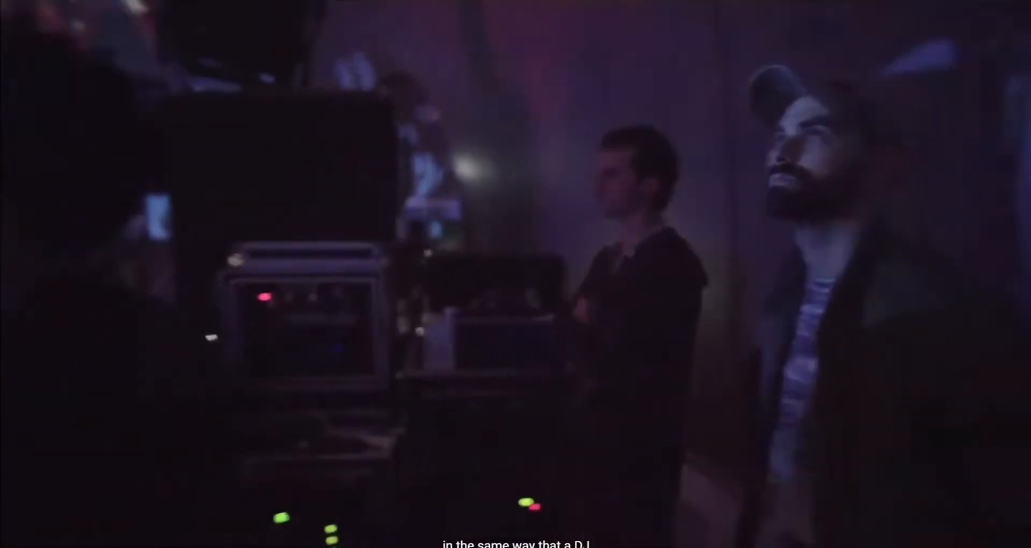
# - Skip ahead in the Childish Gambino Pharos video, pause it and leave full-screen playback
pyautogui.press('Right')
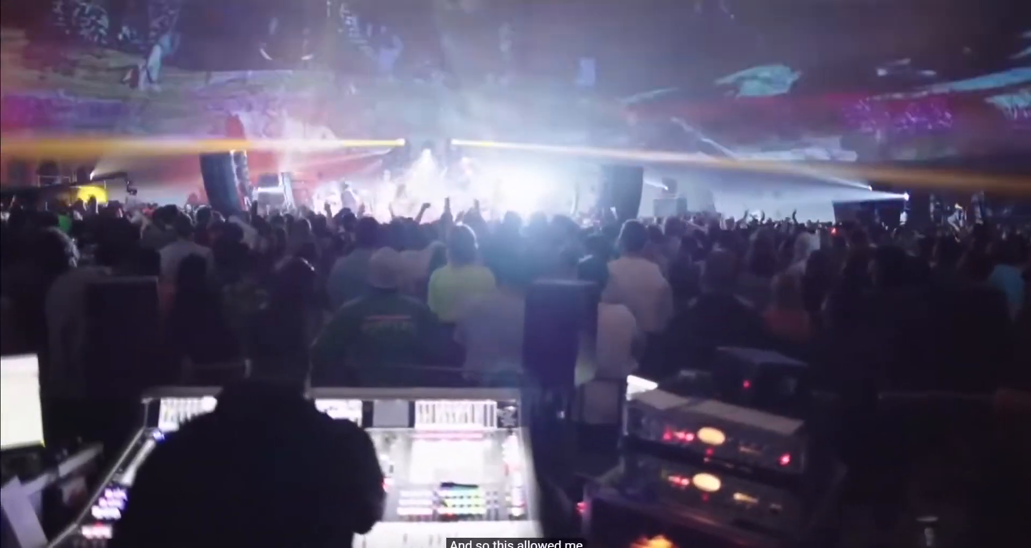
pyautogui.press('Right')
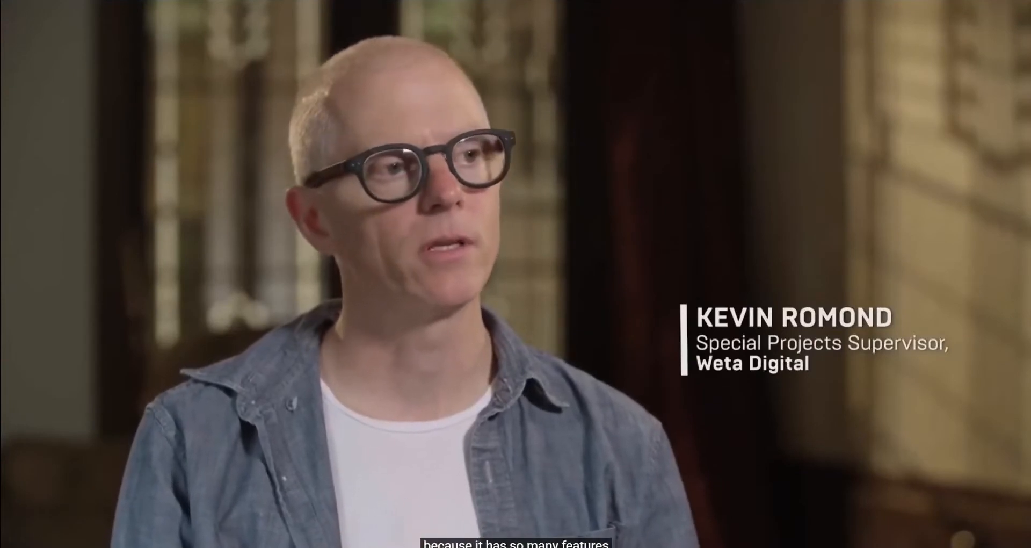
pyautogui.press('Right')
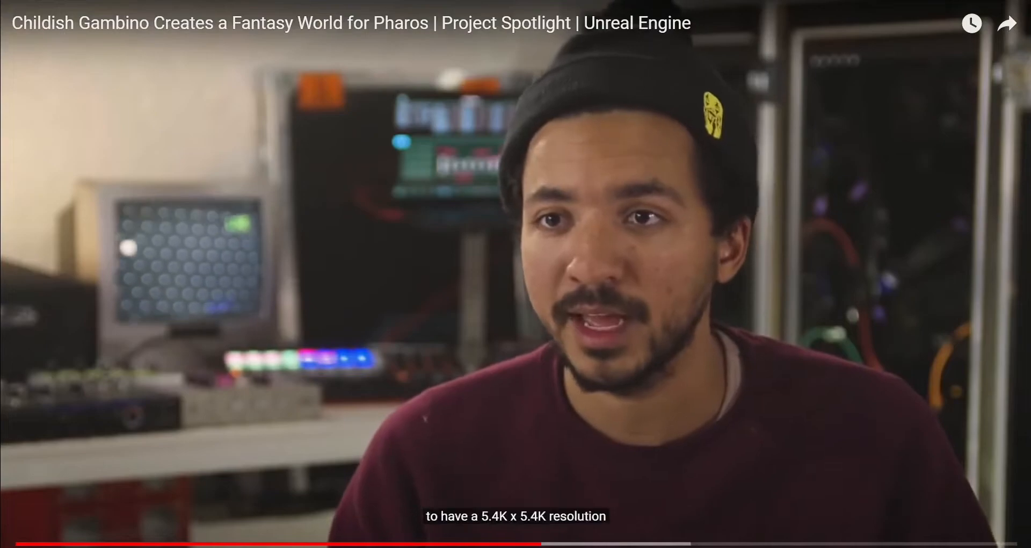
pyautogui.press('Right')
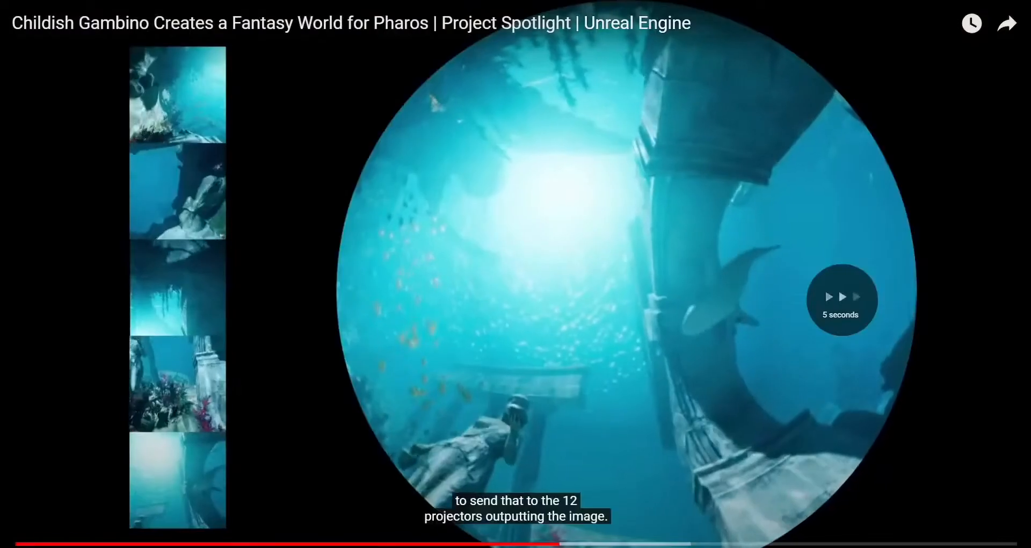
pyautogui.press('space')
pyautogui.press('Escape')
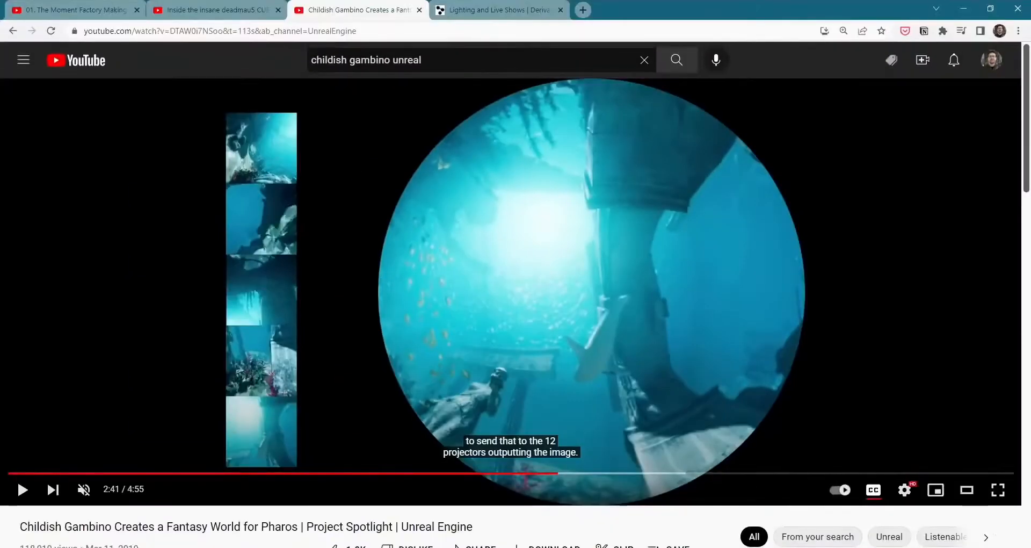
# - Bring up Derivative's Lighting and Live Shows page and switch to the project1 network in TouchDesigner
pyautogui.hotkey('ctrl', 'Tab')
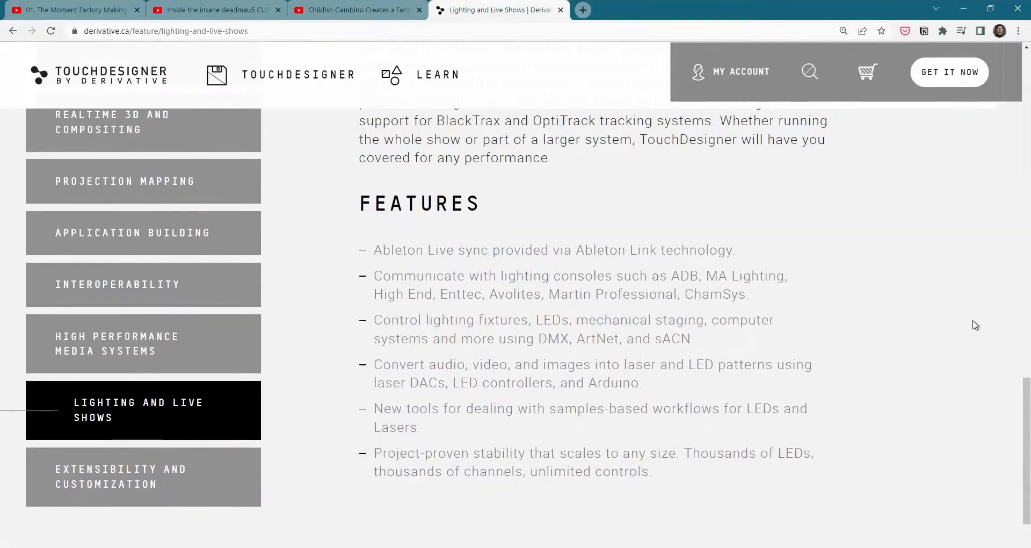
pyautogui.hotkey('alt', 'Tab')
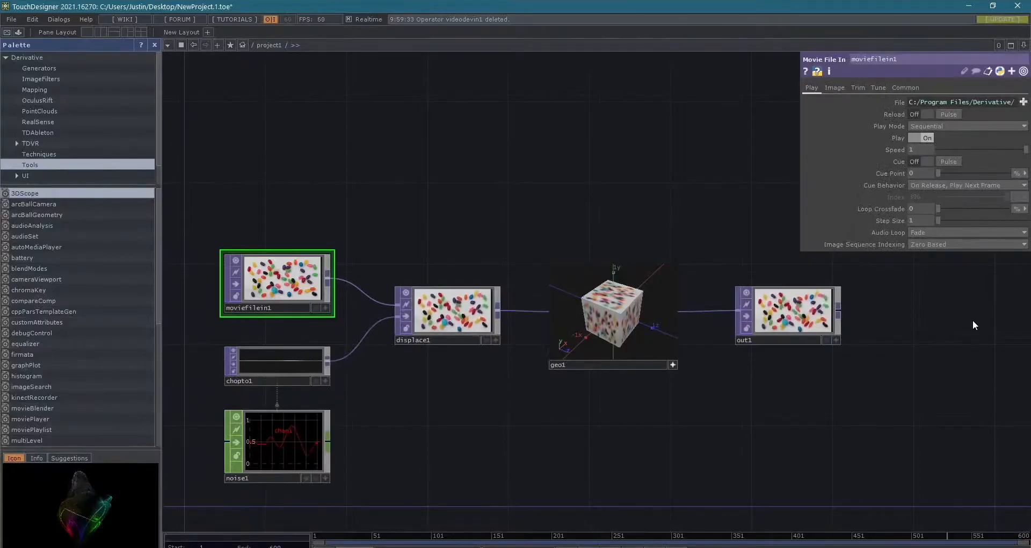
pyautogui.scroll(-3, 519, 185)
pyautogui.moveTo(542, 199); pyautogui.dragTo(529, 268)
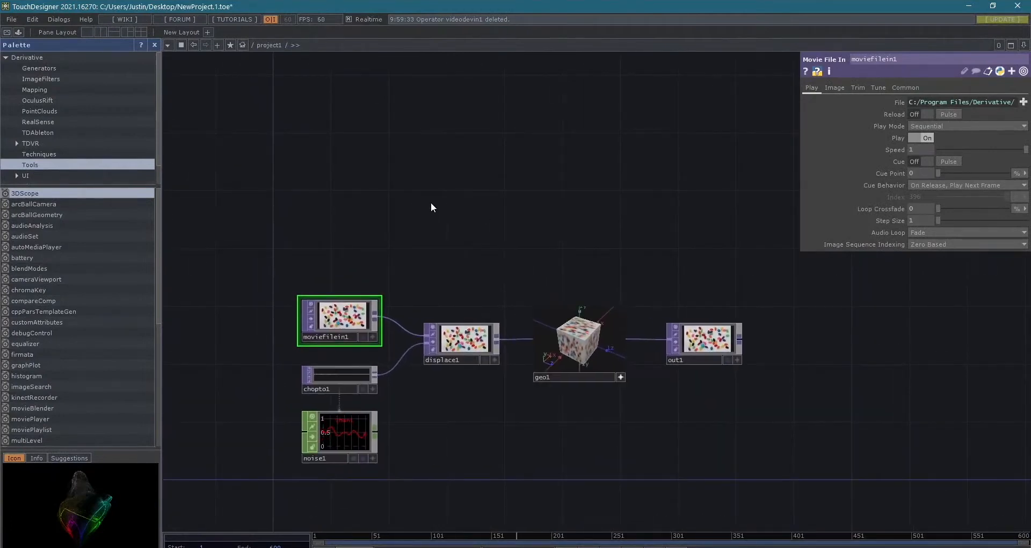
pyautogui.moveTo(431, 208); pyautogui.dragTo(416, 175)
pyautogui.scroll(2, 457, 320)
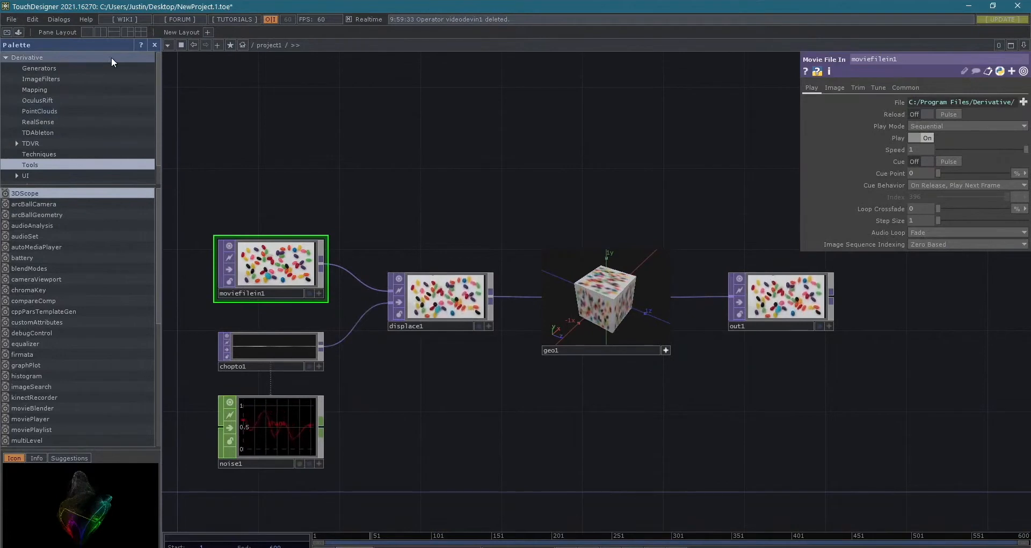
# - List the Glitch components stored under My Components in the Palette
pyautogui.scroll(-2, 57, 166)
pyautogui.click(51, 173)
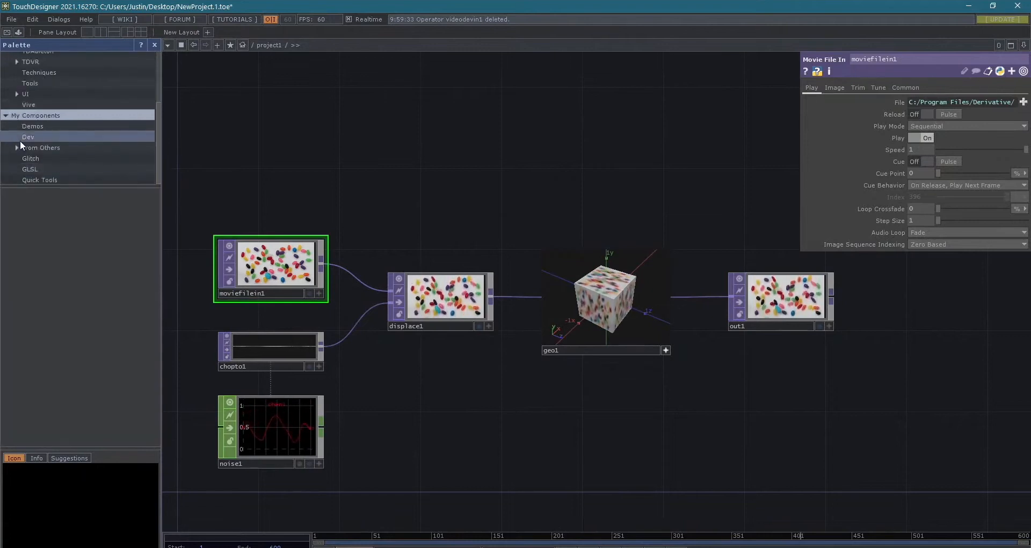
pyautogui.click(33, 158)
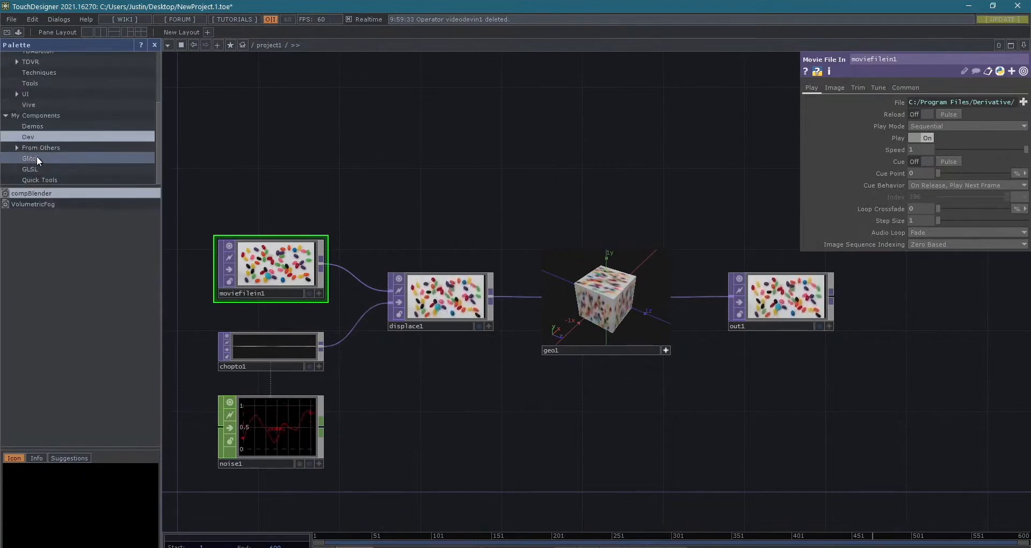
# - Collapse the My Components and Derivative folders and close the Palette
pyautogui.click(5, 115)
pyautogui.scroll(2, 7, 102)
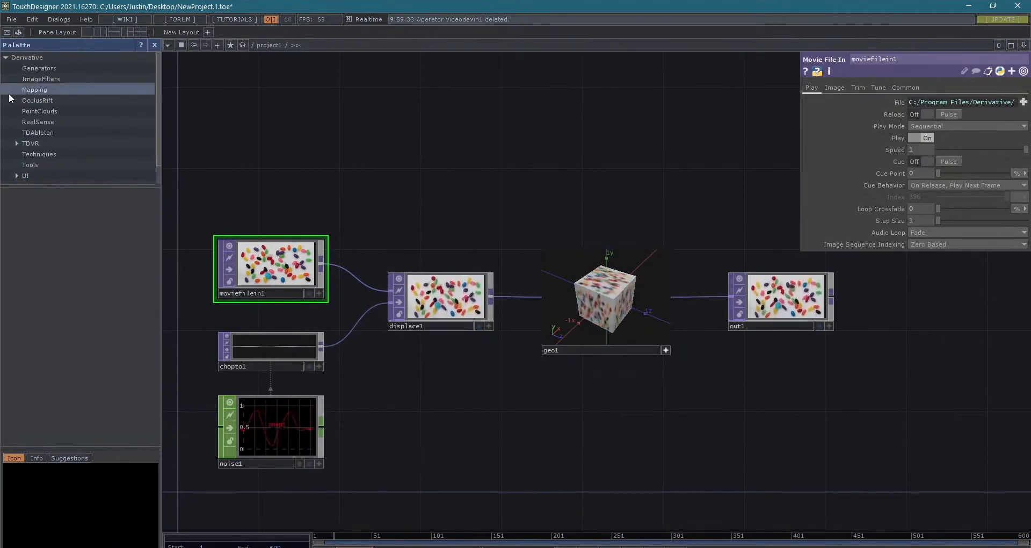
pyautogui.click(4, 58)
pyautogui.click(155, 47)
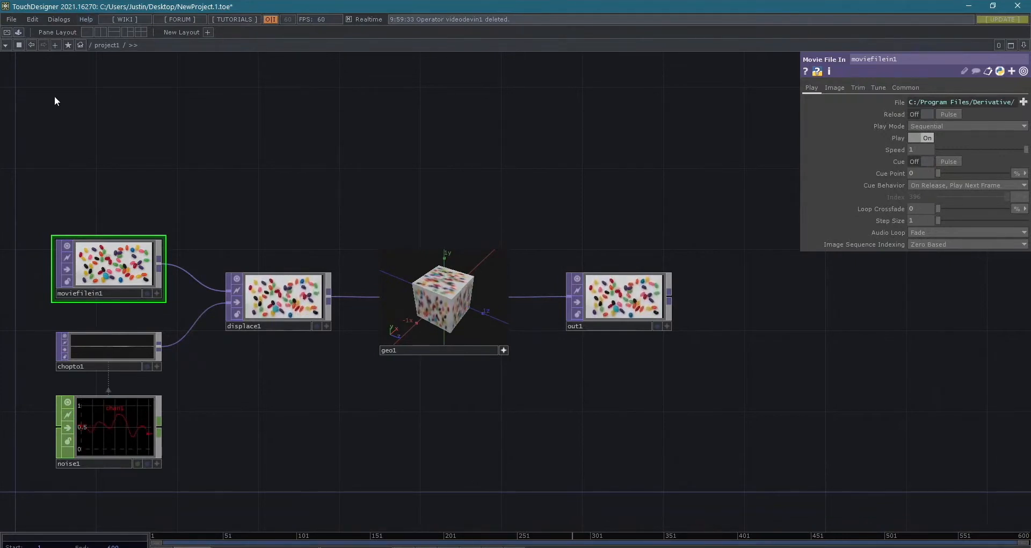
# - Compare the parameters of the displace1 and moviefilein1 operators by selecting each in the network
pyautogui.scroll(3, 85, 85)
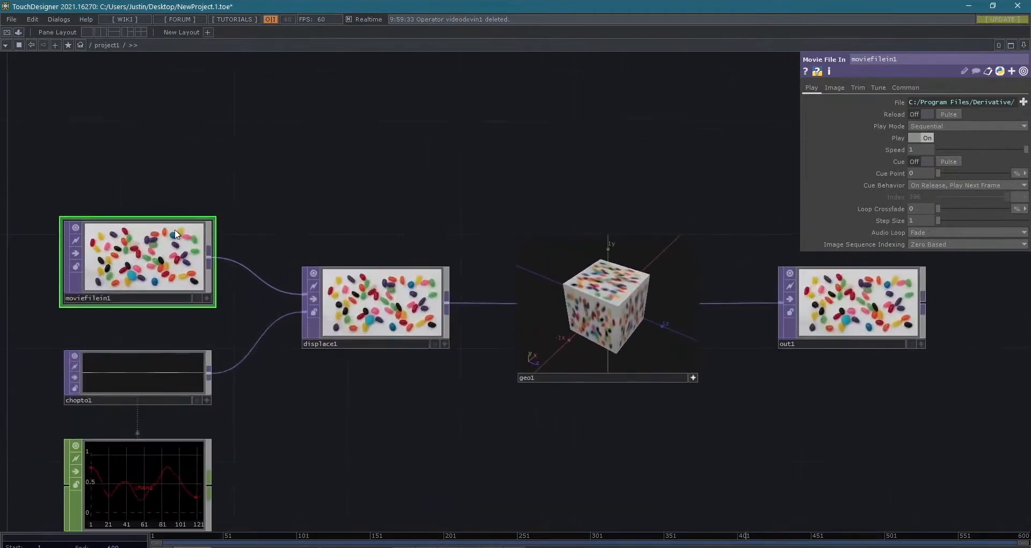
pyautogui.scroll(-3, 495, 254)
pyautogui.moveTo(479, 237); pyautogui.dragTo(410, 233)
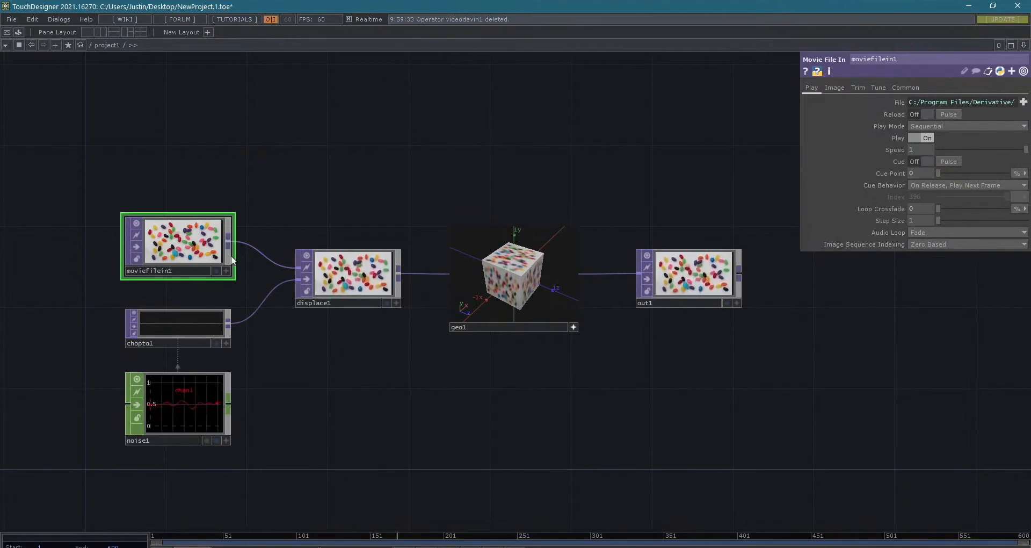
pyautogui.scroll(2, 231, 256)
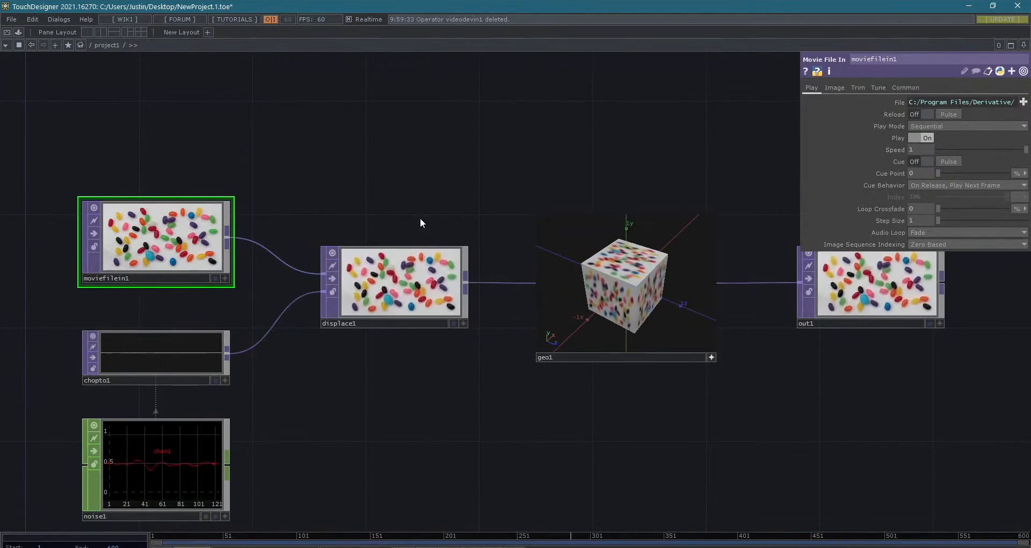
pyautogui.click(403, 279)
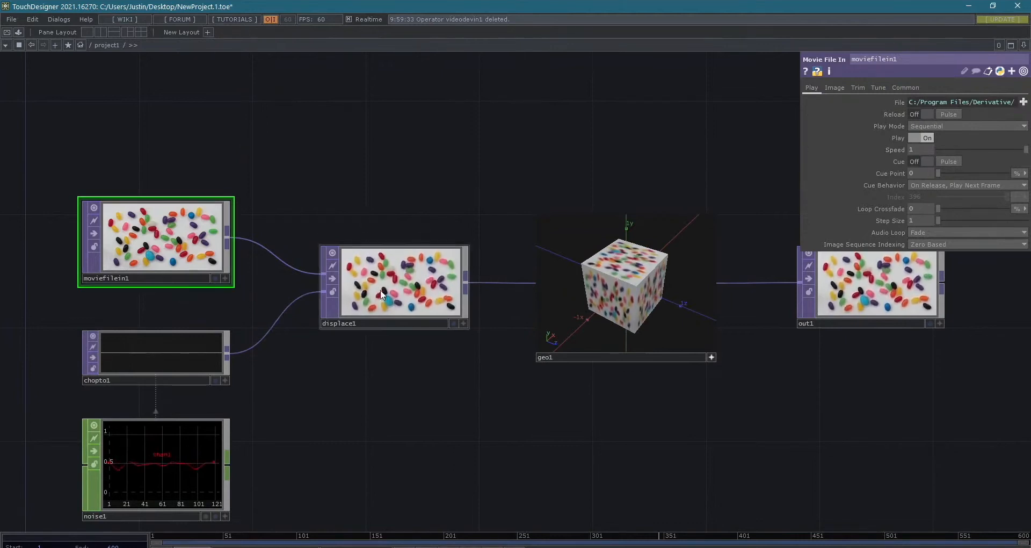
pyautogui.click(181, 243)
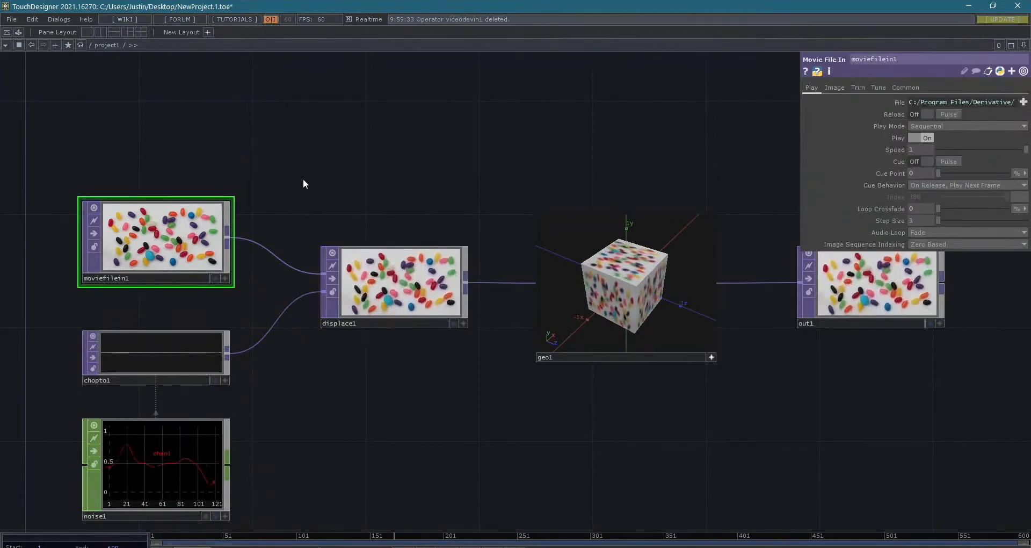
pyautogui.click(387, 285)
pyautogui.click(152, 237)
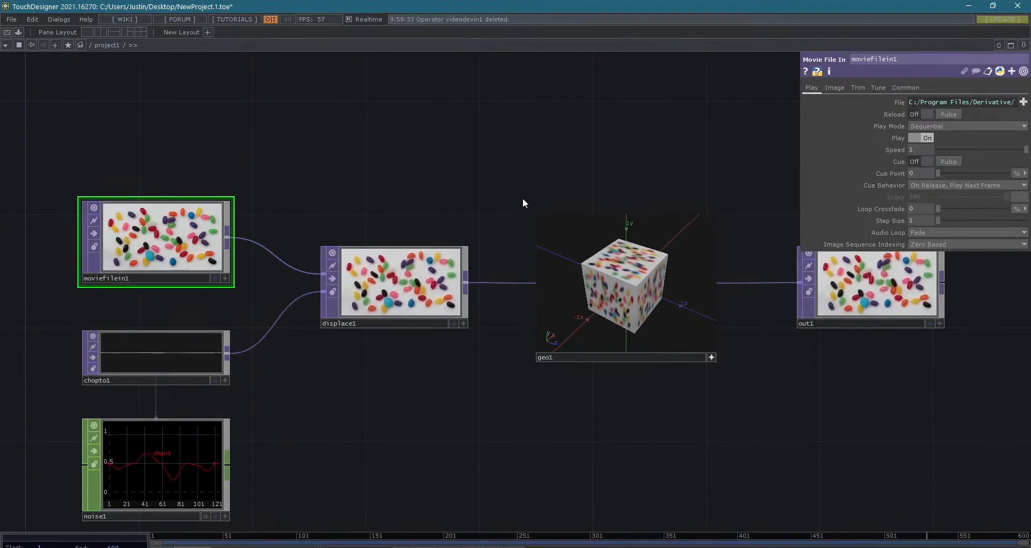
pyautogui.click(397, 279)
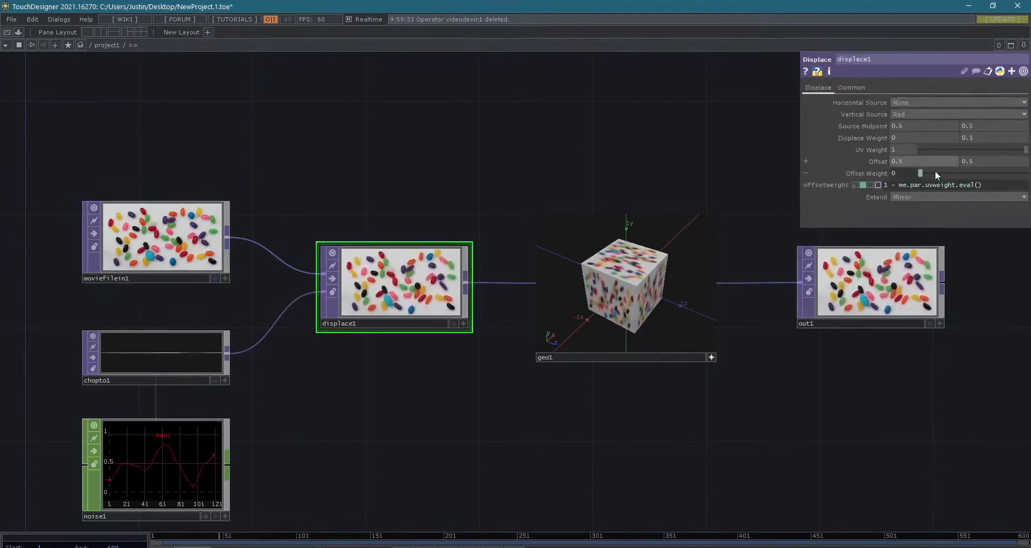
pyautogui.click(161, 236)
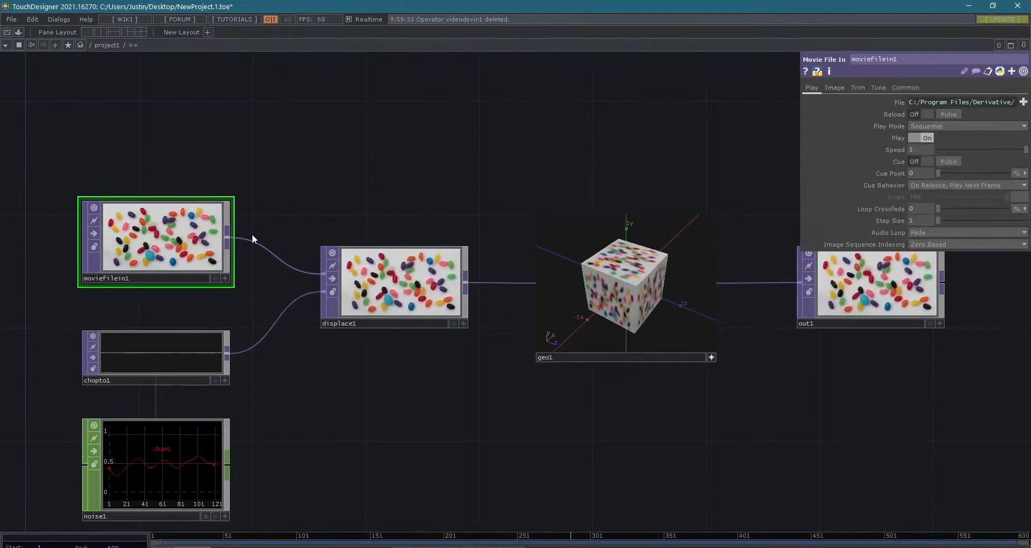
# - Look through the operator families in the OP Create Dialog, including TOP and SOP, and close the dialog
pyautogui.press('Tab')
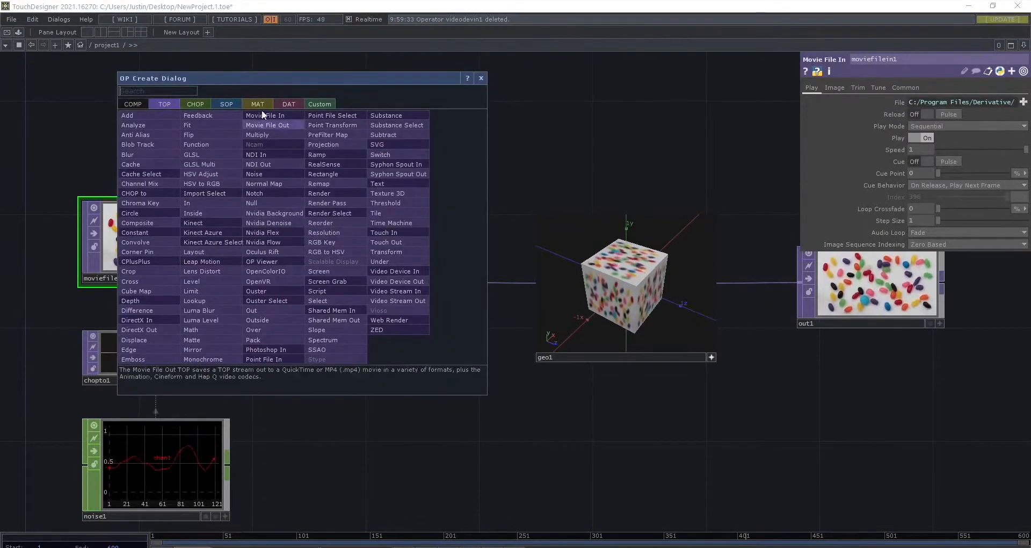
pyautogui.moveTo(294, 83); pyautogui.dragTo(452, 105)
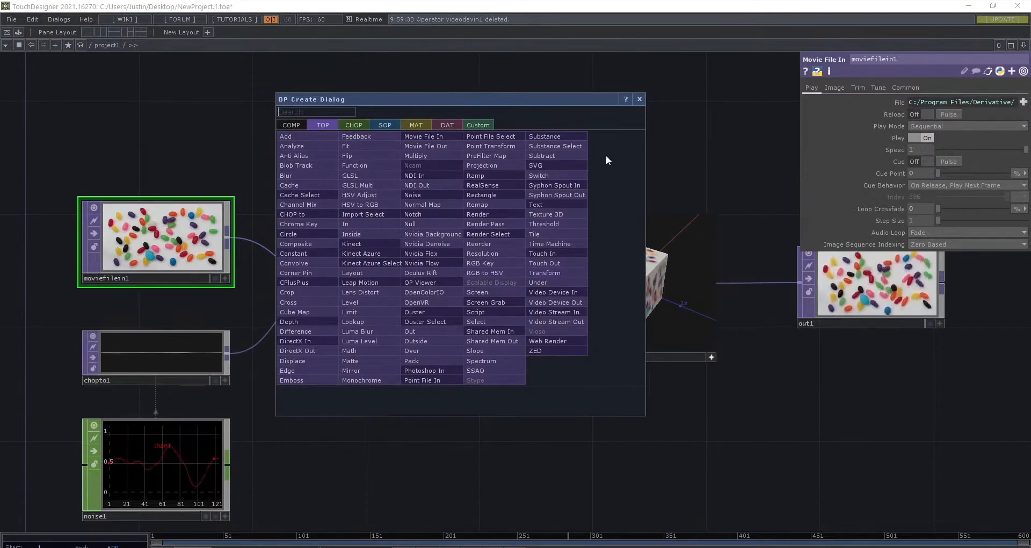
pyautogui.moveTo(596, 107); pyautogui.dragTo(669, 114)
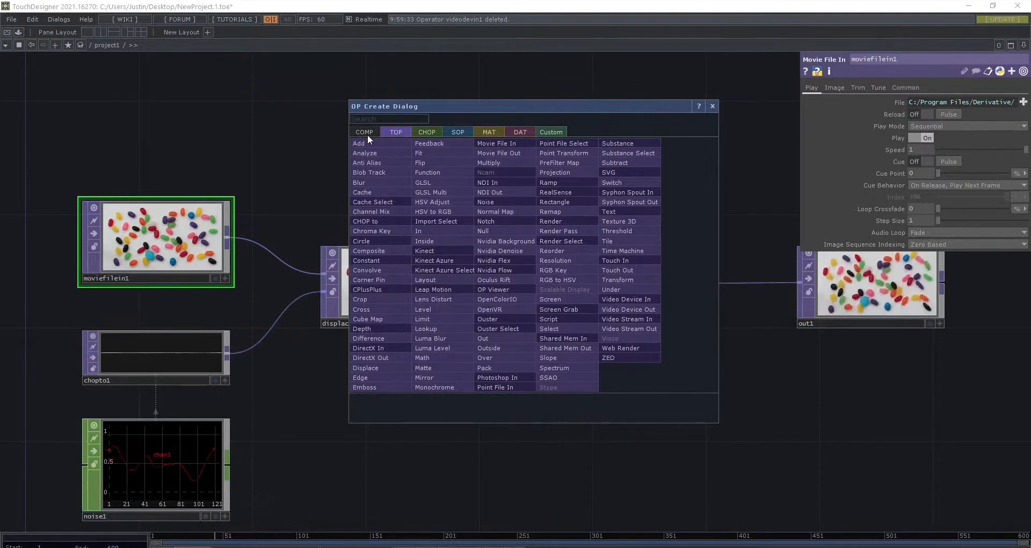
pyautogui.press('Tab')
pyautogui.press('Tab')
pyautogui.press('Tab')
pyautogui.press('Tab')
pyautogui.press('Tab')
pyautogui.press('Tab')
pyautogui.press('Tab')
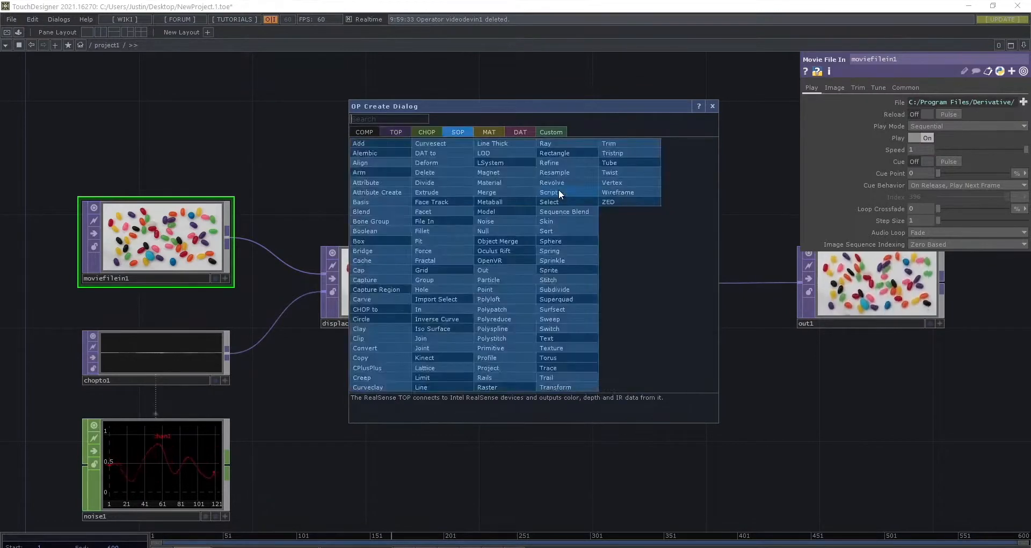
pyautogui.press('Tab')
pyautogui.press('Tab')
pyautogui.press('Tab')
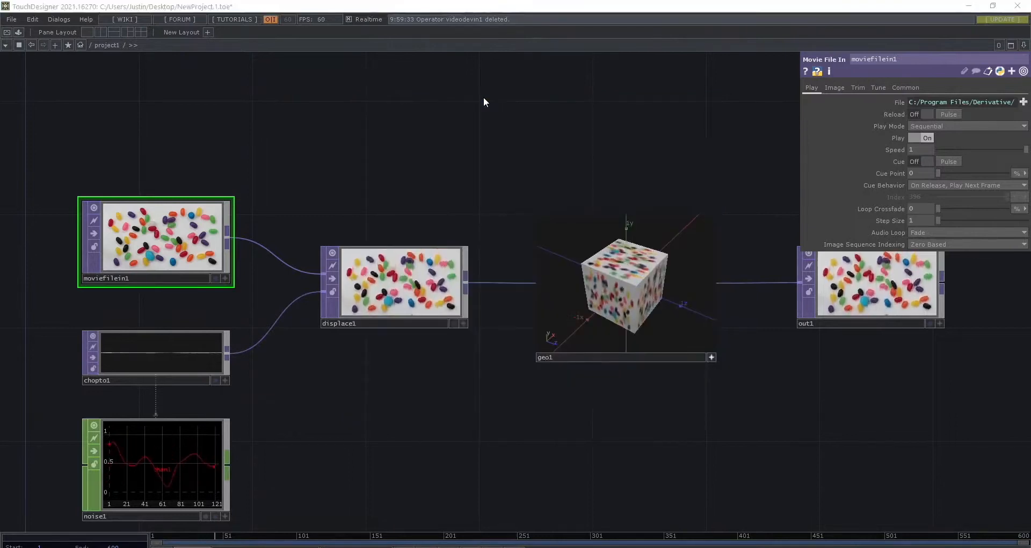
# - Add a Null TOP to the network and place it in the empty area above displace1
pyautogui.press('Tab')
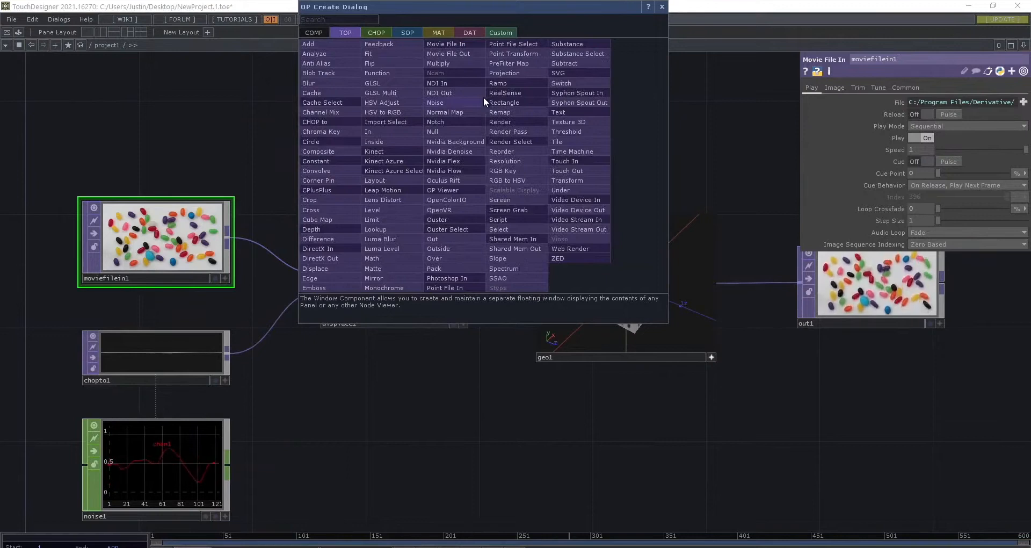
pyautogui.write('null')
pyautogui.press('Return')
pyautogui.click(483, 102)
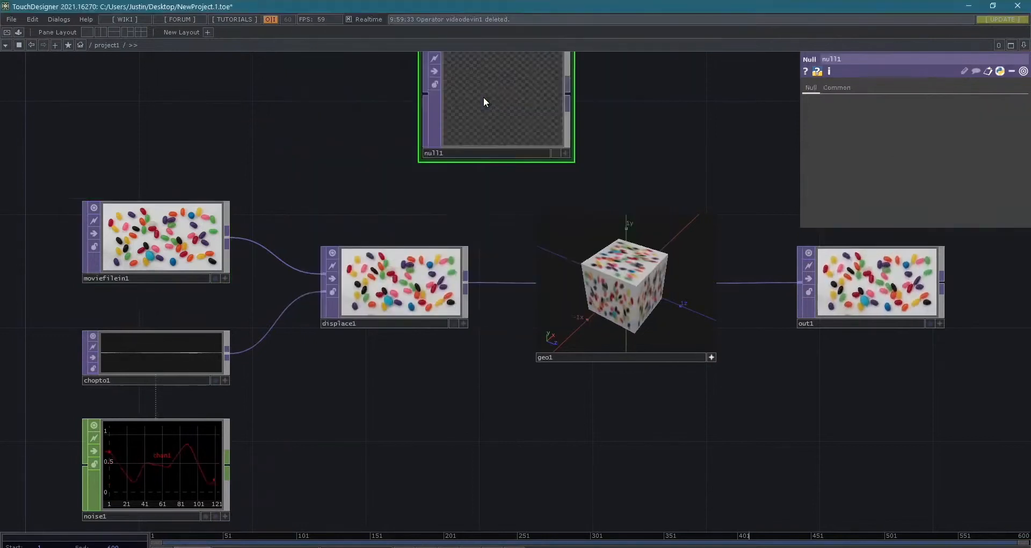
pyautogui.moveTo(484, 101); pyautogui.dragTo(409, 136)
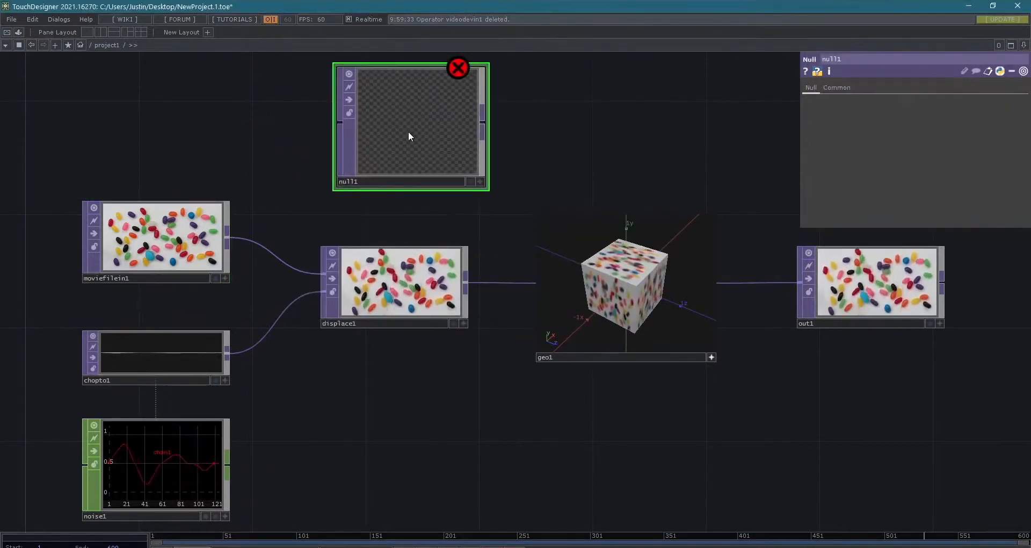
# - Delete the unconnected Null TOP and undo the last node deletion
pyautogui.scroll(-2, 408, 131)
pyautogui.press('Delete')
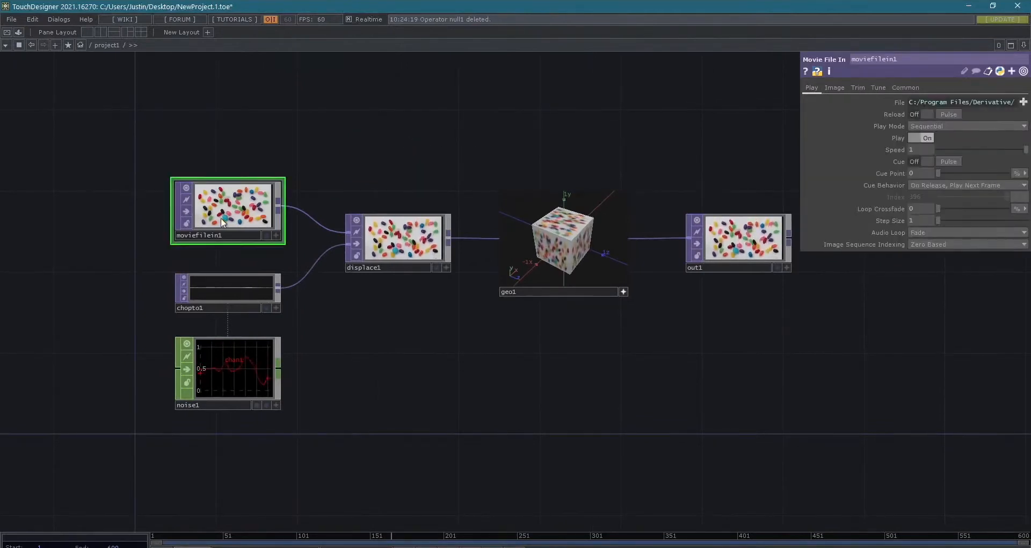
pyautogui.hotkey('ctrl', 'z')
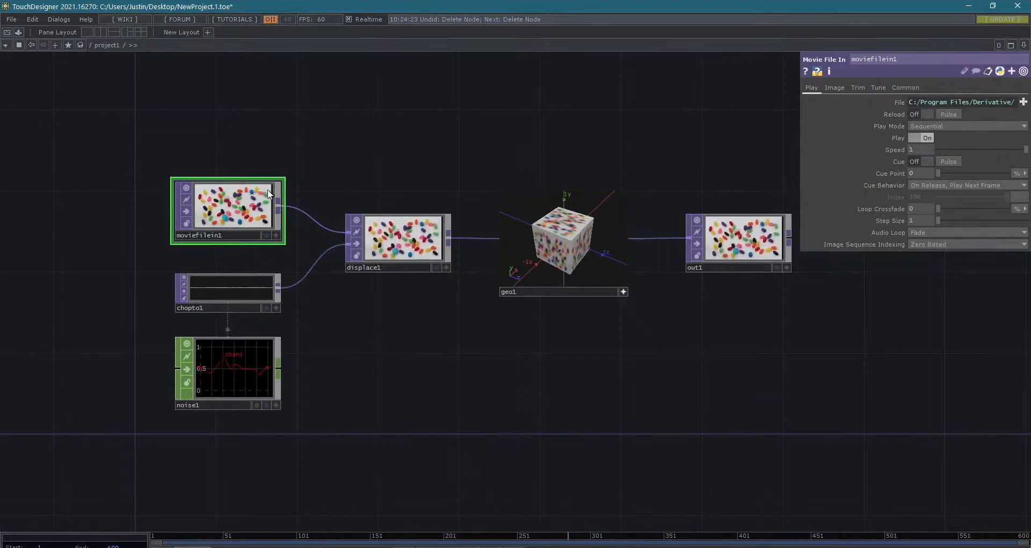
pyautogui.scroll(2, 338, 215)
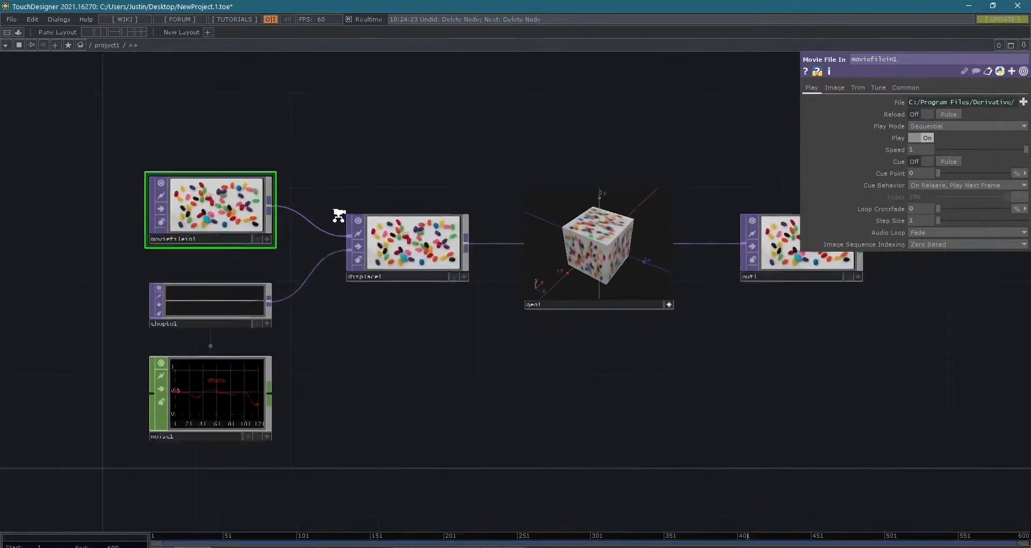
pyautogui.scroll(2, 338, 214)
pyautogui.moveTo(325, 176); pyautogui.dragTo(332, 192)
pyautogui.scroll(-3, 433, 224)
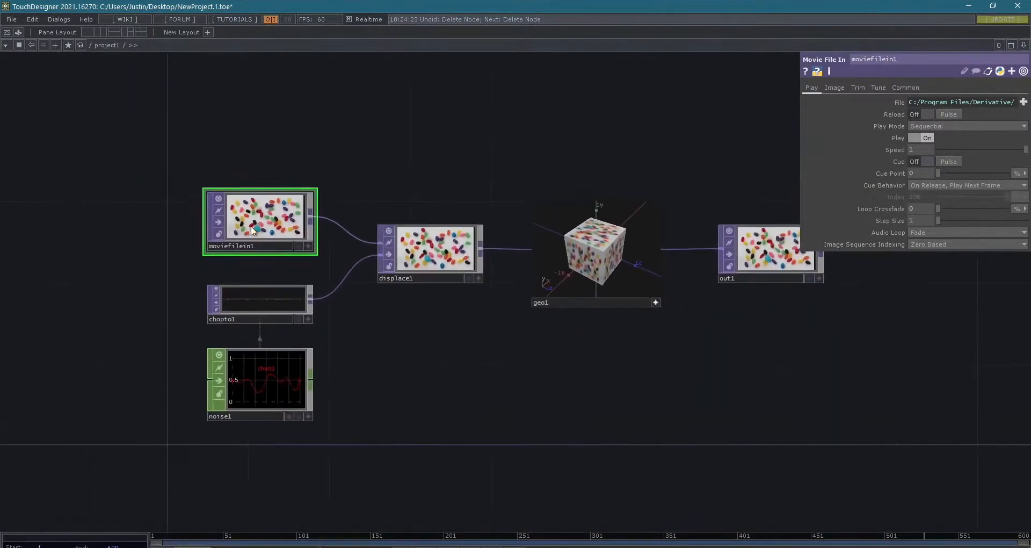
pyautogui.scroll(3, 245, 227)
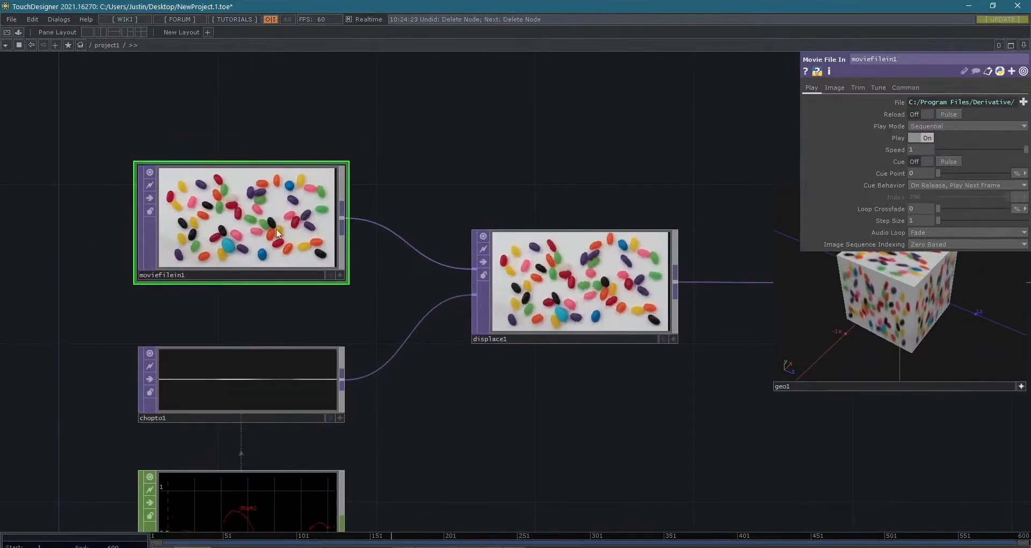
pyautogui.scroll(2, 268, 219)
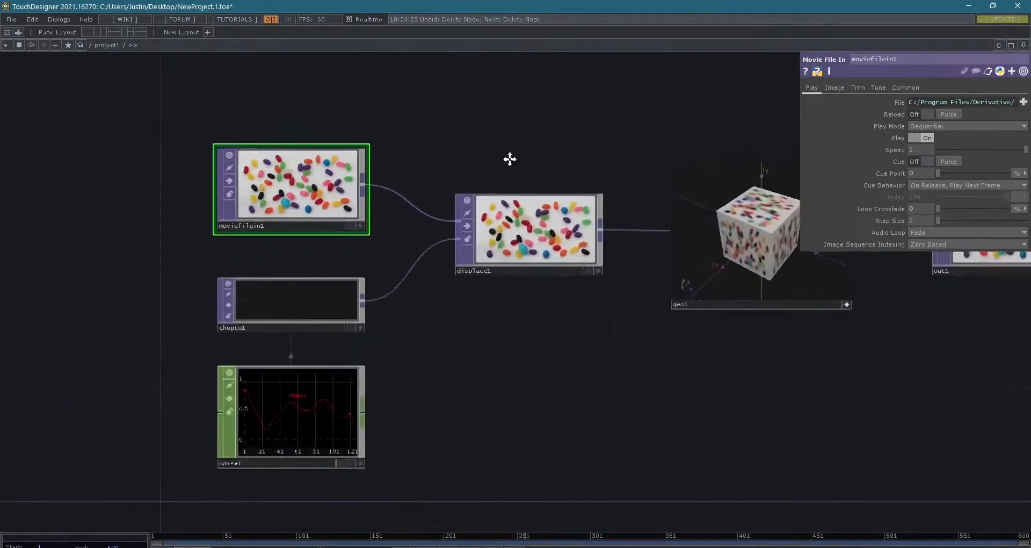
# - Add a Constant TOP to the empty area of the network below displace1
pyautogui.press('Tab')
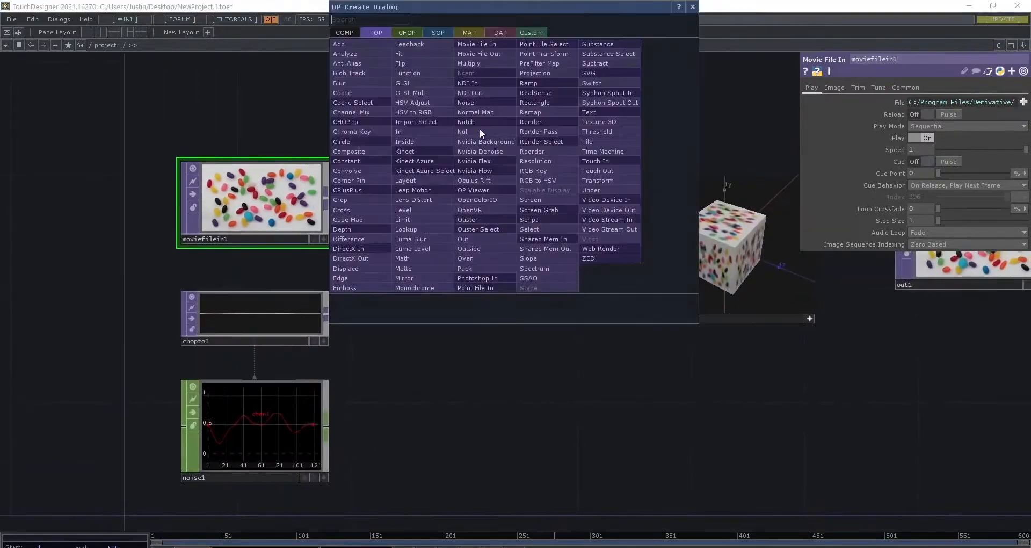
pyautogui.moveTo(403, 6); pyautogui.dragTo(446, 56)
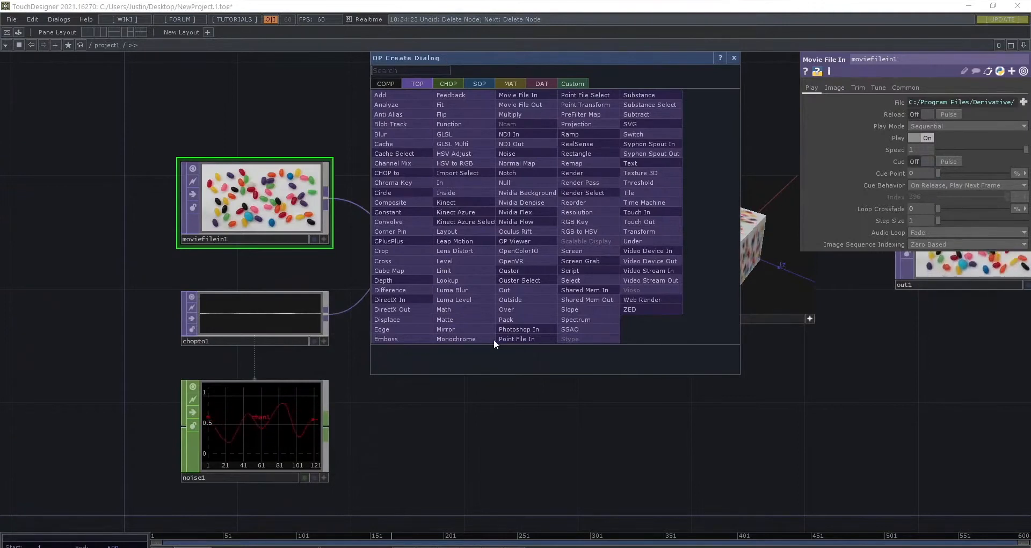
pyautogui.write('const')
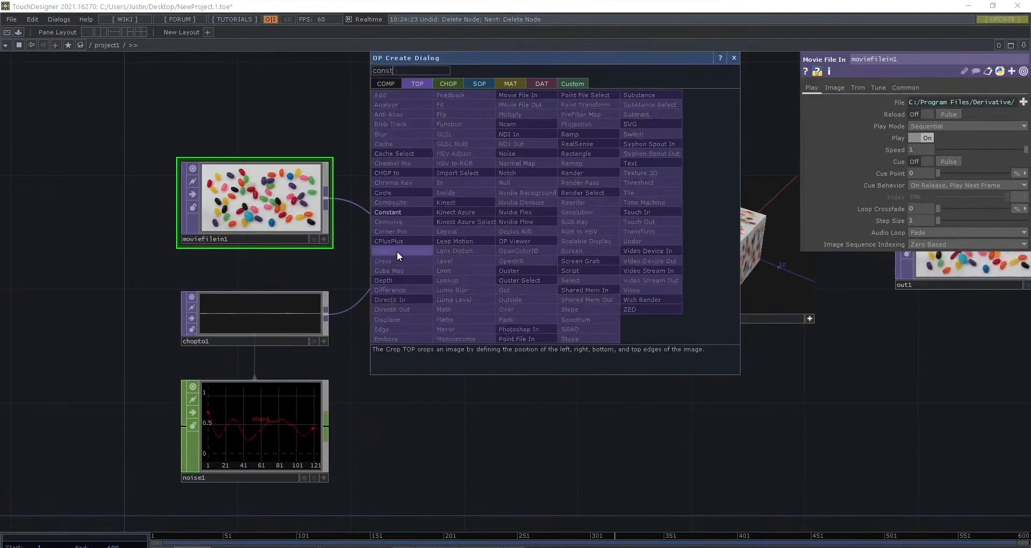
pyautogui.press('Return')
pyautogui.click(519, 428)
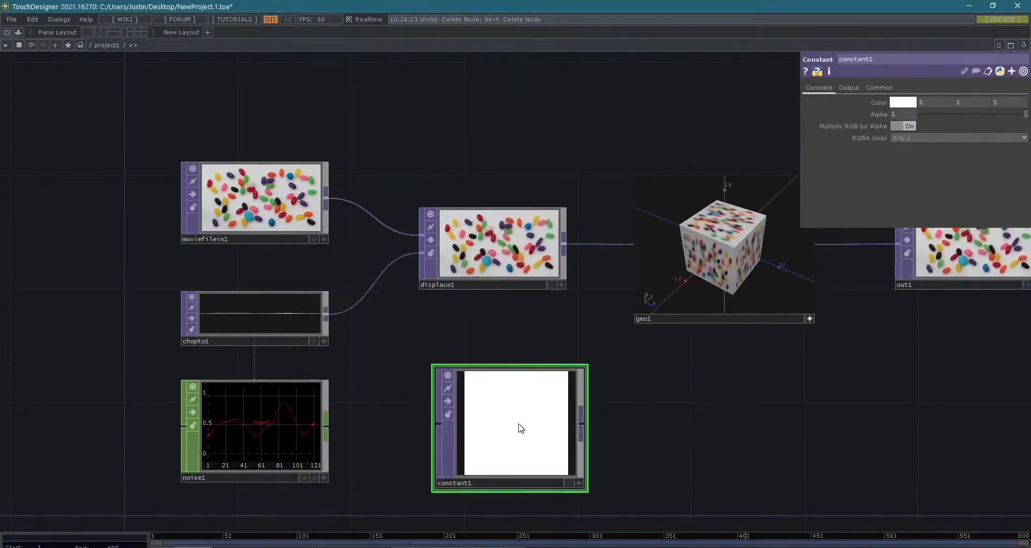
# - Set the Constant TOP's color to bright blue with RGB values 0, 0.733333 and 1
pyautogui.click(903, 103)
pyautogui.click(911, 67)
pyautogui.click(935, 62)
pyautogui.click(943, 53)
pyautogui.click(975, 31)
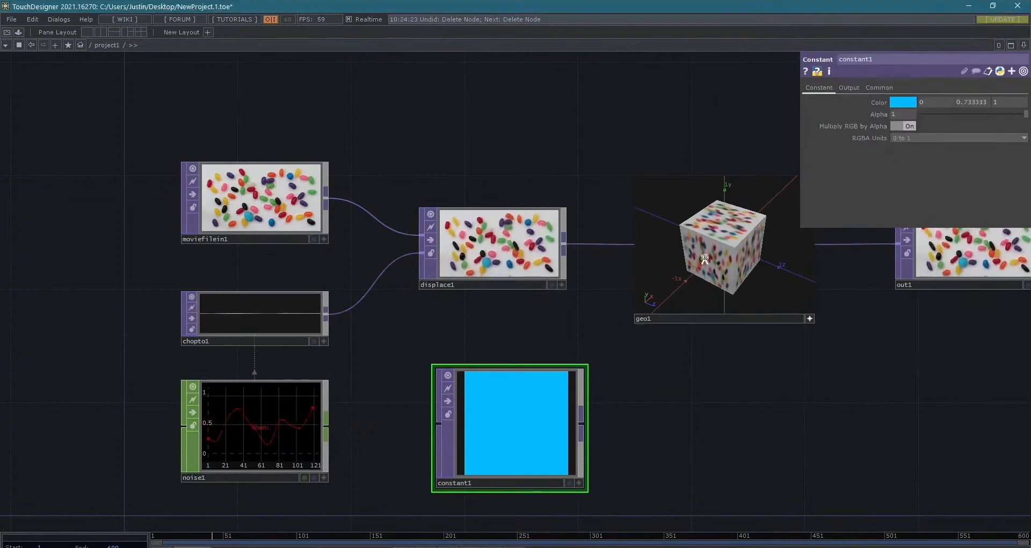
# - Add a Ramp TOP to the network beside the blue Constant TOP, below geo1
pyautogui.press('Tab')
pyautogui.write('ramp')
pyautogui.press('Return')
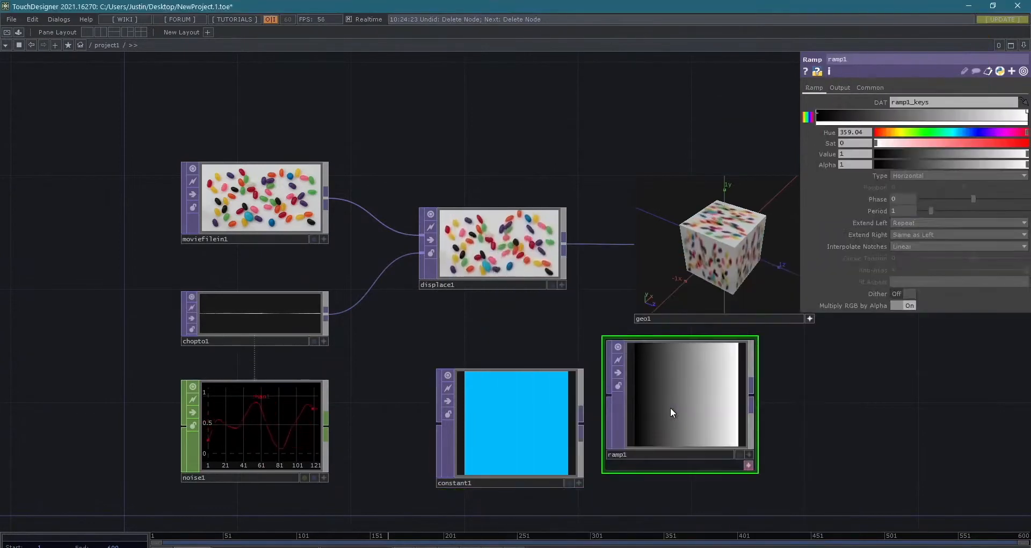
pyautogui.click(697, 430)
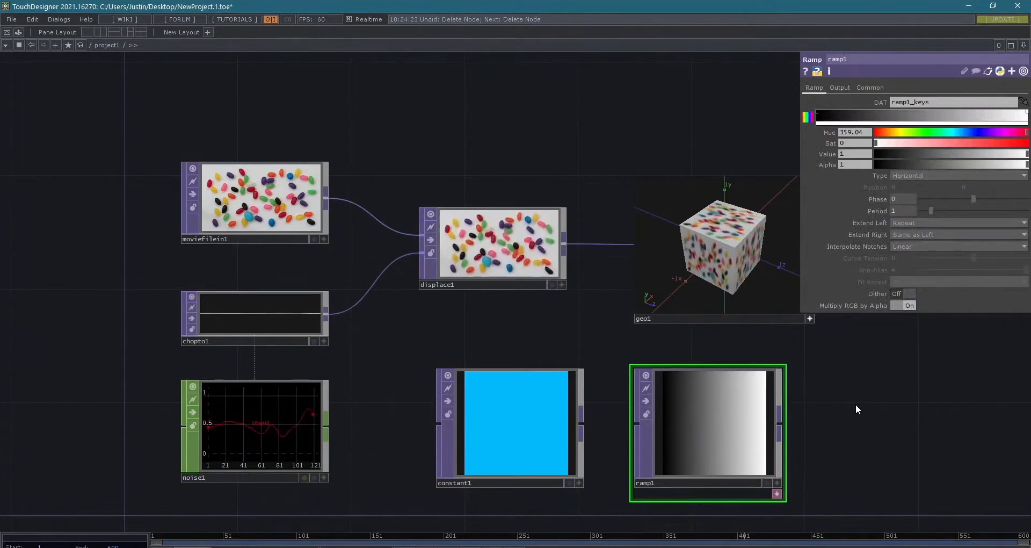
# - Select the Constant TOP and the Ramp TOP together and delete both from the network
pyautogui.moveTo(855, 403); pyautogui.dragTo(554, 443)
pyautogui.moveTo(914, 438); pyautogui.dragTo(752, 397)
pyautogui.scroll(-3, 757, 398)
pyautogui.moveTo(867, 419); pyautogui.dragTo(638, 402)
pyautogui.moveTo(736, 396); pyautogui.dragTo(1028, 393)
pyautogui.moveTo(694, 433); pyautogui.dragTo(766, 465)
pyautogui.scroll(-4, 766, 465)
pyautogui.scroll(3, 813, 476)
pyautogui.scroll(-2, 760, 437)
pyautogui.scroll(3, 755, 443)
pyautogui.scroll(-2, 744, 457)
pyautogui.scroll(1, 800, 481)
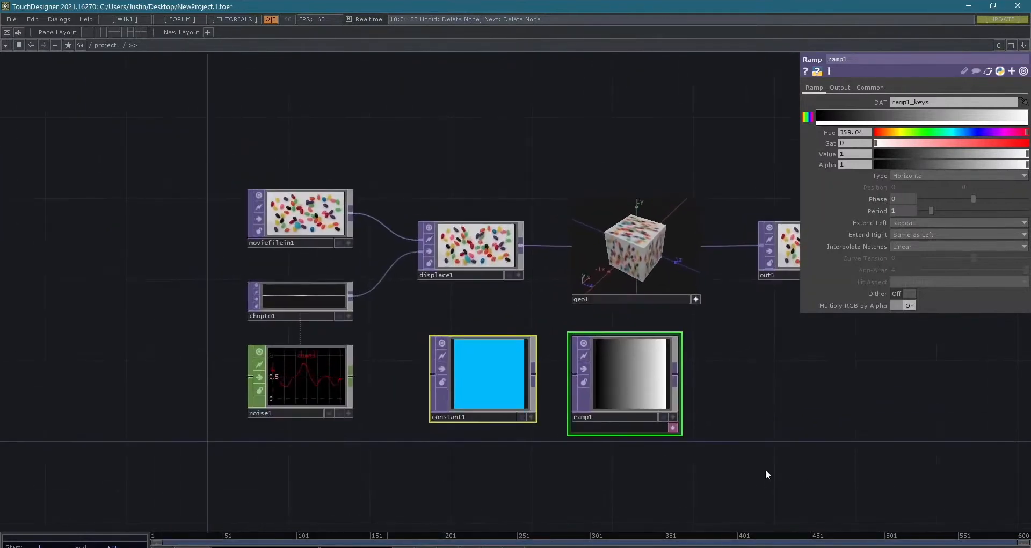
pyautogui.moveTo(750, 364); pyautogui.dragTo(391, 402)
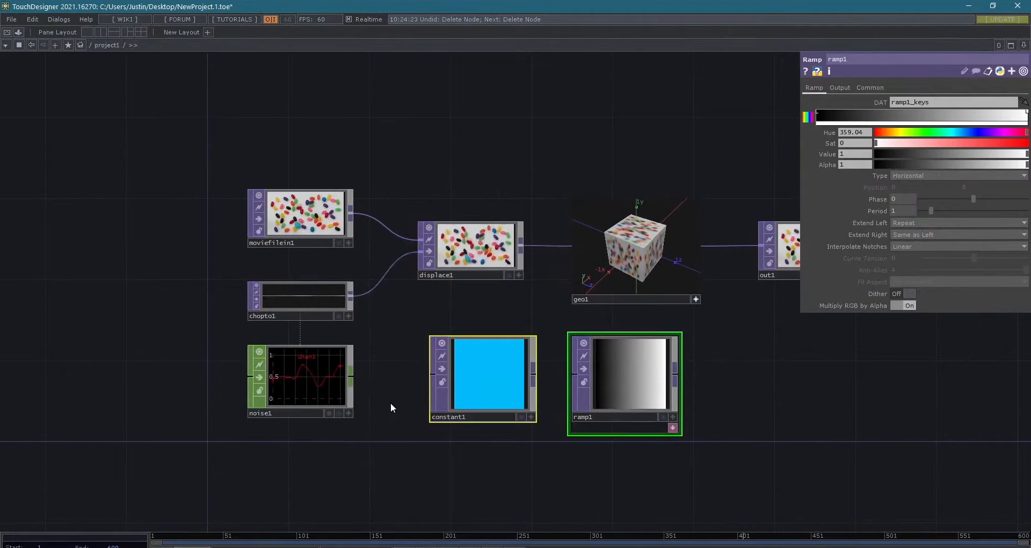
pyautogui.press('Delete')
pyautogui.moveTo(481, 409); pyautogui.dragTo(468, 466)
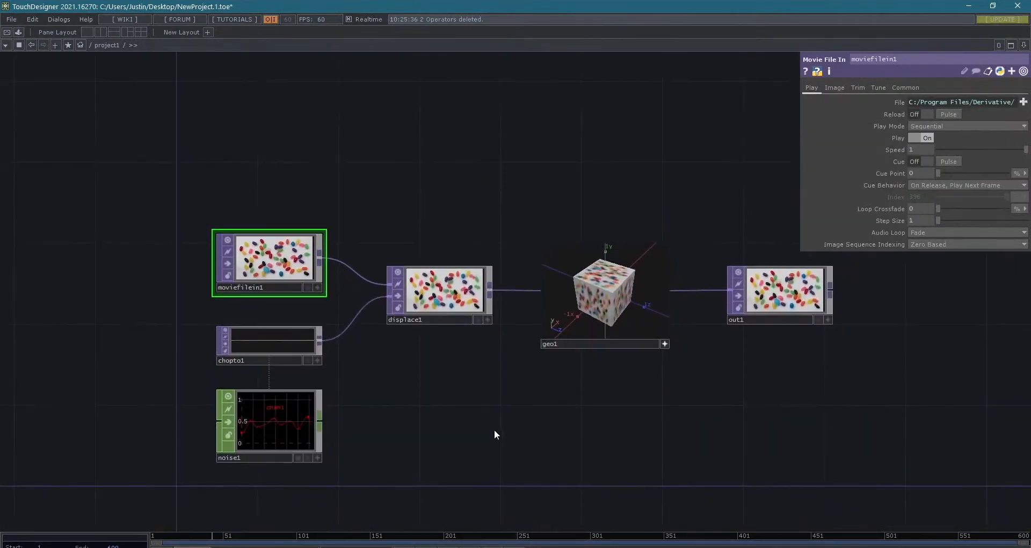
# - Add an Audio File In CHOP to the empty area of the network above displace1
pyautogui.press('Tab')
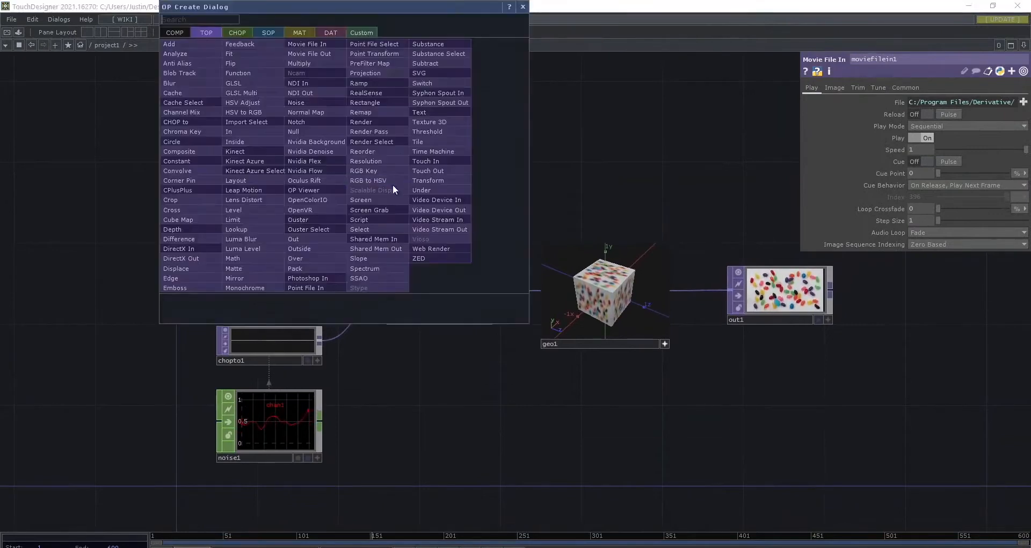
pyautogui.moveTo(346, 3); pyautogui.dragTo(598, 139)
pyautogui.press('Tab')
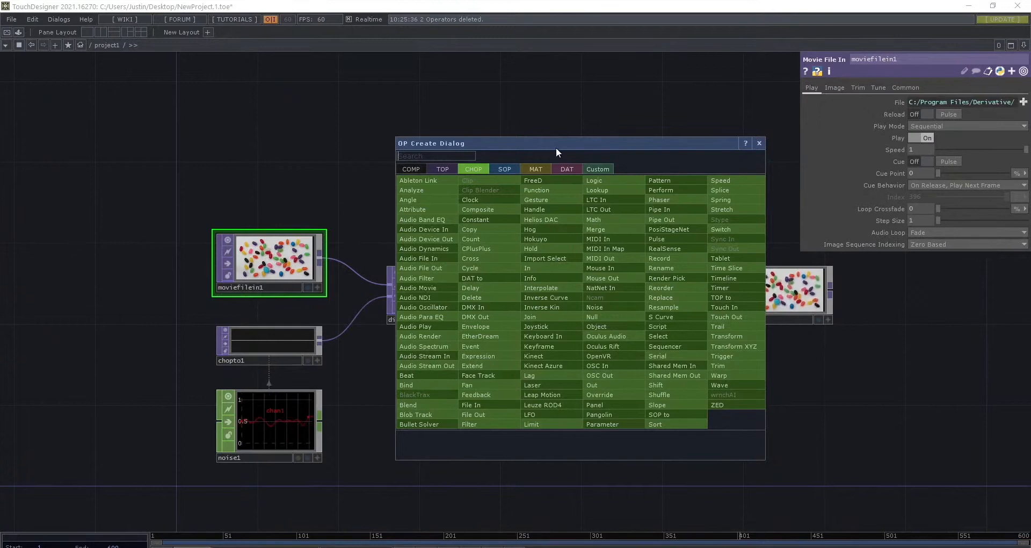
pyautogui.click(437, 262)
pyautogui.click(491, 185)
pyautogui.scroll(4, 494, 185)
pyautogui.scroll(3, 511, 186)
pyautogui.scroll(-5, 658, 212)
pyautogui.moveTo(656, 185); pyautogui.dragTo(458, 147)
pyautogui.scroll(2, 507, 169)
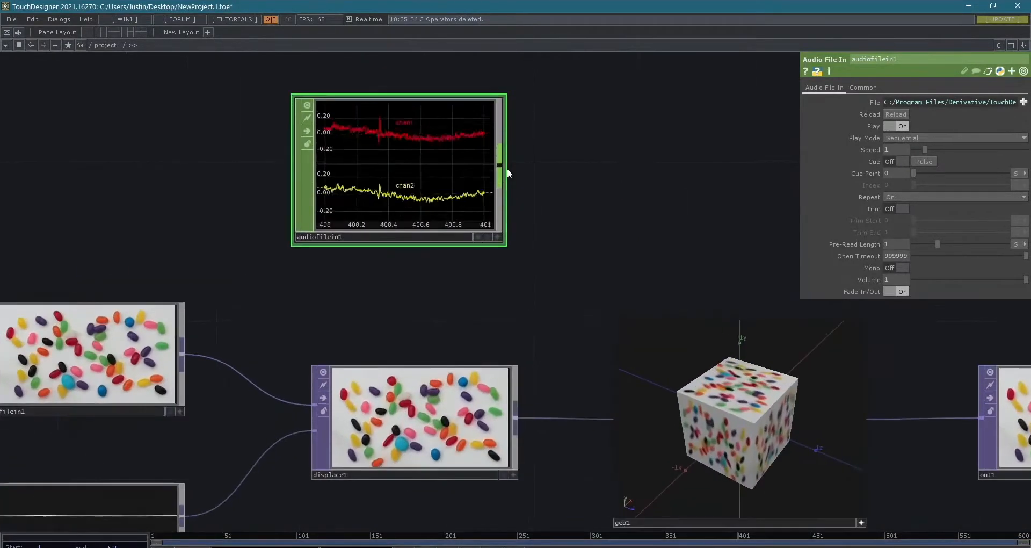
# - Add a Constant CHOP beside the Audio File In CHOP and set its chan1 value to 0.24
pyautogui.scroll(-2, 506, 168)
pyautogui.press('Tab')
pyautogui.write('const')
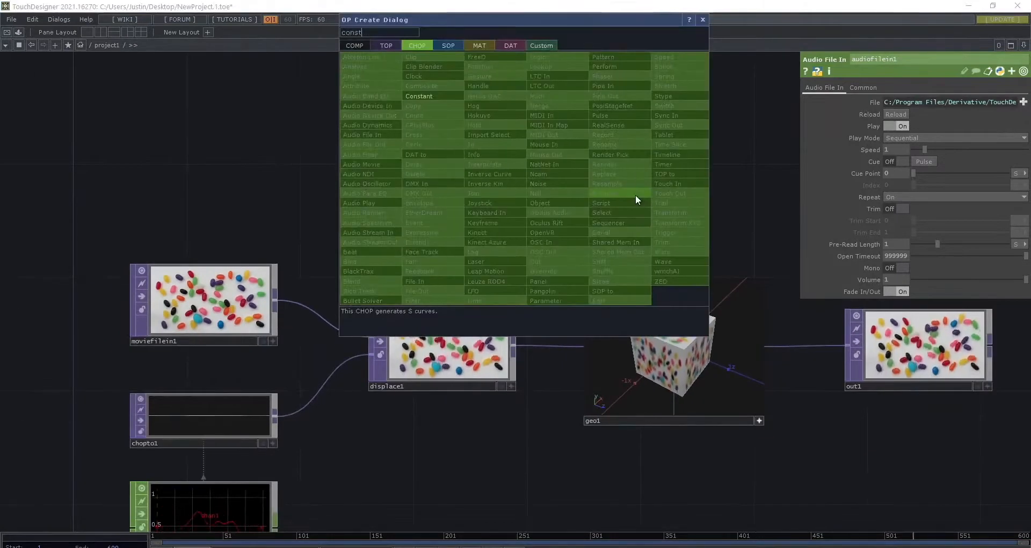
pyautogui.press('Return')
pyautogui.click(643, 166)
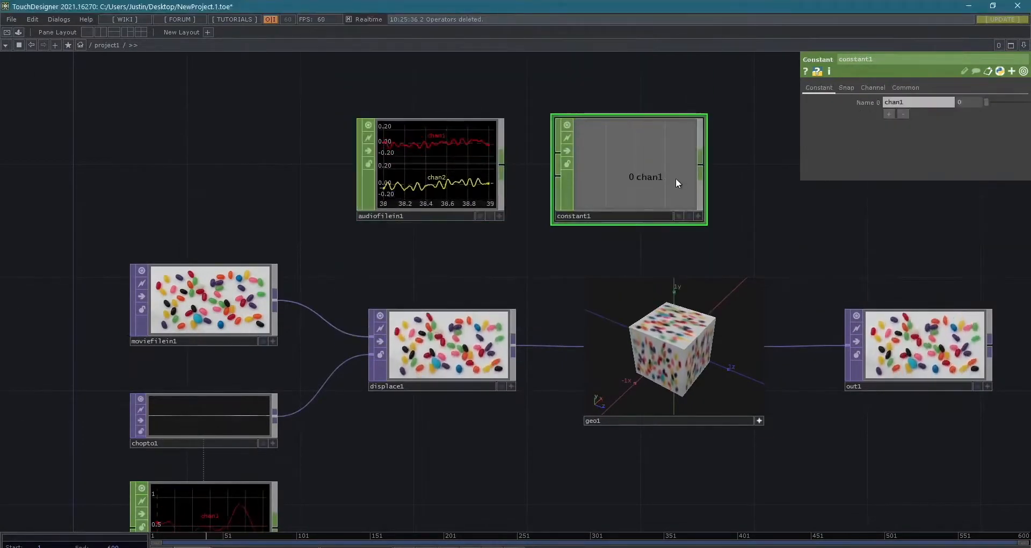
pyautogui.scroll(4, 671, 163)
pyautogui.moveTo(993, 99)
pyautogui.mouseDown()
pyautogui.moveTo(1020, 97)
pyautogui.moveTo(1000, 94)
pyautogui.mouseUp()
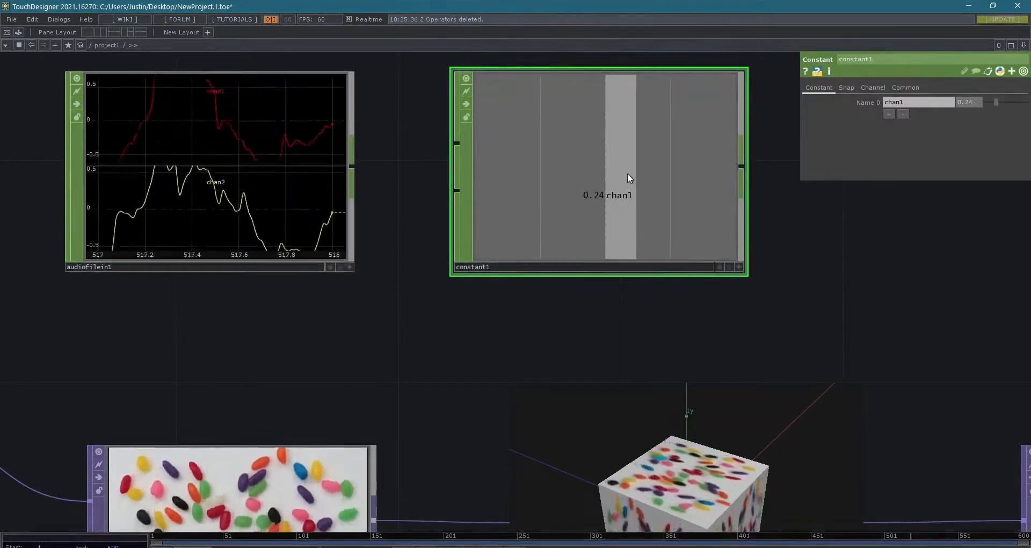
# - Select the Audio File In CHOP and the Constant CHOP and delete both
pyautogui.scroll(-5, 627, 173)
pyautogui.moveTo(720, 159); pyautogui.dragTo(449, 189, button='right')
pyautogui.press('Delete')
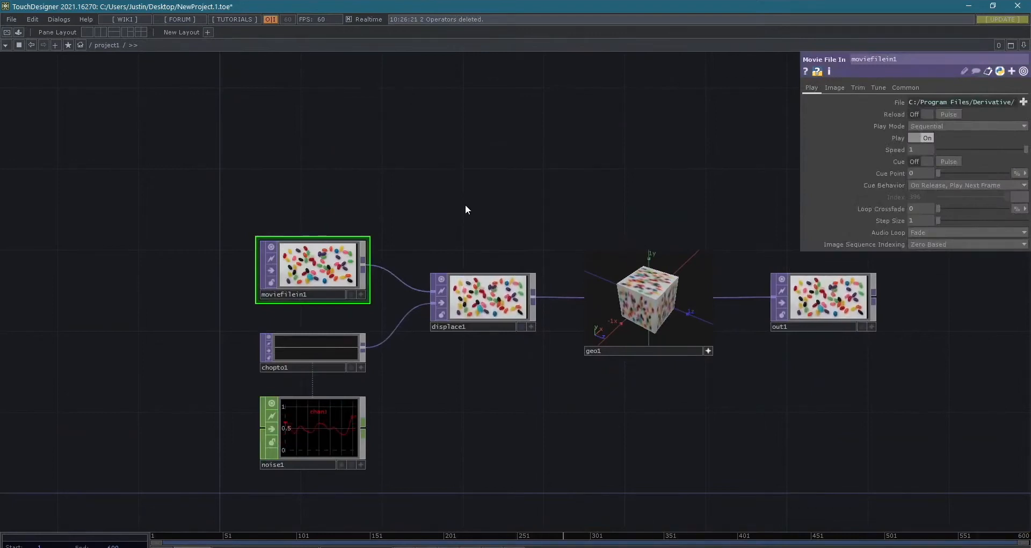
# - Add a Box SOP to the network and place it beside noise1, below displace1
pyautogui.press('Tab')
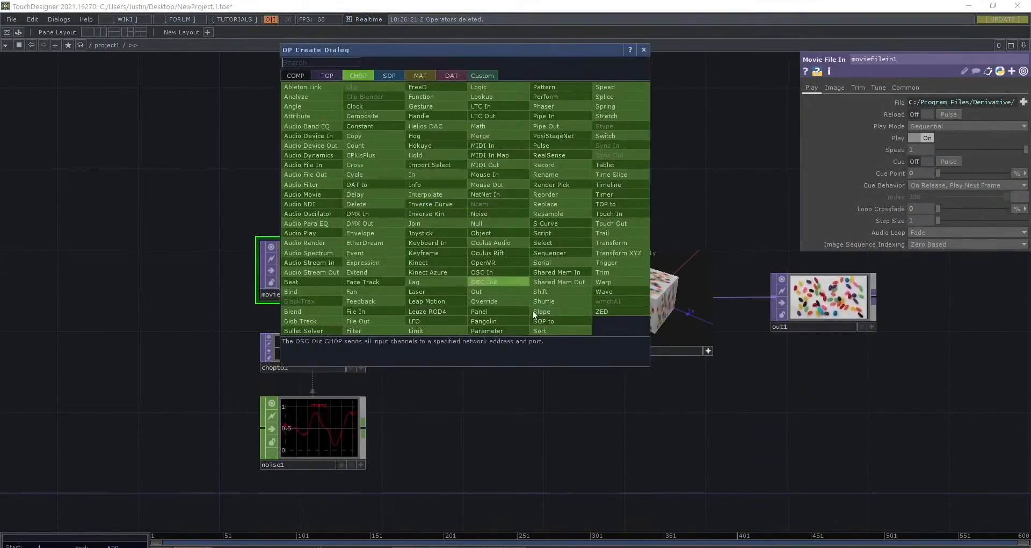
pyautogui.scroll(5, 296, 434)
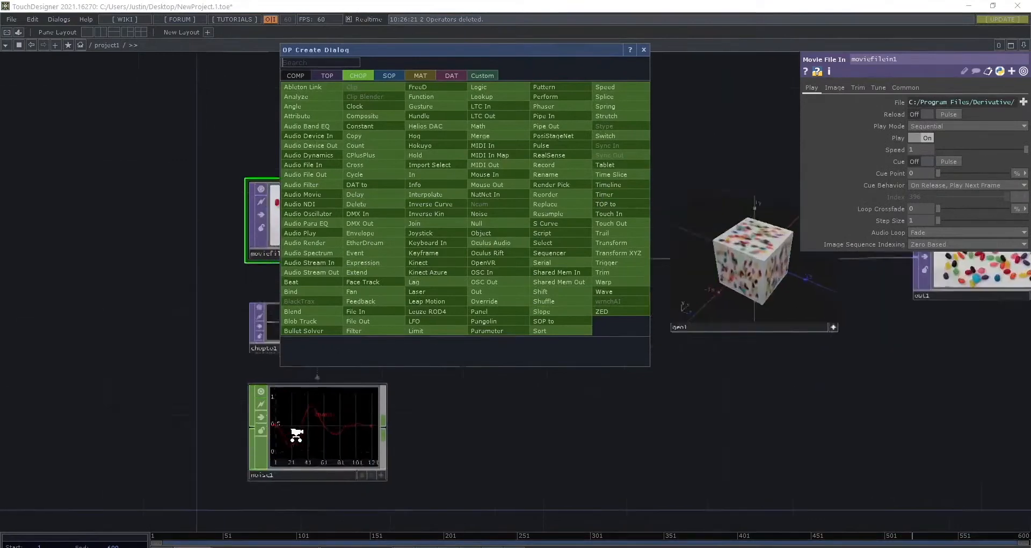
pyautogui.scroll(-2, 295, 434)
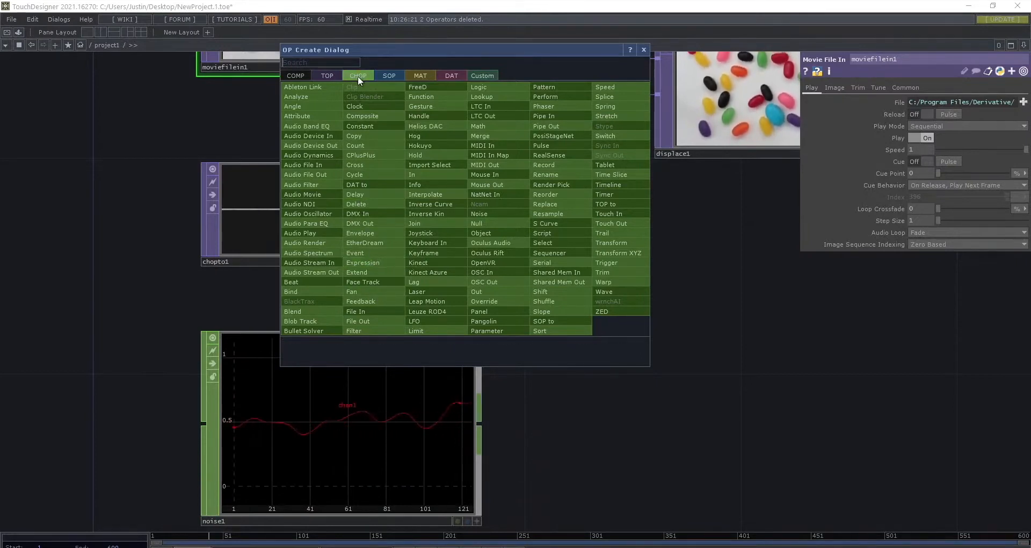
pyautogui.click(400, 72)
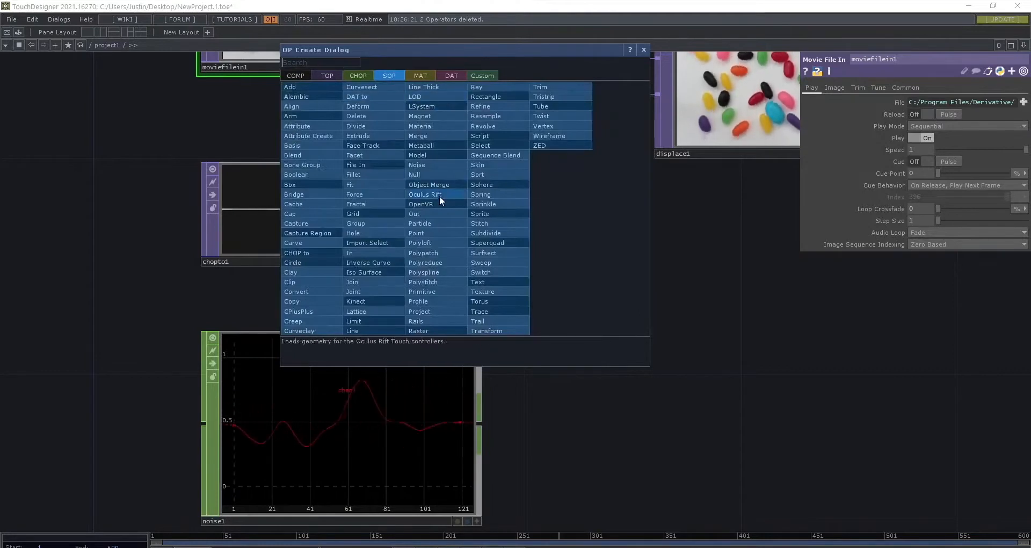
pyautogui.write('box')
pyautogui.press('Return')
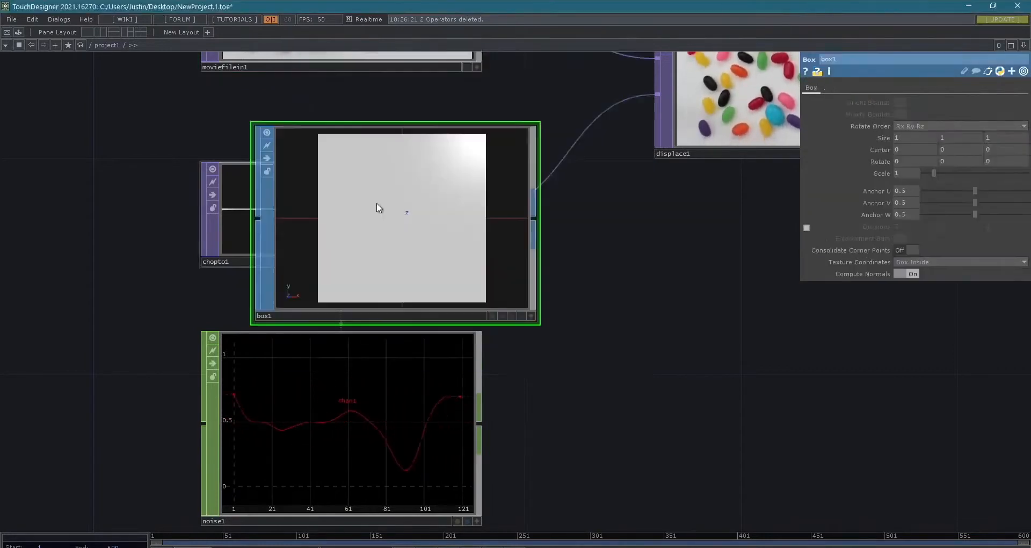
pyautogui.moveTo(378, 204); pyautogui.dragTo(653, 354)
pyautogui.scroll(-4, 653, 354)
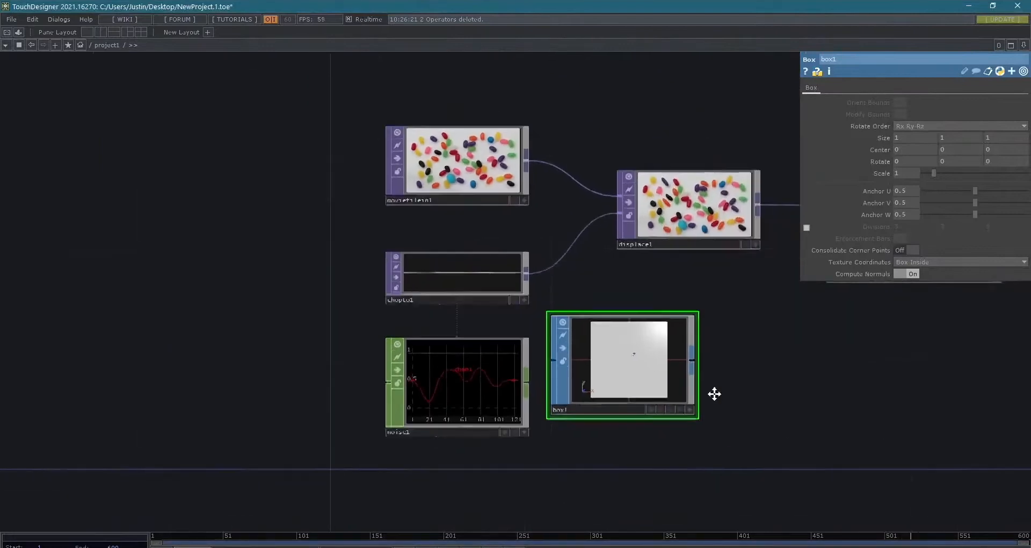
# - Activate the Box SOP's viewer to rotate the box in 3D, and delete the Box SOP
pyautogui.moveTo(714, 393); pyautogui.dragTo(617, 396)
pyautogui.click(599, 391)
pyautogui.moveTo(542, 349); pyautogui.dragTo(591, 386)
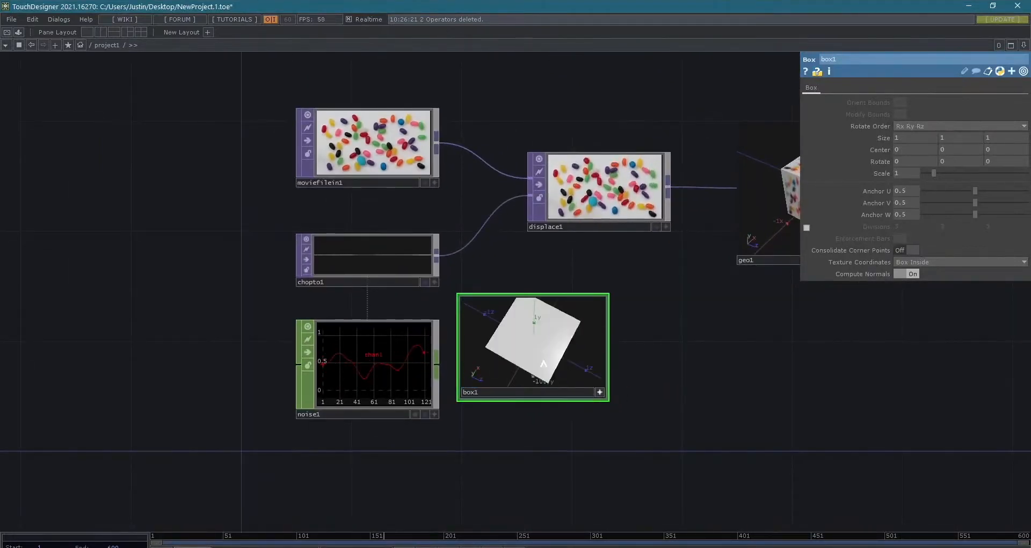
pyautogui.press('Delete')
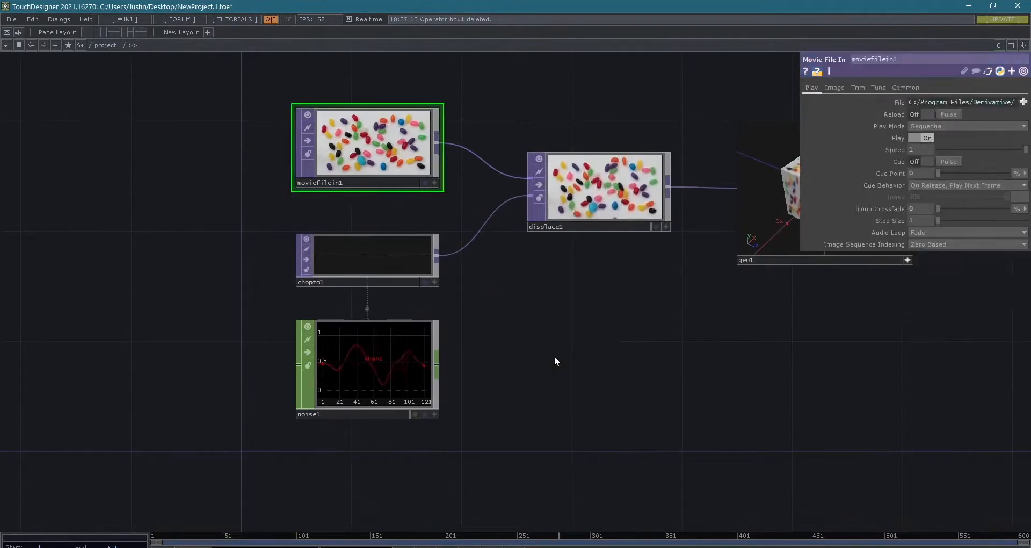
# - Browse the MAT and DAT families in the OP Create Dialog and add a Table DAT below displace1
pyautogui.press('Tab')
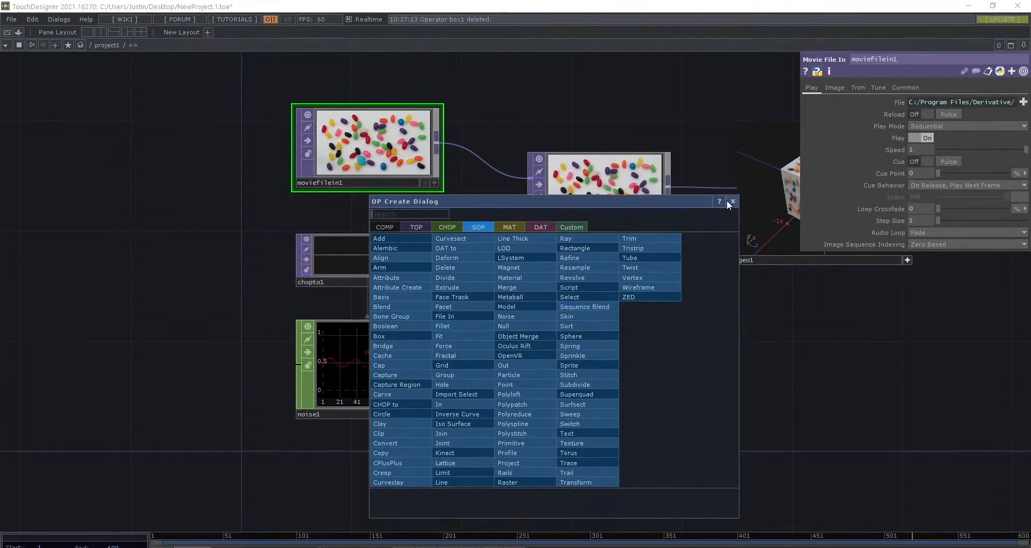
pyautogui.press('Tab')
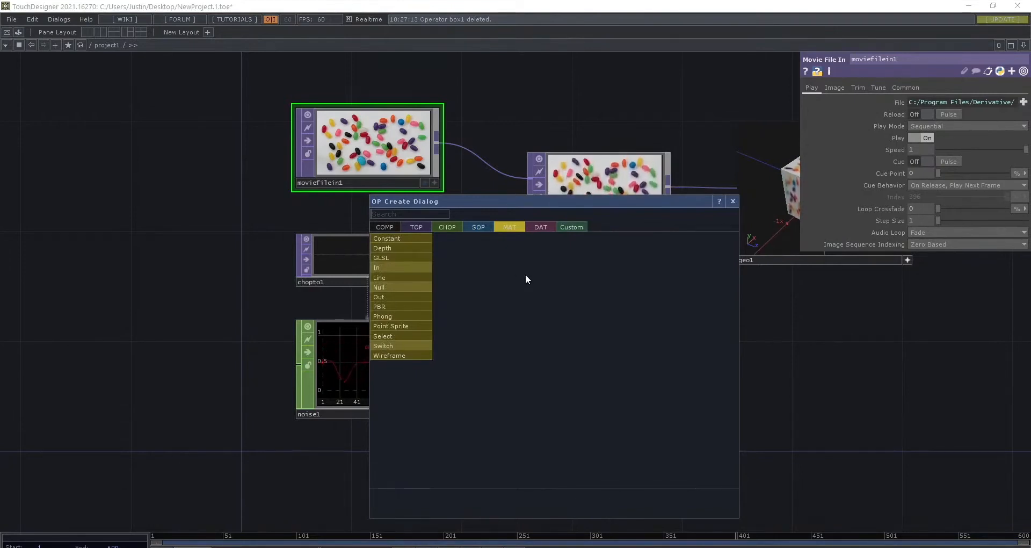
pyautogui.press('Tab')
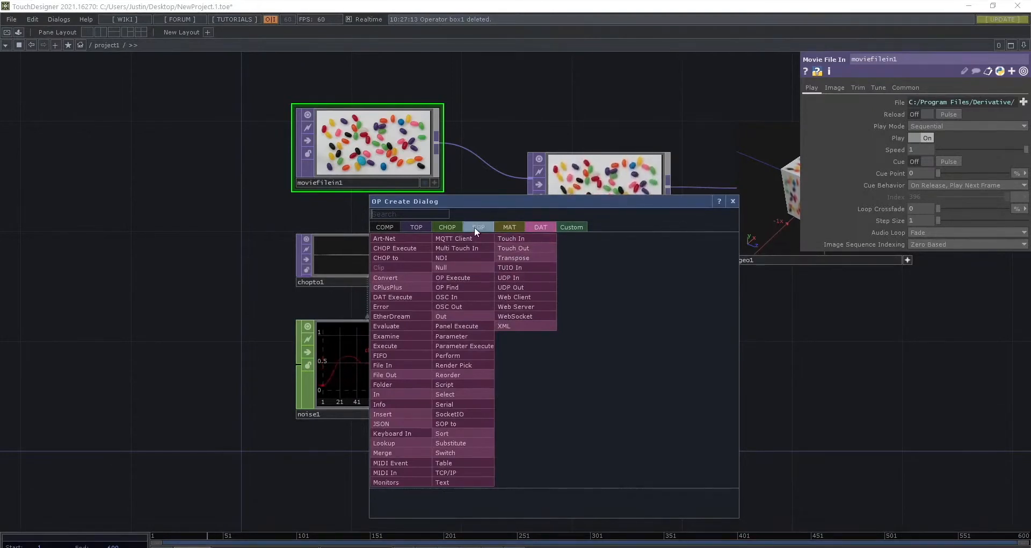
pyautogui.moveTo(481, 210); pyautogui.dragTo(528, 176)
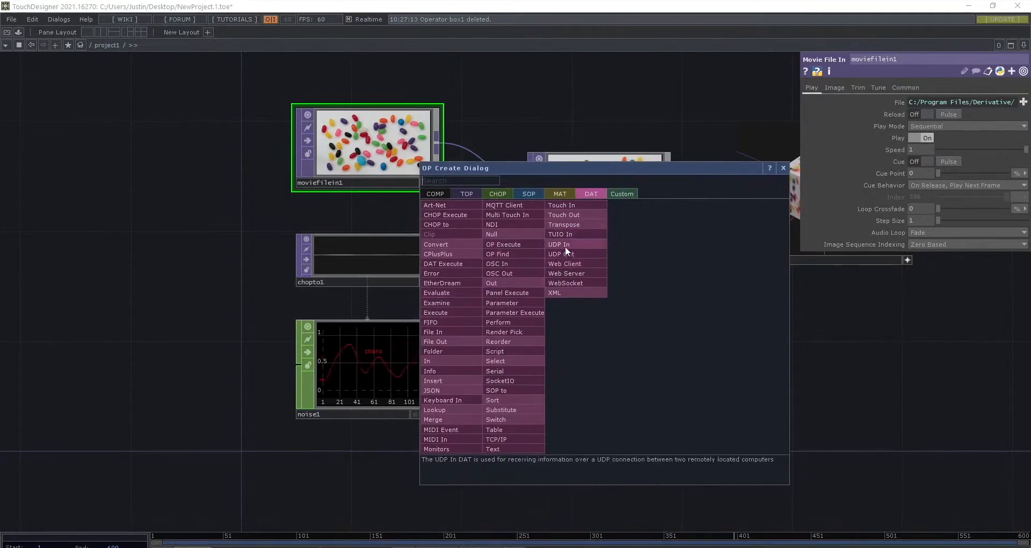
pyautogui.click(496, 313)
pyautogui.click(506, 318)
pyautogui.moveTo(522, 302); pyautogui.dragTo(578, 328)
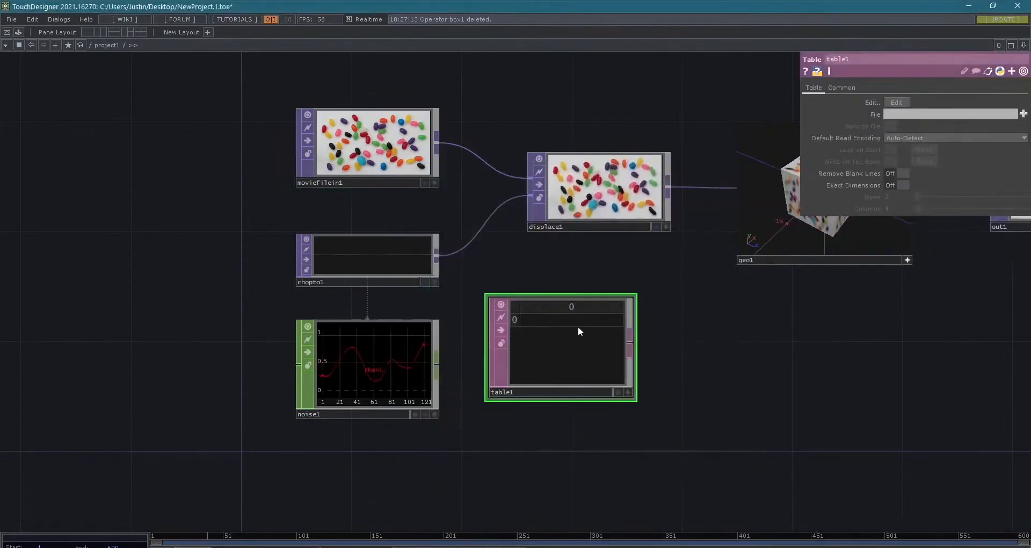
# - Inspect the empty Table DAT in the network and delete it
pyautogui.scroll(5, 578, 328)
pyautogui.scroll(-3, 578, 328)
pyautogui.rightClick(561, 322)
pyautogui.click(525, 332)
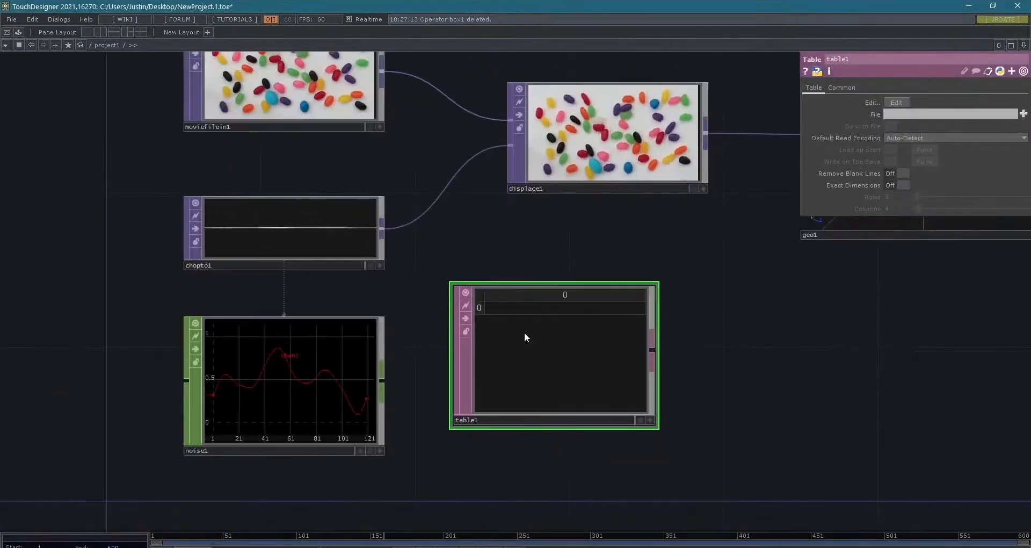
pyautogui.press('Delete')
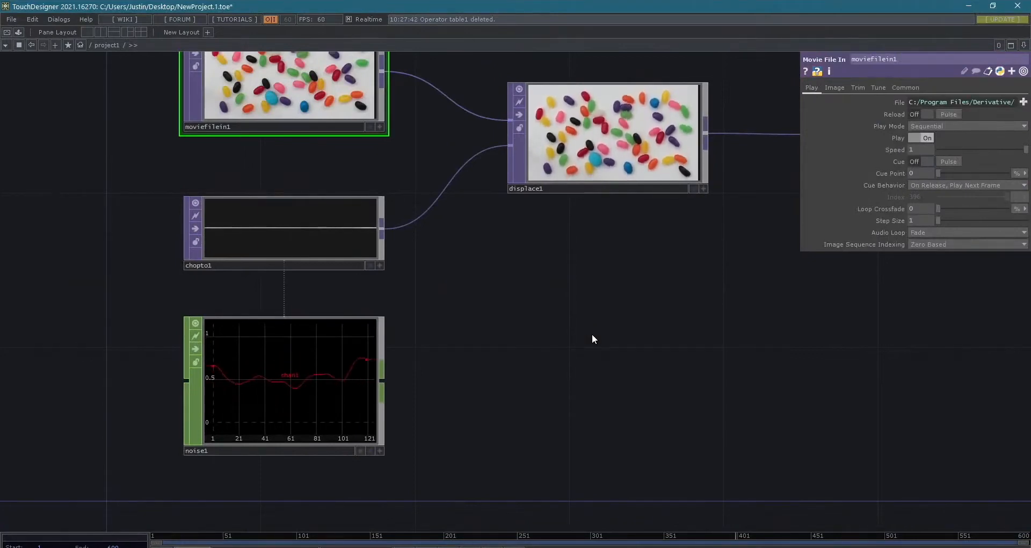
# - Add a Script DAT to the area beside noise1 and examine its attached callbacks DAT
pyautogui.press('Tab')
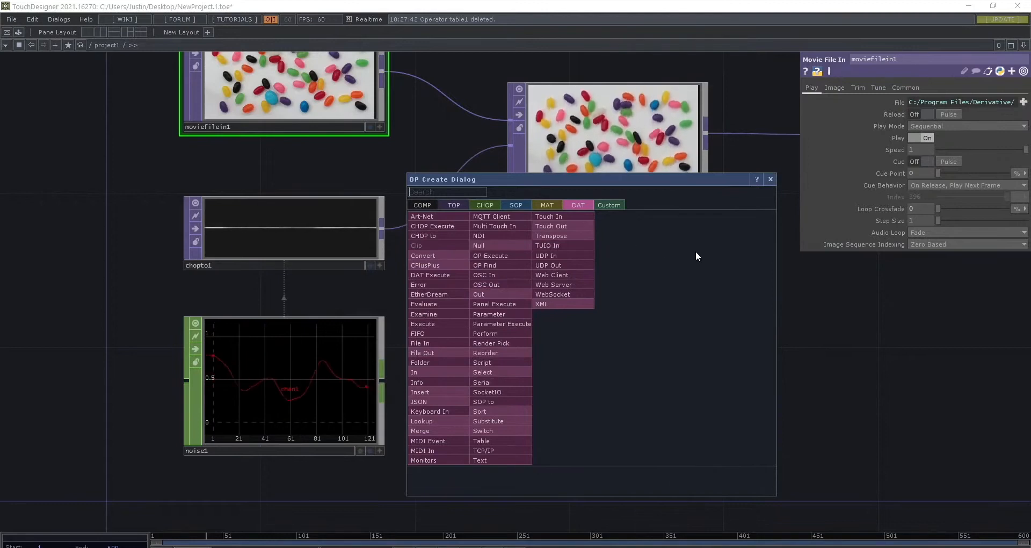
pyautogui.click(495, 360)
pyautogui.click(611, 375)
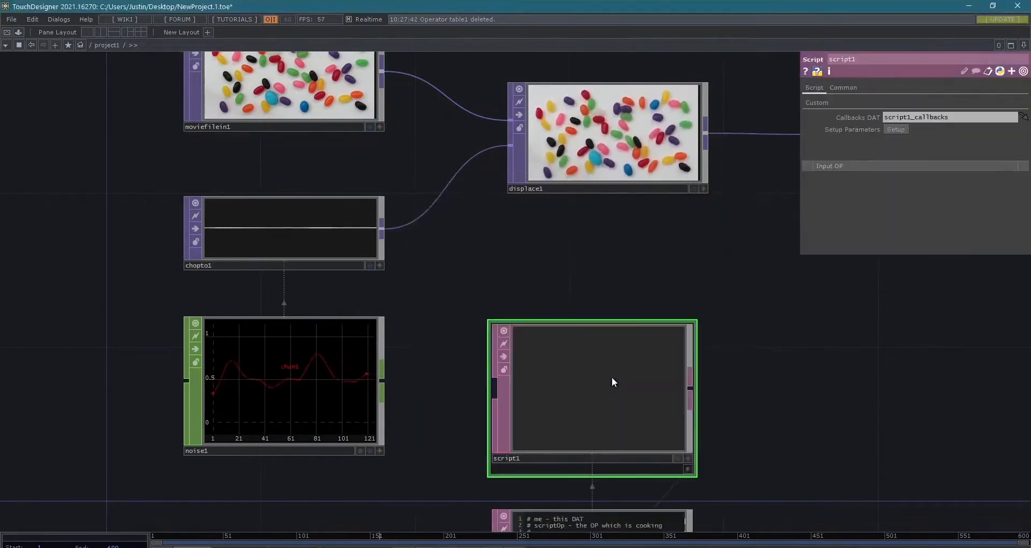
pyautogui.scroll(-2, 617, 385)
pyautogui.scroll(-1, 720, 420)
pyautogui.moveTo(747, 421); pyautogui.dragTo(706, 283)
pyautogui.scroll(8, 672, 416)
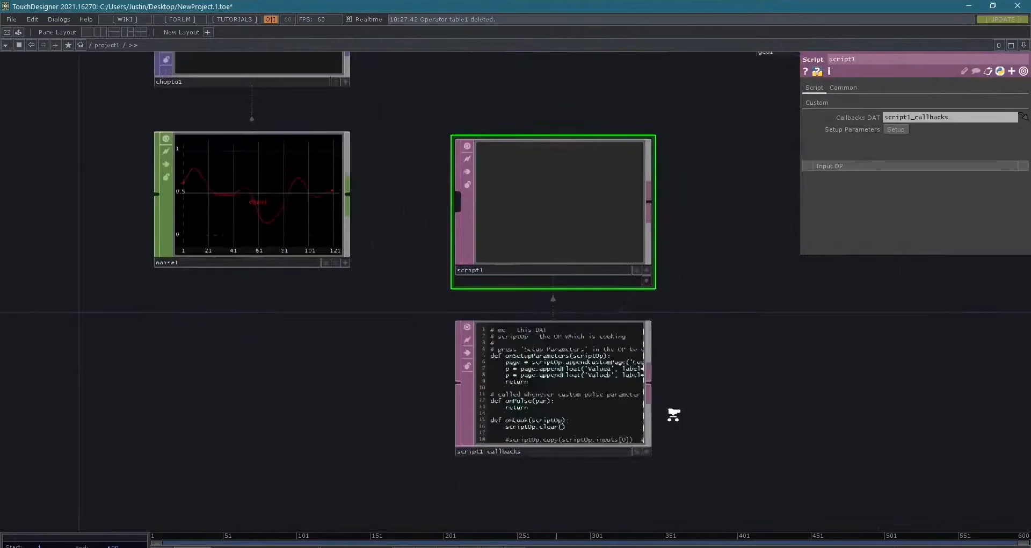
# - Examine the script1_callbacks code up close and delete the Script DAT
pyautogui.moveTo(713, 403); pyautogui.dragTo(783, 386)
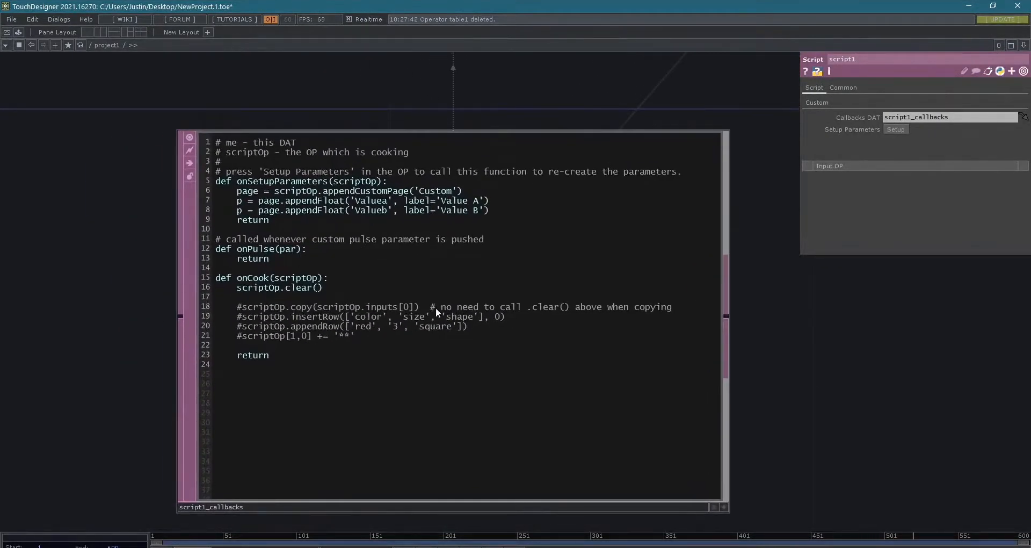
pyautogui.scroll(-5, 519, 310)
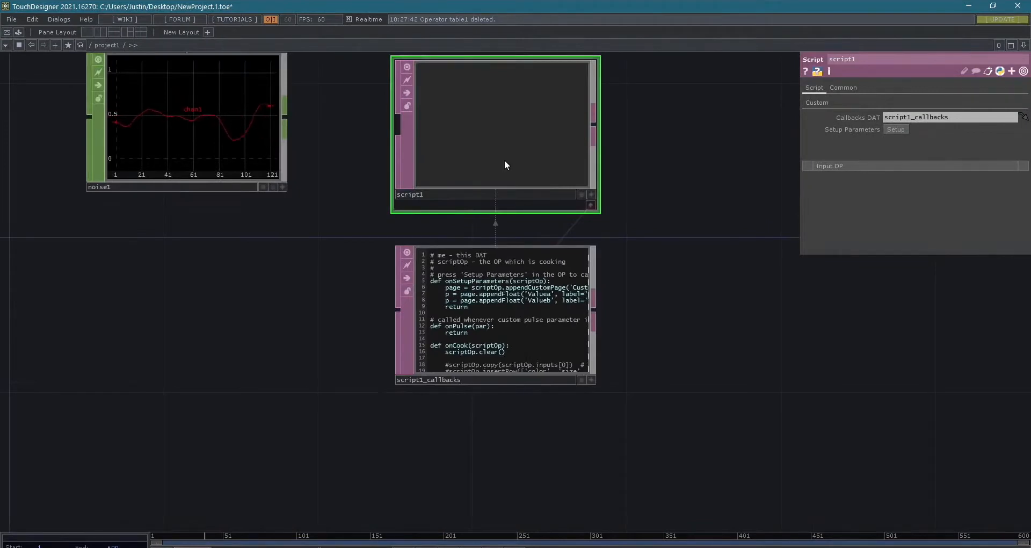
pyautogui.press('Delete')
# - Browse the Custom operator family in the OP Create Dialog
pyautogui.press('Tab')
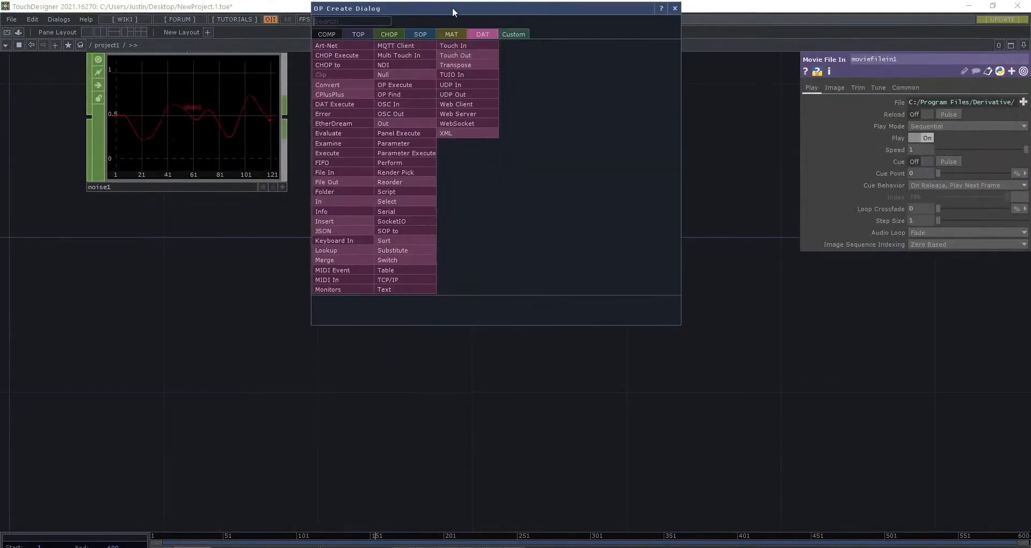
pyautogui.moveTo(452, 7); pyautogui.dragTo(480, 56)
pyautogui.click(541, 82)
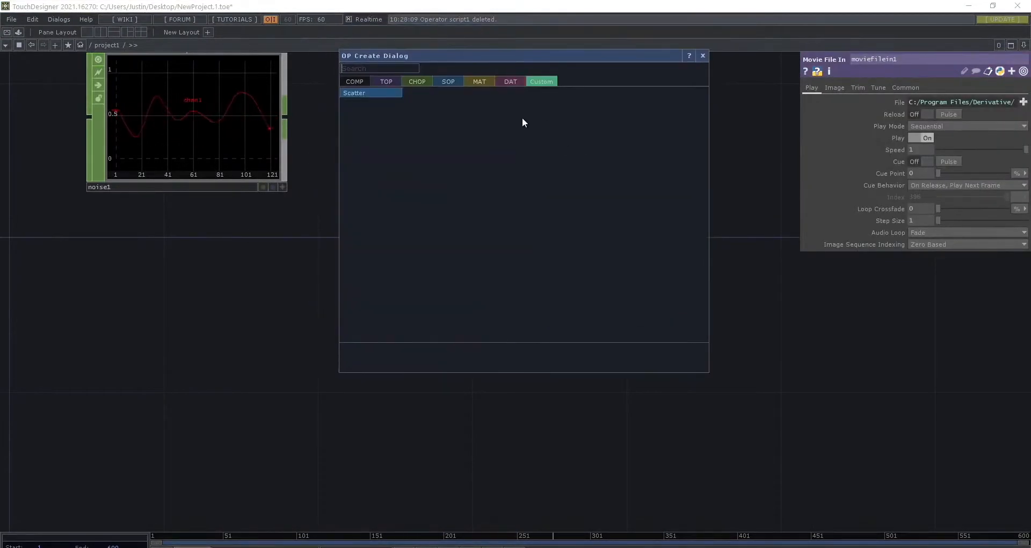
pyautogui.moveTo(590, 59); pyautogui.dragTo(600, 125)
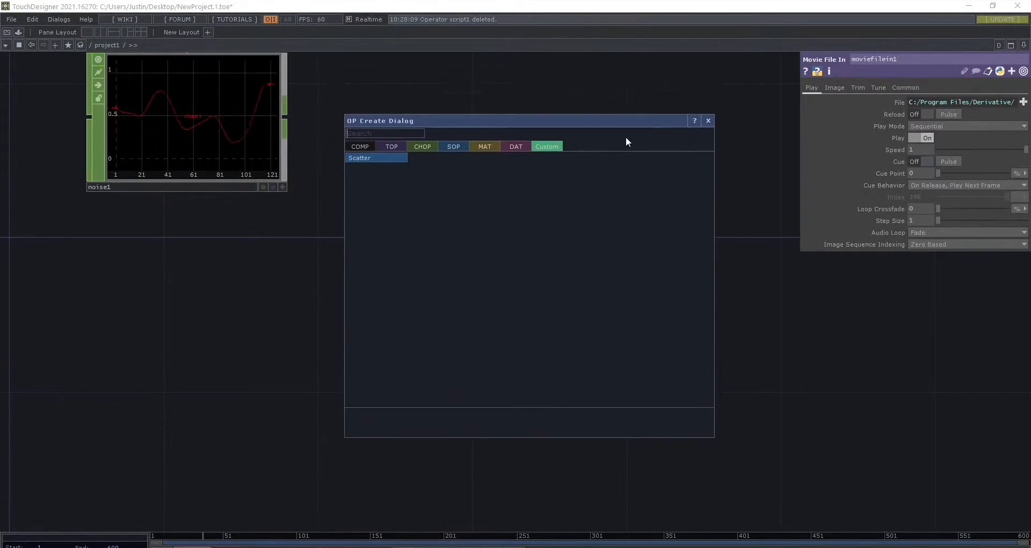
# - Add a Container COMP from the COMP family and place it below displace1
pyautogui.click(359, 147)
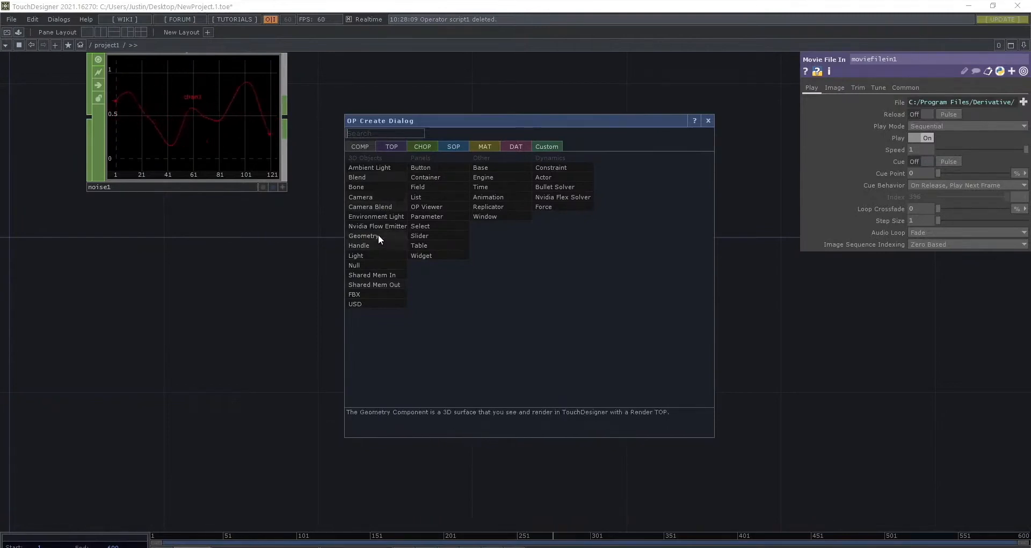
pyautogui.click(450, 176)
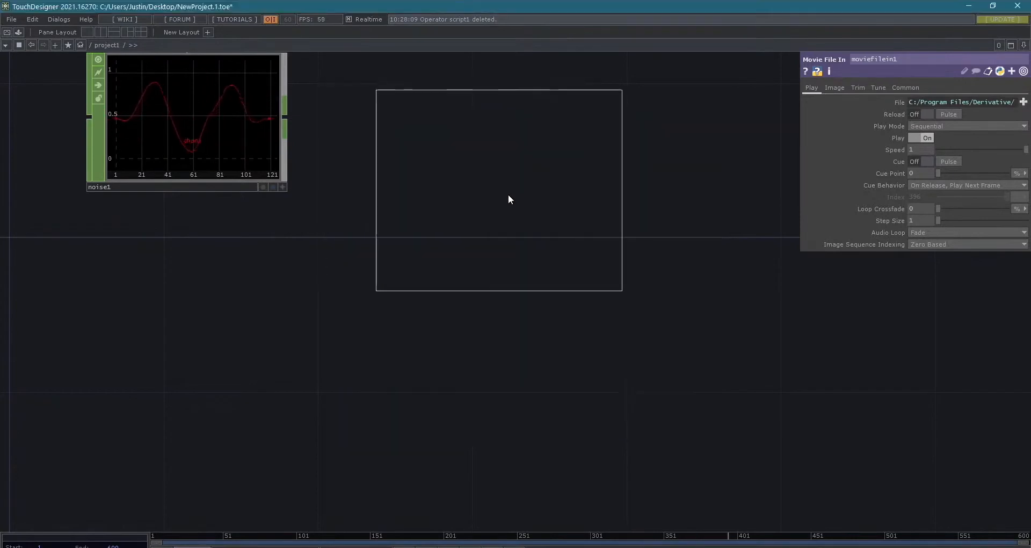
pyautogui.click(523, 185)
pyautogui.scroll(-3, 492, 212)
pyautogui.moveTo(509, 326); pyautogui.dragTo(493, 476)
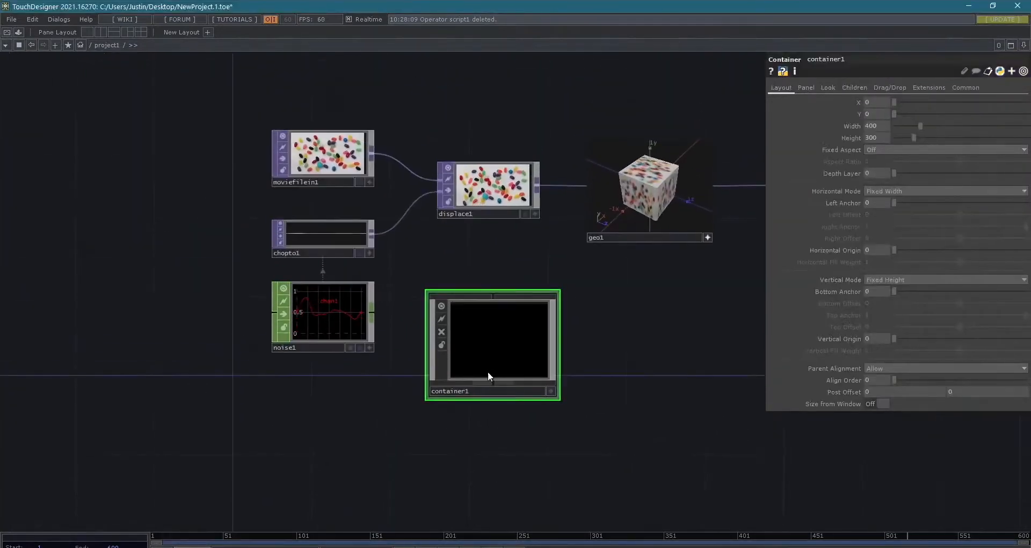
pyautogui.moveTo(498, 358); pyautogui.dragTo(497, 379)
# - Cut moviefilein1, chopto1, noise1, displace1, geo1 and out1 from project1, keeping only container1
pyautogui.moveTo(395, 298); pyautogui.dragTo(210, 328)
pyautogui.scroll(-3, 277, 242)
pyautogui.moveTo(175, 144); pyautogui.dragTo(565, 277, button='right')
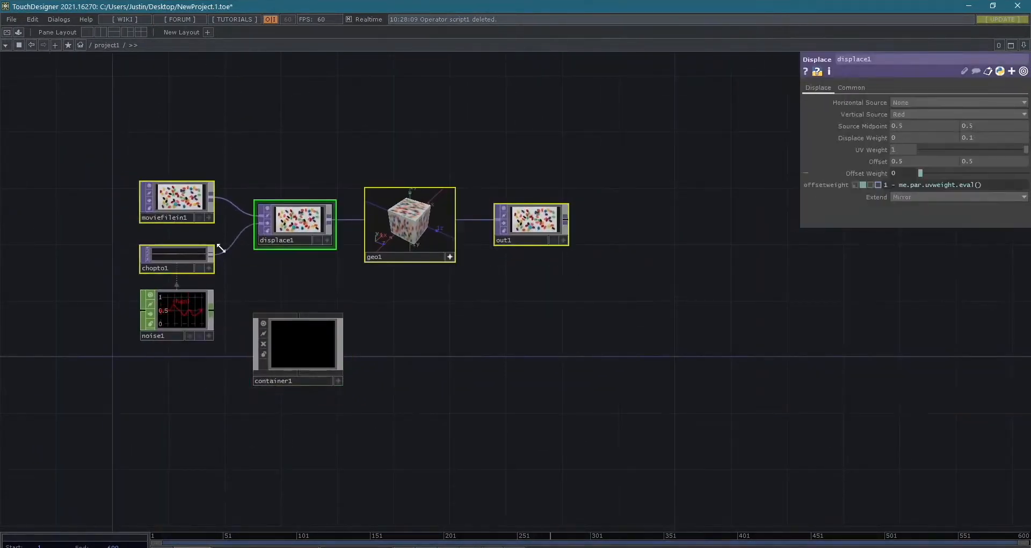
pyautogui.moveTo(104, 143); pyautogui.dragTo(630, 304, button='right')
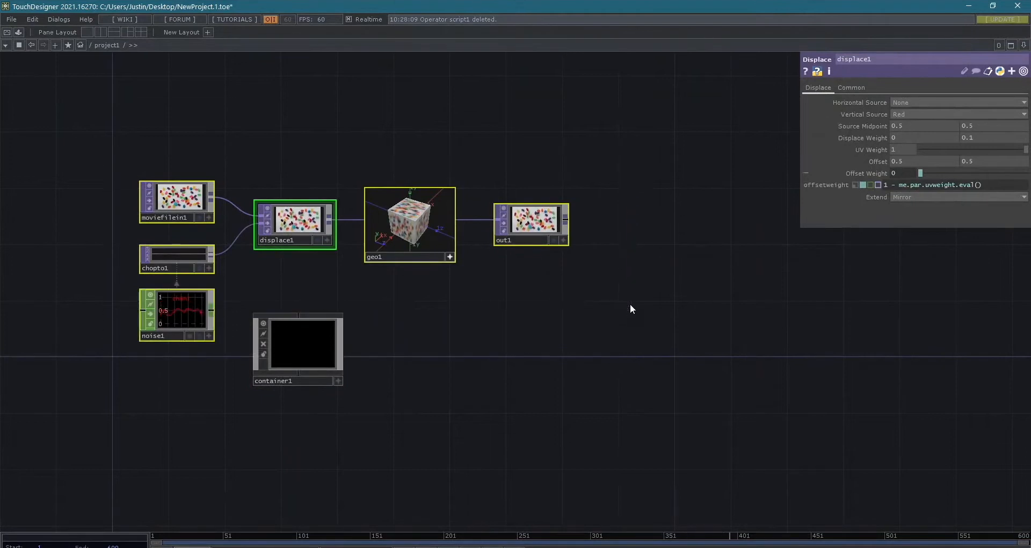
pyautogui.press('Delete')
# - Go into container1's network and back out to project1 several times to see how the component nests
pyautogui.moveTo(295, 344); pyautogui.dragTo(407, 280)
pyautogui.scroll(2, 407, 283)
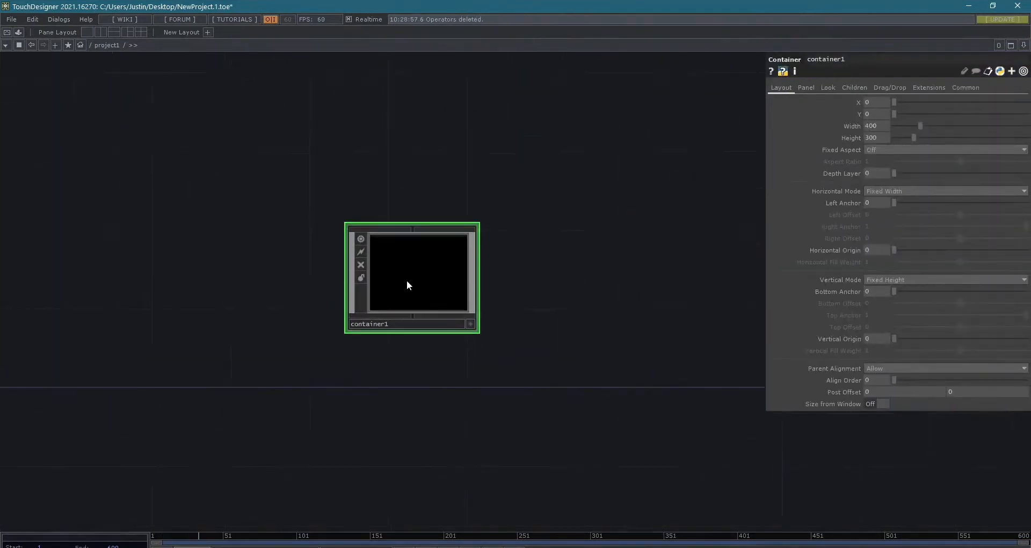
pyautogui.scroll(5, 407, 282)
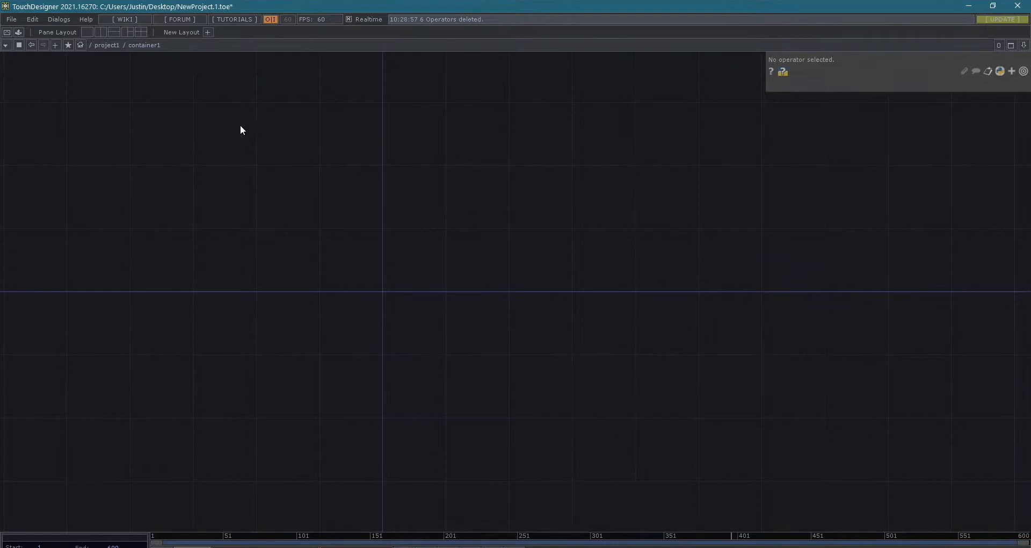
pyautogui.press('u')
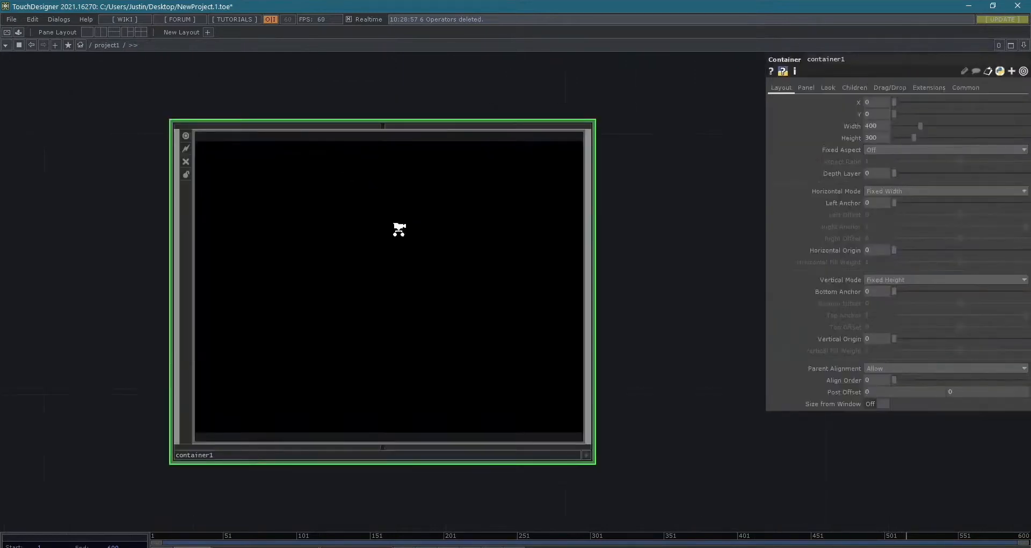
pyautogui.press('i')
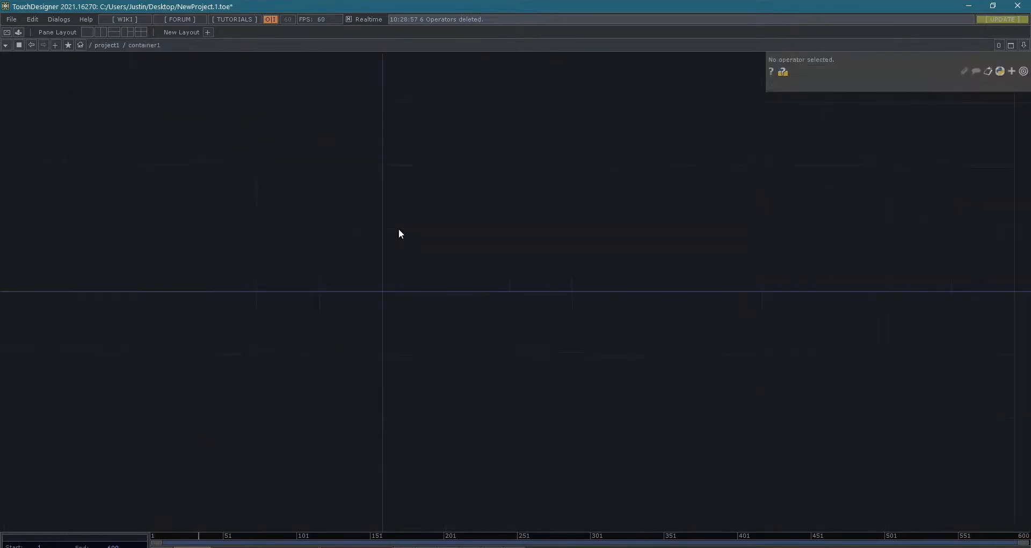
pyautogui.press('u')
pyautogui.press('i')
pyautogui.press('u')
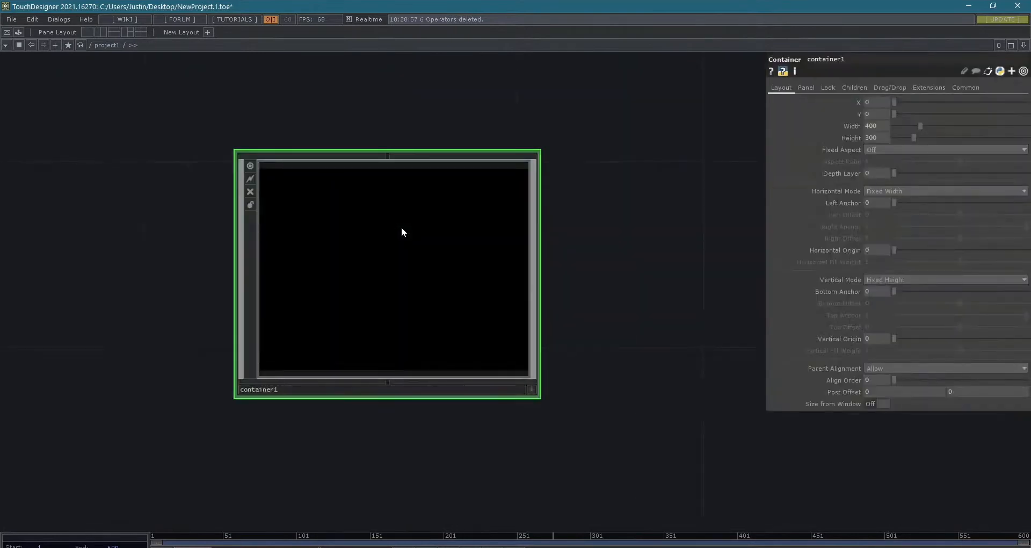
# - Enter container1 and paste the six cut operators inside it
pyautogui.press('i')
pyautogui.hotkey('ctrl', 'v')
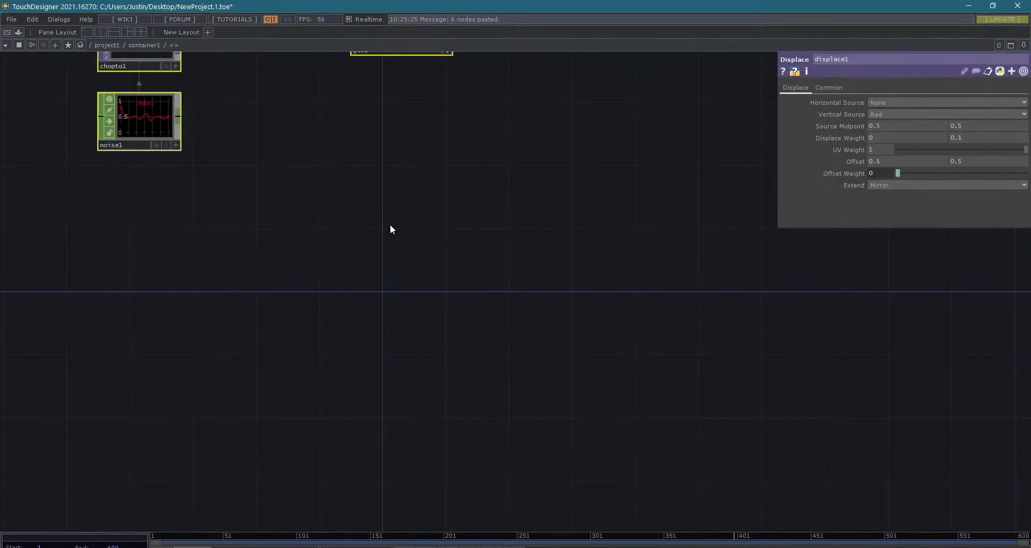
pyautogui.press('h')
pyautogui.moveTo(444, 365); pyautogui.dragTo(504, 414)
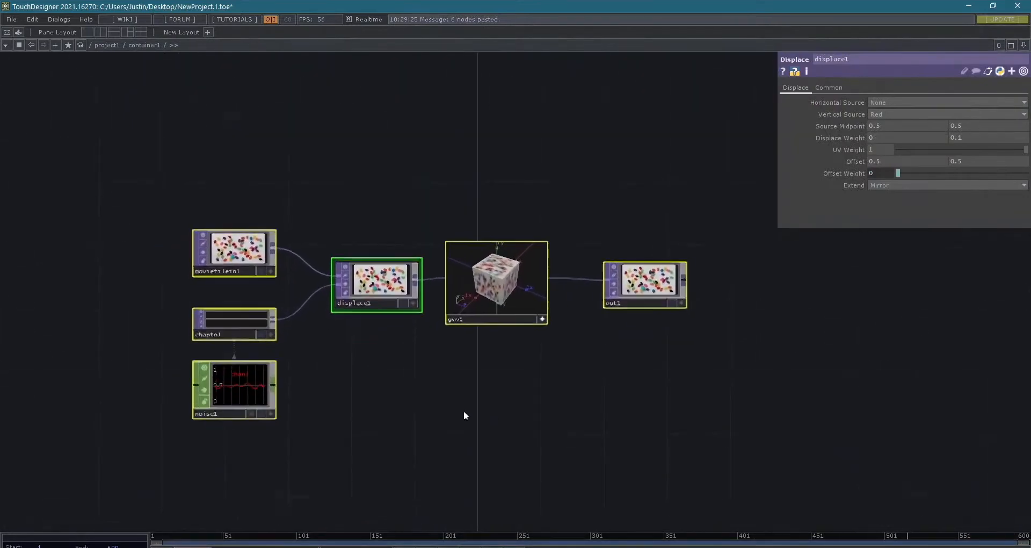
pyautogui.scroll(2, 463, 410)
# - Deselect the pasted operators as a group, hide the parameter window, and fit the whole network in view
pyautogui.click(377, 369)
pyautogui.moveTo(377, 370); pyautogui.dragTo(421, 409)
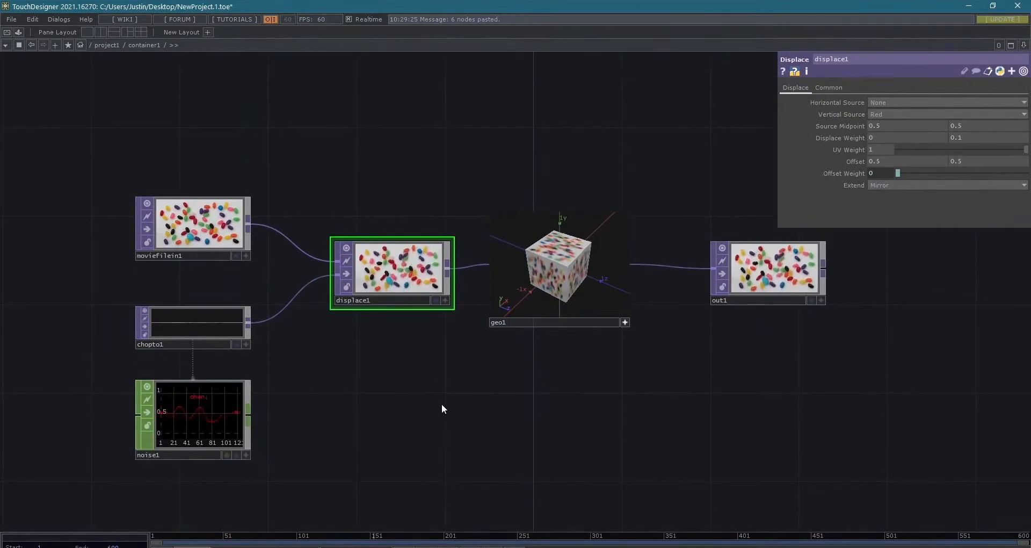
pyautogui.press('p')
pyautogui.press('h')
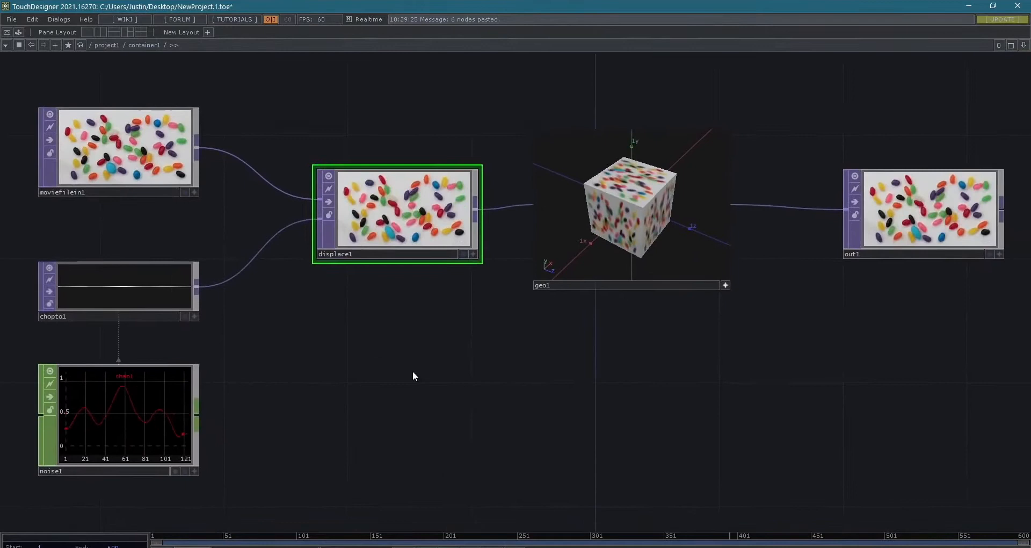
# - Examine the images of the moviefilein1 and out1 TOPs up close
pyautogui.click(156, 144)
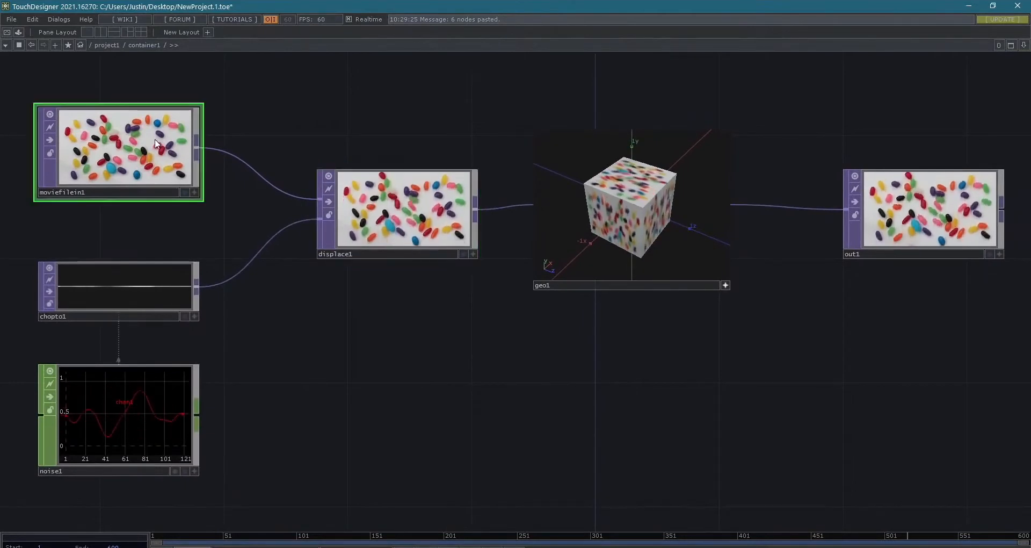
pyautogui.scroll(2, 160, 142)
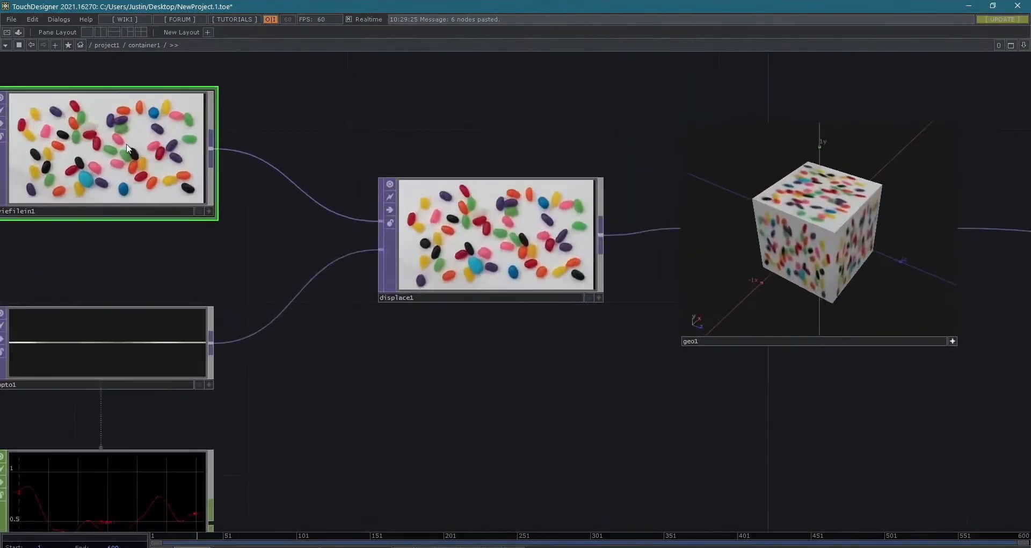
pyautogui.scroll(-2, 90, 128)
pyautogui.moveTo(294, 299); pyautogui.dragTo(332, 291)
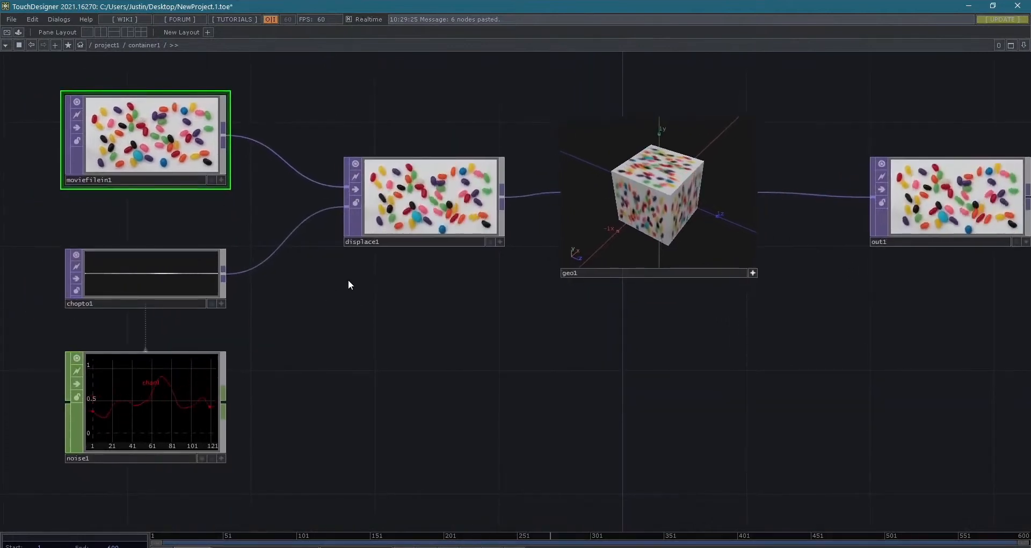
pyautogui.moveTo(631, 357); pyautogui.dragTo(624, 360)
pyautogui.scroll(5, 969, 205)
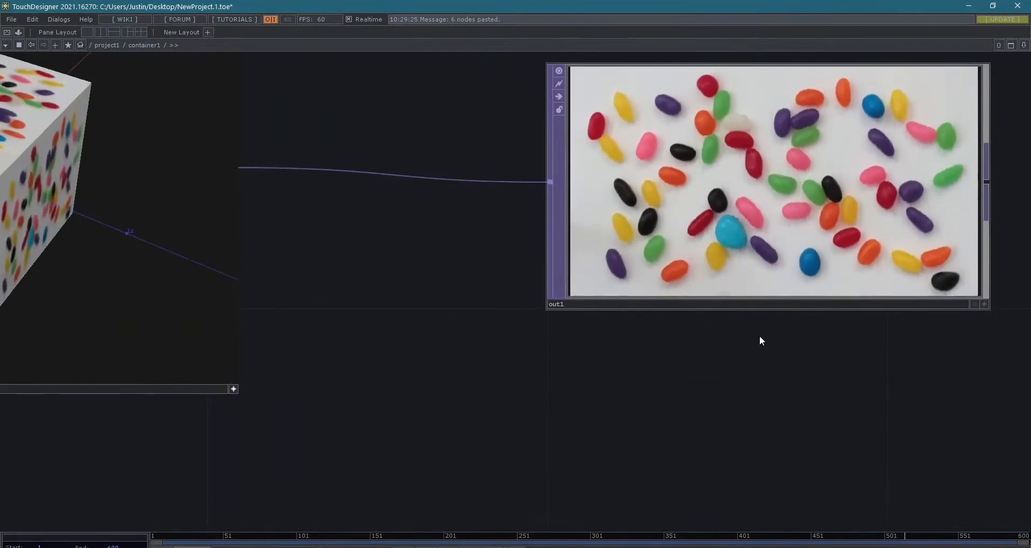
pyautogui.scroll(-5, 719, 357)
# - Select the noise1 CHOP and examine its animated waveform and sample axis
pyautogui.moveTo(613, 391); pyautogui.dragTo(894, 355)
pyautogui.moveTo(626, 372)
pyautogui.mouseDown()
pyautogui.moveTo(1020, 314)
pyautogui.moveTo(759, 336)
pyautogui.moveTo(786, 268)
pyautogui.mouseUp()
pyautogui.scroll(3, 635, 343)
pyautogui.scroll(2, 631, 346)
pyautogui.moveTo(626, 352); pyautogui.dragTo(740, 287)
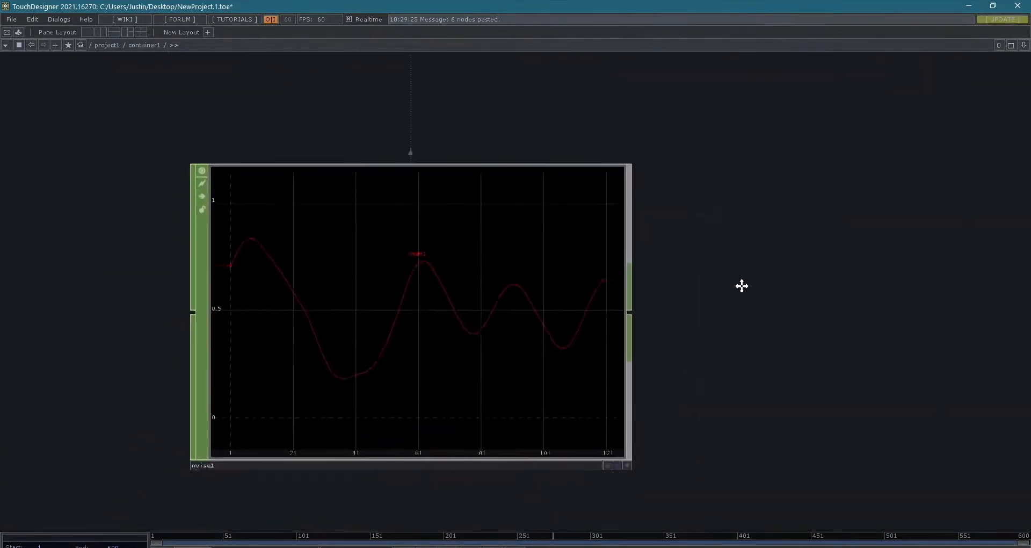
pyautogui.click(476, 344)
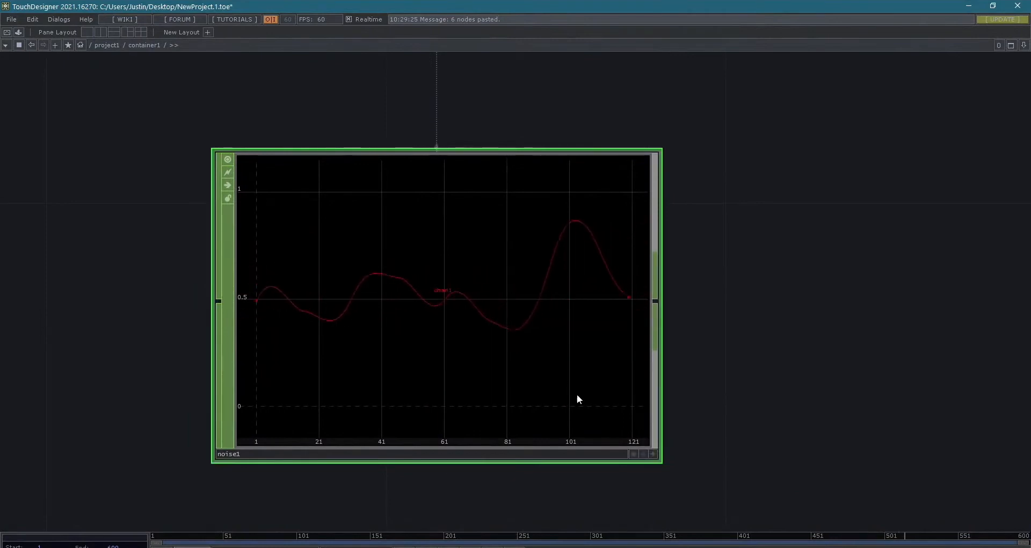
pyautogui.scroll(-3, 644, 404)
pyautogui.moveTo(654, 367); pyautogui.dragTo(568, 356)
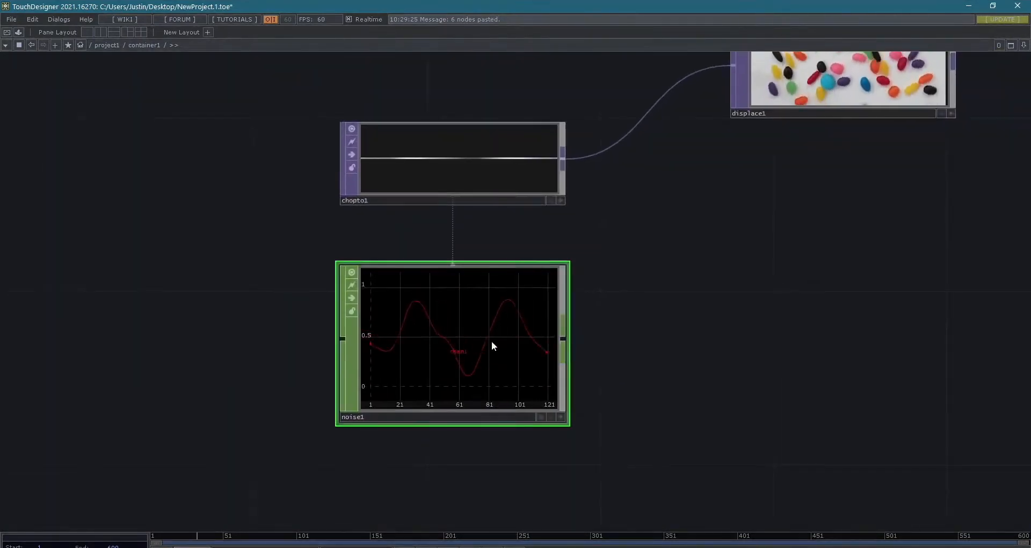
pyautogui.scroll(3, 393, 331)
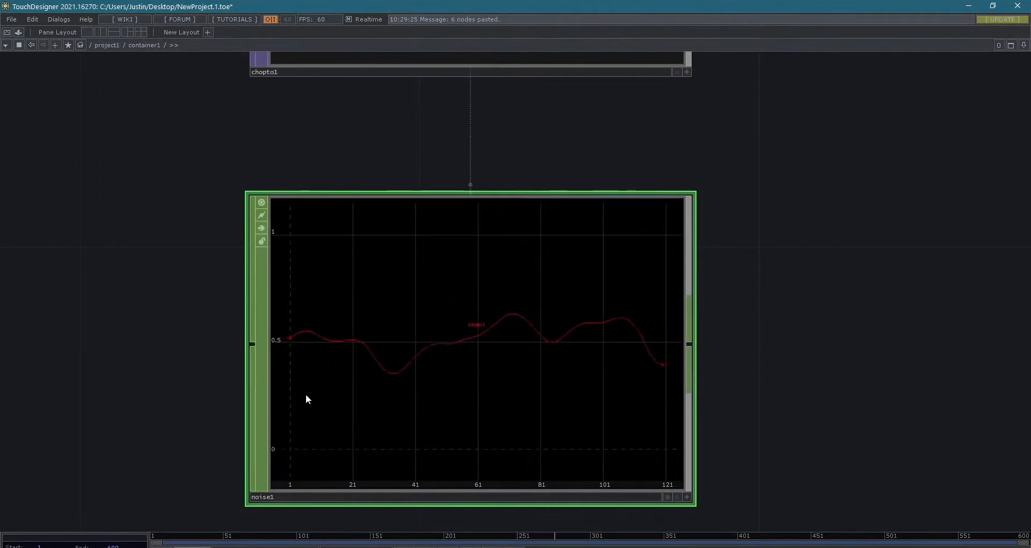
# - Examine the chopto1 TOP and its link from noise1 up close
pyautogui.scroll(-4, 737, 365)
pyautogui.moveTo(819, 344); pyautogui.dragTo(715, 396)
pyautogui.scroll(3, 505, 252)
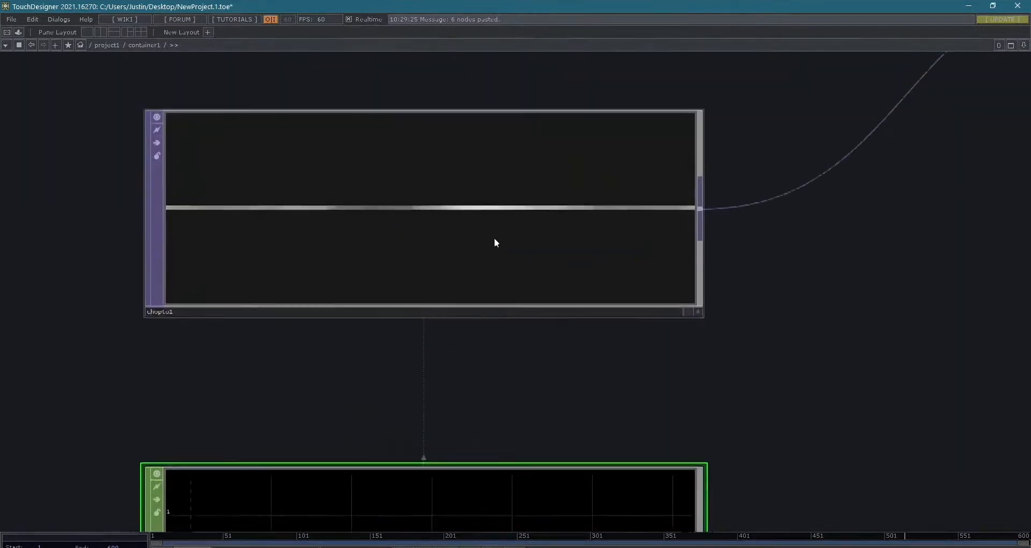
pyautogui.scroll(-1, 522, 274)
pyautogui.moveTo(514, 372); pyautogui.dragTo(526, 423)
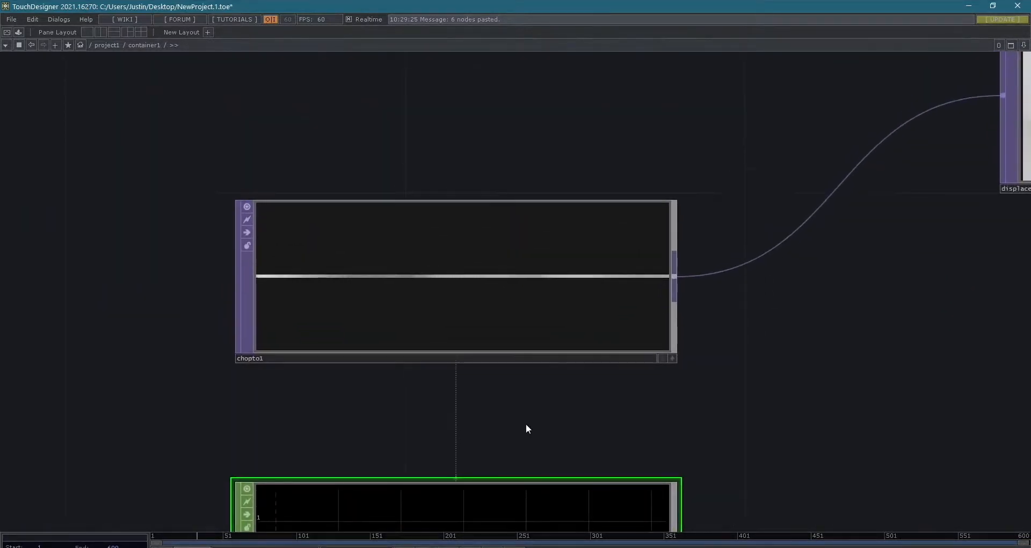
# - Browse the SOP family in the OP Create Dialog and close it without adding an operator
pyautogui.press('Tab')
pyautogui.moveTo(474, 263); pyautogui.dragTo(755, 166)
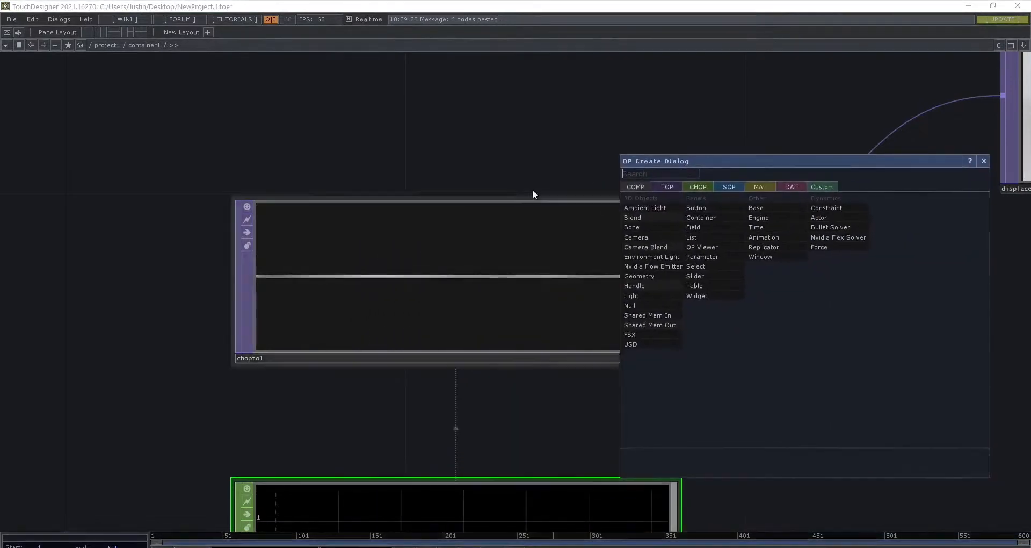
pyautogui.click(731, 185)
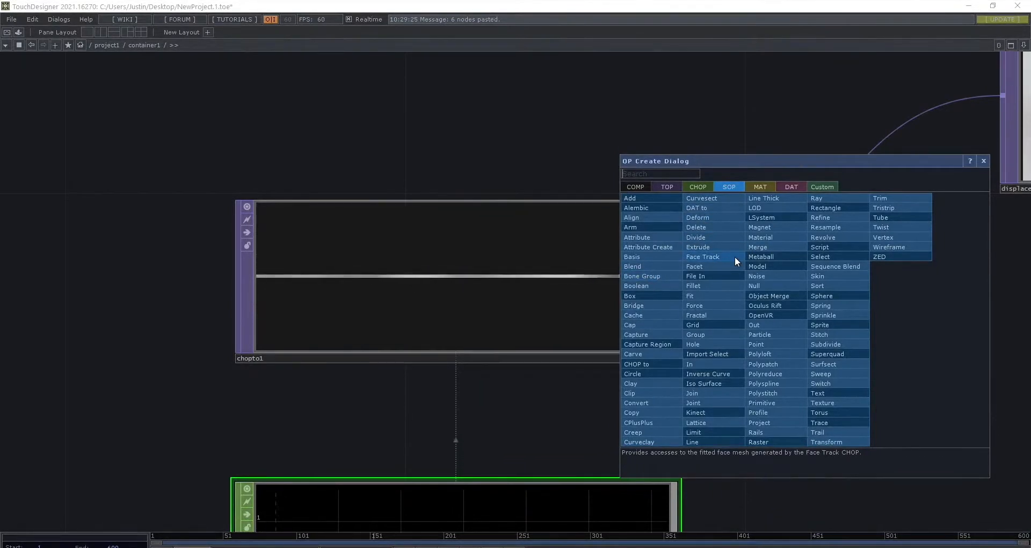
pyautogui.click(984, 160)
# - Compare noise1's waveform with the row of grey pixels in chopto1 up close
pyautogui.moveTo(580, 405); pyautogui.dragTo(586, 256)
pyautogui.scroll(-2, 601, 259)
pyautogui.moveTo(609, 260); pyautogui.dragTo(712, 262, button='middle')
pyautogui.moveTo(712, 261)
pyautogui.mouseDown()
pyautogui.moveTo(713, 280)
pyautogui.moveTo(693, 258)
pyautogui.mouseUp()
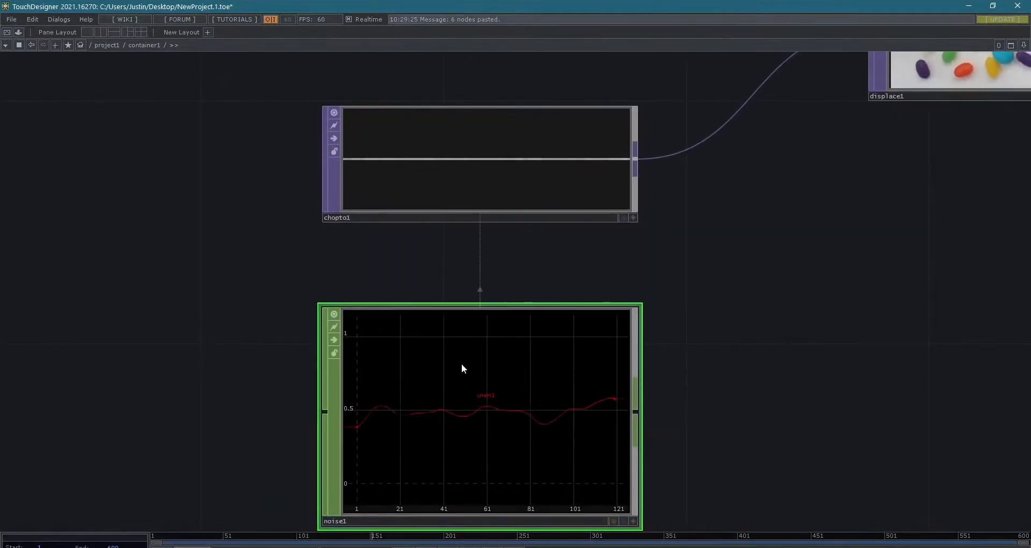
pyautogui.scroll(5, 468, 154)
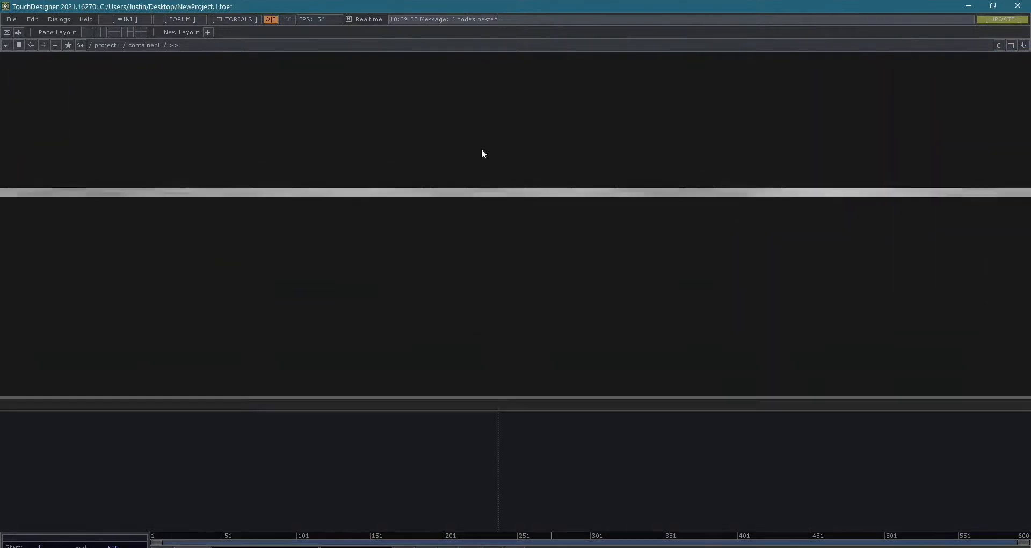
pyautogui.scroll(-3, 479, 214)
pyautogui.moveTo(341, 378); pyautogui.dragTo(291, 476)
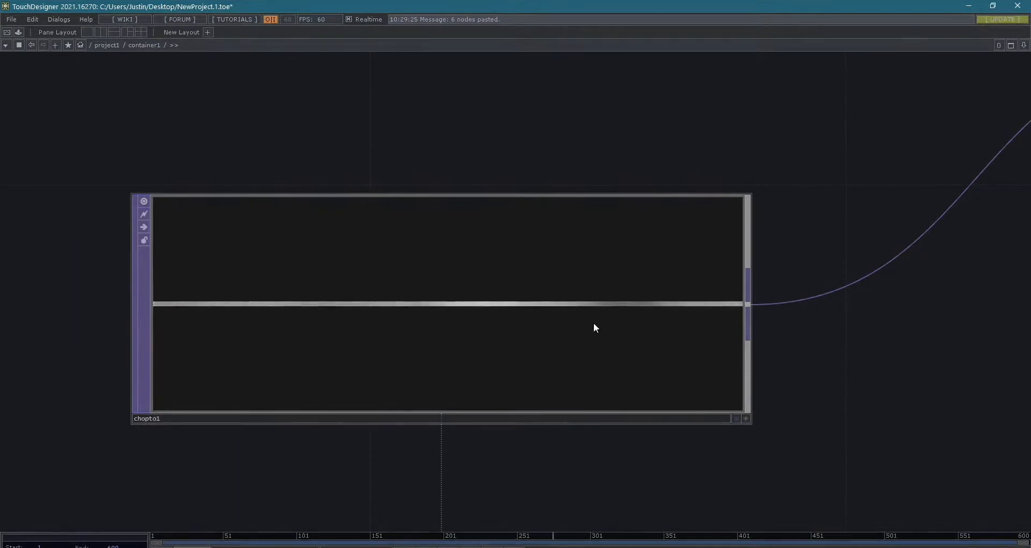
pyautogui.scroll(3, 543, 300)
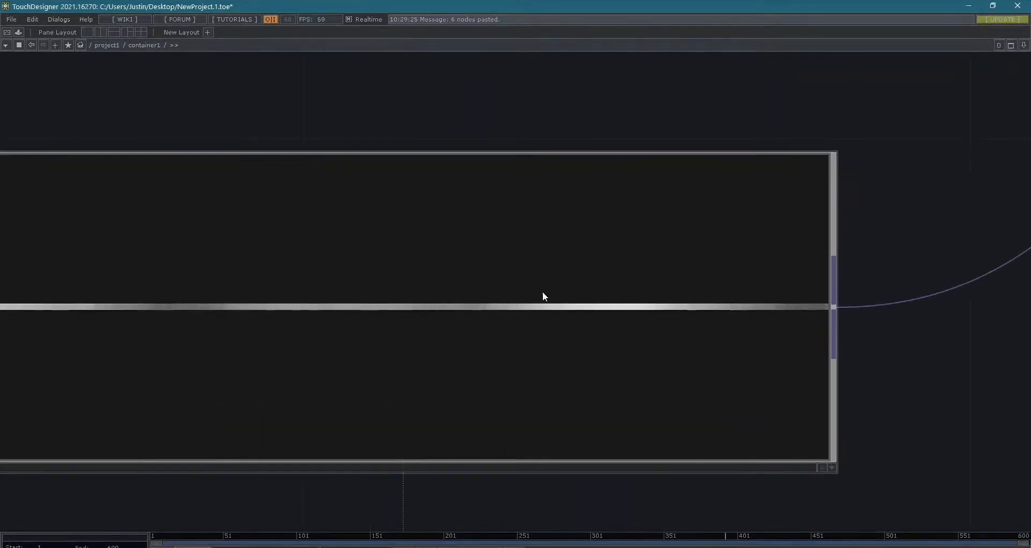
# - Select the chopto1 TOP, show its parameters, and review its CHOP to TOP and Common settings
pyautogui.scroll(-5, 543, 293)
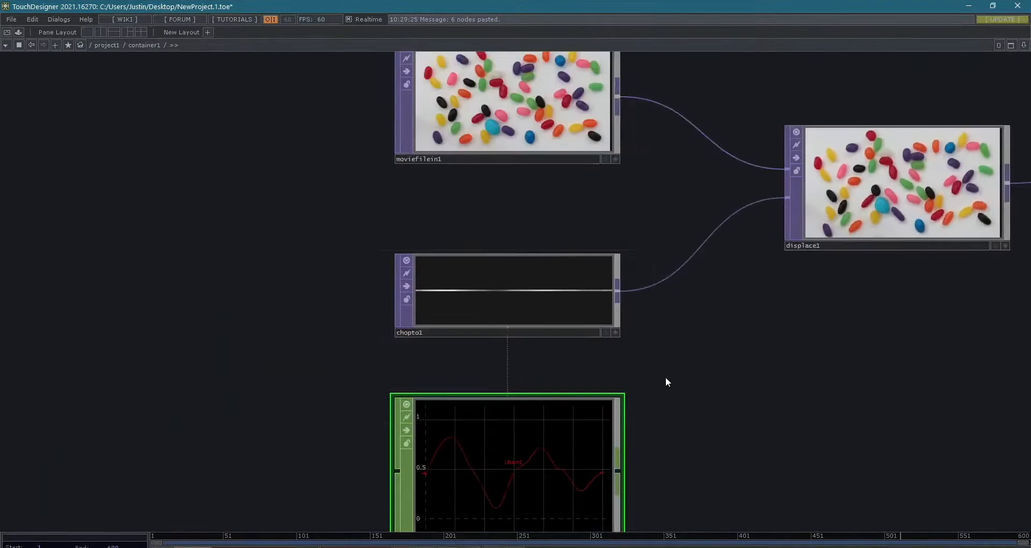
pyautogui.moveTo(665, 382); pyautogui.dragTo(509, 279)
pyautogui.click(414, 185)
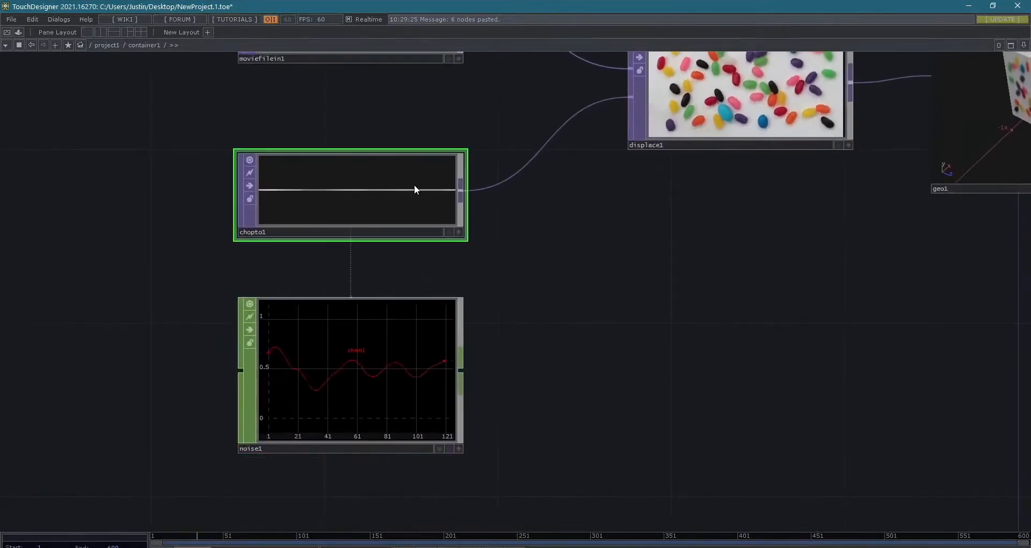
pyautogui.press('p')
pyautogui.click(843, 87)
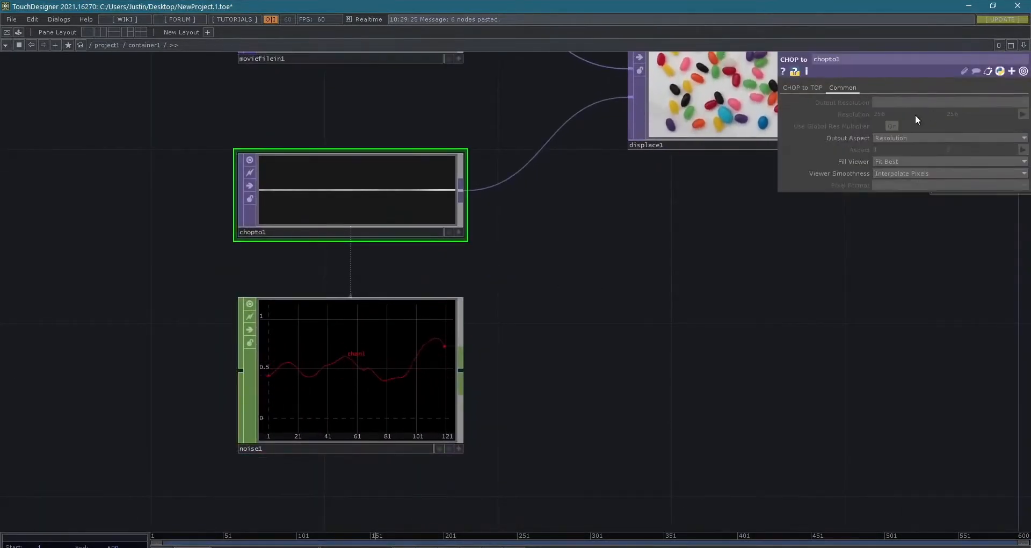
pyautogui.click(809, 88)
pyautogui.click(893, 115)
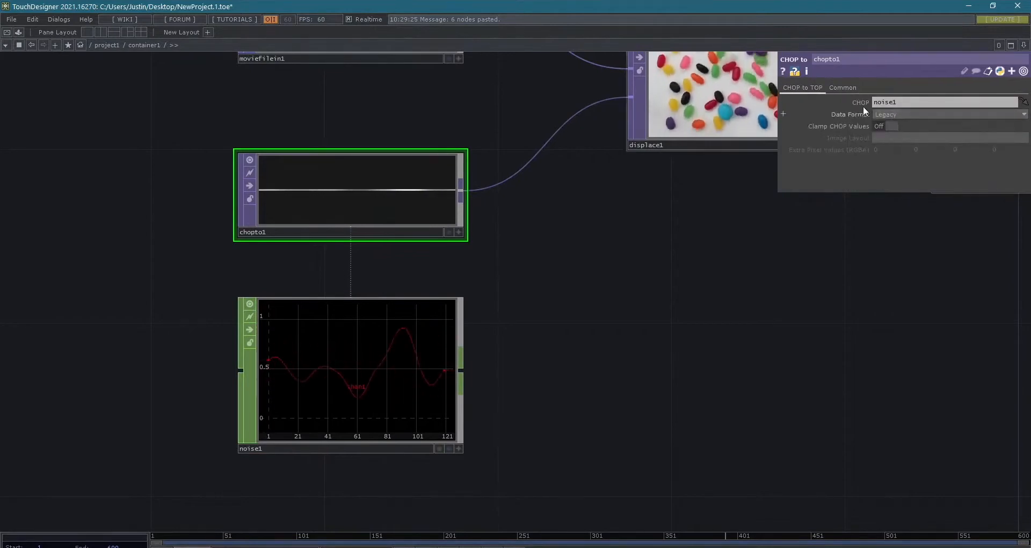
pyautogui.click(843, 87)
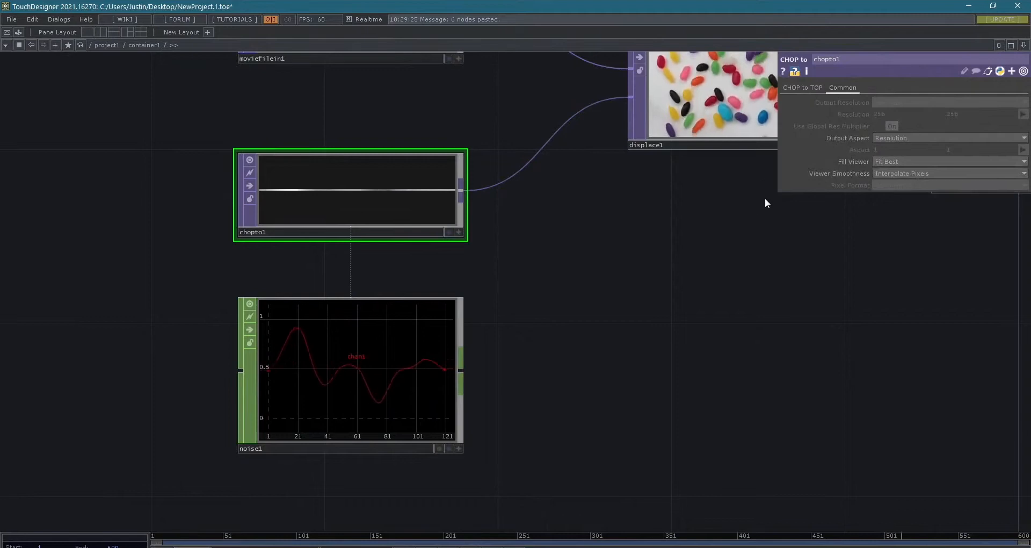
# - Select the displace1 TOP and examine its Displace parameters and the source image wired in from moviefilein1
pyautogui.moveTo(701, 250); pyautogui.dragTo(450, 270)
pyautogui.moveTo(507, 349); pyautogui.dragTo(484, 405)
pyautogui.click(552, 250)
pyautogui.moveTo(640, 103); pyautogui.dragTo(546, 161)
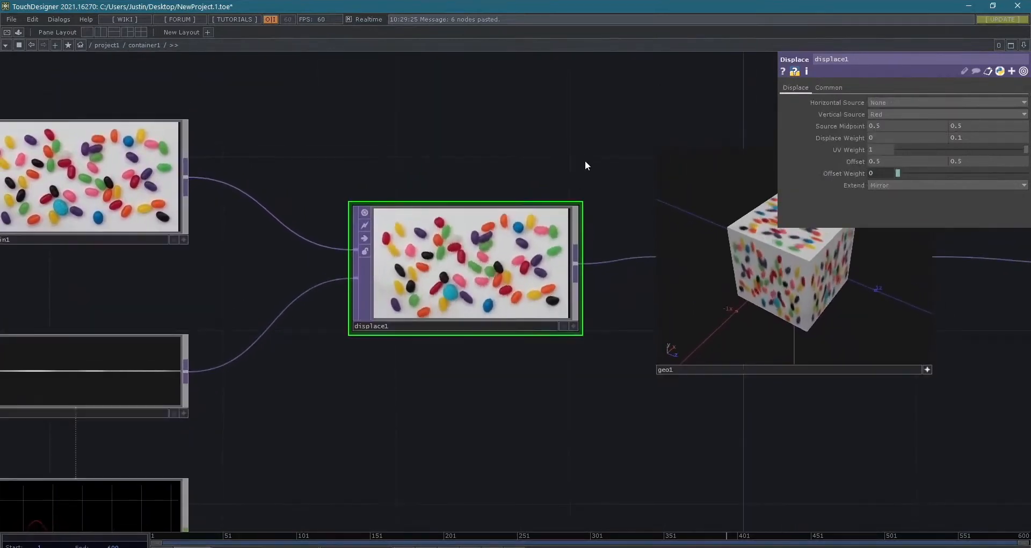
pyautogui.moveTo(372, 357); pyautogui.dragTo(475, 337)
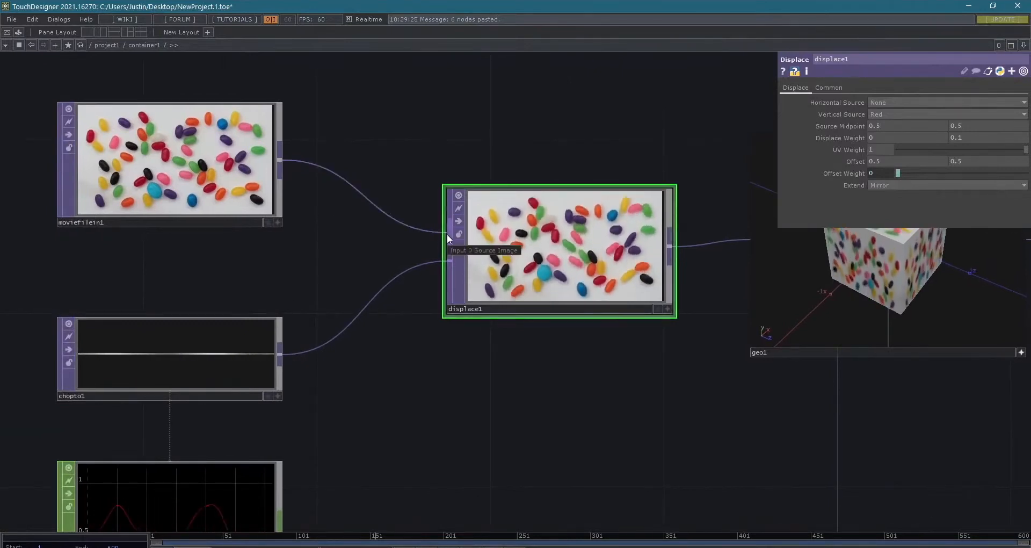
pyautogui.moveTo(354, 240); pyautogui.dragTo(388, 243)
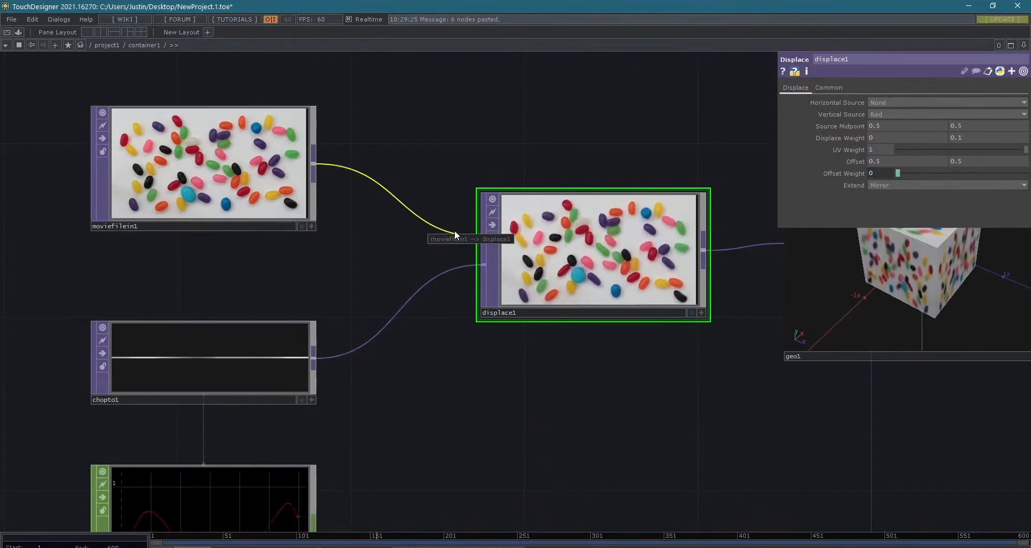
pyautogui.scroll(2, 479, 245)
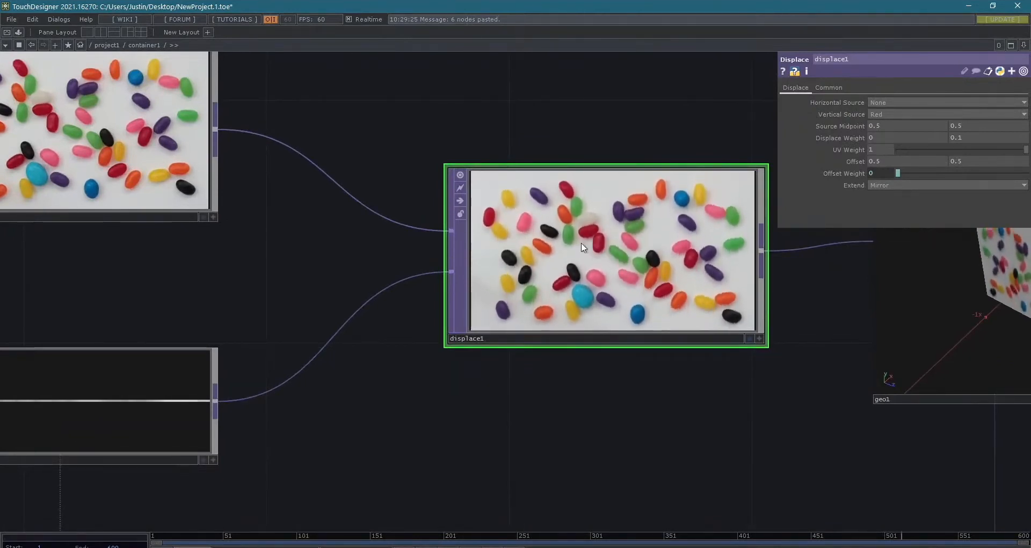
pyautogui.scroll(-4, 397, 365)
pyautogui.scroll(2, 336, 368)
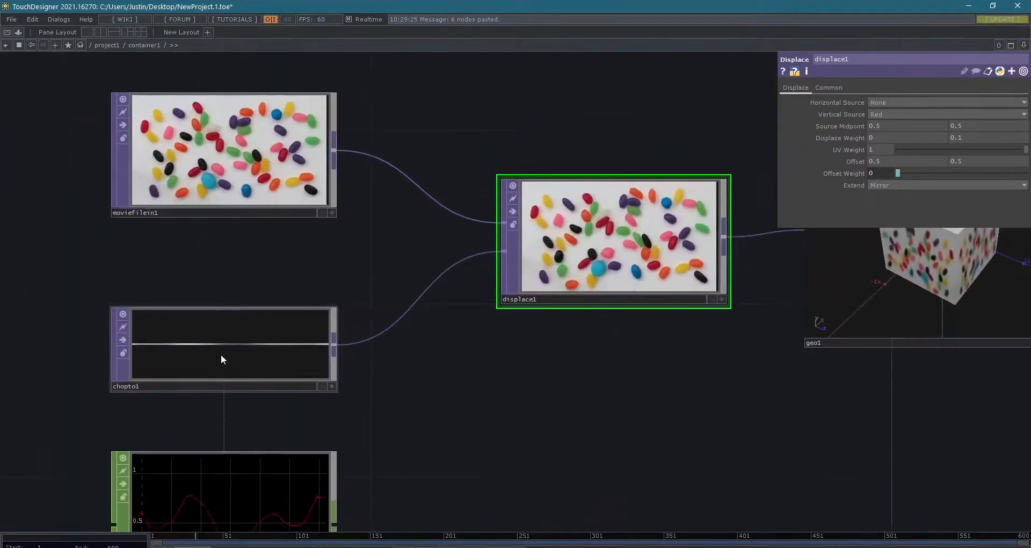
# - Trace chopto1 into displace1's Displace Image input and inspect the displaced jelly bean image up close
pyautogui.click(220, 353)
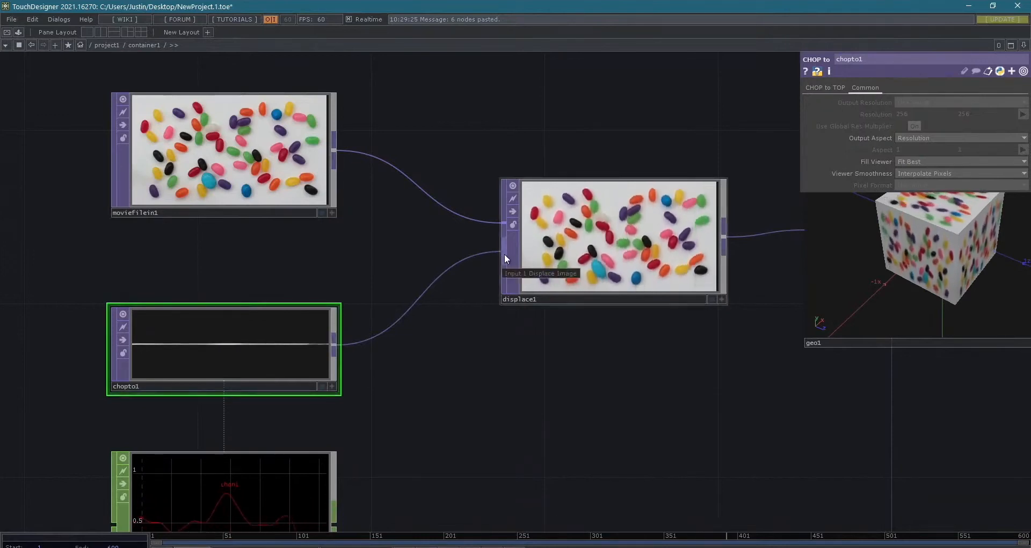
pyautogui.scroll(3, 645, 237)
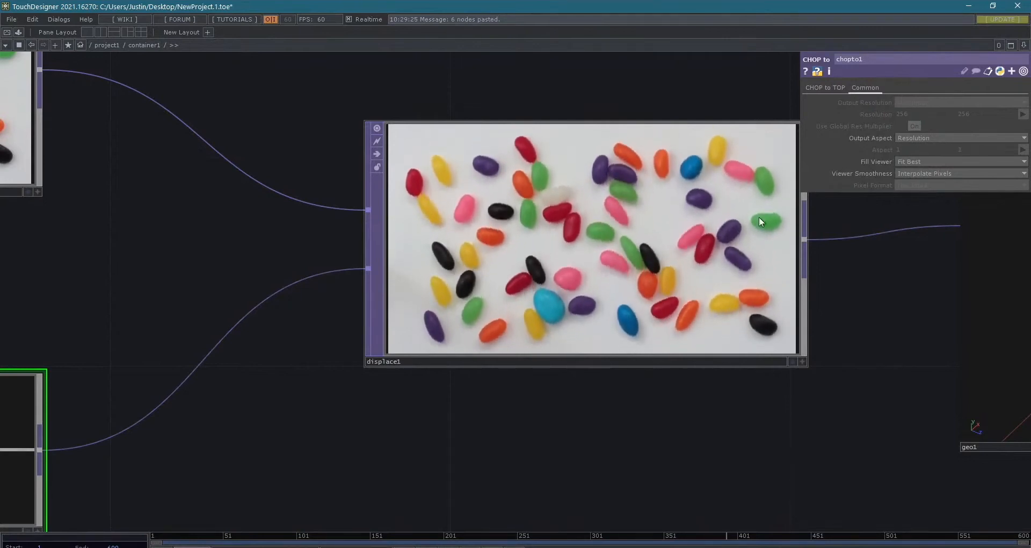
pyautogui.click(701, 237)
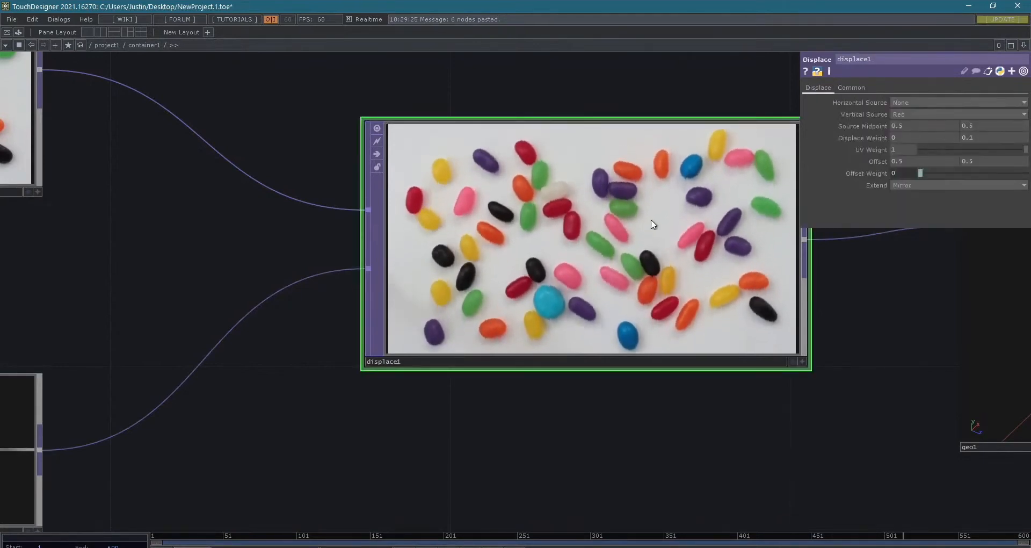
pyautogui.moveTo(683, 106); pyautogui.dragTo(613, 204)
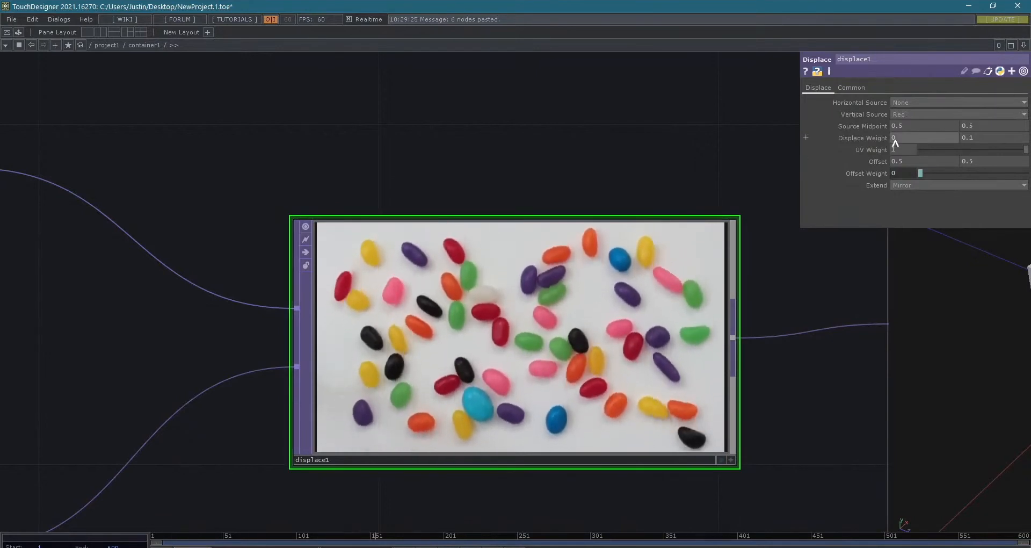
# - Try other vertical Displace Weight values on displace1 and return the weight to 0.1
pyautogui.moveTo(978, 143); pyautogui.dragTo(982, 143, button='middle')
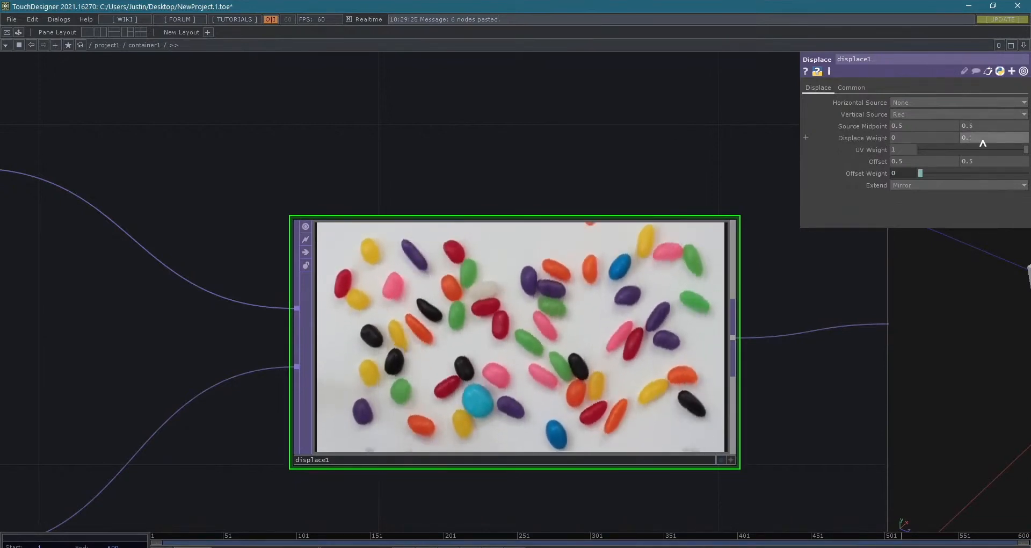
pyautogui.write('5')
pyautogui.press('Return')
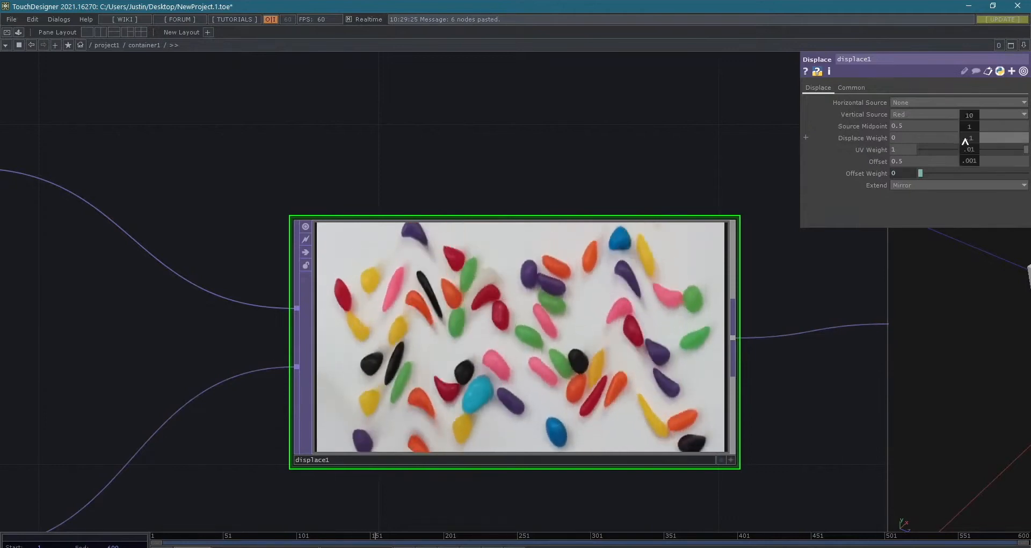
pyautogui.moveTo(965, 151); pyautogui.dragTo(963, 117, button='middle')
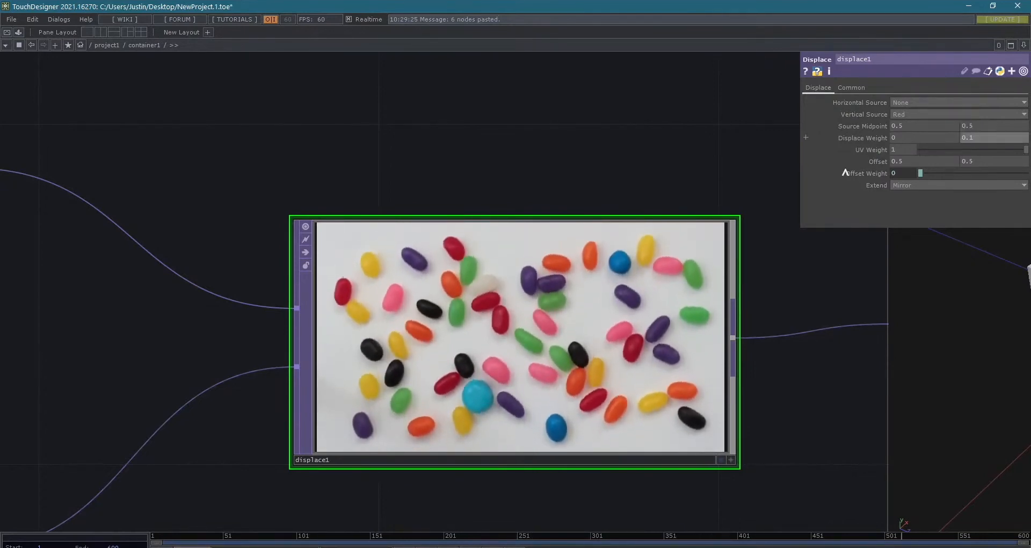
# - Deactivate geo1's viewer, enter the geo1 COMP to view its internal network, and return to container1
pyautogui.moveTo(529, 172); pyautogui.dragTo(381, 148)
pyautogui.scroll(-5, 512, 135)
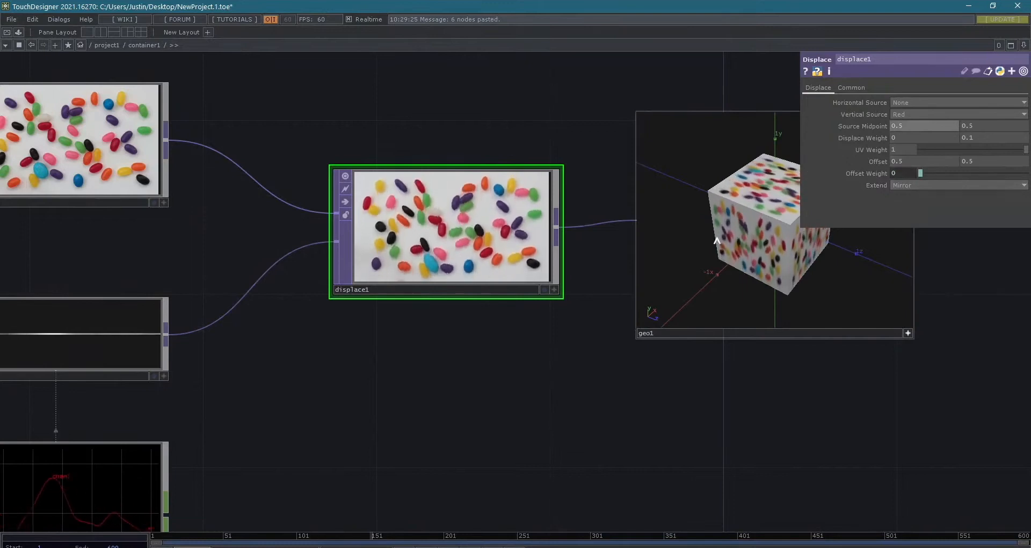
pyautogui.scroll(-2, 778, 450)
pyautogui.moveTo(660, 430); pyautogui.dragTo(314, 408)
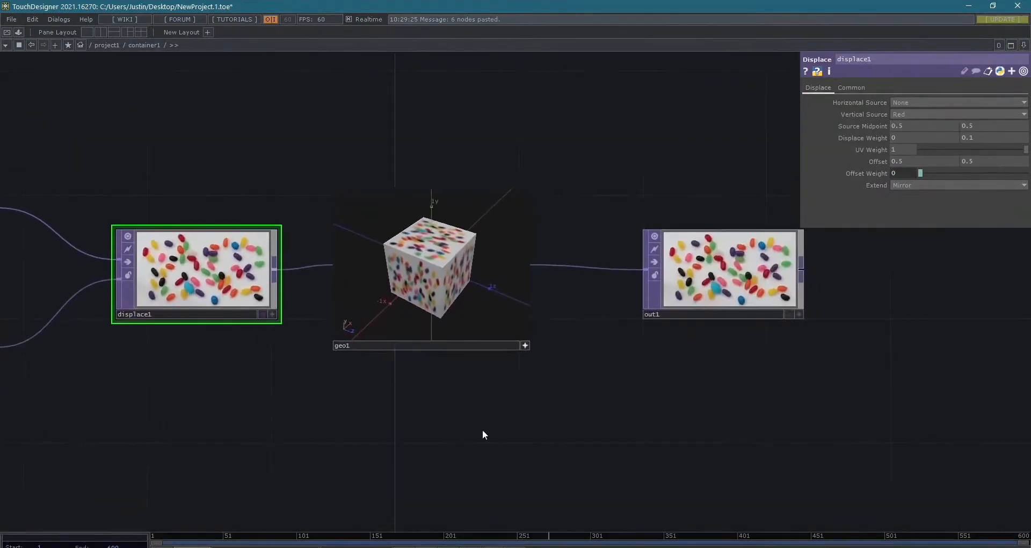
pyautogui.click(524, 345)
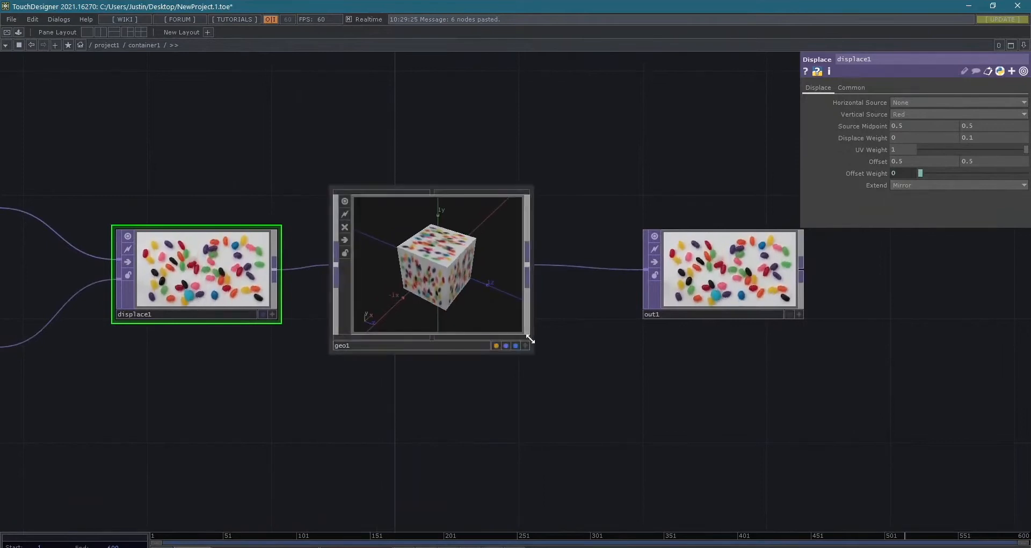
pyautogui.doubleClick(474, 307)
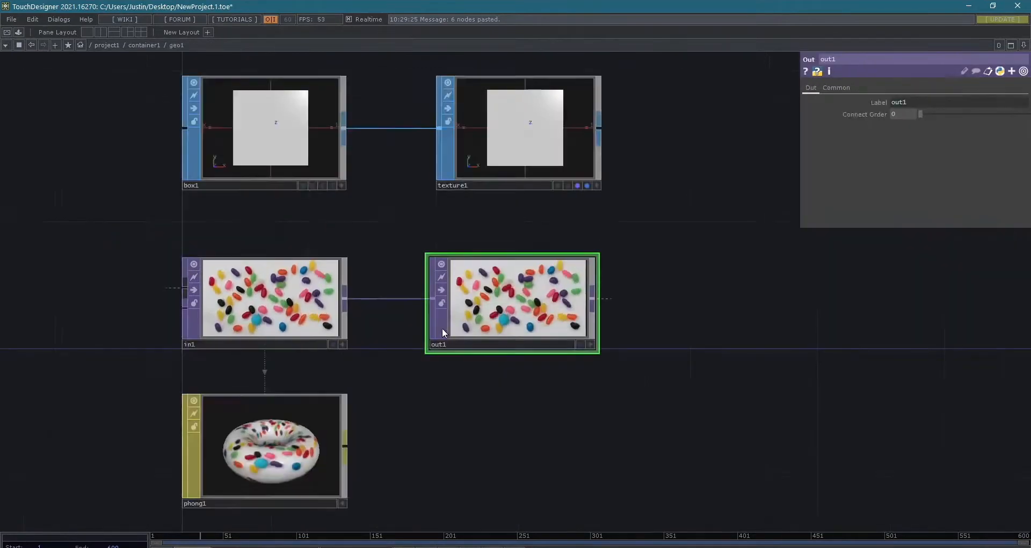
pyautogui.press('u')
# - Survey the container1 network from moviefilein1 and noise1 through displace1 and geo1 to out1
pyautogui.moveTo(452, 345); pyautogui.dragTo(425, 261)
pyautogui.moveTo(429, 443); pyautogui.dragTo(452, 399)
pyautogui.scroll(-3, 463, 428)
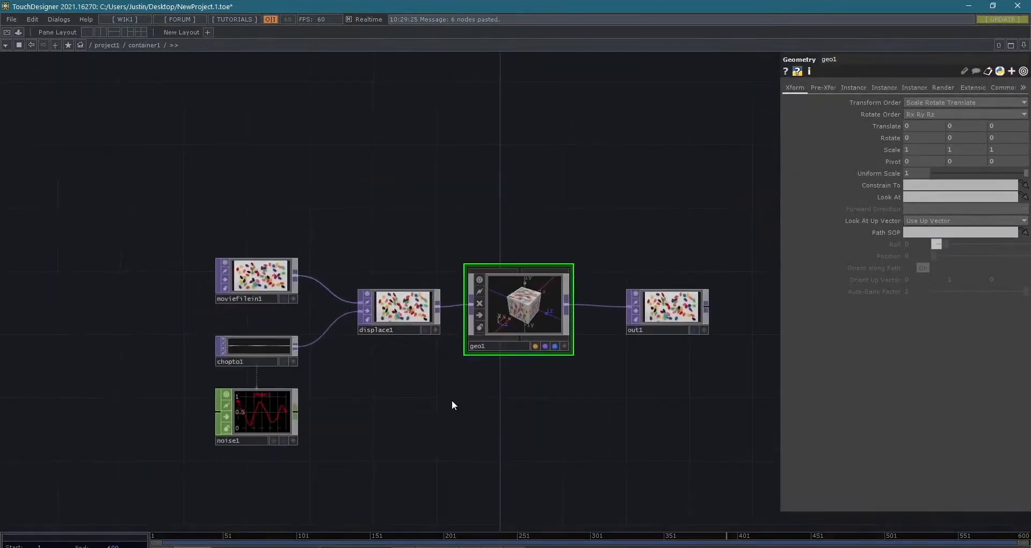
pyautogui.moveTo(645, 393); pyautogui.dragTo(523, 402)
pyautogui.scroll(5, 569, 344)
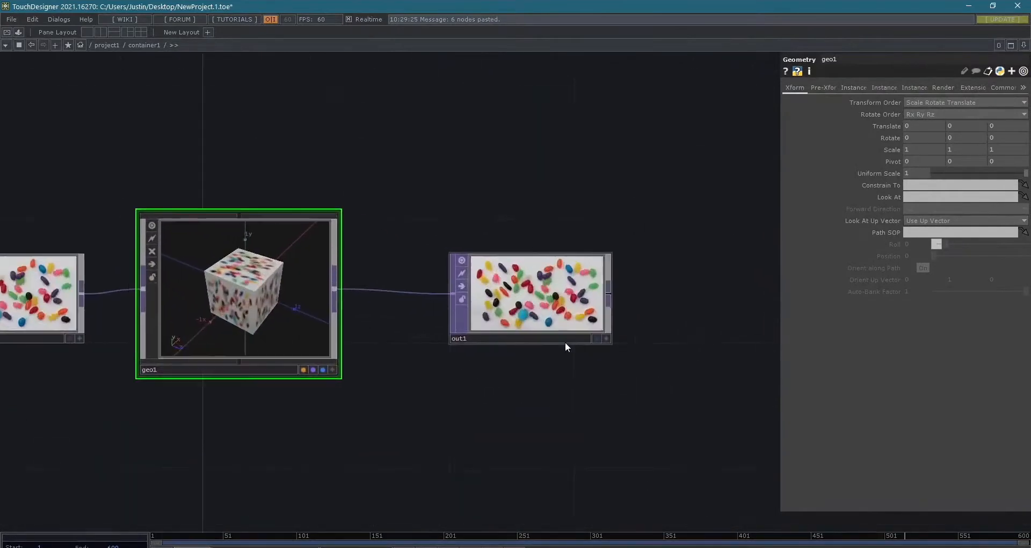
pyautogui.scroll(-5, 489, 373)
pyautogui.moveTo(423, 383); pyautogui.dragTo(633, 349)
pyautogui.moveTo(509, 350); pyautogui.dragTo(472, 396)
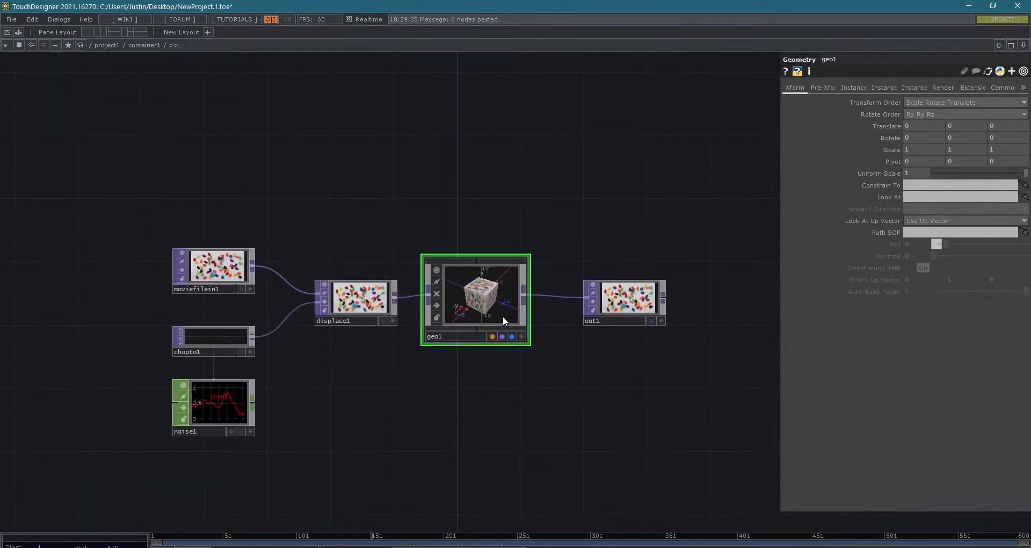
# - Toggle geo1's viewer between active and inactive, orbiting the textured cube whenever the viewer is active
pyautogui.scroll(6, 504, 316)
pyautogui.scroll(-2, 516, 333)
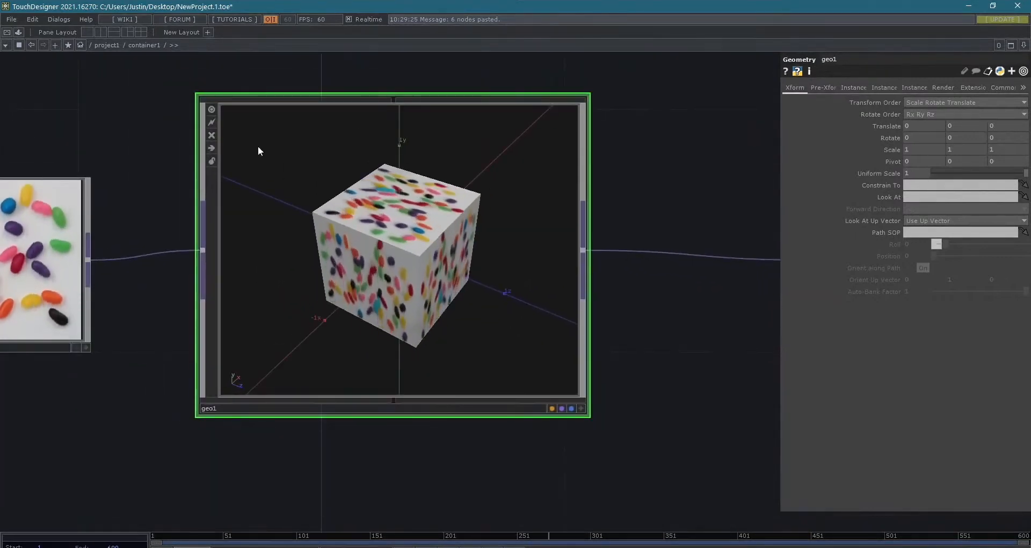
pyautogui.click(581, 408)
pyautogui.moveTo(390, 283); pyautogui.dragTo(395, 250)
pyautogui.moveTo(472, 245); pyautogui.dragTo(382, 284)
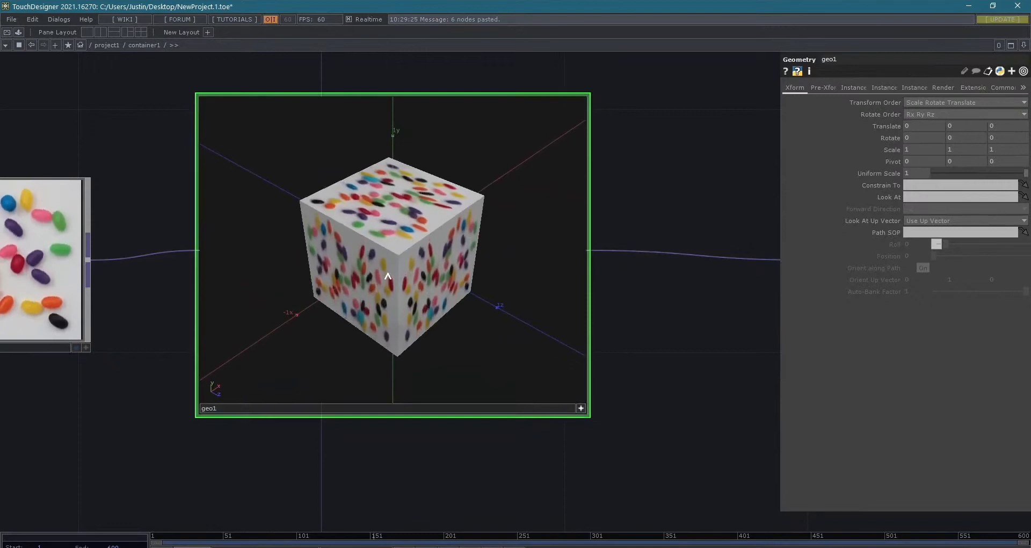
pyautogui.click(580, 408)
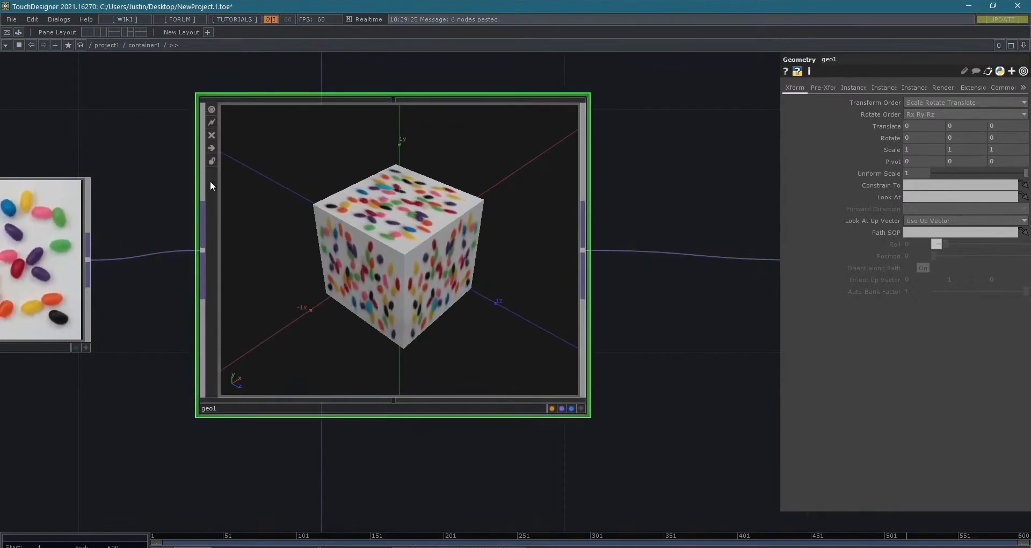
pyautogui.click(581, 408)
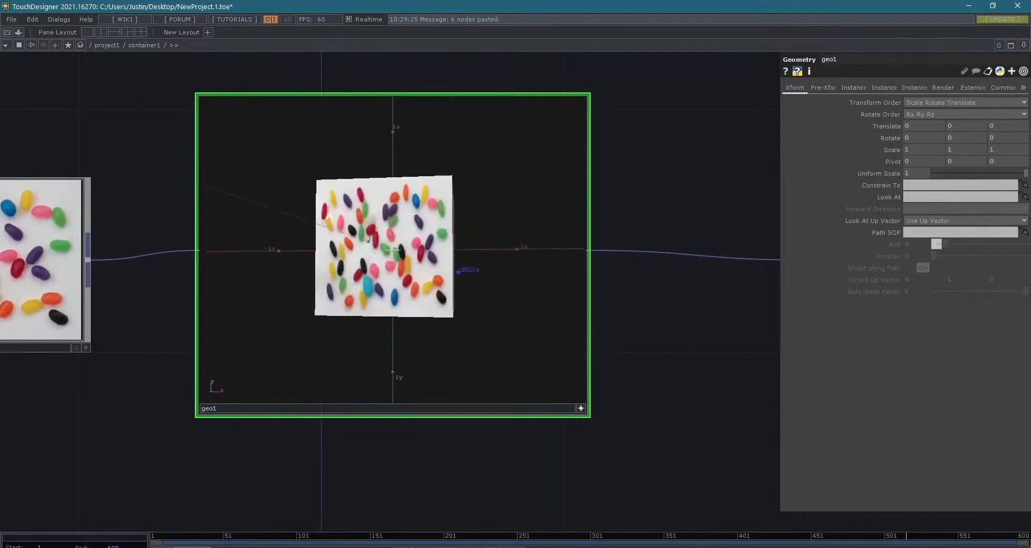
pyautogui.moveTo(392, 247)
pyautogui.mouseDown()
pyautogui.moveTo(484, 240)
pyautogui.moveTo(394, 234)
pyautogui.mouseUp()
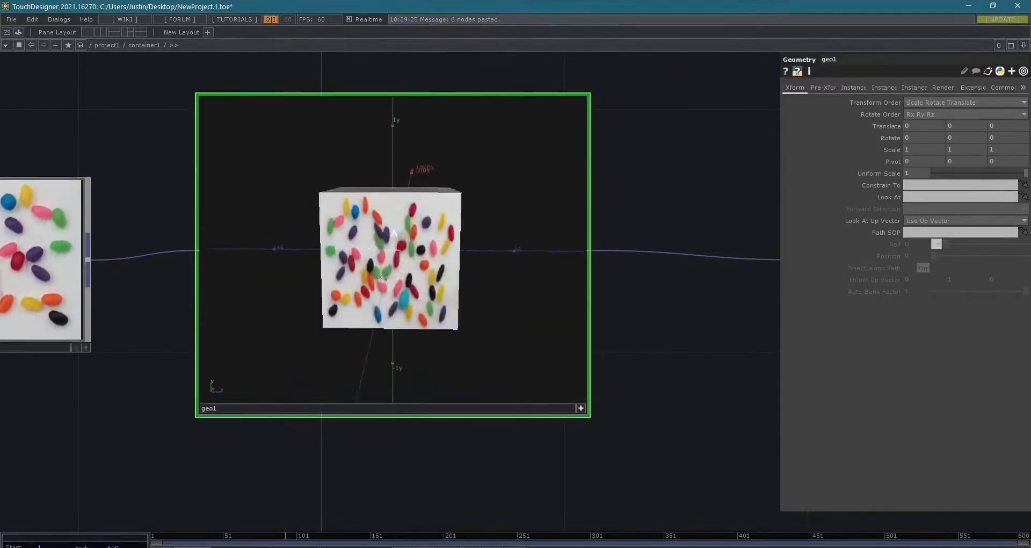
pyautogui.click(581, 408)
# - Orbit, pan and zoom the cube in geo1's active viewer and reframe it beside displace1
pyautogui.scroll(-2, 408, 468)
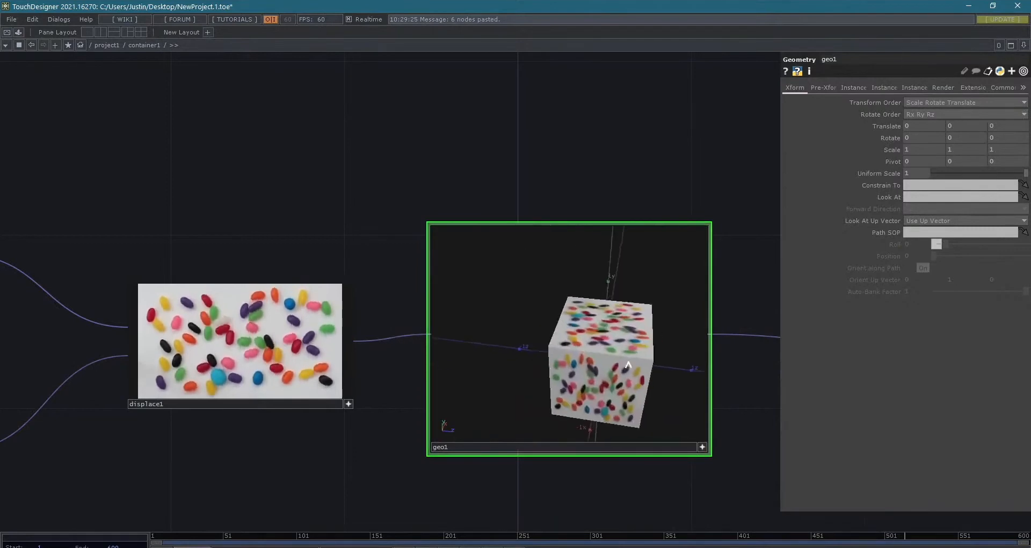
pyautogui.moveTo(611, 340); pyautogui.dragTo(612, 334, button='middle')
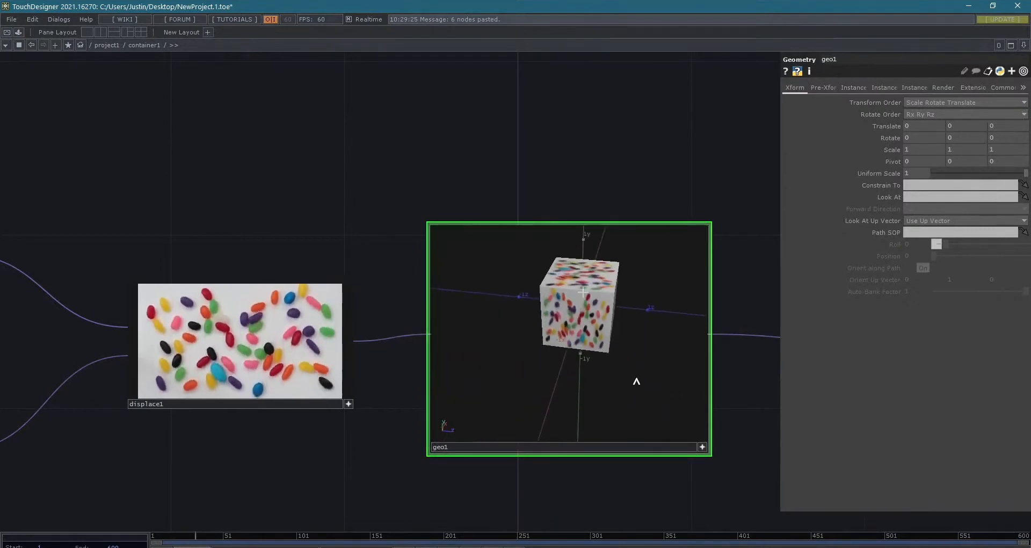
pyautogui.moveTo(558, 207); pyautogui.dragTo(581, 295, button='middle')
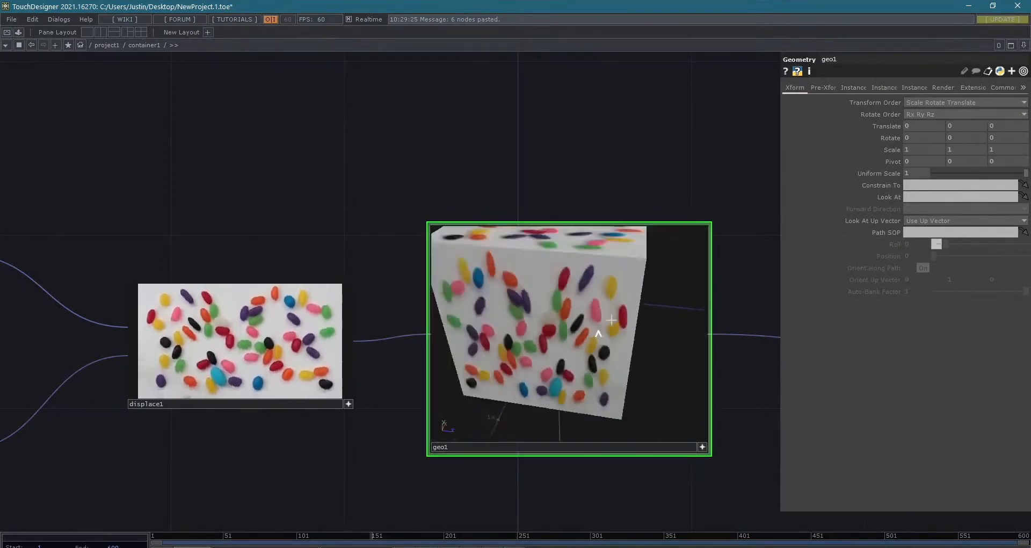
pyautogui.moveTo(600, 360); pyautogui.dragTo(523, 277, button='middle')
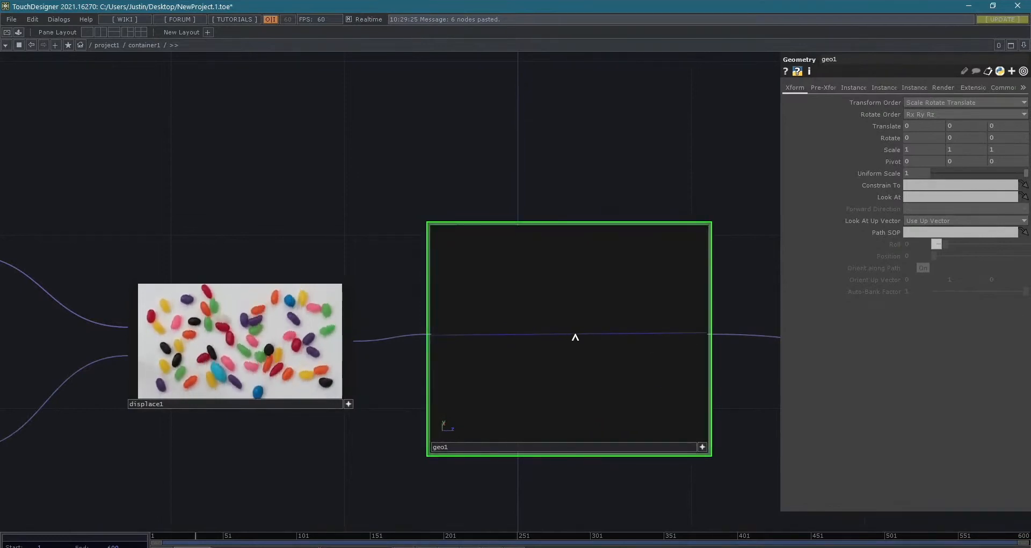
pyautogui.moveTo(578, 337); pyautogui.dragTo(614, 354)
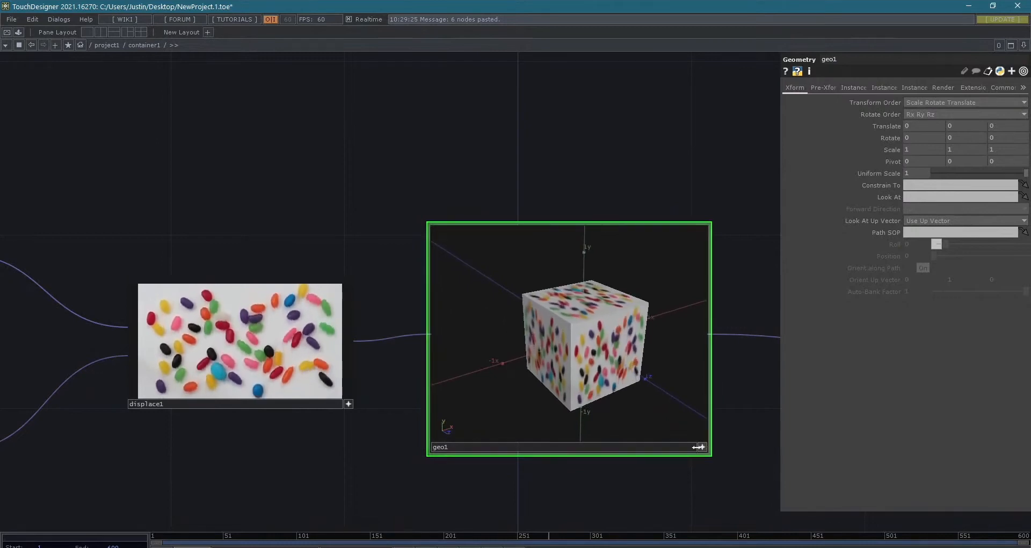
# - Examine noise1's channel graph beneath chopto1 and deactivate the noise1 viewer
pyautogui.moveTo(478, 457); pyautogui.dragTo(806, 438)
pyautogui.scroll(-6, 451, 396)
pyautogui.moveTo(413, 365); pyautogui.dragTo(630, 238)
pyautogui.scroll(6, 569, 403)
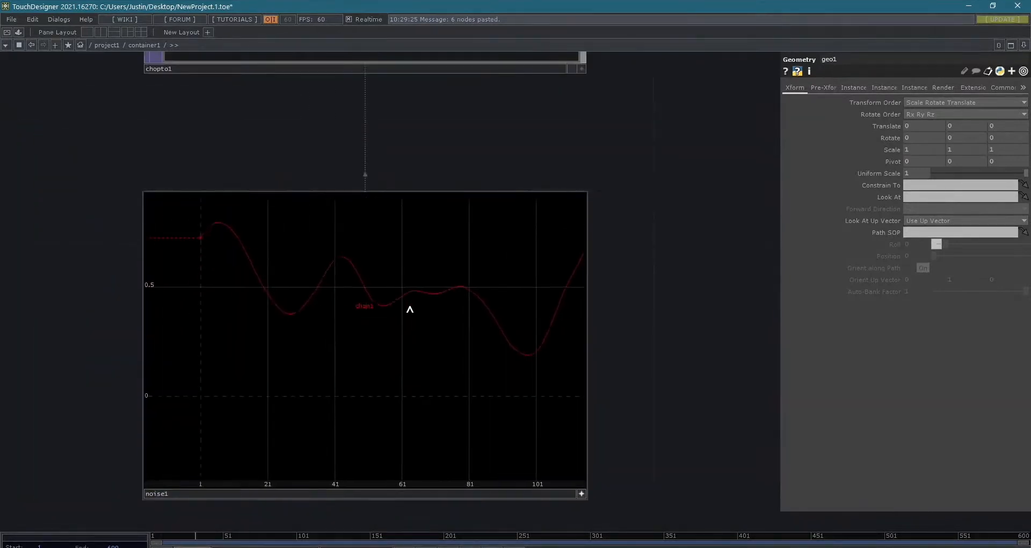
pyautogui.scroll(-5, 485, 367)
pyautogui.scroll(3, 437, 364)
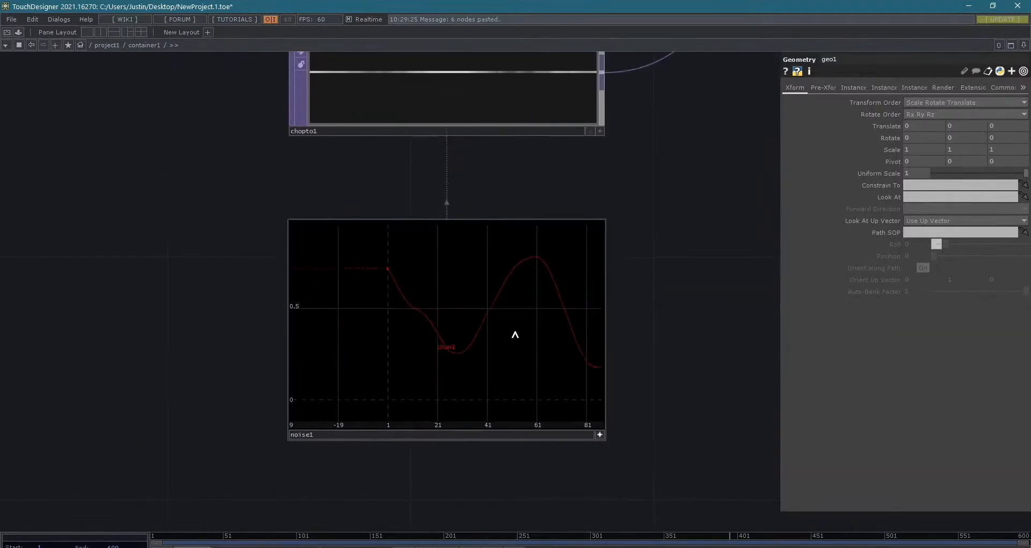
pyautogui.click(600, 434)
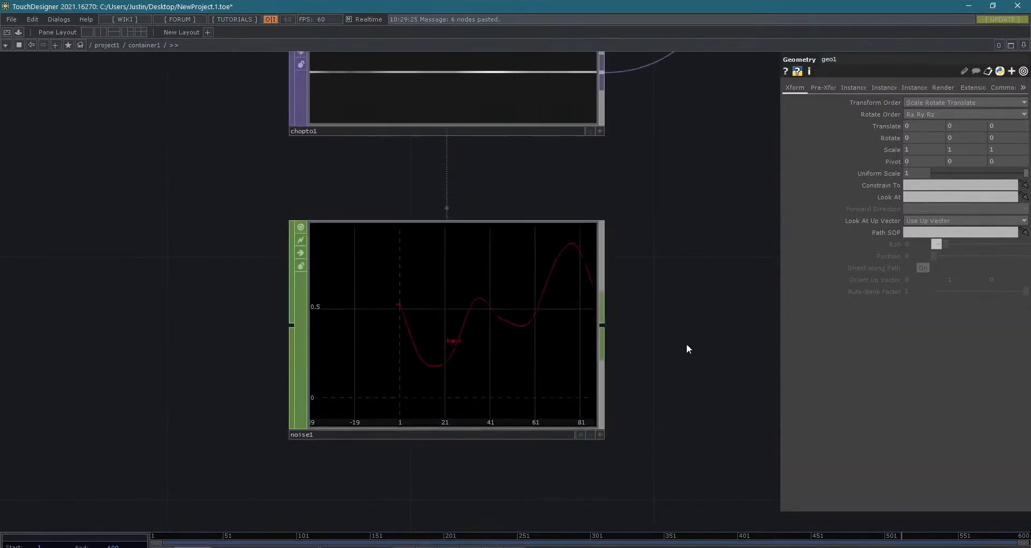
# - Select out1 at the end of the network and display its image as the network background
pyautogui.moveTo(580, 212); pyautogui.dragTo(508, 321)
pyautogui.moveTo(658, 263); pyautogui.dragTo(580, 419)
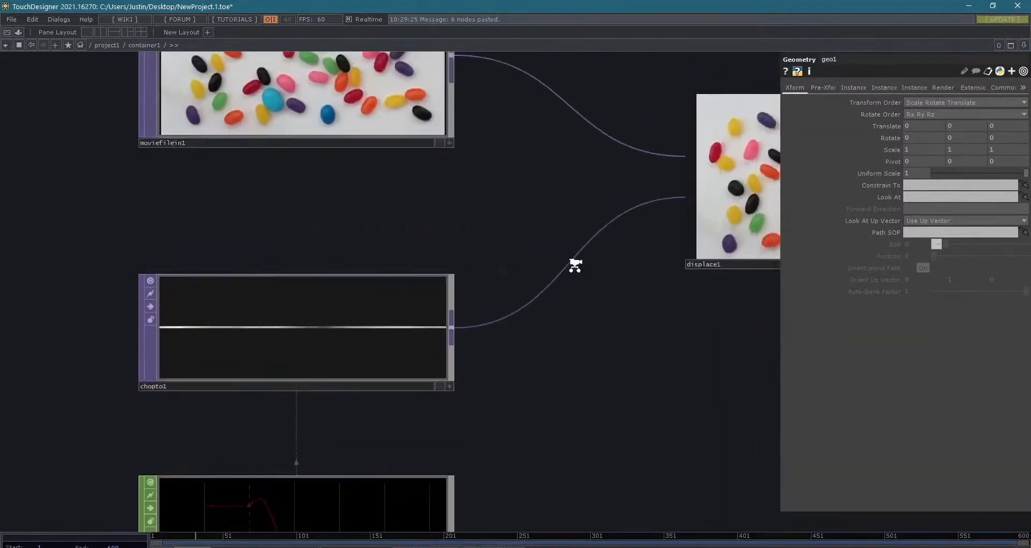
pyautogui.scroll(-3, 575, 264)
pyautogui.moveTo(518, 382); pyautogui.dragTo(347, 403)
pyautogui.moveTo(474, 403); pyautogui.dragTo(235, 418)
pyautogui.scroll(-2, 587, 406)
pyautogui.moveTo(611, 427); pyautogui.dragTo(476, 461)
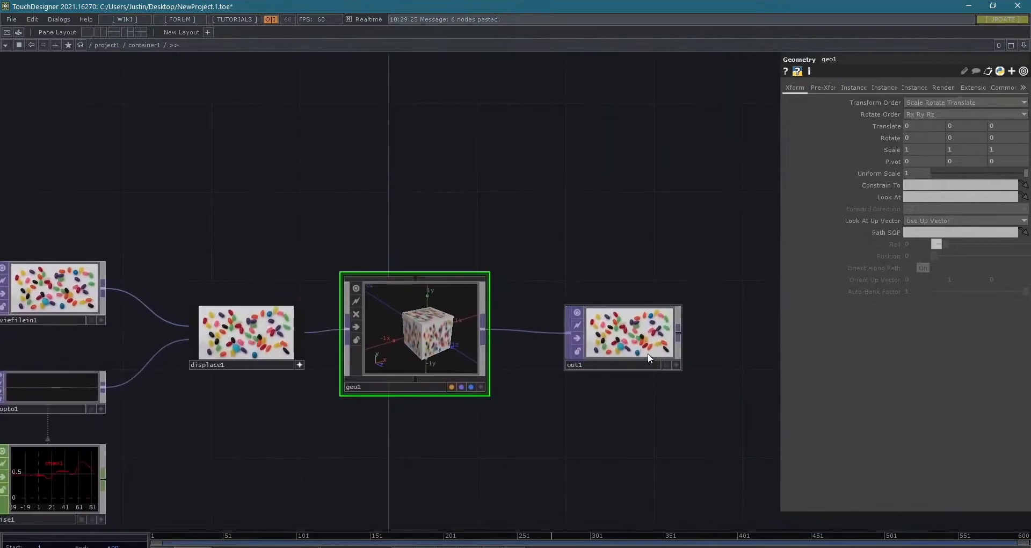
pyautogui.click(643, 333)
pyautogui.scroll(5, 655, 334)
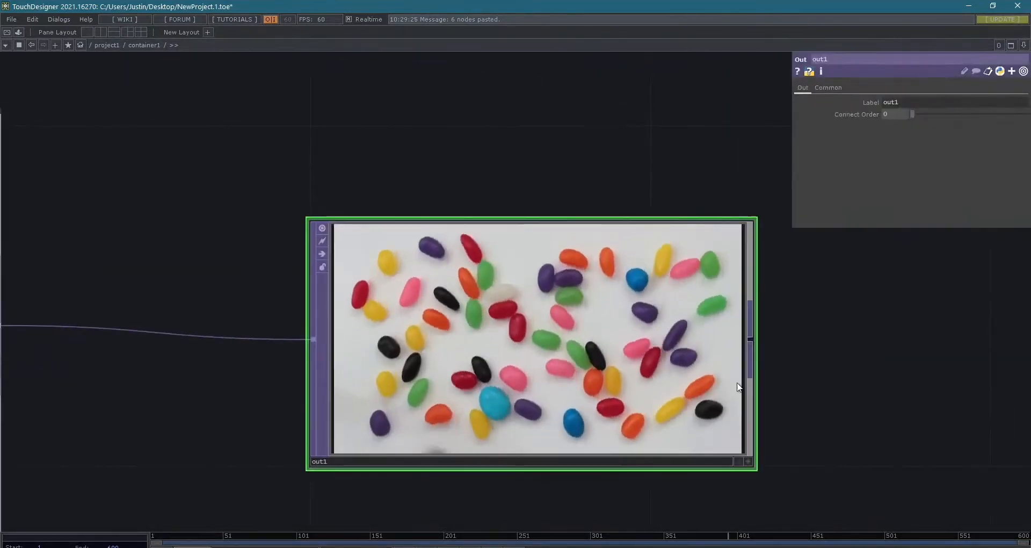
pyautogui.click(738, 461)
# - Deactivate displace1's viewer and set its vertical Displace Weight to 0.2
pyautogui.scroll(-5, 738, 464)
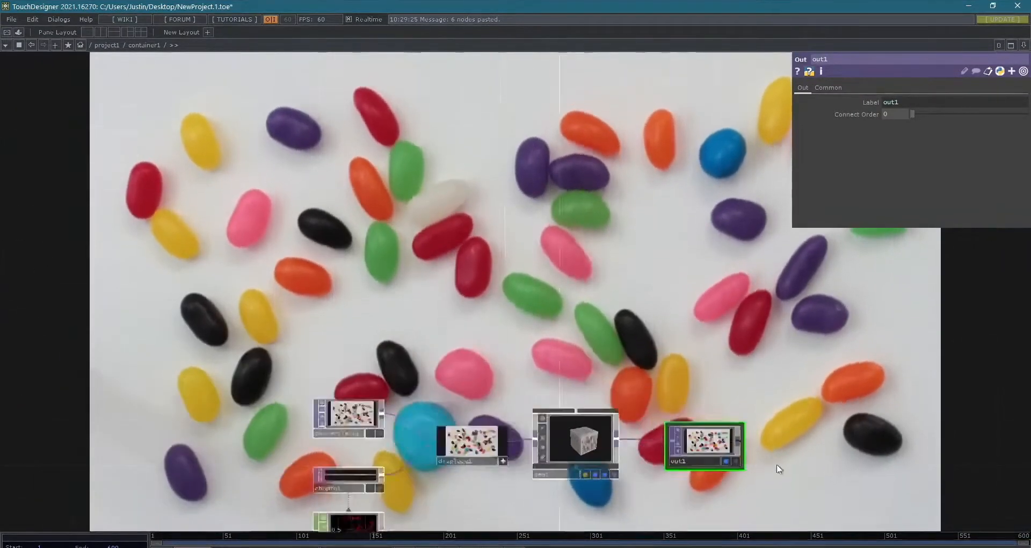
pyautogui.scroll(3, 799, 423)
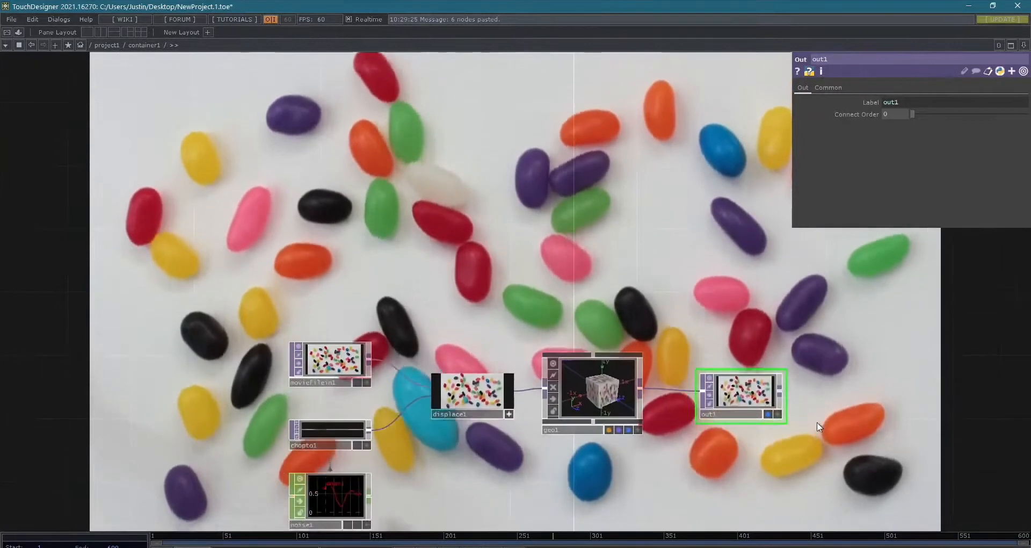
pyautogui.scroll(3, 751, 407)
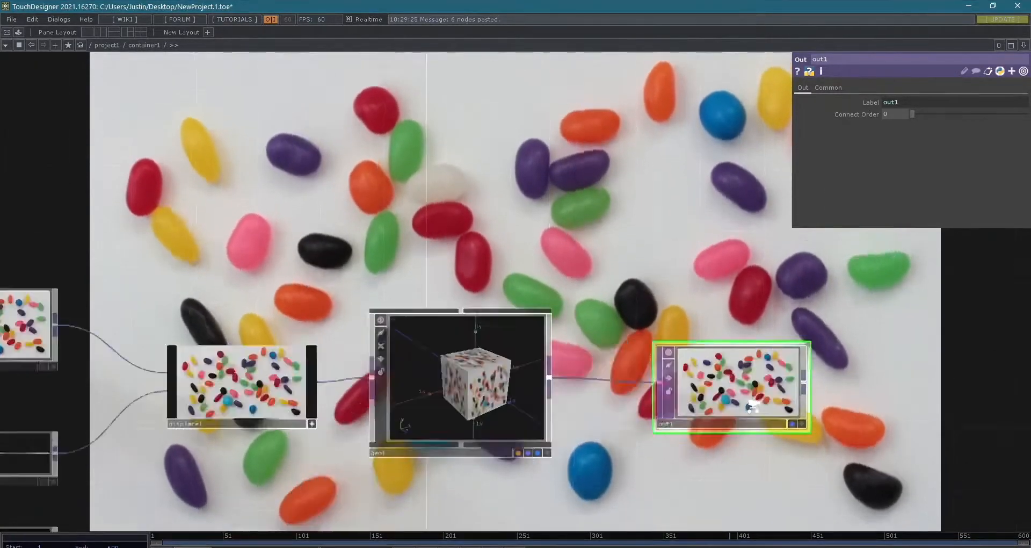
pyautogui.scroll(1, 749, 406)
pyautogui.scroll(-3, 743, 407)
pyautogui.moveTo(529, 466); pyautogui.dragTo(618, 458)
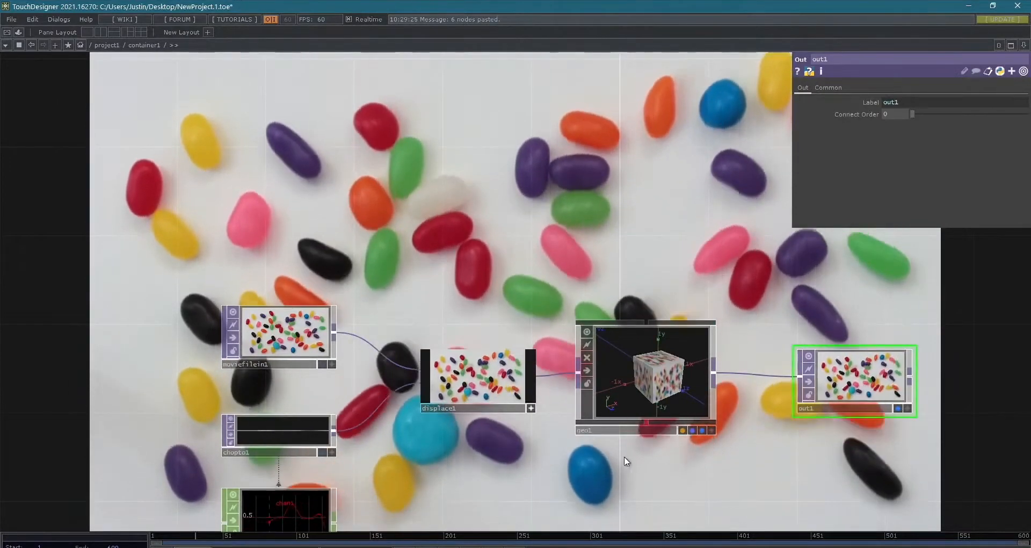
pyautogui.scroll(-2, 848, 436)
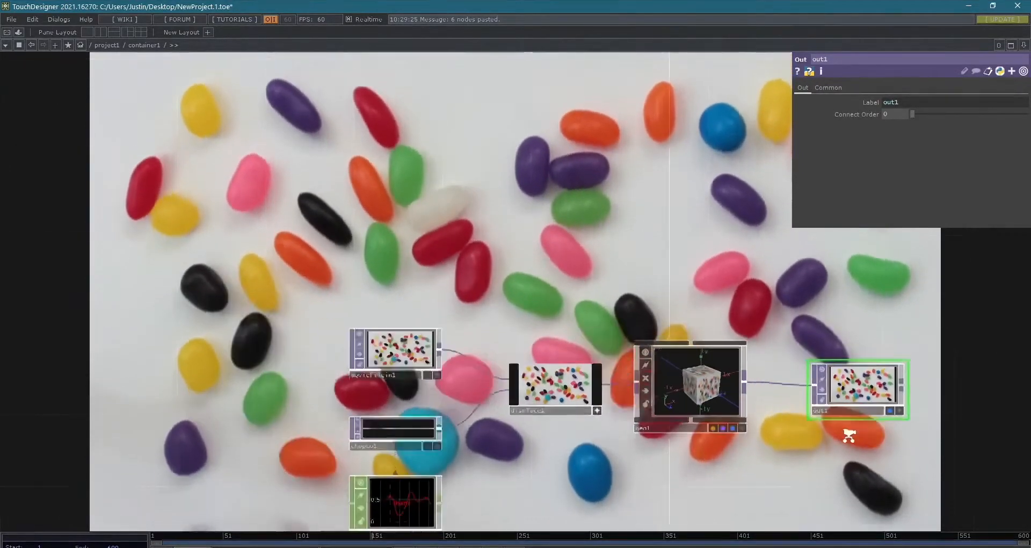
pyautogui.click(621, 410)
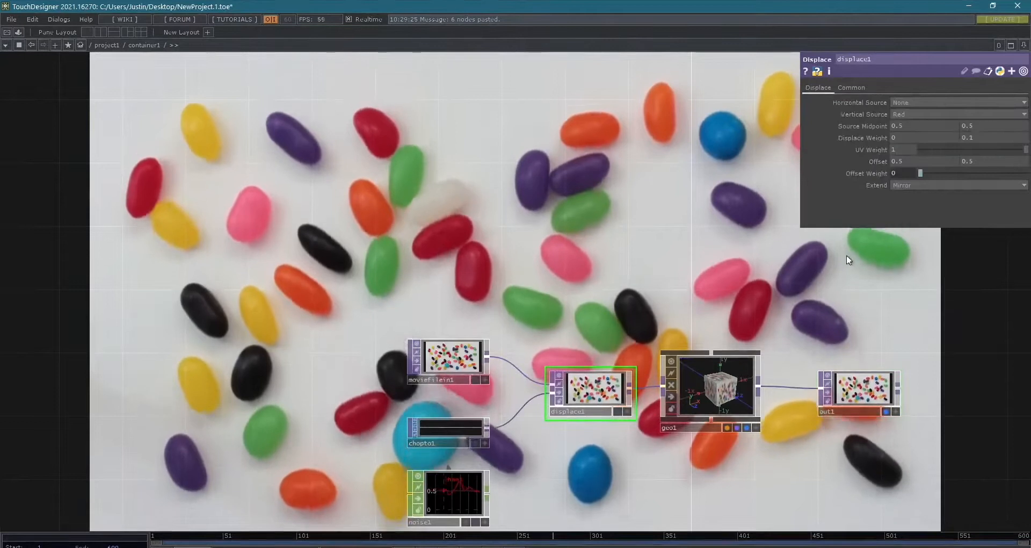
pyautogui.moveTo(971, 140)
pyautogui.mouseDown(button='middle')
pyautogui.moveTo(972, 123)
pyautogui.moveTo(988, 122)
pyautogui.moveTo(976, 123)
pyautogui.mouseUp(button='middle')
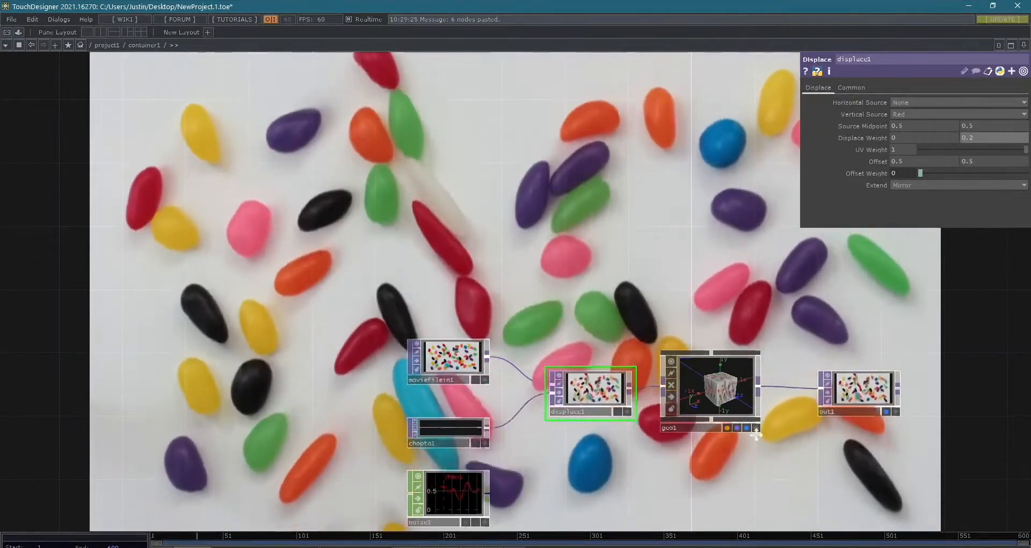
# - Turn off out1's background display and enlarge the out1 node
pyautogui.moveTo(876, 444); pyautogui.dragTo(509, 391)
pyautogui.scroll(6, 483, 368)
pyautogui.scroll(-1, 476, 366)
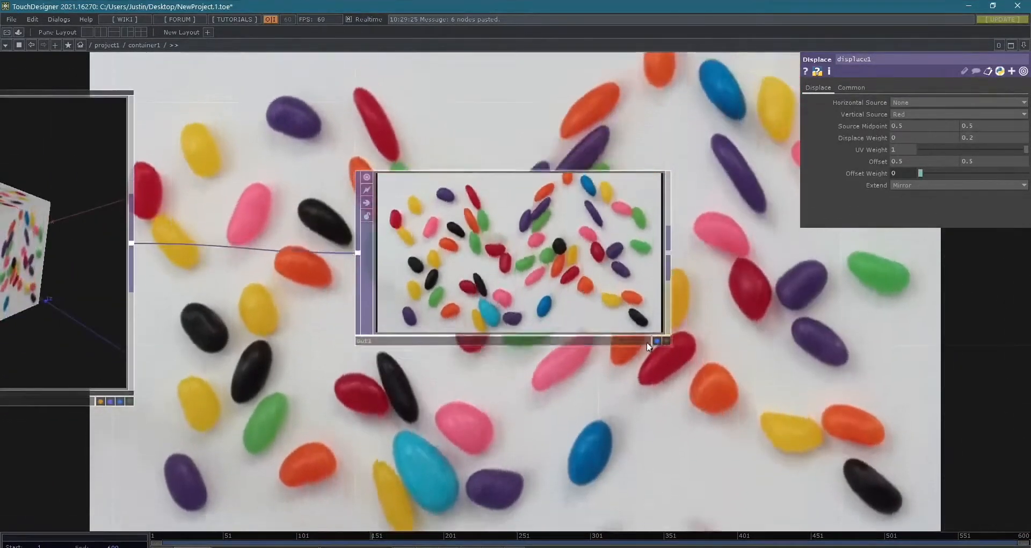
pyautogui.click(655, 341)
pyautogui.moveTo(673, 347); pyautogui.dragTo(773, 405)
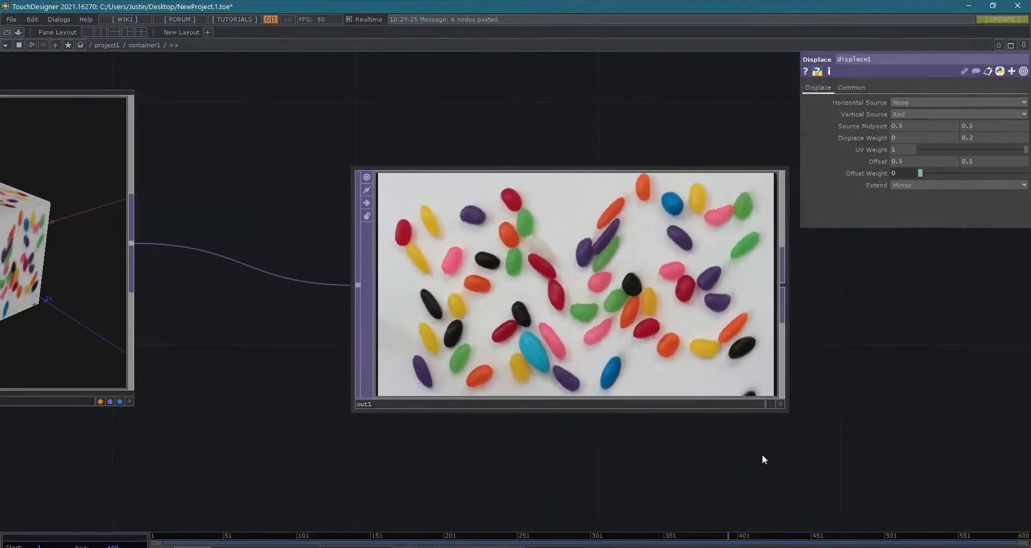
# - Enlarge the displace1 and chopto1 nodes, and undo both resizes
pyautogui.scroll(-2, 595, 370)
pyautogui.scroll(-1, 594, 370)
pyautogui.moveTo(686, 389); pyautogui.dragTo(886, 344)
pyautogui.scroll(-3, 752, 370)
pyautogui.moveTo(456, 369); pyautogui.dragTo(696, 412)
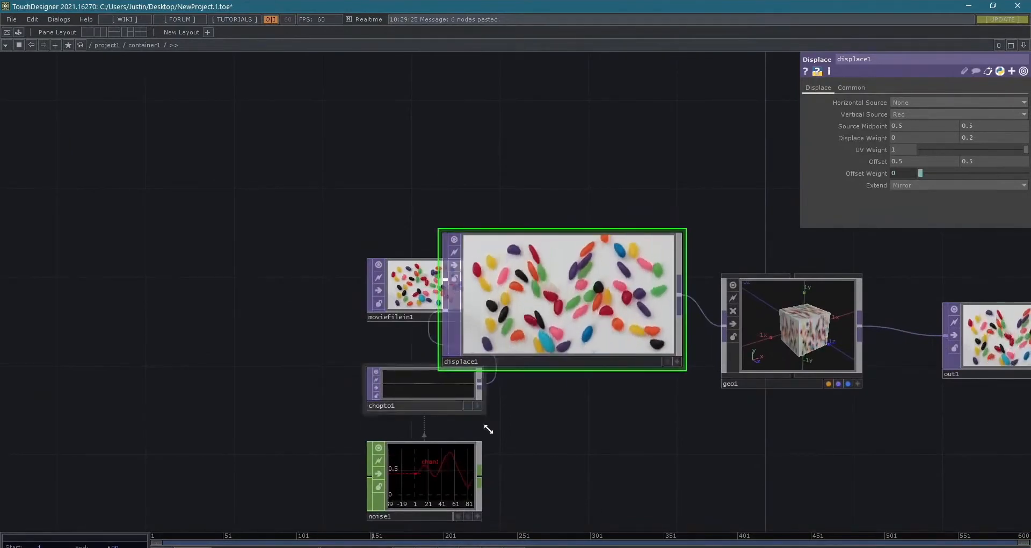
pyautogui.moveTo(624, 413); pyautogui.dragTo(492, 418)
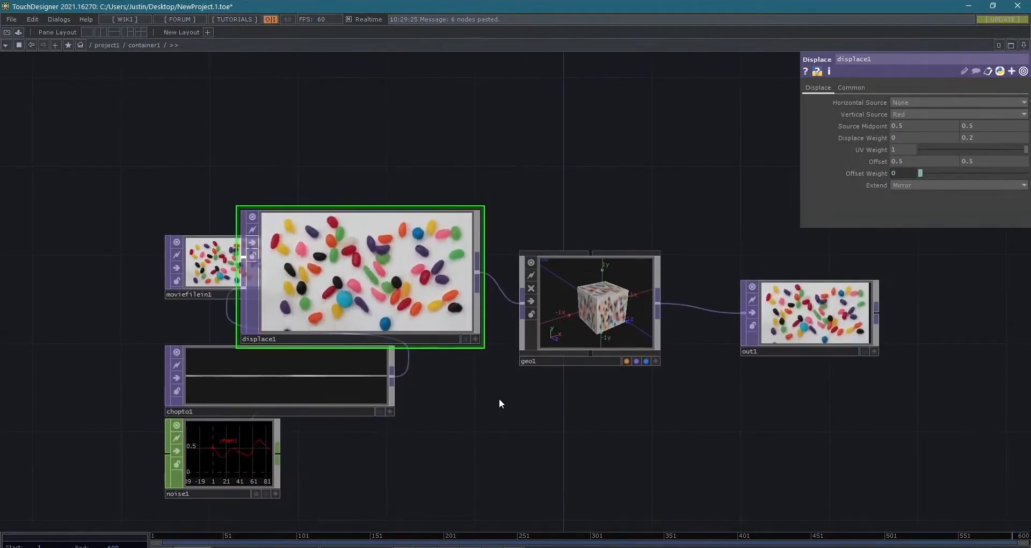
pyautogui.hotkey('ctrl', 'z')
pyautogui.hotkey('ctrl', 'z')
pyautogui.moveTo(442, 419); pyautogui.dragTo(397, 401)
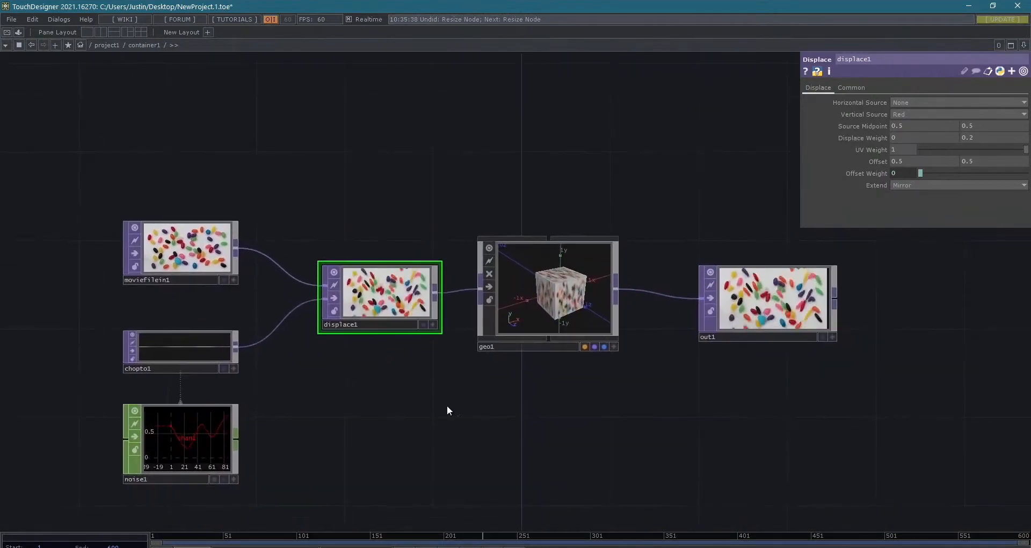
# - Load Calibration2048x1536.jpg into moviefilein1 and display out1 as the network background
pyautogui.click(217, 251)
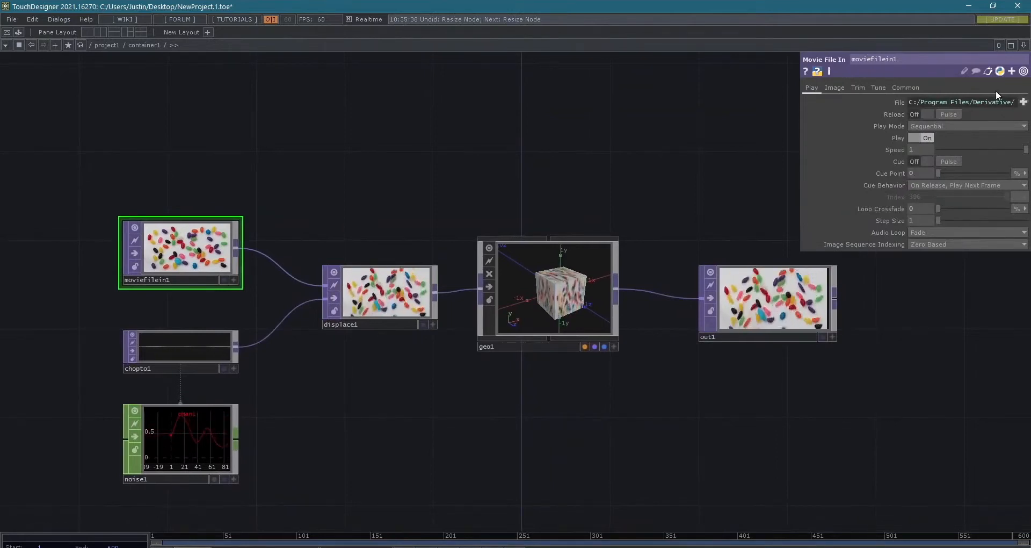
pyautogui.click(1024, 102)
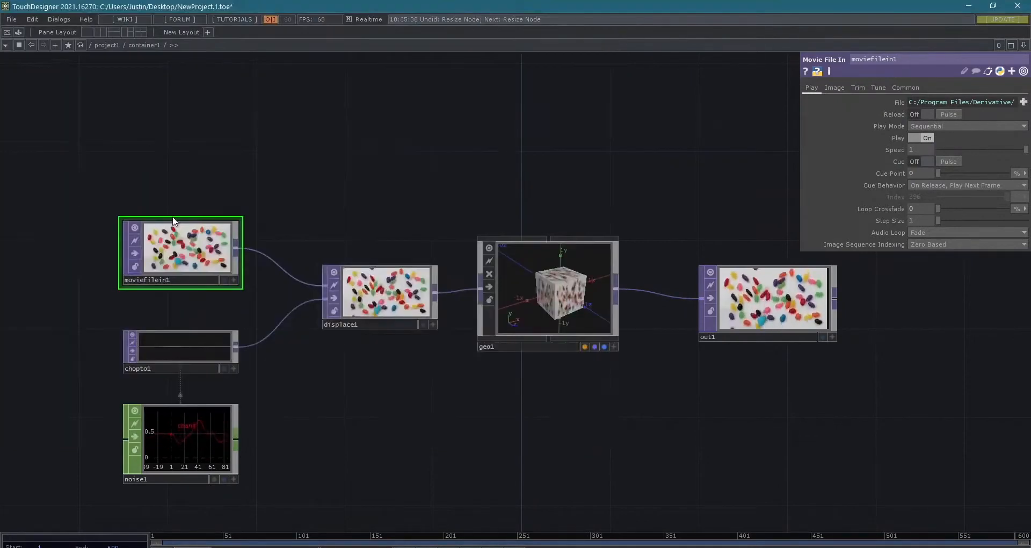
pyautogui.click(822, 337)
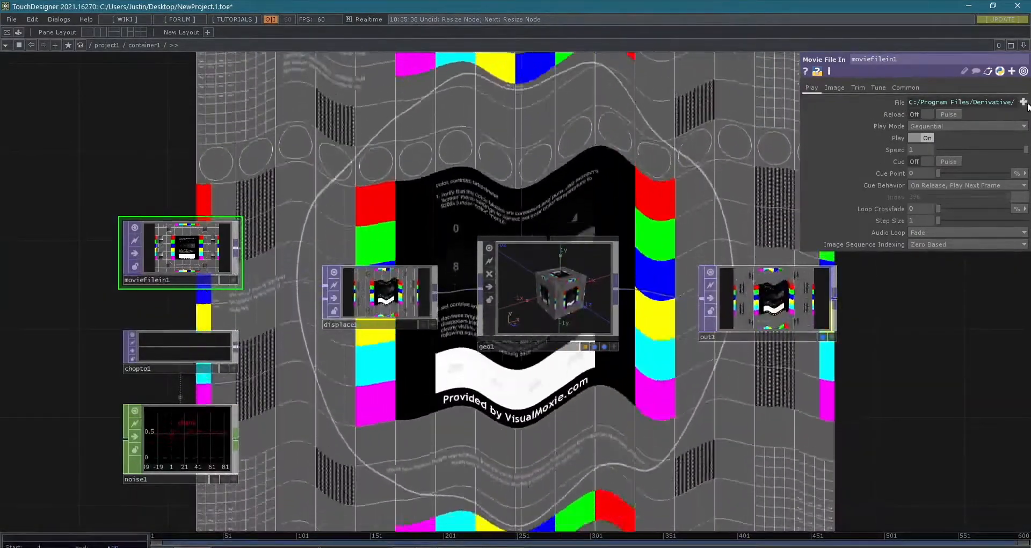
# - Replace moviefilein1's file with a picture of grasses from the Samples/Map/Nature folder
pyautogui.click(1024, 102)
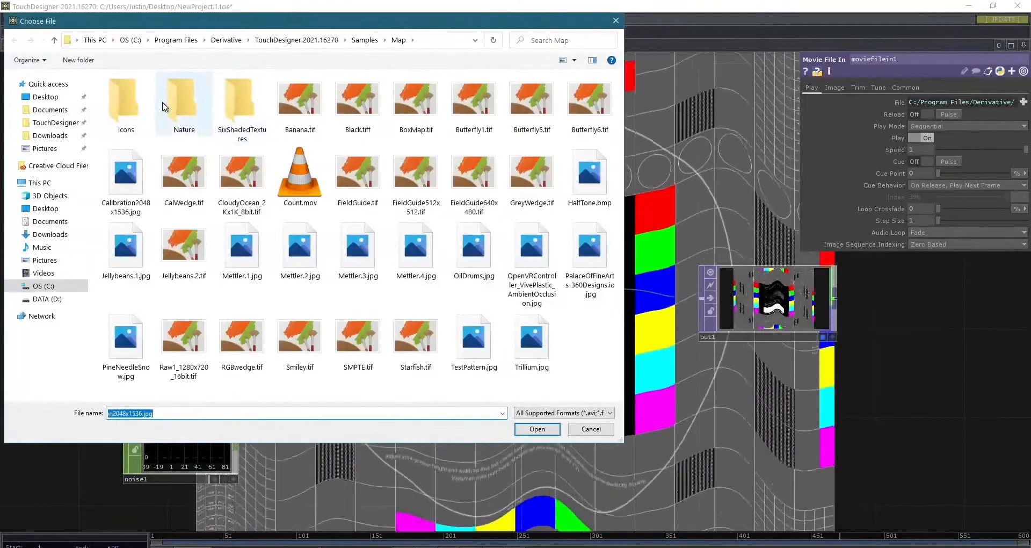
pyautogui.doubleClick(164, 106)
pyautogui.doubleClick(168, 105)
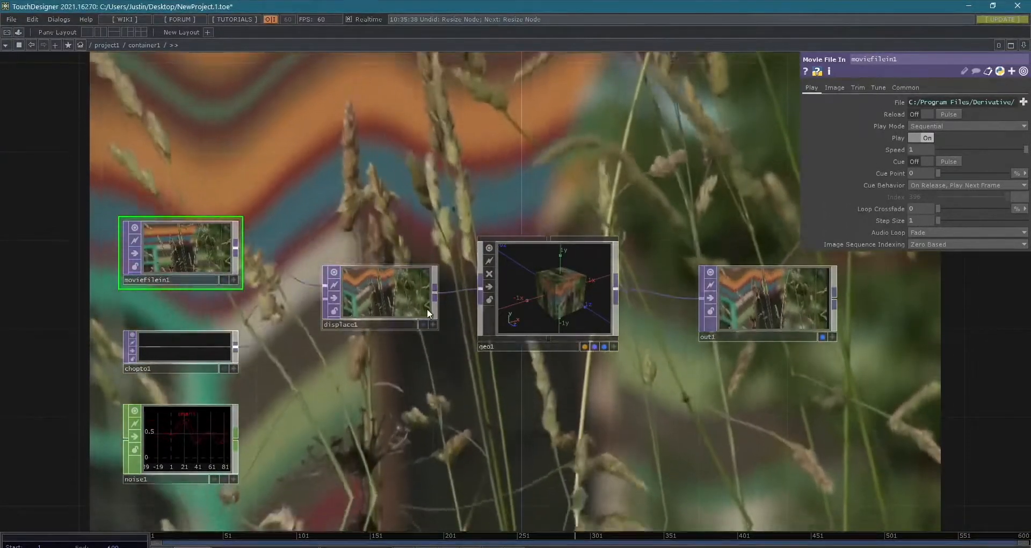
# - Set displace1's vertical Displace Weight to 0.1
pyautogui.click(427, 309)
pyautogui.moveTo(965, 137); pyautogui.dragTo(964, 140, button='middle')
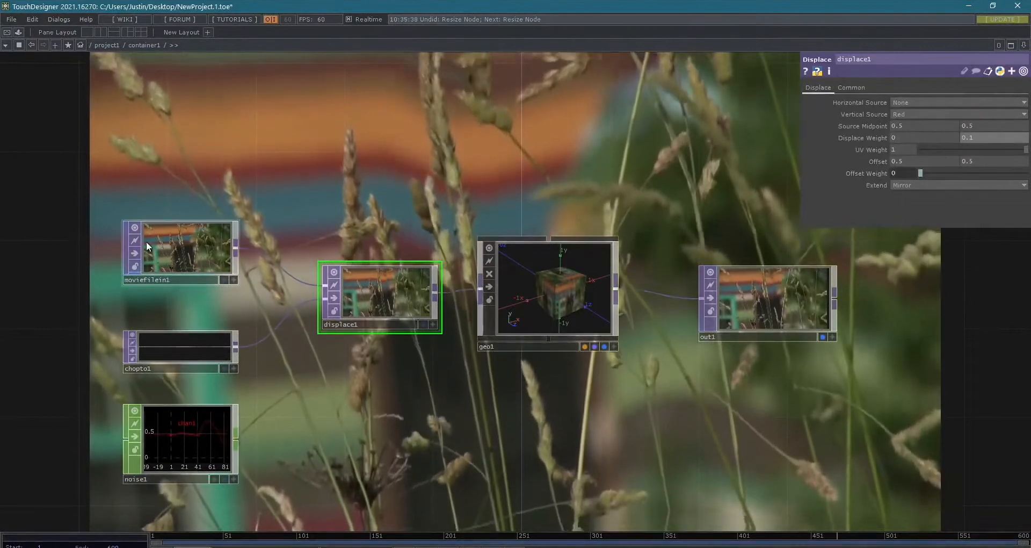
# - Toggle displace1's node viewer off and back on
pyautogui.scroll(5, 359, 299)
pyautogui.scroll(-5, 360, 298)
pyautogui.moveTo(385, 391); pyautogui.dragTo(627, 453)
pyautogui.scroll(8, 528, 436)
pyautogui.moveTo(528, 436); pyautogui.dragTo(531, 405)
pyautogui.scroll(-4, 533, 402)
pyautogui.moveTo(488, 447); pyautogui.dragTo(480, 455)
pyautogui.scroll(4, 455, 352)
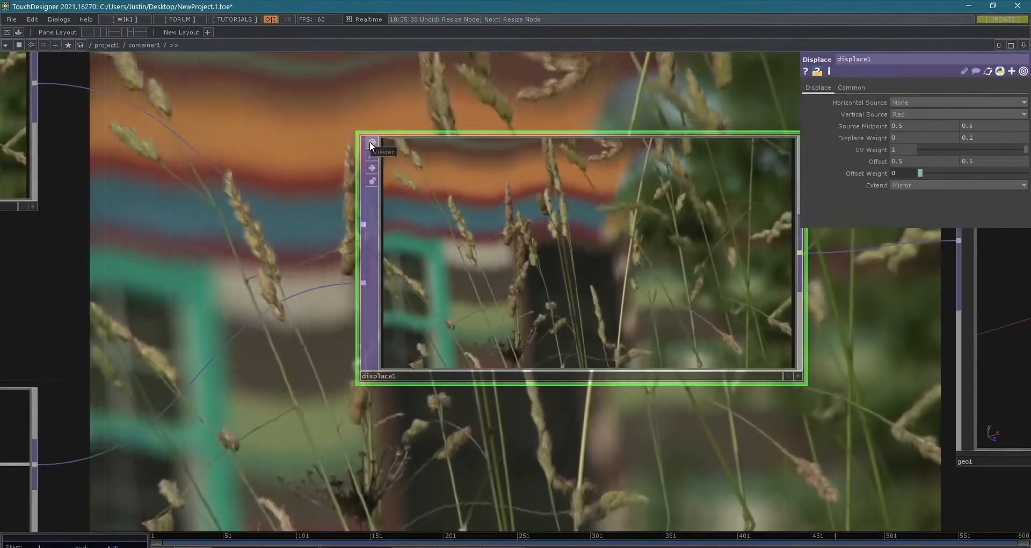
pyautogui.click(370, 141)
pyautogui.click(369, 140)
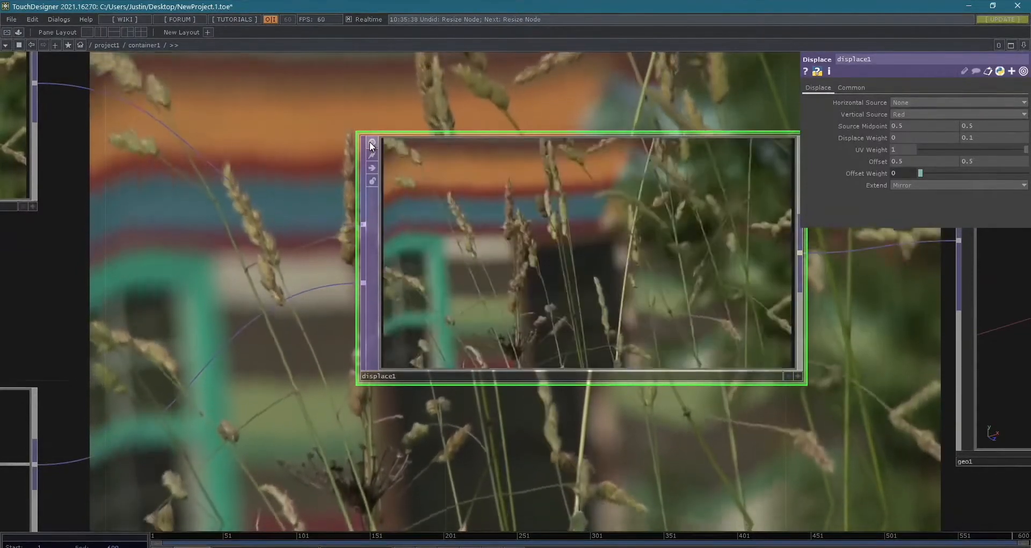
# - Select geo1 and out1 together and move them farther away from displace1
pyautogui.scroll(-5, 373, 146)
pyautogui.scroll(-2, 499, 280)
pyautogui.moveTo(516, 336); pyautogui.dragTo(509, 429)
pyautogui.scroll(5, 452, 352)
pyautogui.moveTo(452, 351); pyautogui.dragTo(460, 382)
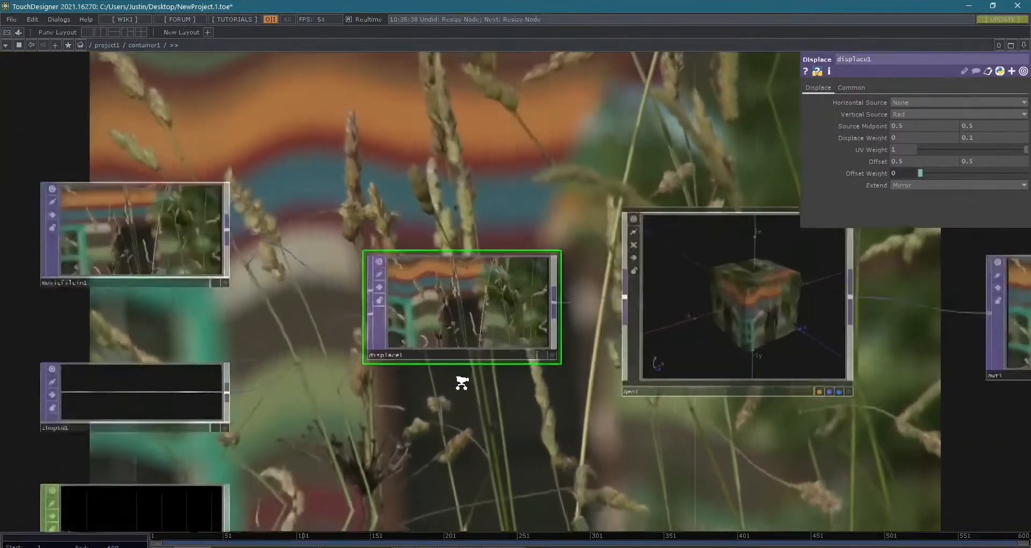
pyautogui.scroll(-5, 463, 379)
pyautogui.moveTo(542, 381); pyautogui.dragTo(377, 362)
pyautogui.moveTo(376, 370); pyautogui.dragTo(686, 336, button='right')
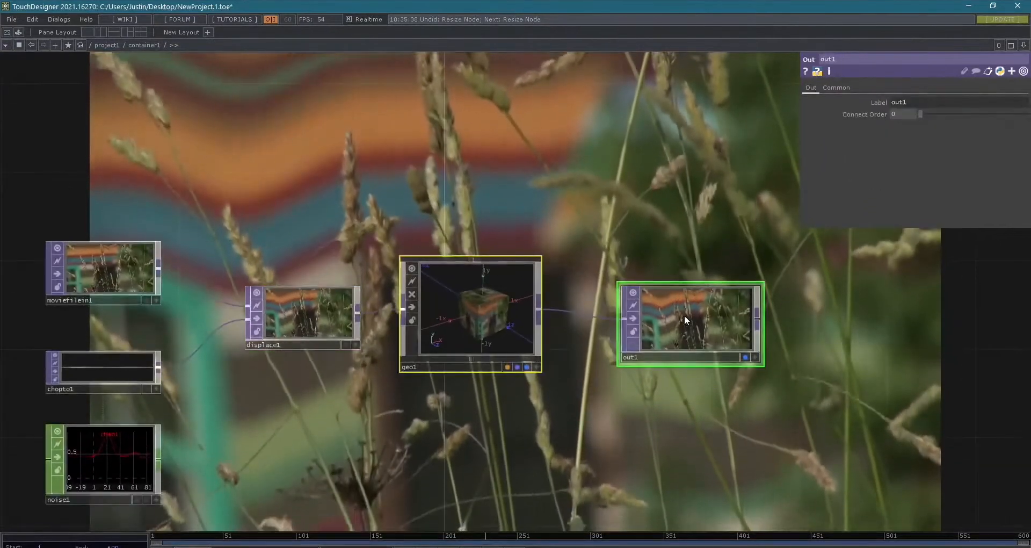
pyautogui.moveTo(685, 317); pyautogui.dragTo(1015, 342)
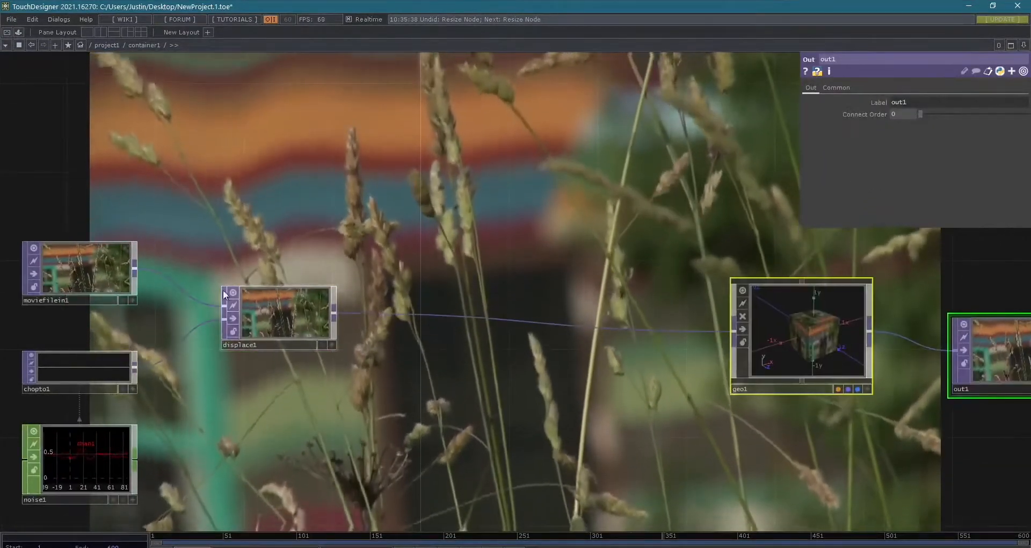
# - Select moviefilein1, chopto1, noise1, displace1 and geo1 together and turn off their node viewers
pyautogui.scroll(3, 67, 266)
pyautogui.scroll(1, 66, 266)
pyautogui.scroll(-3, 150, 276)
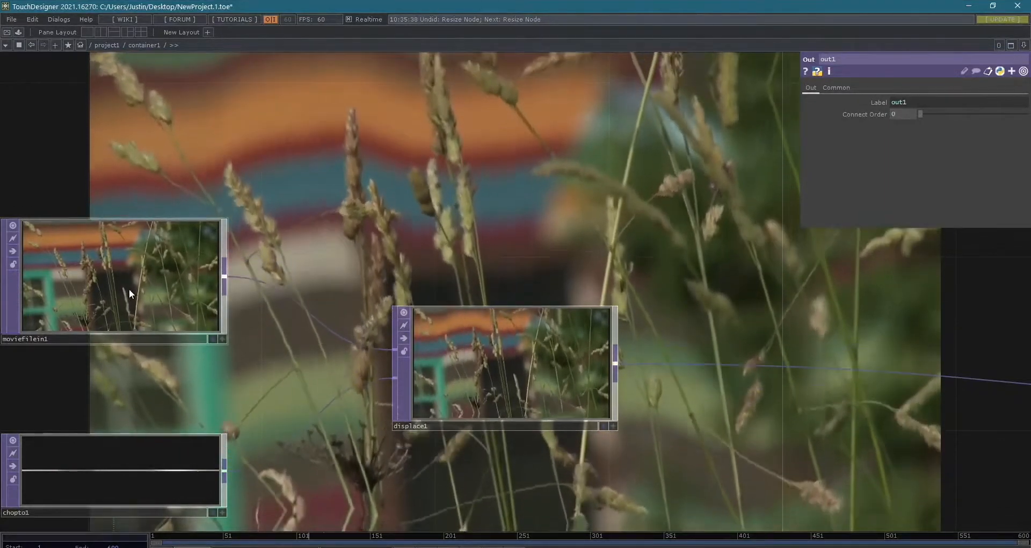
pyautogui.scroll(-8, 520, 410)
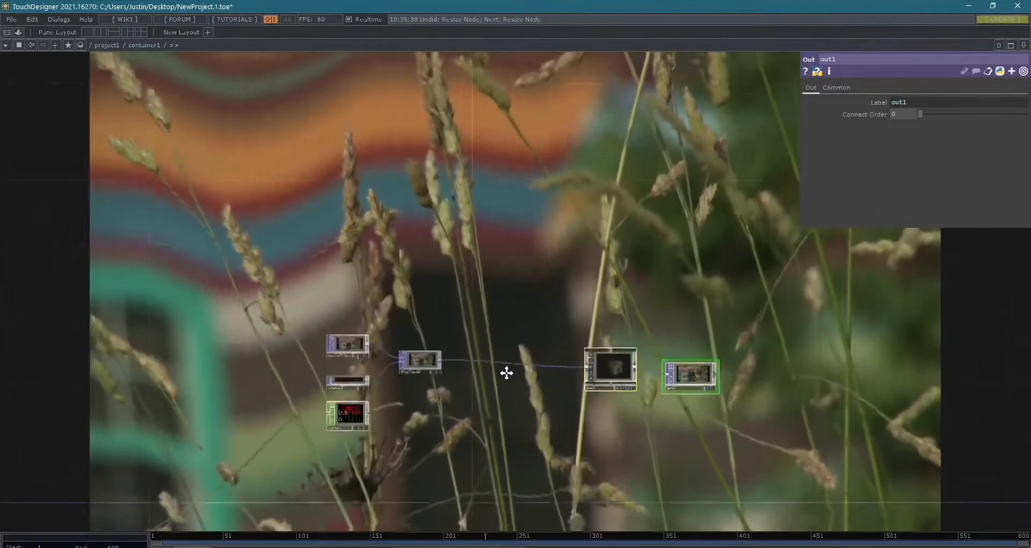
pyautogui.scroll(3, 508, 373)
pyautogui.moveTo(516, 363); pyautogui.dragTo(516, 414)
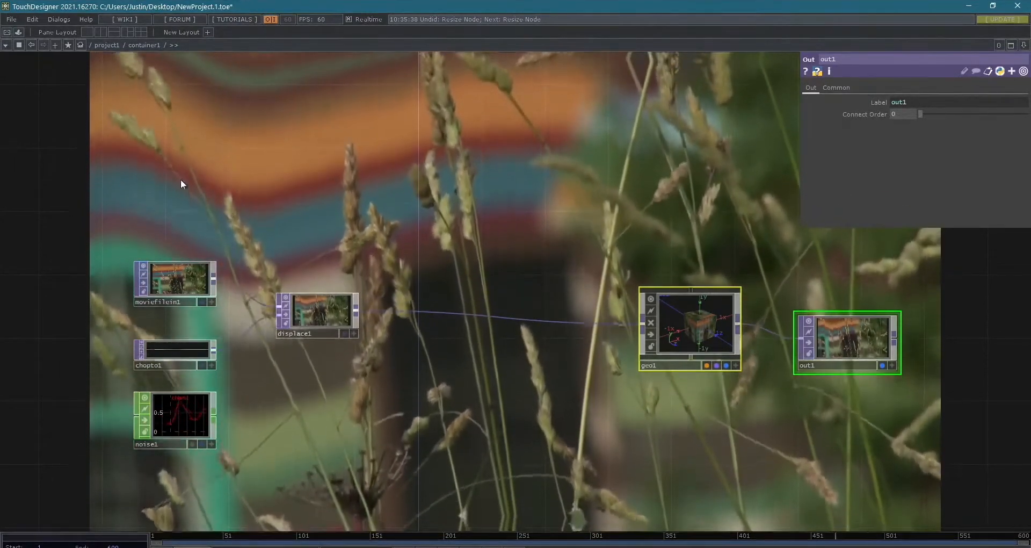
pyautogui.moveTo(103, 172); pyautogui.dragTo(745, 490, button='right')
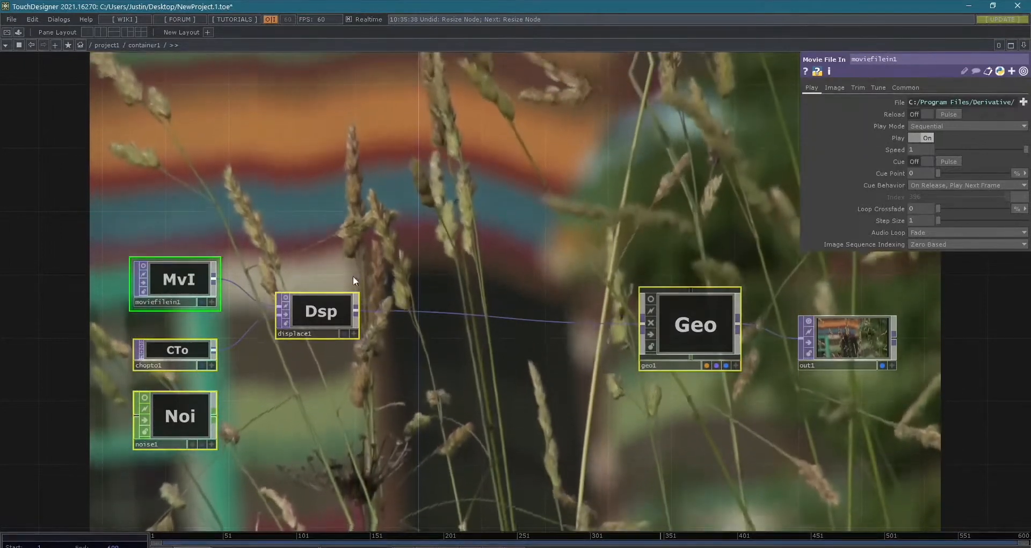
pyautogui.scroll(3, 285, 298)
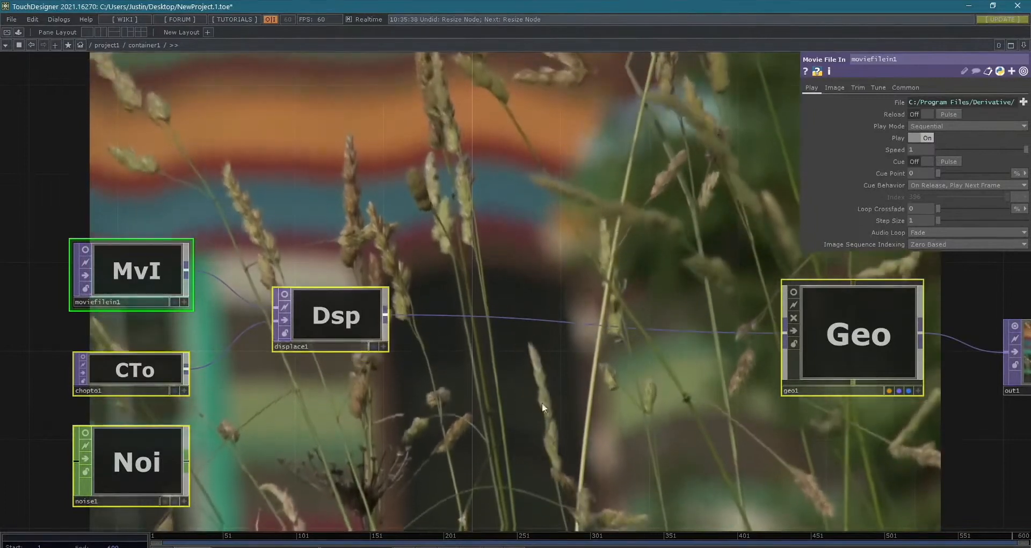
pyautogui.scroll(2, 322, 378)
pyautogui.scroll(-4, 316, 386)
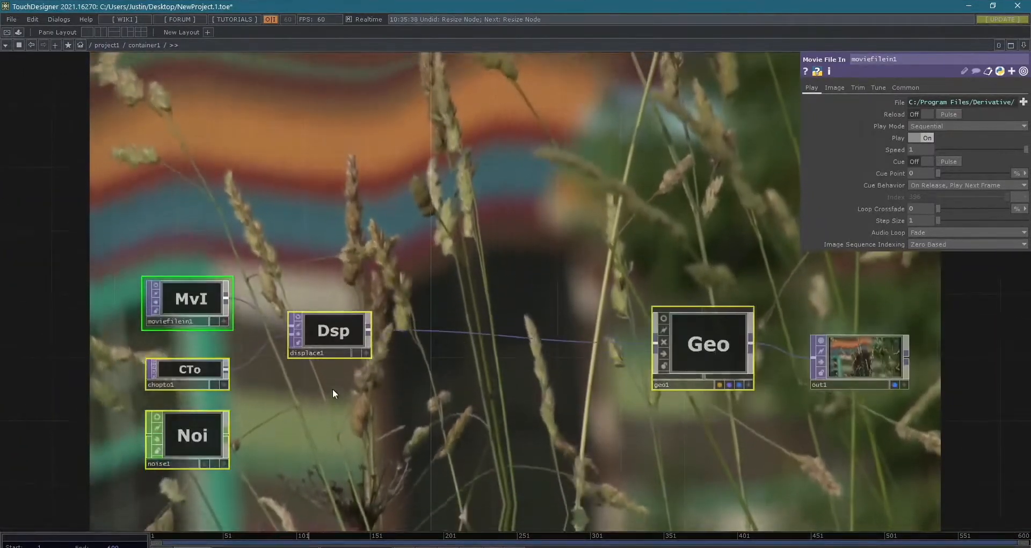
# - Turn the node viewers of moviefilein1, chopto1, noise1, displace1 and geo1 back on
pyautogui.click(156, 285)
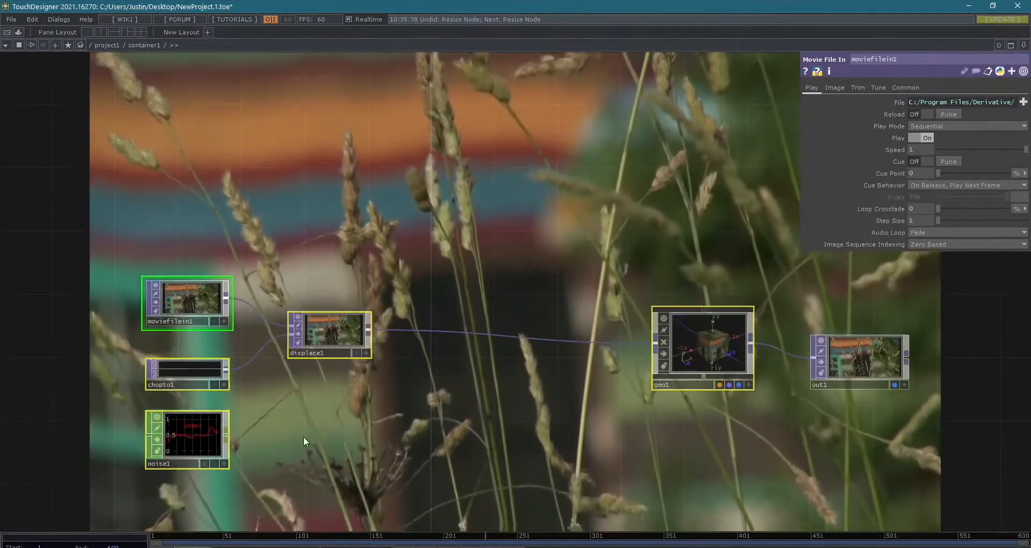
pyautogui.scroll(3, 301, 419)
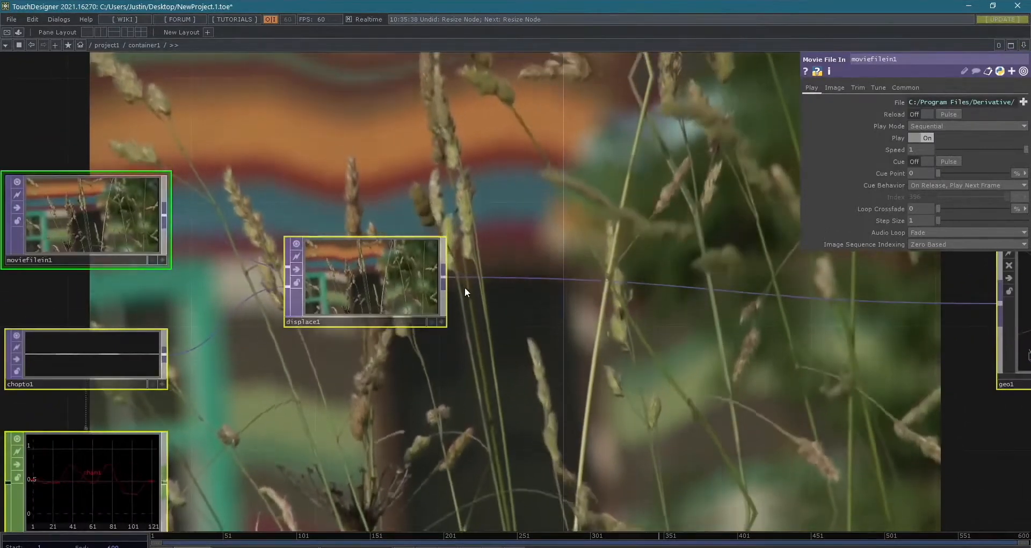
pyautogui.moveTo(476, 397)
pyautogui.mouseDown()
pyautogui.moveTo(467, 408)
pyautogui.moveTo(478, 416)
pyautogui.mouseUp()
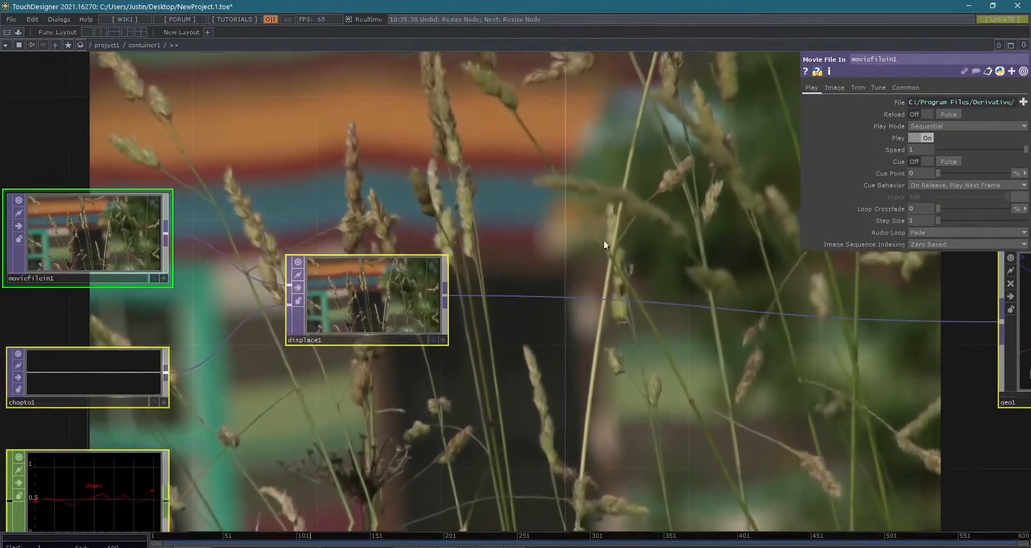
# - Turn on bypass for displace1 alone and turn it back off
pyautogui.scroll(-3, 603, 239)
pyautogui.scroll(3, 388, 289)
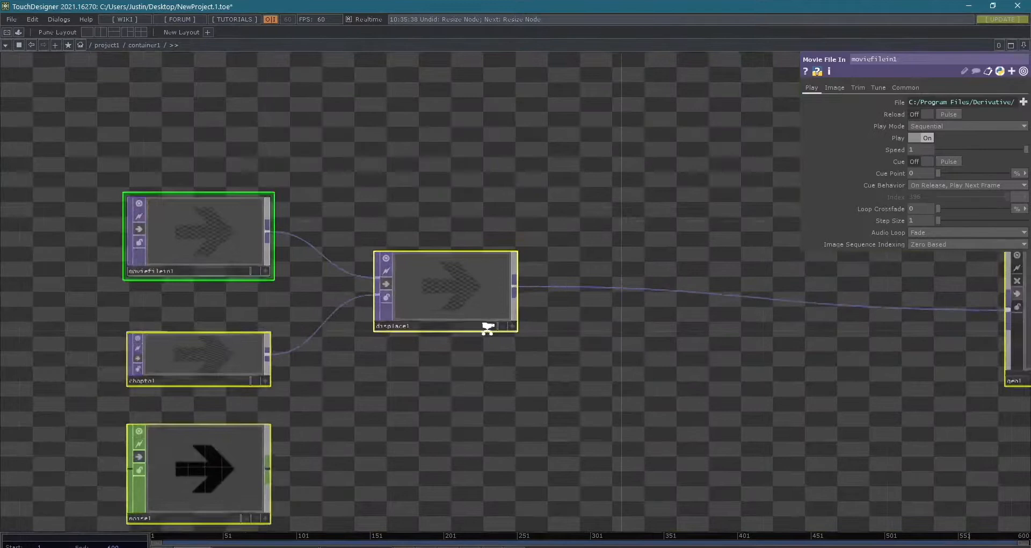
pyautogui.scroll(-5, 487, 327)
pyautogui.moveTo(491, 353); pyautogui.dragTo(360, 334)
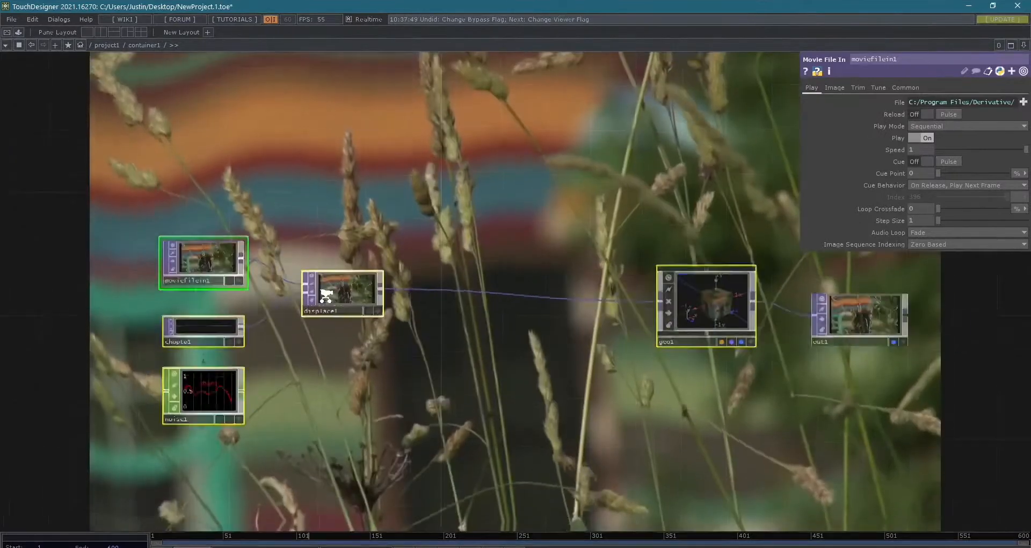
pyautogui.scroll(3, 322, 293)
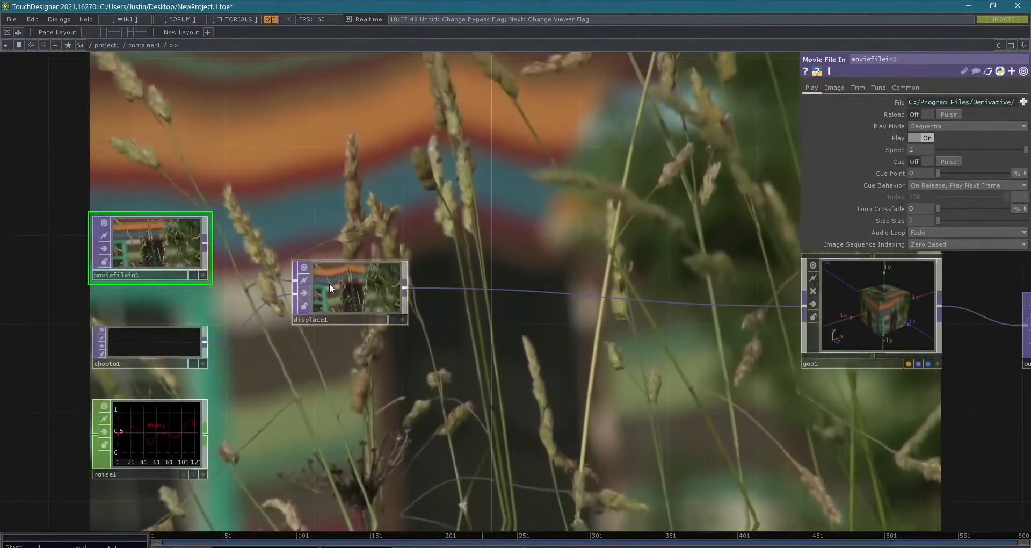
pyautogui.click(305, 296)
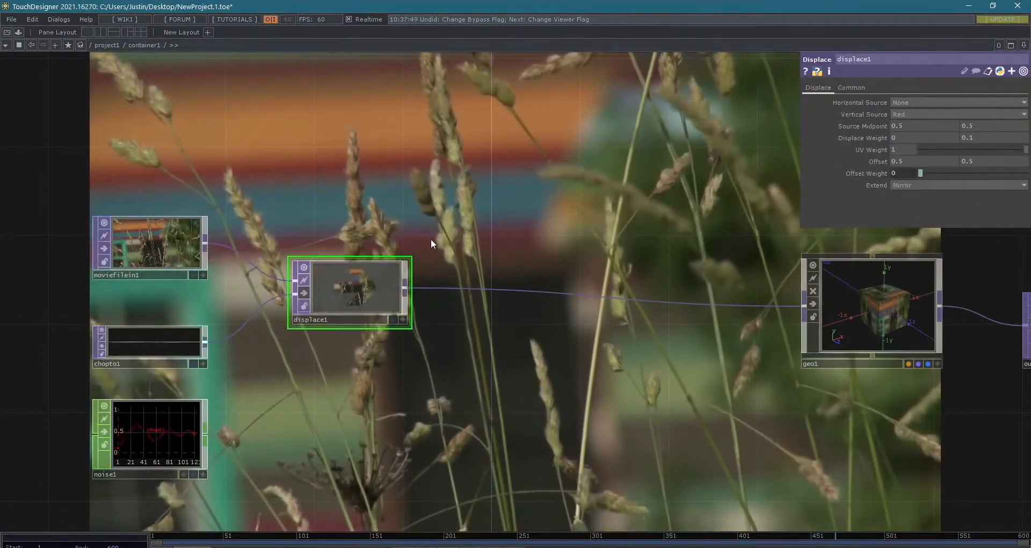
pyautogui.scroll(5, 346, 253)
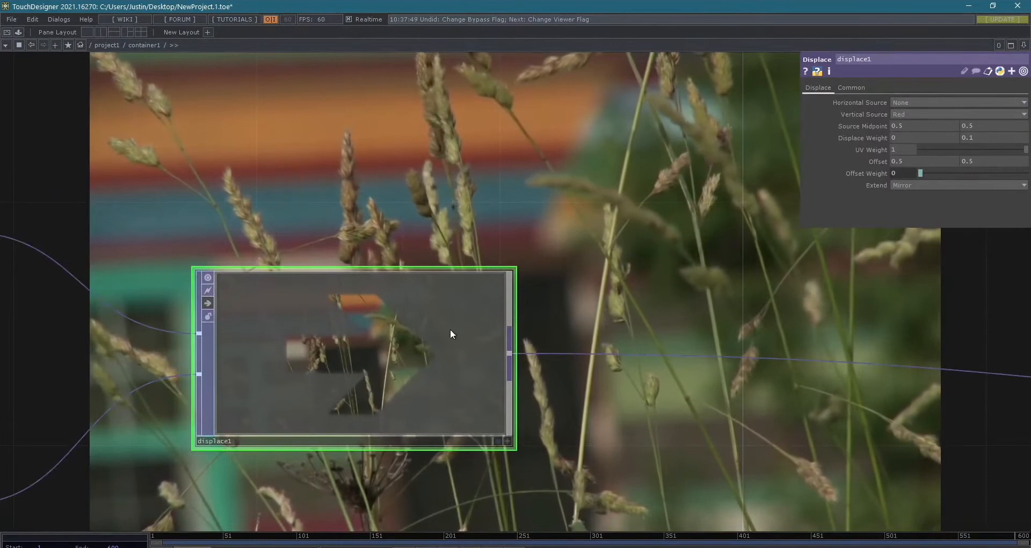
pyautogui.click(204, 300)
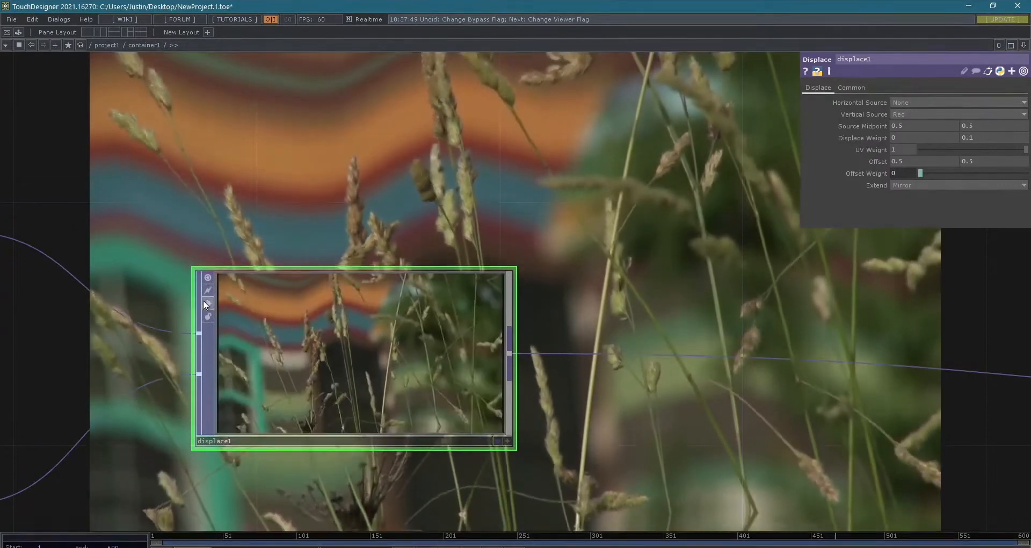
# - Lock moviefilein1 and displace1 to freeze their current contents
pyautogui.moveTo(329, 214); pyautogui.dragTo(443, 182)
pyautogui.scroll(-2, 403, 215)
pyautogui.moveTo(601, 243); pyautogui.dragTo(739, 294)
pyautogui.moveTo(558, 189); pyautogui.dragTo(585, 186)
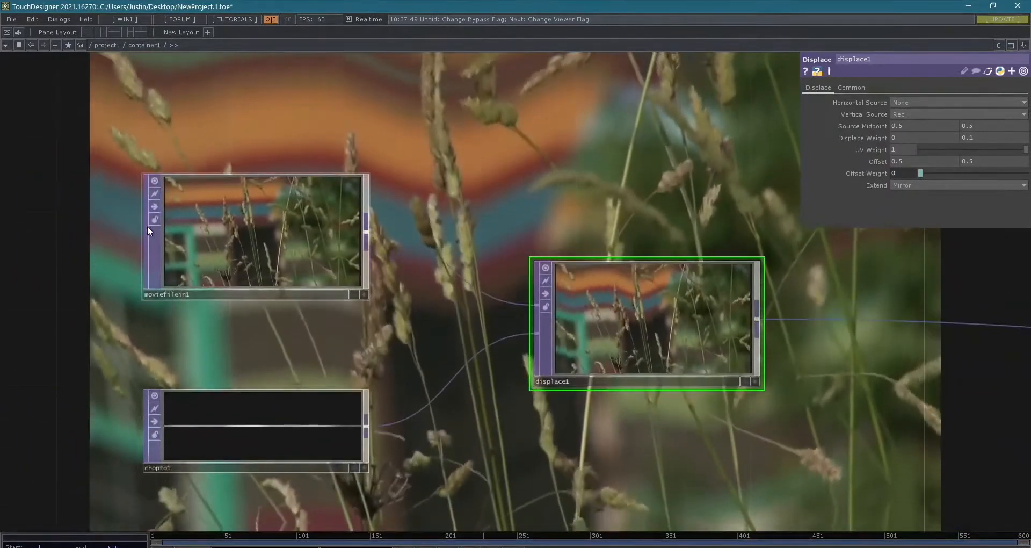
pyautogui.click(154, 220)
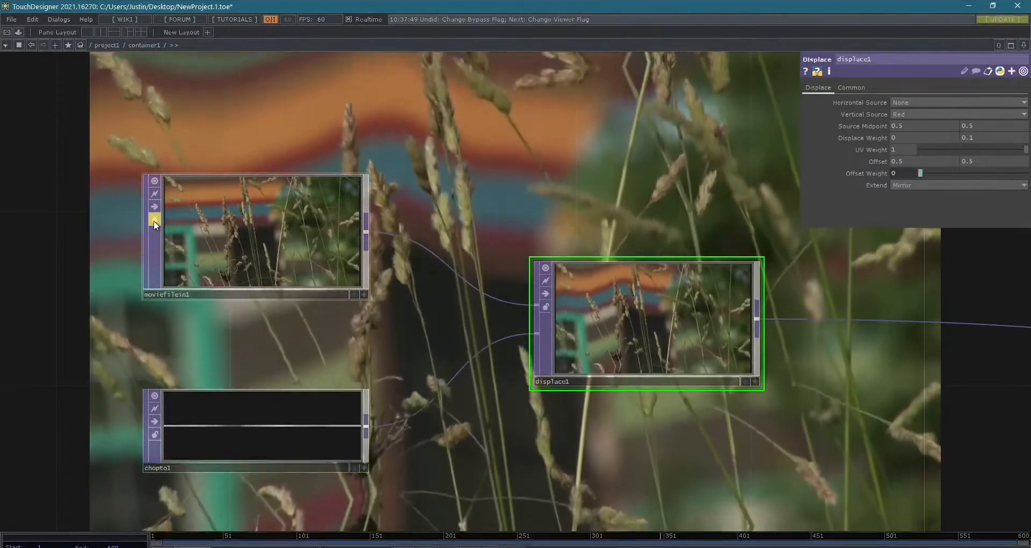
pyautogui.scroll(5, 236, 238)
pyautogui.scroll(-5, 236, 238)
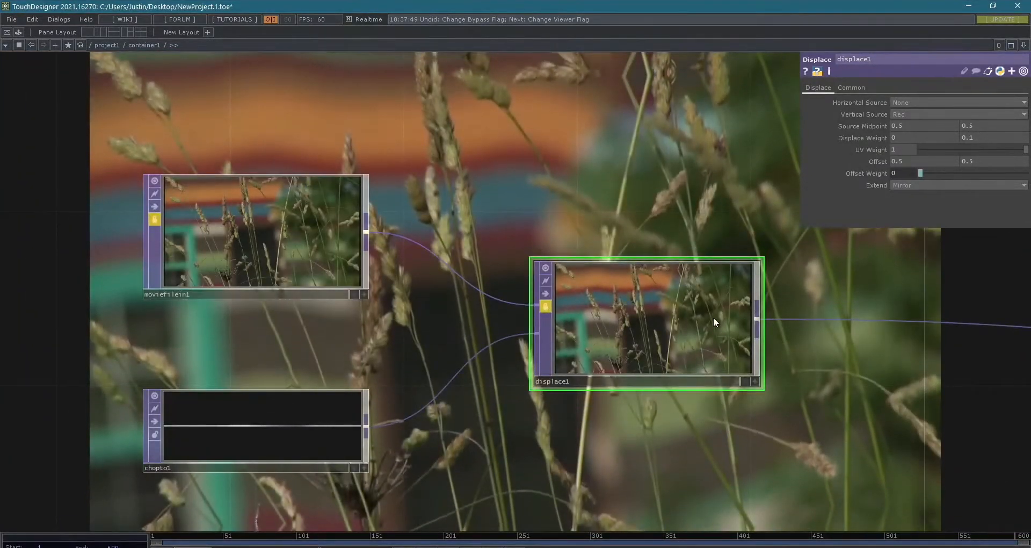
pyautogui.scroll(5, 714, 316)
pyautogui.scroll(-3, 714, 317)
pyautogui.scroll(-2, 518, 290)
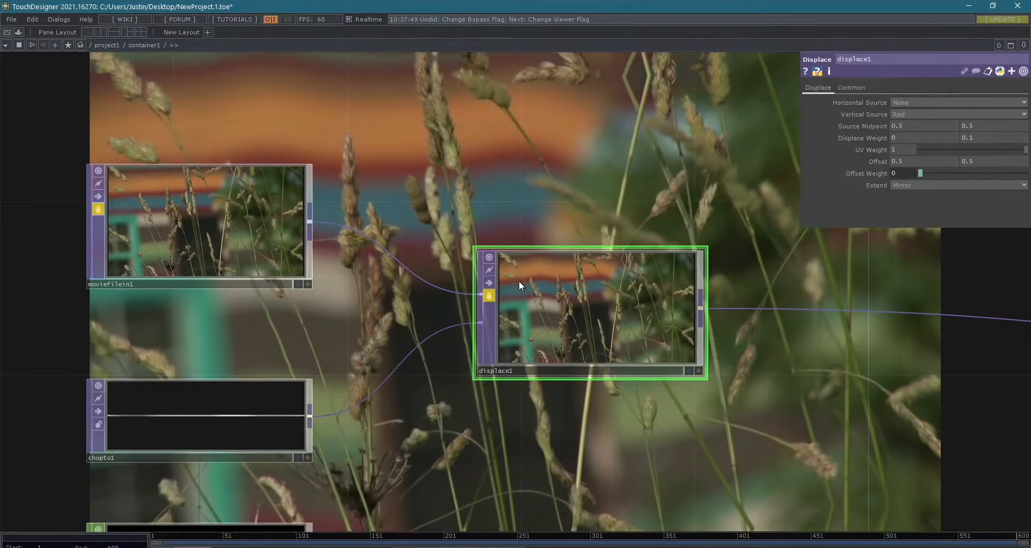
# - Unlock moviefilein1, discarding its locked changes, and unlock displace1 too
pyautogui.click(95, 208)
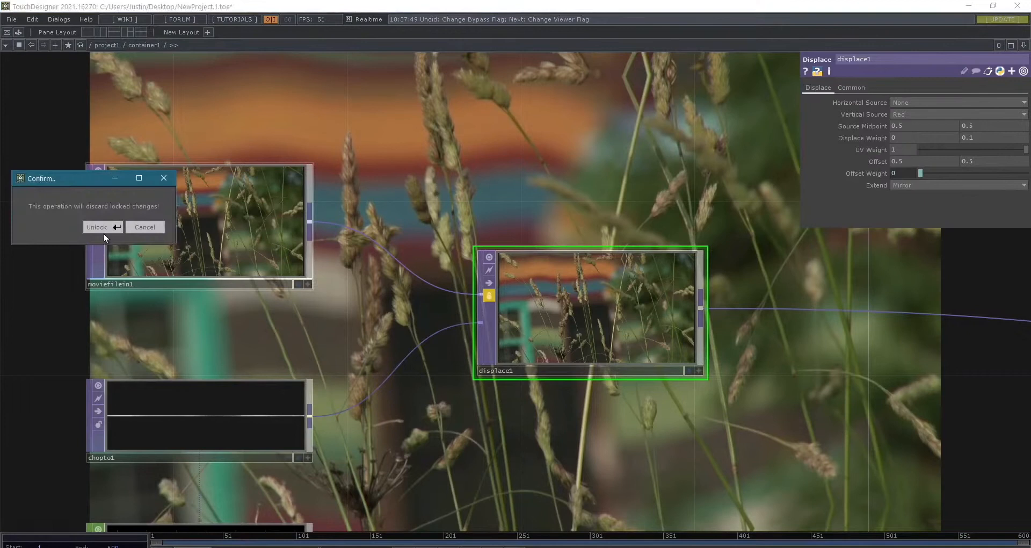
pyautogui.click(103, 228)
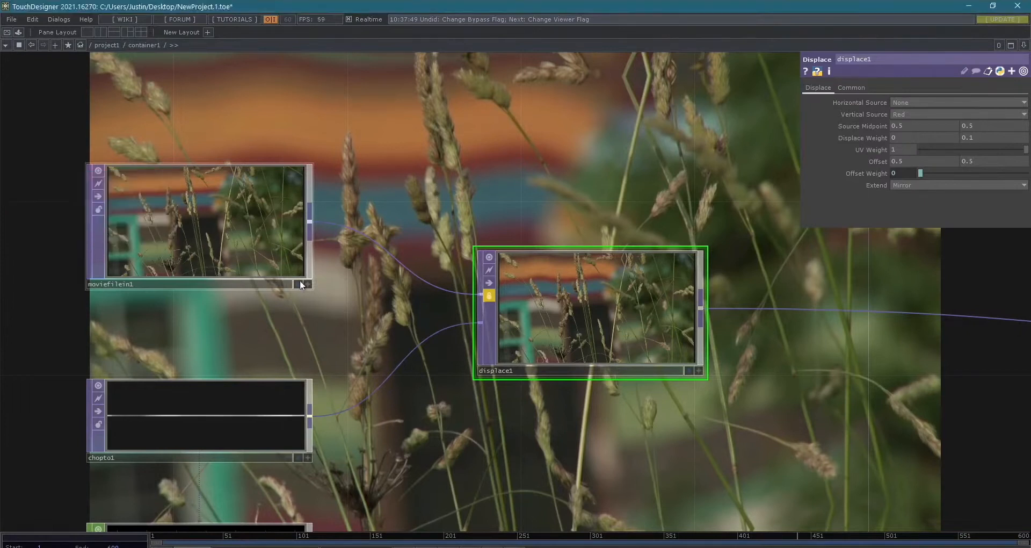
pyautogui.click(488, 296)
pyautogui.click(490, 308)
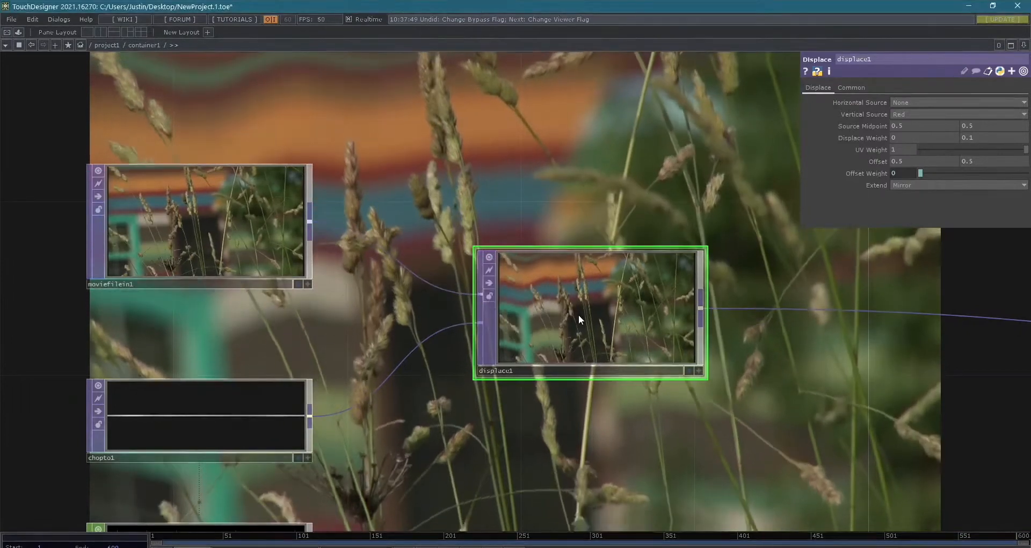
# - Turn on the background display for displace1 and moviefilein1 in addition to out1
pyautogui.scroll(-4, 578, 316)
pyautogui.moveTo(687, 352); pyautogui.dragTo(572, 323)
pyautogui.scroll(1, 573, 323)
pyautogui.moveTo(572, 323); pyautogui.dragTo(456, 316, button='middle')
pyautogui.moveTo(483, 328); pyautogui.dragTo(675, 378)
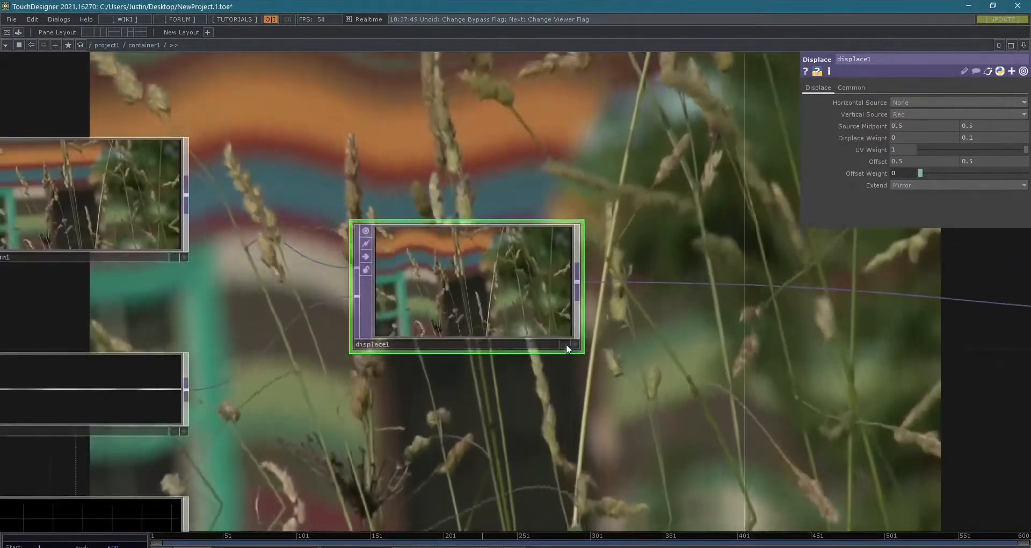
pyautogui.click(565, 344)
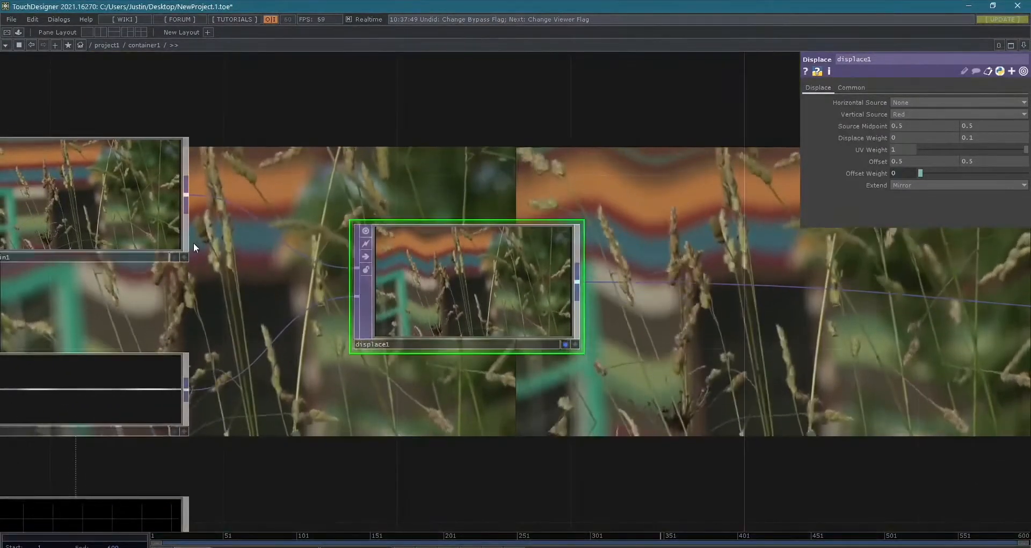
pyautogui.click(173, 258)
pyautogui.moveTo(309, 355); pyautogui.dragTo(373, 415)
pyautogui.moveTo(374, 415); pyautogui.dragTo(374, 386, button='middle')
pyautogui.scroll(-1, 373, 386)
pyautogui.scroll(-3, 603, 413)
pyautogui.scroll(3, 566, 400)
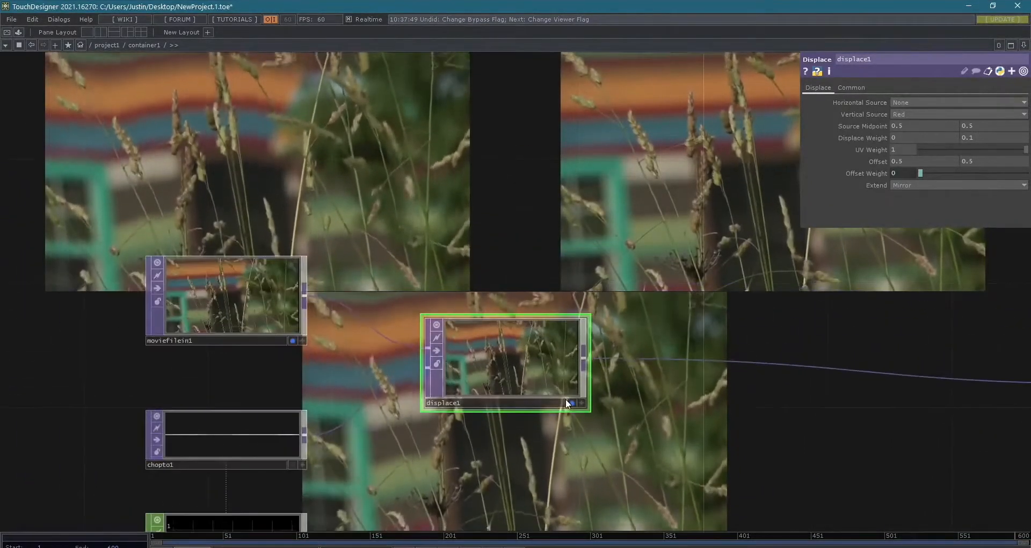
# - Turn off the background display of moviefilein1 and displace1, leaving only out1 displayed
pyautogui.click(290, 339)
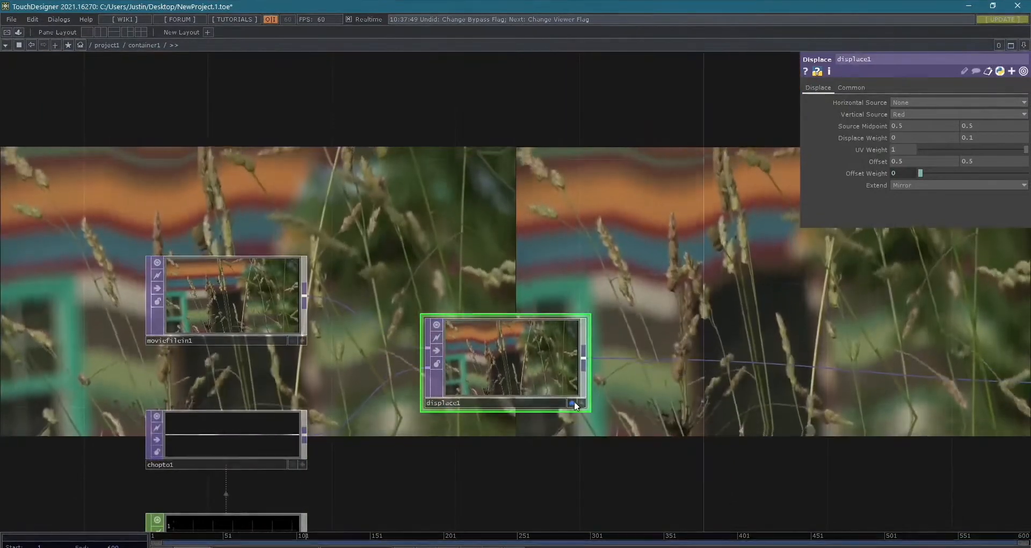
pyautogui.click(580, 402)
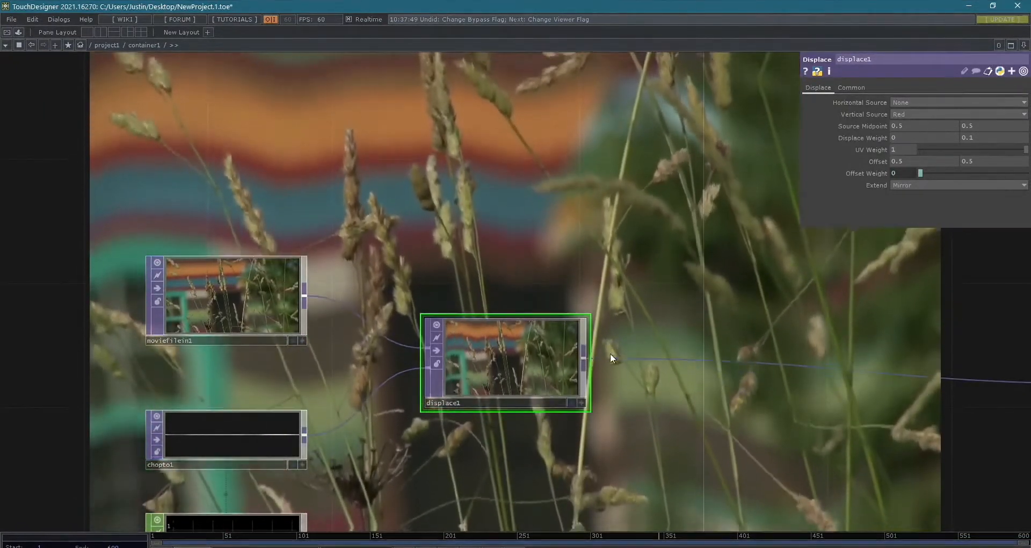
pyautogui.moveTo(741, 433); pyautogui.dragTo(668, 384)
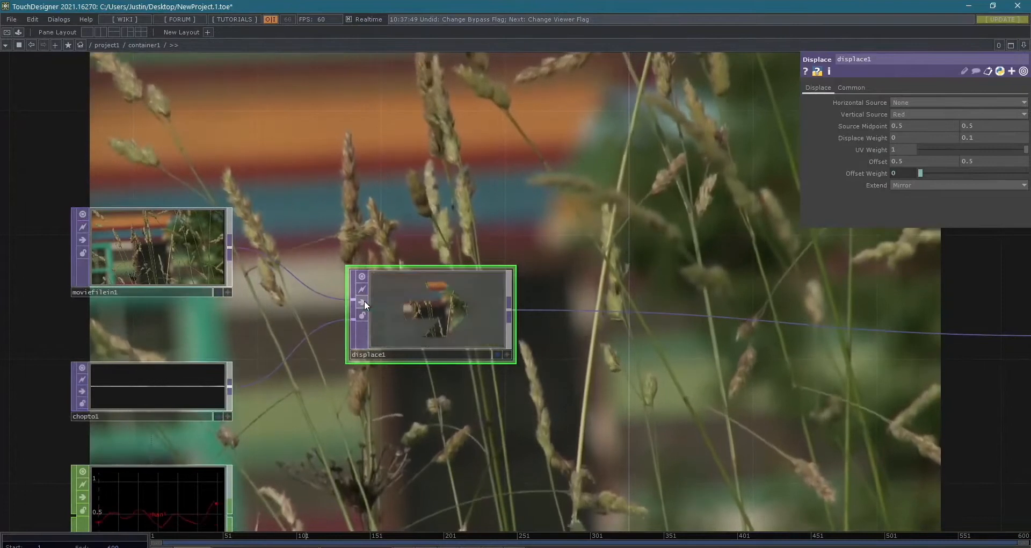
# - Select all the operators inside container1 and delete them
pyautogui.scroll(-5, 606, 401)
pyautogui.moveTo(695, 432); pyautogui.dragTo(755, 413)
pyautogui.scroll(4, 623, 342)
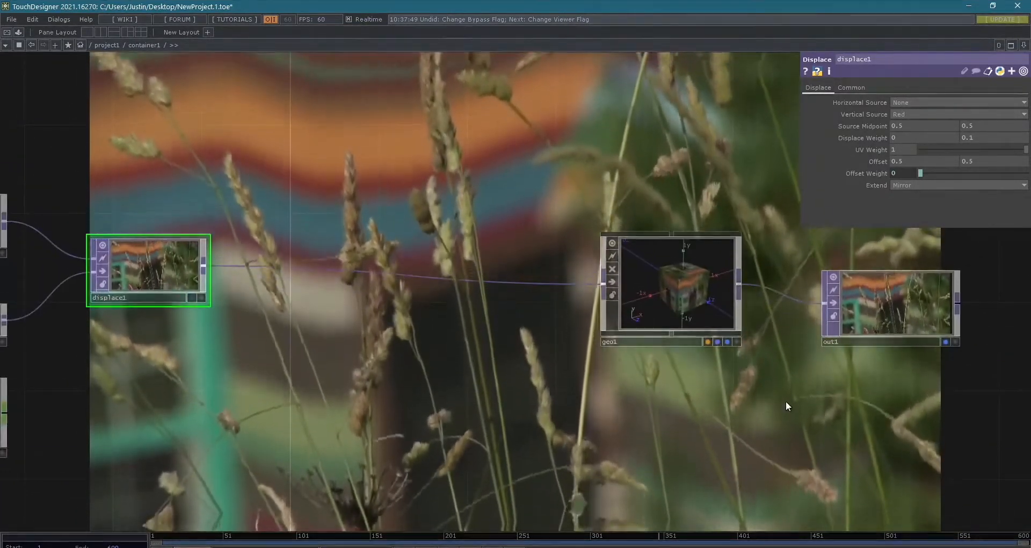
pyautogui.scroll(-3, 784, 400)
pyautogui.scroll(-1, 784, 400)
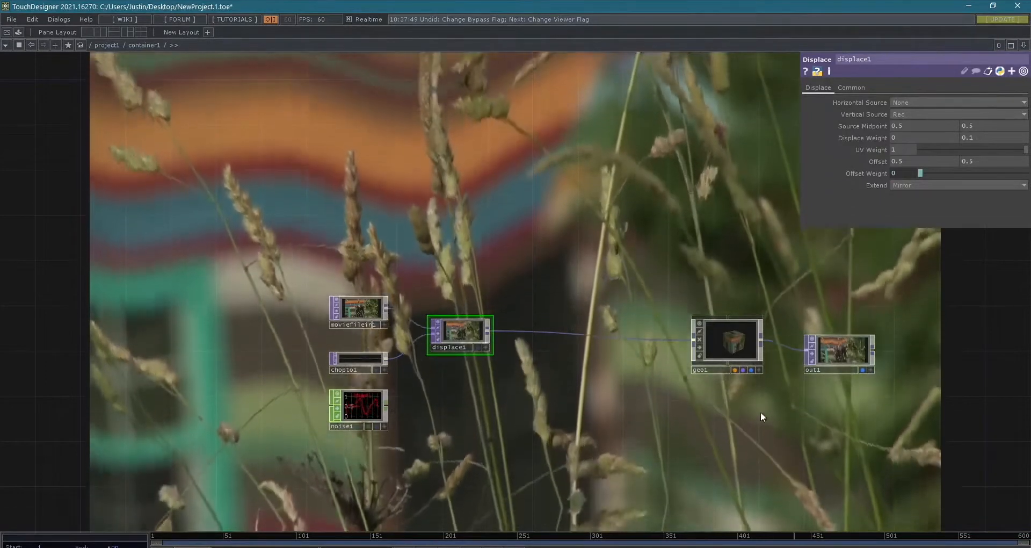
pyautogui.moveTo(674, 425); pyautogui.dragTo(624, 404)
pyautogui.moveTo(244, 253); pyautogui.dragTo(872, 481)
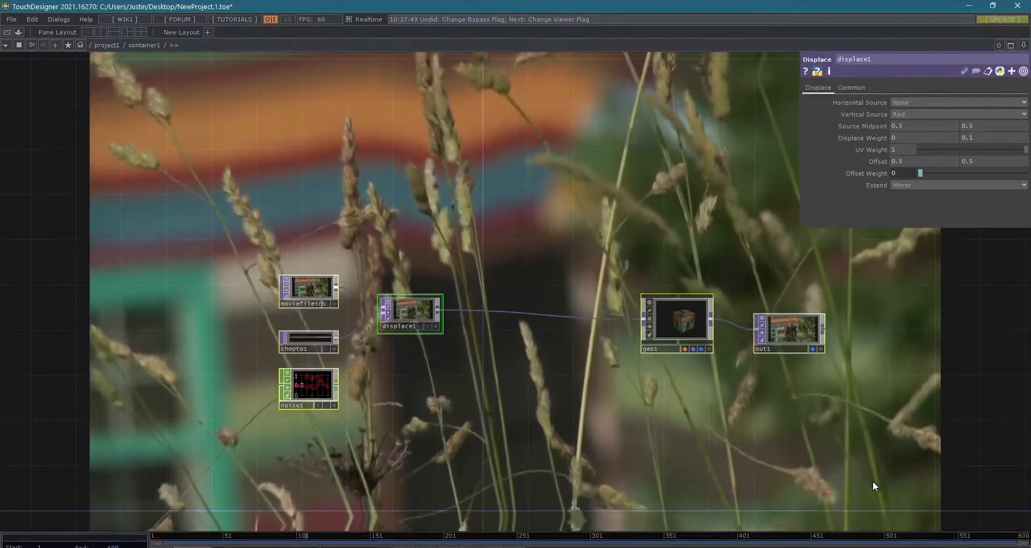
pyautogui.press('Delete')
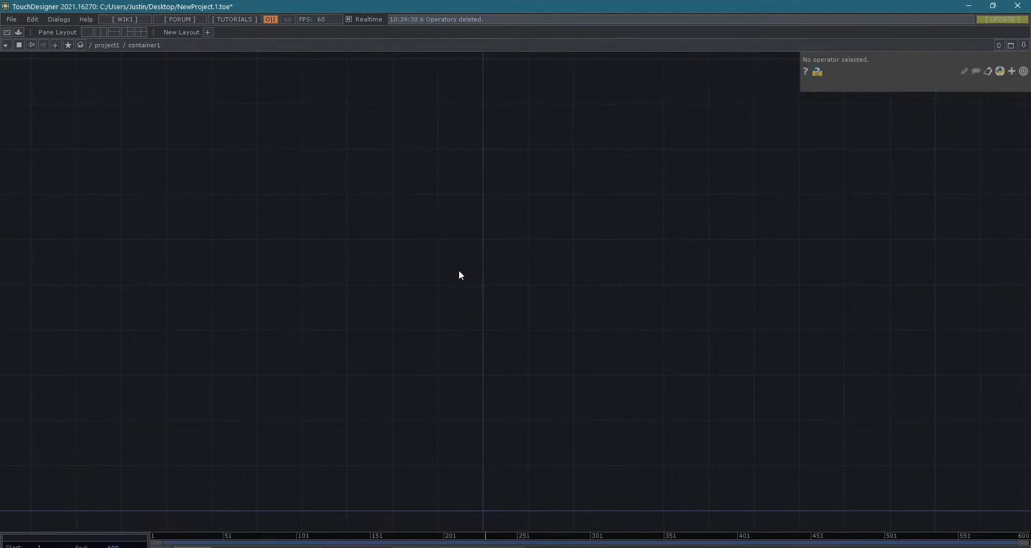
# - Add a Movie File In TOP to the empty container1 network
pyautogui.press('Tab')
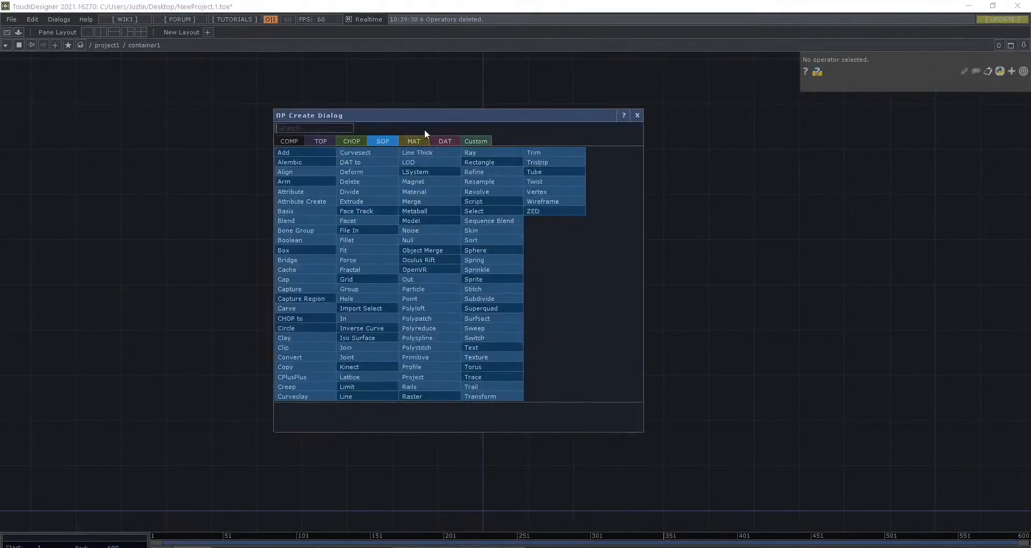
pyautogui.moveTo(433, 115); pyautogui.dragTo(546, 127)
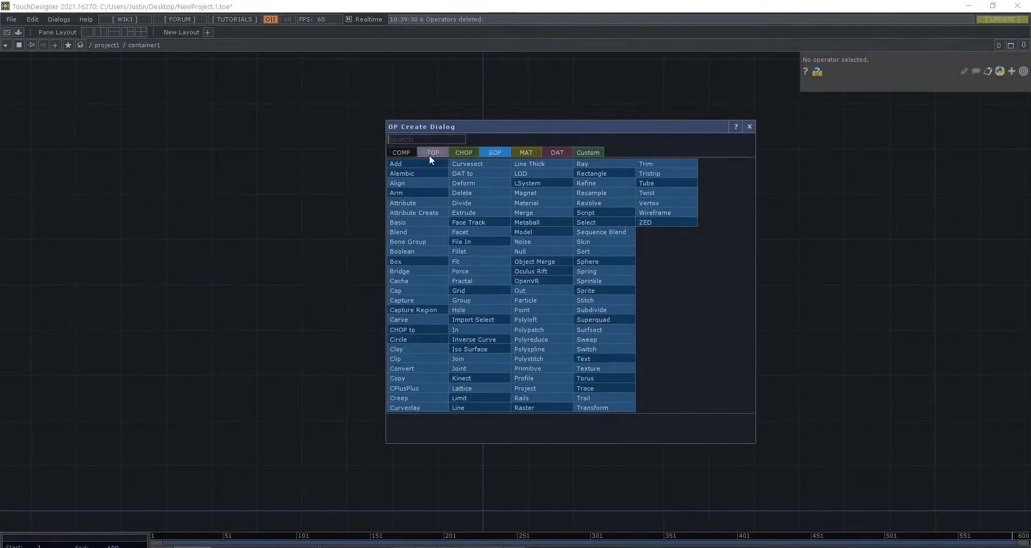
pyautogui.click(430, 155)
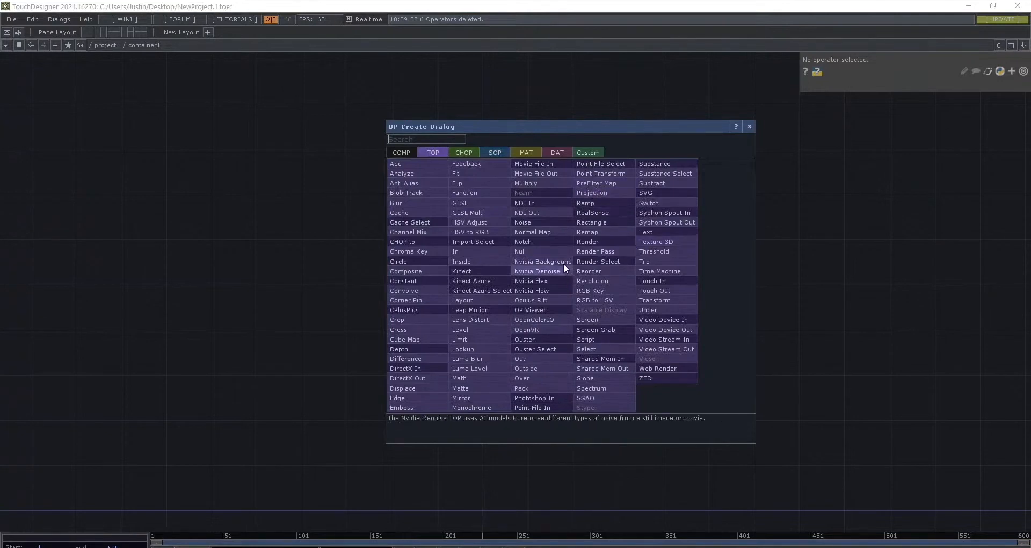
pyautogui.click(542, 166)
pyautogui.click(297, 343)
# - Examine the new Movie File In node's image preview at different zoom levels and fitted to the network view
pyautogui.scroll(3, 313, 275)
pyautogui.scroll(1, 313, 274)
pyautogui.scroll(-2, 366, 279)
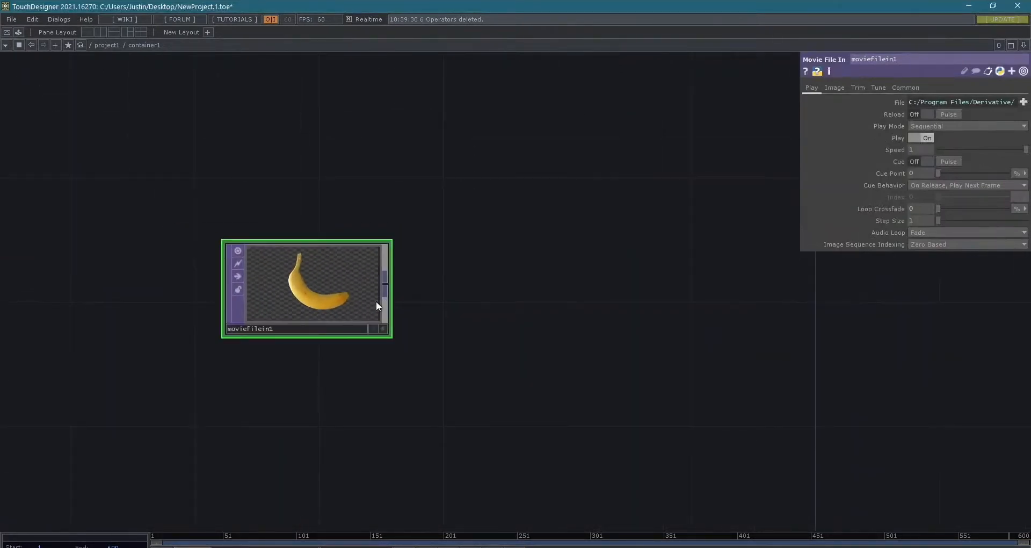
pyautogui.scroll(2, 330, 304)
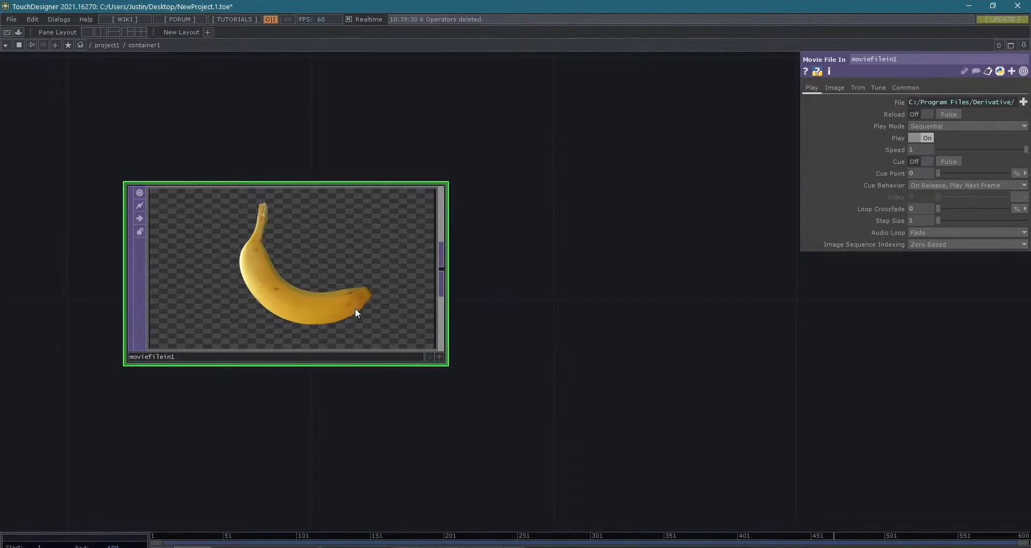
pyautogui.scroll(-2, 359, 328)
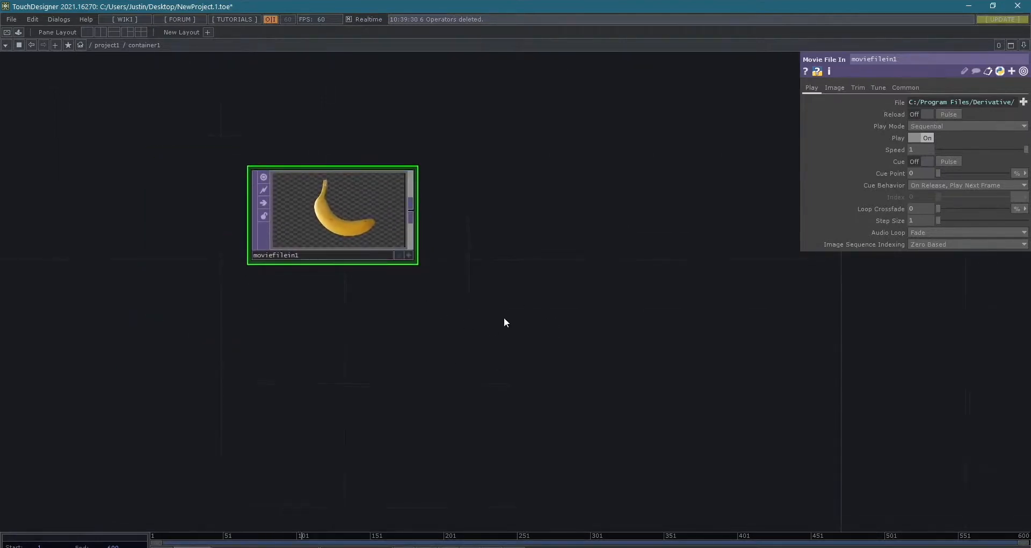
pyautogui.scroll(4, 339, 227)
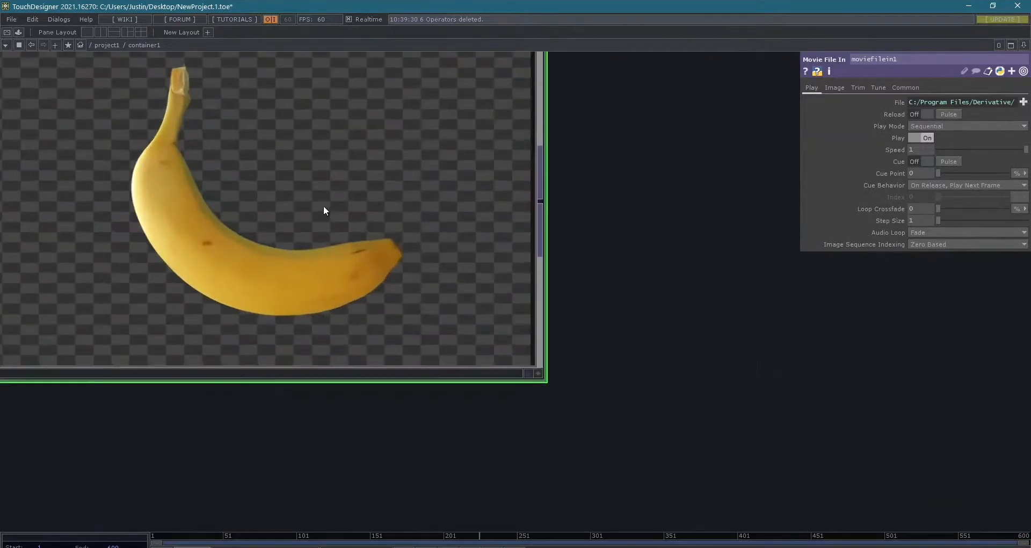
pyautogui.press('h')
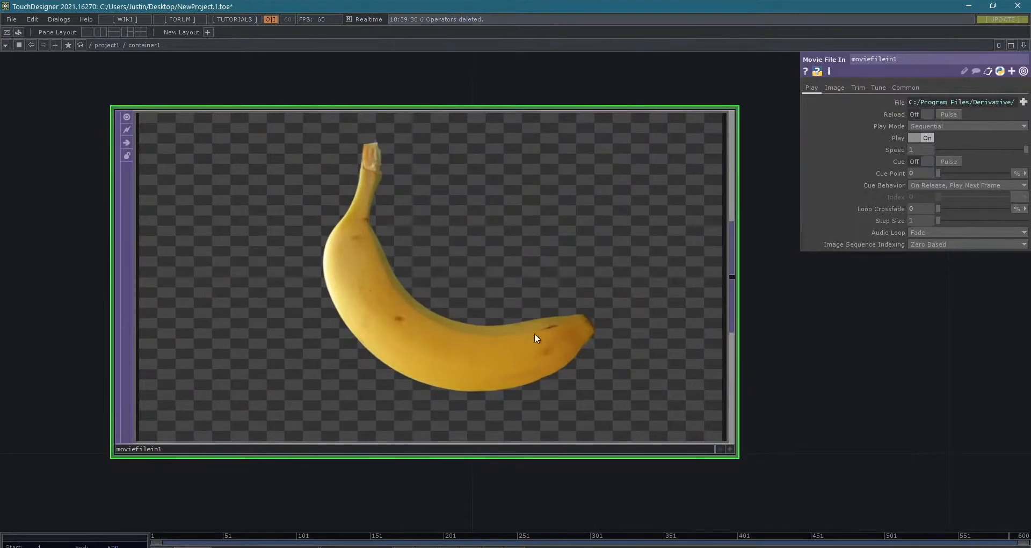
pyautogui.scroll(-2, 582, 336)
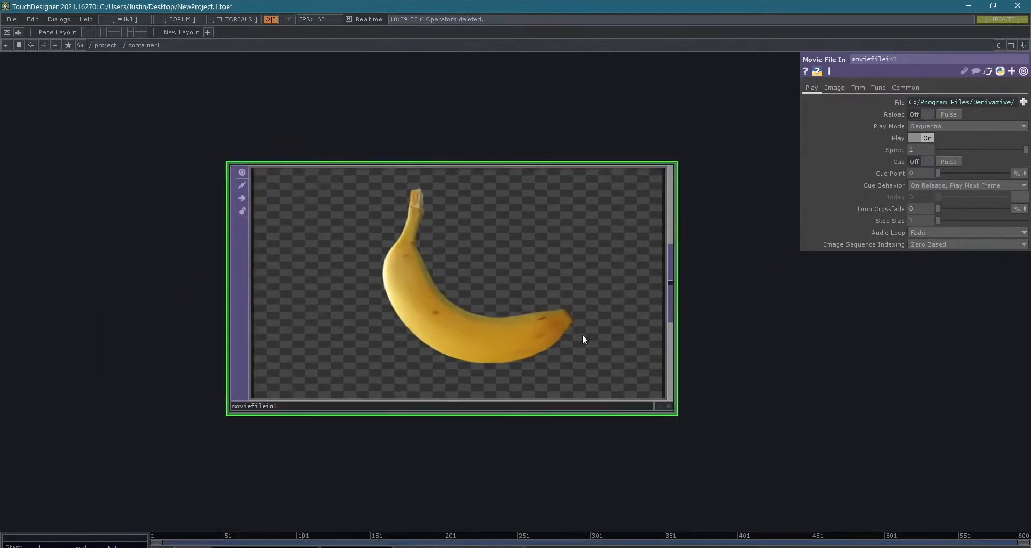
# - Add a second Movie File In TOP below moviefilein1 in the container1 network
pyautogui.scroll(-3, 885, 394)
pyautogui.moveTo(771, 379); pyautogui.dragTo(479, 280)
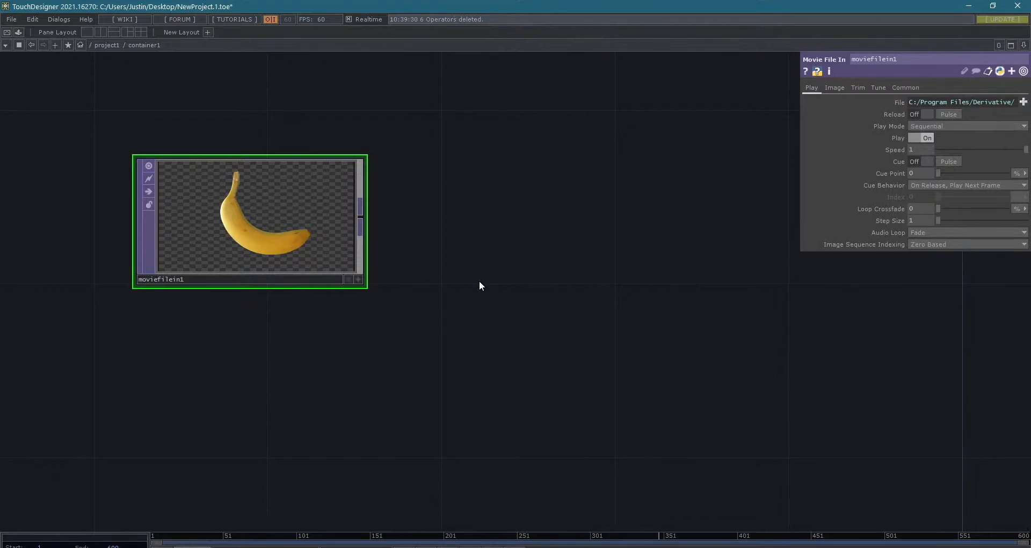
pyautogui.moveTo(485, 317); pyautogui.dragTo(489, 292)
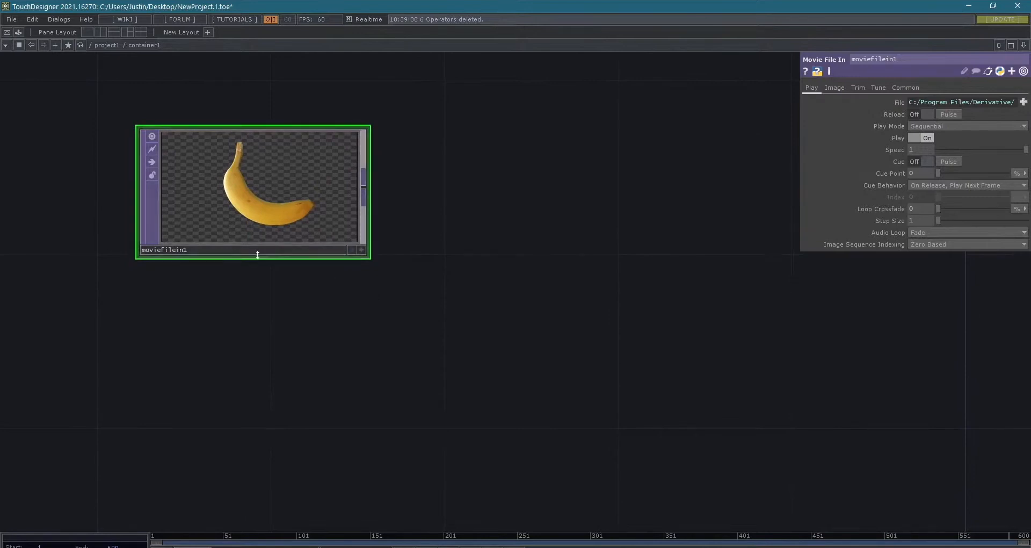
pyautogui.press('Tab')
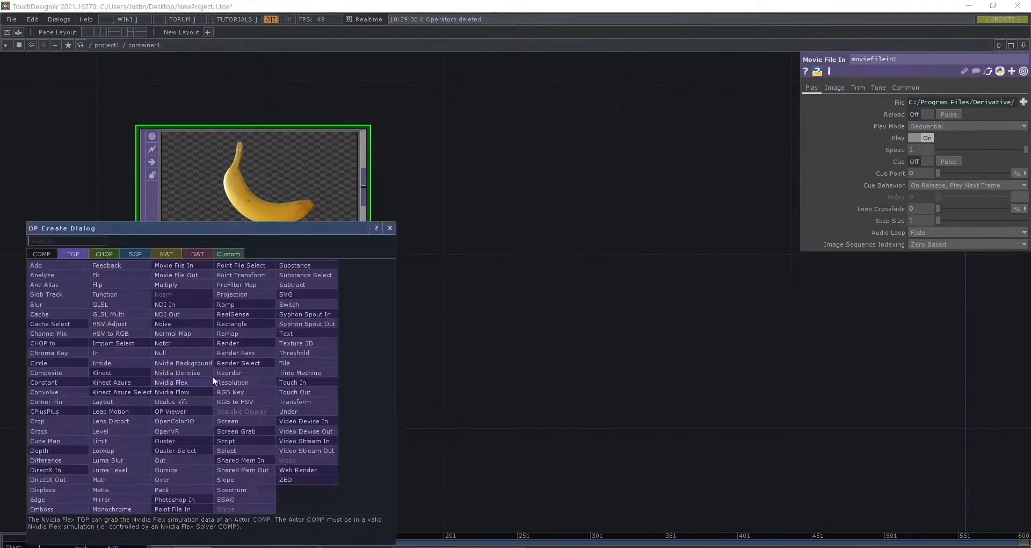
pyautogui.click(171, 263)
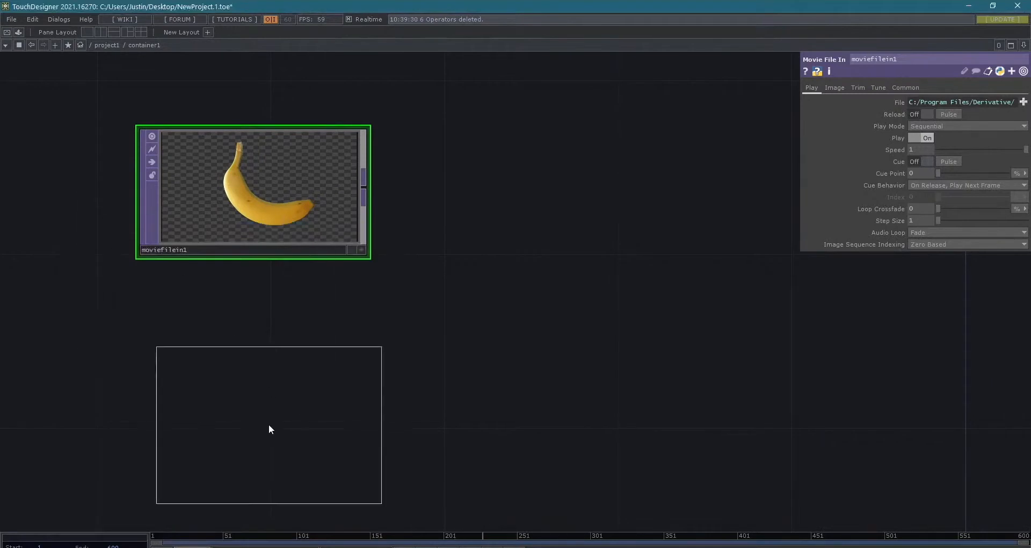
pyautogui.click(243, 398)
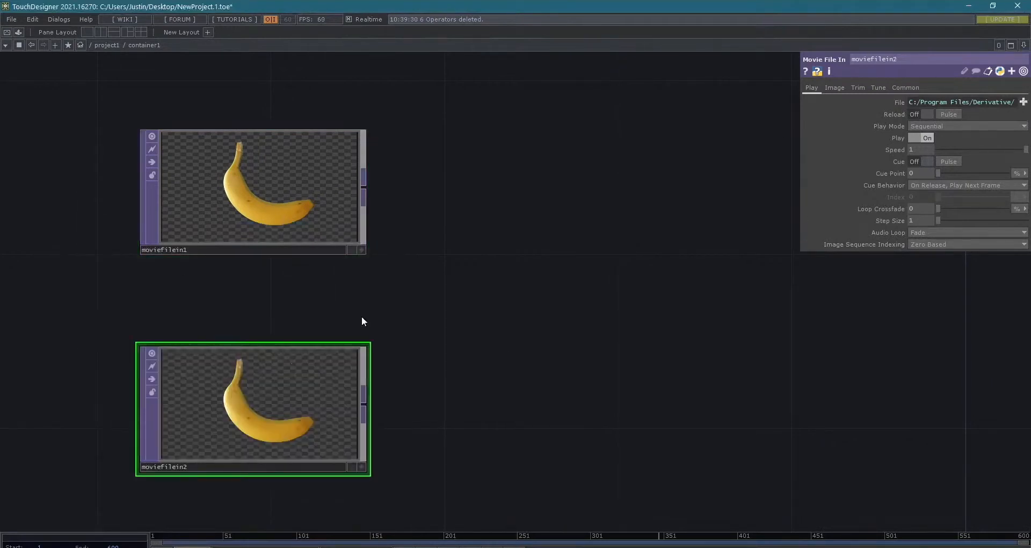
# - Load the jelly beans image from the Samples/Map folder into moviefilein2
pyautogui.click(1022, 102)
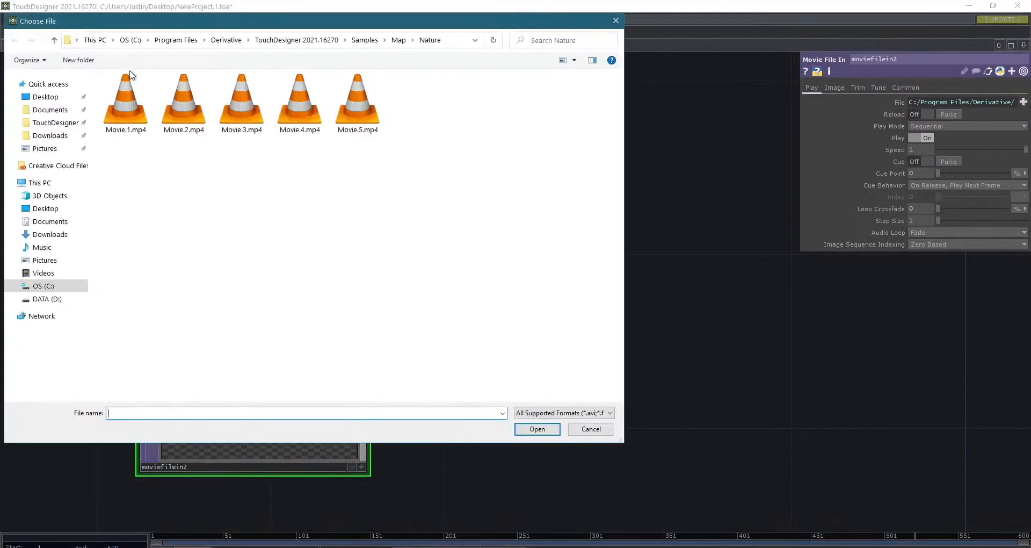
pyautogui.click(393, 41)
pyautogui.doubleClick(127, 245)
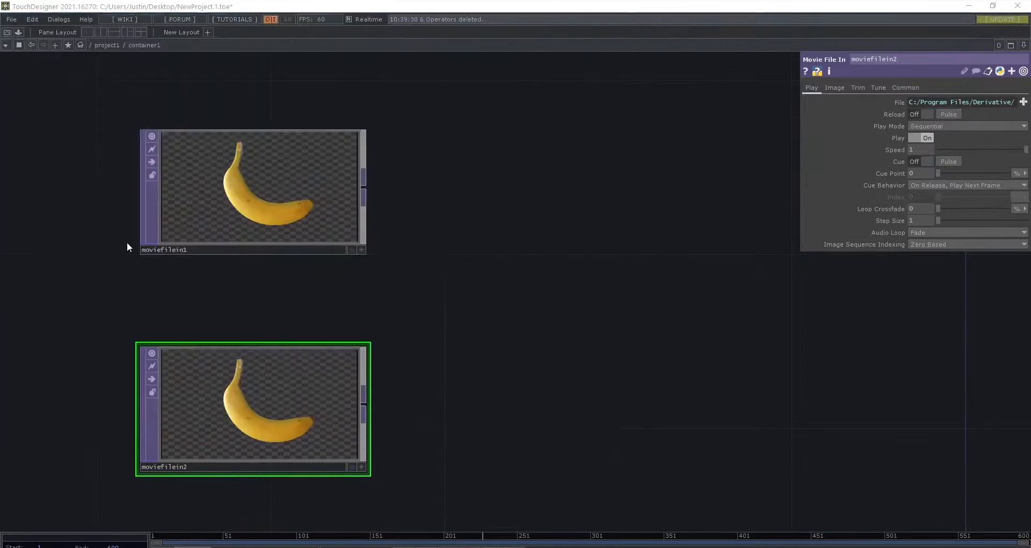
pyautogui.moveTo(612, 341); pyautogui.dragTo(564, 340)
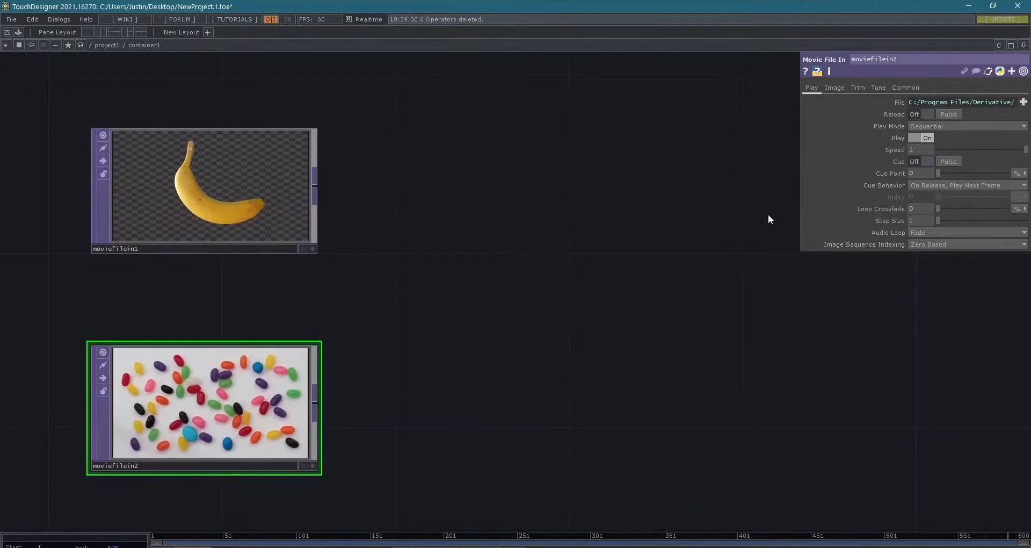
pyautogui.moveTo(386, 241); pyautogui.dragTo(396, 242)
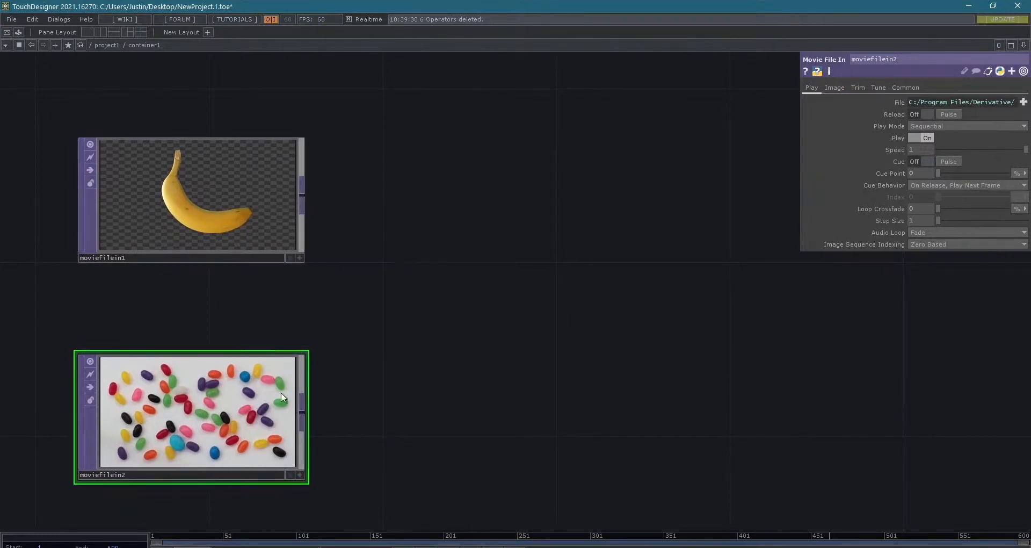
# - Open the operator creation list from moviefilein1's output and place it clear of both image nodes
pyautogui.click(204, 193)
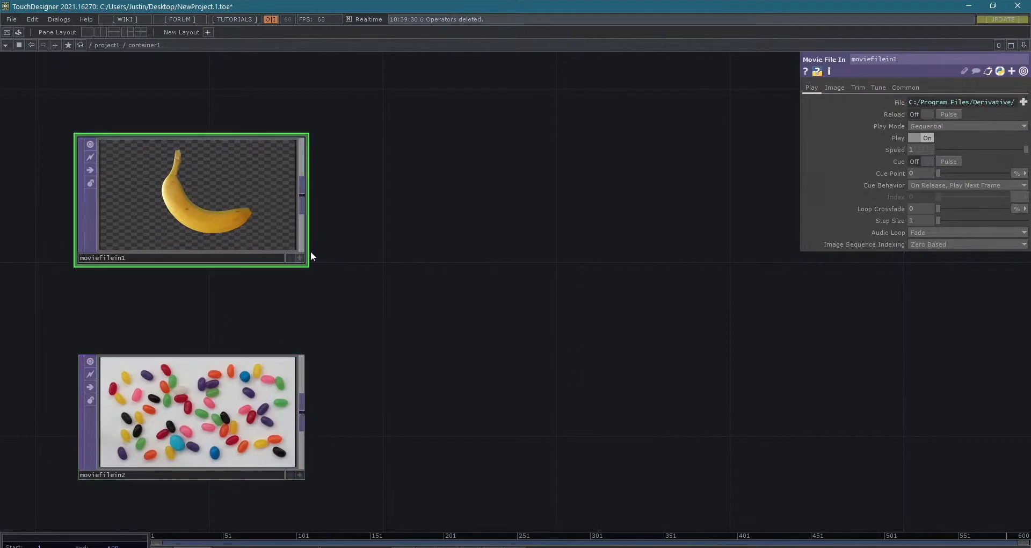
pyautogui.click(300, 195)
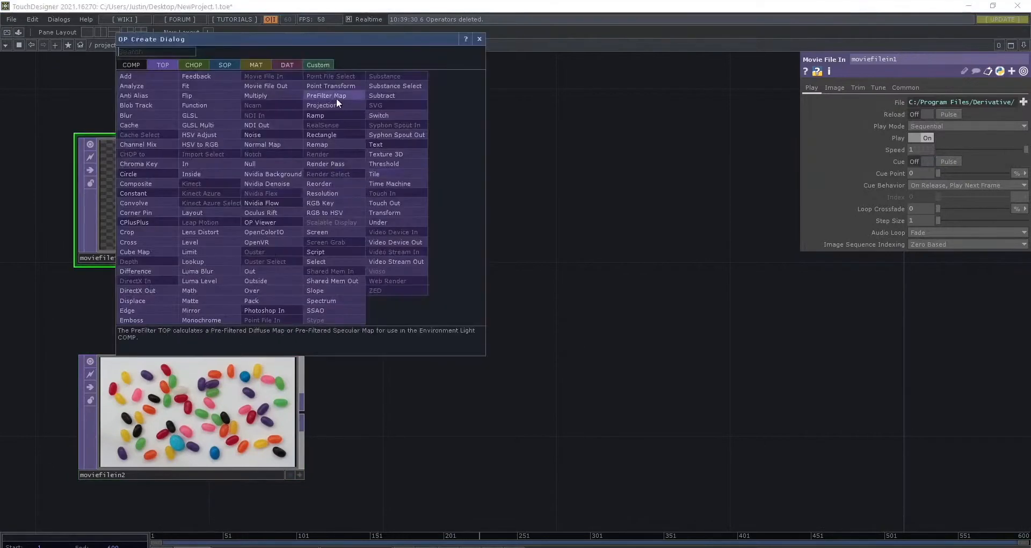
pyautogui.moveTo(346, 43); pyautogui.dragTo(665, 159)
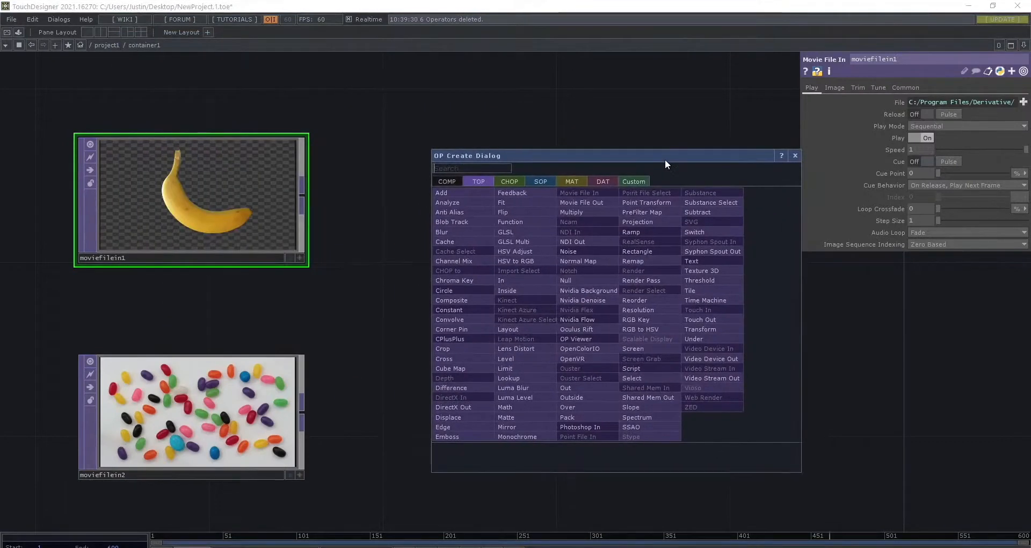
pyautogui.moveTo(664, 159); pyautogui.dragTo(637, 149)
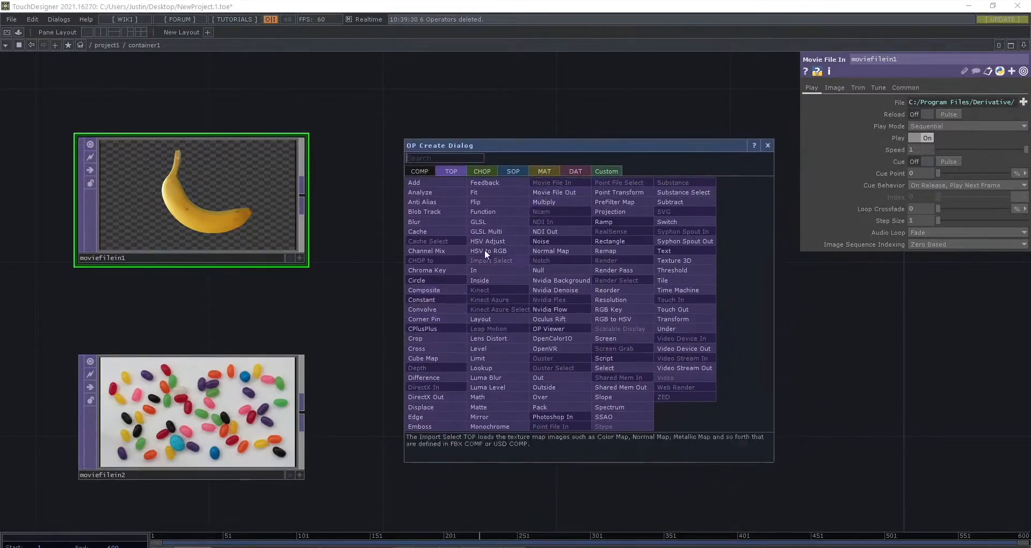
# - Filter the TOP operator list by "comp", "re" and "movie" in turn, then clear the search
pyautogui.write('comp')
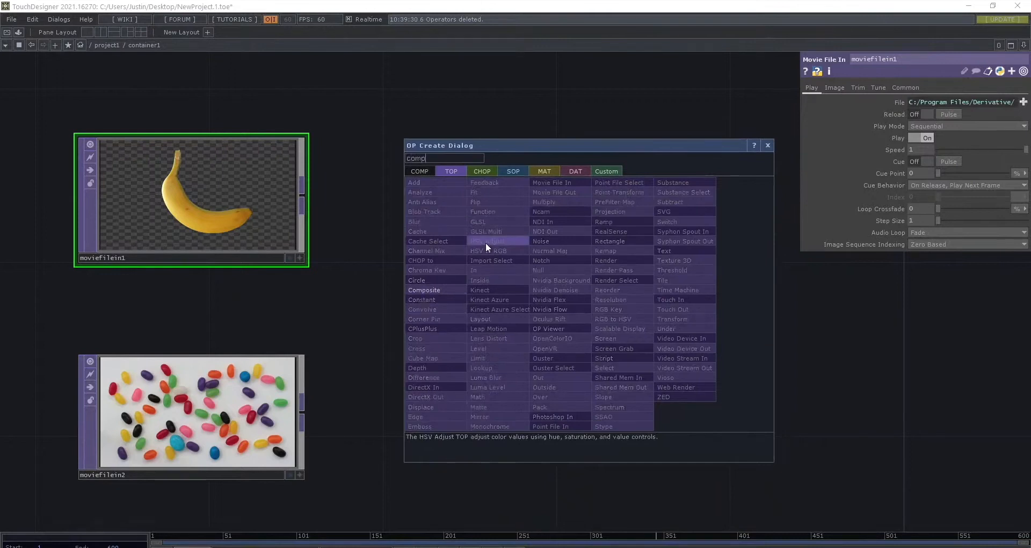
pyautogui.press('BackSpace')
pyautogui.press('BackSpace')
pyautogui.press('BackSpace')
pyautogui.press('BackSpace')
pyautogui.write('ren')
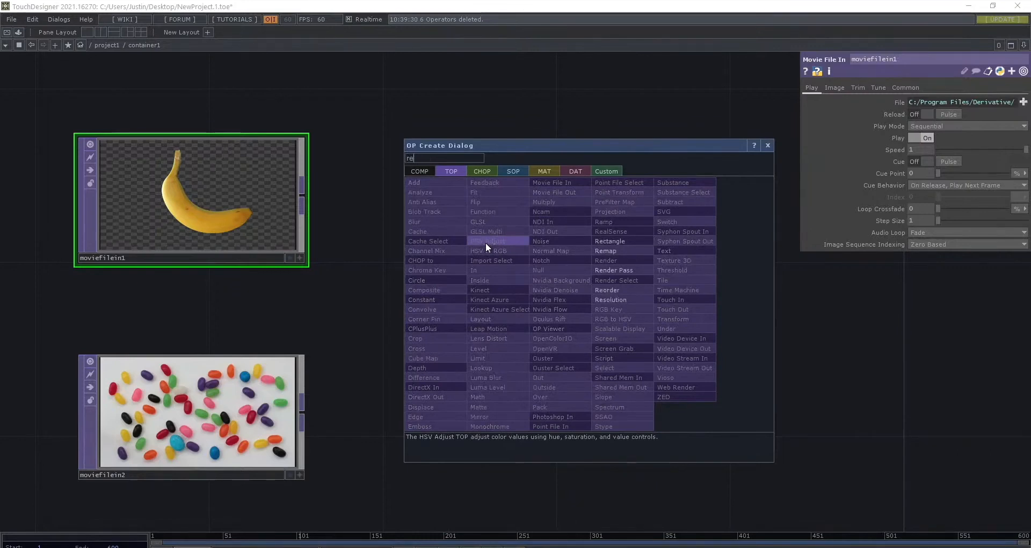
pyautogui.press('BackSpace')
pyautogui.press('BackSpace')
pyautogui.press('BackSpace')
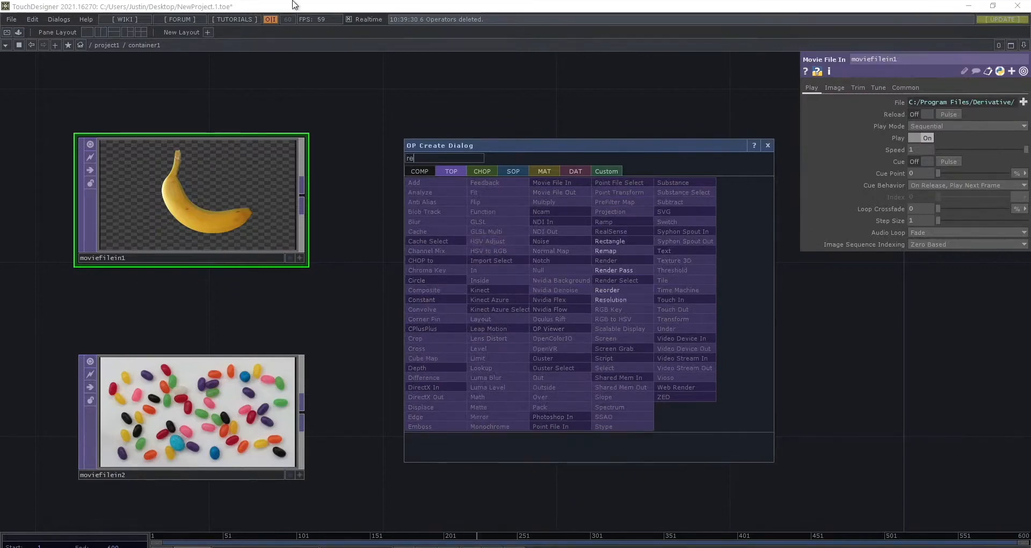
pyautogui.write('movie')
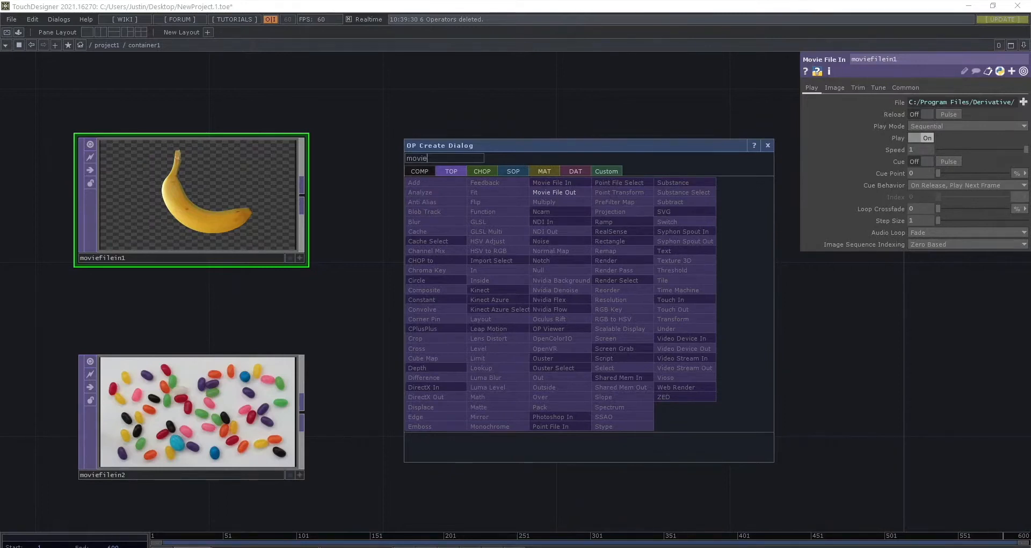
pyautogui.press('BackSpace')
pyautogui.press('BackSpace')
pyautogui.press('BackSpace')
pyautogui.press('BackSpace')
pyautogui.press('BackSpace')
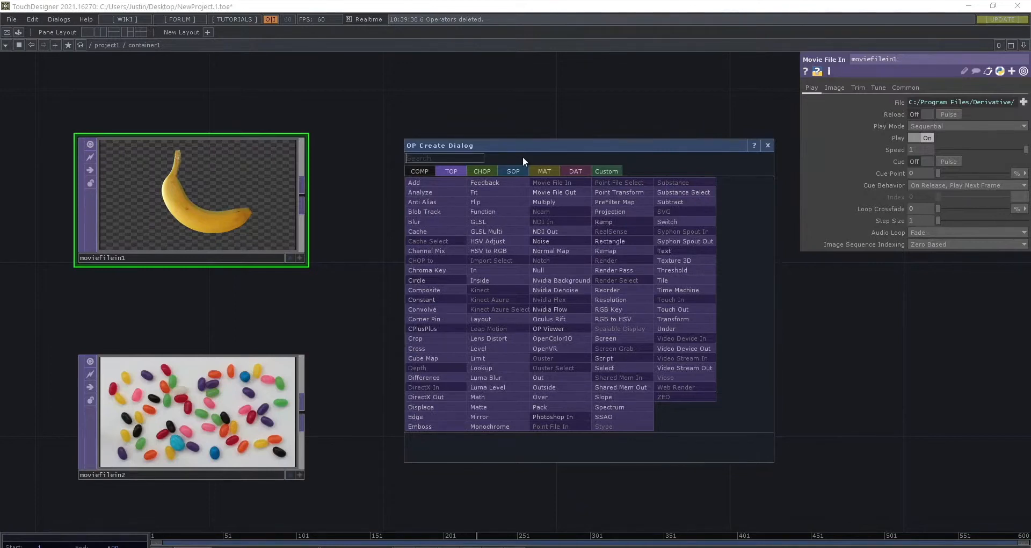
# - Add a Composite TOP fed by moviefilein1, place it midway between the two image nodes' heights, and check its error flag
pyautogui.write('comp')
pyautogui.press('Return')
pyautogui.press('Return')
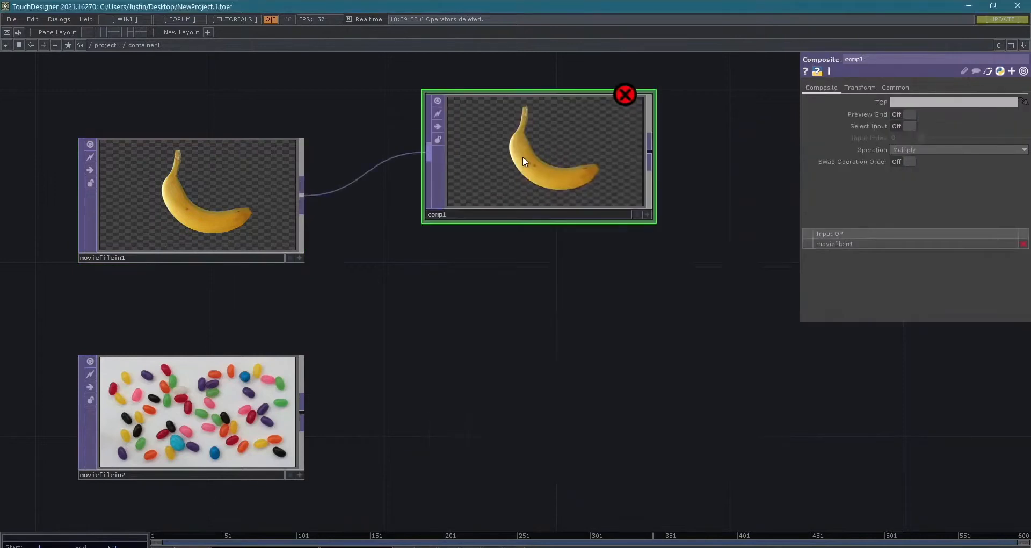
pyautogui.moveTo(524, 160); pyautogui.dragTo(549, 291)
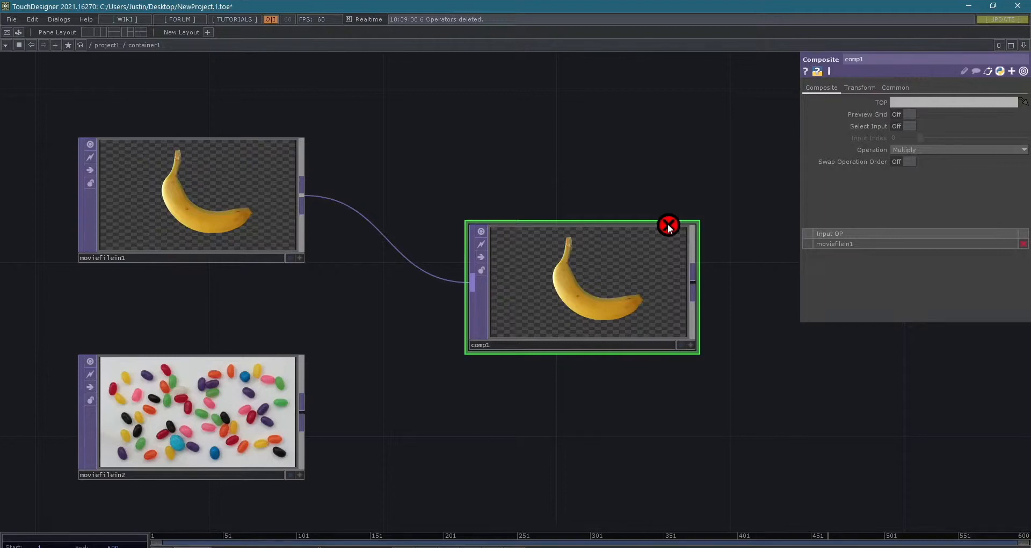
pyautogui.middleClick(668, 227)
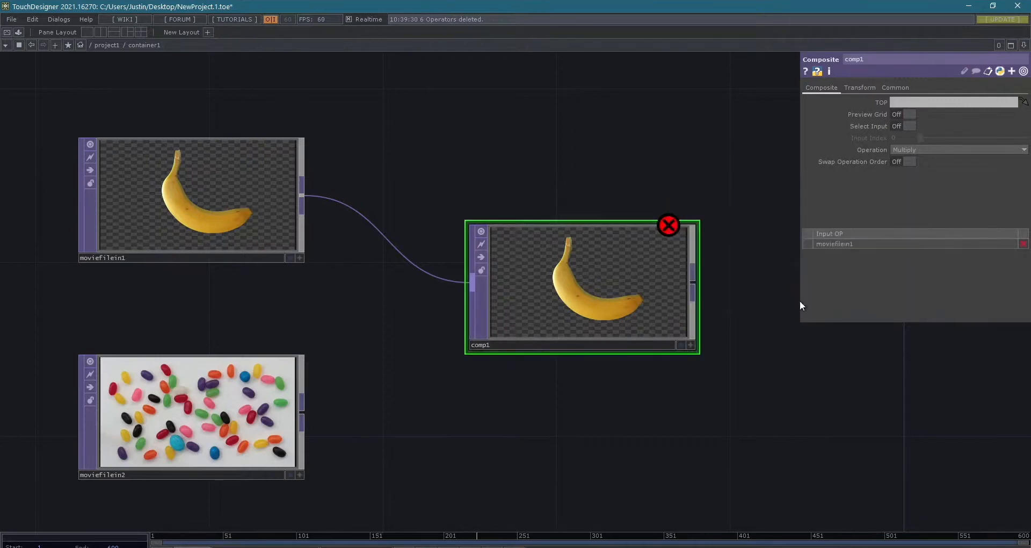
# - Add a Null TOP to comp1's output and place it beyond comp1, in line with it
pyautogui.scroll(2, 593, 371)
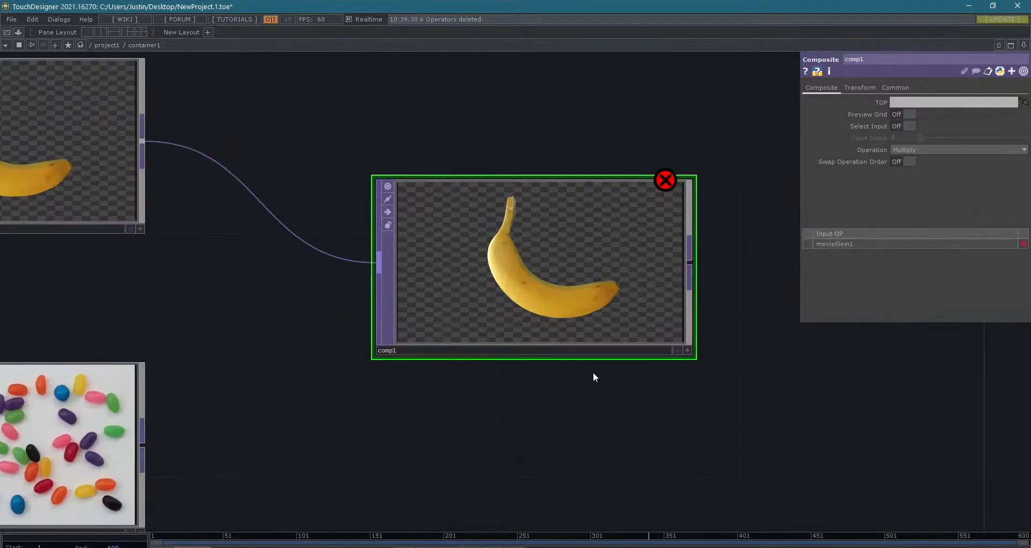
pyautogui.scroll(-2, 593, 372)
pyautogui.moveTo(667, 424); pyautogui.dragTo(534, 412)
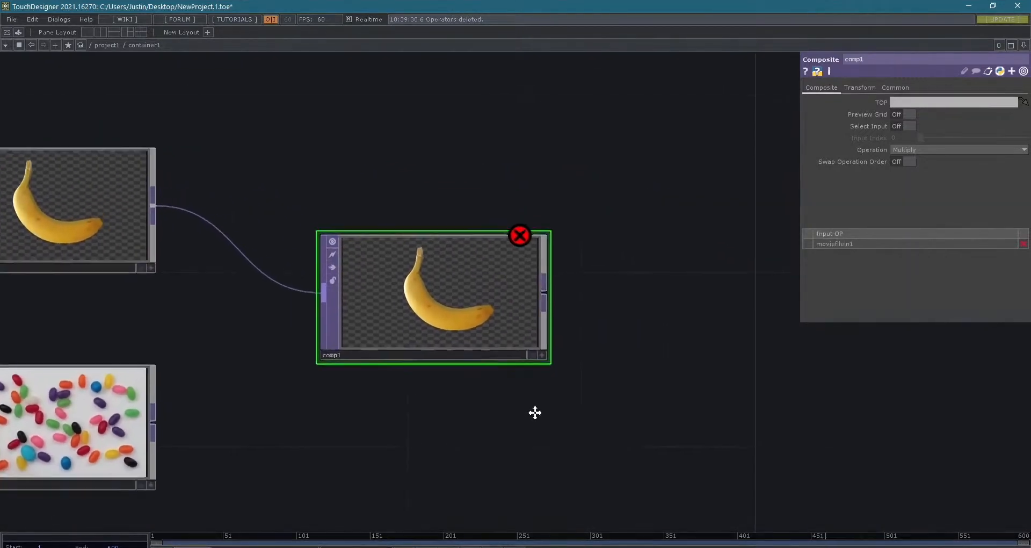
pyautogui.scroll(-3, 580, 403)
pyautogui.rightClick(551, 329)
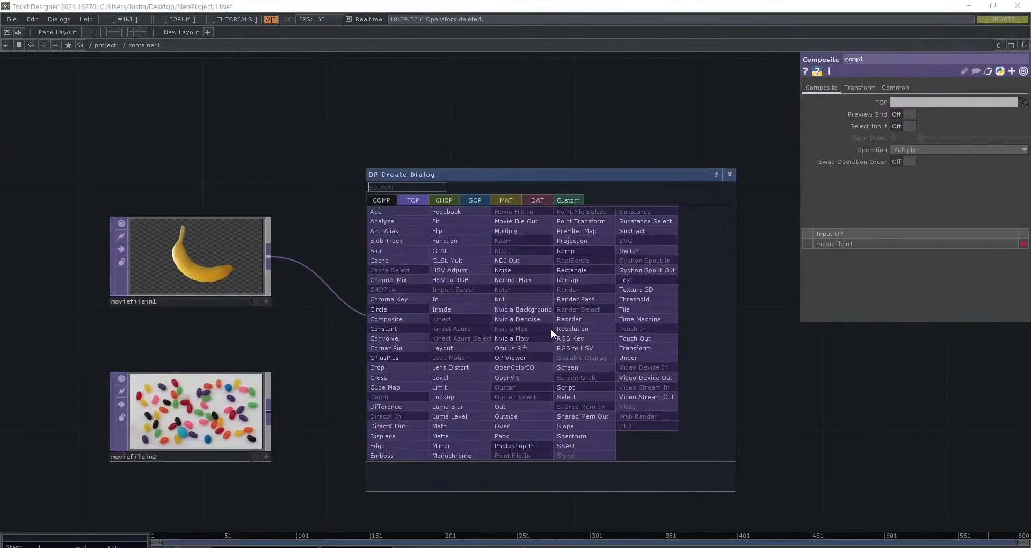
pyautogui.click(551, 329)
pyautogui.click(551, 329)
pyautogui.moveTo(555, 327); pyautogui.dragTo(780, 309)
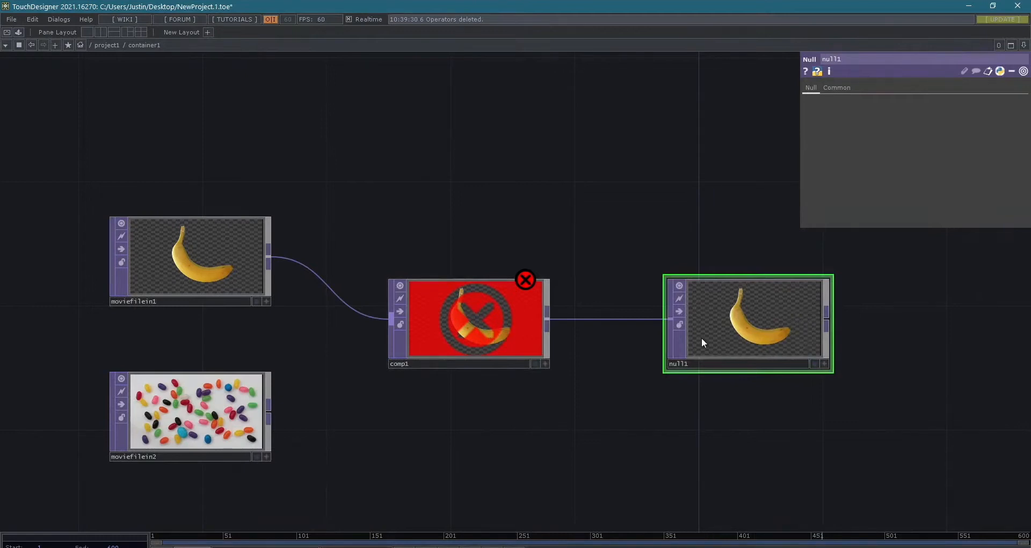
# - Wire moviefilein2 into comp1 as its second input, below the moviefilein1 connection
pyautogui.middleClick(527, 278)
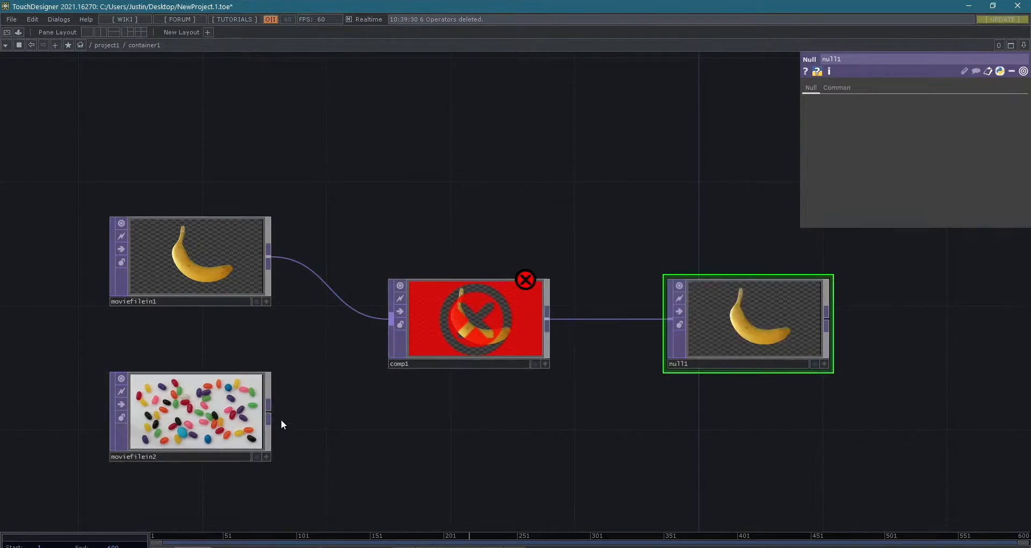
pyautogui.click(239, 411)
pyautogui.scroll(3, 273, 425)
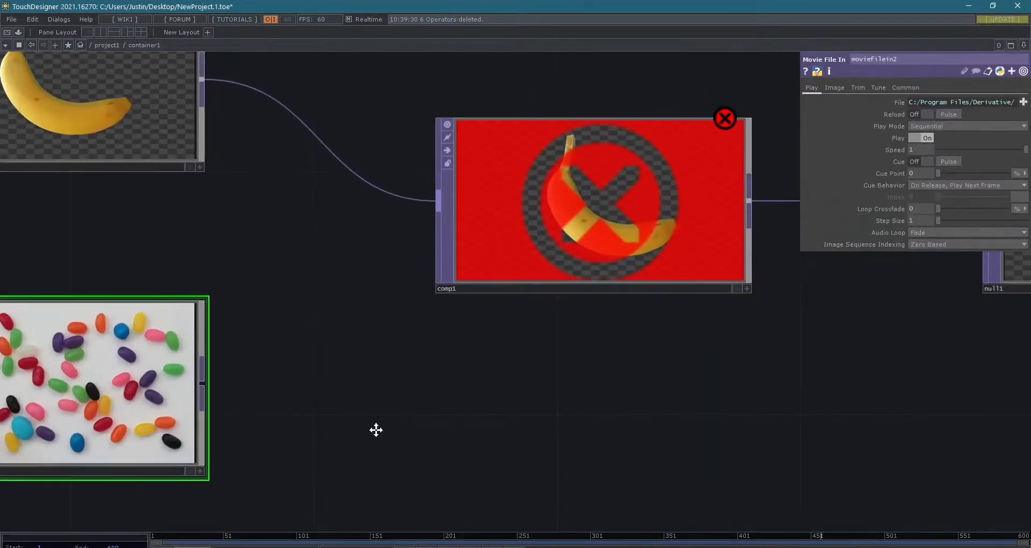
pyautogui.moveTo(376, 429); pyautogui.dragTo(494, 436)
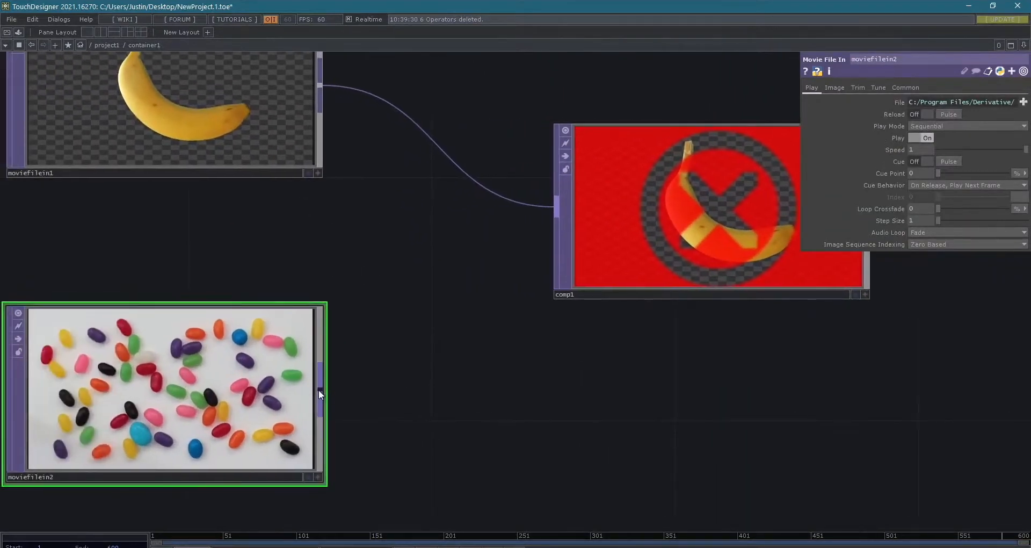
pyautogui.moveTo(319, 390); pyautogui.dragTo(558, 233)
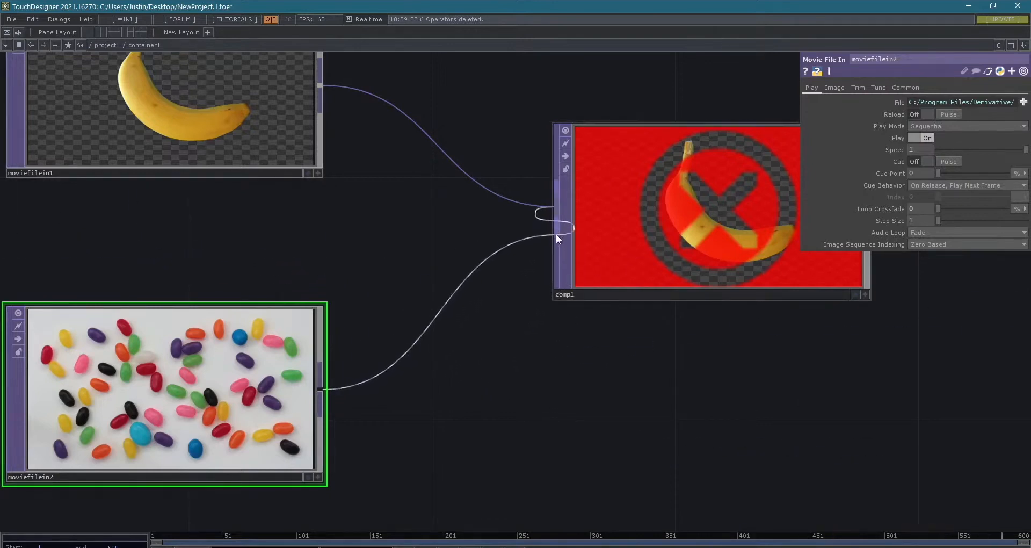
pyautogui.click(559, 234)
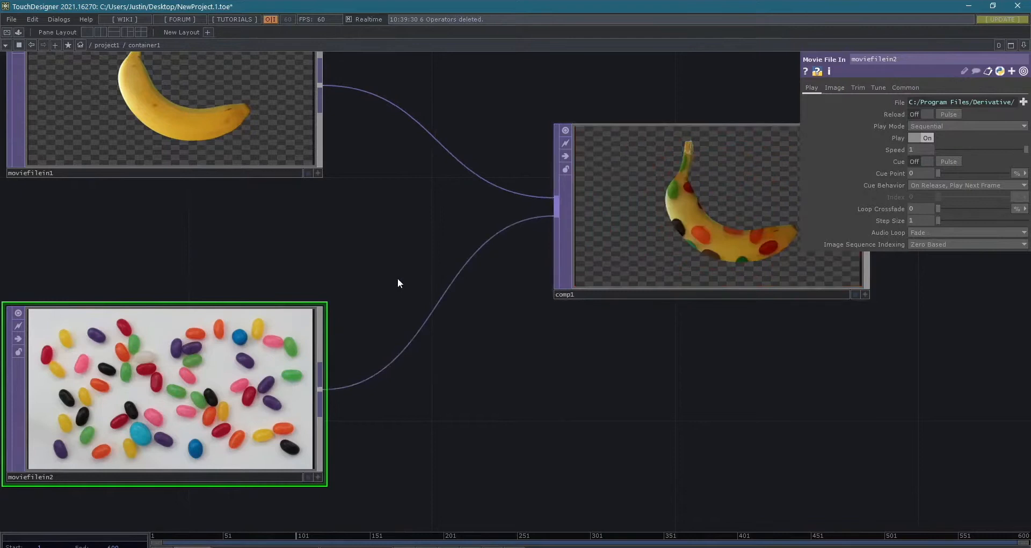
# - Paste a copy of moviefilein2 below it, try wiring it into comp1 as a third input, and delete the copy
pyautogui.hotkey('ctrl', 'v')
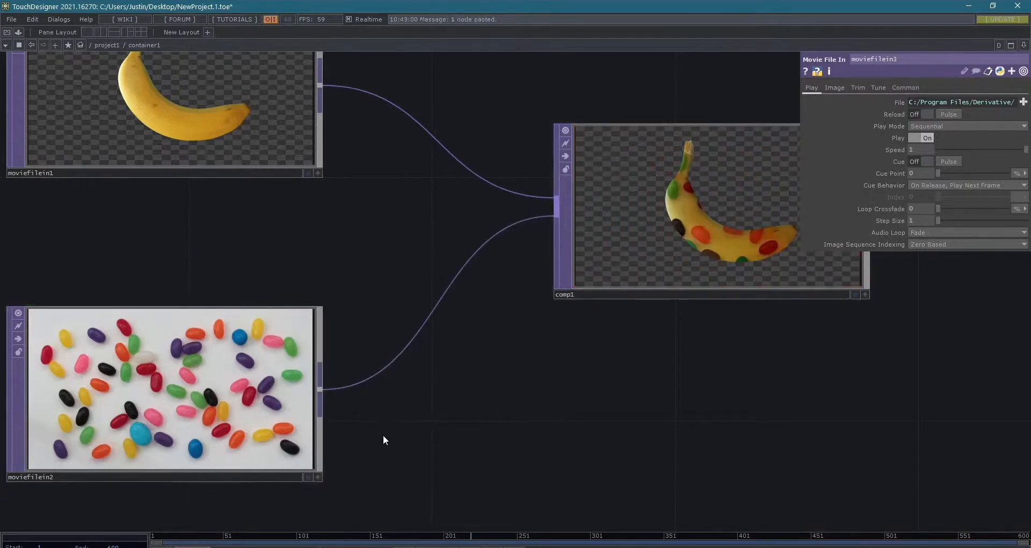
pyautogui.scroll(-4, 383, 434)
pyautogui.click(407, 446)
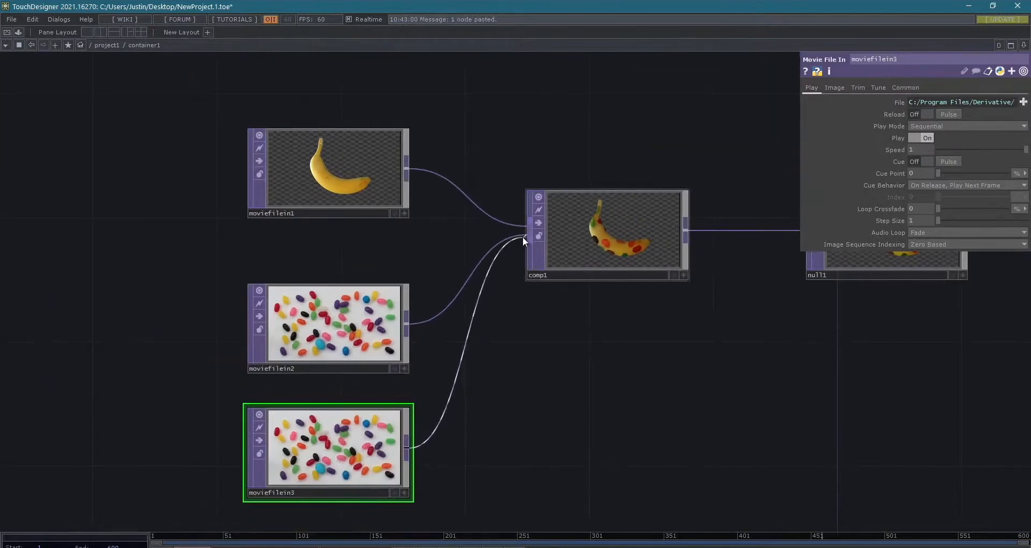
pyautogui.click(520, 264)
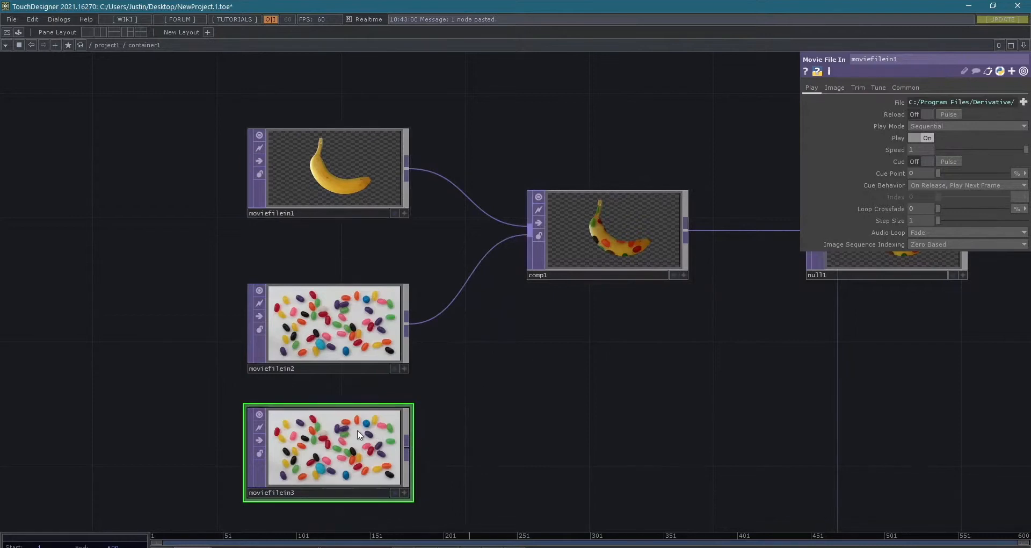
pyautogui.press('Delete')
# - Turn on null1's display flag so its composited image shows as the network background
pyautogui.moveTo(528, 381); pyautogui.dragTo(398, 438)
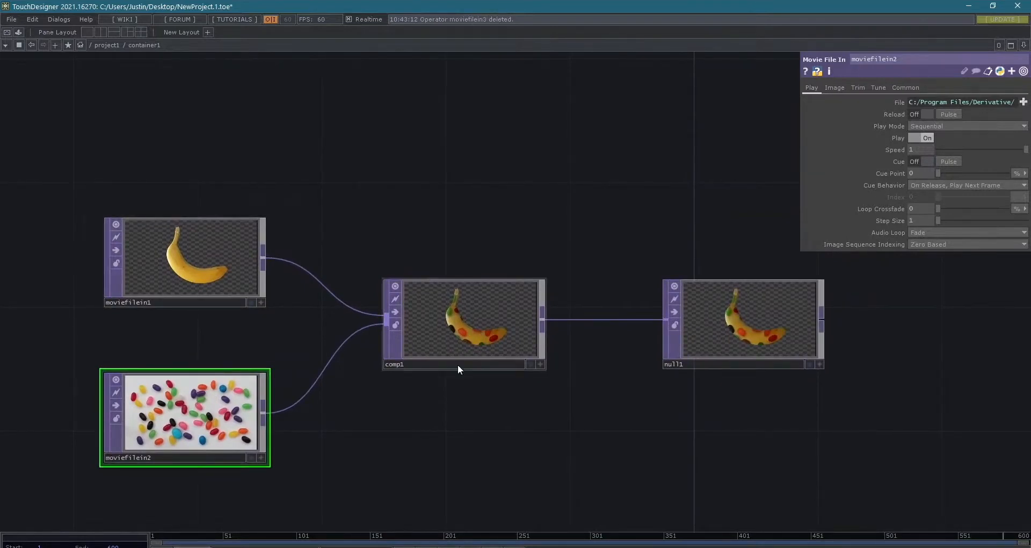
pyautogui.scroll(5, 498, 375)
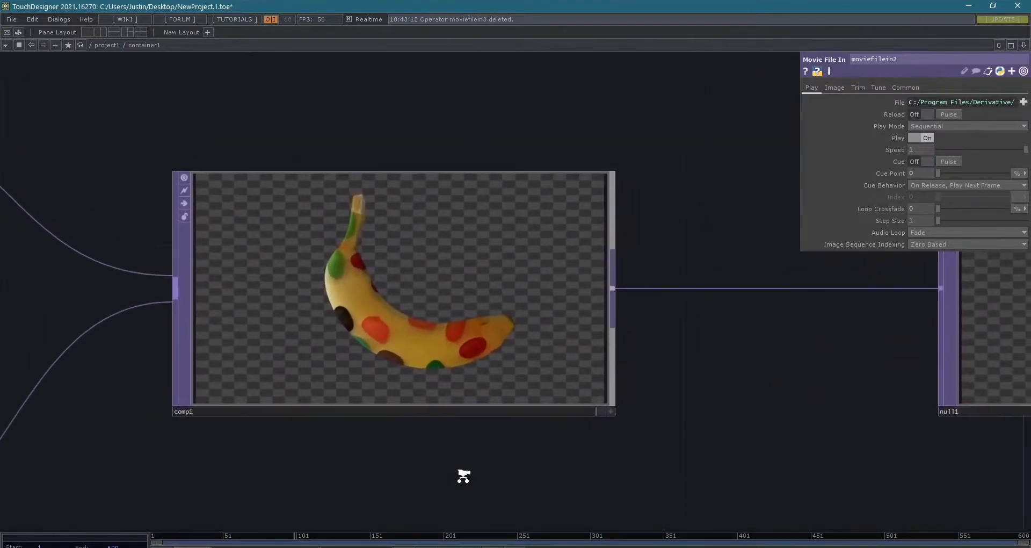
pyautogui.scroll(-5, 460, 476)
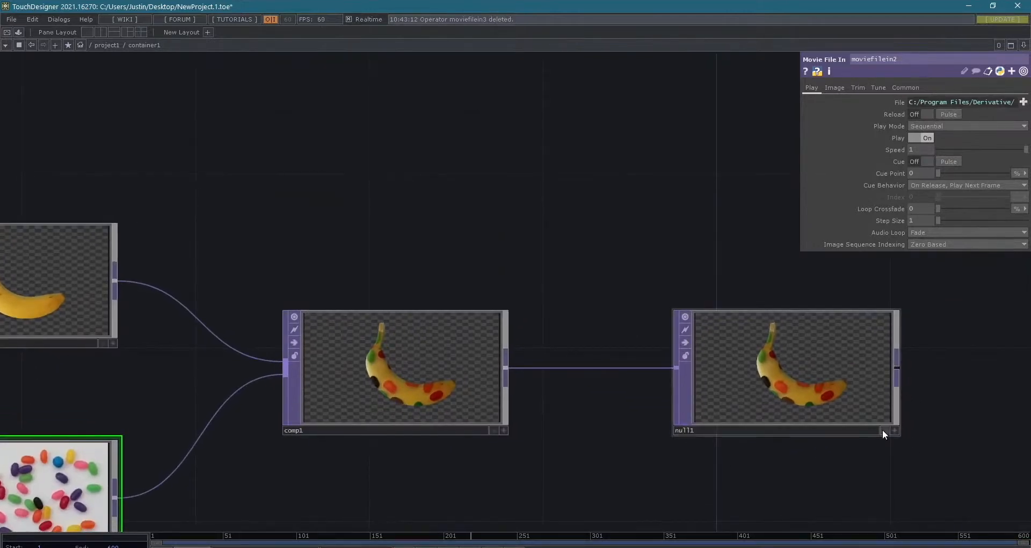
pyautogui.click(882, 429)
pyautogui.moveTo(414, 297); pyautogui.dragTo(596, 180)
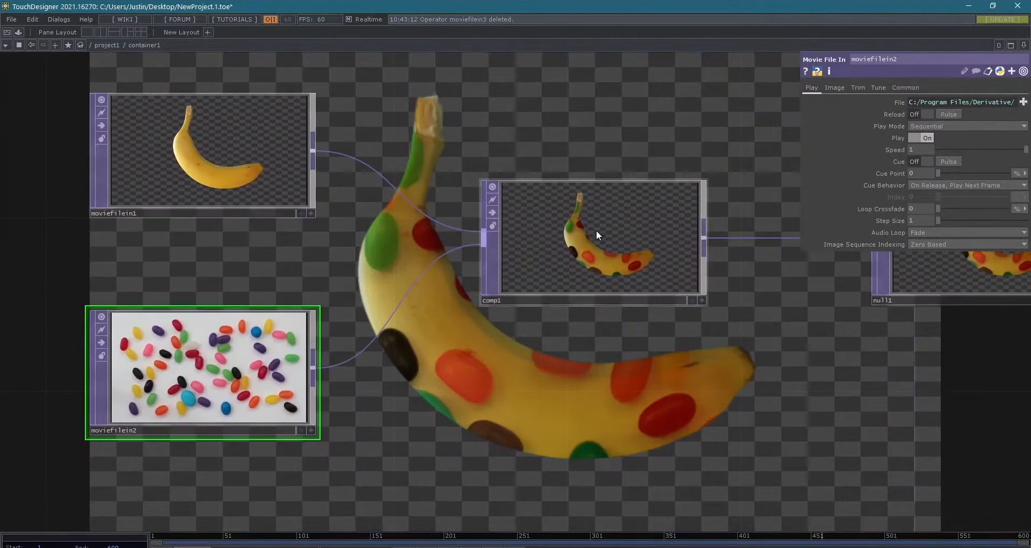
# - Try the Minimum operation on comp1, then return its compositing operation to Multiply
pyautogui.click(596, 230)
pyautogui.moveTo(697, 140); pyautogui.dragTo(415, 133)
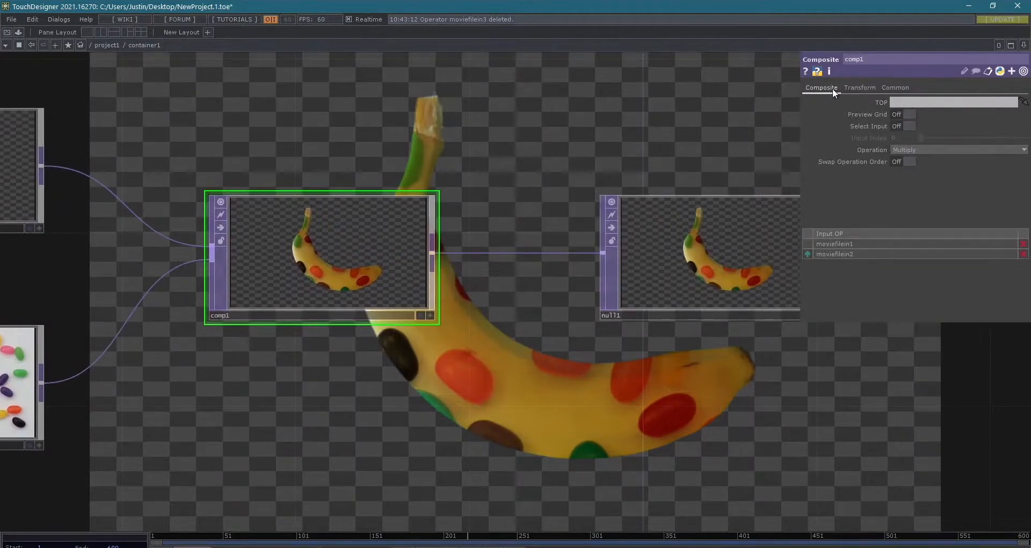
pyautogui.click(926, 150)
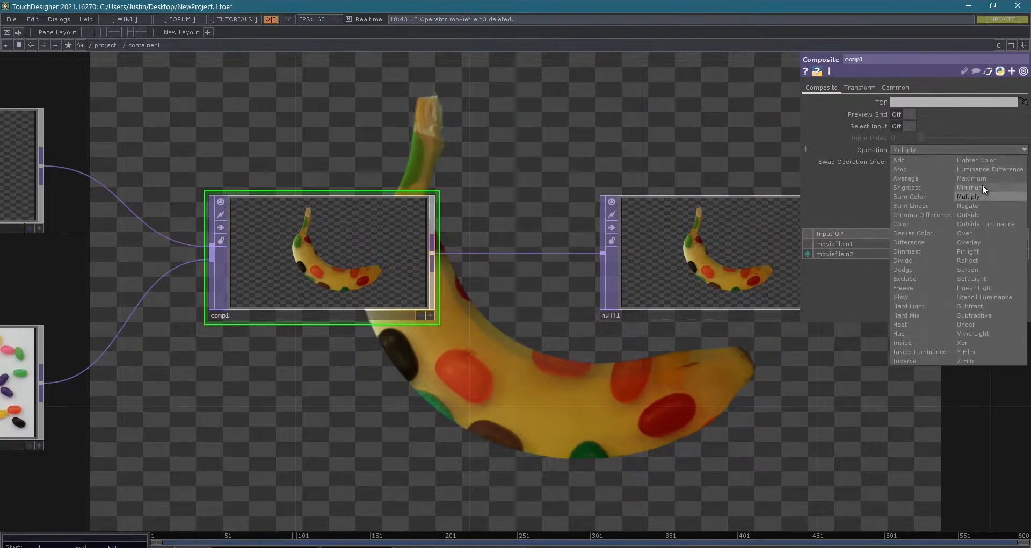
pyautogui.click(981, 187)
pyautogui.click(938, 149)
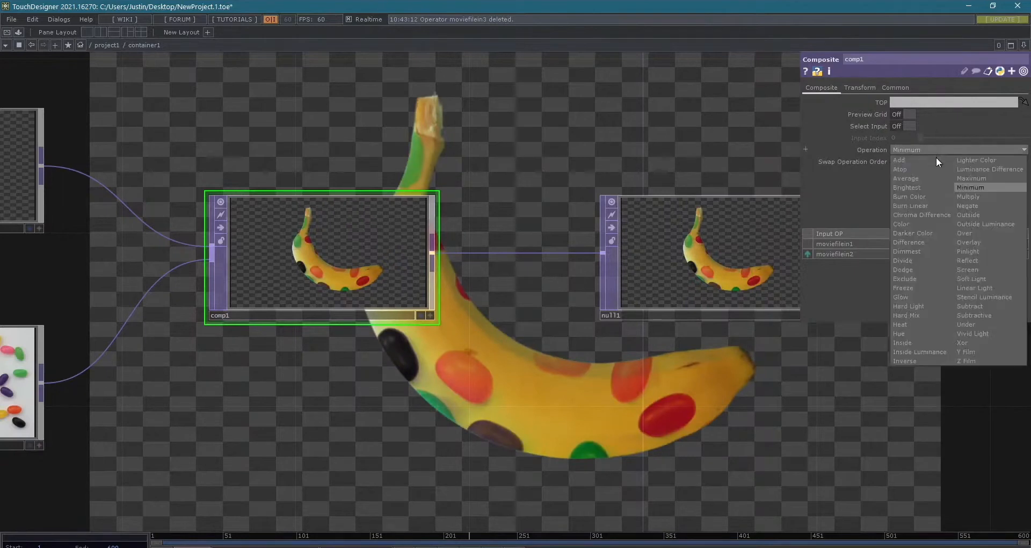
pyautogui.click(990, 194)
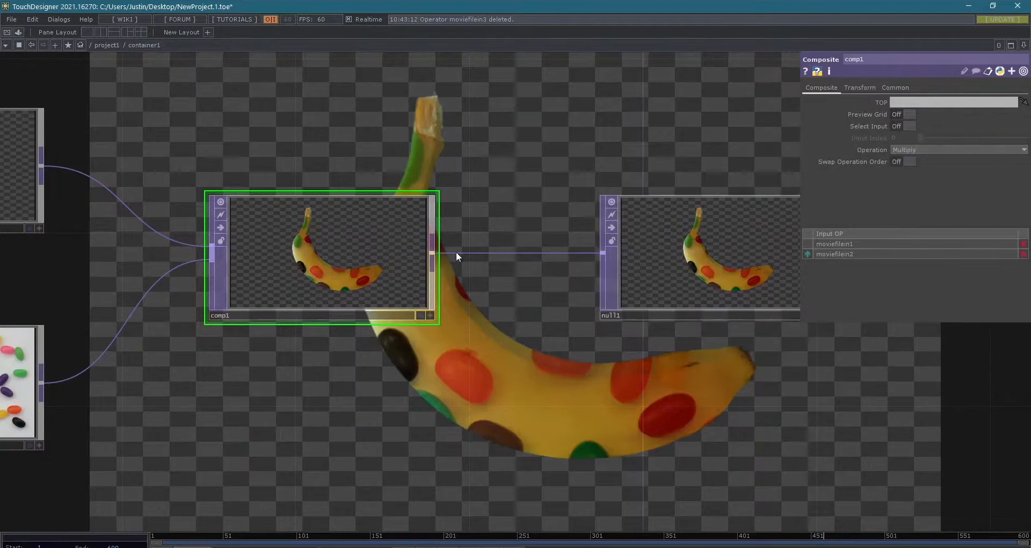
# - Try the Add operation on comp1 to combine the banana and jelly bean images
pyautogui.moveTo(383, 349); pyautogui.dragTo(652, 321)
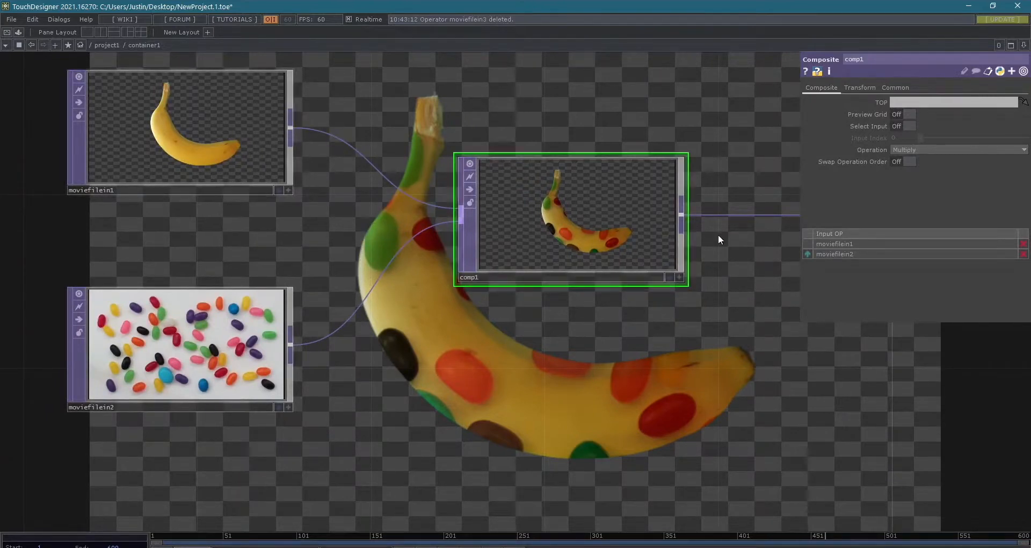
pyautogui.moveTo(686, 371); pyautogui.dragTo(633, 360)
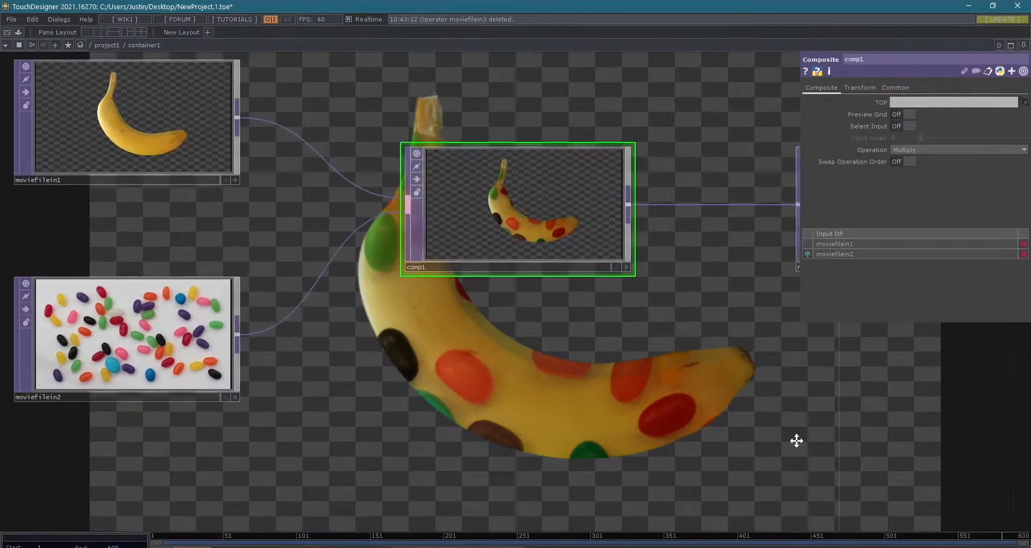
pyautogui.moveTo(796, 440); pyautogui.dragTo(767, 447)
pyautogui.click(959, 151)
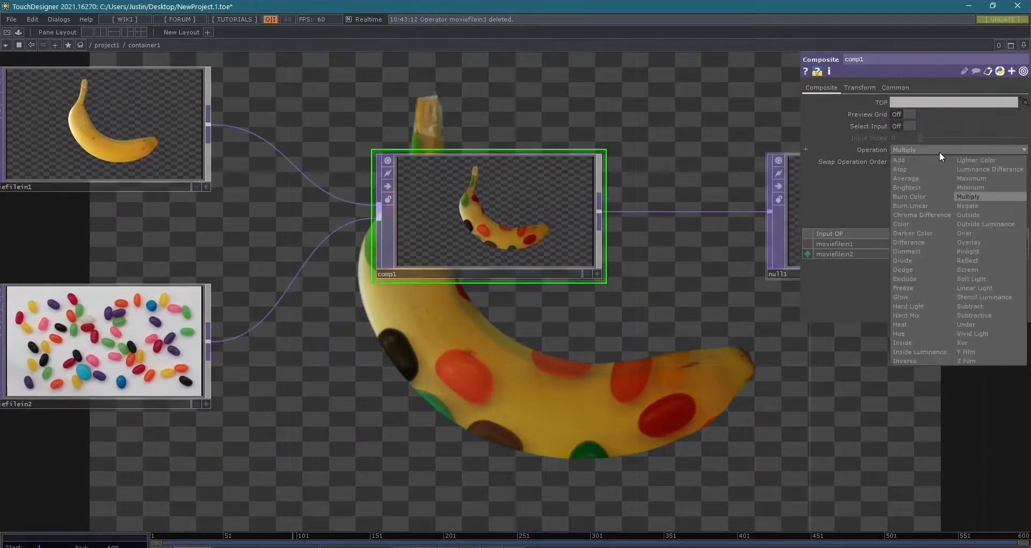
pyautogui.click(911, 160)
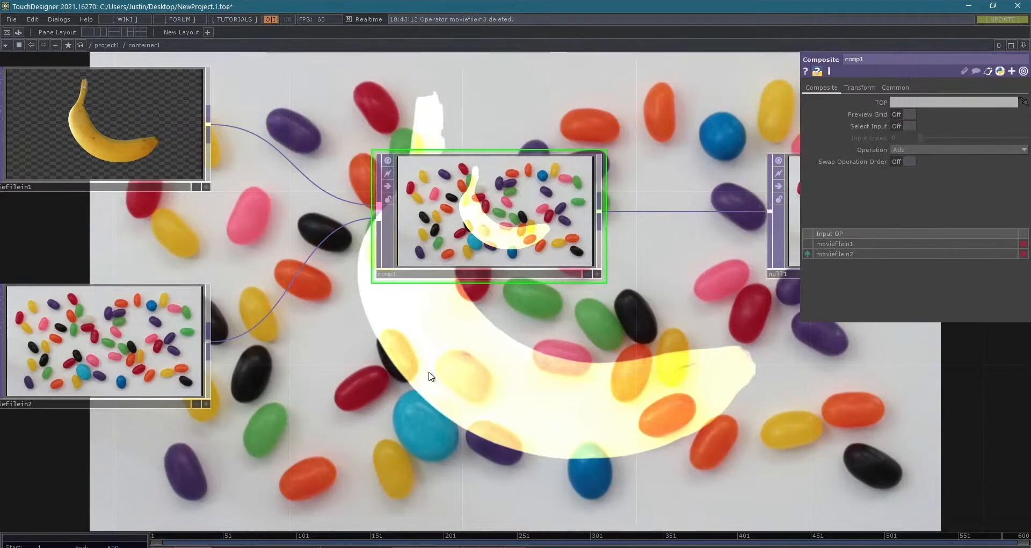
# - Set comp1's compositing operation to Over so the banana is layered on the jelly beans
pyautogui.moveTo(484, 312); pyautogui.dragTo(495, 233)
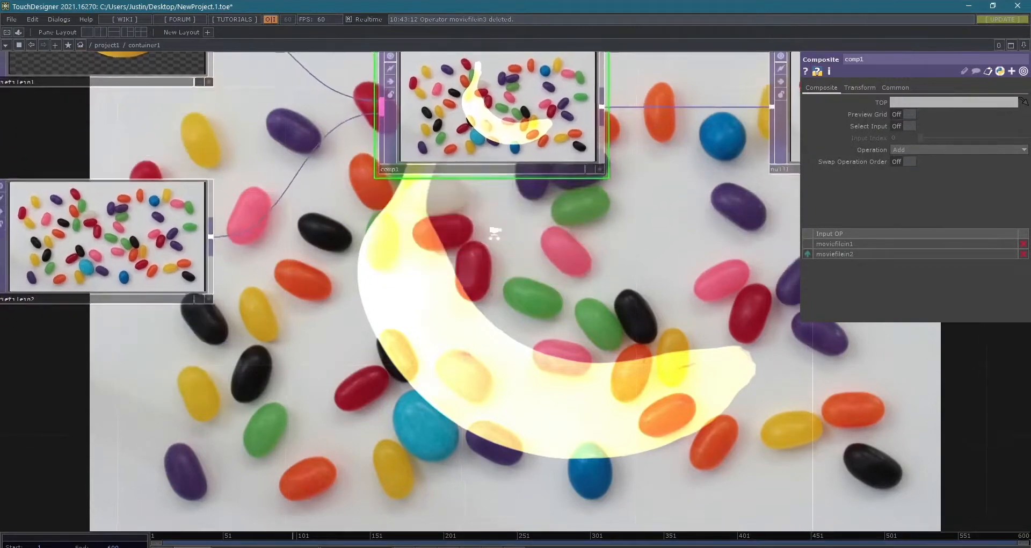
pyautogui.scroll(-3, 494, 232)
pyautogui.moveTo(555, 277); pyautogui.dragTo(558, 268)
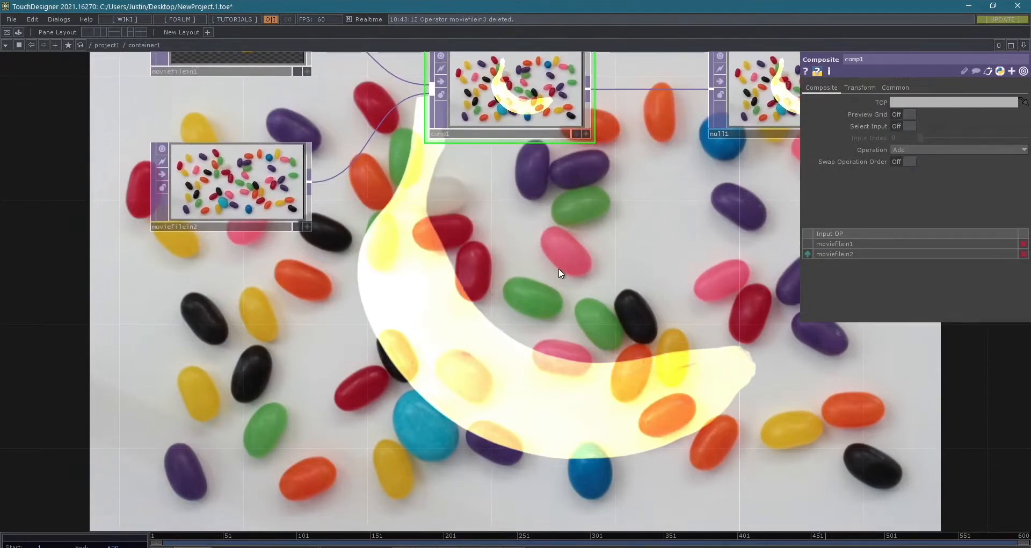
pyautogui.moveTo(558, 269); pyautogui.dragTo(558, 282)
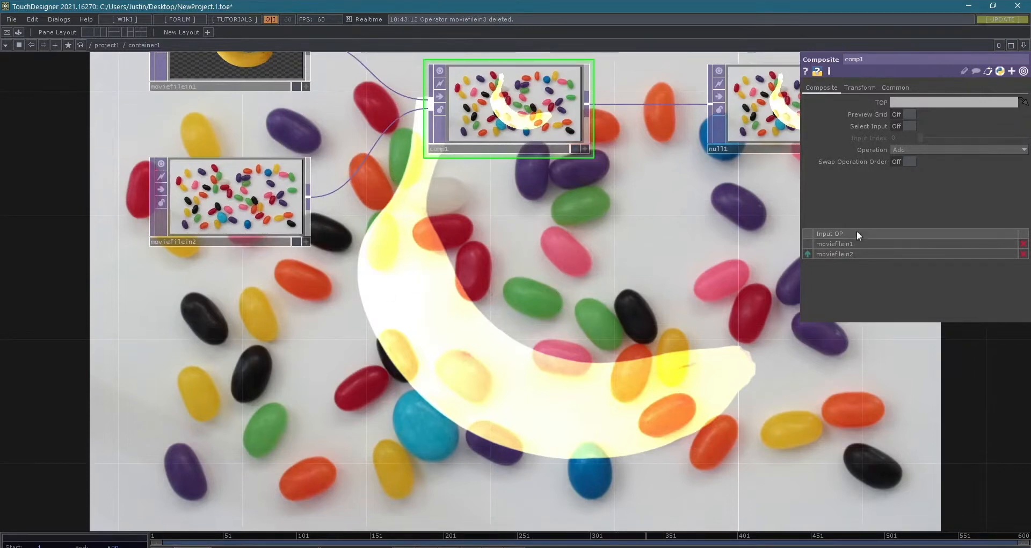
pyautogui.click(919, 151)
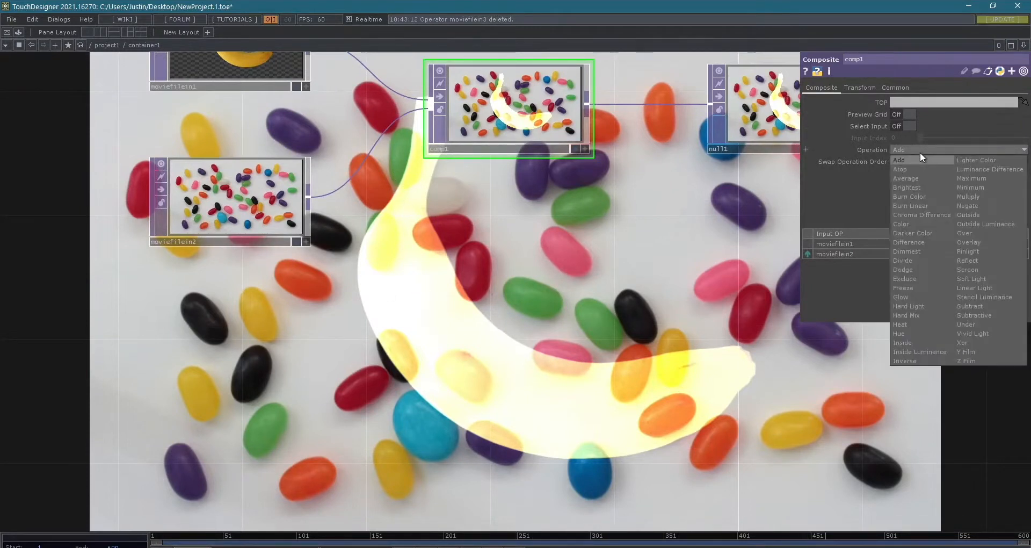
pyautogui.click(976, 232)
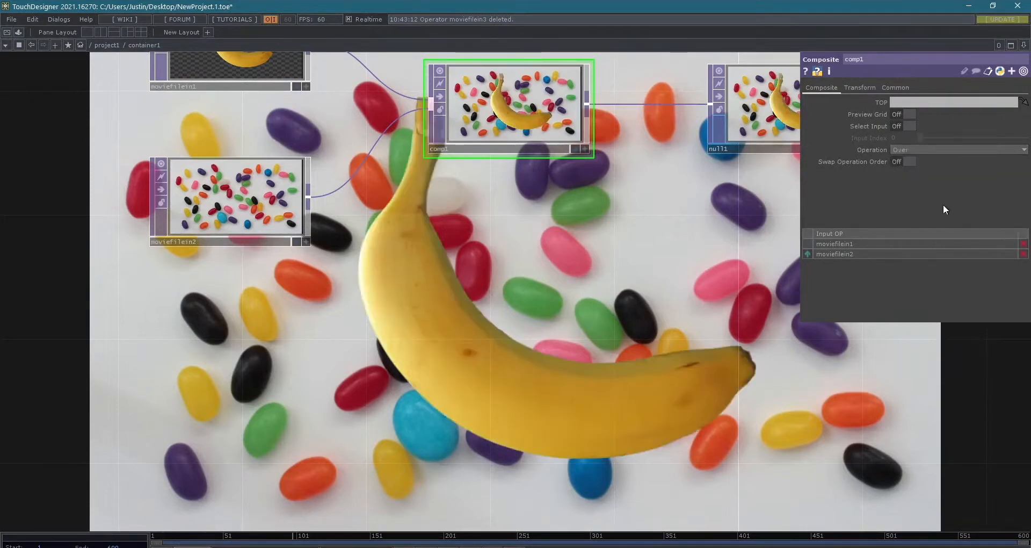
# - Inspect the operator information of comp1 and its Movie File In sources, checking size, aspect and pixel format
pyautogui.moveTo(769, 325); pyautogui.dragTo(564, 414)
pyautogui.scroll(-3, 739, 395)
pyautogui.scroll(-2, 602, 388)
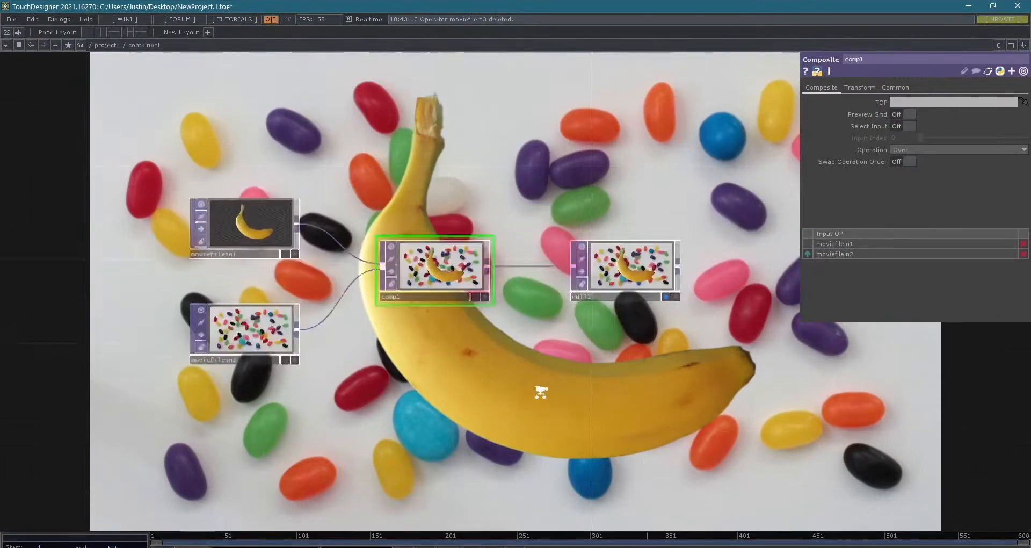
pyautogui.scroll(3, 538, 372)
pyautogui.moveTo(539, 372); pyautogui.dragTo(627, 425)
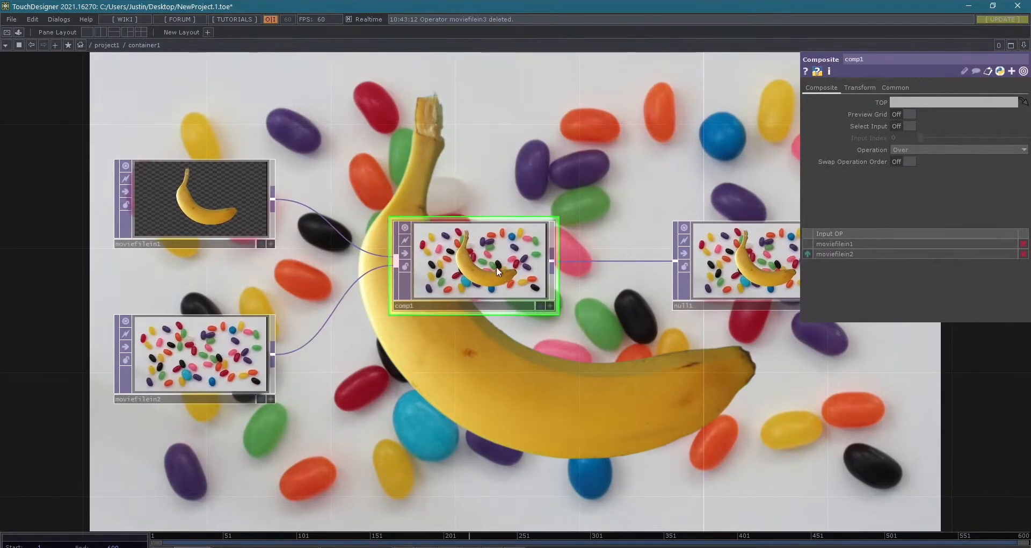
pyautogui.moveTo(345, 177); pyautogui.dragTo(412, 196)
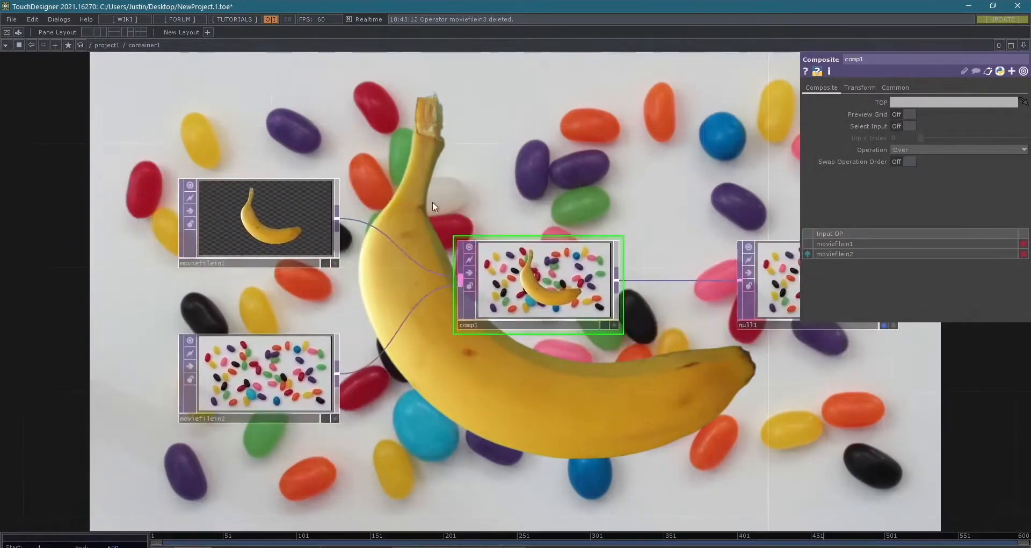
pyautogui.middleClick(547, 274)
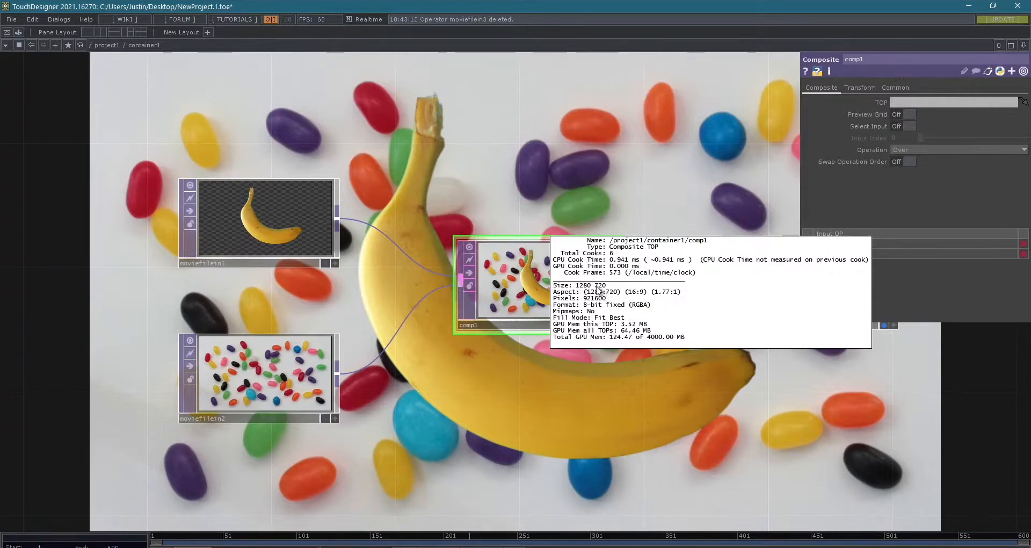
pyautogui.click(304, 189)
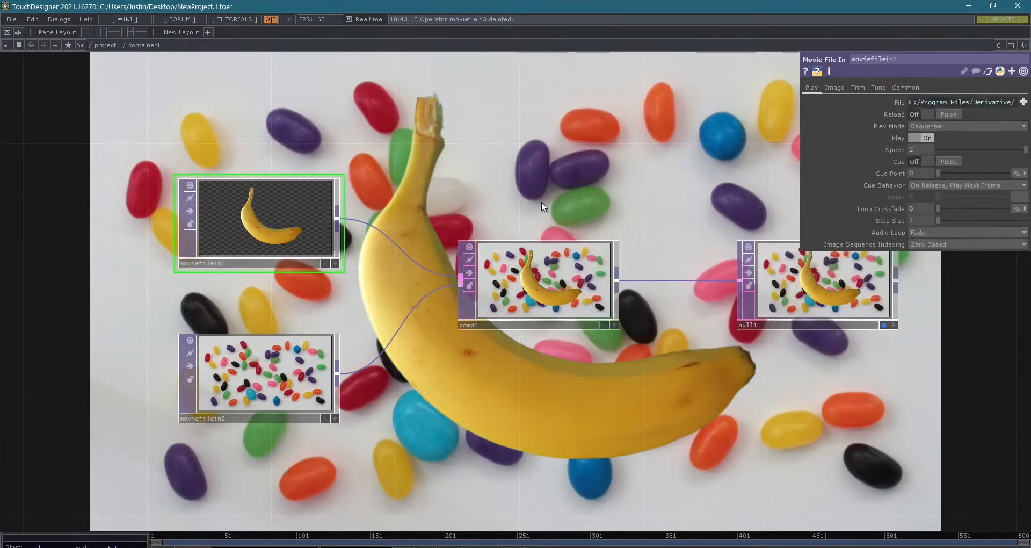
pyautogui.middleClick(292, 358)
# - Delete the null1 operator from the end of the network, leaving comp1 as the last node
pyautogui.moveTo(256, 217); pyautogui.dragTo(266, 146, button='middle')
pyautogui.moveTo(533, 263); pyautogui.dragTo(596, 198, button='middle')
pyautogui.moveTo(689, 174); pyautogui.dragTo(514, 187)
pyautogui.scroll(-3, 513, 188)
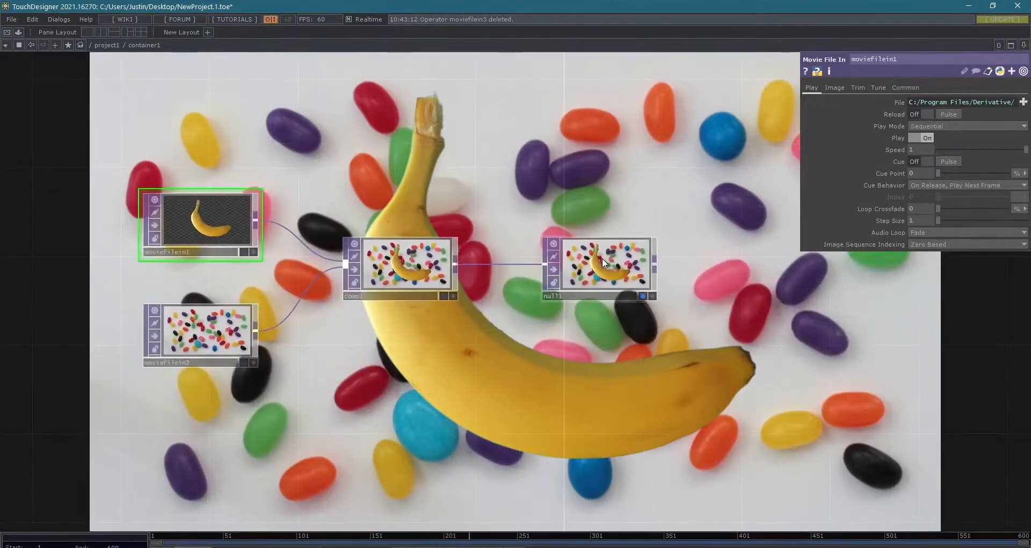
pyautogui.scroll(1, 620, 277)
pyautogui.scroll(-1, 620, 276)
pyautogui.click(604, 291)
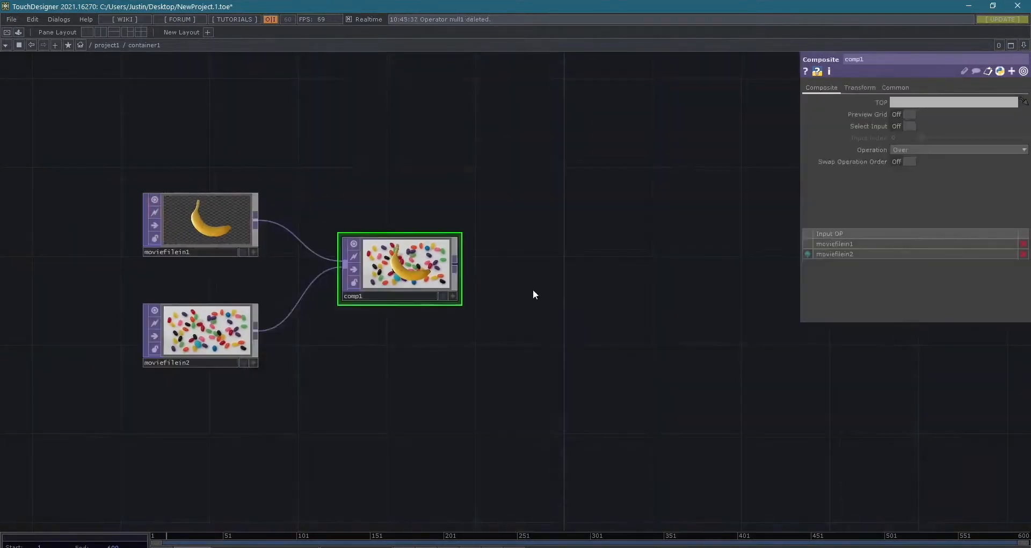
pyautogui.moveTo(649, 326); pyautogui.dragTo(657, 368)
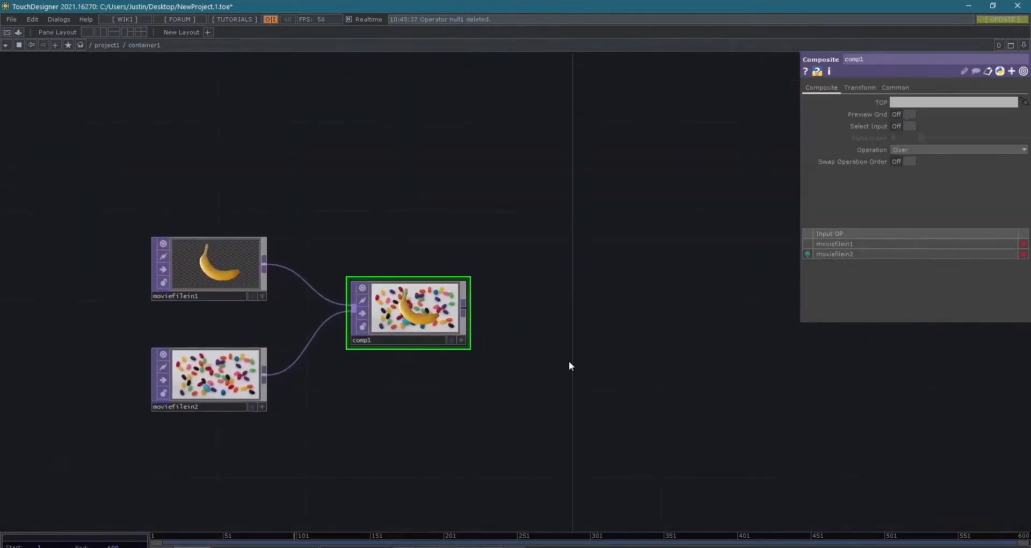
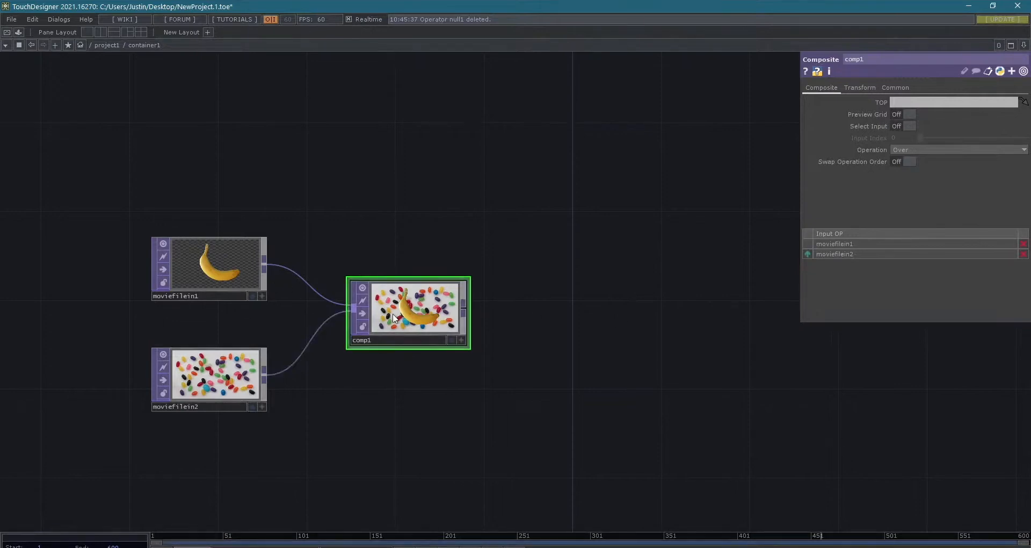
# - Add an Over operator to the network and place it above comp1
pyautogui.rightClick(412, 312)
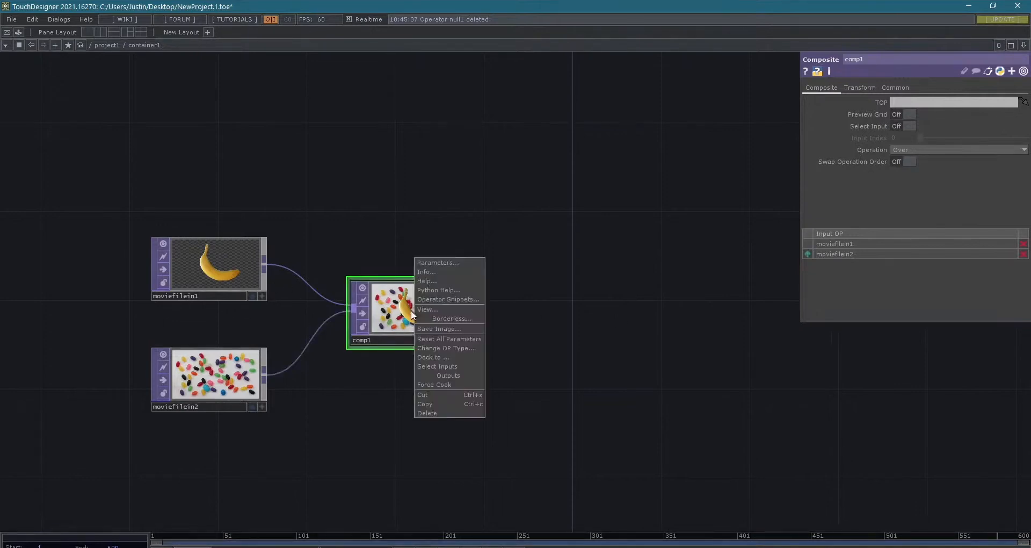
pyautogui.click(396, 244)
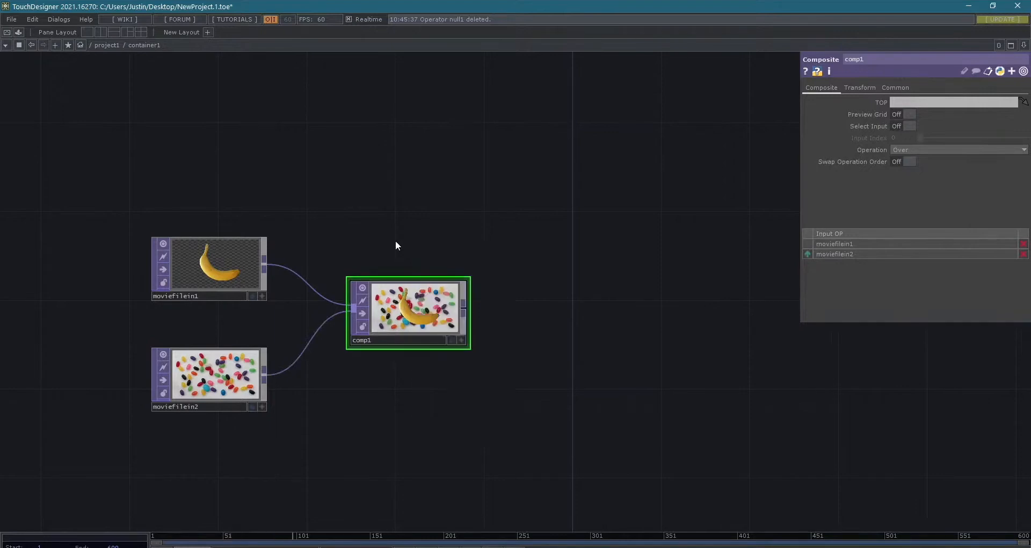
pyautogui.doubleClick(396, 245)
pyautogui.write('over')
pyautogui.press('Return')
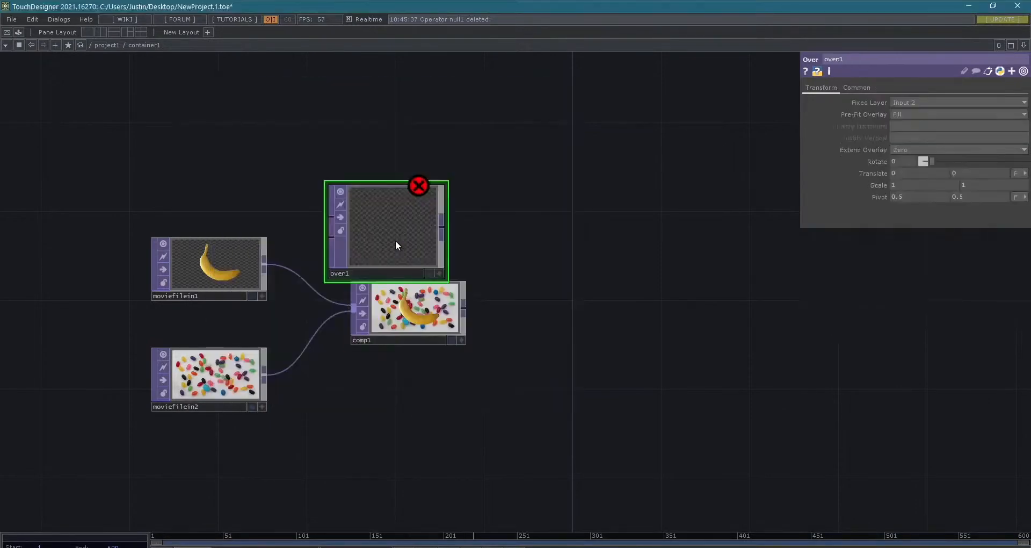
pyautogui.click(415, 227)
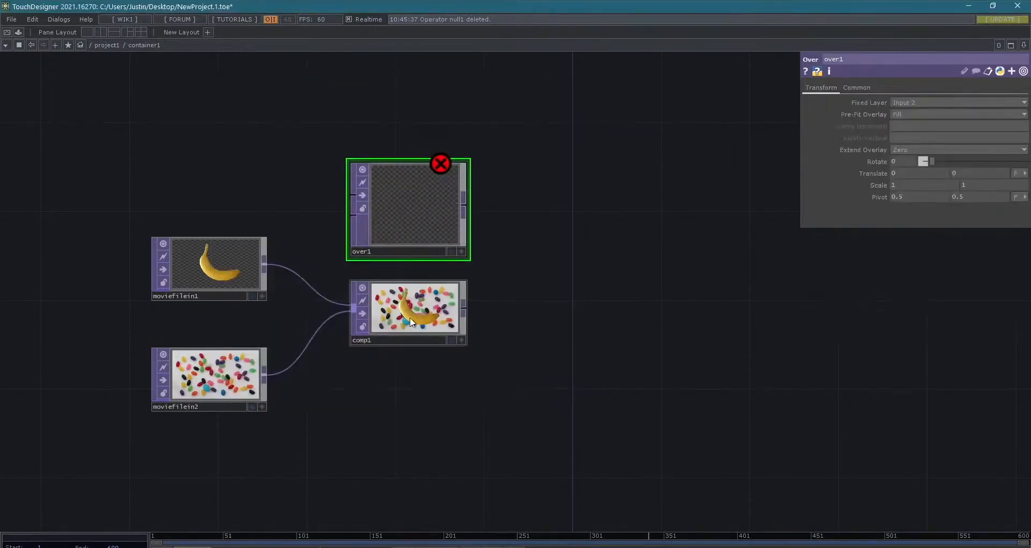
# - Examine comp1's layered image and its list of available compositing operations, keeping Over selected
pyautogui.scroll(5, 414, 314)
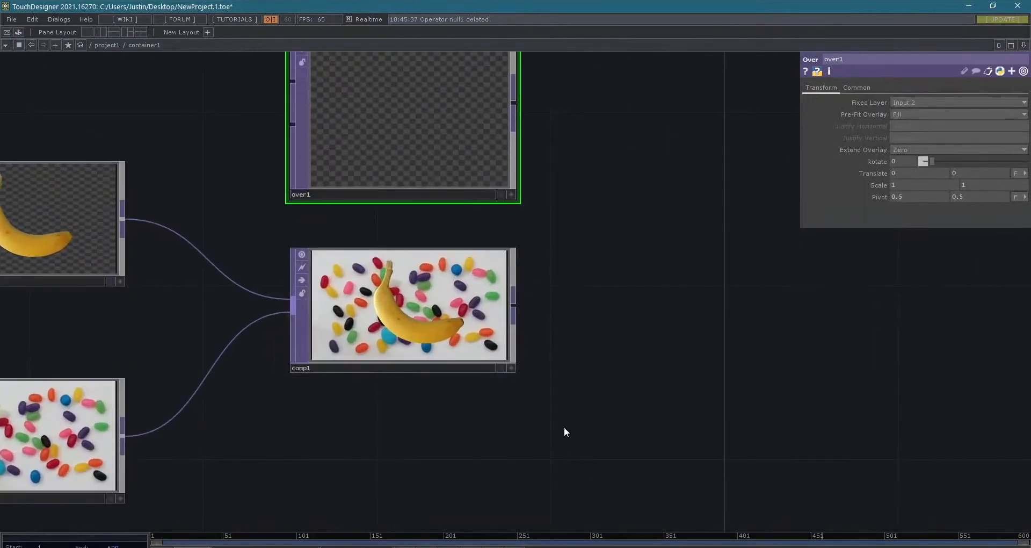
pyautogui.scroll(-2, 579, 455)
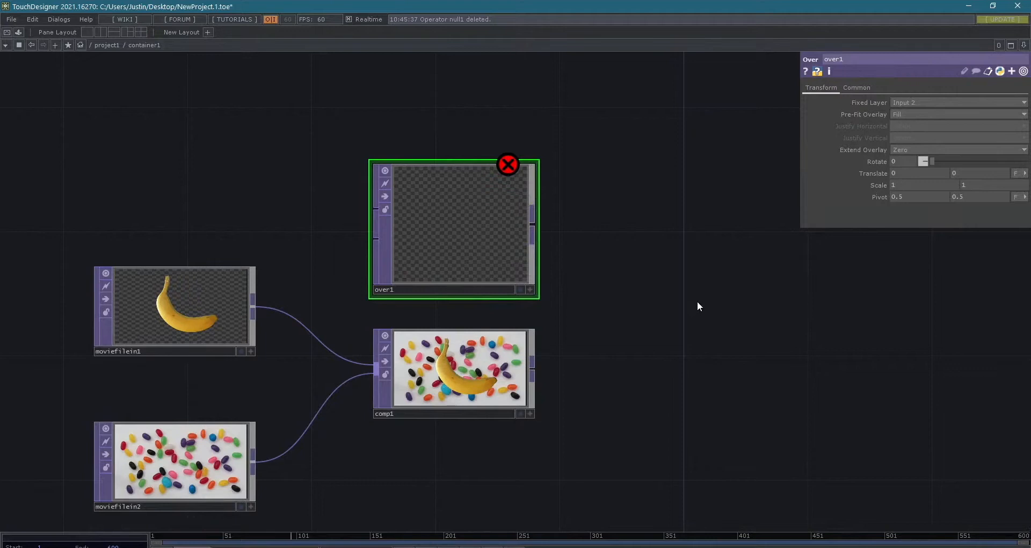
pyautogui.scroll(5, 632, 345)
pyautogui.moveTo(645, 347); pyautogui.dragTo(875, 223)
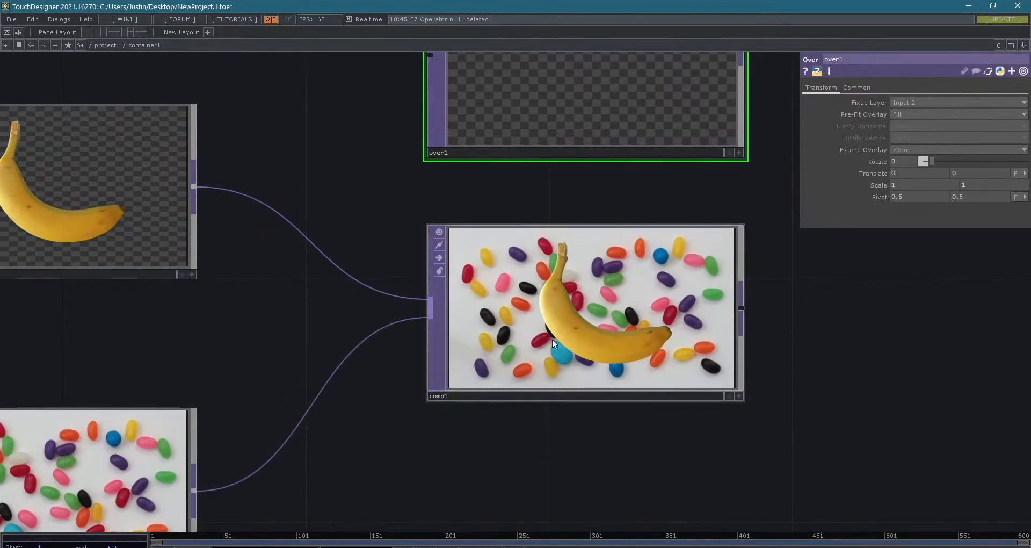
pyautogui.click(574, 330)
pyautogui.scroll(-3, 781, 393)
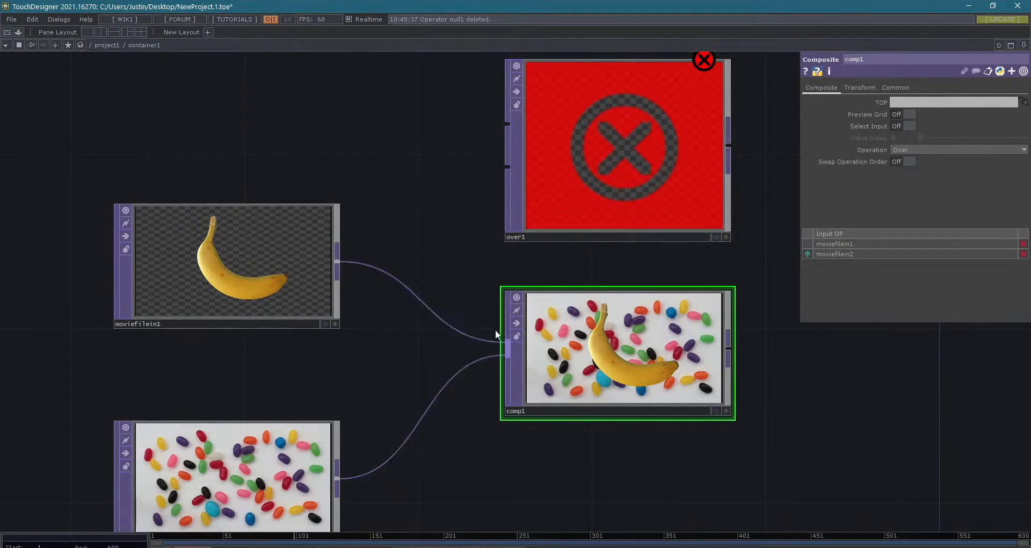
pyautogui.click(926, 153)
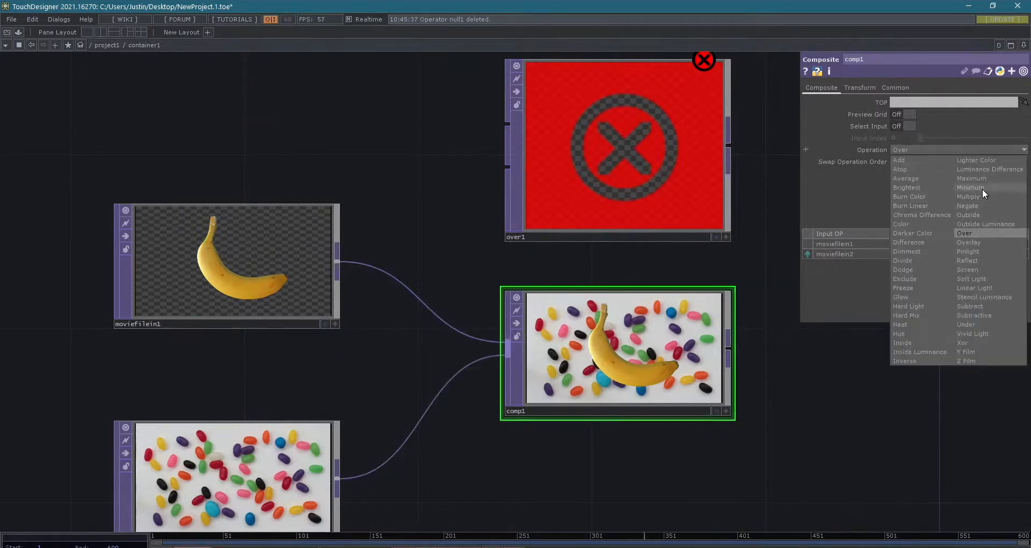
pyautogui.click(661, 325)
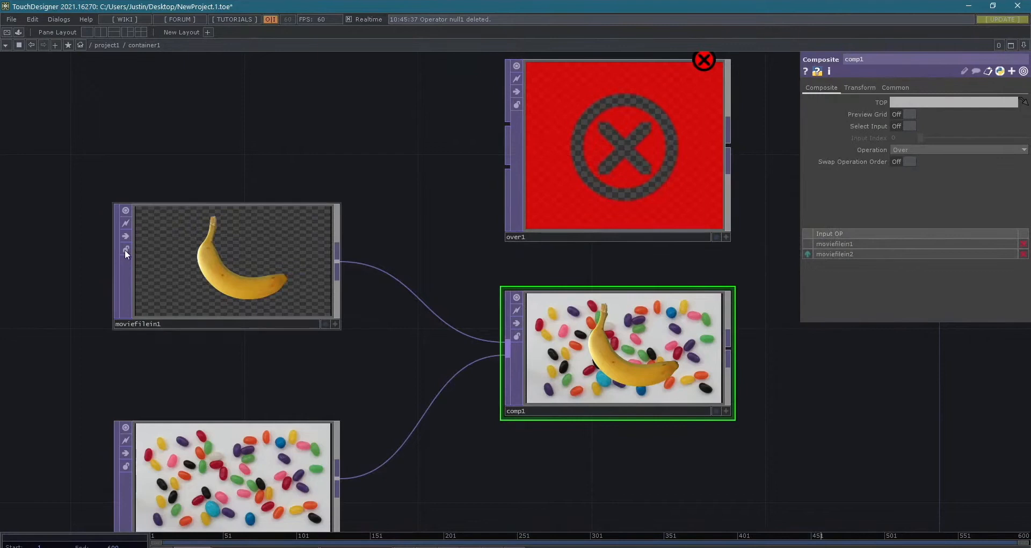
# - Rename the moviefilein1 operator as banana
pyautogui.scroll(5, 123, 324)
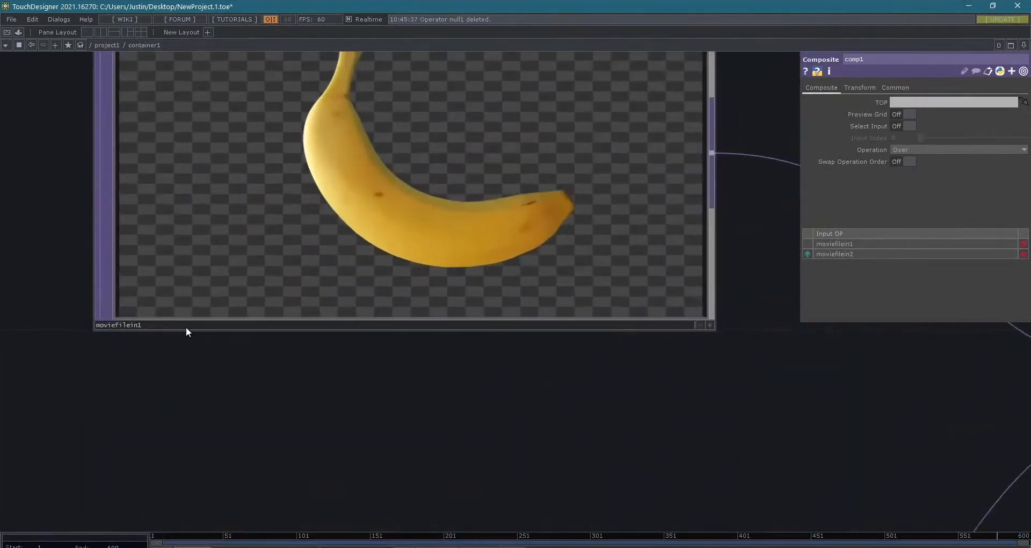
pyautogui.click(186, 326)
pyautogui.click(159, 323)
pyautogui.write('banana')
pyautogui.press('Return')
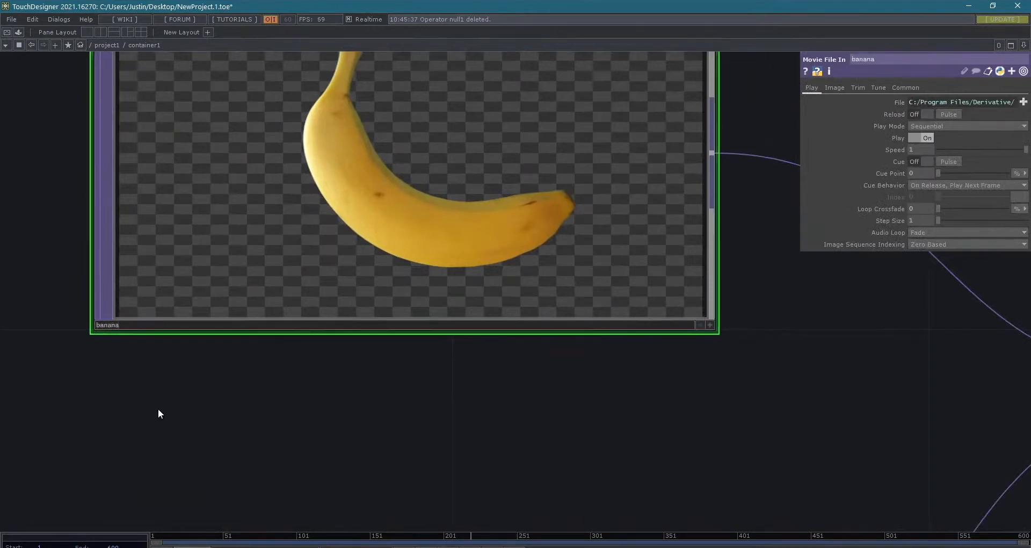
# - Rename the moviefilein2 operator as jellybeans
pyautogui.scroll(-5, 158, 408)
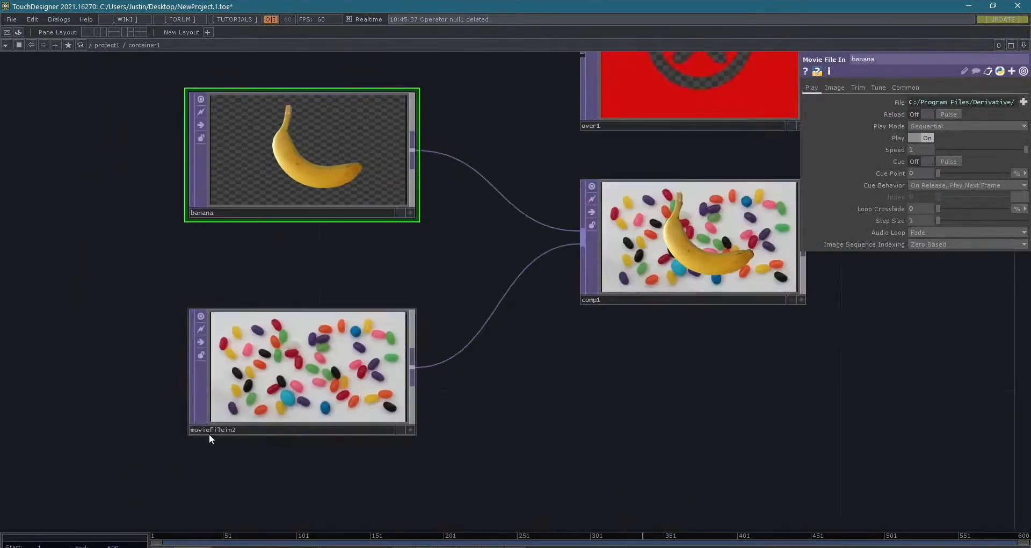
pyautogui.click(213, 434)
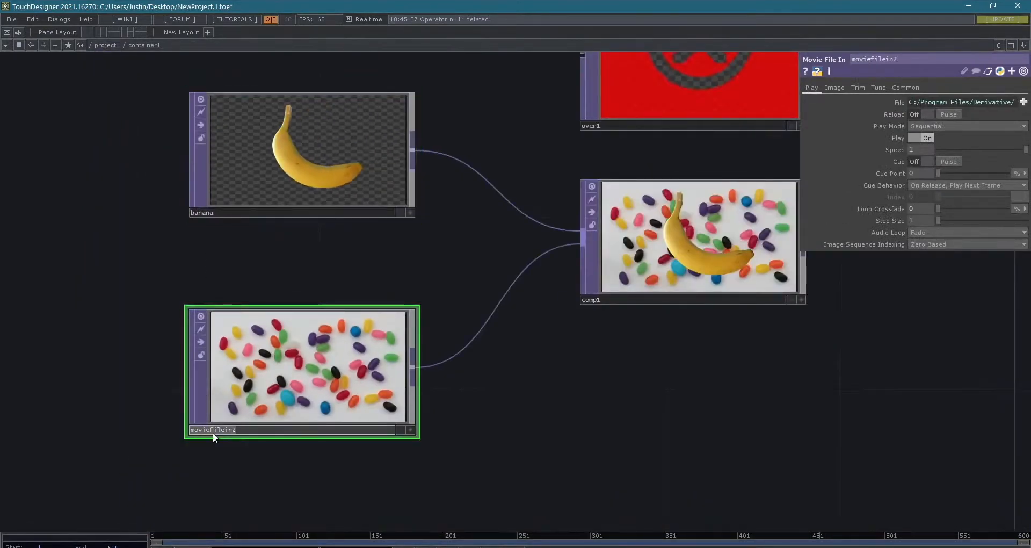
pyautogui.write('jellybeans')
pyautogui.press('Return')
# - Swap comp1's input order so jellybeans is layered over banana, and examine the crossed wires
pyautogui.moveTo(695, 407); pyautogui.dragTo(394, 417)
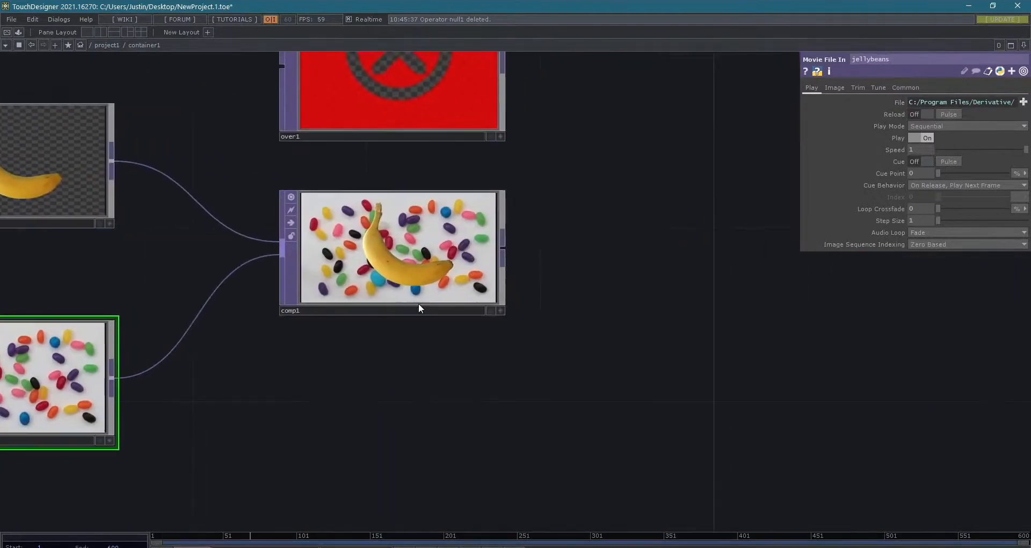
pyautogui.click(400, 256)
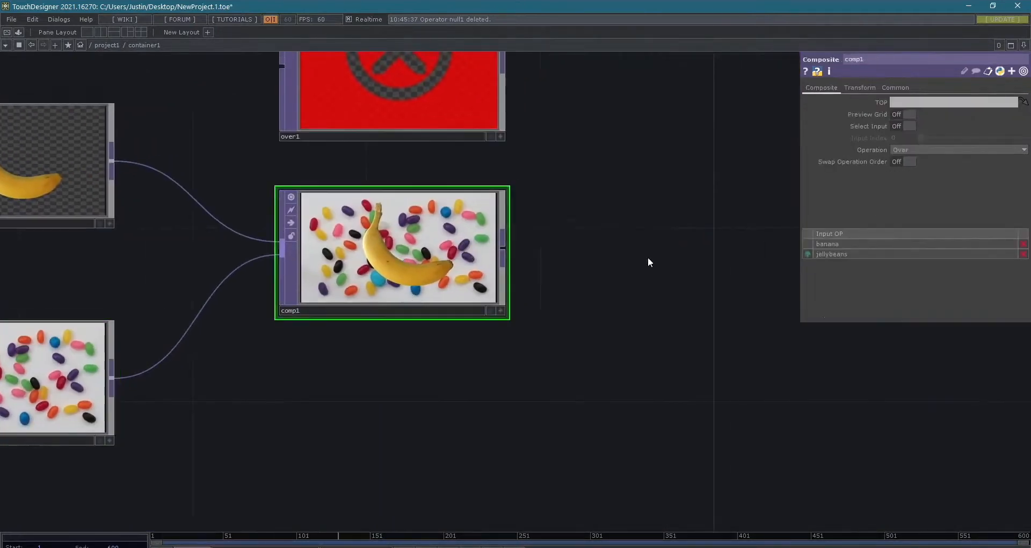
pyautogui.click(808, 255)
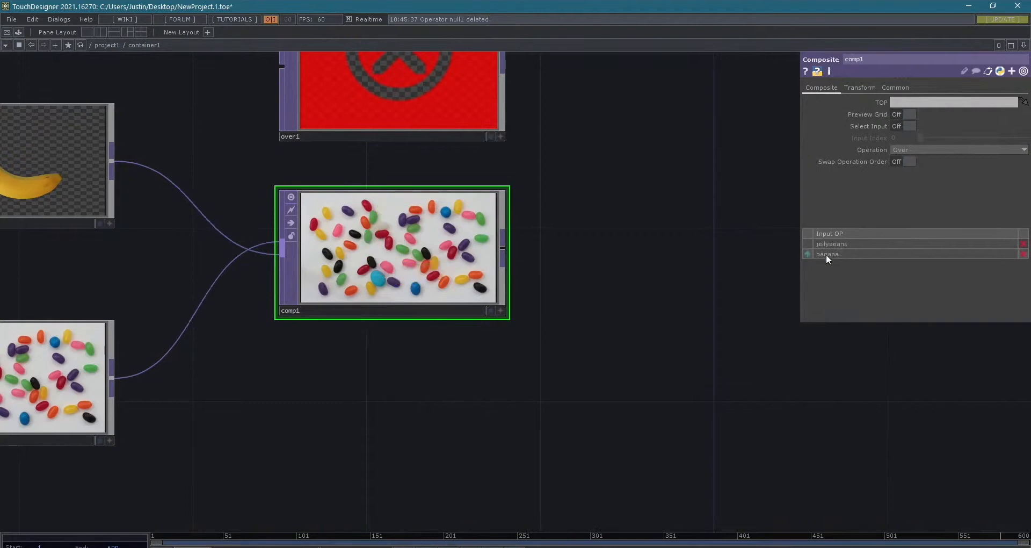
pyautogui.scroll(3, 400, 254)
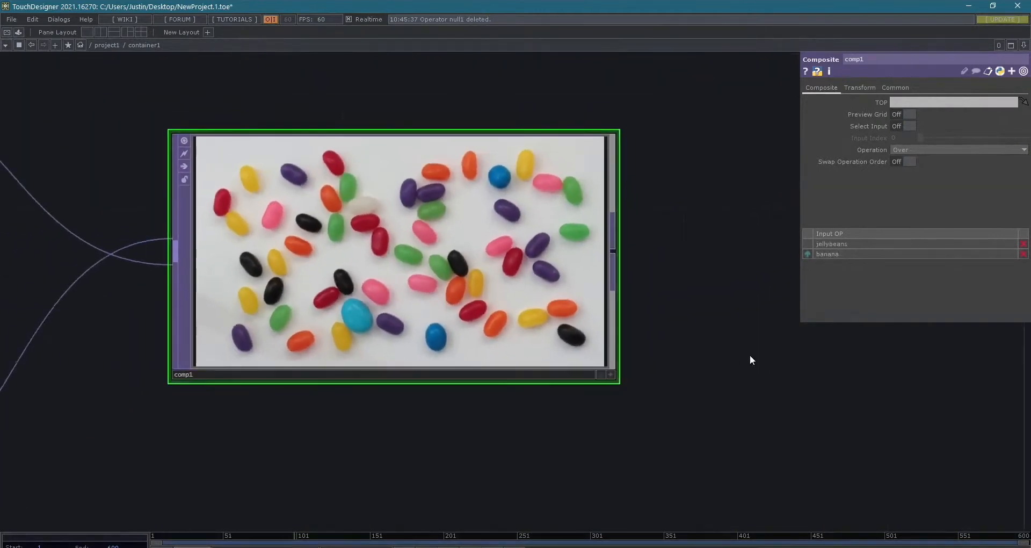
pyautogui.moveTo(750, 360); pyautogui.dragTo(820, 371)
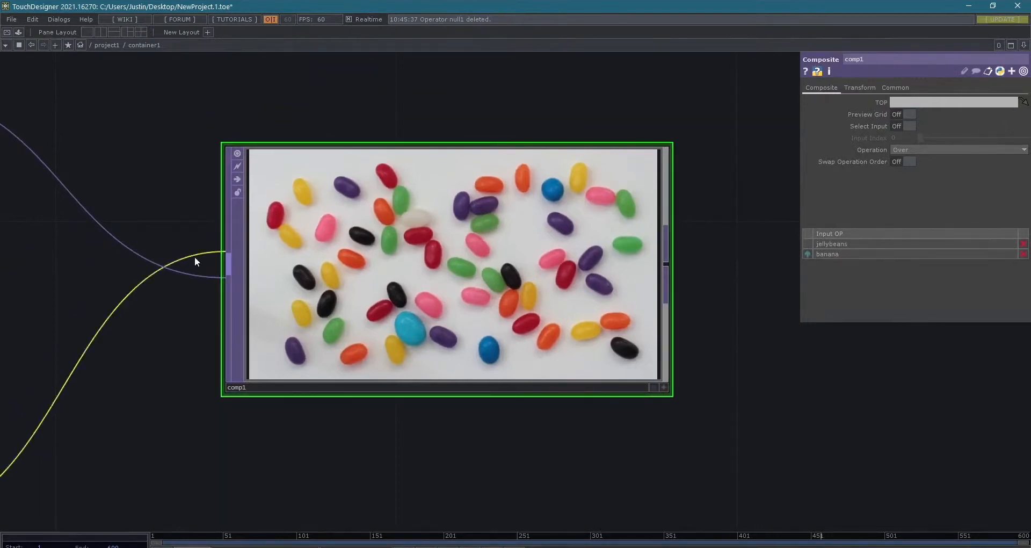
pyautogui.moveTo(233, 338); pyautogui.dragTo(304, 354)
pyautogui.scroll(3, 314, 298)
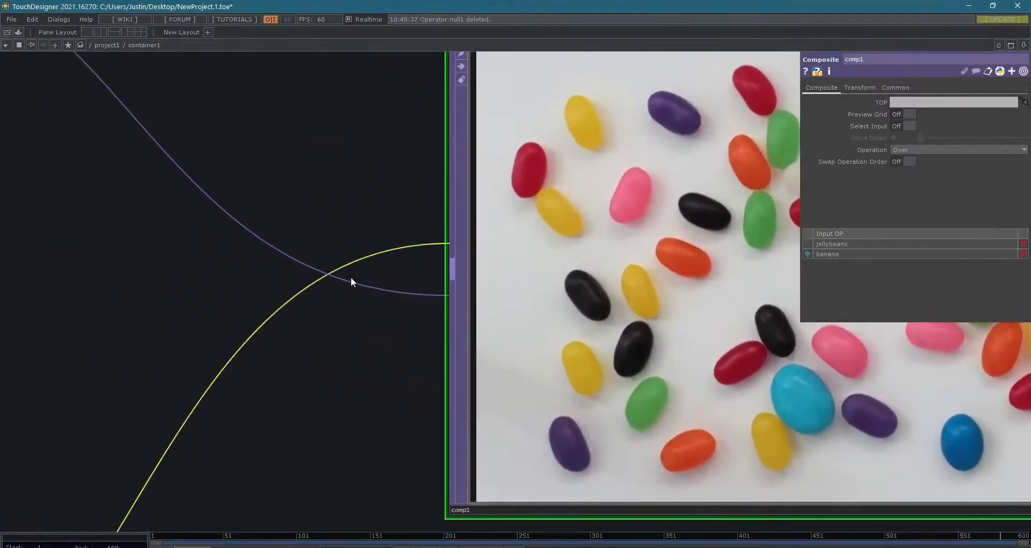
# - Toggle comp1's input order back so banana is the first input and jellybeans the second
pyautogui.click(808, 255)
pyautogui.click(807, 254)
pyautogui.click(808, 255)
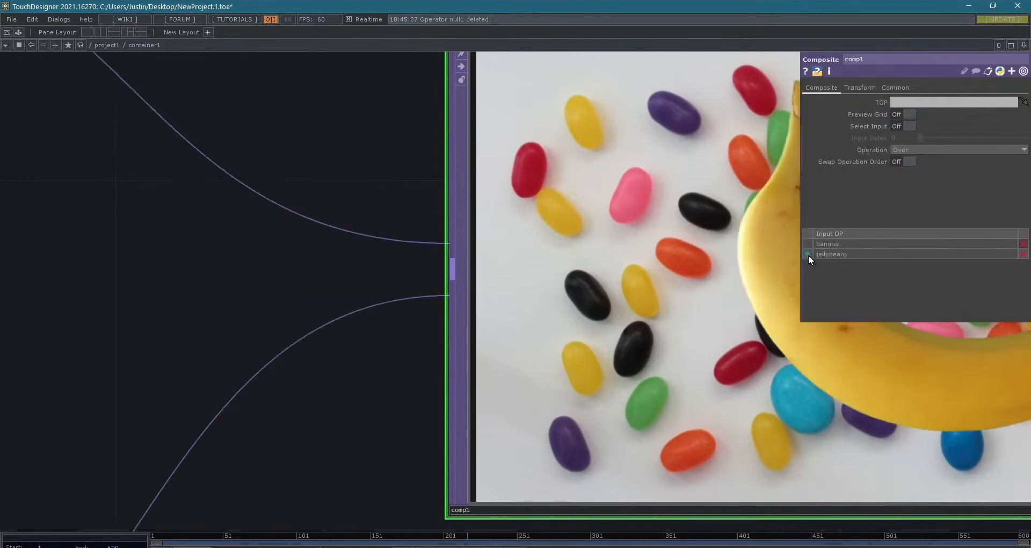
pyautogui.scroll(-3, 547, 317)
pyautogui.moveTo(444, 363); pyautogui.dragTo(415, 348)
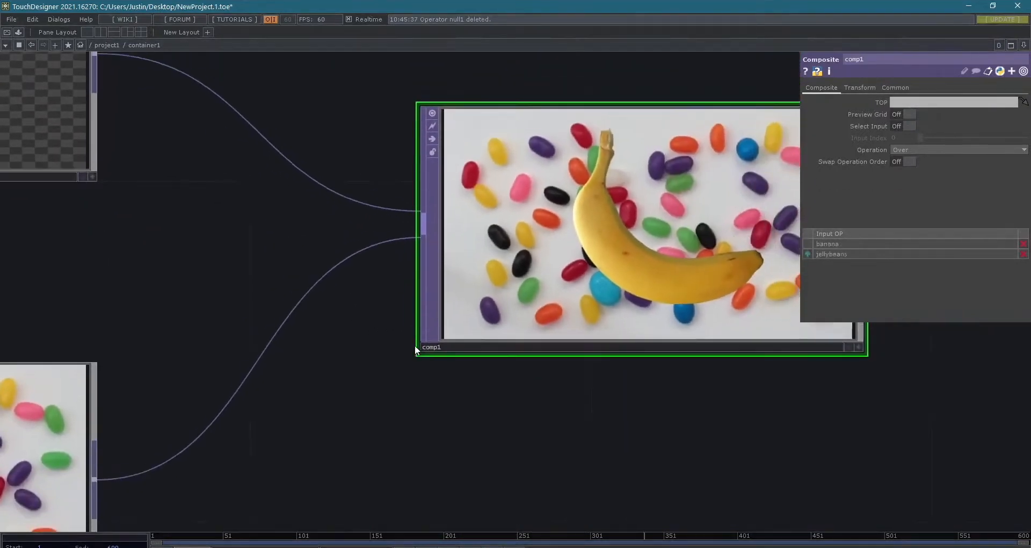
# - Try removing the jellybeans wire from comp1's input and undo the disconnection
pyautogui.scroll(-2, 415, 348)
pyautogui.scroll(4, 454, 411)
pyautogui.moveTo(463, 470); pyautogui.dragTo(492, 547)
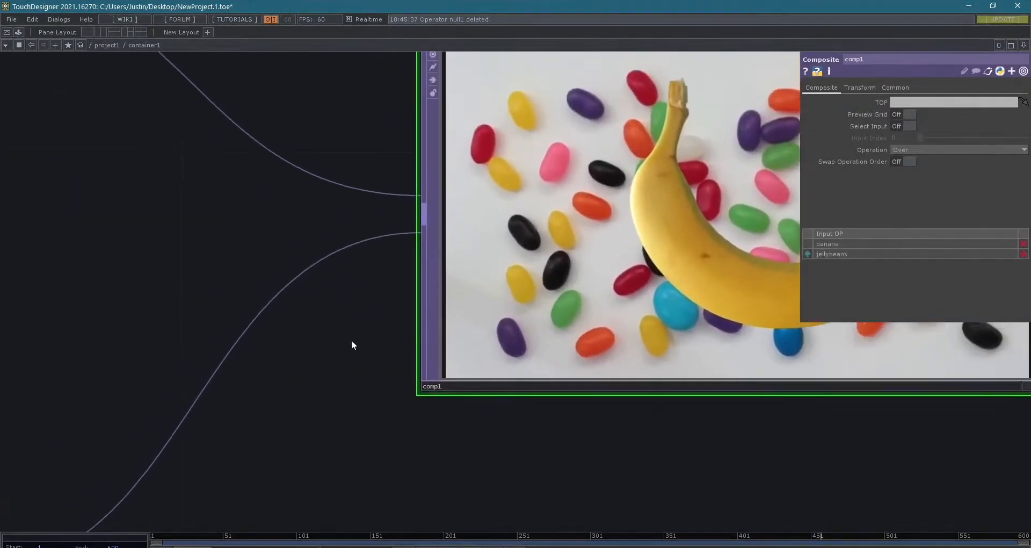
pyautogui.moveTo(394, 255); pyautogui.dragTo(414, 333)
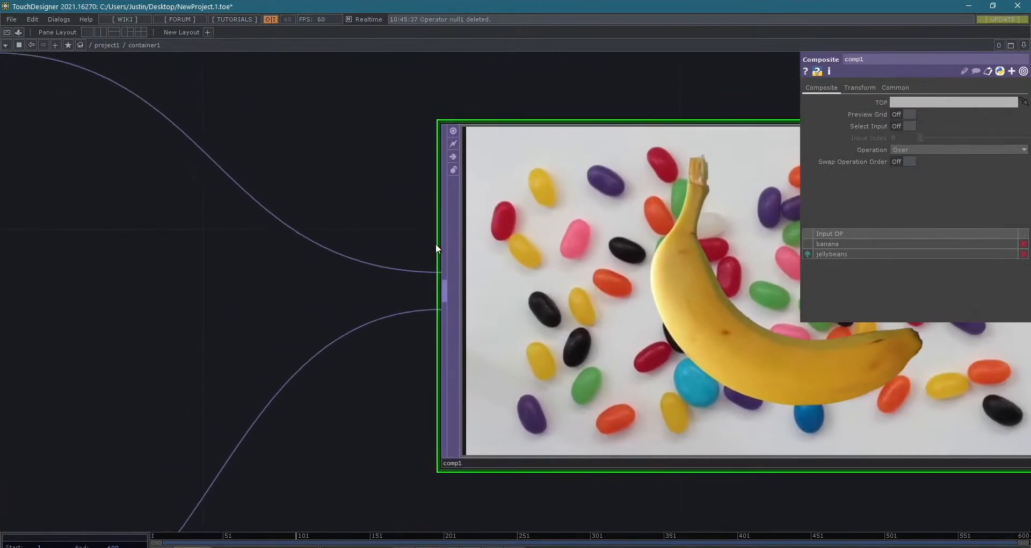
pyautogui.moveTo(442, 319); pyautogui.dragTo(456, 267)
pyautogui.moveTo(444, 306); pyautogui.dragTo(394, 294)
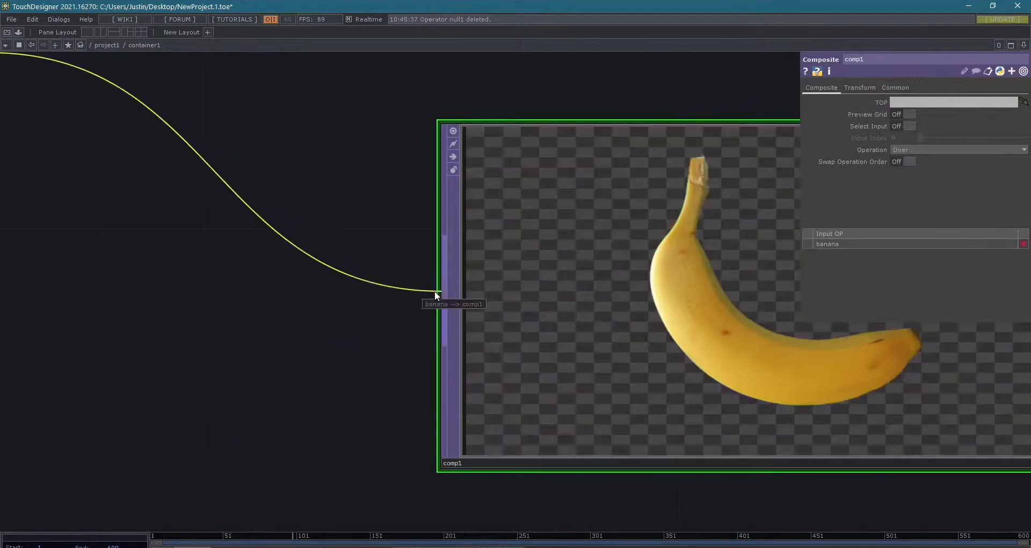
pyautogui.scroll(-5, 433, 291)
pyautogui.scroll(3, 424, 344)
pyautogui.hotkey('ctrl', 'z')
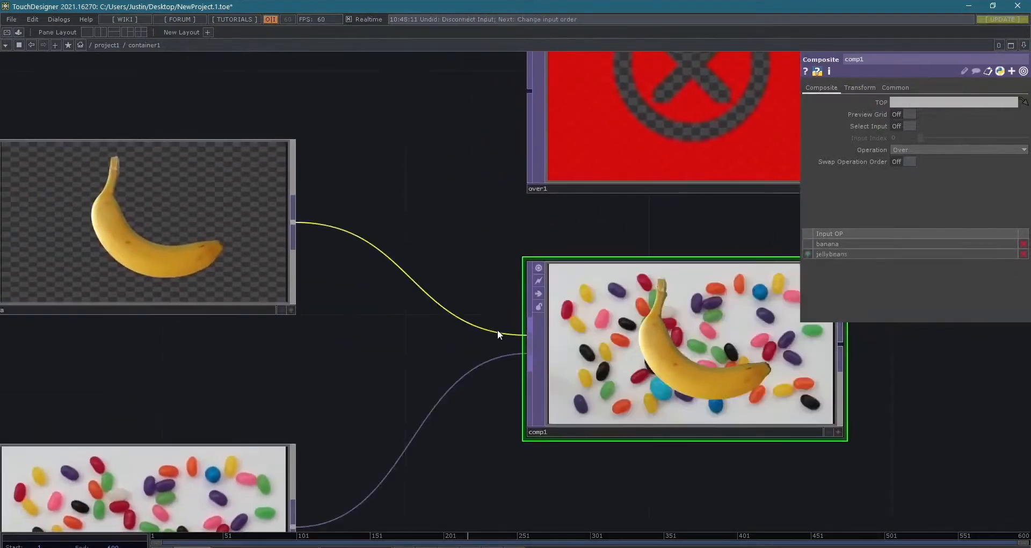
# - Try reordering the wires at comp1's input so jellybeans comes first, and undo the change
pyautogui.moveTo(530, 331)
pyautogui.mouseDown()
pyautogui.moveTo(456, 344)
pyautogui.moveTo(537, 340)
pyautogui.mouseUp()
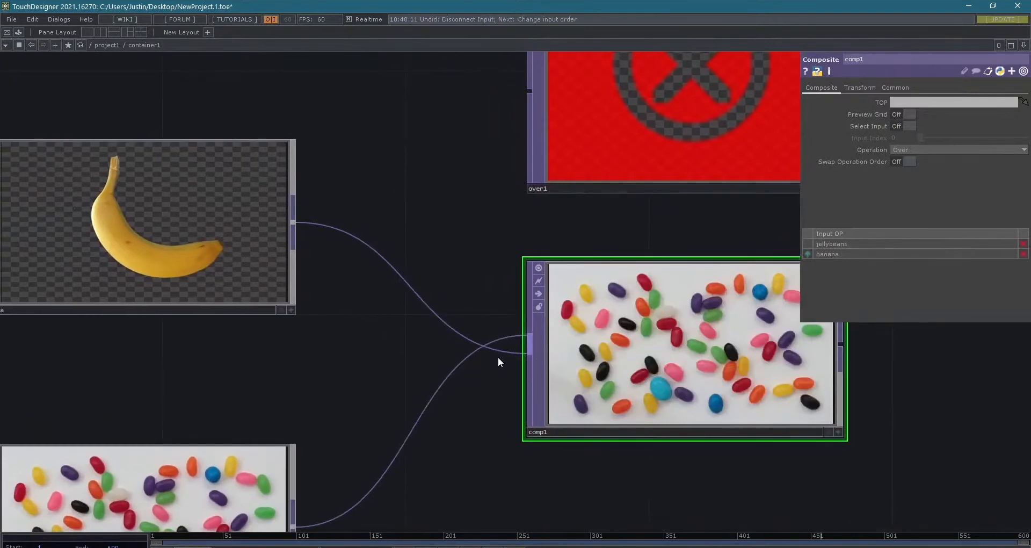
pyautogui.hotkey('ctrl', 'z')
pyautogui.scroll(-3, 499, 352)
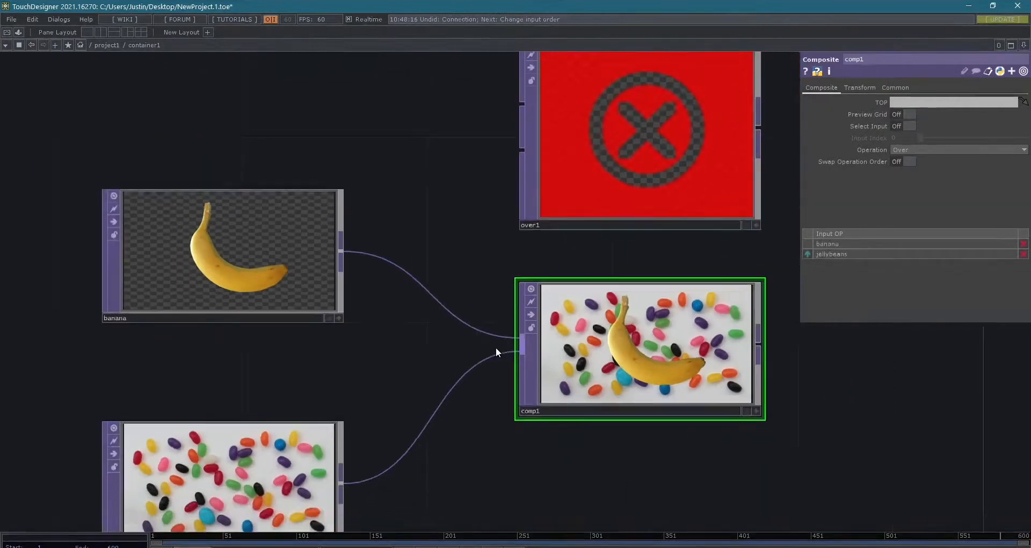
# - Disconnect the jellybeans wire from comp1 and reconnect jellybeans as its second input
pyautogui.scroll(3, 519, 387)
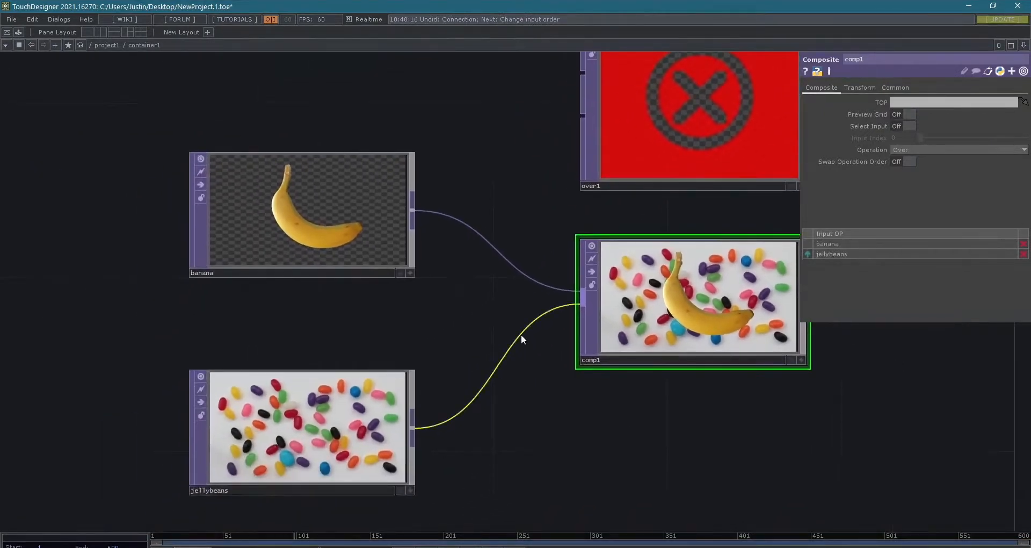
pyautogui.rightClick(521, 336)
pyautogui.click(549, 367)
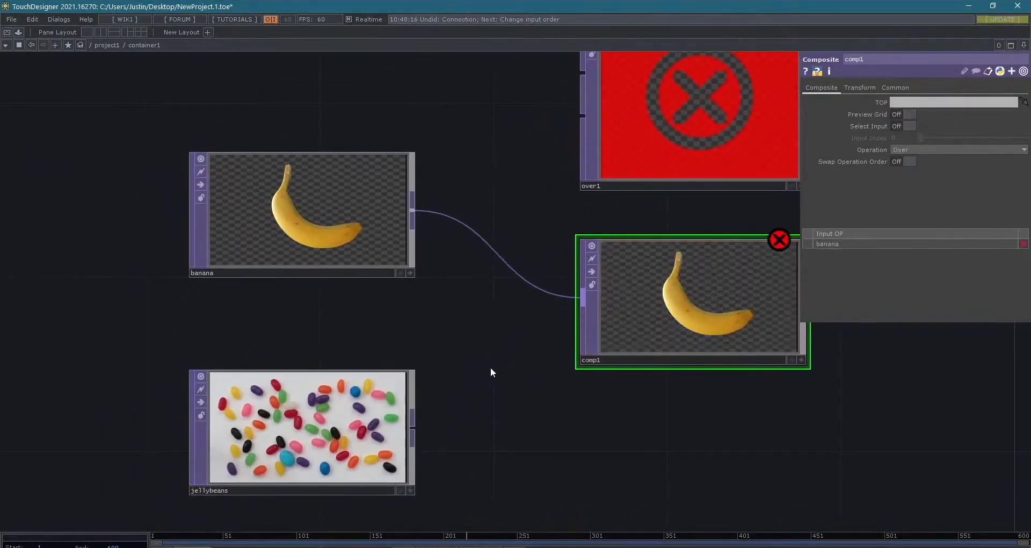
pyautogui.moveTo(417, 422); pyautogui.dragTo(578, 272)
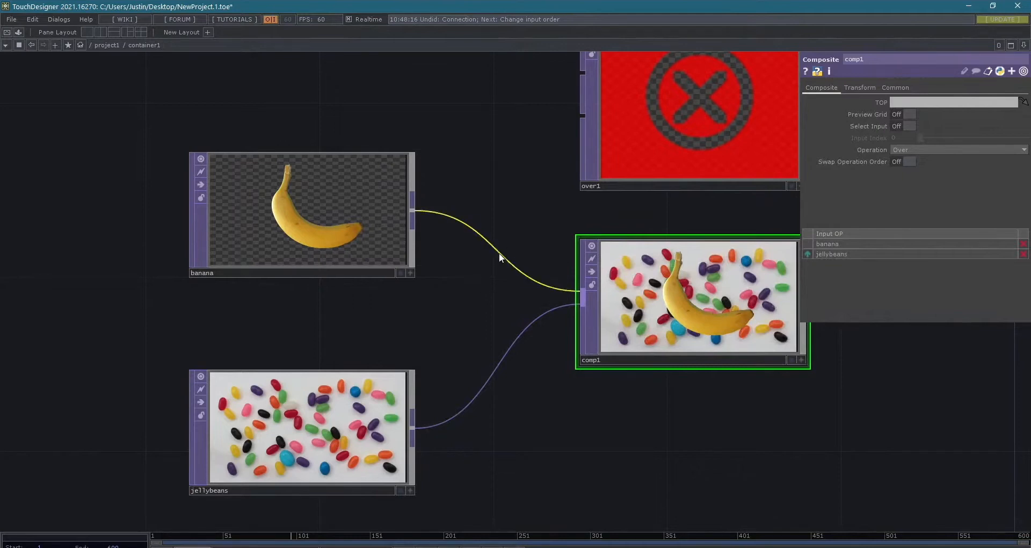
pyautogui.scroll(3, 523, 353)
pyautogui.scroll(-6, 566, 382)
pyautogui.moveTo(551, 420); pyautogui.dragTo(510, 385)
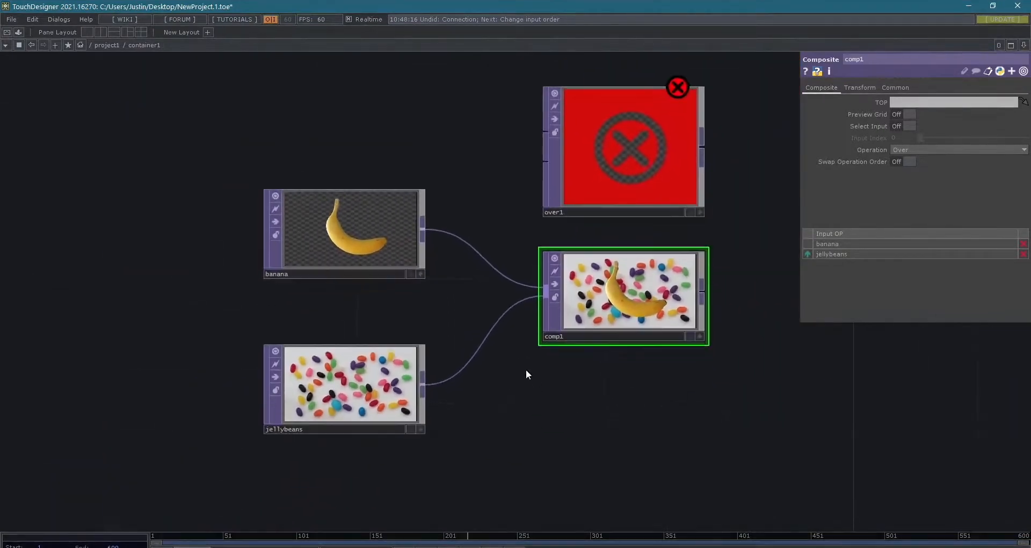
pyautogui.scroll(5, 526, 374)
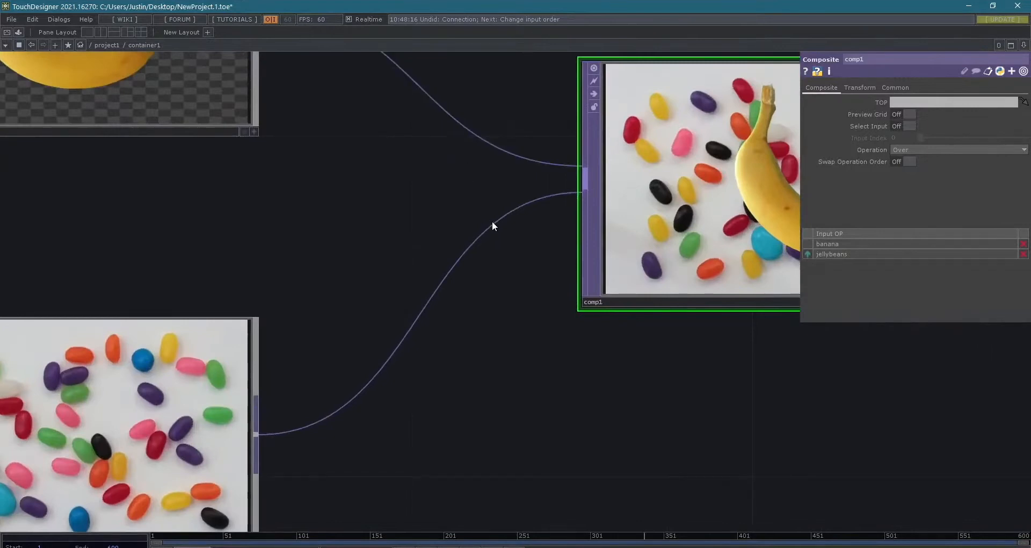
pyautogui.scroll(-3, 552, 299)
pyautogui.moveTo(610, 418); pyautogui.dragTo(543, 451)
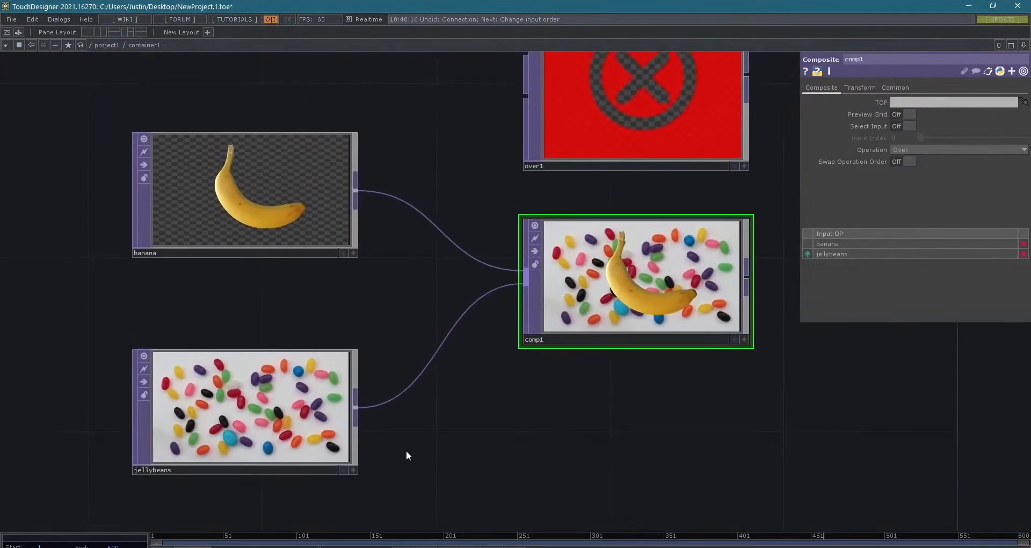
# - Try loading a numbered movie clip into jellybeans, view it behind the banana in comp1, and undo the file change
pyautogui.click(296, 416)
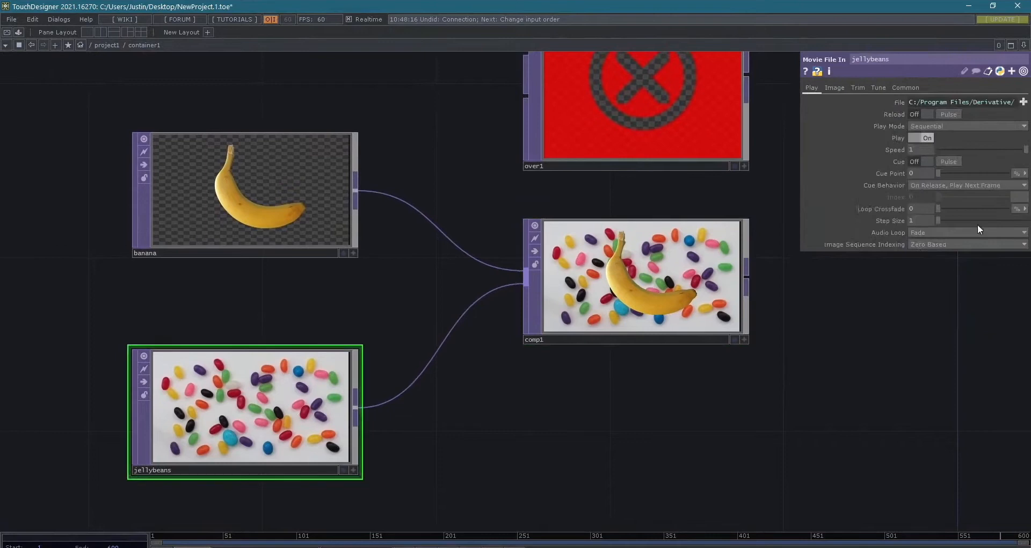
pyautogui.click(1023, 101)
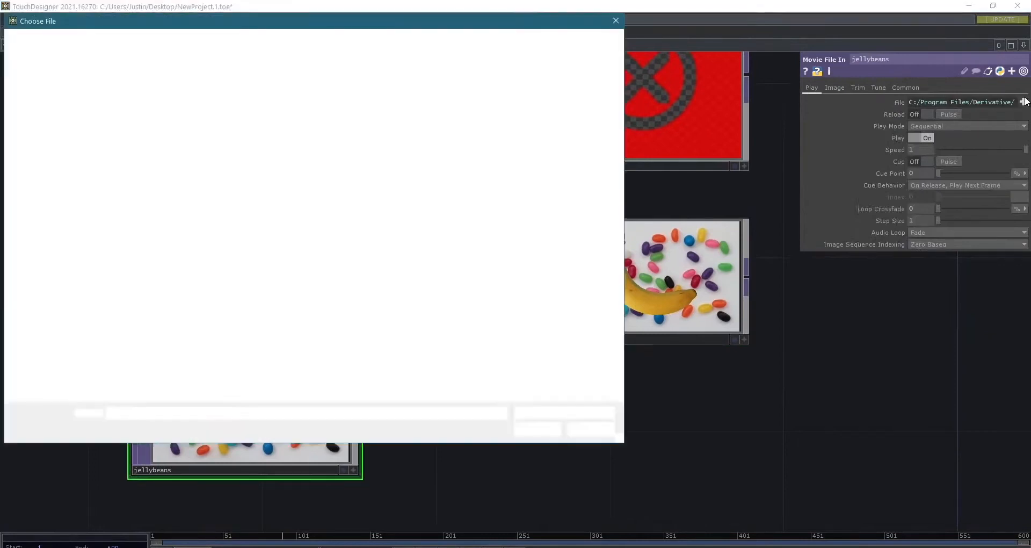
pyautogui.doubleClick(314, 174)
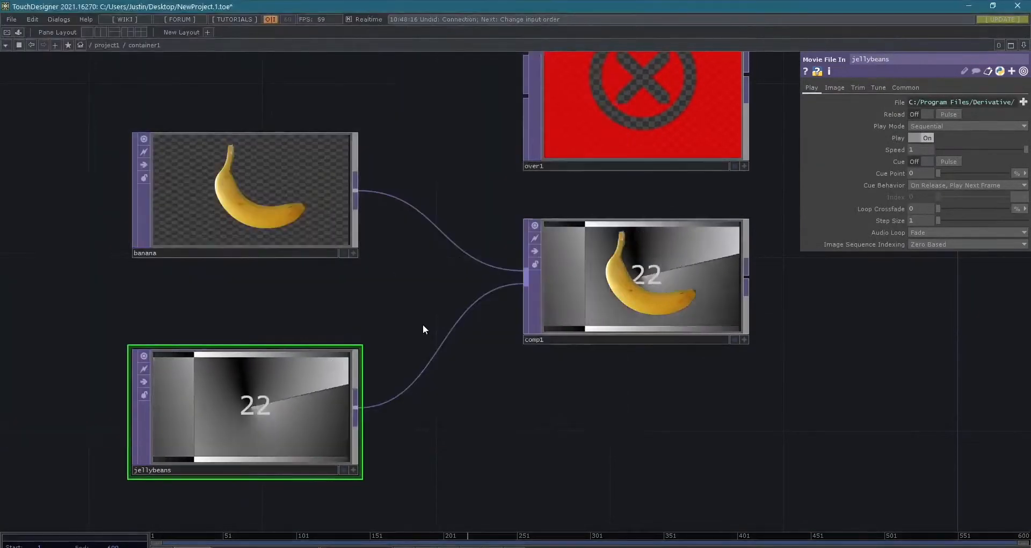
pyautogui.scroll(2, 476, 395)
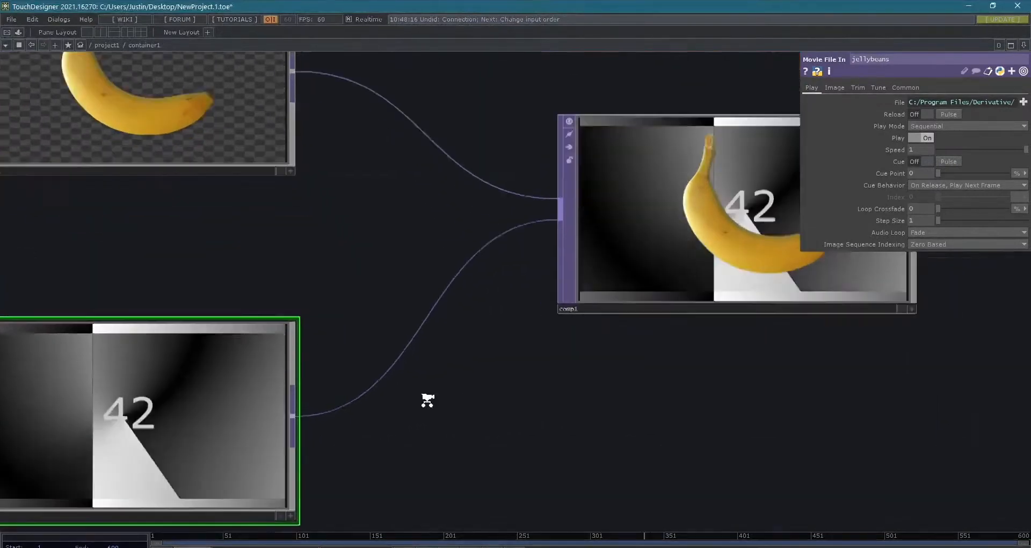
pyautogui.scroll(4, 427, 400)
pyautogui.scroll(-4, 426, 400)
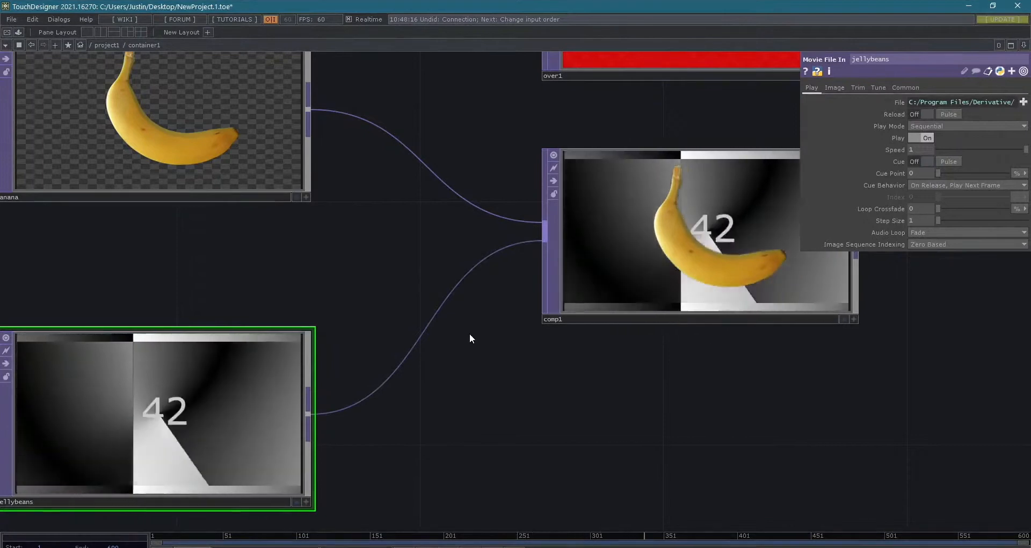
pyautogui.scroll(-2, 443, 383)
pyautogui.scroll(-1, 442, 383)
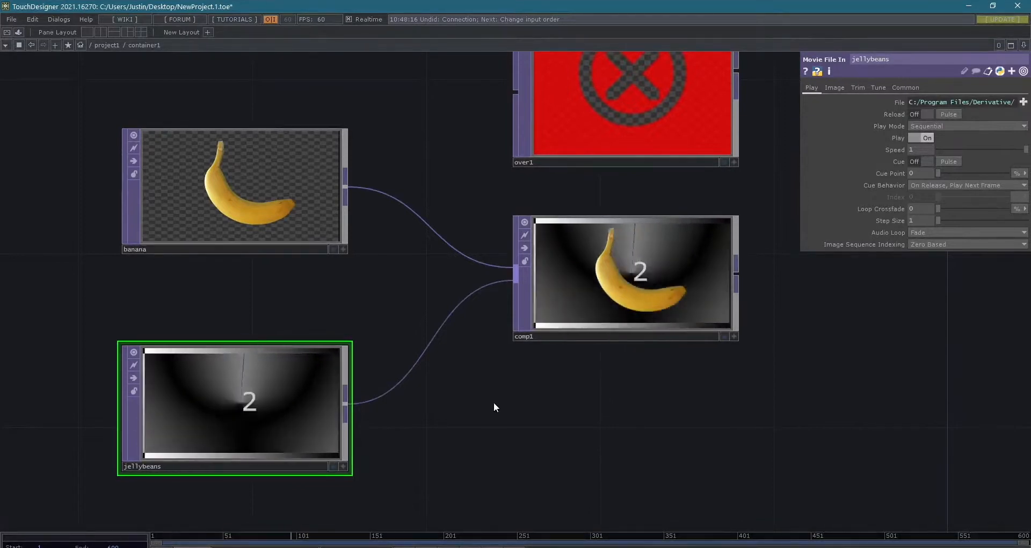
pyautogui.scroll(-1, 515, 391)
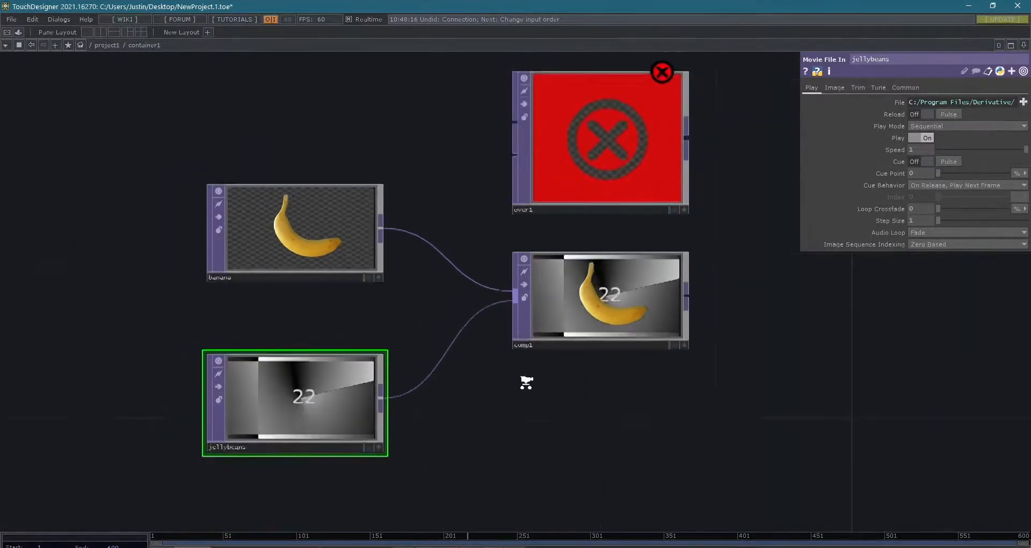
pyautogui.scroll(1, 553, 411)
pyautogui.moveTo(753, 434); pyautogui.dragTo(582, 463)
pyautogui.scroll(-2, 656, 445)
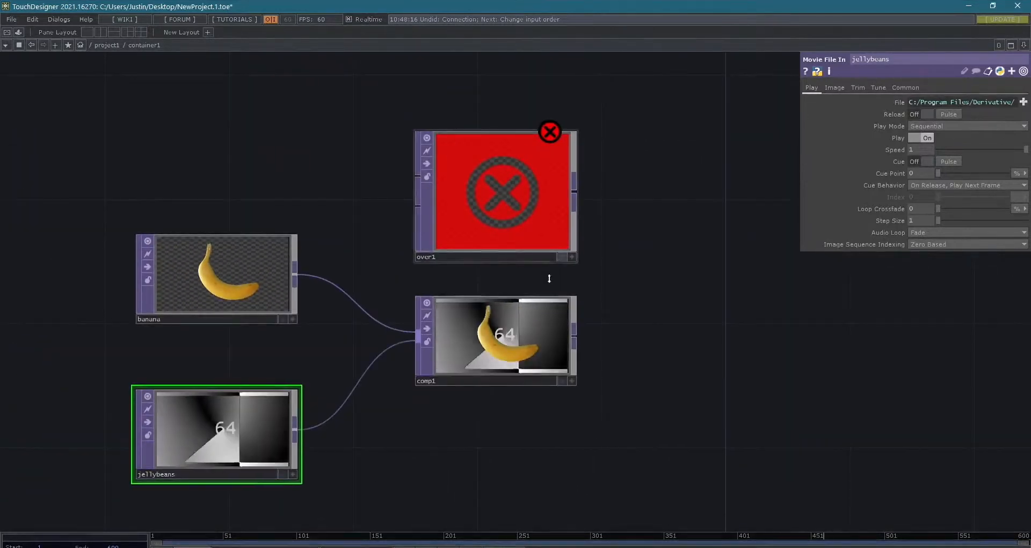
pyautogui.hotkey('ctrl', 'z')
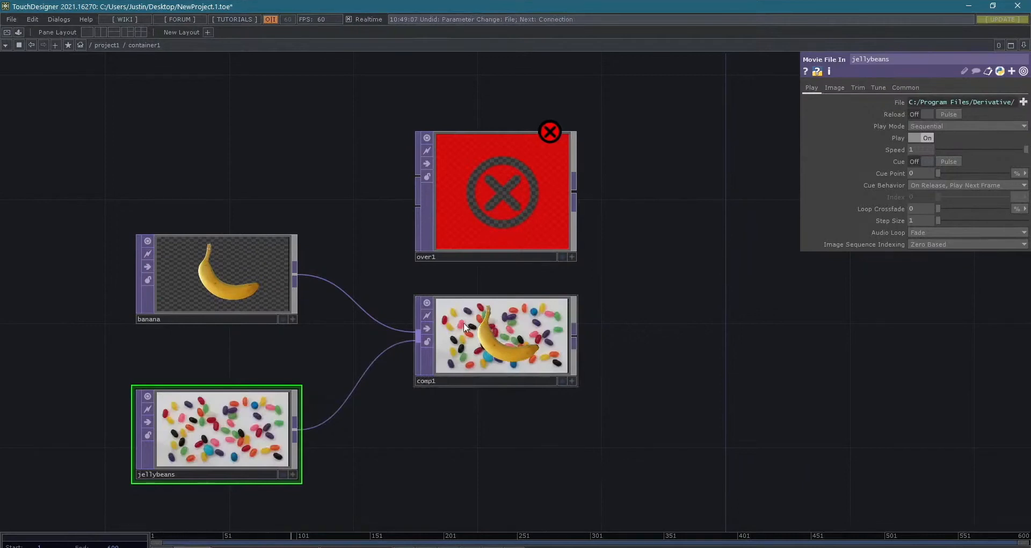
# - Move comp1 down and away from the source nodes, and shift over1 to line up above it
pyautogui.moveTo(493, 335); pyautogui.dragTo(529, 397)
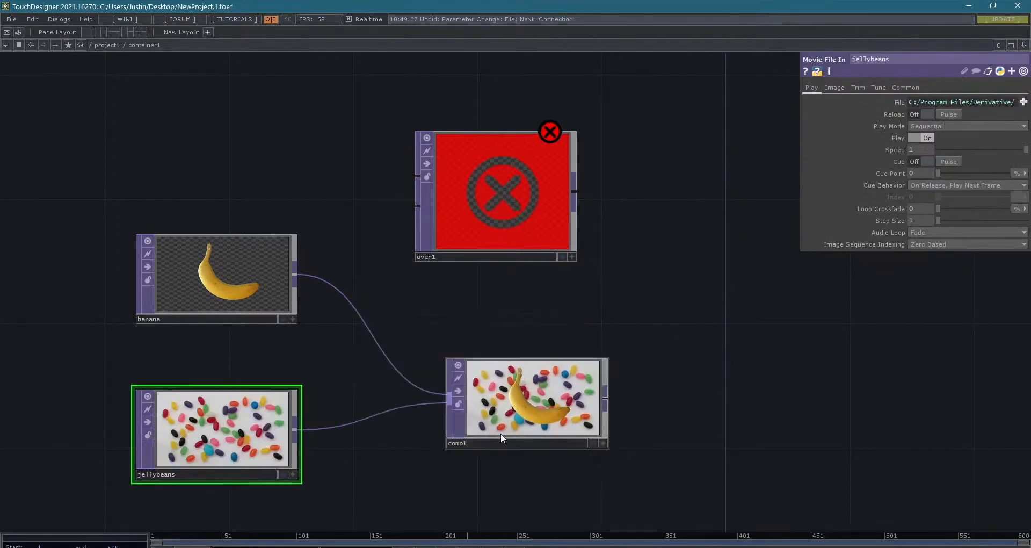
pyautogui.moveTo(500, 433); pyautogui.dragTo(533, 403)
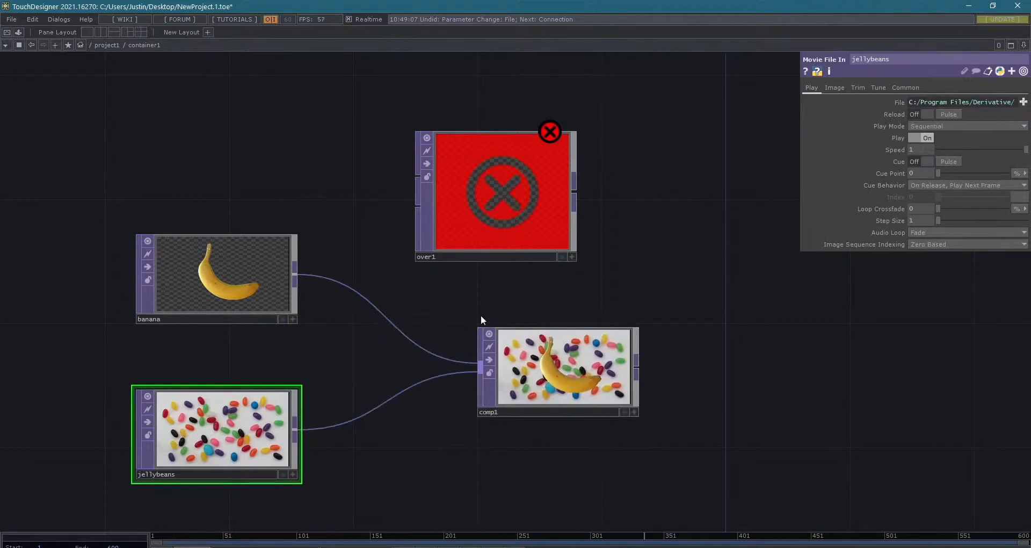
pyautogui.moveTo(478, 191); pyautogui.dragTo(540, 191)
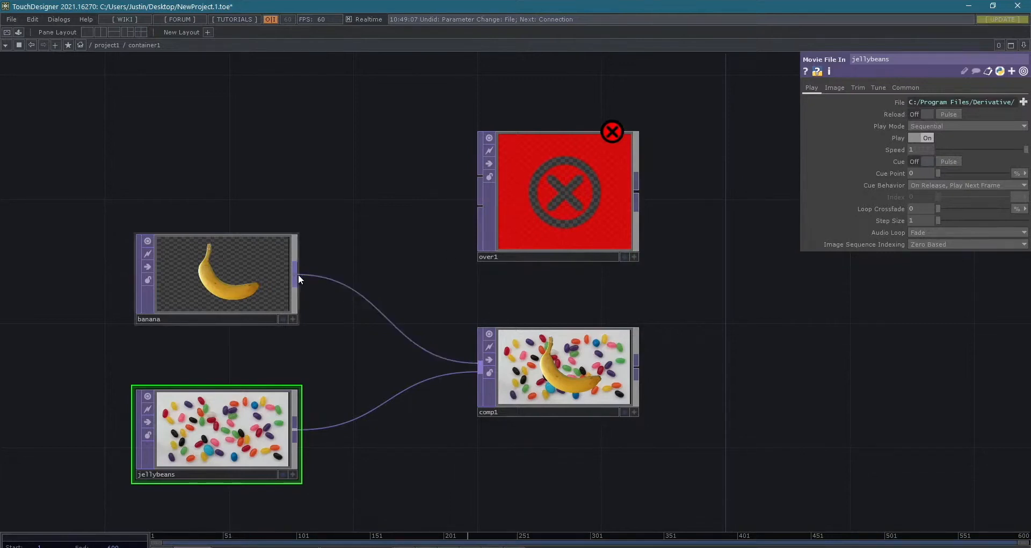
# - Try wiring banana and jellybeans into over1's two inputs, and undo both connections
pyautogui.moveTo(298, 274); pyautogui.dragTo(475, 172)
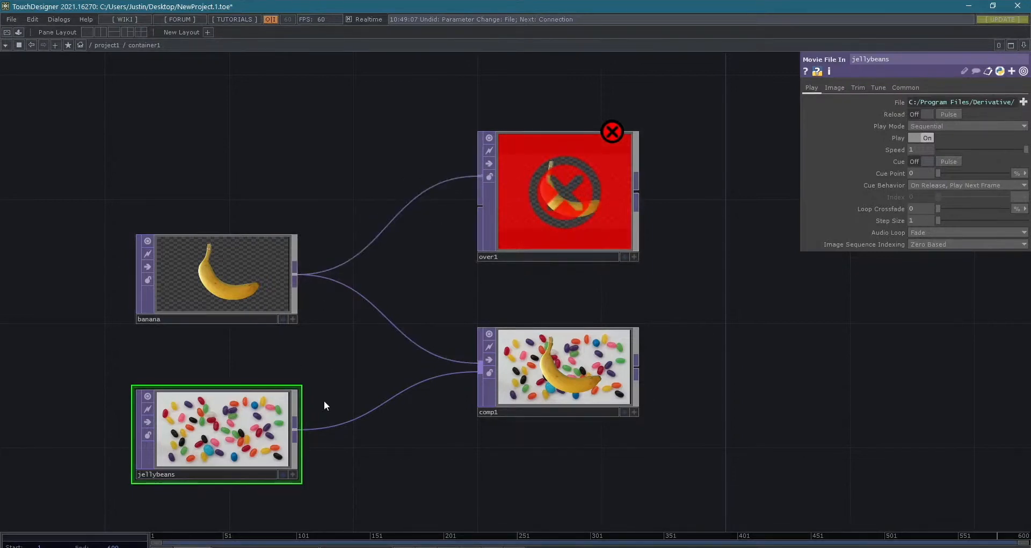
pyautogui.moveTo(301, 433); pyautogui.dragTo(477, 217)
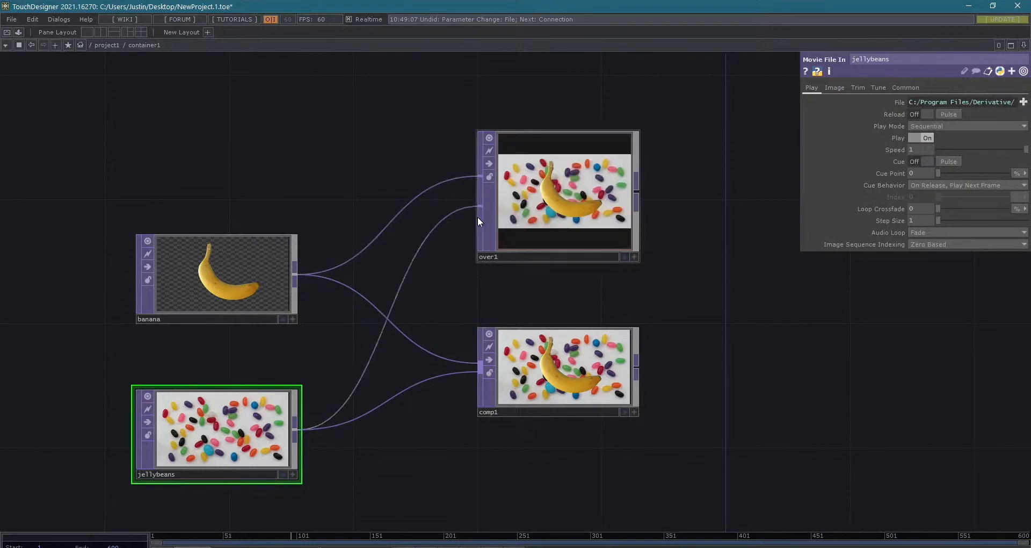
pyautogui.hotkey('ctrl', 'z')
pyautogui.hotkey('ctrl', 'z')
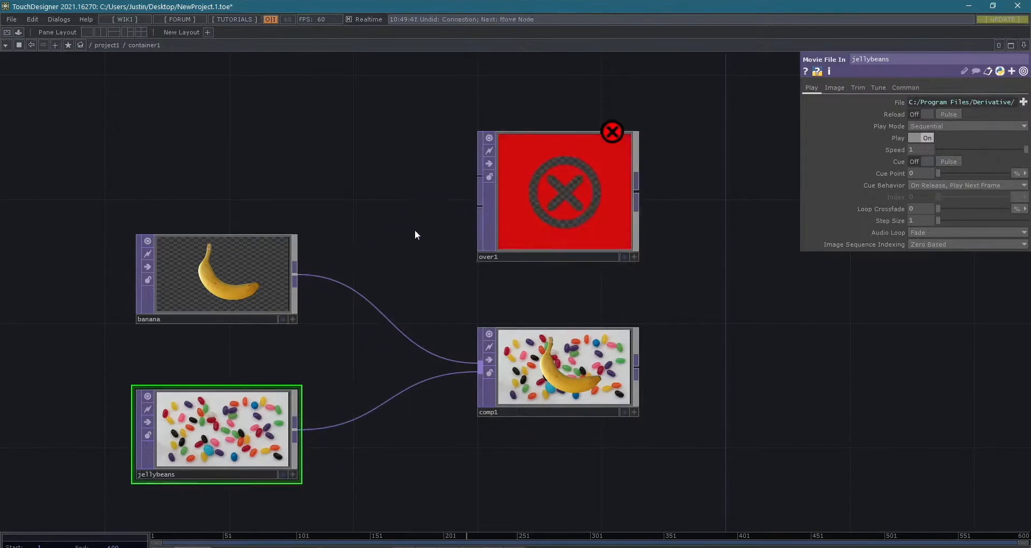
# - Connect banana to over1's first input and jellybeans to its second input
pyautogui.moveTo(159, 186); pyautogui.dragTo(510, 156)
pyautogui.moveTo(337, 408); pyautogui.dragTo(540, 199)
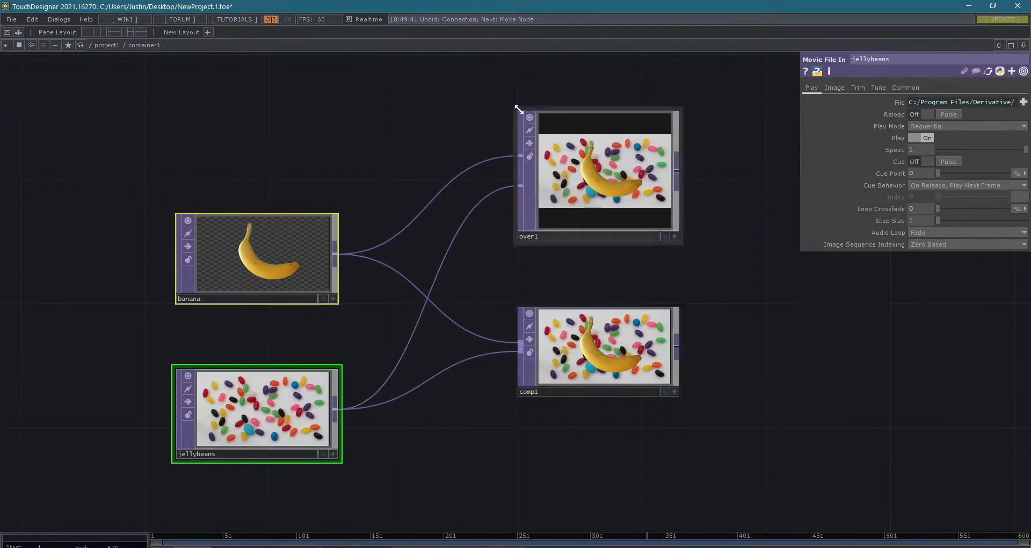
# - Disconnect the banana and jellybeans wires from comp1, and reconnect banana as the first input and jellybeans as the second
pyautogui.moveTo(494, 337); pyautogui.dragTo(490, 362)
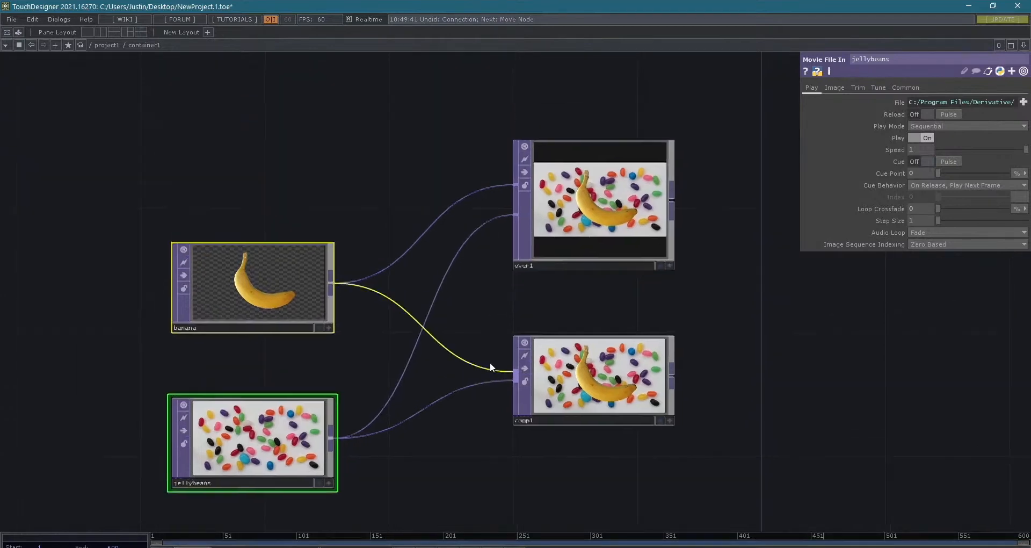
pyautogui.rightClick(485, 366)
pyautogui.click(489, 398)
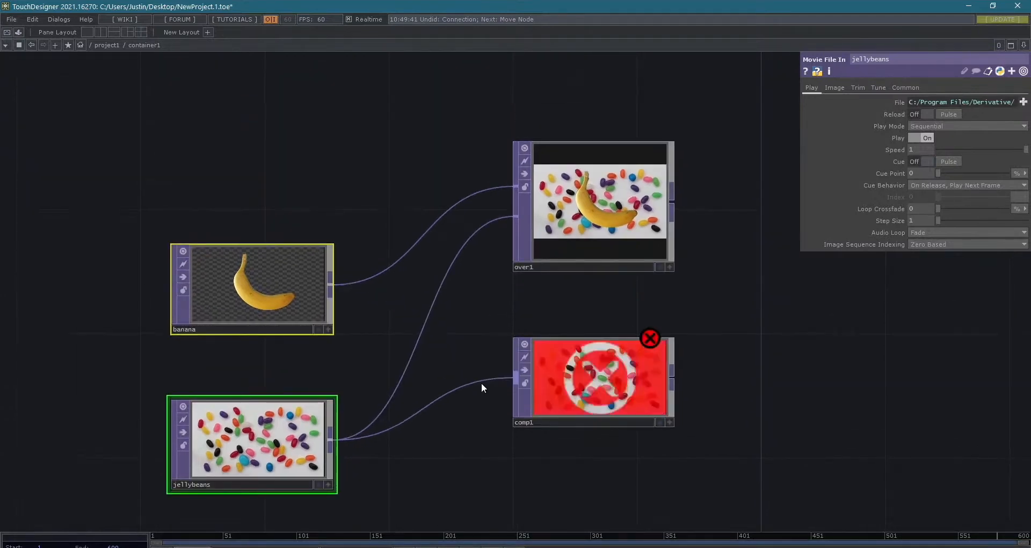
pyautogui.rightClick(484, 379)
pyautogui.rightClick(476, 384)
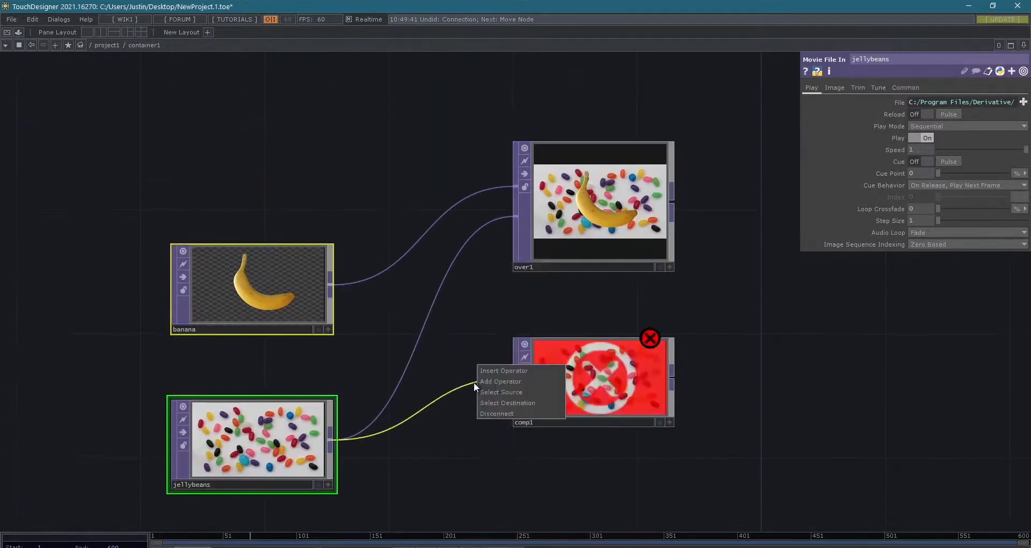
pyautogui.click(491, 414)
pyautogui.moveTo(209, 272); pyautogui.dragTo(514, 371)
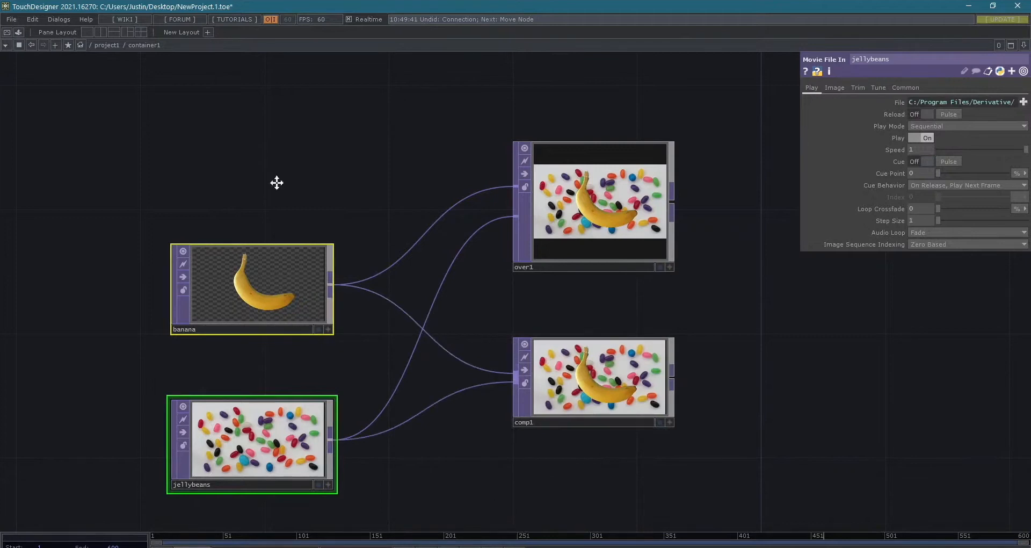
# - Compare the over1 and comp1 results, and view the banana node's information
pyautogui.moveTo(277, 183); pyautogui.dragTo(276, 185)
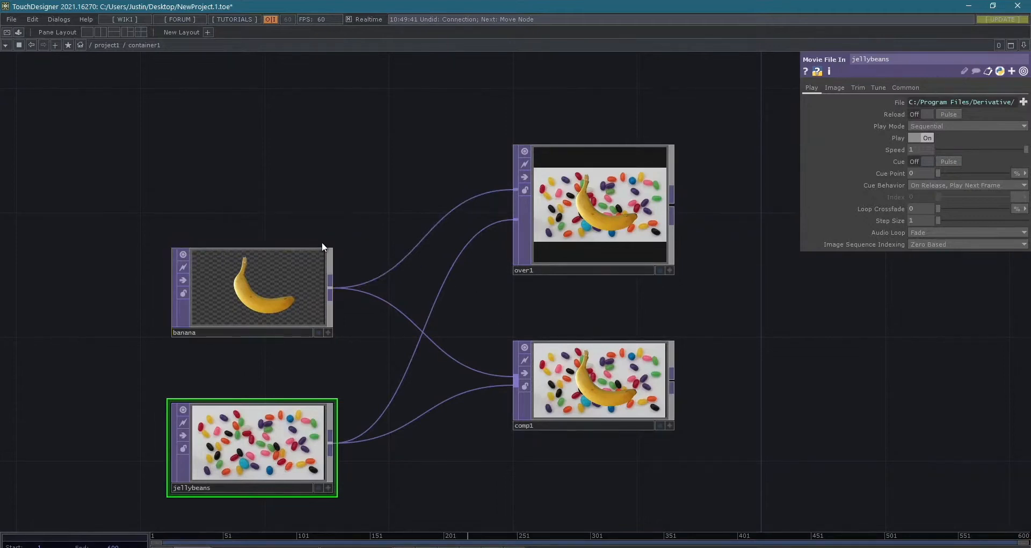
pyautogui.scroll(-3, 309, 185)
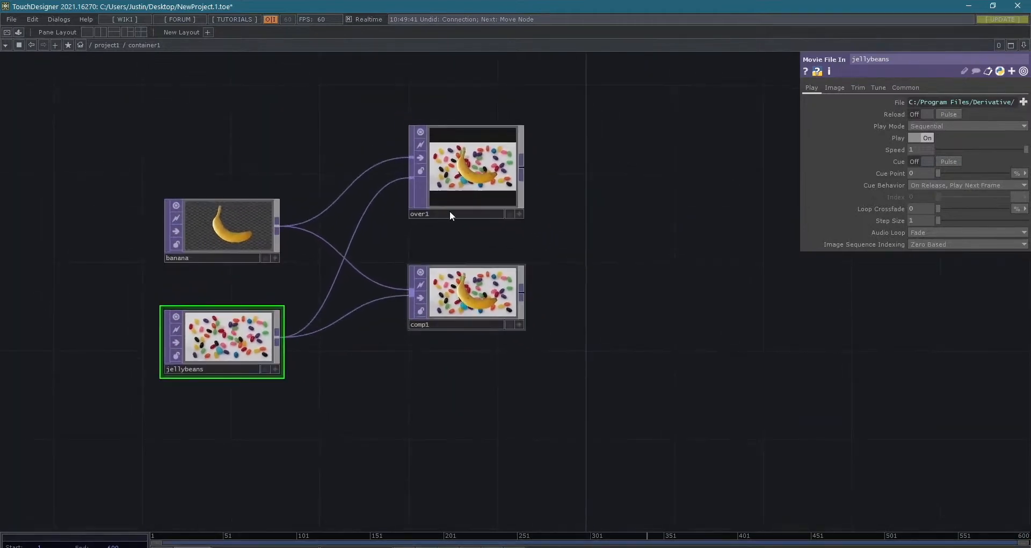
pyautogui.scroll(4, 369, 101)
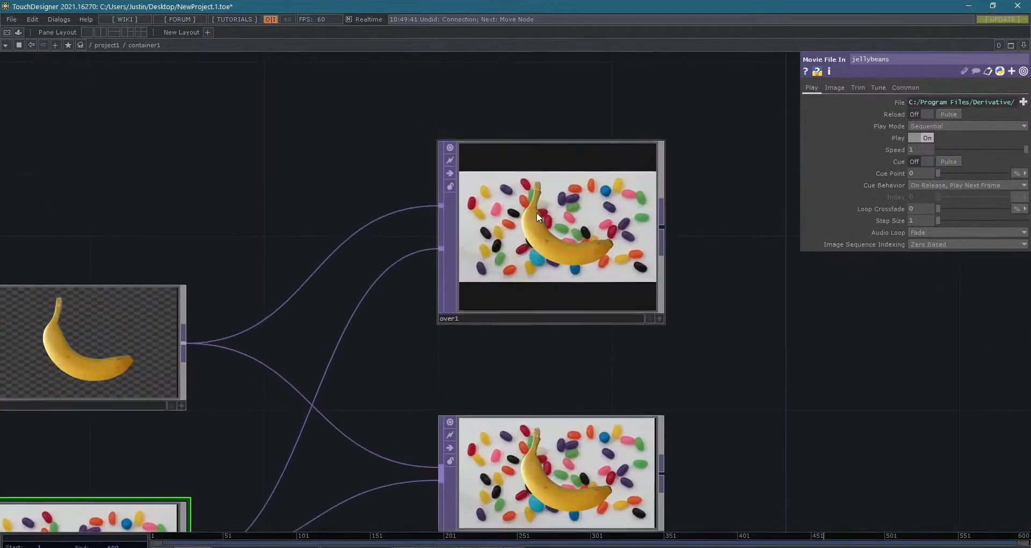
pyautogui.scroll(-2, 536, 211)
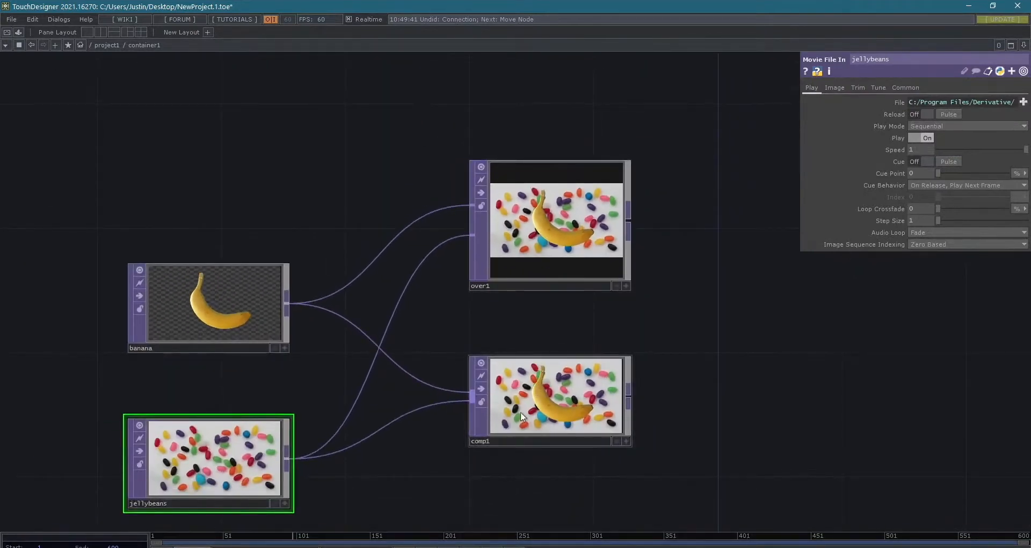
pyautogui.middleClick(214, 302)
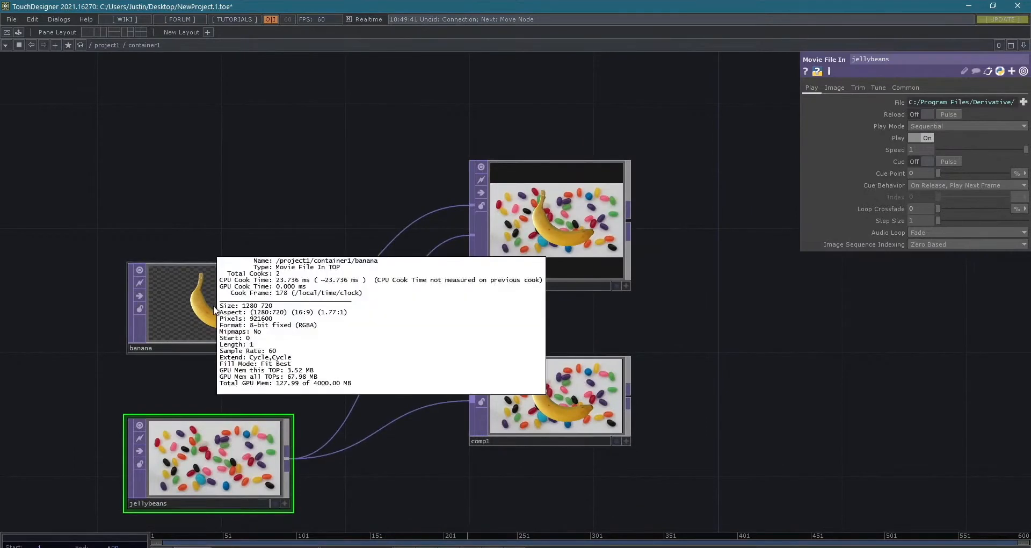
# - Add a second Over TOP in the empty space above over1
pyautogui.click(539, 181)
pyautogui.moveTo(575, 152); pyautogui.dragTo(575, 269)
pyautogui.doubleClick(554, 260)
pyautogui.write('over')
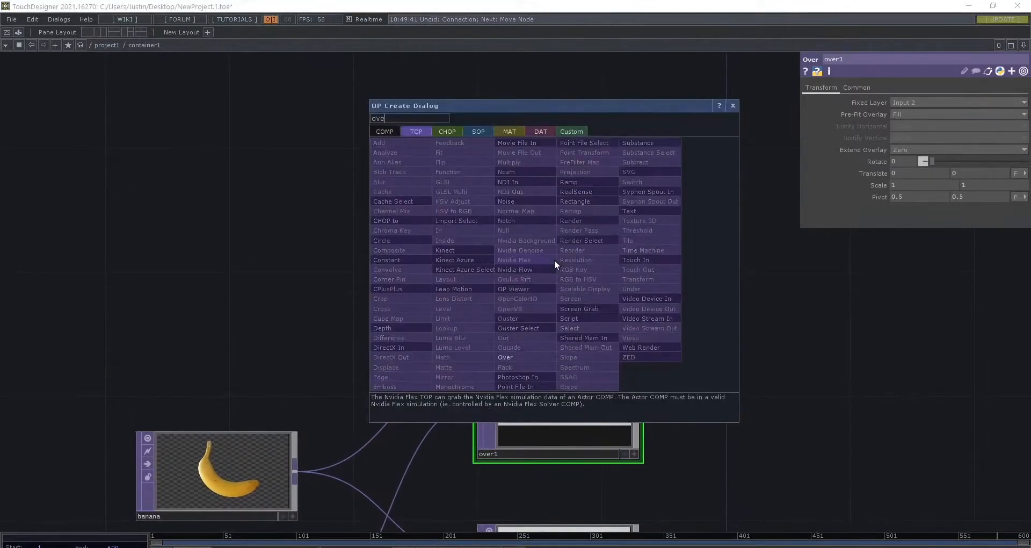
pyautogui.press('Return')
# - Inspect the error and node information of the unconnected over2 node
pyautogui.middleClick(583, 234)
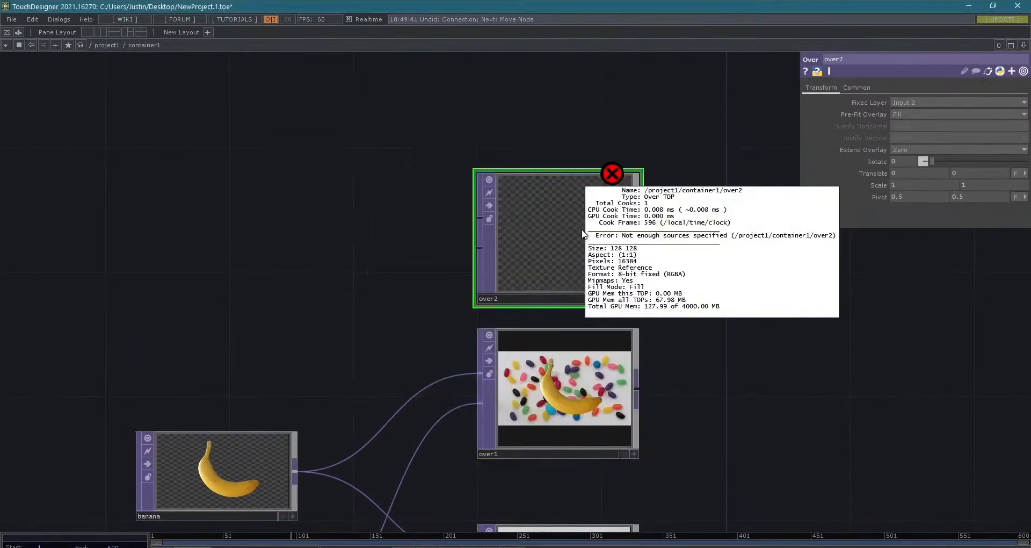
pyautogui.middleClick(611, 175)
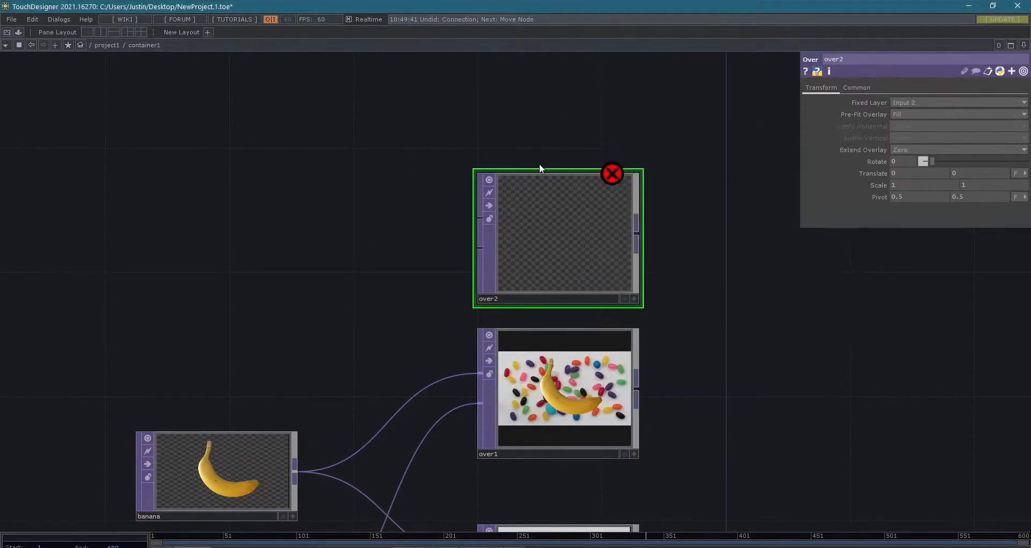
pyautogui.middleClick(560, 215)
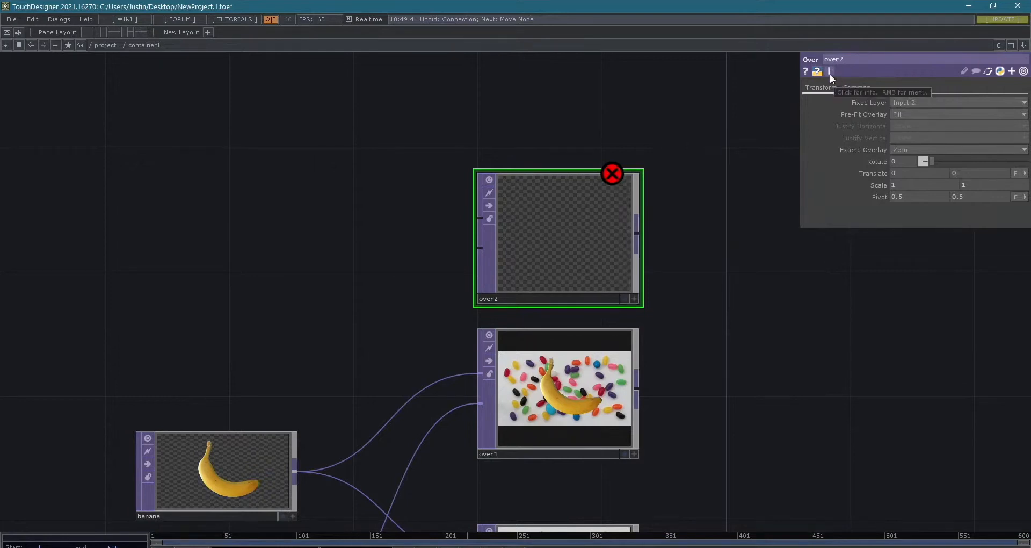
pyautogui.click(830, 72)
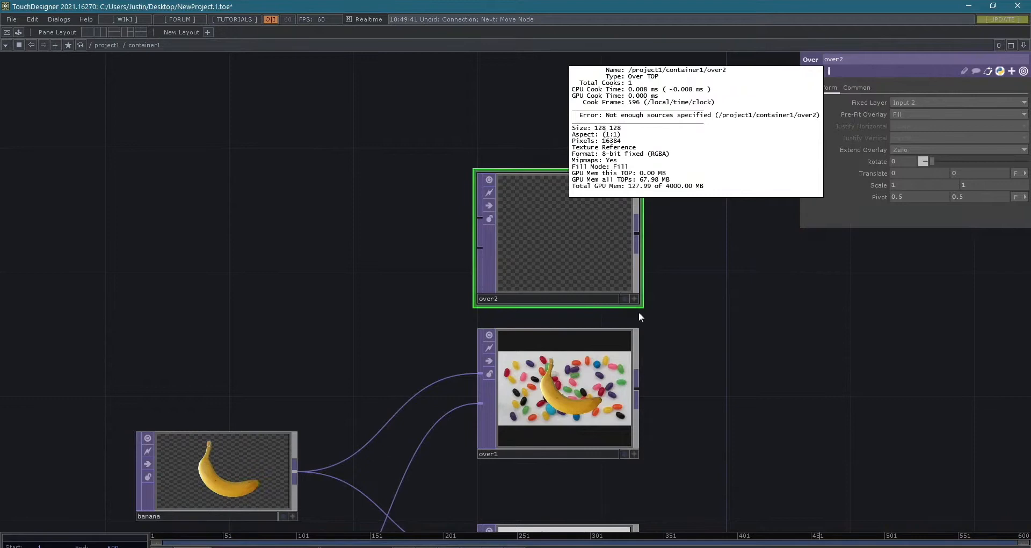
pyautogui.click(606, 274)
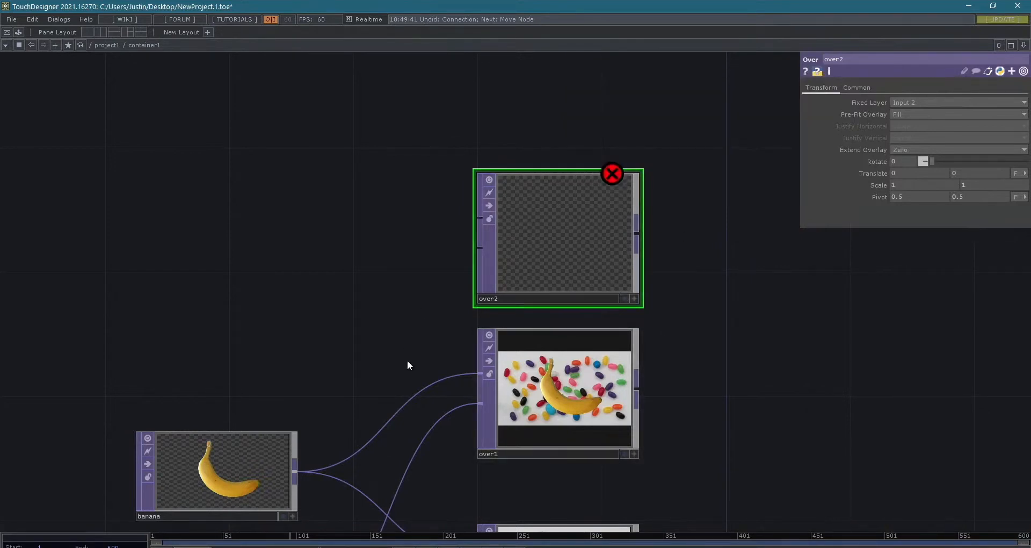
# - Connect banana to over2's first input
pyautogui.moveTo(358, 392); pyautogui.dragTo(394, 340)
pyautogui.moveTo(332, 416)
pyautogui.mouseDown()
pyautogui.moveTo(467, 156)
pyautogui.moveTo(498, 167)
pyautogui.mouseUp()
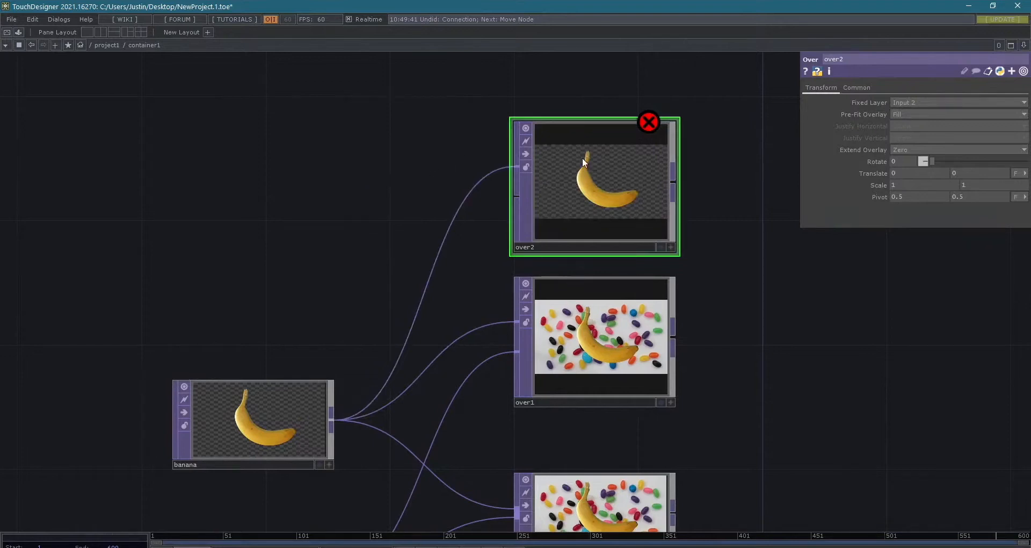
# - Reset the over2 and over1 node viewers to fit their images' proportions
pyautogui.doubleClick(513, 120)
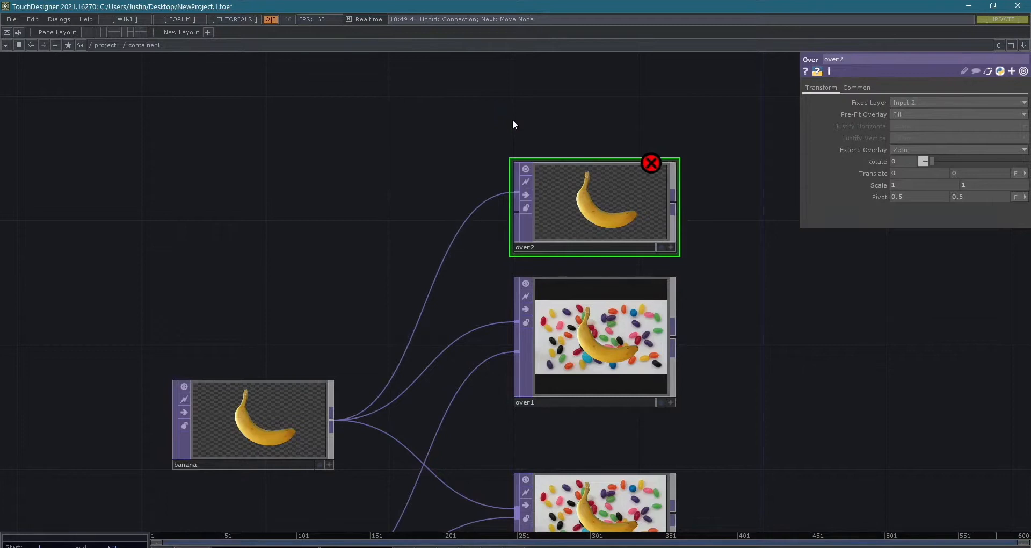
pyautogui.doubleClick(512, 276)
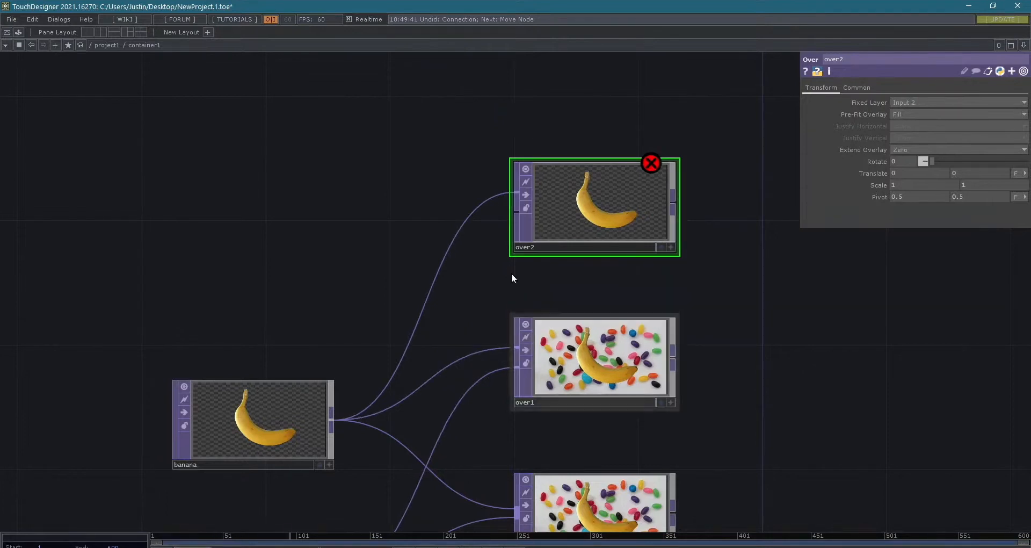
pyautogui.moveTo(715, 305); pyautogui.dragTo(667, 259)
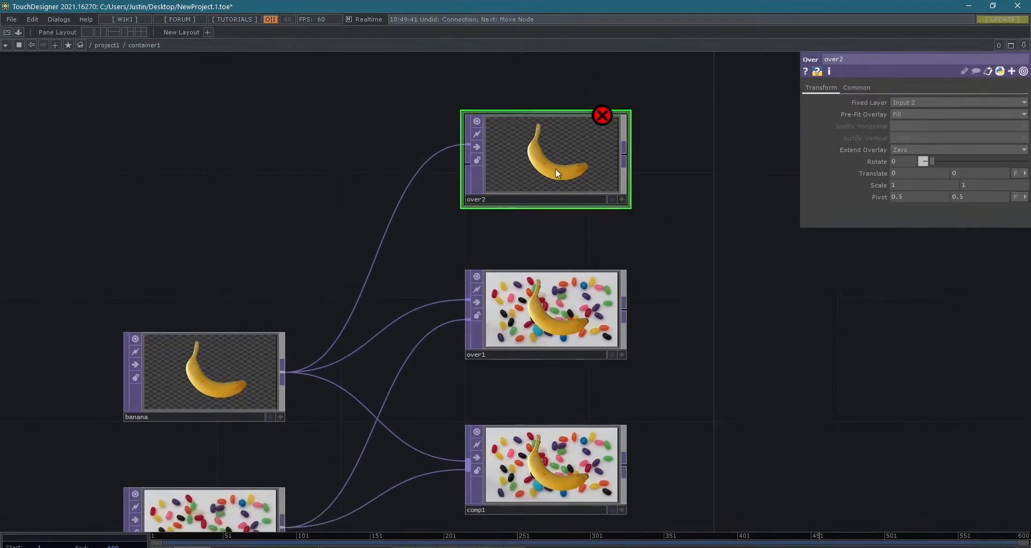
# - Delete the over2 node, and undo the accidental deletion of banana
pyautogui.press('Delete')
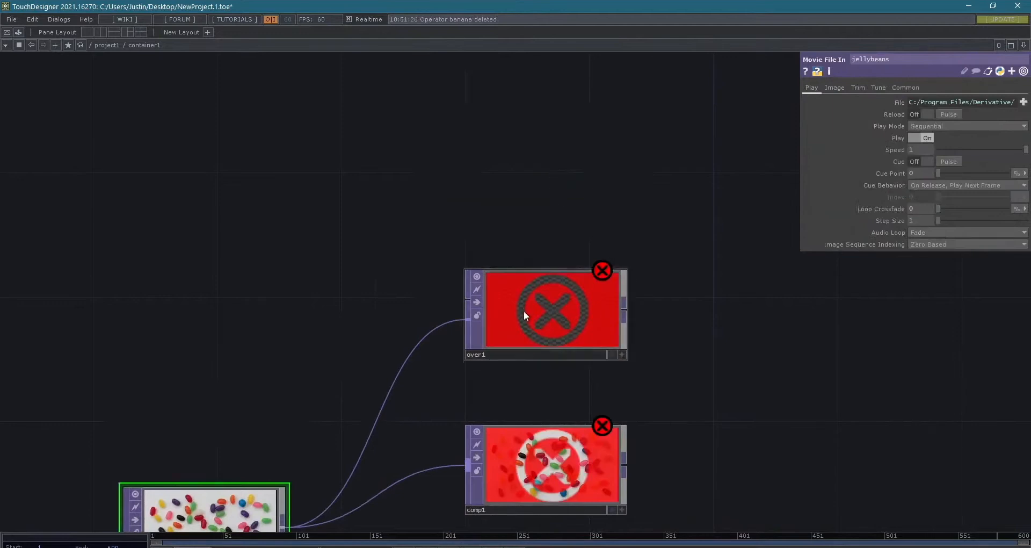
pyautogui.hotkey('ctrl', 'z')
pyautogui.press('h')
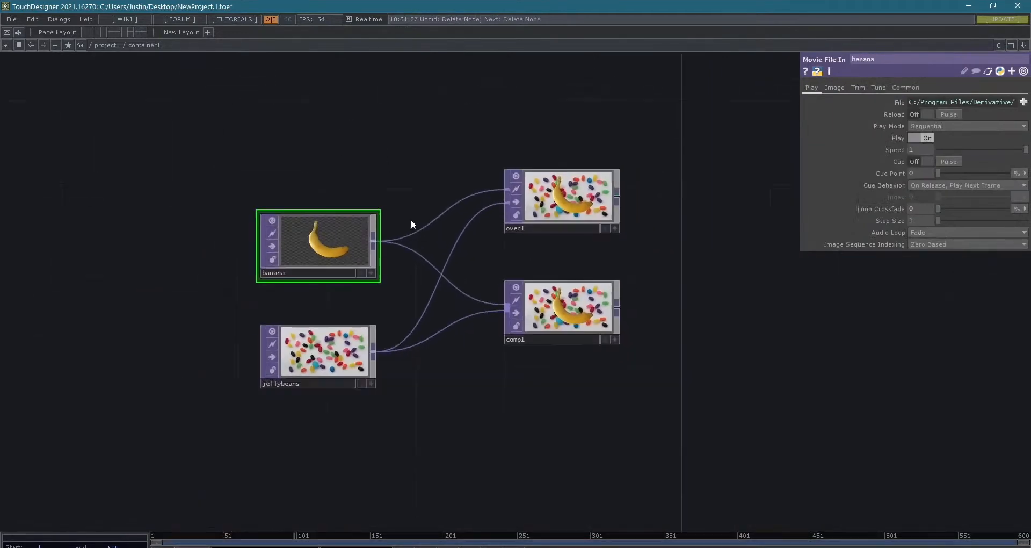
# - Move comp1 level with jellybeans and over1 level with banana
pyautogui.moveTo(516, 376); pyautogui.dragTo(528, 406)
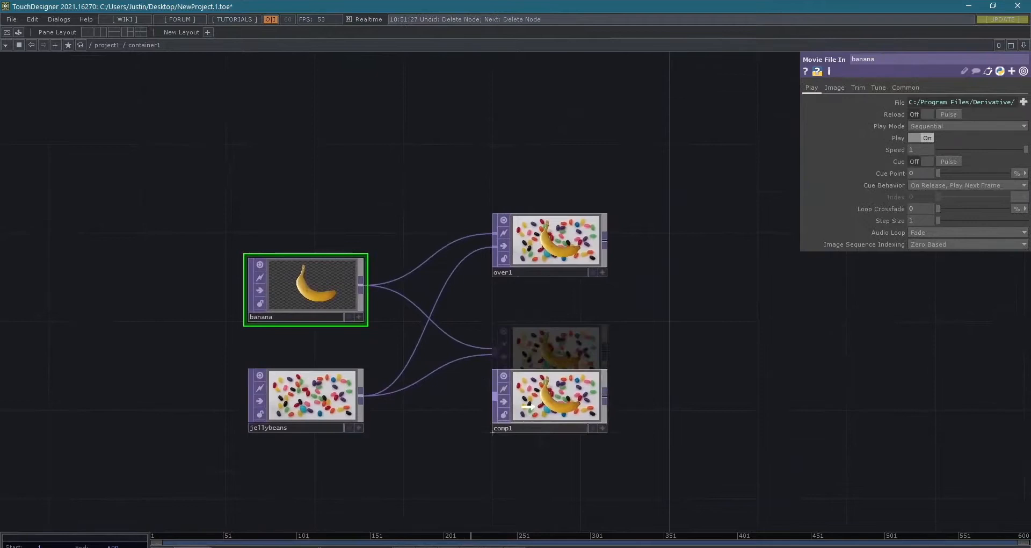
pyautogui.moveTo(541, 247); pyautogui.dragTo(531, 301)
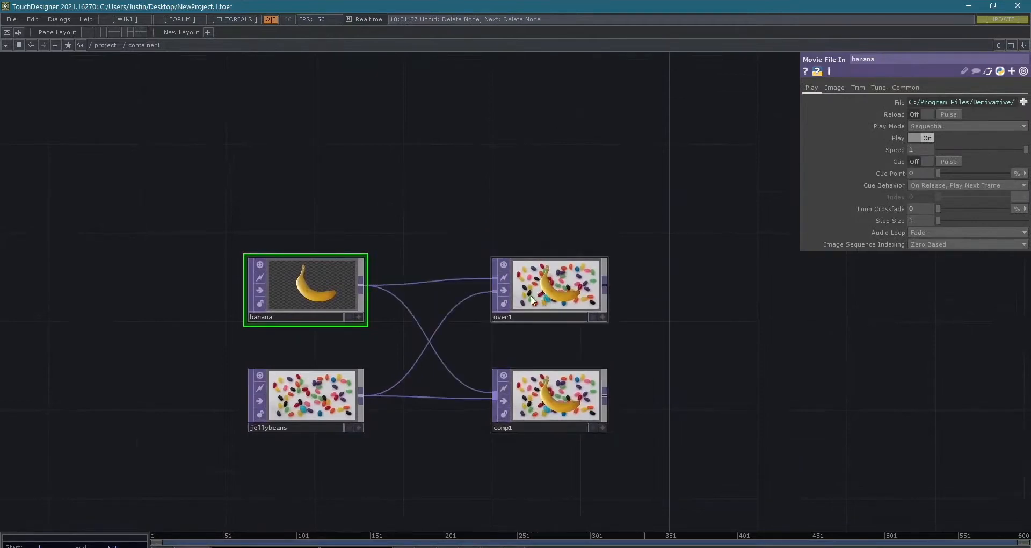
pyautogui.scroll(3, 532, 300)
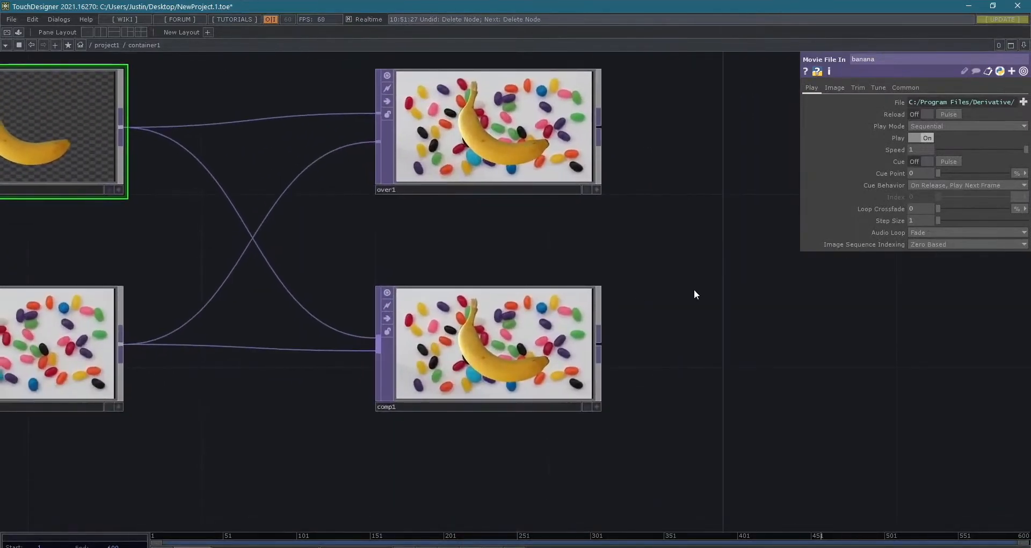
# - Turn on comp1's Preview Grid and examine the banana and jellybeans results of all composite operations
pyautogui.click(538, 317)
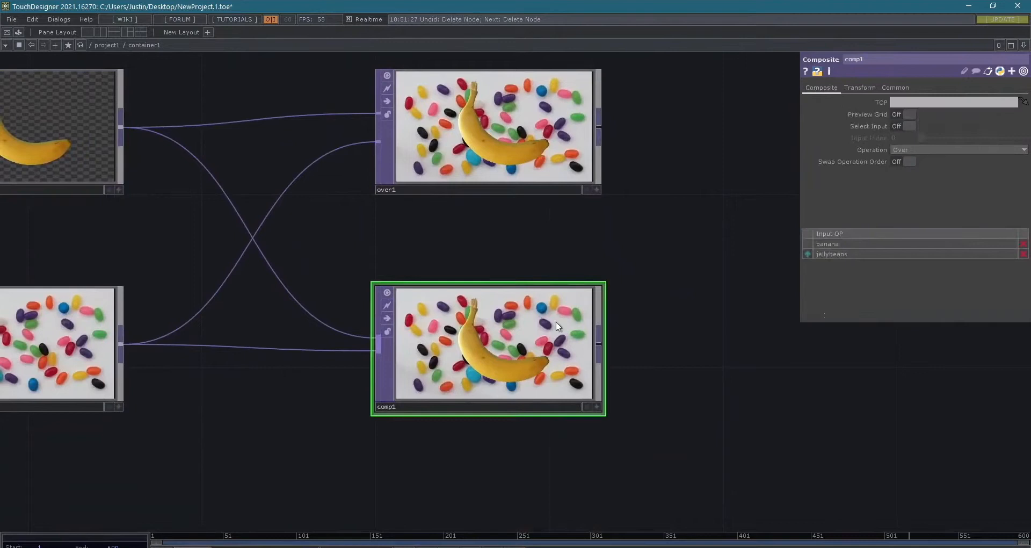
pyautogui.click(929, 151)
pyautogui.click(930, 148)
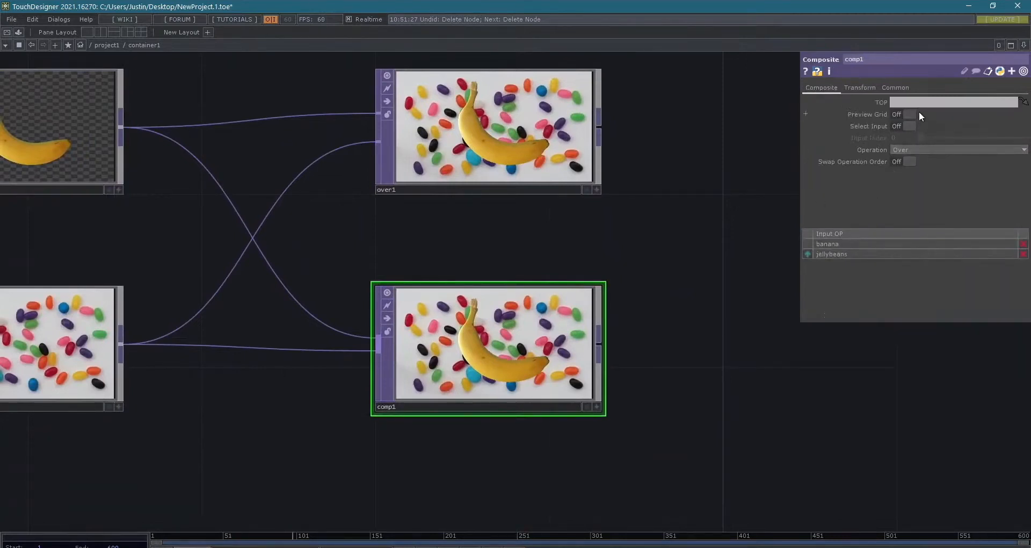
pyautogui.click(900, 113)
pyautogui.scroll(6, 533, 393)
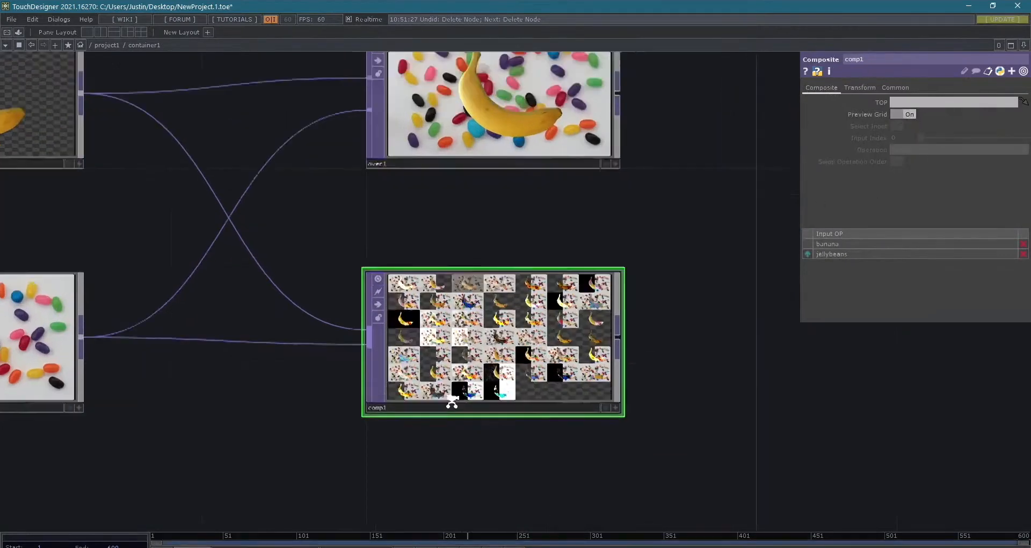
pyautogui.scroll(-12, 534, 398)
pyautogui.scroll(1, 632, 373)
pyautogui.moveTo(137, 179); pyautogui.dragTo(76, 245)
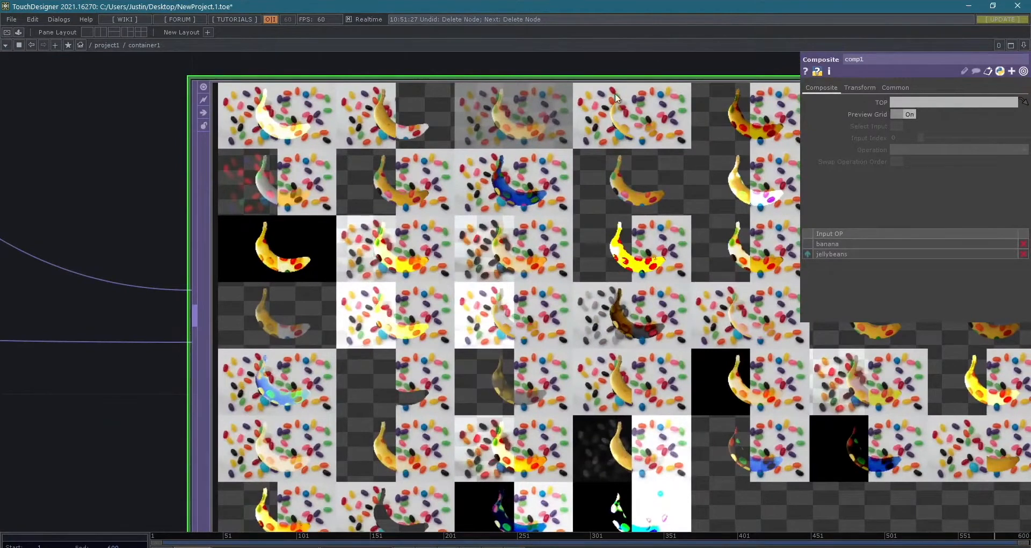
# - Turn off comp1's Preview Grid and view the list of available operations without choosing one
pyautogui.click(902, 114)
pyautogui.click(941, 150)
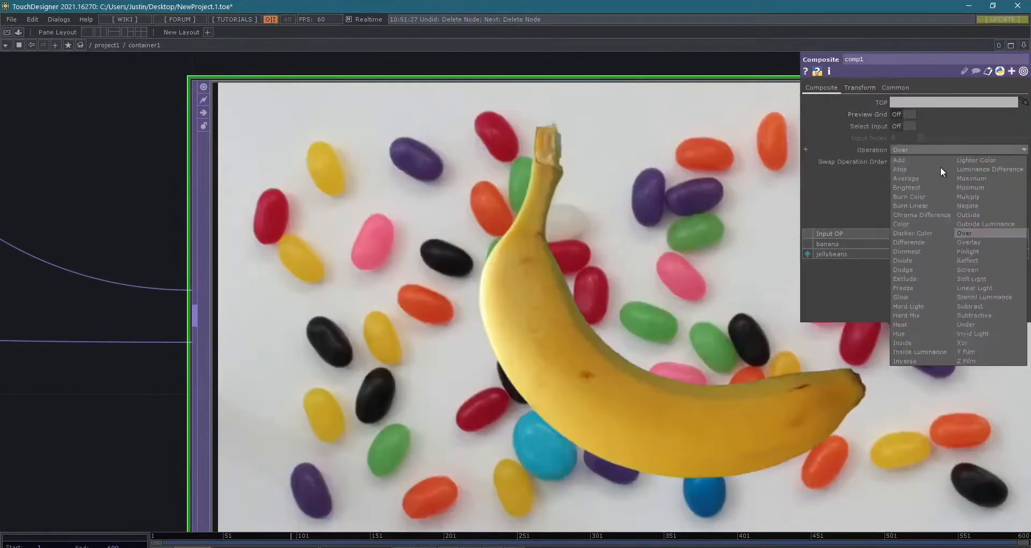
pyautogui.click(856, 201)
pyautogui.scroll(-3, 427, 245)
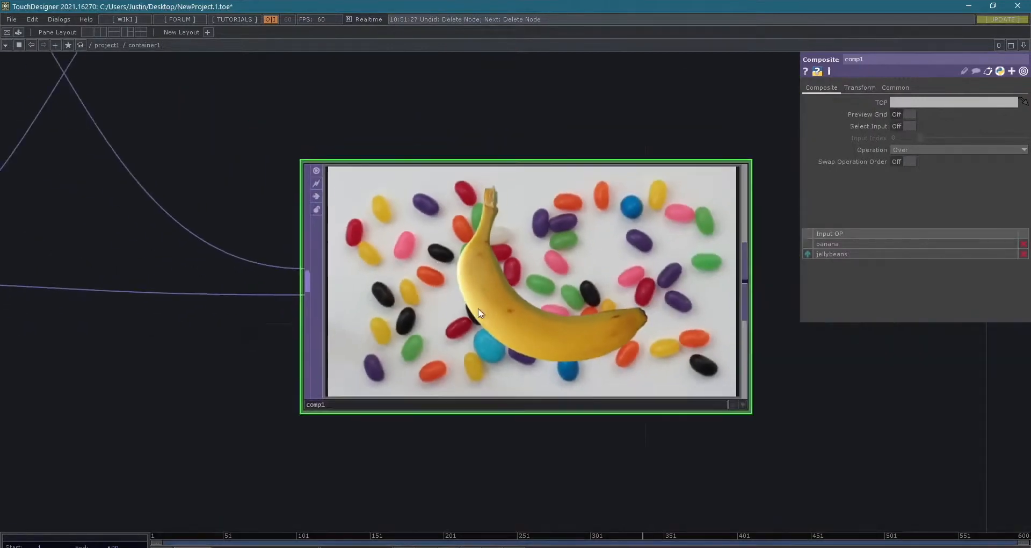
# - Show comp1's Preview Grid again for a closer look at the blend variations, and turn it back off
pyautogui.click(903, 115)
pyautogui.scroll(5, 572, 238)
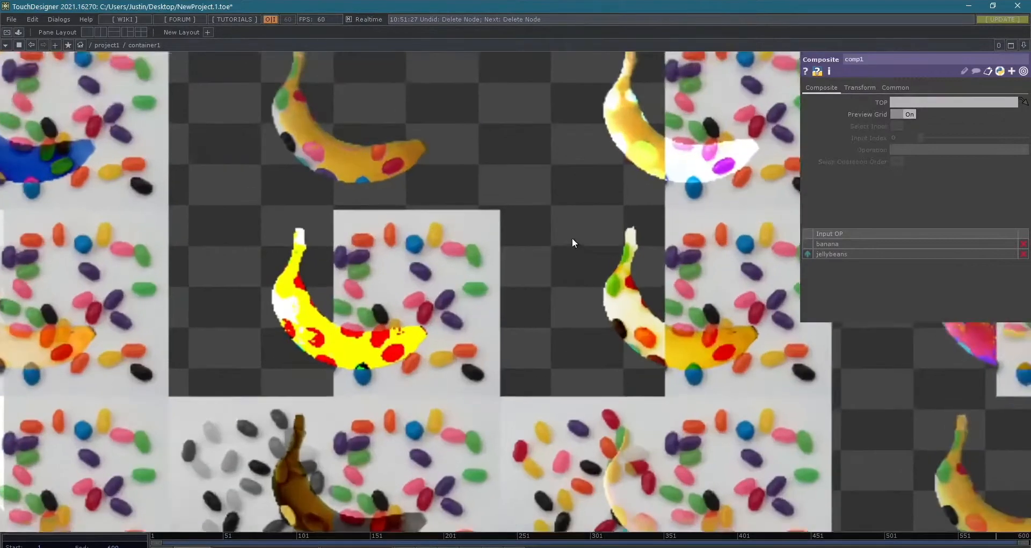
pyautogui.scroll(-2, 571, 237)
pyautogui.click(904, 114)
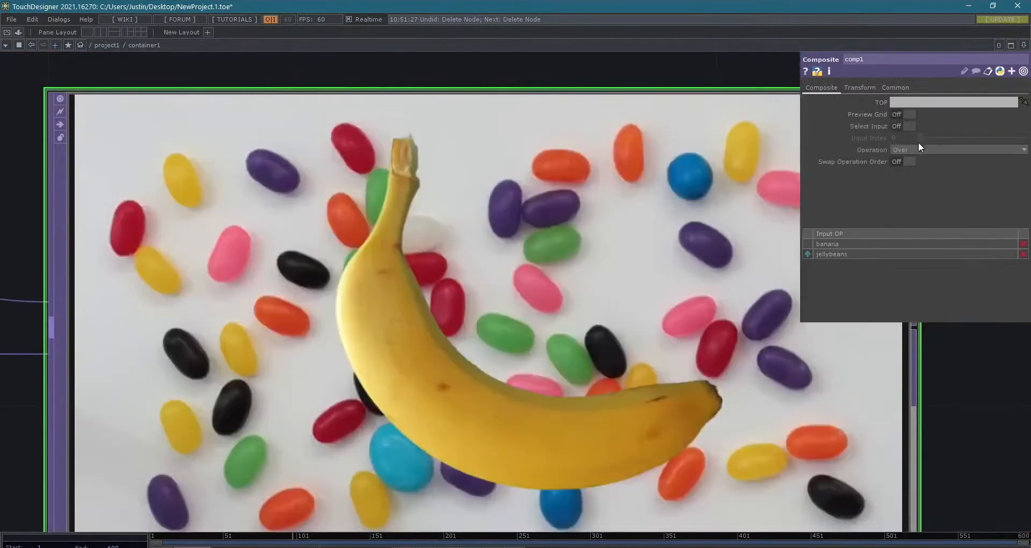
# - Try the Hard Mix, Burn Linear, Outside and Screen operations on comp1
pyautogui.click(932, 150)
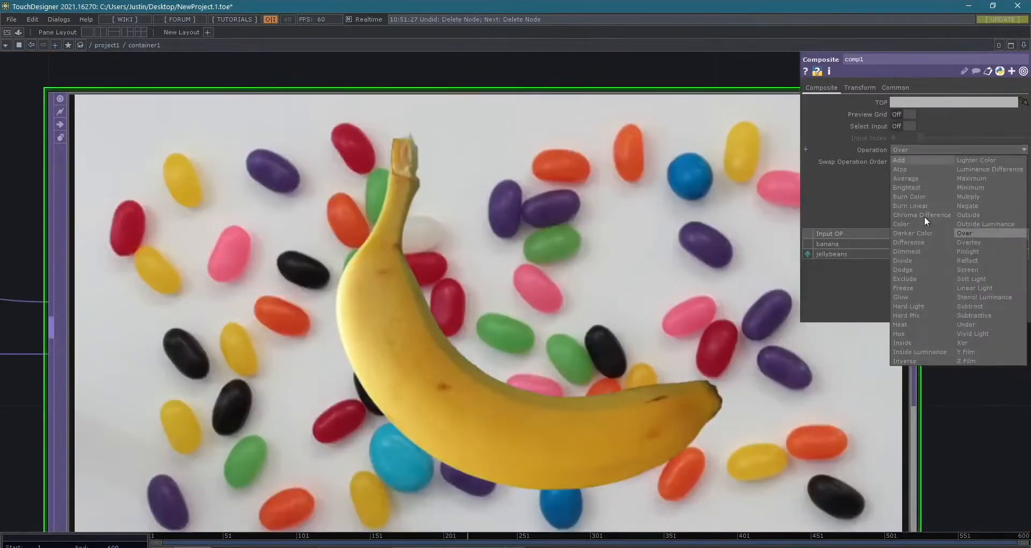
pyautogui.click(925, 314)
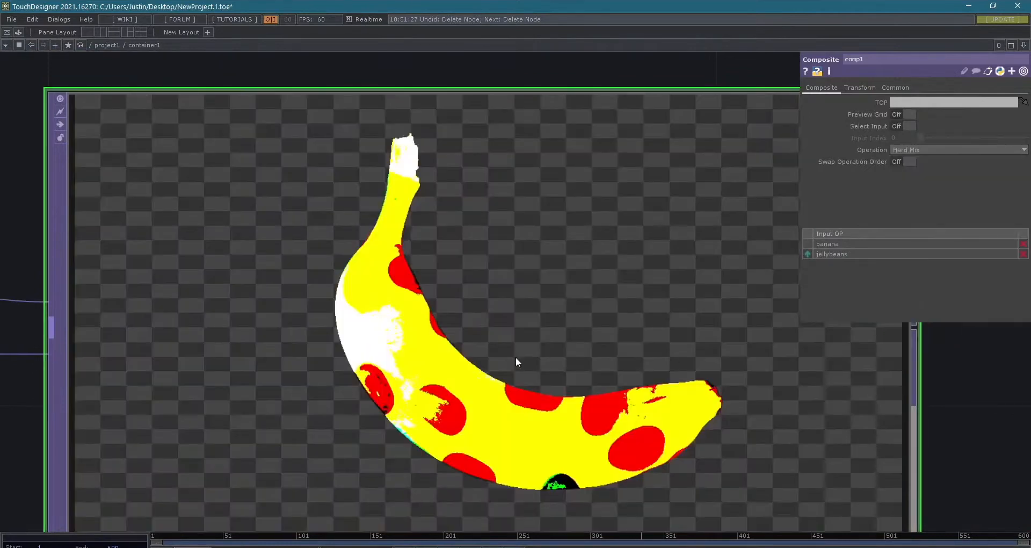
pyautogui.click(927, 151)
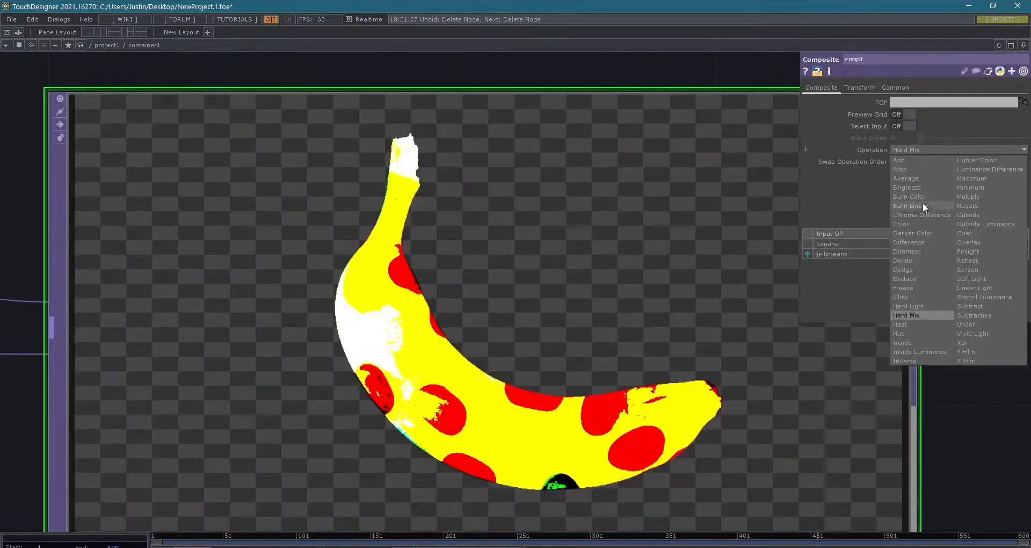
pyautogui.click(922, 206)
pyautogui.click(945, 151)
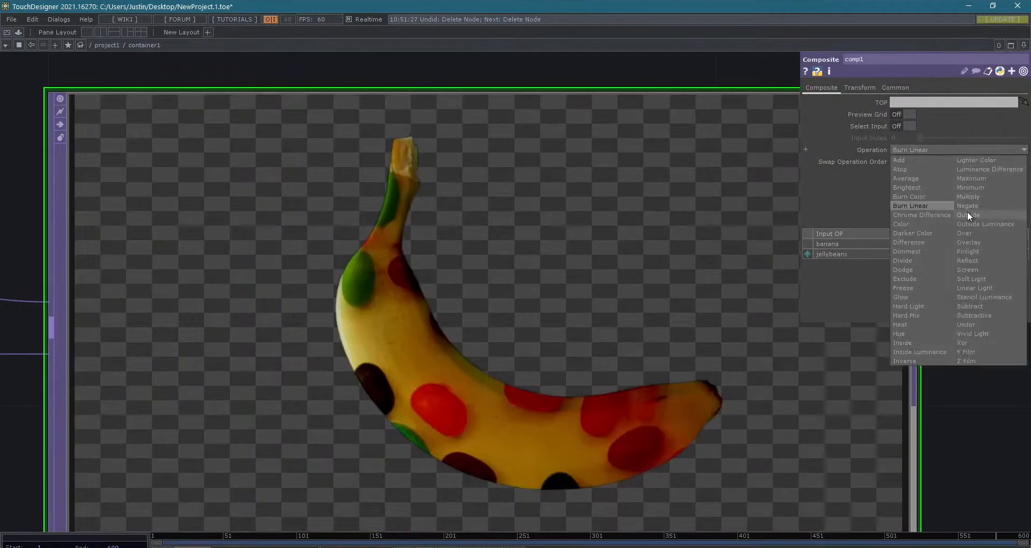
pyautogui.click(967, 214)
pyautogui.click(956, 150)
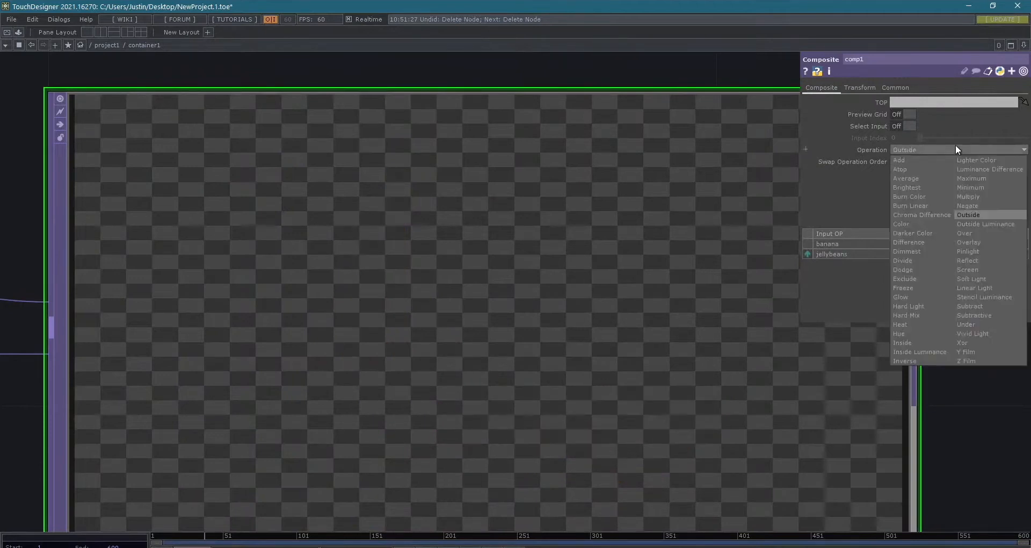
pyautogui.click(978, 269)
pyautogui.scroll(-3, 1020, 405)
pyautogui.moveTo(989, 403); pyautogui.dragTo(827, 389)
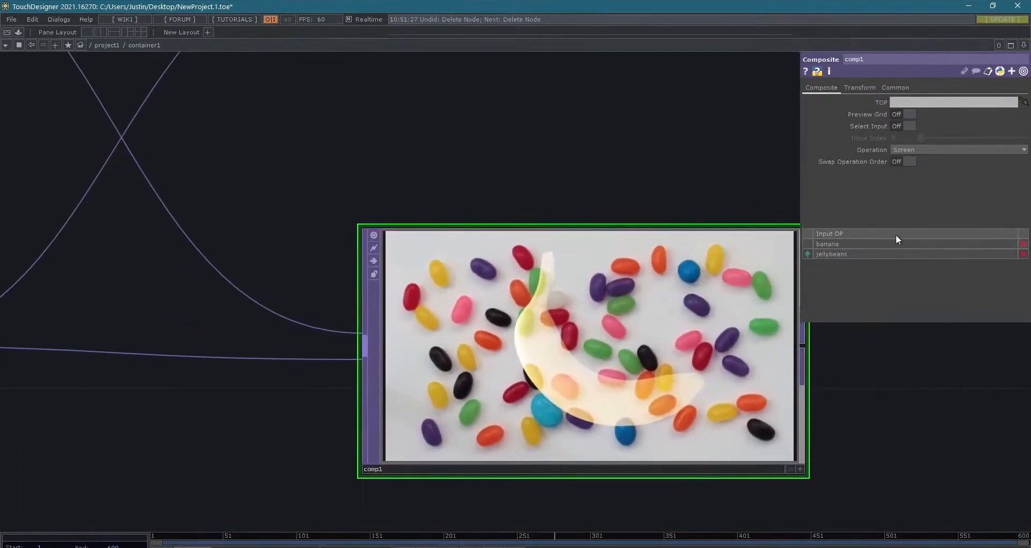
# - Try the Stencil Luminance, Freeze, Atop and Average operations on comp1
pyautogui.click(937, 150)
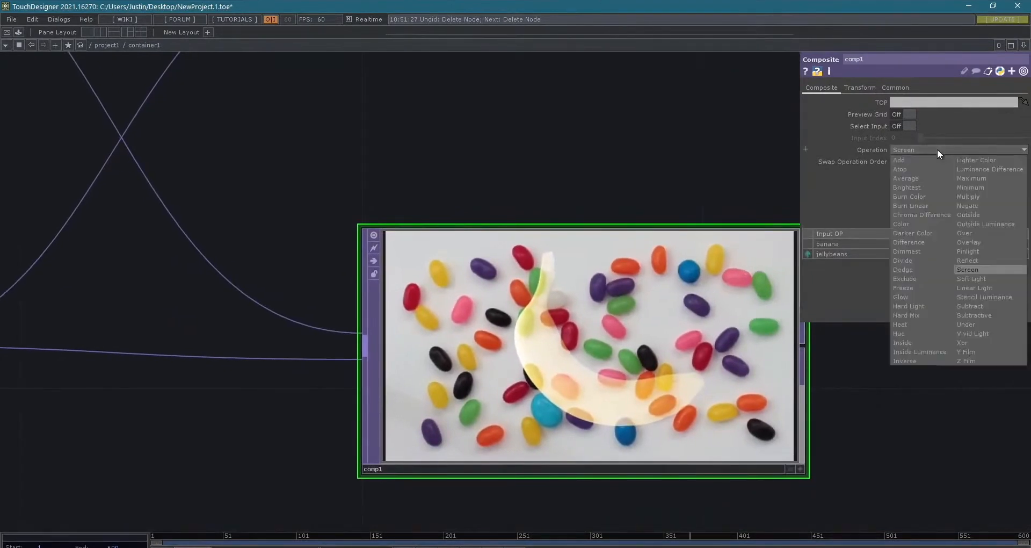
pyautogui.click(982, 296)
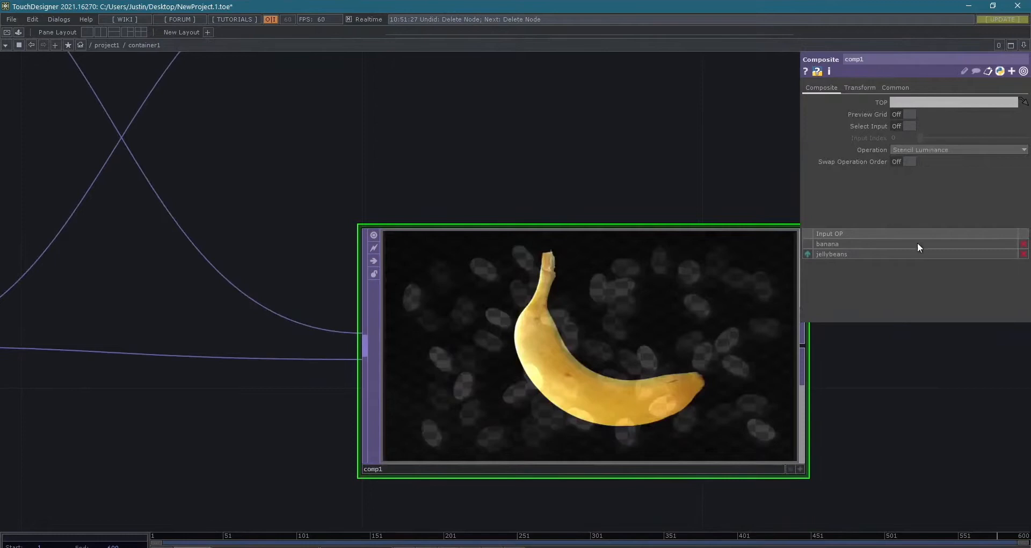
pyautogui.click(933, 150)
pyautogui.click(914, 288)
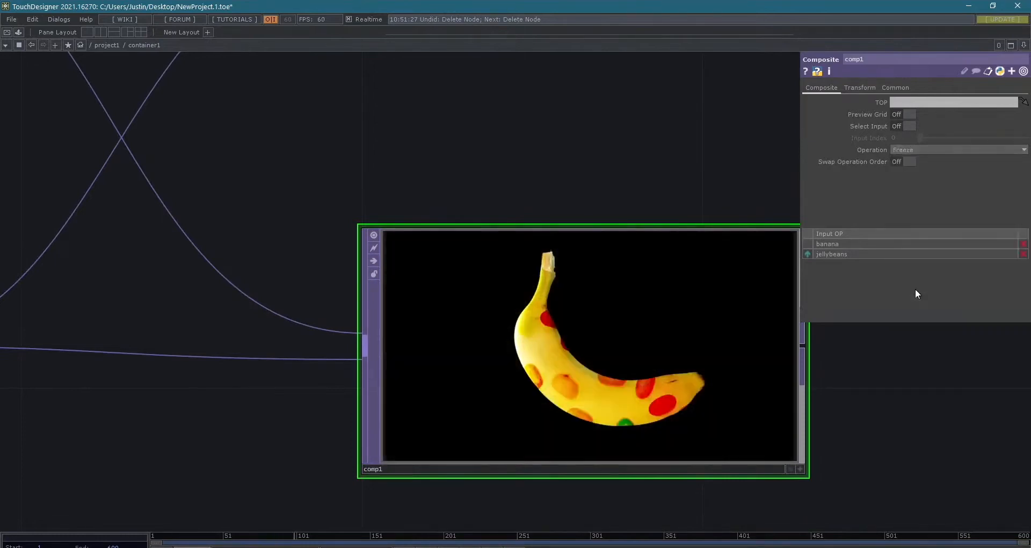
pyautogui.click(910, 147)
pyautogui.click(910, 163)
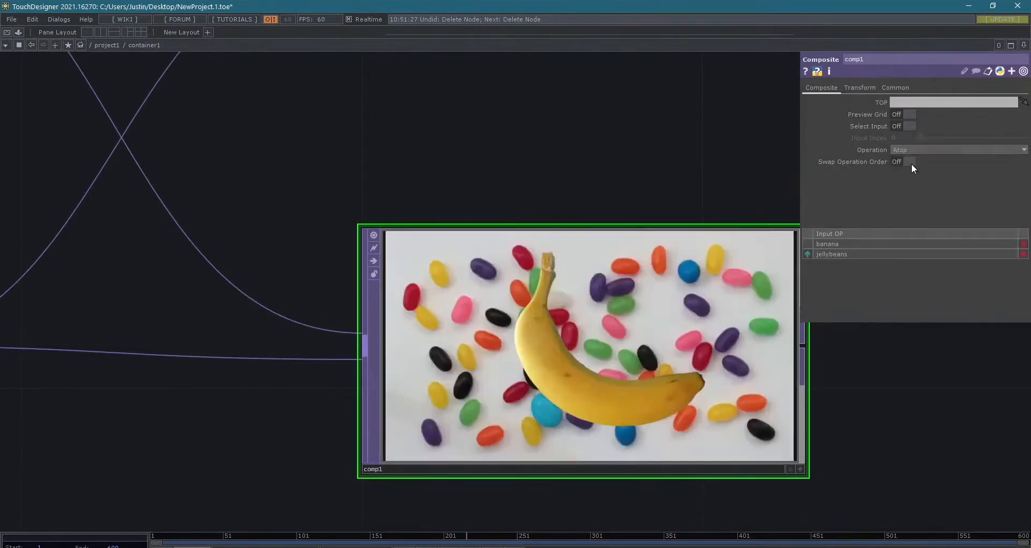
pyautogui.click(929, 152)
pyautogui.click(919, 176)
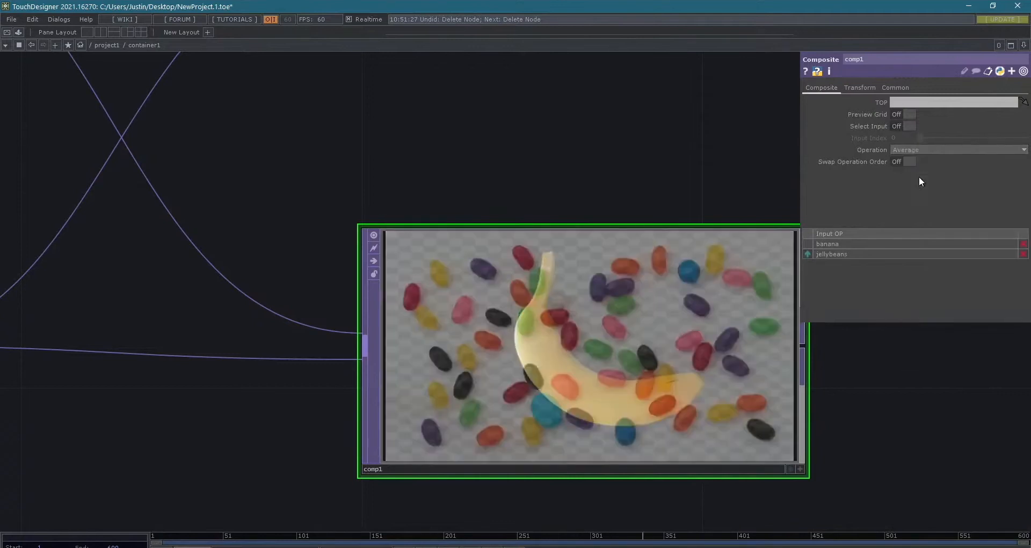
# - Set comp1's Operation to Chroma Difference
pyautogui.click(934, 151)
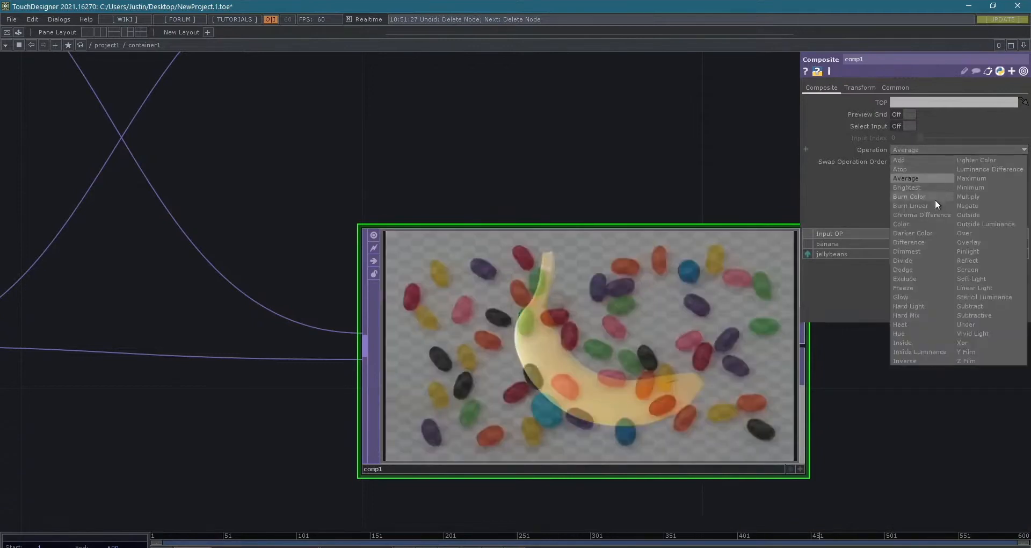
pyautogui.click(923, 215)
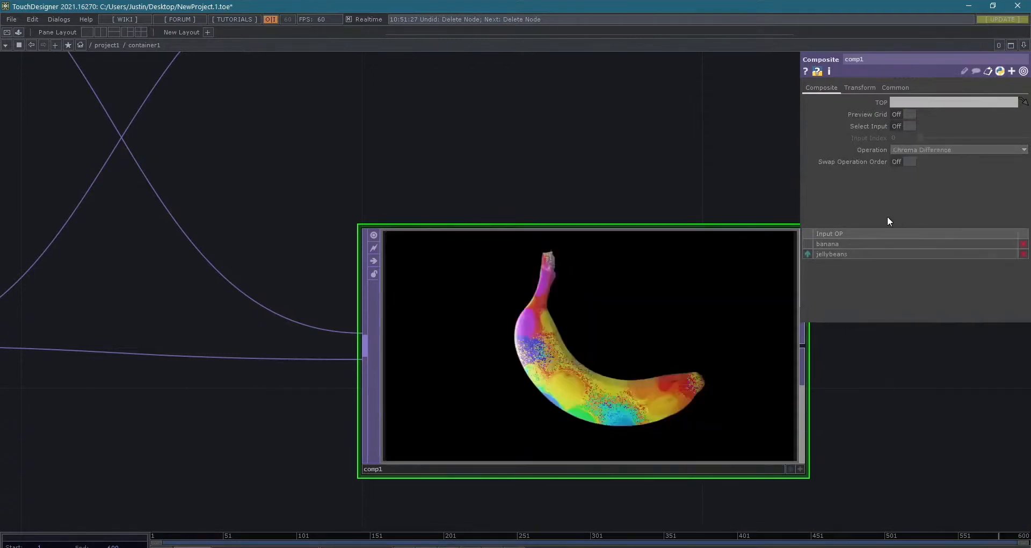
pyautogui.scroll(-5, 684, 177)
# - Add a Cross TOP in the empty space beyond the outputs of over1 and comp1
pyautogui.moveTo(709, 201); pyautogui.dragTo(564, 320)
pyautogui.moveTo(601, 340); pyautogui.dragTo(640, 233, button='middle')
pyautogui.scroll(-8, 682, 292)
pyautogui.moveTo(634, 296); pyautogui.dragTo(653, 323, button='middle')
pyautogui.moveTo(655, 323); pyautogui.dragTo(376, 331)
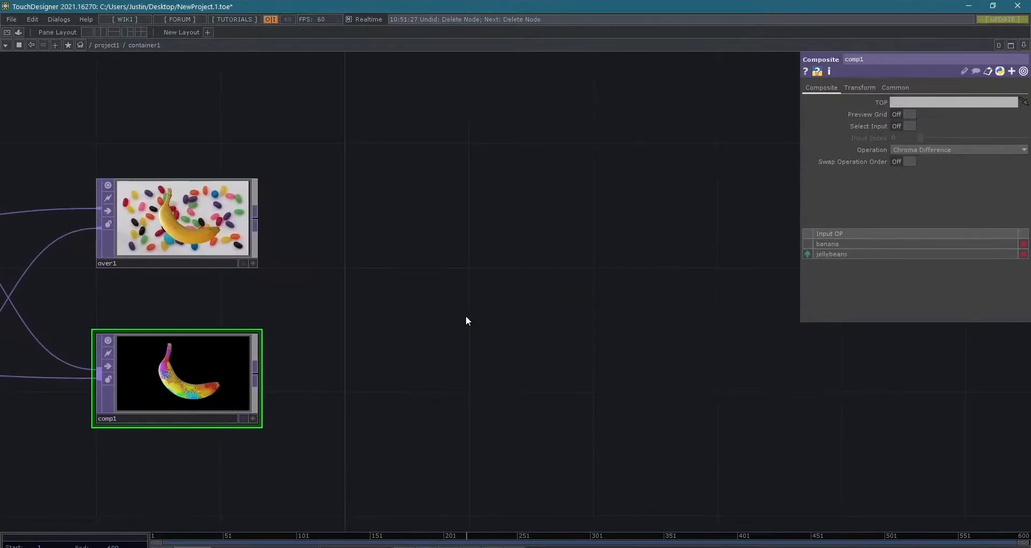
pyautogui.moveTo(506, 315); pyautogui.dragTo(498, 292)
pyautogui.scroll(3, 236, 307)
pyautogui.scroll(-2, 499, 292)
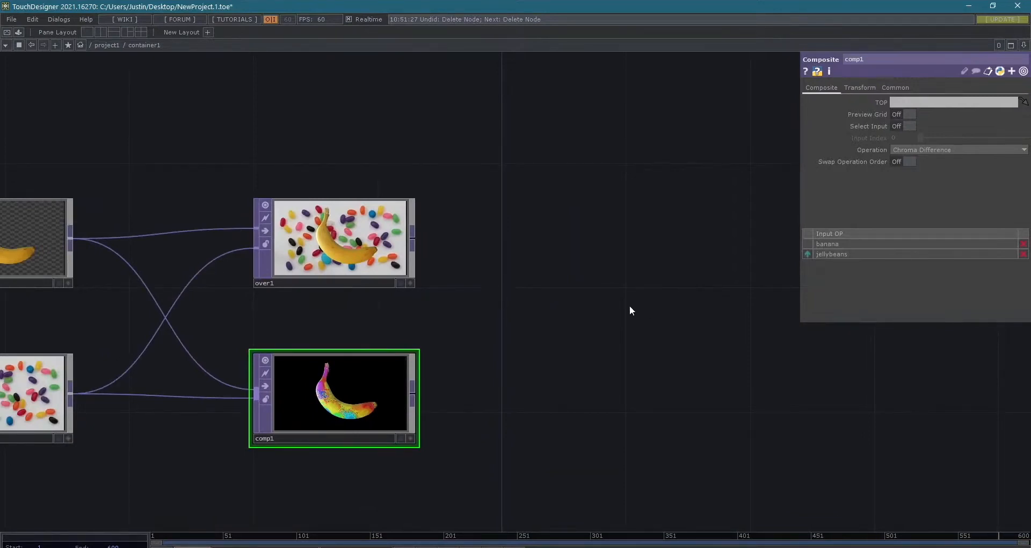
pyautogui.press('Tab')
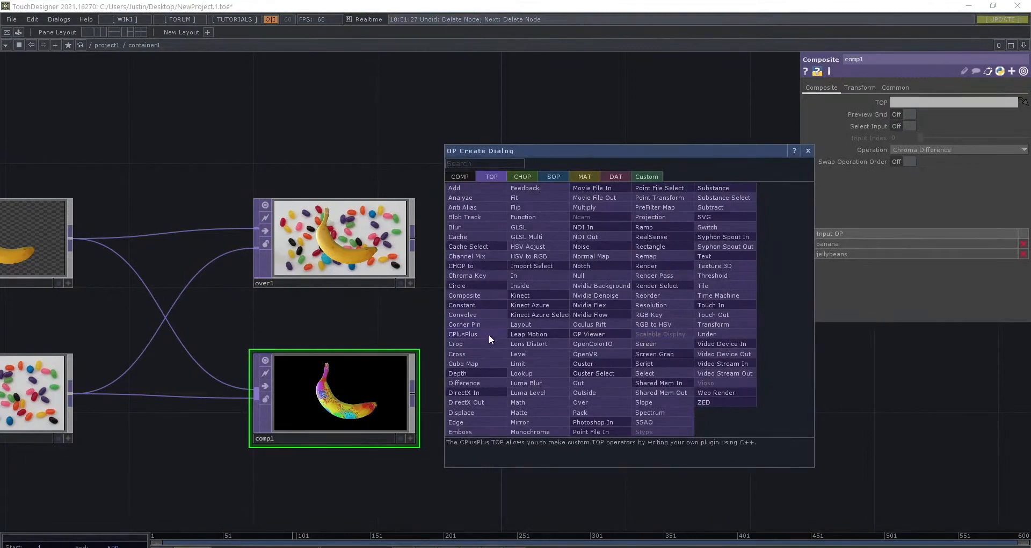
pyautogui.click(465, 353)
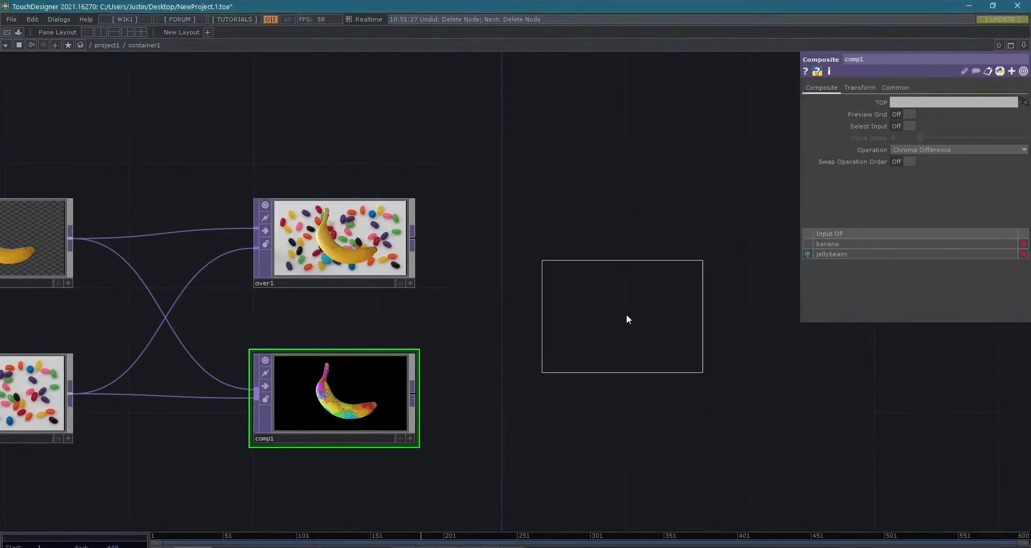
pyautogui.click(697, 324)
# - Connect over1 to cross1's first input and comp1 to its second input, and move cross1 closer to them
pyautogui.moveTo(281, 137); pyautogui.dragTo(426, 492)
pyautogui.moveTo(412, 238); pyautogui.dragTo(628, 295)
pyautogui.moveTo(412, 394); pyautogui.dragTo(628, 327)
pyautogui.moveTo(720, 316); pyautogui.dragTo(626, 316)
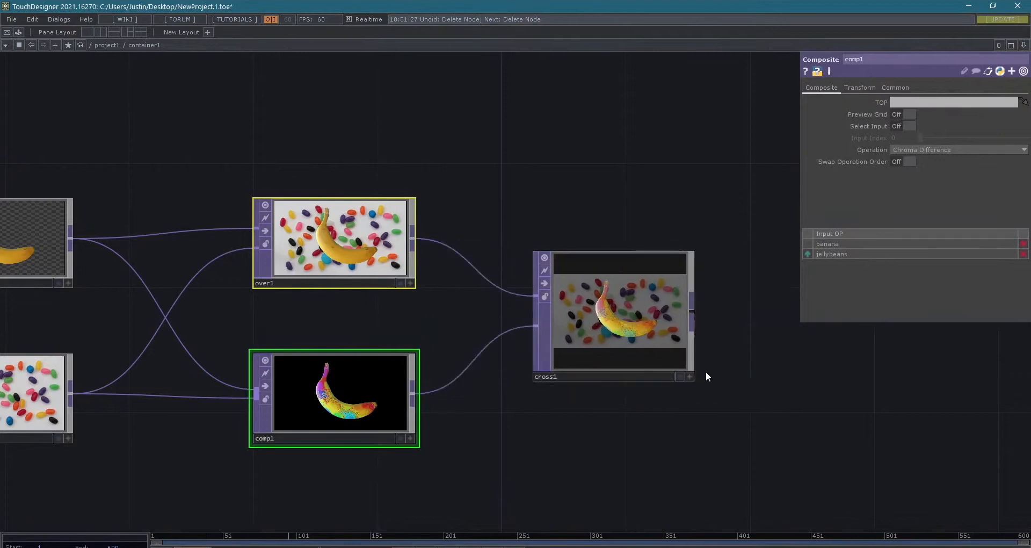
# - Blend cross1's two inputs with its Cross parameter, ending at 0.492
pyautogui.scroll(3, 706, 372)
pyautogui.scroll(-3, 455, 256)
pyautogui.moveTo(437, 383); pyautogui.dragTo(573, 440)
pyautogui.click(626, 324)
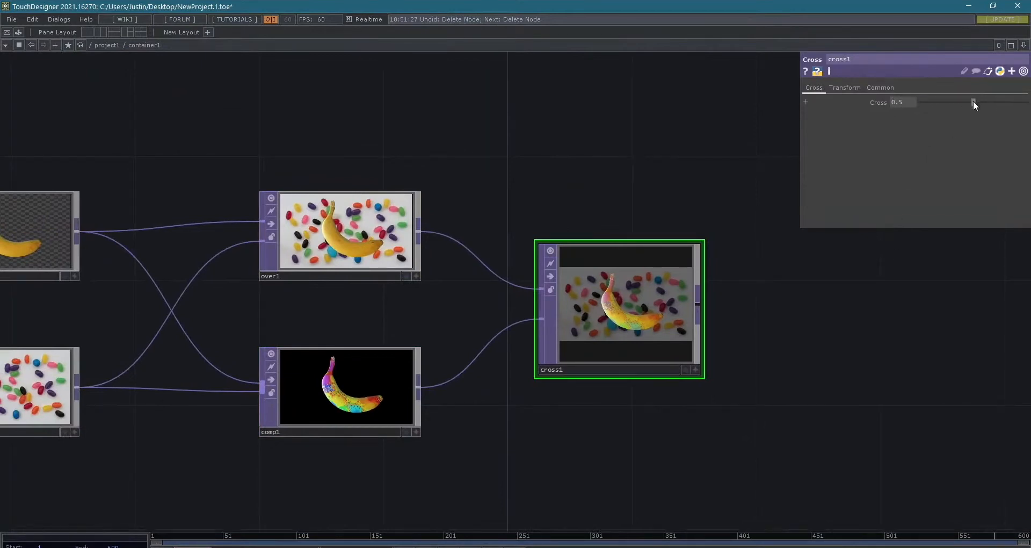
pyautogui.moveTo(973, 102)
pyautogui.mouseDown()
pyautogui.moveTo(917, 105)
pyautogui.moveTo(1029, 105)
pyautogui.moveTo(917, 102)
pyautogui.moveTo(1027, 92)
pyautogui.moveTo(916, 91)
pyautogui.moveTo(1027, 91)
pyautogui.moveTo(973, 94)
pyautogui.mouseUp()
# - Turn on cross1's display flag so its output fills the network background, and view it behind all the nodes
pyautogui.click(686, 370)
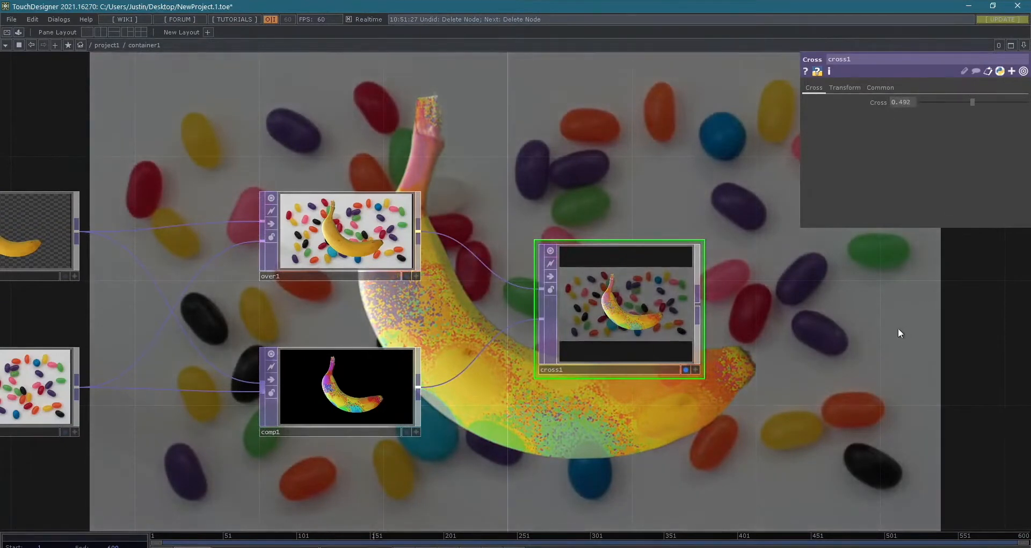
pyautogui.moveTo(898, 328); pyautogui.dragTo(464, 330)
pyautogui.scroll(-2, 484, 338)
pyautogui.scroll(-2, 500, 347)
pyautogui.moveTo(379, 387); pyautogui.dragTo(459, 388)
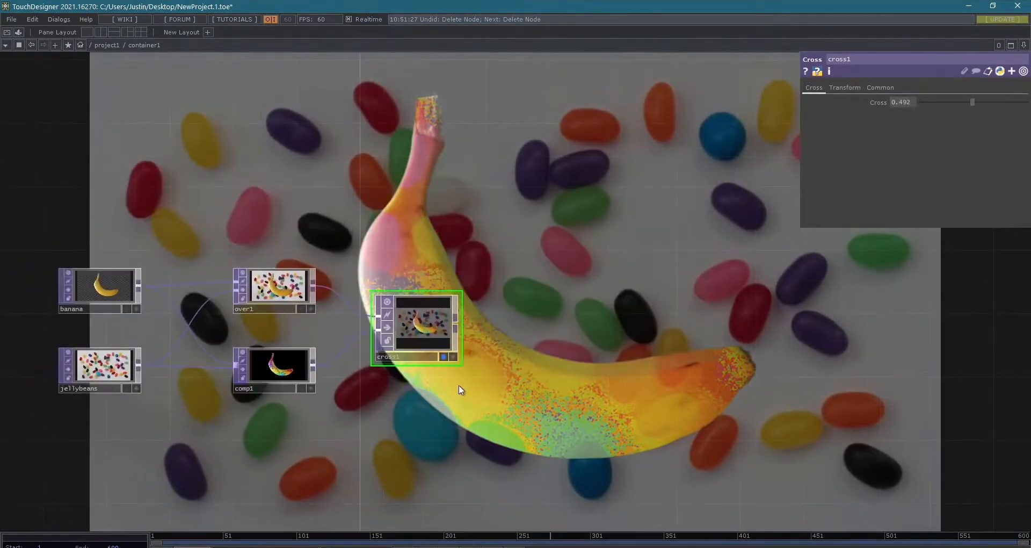
# - Turn off cross1's display flag and add a Null TOP in the empty space beyond cross1
pyautogui.click(443, 357)
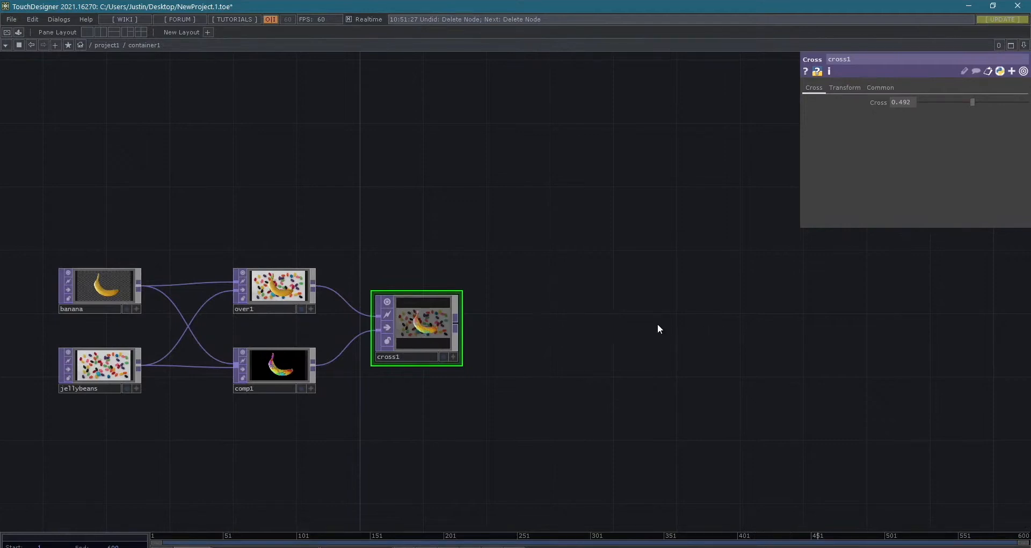
pyautogui.press('Tab')
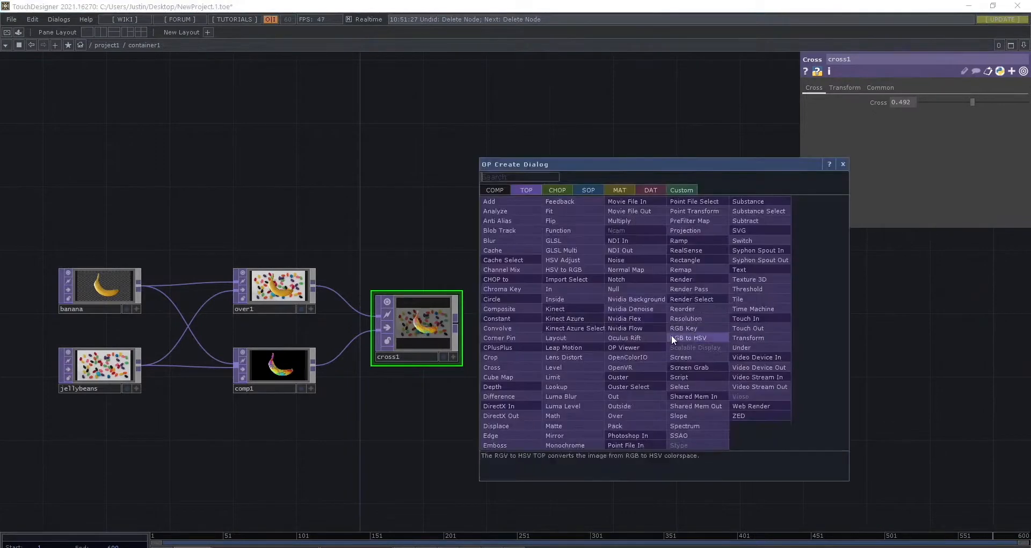
pyautogui.write('null')
pyautogui.press('Return')
pyautogui.click(709, 292)
pyautogui.moveTo(708, 290); pyautogui.dragTo(675, 336)
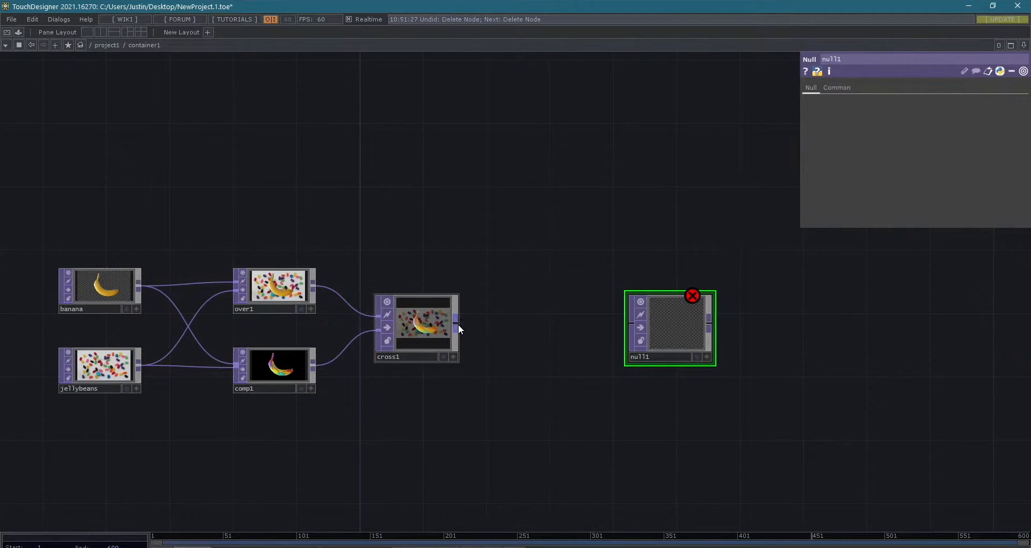
# - Connect cross1's output to null1's input and turn on null1's display flag so it fills the network background
pyautogui.moveTo(459, 324); pyautogui.dragTo(752, 305)
pyautogui.scroll(2, 777, 344)
pyautogui.scroll(-2, 782, 353)
pyautogui.click(777, 341)
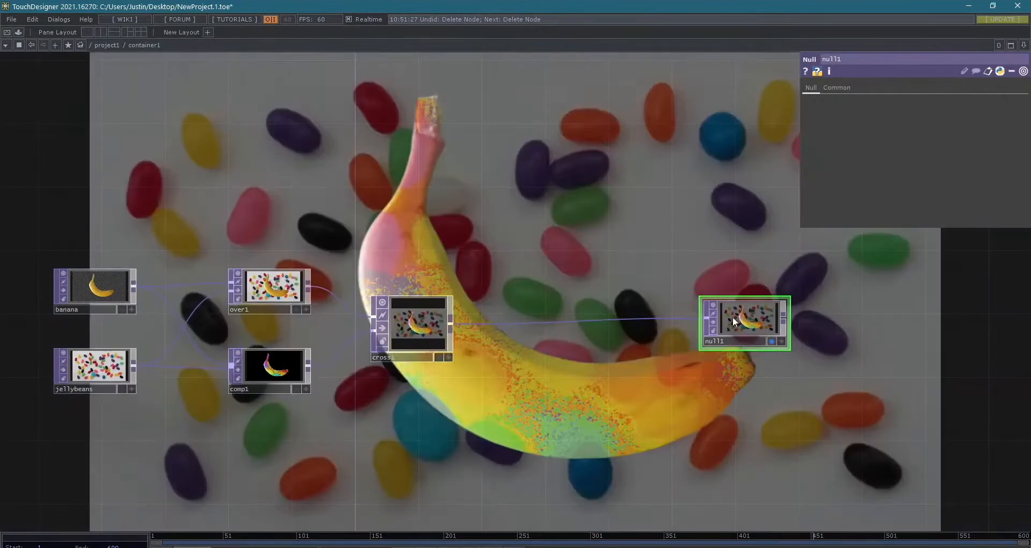
pyautogui.scroll(-3, 544, 268)
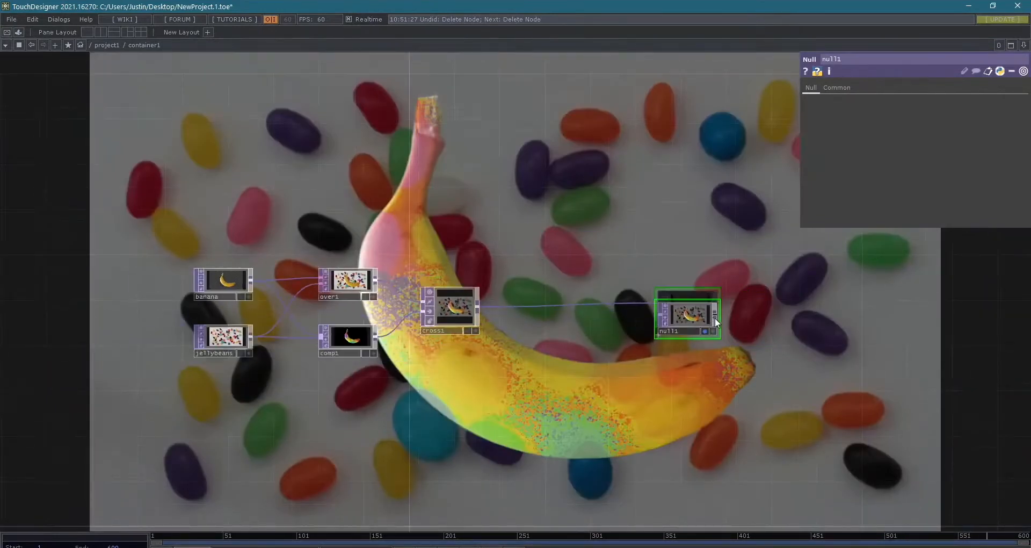
# - Set cross1's Cross parameter to 1 and move null1 slightly higher in the network
pyautogui.click(471, 308)
pyautogui.moveTo(968, 103); pyautogui.dragTo(678, 255)
pyautogui.moveTo(696, 323); pyautogui.dragTo(707, 300)
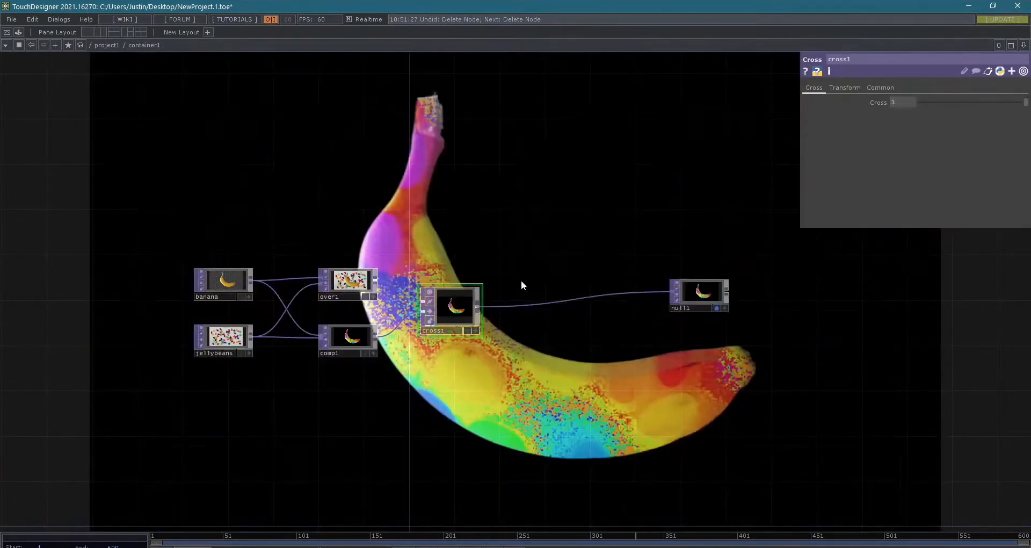
pyautogui.rightClick(540, 303)
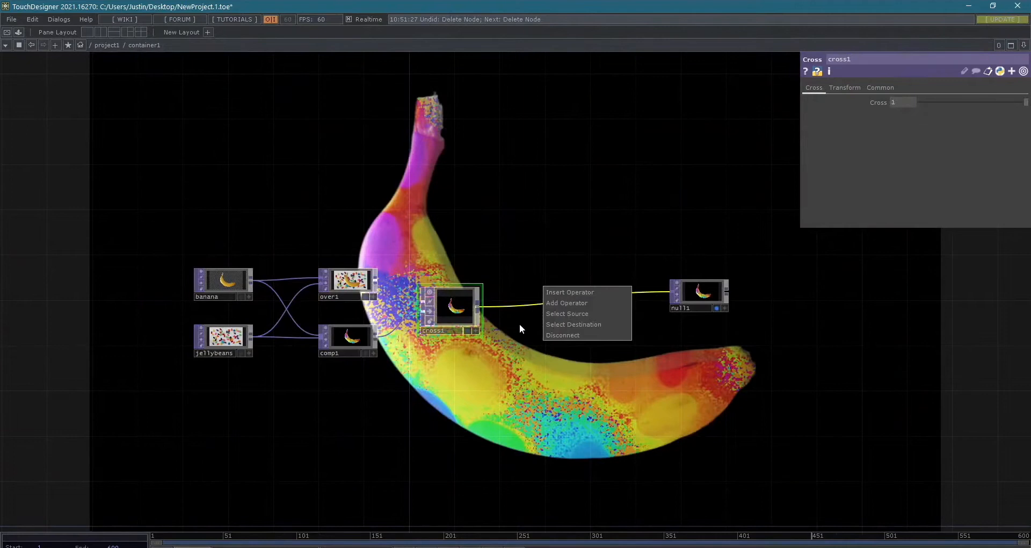
pyautogui.scroll(4, 568, 320)
pyautogui.scroll(3, 568, 320)
pyautogui.scroll(-4, 588, 276)
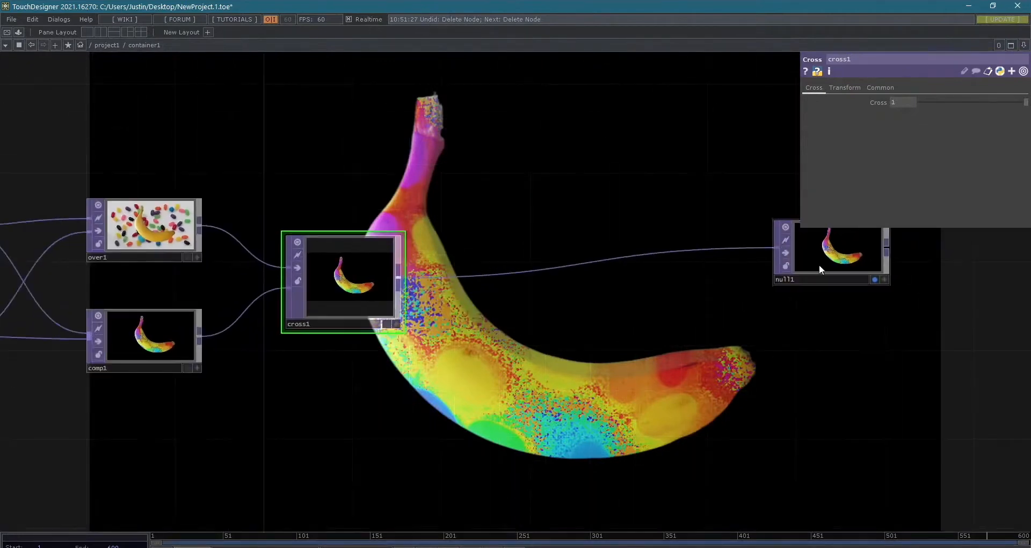
pyautogui.moveTo(726, 390); pyautogui.dragTo(652, 416)
# - Nudge null1 lower, view its output in a separate floating window, and close that window
pyautogui.moveTo(699, 308); pyautogui.dragTo(697, 329)
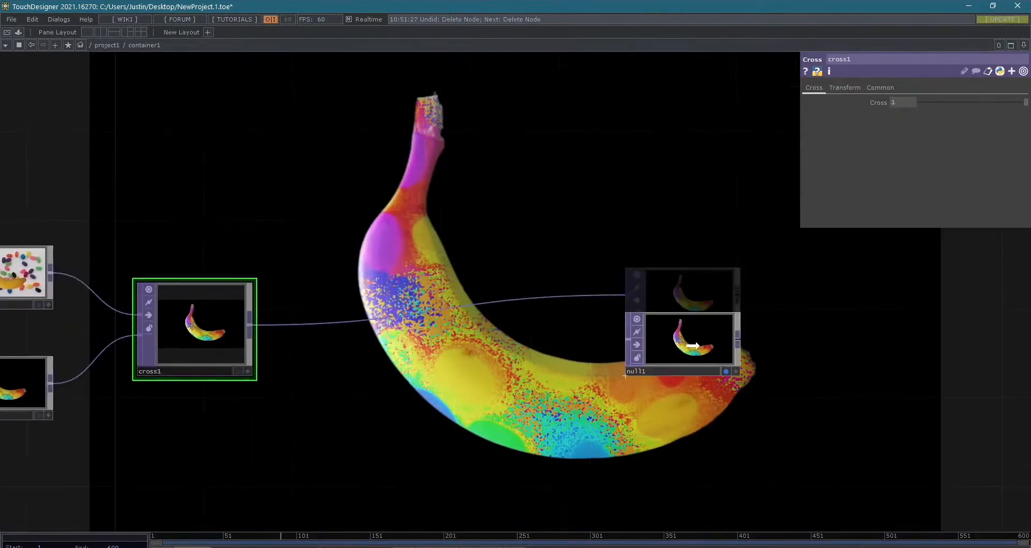
pyautogui.rightClick(696, 330)
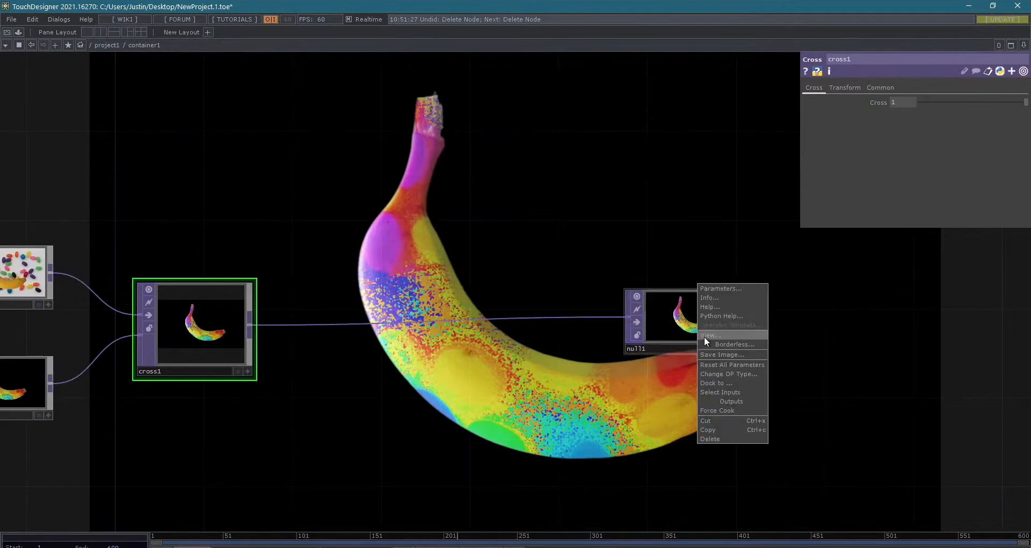
pyautogui.click(704, 335)
pyautogui.moveTo(631, 153); pyautogui.dragTo(617, 108)
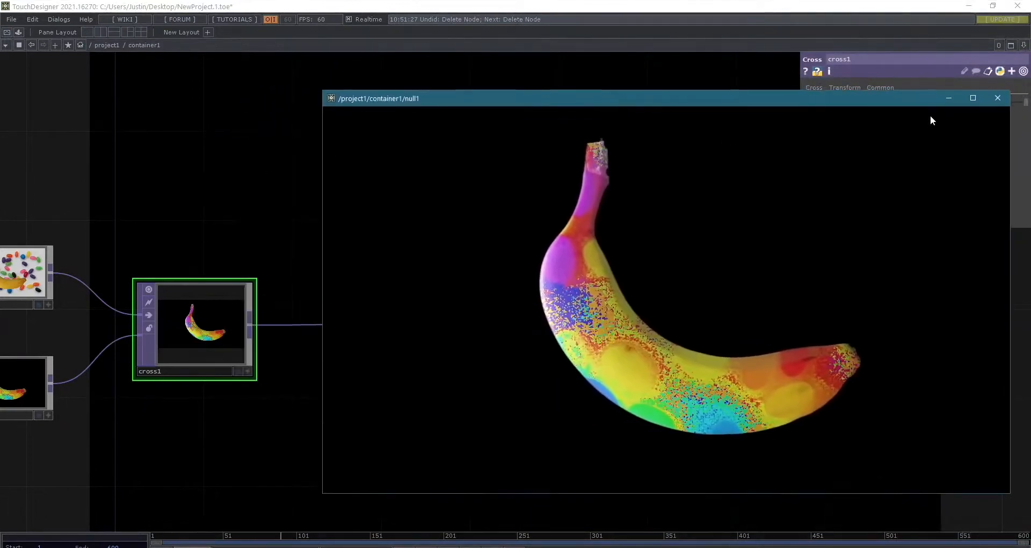
pyautogui.click(997, 97)
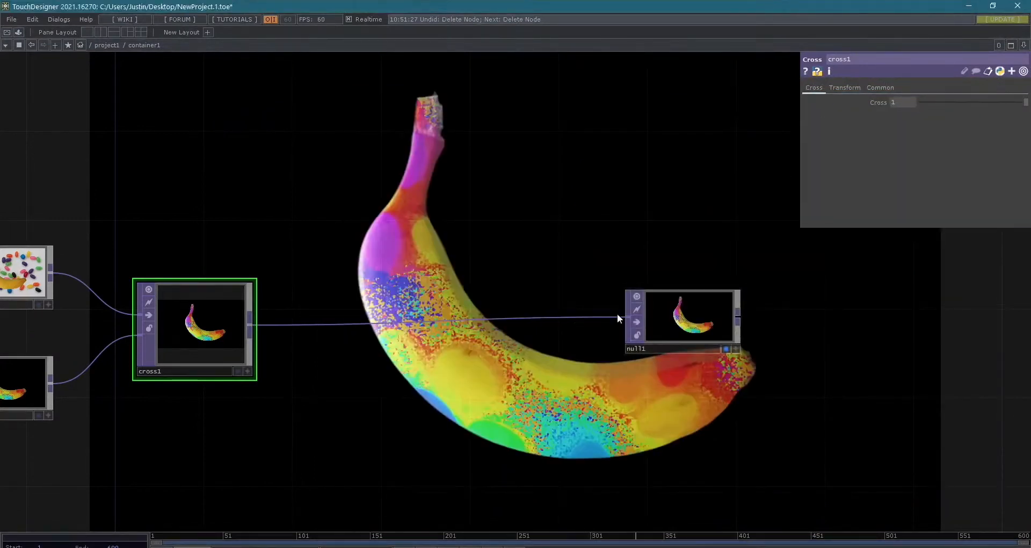
# - Rearrange cross1 and null1 so there is free space along the wire between them for another operator
pyautogui.moveTo(700, 322); pyautogui.dragTo(722, 346)
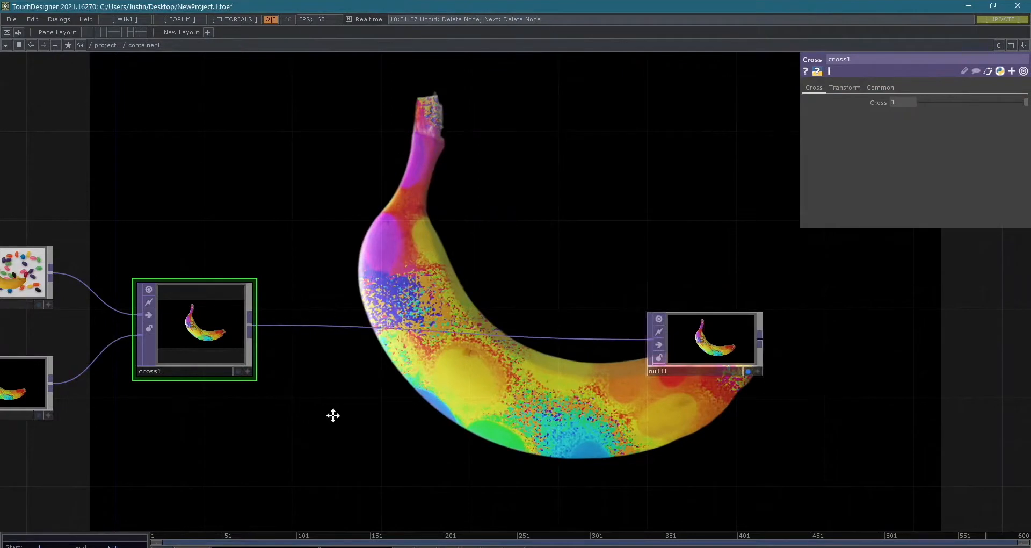
pyautogui.moveTo(332, 416); pyautogui.dragTo(428, 430)
pyautogui.scroll(-3, 346, 354)
pyautogui.moveTo(335, 280); pyautogui.dragTo(721, 393, button='right')
pyautogui.moveTo(732, 371); pyautogui.dragTo(858, 385)
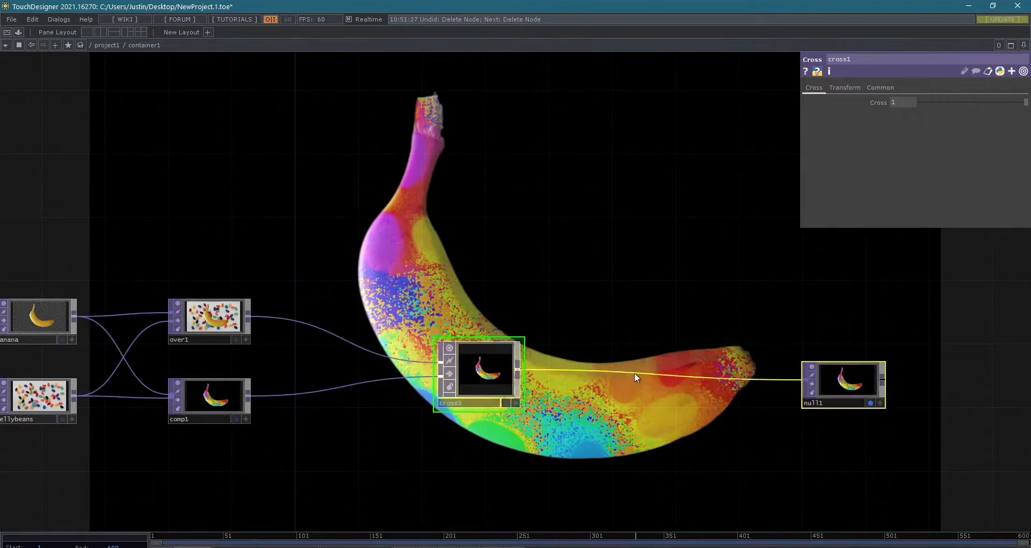
# - Insert a Level TOP into the wire between cross1 and null1 and frame the nodes
pyautogui.scroll(3, 634, 372)
pyautogui.rightClick(612, 375)
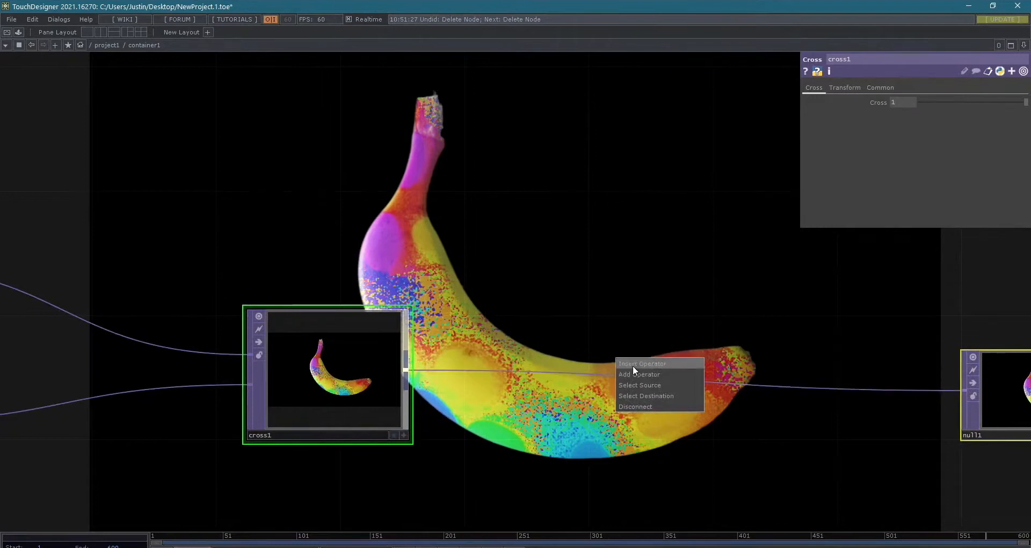
pyautogui.click(633, 365)
pyautogui.moveTo(584, 210)
pyautogui.mouseDown()
pyautogui.moveTo(590, 177)
pyautogui.moveTo(583, 196)
pyautogui.mouseUp()
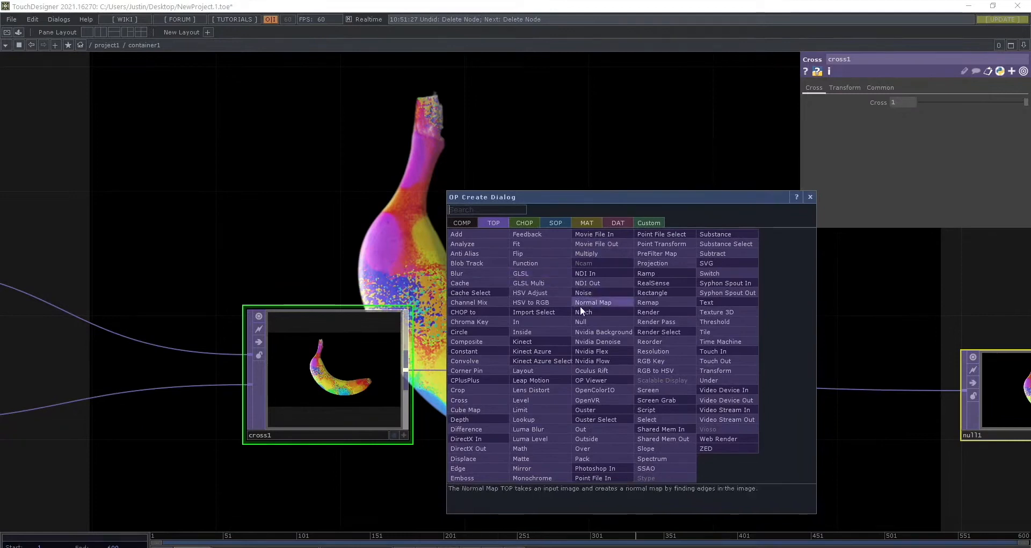
pyautogui.click(549, 398)
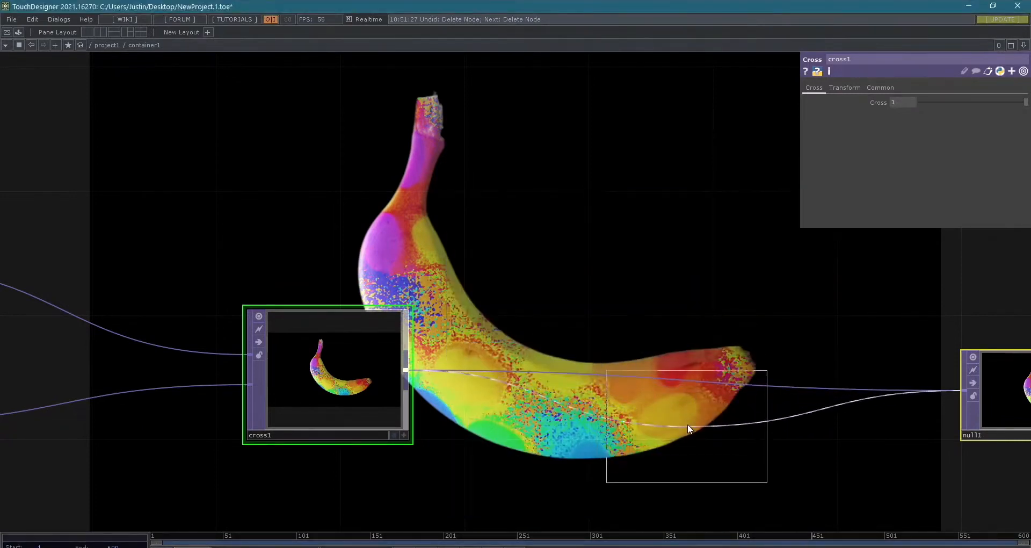
pyautogui.click(688, 424)
pyautogui.press('h')
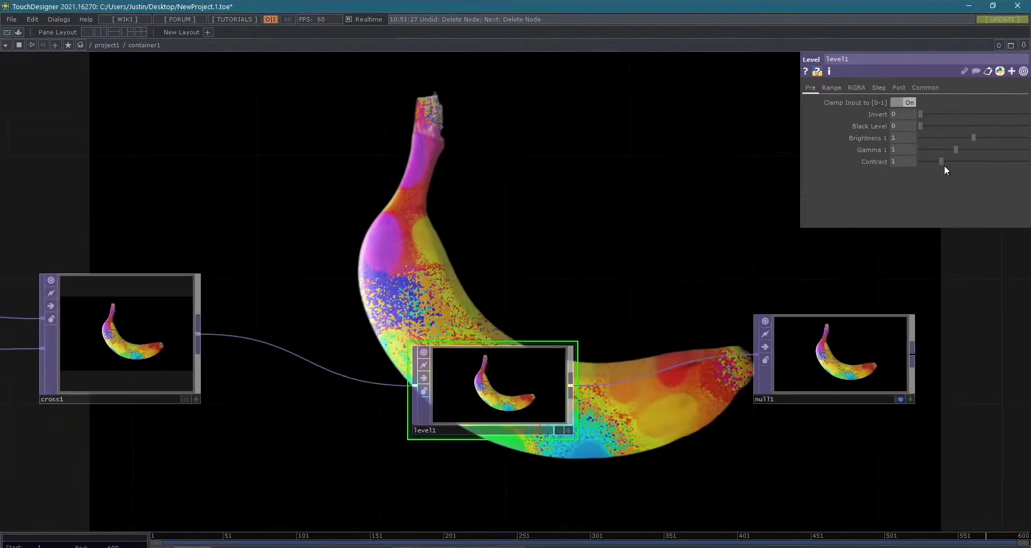
# - Look through level1's Range, RGBA, Step and Post parameter pages
pyautogui.click(830, 88)
pyautogui.click(861, 89)
pyautogui.click(899, 89)
pyautogui.click(830, 88)
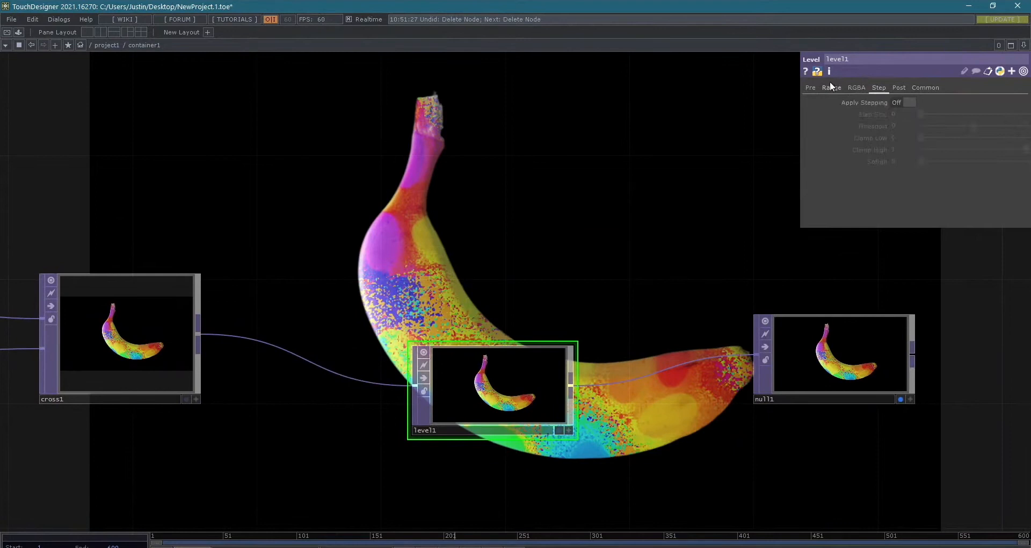
# - Try level1's Invert at 1, return it to 0, and set Brightness 1 to 0.98 and Gamma 1 to 0.78
pyautogui.click(812, 88)
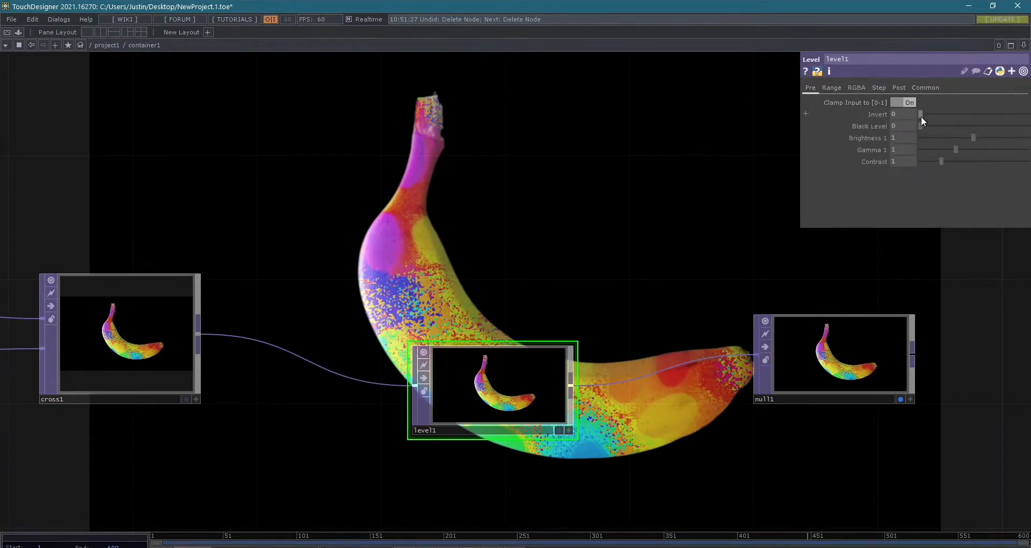
pyautogui.moveTo(920, 116); pyautogui.dragTo(1027, 113)
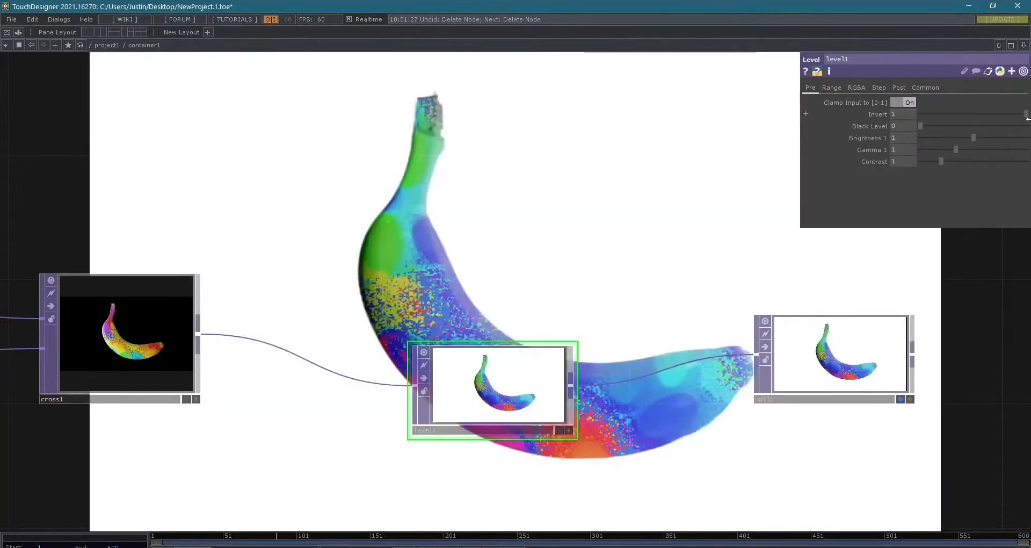
pyautogui.moveTo(982, 115); pyautogui.dragTo(951, 149)
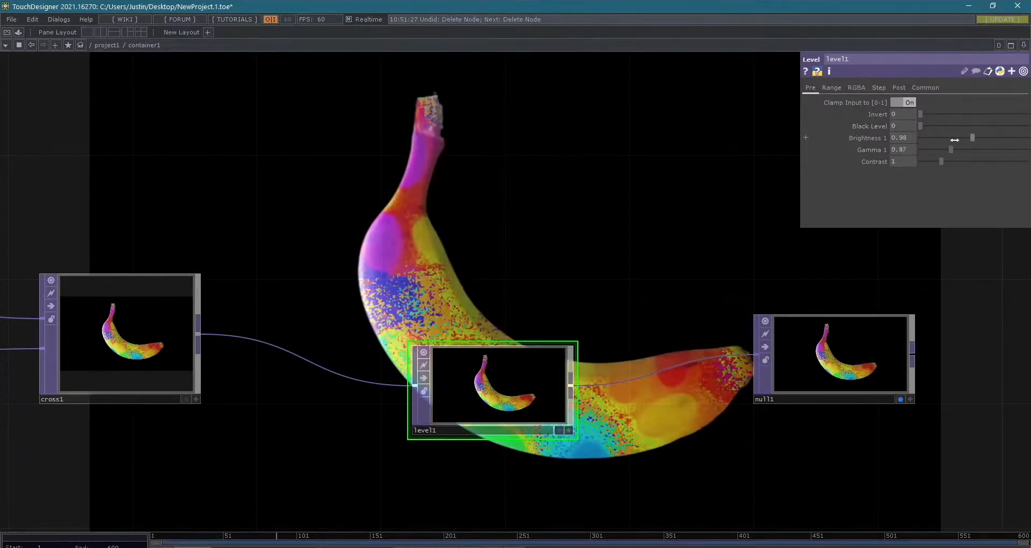
# - Set level1's Gamma 2 to 0.88 and try out Opacity and Invert, ending with Opacity at 1 and Invert at 0
pyautogui.click(831, 88)
pyautogui.click(902, 88)
pyautogui.moveTo(953, 102); pyautogui.dragTo(951, 102)
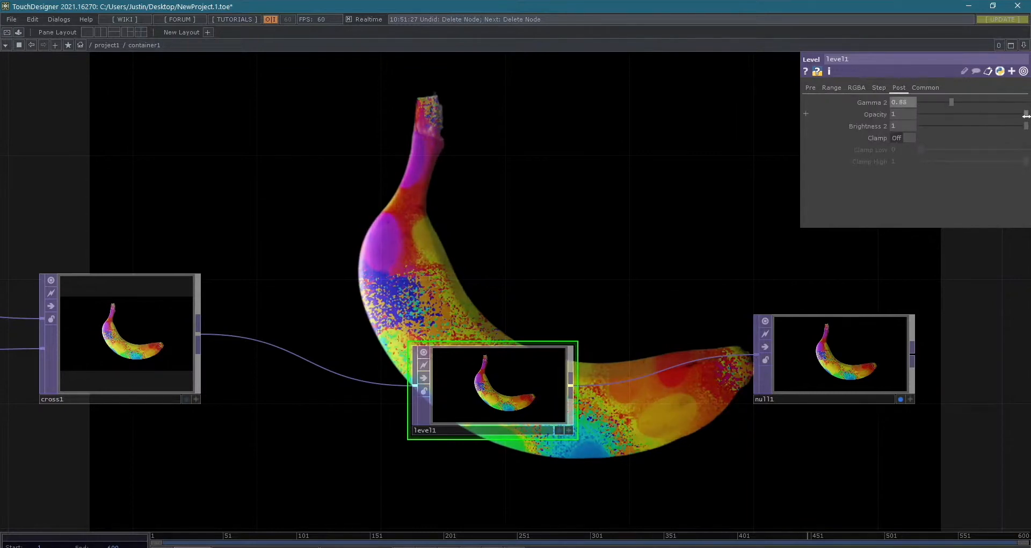
pyautogui.moveTo(1026, 115)
pyautogui.mouseDown()
pyautogui.moveTo(948, 116)
pyautogui.moveTo(1028, 120)
pyautogui.mouseUp()
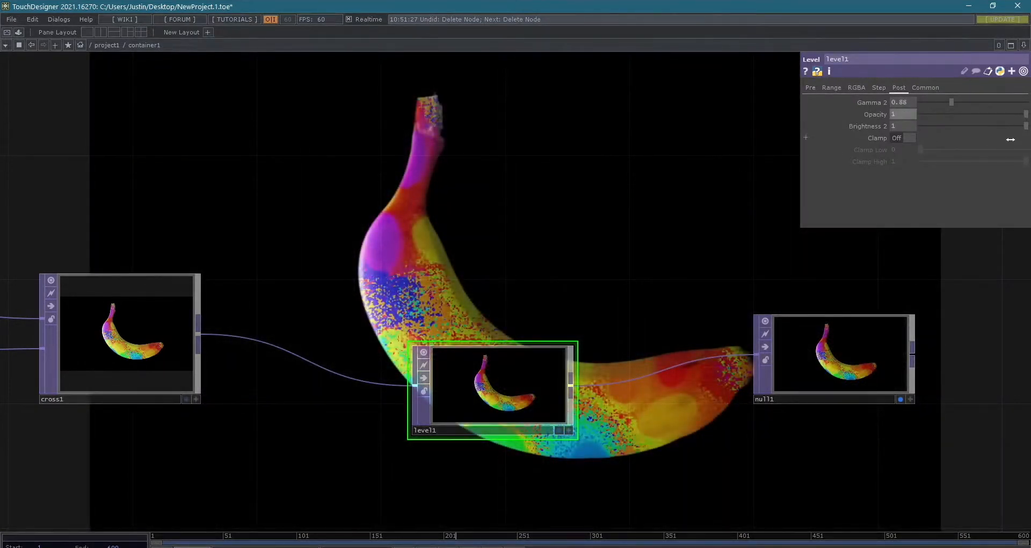
pyautogui.moveTo(1025, 118)
pyautogui.mouseDown()
pyautogui.moveTo(987, 116)
pyautogui.moveTo(1027, 117)
pyautogui.mouseUp()
pyautogui.click(811, 88)
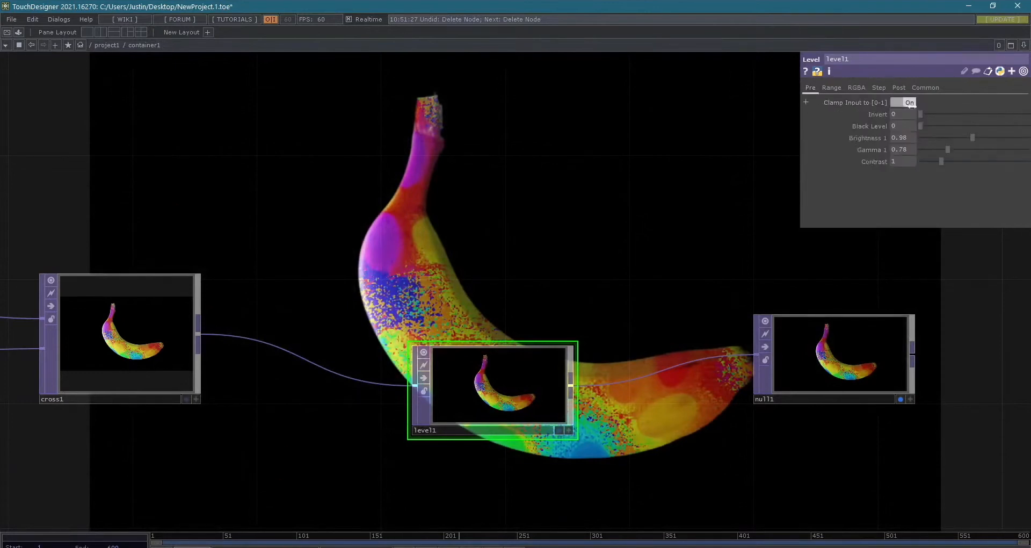
pyautogui.moveTo(920, 114); pyautogui.dragTo(741, 99)
# - Move level1 and null1 further apart and insert a Blur TOP into the wire between them
pyautogui.moveTo(497, 363); pyautogui.dragTo(465, 329)
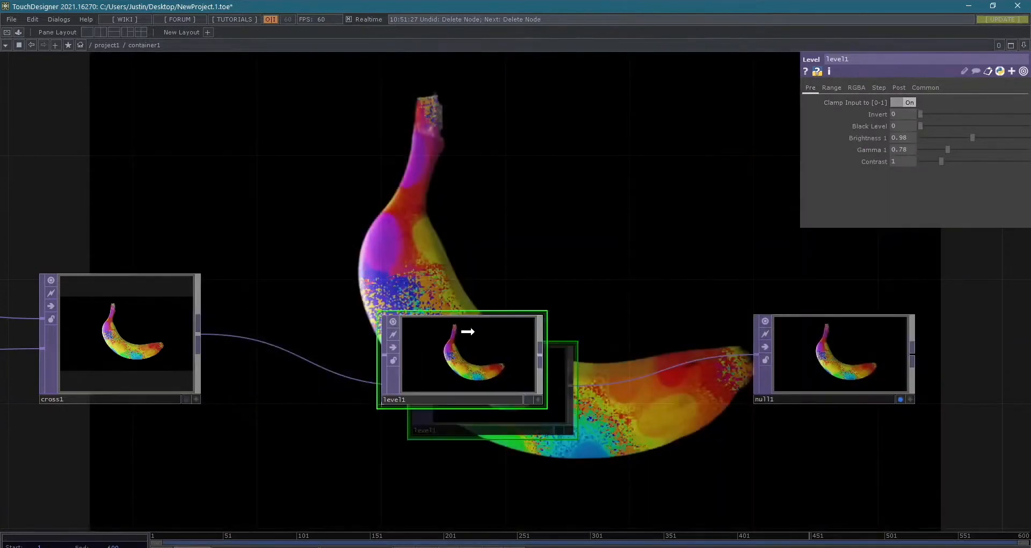
pyautogui.moveTo(842, 354); pyautogui.dragTo(904, 355)
pyautogui.rightClick(633, 356)
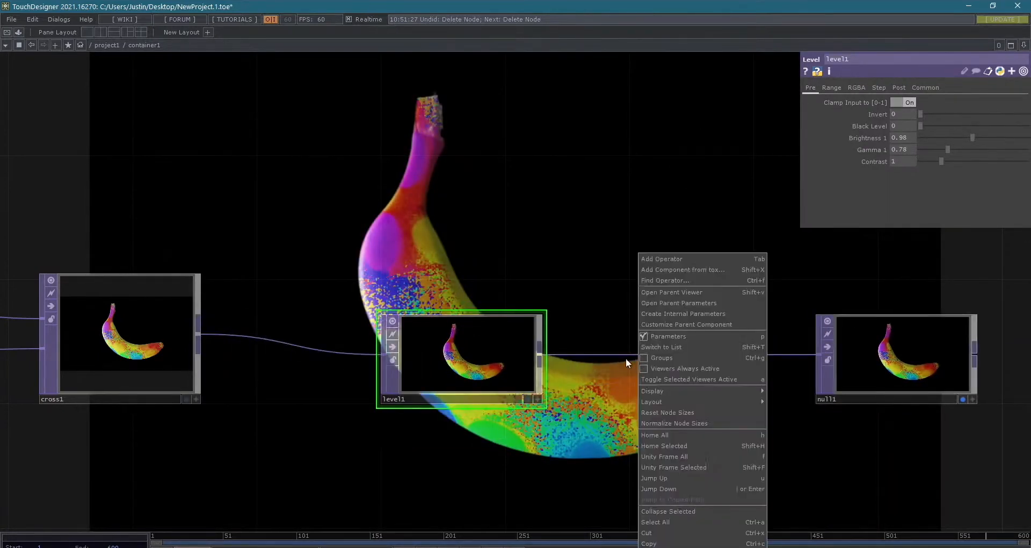
pyautogui.rightClick(598, 352)
pyautogui.click(605, 340)
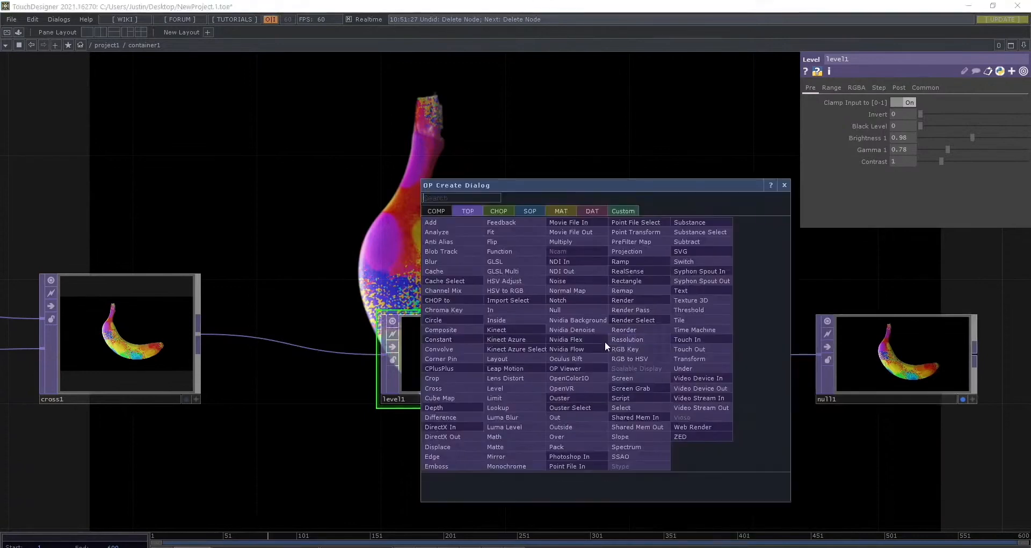
pyautogui.click(430, 261)
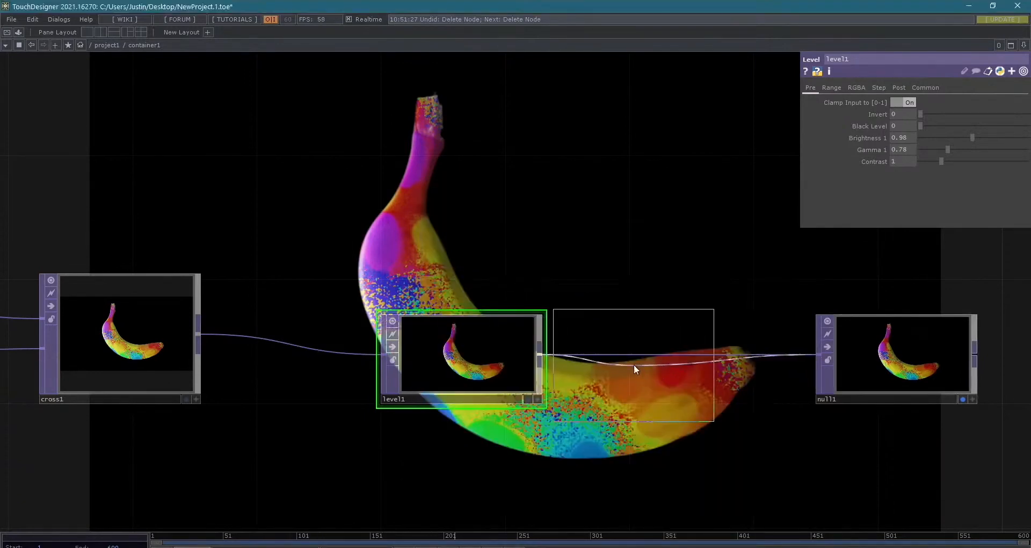
pyautogui.click(631, 373)
# - Set blur1's Pre-Shrink to 2 and Filter Size to 21
pyautogui.moveTo(600, 299); pyautogui.dragTo(464, 360)
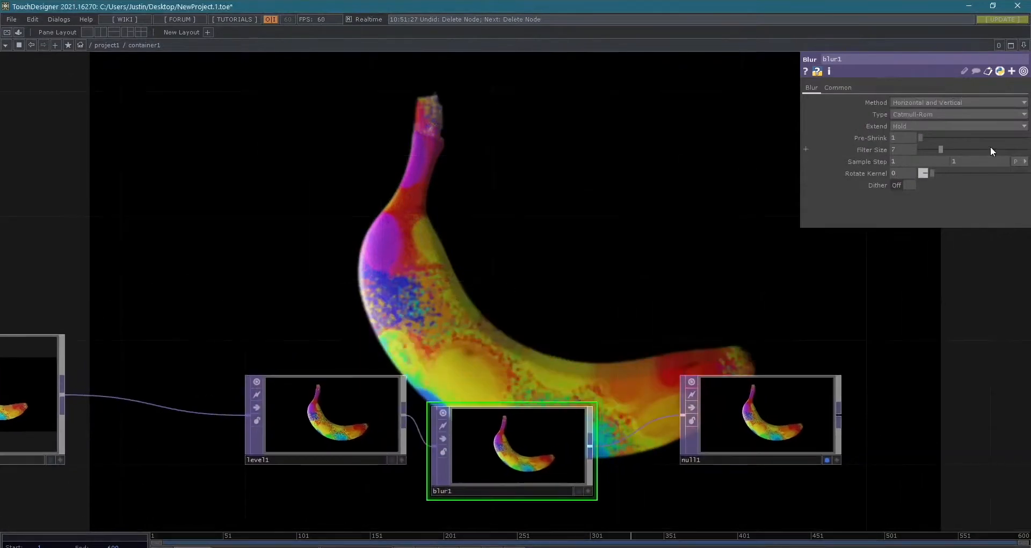
pyautogui.moveTo(926, 137); pyautogui.dragTo(948, 150)
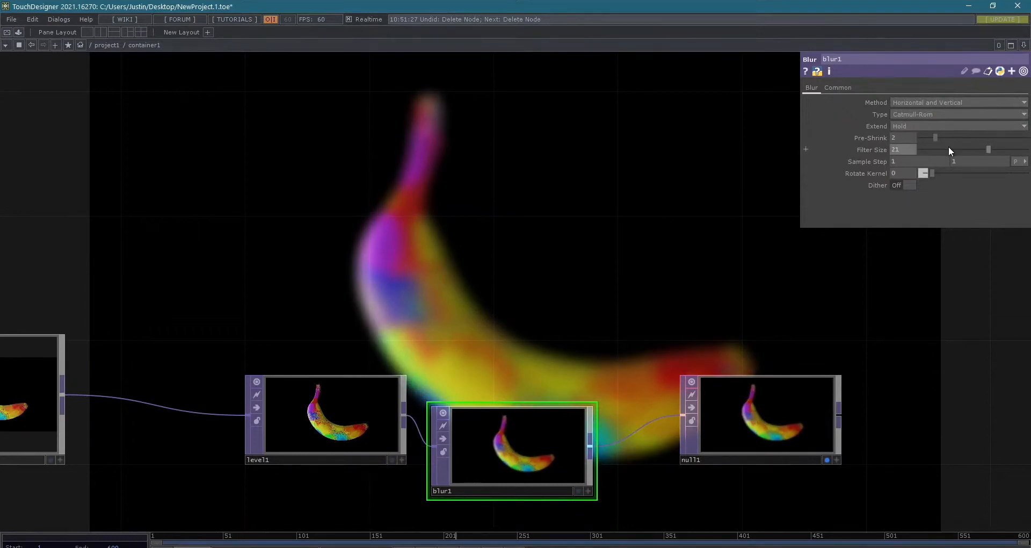
# - Open blur1's Python help page, read through the blurTOP class members and methods, close it and return to TouchDesigner
pyautogui.click(816, 73)
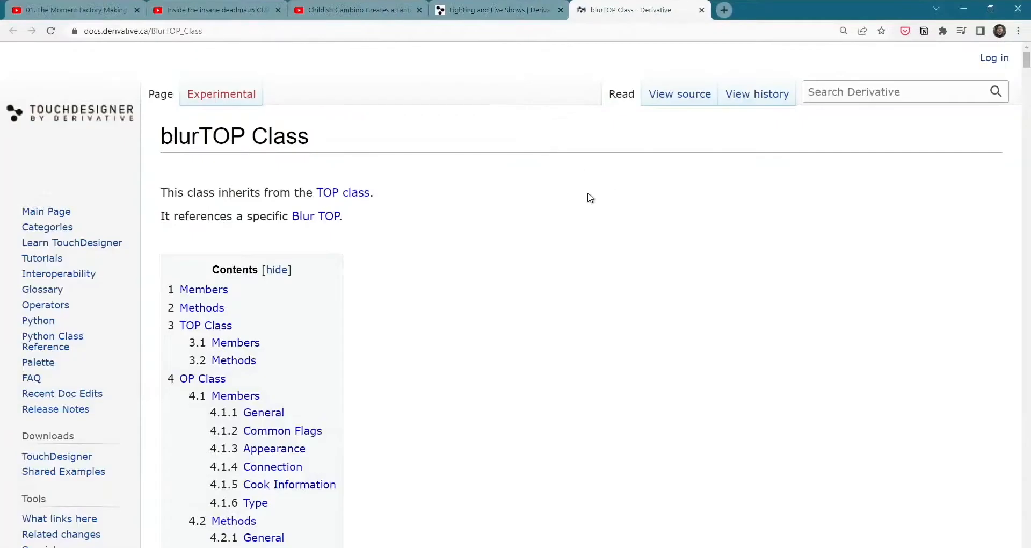
pyautogui.scroll(-10, 603, 246)
pyautogui.scroll(10, 603, 246)
pyautogui.scroll(-15, 603, 242)
pyautogui.moveTo(593, 191); pyautogui.dragTo(699, 292)
pyautogui.click(733, 295)
pyautogui.scroll(-1, 733, 295)
pyautogui.scroll(-5, 733, 295)
pyautogui.scroll(6, 731, 295)
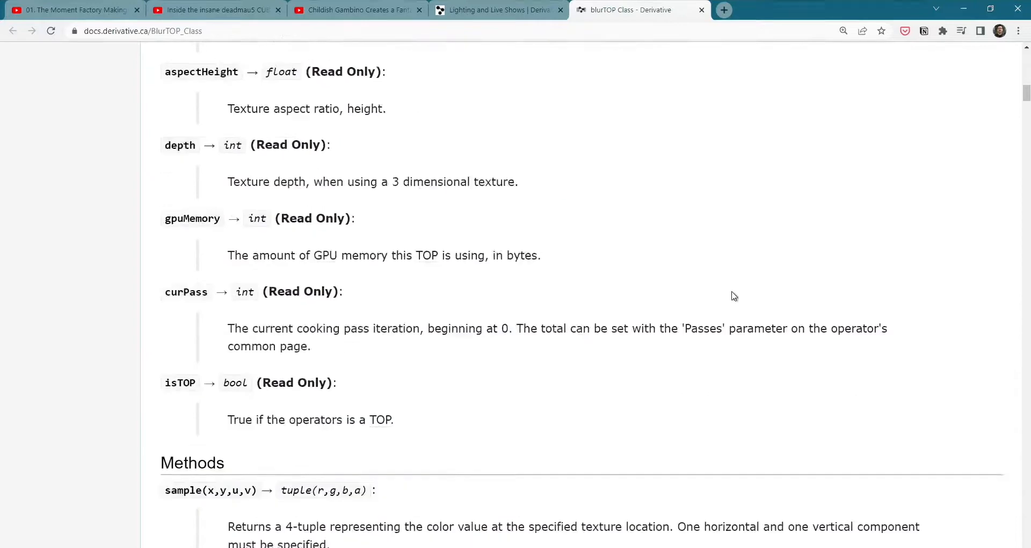
pyautogui.scroll(-2, 760, 296)
pyautogui.scroll(-7, 760, 297)
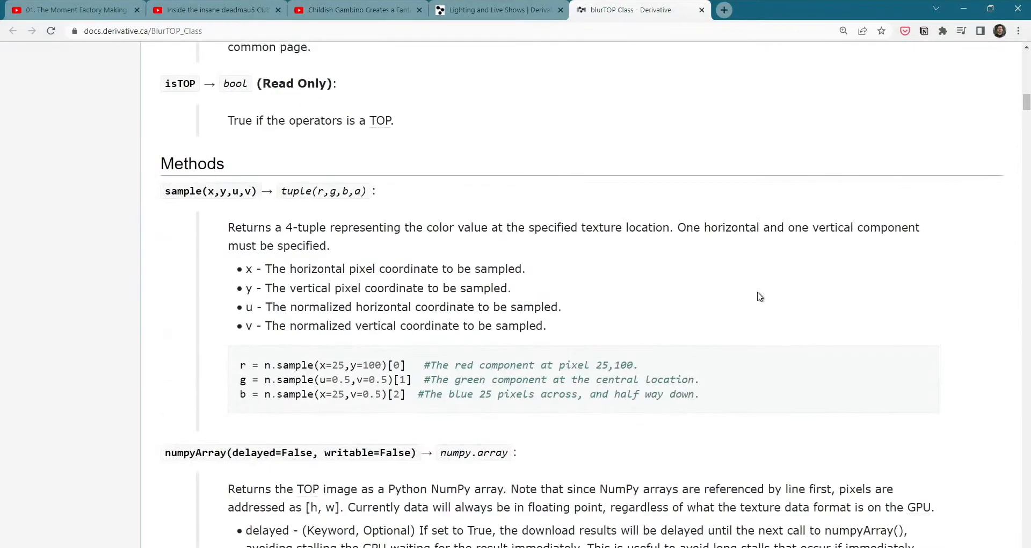
pyautogui.hotkey('ctrl', 'w')
pyautogui.hotkey('alt', 'Tab')
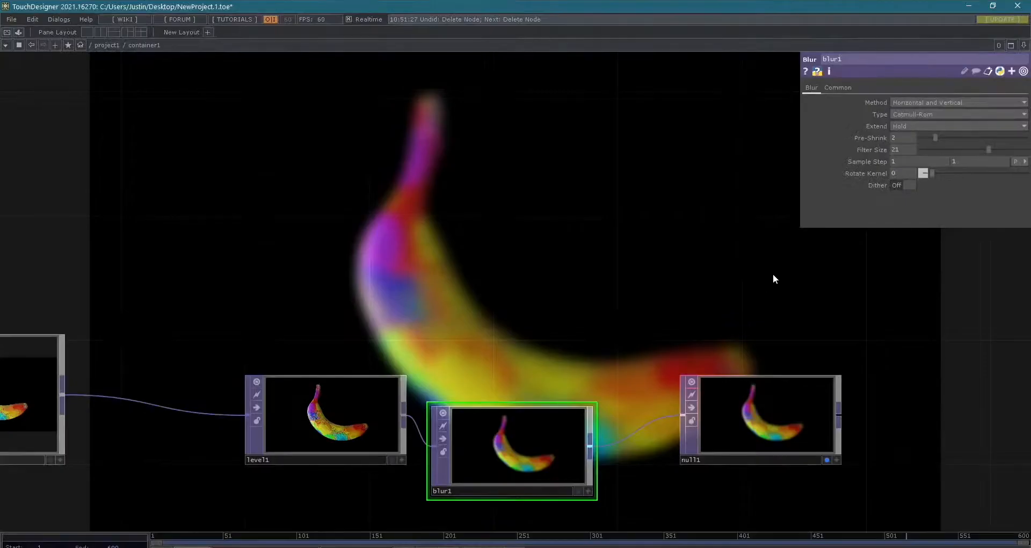
# - Open blur1's help page, read through the Blur and Common parameter descriptions, close it and return to TouchDesigner
pyautogui.click(805, 73)
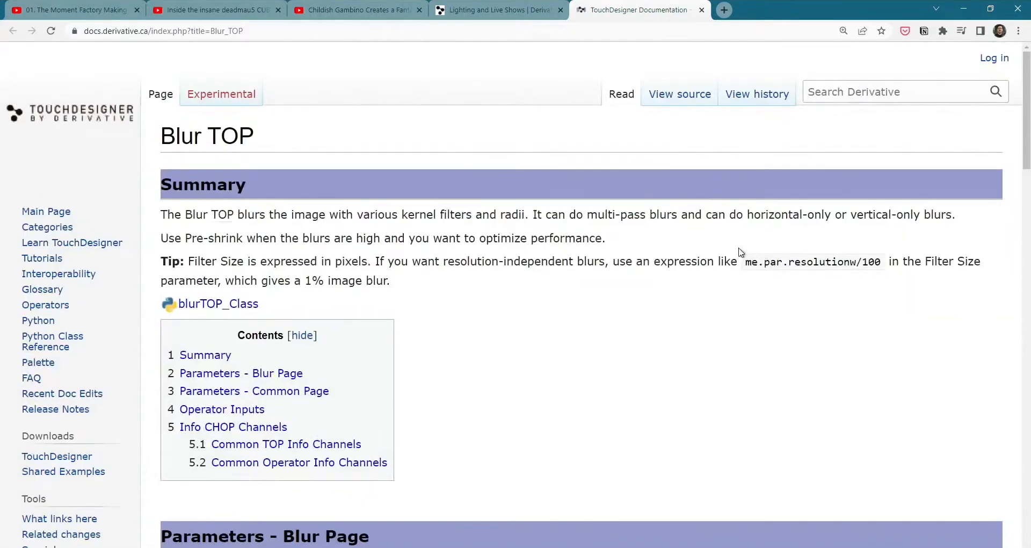
pyautogui.scroll(-5, 334, 271)
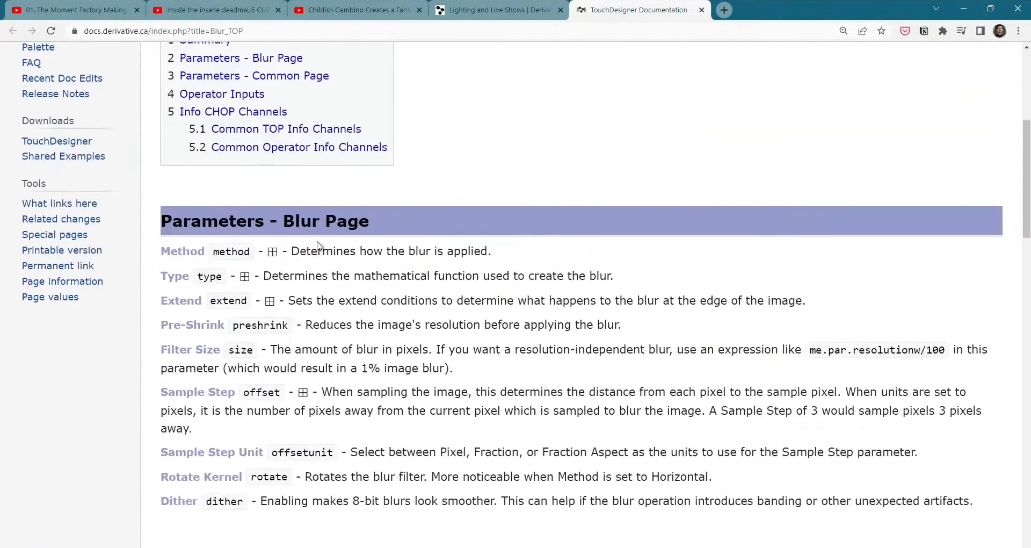
pyautogui.moveTo(161, 256); pyautogui.dragTo(671, 300)
pyautogui.click(688, 300)
pyautogui.scroll(-6, 1023, 378)
pyautogui.scroll(-6, 1024, 384)
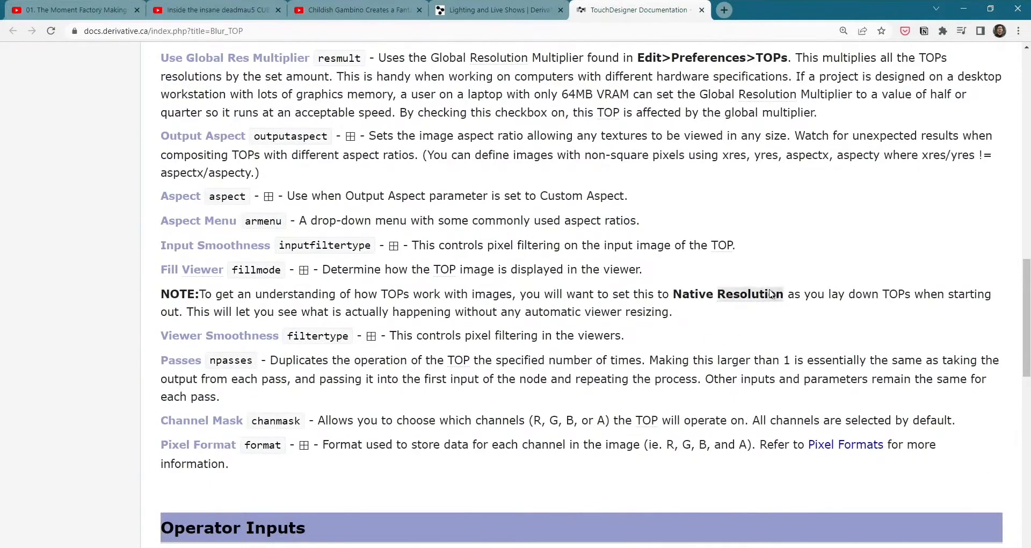
pyautogui.scroll(6, 737, 298)
pyautogui.moveTo(316, 372); pyautogui.dragTo(446, 427)
pyautogui.click(548, 429)
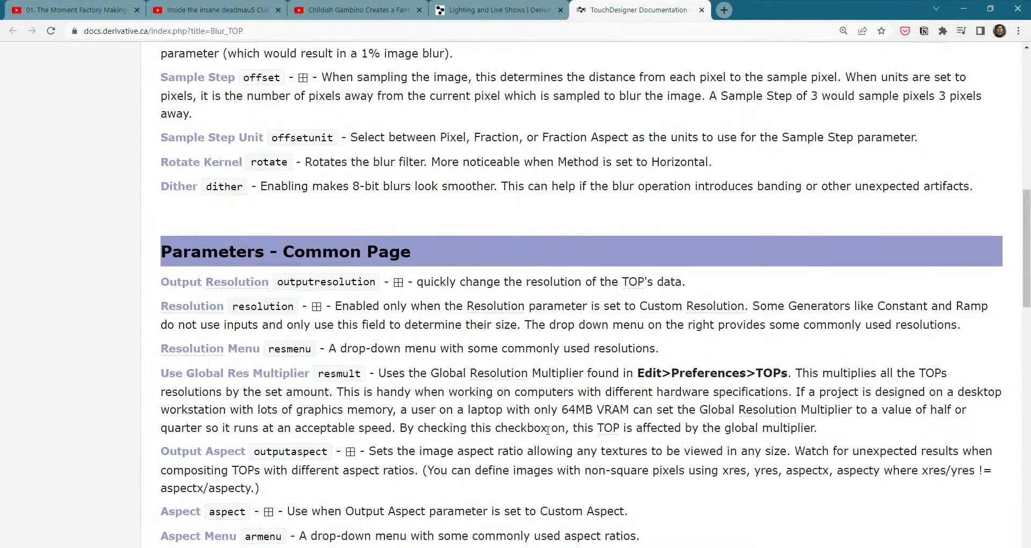
pyautogui.hotkey('ctrl', 'w')
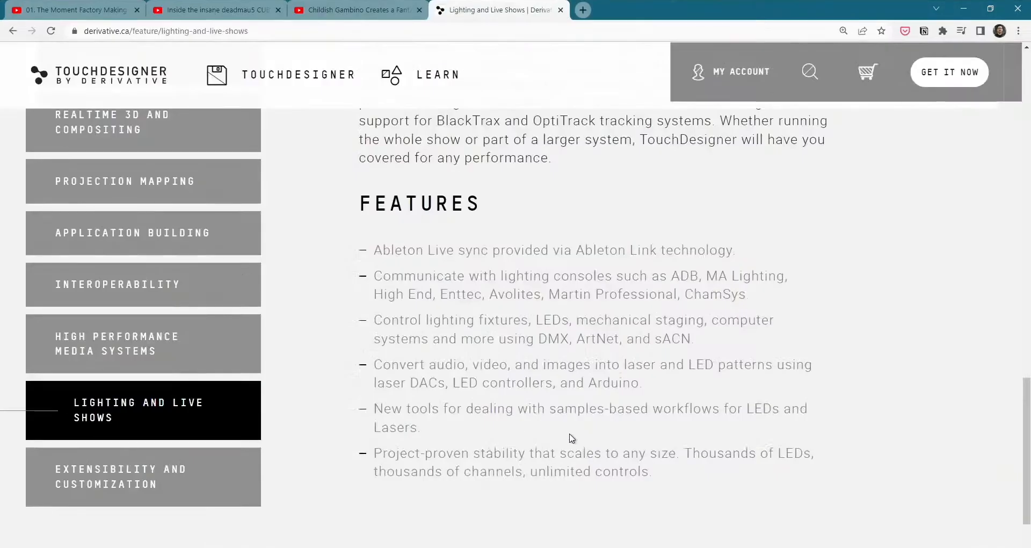
pyautogui.hotkey('alt', 'Tab')
# - Line up blur1 between level1 and null1, and delete it so level1 feeds null1 directly
pyautogui.scroll(-3, 542, 333)
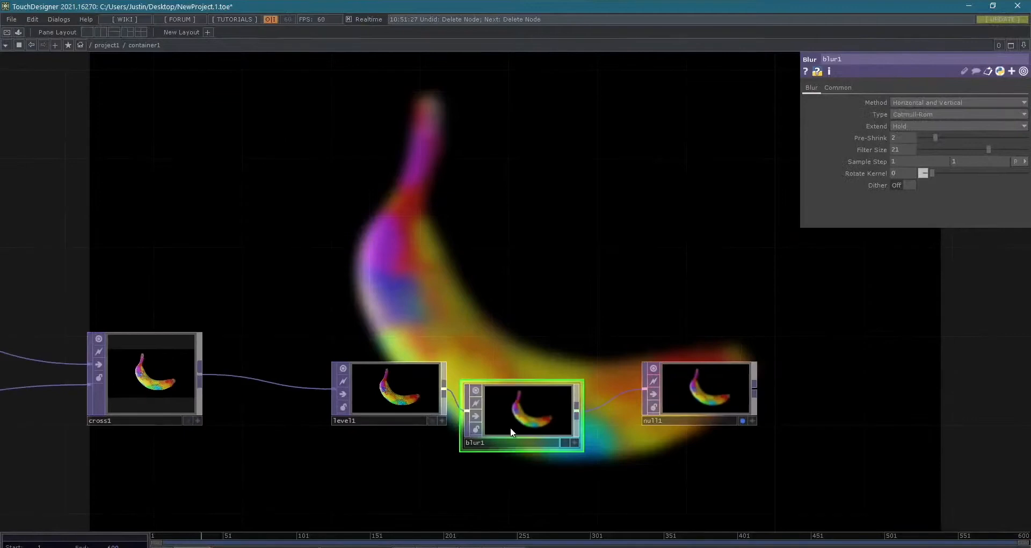
pyautogui.moveTo(510, 427); pyautogui.dragTo(544, 391)
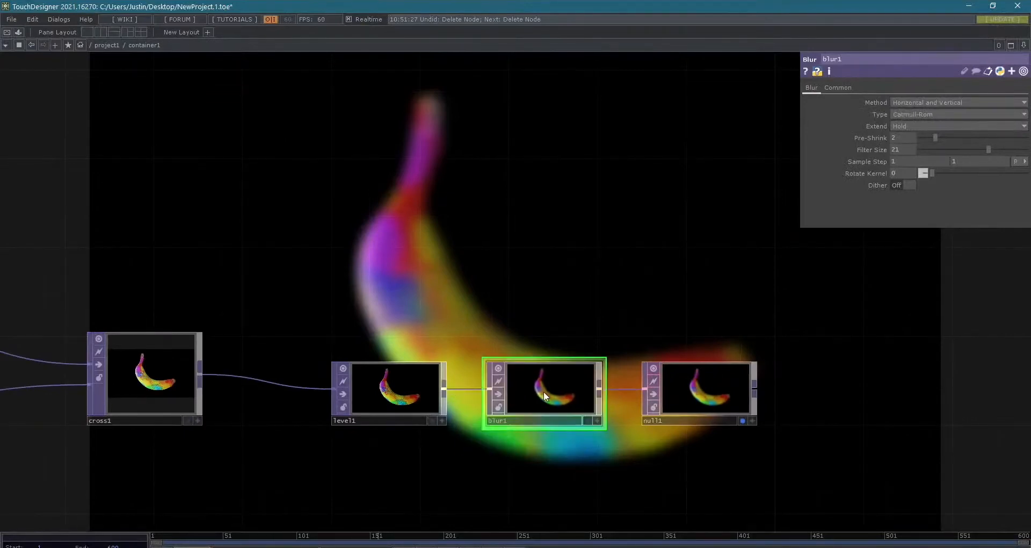
pyautogui.press('Delete')
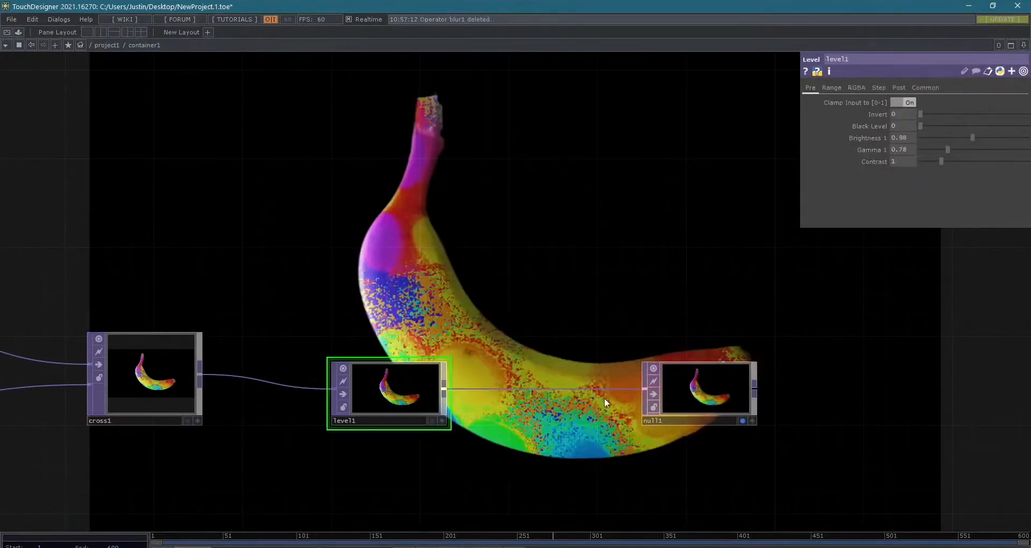
# - Tidy the network by moving null1 further away, bringing the sources and composites closer to cross1, and aligning cross1 with level1
pyautogui.moveTo(708, 399); pyautogui.dragTo(769, 398)
pyautogui.moveTo(582, 298); pyautogui.dragTo(784, 276)
pyautogui.scroll(-5, 734, 285)
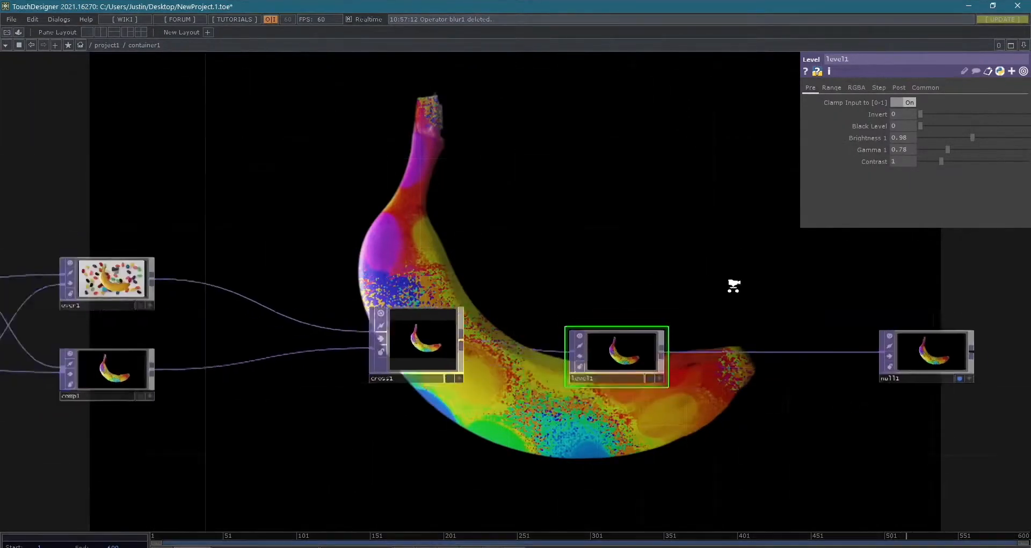
pyautogui.moveTo(549, 320); pyautogui.dragTo(572, 331)
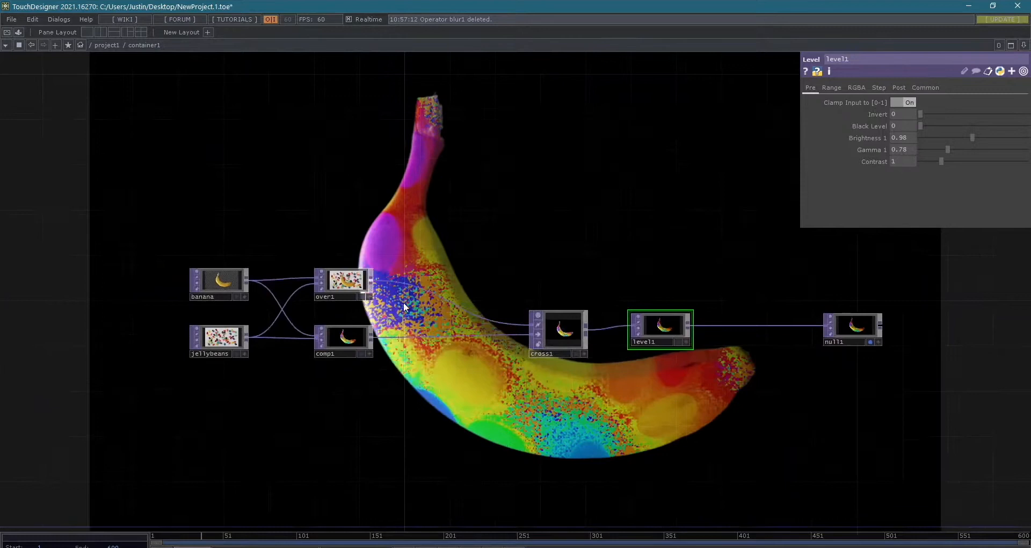
pyautogui.moveTo(189, 234); pyautogui.dragTo(422, 355)
pyautogui.moveTo(412, 413); pyautogui.dragTo(407, 413)
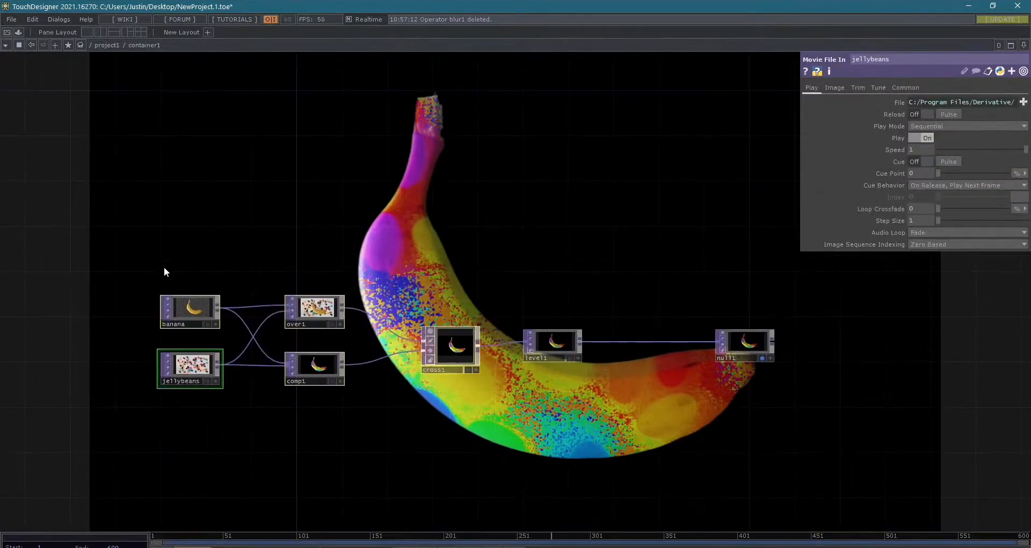
pyautogui.moveTo(439, 362); pyautogui.dragTo(440, 342)
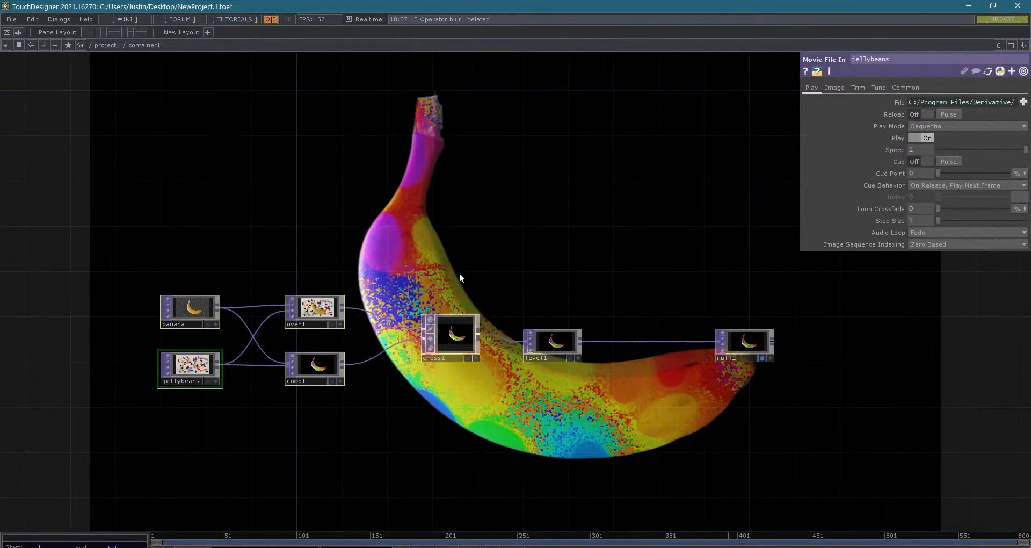
pyautogui.scroll(-3, 540, 353)
pyautogui.moveTo(561, 397); pyautogui.dragTo(461, 455)
pyautogui.scroll(5, 462, 454)
pyautogui.moveTo(425, 427); pyautogui.dragTo(629, 502)
pyautogui.moveTo(314, 314); pyautogui.dragTo(318, 344)
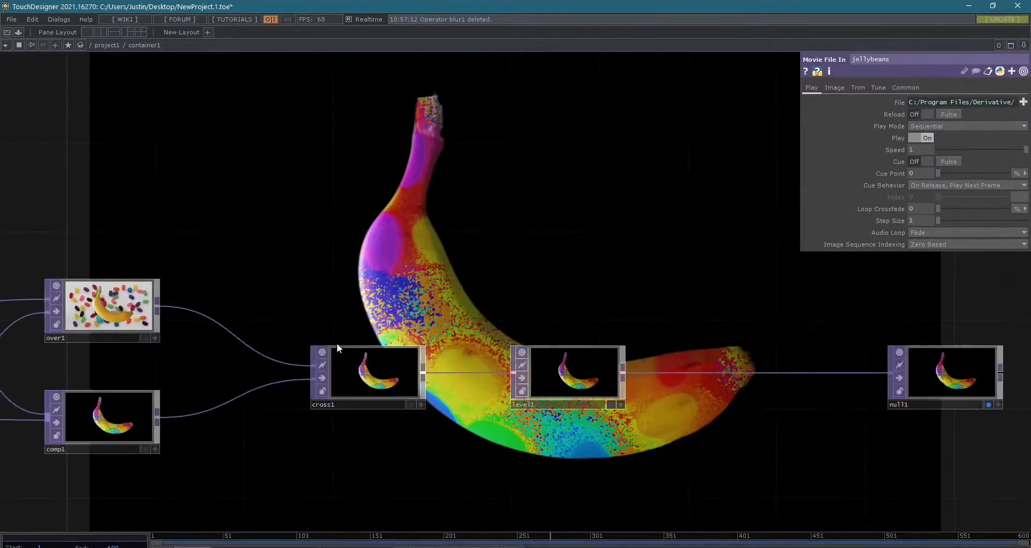
# - Show cross1's parameters and try out its Cross value, ending at 1
pyautogui.click(338, 348)
pyautogui.moveTo(1025, 102)
pyautogui.mouseDown()
pyautogui.moveTo(852, 94)
pyautogui.moveTo(1023, 105)
pyautogui.moveTo(965, 109)
pyautogui.moveTo(1026, 104)
pyautogui.mouseUp()
pyautogui.moveTo(1029, 105); pyautogui.dragTo(865, 242)
pyautogui.moveTo(829, 298); pyautogui.dragTo(742, 314)
pyautogui.scroll(-4, 596, 290)
pyautogui.moveTo(667, 327); pyautogui.dragTo(865, 375)
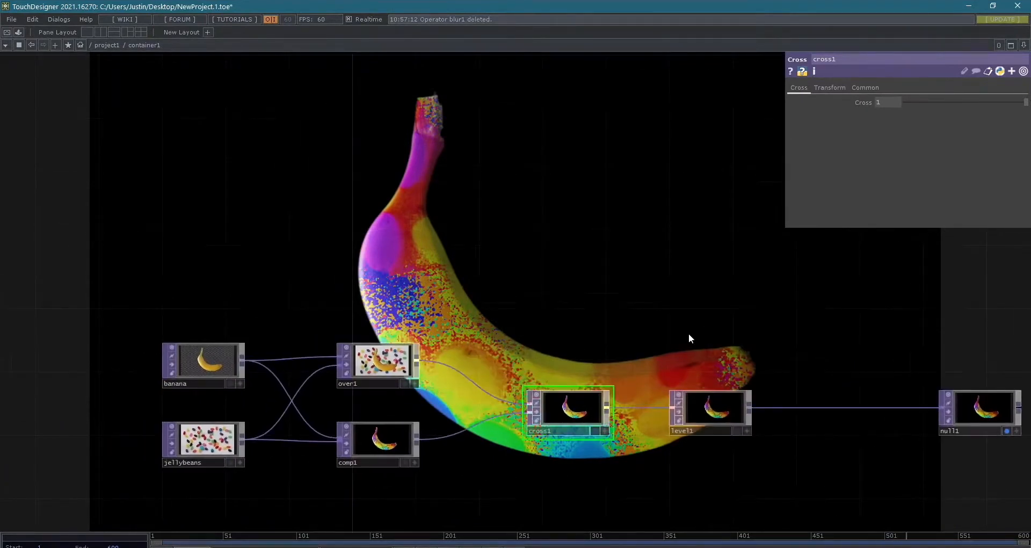
pyautogui.moveTo(751, 311); pyautogui.dragTo(693, 295)
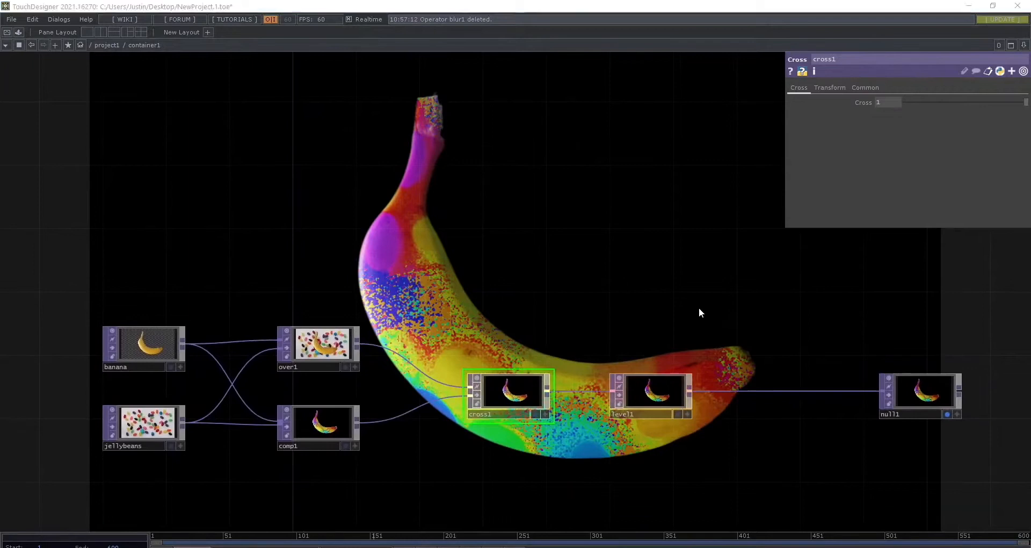
# - Add an LFO CHOP to the network, placing it above level1
pyautogui.press('Tab')
pyautogui.press('Tab')
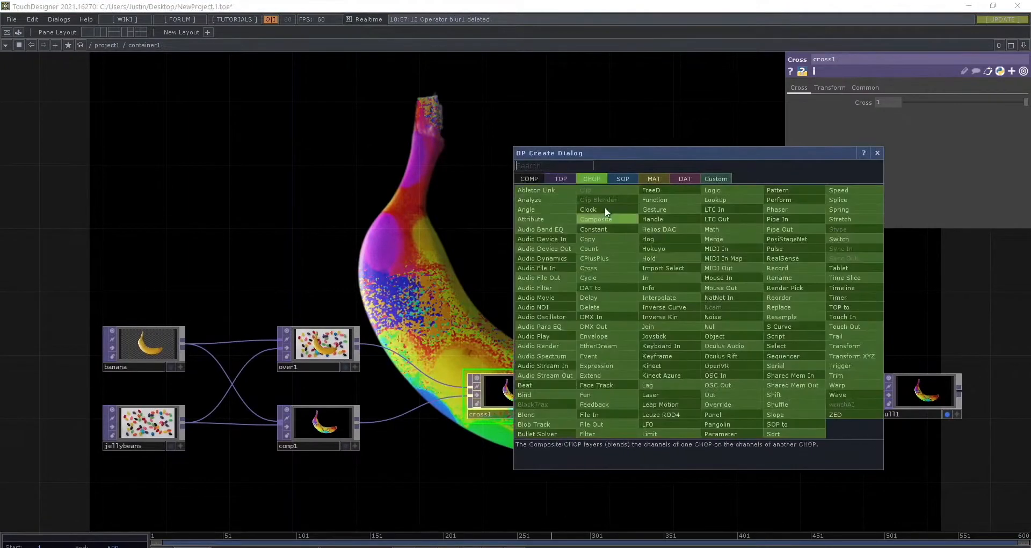
pyautogui.click(549, 173)
pyautogui.click(580, 176)
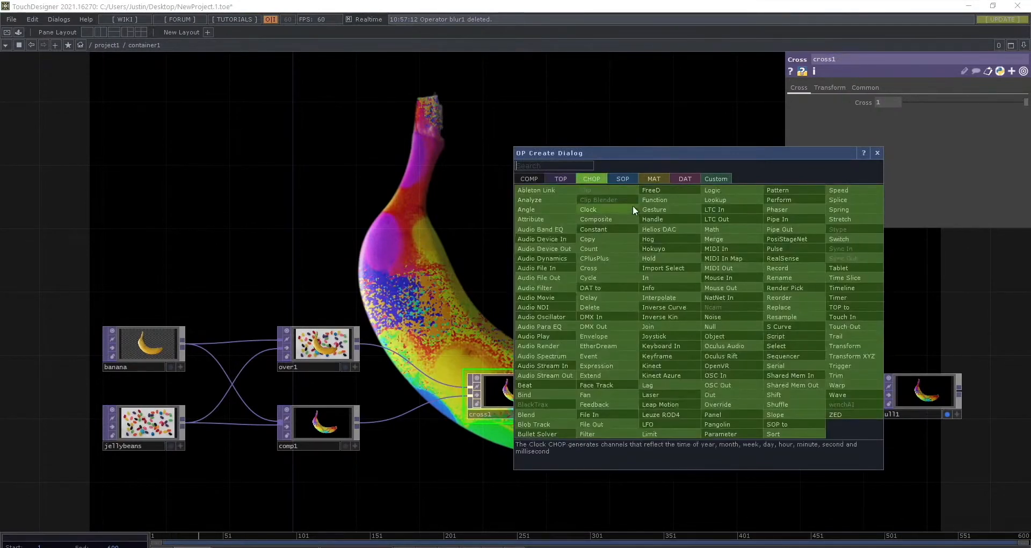
pyautogui.click(675, 423)
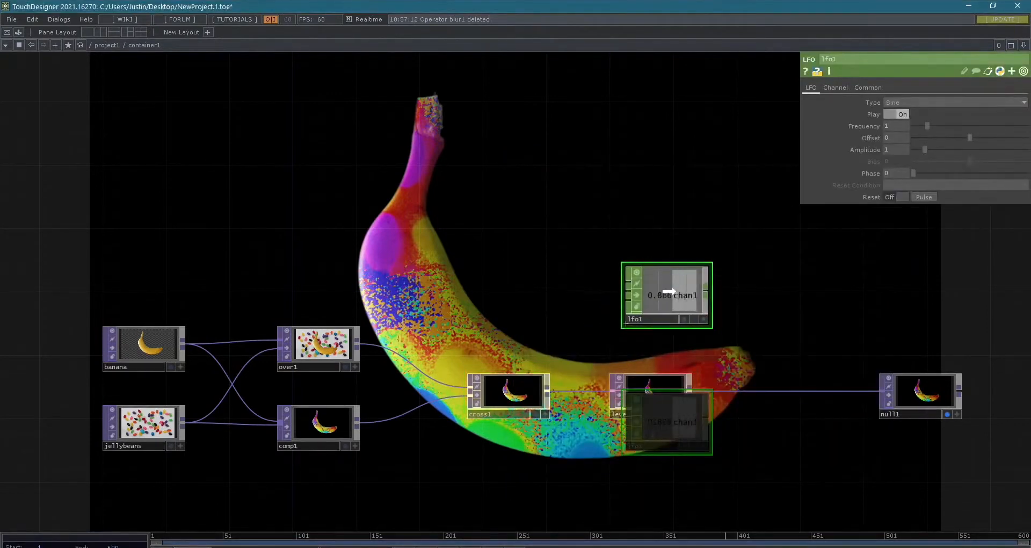
pyautogui.click(659, 269)
# - Examine lfo1's animated channel and lower its Frequency to 0.4
pyautogui.scroll(5, 754, 331)
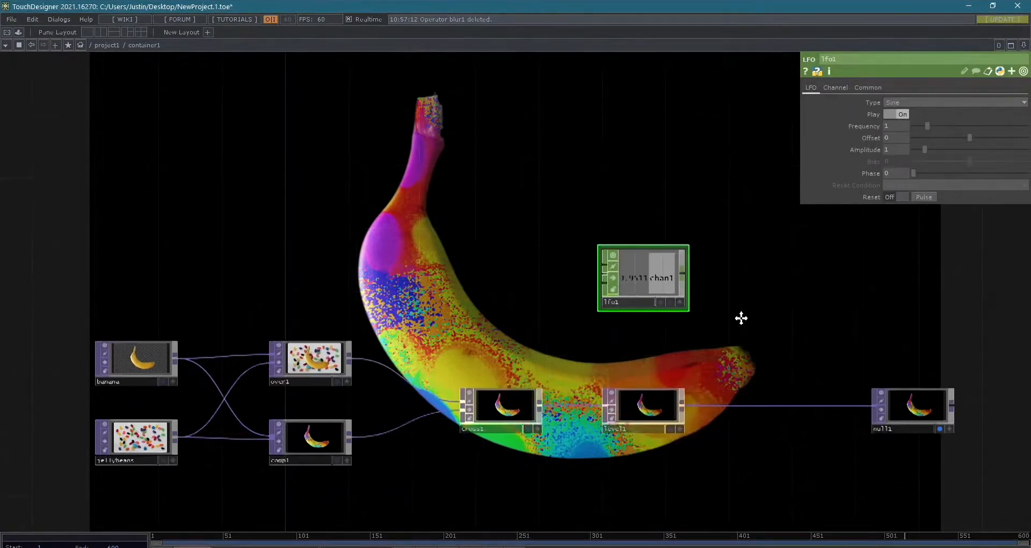
pyautogui.scroll(-3, 763, 334)
pyautogui.scroll(3, 764, 336)
pyautogui.moveTo(757, 320); pyautogui.dragTo(862, 382)
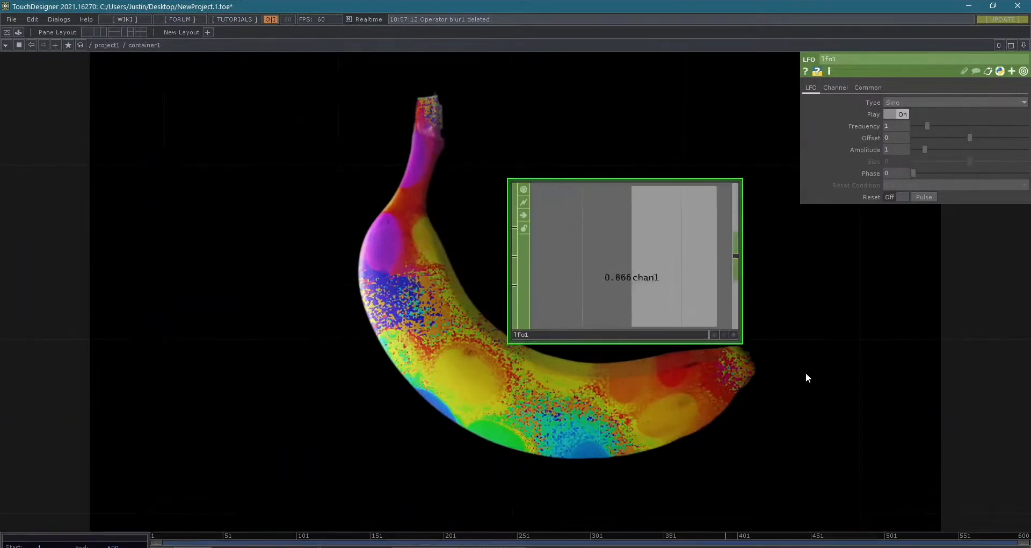
pyautogui.moveTo(805, 374); pyautogui.dragTo(762, 304)
pyautogui.scroll(-3, 761, 304)
pyautogui.moveTo(680, 243); pyautogui.dragTo(681, 306)
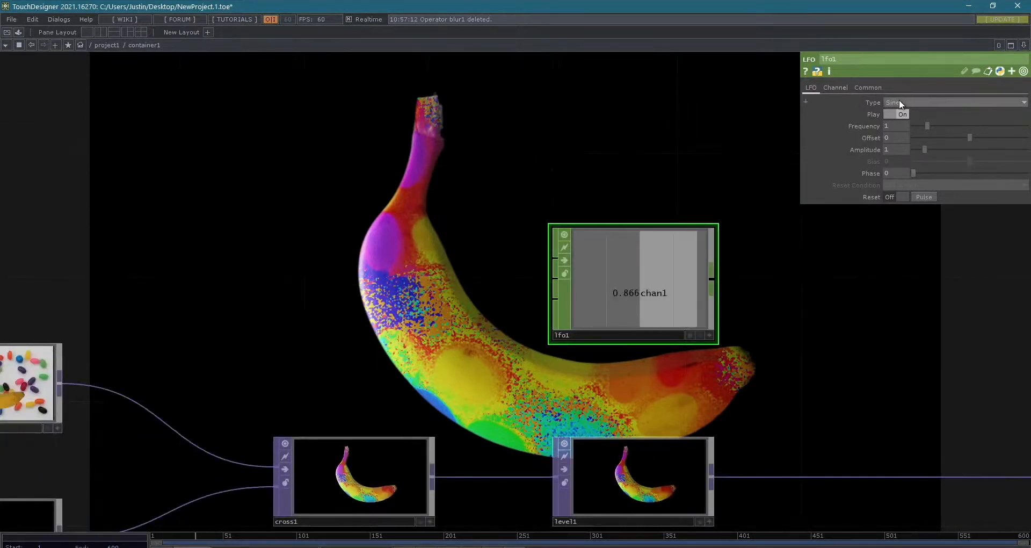
pyautogui.moveTo(927, 121)
pyautogui.mouseDown()
pyautogui.moveTo(915, 125)
pyautogui.moveTo(926, 128)
pyautogui.mouseUp()
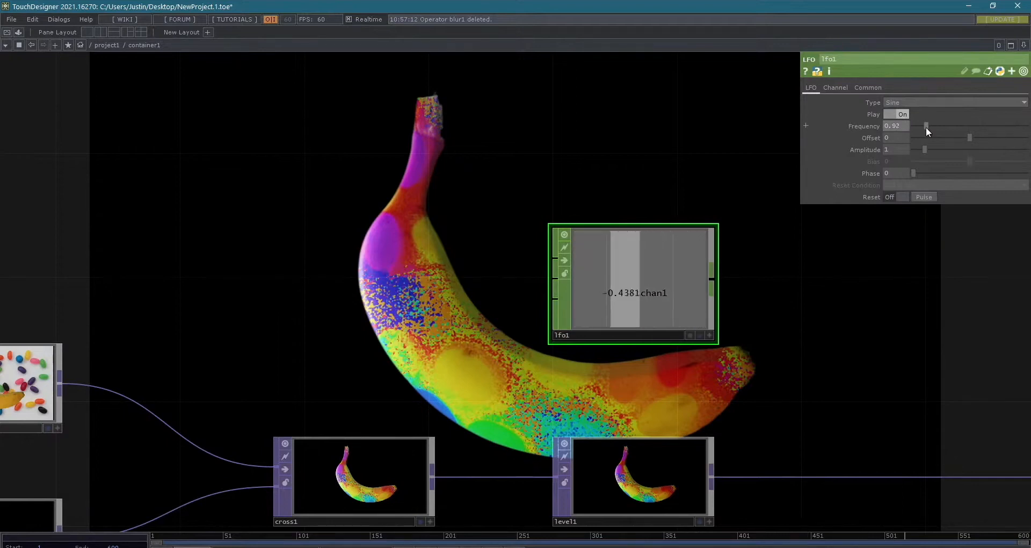
pyautogui.moveTo(926, 126); pyautogui.dragTo(889, 113)
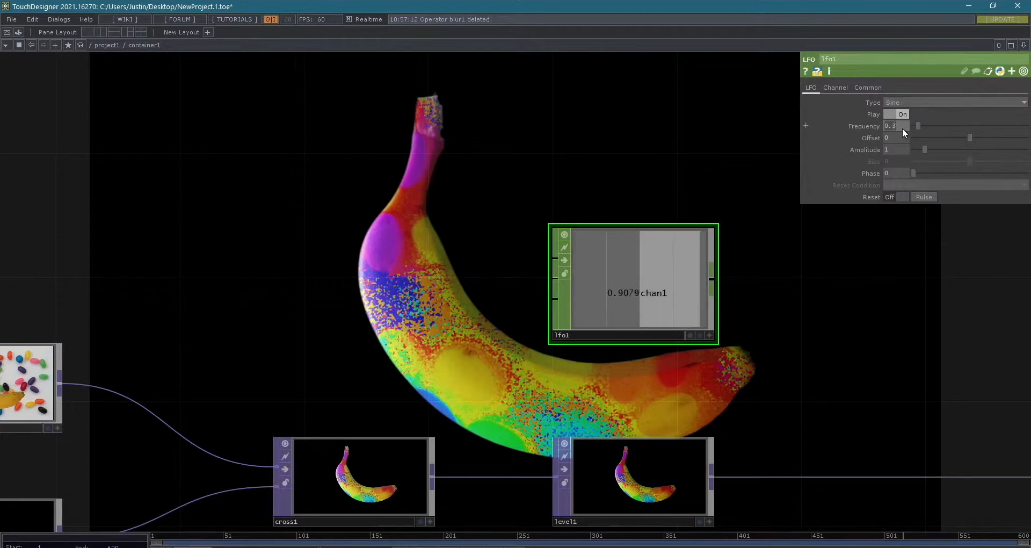
pyautogui.write('0')
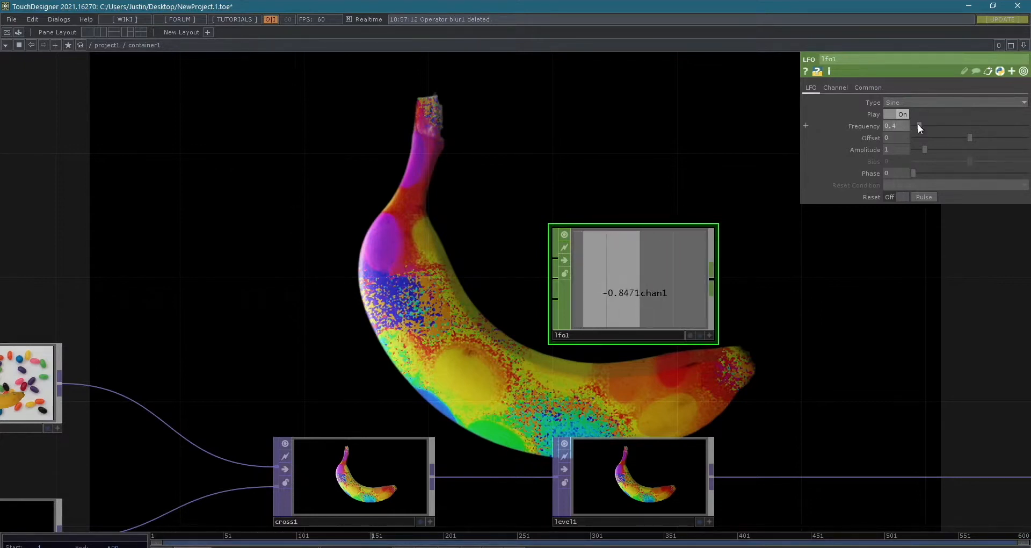
# - Try Frequency values of 8 and 12 on lfo1, and undo both changes
pyautogui.moveTo(922, 124); pyautogui.dragTo(824, 128)
pyautogui.write('8')
pyautogui.press('Return')
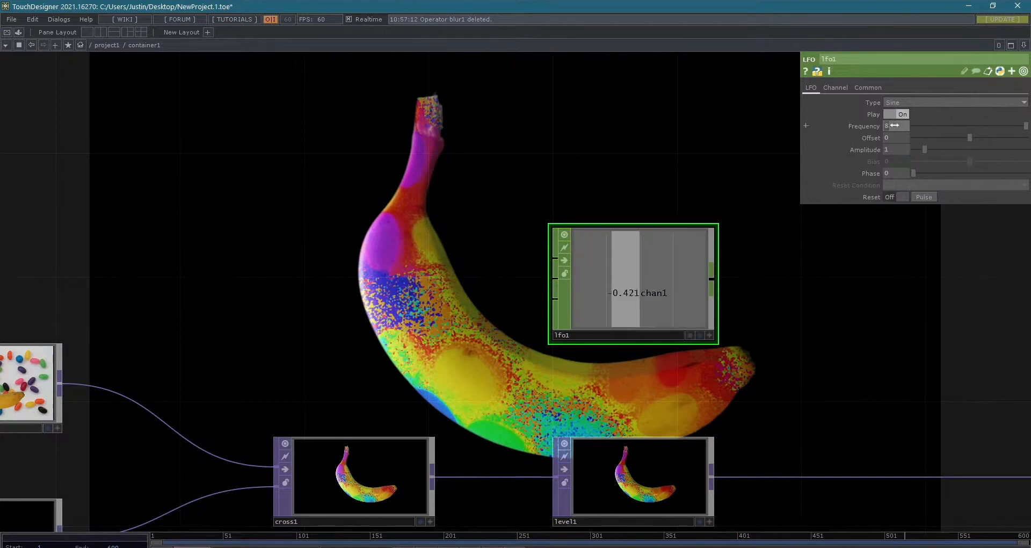
pyautogui.write('12')
pyautogui.press('Return')
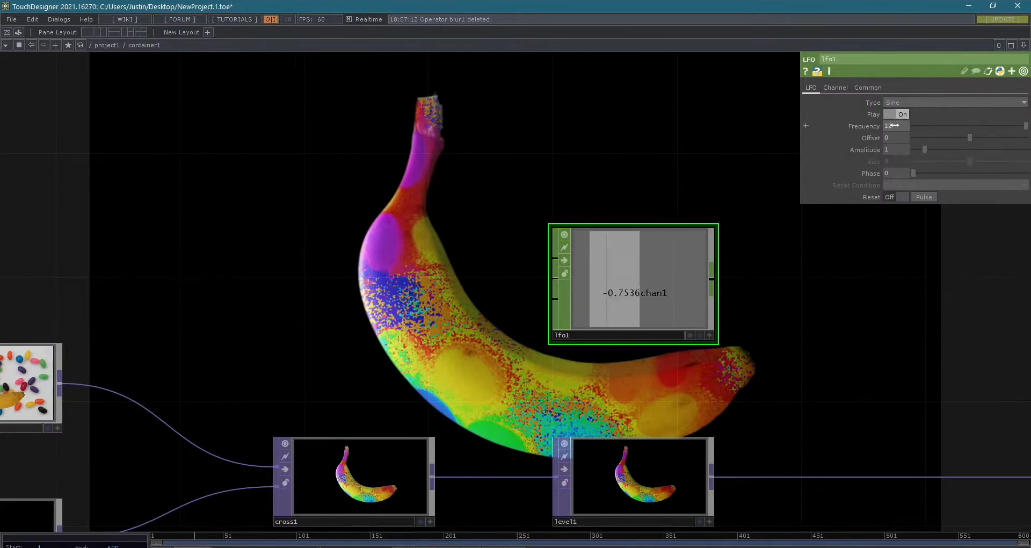
pyautogui.hotkey('ctrl', 'z')
pyautogui.hotkey('ctrl', 'z')
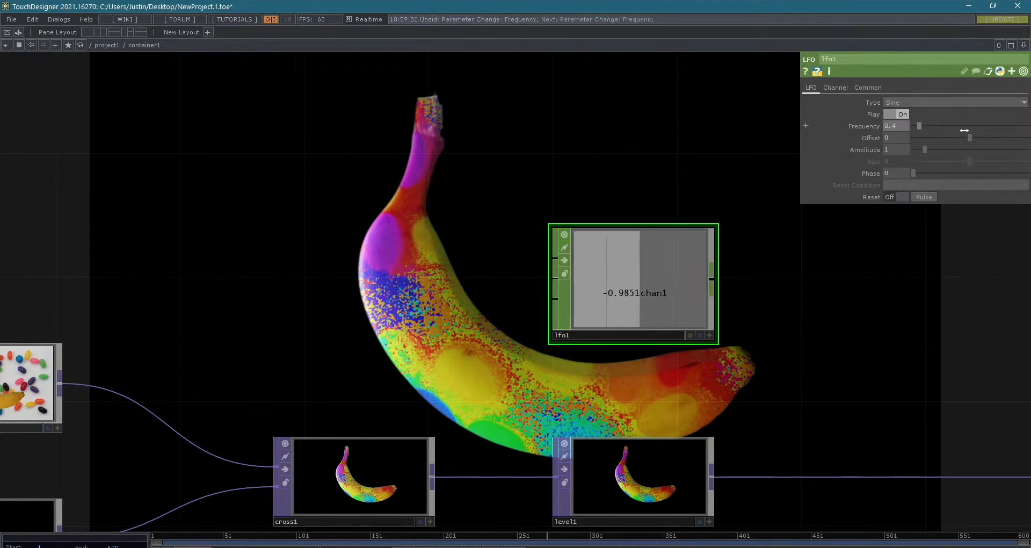
# - Set lfo1's Offset to 0.5
pyautogui.moveTo(891, 301); pyautogui.dragTo(849, 265)
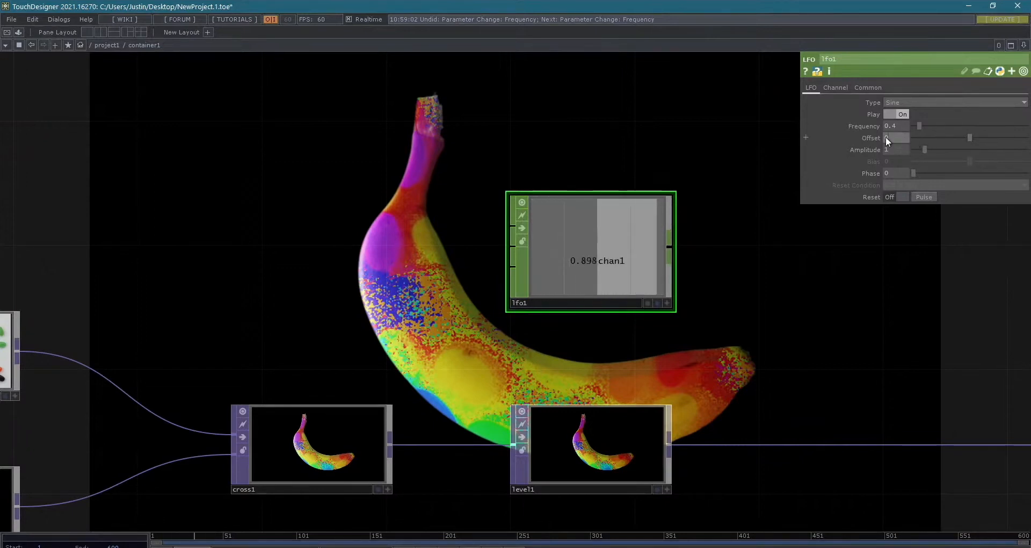
pyautogui.write('0.5')
pyautogui.press('Return')
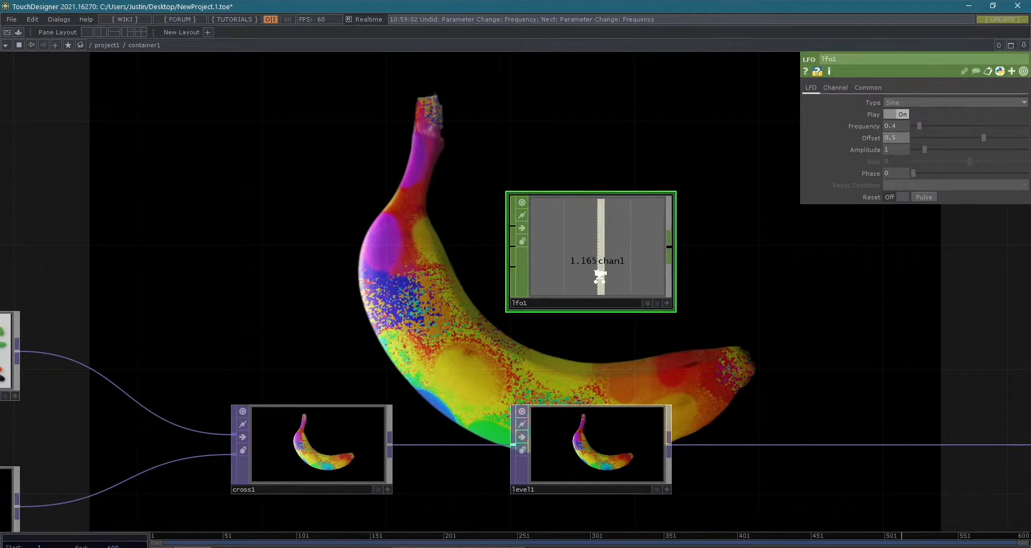
# - Try an Amplitude of 10 on lfo1 while watching its channel, and set the Amplitude to 0.5
pyautogui.scroll(5, 599, 276)
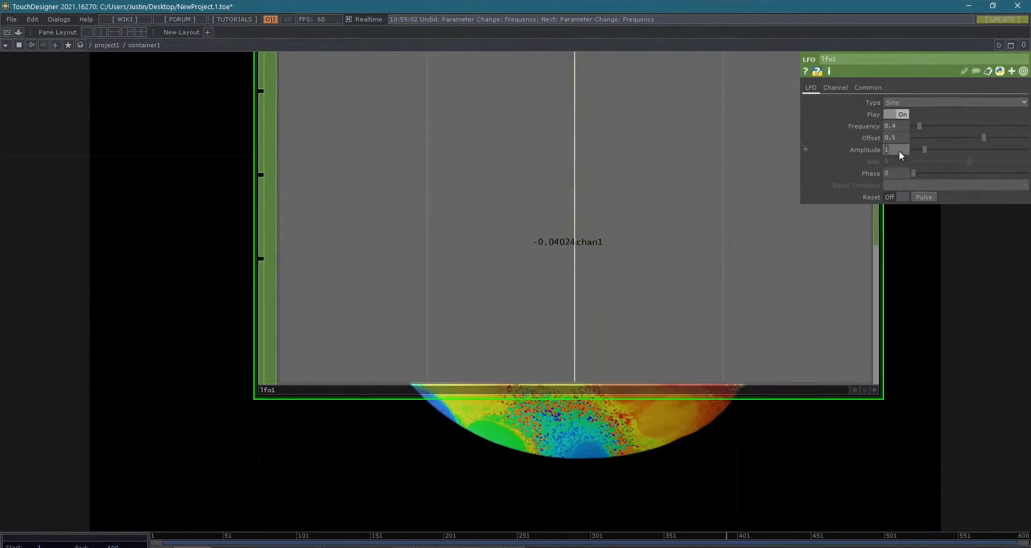
pyautogui.moveTo(924, 149); pyautogui.dragTo(1026, 149)
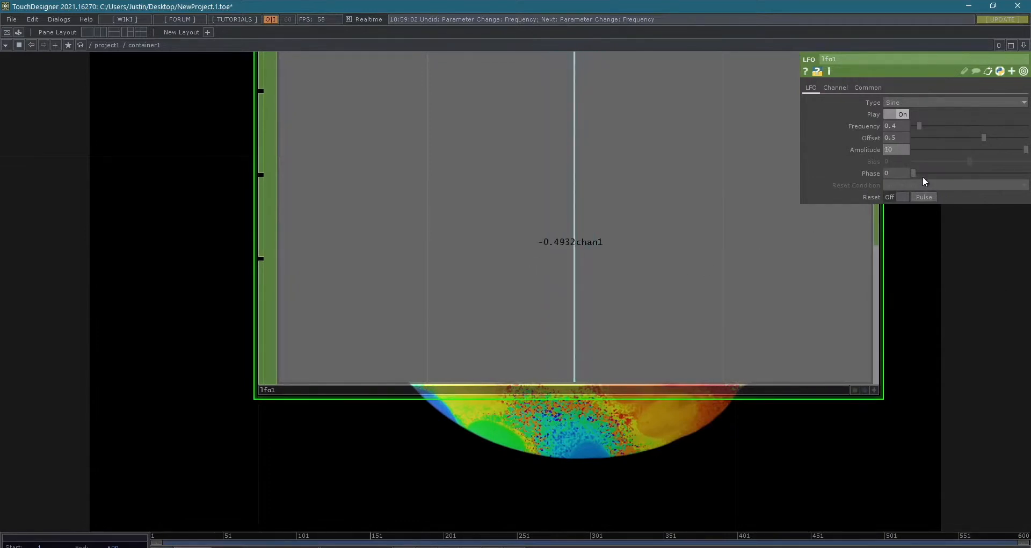
pyautogui.click(898, 150)
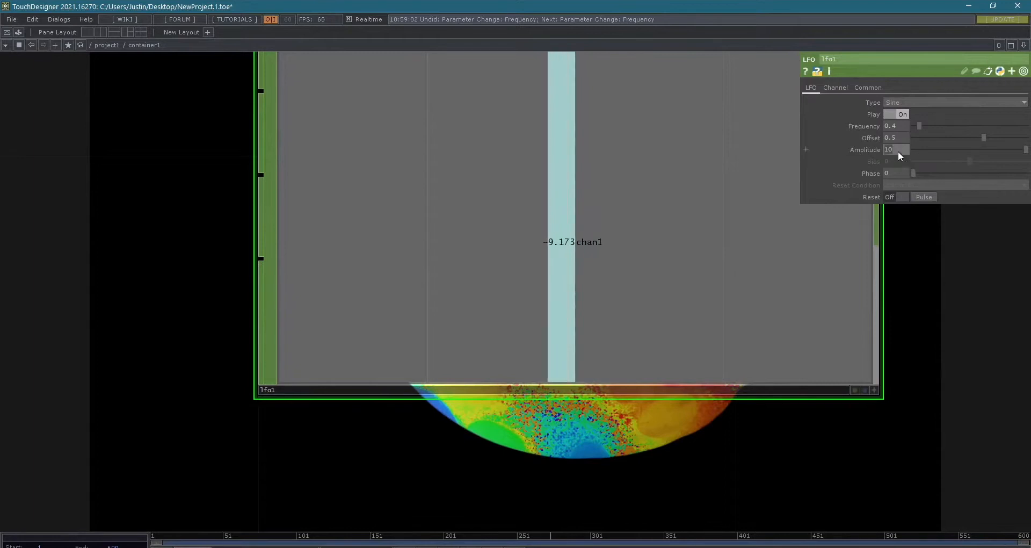
pyautogui.write('0.3')
pyautogui.press('Return')
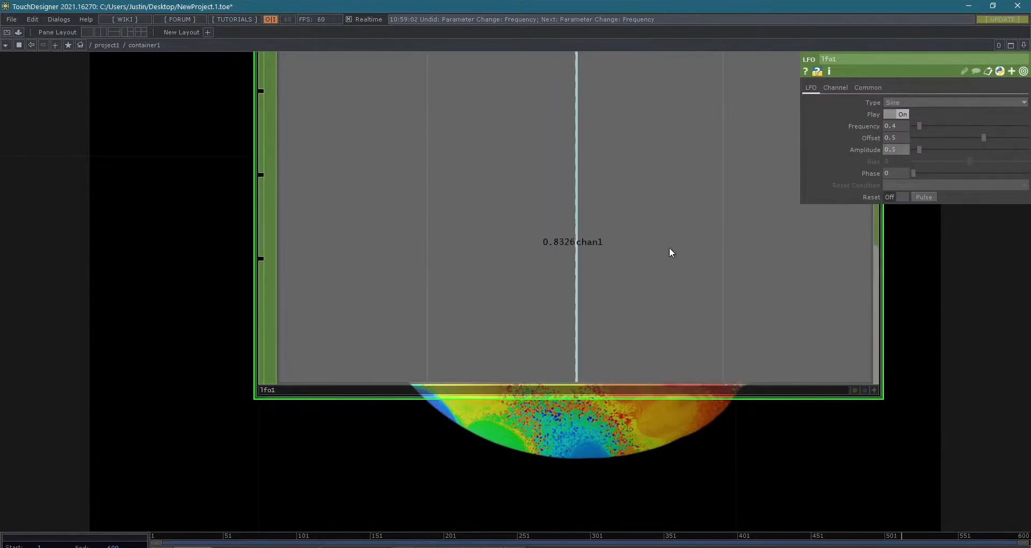
# - Fit the display of lfo1's viewer to its channel with Home and watch the bar animate
pyautogui.scroll(-3, 1010, 403)
pyautogui.moveTo(1010, 402); pyautogui.dragTo(578, 352)
pyautogui.scroll(-4, 675, 392)
pyautogui.scroll(5, 461, 317)
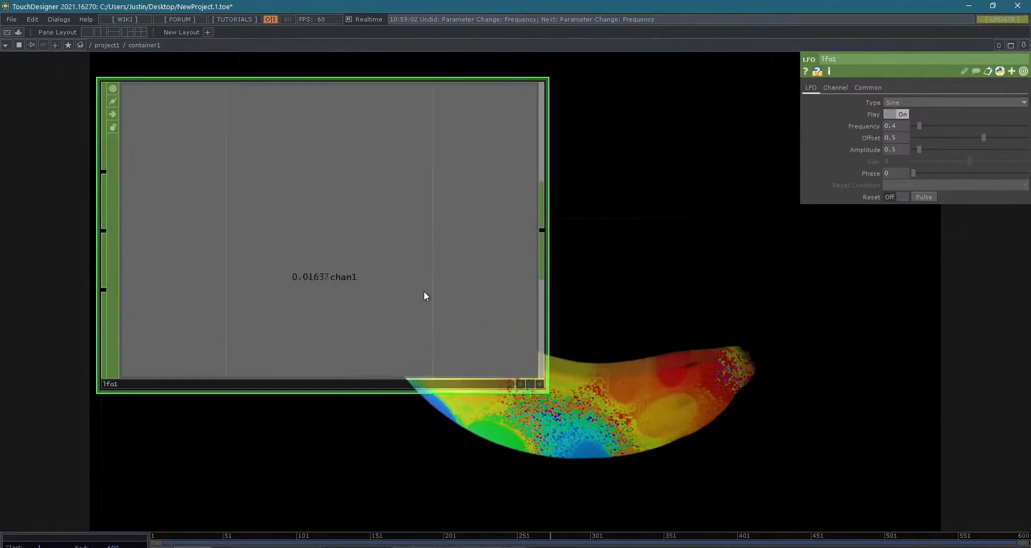
pyautogui.rightClick(413, 280)
pyautogui.click(378, 261)
pyautogui.rightClick(317, 212)
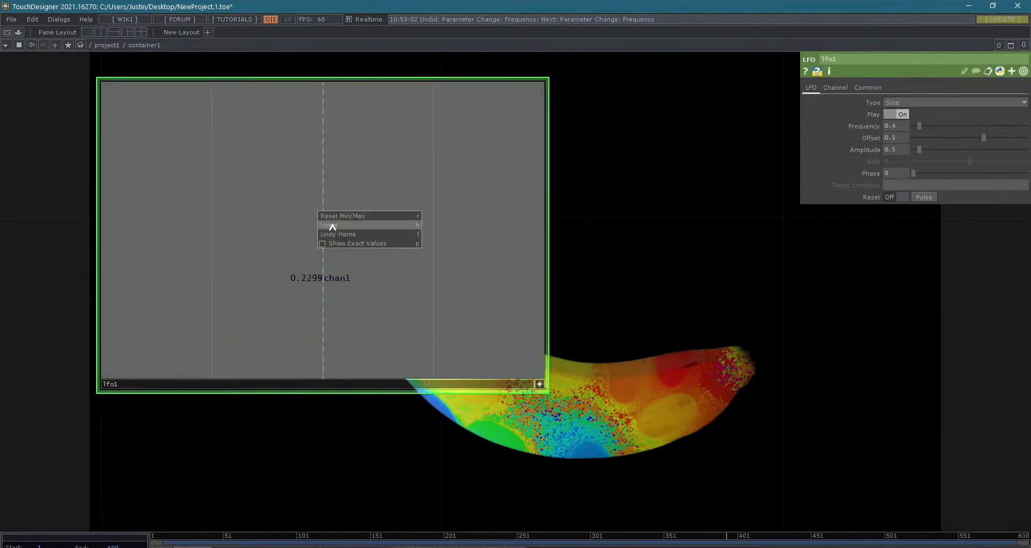
pyautogui.click(353, 226)
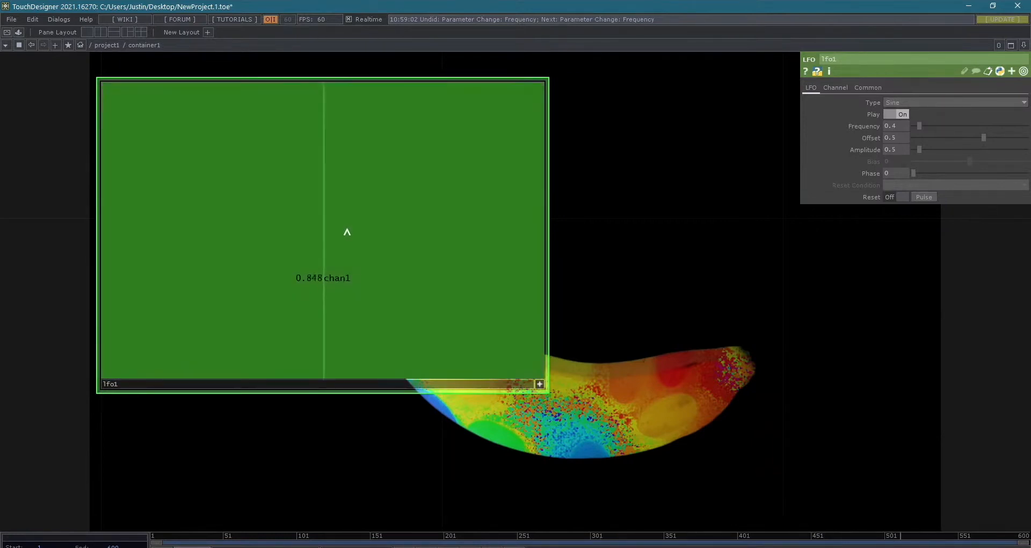
pyautogui.rightClick(322, 222)
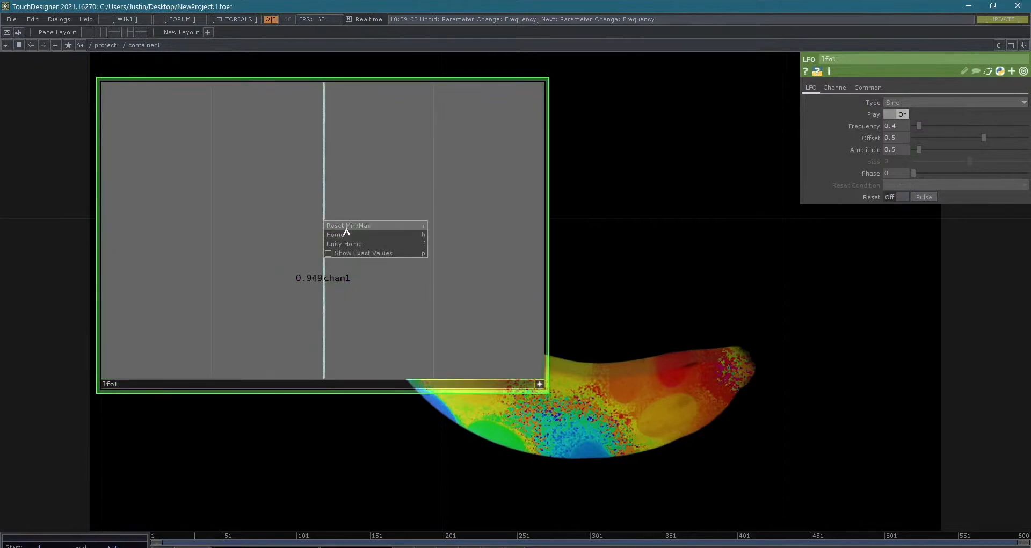
pyautogui.click(346, 234)
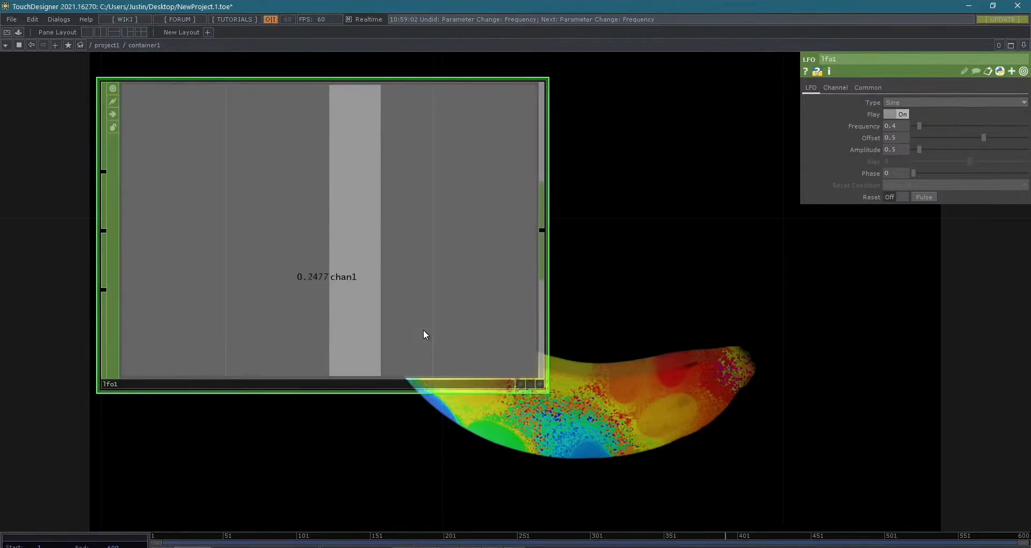
# - Add a Trail CHOP to lfo1's output and watch the sine curve it plots
pyautogui.scroll(-5, 617, 391)
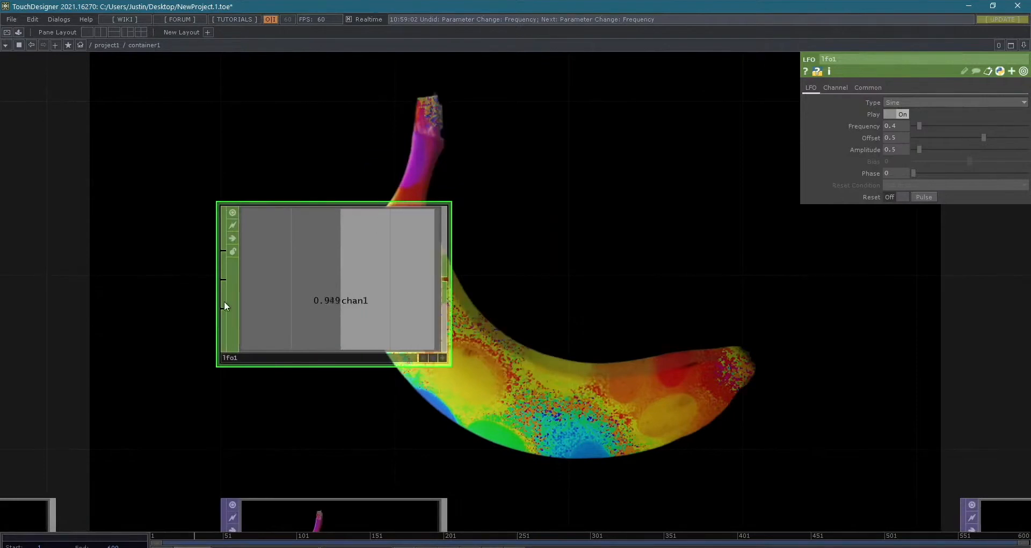
pyautogui.rightClick(443, 285)
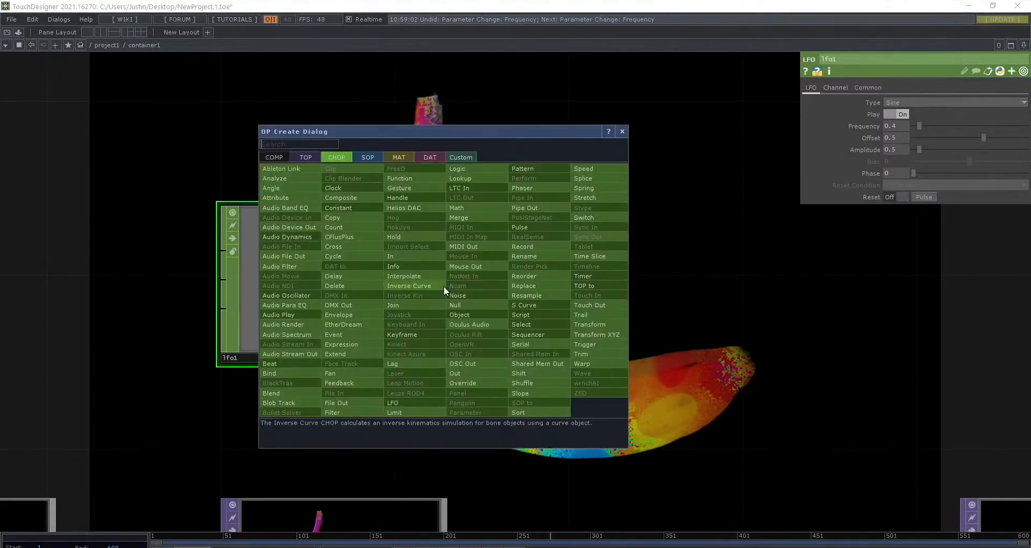
pyautogui.click(590, 313)
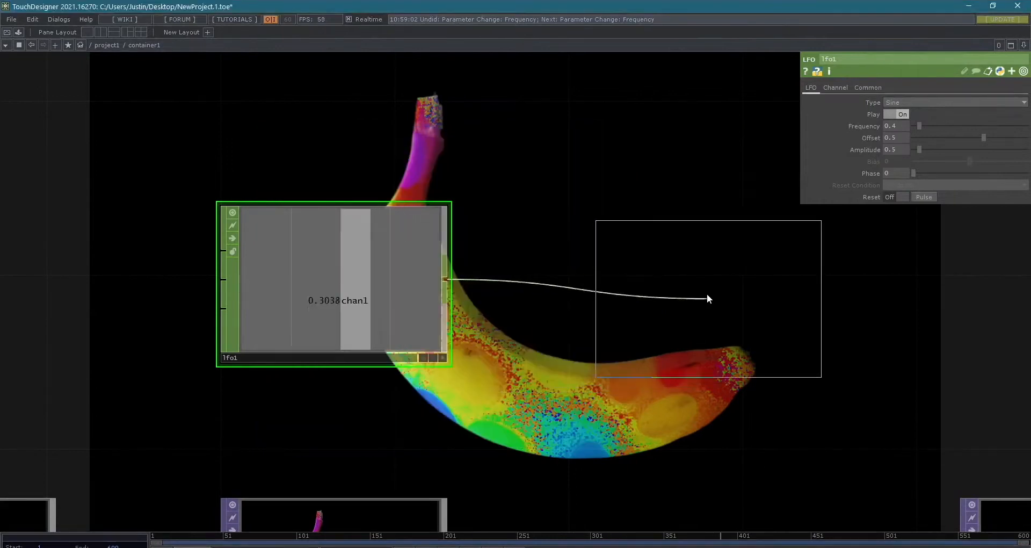
pyautogui.click(645, 282)
pyautogui.scroll(5, 736, 307)
pyautogui.scroll(-3, 794, 299)
pyautogui.scroll(1, 865, 313)
pyautogui.scroll(-2, 862, 330)
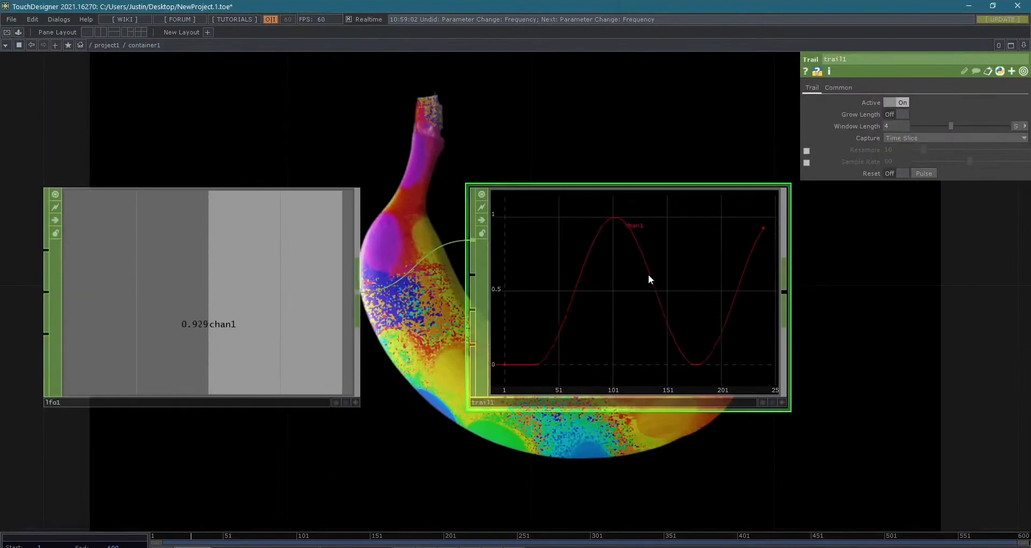
pyautogui.scroll(2, 697, 292)
pyautogui.moveTo(373, 352); pyautogui.dragTo(469, 386)
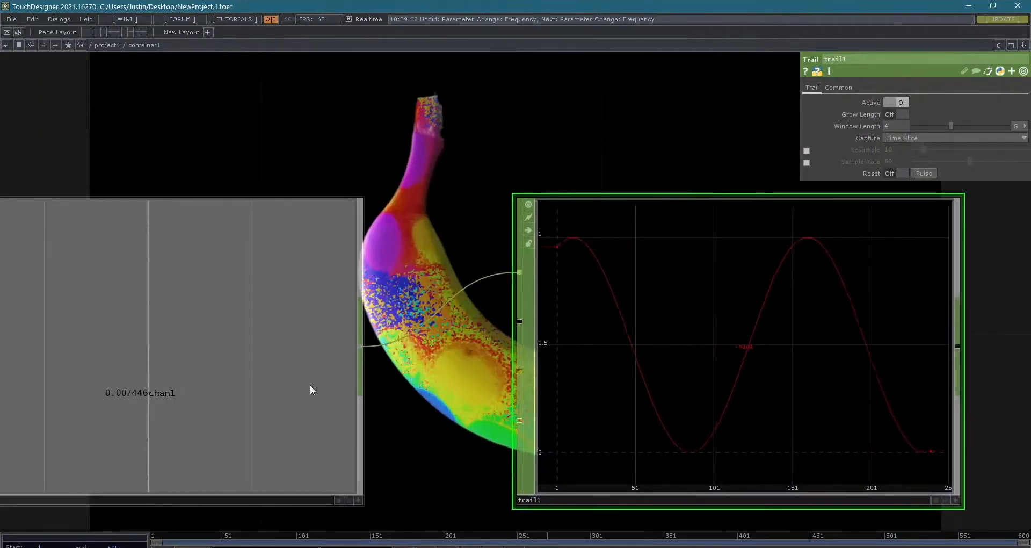
# - Try the Triangle and Ramp types on lfo1 while watching the trail, and set its Type to Square
pyautogui.click(277, 372)
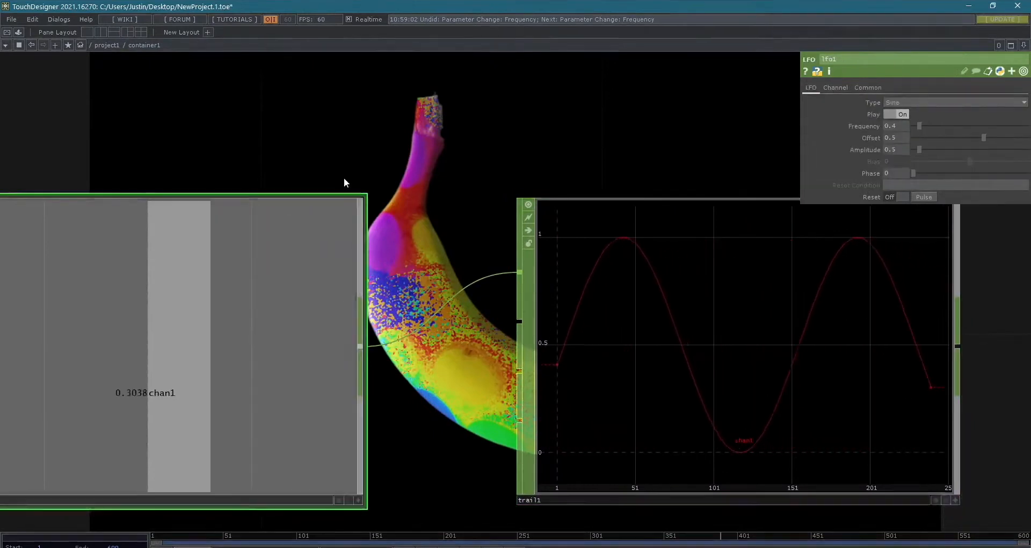
pyautogui.moveTo(355, 177); pyautogui.dragTo(459, 172)
pyautogui.scroll(-2, 473, 175)
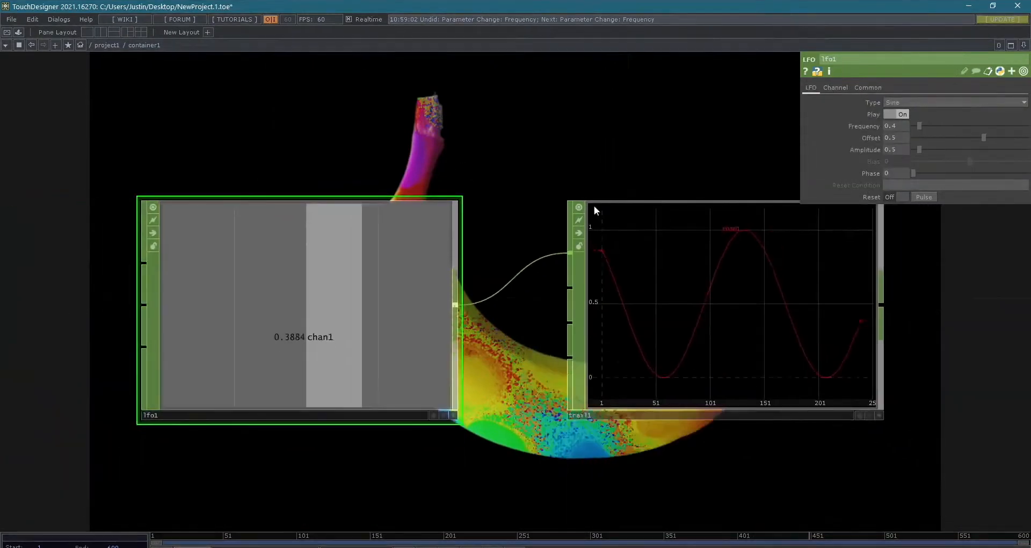
pyautogui.click(935, 102)
pyautogui.click(907, 131)
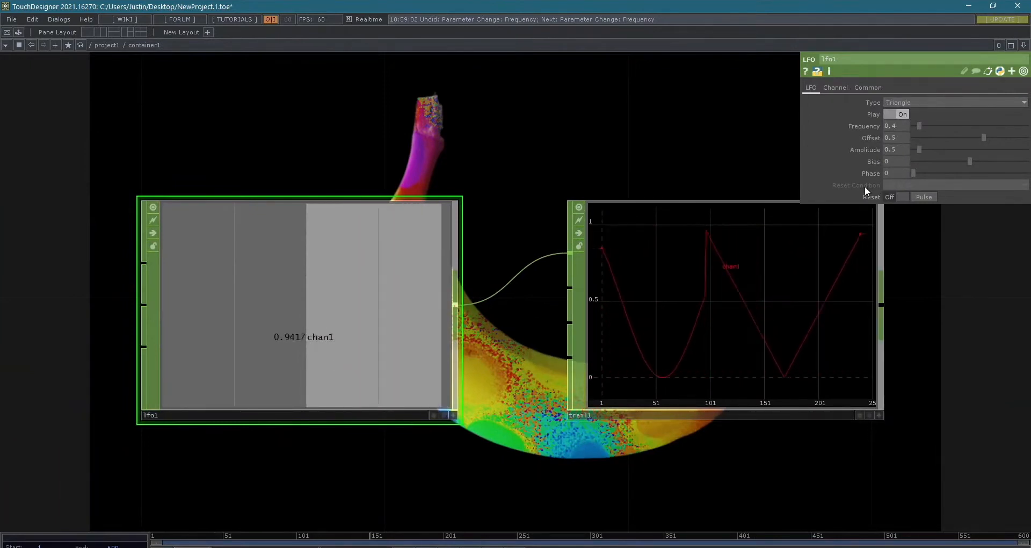
pyautogui.click(907, 102)
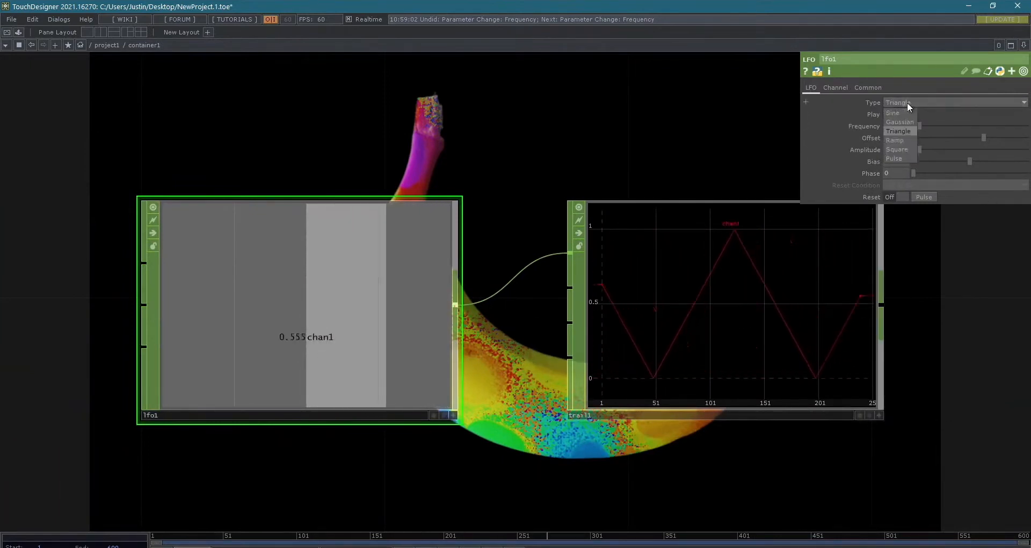
pyautogui.click(906, 138)
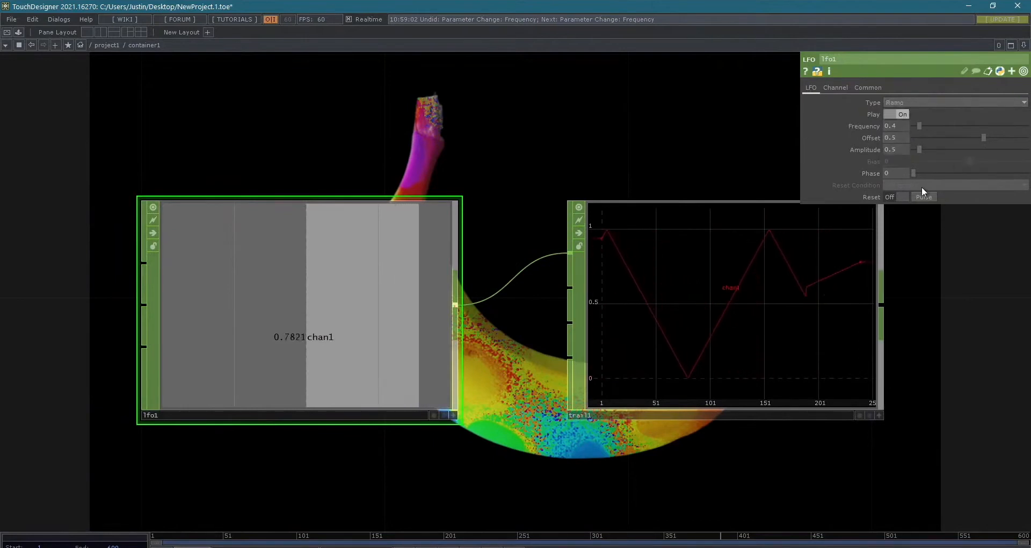
pyautogui.click(911, 103)
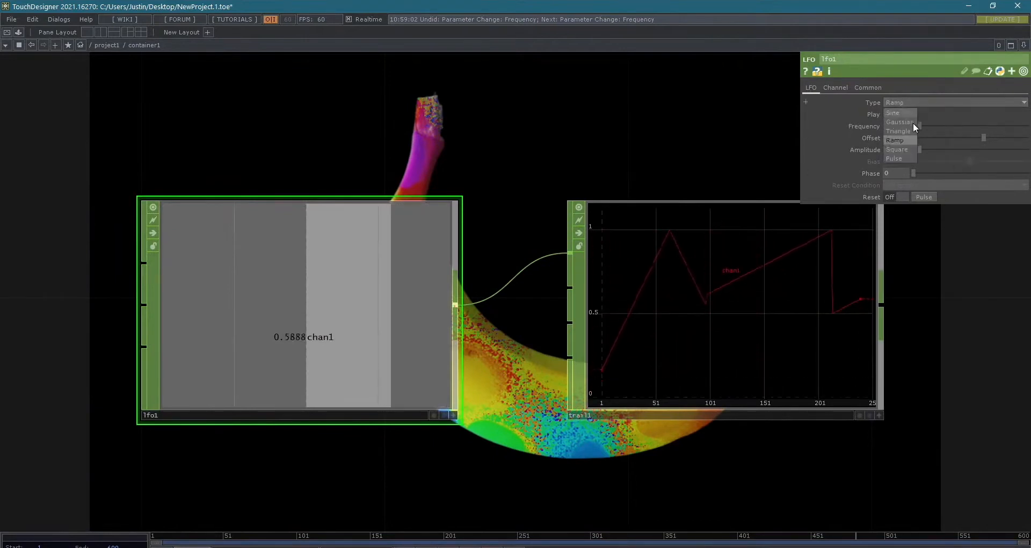
pyautogui.click(910, 150)
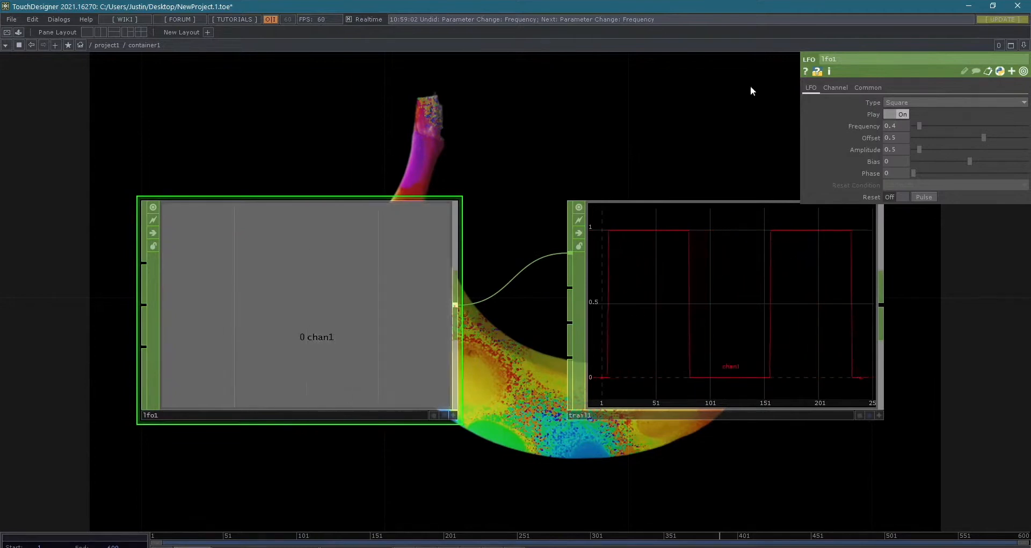
# - Look through lfo1's Channel and Common parameters
pyautogui.click(836, 88)
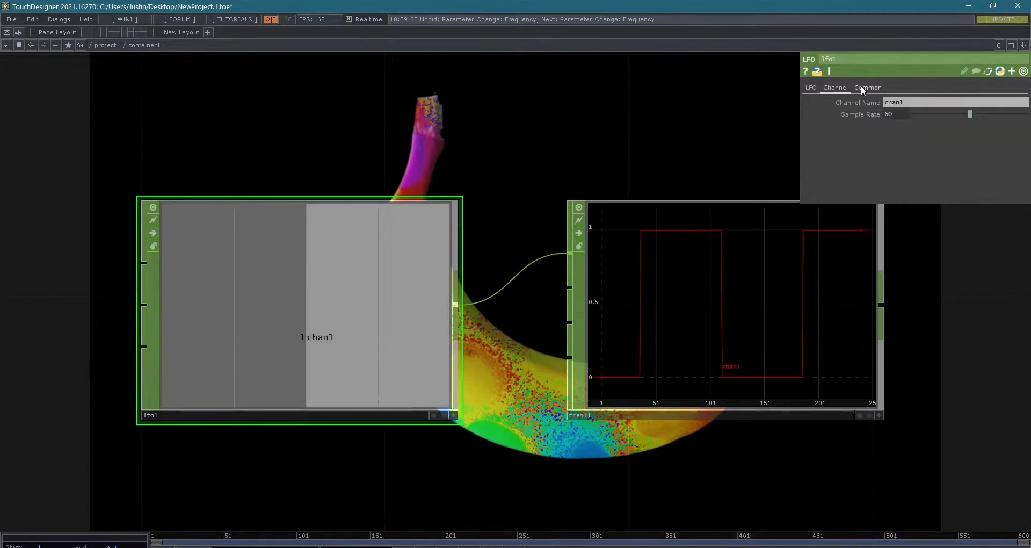
pyautogui.click(867, 88)
pyautogui.click(846, 90)
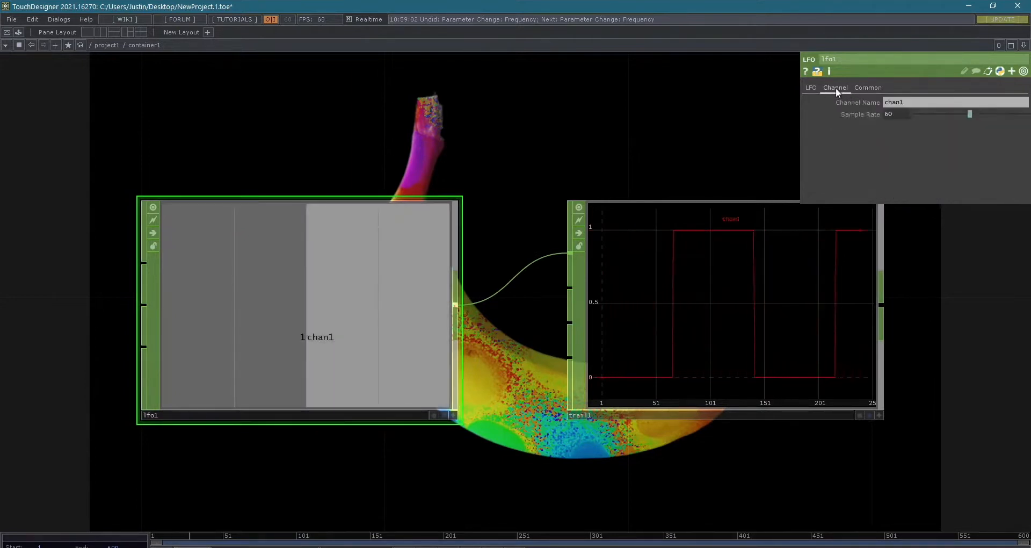
# - Delete the Trail CHOP connected to lfo1
pyautogui.scroll(-2, 794, 95)
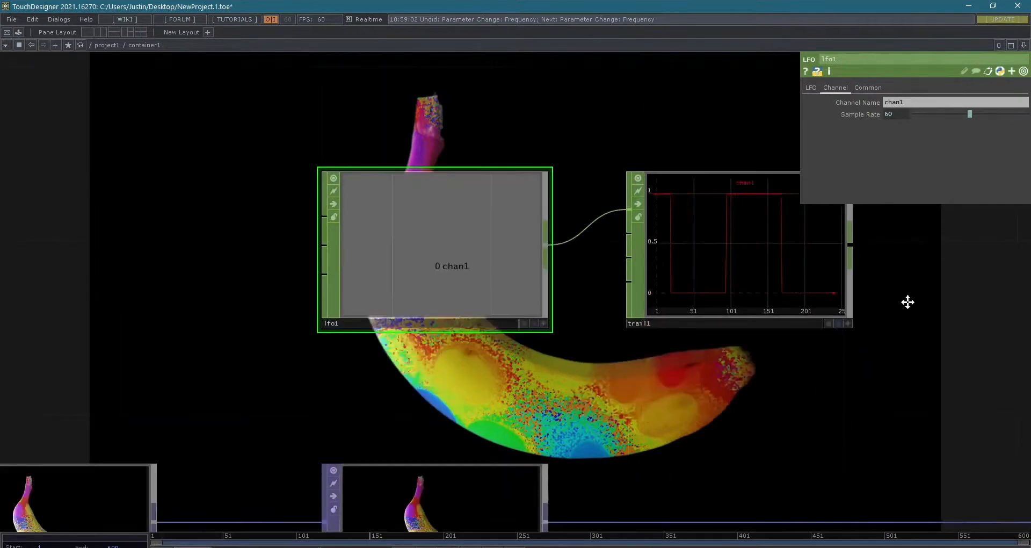
pyautogui.moveTo(907, 301); pyautogui.dragTo(833, 306)
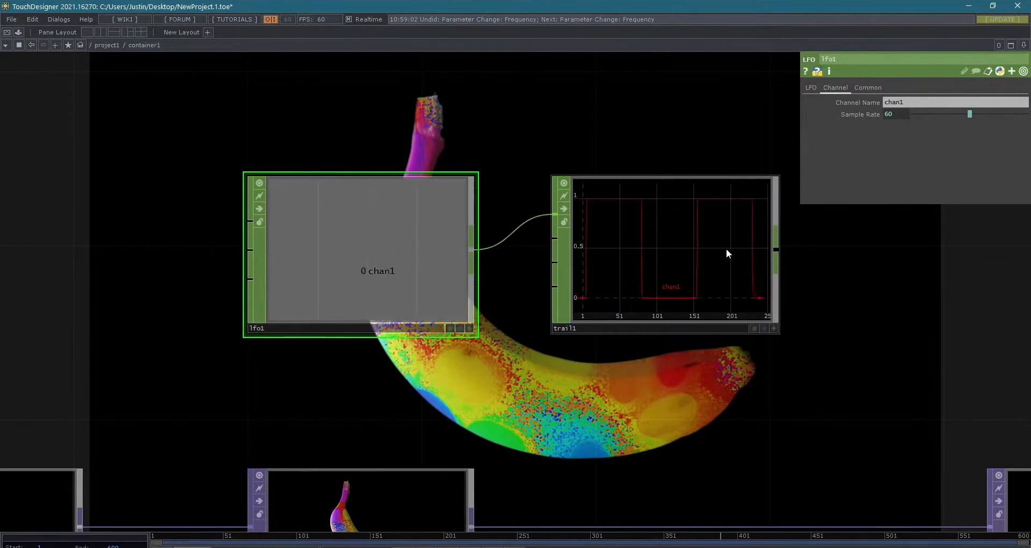
pyautogui.scroll(-3, 855, 320)
pyautogui.moveTo(849, 319); pyautogui.dragTo(736, 352)
pyautogui.scroll(3, 576, 212)
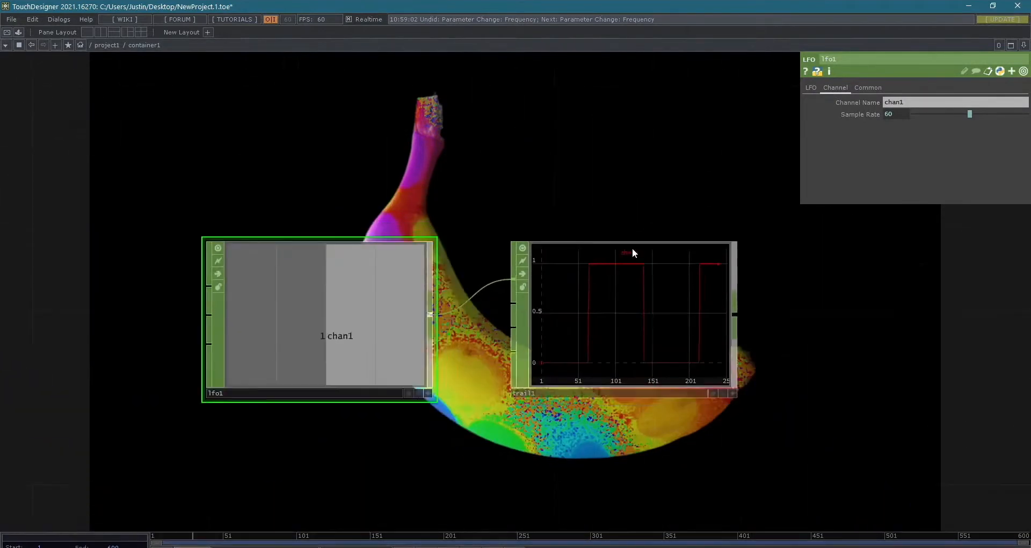
pyautogui.click(675, 298)
pyautogui.press('Delete')
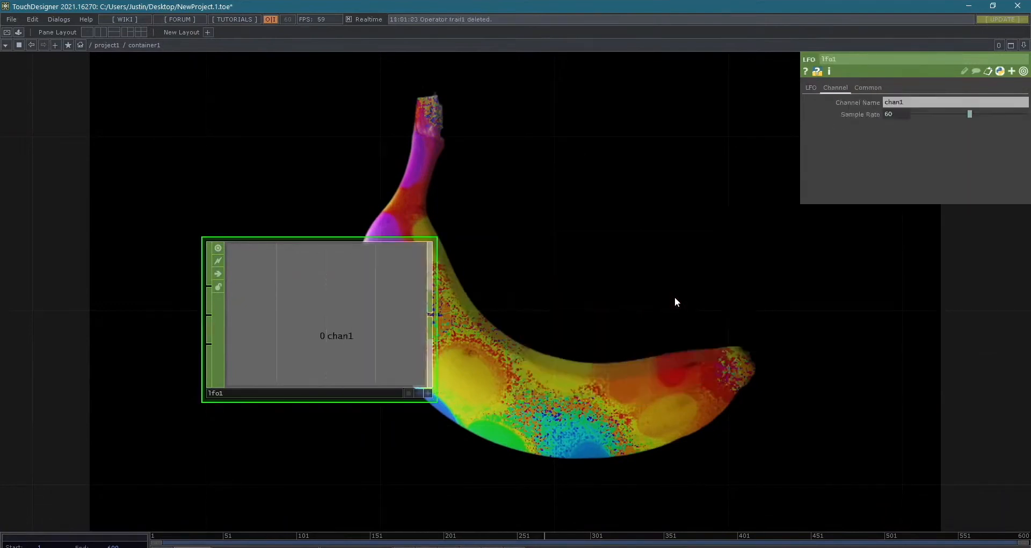
pyautogui.rightClick(431, 312)
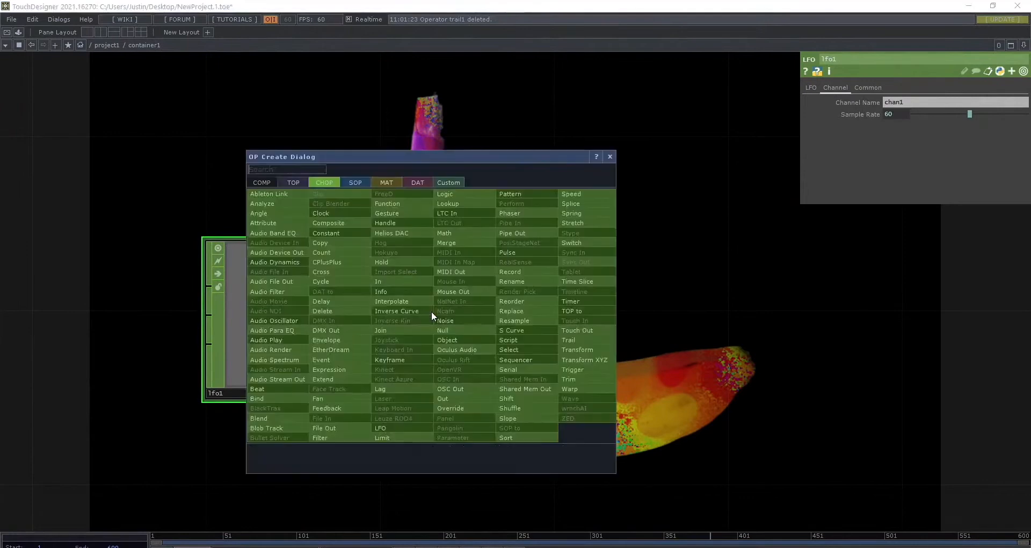
pyautogui.write('chop')
pyautogui.press('BackSpace')
pyautogui.press('BackSpace')
pyautogui.press('BackSpace')
pyautogui.press('BackSpace')
pyautogui.press('BackSpace')
pyautogui.press('BackSpace')
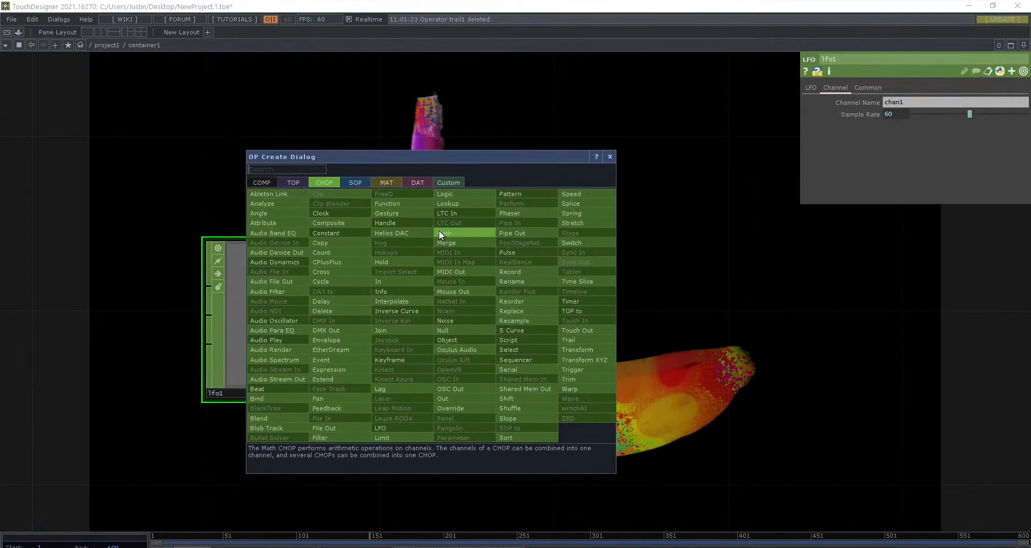
pyautogui.hotkey('shift', 'Tab')
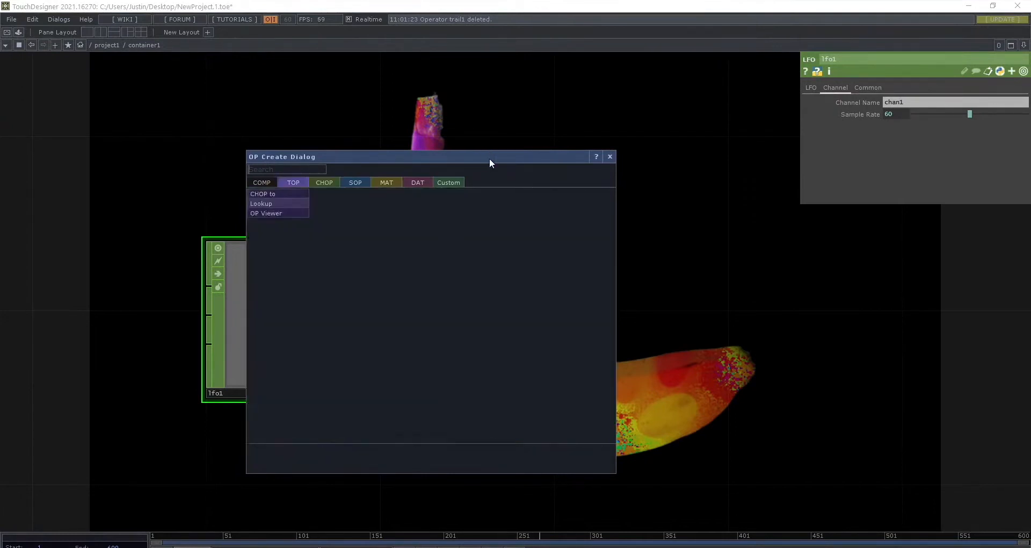
pyautogui.press('Escape')
pyautogui.rightClick(495, 325)
pyautogui.click(447, 187)
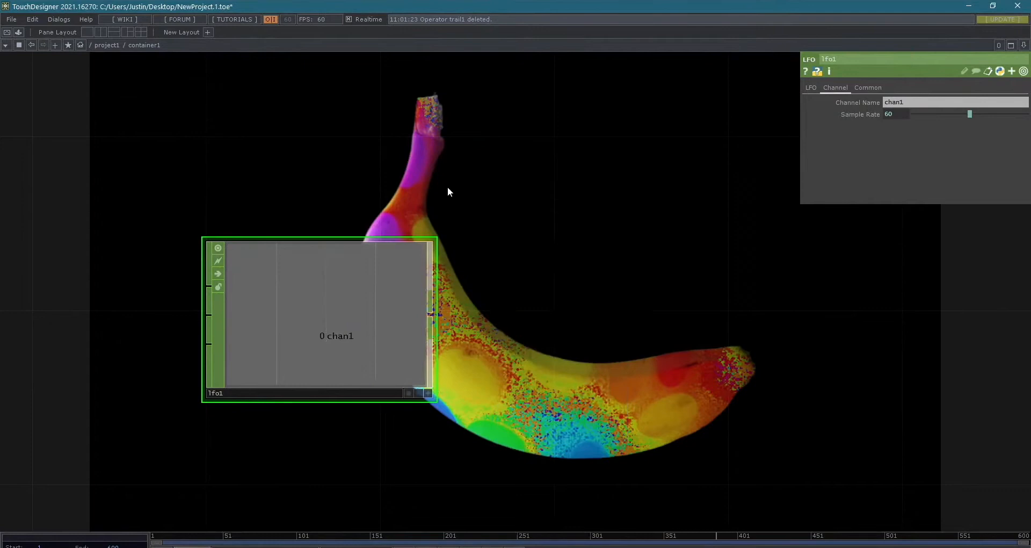
# - Move lfo1 to the space above the connection between cross1 and level1
pyautogui.press('h')
pyautogui.moveTo(573, 335); pyautogui.dragTo(739, 342)
pyautogui.moveTo(537, 206); pyautogui.dragTo(723, 267)
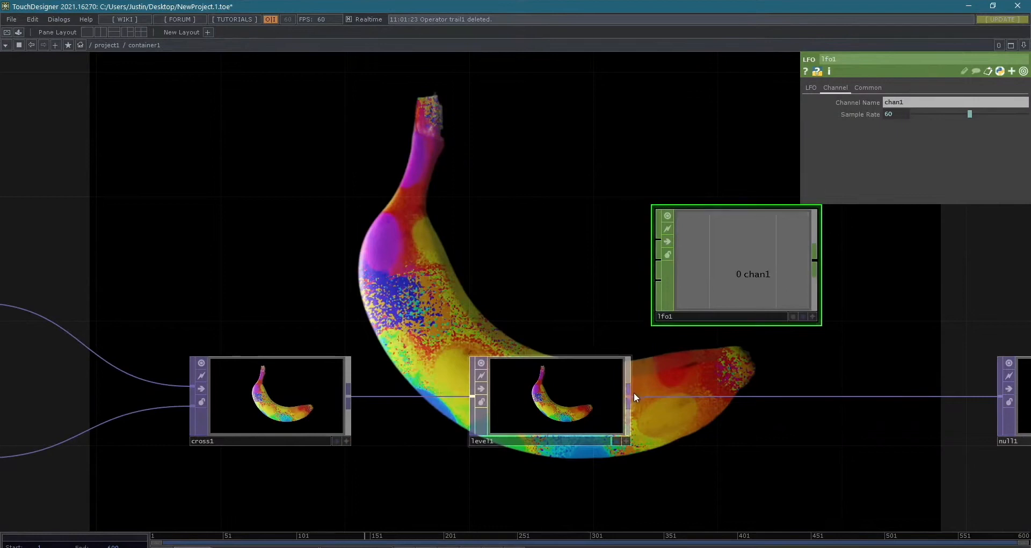
pyautogui.moveTo(633, 396); pyautogui.dragTo(607, 243)
pyautogui.moveTo(695, 259); pyautogui.dragTo(414, 167)
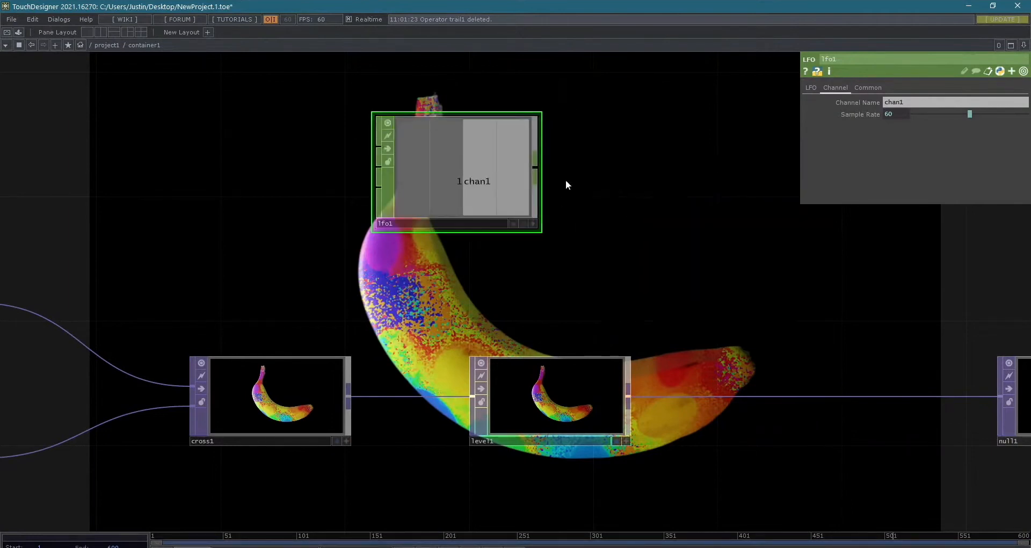
pyautogui.moveTo(495, 272); pyautogui.dragTo(562, 293)
pyautogui.hotkey('ctrl', 'z')
pyautogui.moveTo(608, 310); pyautogui.dragTo(707, 393, button='middle')
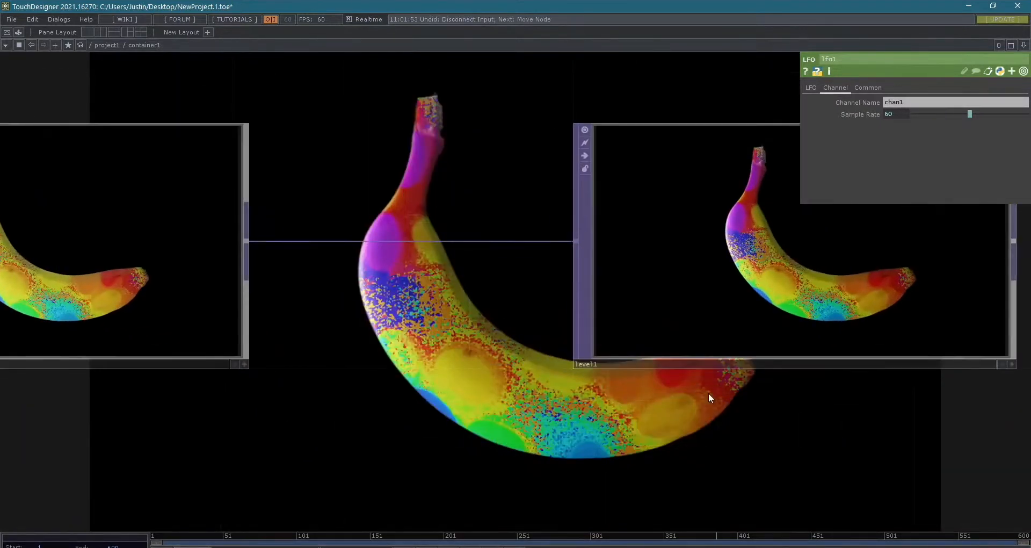
pyautogui.press('Tab')
pyautogui.press('Escape')
# - Position lfo1 directly above cross1 in the network
pyautogui.moveTo(543, 257); pyautogui.dragTo(505, 244, button='middle')
pyautogui.moveTo(573, 159); pyautogui.dragTo(579, 272)
pyautogui.scroll(-2, 670, 234)
pyautogui.moveTo(671, 234); pyautogui.dragTo(585, 263)
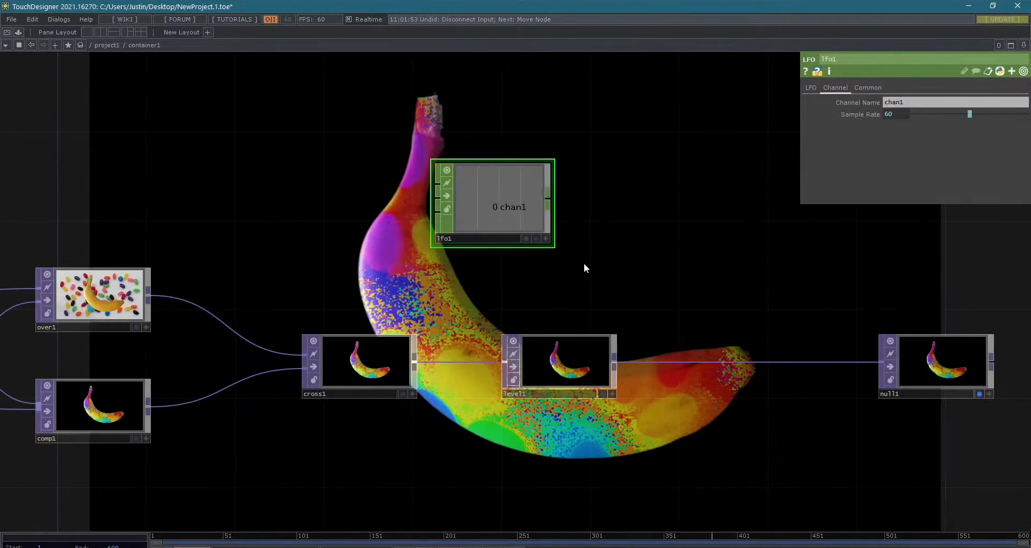
pyautogui.moveTo(534, 189); pyautogui.dragTo(397, 210)
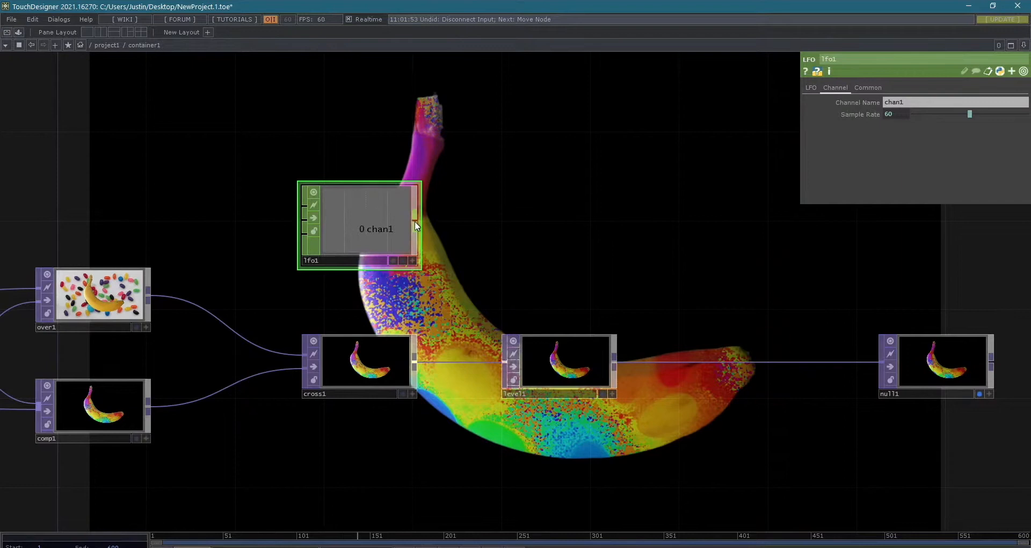
# - Check which TOP operators can take lfo1's output
pyautogui.rightClick(415, 221)
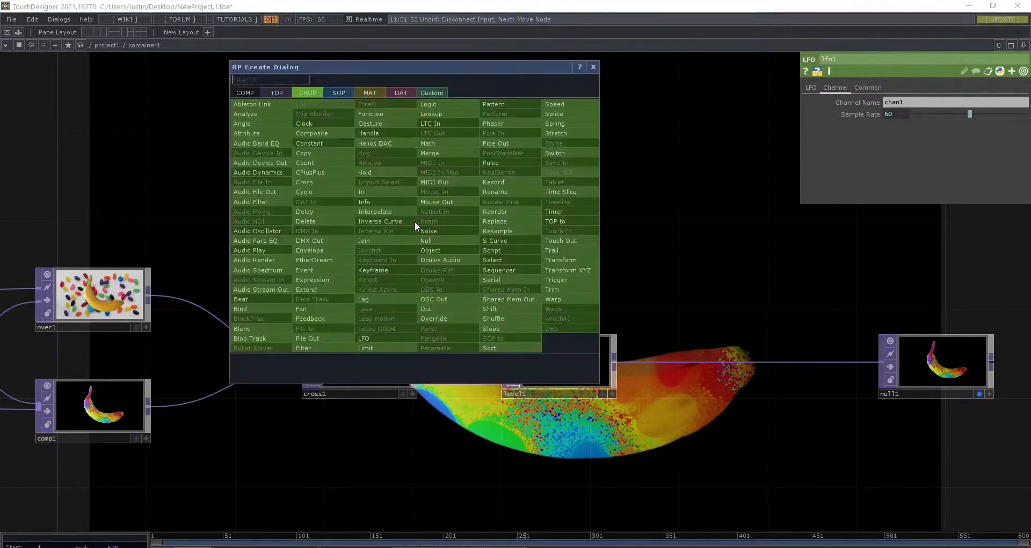
pyautogui.moveTo(418, 66); pyautogui.dragTo(731, 79)
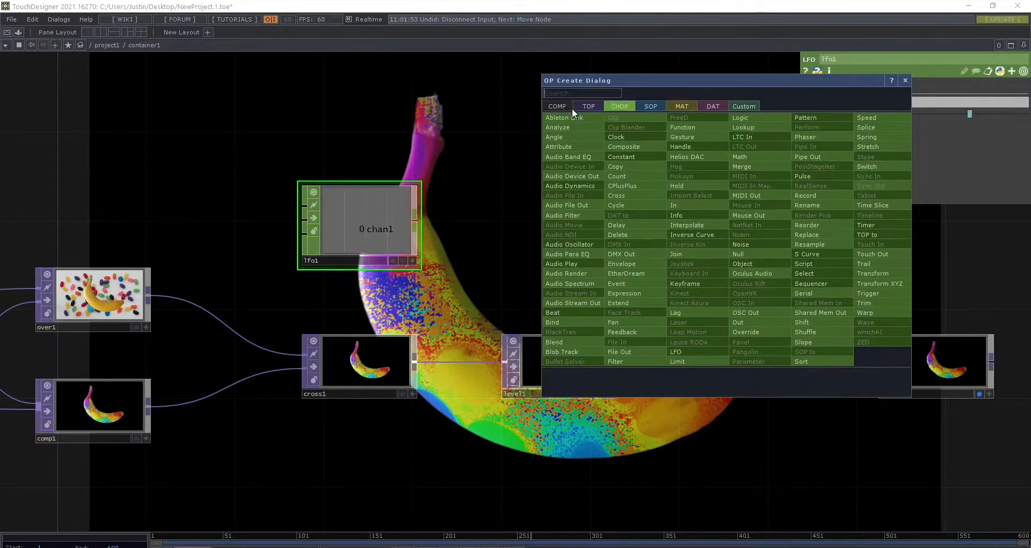
pyautogui.click(589, 106)
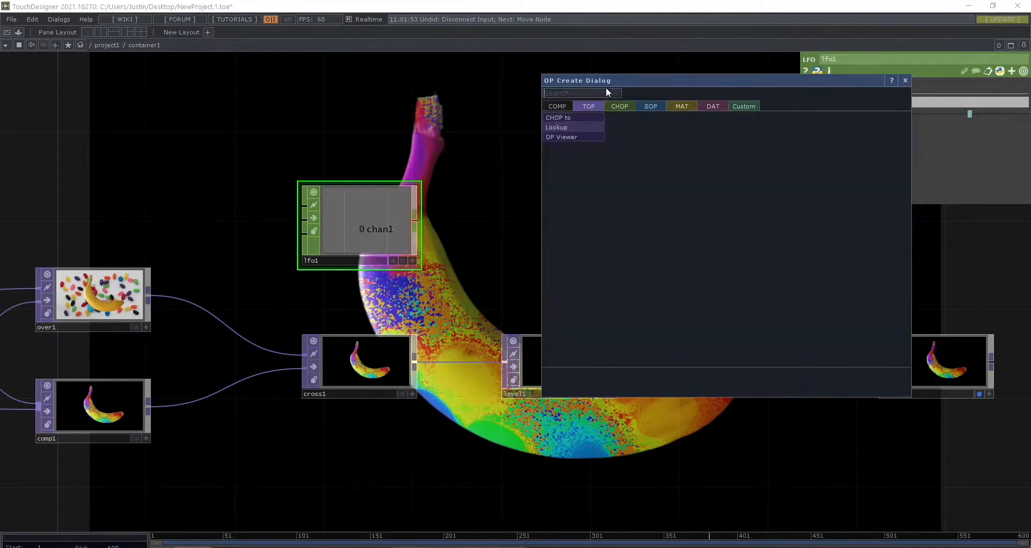
pyautogui.moveTo(619, 83); pyautogui.dragTo(664, 95)
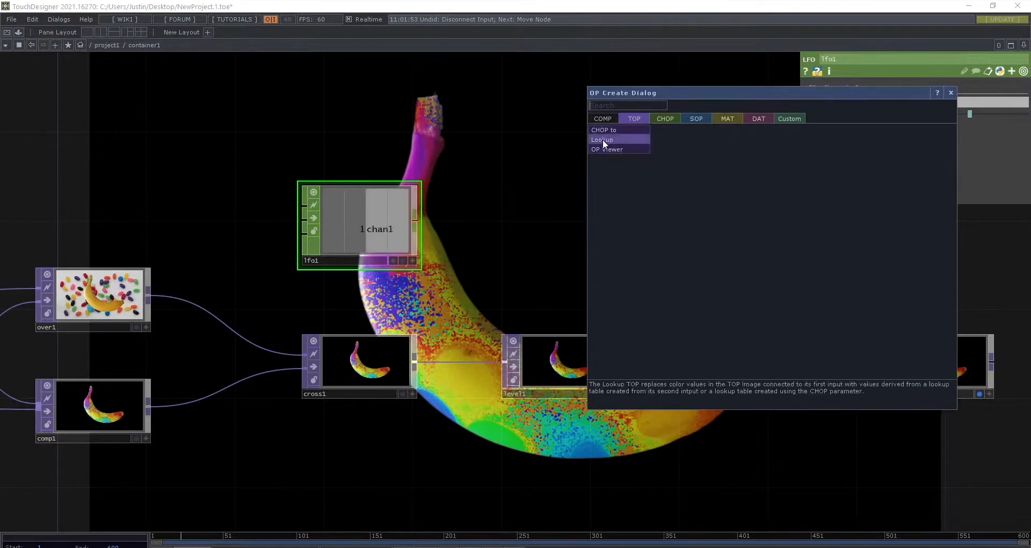
pyautogui.click(419, 222)
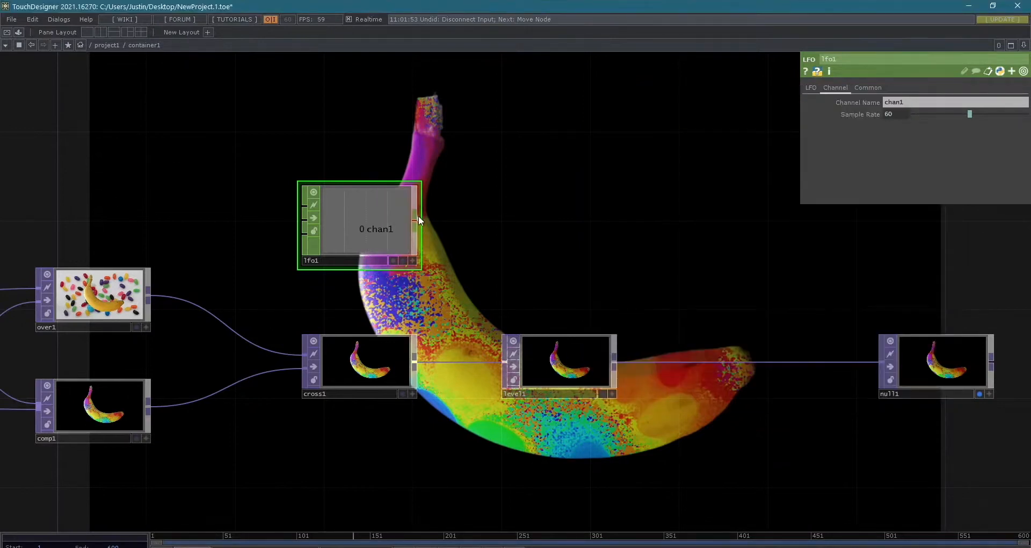
# - Convert lfo1 to an image with a CHOP to TOP placed beside it, above level1
pyautogui.rightClick(414, 220)
pyautogui.click(265, 93)
pyautogui.click(263, 100)
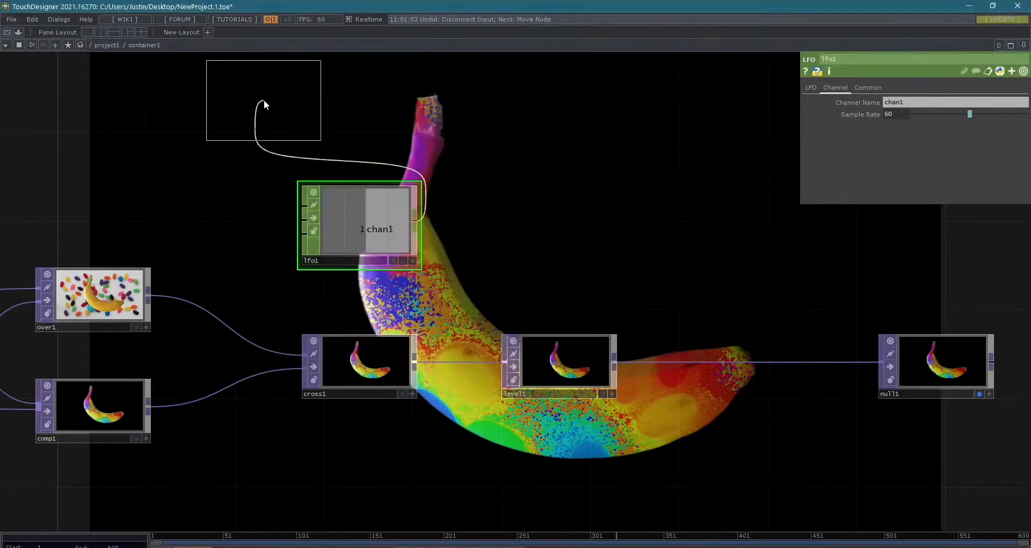
pyautogui.click(568, 223)
pyautogui.scroll(3, 604, 223)
pyautogui.moveTo(706, 235); pyautogui.dragTo(829, 267)
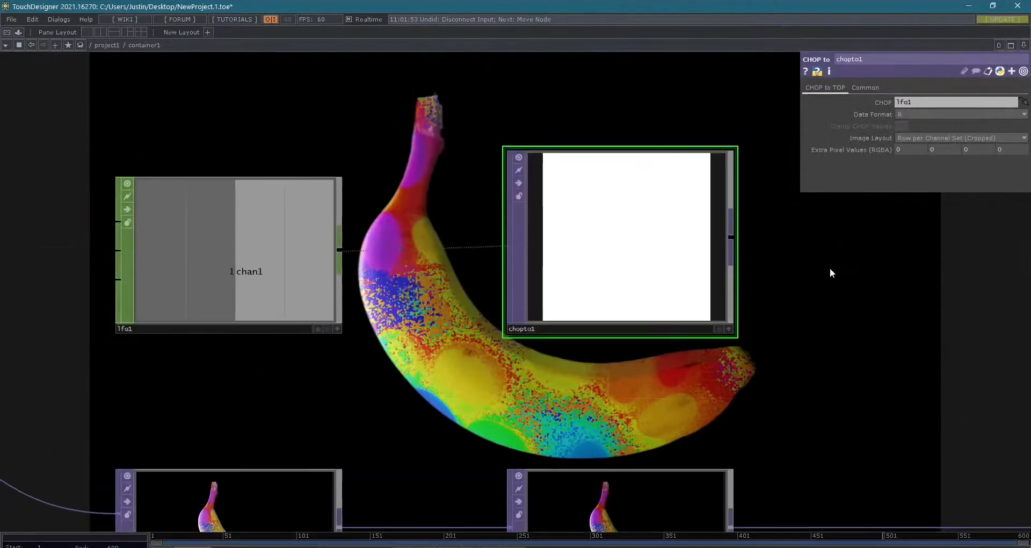
pyautogui.scroll(-2, 827, 270)
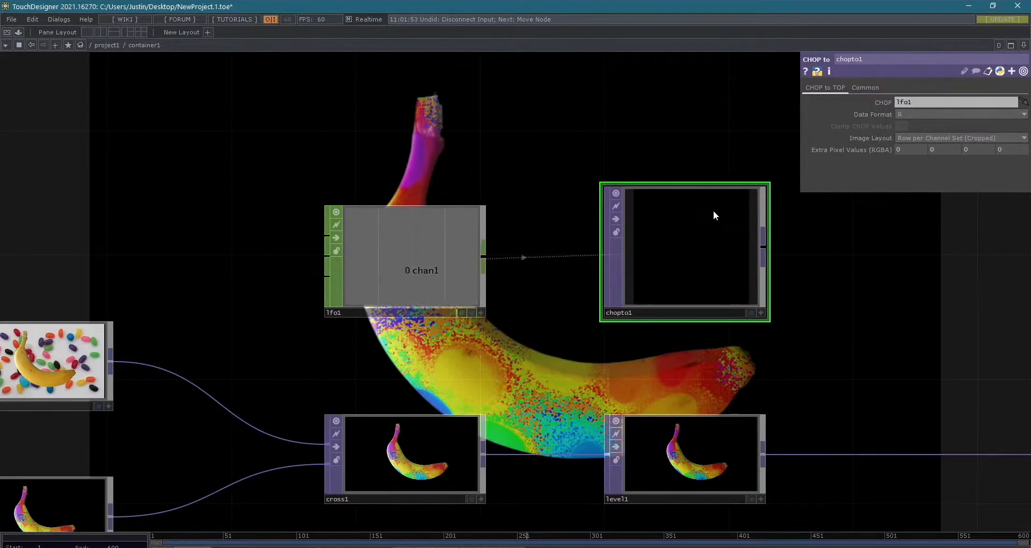
# - Open lfo1's LFO parameters and look at the waveform types
pyautogui.click(399, 246)
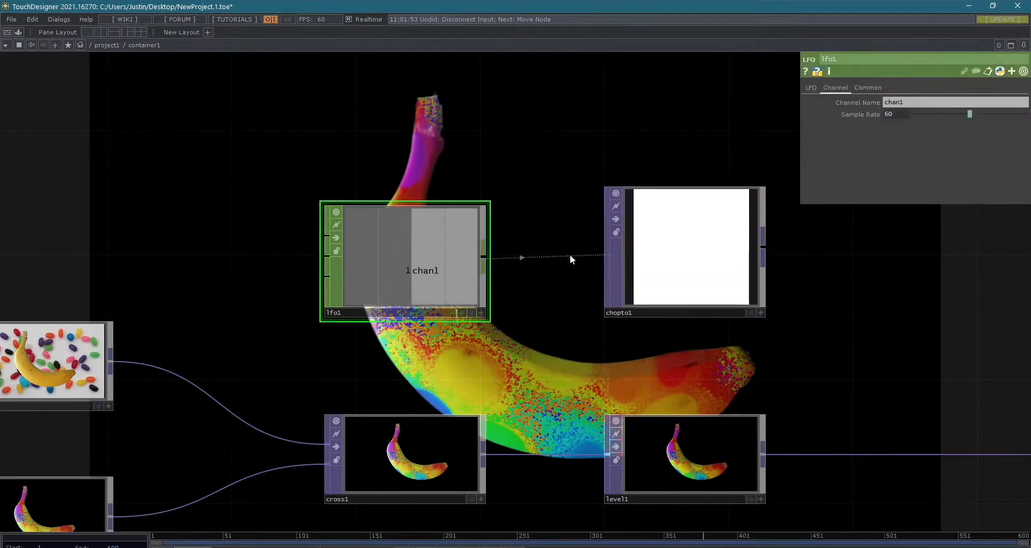
pyautogui.click(810, 88)
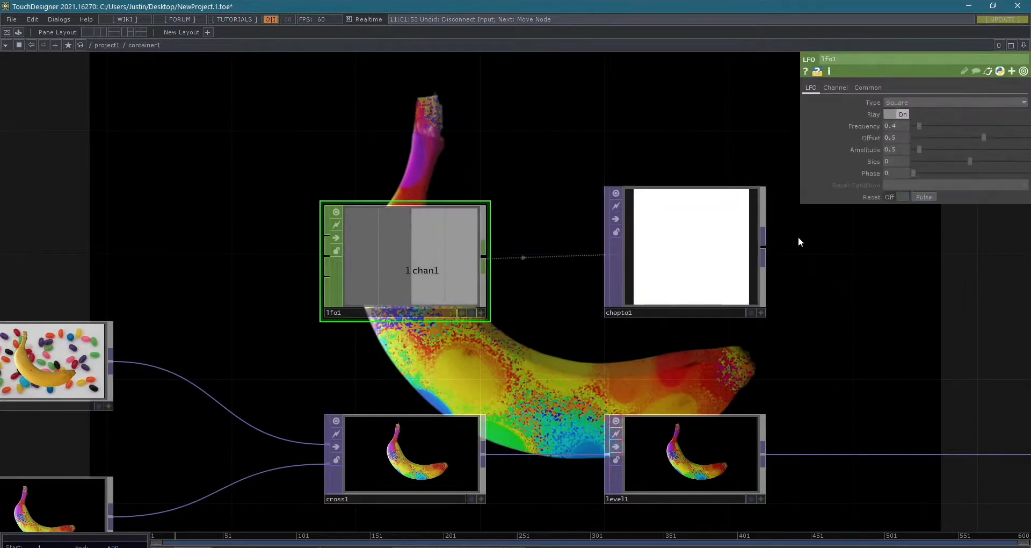
pyautogui.click(926, 104)
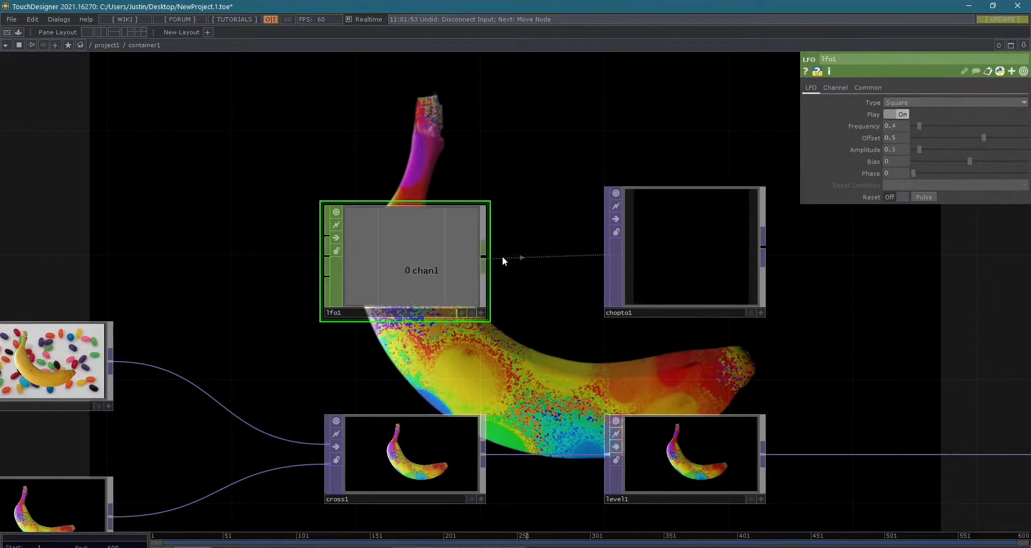
# - Add a Trail CHOP to lfo1's output and place it directly above chopto1
pyautogui.rightClick(485, 256)
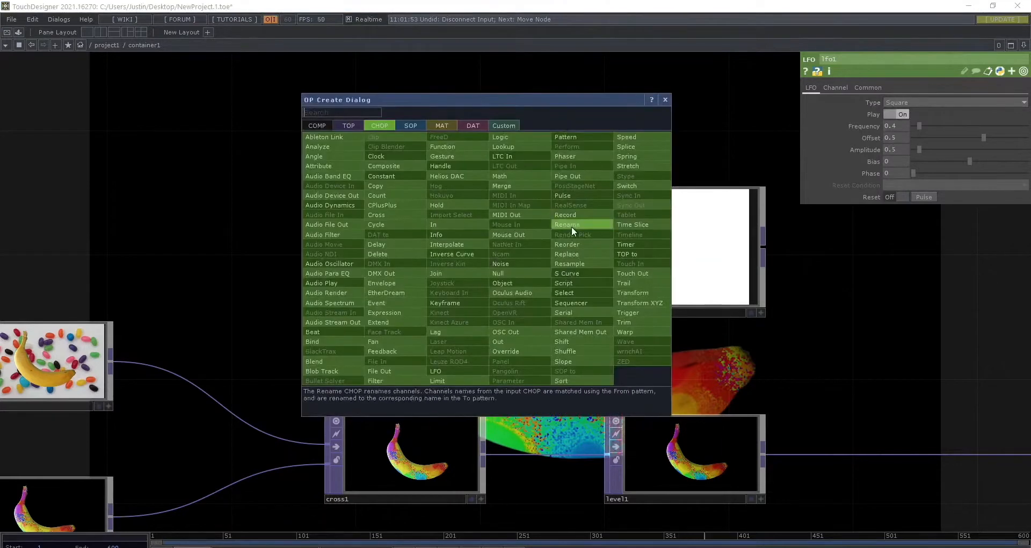
pyautogui.write('trail')
pyautogui.press('Return')
pyautogui.moveTo(570, 231); pyautogui.dragTo(690, 122)
pyautogui.moveTo(811, 247); pyautogui.dragTo(826, 305)
pyautogui.moveTo(704, 224); pyautogui.dragTo(700, 184)
pyautogui.moveTo(800, 251); pyautogui.dragTo(746, 252)
pyautogui.scroll(3, 750, 237)
pyautogui.moveTo(799, 269); pyautogui.dragTo(812, 286)
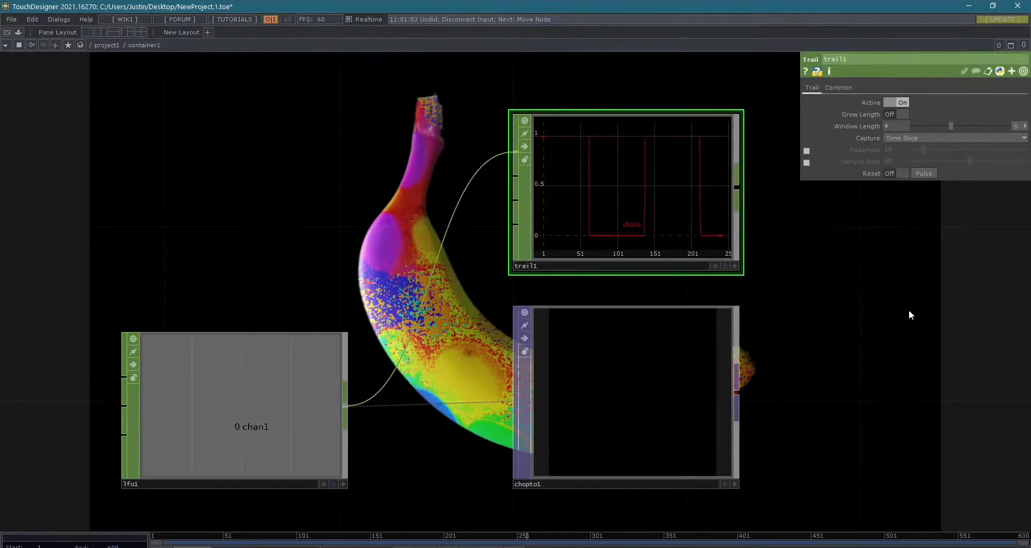
pyautogui.scroll(-2, 908, 310)
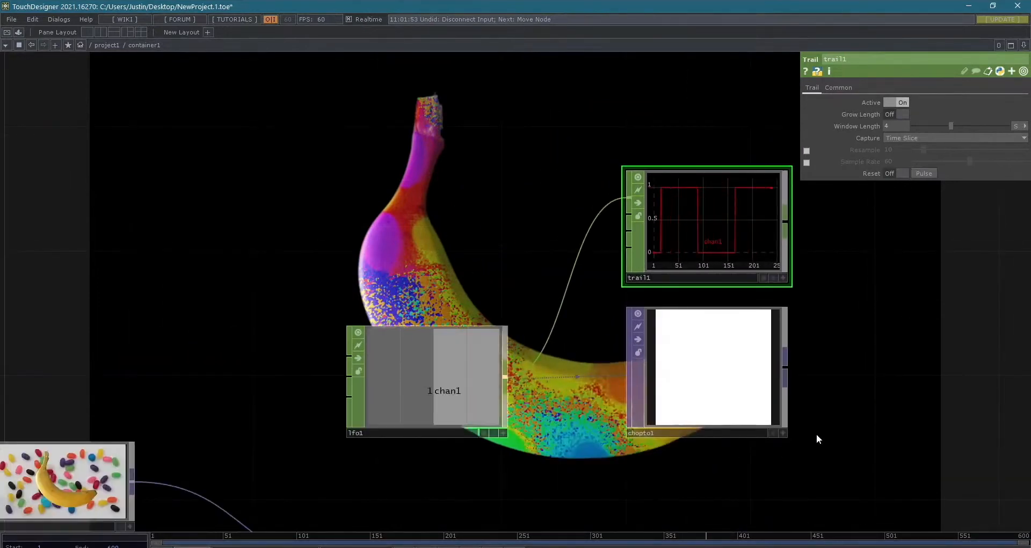
pyautogui.moveTo(816, 434); pyautogui.dragTo(789, 398)
# - Set lfo1's waveform type to Ramp
pyautogui.click(419, 339)
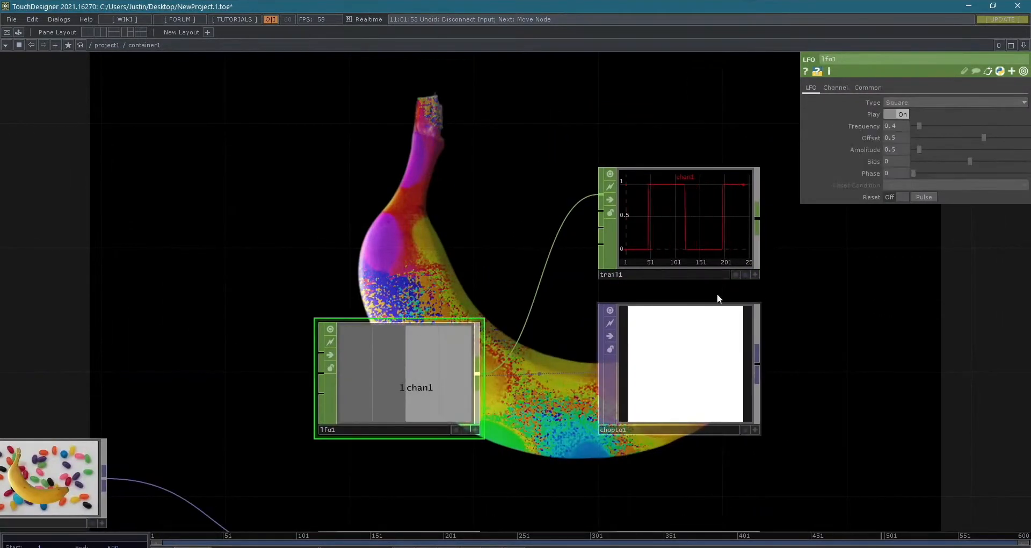
pyautogui.click(952, 102)
pyautogui.click(902, 138)
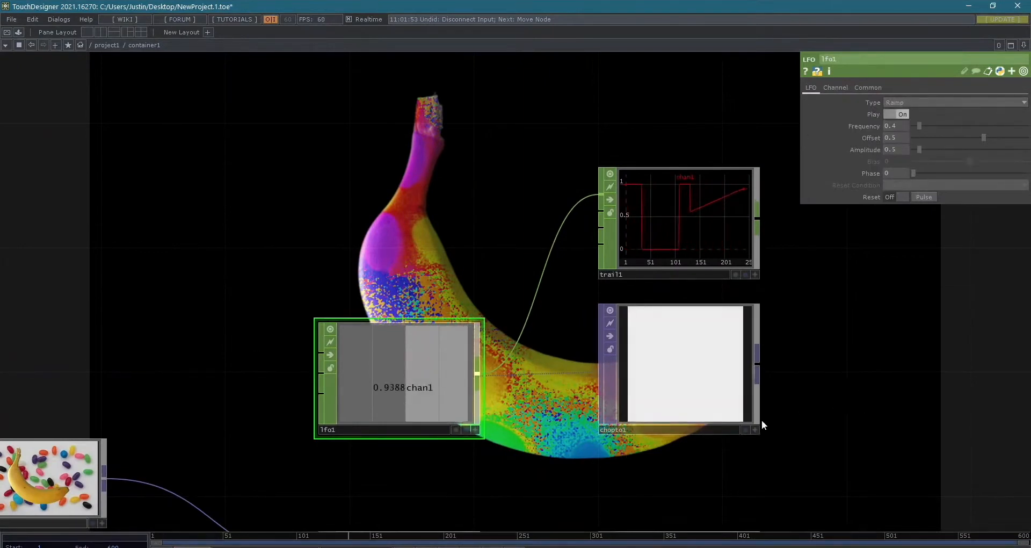
pyautogui.scroll(3, 720, 460)
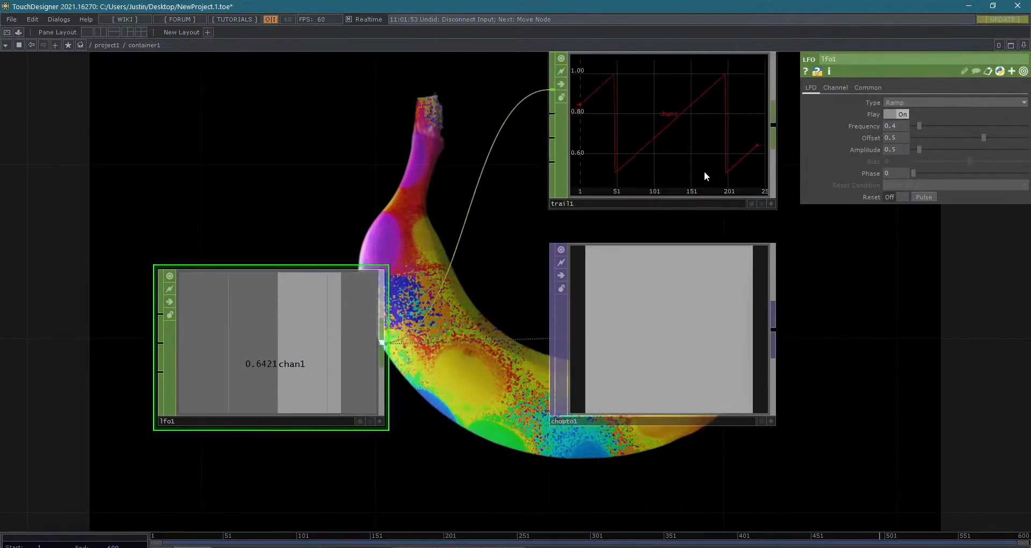
# - Change lfo1's waveform type to Triangle
pyautogui.click(898, 102)
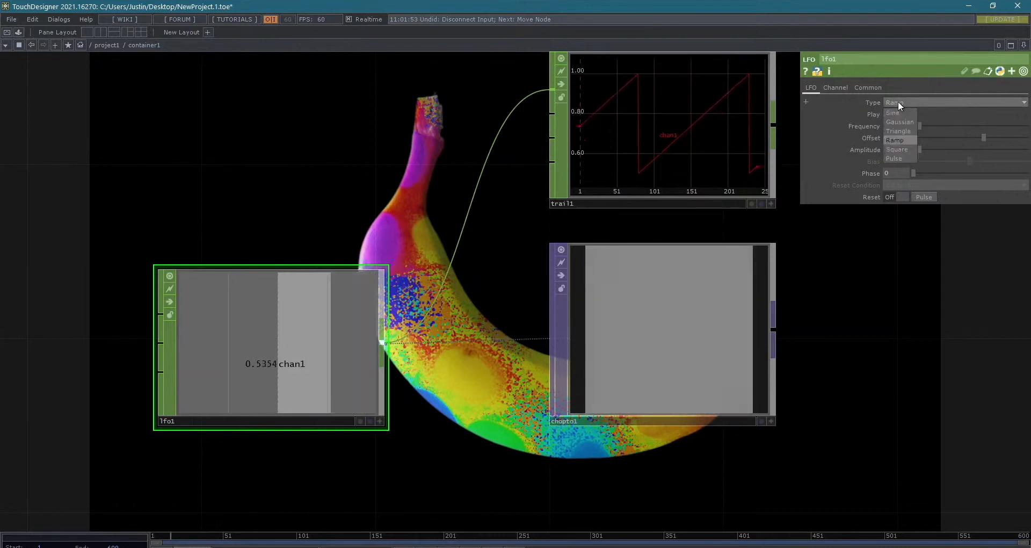
pyautogui.click(903, 131)
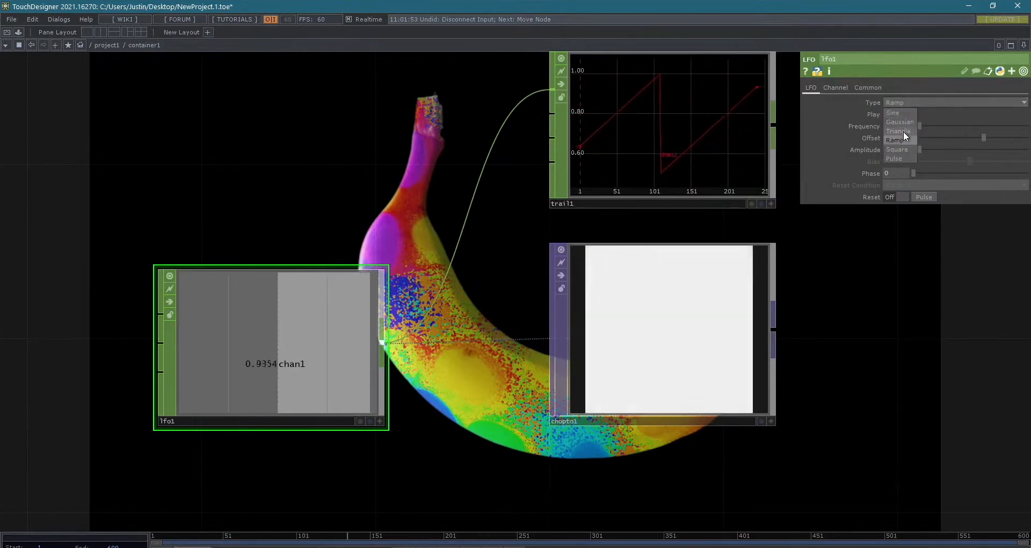
pyautogui.moveTo(941, 319); pyautogui.dragTo(972, 408)
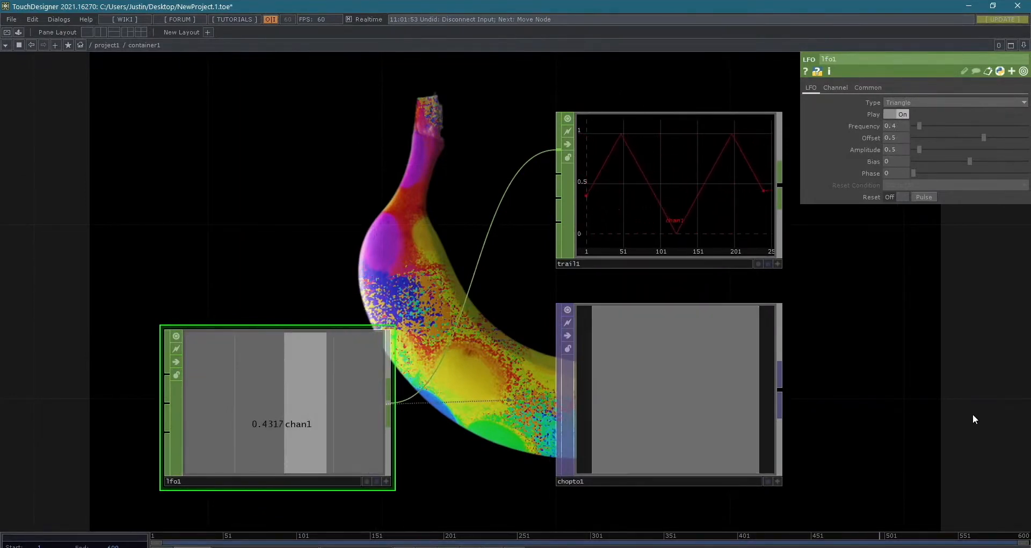
pyautogui.scroll(-5, 977, 397)
pyautogui.moveTo(829, 281); pyautogui.dragTo(713, 239)
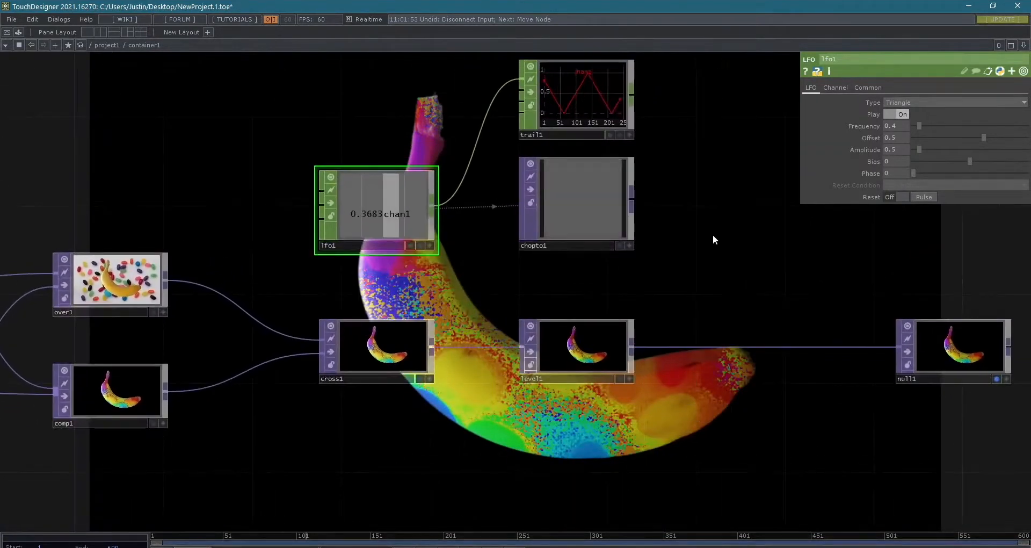
# - Check the operators available after chopto1, and compare the wires running from lfo1 to trail1 and to chopto1
pyautogui.click(635, 197)
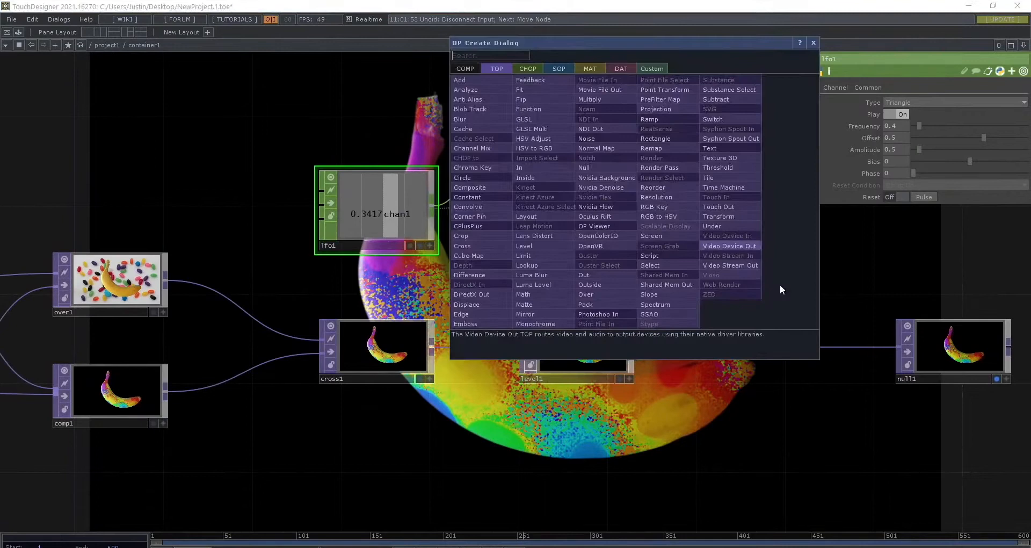
pyautogui.click(807, 42)
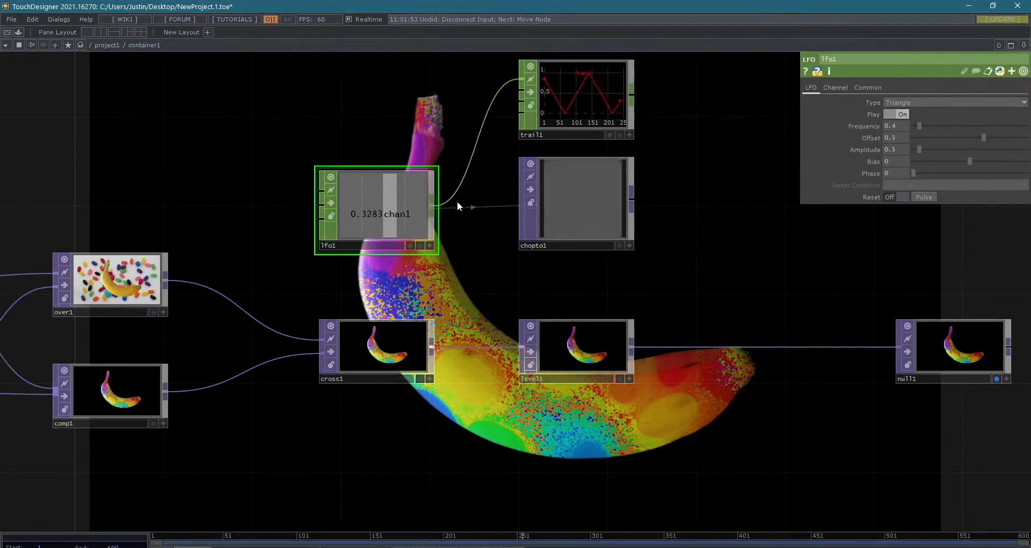
pyautogui.scroll(5, 473, 208)
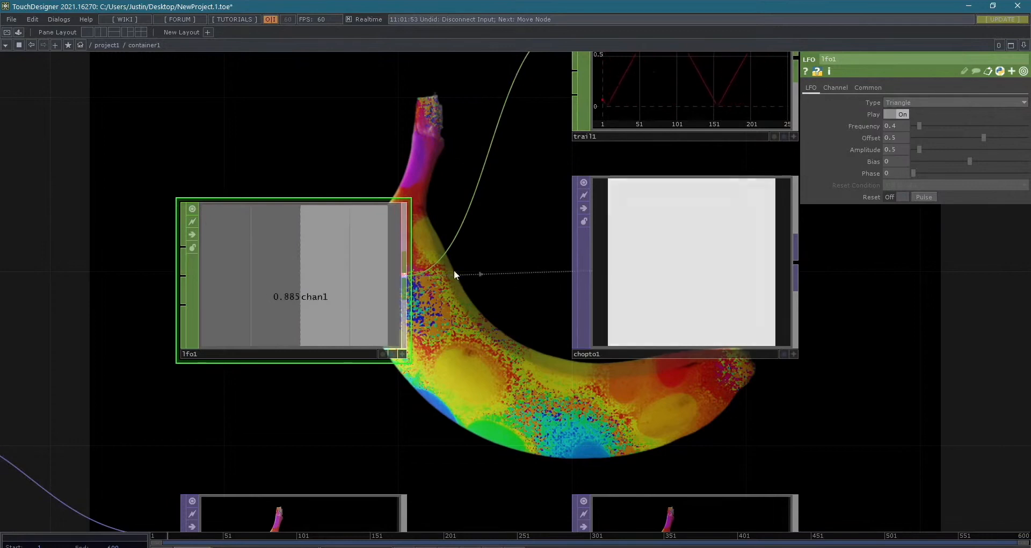
pyautogui.scroll(5, 484, 283)
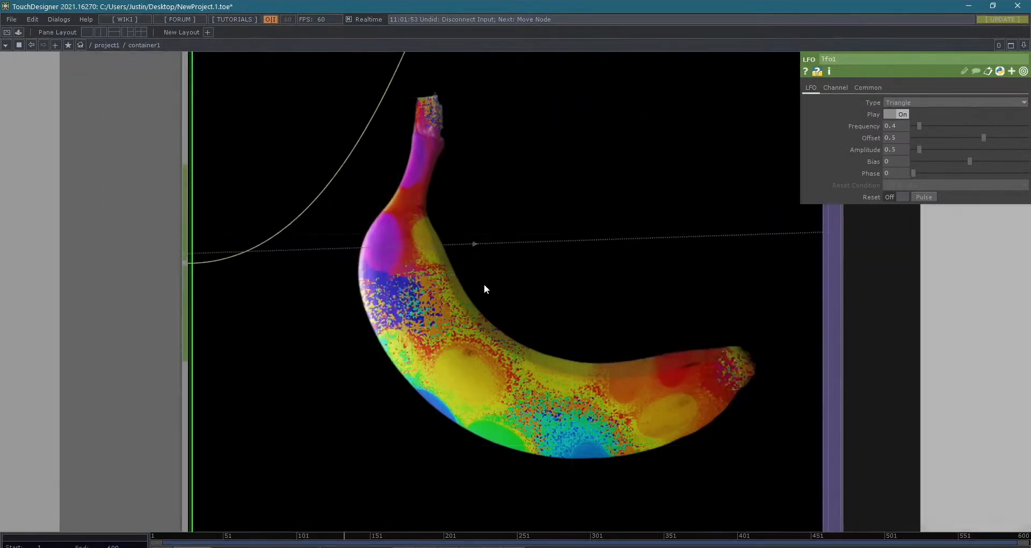
pyautogui.scroll(-3, 484, 284)
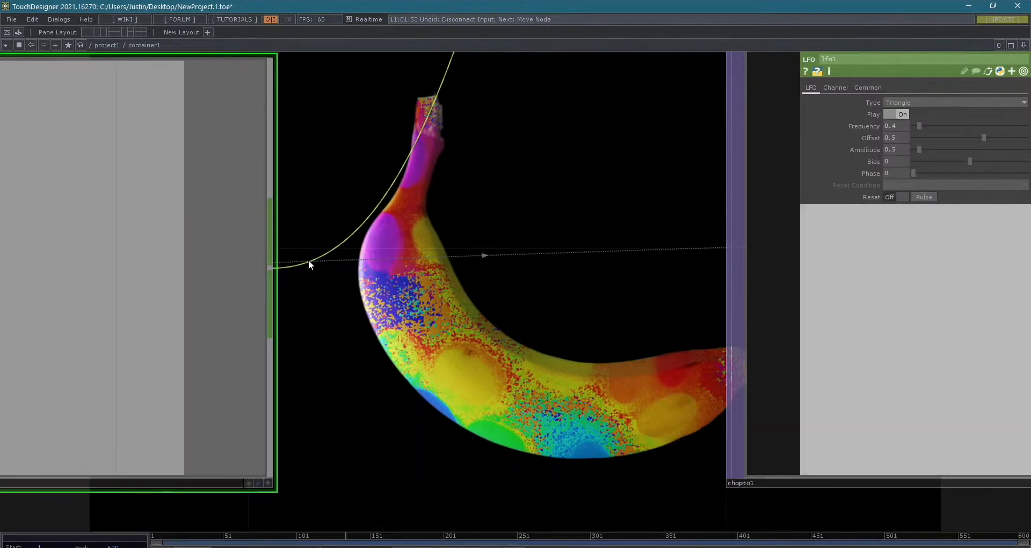
pyautogui.scroll(-3, 539, 292)
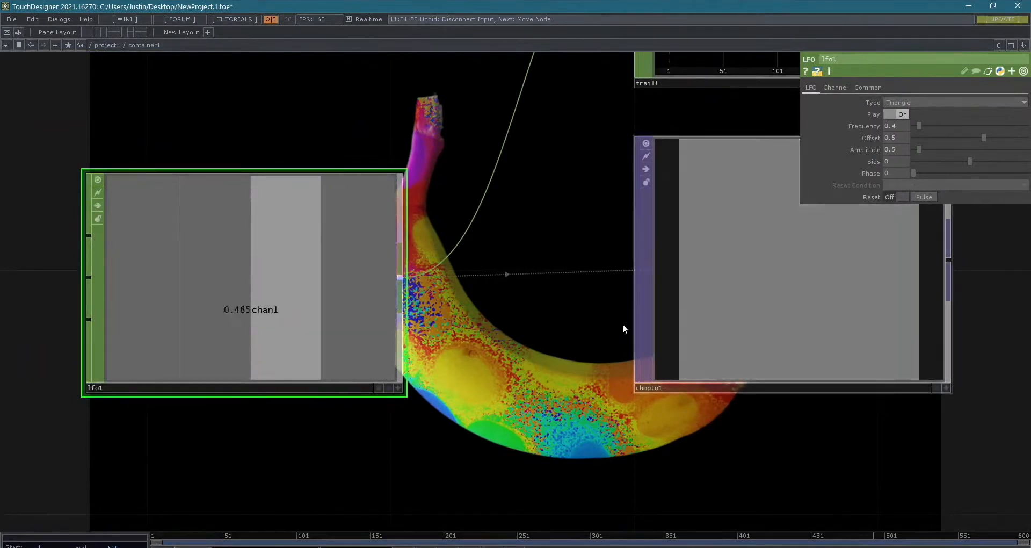
pyautogui.scroll(-3, 623, 324)
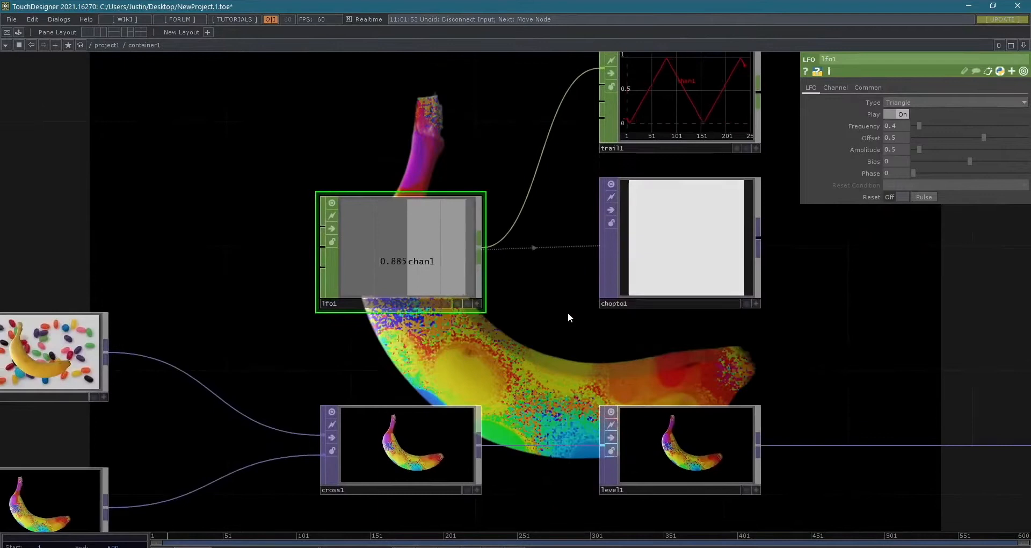
pyautogui.scroll(-3, 568, 312)
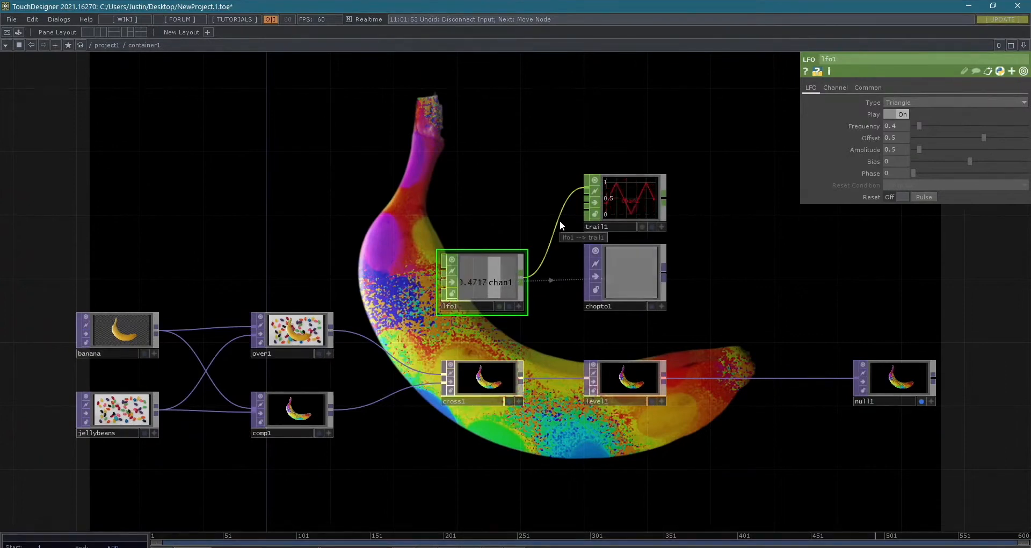
pyautogui.scroll(2, 601, 285)
pyautogui.scroll(-3, 609, 279)
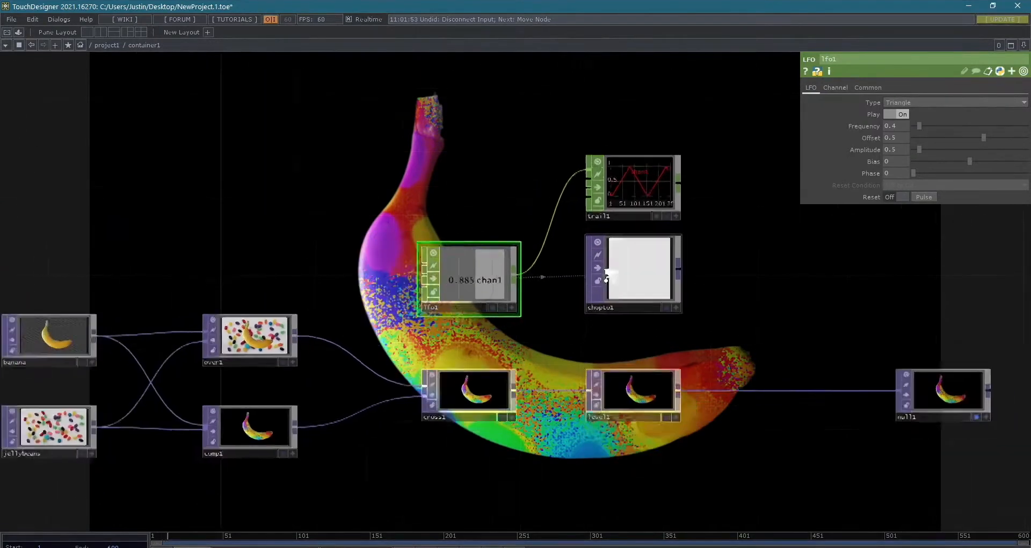
# - Delete the trail1 and chopto1 operators connected to lfo1
pyautogui.click(640, 195)
pyautogui.press('Delete')
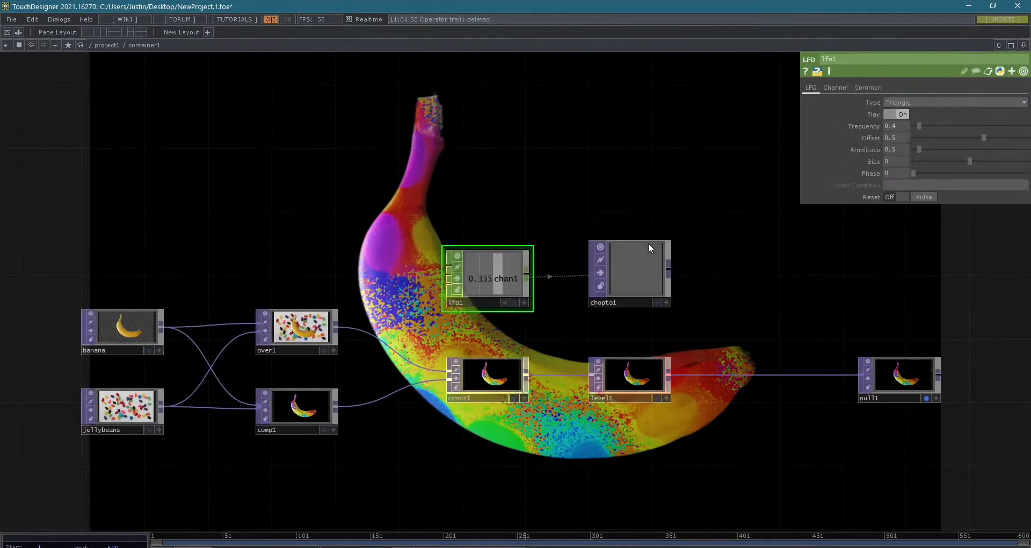
pyautogui.scroll(3, 644, 269)
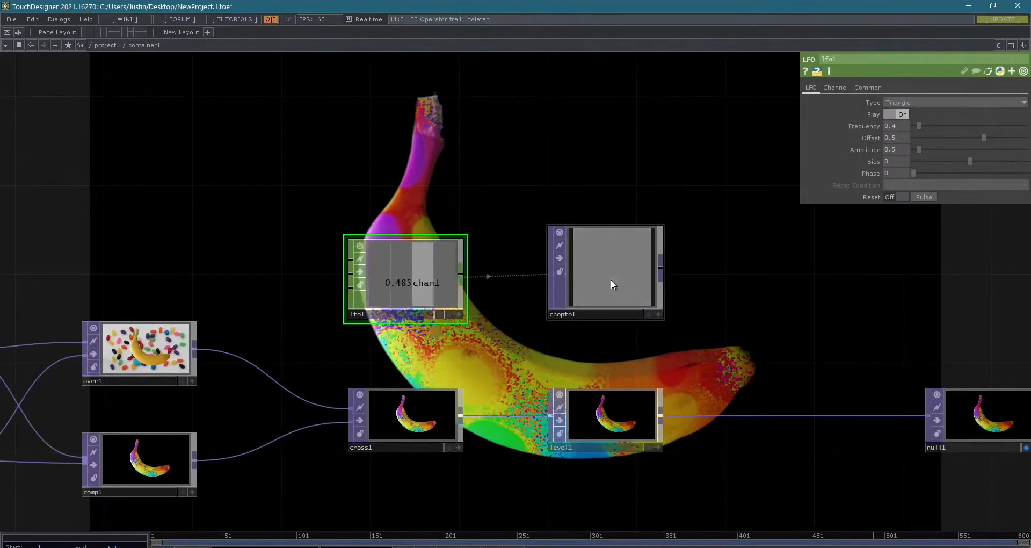
pyautogui.click(612, 283)
pyautogui.press('Delete')
pyautogui.scroll(2, 611, 330)
# - Adjust cross1's Cross value to partially blend the over1 and comp1 composites, and select lfo1
pyautogui.moveTo(595, 343); pyautogui.dragTo(616, 251)
pyautogui.click(613, 360)
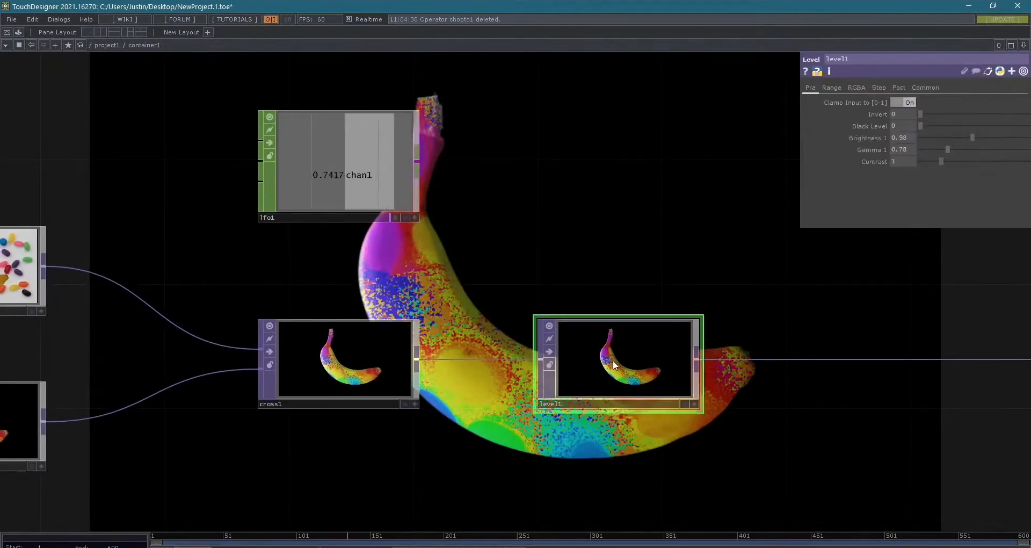
pyautogui.moveTo(475, 265); pyautogui.dragTo(700, 282)
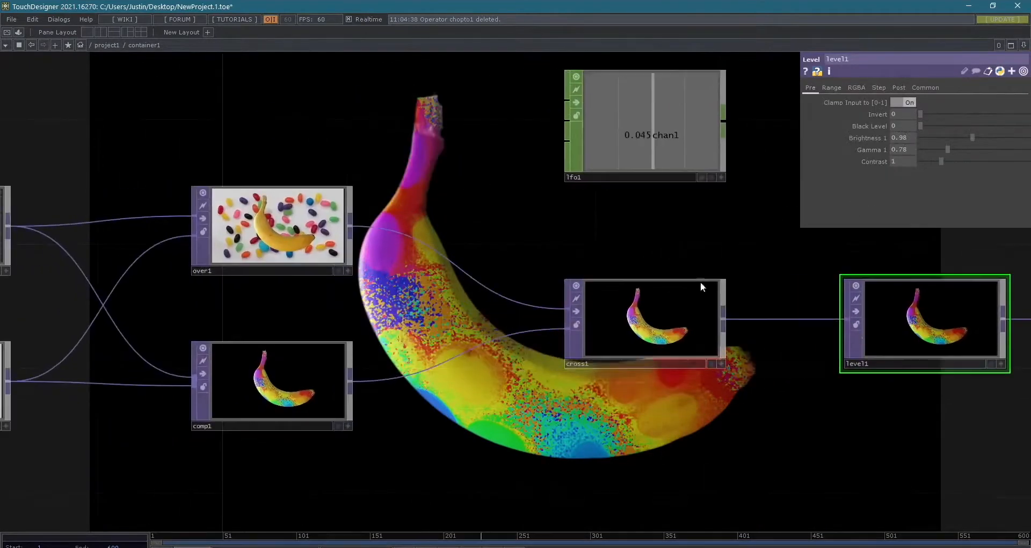
pyautogui.click(646, 321)
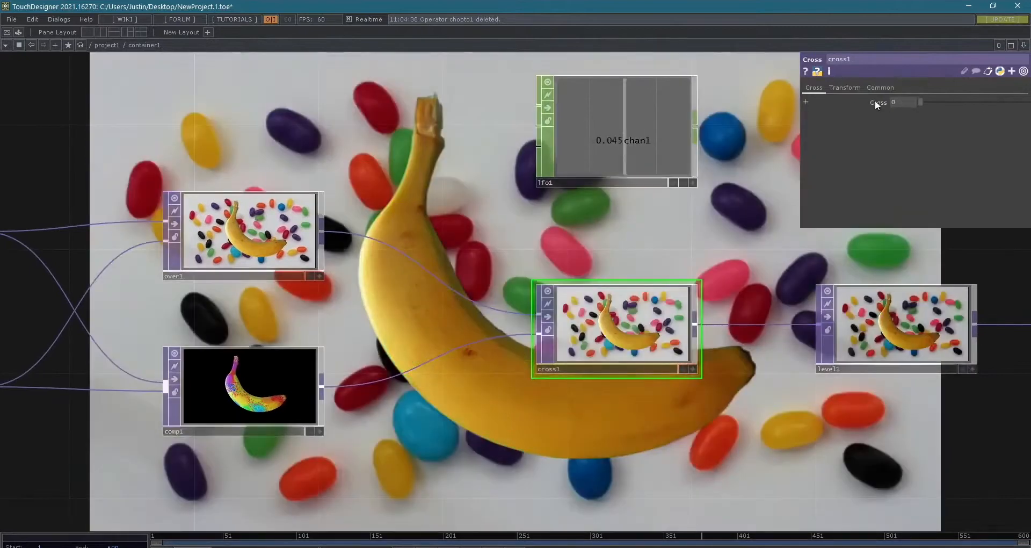
pyautogui.moveTo(920, 102); pyautogui.dragTo(953, 95)
pyautogui.click(588, 123)
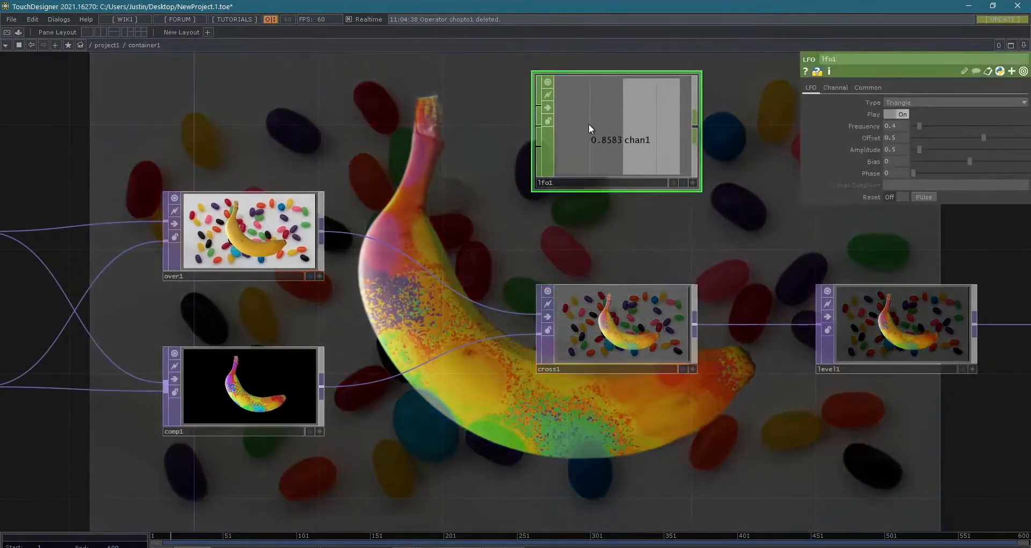
# - Set lfo1's channel name to "cross another" so the LFO outputs two channels, and return to its waveform settings
pyautogui.moveTo(745, 154); pyautogui.dragTo(647, 207)
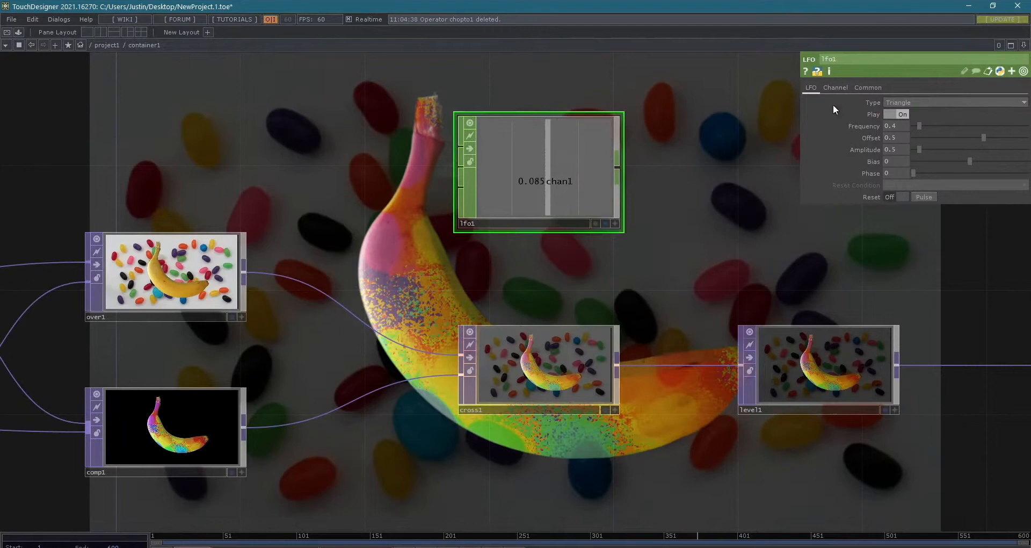
pyautogui.click(832, 88)
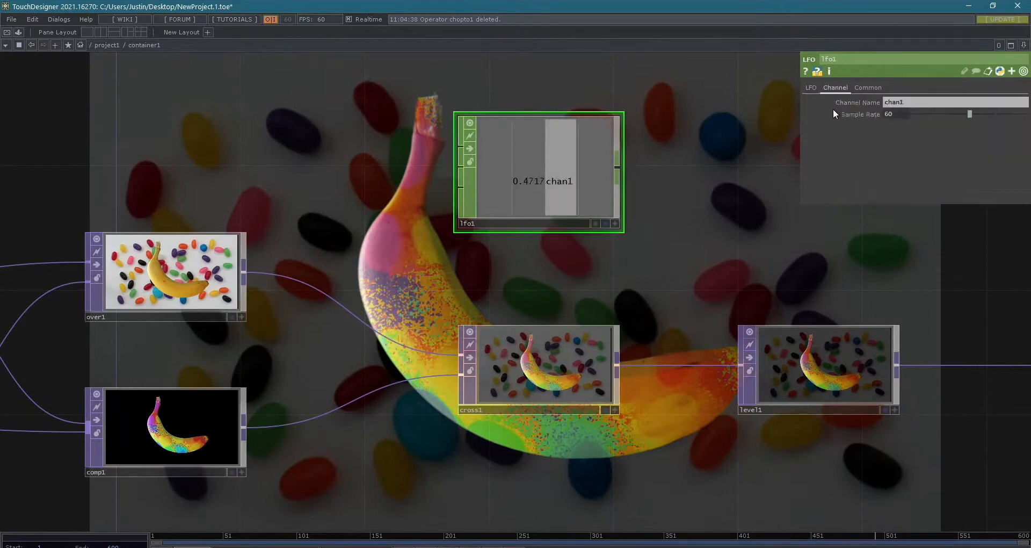
pyautogui.click(913, 102)
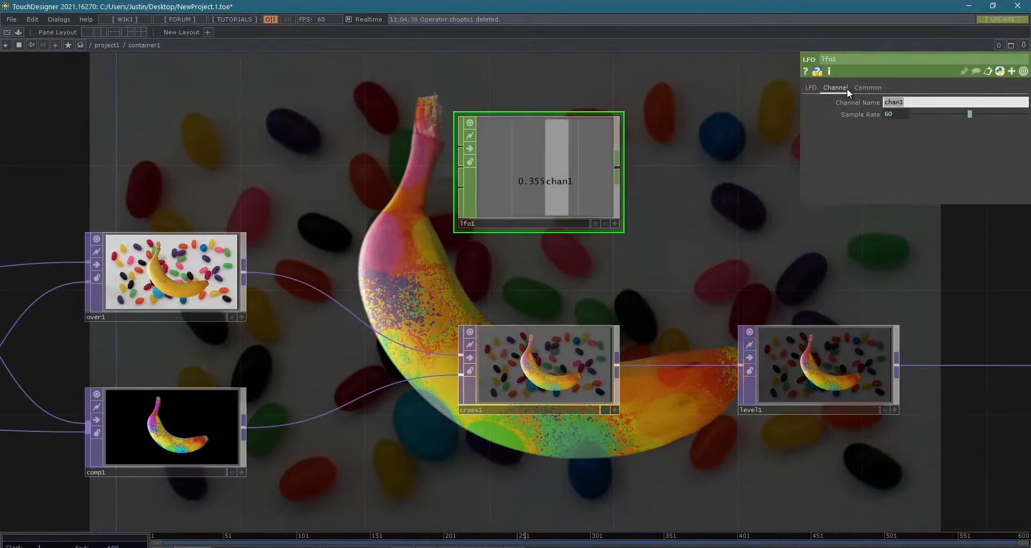
pyautogui.write('cross')
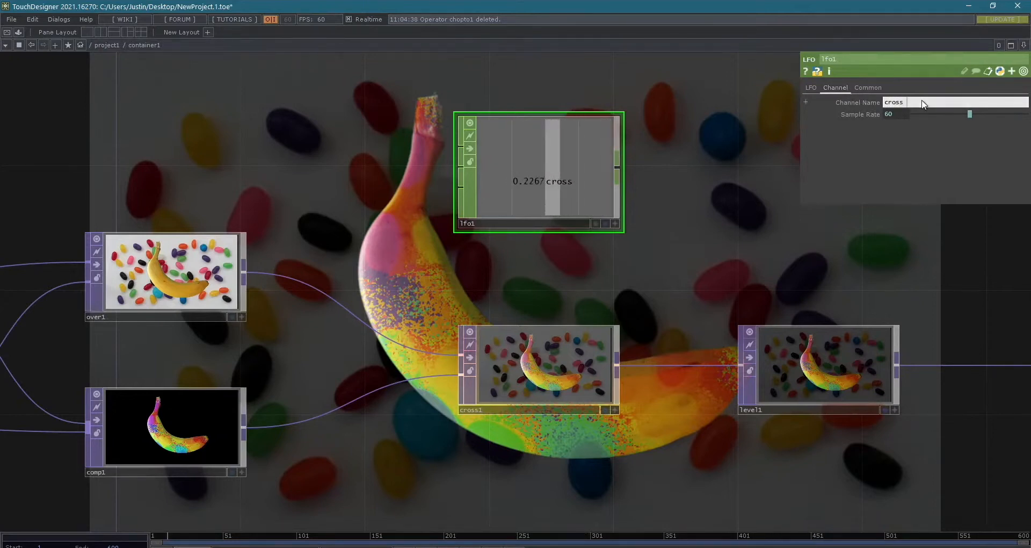
pyautogui.write('another')
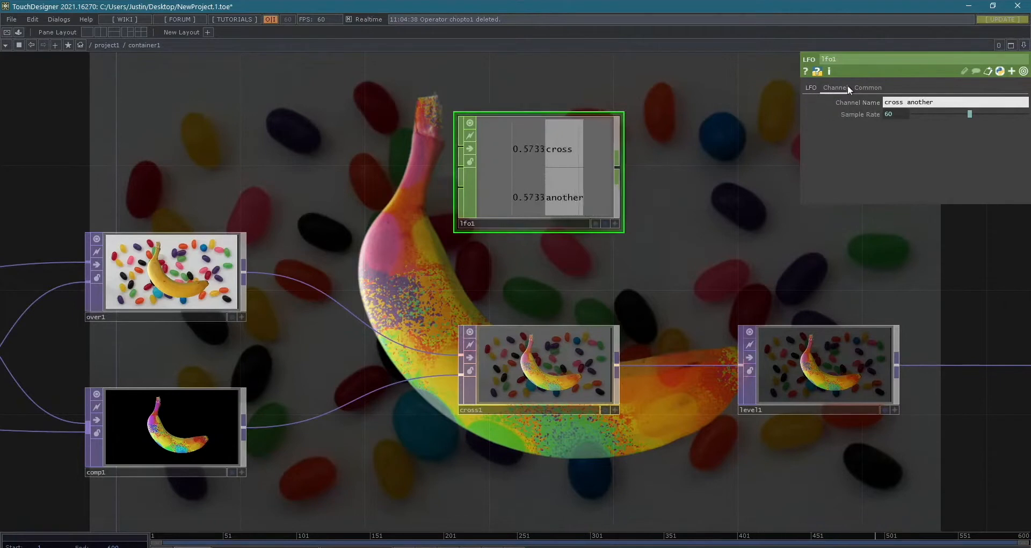
pyautogui.click(813, 91)
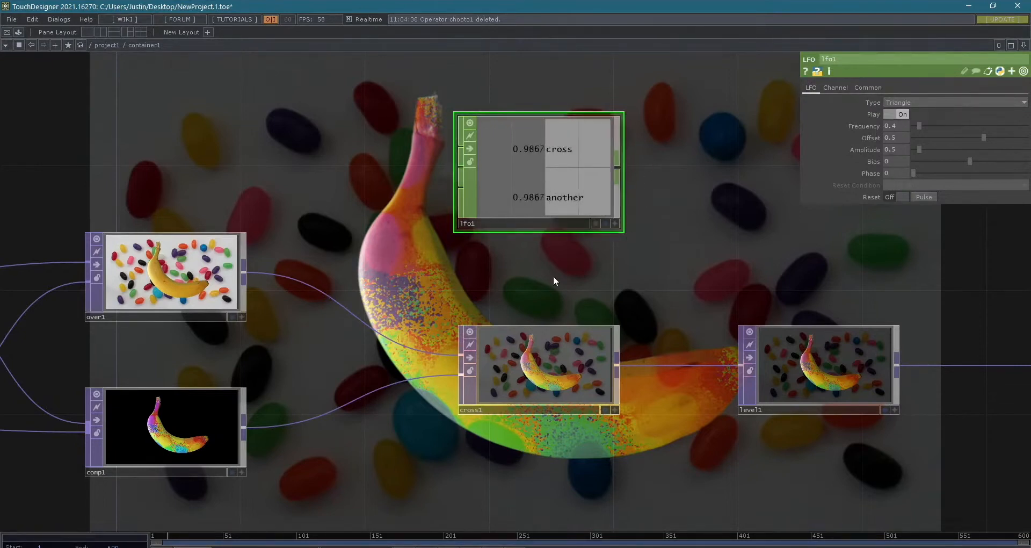
# - Move lfo1 closer above cross1 and make its viewer active so individual channels can be picked
pyautogui.click(610, 327)
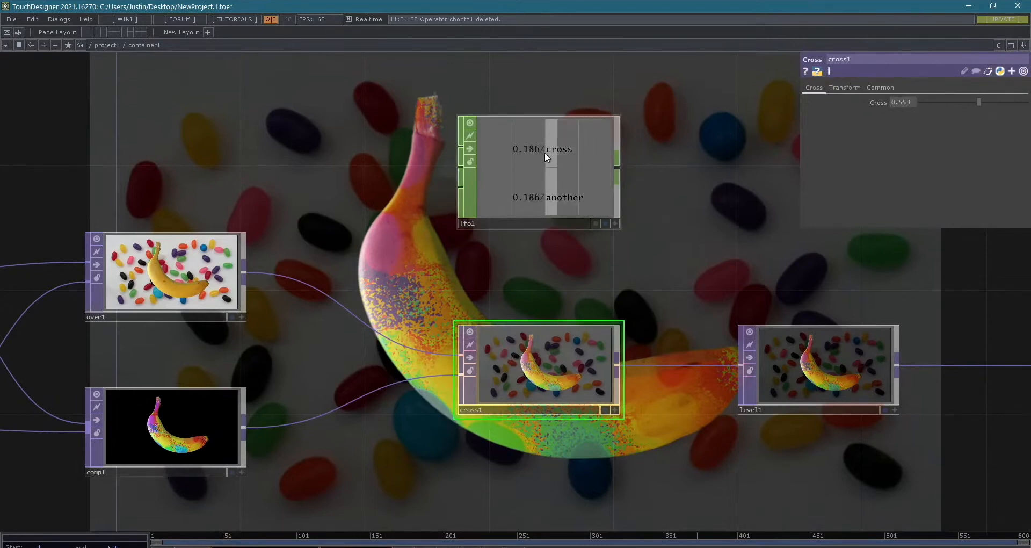
pyautogui.moveTo(552, 130); pyautogui.dragTo(557, 170)
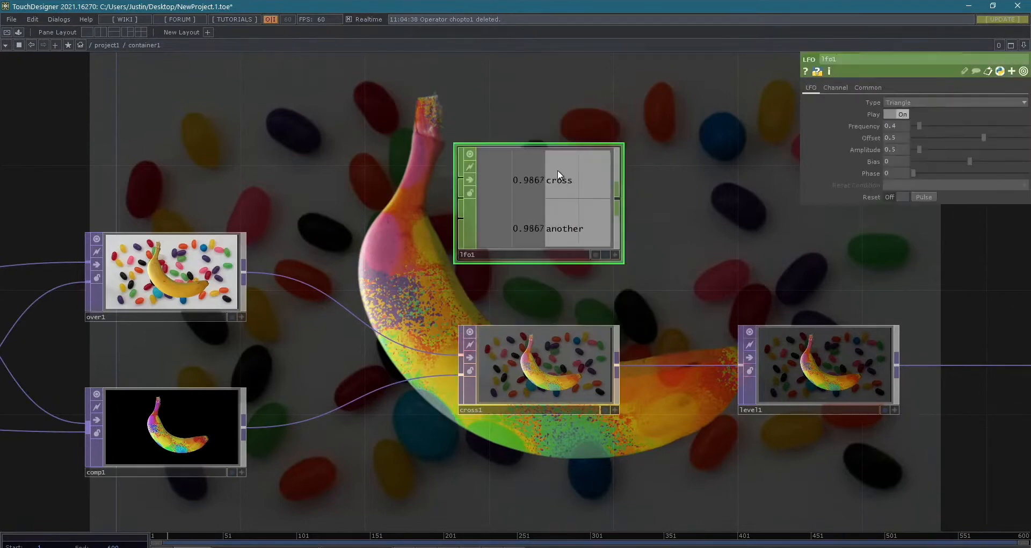
pyautogui.click(613, 254)
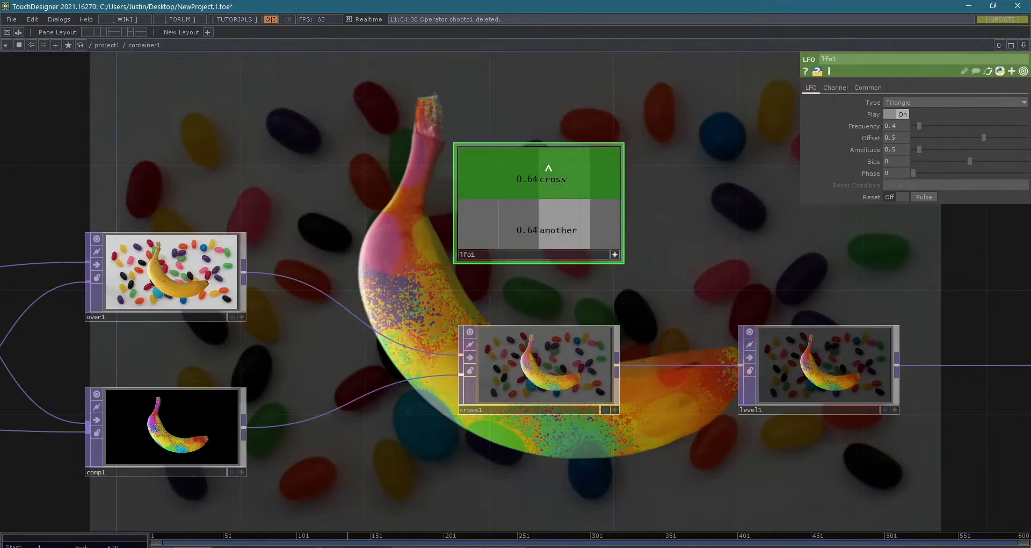
# - Try linking lfo1's cross channel to cross1's Cross parameter as a CHOP Reference, and undo the link
pyautogui.click(562, 363)
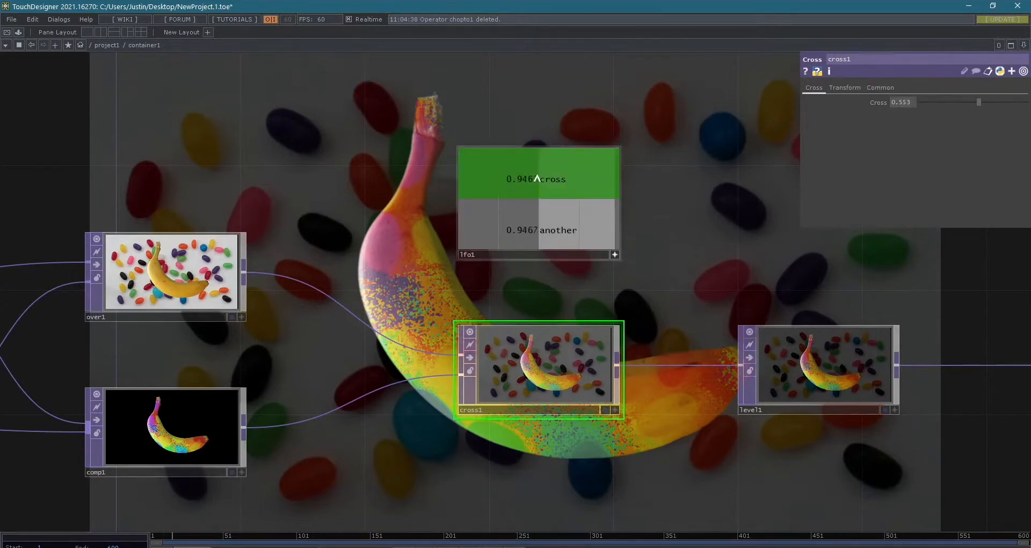
pyautogui.moveTo(537, 179); pyautogui.dragTo(907, 100)
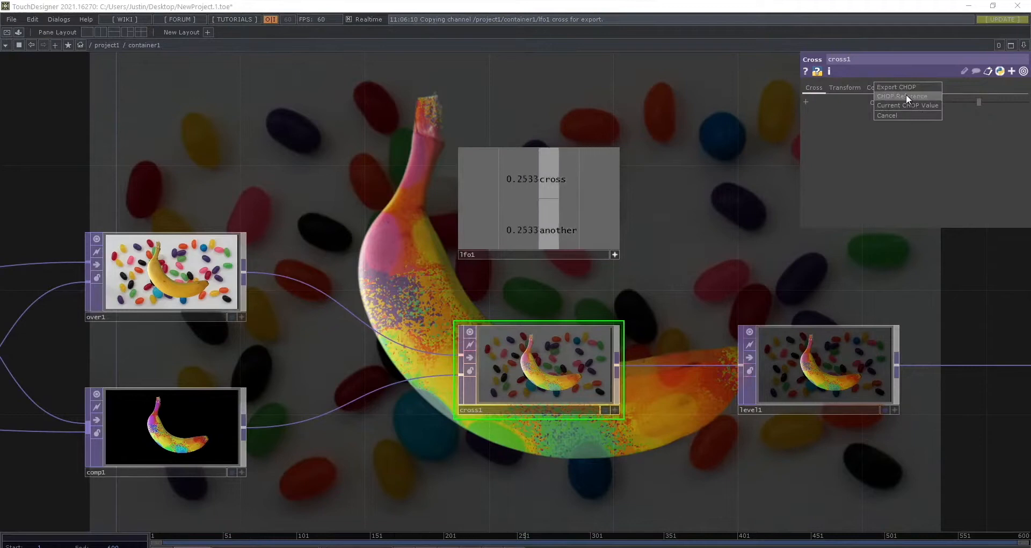
pyautogui.click(907, 95)
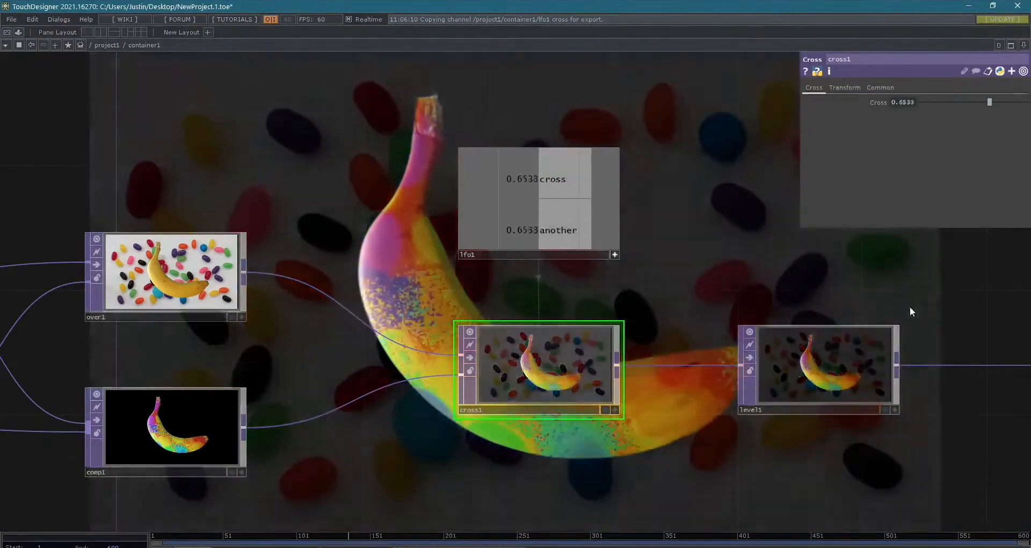
pyautogui.moveTo(865, 299); pyautogui.dragTo(566, 262)
pyautogui.scroll(-3, 627, 234)
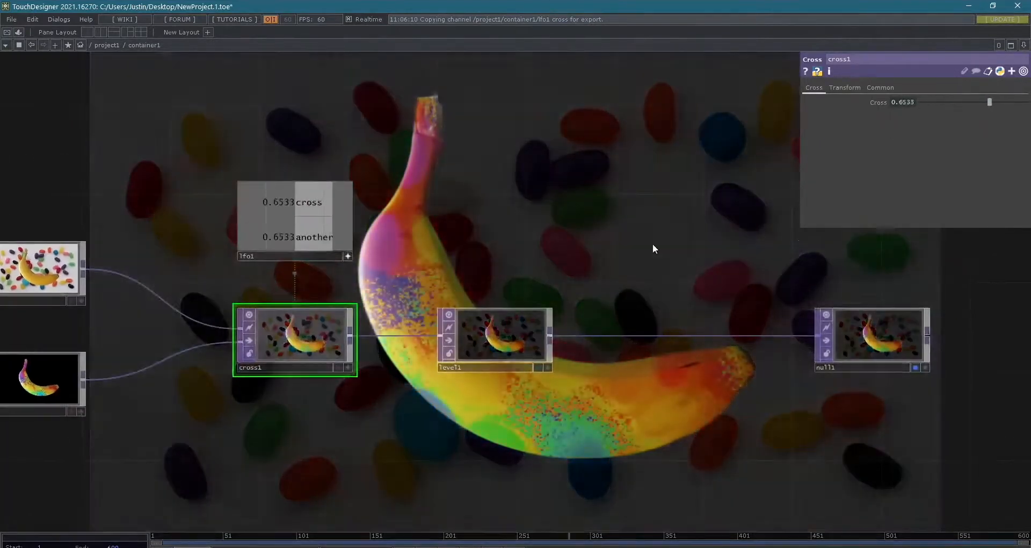
pyautogui.moveTo(652, 243); pyautogui.dragTo(840, 250)
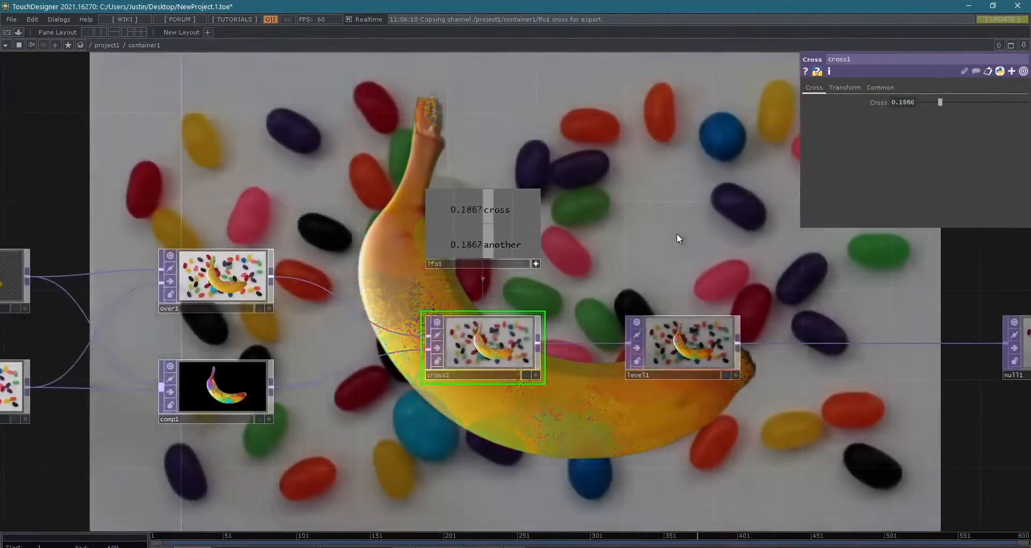
pyautogui.hotkey('ctrl', 'z')
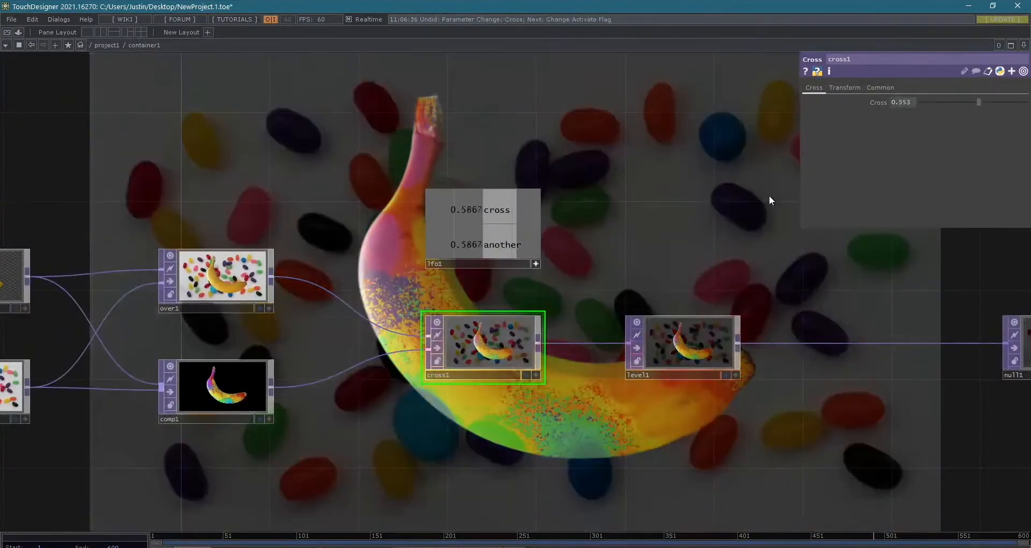
# - Link lfo1's cross channel to cross1's Cross parameter as a CHOP Reference
pyautogui.moveTo(583, 188); pyautogui.dragTo(627, 154)
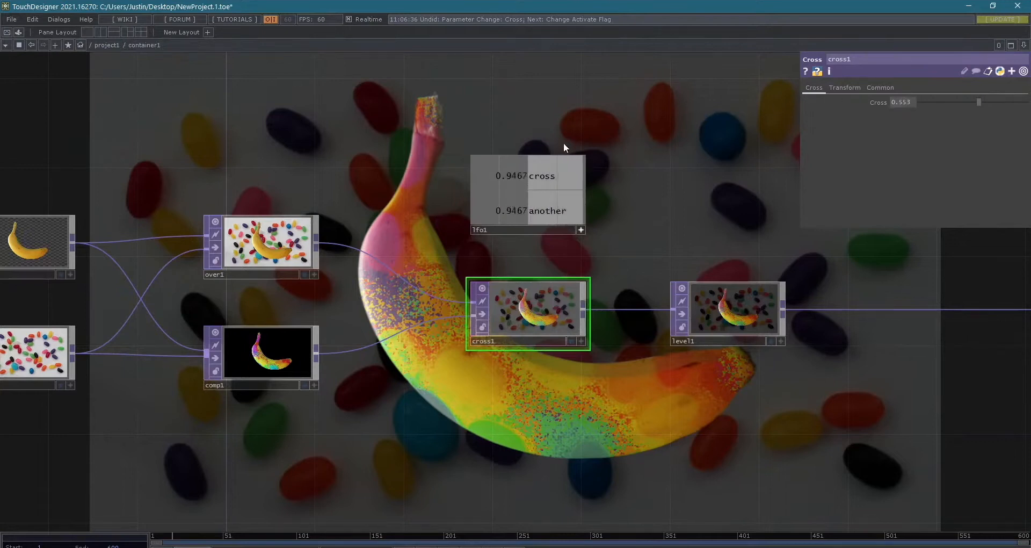
pyautogui.click(580, 230)
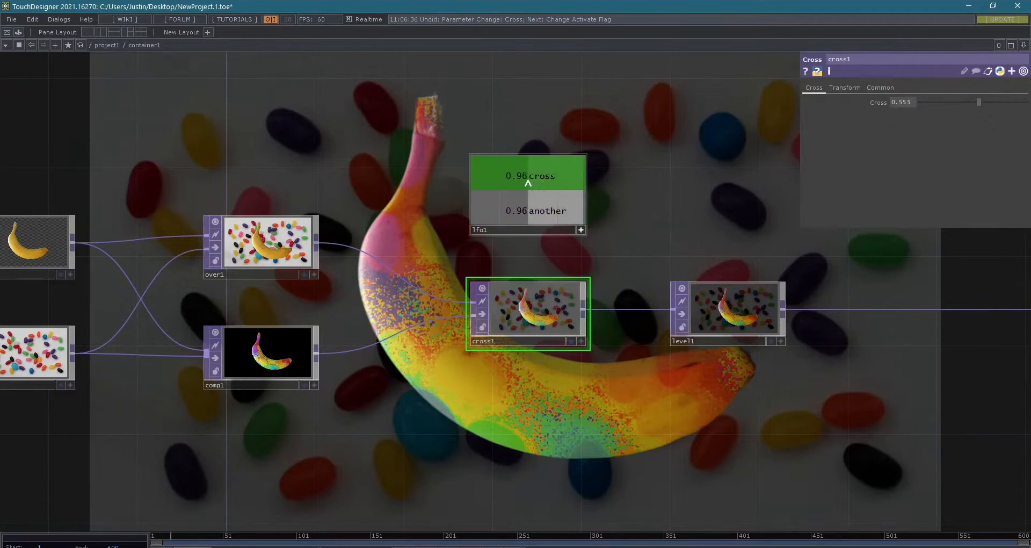
pyautogui.moveTo(528, 184); pyautogui.dragTo(644, 162)
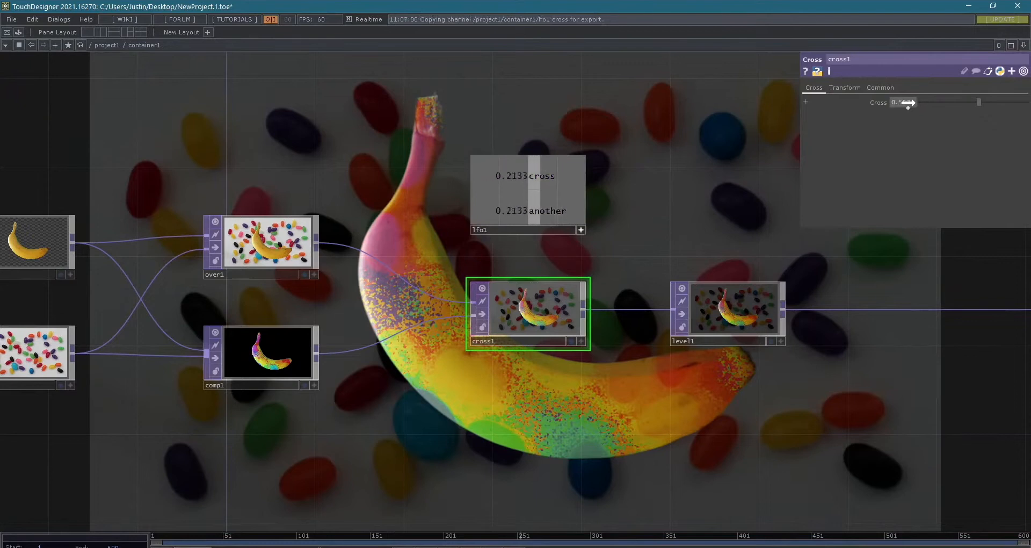
pyautogui.moveTo(908, 102); pyautogui.dragTo(915, 102)
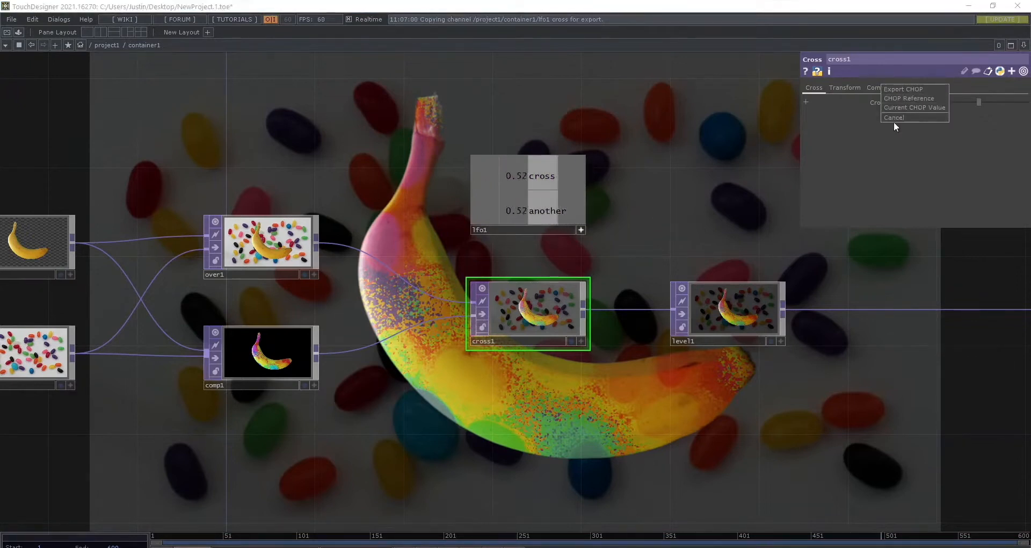
pyautogui.click(904, 101)
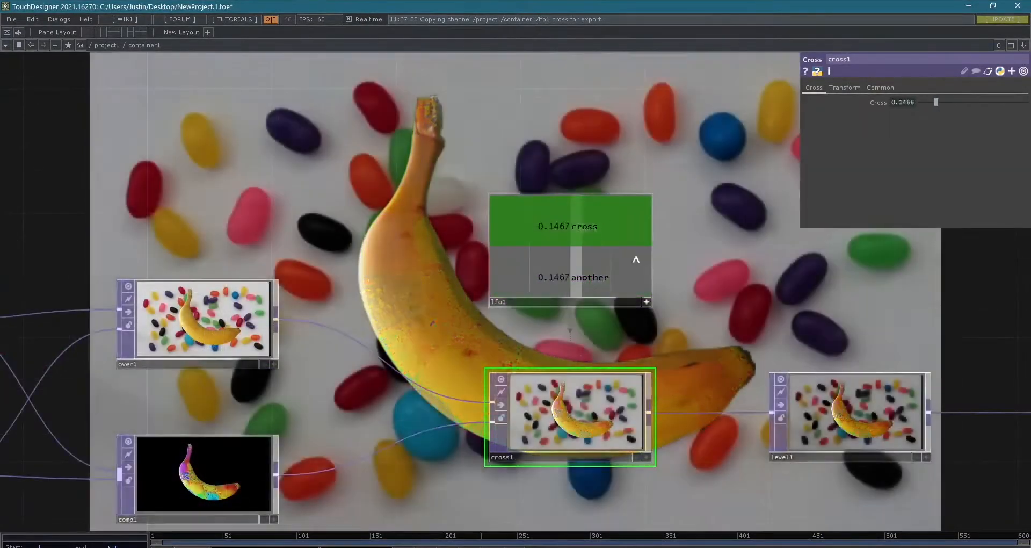
pyautogui.scroll(-2, 665, 268)
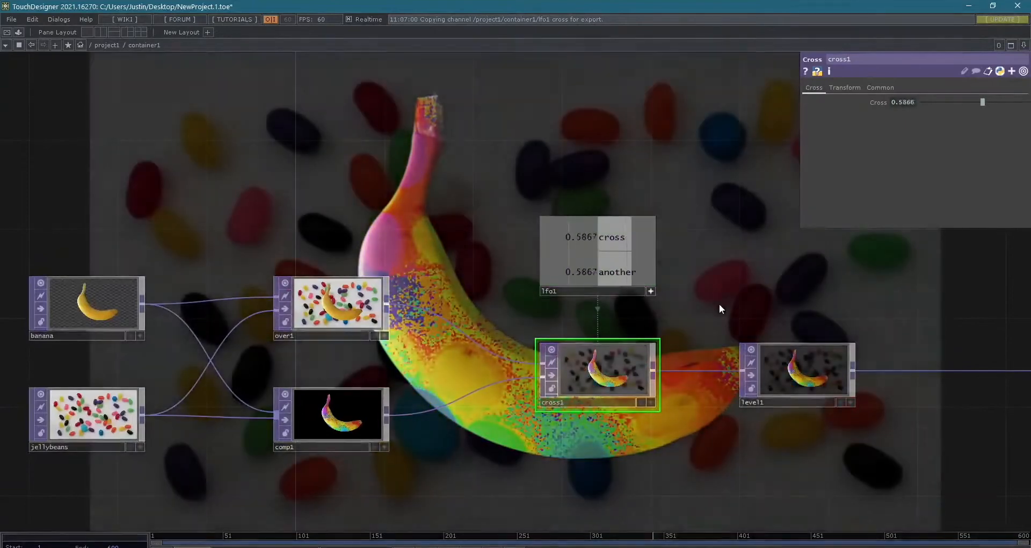
pyautogui.scroll(-2, 720, 304)
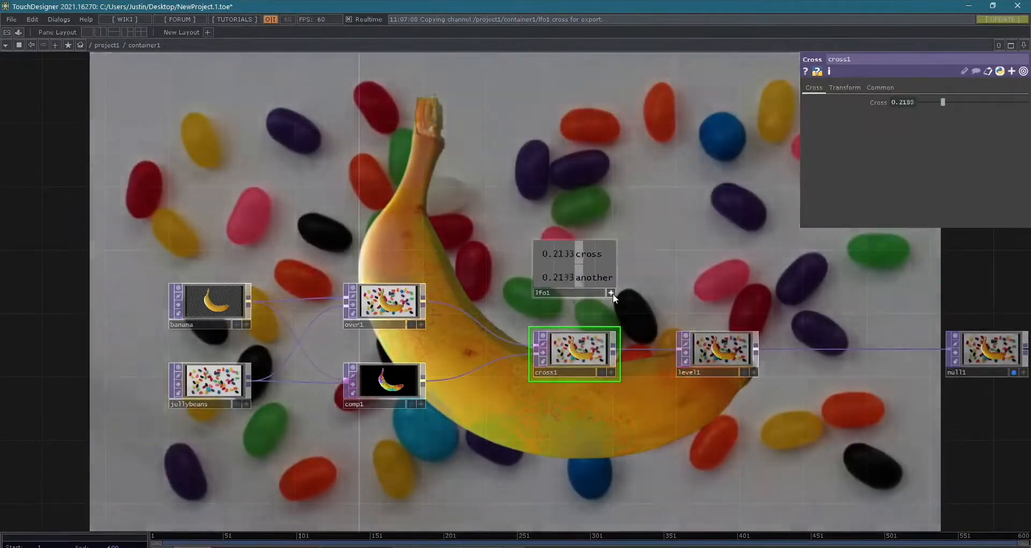
# - Demonstrate picking the cross and another channels in lfo1's active viewer, and deactivate the viewer
pyautogui.moveTo(420, 211); pyautogui.dragTo(390, 173)
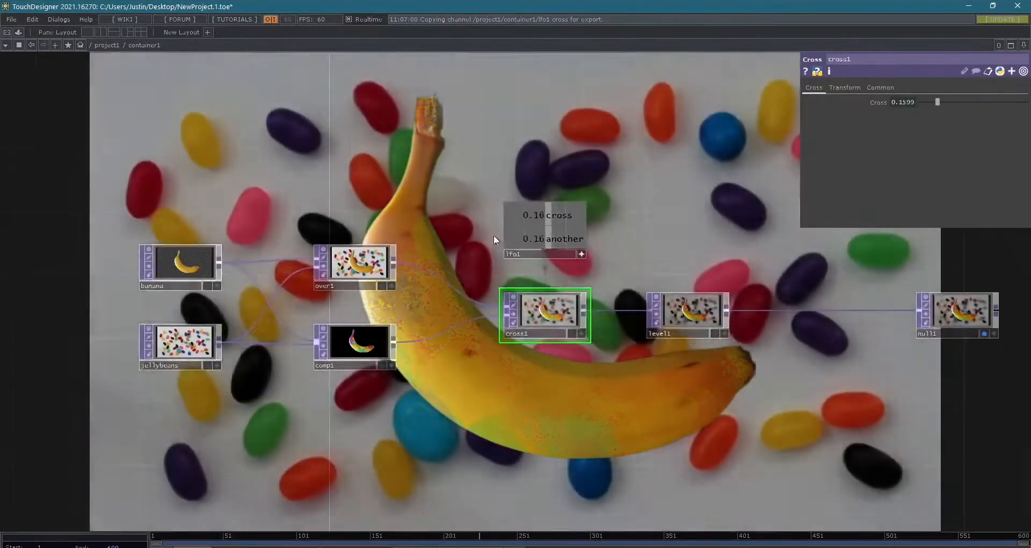
pyautogui.scroll(-2, 494, 236)
pyautogui.click(555, 249)
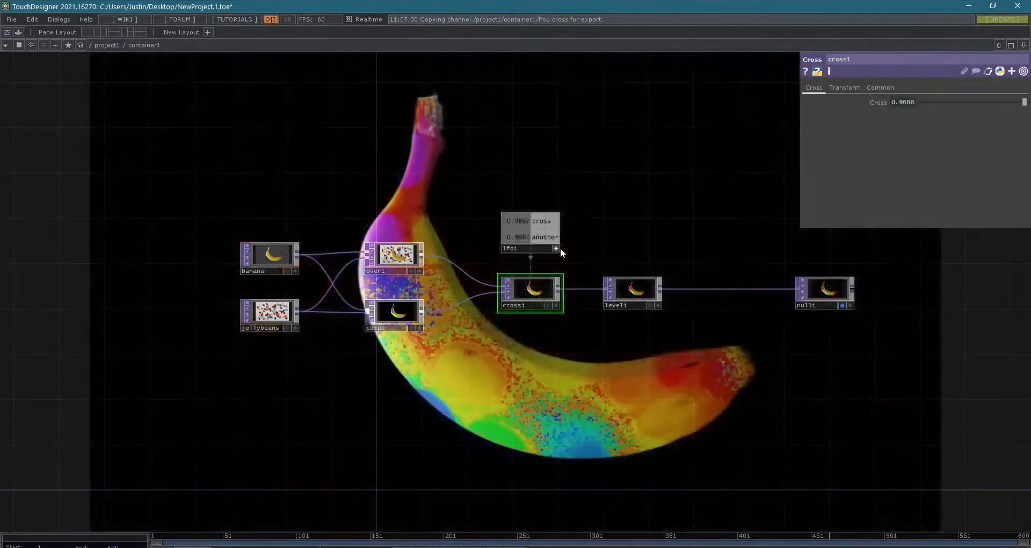
pyautogui.scroll(3, 559, 247)
pyautogui.scroll(3, 644, 269)
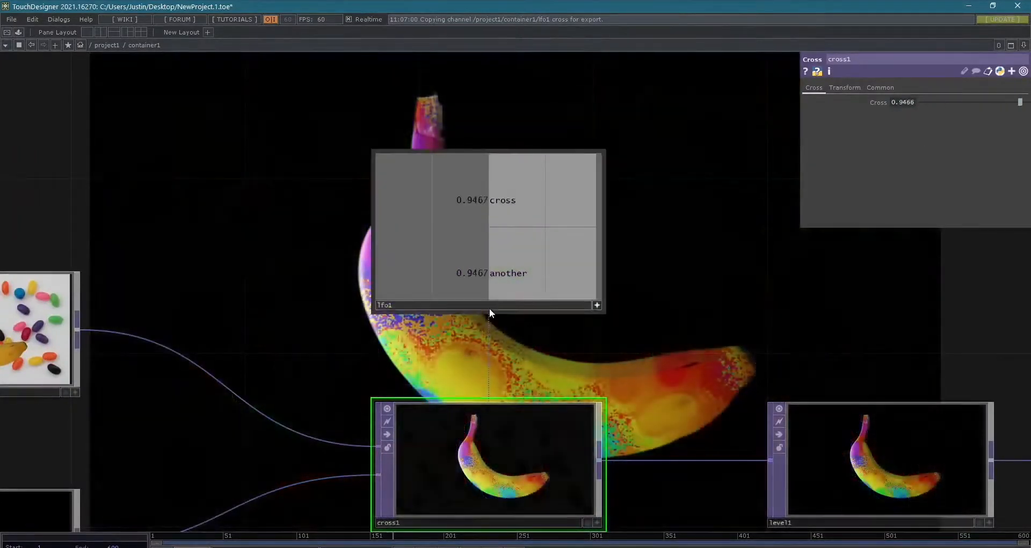
pyautogui.click(490, 306)
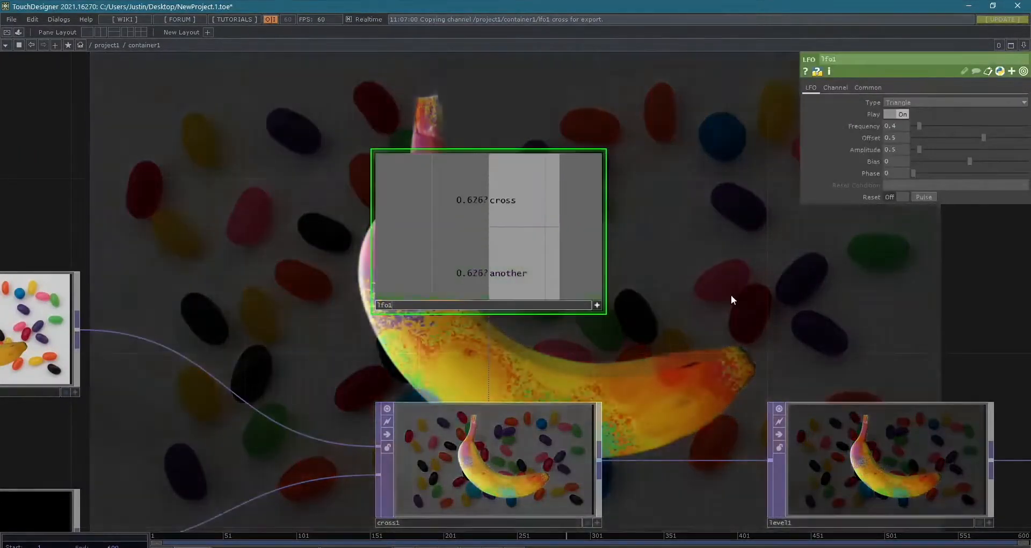
pyautogui.click(523, 224)
pyautogui.click(519, 248)
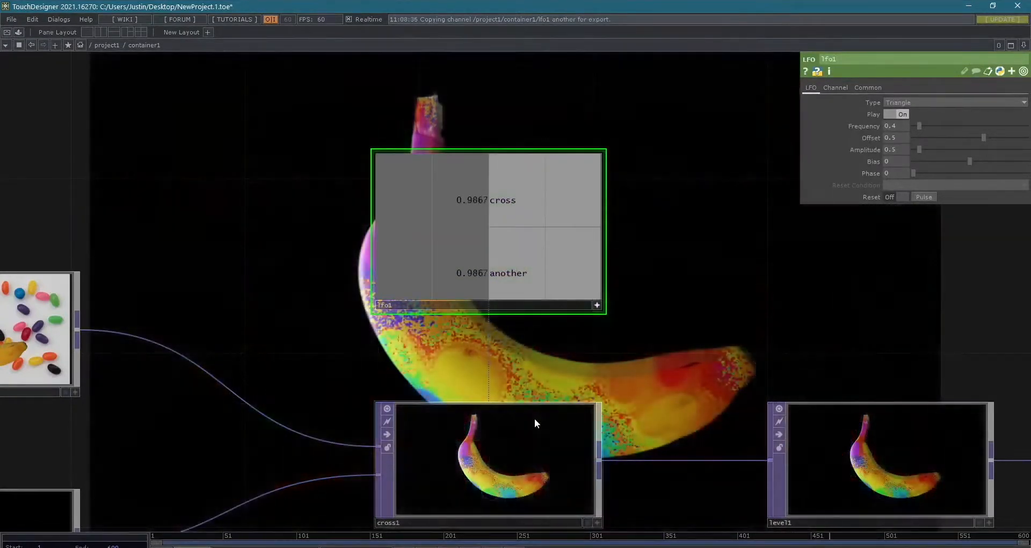
pyautogui.click(534, 418)
pyautogui.click(460, 284)
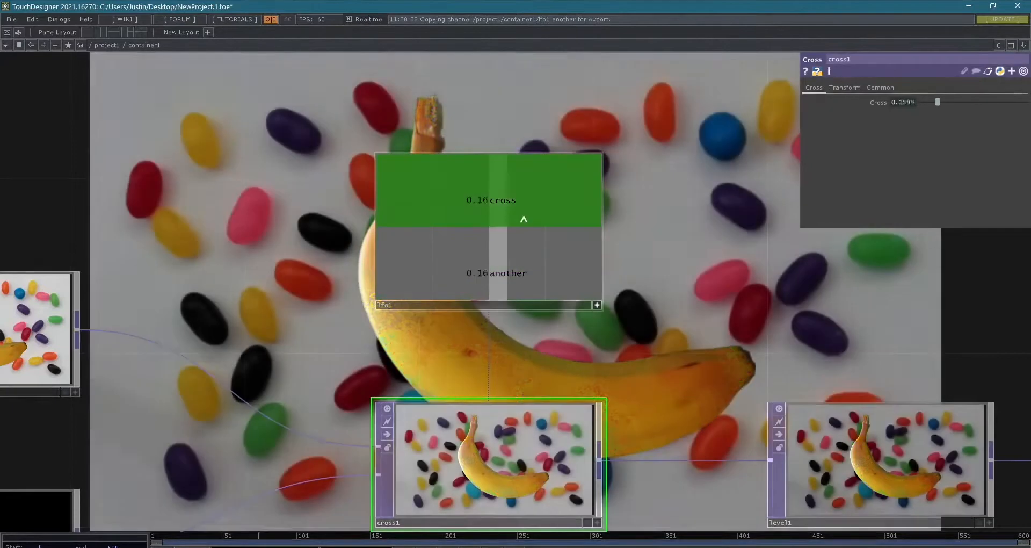
pyautogui.click(523, 212)
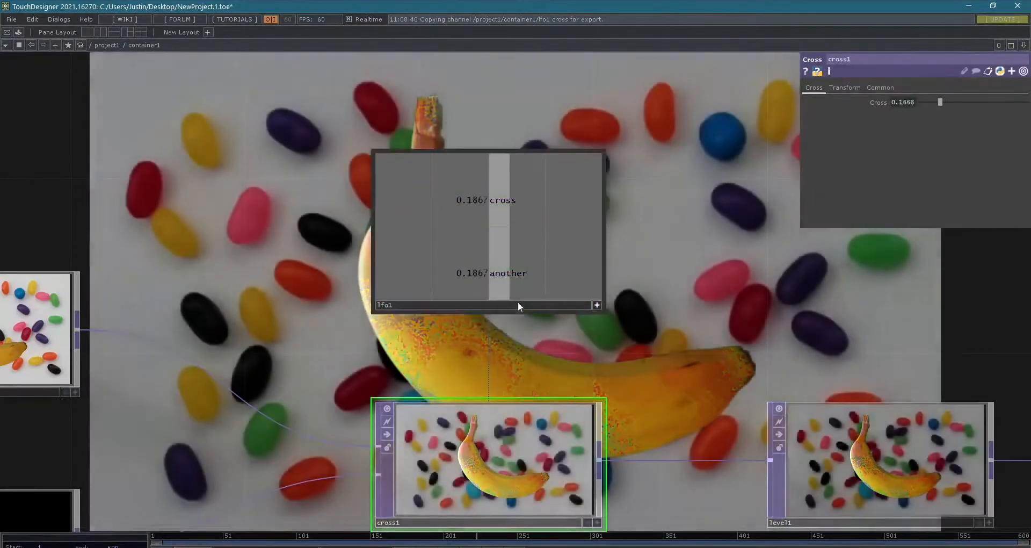
pyautogui.moveTo(605, 225); pyautogui.dragTo(623, 236)
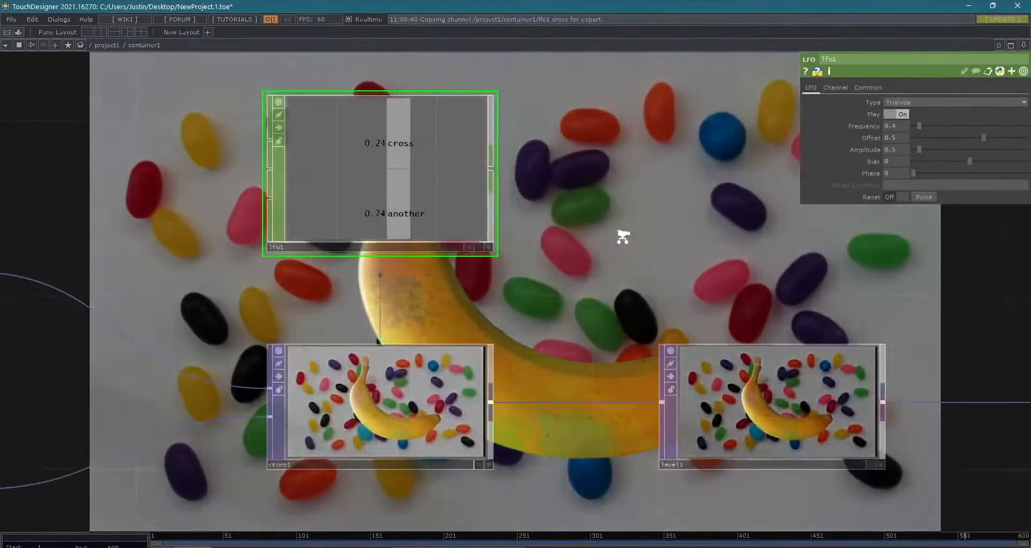
pyautogui.scroll(-2, 622, 237)
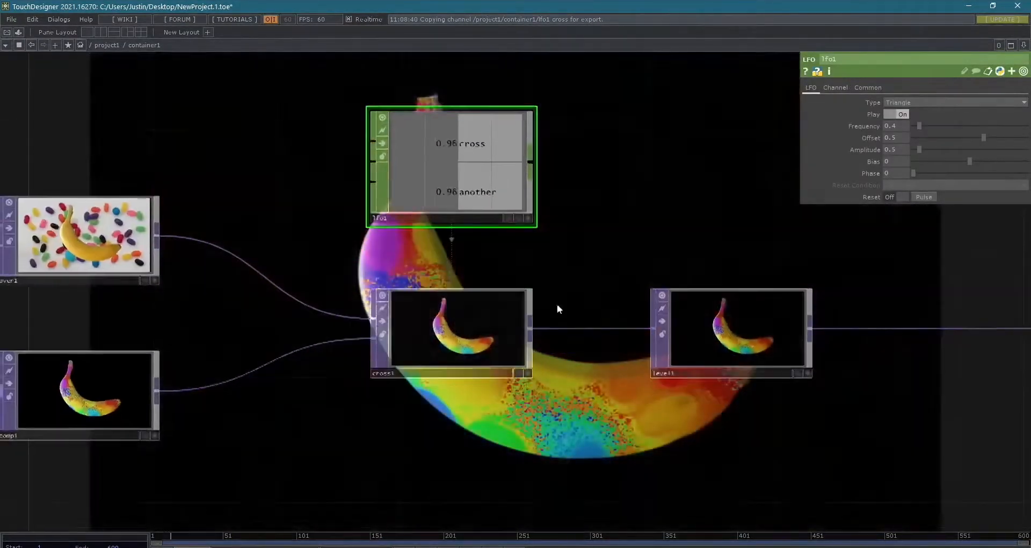
# - Expand cross1's Cross parameter and examine how its expression refers to lfo1 and the cross channel
pyautogui.click(477, 324)
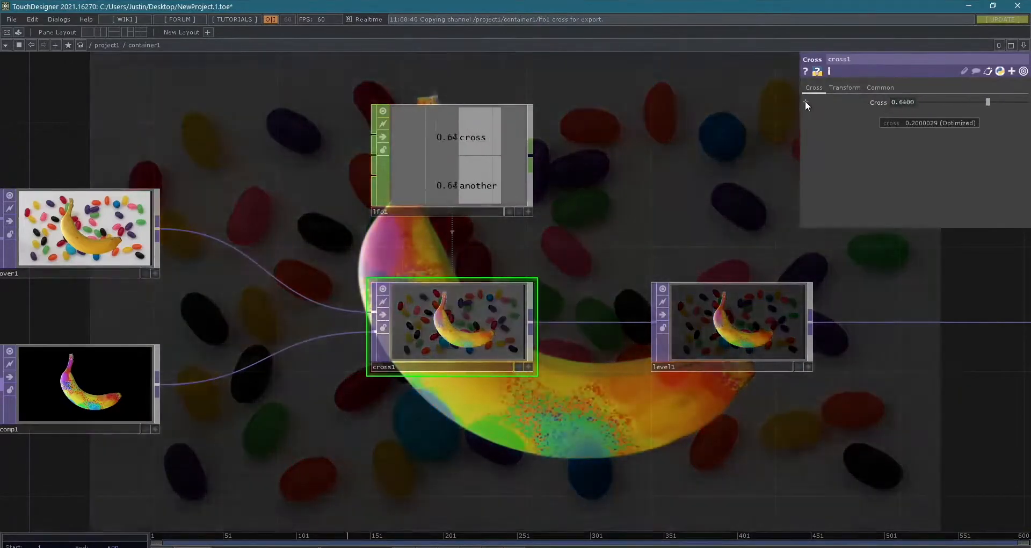
pyautogui.click(805, 101)
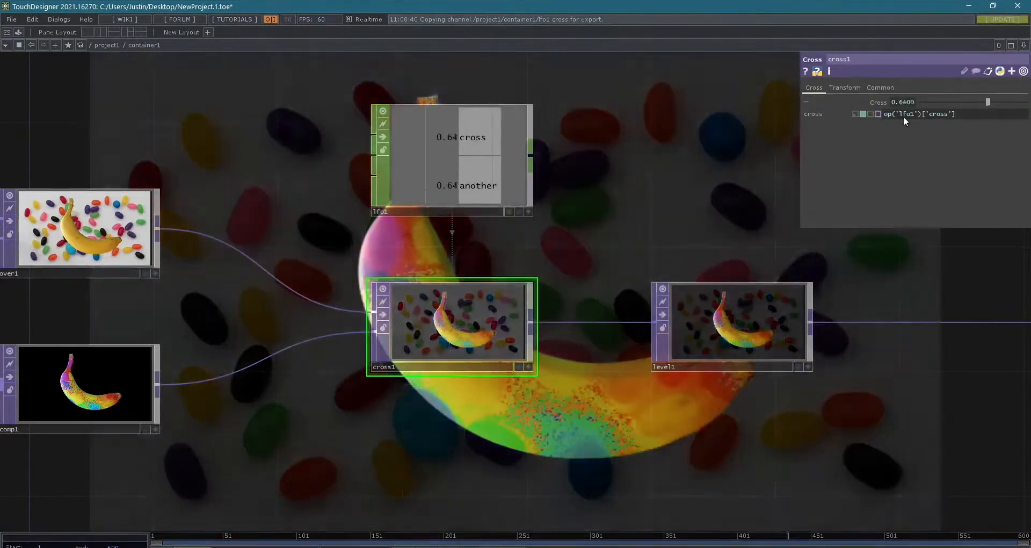
pyautogui.moveTo(984, 120); pyautogui.dragTo(897, 114)
pyautogui.click(882, 116)
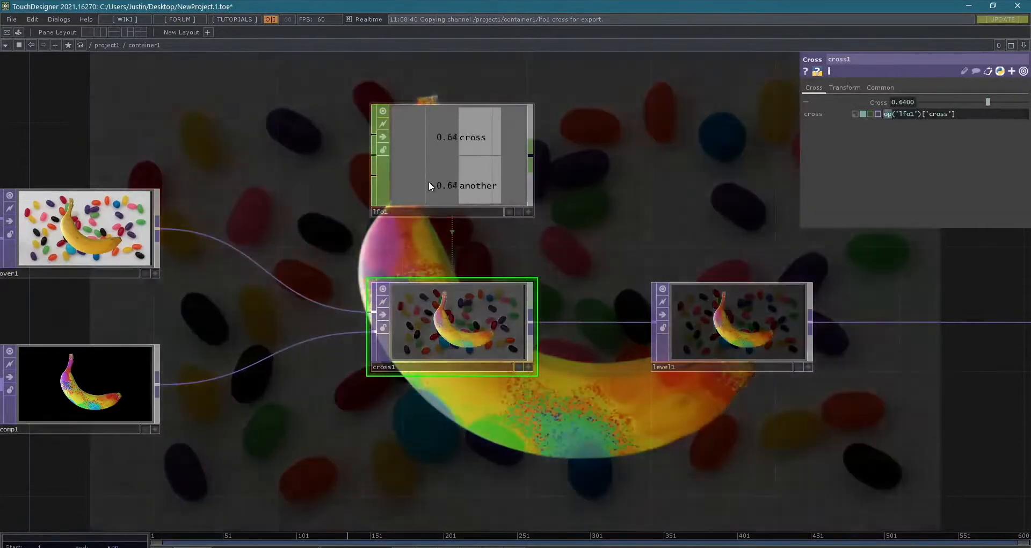
pyautogui.scroll(5, 378, 214)
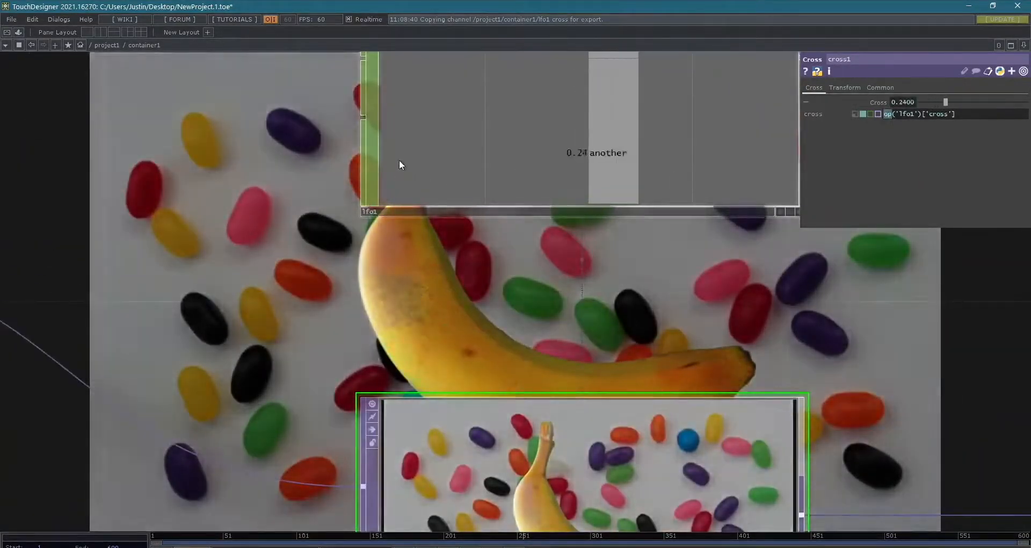
pyautogui.scroll(-5, 399, 159)
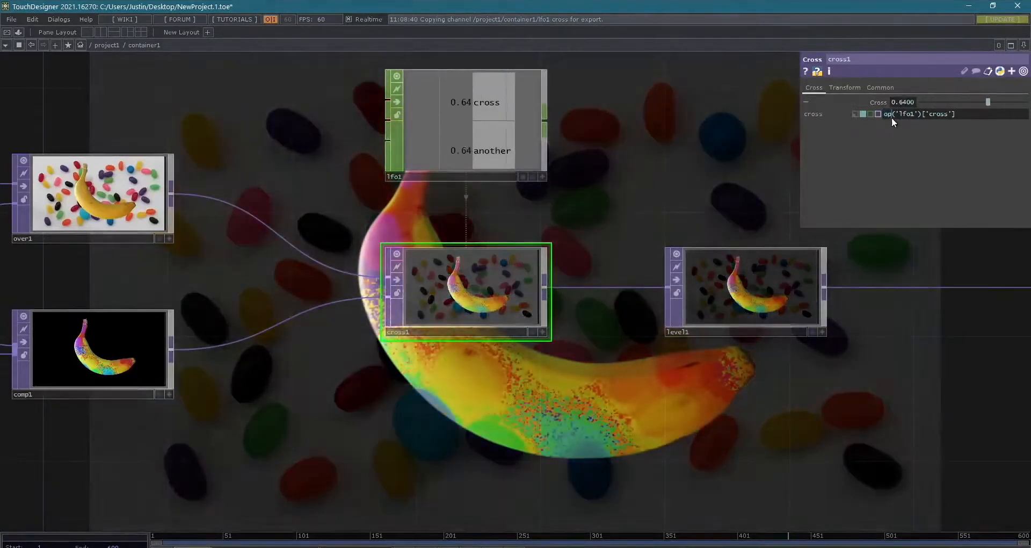
# - Compare the operator name and channel name in cross1's Cross expression with lfo1's channels, and collapse and re-expand the parameter
pyautogui.moveTo(891, 117); pyautogui.dragTo(921, 114)
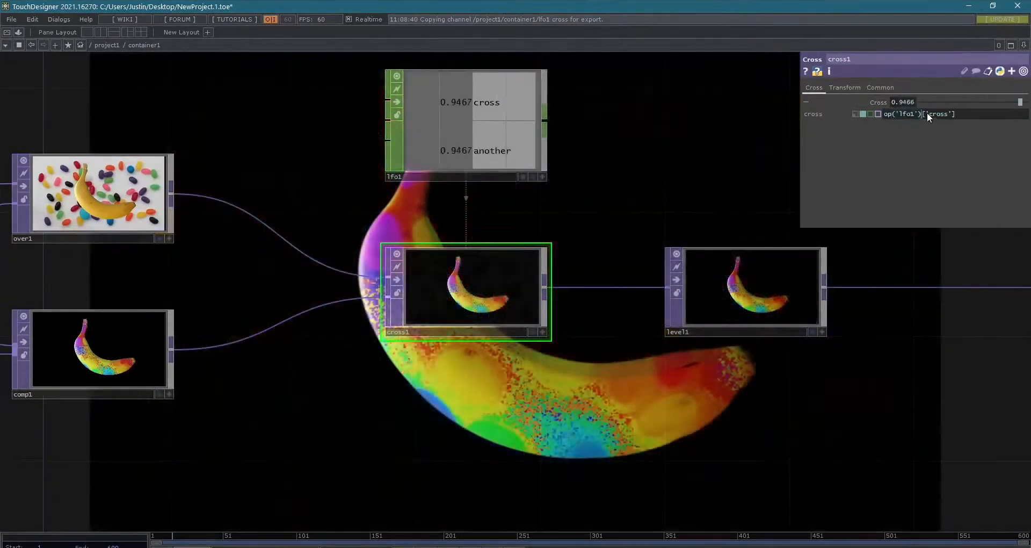
pyautogui.click(964, 112)
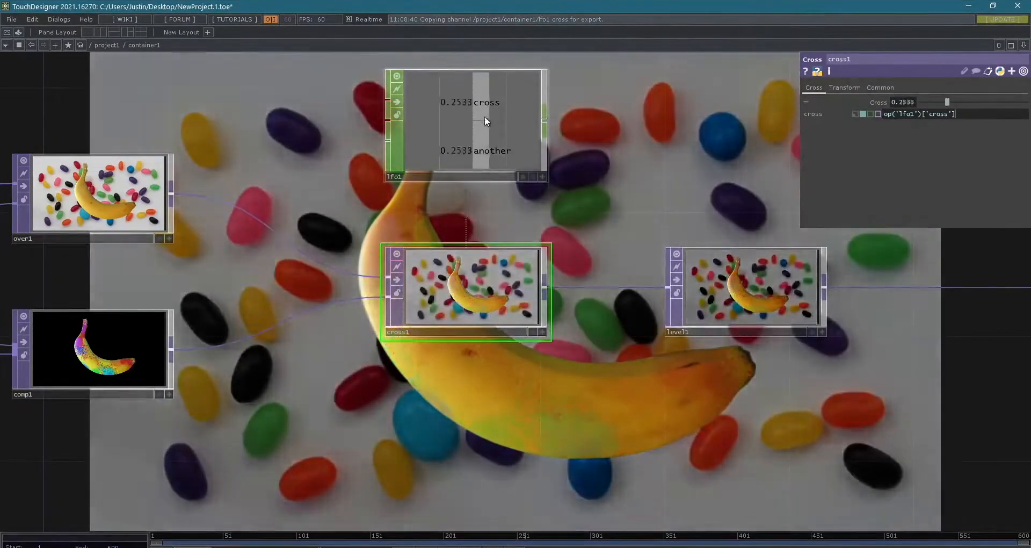
pyautogui.click(484, 116)
pyautogui.click(504, 266)
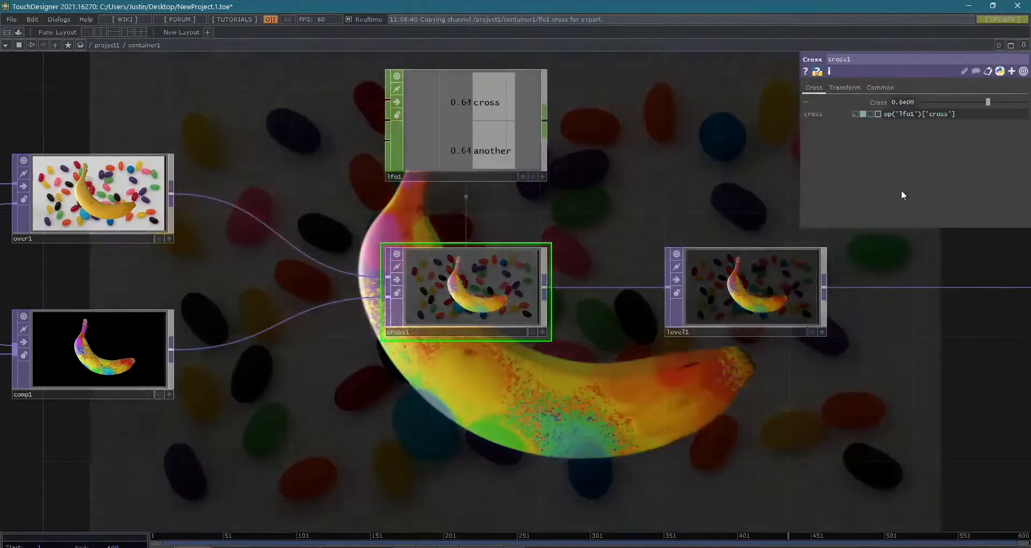
pyautogui.click(449, 111)
pyautogui.click(432, 270)
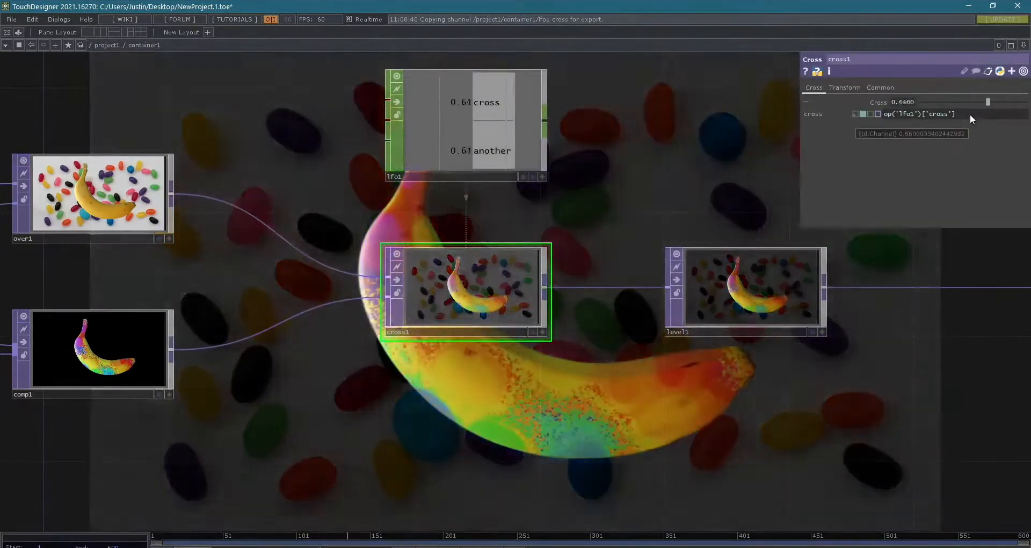
pyautogui.moveTo(969, 114)
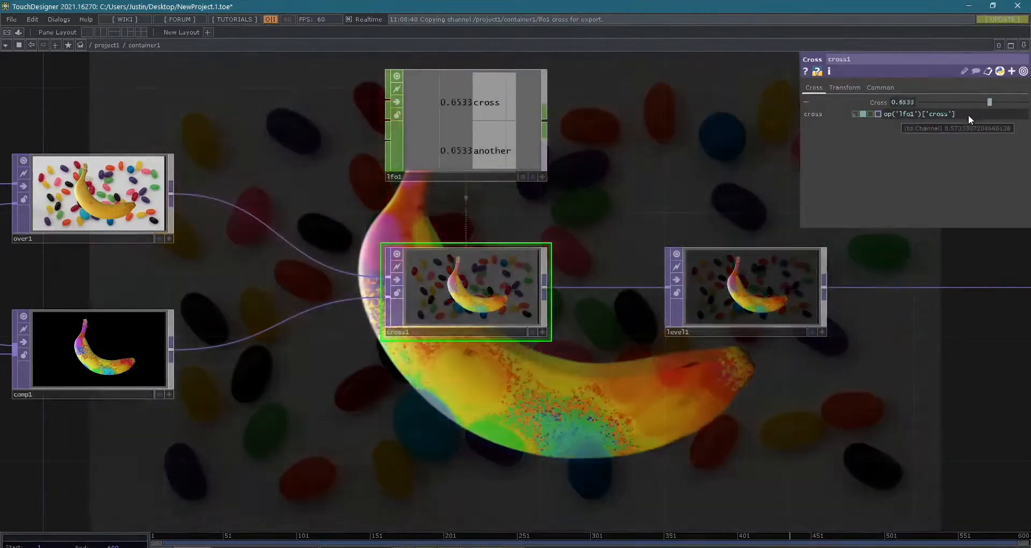
pyautogui.click(806, 102)
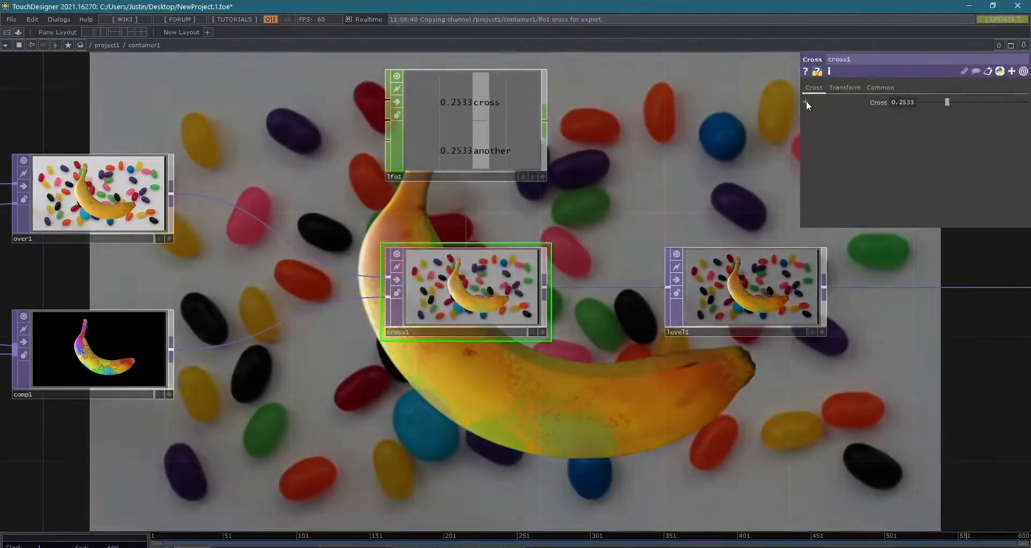
pyautogui.click(806, 102)
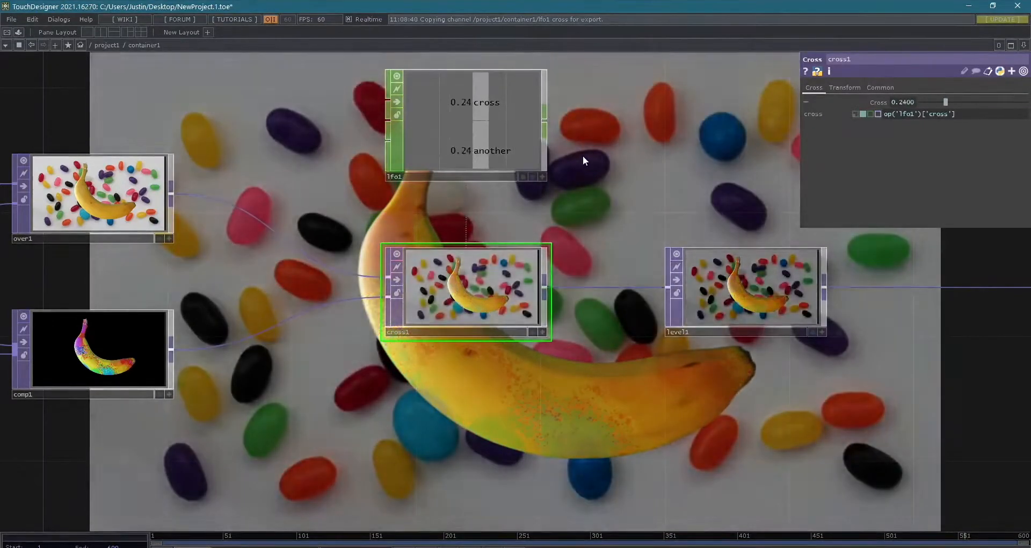
# - Rename lfo1's cross channel to crossFade, keeping another as the second channel name
pyautogui.click(494, 146)
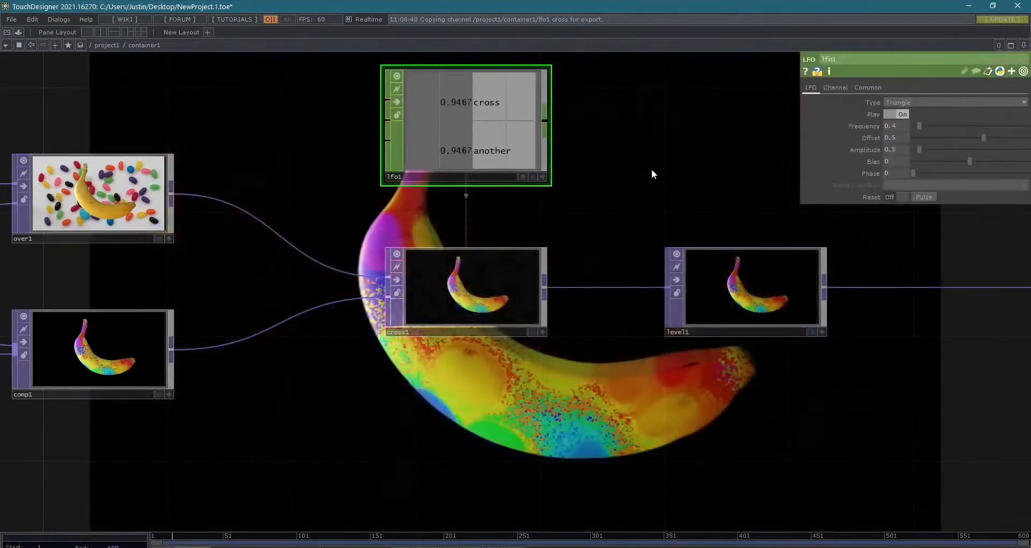
pyautogui.moveTo(652, 169); pyautogui.dragTo(603, 202)
pyautogui.click(835, 87)
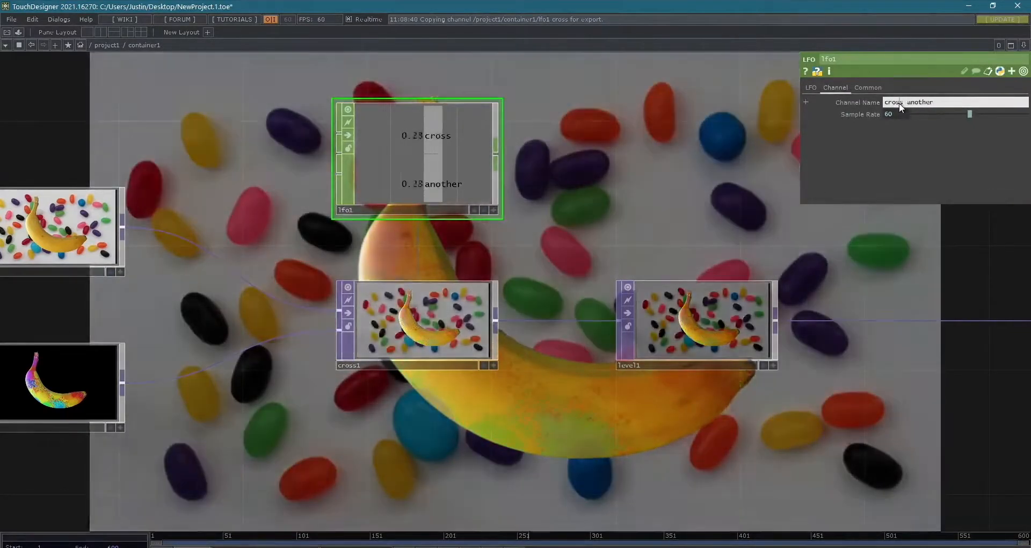
pyautogui.click(905, 103)
pyautogui.write('Fad')
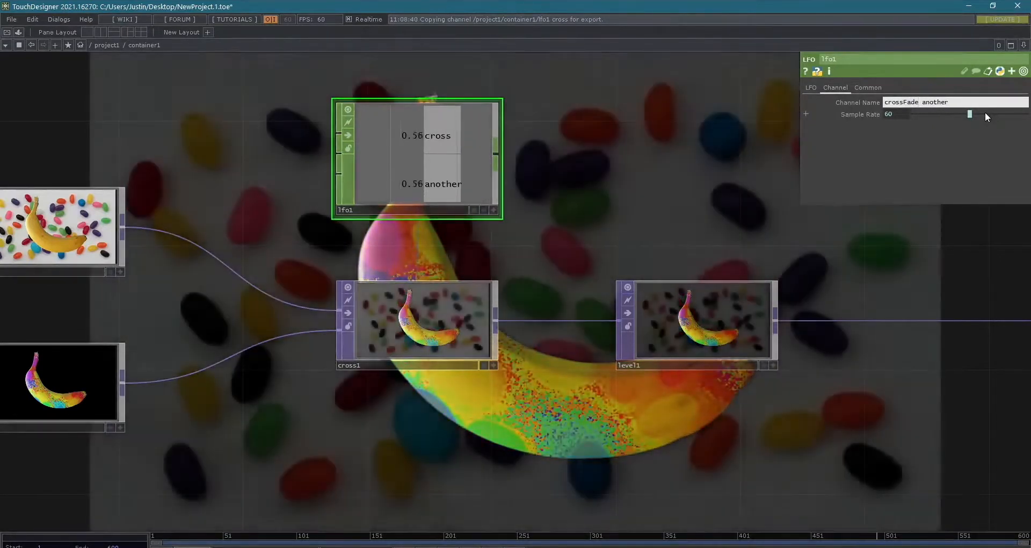
pyautogui.write('e')
pyautogui.press('Return')
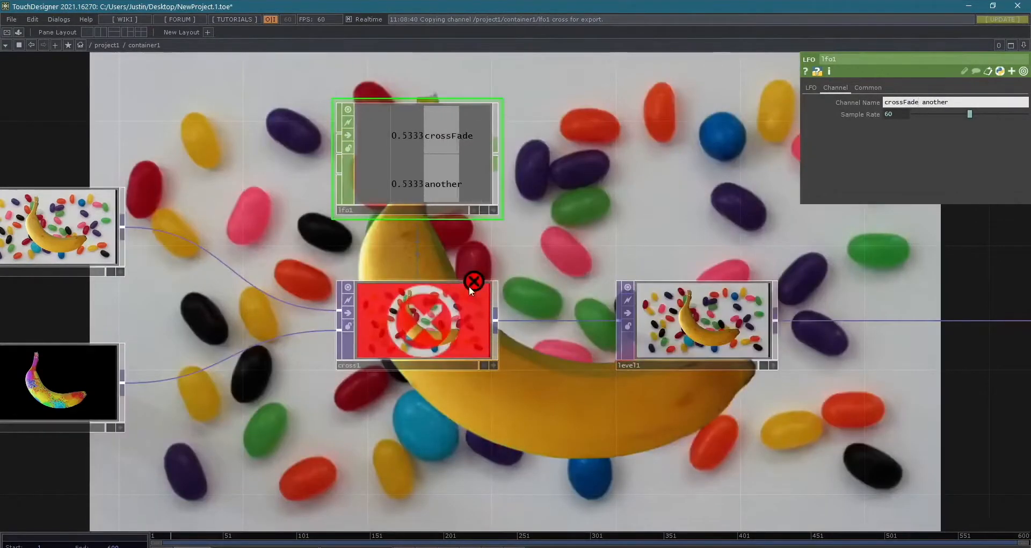
# - Change cross1's Cross expression to op('lfo1')['crossFade'], and undo the change
pyautogui.click(473, 324)
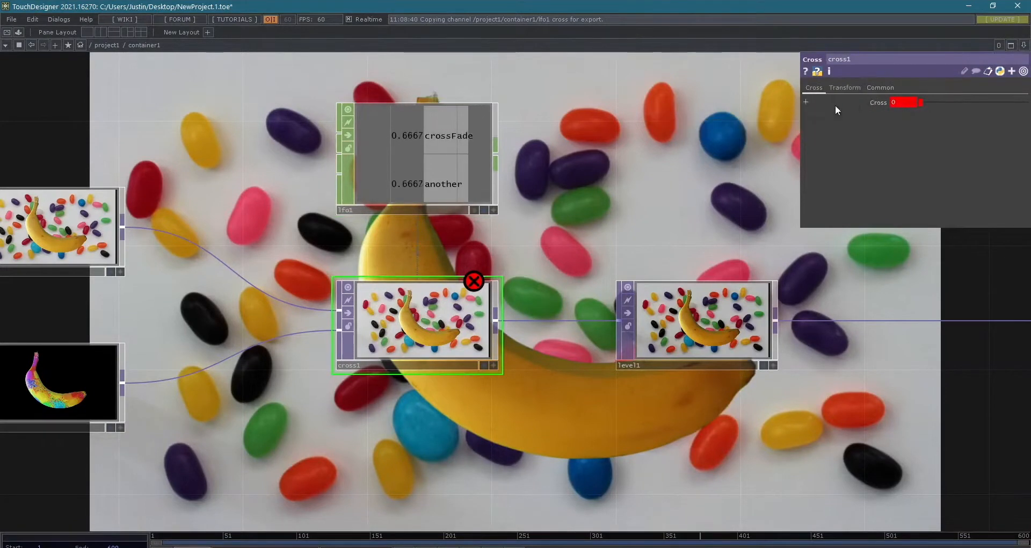
pyautogui.click(805, 101)
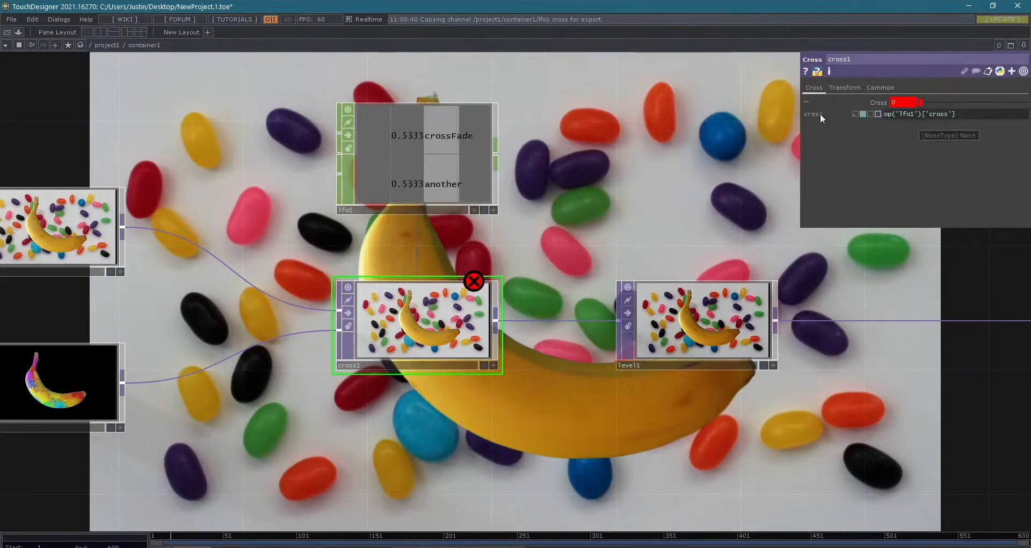
pyautogui.click(945, 114)
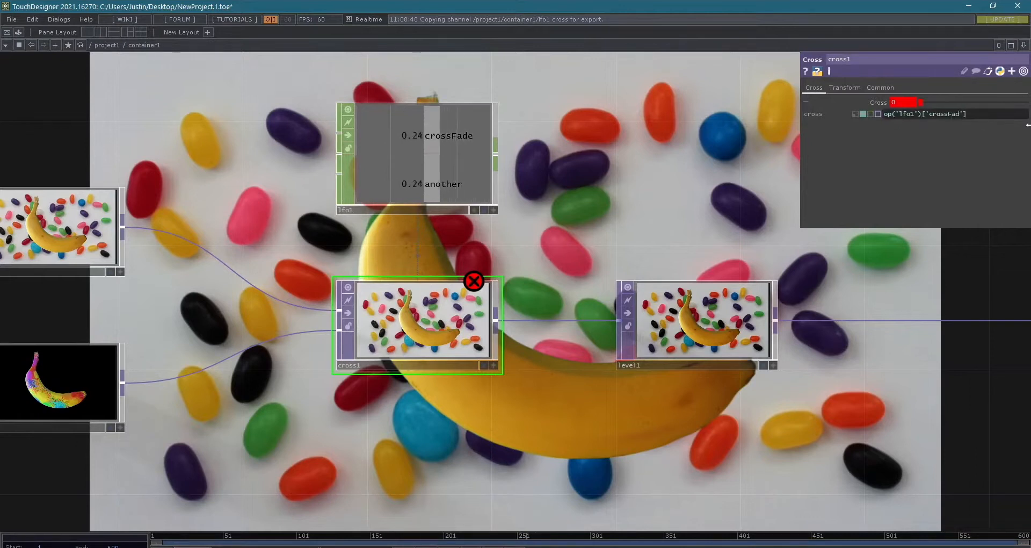
pyautogui.press('BackSpace')
pyautogui.write('e')
pyautogui.press('Return')
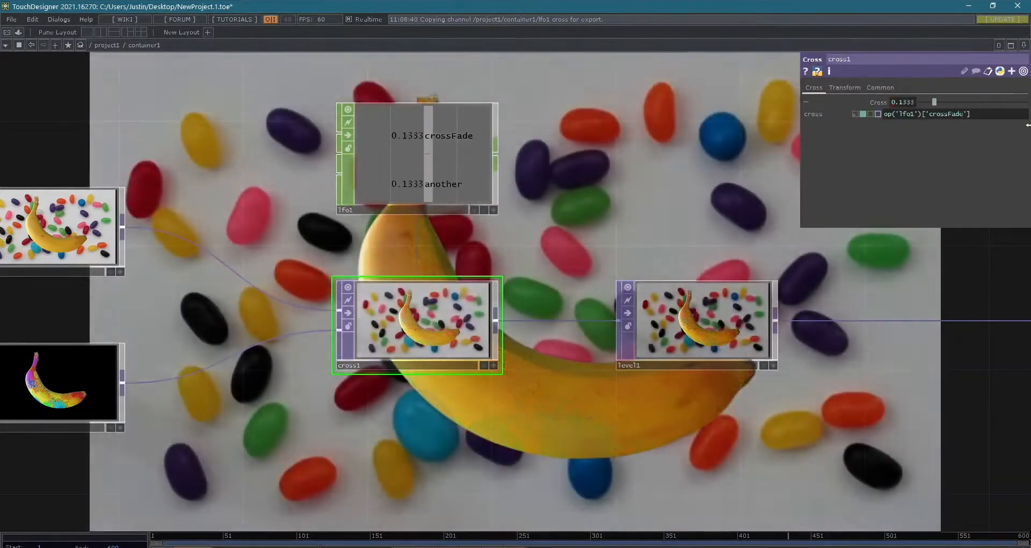
pyautogui.hotkey('ctrl', 'z')
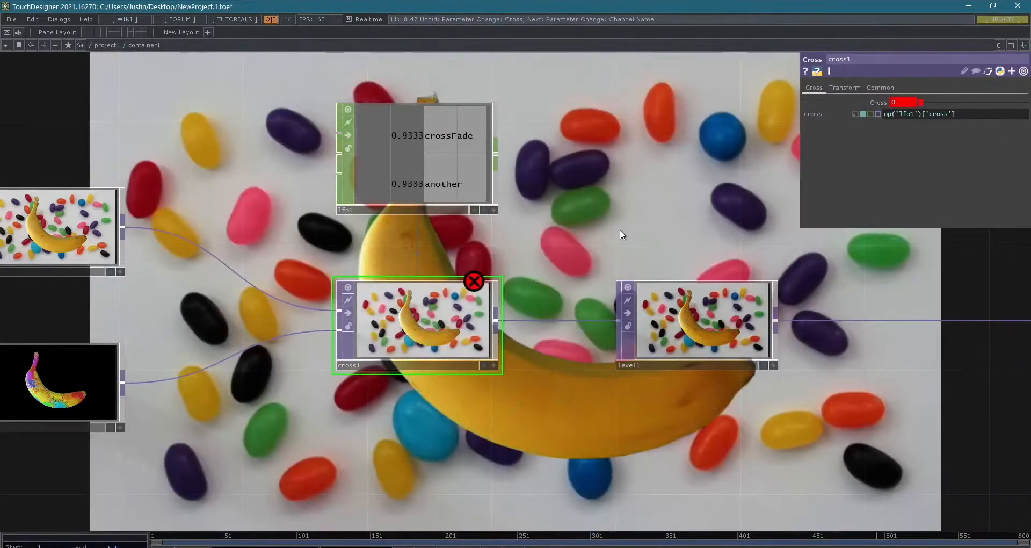
# - Activate lfo1's viewer and link its crossFade channel to cross1's Cross parameter as a CHOP Reference
pyautogui.click(493, 210)
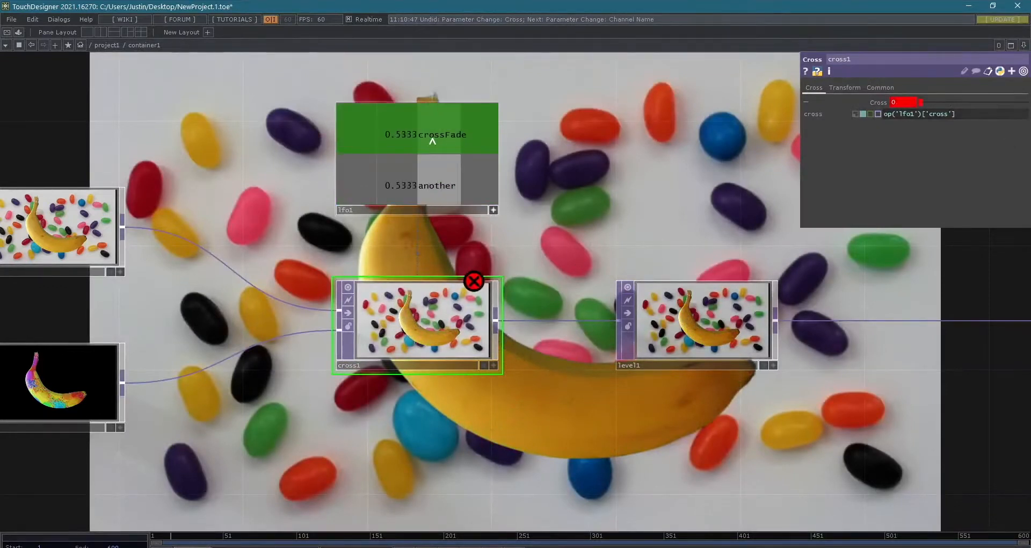
pyautogui.moveTo(433, 141); pyautogui.dragTo(906, 102)
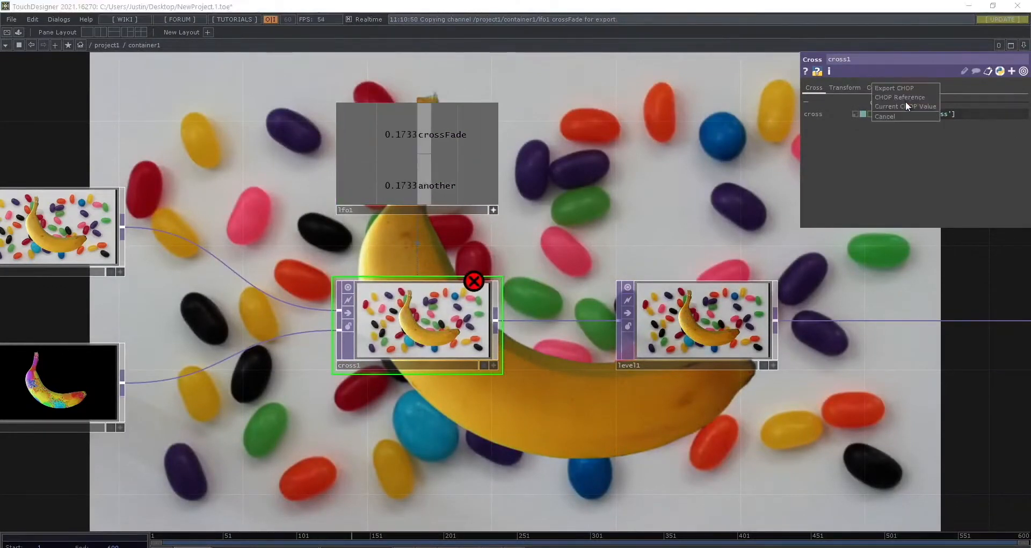
pyautogui.click(900, 95)
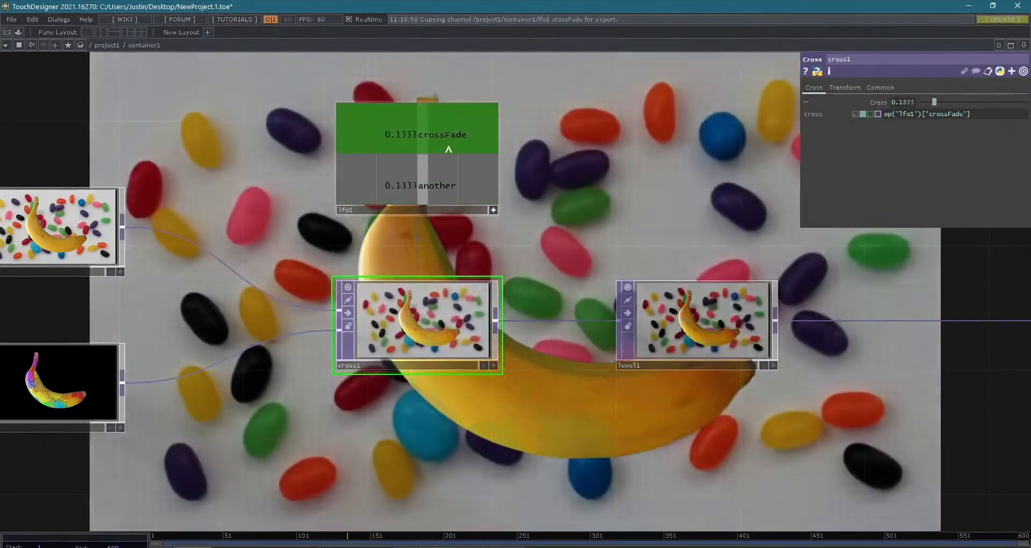
# - Link lfo1's crossFade channel to cross1's Cross parameter as an Export CHOP
pyautogui.moveTo(448, 145); pyautogui.dragTo(908, 98)
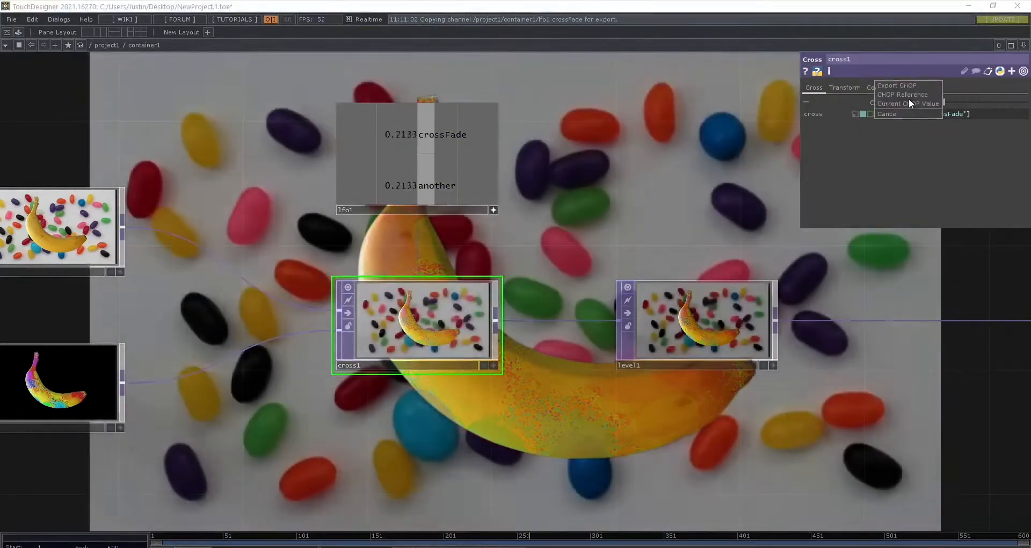
pyautogui.click(909, 85)
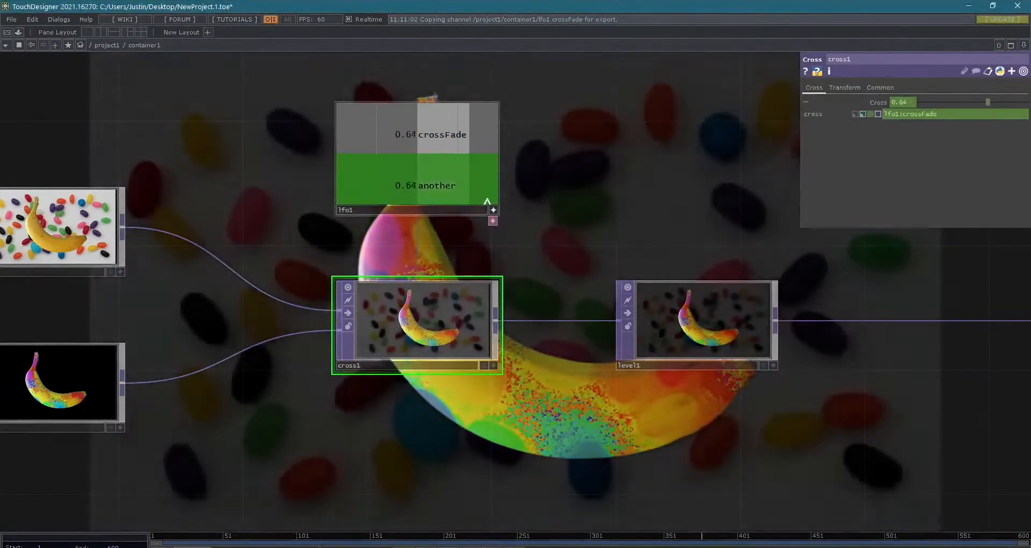
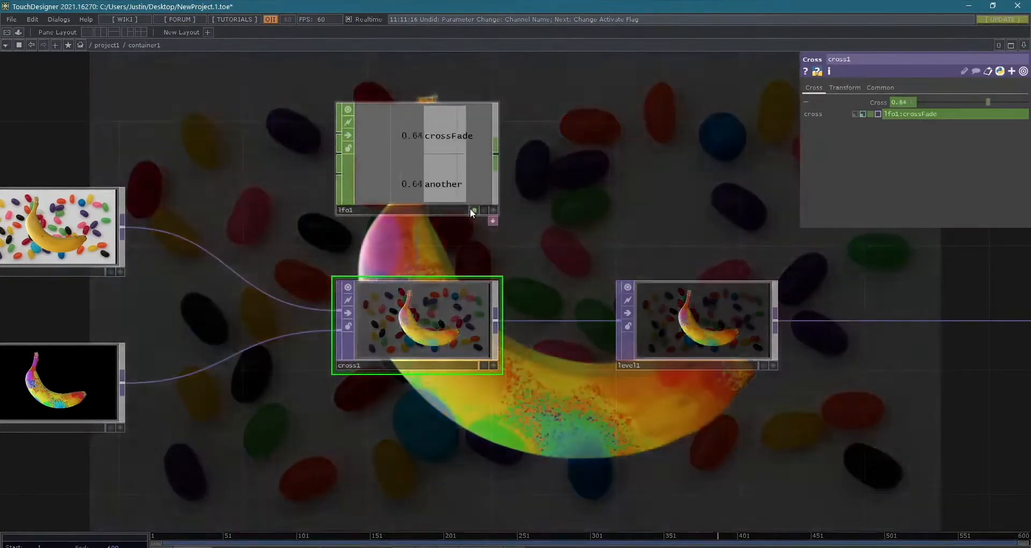
# - Turn lfo1's export off and back on to compare the reference and the export in cross1's Cross parameter
pyautogui.click(472, 210)
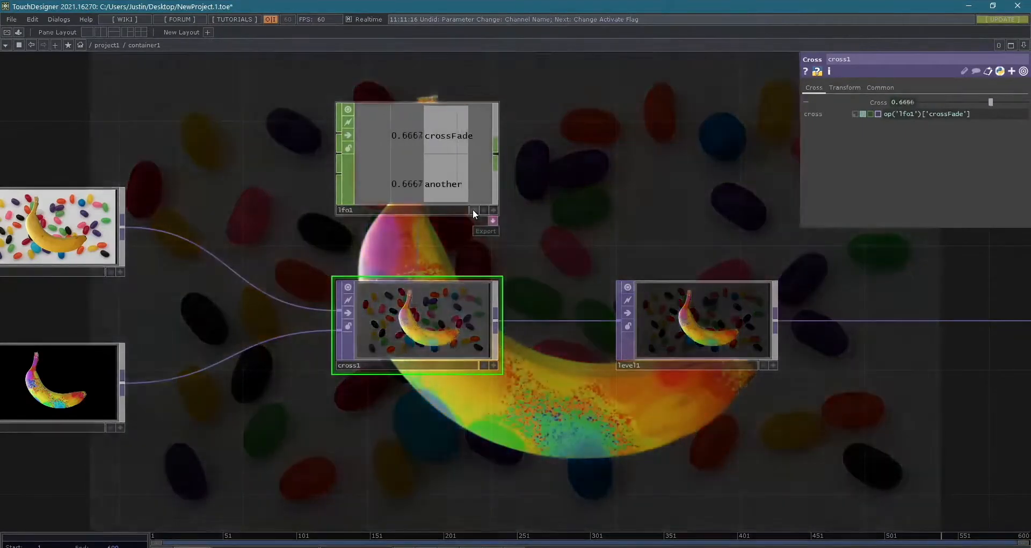
pyautogui.click(473, 210)
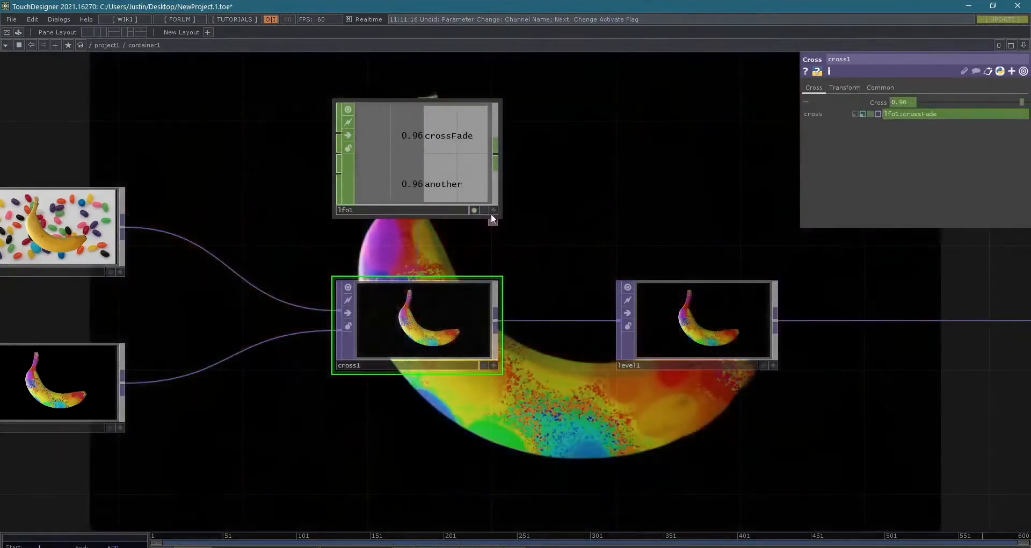
# - Set lfo1's Frequency to 0.25 and move level1 slightly farther from cross1
pyautogui.scroll(-8, 585, 230)
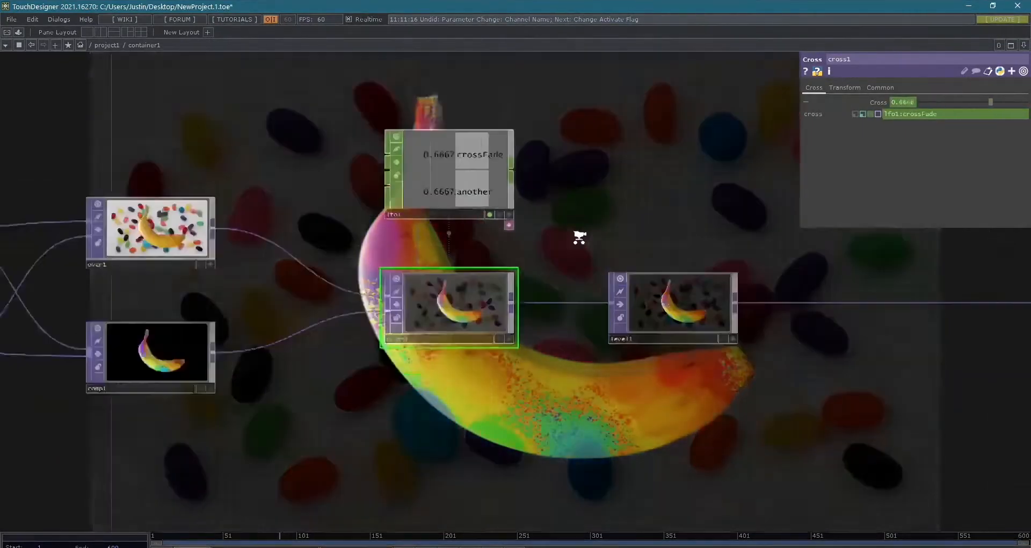
pyautogui.scroll(-4, 639, 322)
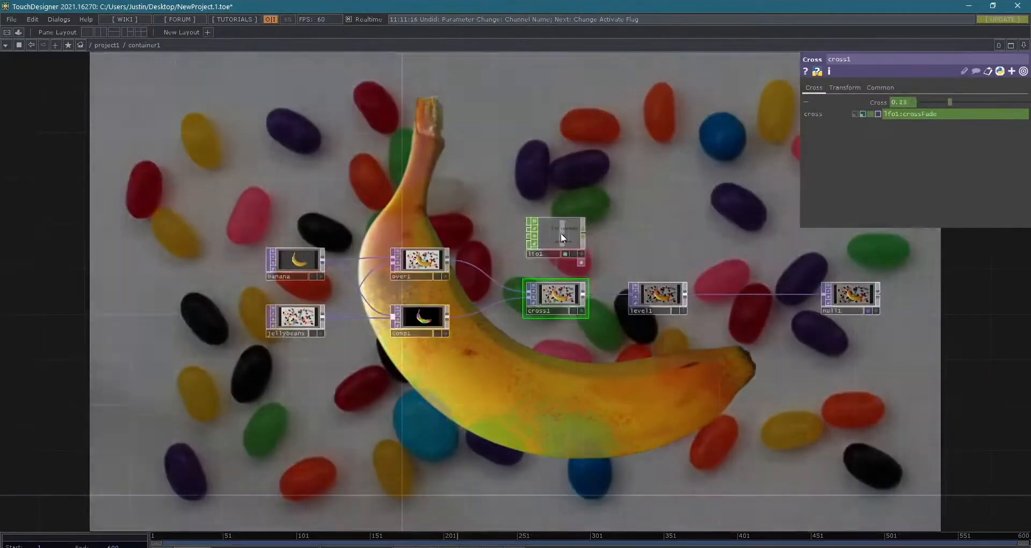
pyautogui.click(568, 235)
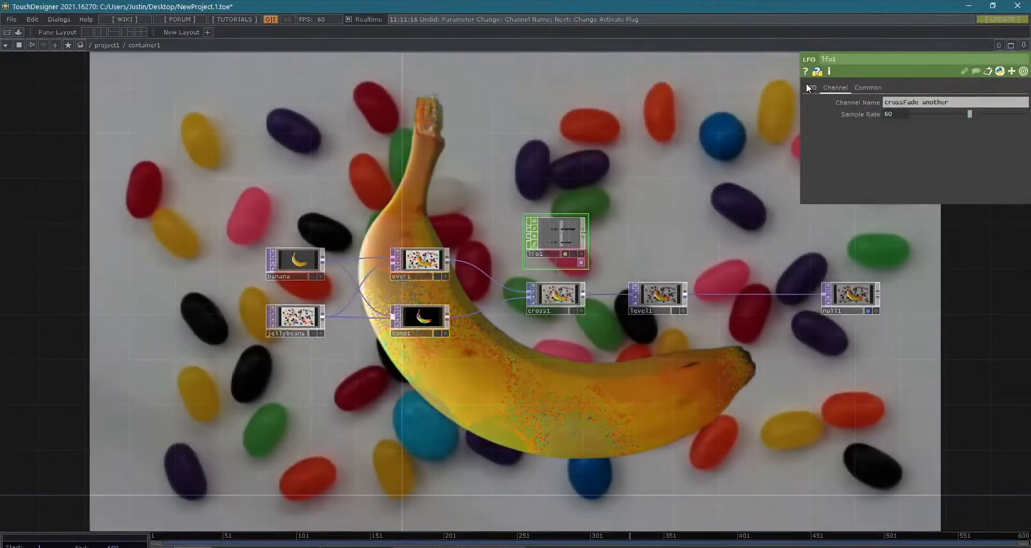
pyautogui.click(809, 88)
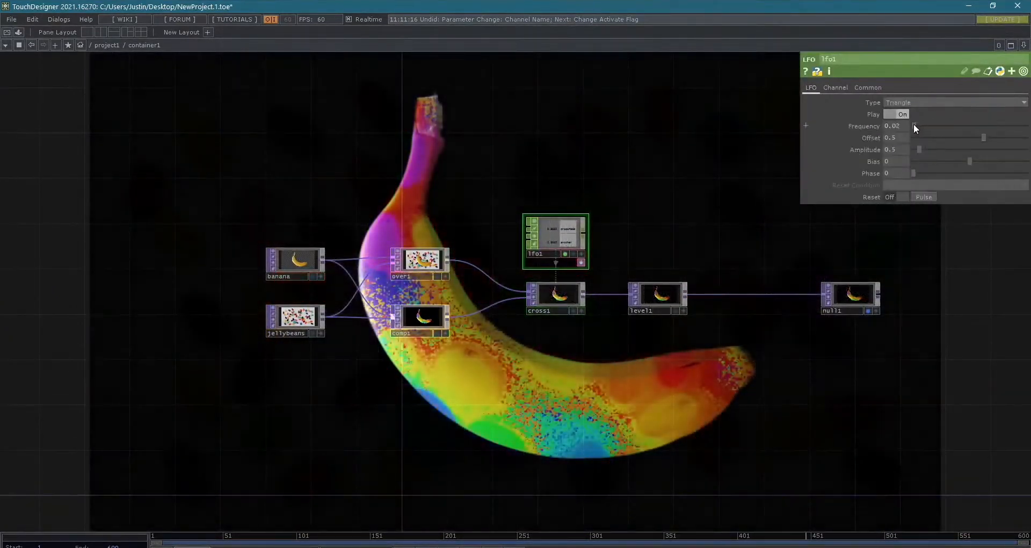
pyautogui.moveTo(642, 155); pyautogui.dragTo(559, 99)
pyautogui.scroll(4, 606, 320)
pyautogui.scroll(-3, 428, 251)
pyautogui.moveTo(446, 266); pyautogui.dragTo(500, 368)
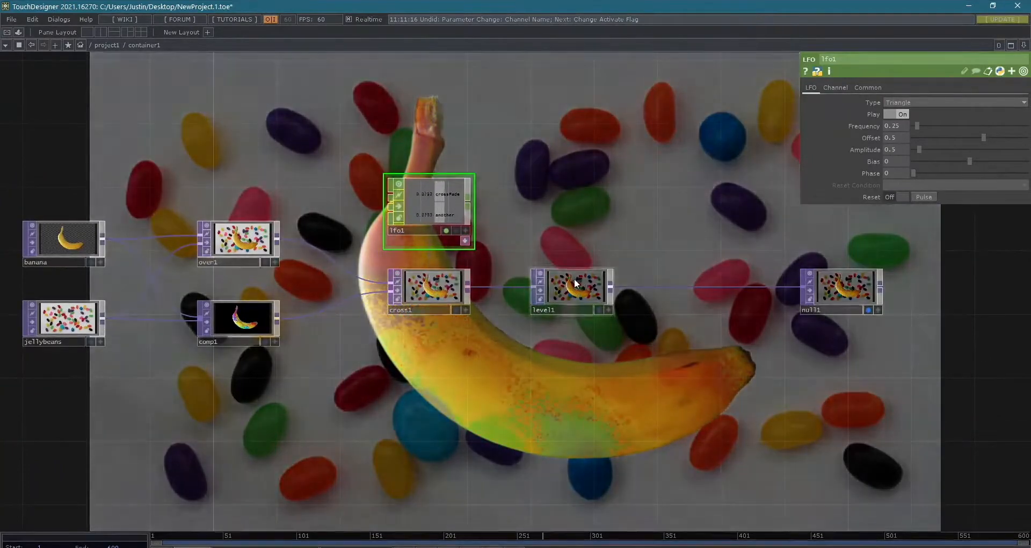
pyautogui.moveTo(574, 278); pyautogui.dragTo(607, 279)
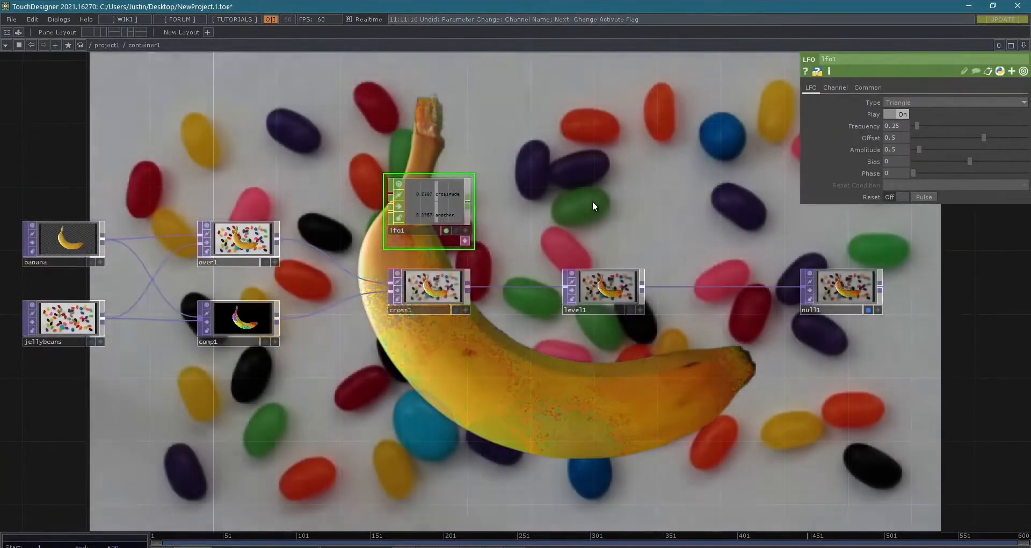
# - Add an Envelope CHOP to the network in the empty space above level1
pyautogui.press('Tab')
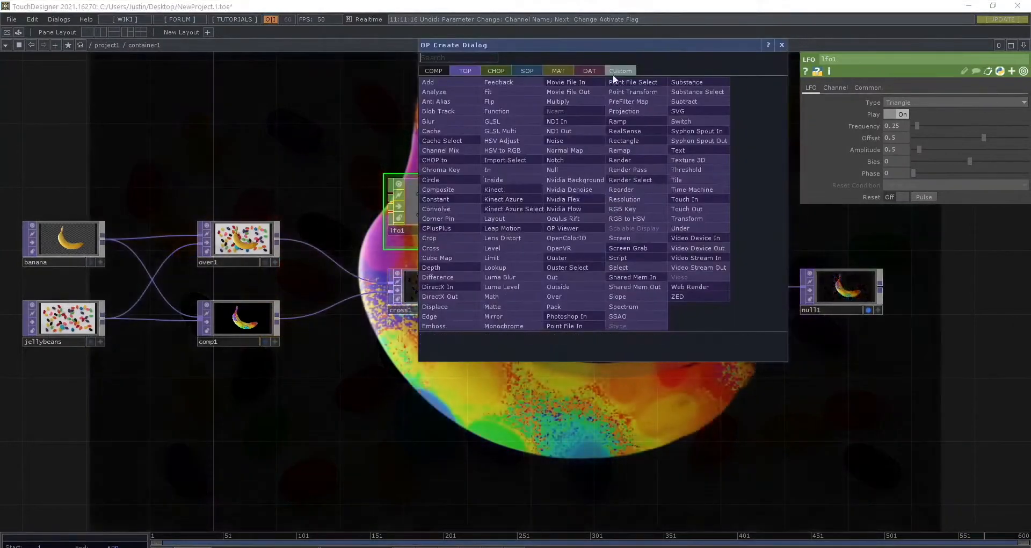
pyautogui.moveTo(613, 40); pyautogui.dragTo(648, 76)
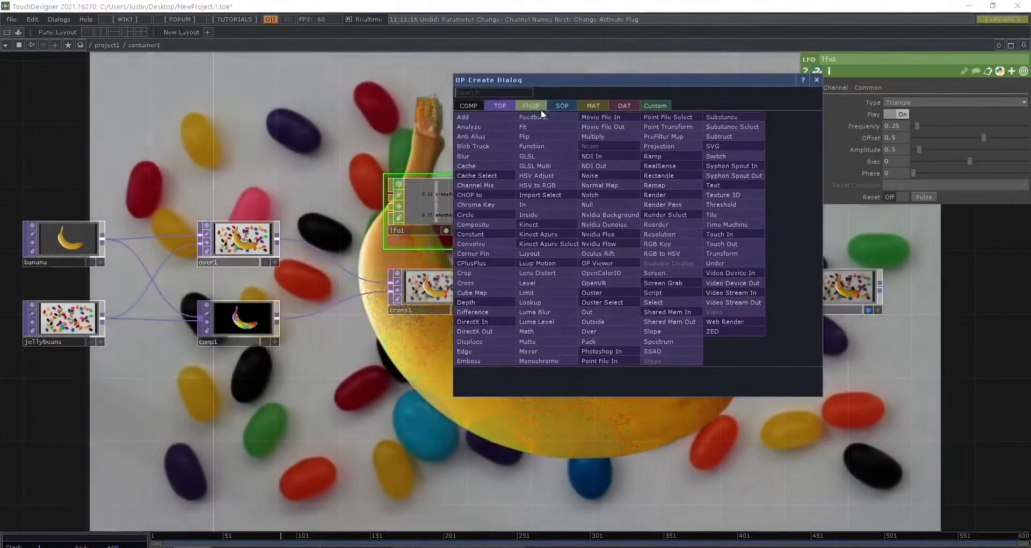
pyautogui.click(531, 105)
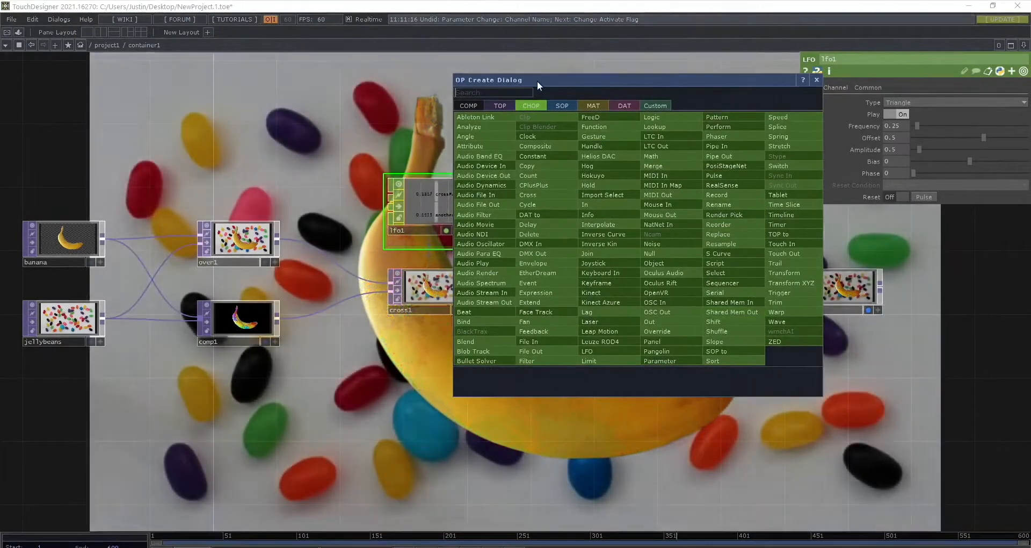
pyautogui.moveTo(537, 81); pyautogui.dragTo(653, 91)
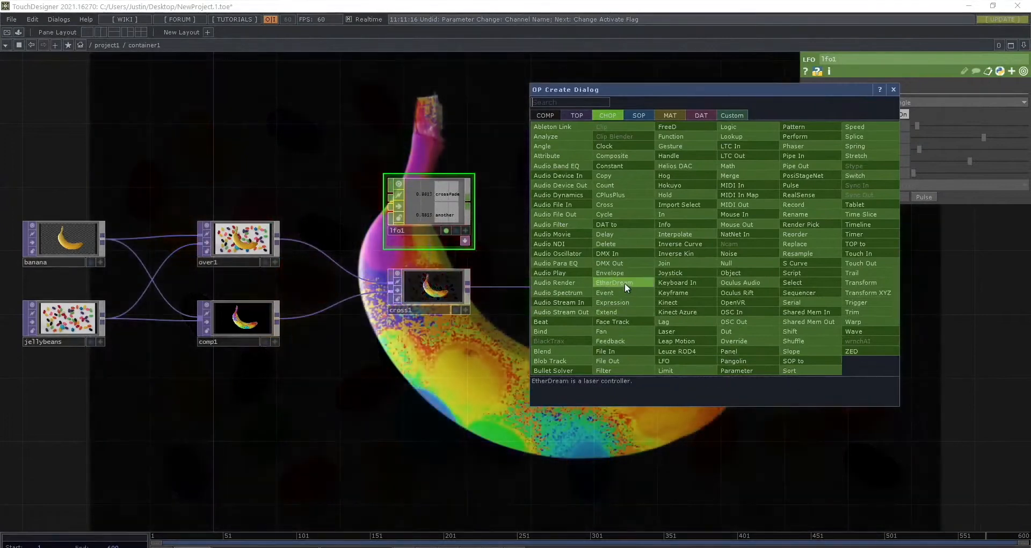
pyautogui.click(628, 272)
pyautogui.click(582, 173)
pyautogui.moveTo(581, 171); pyautogui.dragTo(643, 187)
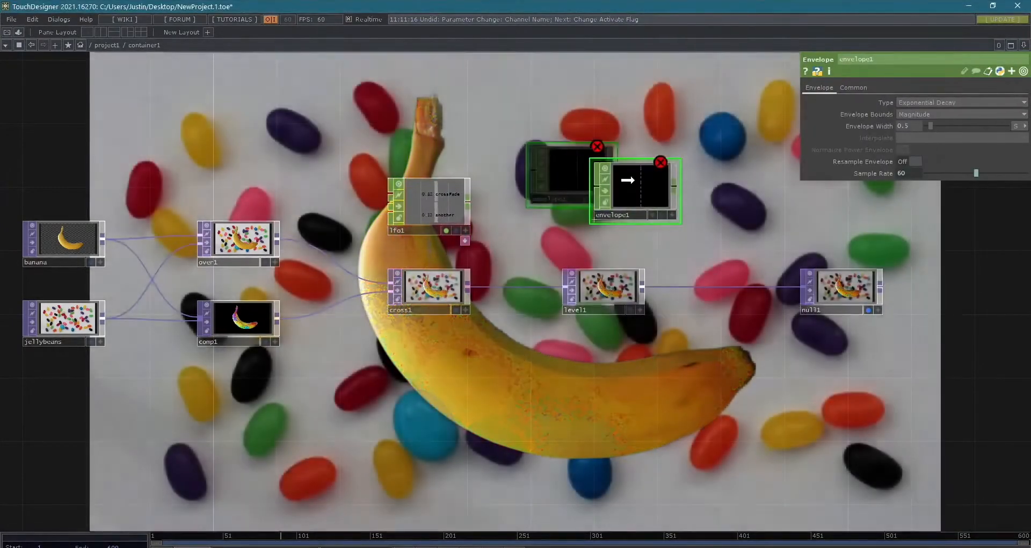
pyautogui.middleClick(643, 187)
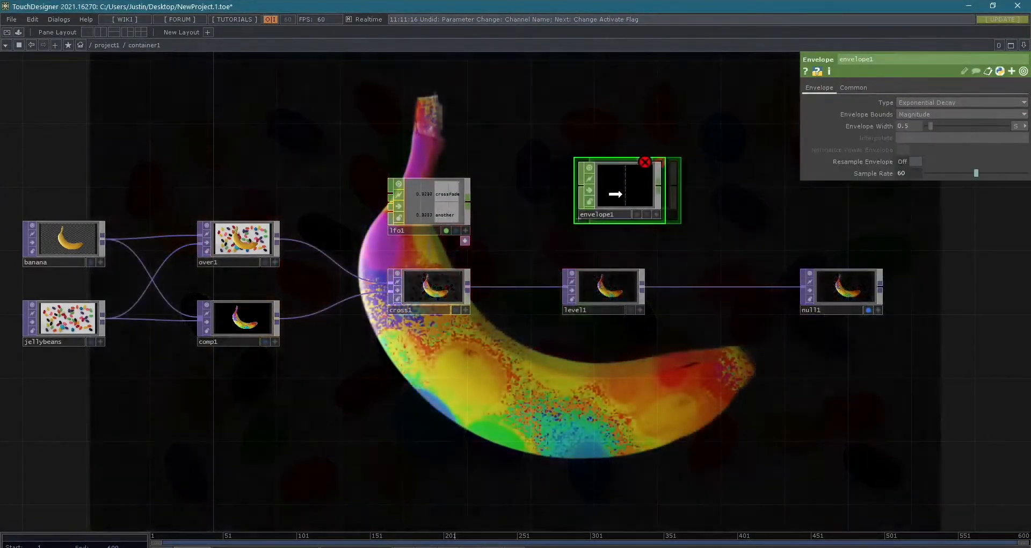
pyautogui.scroll(4, 602, 171)
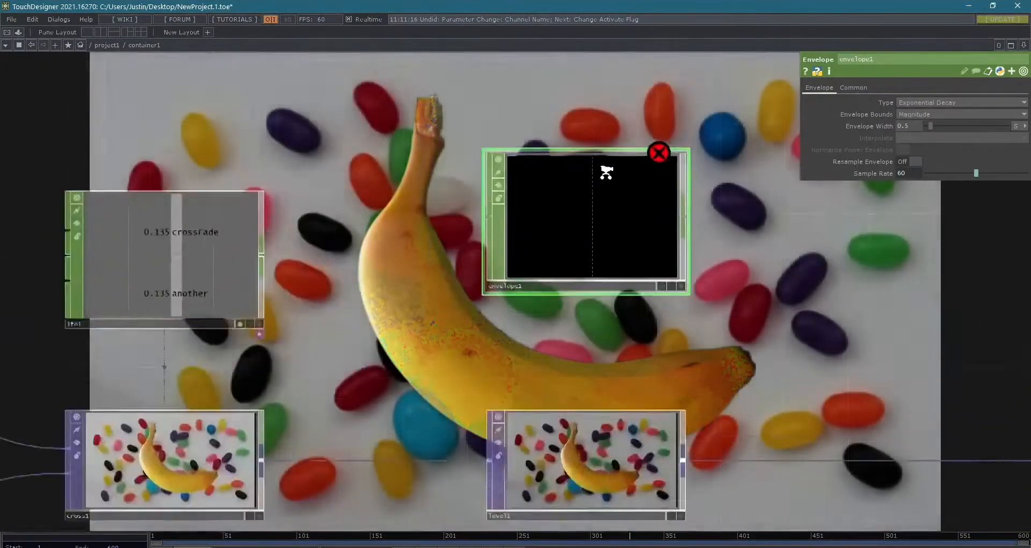
pyautogui.scroll(-2, 577, 164)
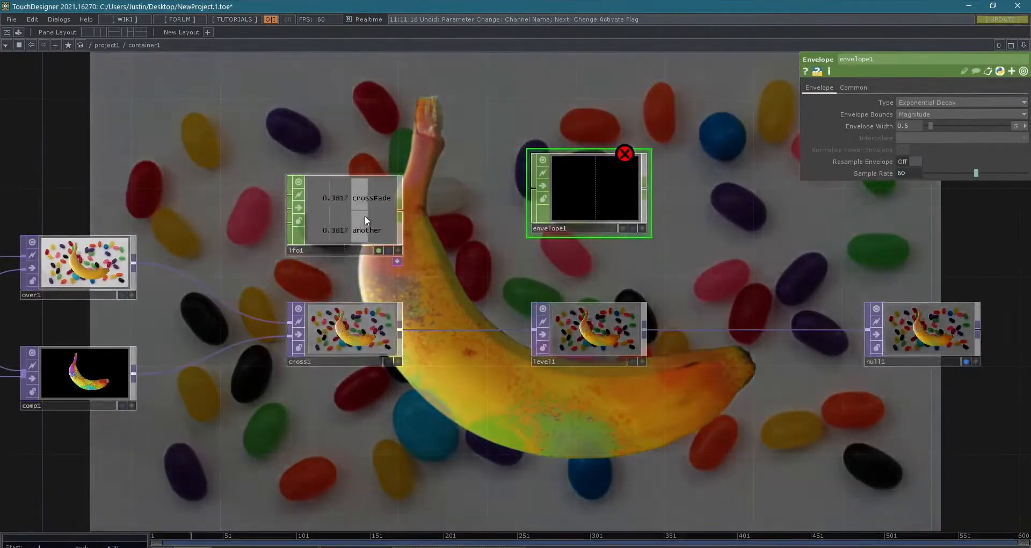
# - Duplicate lfo1, place the copy directly above the original, and set the copy's Type to Square
pyautogui.click(365, 215)
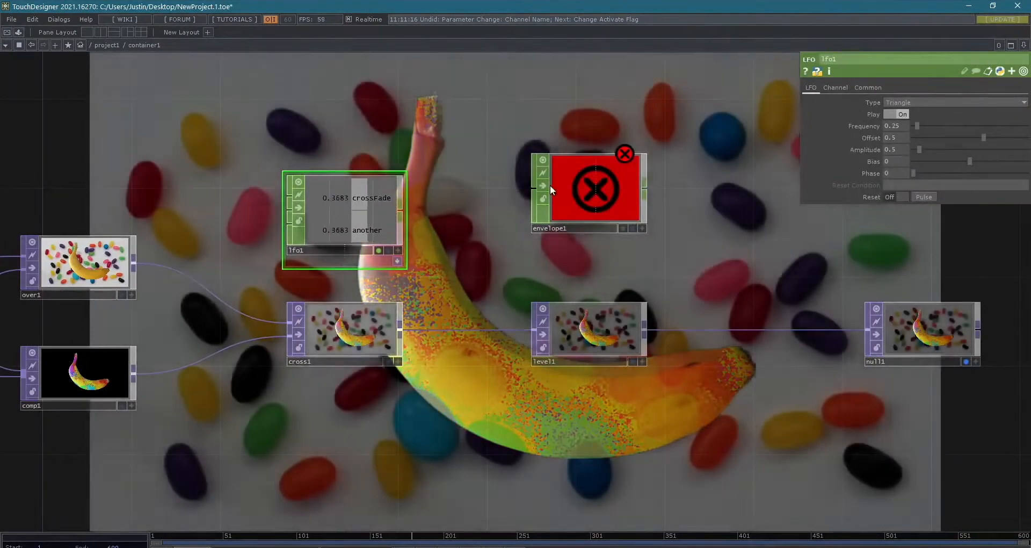
pyautogui.moveTo(574, 186); pyautogui.dragTo(574, 208)
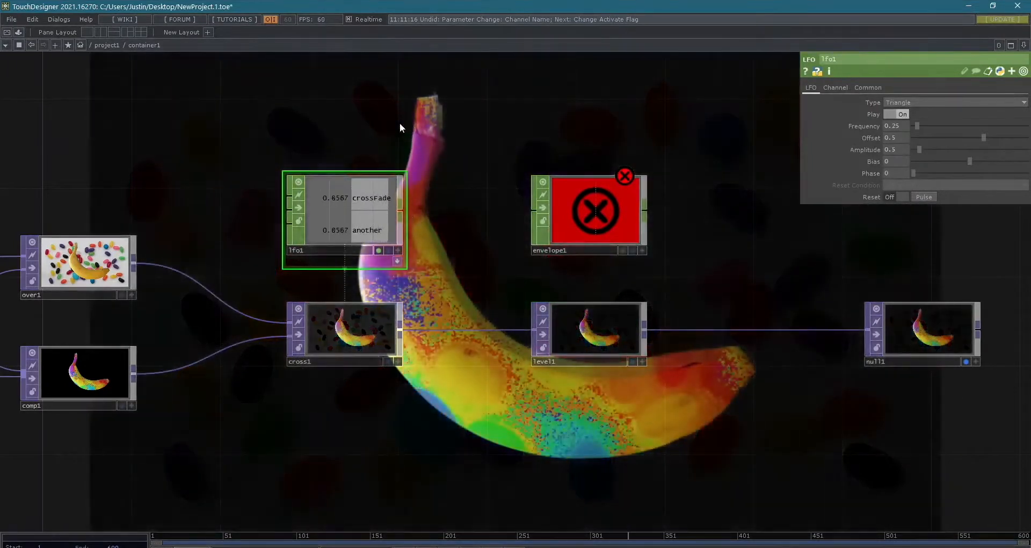
pyautogui.hotkey('ctrl', 'c')
pyautogui.hotkey('ctrl', 'v')
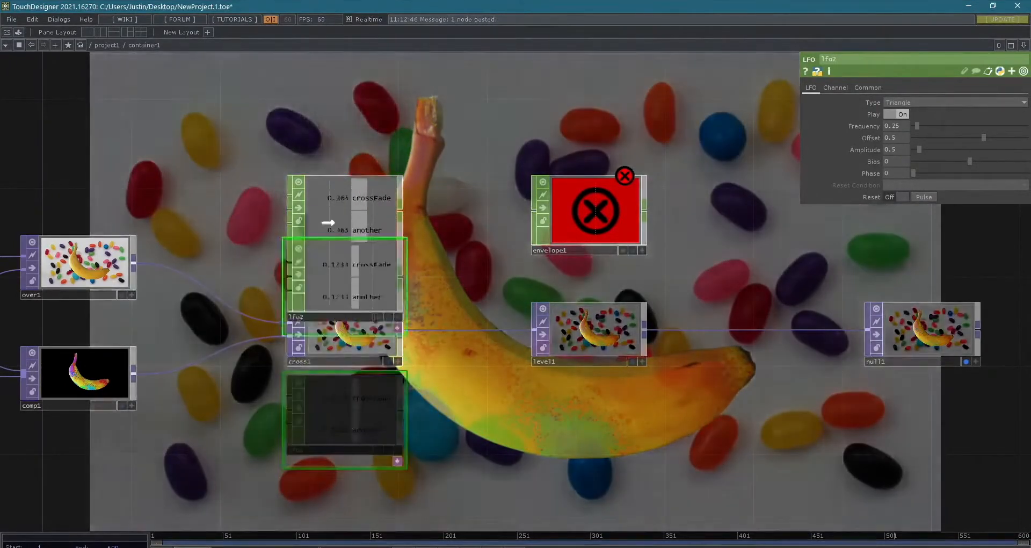
pyautogui.moveTo(328, 222); pyautogui.dragTo(325, 115)
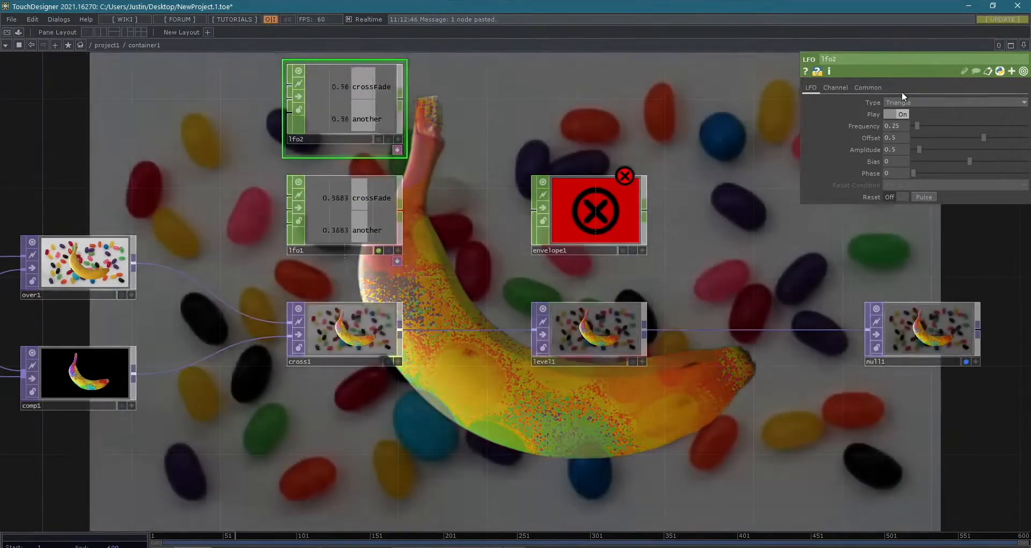
pyautogui.click(902, 102)
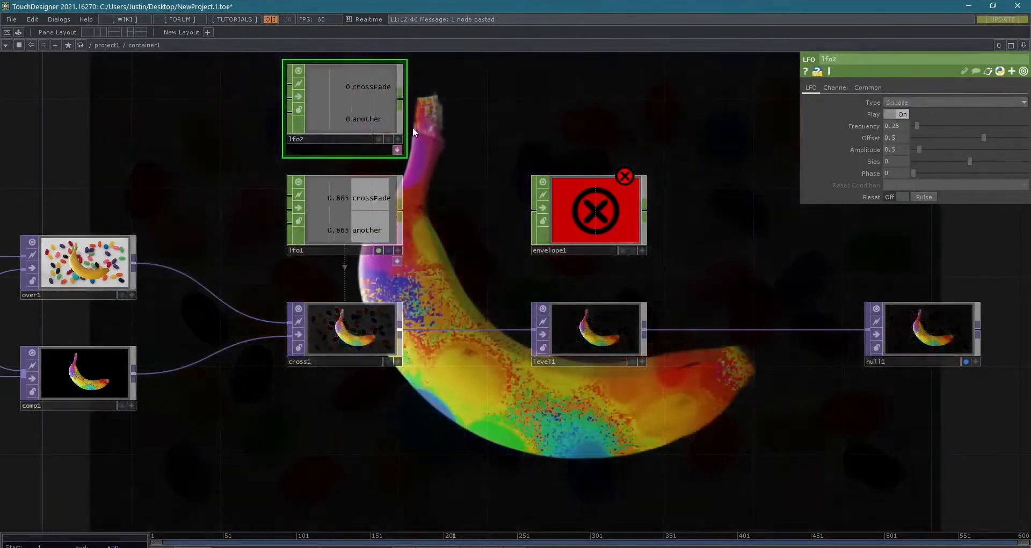
# - Wire lfo2's output into envelope1 and show envelope1's parameters
pyautogui.moveTo(507, 175); pyautogui.dragTo(524, 205)
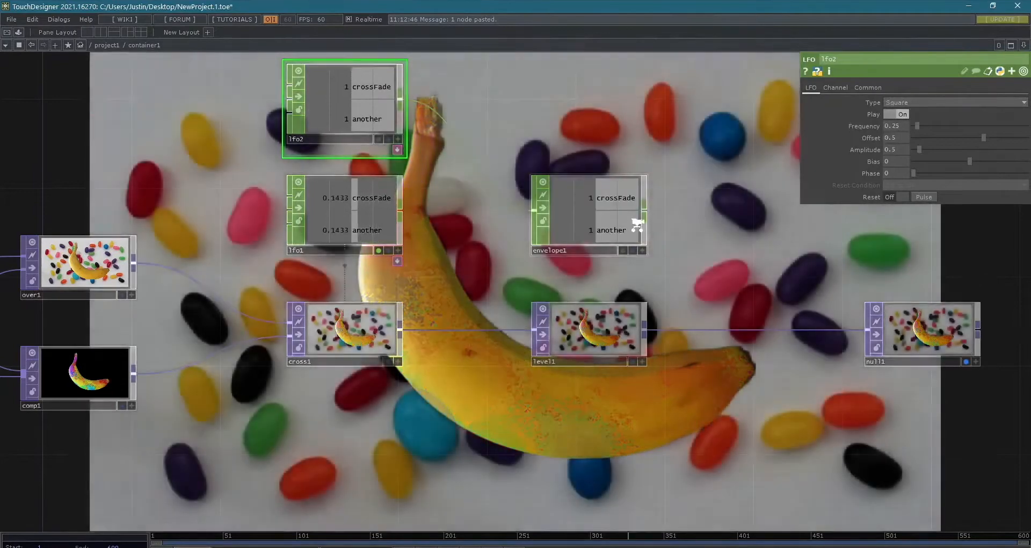
pyautogui.scroll(6, 635, 225)
pyautogui.scroll(-4, 626, 223)
pyautogui.scroll(-3, 611, 207)
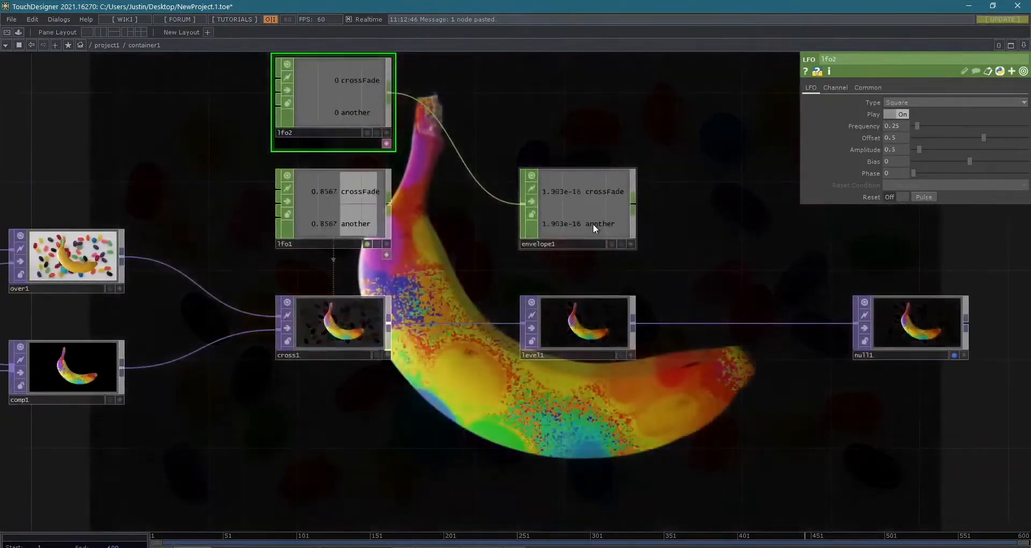
pyautogui.moveTo(593, 223); pyautogui.dragTo(599, 246)
pyautogui.scroll(2, 568, 231)
pyautogui.scroll(3, 568, 234)
pyautogui.scroll(-3, 562, 172)
pyautogui.moveTo(559, 132); pyautogui.dragTo(568, 216)
pyautogui.click(581, 270)
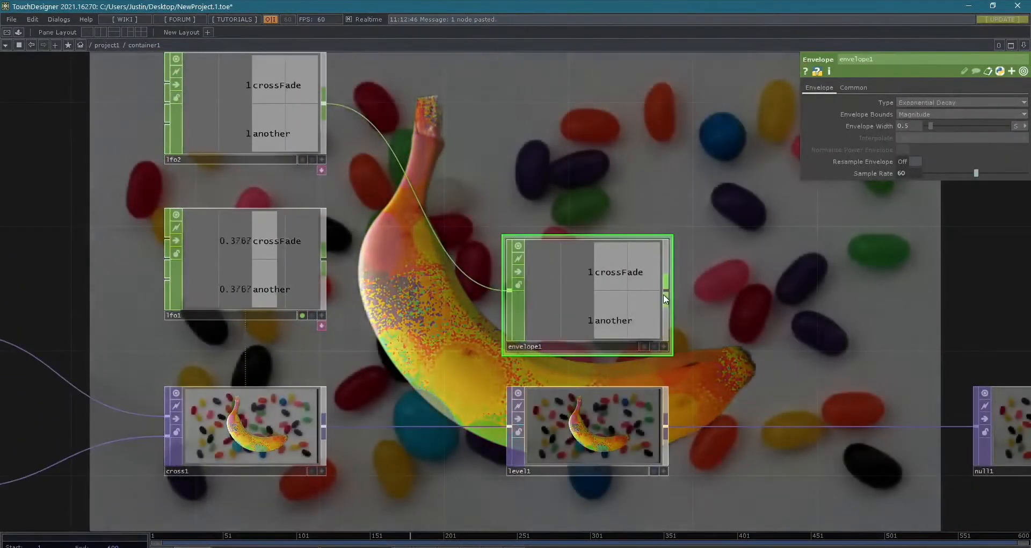
# - Add a Trail CHOP to envelope1's output, space the two nodes apart, and examine the plotted channels
pyautogui.rightClick(664, 294)
pyautogui.write('trail')
pyautogui.press('Return')
pyautogui.click(810, 283)
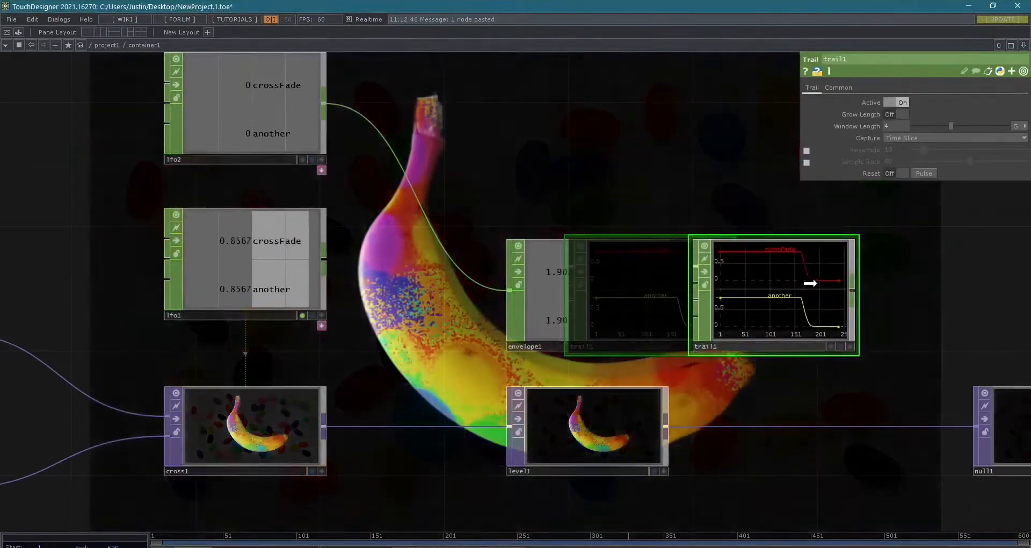
pyautogui.moveTo(620, 292); pyautogui.dragTo(589, 292)
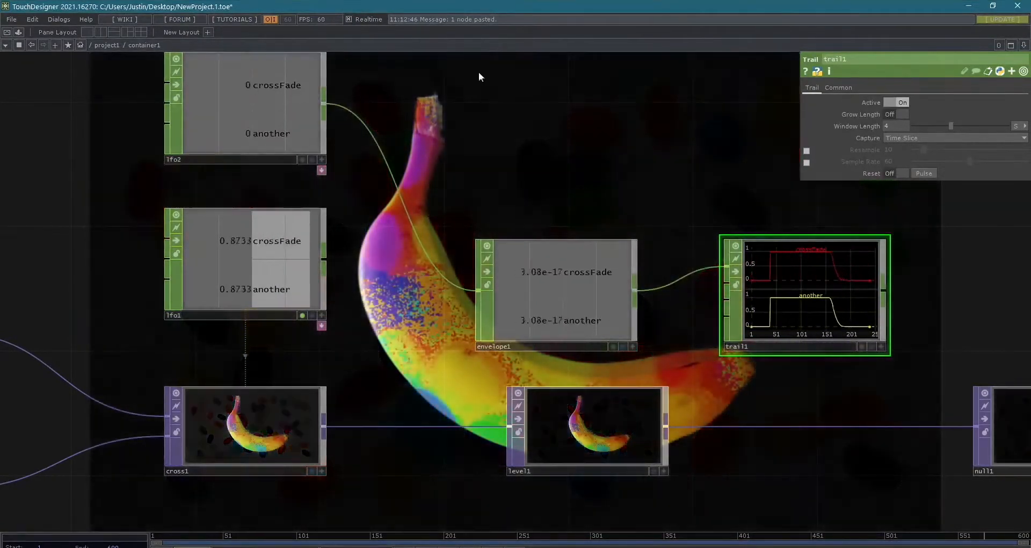
pyautogui.moveTo(519, 157); pyautogui.dragTo(549, 218)
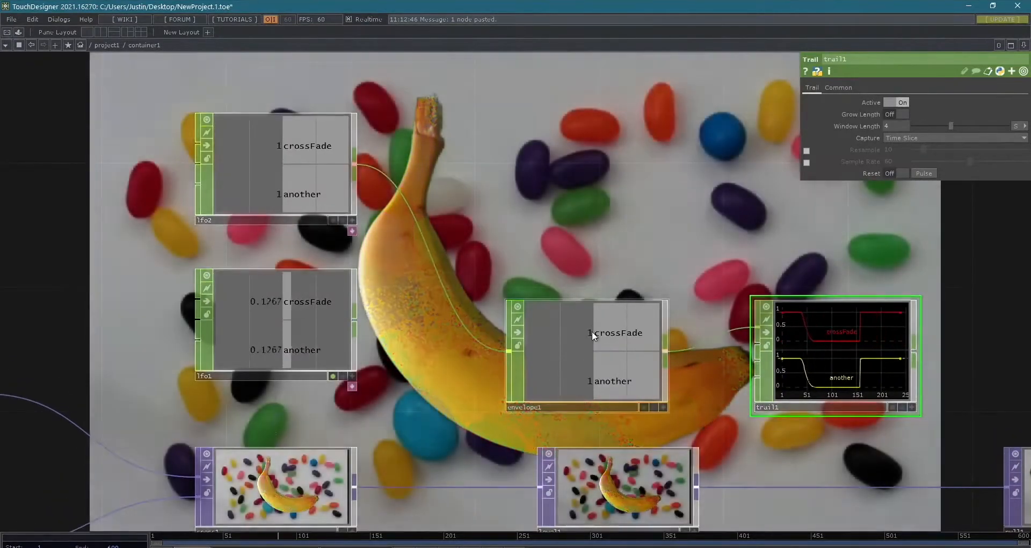
pyautogui.scroll(5, 975, 360)
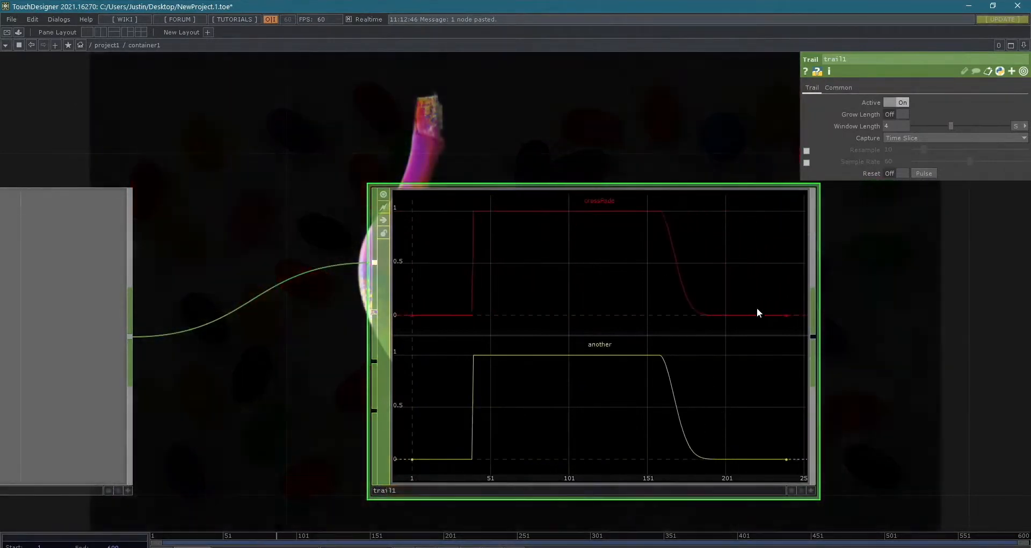
pyautogui.scroll(-10, 841, 315)
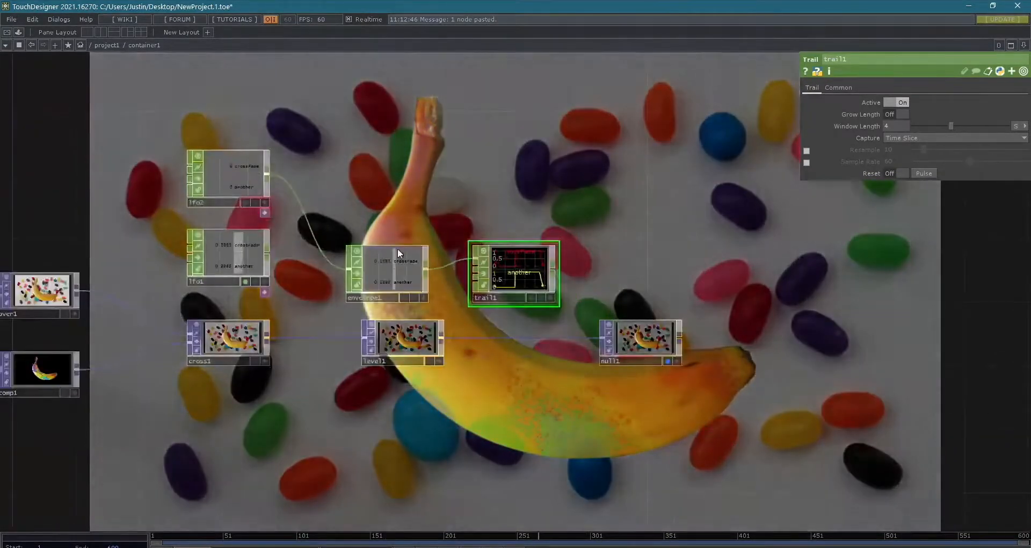
# - Delete envelope1 and trail1 from the network
pyautogui.moveTo(432, 201); pyautogui.dragTo(665, 240)
pyautogui.moveTo(604, 247); pyautogui.dragTo(775, 328, button='right')
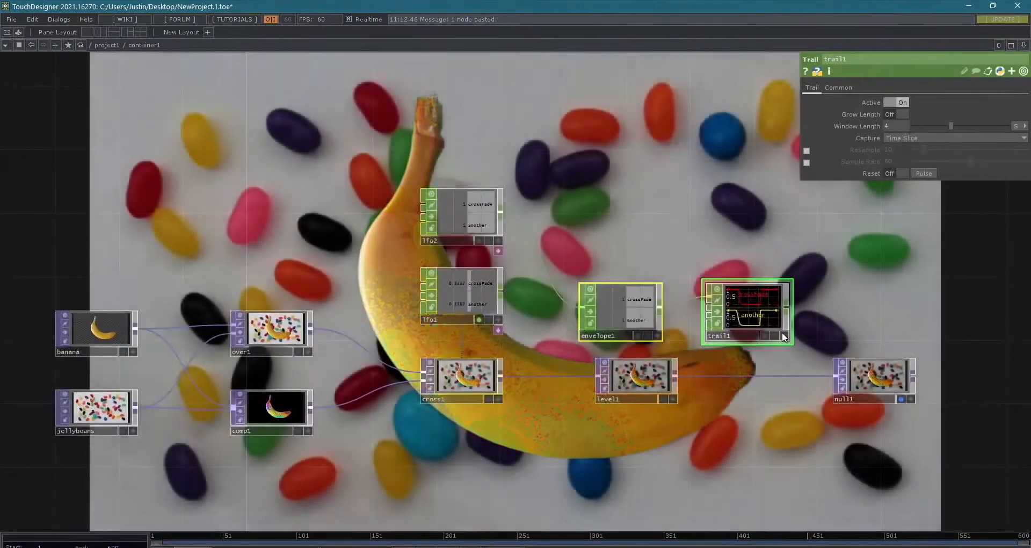
pyautogui.press('Delete')
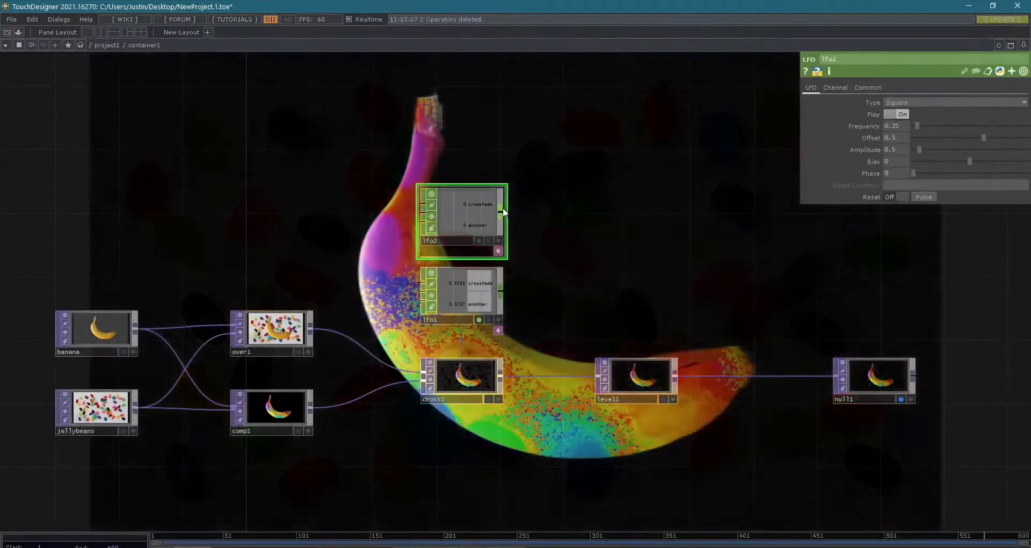
# - Add a Lag CHOP to lfo2's output
pyautogui.rightClick(502, 207)
pyautogui.write('lag')
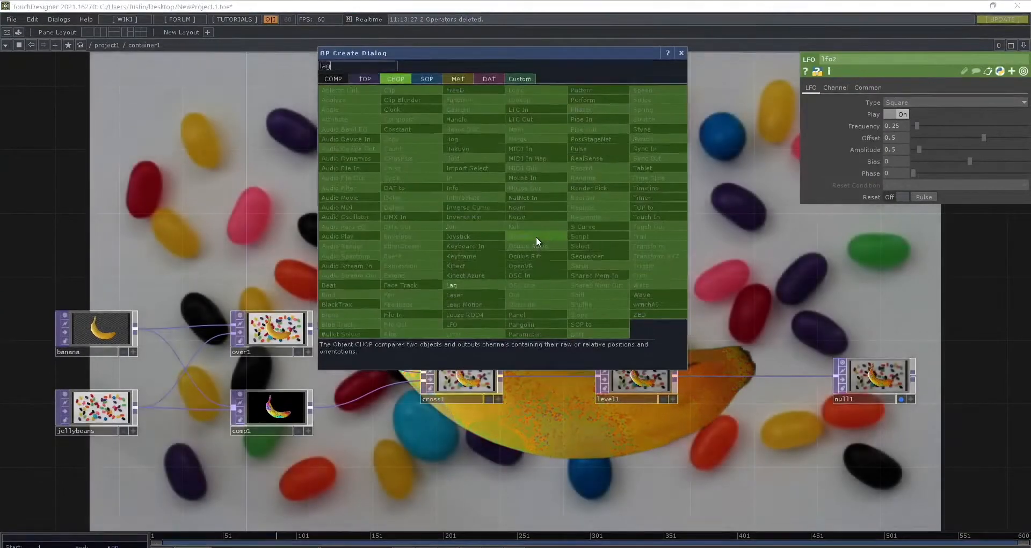
pyautogui.press('Return')
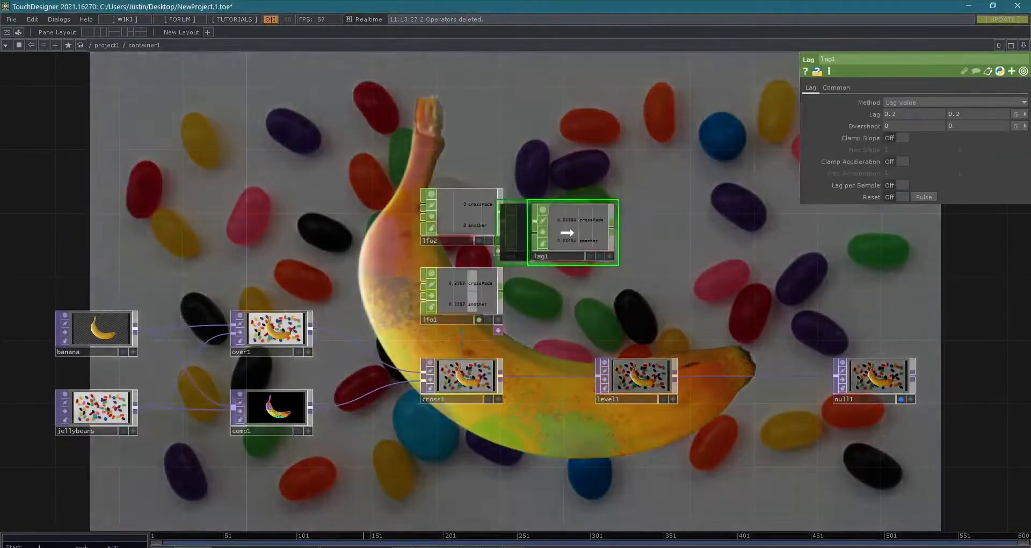
pyautogui.click(567, 232)
pyautogui.scroll(5, 567, 231)
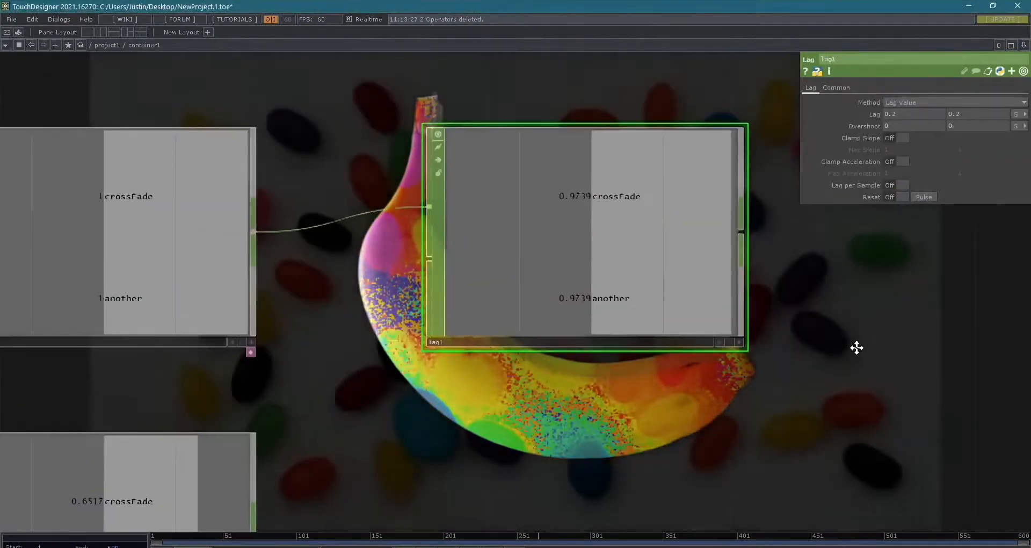
# - Activate lag1's viewer
pyautogui.moveTo(775, 285); pyautogui.dragTo(564, 306)
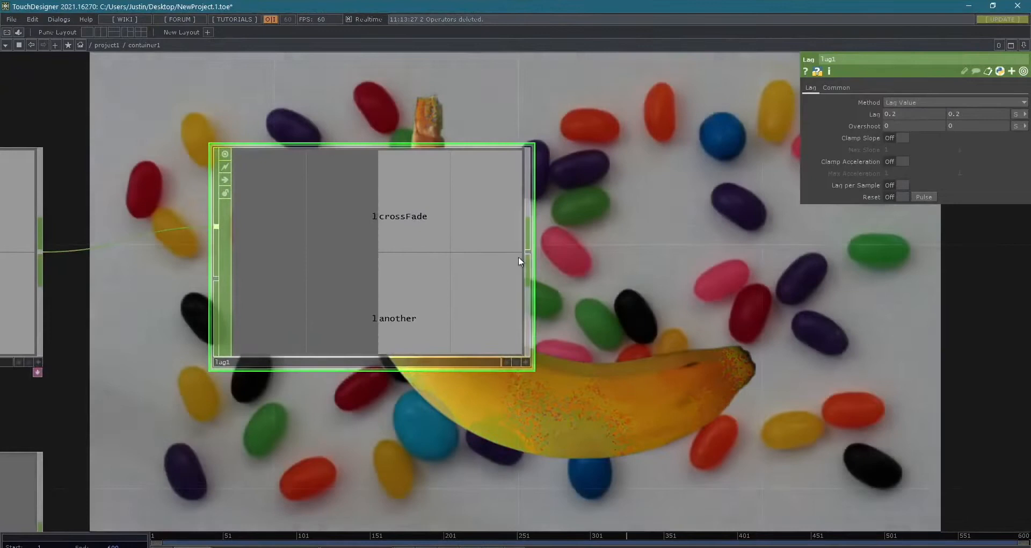
pyautogui.rightClick(523, 257)
pyautogui.press('a')
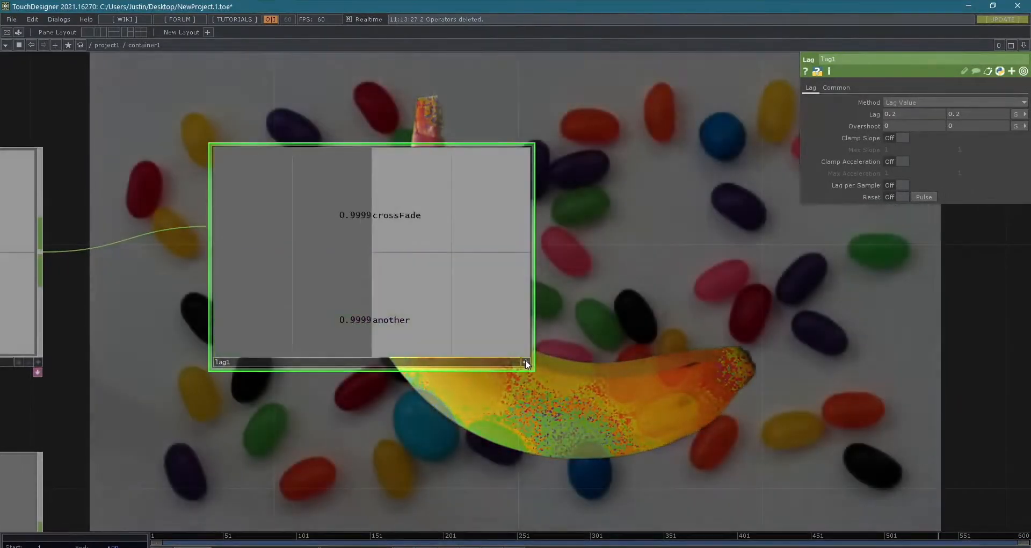
# - Deactivate lag1's viewer, add a Trail CHOP to its output, and place the trail apart from lag1
pyautogui.click(526, 360)
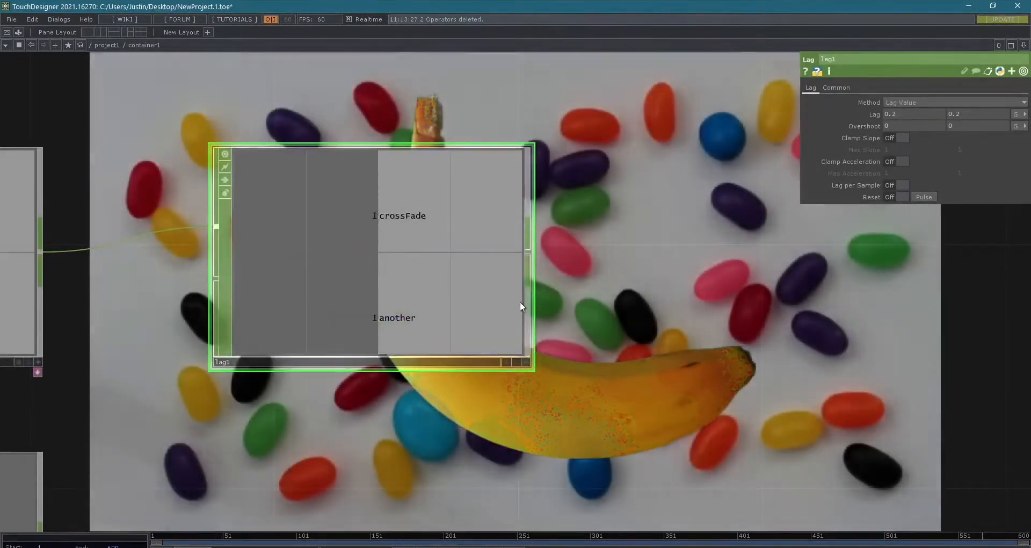
pyautogui.rightClick(529, 258)
pyautogui.write('trail')
pyautogui.press('Return')
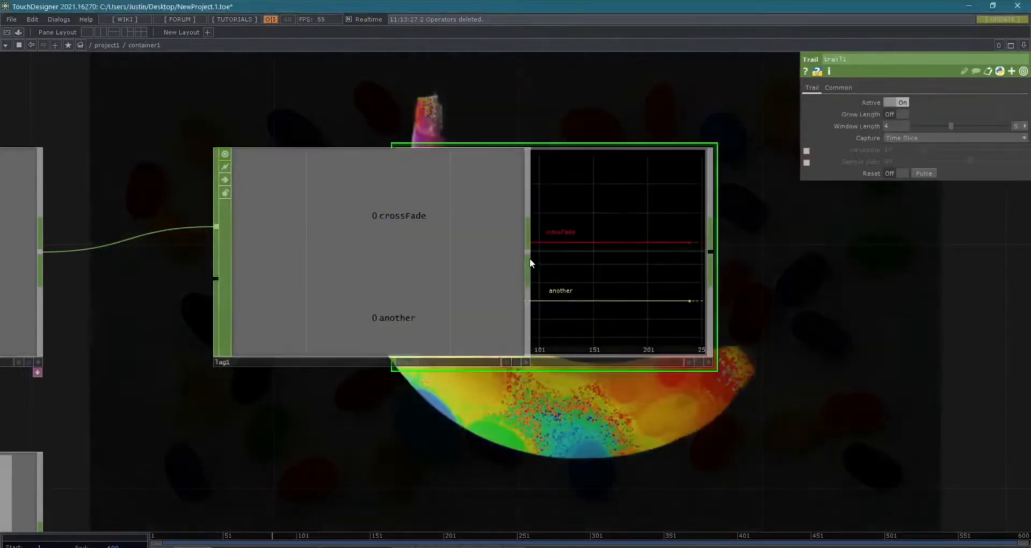
pyautogui.click(743, 262)
pyautogui.scroll(-5, 816, 421)
pyautogui.moveTo(816, 421); pyautogui.dragTo(732, 300)
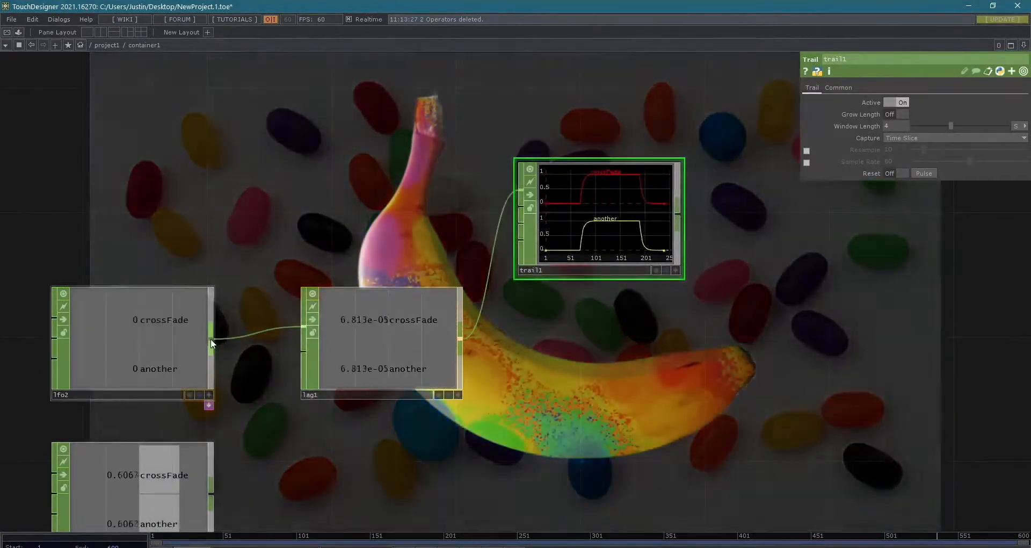
# - Connect lfo2's output to trail1 as a second input and compare the lagged and original channel curves
pyautogui.moveTo(211, 338); pyautogui.dragTo(571, 211)
pyautogui.scroll(5, 613, 191)
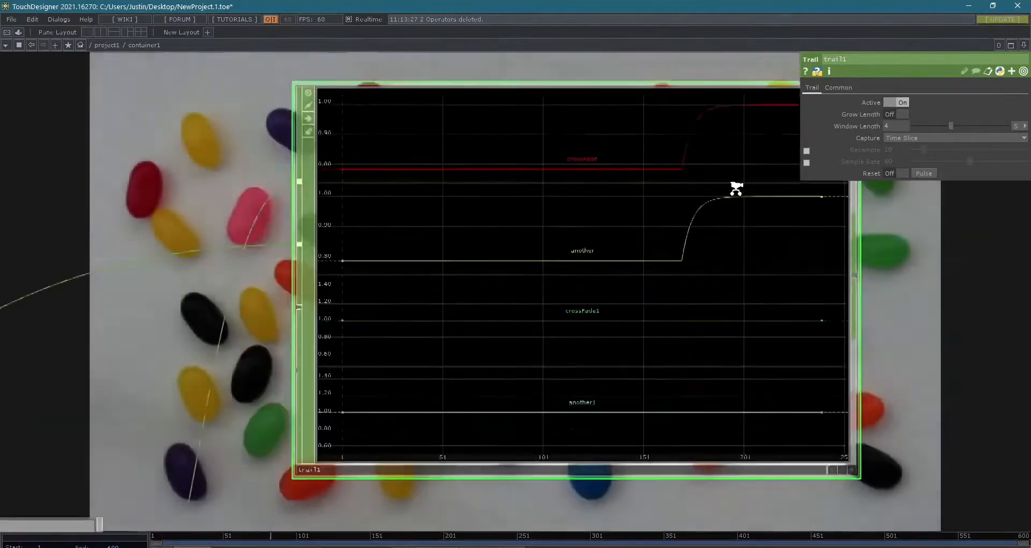
pyautogui.scroll(-1, 737, 187)
pyautogui.moveTo(902, 258); pyautogui.dragTo(866, 276)
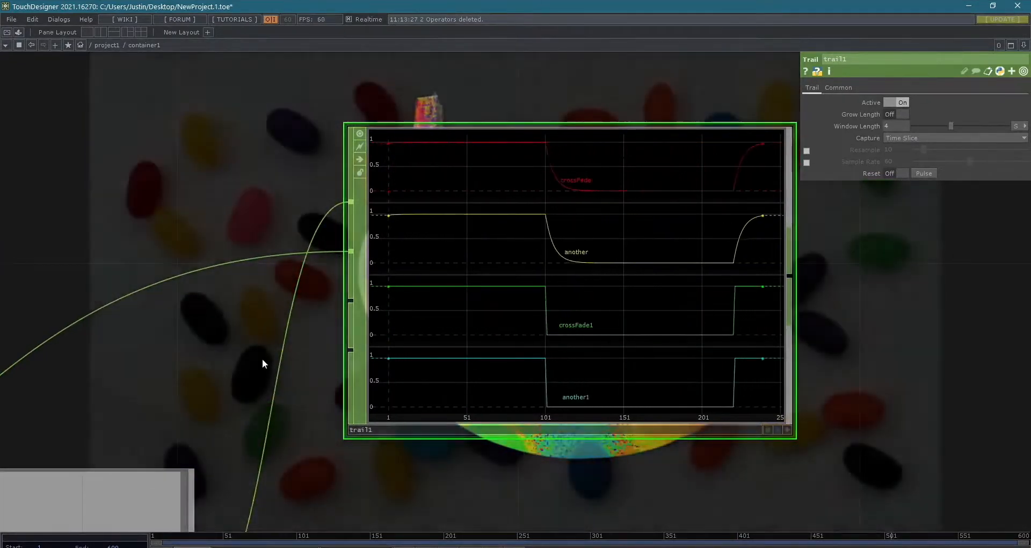
# - Set lag1's two Lag values to 0 and 1 while watching the curves in trail1
pyautogui.moveTo(268, 334); pyautogui.dragTo(333, 254)
pyautogui.scroll(-5, 338, 250)
pyautogui.moveTo(363, 423); pyautogui.dragTo(419, 385)
pyautogui.click(281, 330)
pyautogui.moveTo(721, 238); pyautogui.dragTo(723, 322)
pyautogui.scroll(5, 730, 274)
pyautogui.moveTo(695, 258); pyautogui.dragTo(819, 229)
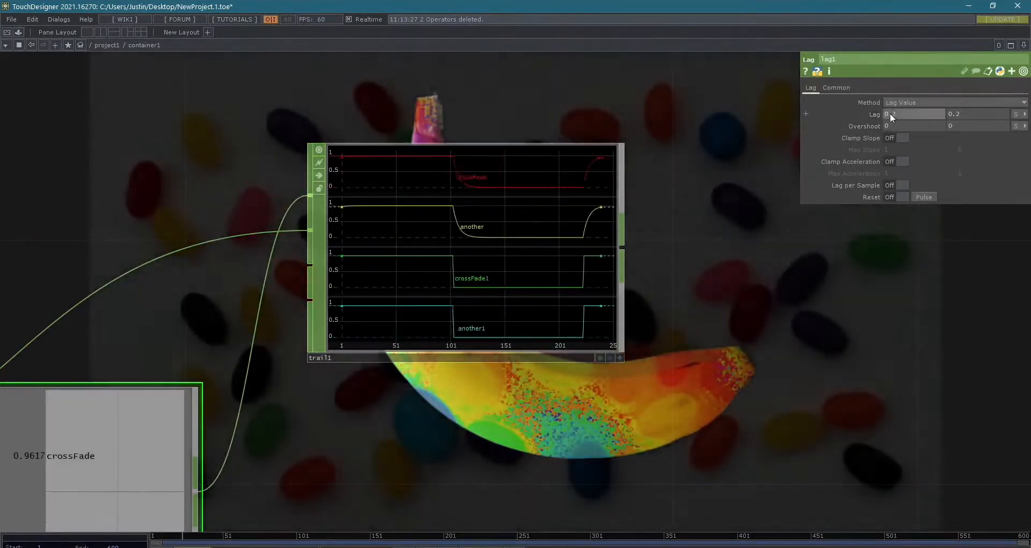
pyautogui.click(890, 115)
pyautogui.write('0')
pyautogui.press('Return')
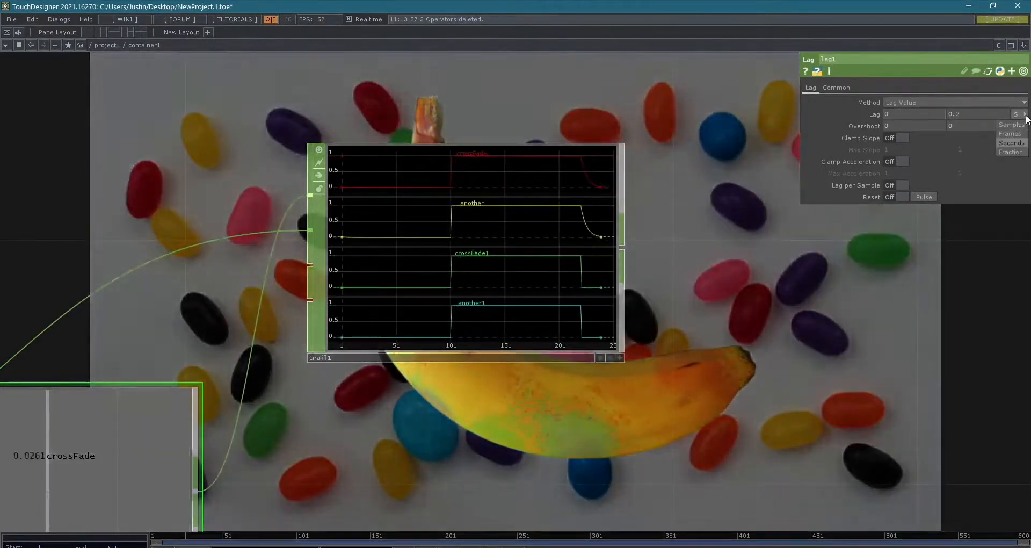
pyautogui.click(1018, 116)
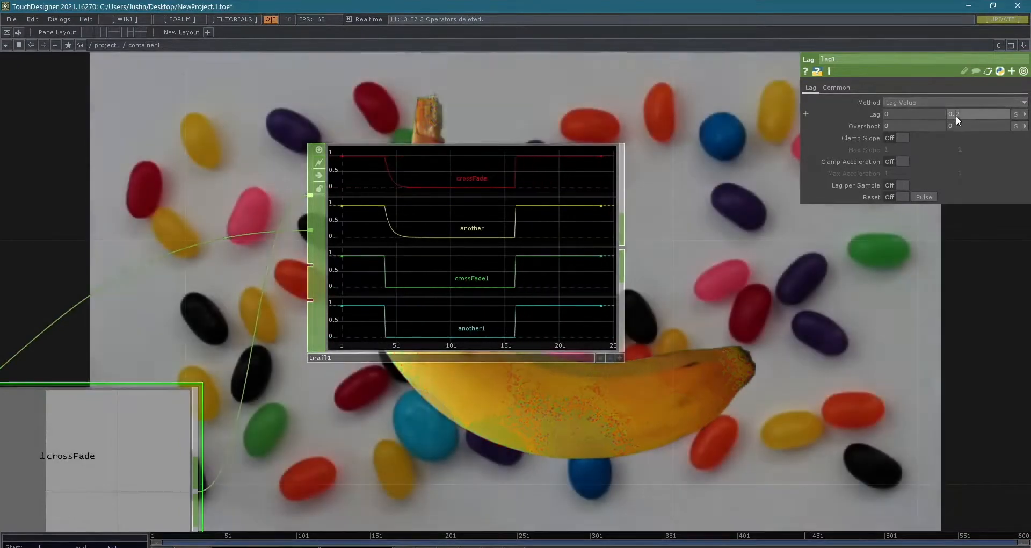
pyautogui.moveTo(956, 115); pyautogui.dragTo(983, 103, button='middle')
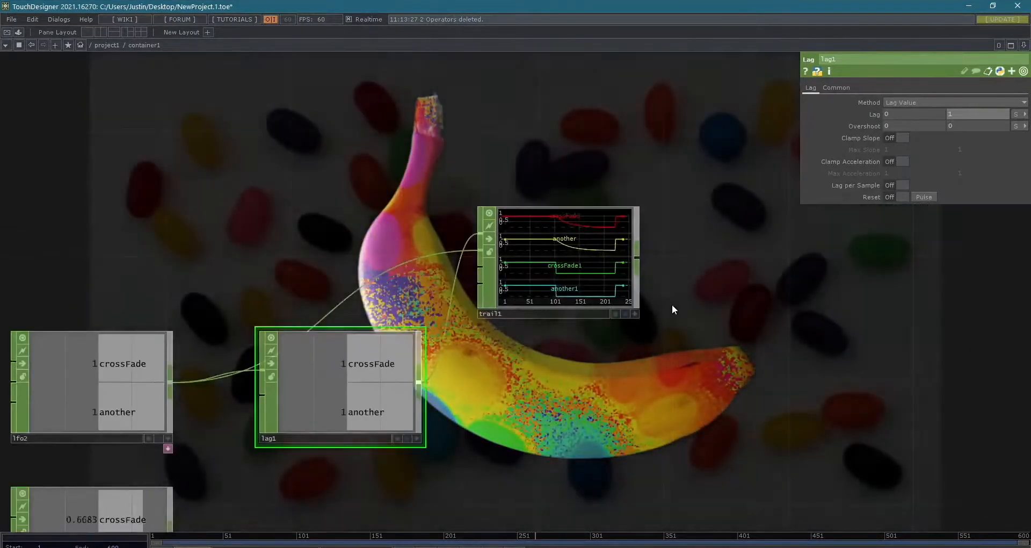
# - Delete trail1 from the network
pyautogui.moveTo(672, 305); pyautogui.dragTo(688, 135)
pyautogui.moveTo(592, 361); pyautogui.dragTo(703, 334)
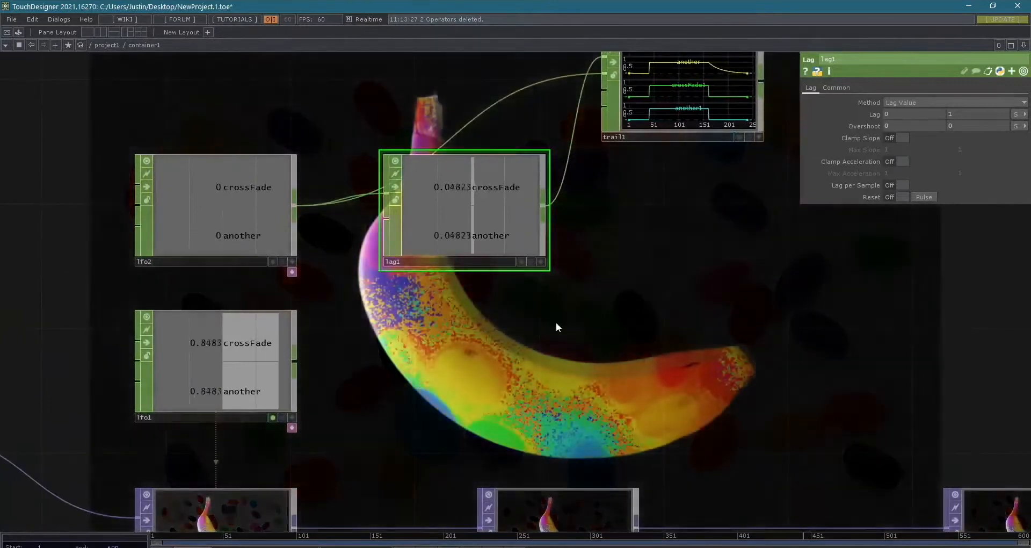
pyautogui.moveTo(460, 286); pyautogui.dragTo(477, 232)
pyautogui.moveTo(483, 306); pyautogui.dragTo(440, 451)
pyautogui.click(579, 187)
pyautogui.press('Delete')
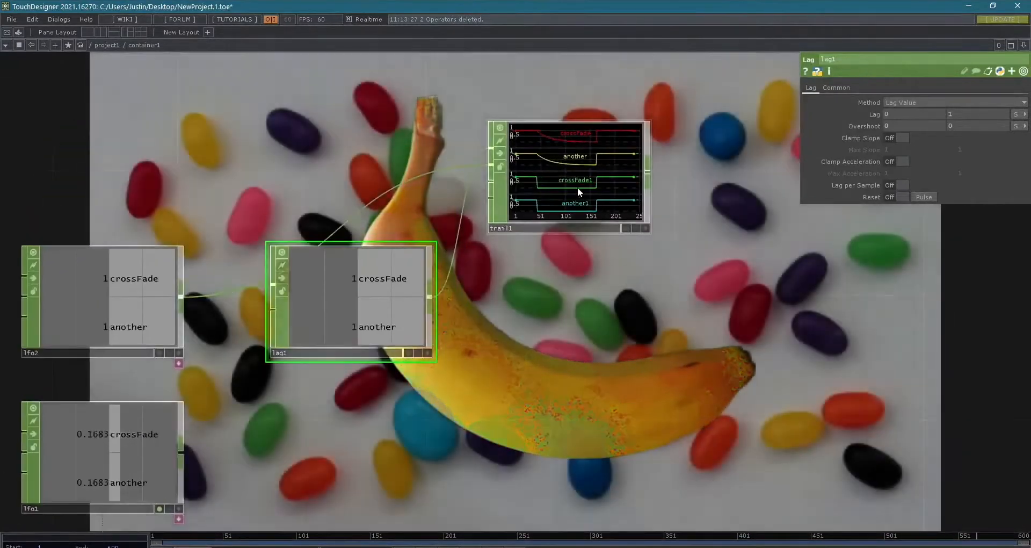
pyautogui.moveTo(461, 340); pyautogui.dragTo(566, 275)
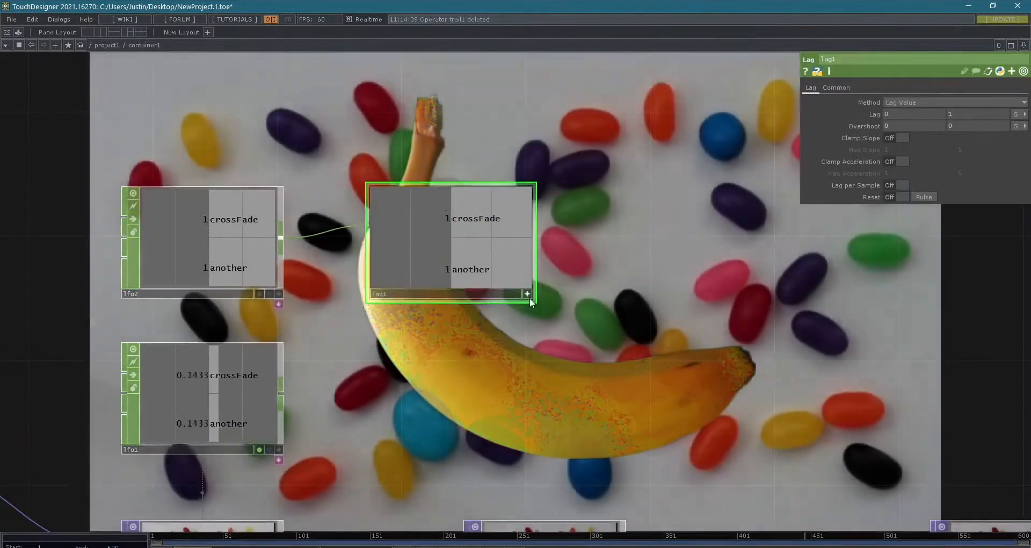
# - Deactivate lag1's viewer and add a Null CHOP to its output, leaving a wide gap between the nodes
pyautogui.click(527, 294)
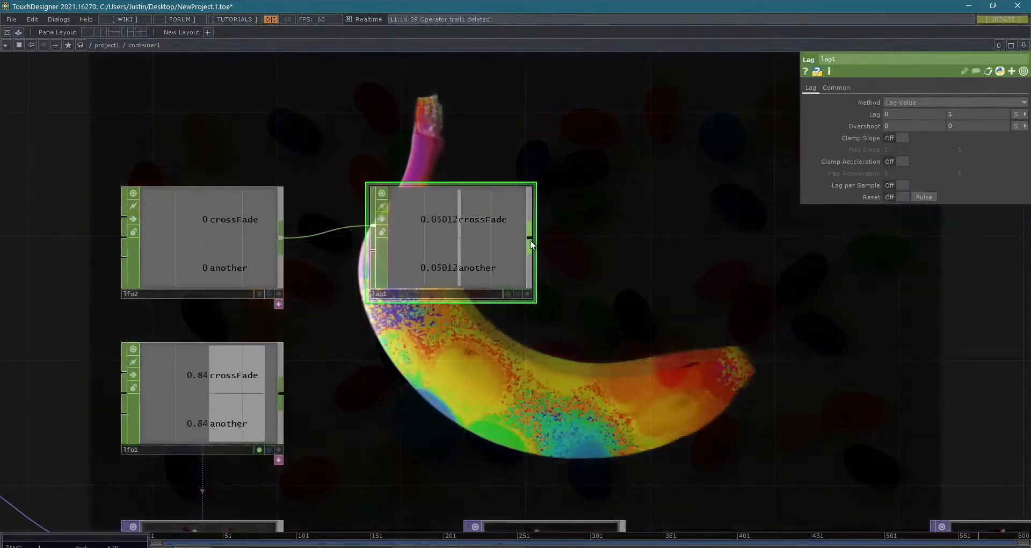
pyautogui.click(530, 245)
pyautogui.click(639, 243)
pyautogui.moveTo(639, 243); pyautogui.dragTo(826, 243)
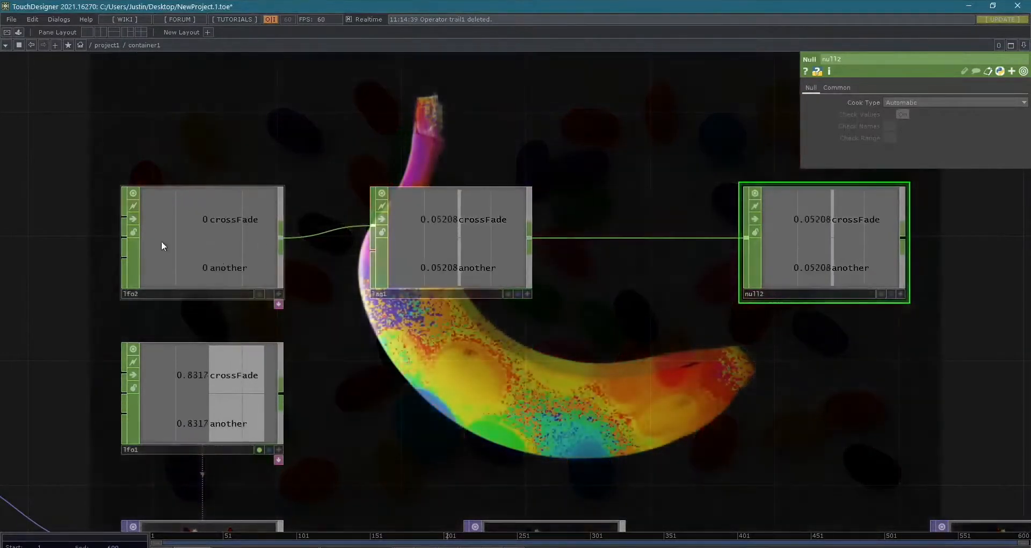
# - Activate null2's viewer and link its crossFade channel to cross1's Cross parameter as a CHOP Reference
pyautogui.moveTo(575, 299); pyautogui.dragTo(479, 171)
pyautogui.scroll(-4, 409, 279)
pyautogui.moveTo(572, 180); pyautogui.dragTo(464, 341)
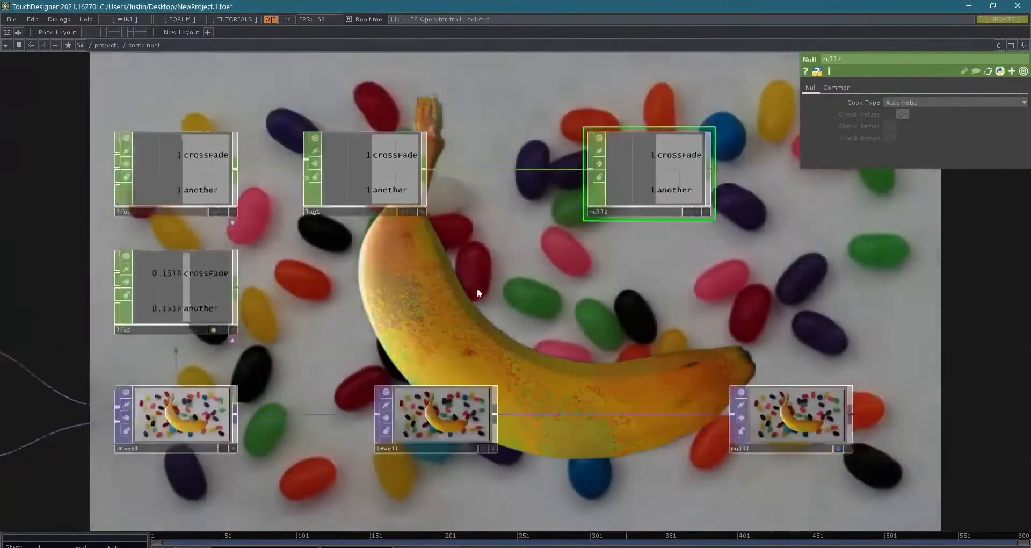
pyautogui.scroll(-1, 382, 375)
pyautogui.moveTo(462, 374); pyautogui.dragTo(589, 226)
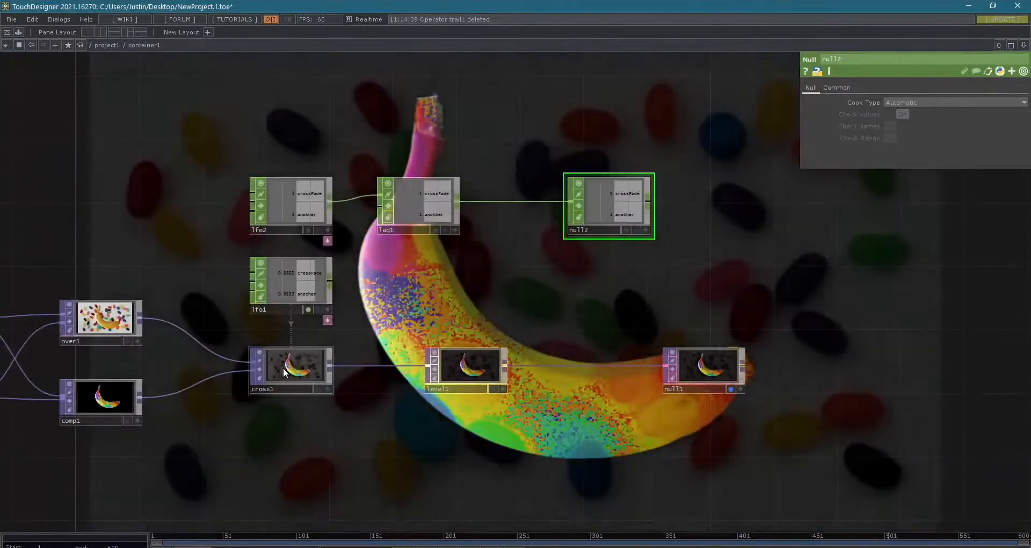
pyautogui.click(283, 367)
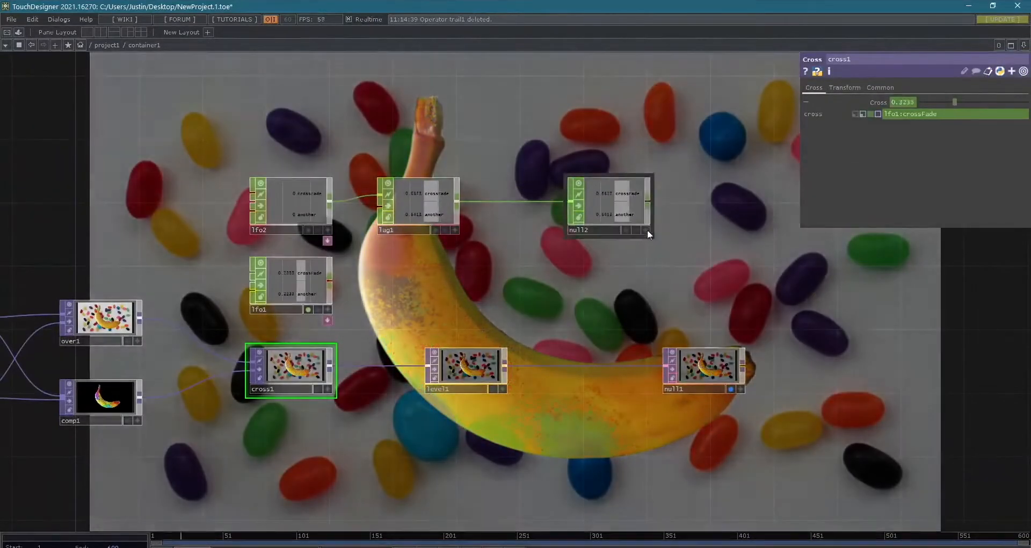
pyautogui.click(646, 230)
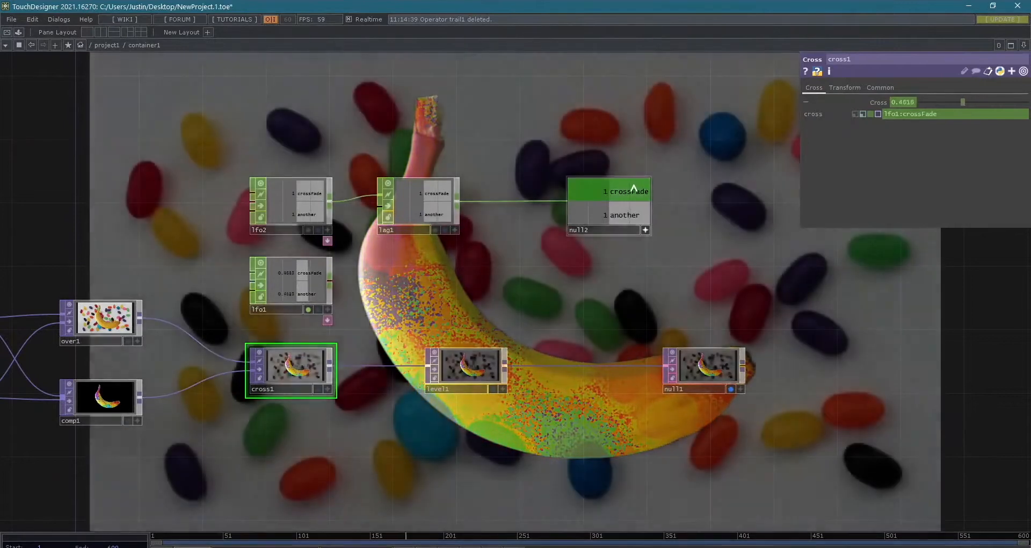
pyautogui.moveTo(634, 189); pyautogui.dragTo(904, 102)
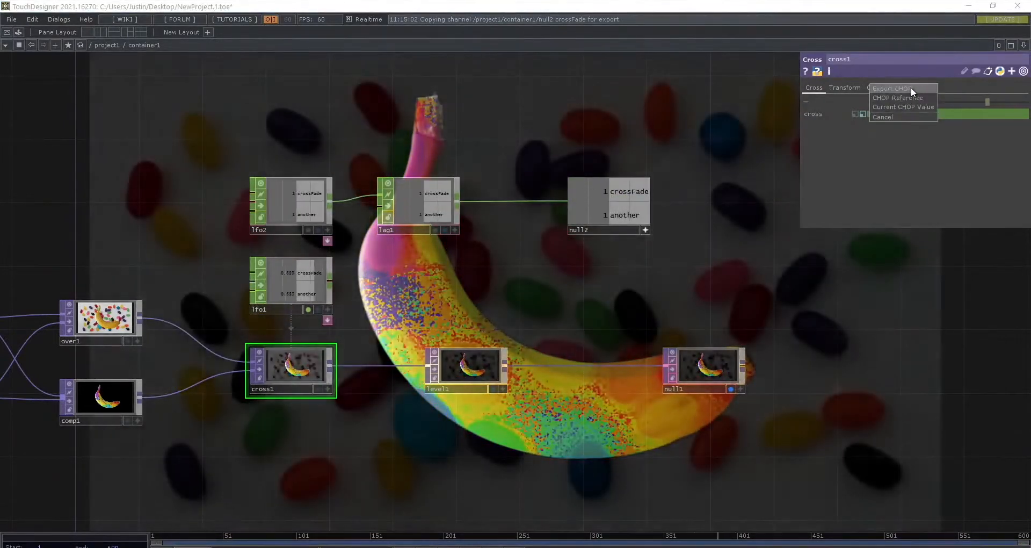
pyautogui.click(908, 97)
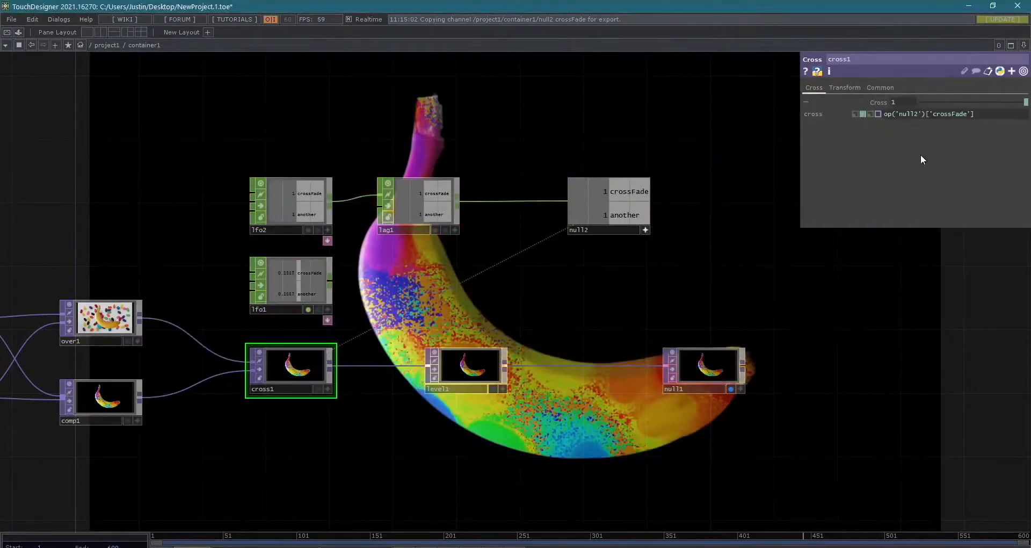
# - Examine how cross1 blends the composites with the lagged crossFade channel, and deactivate null2's viewer
pyautogui.scroll(-5, 635, 293)
pyautogui.moveTo(717, 337); pyautogui.dragTo(702, 337)
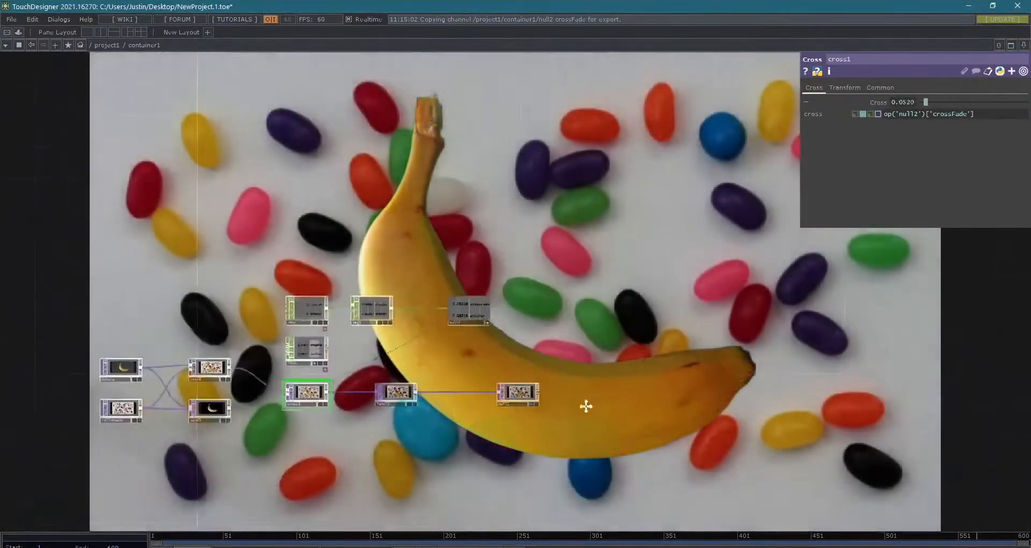
pyautogui.moveTo(585, 405); pyautogui.dragTo(584, 411)
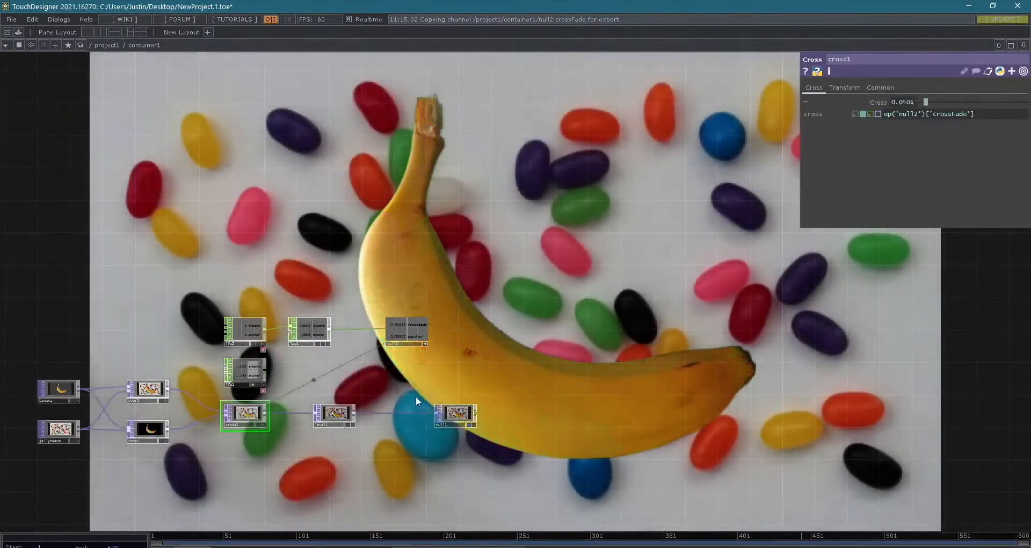
pyautogui.scroll(2, 416, 395)
pyautogui.moveTo(420, 394); pyautogui.dragTo(846, 396)
pyautogui.scroll(4, 778, 365)
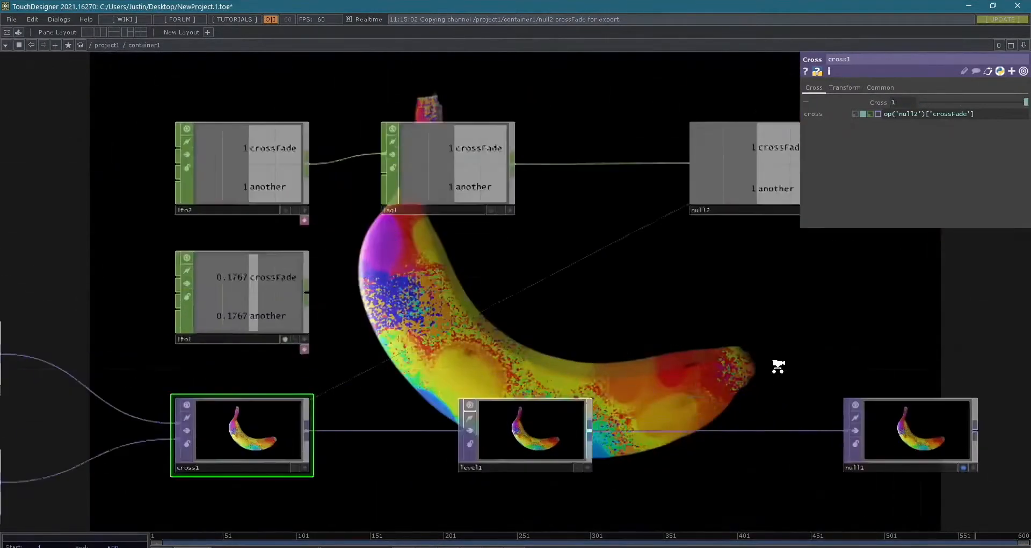
pyautogui.scroll(-2, 740, 360)
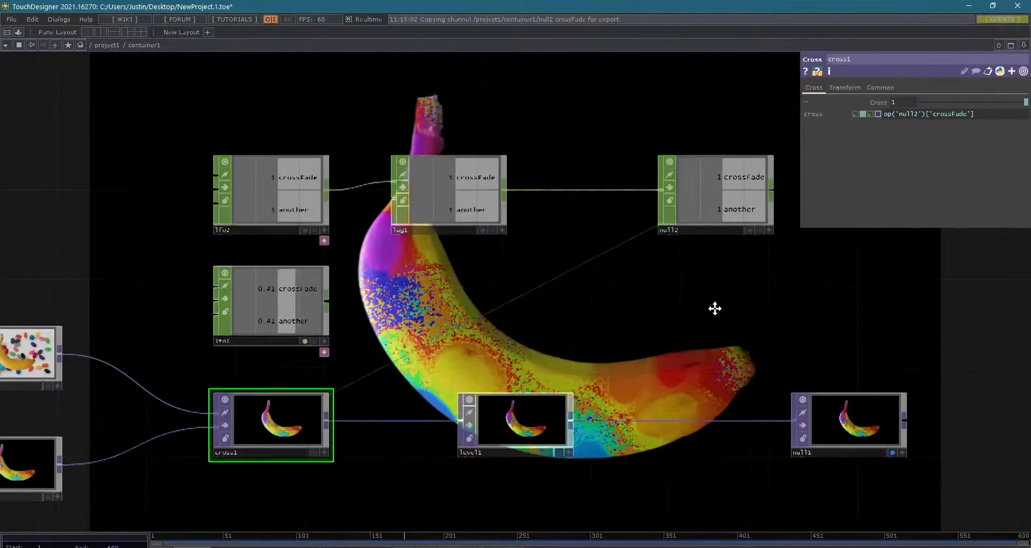
pyautogui.scroll(-5, 668, 321)
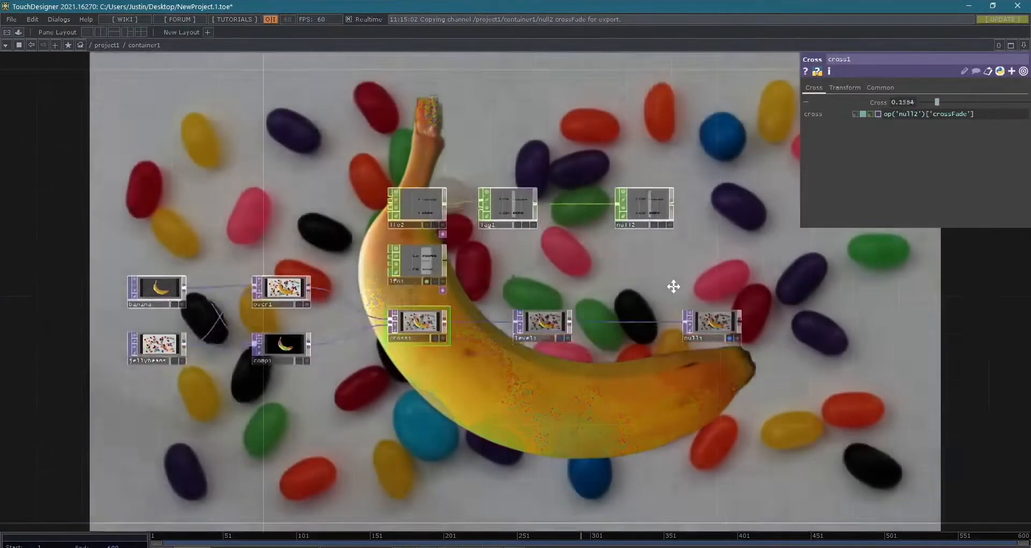
pyautogui.moveTo(673, 287); pyautogui.dragTo(675, 275)
pyautogui.moveTo(639, 388); pyautogui.dragTo(539, 369)
# - Replace lfo1's channel names with the single channel name invert
pyautogui.scroll(3, 429, 302)
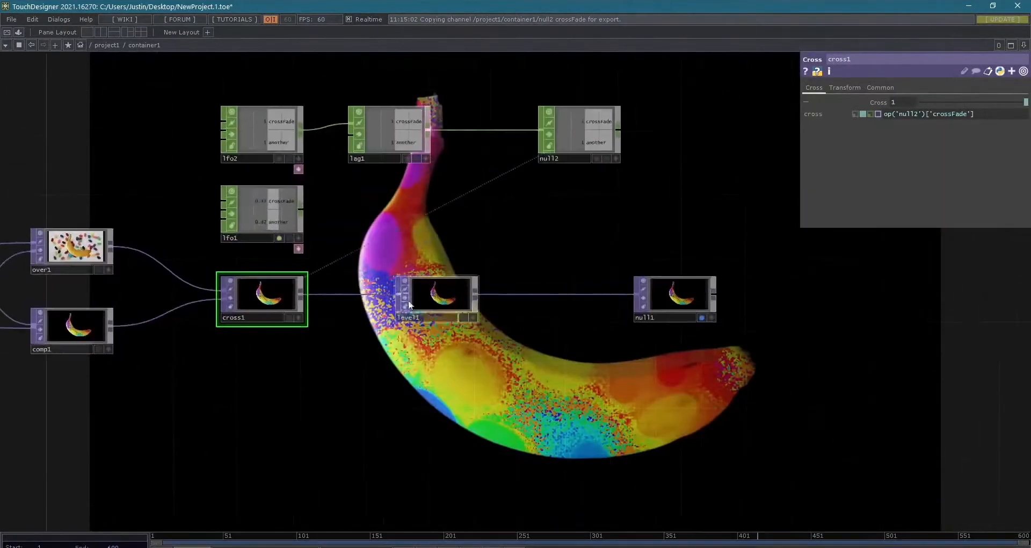
pyautogui.moveTo(410, 378); pyautogui.dragTo(429, 454)
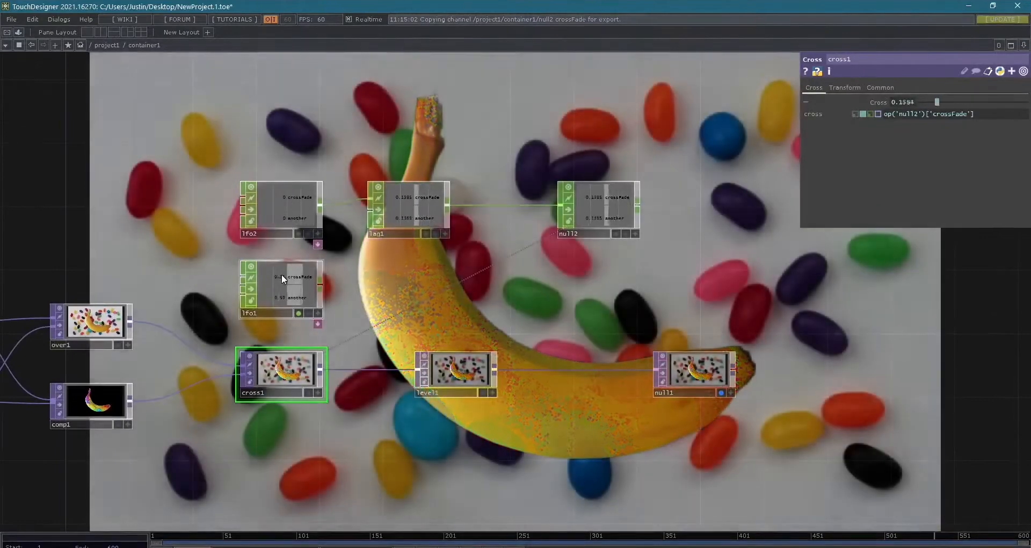
pyautogui.click(281, 273)
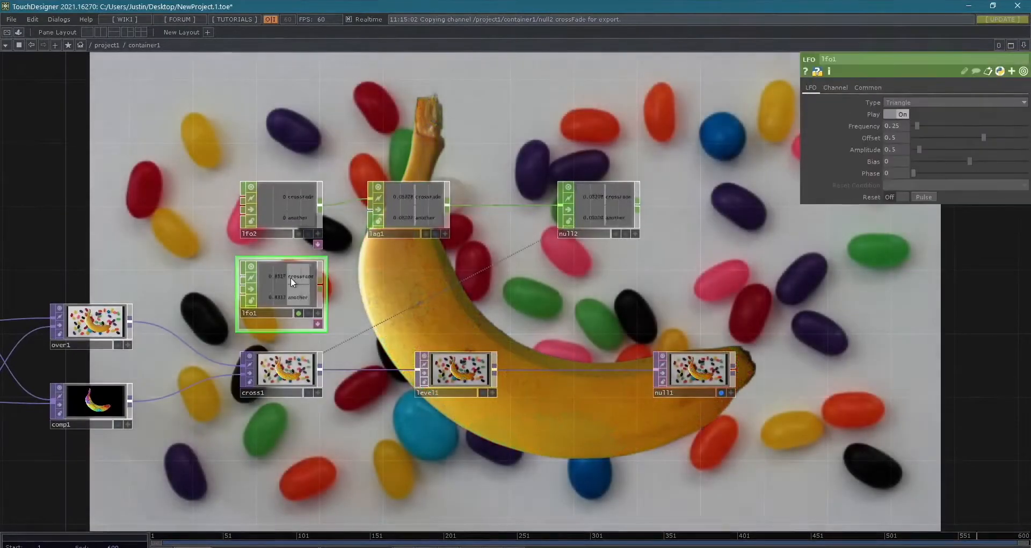
pyautogui.scroll(6, 294, 279)
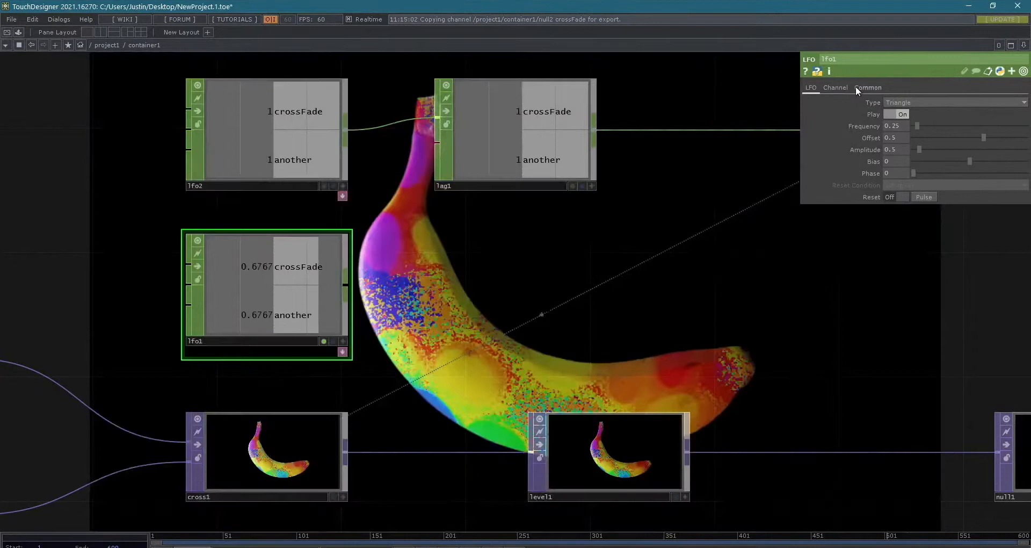
pyautogui.click(838, 88)
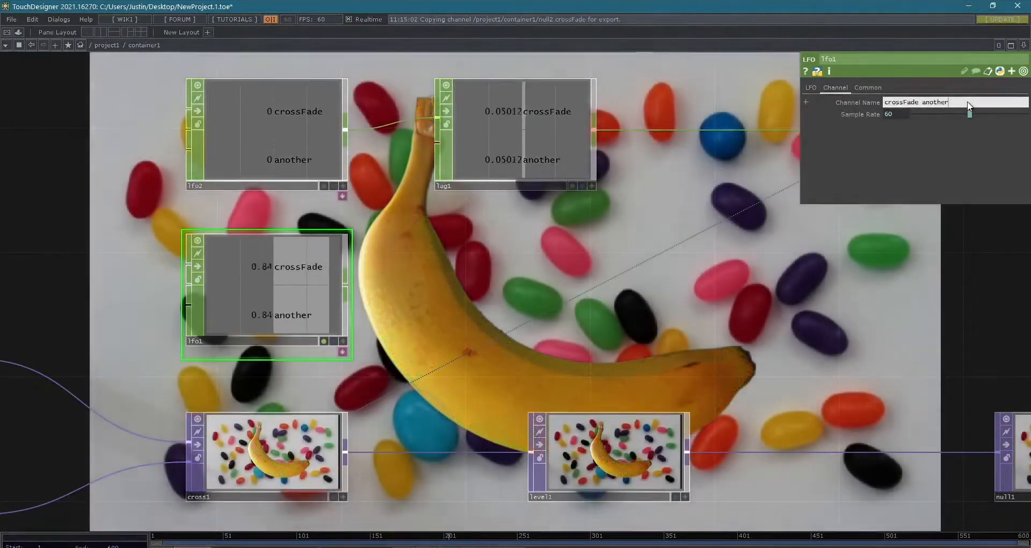
pyautogui.click(969, 102)
pyautogui.write('invert')
pyautogui.press('Return')
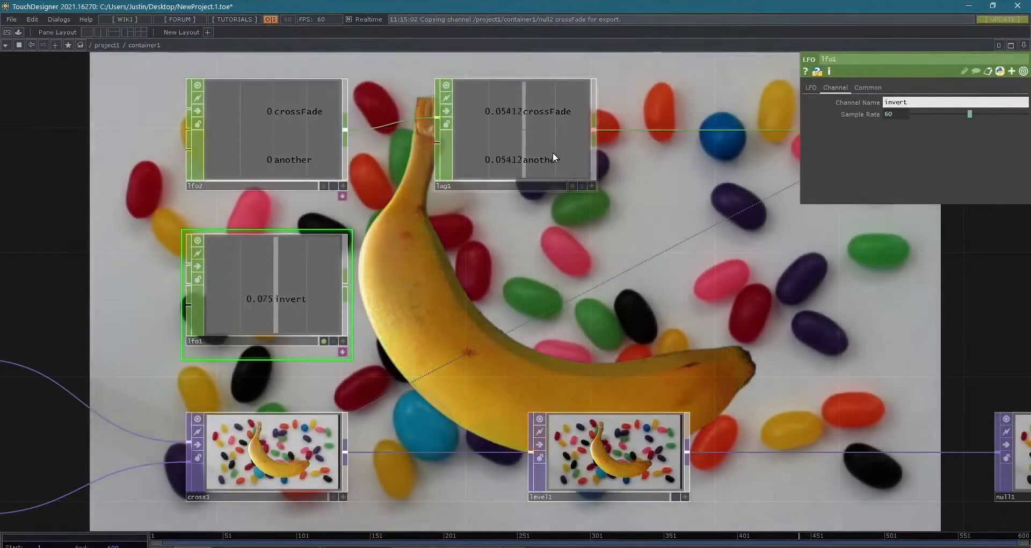
# - Select the level1 TOP and check its Invert parameter
pyautogui.moveTo(490, 274); pyautogui.dragTo(371, 295)
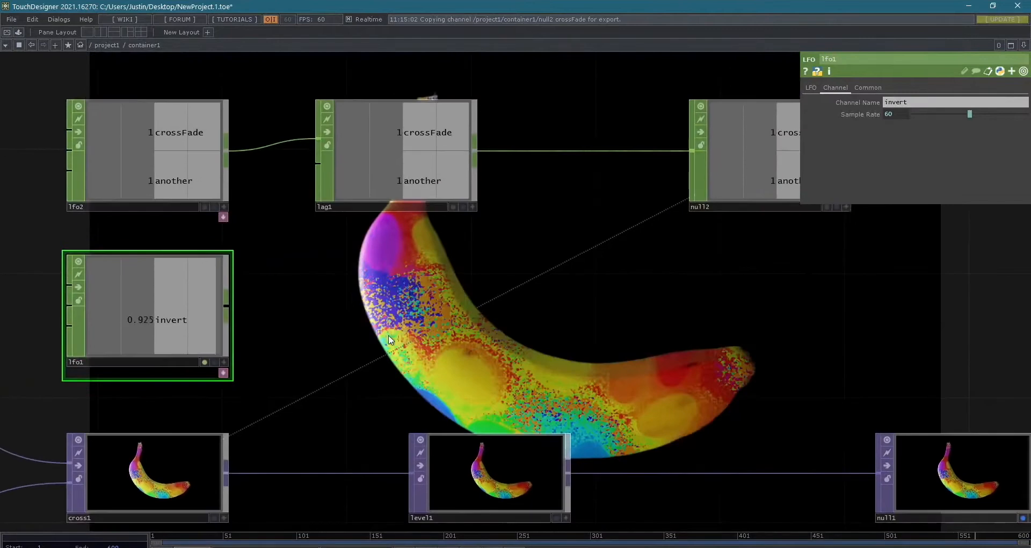
pyautogui.scroll(-3, 455, 375)
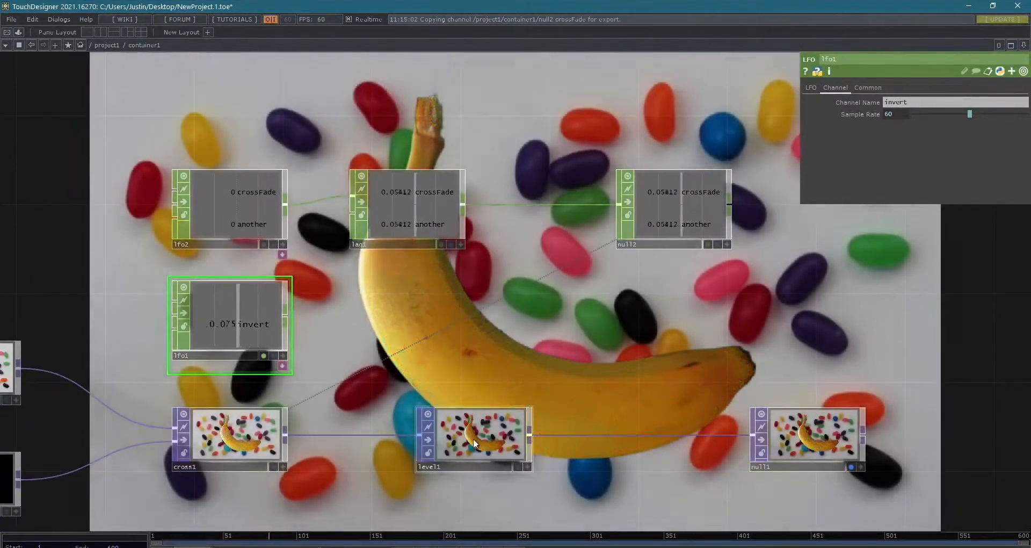
pyautogui.click(473, 438)
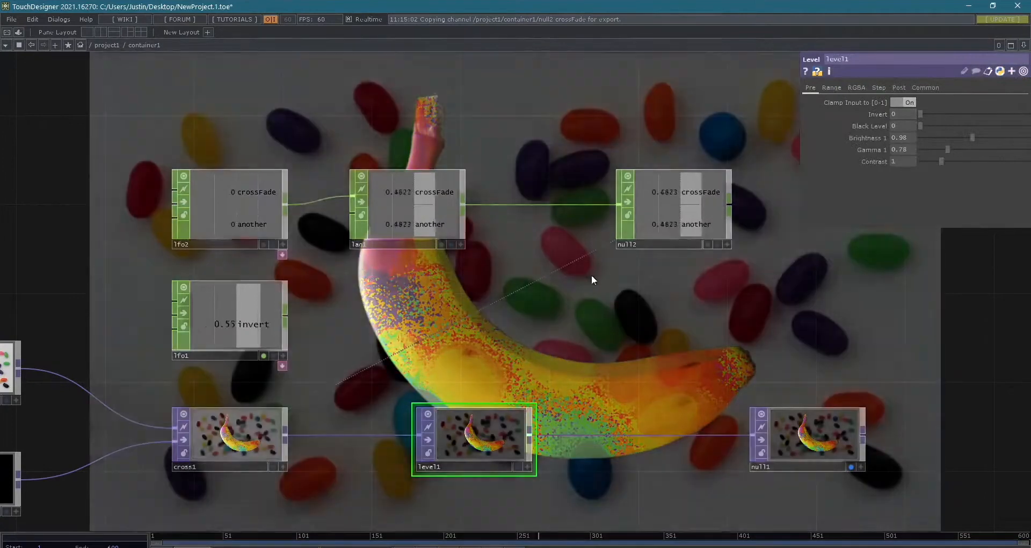
pyautogui.moveTo(552, 292); pyautogui.dragTo(475, 331)
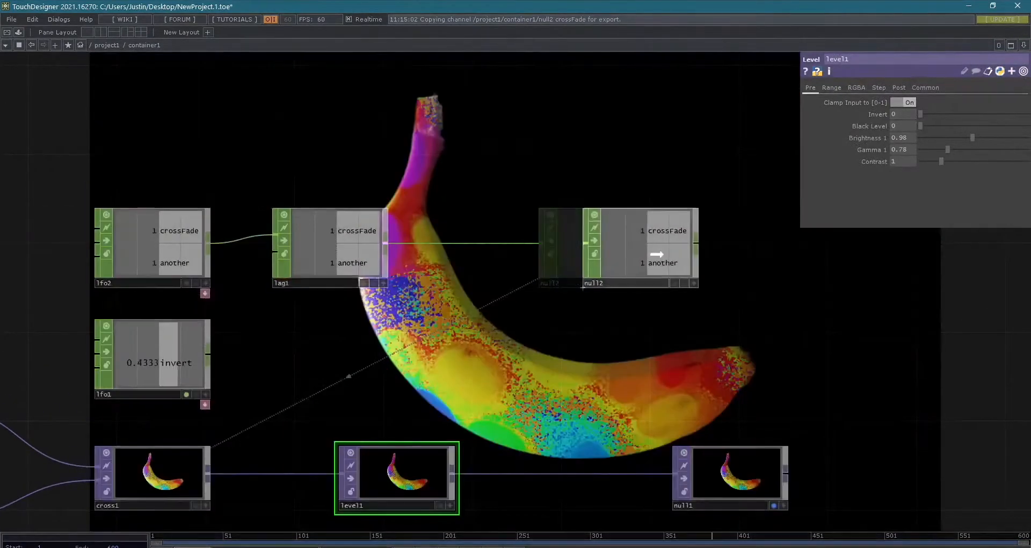
# - Move null2 to between the two LFO rows and rename it modifiers
pyautogui.moveTo(606, 244); pyautogui.dragTo(672, 289)
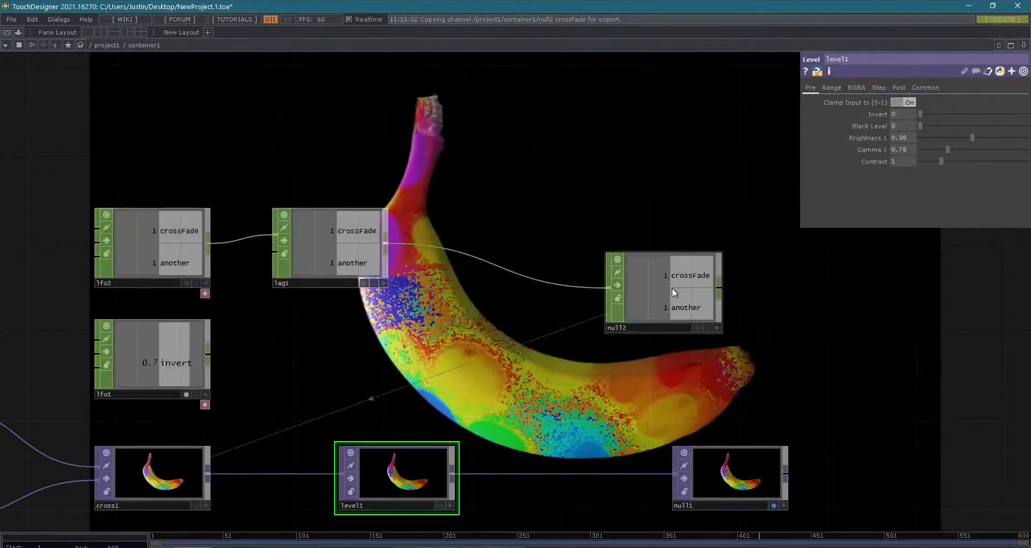
pyautogui.click(637, 328)
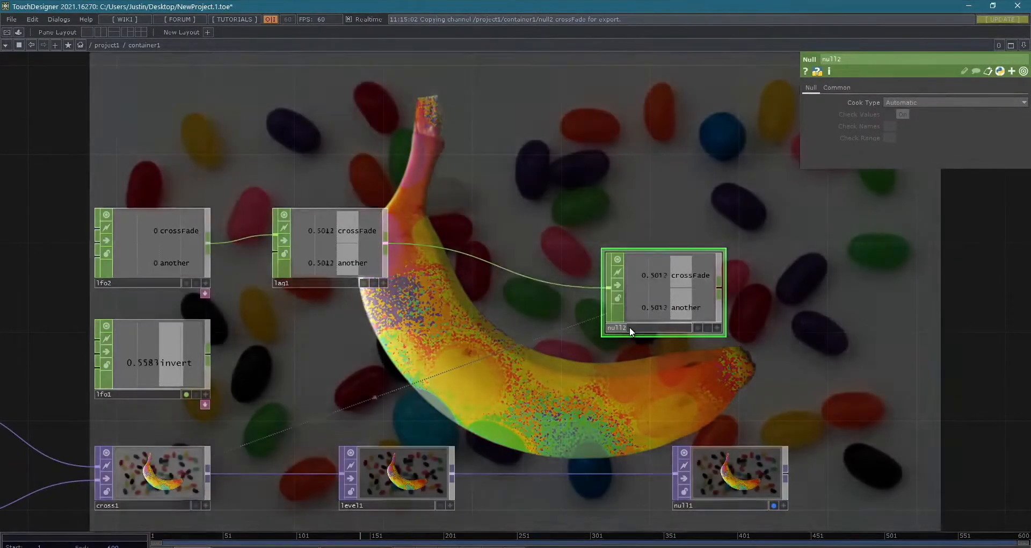
pyautogui.write('modifiers')
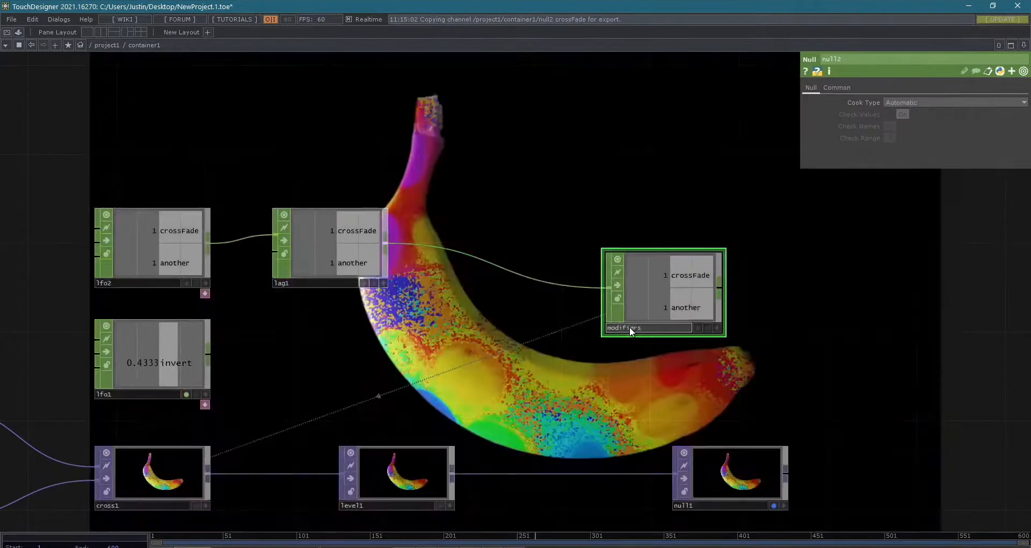
pyautogui.press('Return')
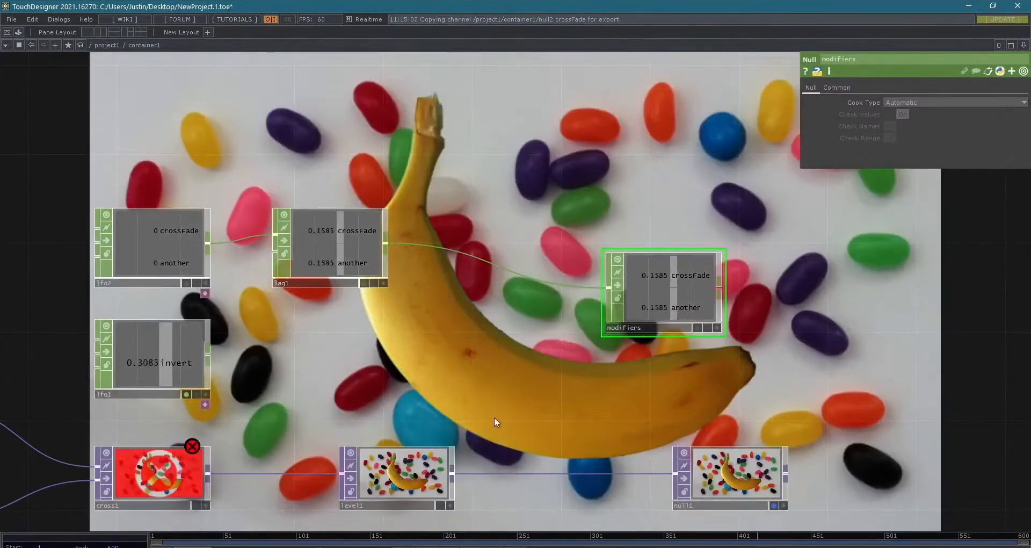
# - Activate the viewer of the modifiers null and link its crossFade channel to cross1's Cross parameter
pyautogui.moveTo(522, 387); pyautogui.dragTo(582, 322)
pyautogui.click(219, 411)
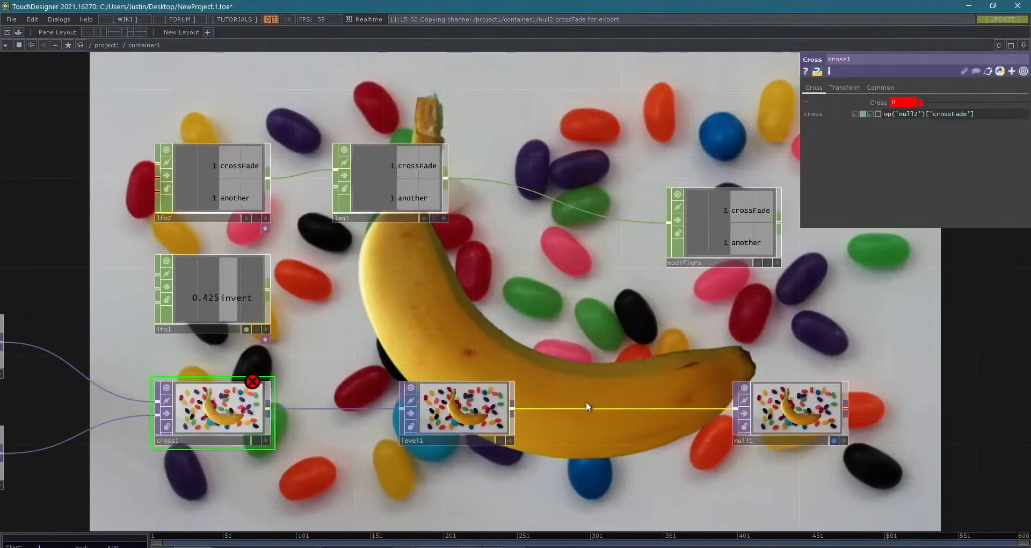
pyautogui.click(776, 262)
pyautogui.moveTo(759, 210); pyautogui.dragTo(909, 104)
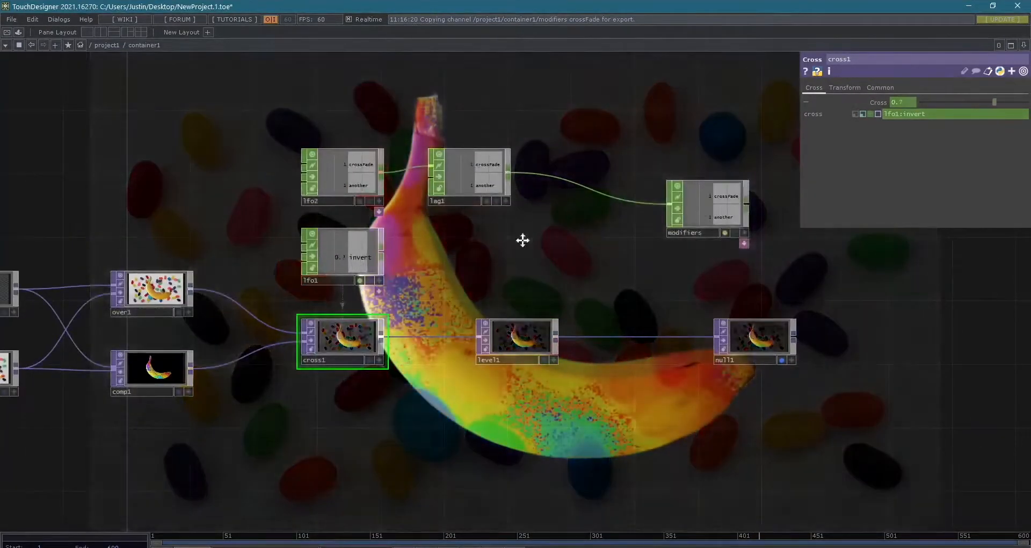
# - Insert a Merge CHOP on the wire between lag1 and the modifiers null
pyautogui.moveTo(522, 240); pyautogui.dragTo(441, 269)
pyautogui.moveTo(622, 241); pyautogui.dragTo(656, 238)
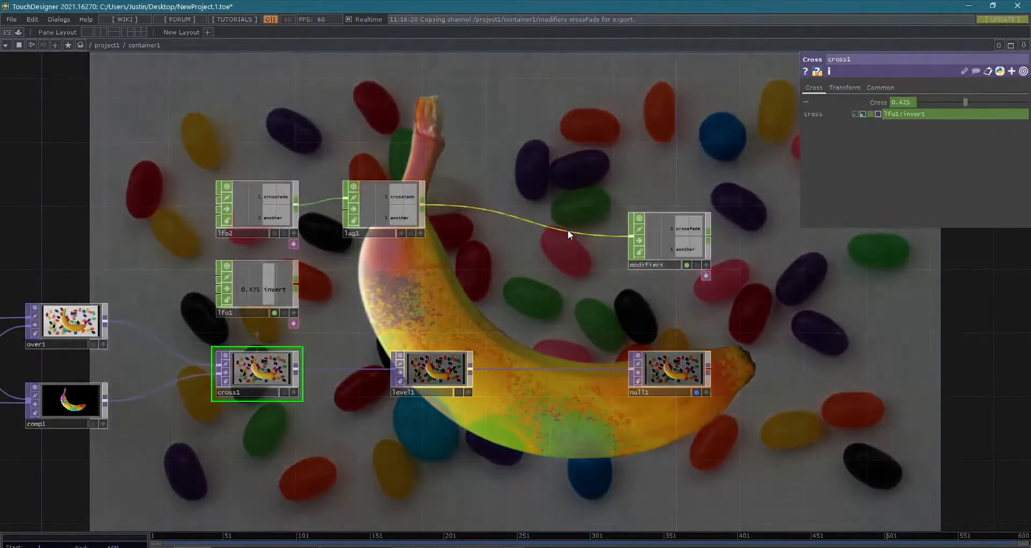
pyautogui.rightClick(571, 230)
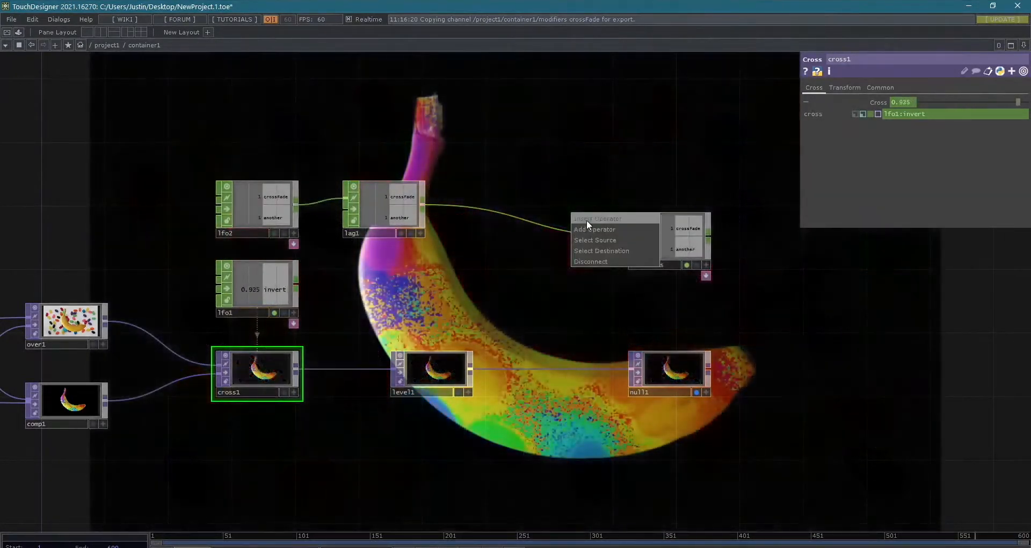
pyautogui.click(586, 220)
pyautogui.write('merge')
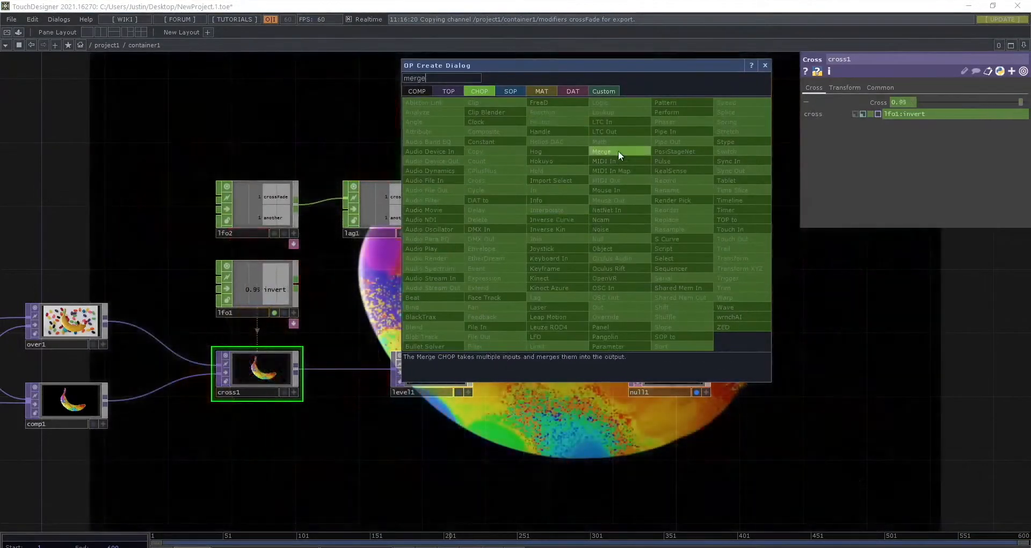
pyautogui.click(602, 152)
pyautogui.click(515, 252)
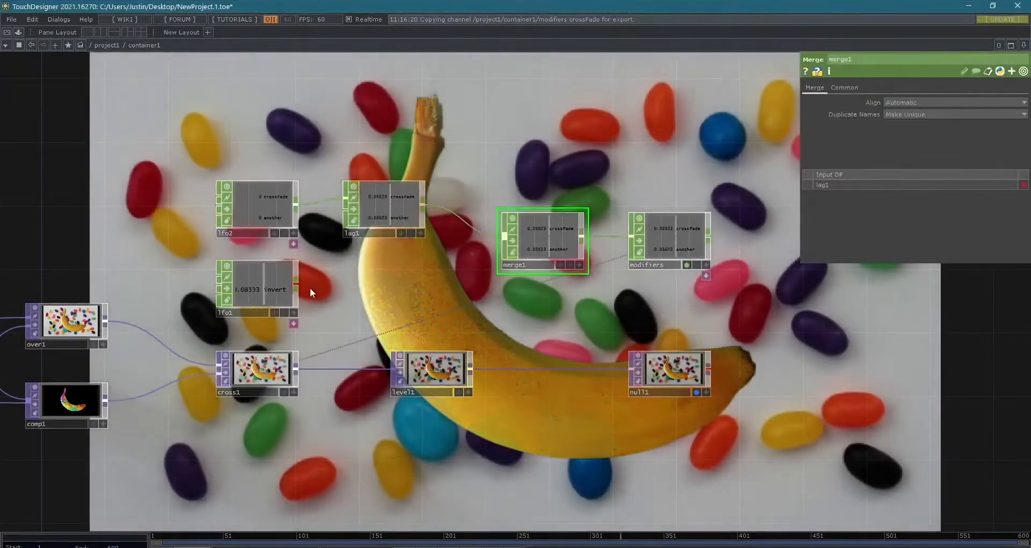
# - Connect lfo1's output to merge1 as a second input to combine the invert channel with the lagged channels
pyautogui.click(296, 284)
pyautogui.click(508, 257)
pyautogui.scroll(4, 611, 242)
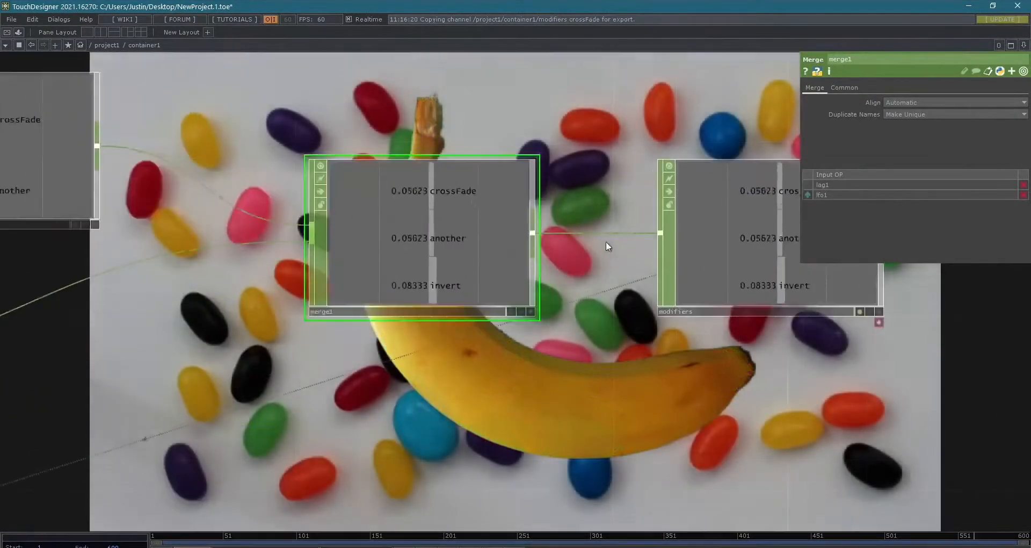
pyautogui.scroll(-5, 462, 290)
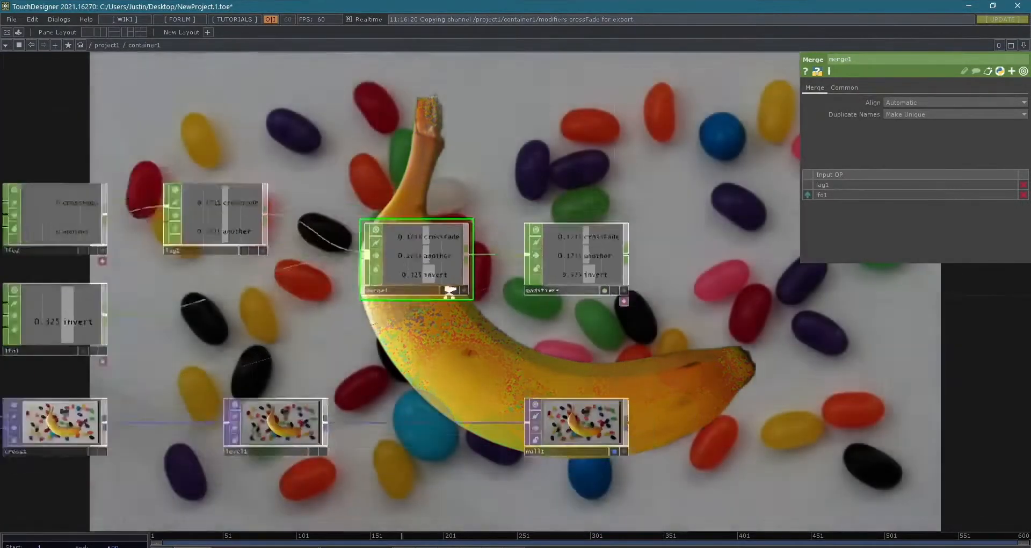
pyautogui.scroll(-2, 450, 290)
pyautogui.moveTo(449, 311); pyautogui.dragTo(598, 320)
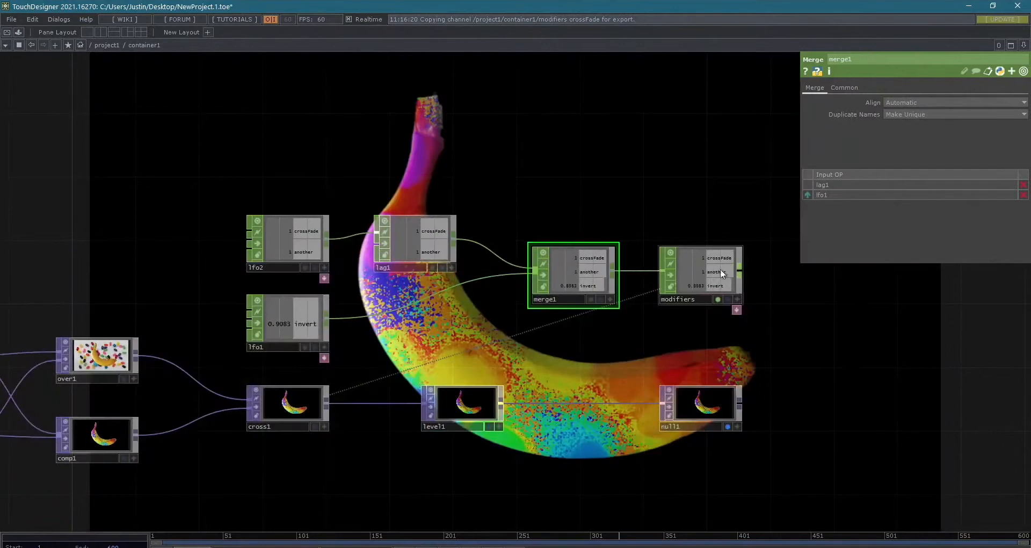
# - Examine the merged channels in modifiers, lfo2's settings and the Invert parameter of level1
pyautogui.scroll(6, 720, 269)
pyautogui.scroll(-6, 515, 155)
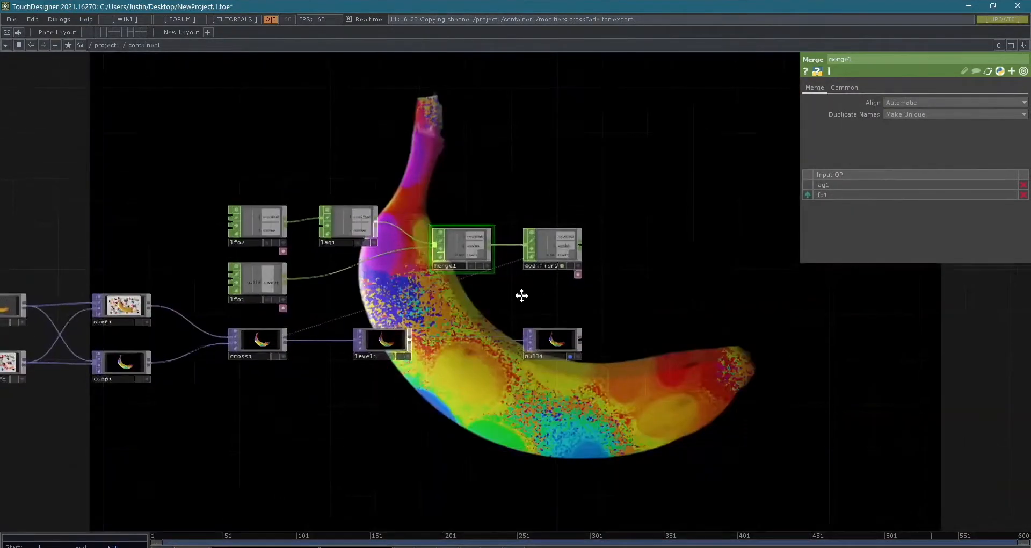
pyautogui.moveTo(522, 295); pyautogui.dragTo(626, 314)
pyautogui.scroll(5, 585, 315)
pyautogui.scroll(-3, 371, 330)
pyautogui.moveTo(308, 320); pyautogui.dragTo(444, 306)
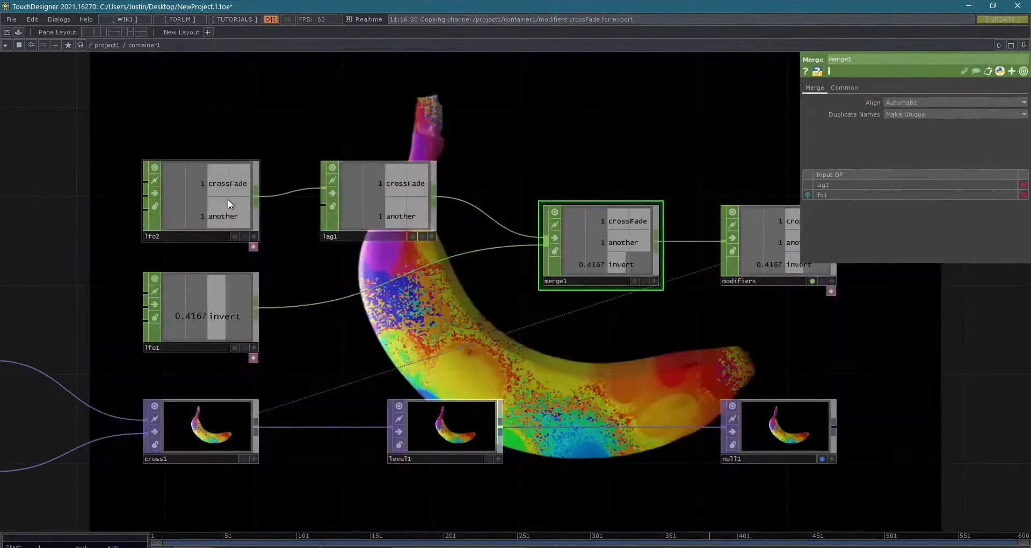
pyautogui.click(227, 198)
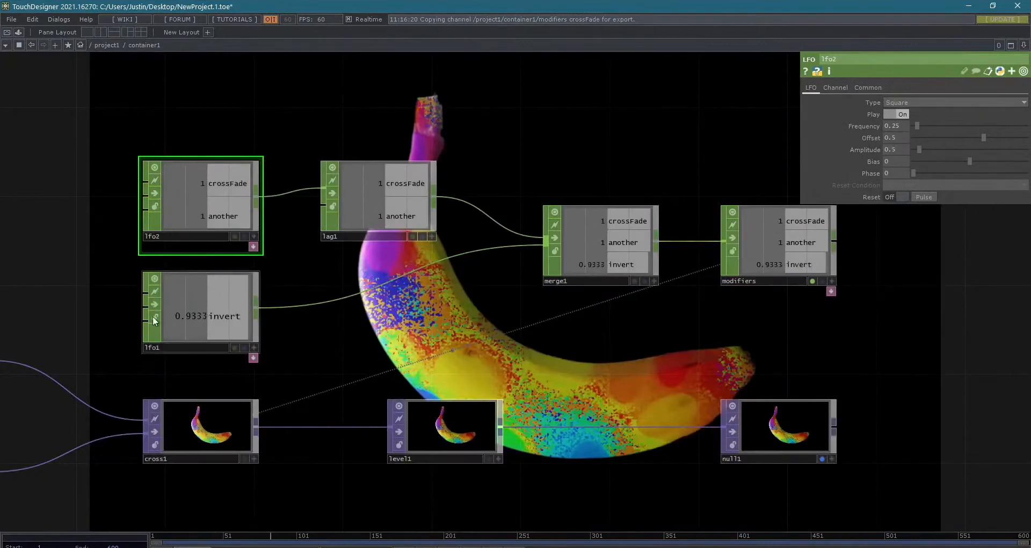
pyautogui.click(459, 425)
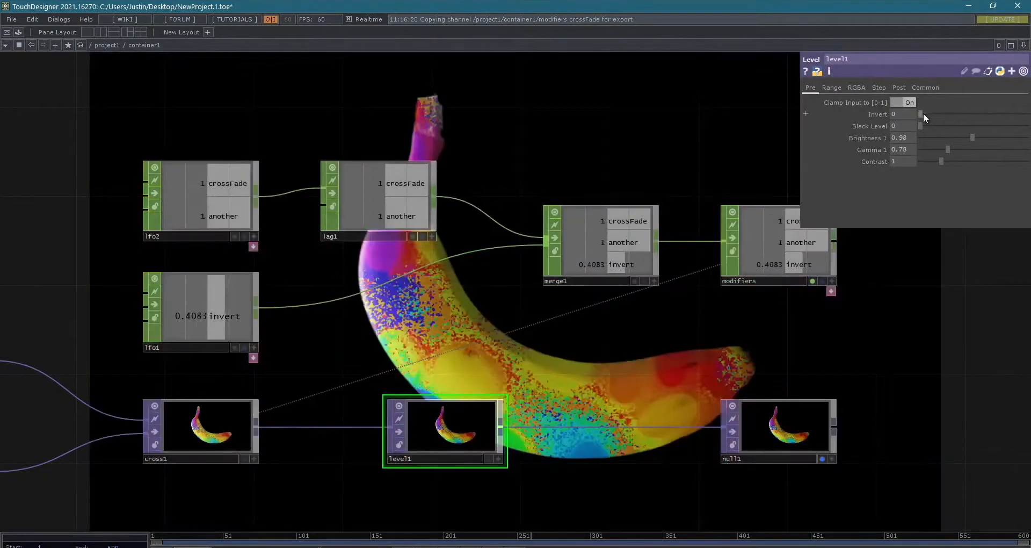
pyautogui.moveTo(923, 114); pyautogui.dragTo(894, 104)
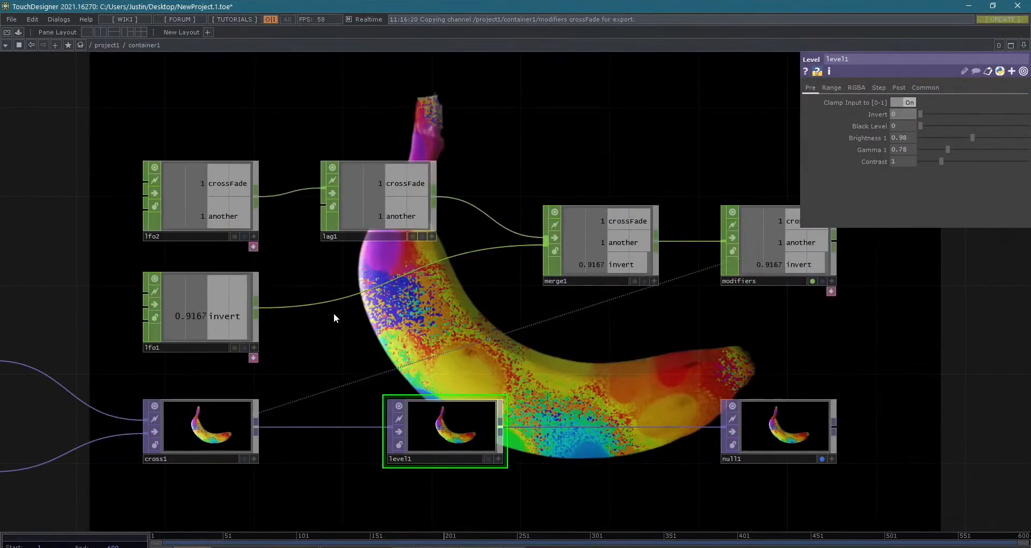
# - Insert a Math CHOP on the wire between lfo1 and merge1, aligned below lag1
pyautogui.rightClick(351, 295)
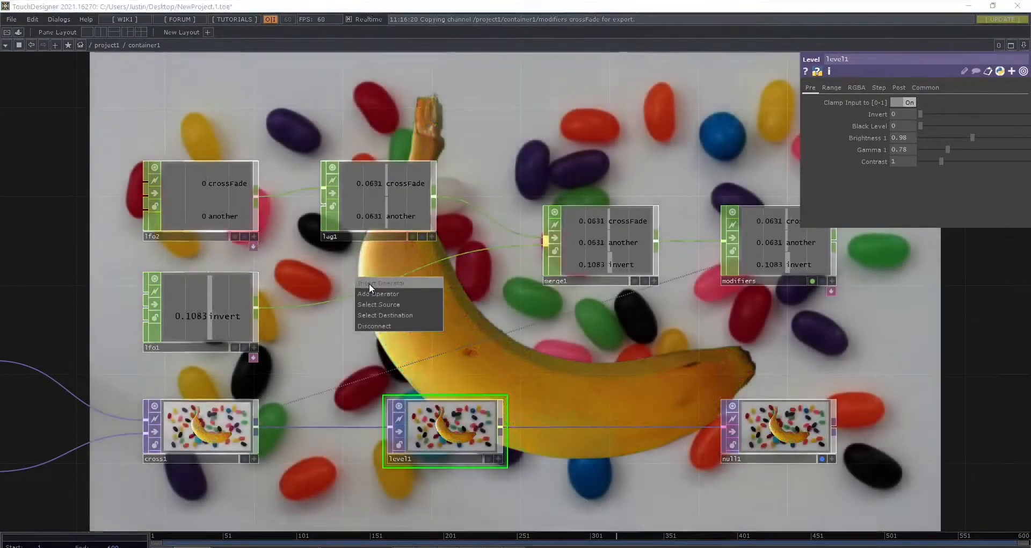
pyautogui.click(361, 294)
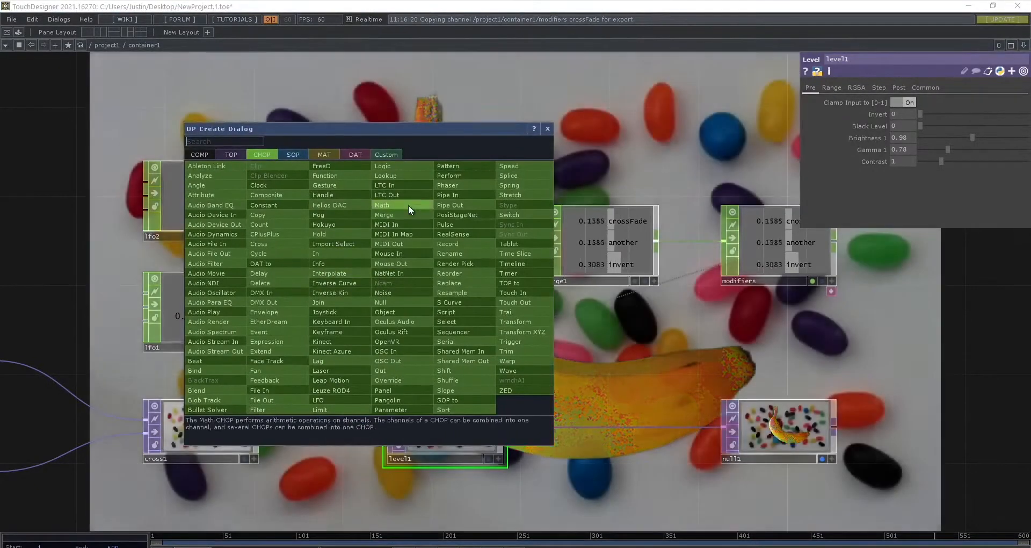
pyautogui.click(408, 204)
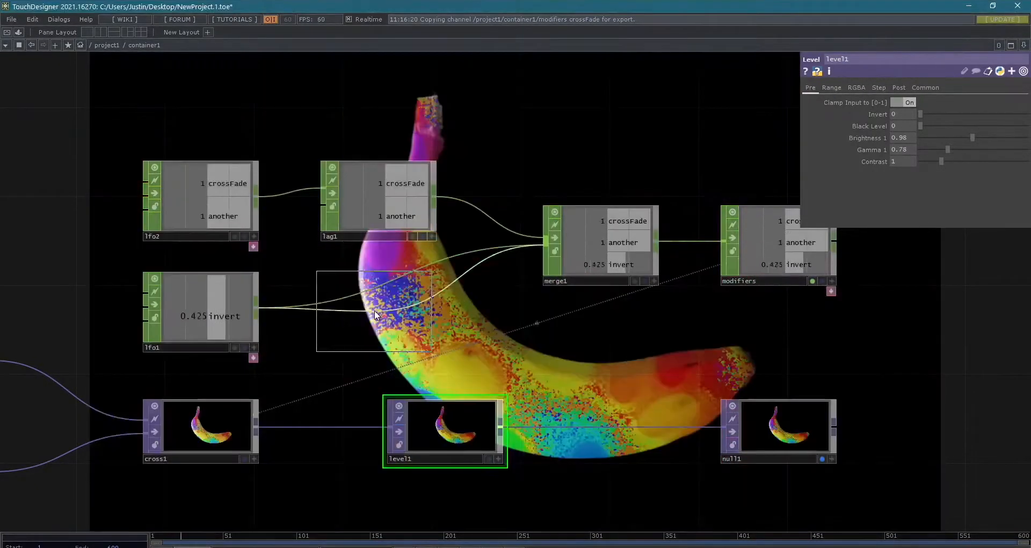
pyautogui.click(378, 310)
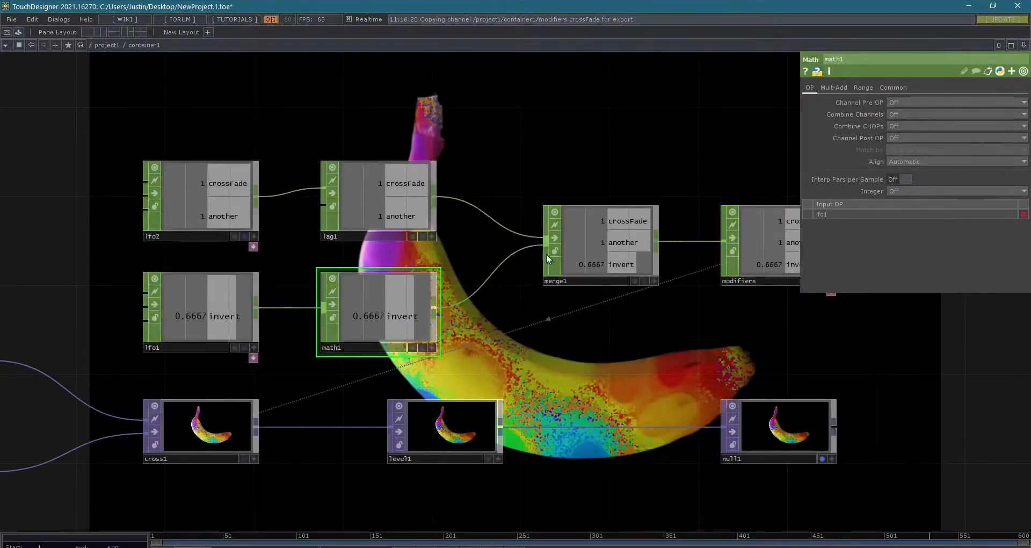
# - Examine math1's channel operation, channel and CHOP combining, and Mult-Add options alongside its invert channel
pyautogui.click(916, 101)
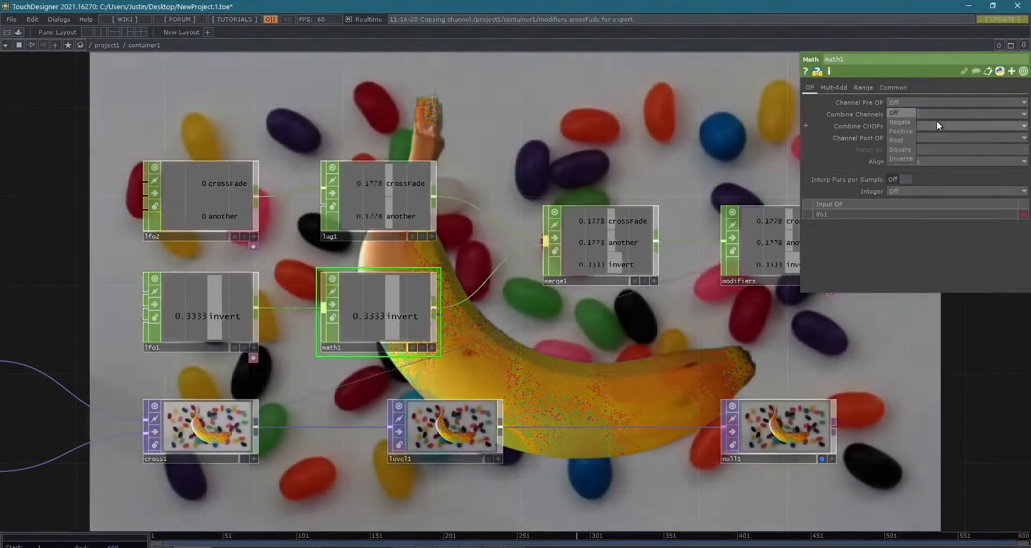
pyautogui.click(941, 117)
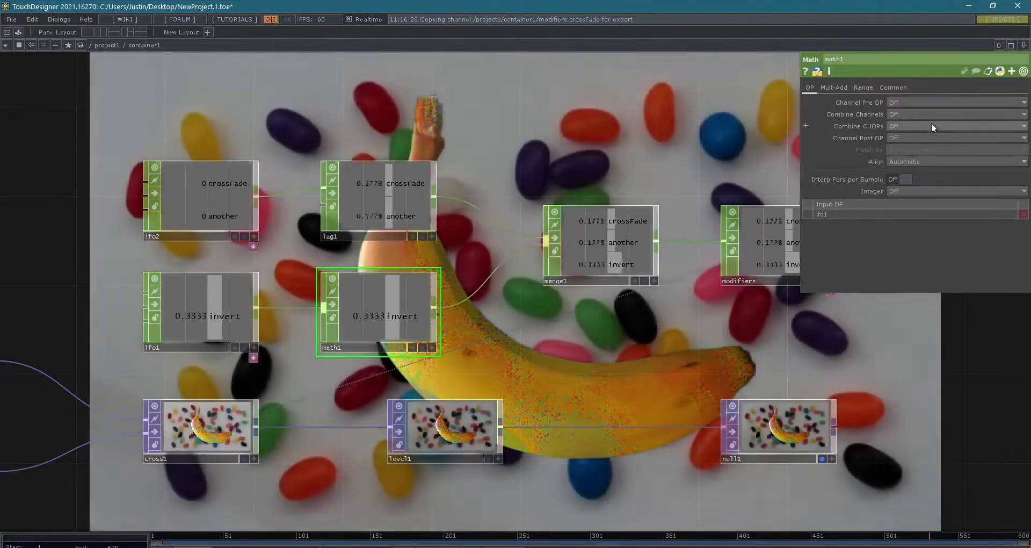
pyautogui.click(931, 126)
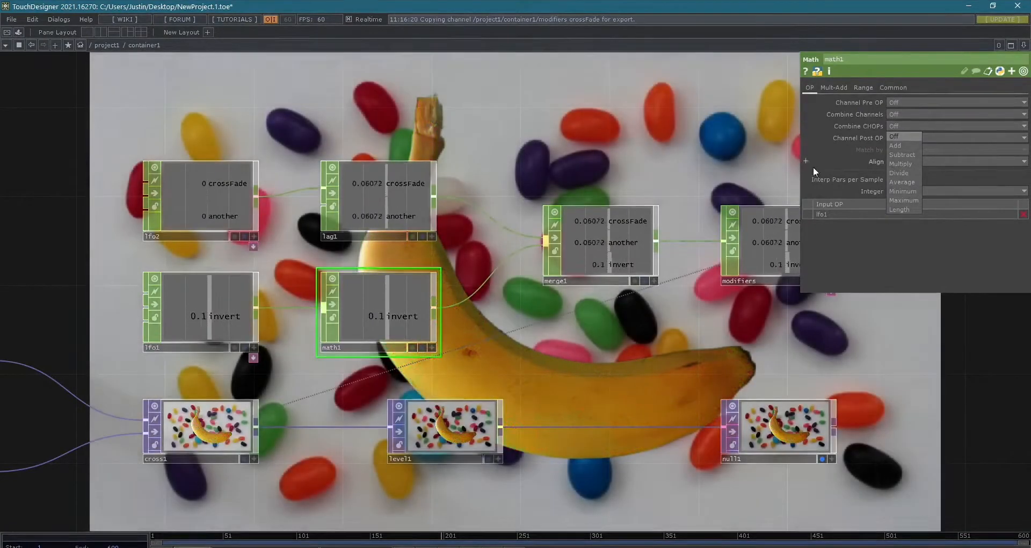
pyautogui.click(847, 253)
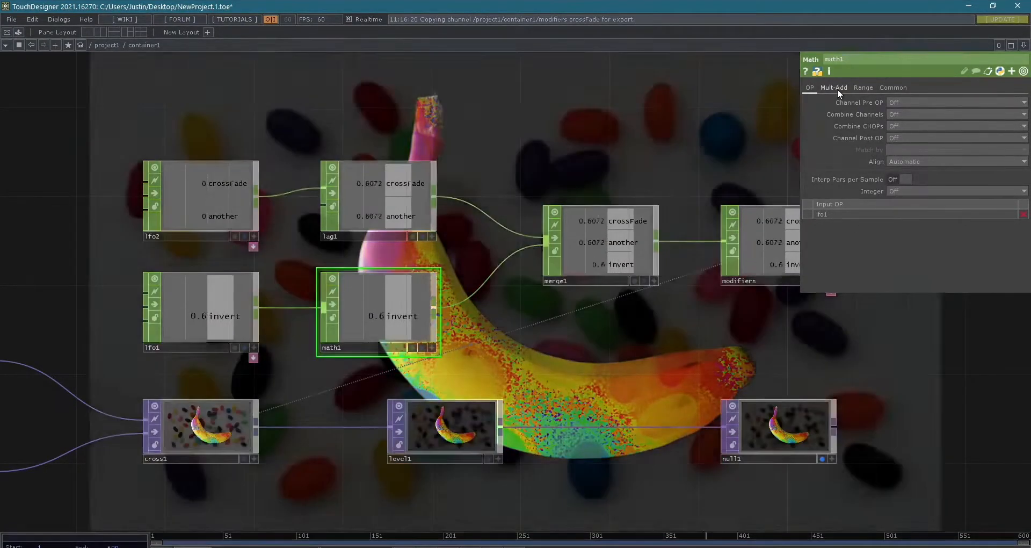
pyautogui.click(837, 89)
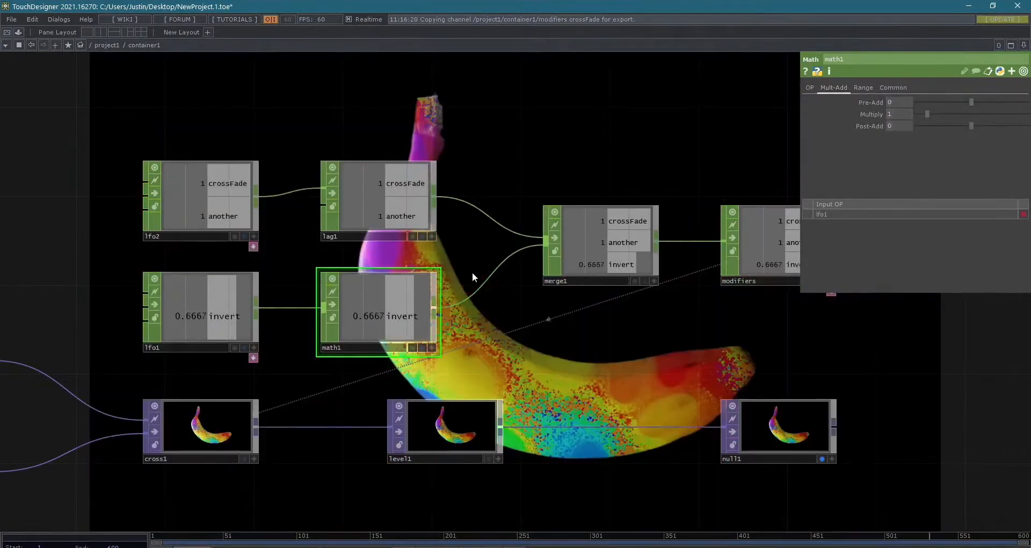
pyautogui.scroll(5, 416, 310)
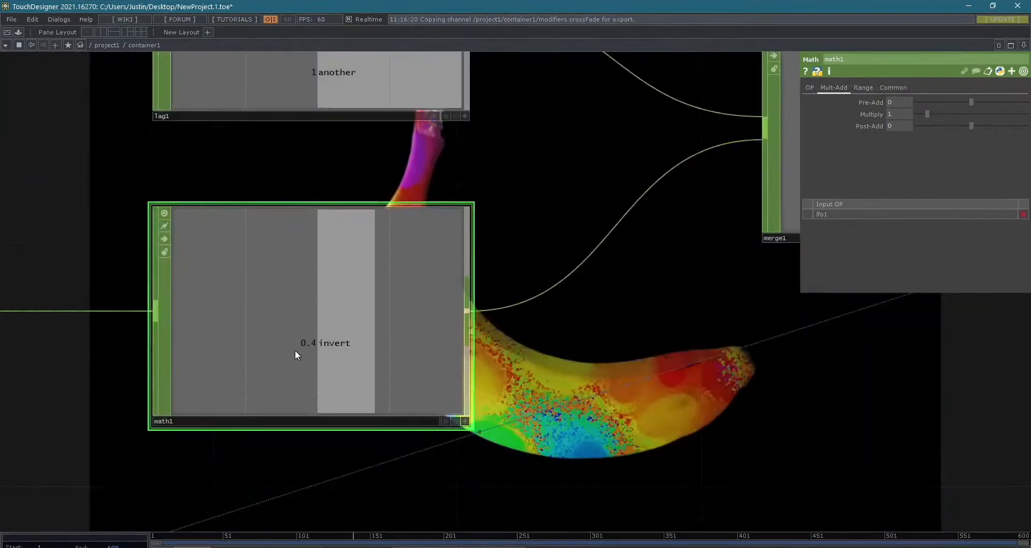
pyautogui.scroll(-2, 292, 362)
pyautogui.scroll(-4, 291, 371)
pyautogui.moveTo(218, 404); pyautogui.dragTo(251, 403)
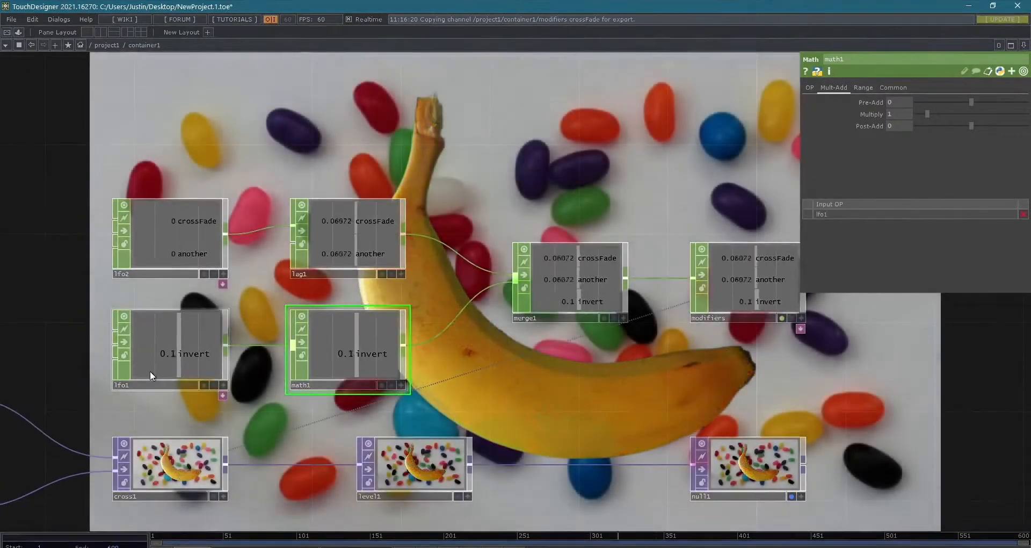
# - Set the amplitude of lfo1's triangle wave to 1
pyautogui.click(155, 368)
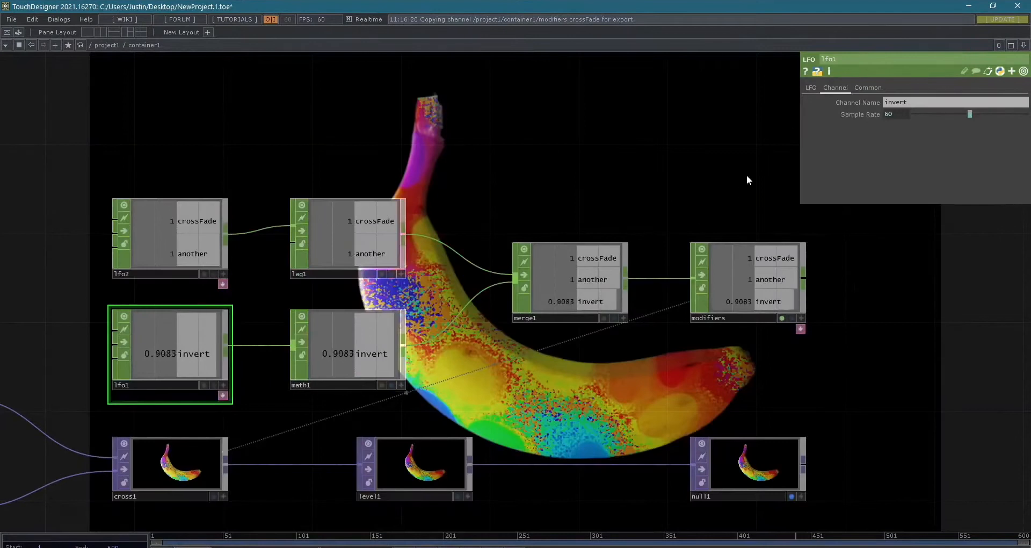
pyautogui.click(813, 87)
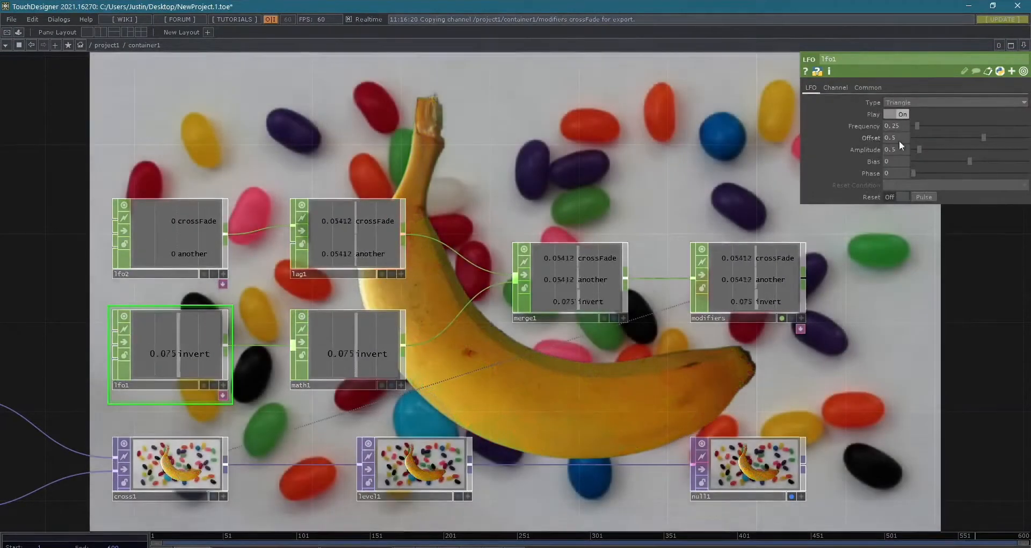
pyautogui.scroll(3, 292, 274)
pyautogui.scroll(1, 304, 370)
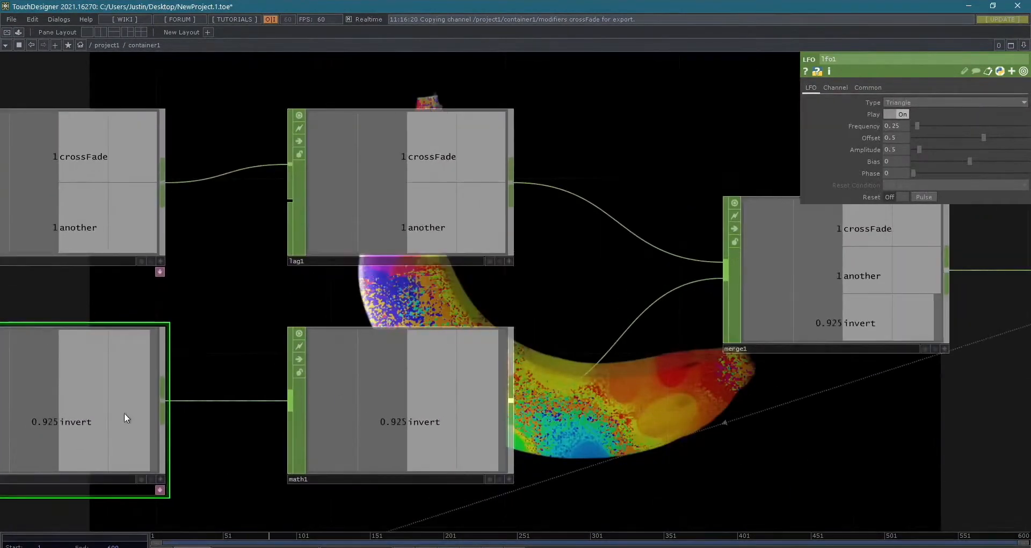
pyautogui.moveTo(210, 360); pyautogui.dragTo(350, 325)
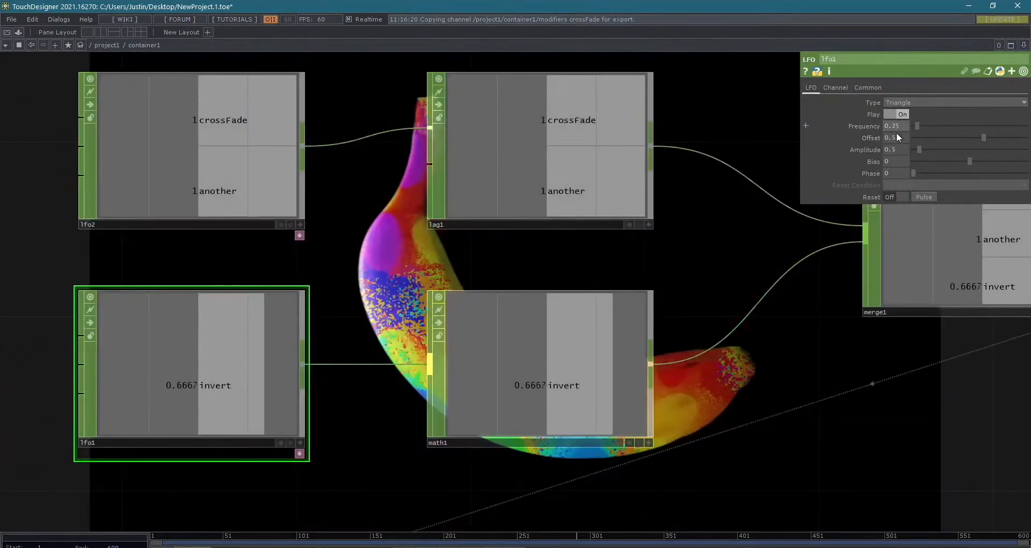
pyautogui.click(899, 153)
pyautogui.write('1')
pyautogui.press('Return')
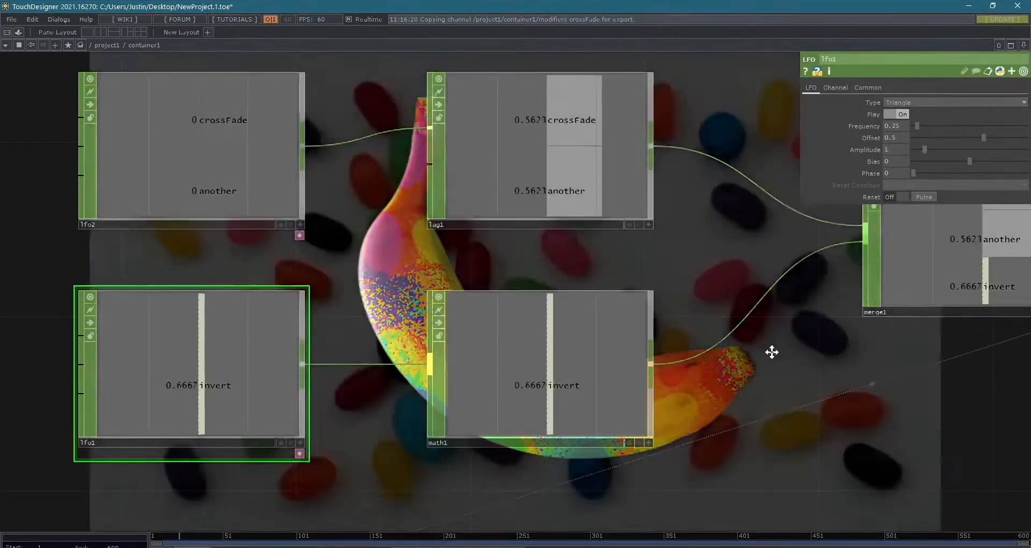
# - Try a Multiply value of 10 on math1, inspect its invert channel, and undo the Multiply change
pyautogui.moveTo(773, 350); pyautogui.dragTo(662, 323)
pyautogui.scroll(-3, 662, 322)
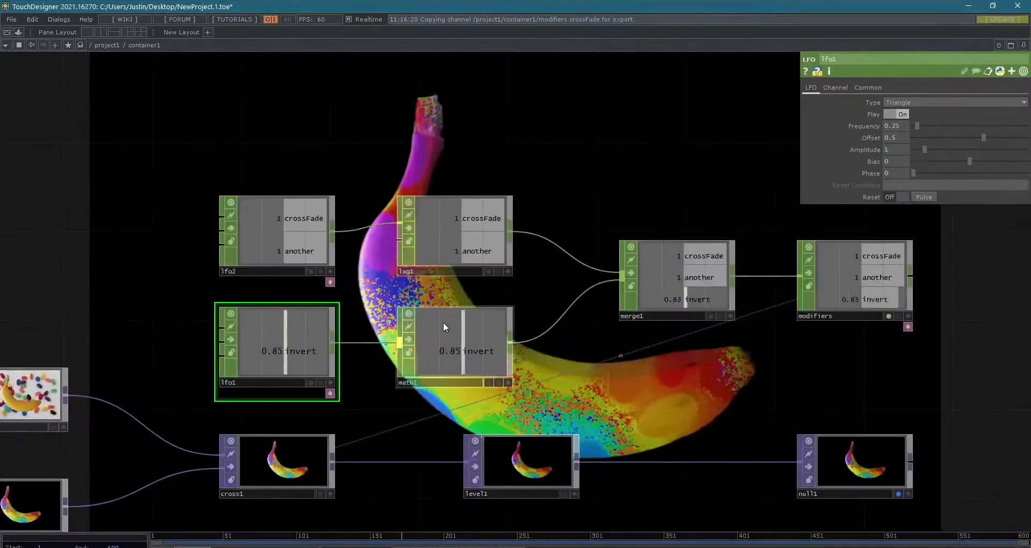
pyautogui.click(443, 327)
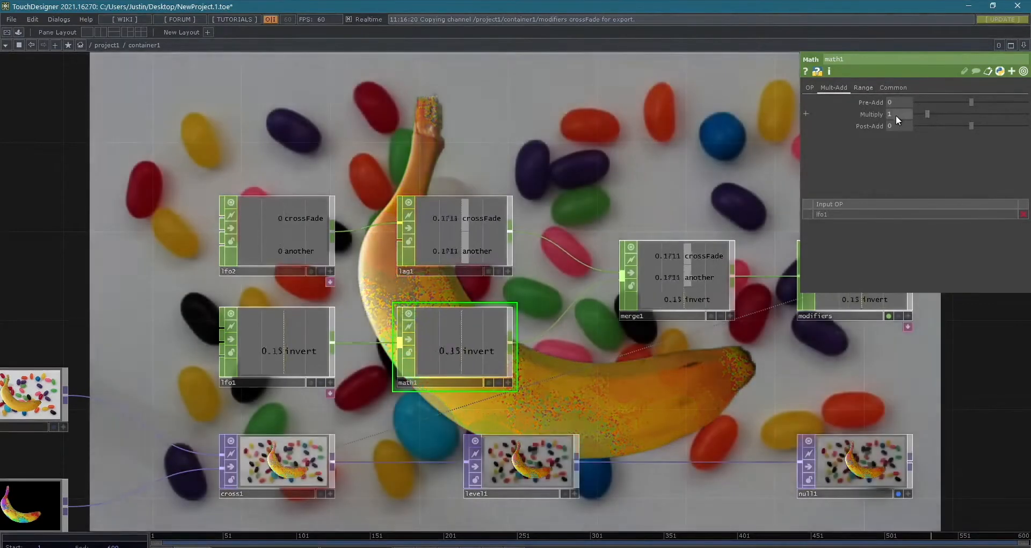
pyautogui.click(896, 115)
pyautogui.write('10')
pyautogui.press('Return')
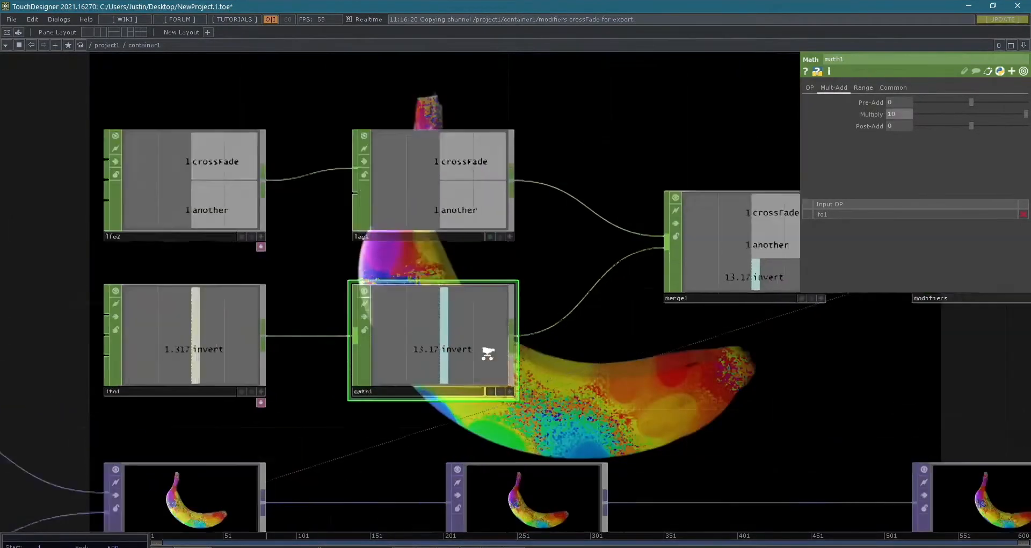
pyautogui.scroll(10, 488, 352)
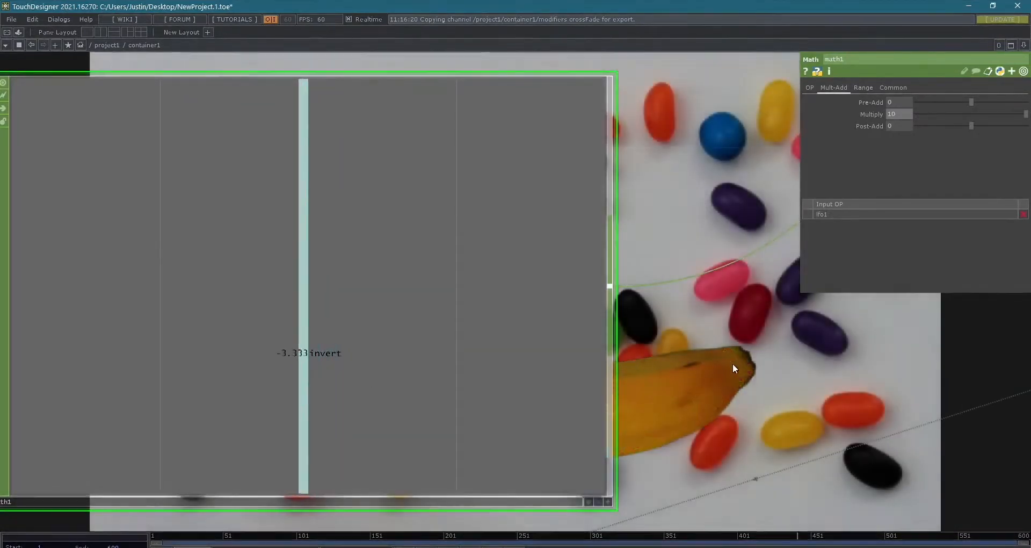
pyautogui.hotkey('ctrl', 'z')
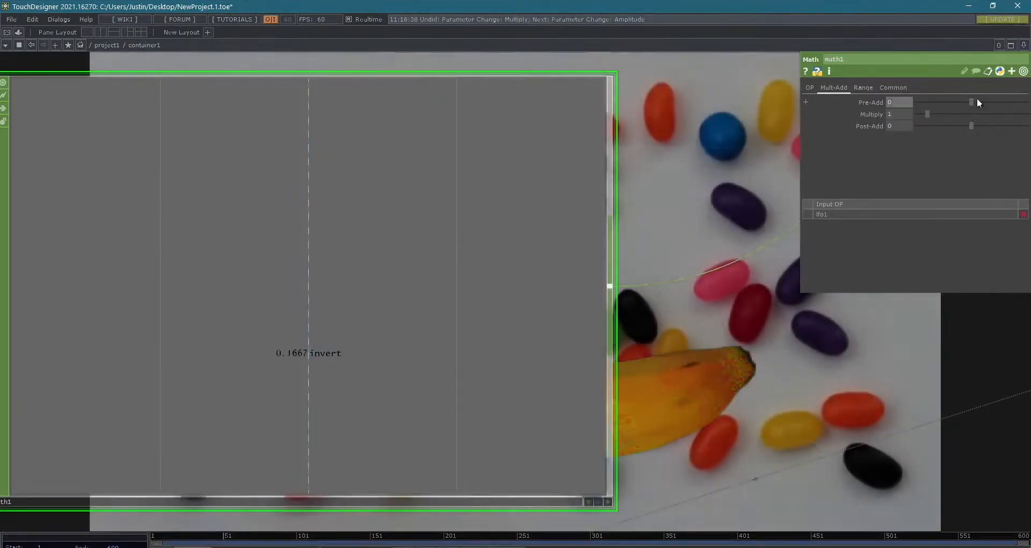
# - Try Pre-Add values up to about 1.37 on math1 and reset Pre-Add to 0
pyautogui.moveTo(977, 100); pyautogui.dragTo(978, 102)
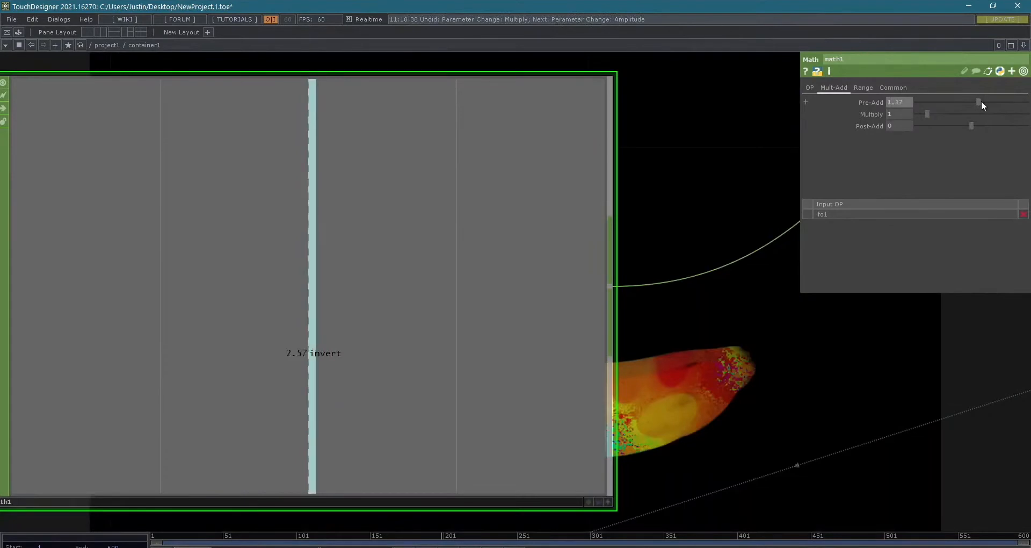
pyautogui.moveTo(981, 101); pyautogui.dragTo(976, 102)
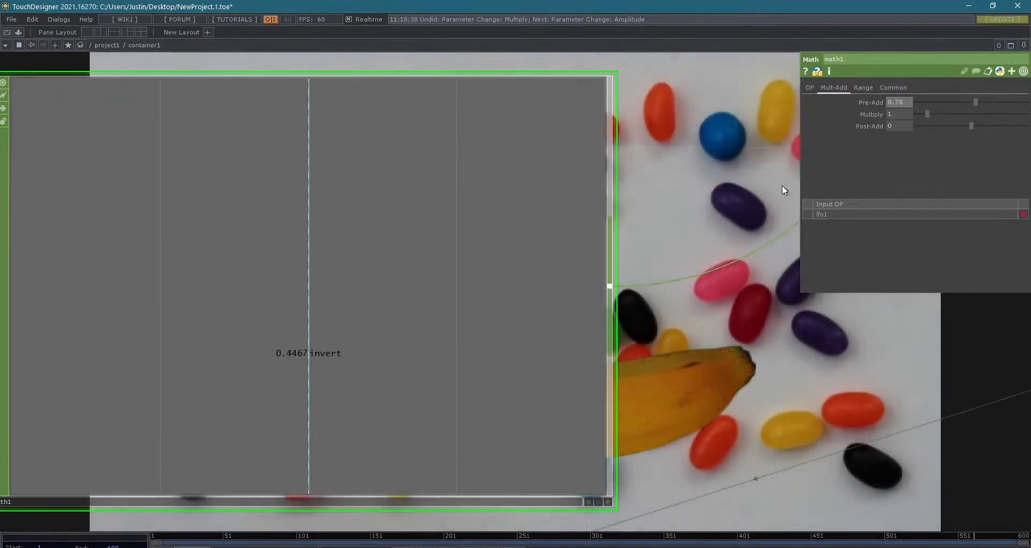
pyautogui.write('0')
pyautogui.press('Return')
# - Examine math1's channel operations and range-mapping options, and inspect lfo1's triangle wave settings and invert channel for comparison
pyautogui.click(810, 88)
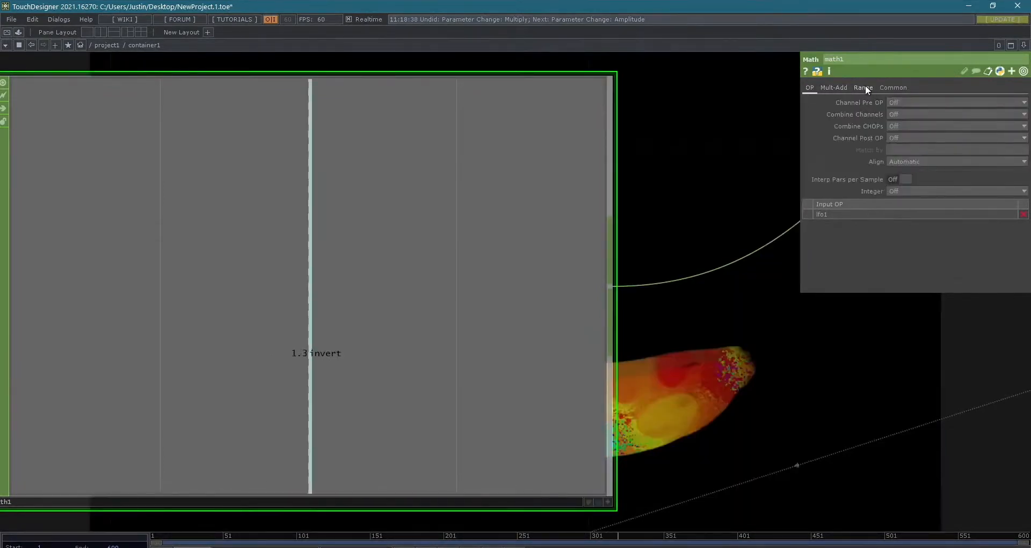
pyautogui.click(865, 87)
pyautogui.scroll(-5, 771, 223)
pyautogui.moveTo(776, 272); pyautogui.dragTo(731, 314)
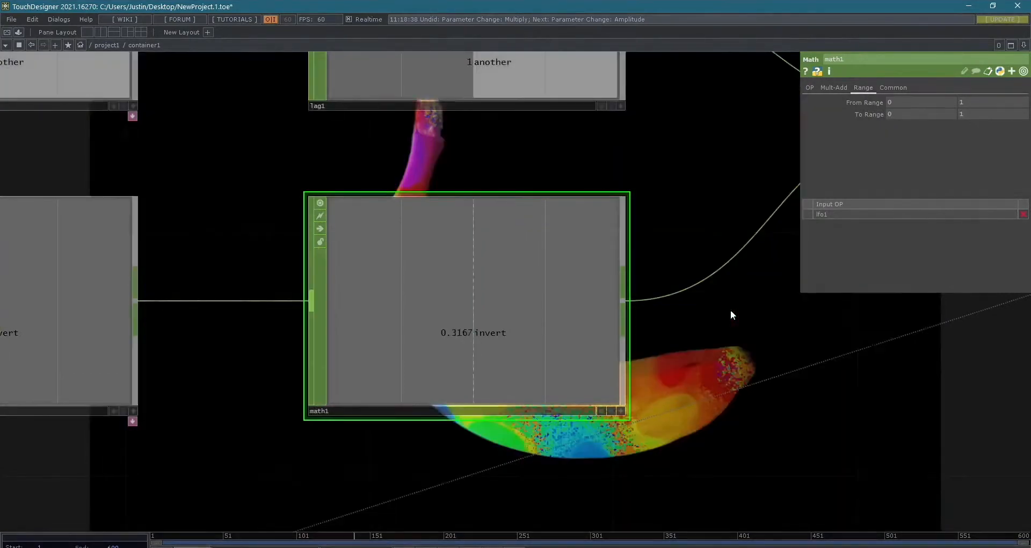
pyautogui.scroll(-5, 730, 309)
pyautogui.moveTo(964, 386); pyautogui.dragTo(794, 422)
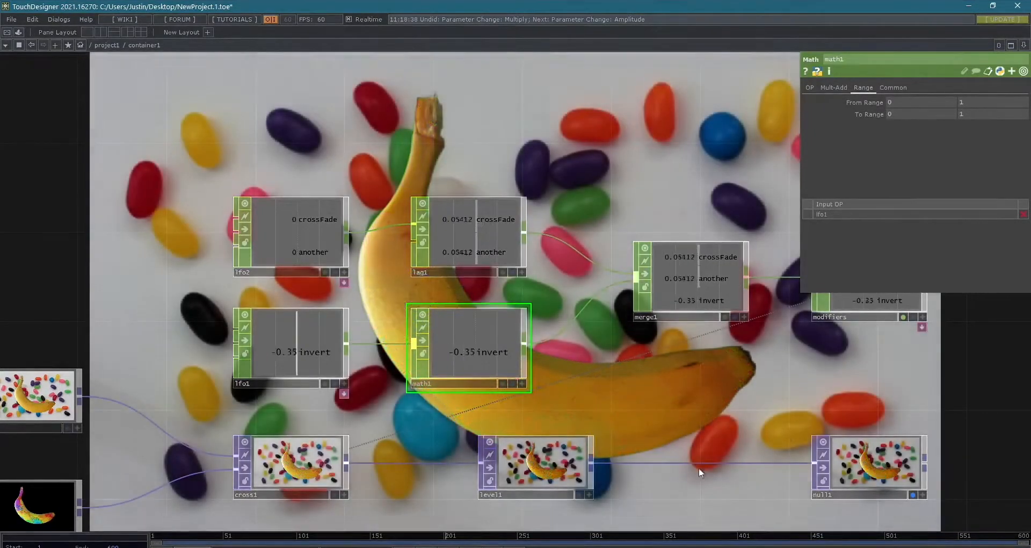
pyautogui.scroll(2, 465, 394)
pyautogui.scroll(5, 465, 393)
pyautogui.scroll(-2, 416, 407)
pyautogui.moveTo(407, 417); pyautogui.dragTo(641, 450)
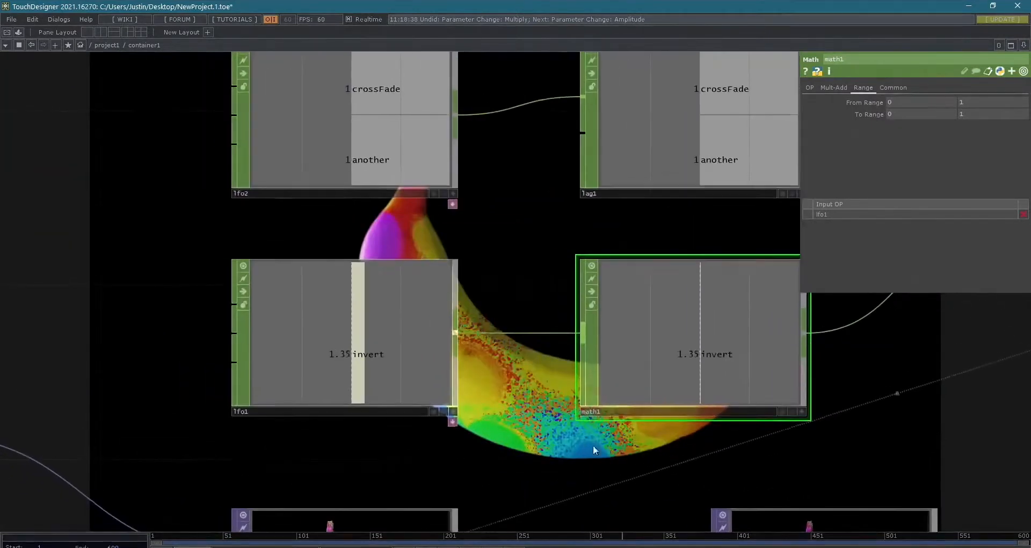
pyautogui.click(360, 337)
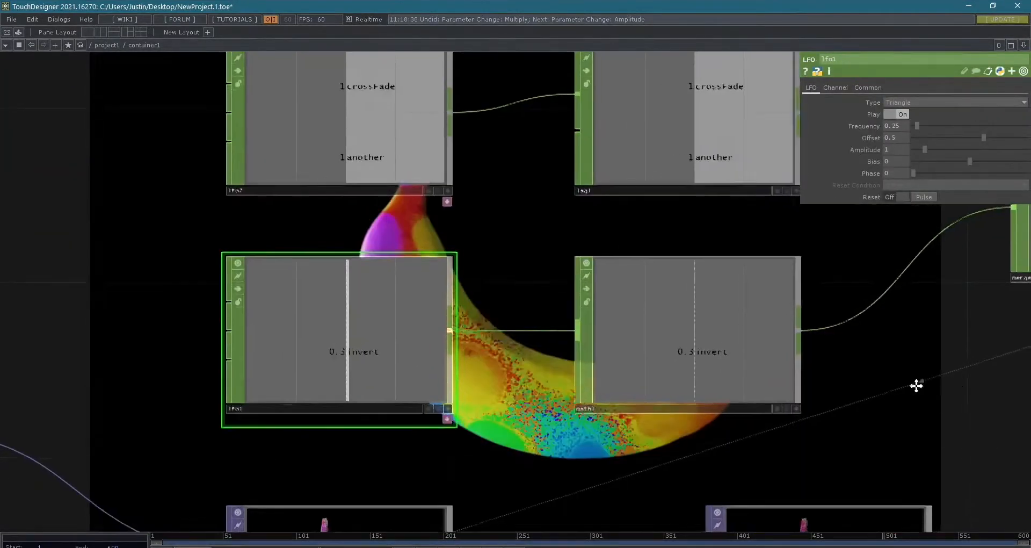
pyautogui.moveTo(739, 365); pyautogui.dragTo(604, 350)
# - Set the From Range minimum of math1 to -1 and compare its invert channel with lfo1's
pyautogui.click(604, 350)
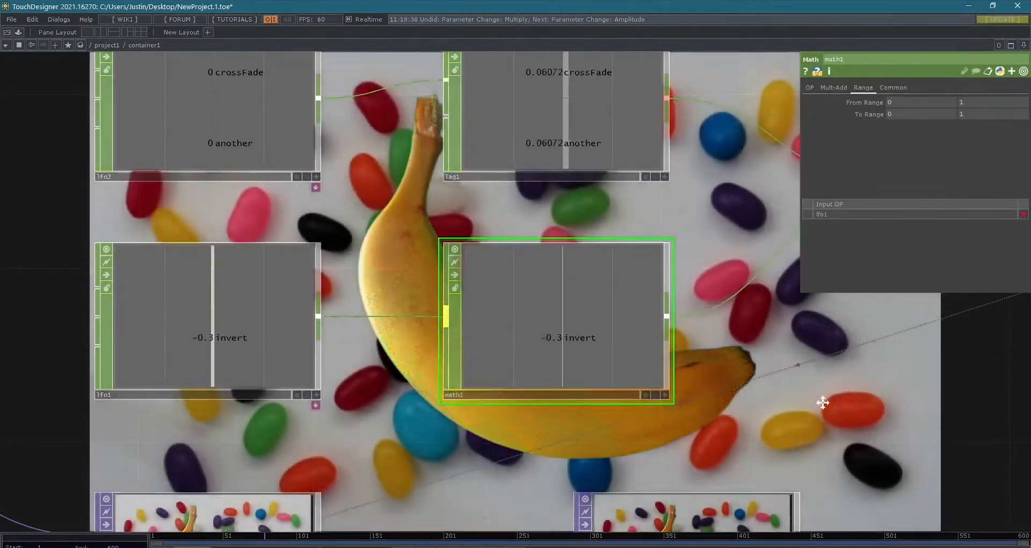
pyautogui.moveTo(905, 395); pyautogui.dragTo(812, 392)
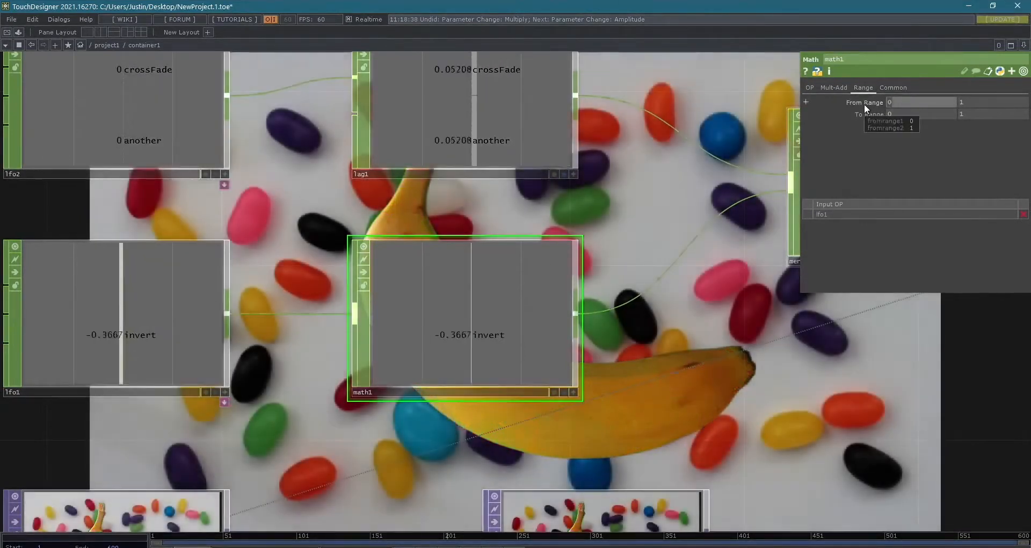
pyautogui.write('-1')
pyautogui.press('Return')
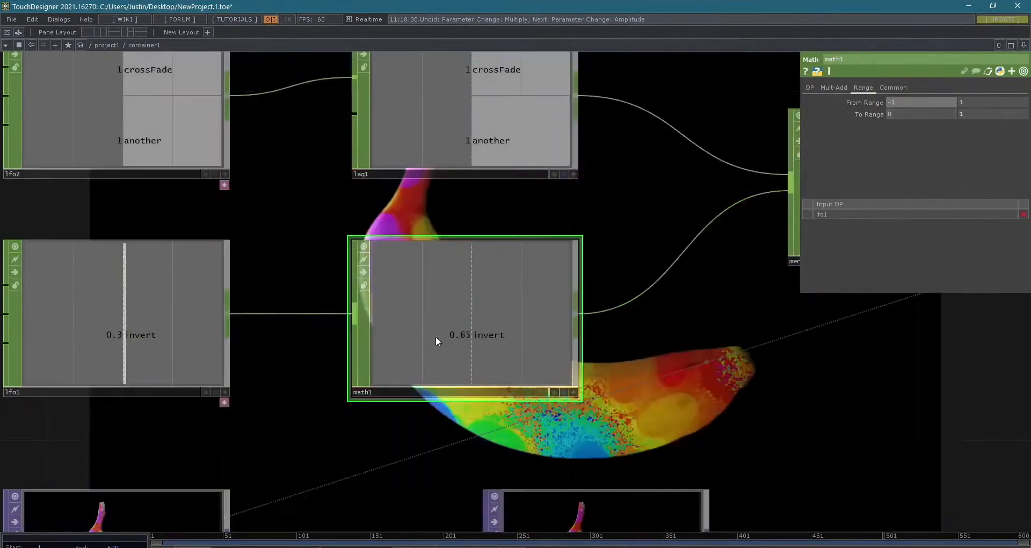
pyautogui.scroll(5, 436, 336)
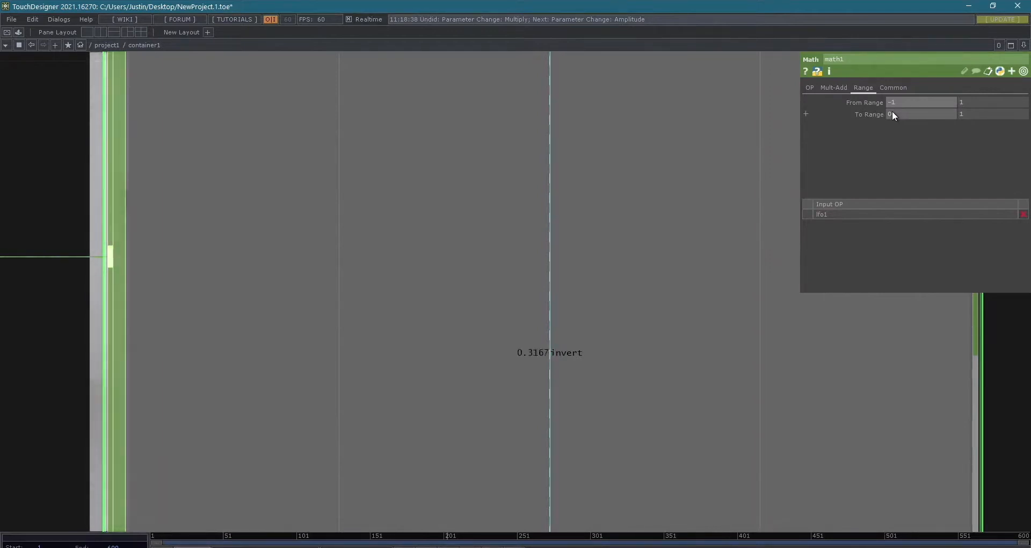
pyautogui.scroll(-6, 891, 110)
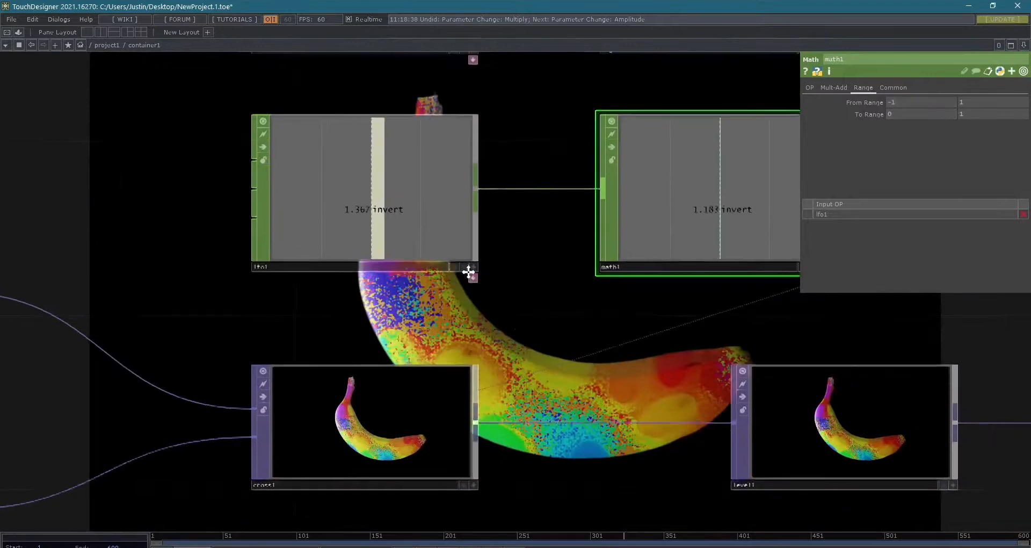
pyautogui.moveTo(487, 274); pyautogui.dragTo(363, 287)
pyautogui.click(249, 220)
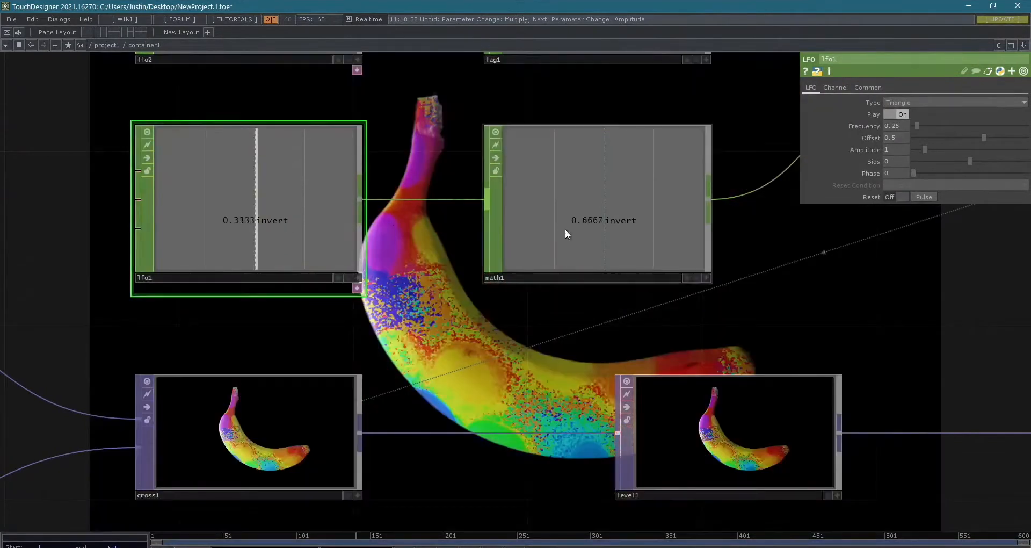
# - Try remapping math1 from a range of 0 to 1 onto a range of 0 to 255
pyautogui.click(566, 229)
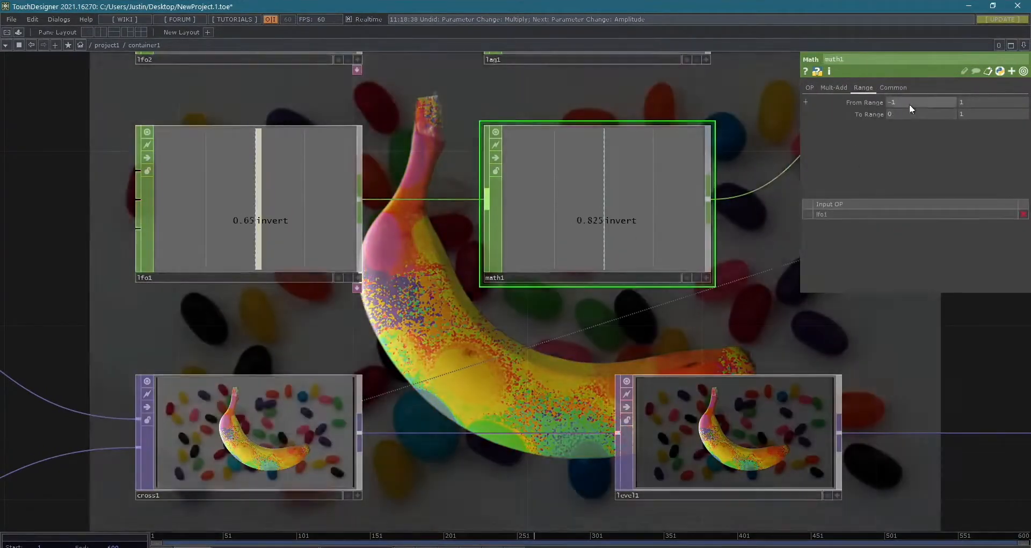
pyautogui.moveTo(910, 103); pyautogui.dragTo(803, 82)
pyautogui.write('0')
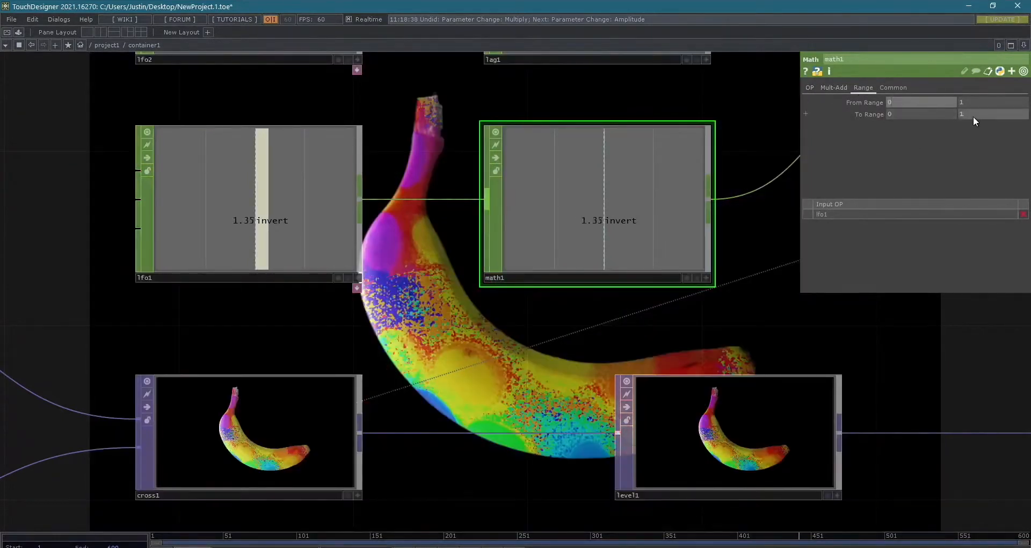
pyautogui.write('255')
pyautogui.press('Return')
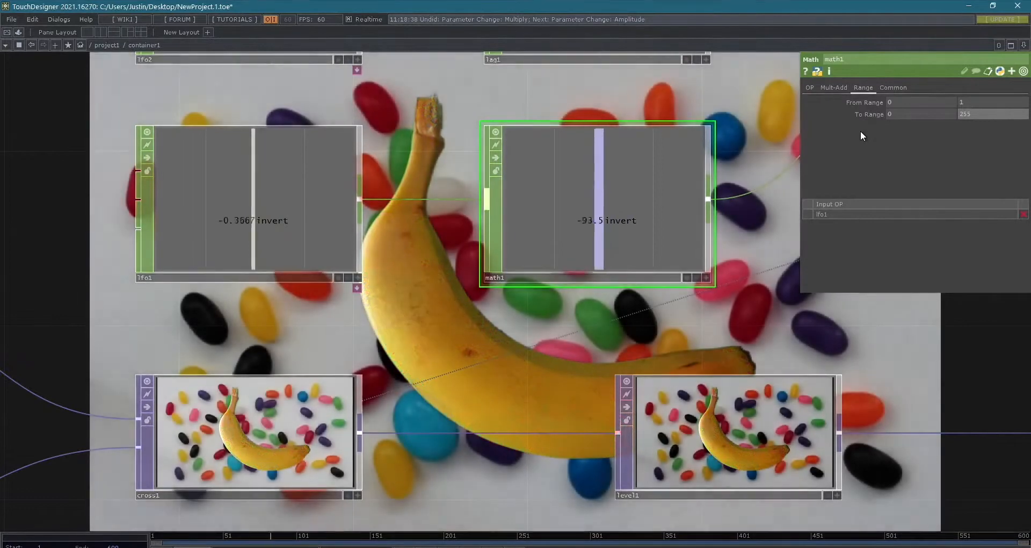
pyautogui.scroll(-2, 778, 222)
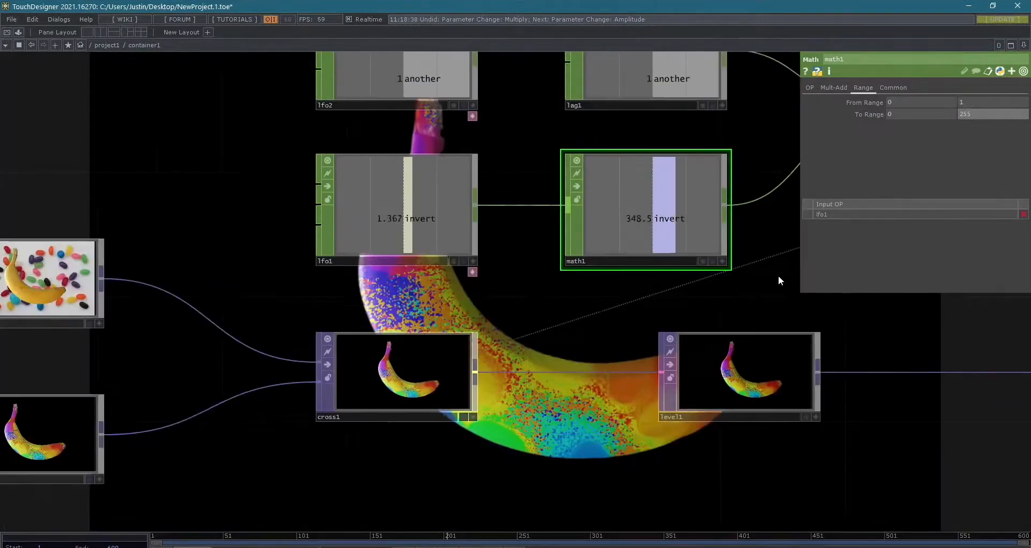
pyautogui.moveTo(722, 280); pyautogui.dragTo(575, 304)
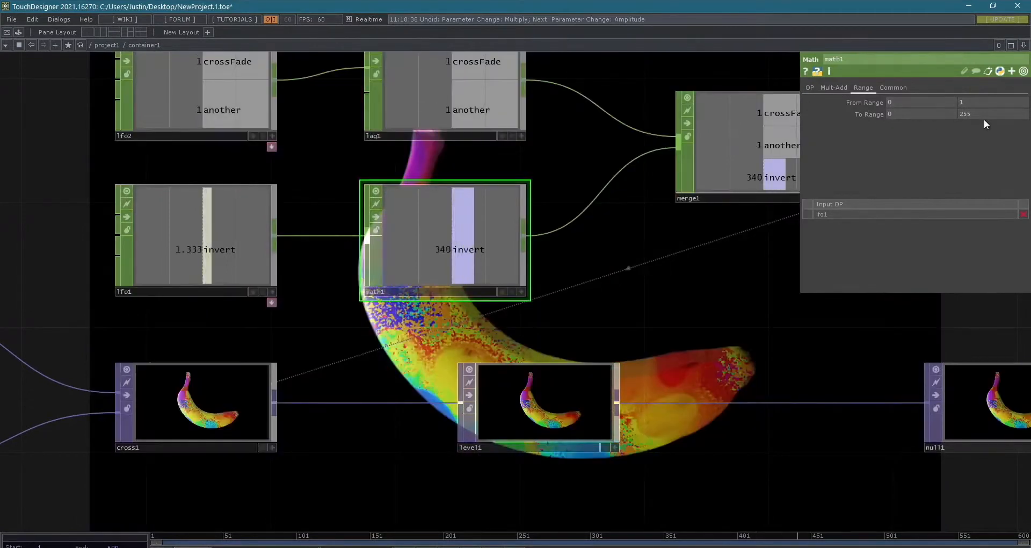
# - Set math1's To Range maximum to 1 and its From Range minimum to -1
pyautogui.click(984, 114)
pyautogui.write('1')
pyautogui.press('Return')
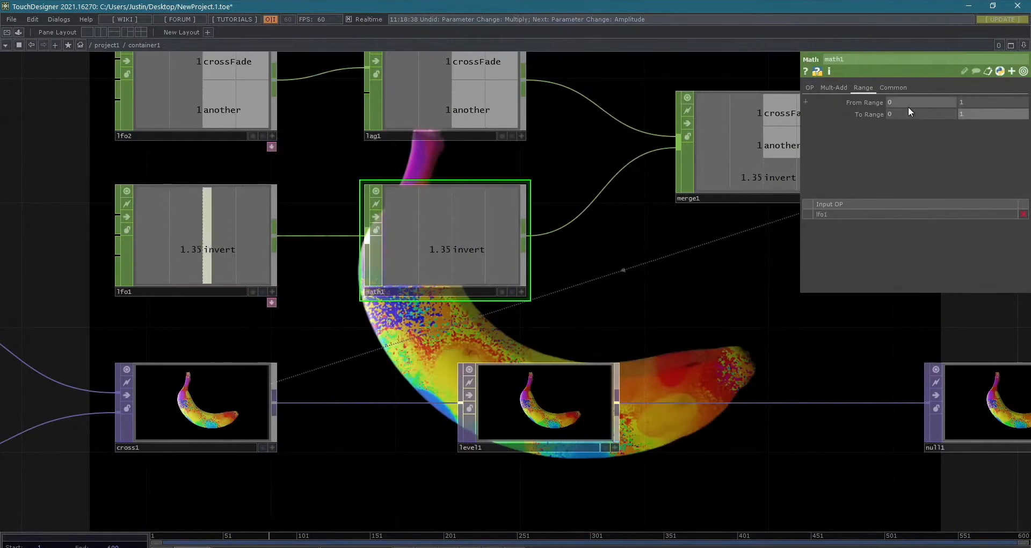
pyautogui.click(908, 107)
pyautogui.write('-1')
pyautogui.press('Return')
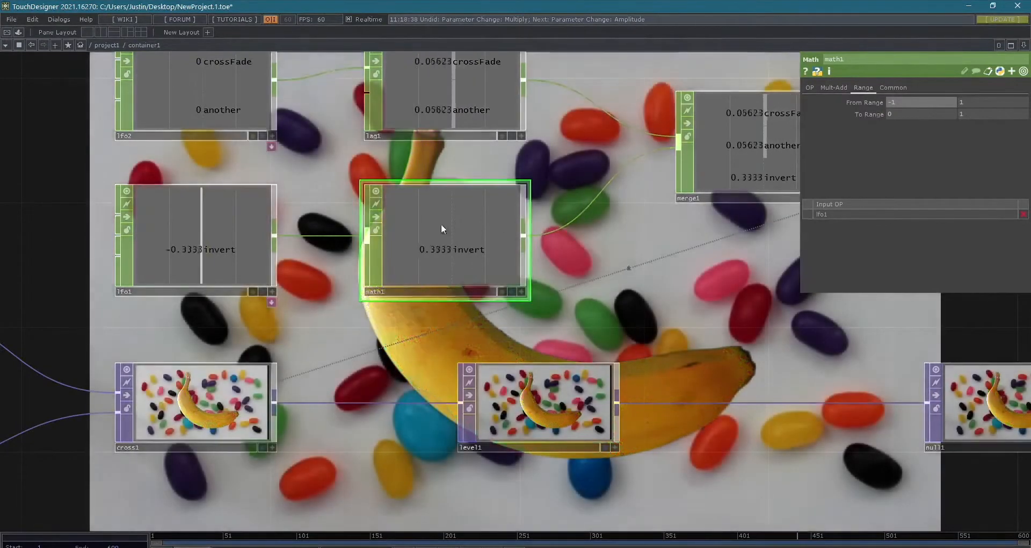
# - Move lfo1 and math1 together away from merge1 to make room for another operator
pyautogui.scroll(-4, 294, 283)
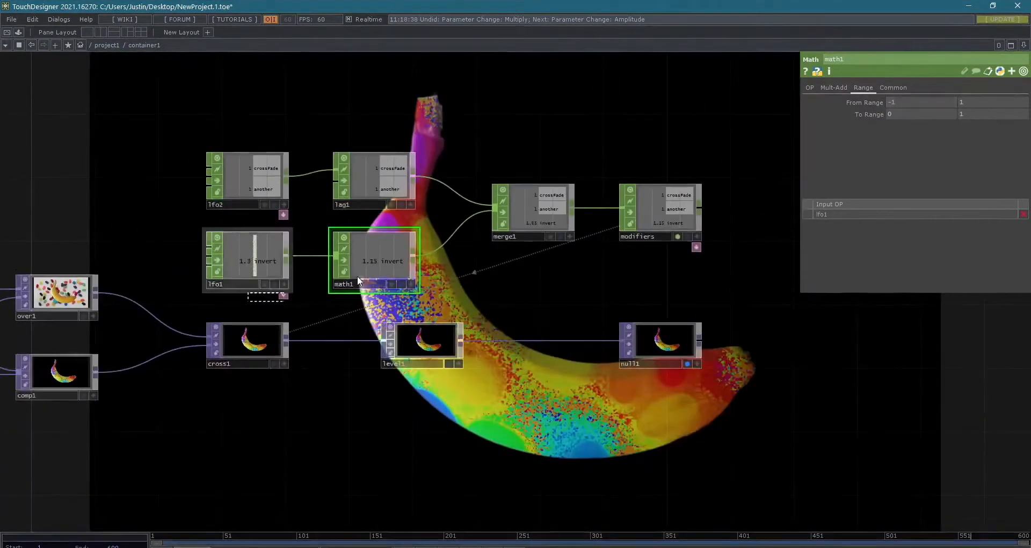
pyautogui.moveTo(357, 276); pyautogui.dragTo(392, 261, button='right')
pyautogui.moveTo(392, 261); pyautogui.dragTo(329, 260)
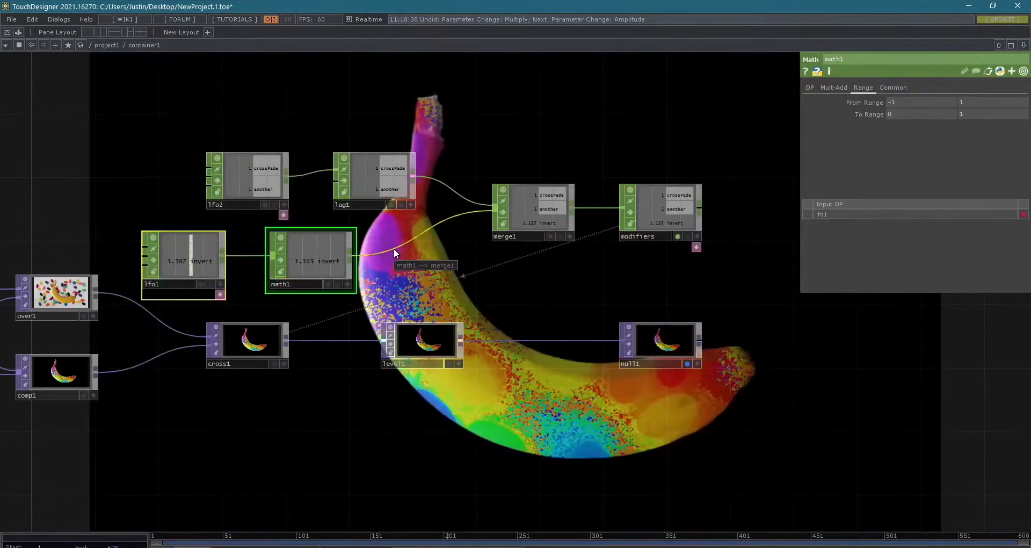
# - Insert a Function CHOP on the wire between math1 and merge1
pyautogui.rightClick(394, 248)
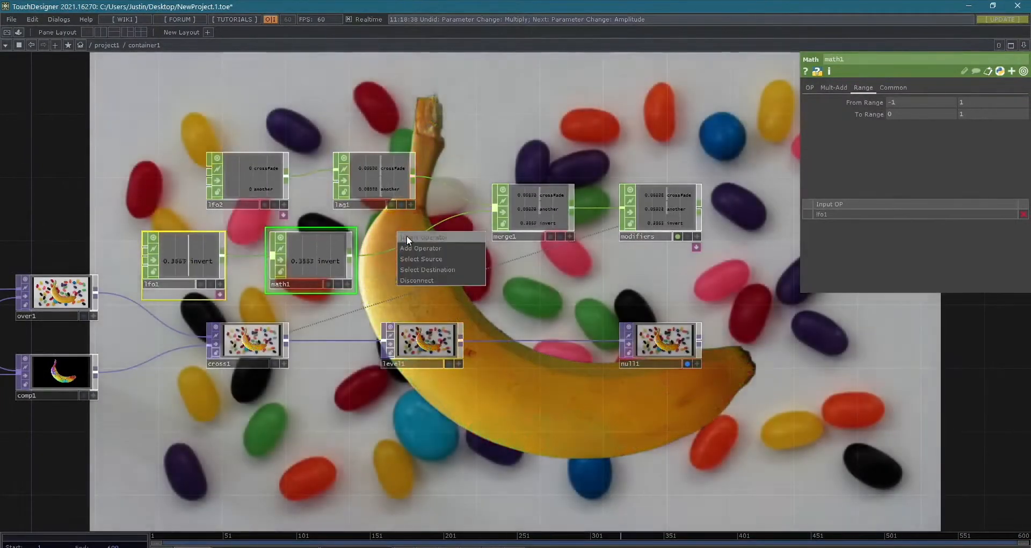
pyautogui.click(407, 237)
pyautogui.click(371, 130)
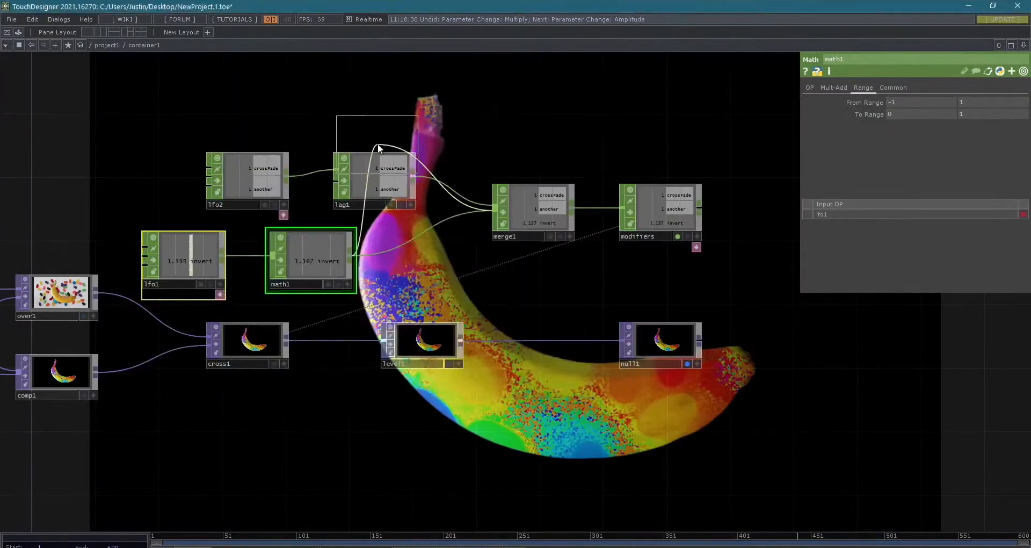
pyautogui.click(410, 253)
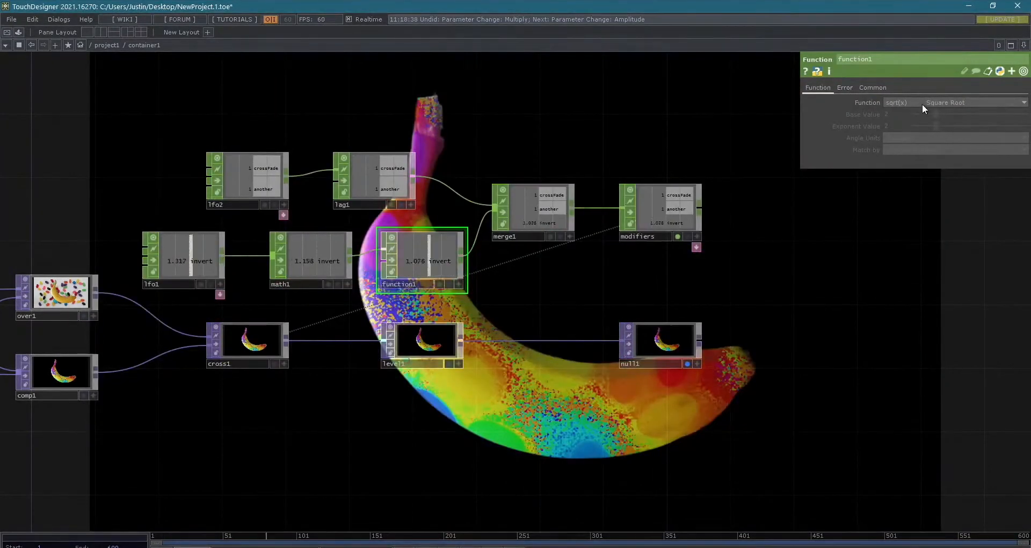
# - Review the mathematical functions available in function1 and delete that operator
pyautogui.click(895, 102)
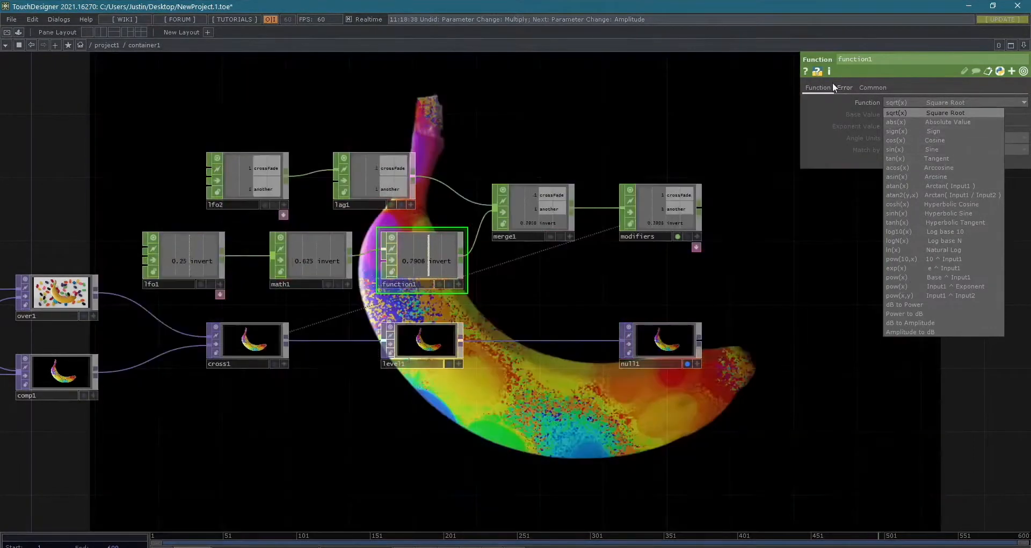
pyautogui.click(835, 86)
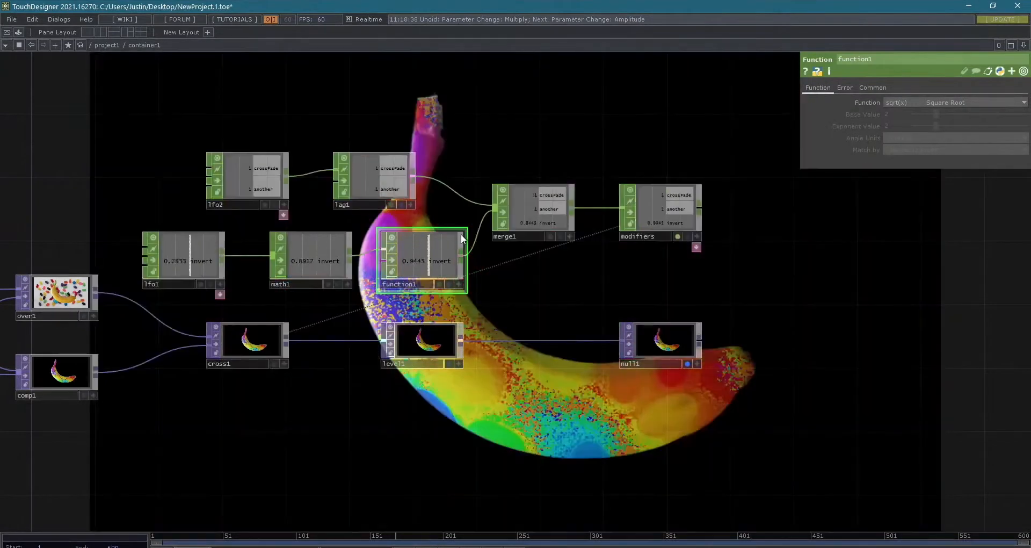
pyautogui.press('Delete')
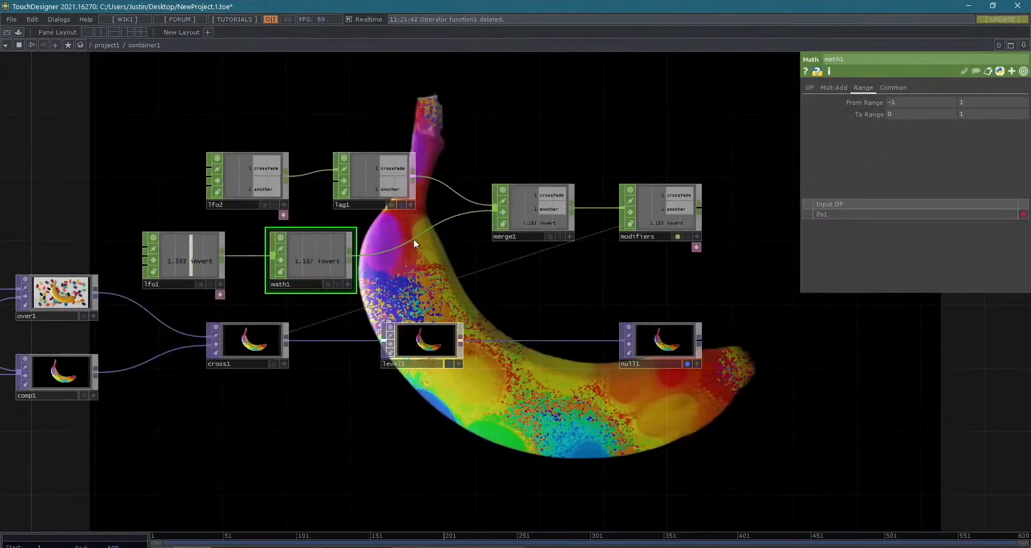
# - Insert a Limit CHOP on the wire between math1 and merge1, aligned with math1
pyautogui.rightClick(409, 237)
pyautogui.click(427, 230)
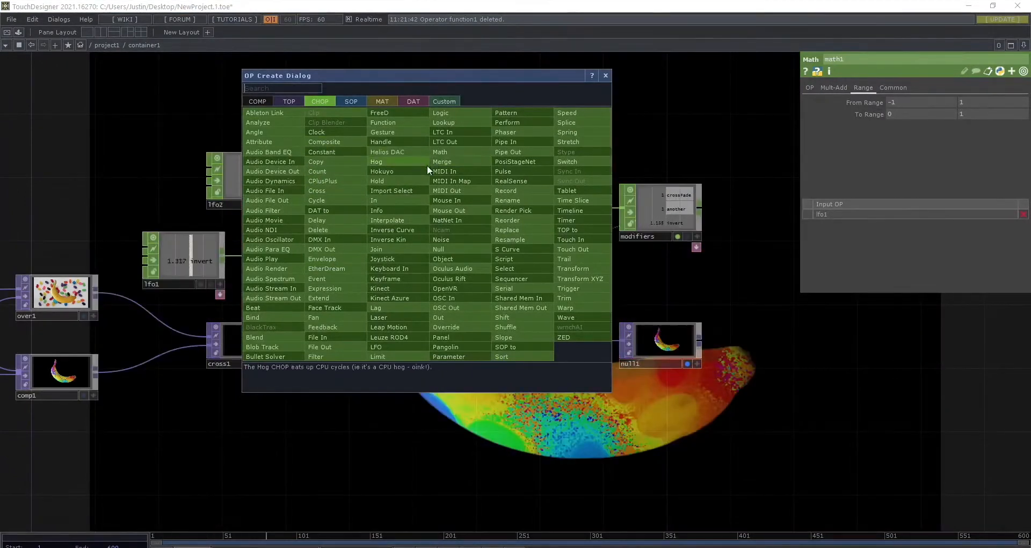
pyautogui.write('limit')
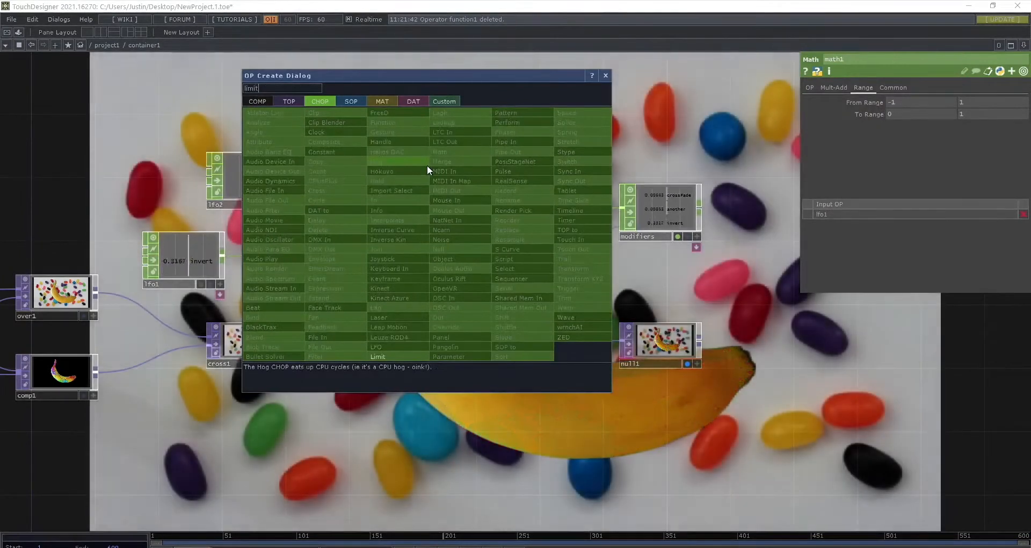
pyautogui.press('Return')
pyautogui.moveTo(428, 167); pyautogui.dragTo(415, 266)
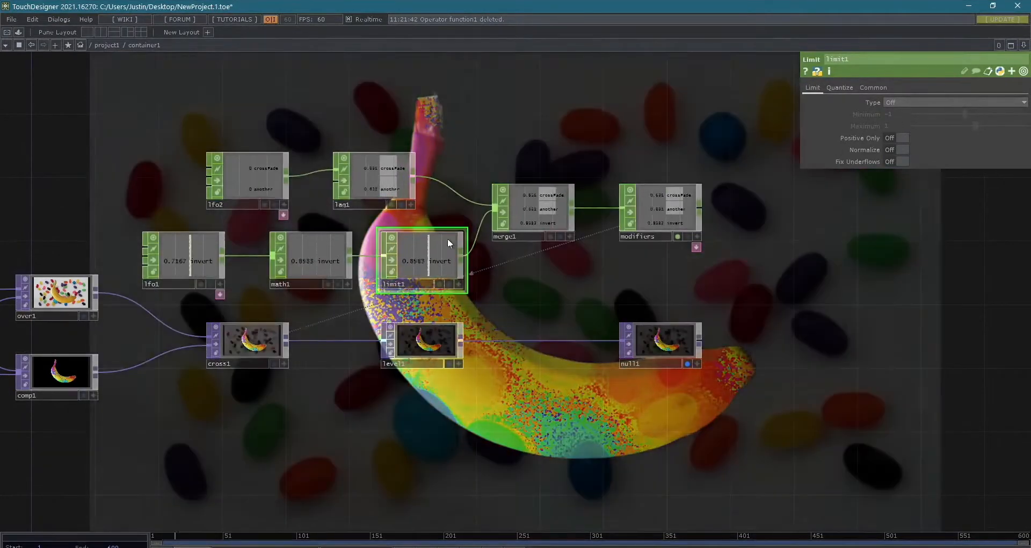
# - Set limit1's type to Clamp with a minimum of 0
pyautogui.scroll(4, 448, 239)
pyautogui.scroll(-2, 377, 255)
pyautogui.moveTo(429, 187); pyautogui.dragTo(552, 174)
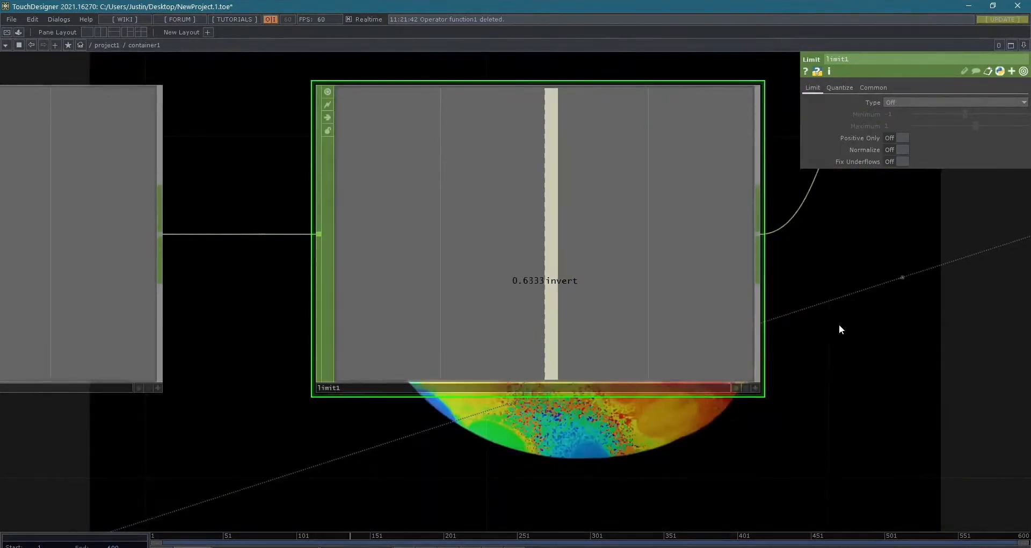
pyautogui.scroll(-3, 894, 336)
pyautogui.moveTo(897, 339); pyautogui.dragTo(769, 392)
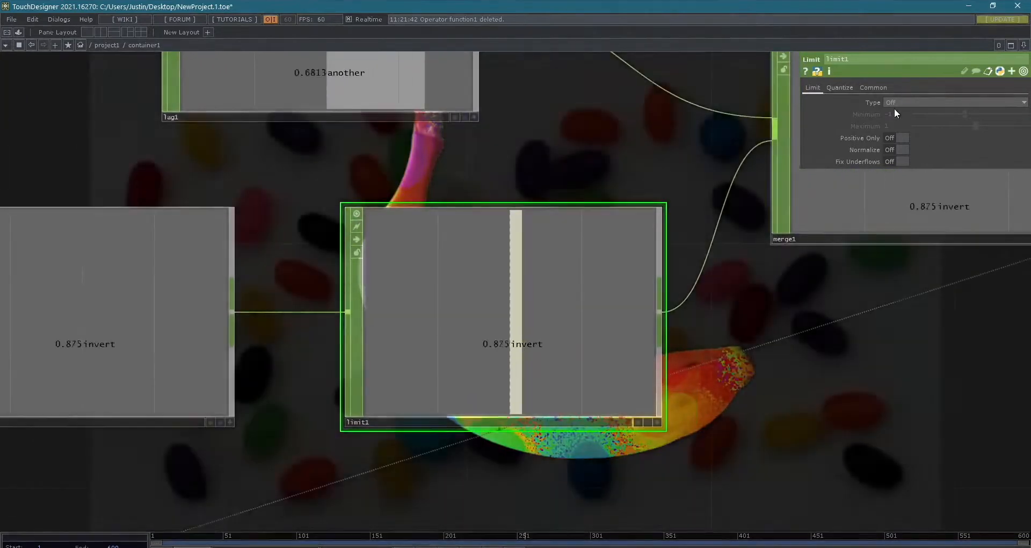
pyautogui.click(899, 101)
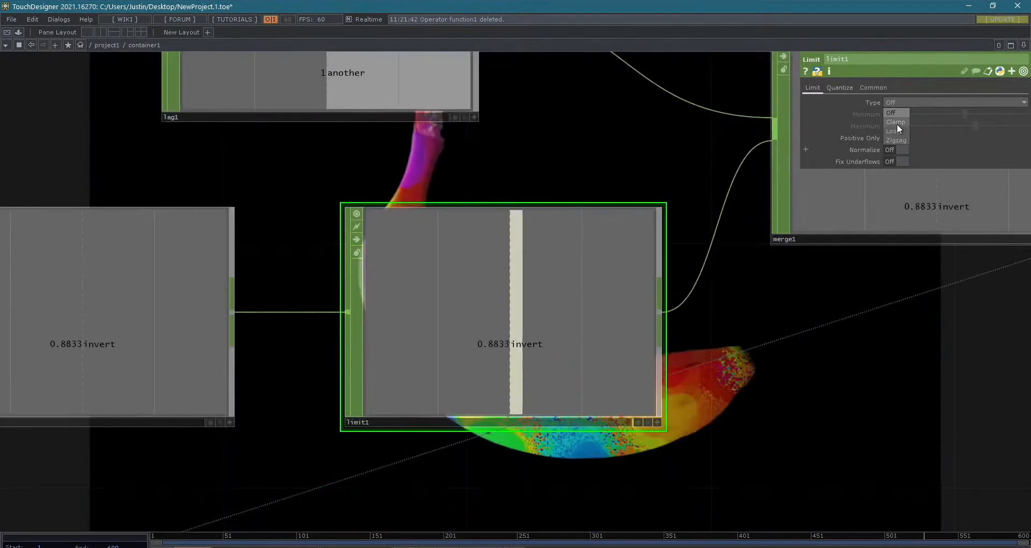
pyautogui.click(896, 123)
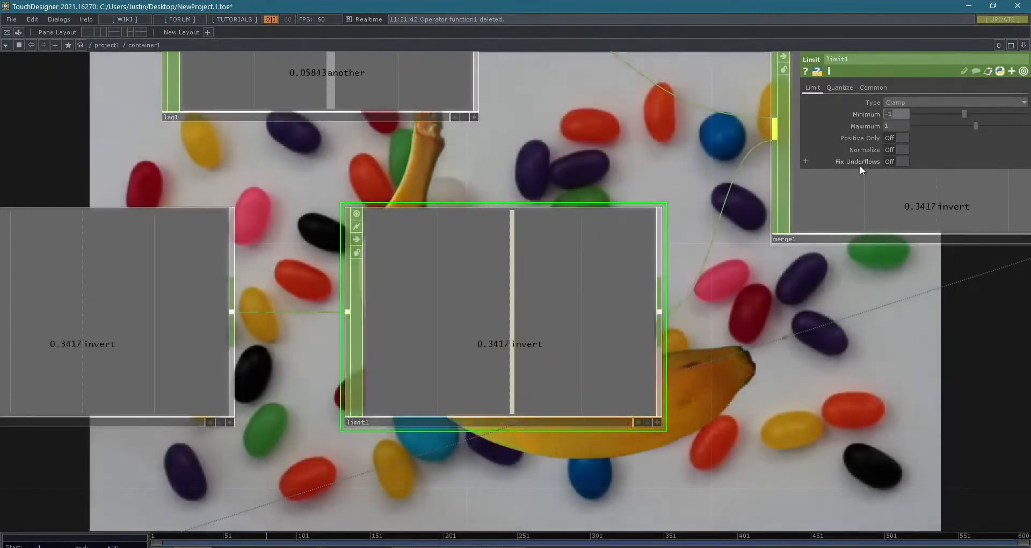
pyautogui.click(893, 111)
pyautogui.write('0')
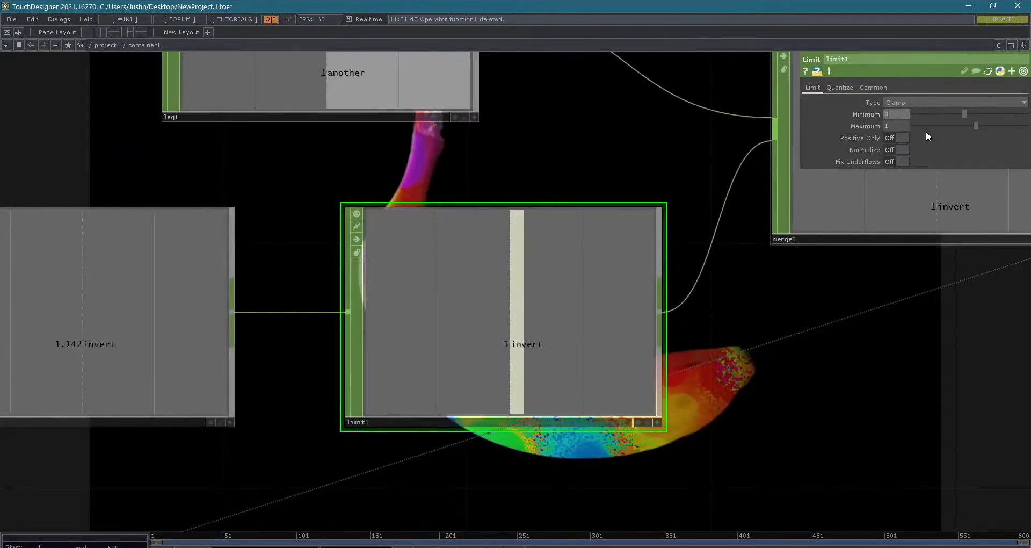
# - Keep limit1's minimum at 0 and turn on its Positive Only option
pyautogui.press('Return')
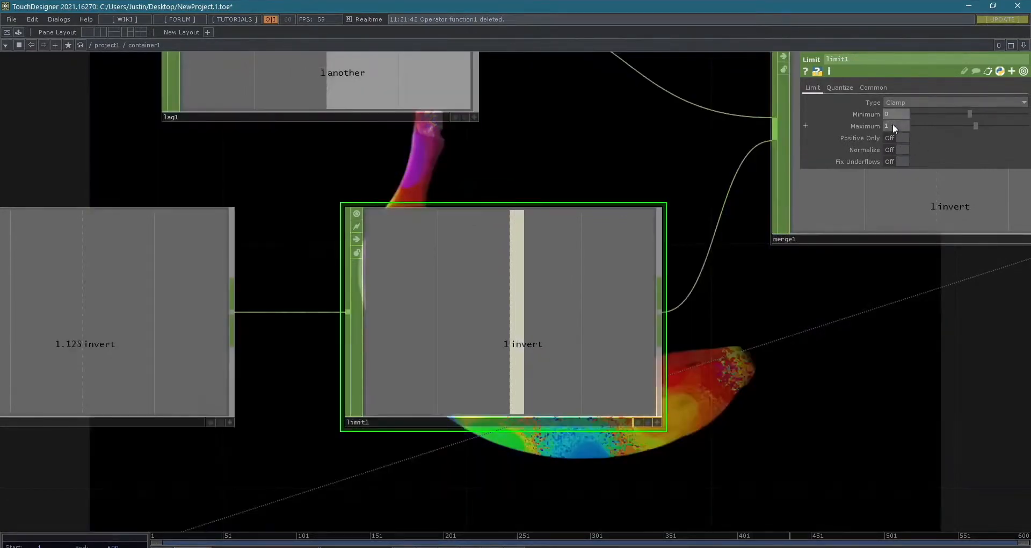
pyautogui.click(890, 136)
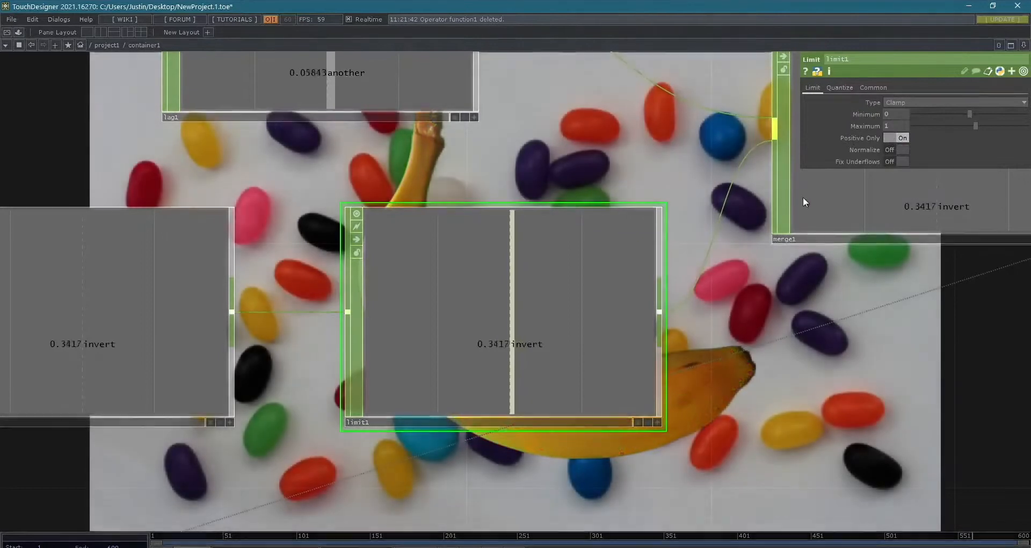
pyautogui.scroll(8, 533, 358)
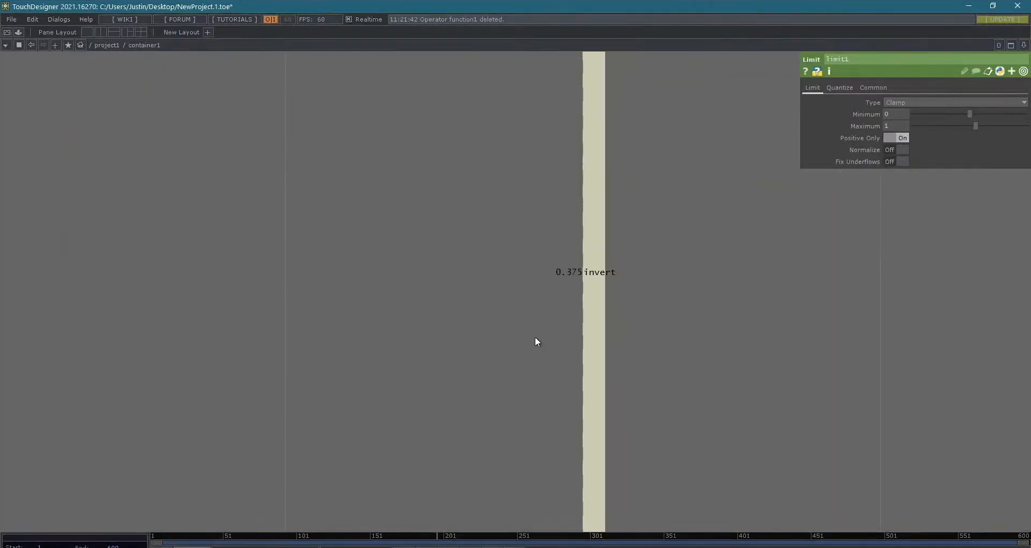
pyautogui.scroll(-2, 538, 335)
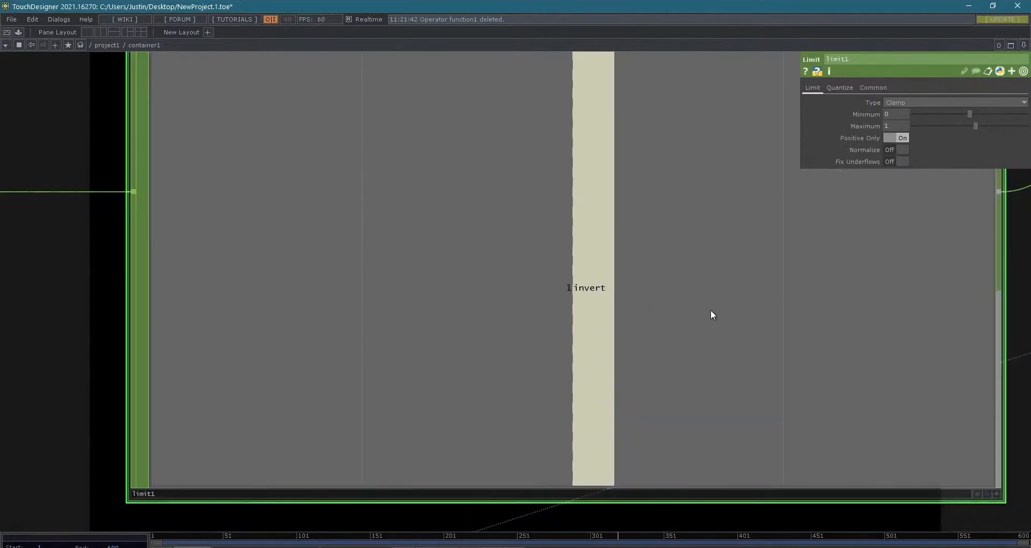
pyautogui.scroll(-6, 618, 282)
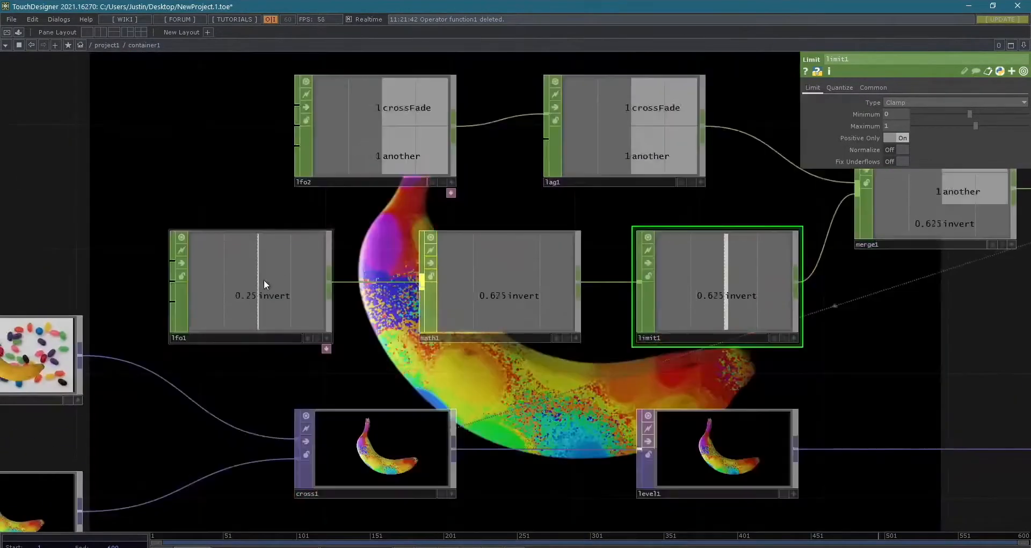
# - Set lfo1's amplitude to 0.95 and its offset to 0.4
pyautogui.click(264, 279)
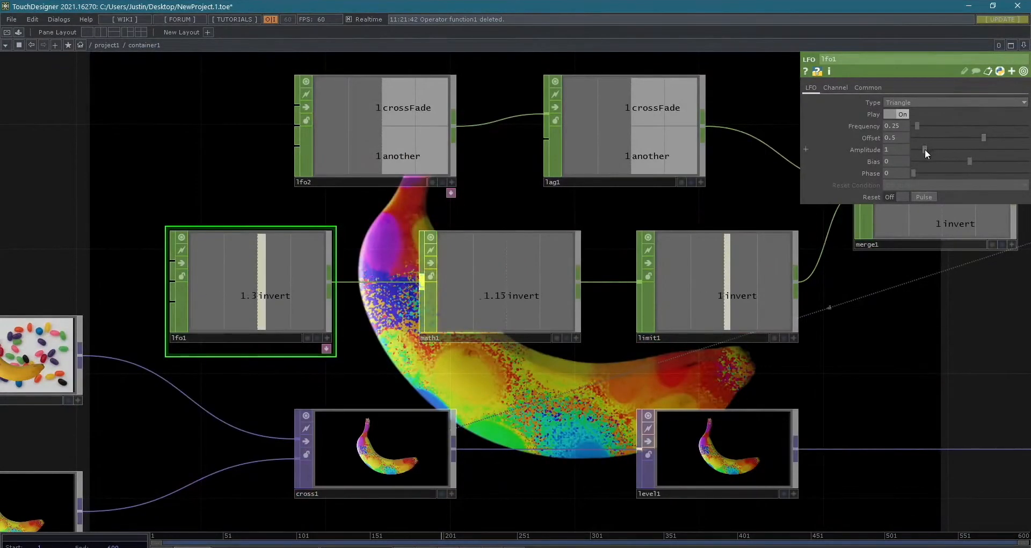
pyautogui.moveTo(924, 150); pyautogui.dragTo(922, 149)
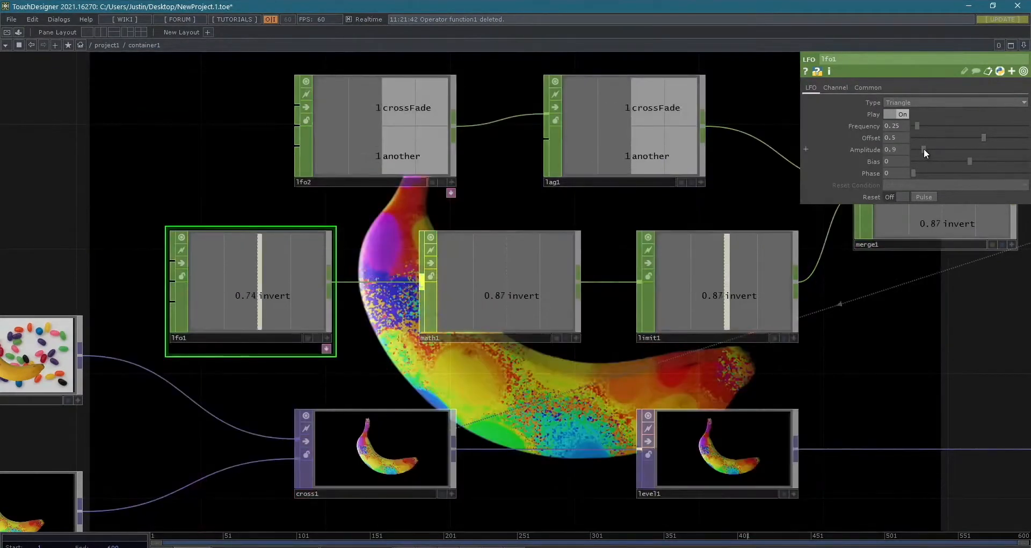
pyautogui.moveTo(923, 149); pyautogui.dragTo(924, 149)
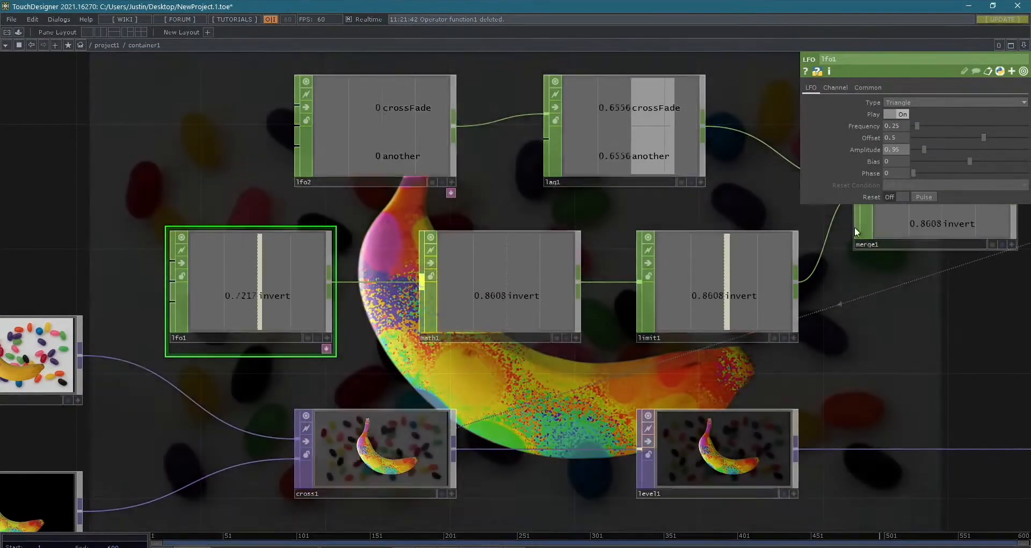
pyautogui.scroll(5, 672, 278)
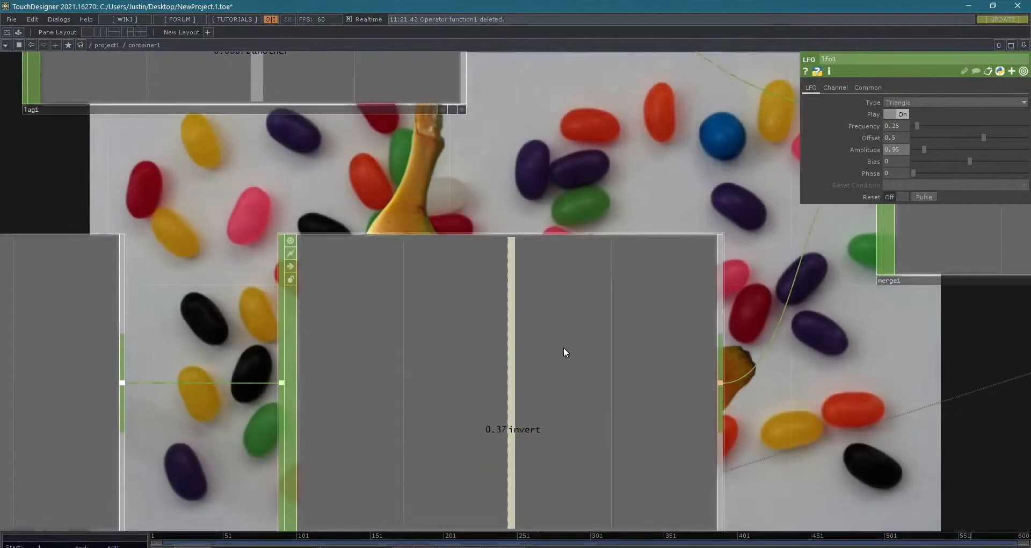
pyautogui.scroll(-5, 543, 412)
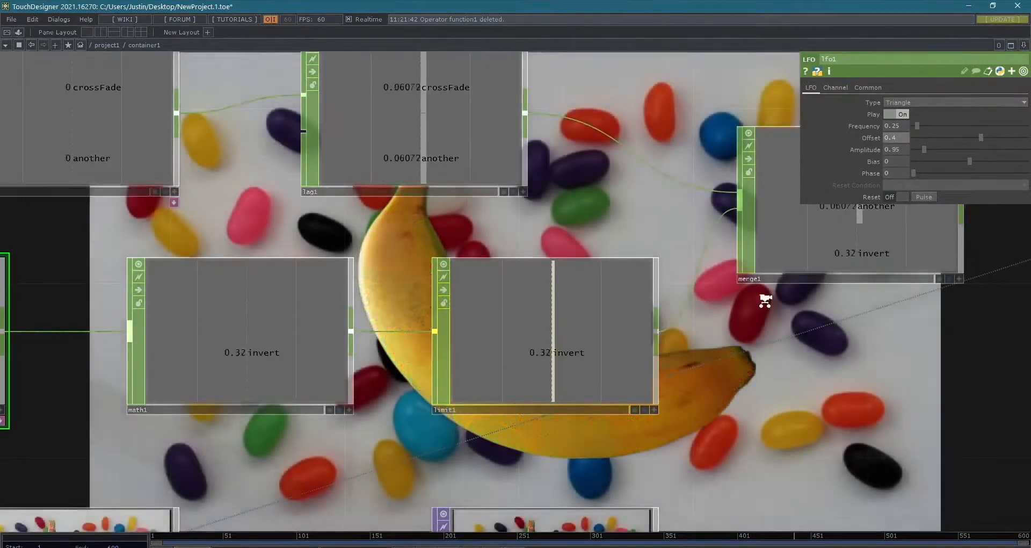
pyautogui.scroll(-2, 764, 298)
pyautogui.scroll(-3, 788, 348)
pyautogui.moveTo(778, 348); pyautogui.dragTo(691, 323)
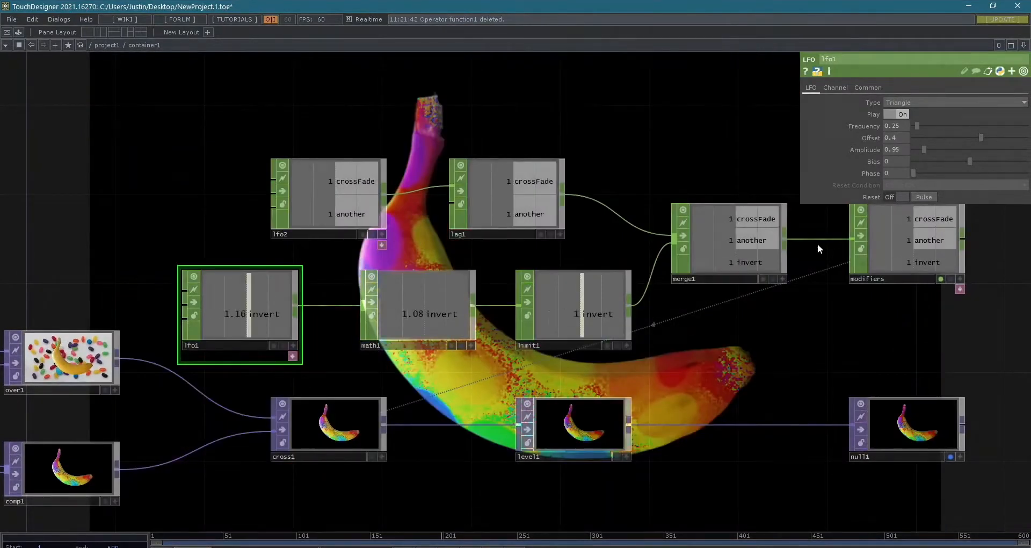
pyautogui.scroll(3, 813, 244)
pyautogui.scroll(-3, 808, 250)
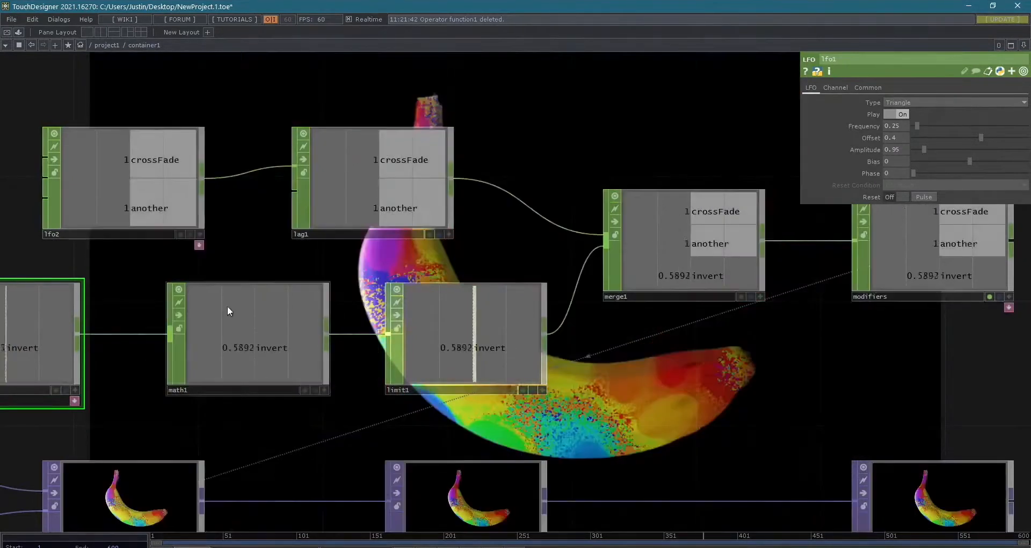
# - Compare limit1's invert output with the math1 operator bypassed and active
pyautogui.click(262, 359)
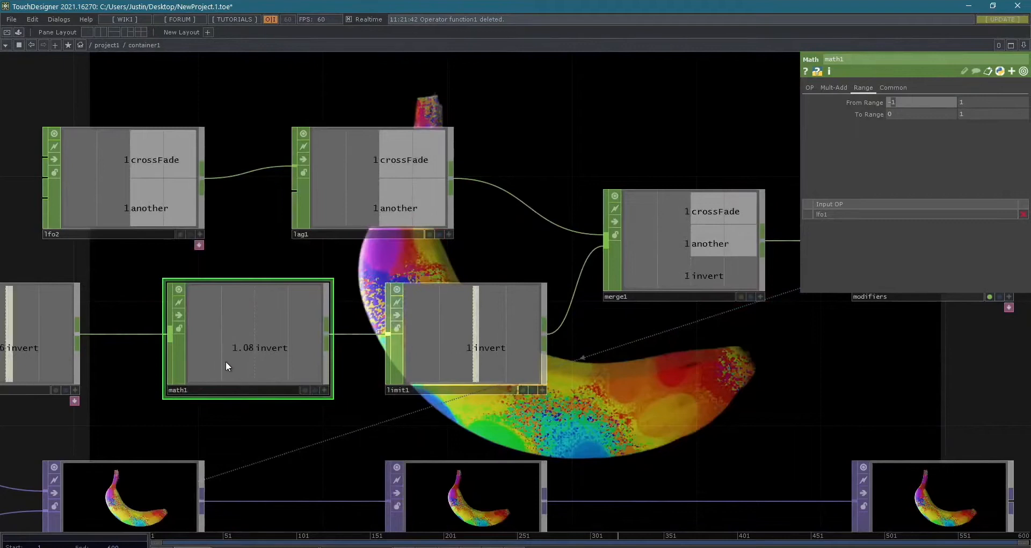
pyautogui.scroll(-4, 205, 379)
pyautogui.moveTo(230, 408); pyautogui.dragTo(278, 408)
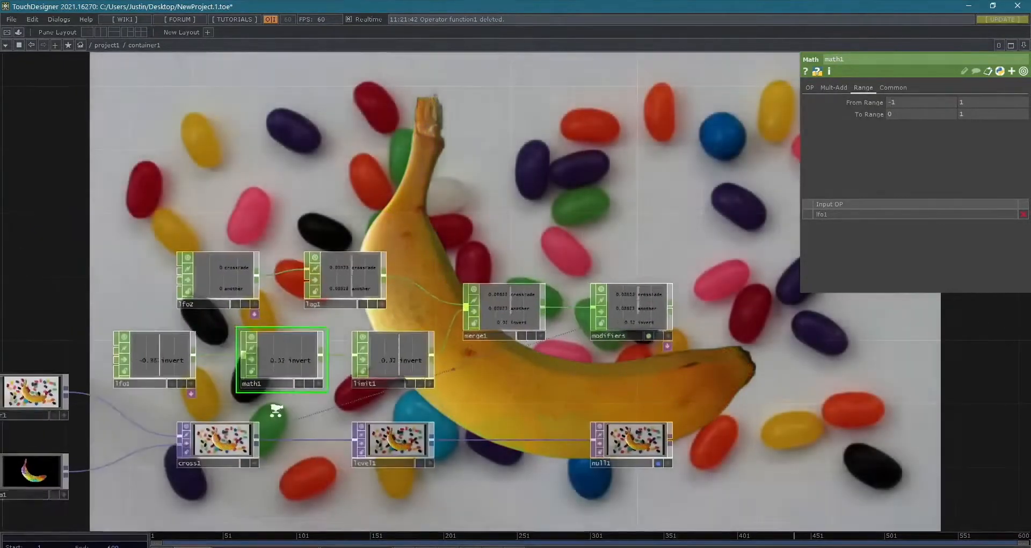
pyautogui.scroll(4, 275, 410)
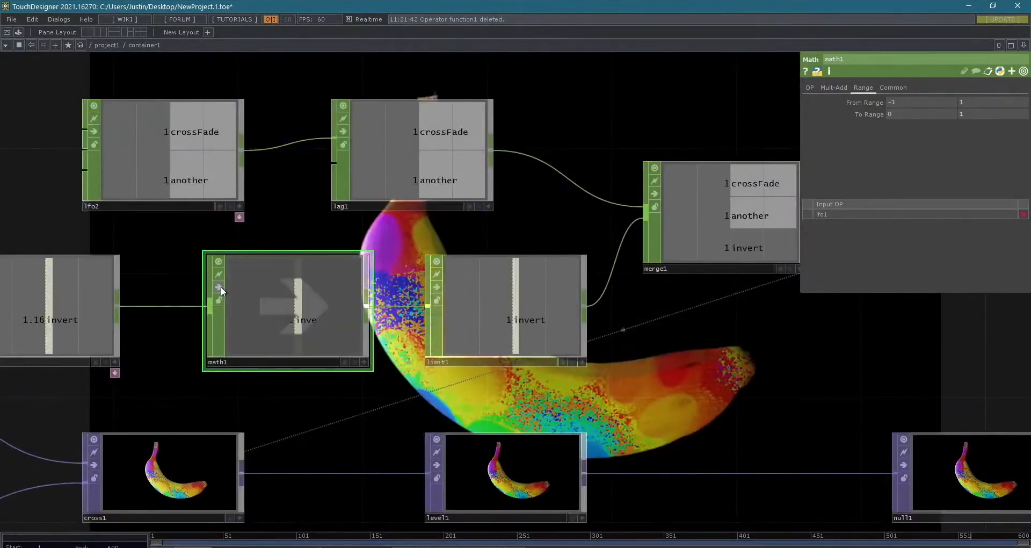
pyautogui.scroll(4, 528, 345)
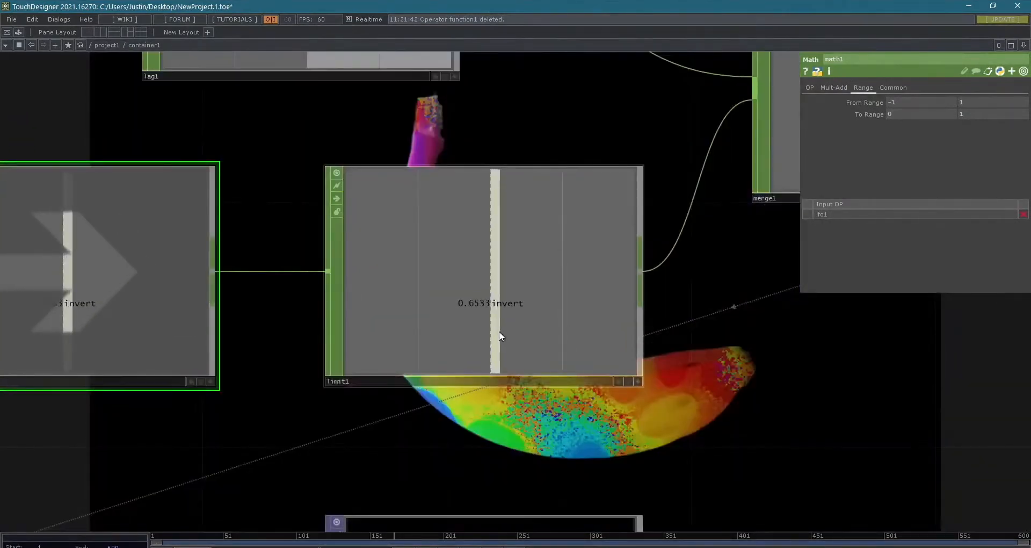
pyautogui.scroll(-4, 499, 339)
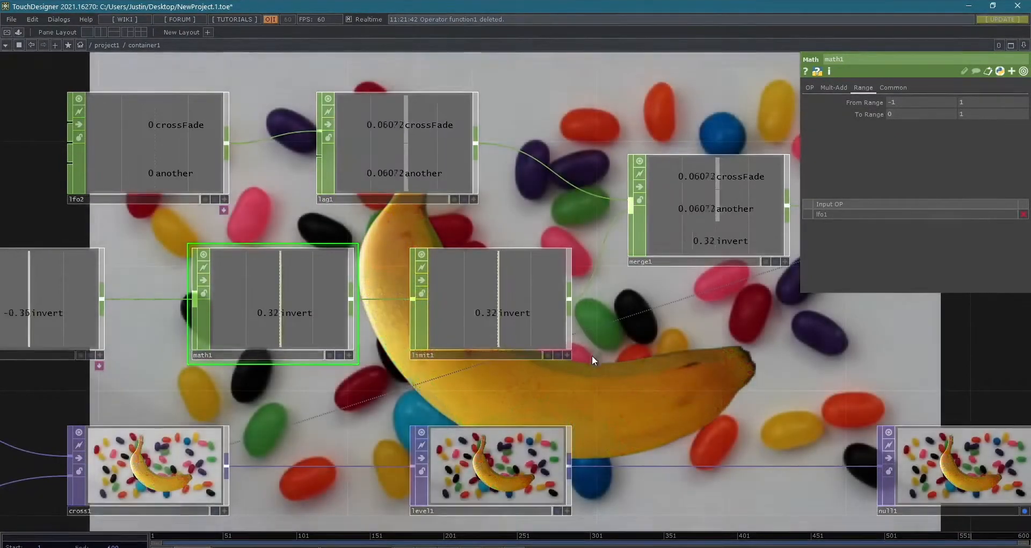
pyautogui.scroll(-5, 666, 323)
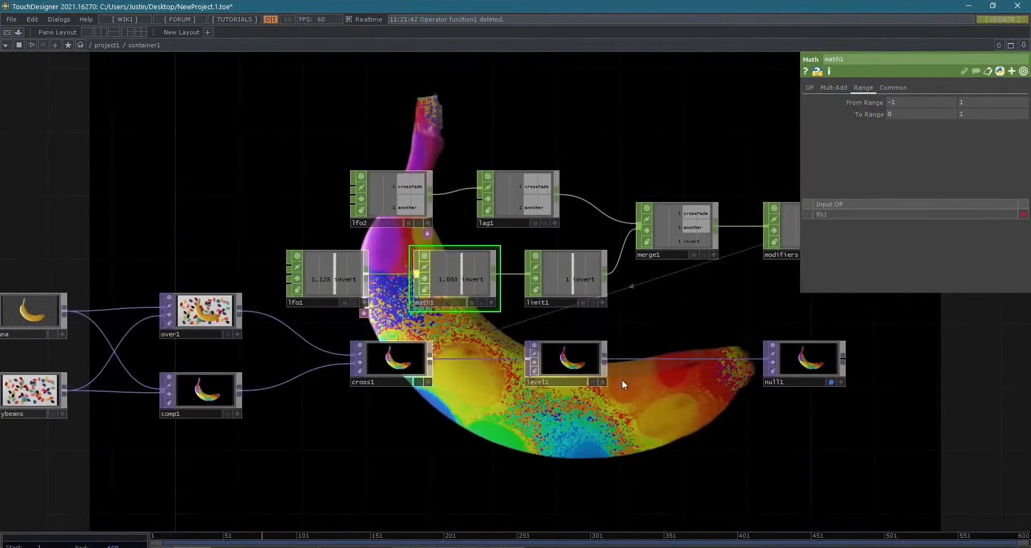
# - Export the invert channel of the modifiers CHOP to level1's Invert parameter
pyautogui.click(577, 362)
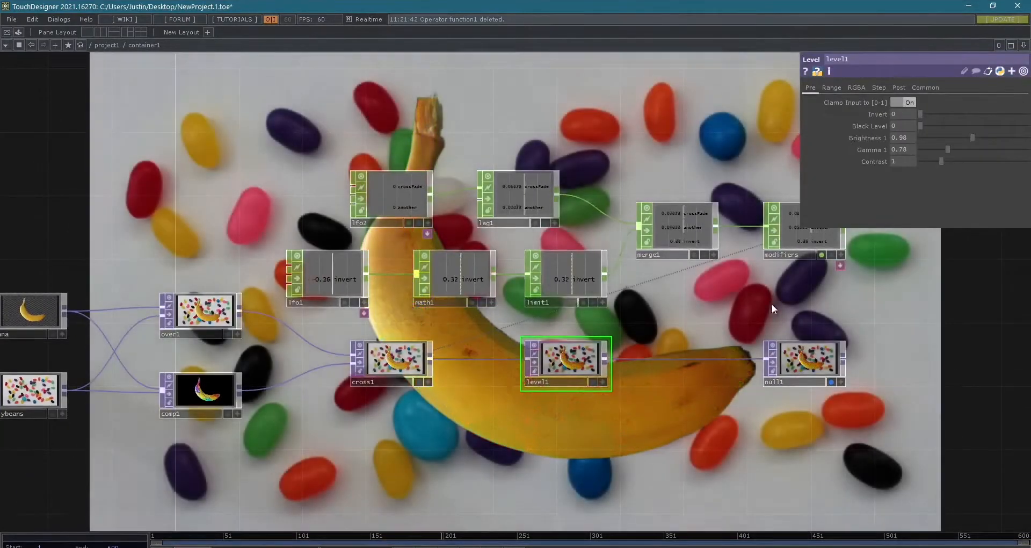
pyautogui.moveTo(731, 305); pyautogui.dragTo(387, 306)
pyautogui.scroll(8, 458, 231)
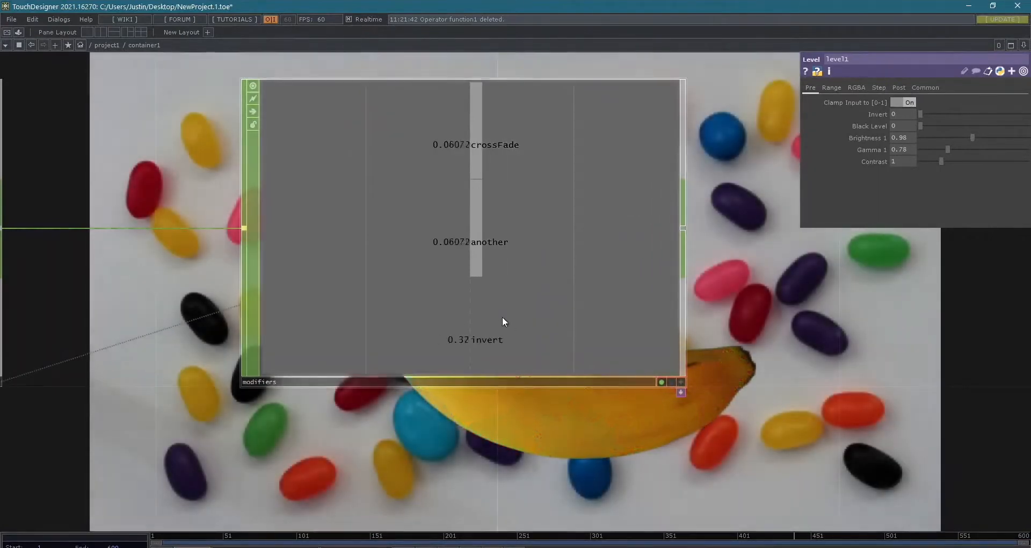
pyautogui.scroll(-4, 552, 342)
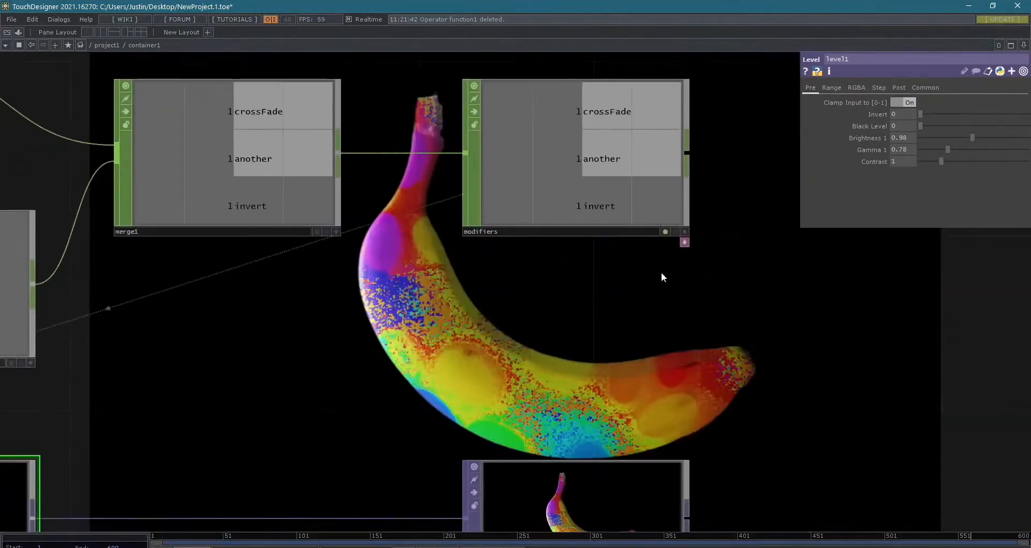
pyautogui.scroll(-2, 634, 310)
pyautogui.moveTo(634, 304); pyautogui.dragTo(684, 271)
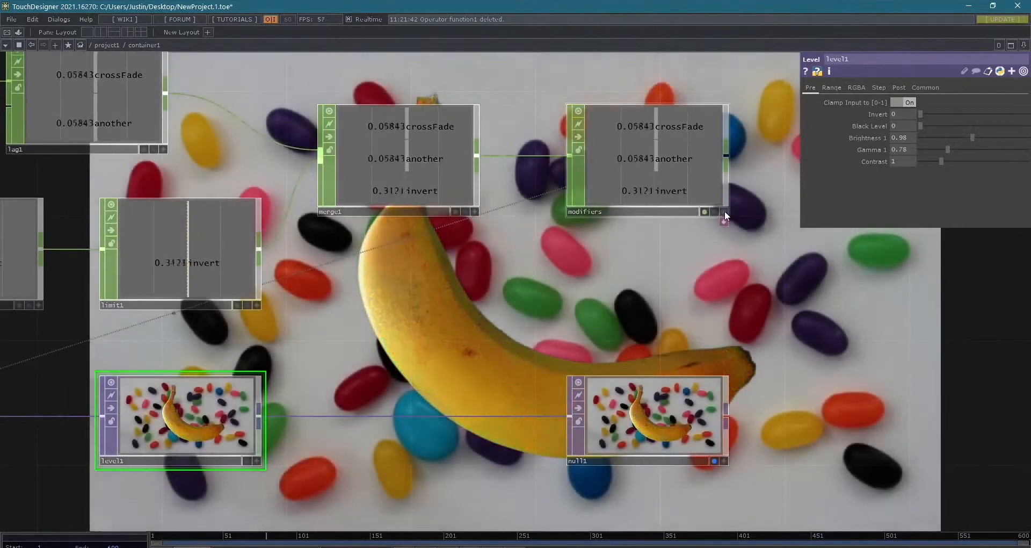
pyautogui.click(724, 211)
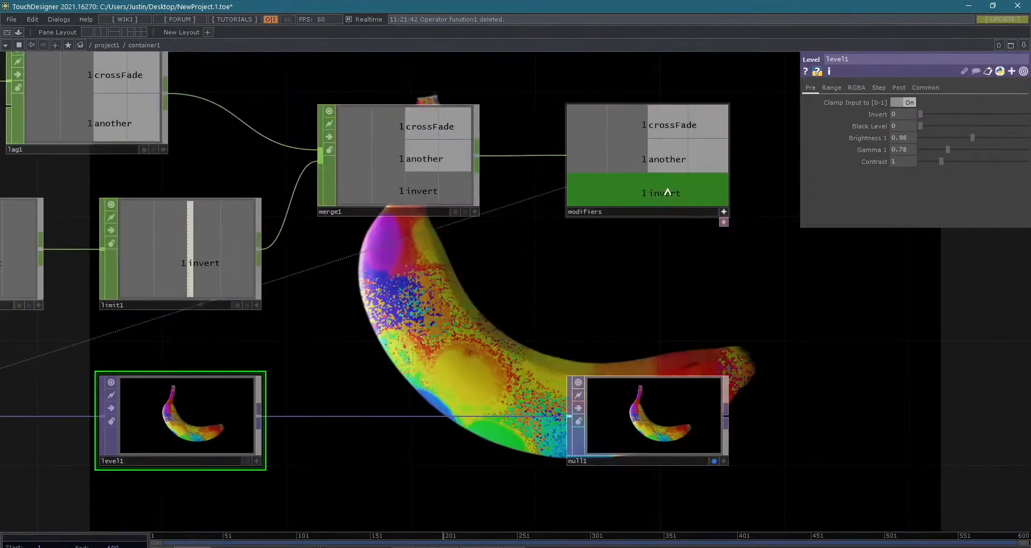
pyautogui.moveTo(667, 192); pyautogui.dragTo(903, 111)
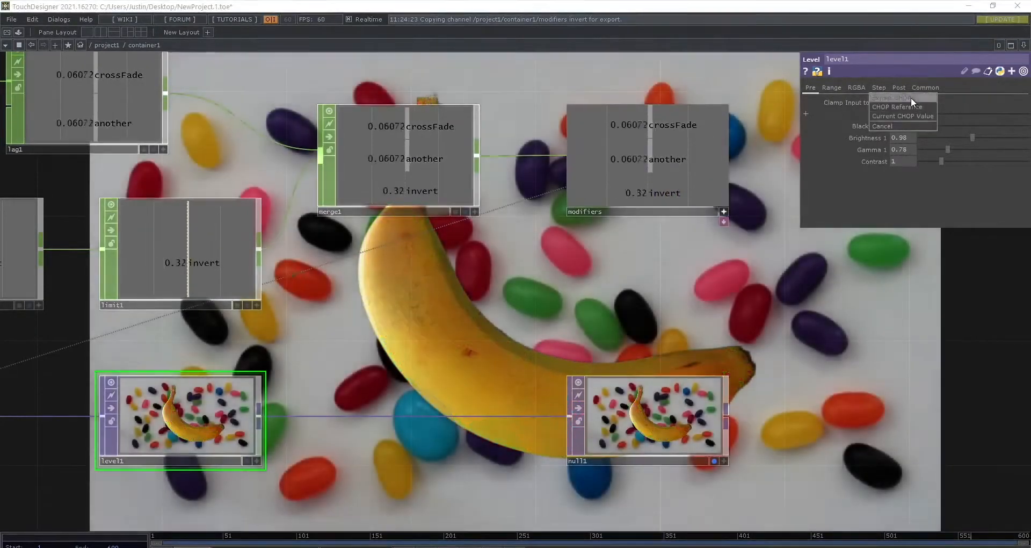
pyautogui.click(910, 97)
# - Change lfo1's waveform type to Square
pyautogui.scroll(-5, 693, 338)
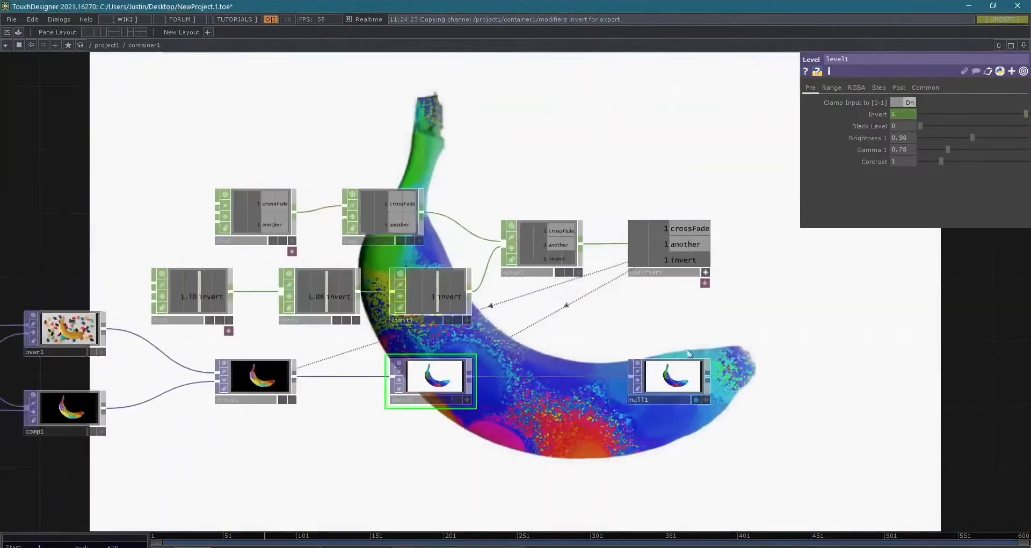
pyautogui.scroll(-6, 598, 278)
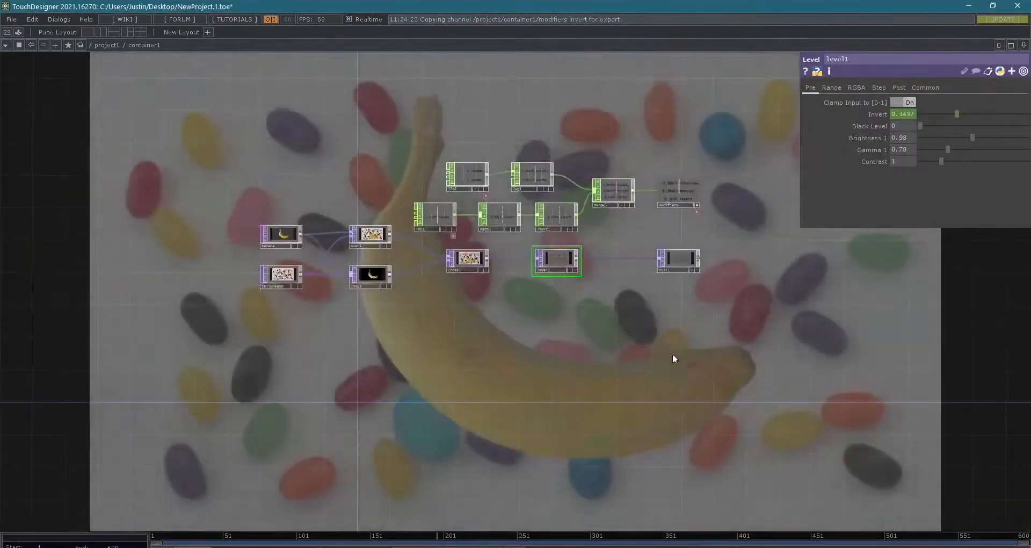
pyautogui.moveTo(673, 357); pyautogui.dragTo(840, 285)
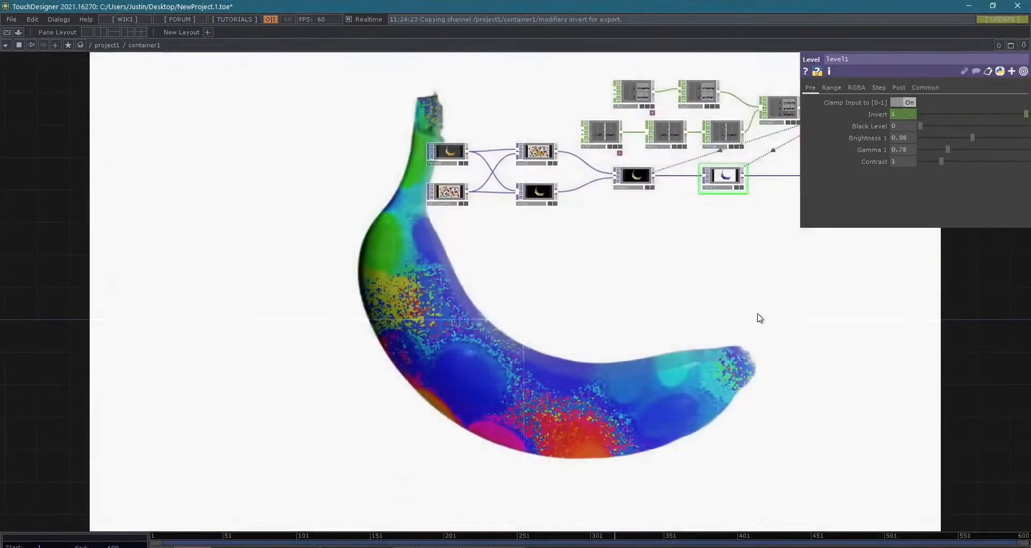
pyautogui.moveTo(760, 318); pyautogui.dragTo(575, 353)
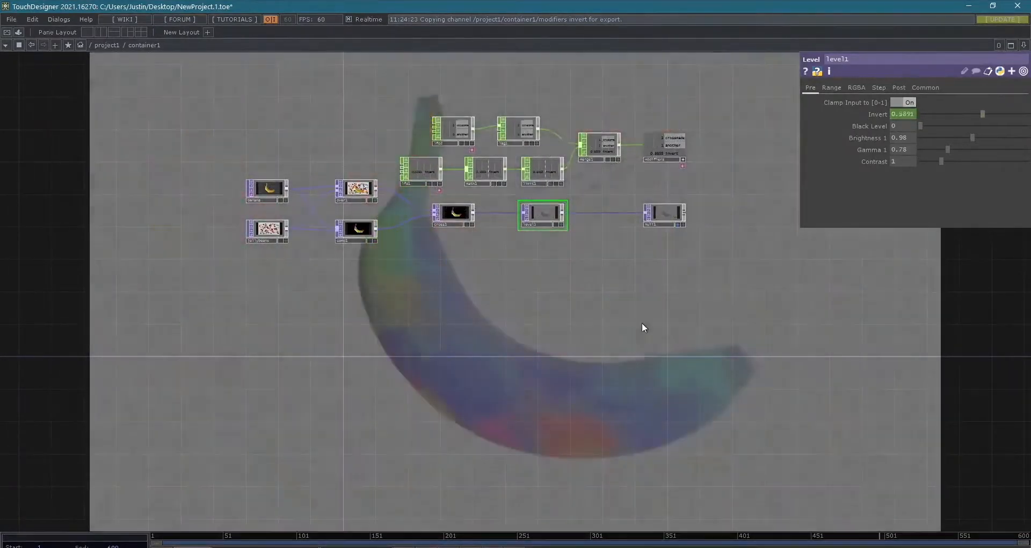
pyautogui.scroll(4, 644, 301)
pyautogui.scroll(-5, 639, 268)
pyautogui.moveTo(630, 338); pyautogui.dragTo(663, 436)
pyautogui.scroll(1, 642, 303)
pyautogui.scroll(6, 645, 303)
pyautogui.click(137, 251)
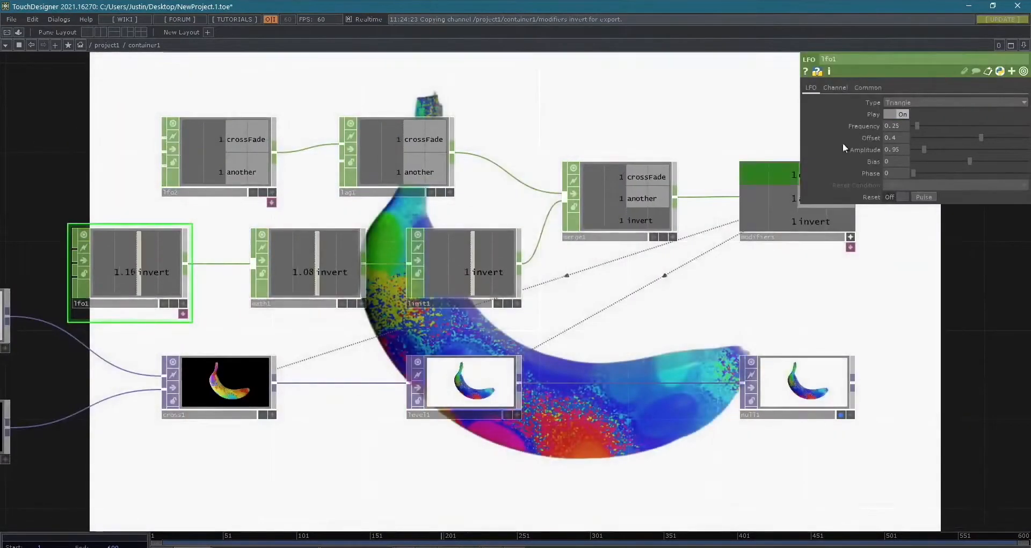
pyautogui.click(917, 100)
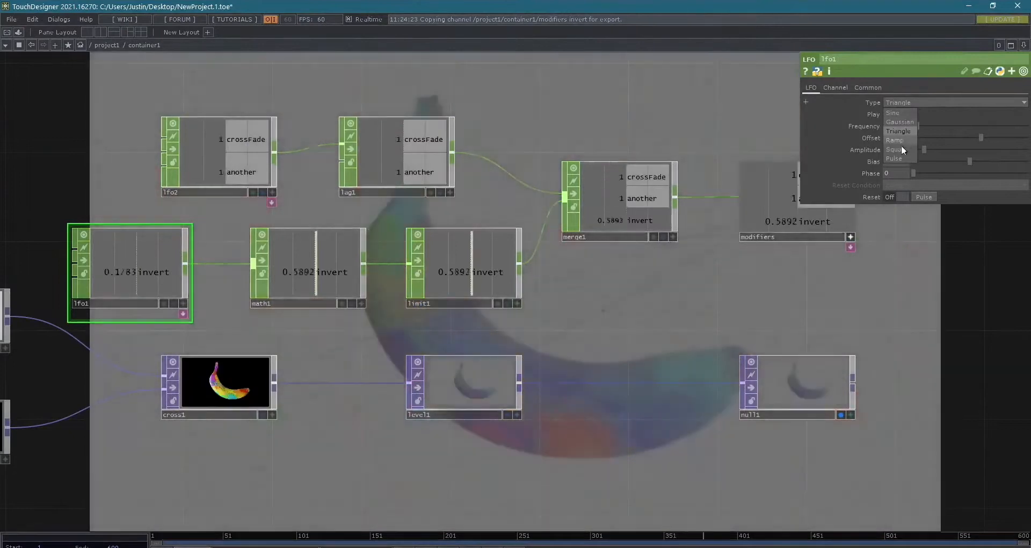
pyautogui.click(901, 147)
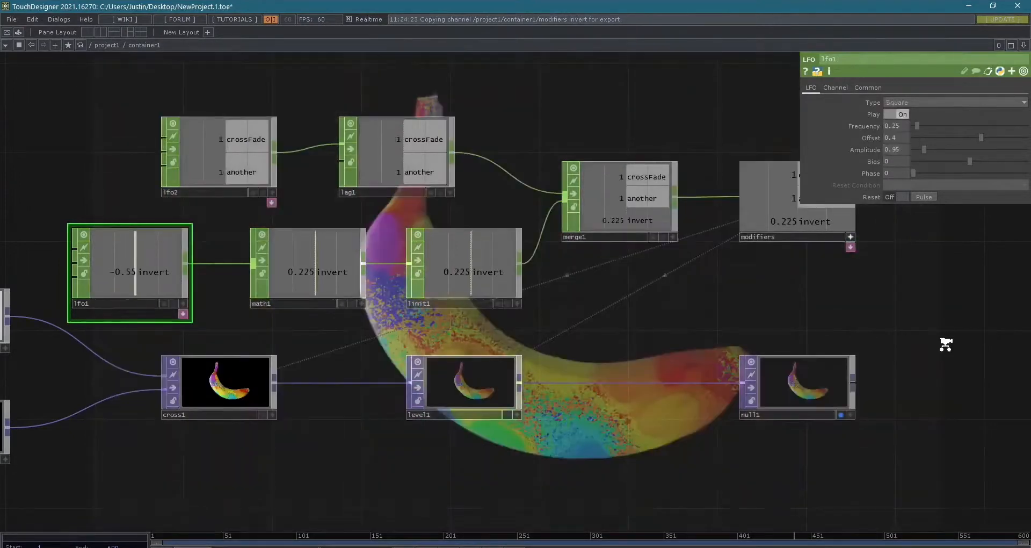
# - Set lfo1's frequency to 0.33 and review the effect across the whole network
pyautogui.scroll(-4, 945, 343)
pyautogui.moveTo(946, 428); pyautogui.dragTo(644, 374)
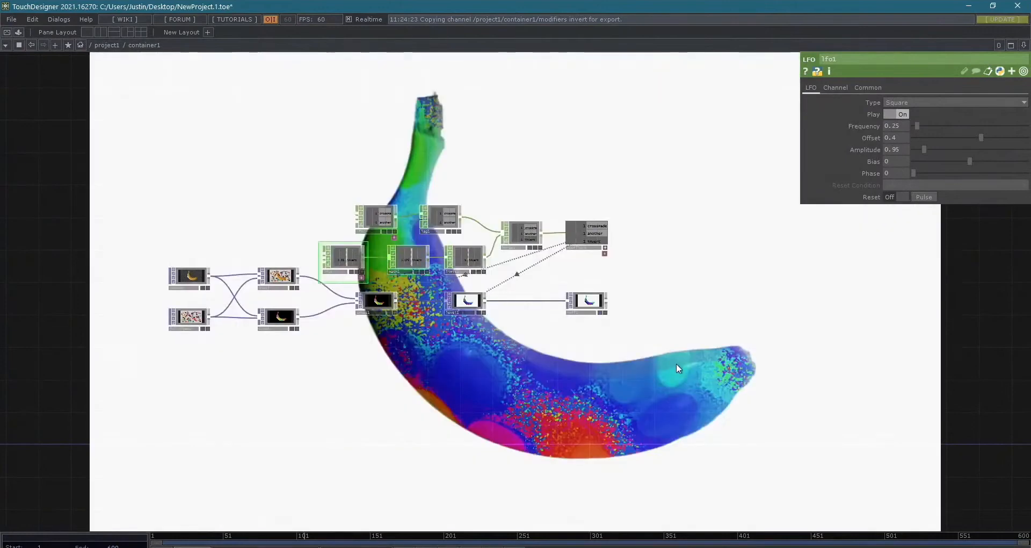
pyautogui.scroll(3, 676, 363)
pyautogui.moveTo(405, 315); pyautogui.dragTo(537, 377)
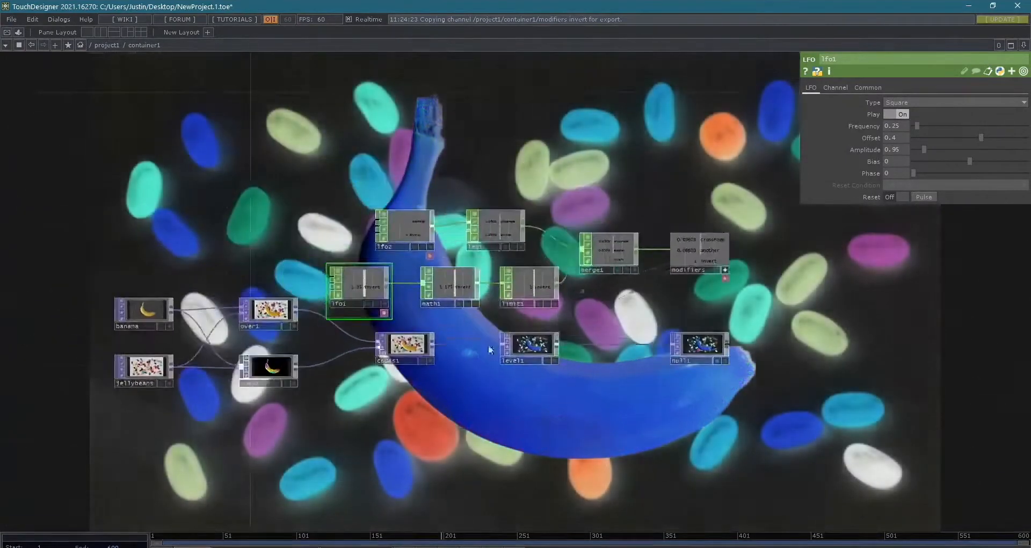
pyautogui.scroll(5, 414, 290)
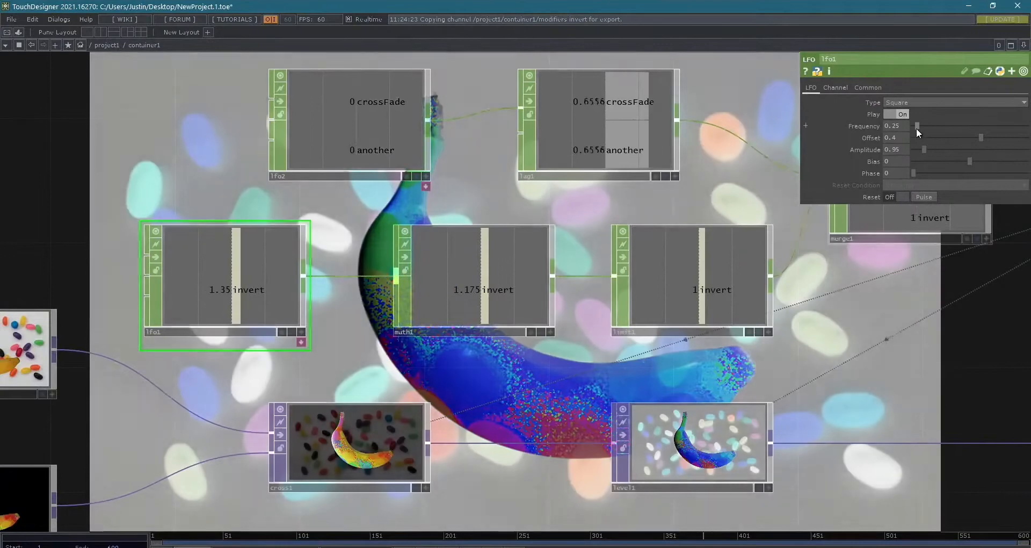
pyautogui.moveTo(916, 127); pyautogui.dragTo(919, 125)
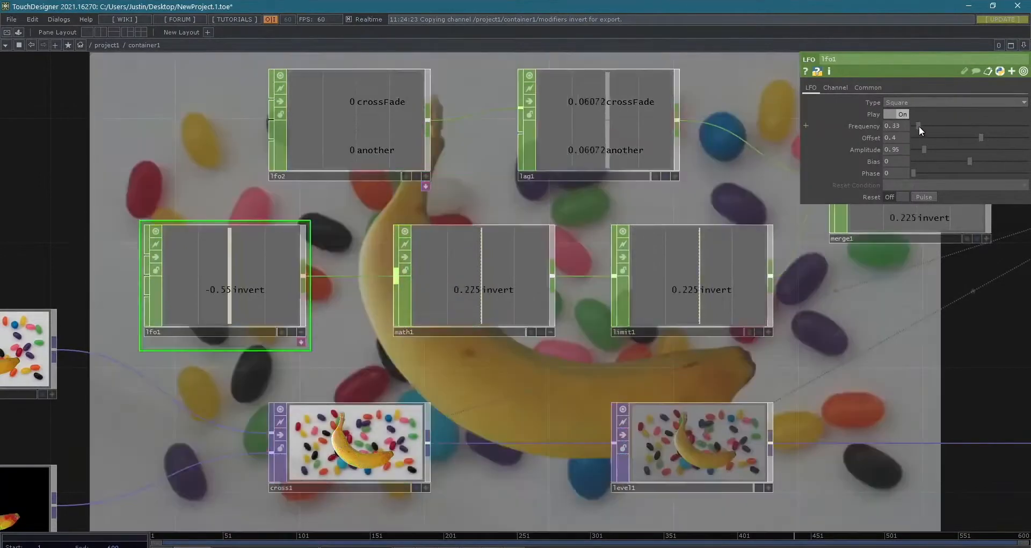
pyautogui.scroll(-3, 889, 406)
pyautogui.moveTo(945, 431); pyautogui.dragTo(850, 280)
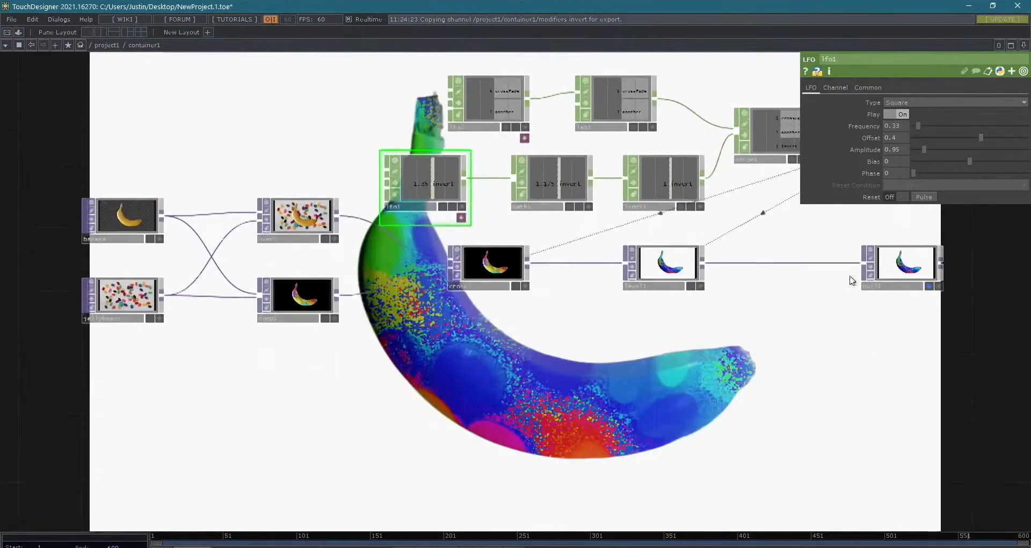
pyautogui.scroll(-3, 850, 280)
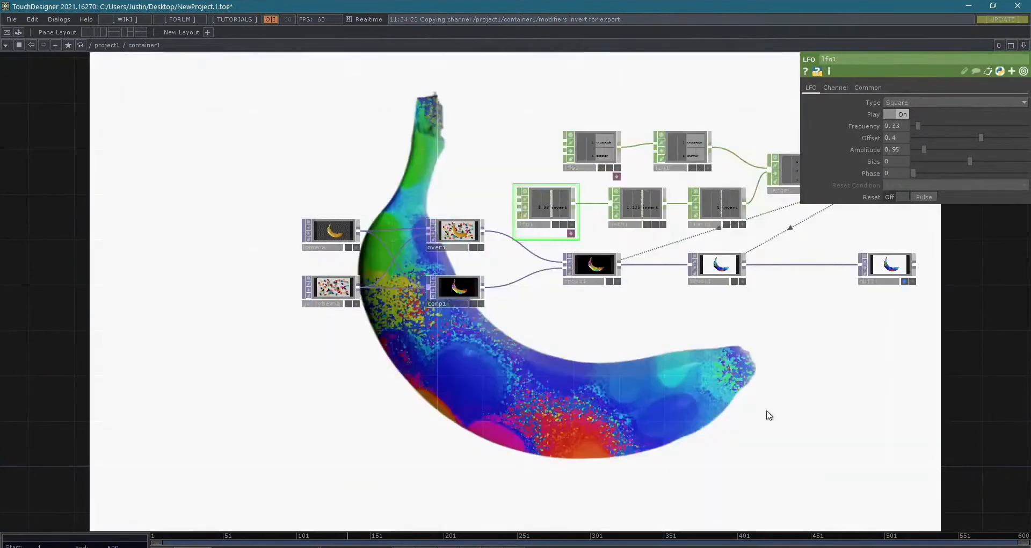
# - Examine lfo2's parameters and how its crossFade and another channels pass through lag1 to the output
pyautogui.moveTo(819, 418); pyautogui.dragTo(767, 467)
pyautogui.scroll(-4, 767, 467)
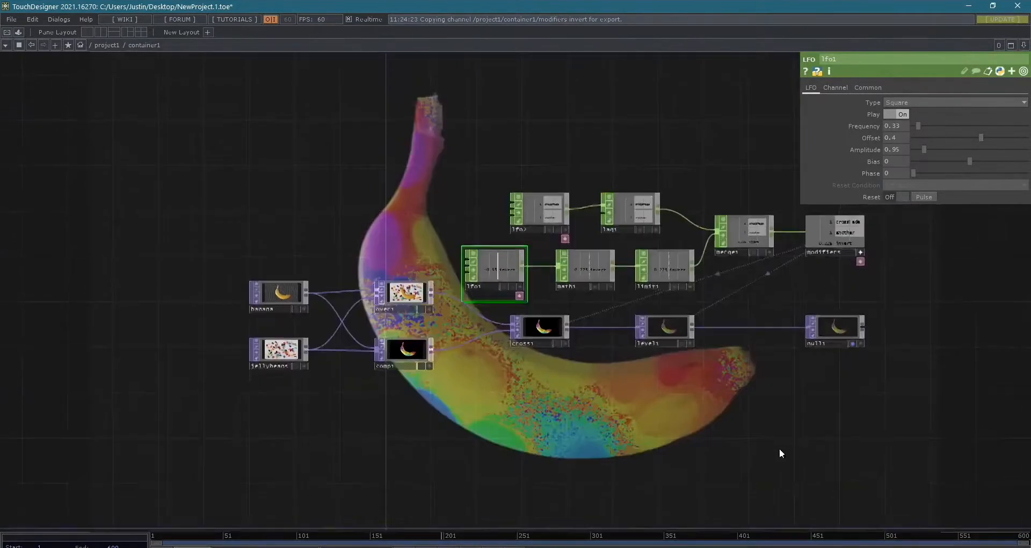
pyautogui.scroll(6, 803, 437)
pyautogui.moveTo(713, 368); pyautogui.dragTo(663, 424)
pyautogui.moveTo(457, 186); pyautogui.dragTo(438, 197)
pyautogui.click(504, 160)
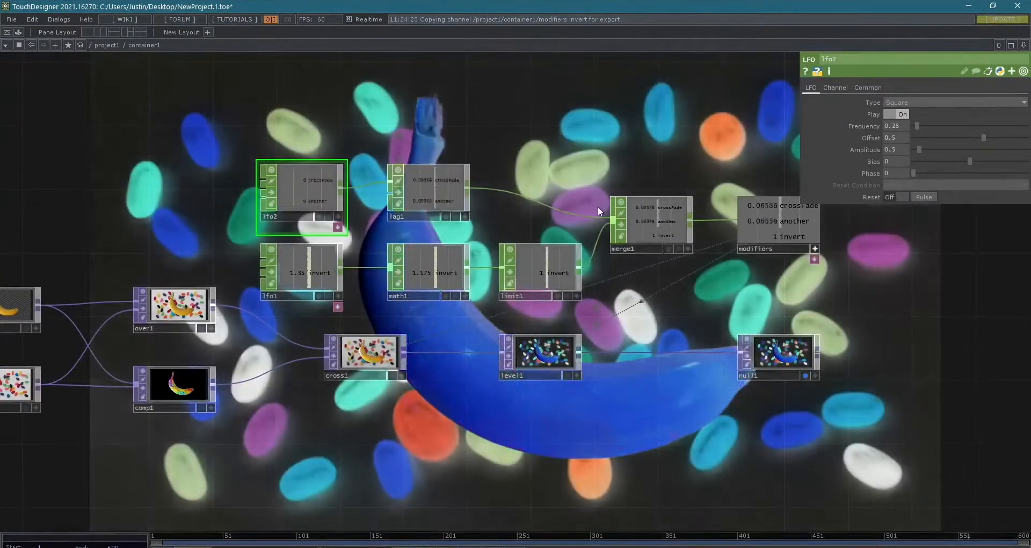
pyautogui.scroll(-2, 598, 206)
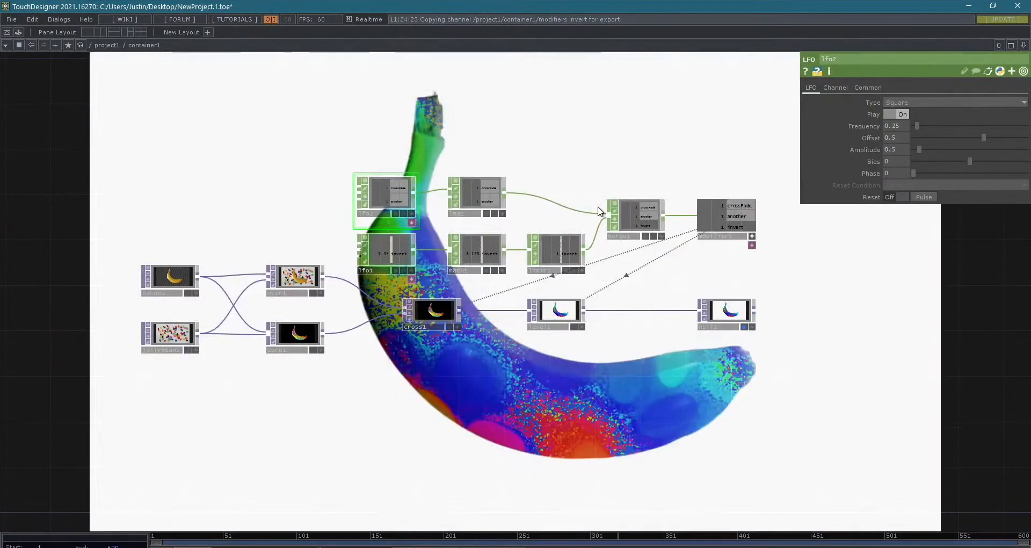
pyautogui.scroll(4, 595, 260)
pyautogui.scroll(-4, 544, 246)
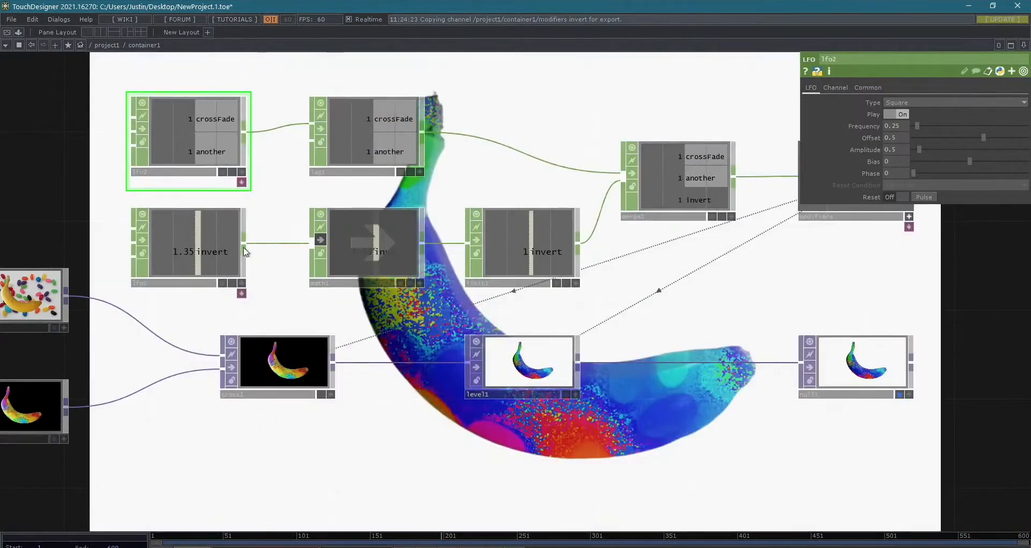
# - Bypass the math1 operator and compare the invert values coming out of lfo1 and limit1
pyautogui.scroll(5, 296, 233)
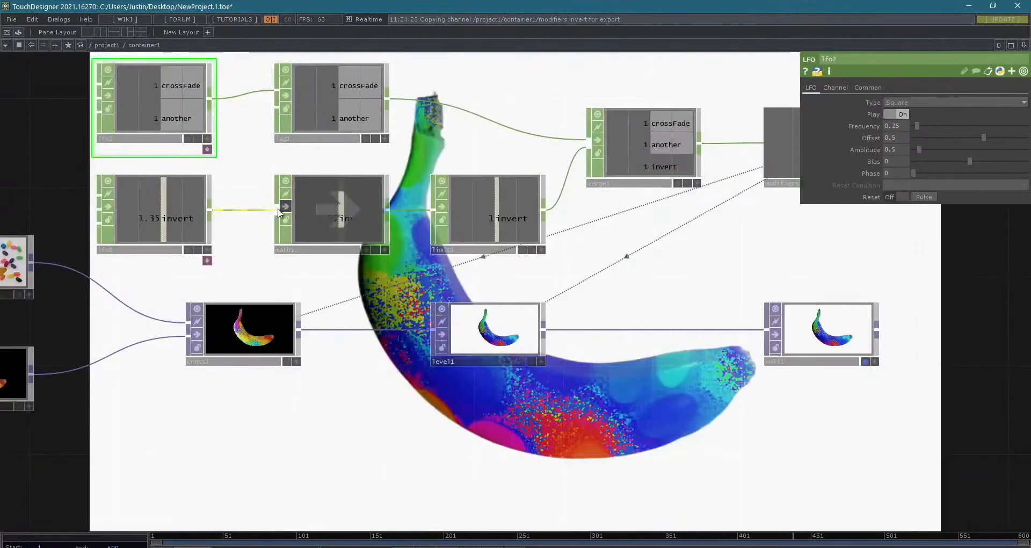
pyautogui.scroll(10, 498, 228)
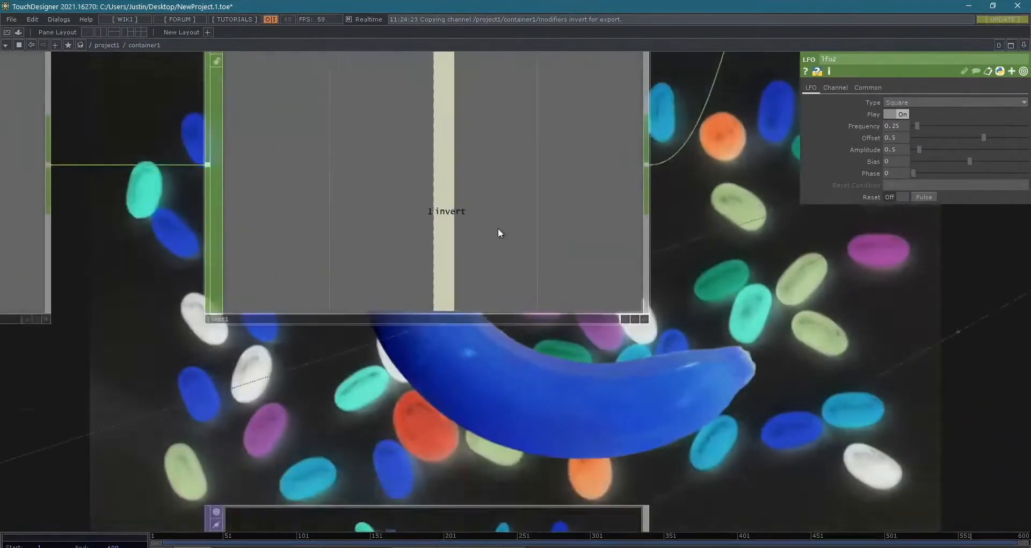
pyautogui.scroll(-6, 498, 228)
pyautogui.moveTo(414, 301); pyautogui.dragTo(443, 312)
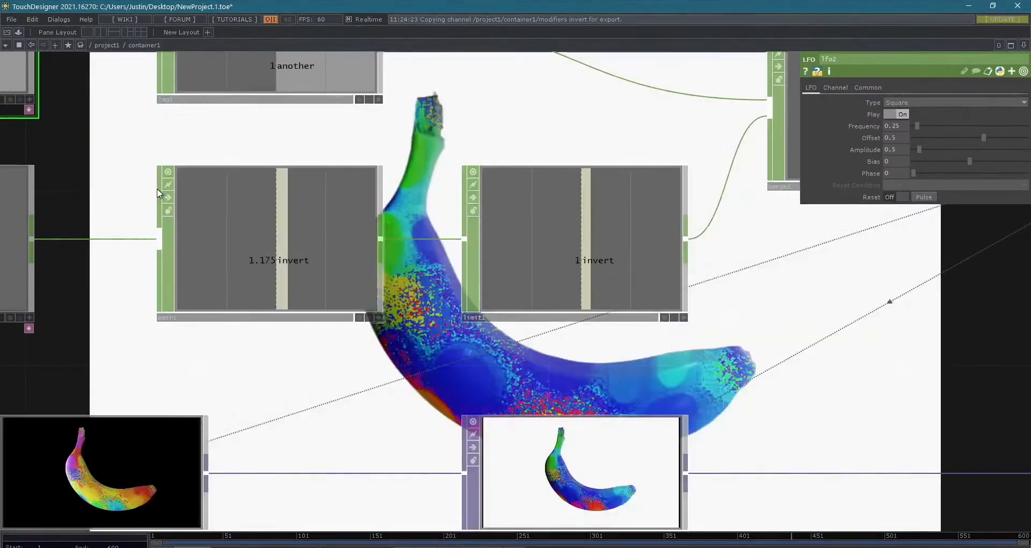
pyautogui.click(169, 198)
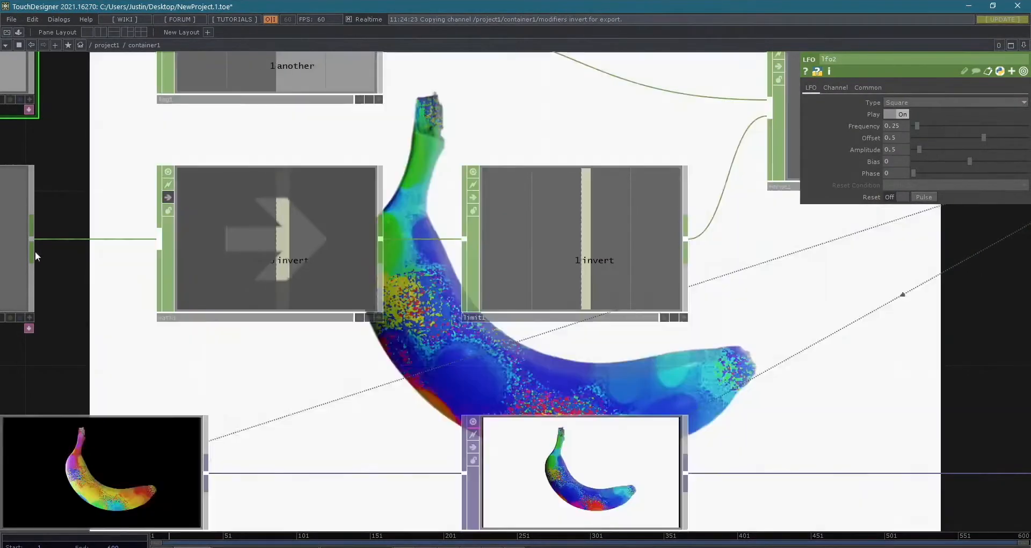
pyautogui.moveTo(37, 256); pyautogui.dragTo(176, 274)
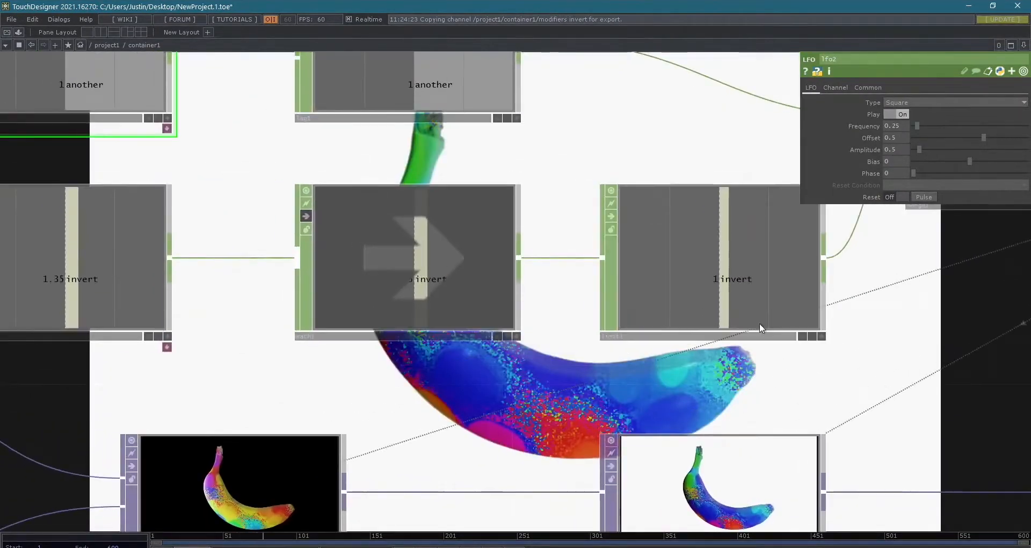
pyautogui.scroll(-5, 825, 372)
pyautogui.moveTo(942, 386); pyautogui.dragTo(672, 281)
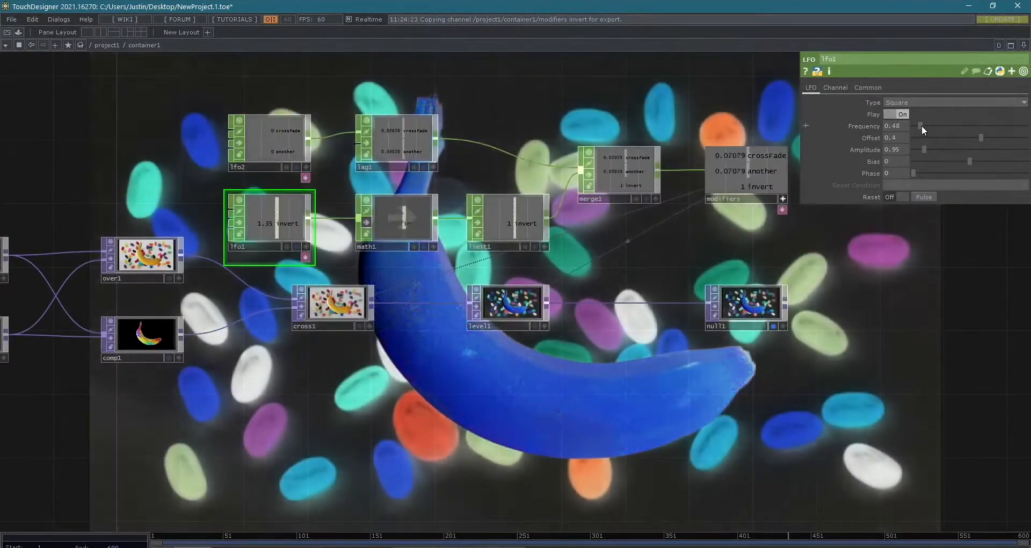
# - Set lfo1's frequency to 0.57 and review the inversion across the network
pyautogui.moveTo(919, 125); pyautogui.dragTo(974, 126)
pyautogui.moveTo(892, 126); pyautogui.dragTo(884, 126)
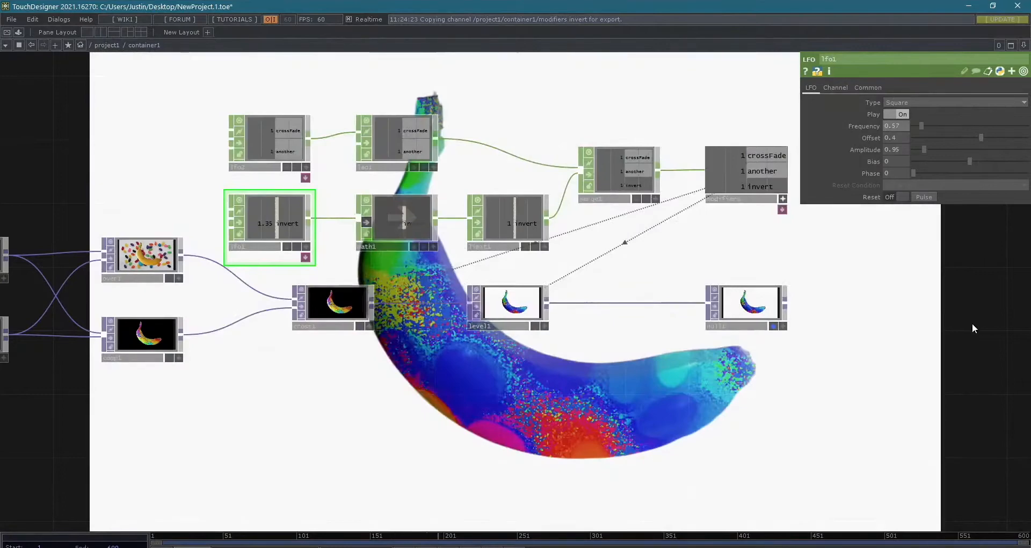
pyautogui.moveTo(972, 323); pyautogui.dragTo(862, 369)
pyautogui.moveTo(517, 323); pyautogui.dragTo(593, 283)
pyautogui.scroll(3, 497, 238)
pyautogui.scroll(-3, 431, 215)
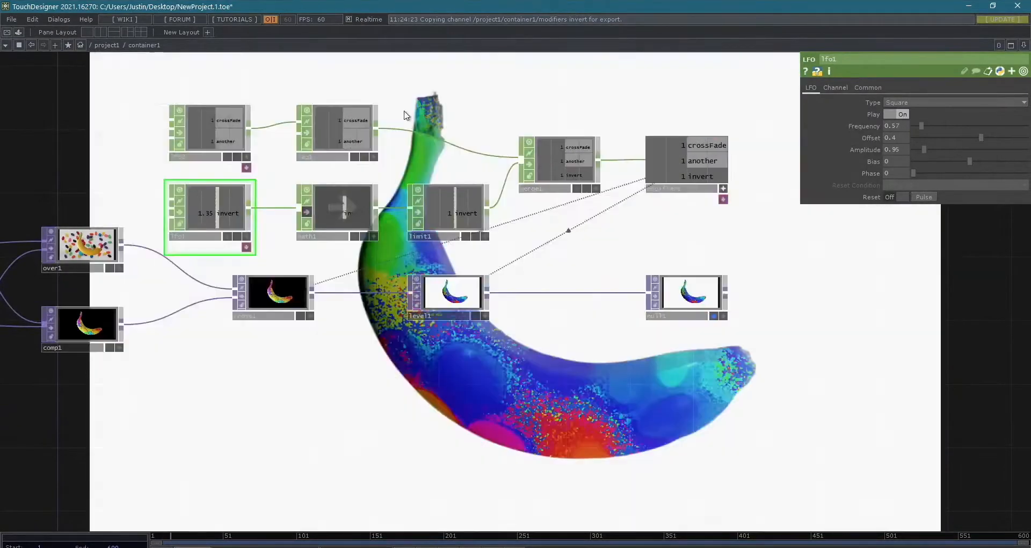
pyautogui.moveTo(440, 87); pyautogui.dragTo(456, 59)
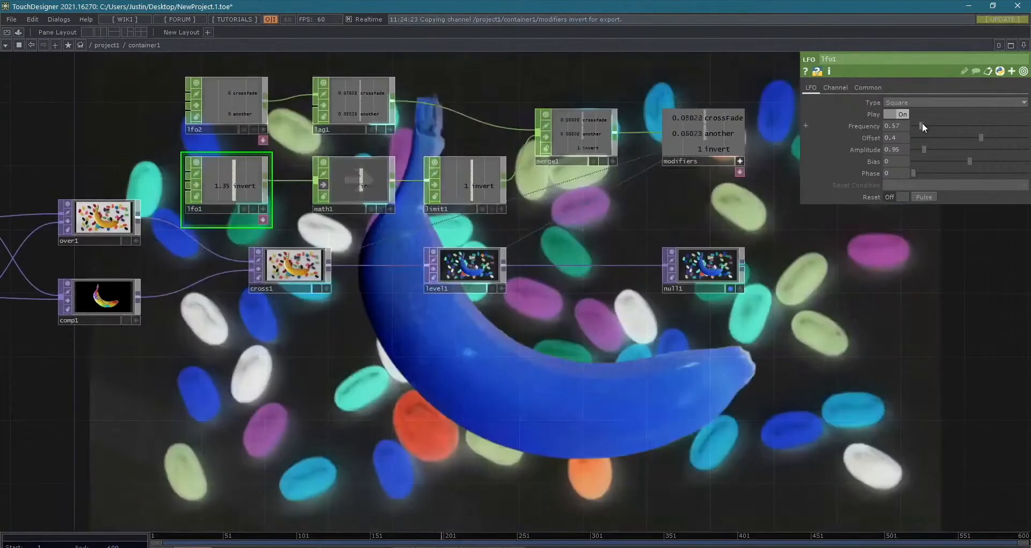
# - Slow lfo1's frequency down to 0.19 and review the combined crossfade and inversion
pyautogui.moveTo(917, 124); pyautogui.dragTo(916, 124)
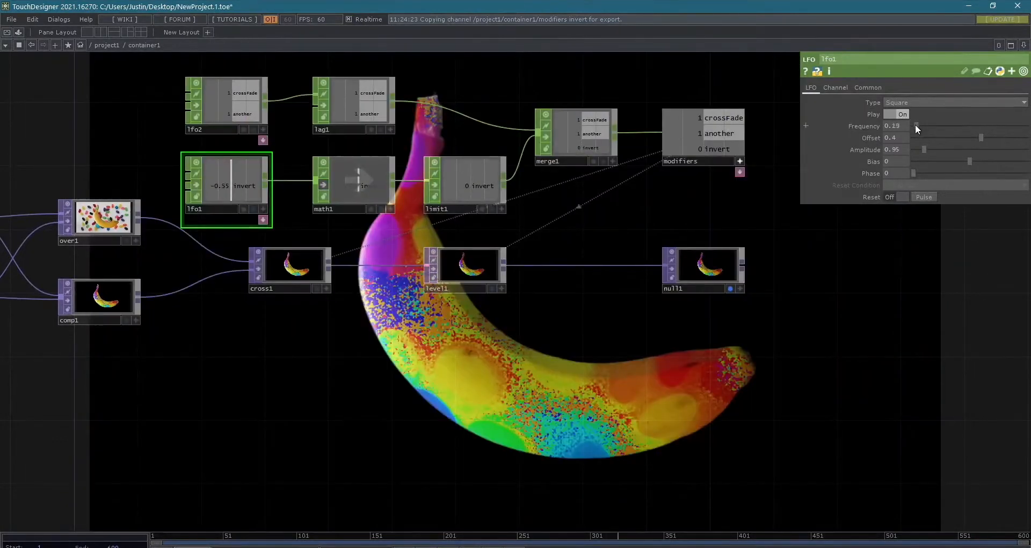
pyautogui.moveTo(870, 298); pyautogui.dragTo(937, 332)
pyautogui.moveTo(787, 367); pyautogui.dragTo(849, 356)
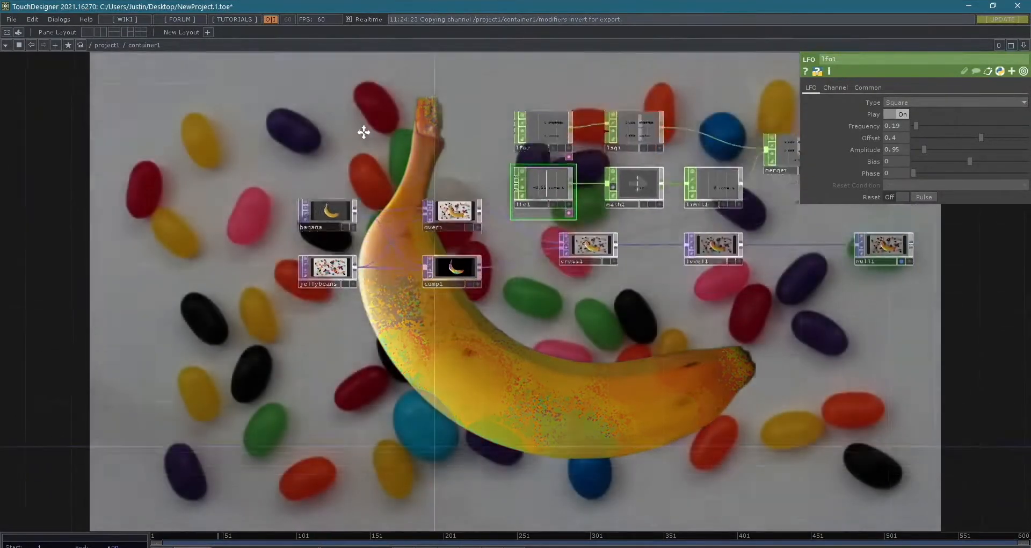
pyautogui.moveTo(364, 132); pyautogui.dragTo(350, 141)
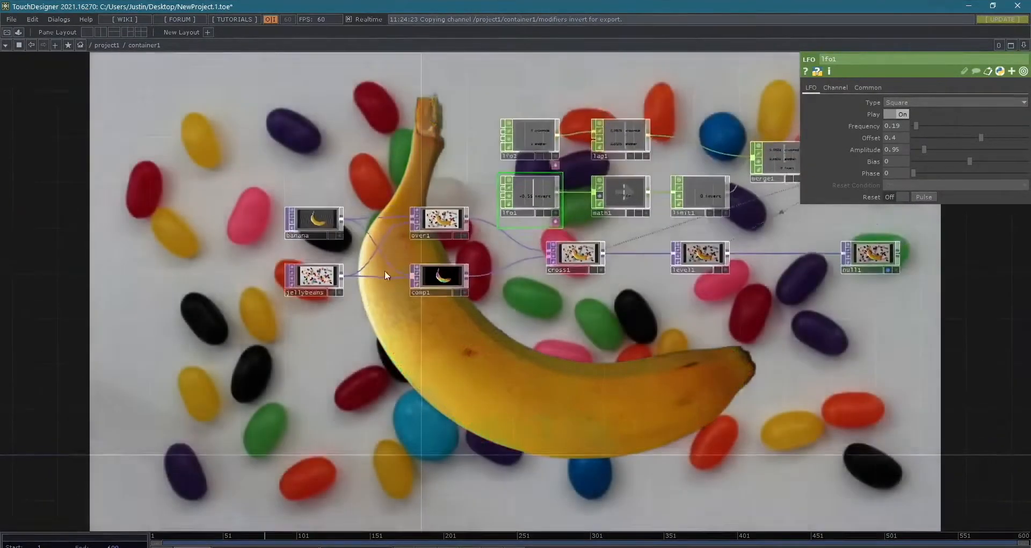
# - Replace the jellybeans operator's source file with the sample movie Count.mov
pyautogui.scroll(3, 390, 346)
pyautogui.scroll(-6, 451, 374)
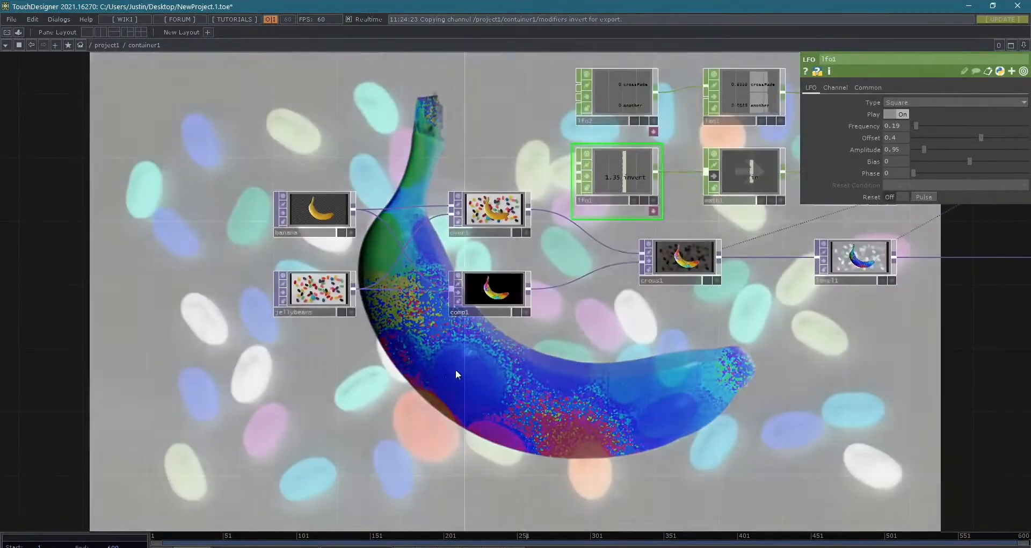
pyautogui.moveTo(456, 369); pyautogui.dragTo(465, 440)
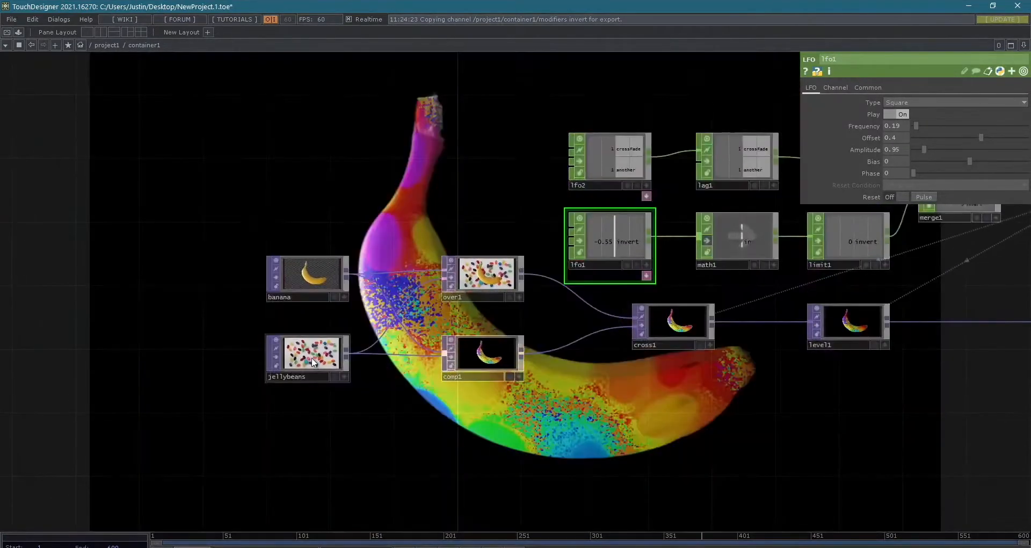
pyautogui.click(311, 357)
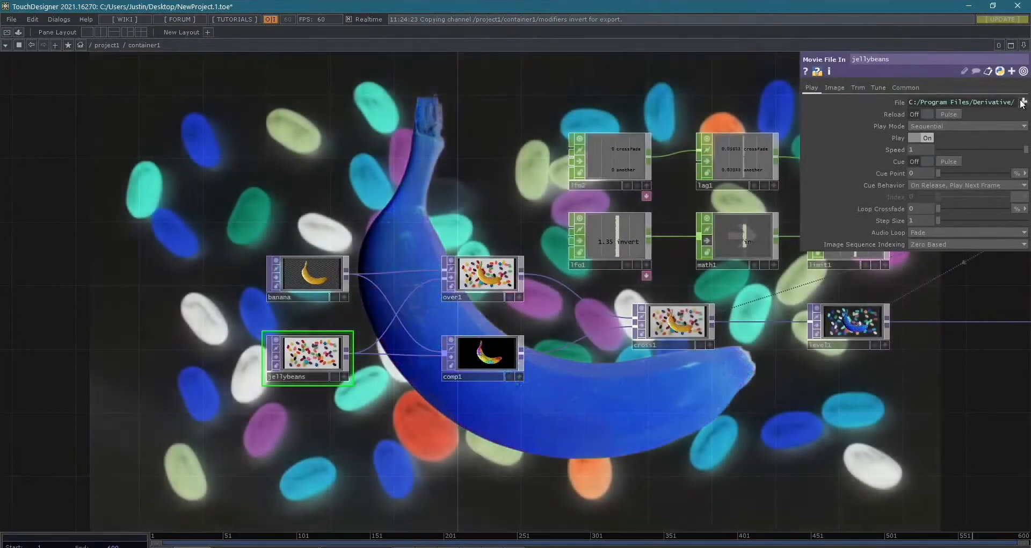
pyautogui.click(1022, 101)
pyautogui.doubleClick(308, 182)
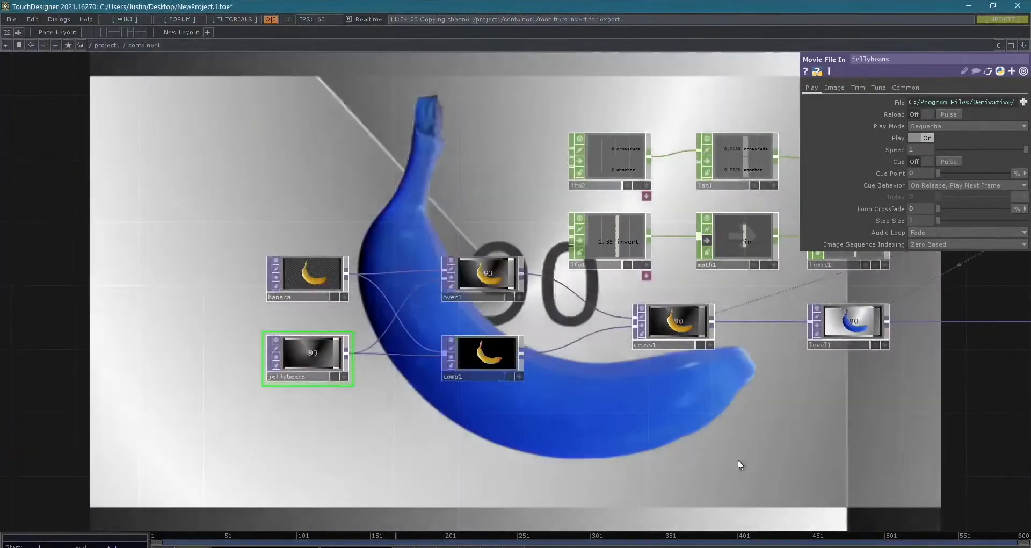
# - Set the jellybeans movie's playback speed to 0.348
pyautogui.moveTo(706, 439); pyautogui.dragTo(540, 370)
pyautogui.scroll(-3, 521, 354)
pyautogui.scroll(-2, 666, 434)
pyautogui.moveTo(623, 443); pyautogui.dragTo(479, 464)
pyautogui.scroll(5, 281, 414)
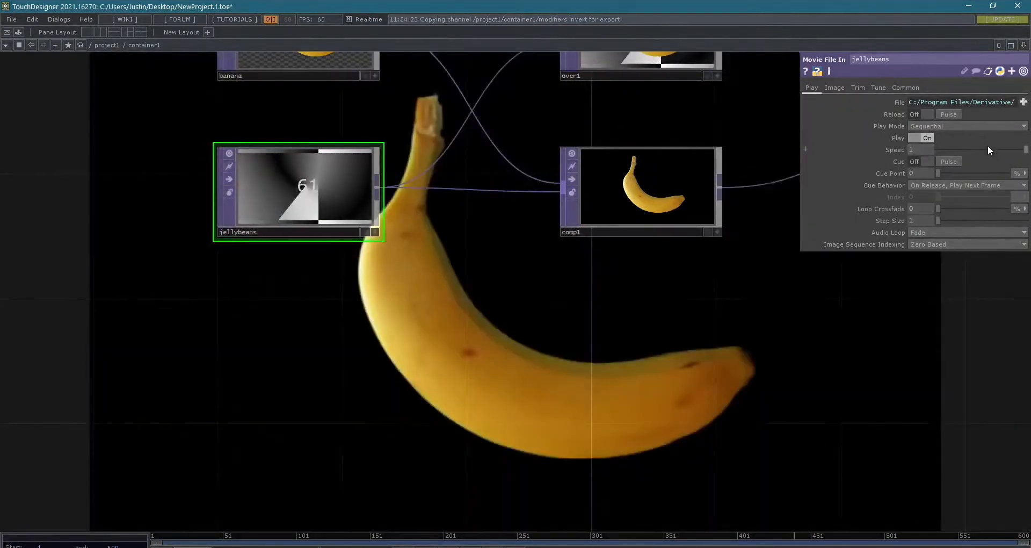
pyautogui.moveTo(969, 150); pyautogui.dragTo(968, 149)
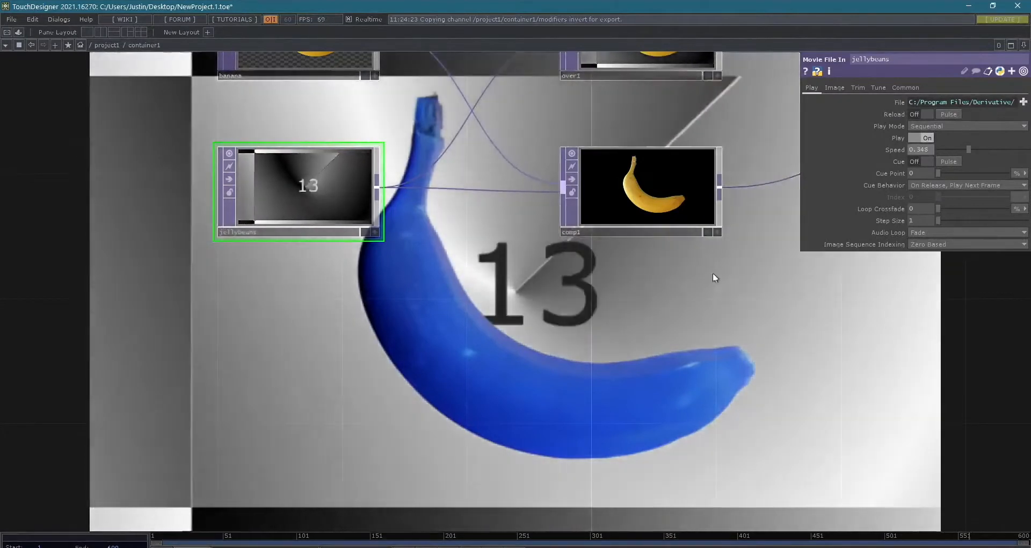
# - Switch the network's background display from null1 to the jellybeans operator
pyautogui.scroll(-4, 715, 271)
pyautogui.scroll(-1, 735, 296)
pyautogui.moveTo(735, 296); pyautogui.dragTo(589, 295)
pyautogui.moveTo(460, 369); pyautogui.dragTo(122, 382)
pyautogui.click(650, 251)
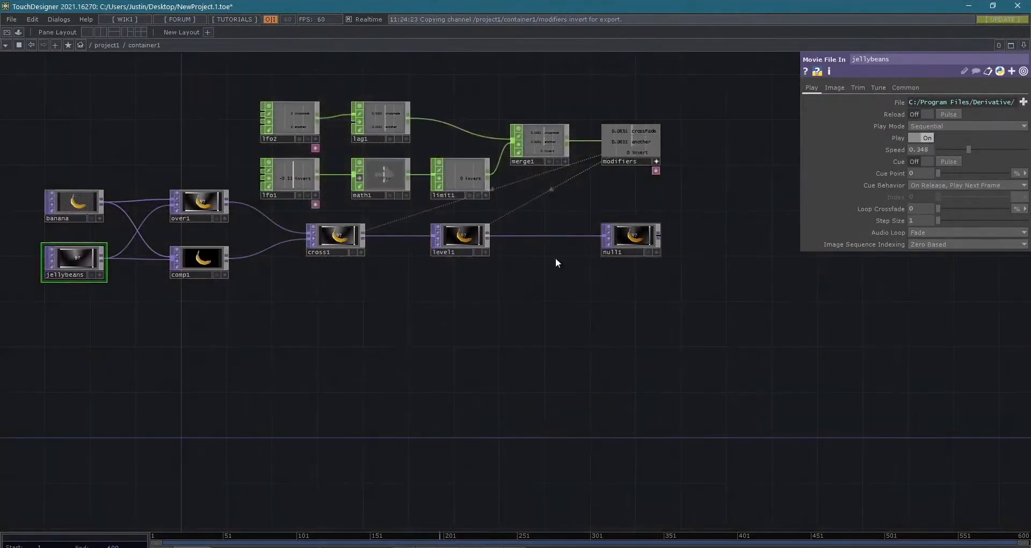
pyautogui.click(461, 251)
pyautogui.moveTo(511, 283); pyautogui.dragTo(527, 211)
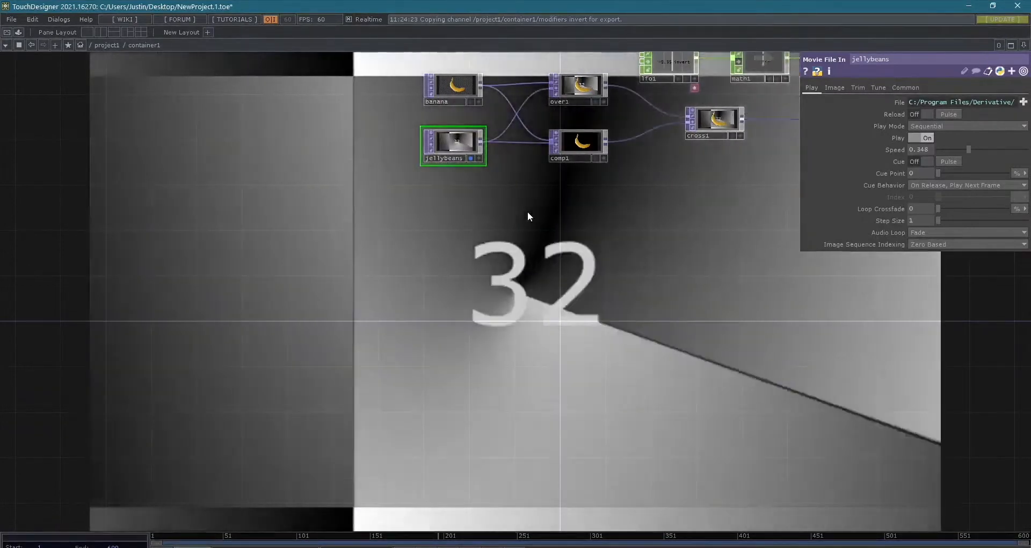
# - Set the jellybeans movie's playback speed to -1 so it plays in reverse
pyautogui.click(922, 148)
pyautogui.write('-1')
pyautogui.press('Return')
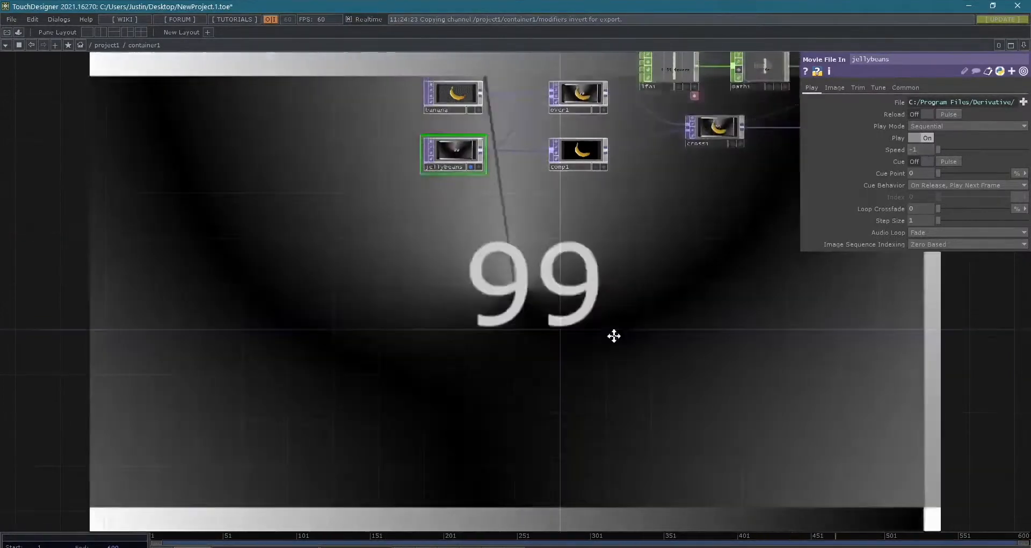
# - Inspect the jellybeans operator's information and the expression behind its File parameter
pyautogui.scroll(6, 462, 228)
pyautogui.middleClick(461, 227)
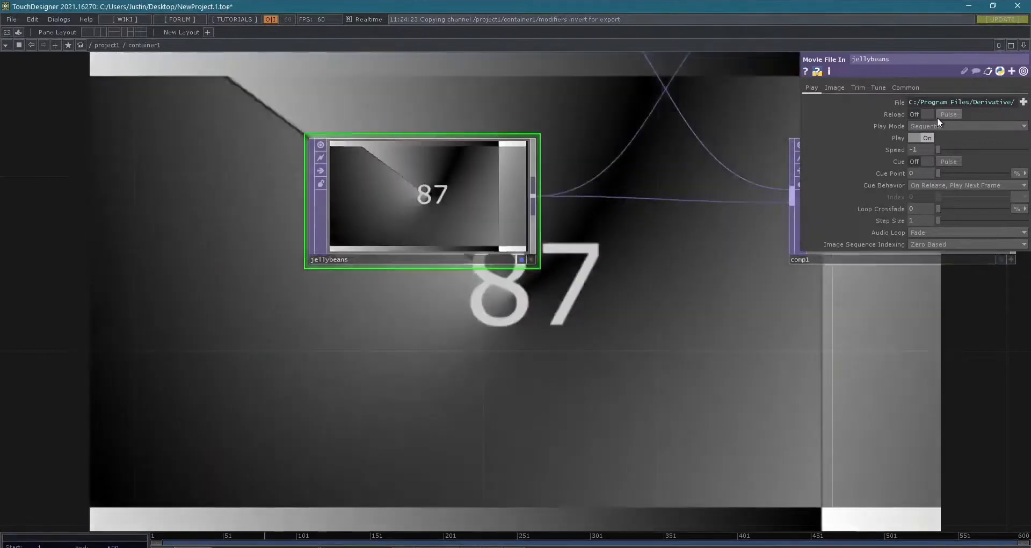
pyautogui.hotkey('alt', 'Tab')
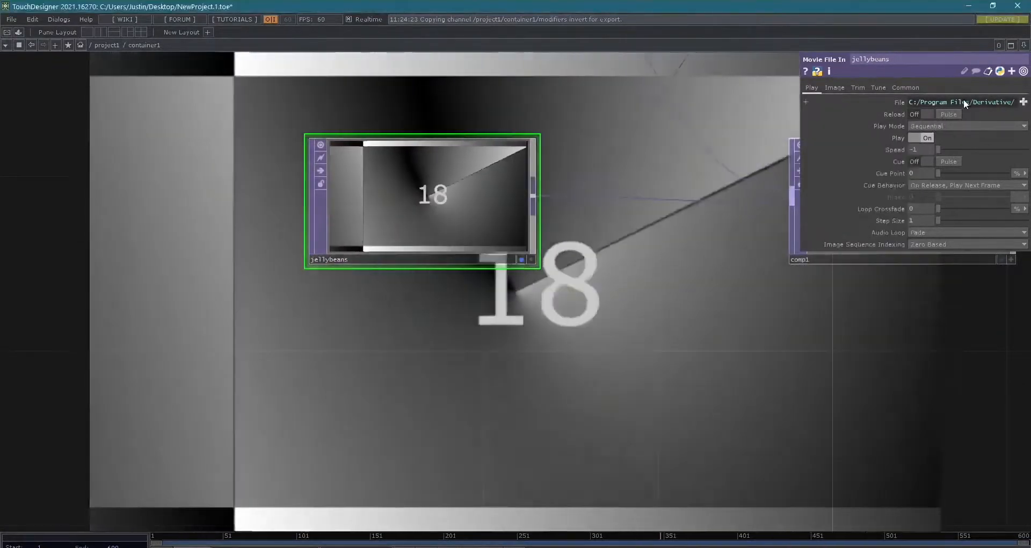
pyautogui.click(963, 102)
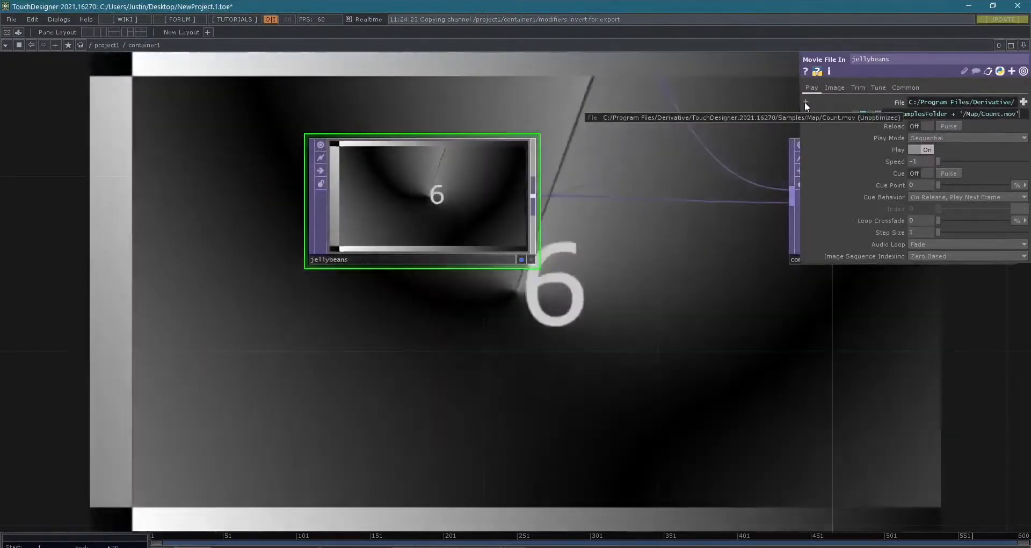
pyautogui.click(805, 102)
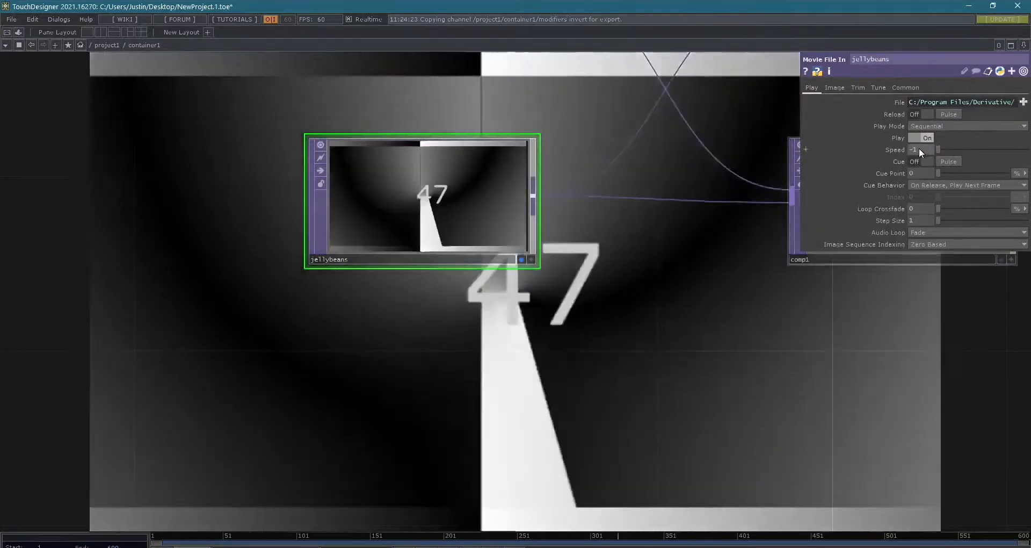
# - Set the jellybeans movie's playback speed to 0.5 and watch its frame count
pyautogui.scroll(1, 366, 232)
pyautogui.scroll(4, 416, 228)
pyautogui.scroll(-2, 483, 180)
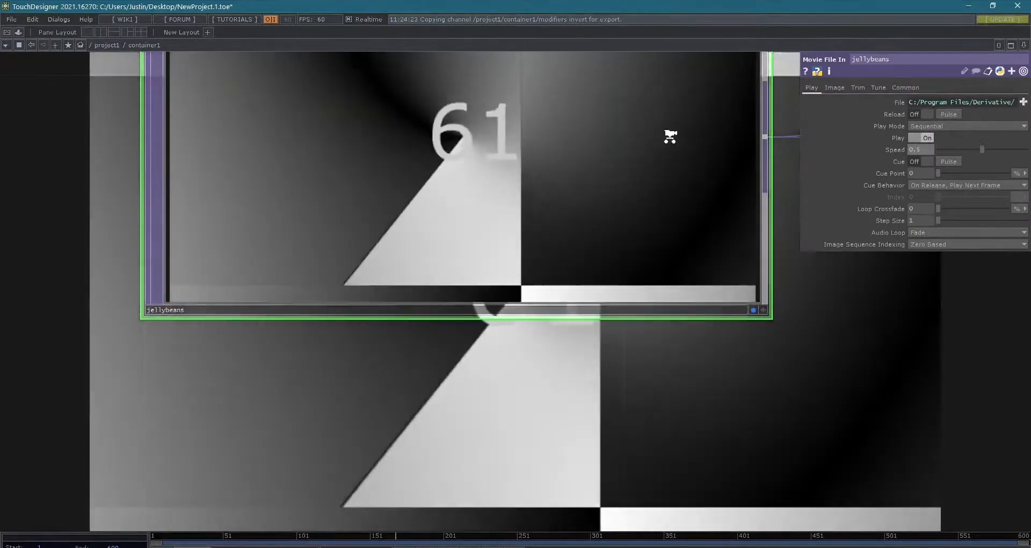
pyautogui.scroll(-6, 663, 132)
pyautogui.moveTo(677, 293); pyautogui.dragTo(579, 381)
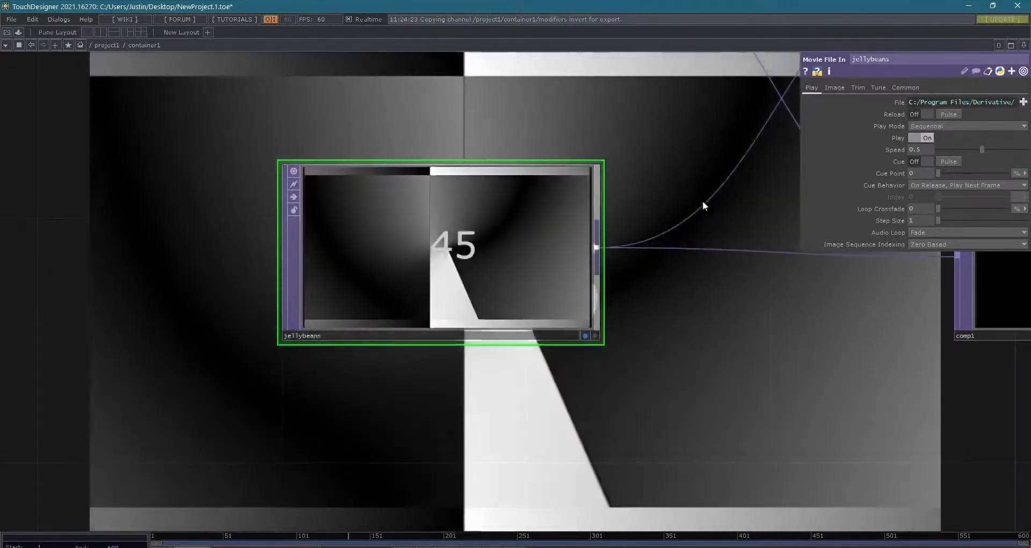
# - Review how the counting movie flows from jellybeans through over1, comp1, cross1 and level1 to null1
pyautogui.scroll(-2, 745, 258)
pyautogui.moveTo(746, 259); pyautogui.dragTo(748, 339, button='middle')
pyautogui.moveTo(747, 338); pyautogui.dragTo(626, 336)
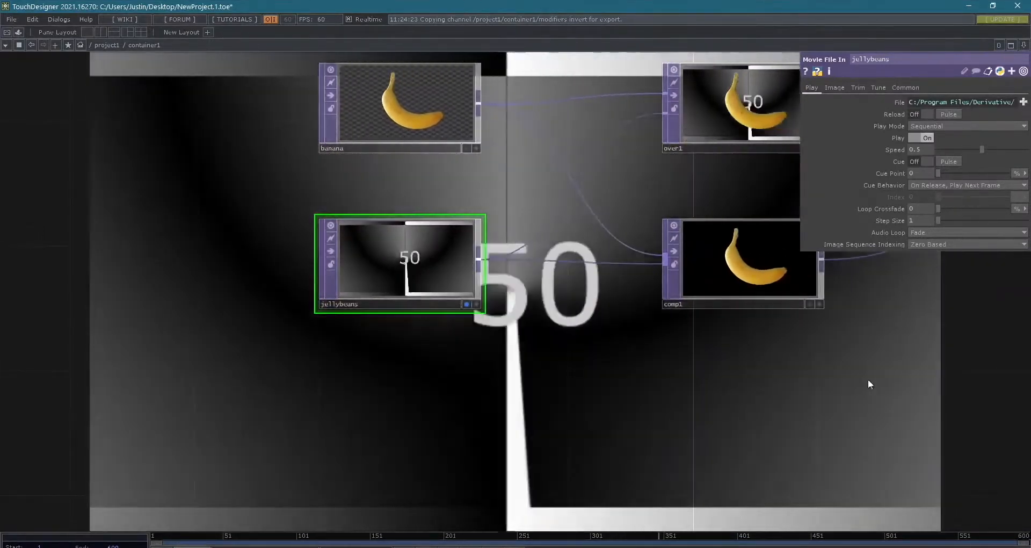
pyautogui.moveTo(870, 379); pyautogui.dragTo(765, 397)
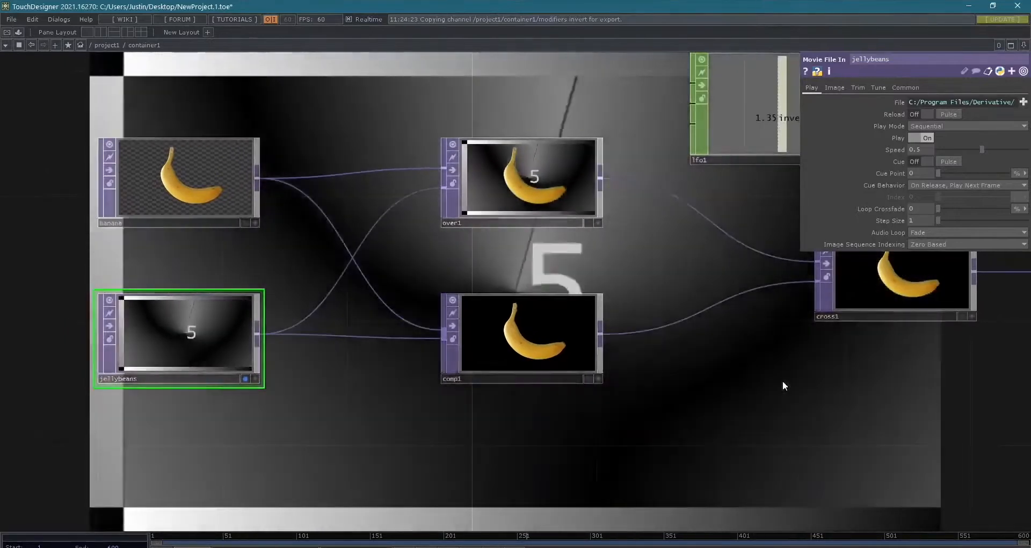
pyautogui.scroll(-5, 782, 381)
pyautogui.moveTo(582, 428); pyautogui.dragTo(181, 421)
pyautogui.scroll(5, 224, 375)
pyautogui.moveTo(347, 398); pyautogui.dragTo(576, 419)
pyautogui.moveTo(311, 376); pyautogui.dragTo(392, 424, button='middle')
pyautogui.moveTo(427, 448); pyautogui.dragTo(331, 484)
pyautogui.moveTo(331, 484); pyautogui.dragTo(483, 504, button='middle')
pyautogui.scroll(3, 497, 456)
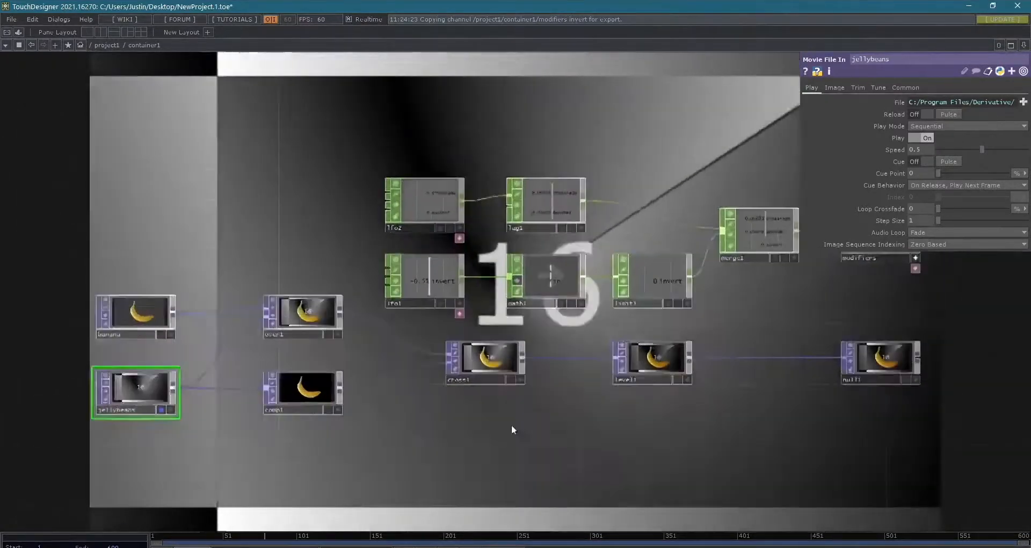
pyautogui.scroll(-3, 597, 385)
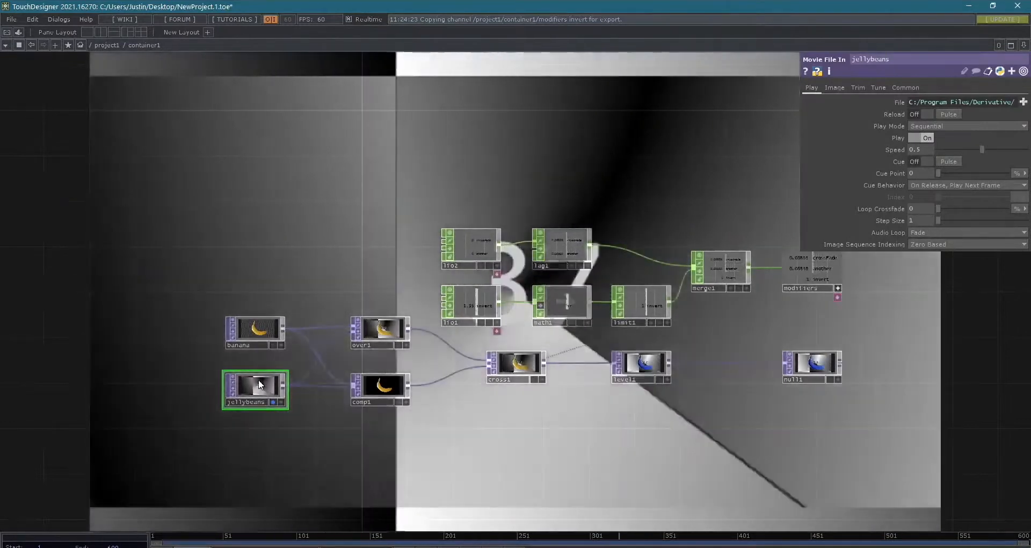
# - Change the jellybeans operator's type to Video Device In and set its device to Integrated Webcam
pyautogui.scroll(5, 252, 383)
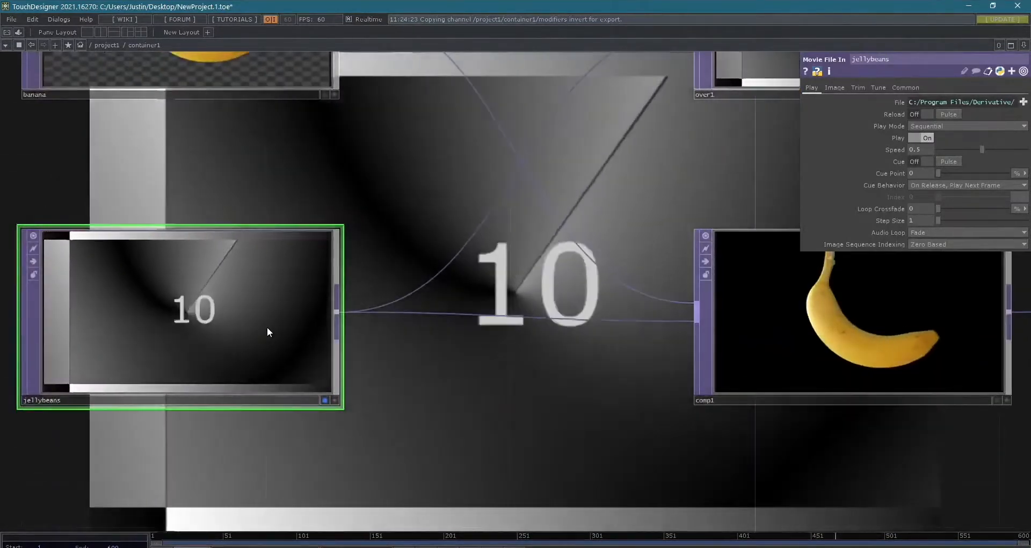
pyautogui.rightClick(266, 327)
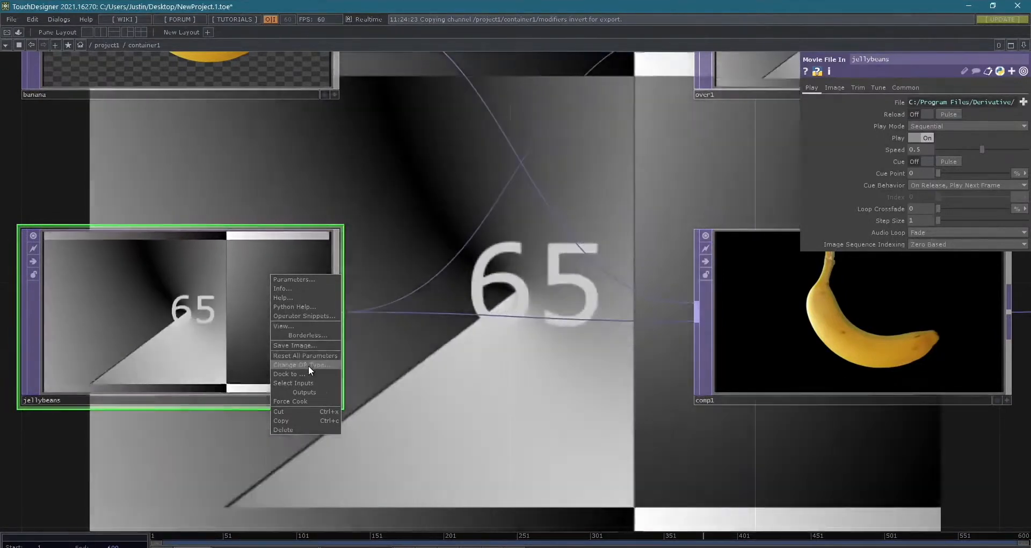
pyautogui.click(308, 365)
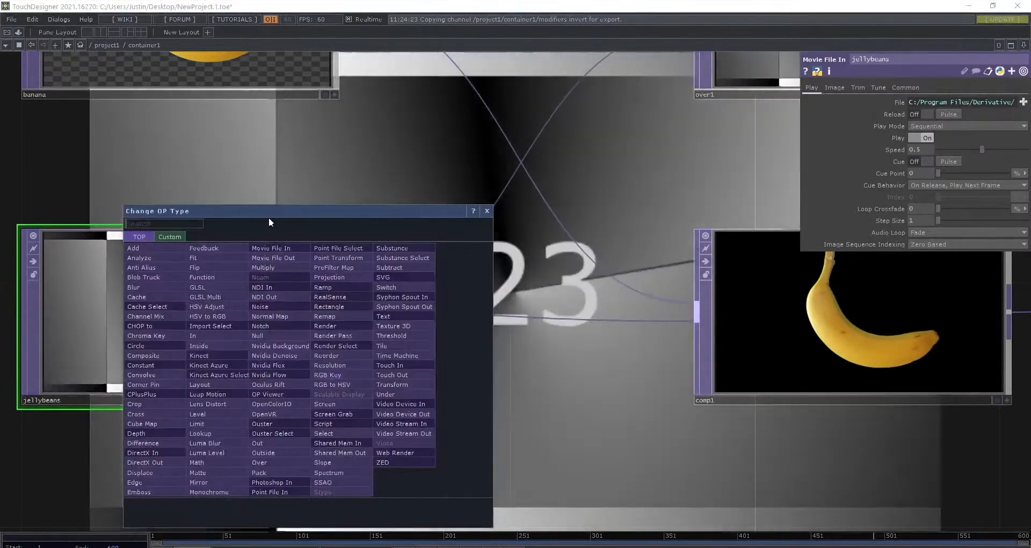
pyautogui.moveTo(269, 213); pyautogui.dragTo(681, 142)
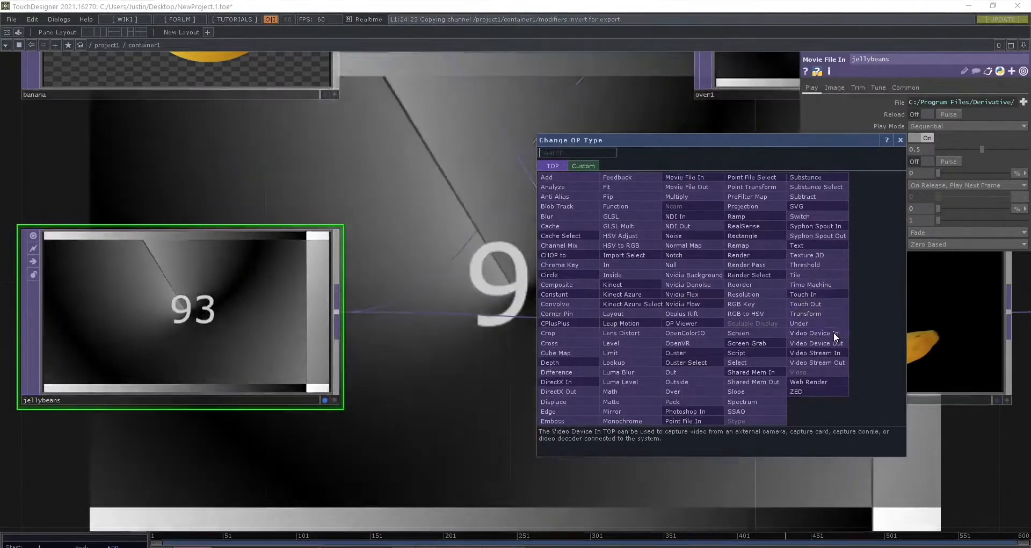
pyautogui.click(834, 332)
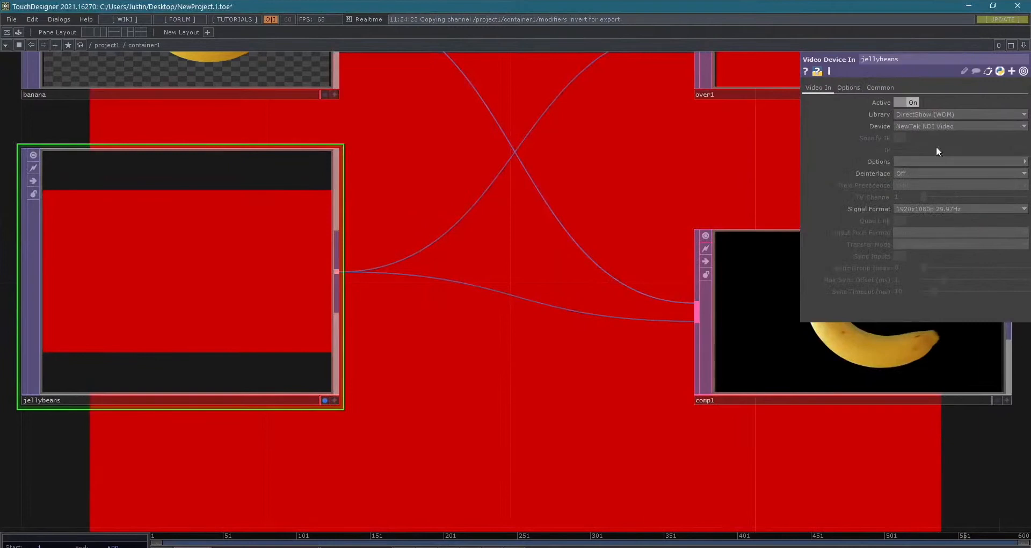
pyautogui.click(922, 125)
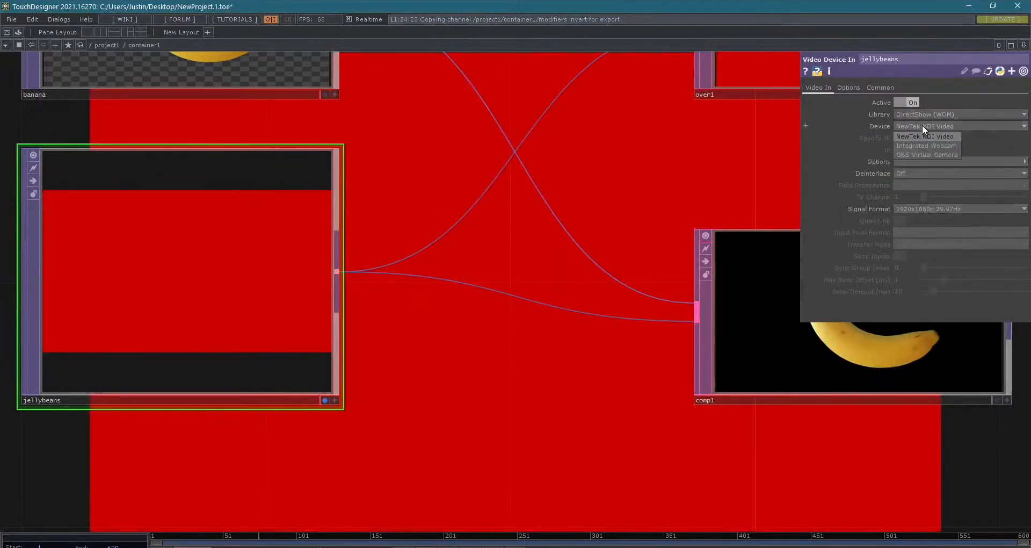
pyautogui.click(940, 144)
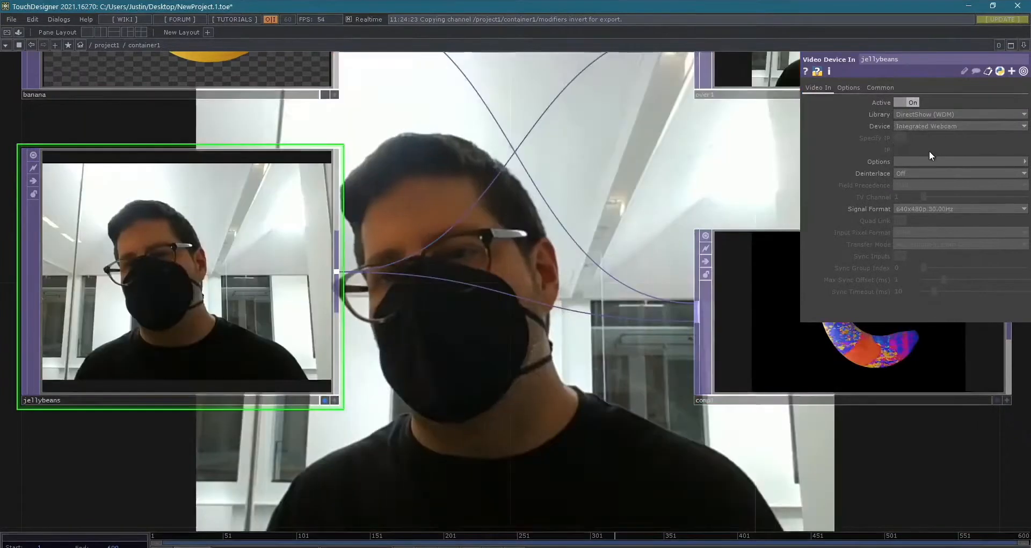
# - Switch the network background display from the jellybeans operator to null1's output
pyautogui.scroll(-1, 492, 218)
pyautogui.scroll(-3, 493, 218)
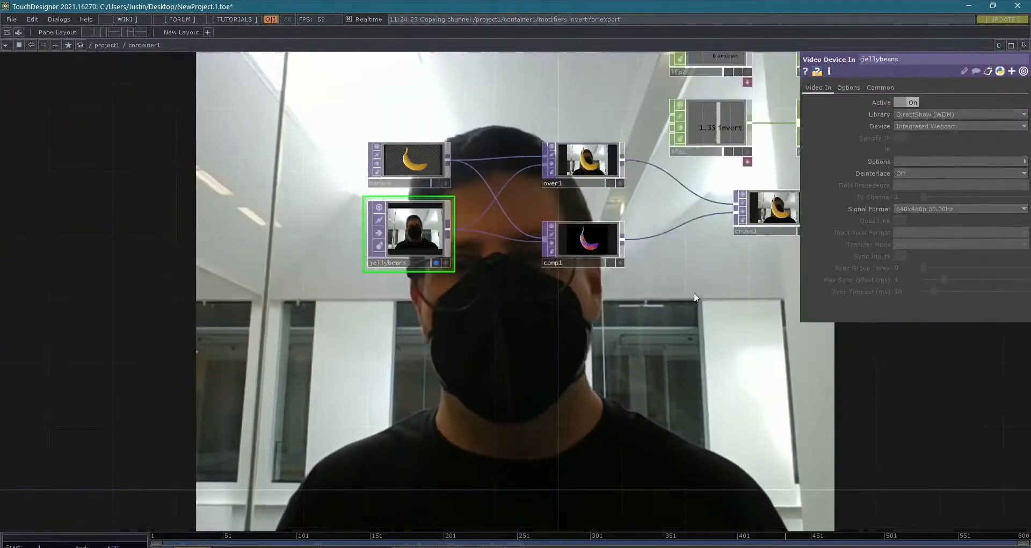
pyautogui.moveTo(726, 334); pyautogui.dragTo(678, 385)
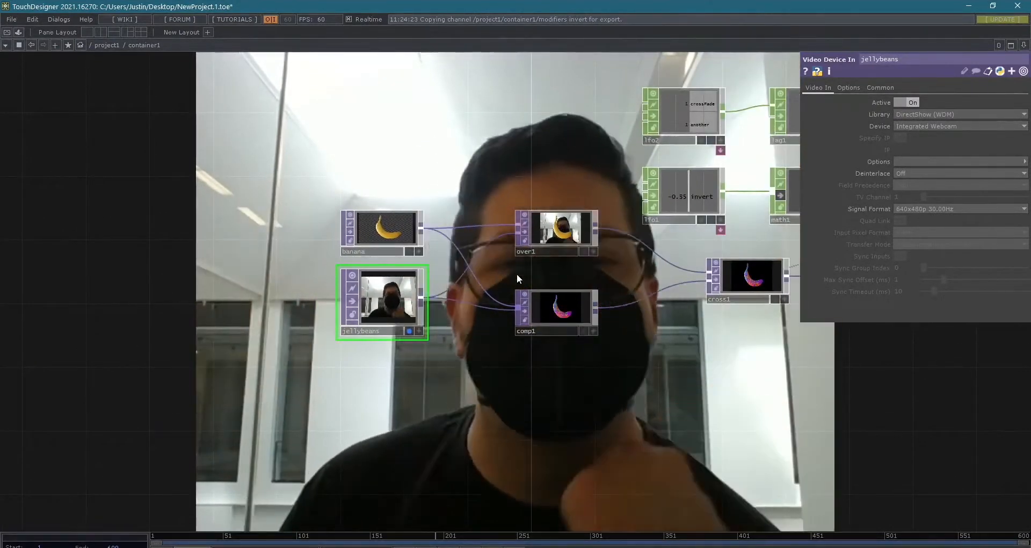
pyautogui.scroll(-2, 518, 270)
pyautogui.moveTo(783, 357); pyautogui.dragTo(352, 343)
pyautogui.scroll(3, 382, 294)
pyautogui.moveTo(383, 294); pyautogui.dragTo(587, 358)
pyautogui.scroll(1, 362, 275)
pyautogui.scroll(-6, 568, 355)
pyautogui.click(255, 338)
pyautogui.moveTo(577, 401); pyautogui.dragTo(360, 415)
pyautogui.click(573, 330)
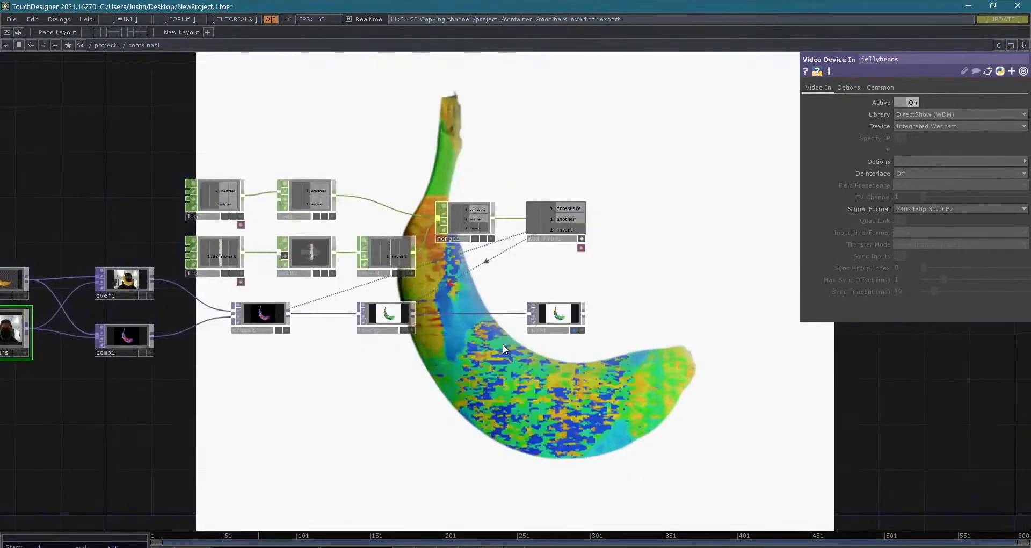
# - Review how the webcam feed runs through the banana composites, cross1 and level1 to null1
pyautogui.scroll(2, 499, 346)
pyautogui.scroll(-5, 576, 345)
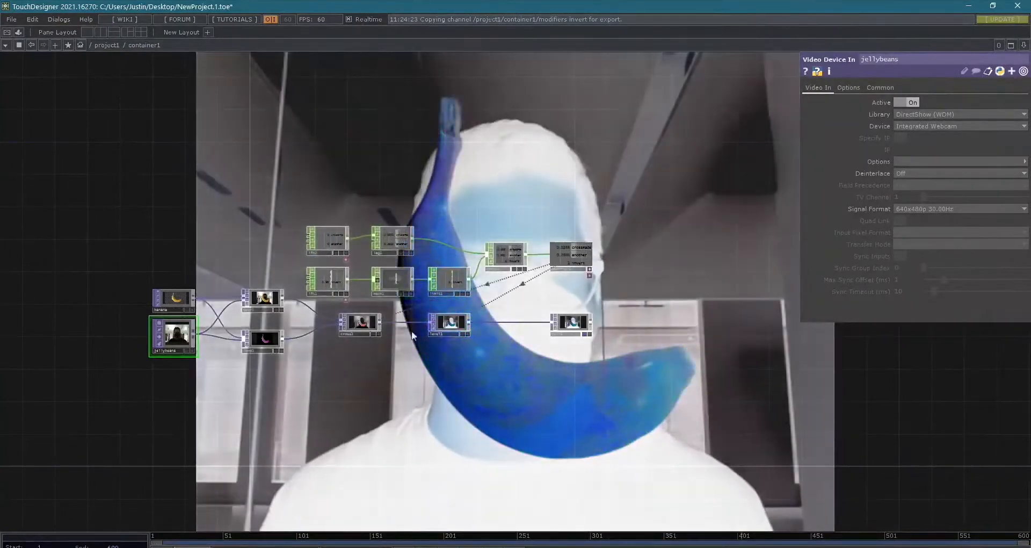
pyautogui.moveTo(502, 295); pyautogui.dragTo(614, 275)
pyautogui.scroll(5, 274, 296)
pyautogui.scroll(-1, 365, 293)
pyautogui.scroll(-3, 380, 353)
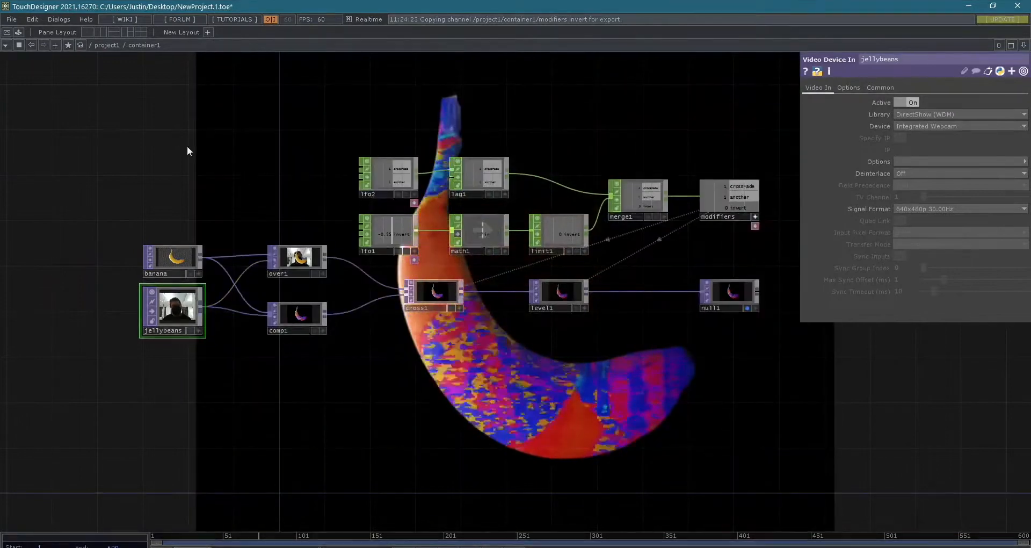
pyautogui.scroll(-3, 196, 193)
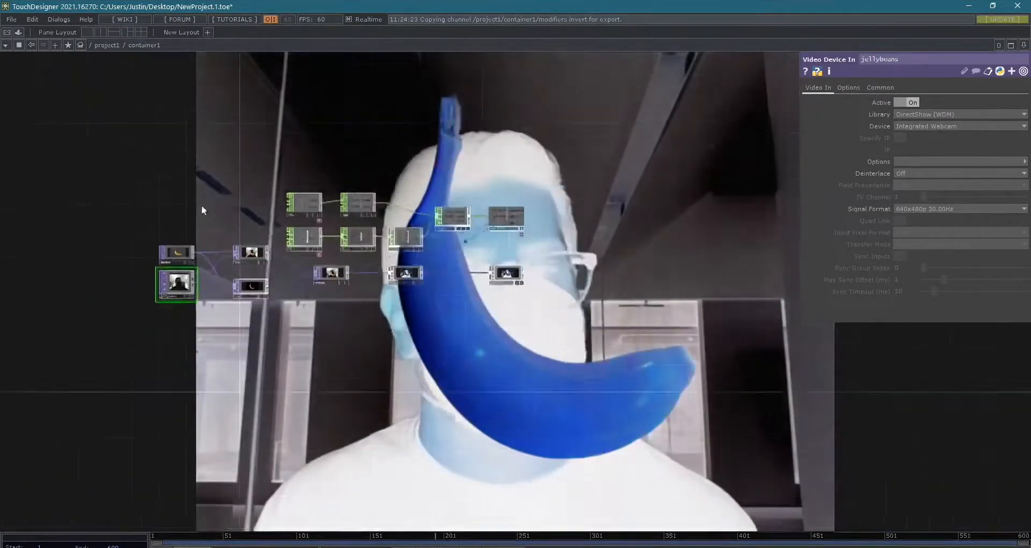
# - Look over the operator types the jellybeans operator can be changed to, keeping its current type
pyautogui.scroll(5, 175, 277)
pyautogui.rightClick(204, 315)
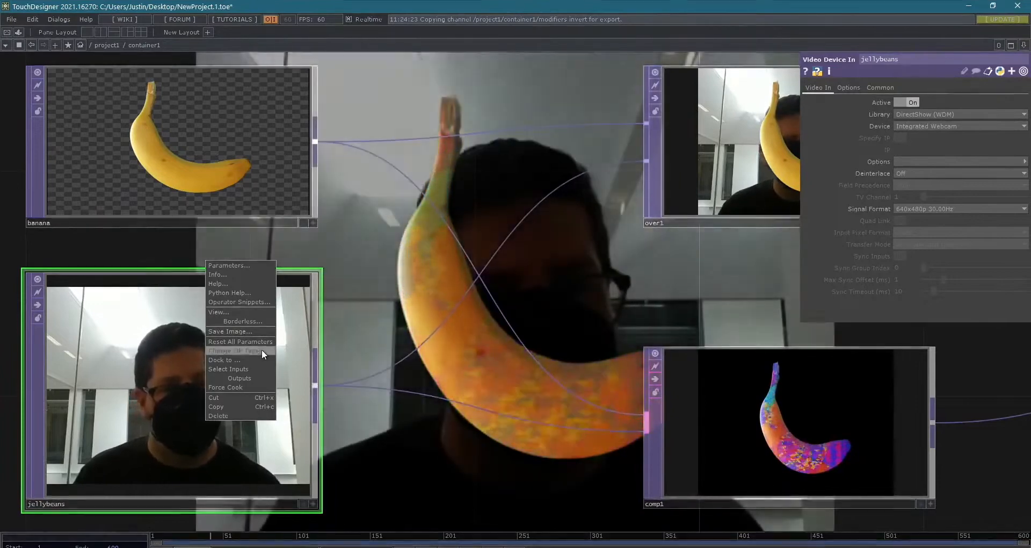
pyautogui.click(262, 350)
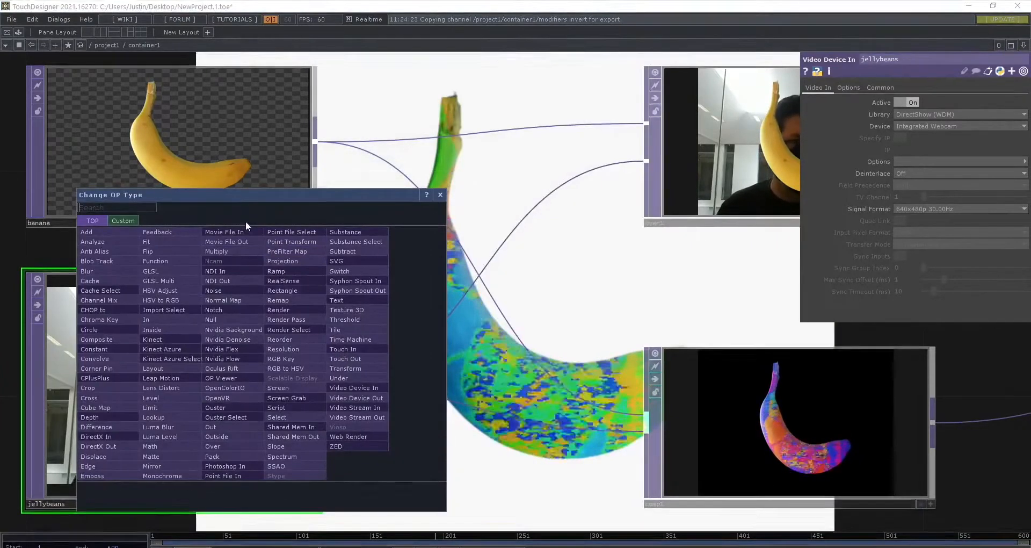
pyautogui.moveTo(253, 199); pyautogui.dragTo(352, 206)
pyautogui.click(543, 205)
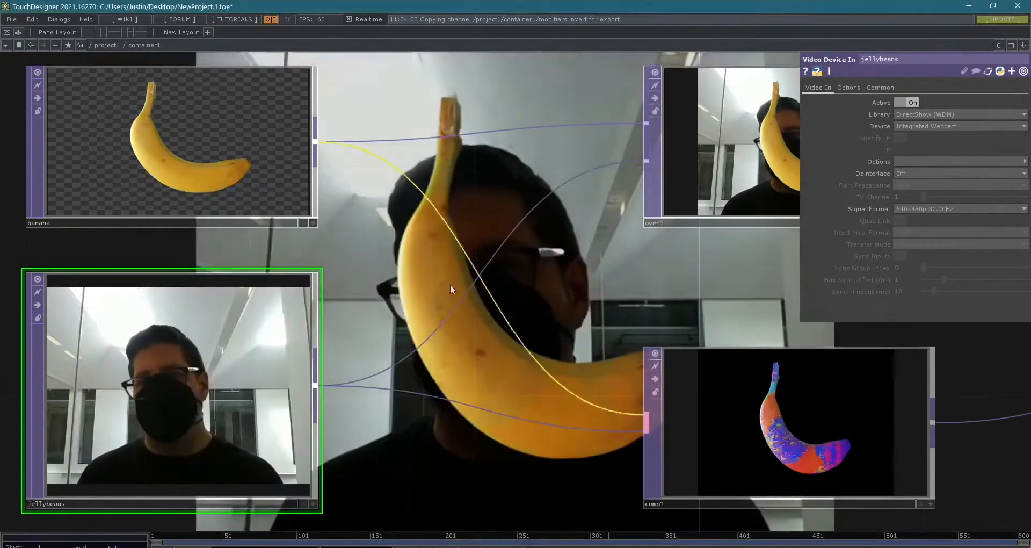
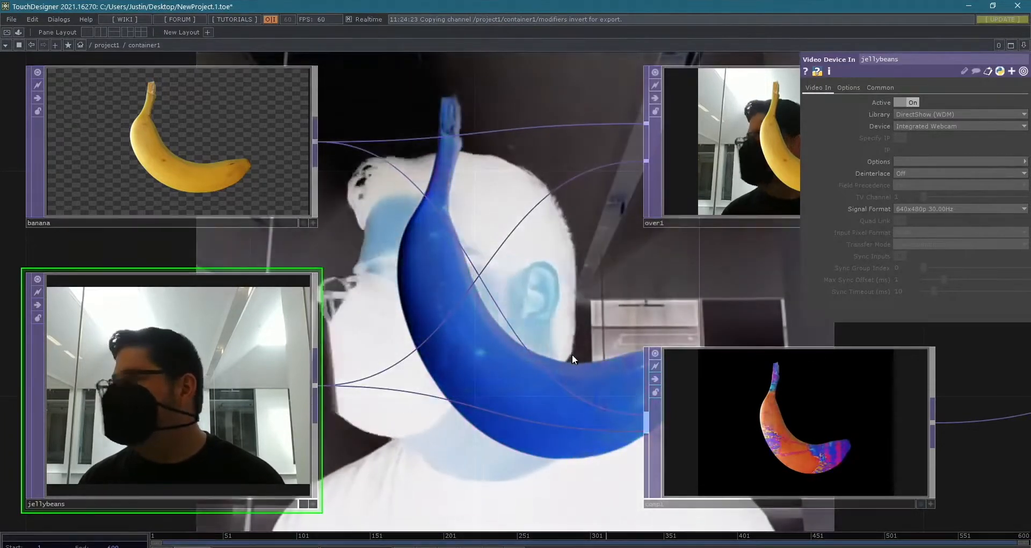
# - Browse the TOP operators available for creation, including Video Stream In
pyautogui.scroll(-4, 479, 390)
pyautogui.moveTo(631, 469); pyautogui.dragTo(285, 419)
pyautogui.scroll(-4, 542, 418)
pyautogui.moveTo(534, 453); pyautogui.dragTo(611, 428)
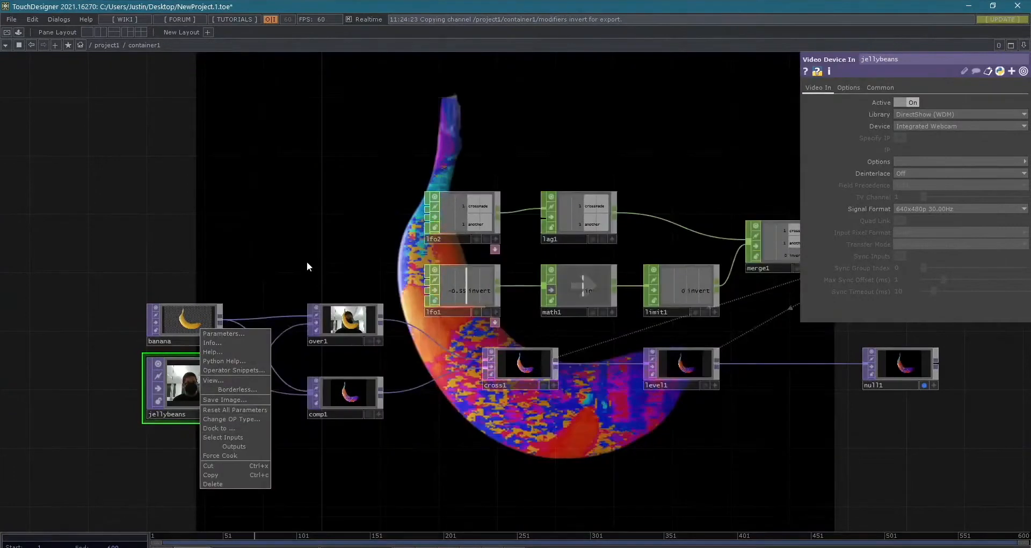
pyautogui.click(312, 255)
pyautogui.press('Tab')
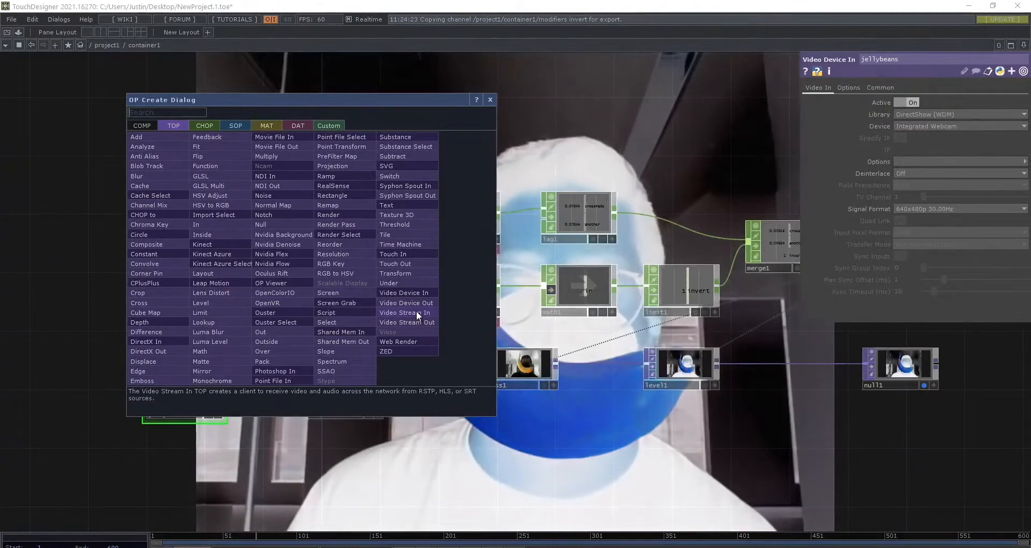
pyautogui.press('Escape')
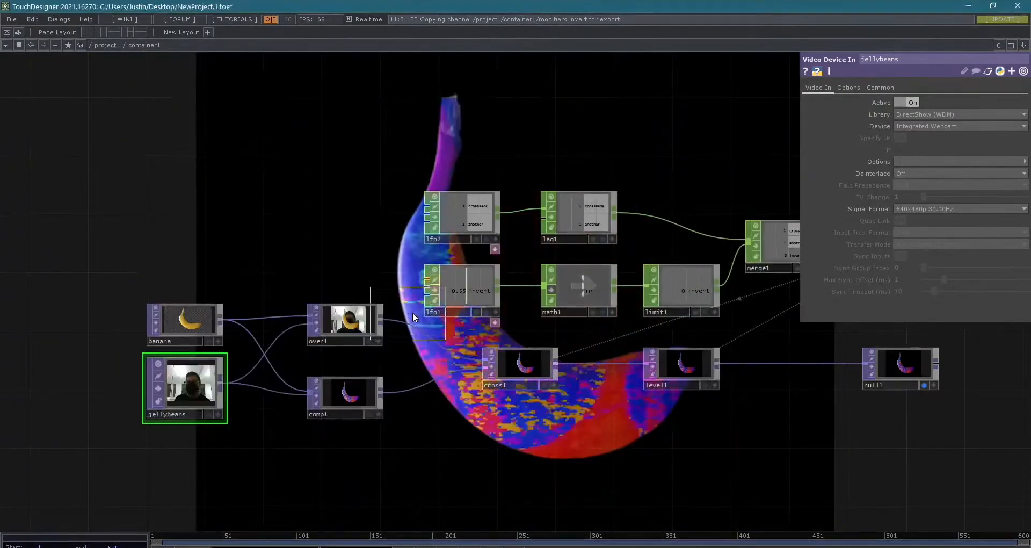
# - Review the capture libraries and devices offered for the jellybeans operator, keeping the library on DirectShow (WDM)
pyautogui.click(916, 115)
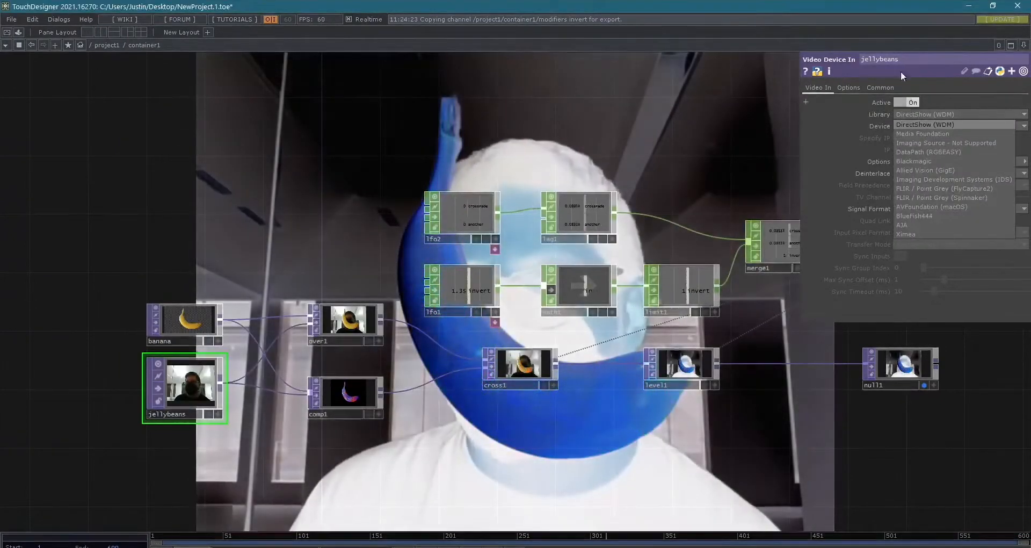
pyautogui.click(929, 124)
pyautogui.click(939, 128)
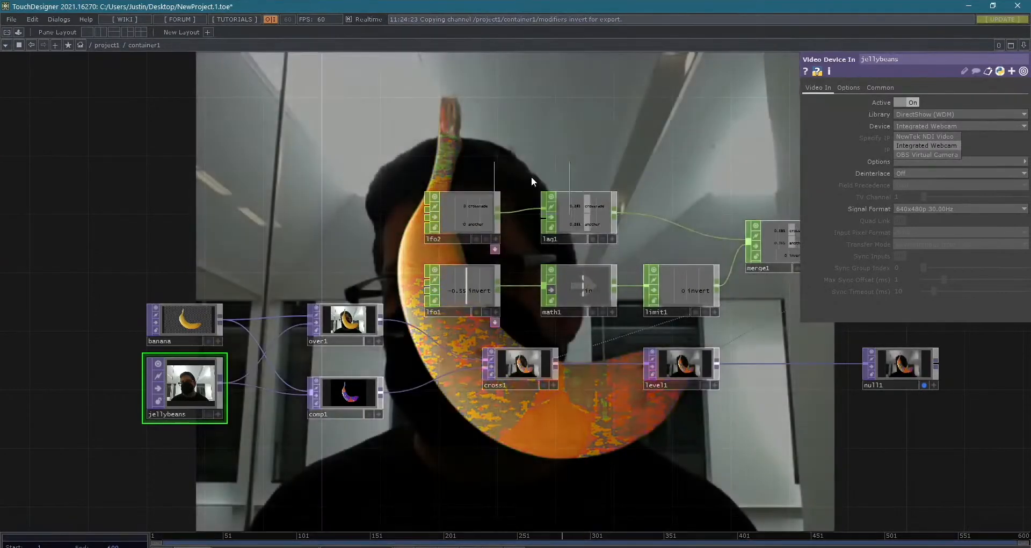
# - Try placing a Video Stream In operator above the LFO chains and delete it again
pyautogui.click(516, 125)
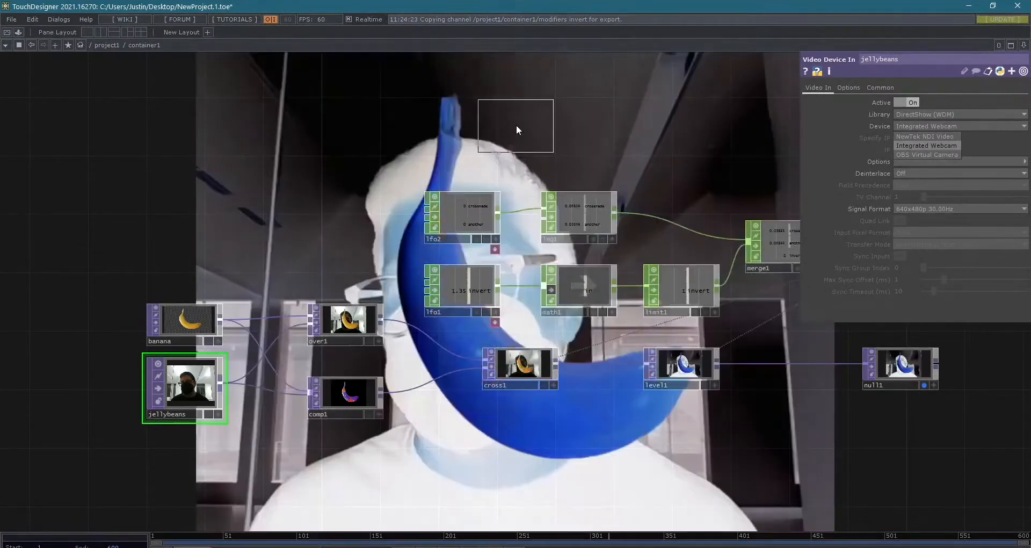
pyautogui.click(516, 126)
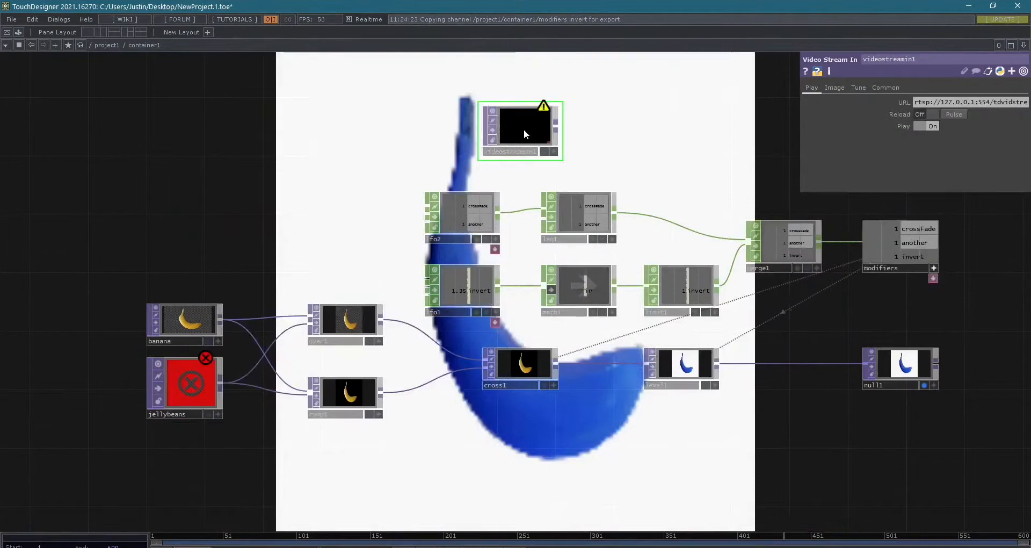
pyautogui.press('Delete')
# - Try placing a Video Device Out operator above the LFO chains and remove it again
pyautogui.press('Tab')
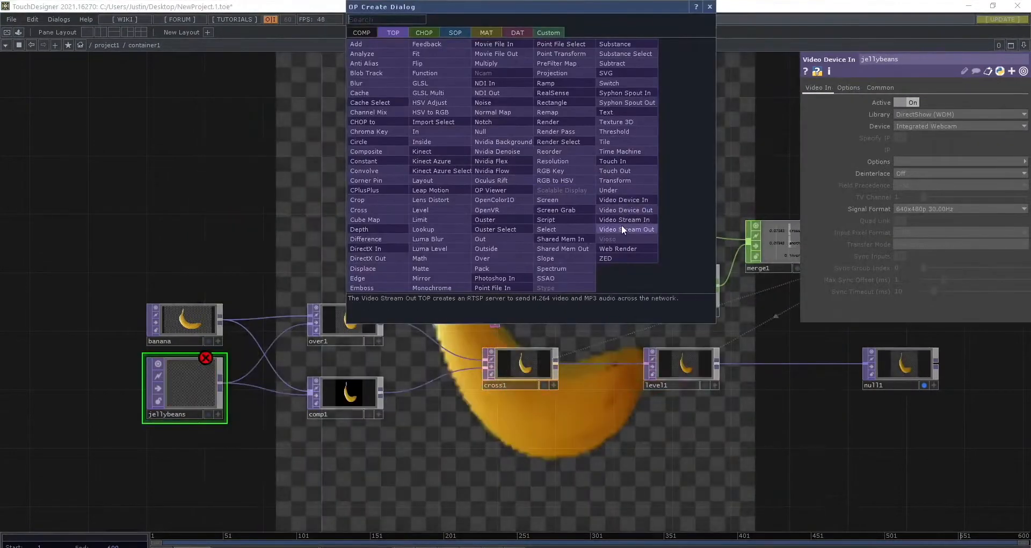
pyautogui.click(637, 209)
pyautogui.click(627, 145)
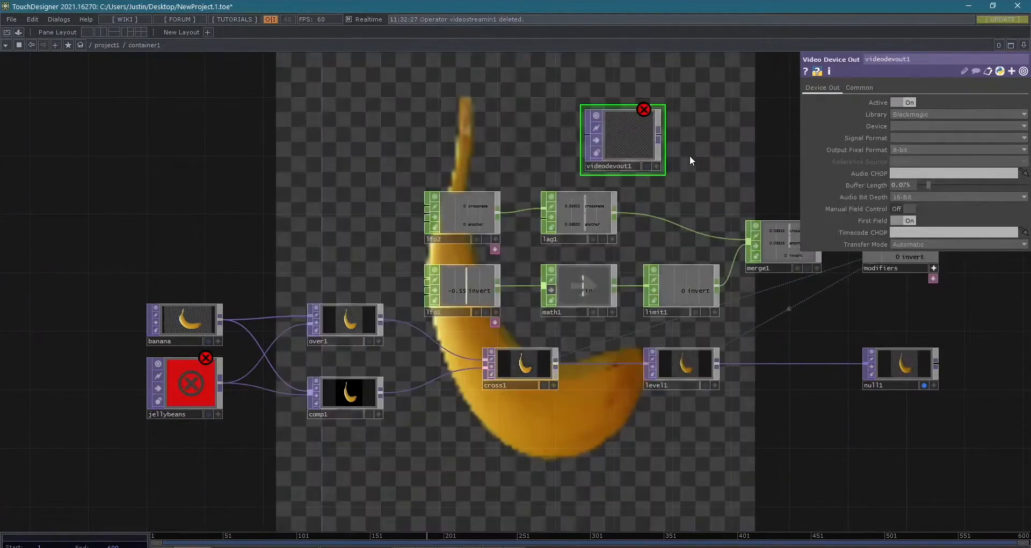
pyautogui.hotkey('ctrl', 'z')
# - Try placing a Video Stream Out operator, check its available modes, and remove it again
pyautogui.press('Tab')
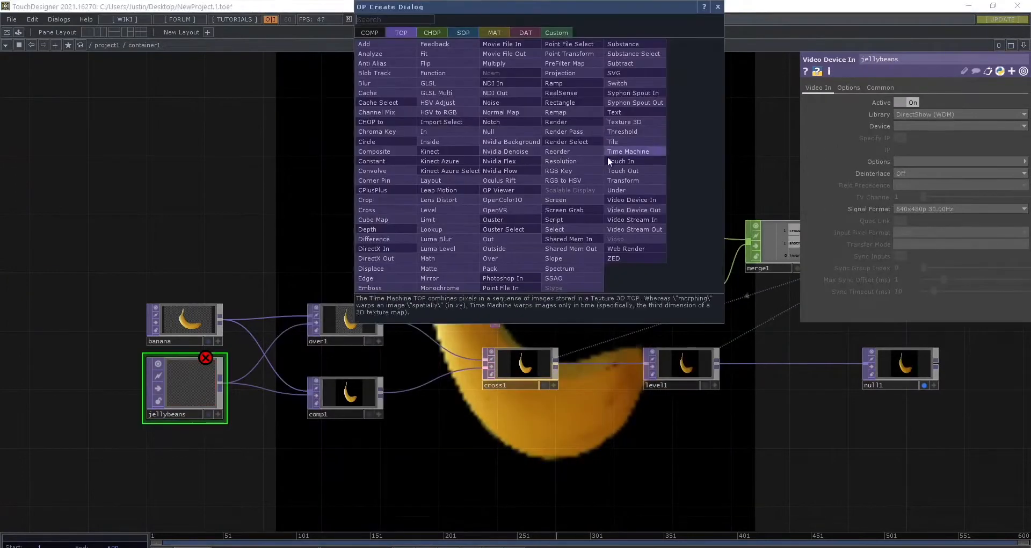
pyautogui.click(632, 228)
pyautogui.click(686, 140)
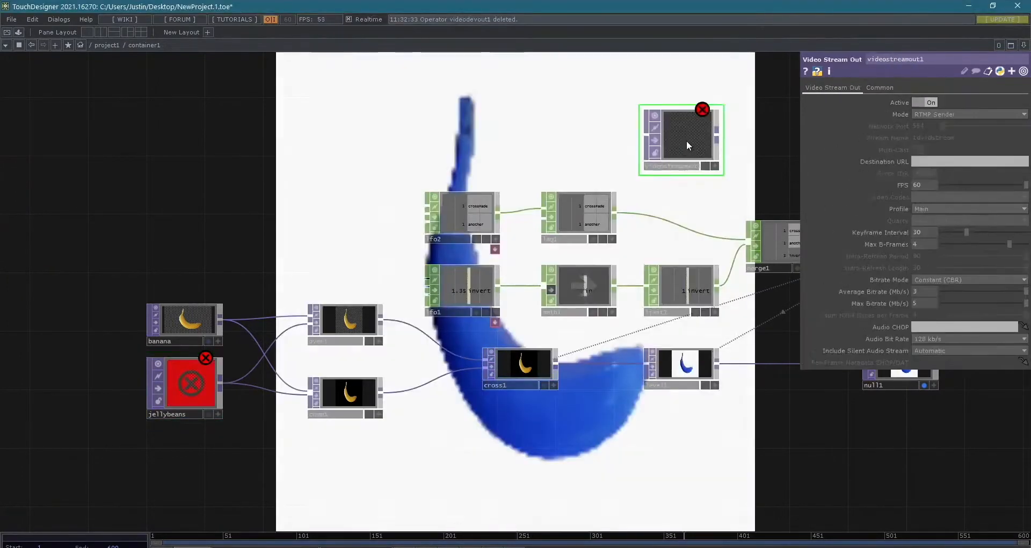
pyautogui.click(977, 115)
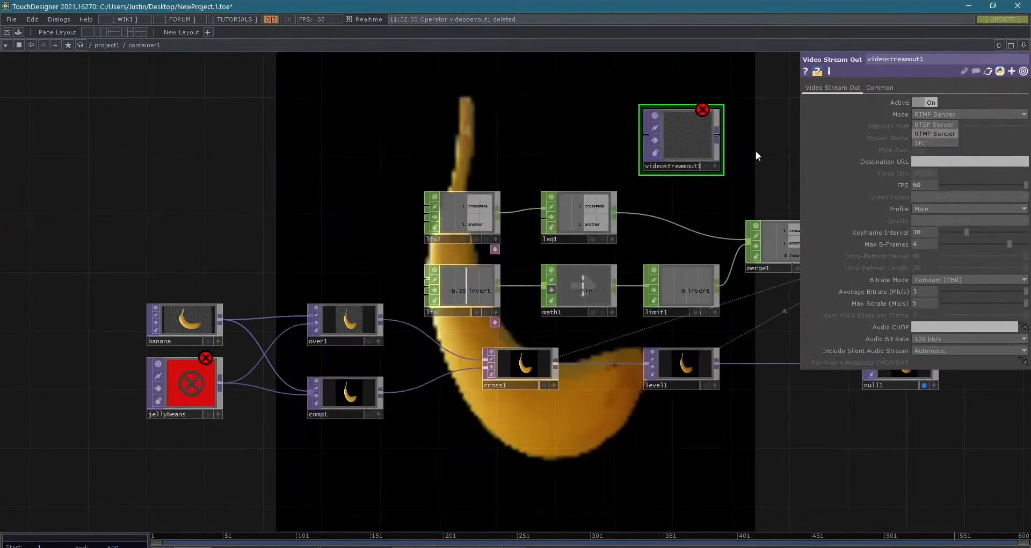
pyautogui.press('Escape')
pyautogui.hotkey('ctrl', 'z')
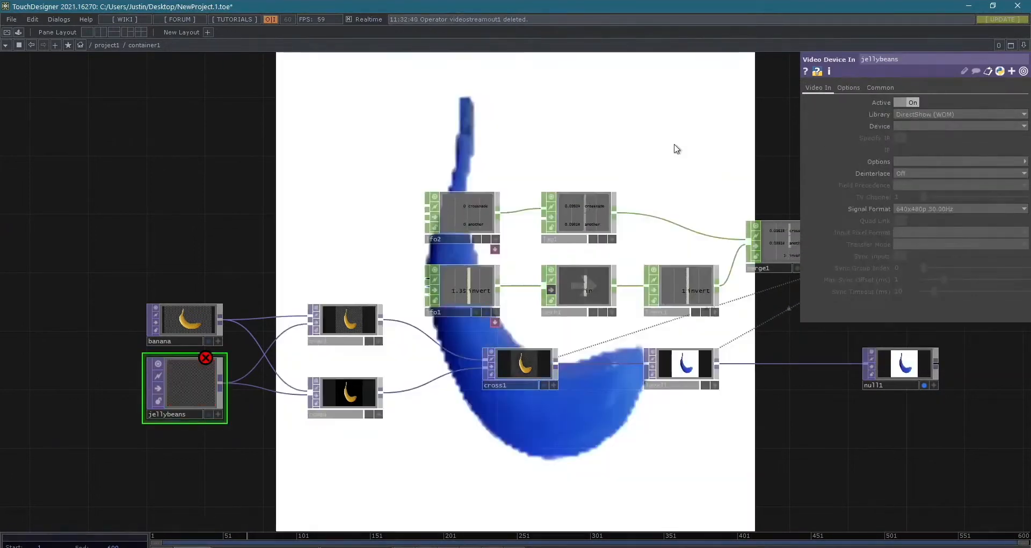
# - Set the jellybeans operator's device to SPCA2082 PC Camera
pyautogui.scroll(-2, 688, 153)
pyautogui.scroll(3, 465, 337)
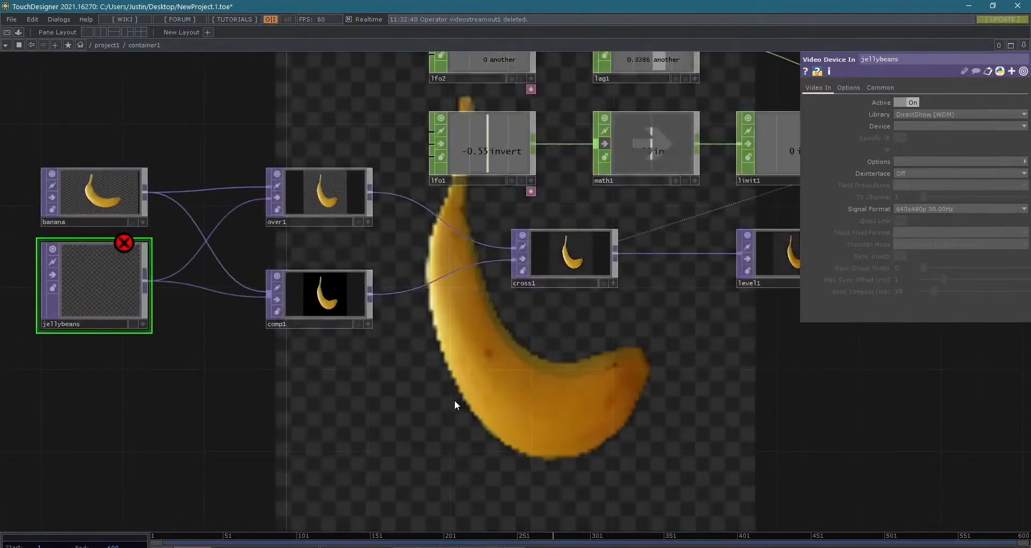
pyautogui.scroll(-2, 454, 400)
pyautogui.moveTo(497, 414); pyautogui.dragTo(328, 467)
pyautogui.scroll(-2, 443, 461)
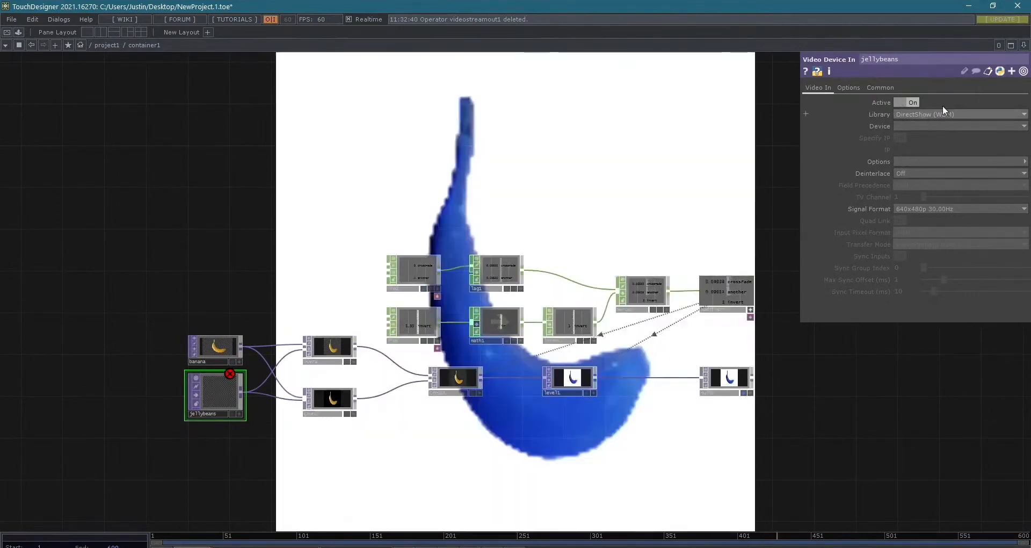
pyautogui.click(921, 125)
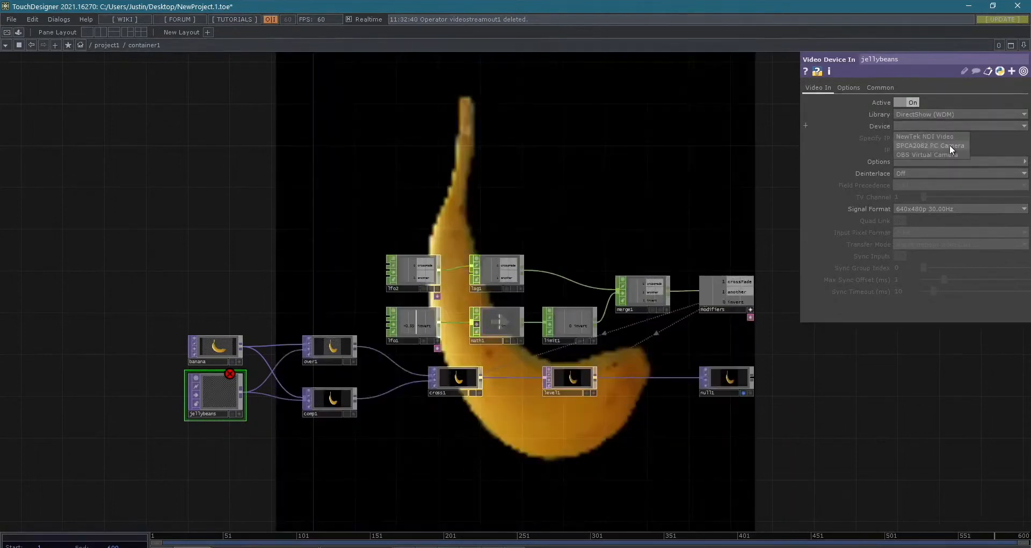
pyautogui.click(949, 144)
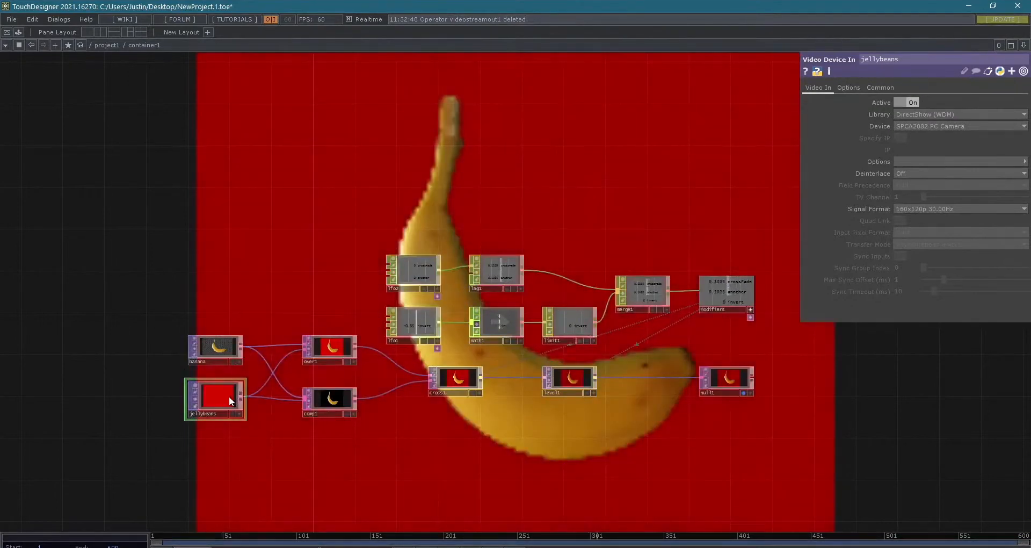
# - Inspect the jellybeans camera feed in its own viewer window and close the window
pyautogui.rightClick(230, 397)
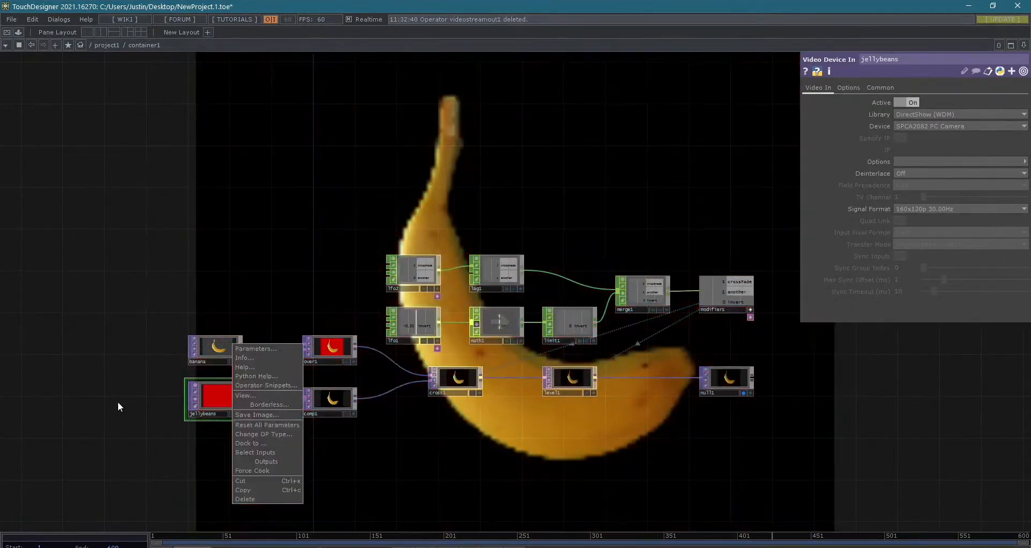
pyautogui.click(142, 409)
pyautogui.scroll(4, 275, 408)
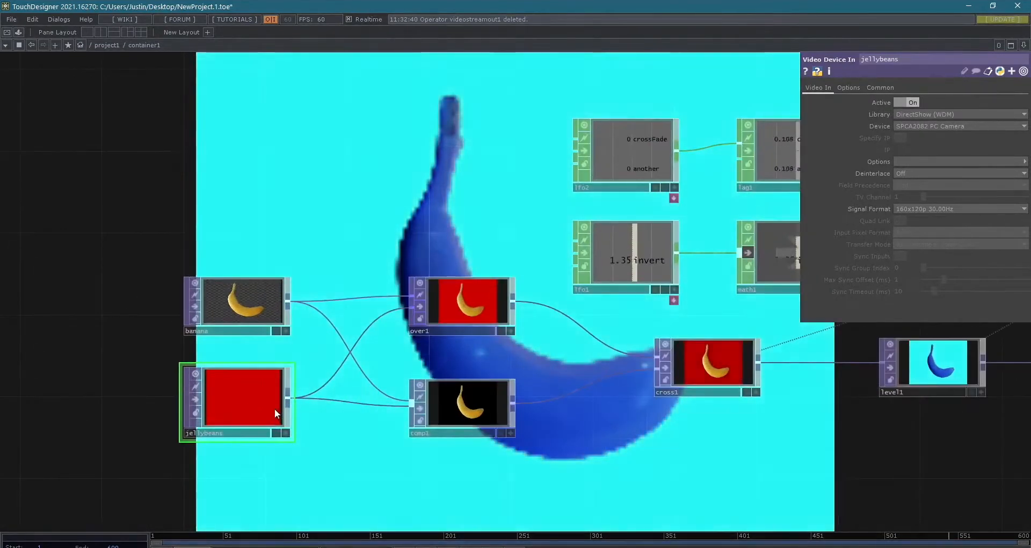
pyautogui.scroll(-2, 272, 396)
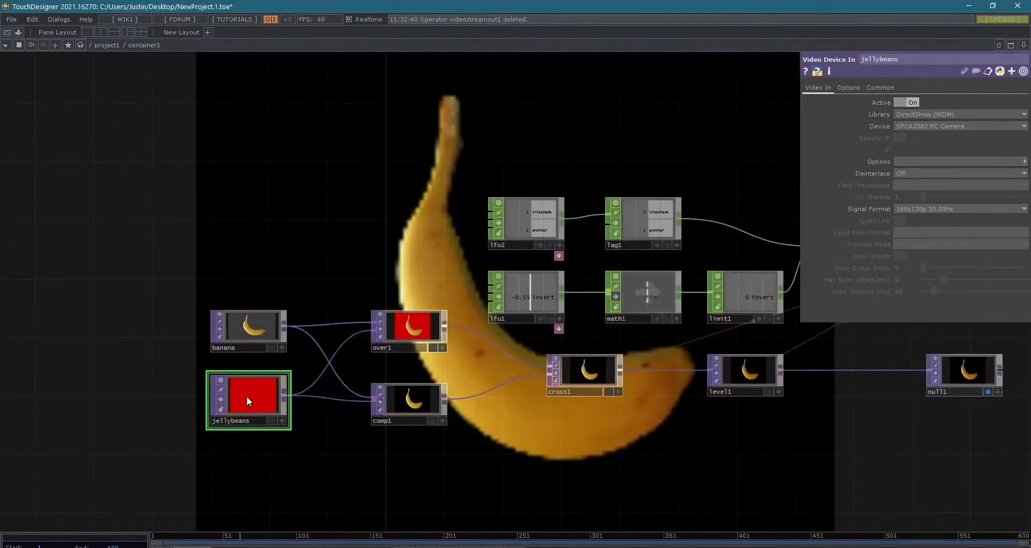
pyautogui.rightClick(247, 395)
pyautogui.click(264, 398)
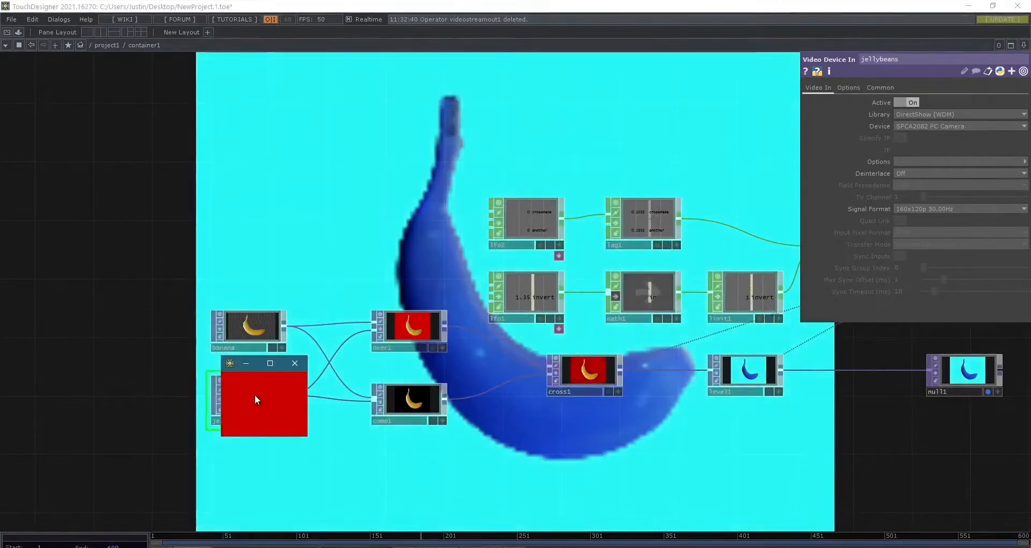
pyautogui.click(294, 363)
# - Change the jellybeans operator's type to Movie File In and load Count.mov from the sample Map folder as its file
pyautogui.rightClick(244, 392)
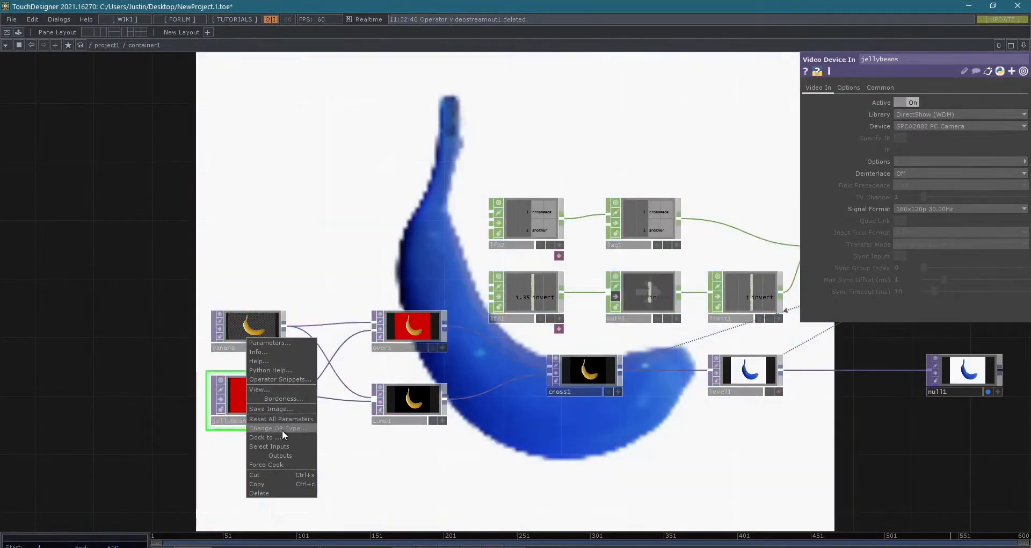
pyautogui.click(283, 429)
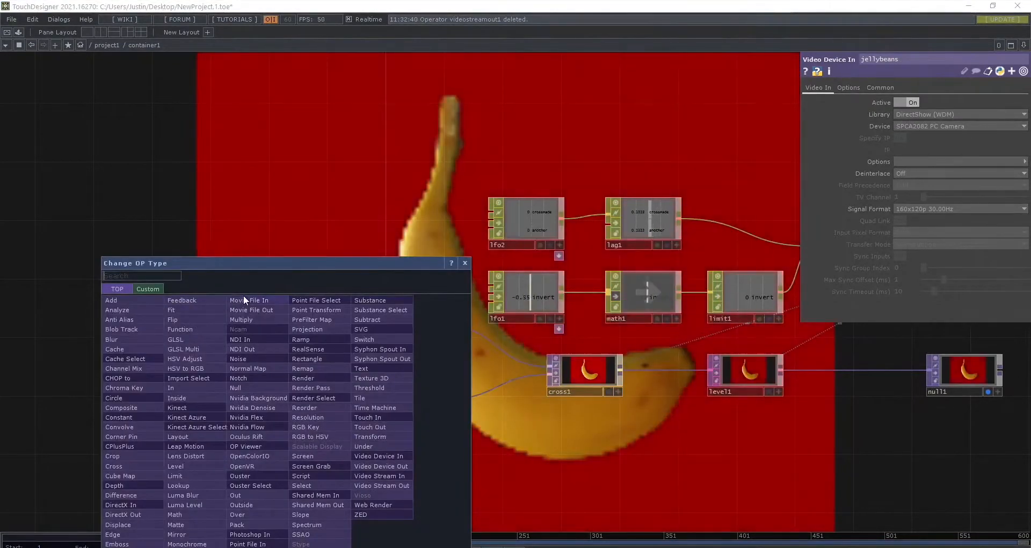
pyautogui.click(243, 295)
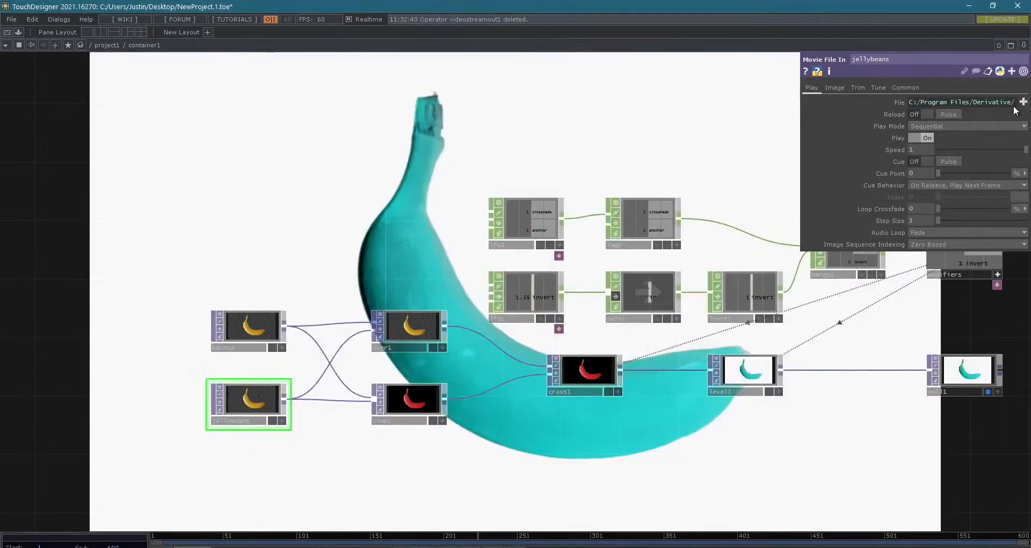
pyautogui.click(1022, 101)
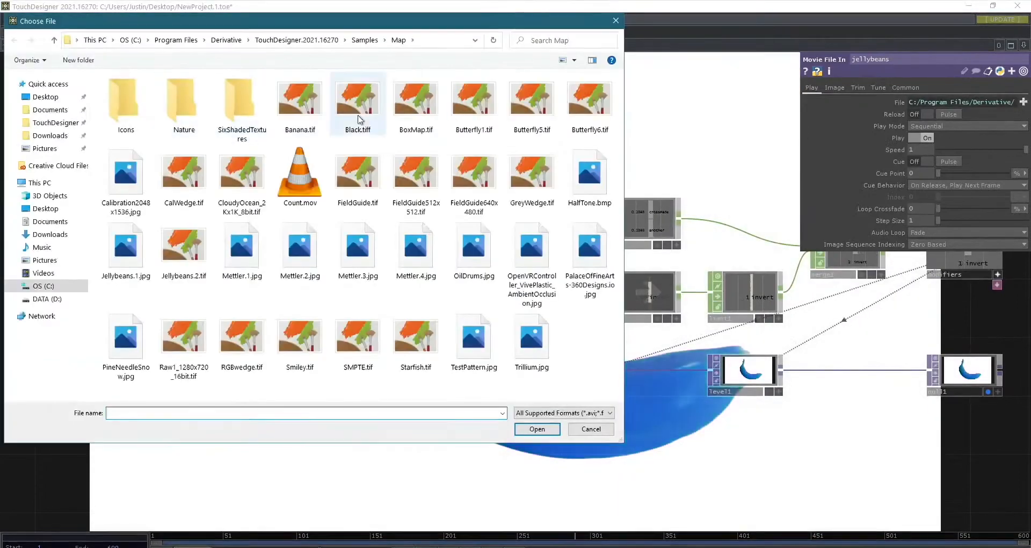
pyautogui.doubleClick(298, 161)
pyautogui.scroll(-4, 318, 277)
pyautogui.moveTo(314, 273); pyautogui.dragTo(246, 195, button='middle')
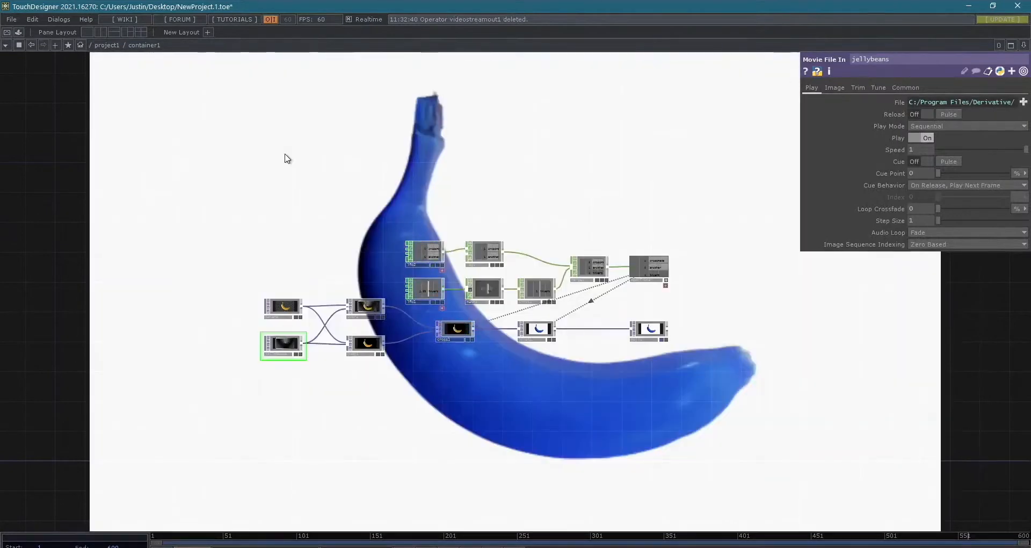
# - Go up to the project1 level to view container1 from outside, and return inside it
pyautogui.press('u')
pyautogui.scroll(-5, 379, 266)
pyautogui.scroll(3, 388, 270)
pyautogui.scroll(-5, 408, 306)
pyautogui.moveTo(412, 382); pyautogui.dragTo(472, 376)
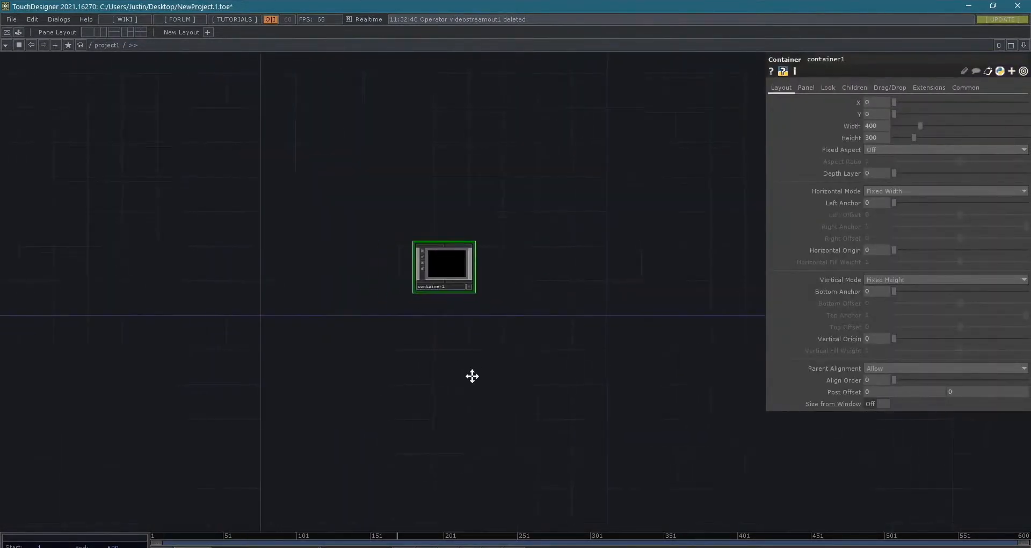
pyautogui.scroll(3, 457, 362)
pyautogui.scroll(-3, 539, 317)
pyautogui.scroll(4, 534, 300)
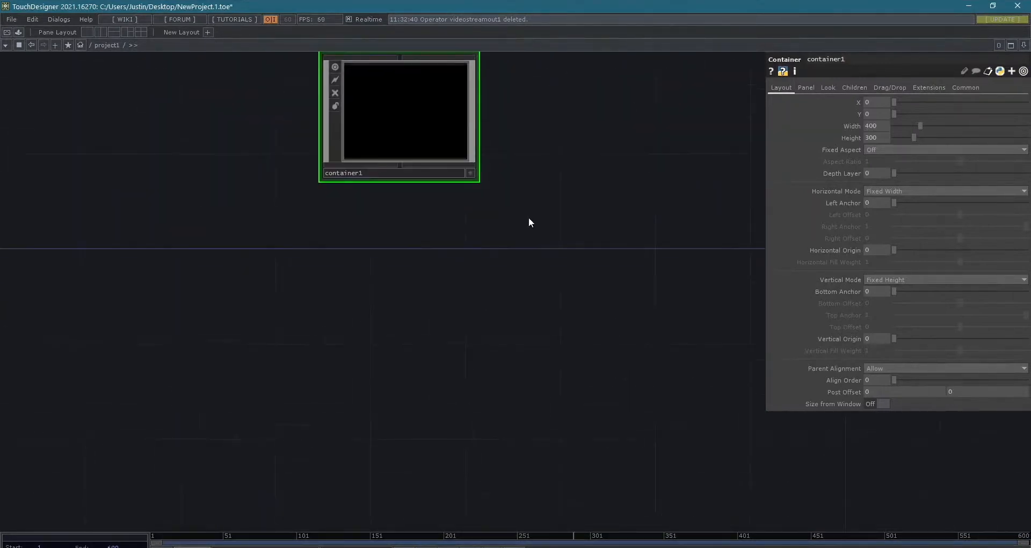
pyautogui.moveTo(527, 220); pyautogui.dragTo(480, 338)
pyautogui.scroll(-3, 410, 236)
pyautogui.scroll(6, 407, 237)
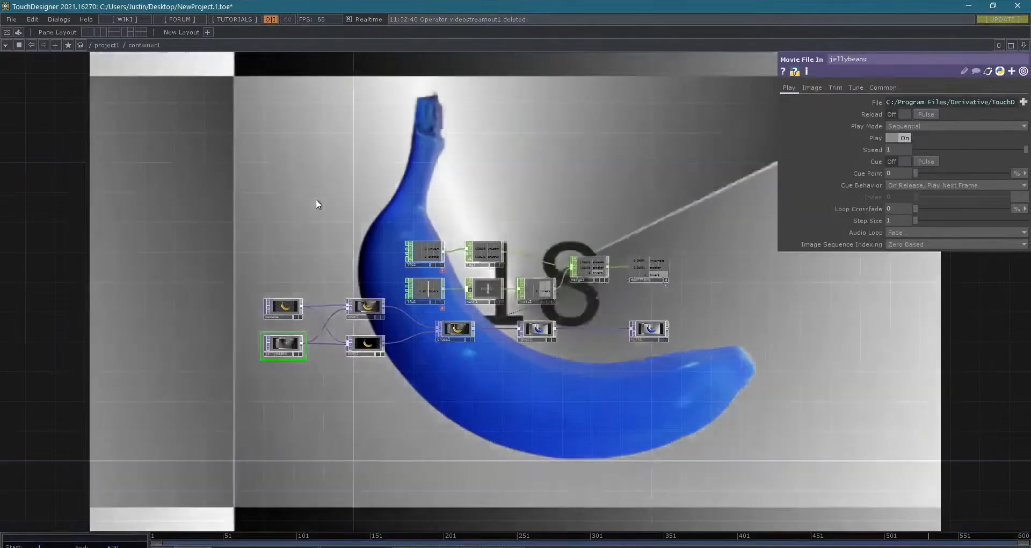
# - Select the whole banana network inside container1 and cut all of its operators
pyautogui.scroll(-3, 316, 198)
pyautogui.scroll(3, 322, 196)
pyautogui.scroll(3, 323, 195)
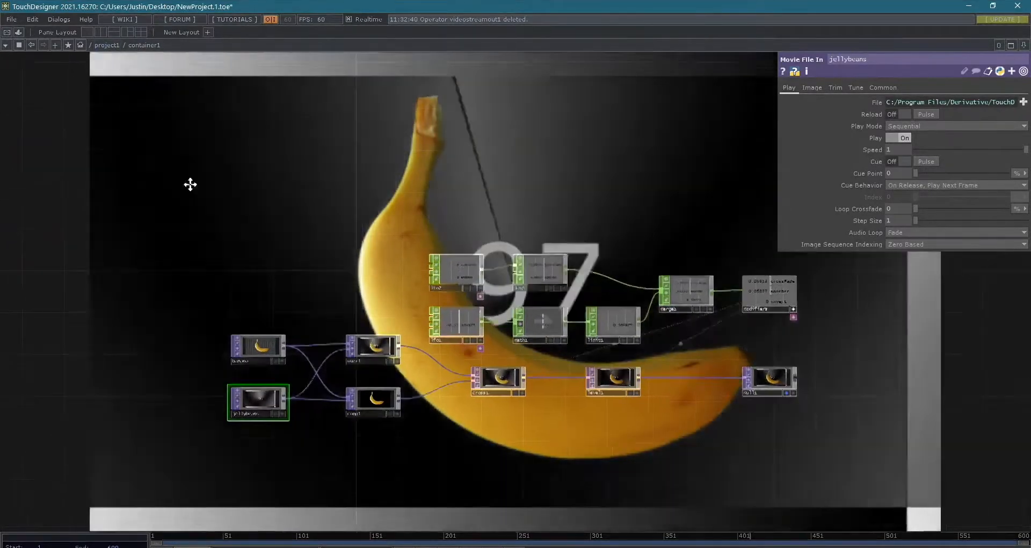
pyautogui.moveTo(202, 189); pyautogui.dragTo(115, 143)
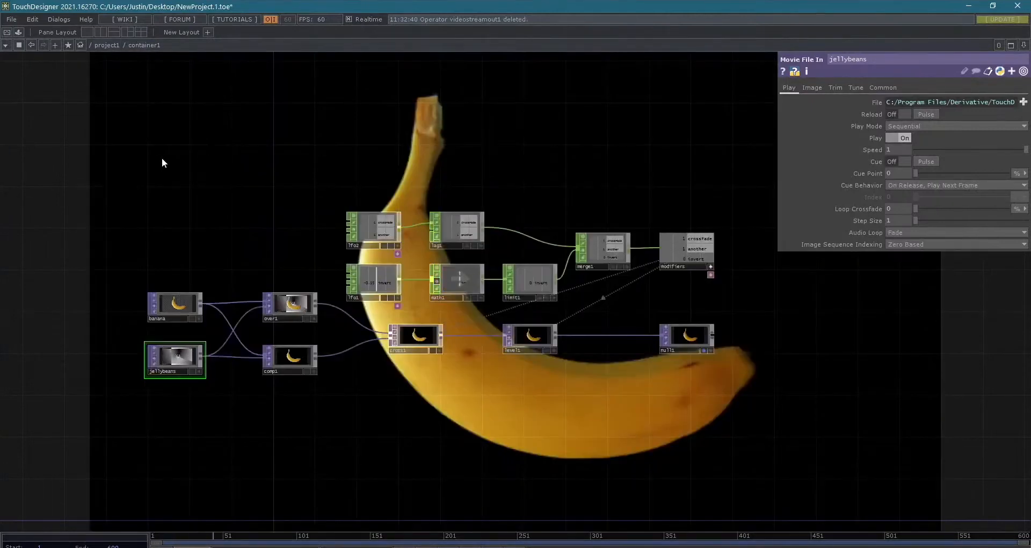
pyautogui.moveTo(162, 159); pyautogui.dragTo(169, 179)
pyautogui.moveTo(156, 172); pyautogui.dragTo(815, 430, button='right')
pyautogui.press('Delete')
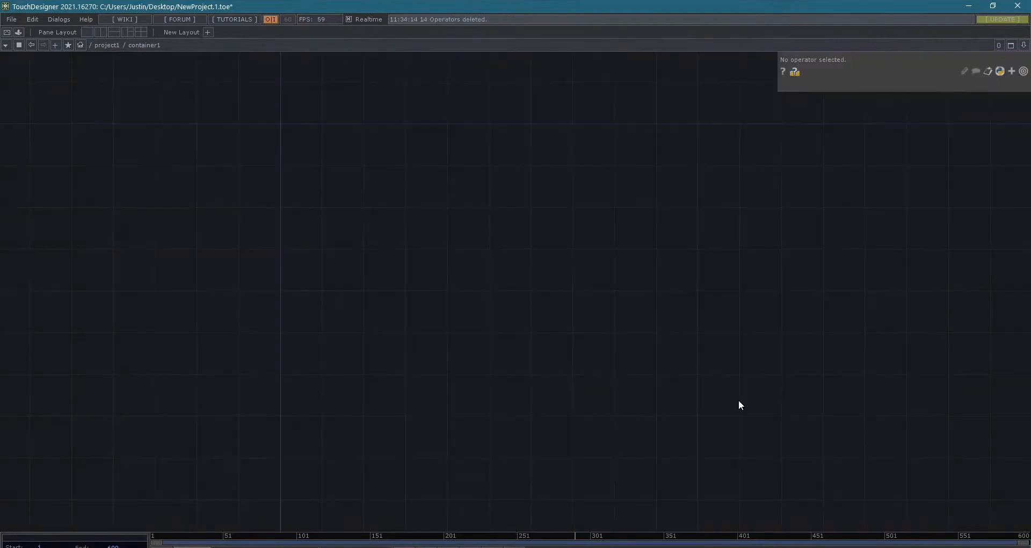
# - Go up to the project1 level and paste the cut banana network below container1
pyautogui.press('u')
pyautogui.moveTo(330, 414); pyautogui.dragTo(236, 376, button='middle')
pyautogui.moveTo(359, 425); pyautogui.dragTo(366, 260)
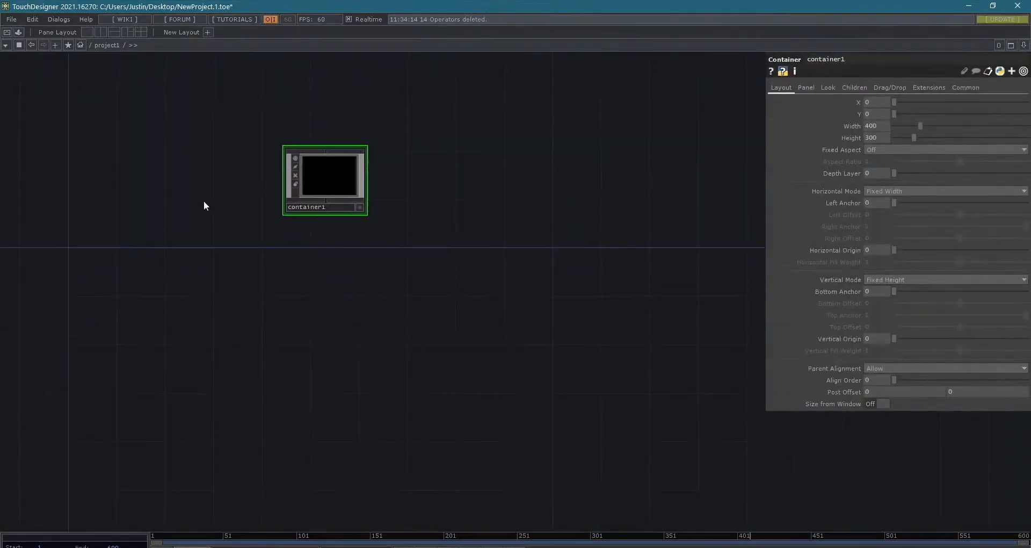
pyautogui.moveTo(268, 242); pyautogui.dragTo(266, 223)
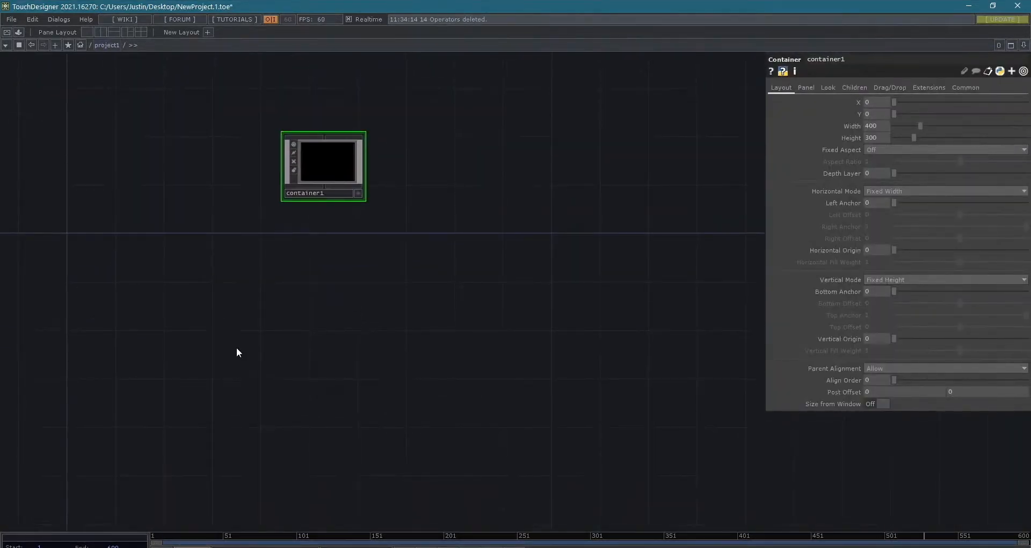
pyautogui.hotkey('ctrl', 'v')
pyautogui.scroll(-2, 439, 314)
pyautogui.scroll(2, 417, 410)
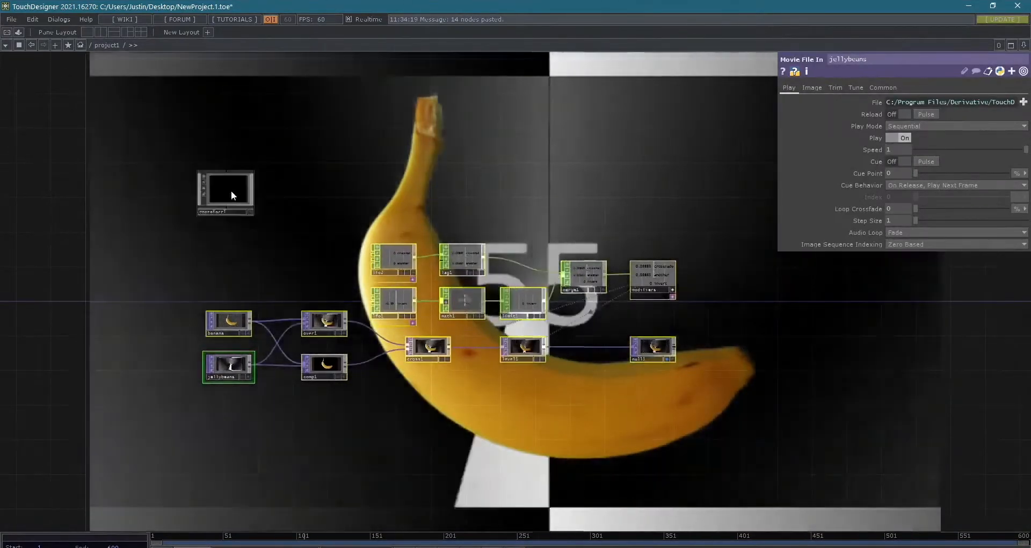
# - Delete the container1 component from project1, keeping the pasted banana network
pyautogui.click(231, 190)
pyautogui.press('Delete')
pyautogui.moveTo(256, 223); pyautogui.dragTo(181, 194)
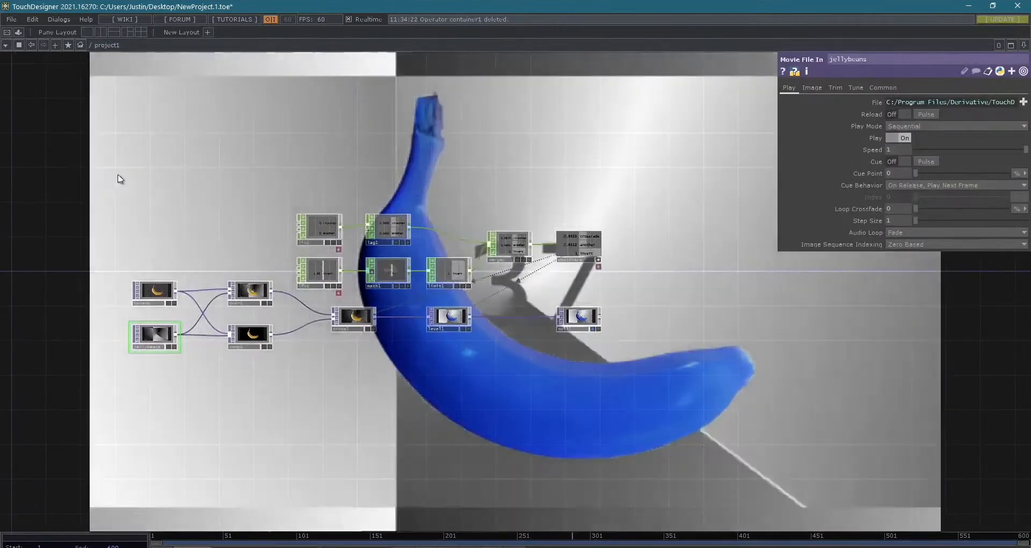
# - Select the whole banana network, collapse it into a Base component, and name the component banana
pyautogui.moveTo(118, 176); pyautogui.dragTo(651, 428)
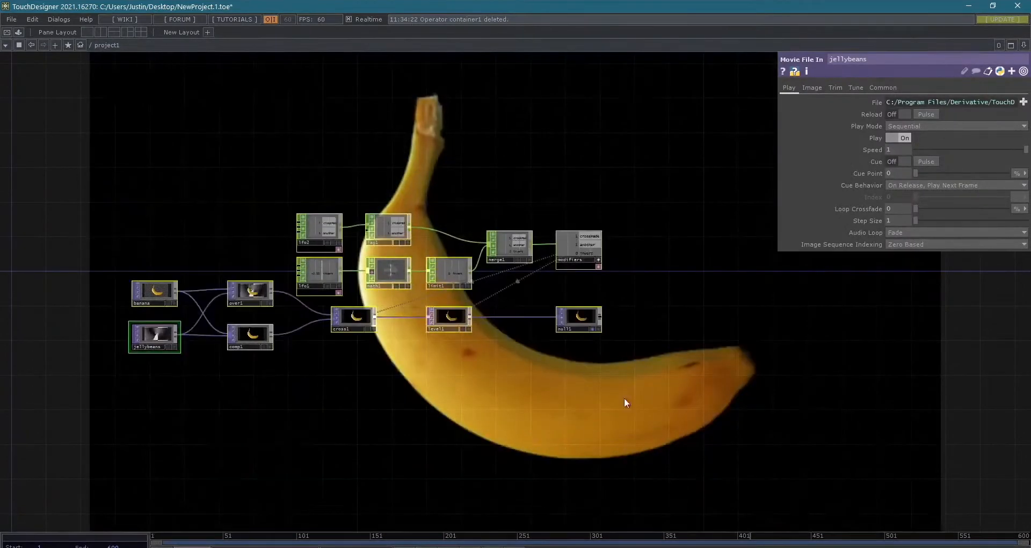
pyautogui.scroll(3, 455, 290)
pyautogui.moveTo(97, 233); pyautogui.dragTo(193, 232)
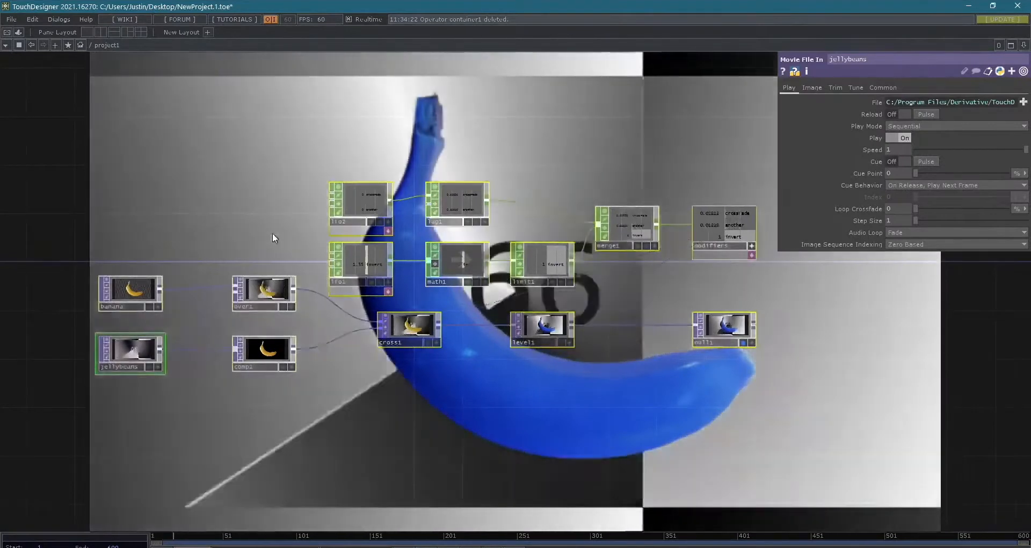
pyautogui.rightClick(272, 233)
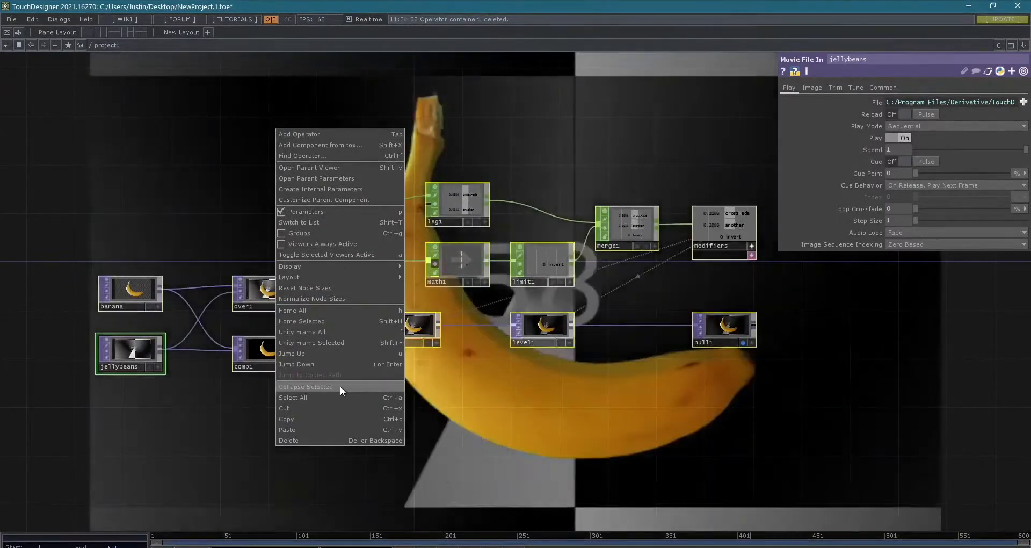
pyautogui.click(341, 386)
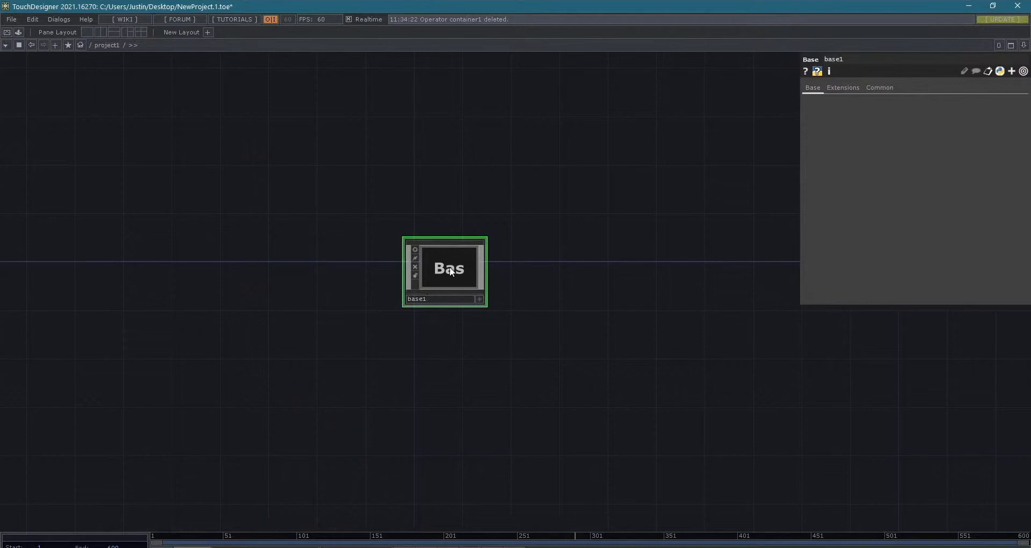
pyautogui.write('banana')
pyautogui.press('Return')
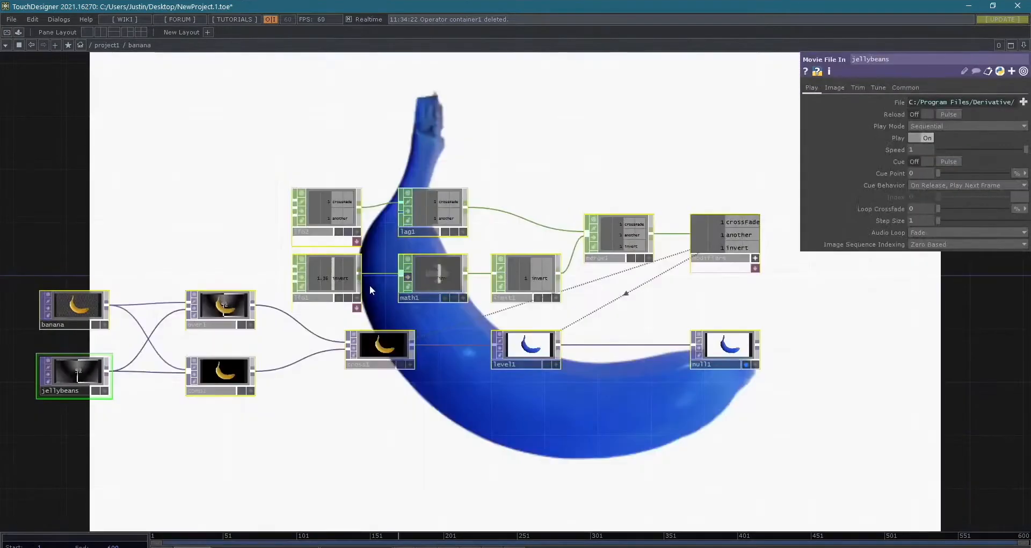
# - Inside the banana component, add an Out TOP connected to null1's output and place it beside null1
pyautogui.press('u')
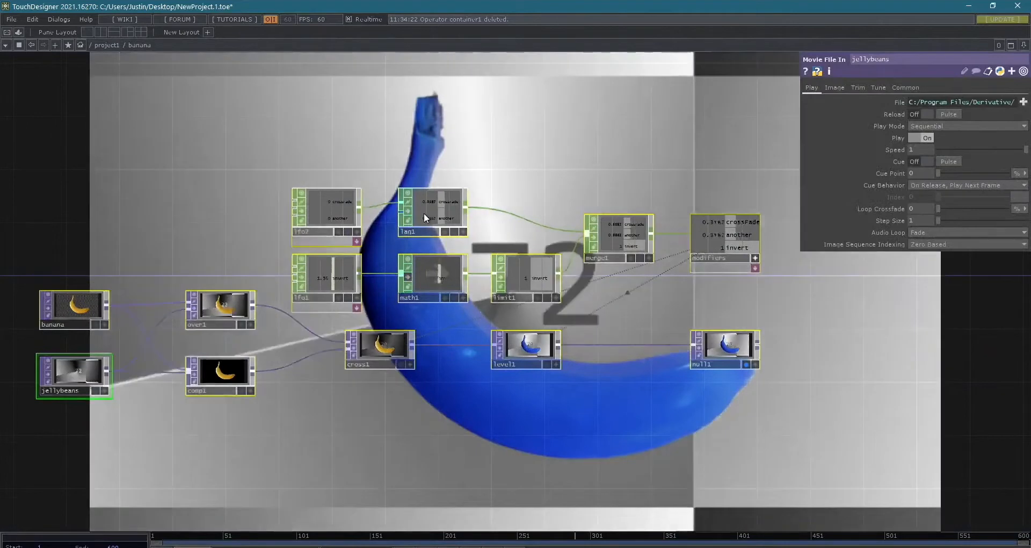
pyautogui.doubleClick(459, 266)
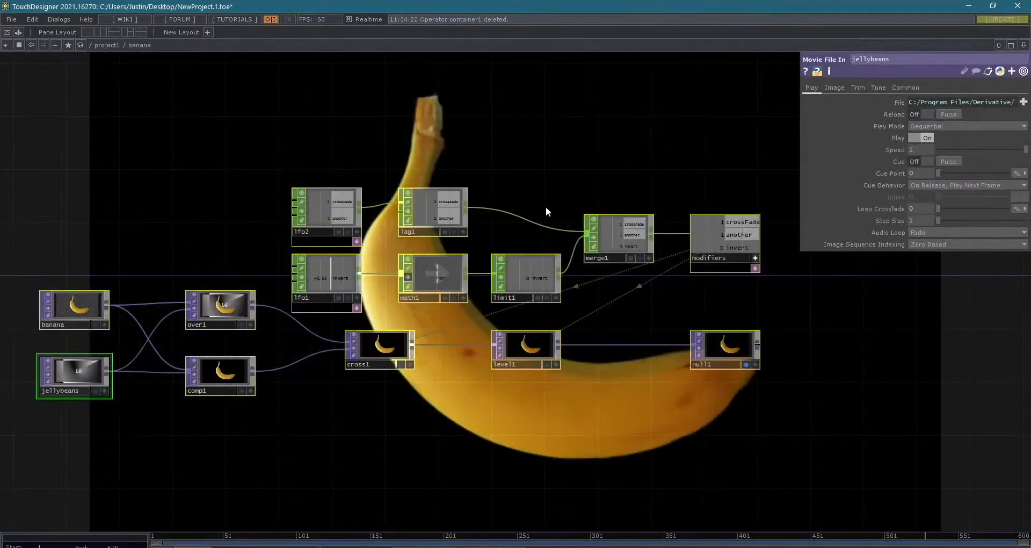
pyautogui.scroll(-3, 532, 210)
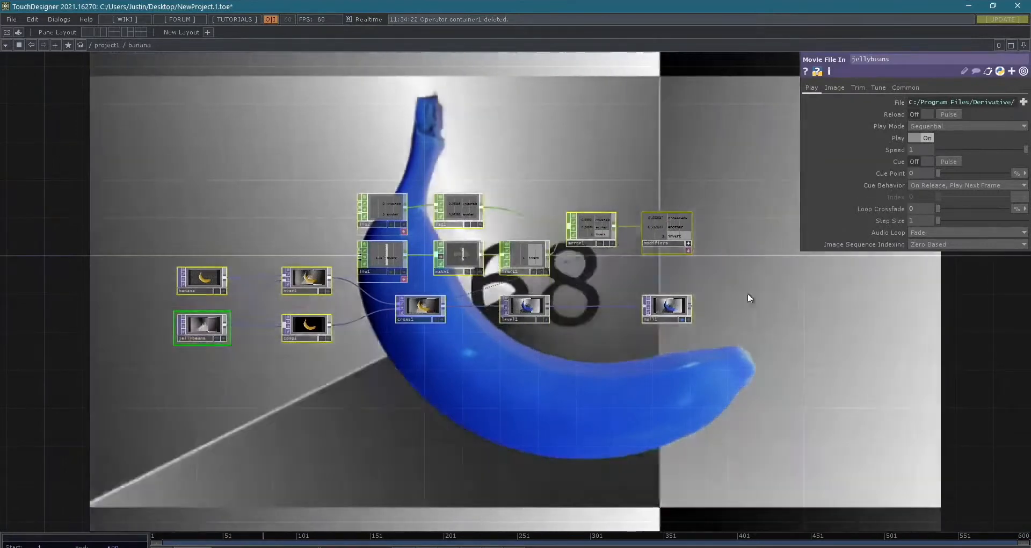
pyautogui.moveTo(748, 299); pyautogui.dragTo(661, 308)
pyautogui.scroll(5, 625, 305)
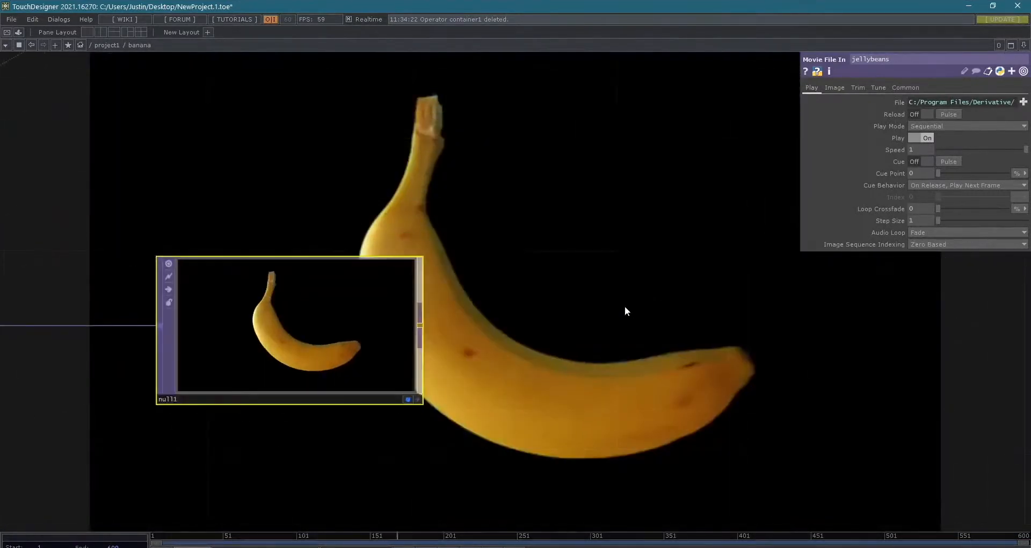
pyautogui.scroll(-2, 617, 316)
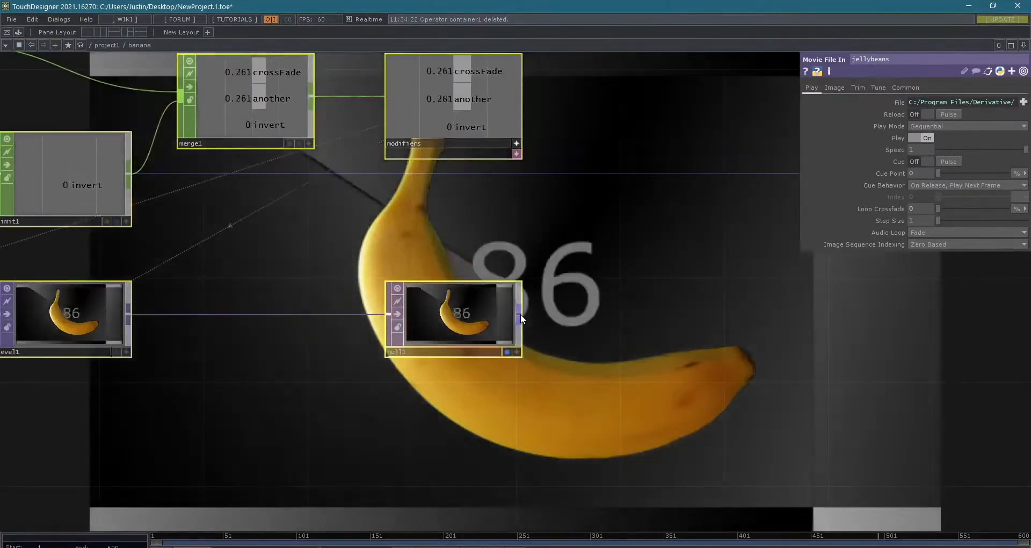
pyautogui.rightClick(520, 315)
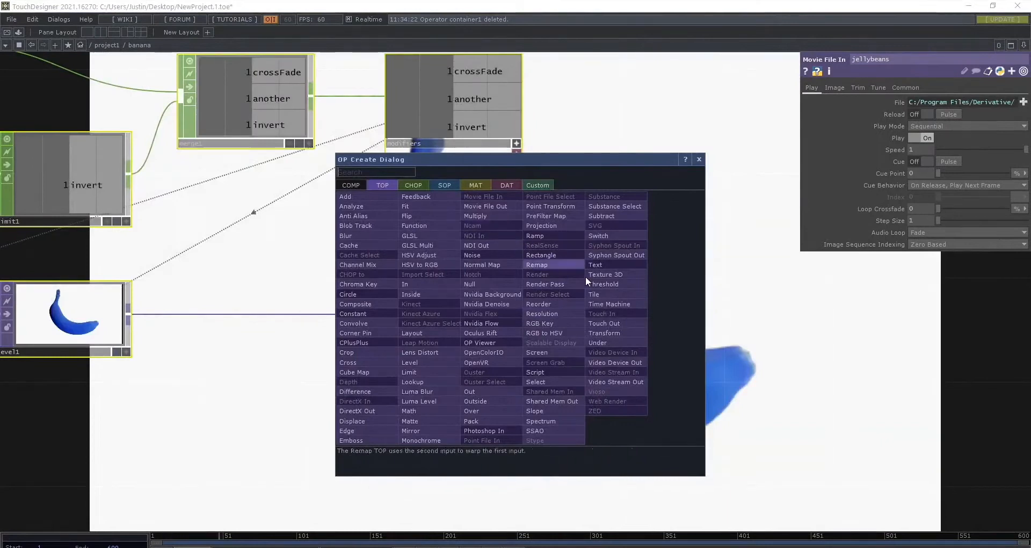
pyautogui.write('out')
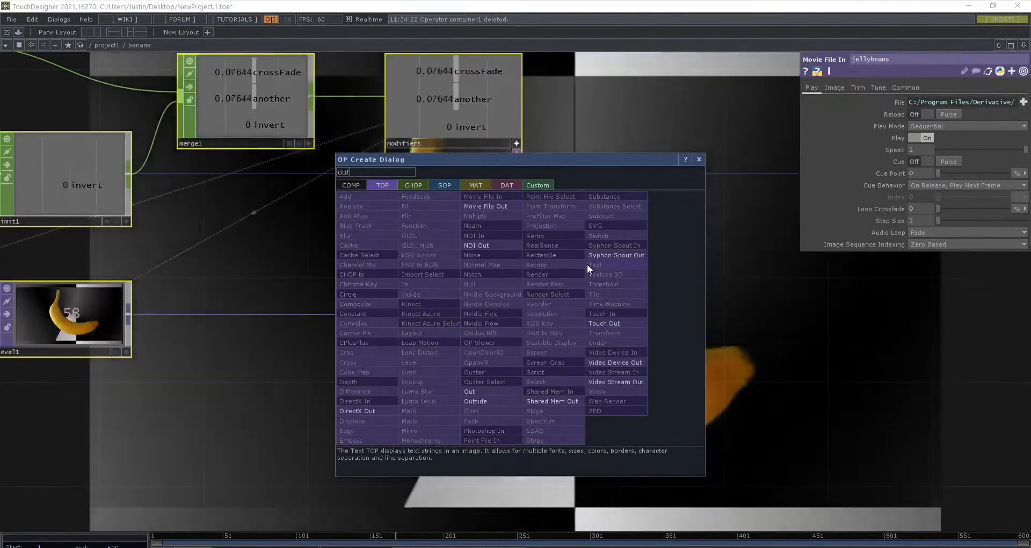
pyautogui.press('Return')
pyautogui.click(588, 263)
pyautogui.moveTo(587, 263); pyautogui.dragTo(667, 322)
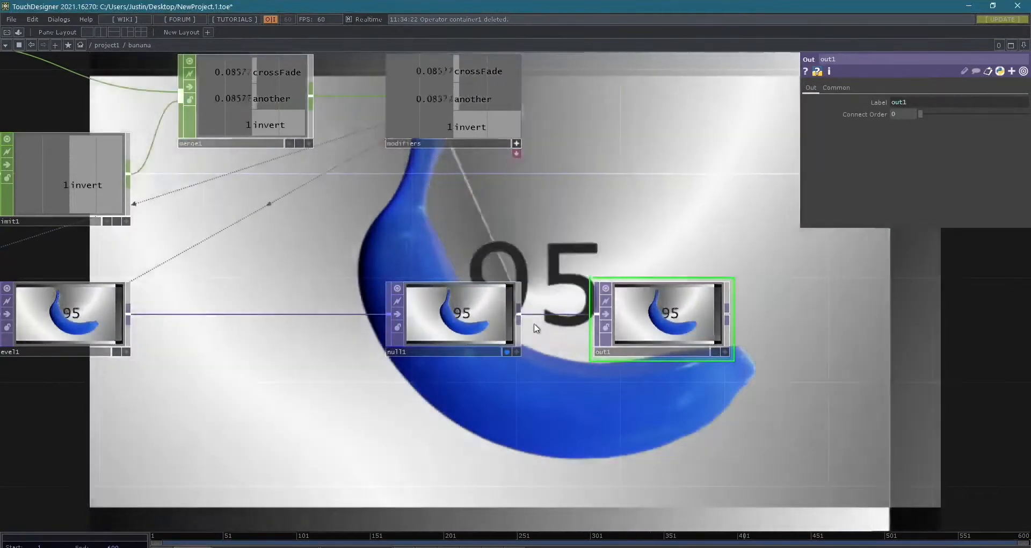
# - Go up to project1 to examine the banana component's output connector, and review the network inside it
pyautogui.press('u')
pyautogui.moveTo(545, 295); pyautogui.dragTo(495, 278)
pyautogui.scroll(5, 495, 278)
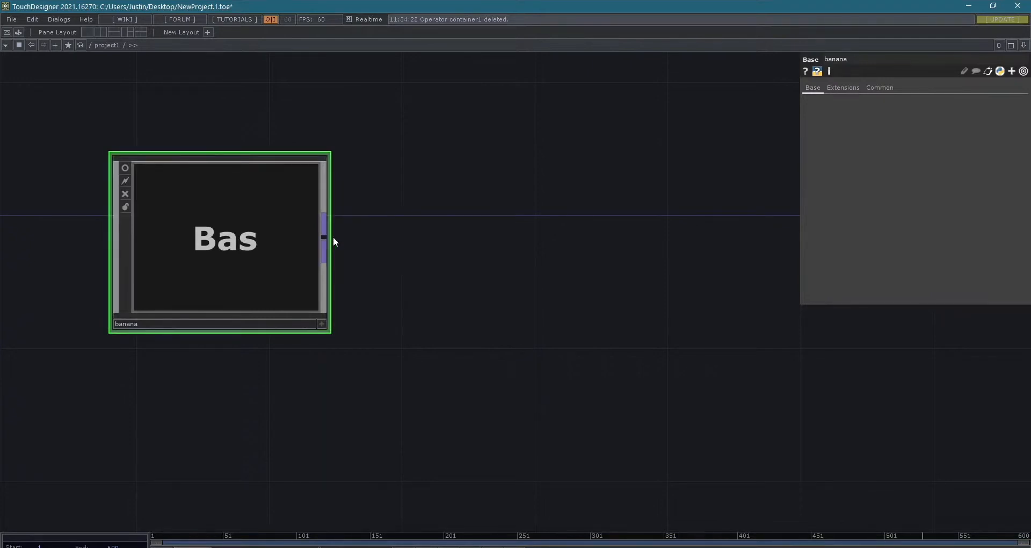
pyautogui.doubleClick(257, 252)
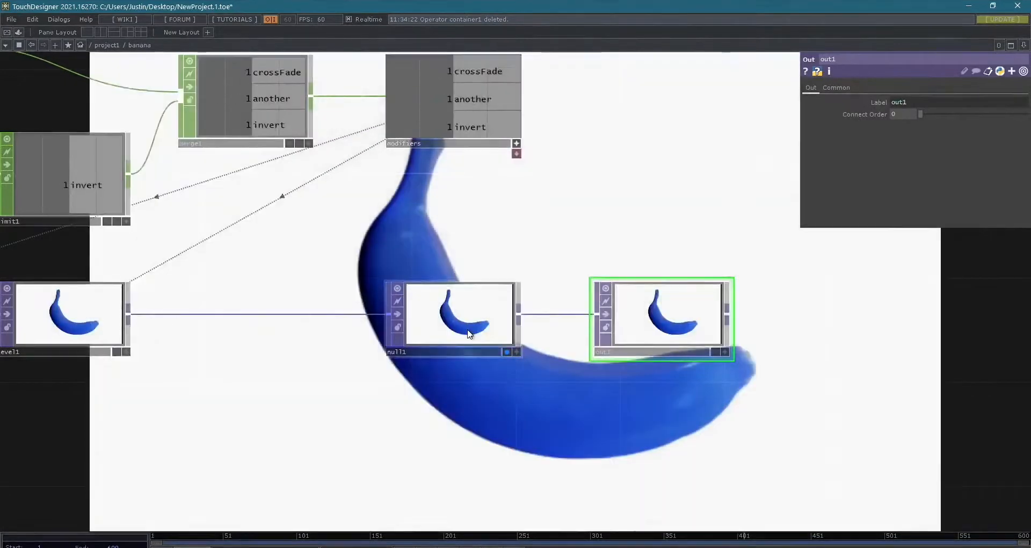
pyautogui.scroll(-5, 469, 334)
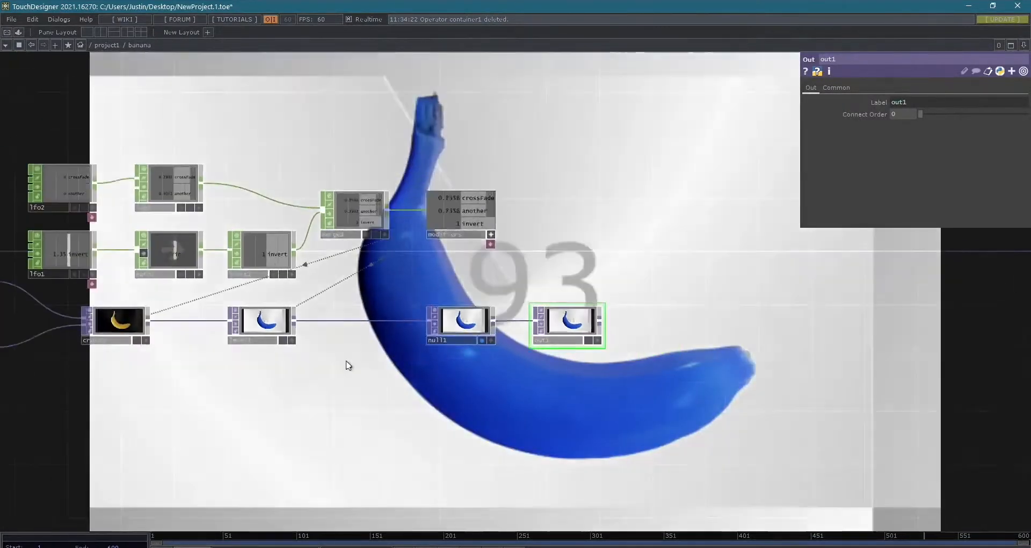
pyautogui.scroll(4, 516, 403)
pyautogui.moveTo(542, 414); pyautogui.dragTo(662, 425)
pyautogui.scroll(-2, 661, 425)
pyautogui.moveTo(786, 443); pyautogui.dragTo(702, 432)
pyautogui.scroll(3, 704, 429)
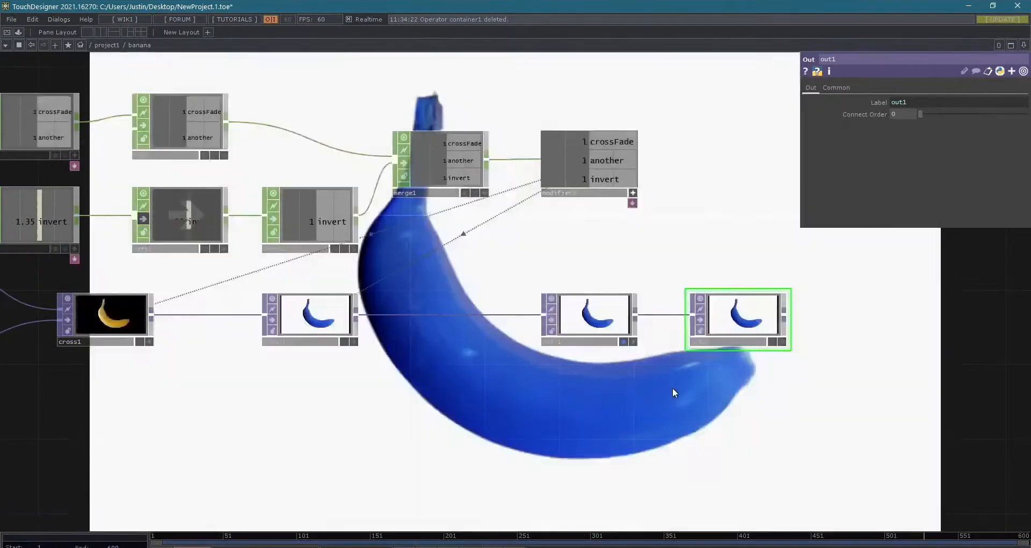
pyautogui.press('u')
pyautogui.moveTo(447, 330); pyautogui.dragTo(596, 364)
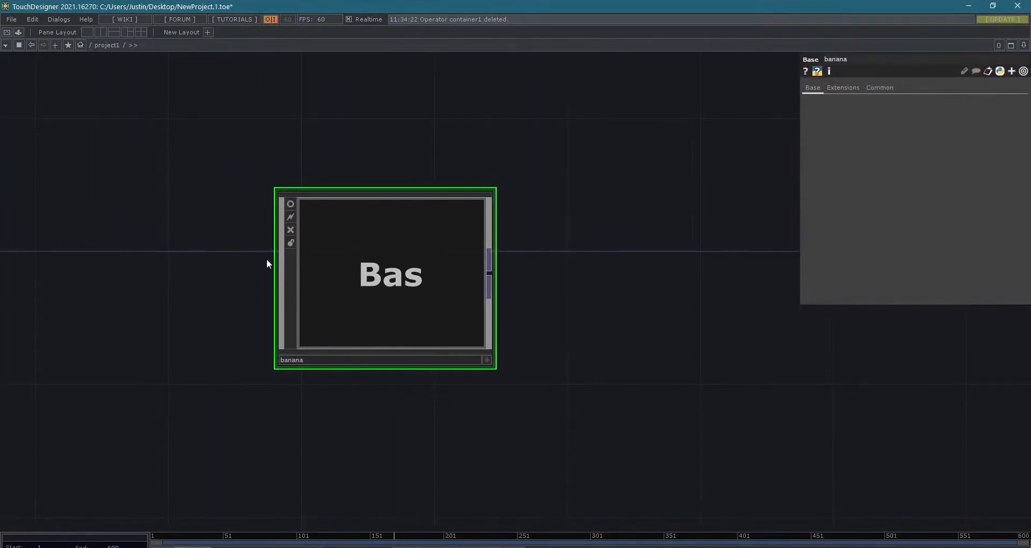
# - Inside the banana component, add an In CHOP in the empty space below the cross1 and level1 chain
pyautogui.doubleClick(368, 263)
pyautogui.press('Tab')
pyautogui.write('in')
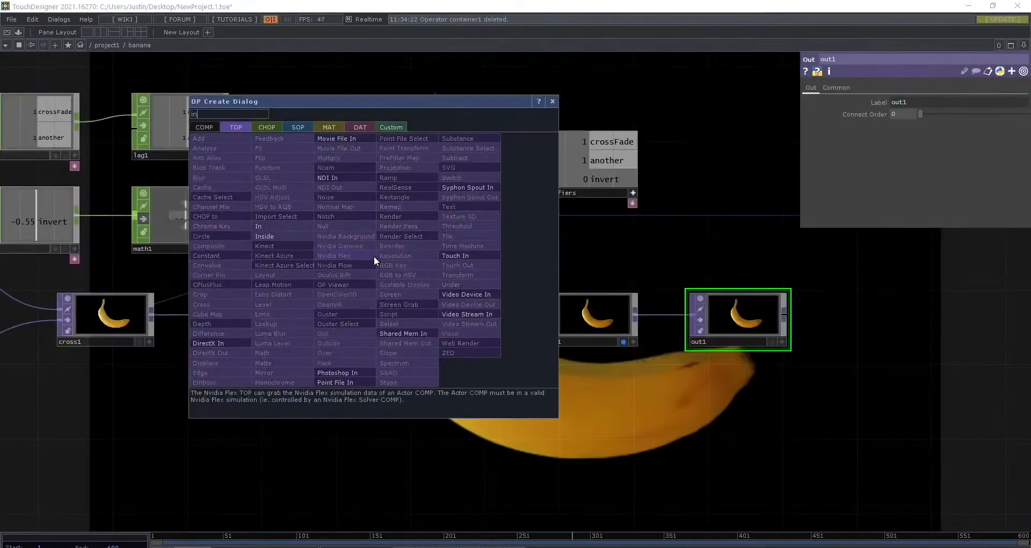
pyautogui.press('Tab')
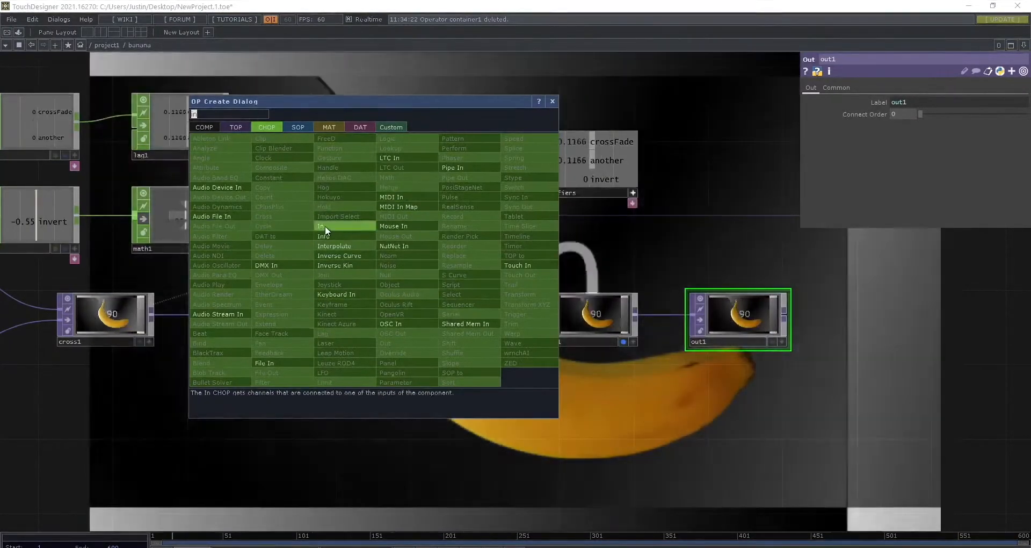
pyautogui.click(324, 226)
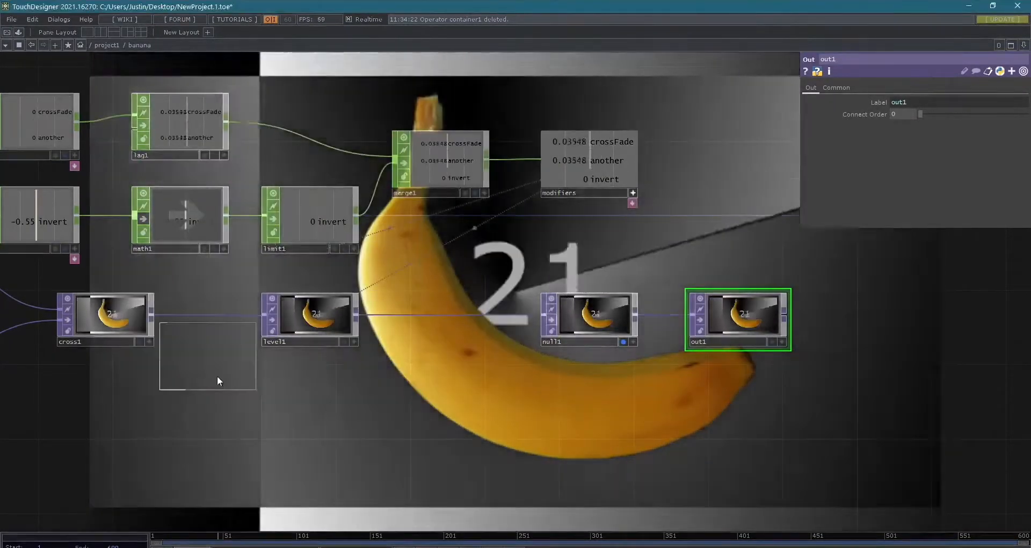
pyautogui.click(176, 415)
# - Check the banana component's input connector from project1, and move in1 inside it to the left of lfo2
pyautogui.press('u')
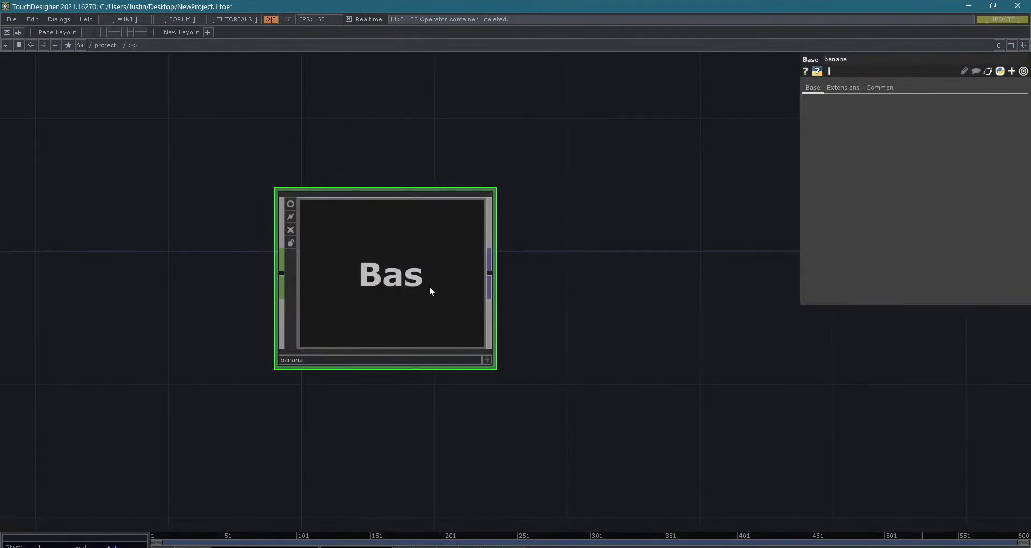
pyautogui.press('i')
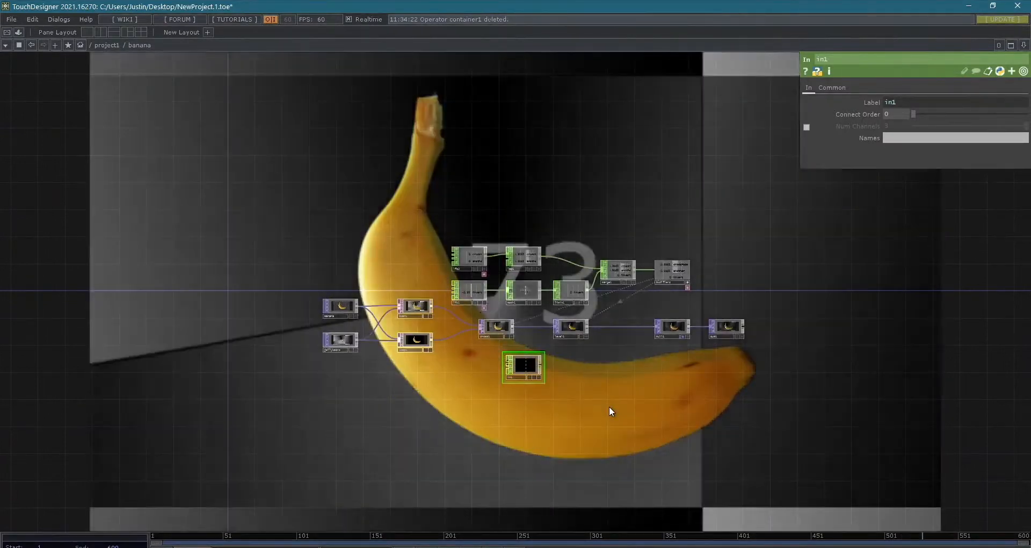
pyautogui.scroll(5, 552, 372)
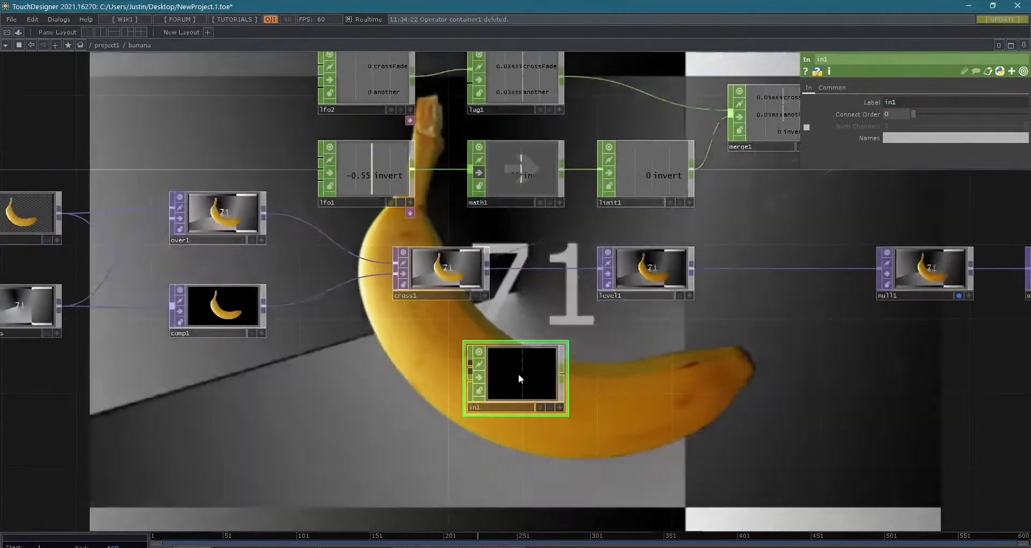
pyautogui.moveTo(519, 376); pyautogui.dragTo(212, 104)
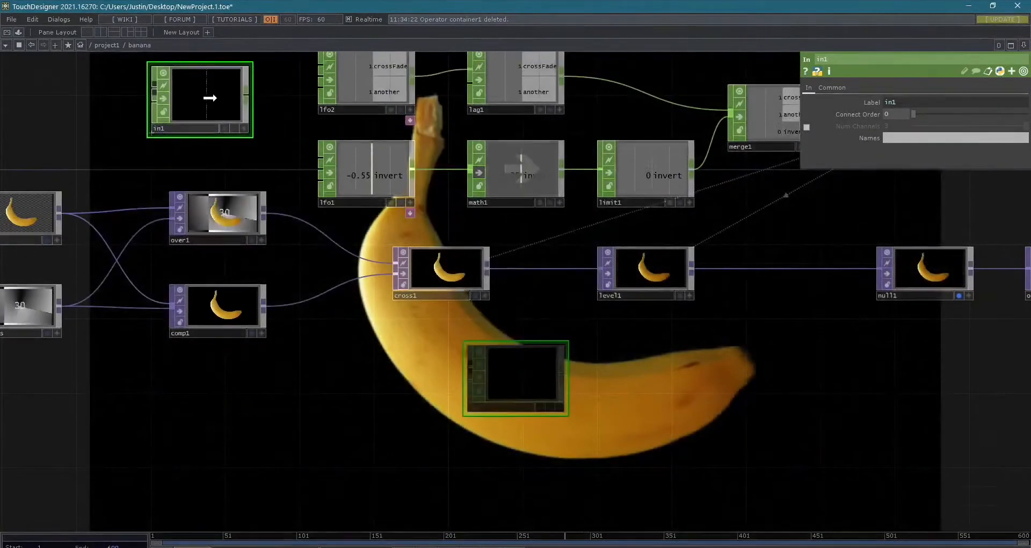
pyautogui.press('u')
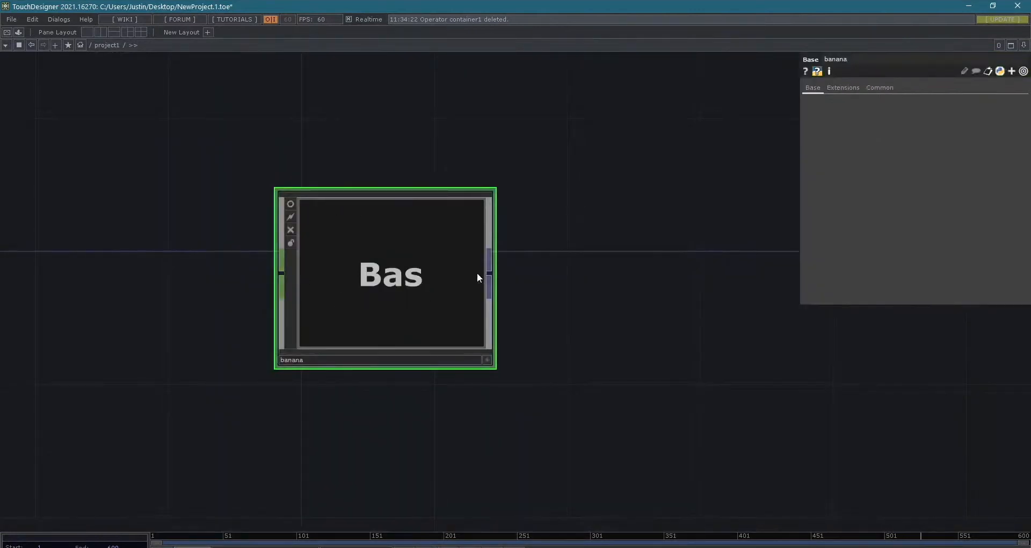
# - Examine the banana component's output connector and its Extensions and Base parameters, and look inside it before returning to project1
pyautogui.moveTo(479, 278); pyautogui.dragTo(368, 281)
pyautogui.scroll(-3, 369, 281)
pyautogui.moveTo(466, 281); pyautogui.dragTo(502, 295)
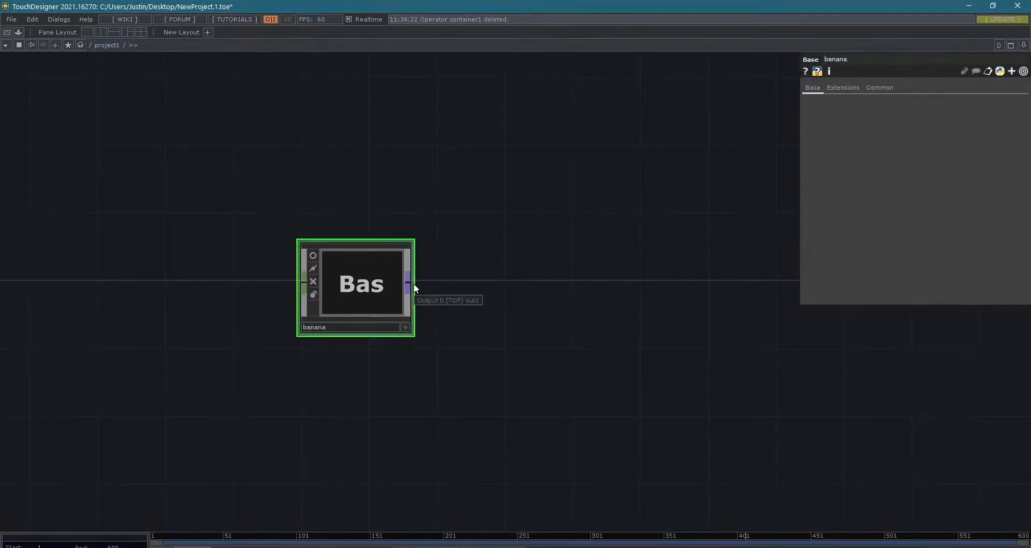
pyautogui.moveTo(417, 282)
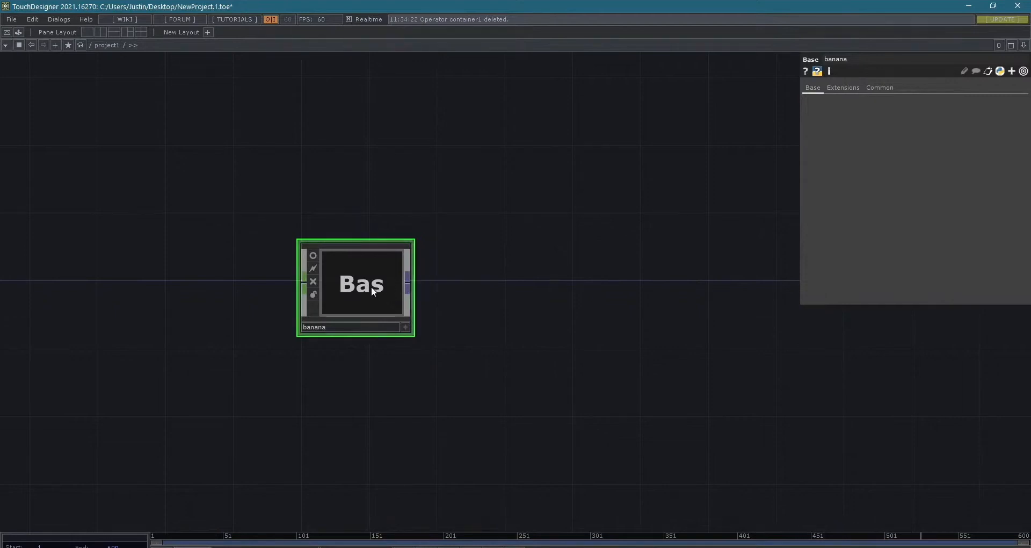
pyautogui.click(849, 89)
pyautogui.click(814, 90)
pyautogui.press('i')
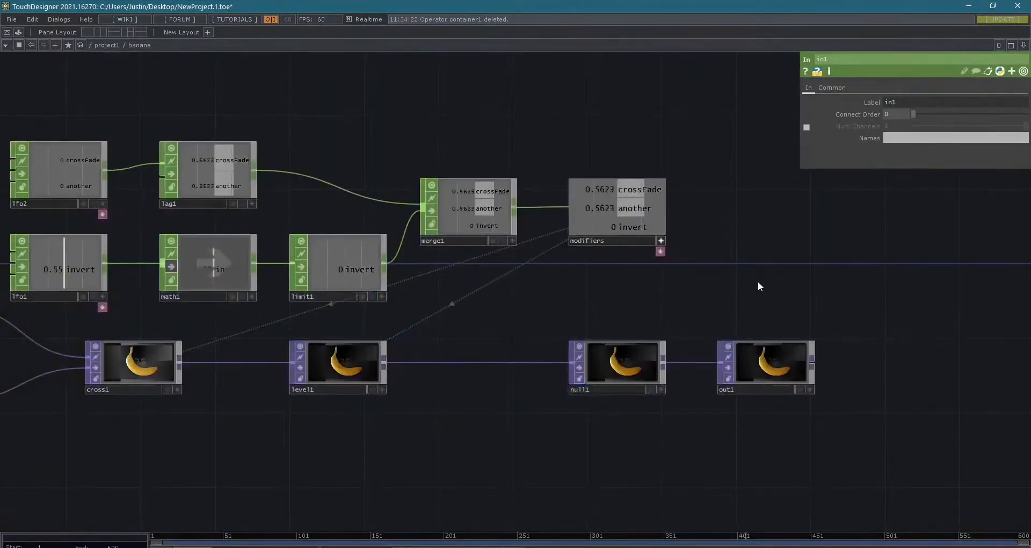
pyautogui.press('u')
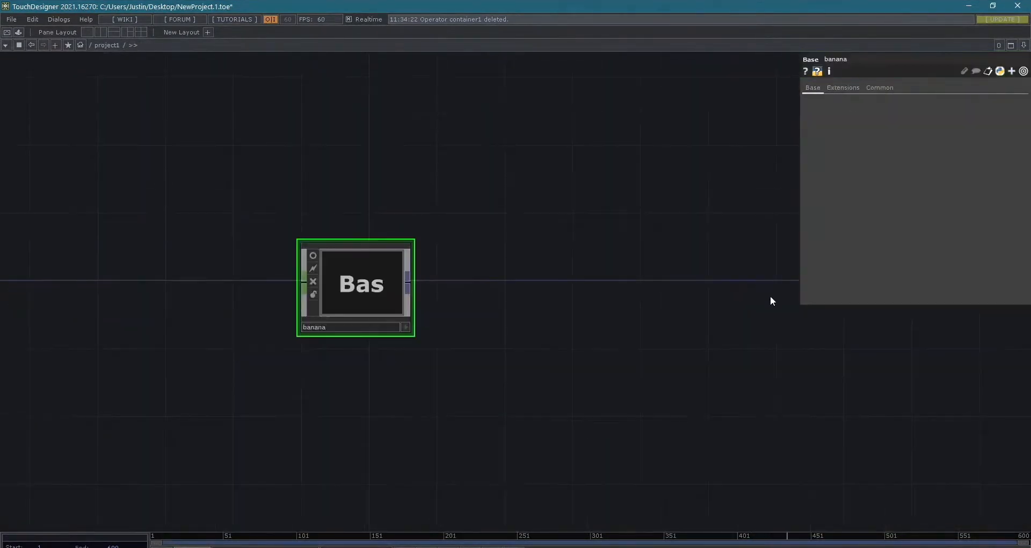
# - Add a Null TOP in project1 connected to the banana component's output
pyautogui.rightClick(408, 283)
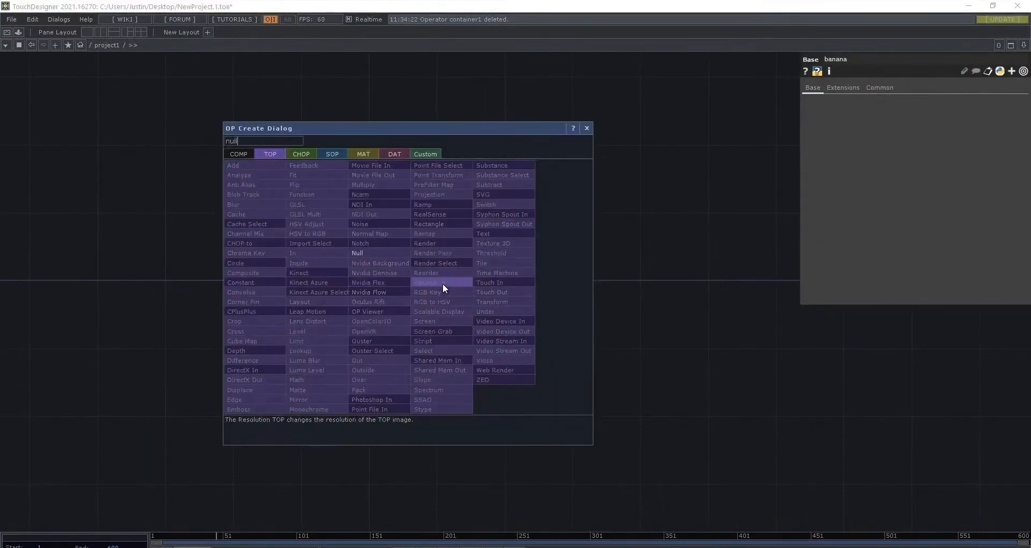
pyautogui.click(442, 283)
pyautogui.scroll(-3, 510, 437)
pyautogui.moveTo(510, 437); pyautogui.dragTo(511, 337)
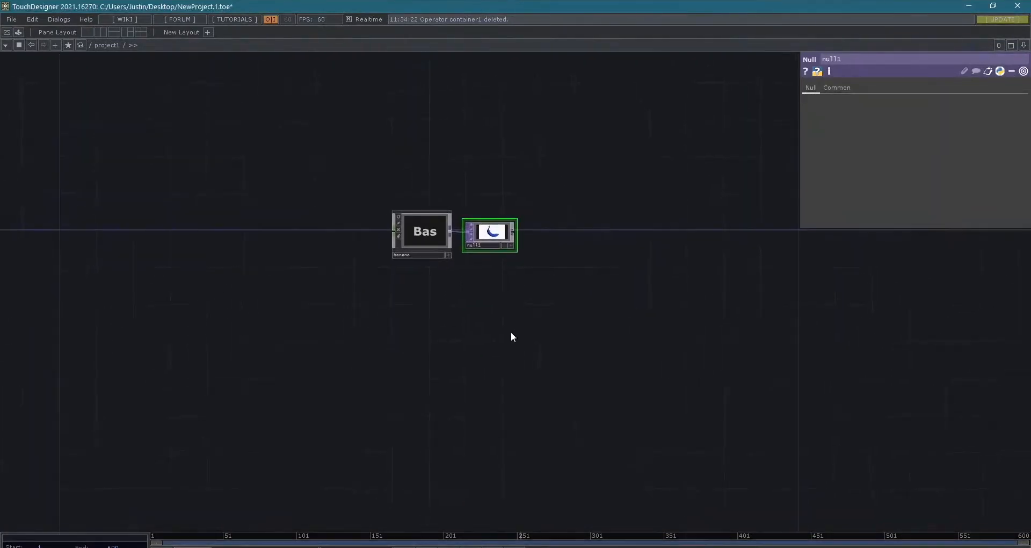
# - Add a Container COMP below the banana component in project1 and go inside it
pyautogui.rightClick(424, 309)
pyautogui.click(408, 309)
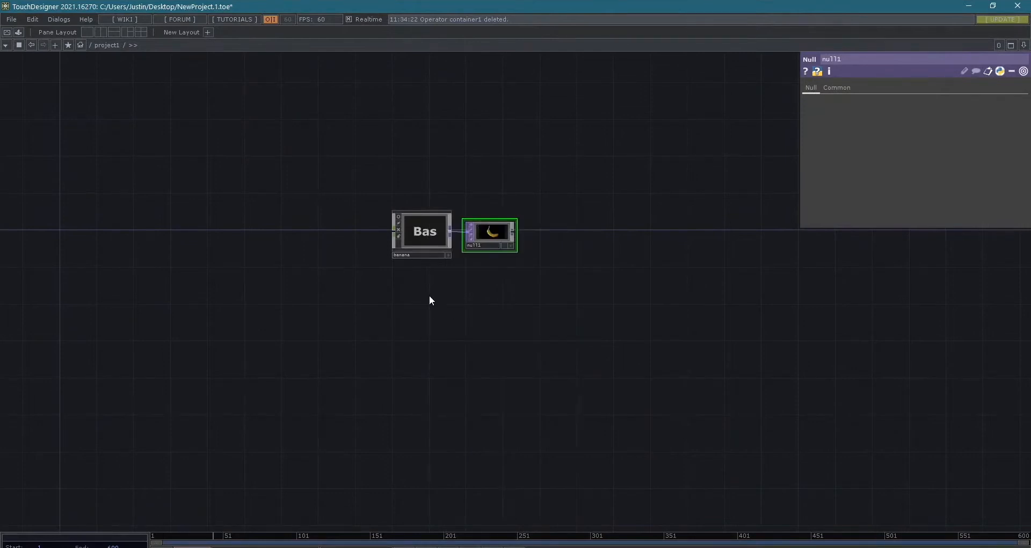
pyautogui.press('Tab')
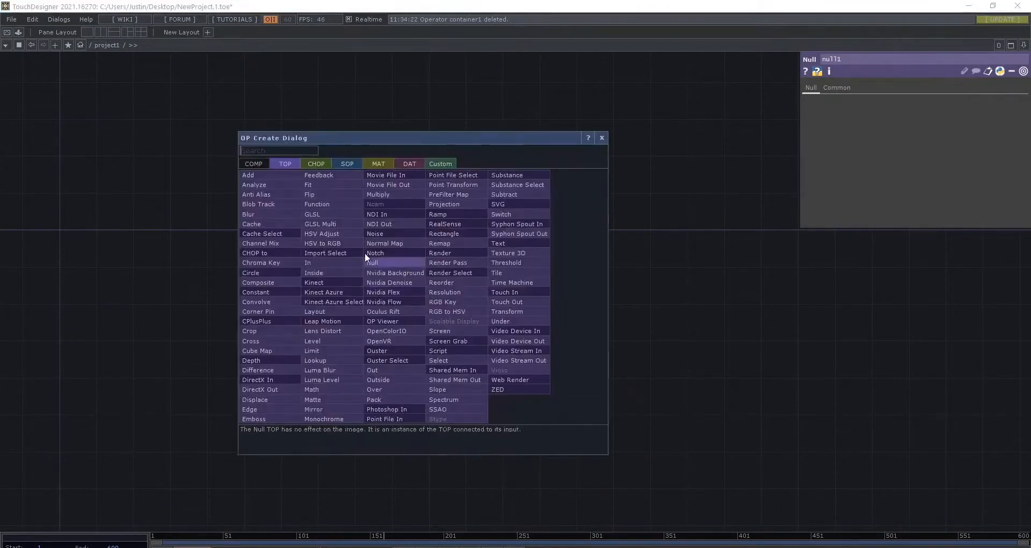
pyautogui.click(251, 164)
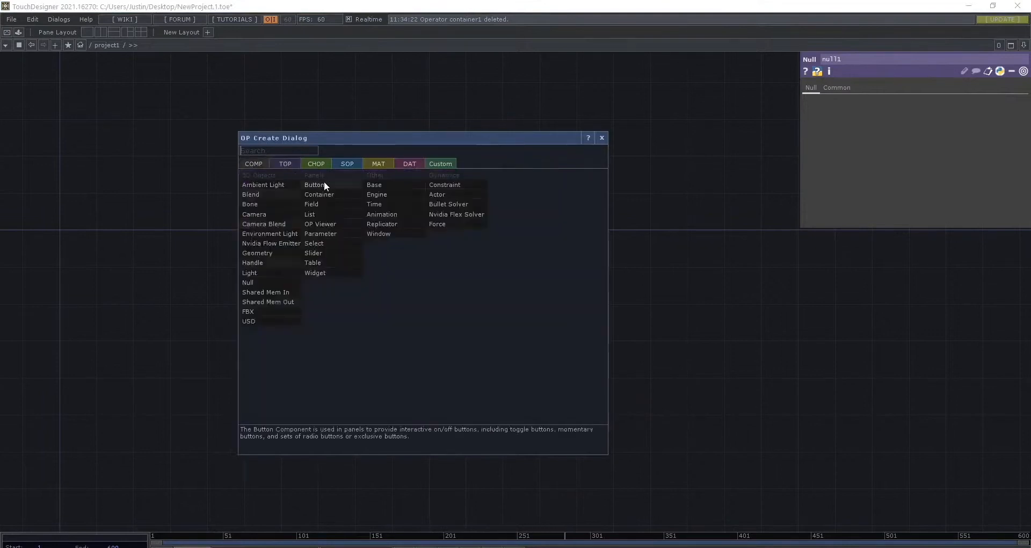
pyautogui.write('contain')
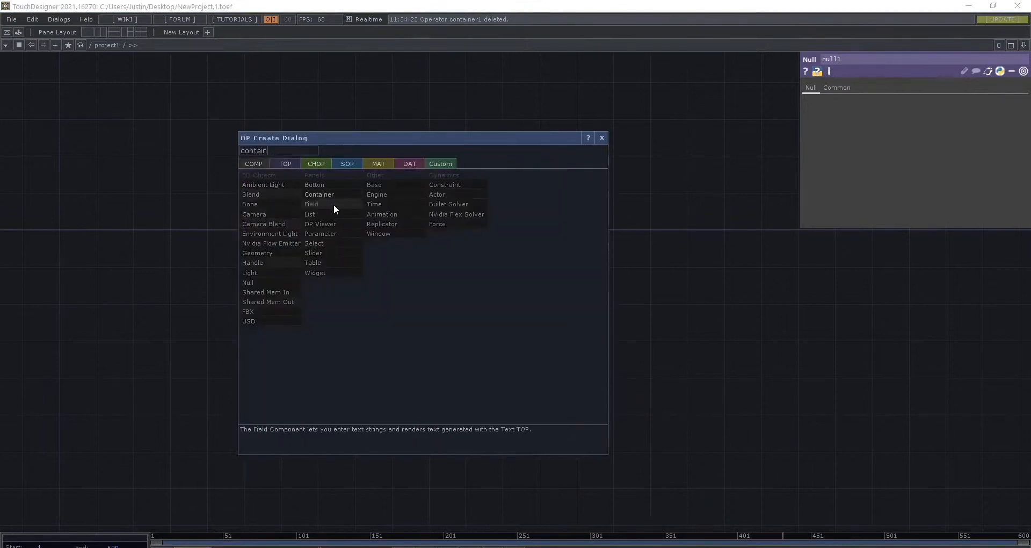
pyautogui.press('Return')
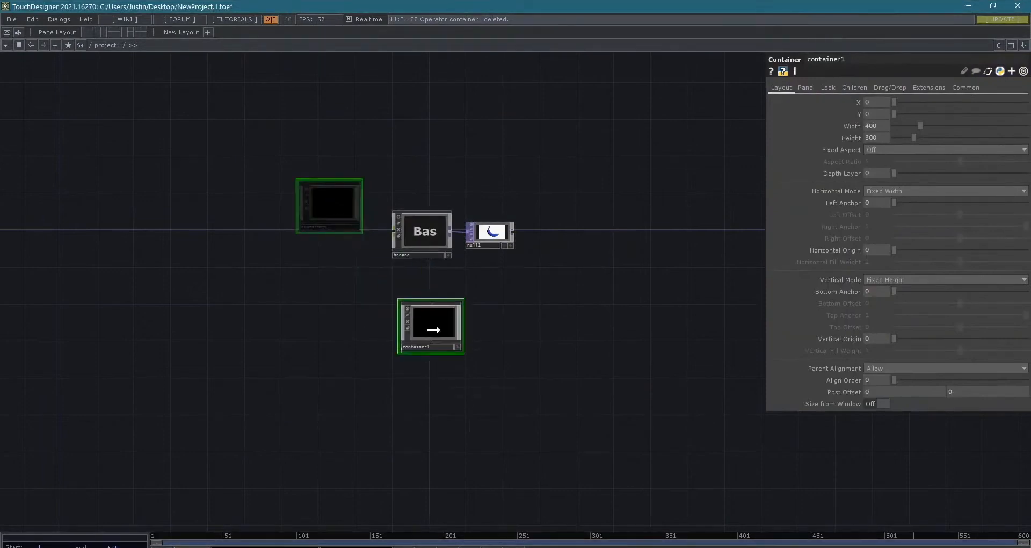
pyautogui.scroll(5, 444, 317)
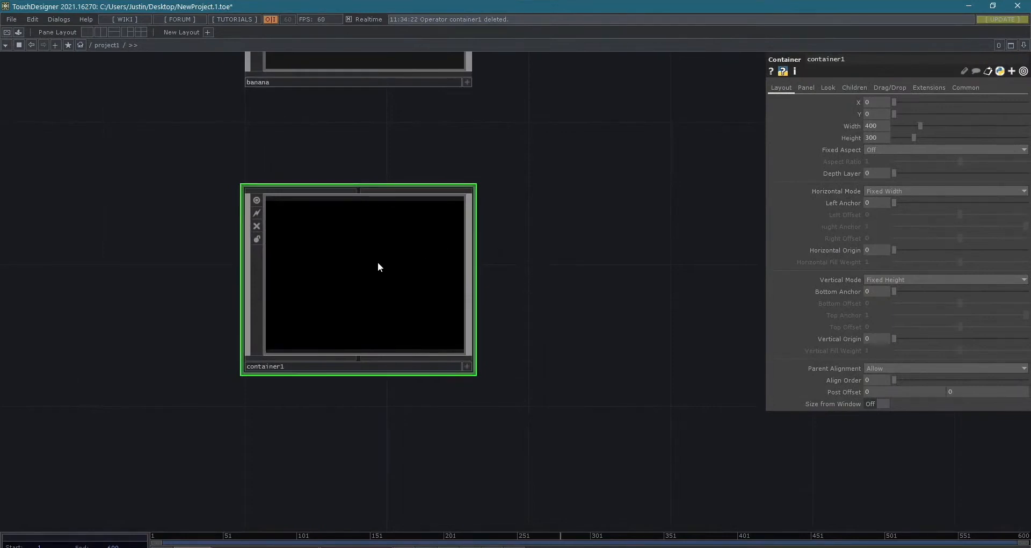
pyautogui.press('i')
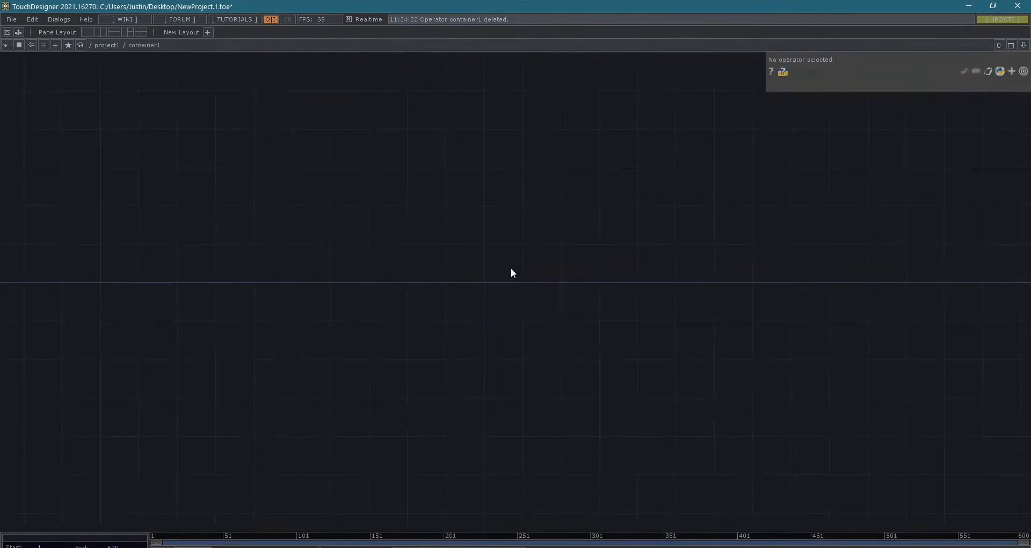
# - Try a Video Device In TOP inside container1 with SPCA2083 PC Camera as its device, and delete it
pyautogui.moveTo(493, 240); pyautogui.dragTo(482, 295)
pyautogui.press('Tab')
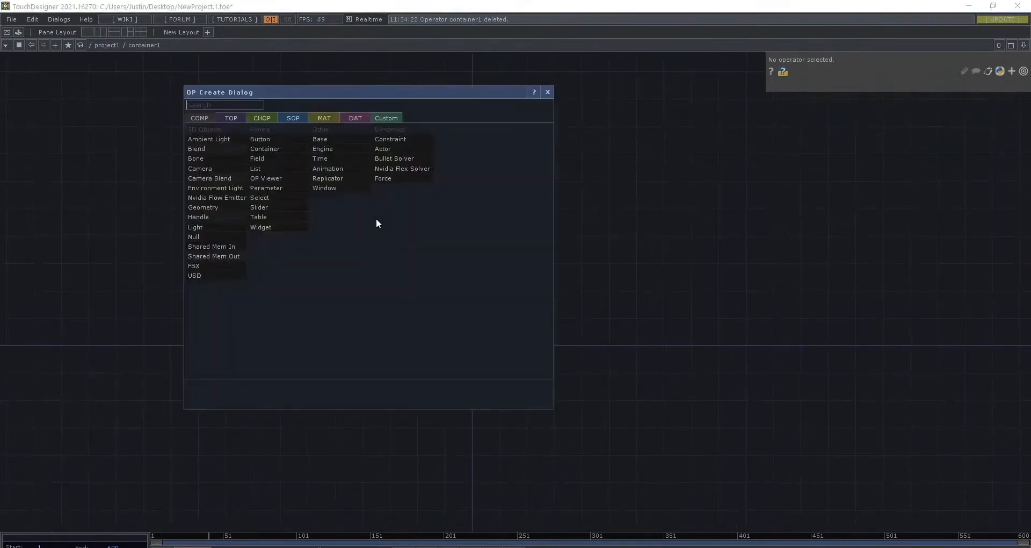
pyautogui.click(220, 117)
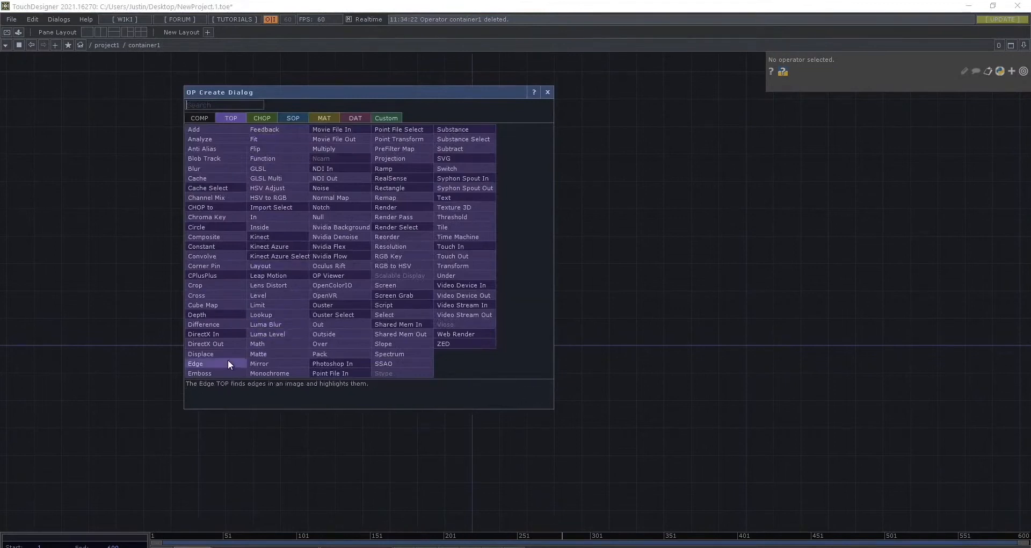
pyautogui.write('vide')
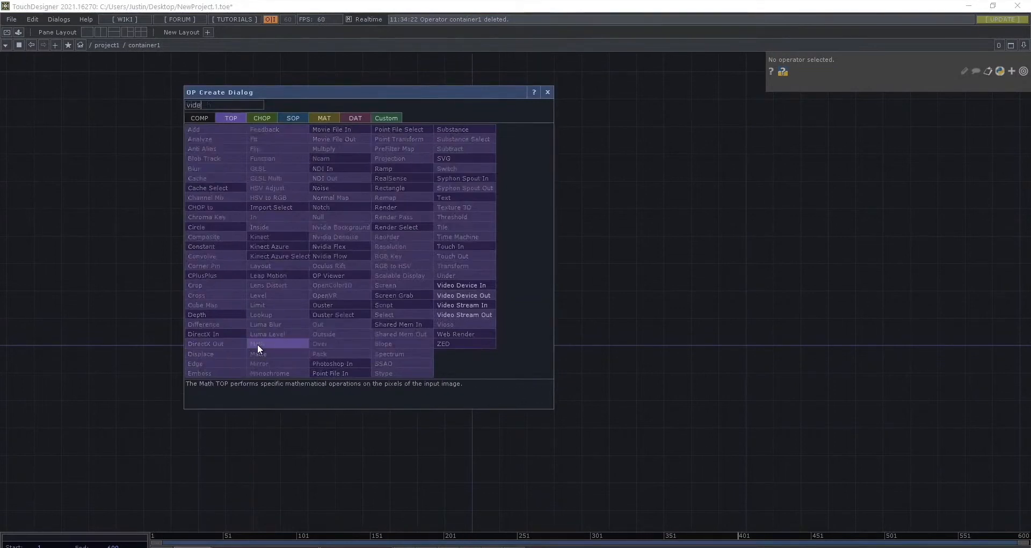
pyautogui.write('o')
pyautogui.click(452, 285)
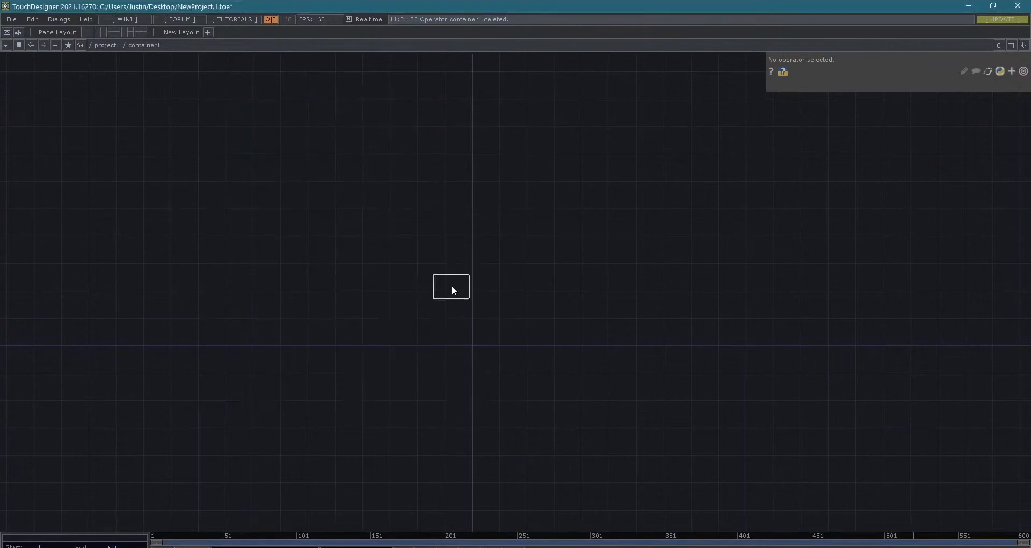
pyautogui.click(345, 303)
pyautogui.scroll(4, 345, 303)
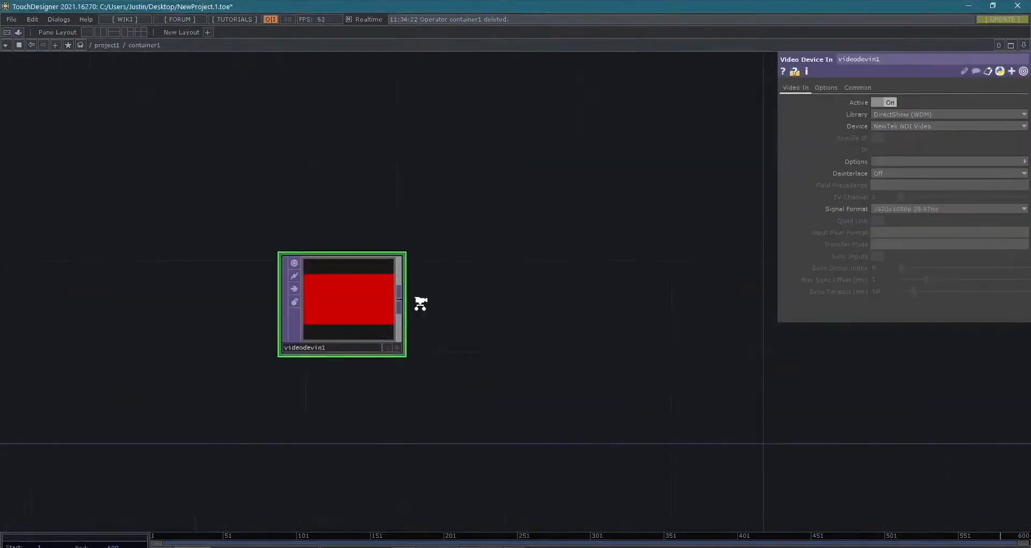
pyautogui.click(891, 125)
pyautogui.click(894, 144)
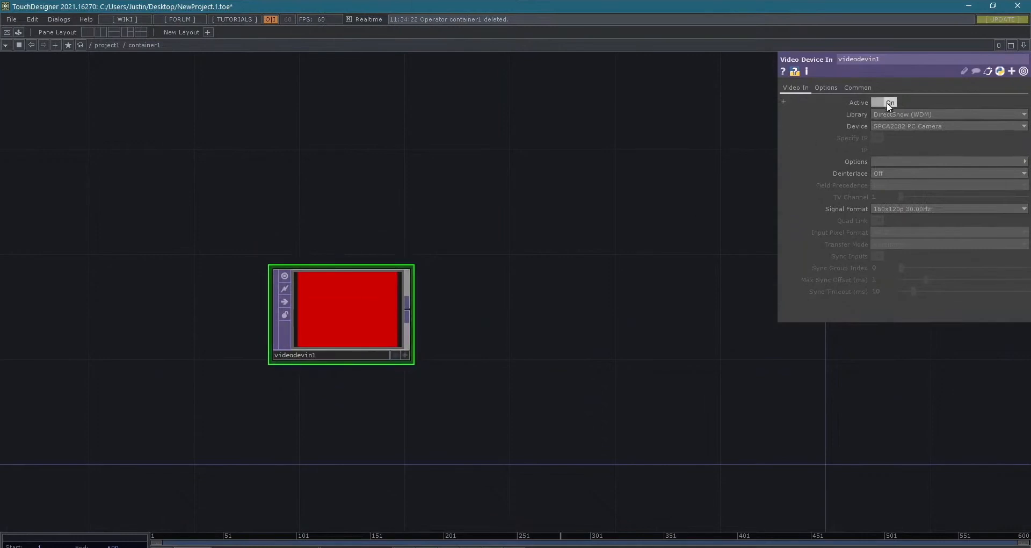
pyautogui.press('Delete')
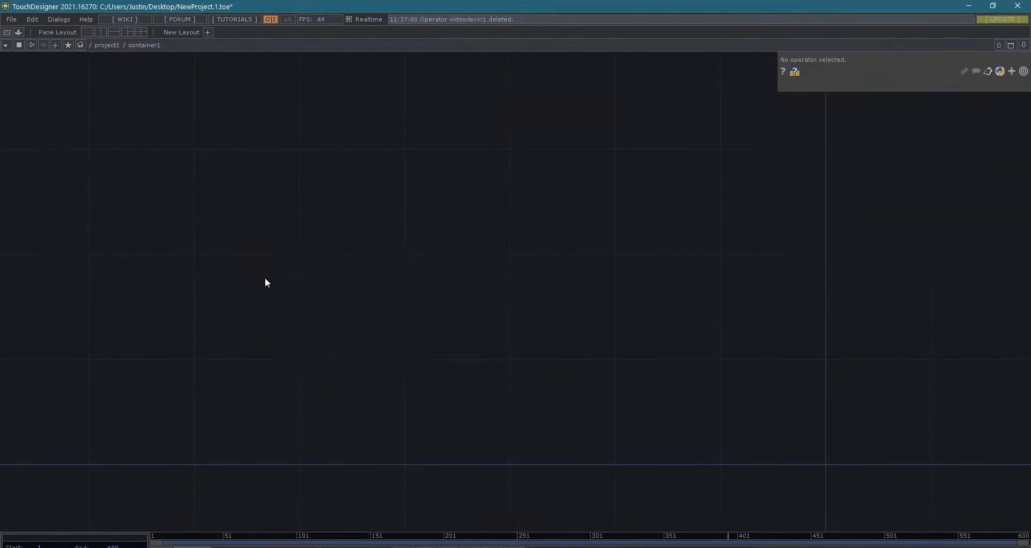
# - Add a Movie File In TOP inside container1 and load Movie.3.mp4 from the samples' Nature folder
pyautogui.press('Tab')
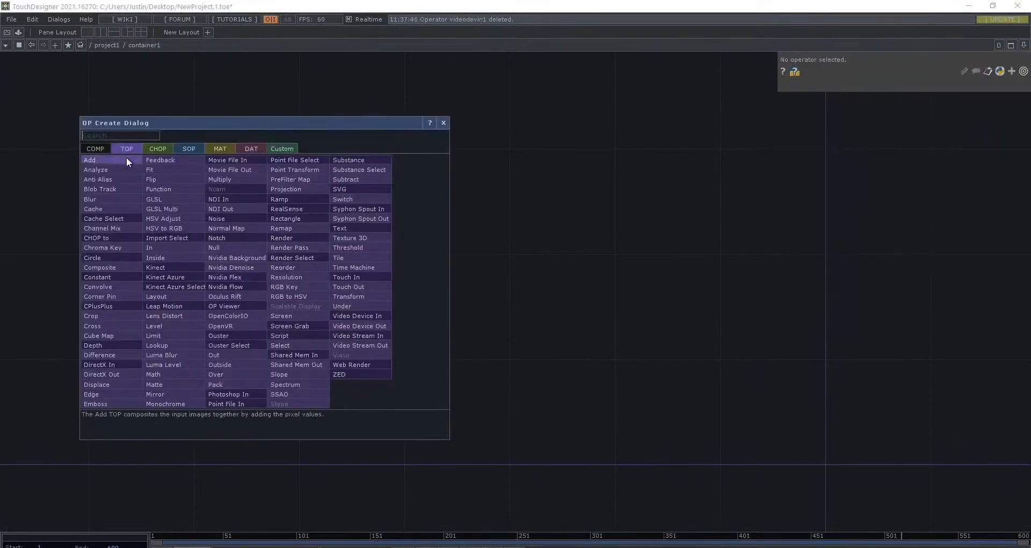
pyautogui.write('movie')
pyautogui.click(227, 159)
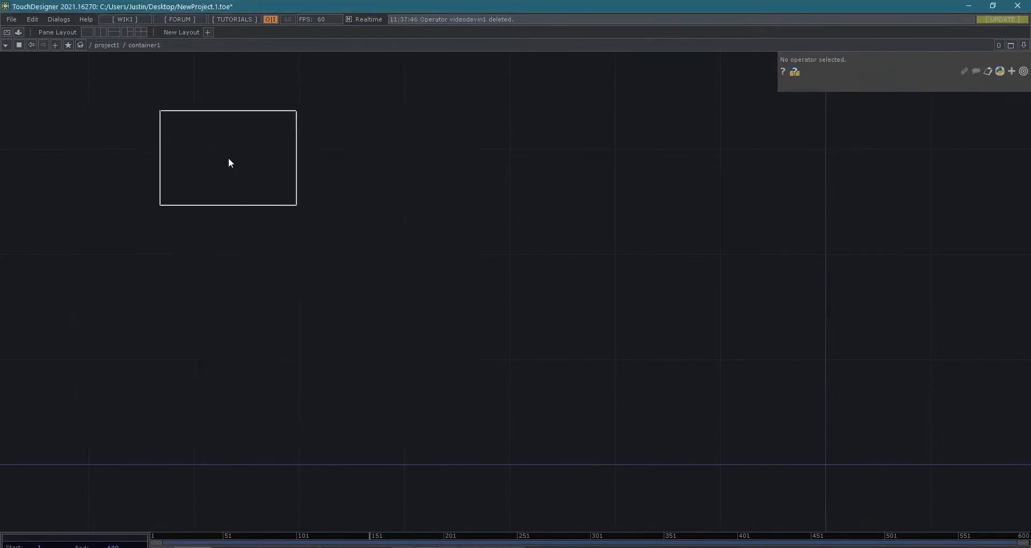
pyautogui.click(221, 241)
pyautogui.click(1023, 102)
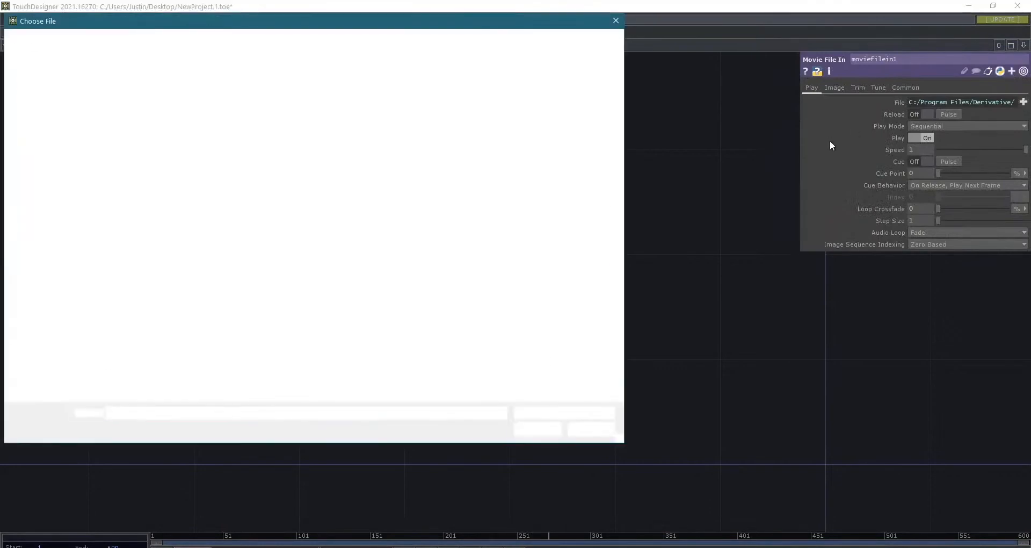
pyautogui.doubleClick(188, 107)
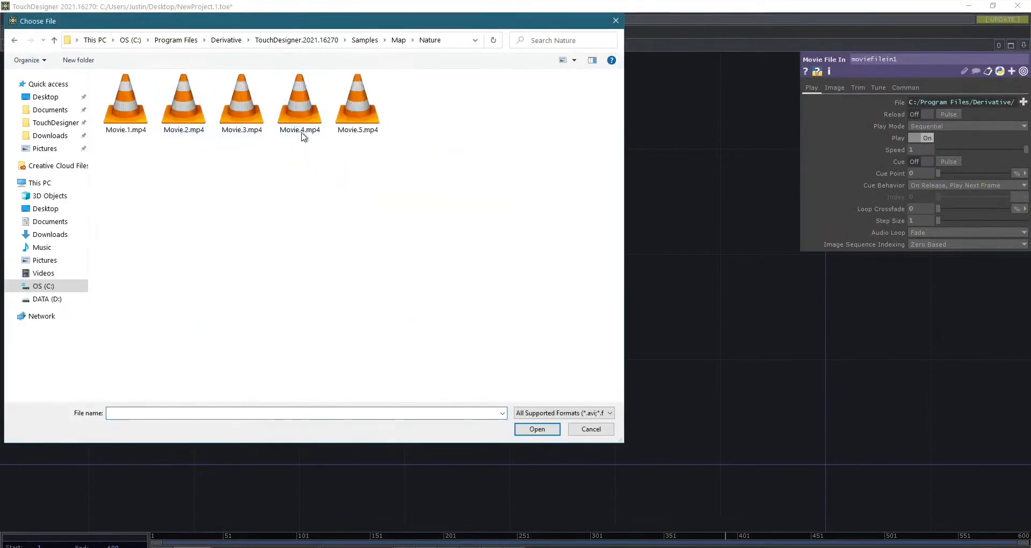
pyautogui.doubleClick(253, 114)
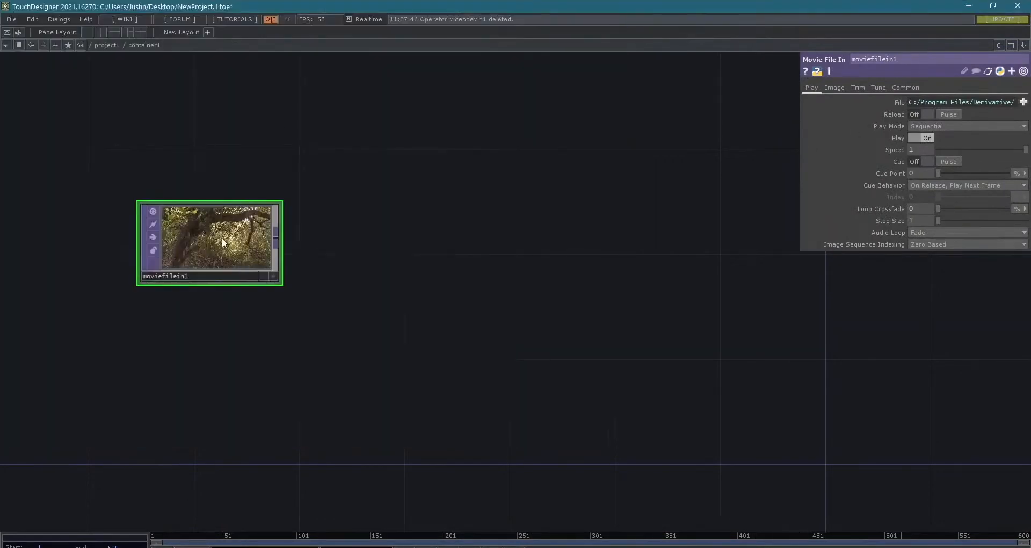
# - Display moviefilein1 in the network background, try Movie.5.mp4 as its file, and load Movie.4.mp4 instead
pyautogui.scroll(5, 223, 240)
pyautogui.scroll(-4, 223, 238)
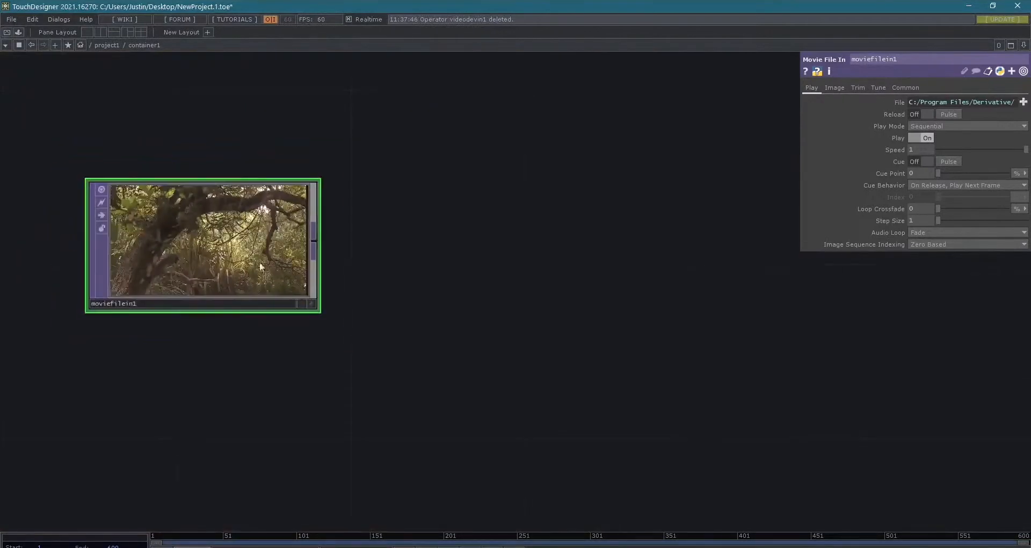
pyautogui.click(302, 304)
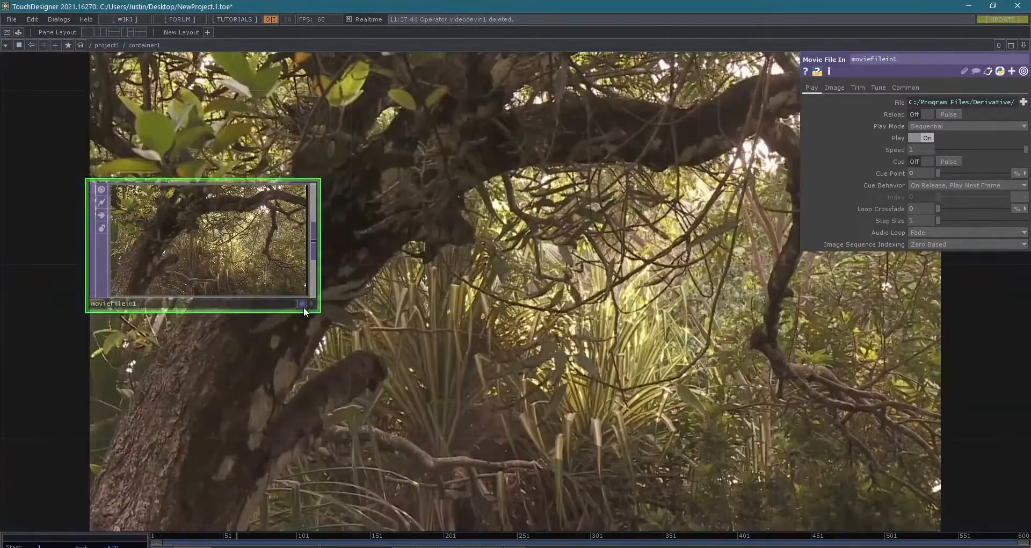
pyautogui.click(1023, 102)
pyautogui.doubleClick(360, 104)
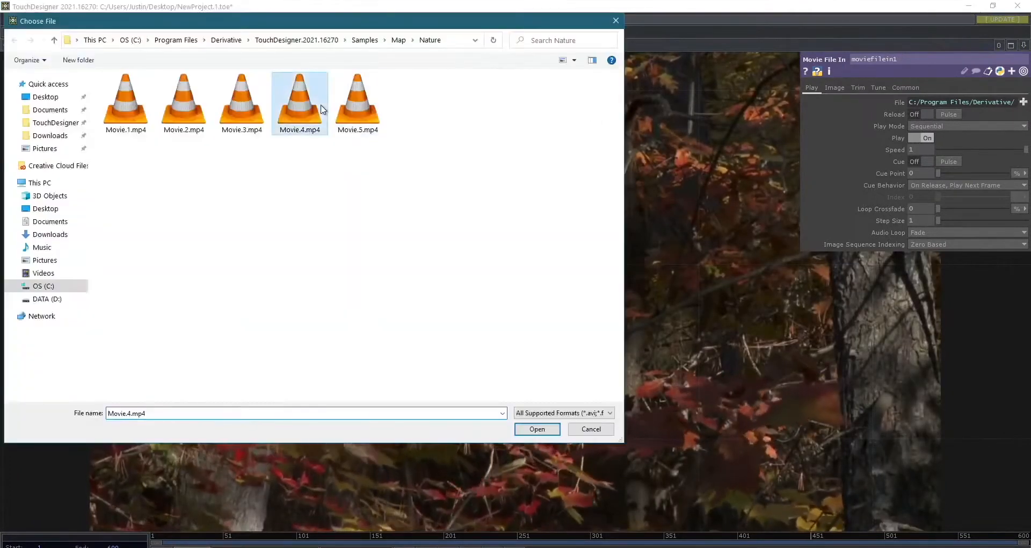
pyautogui.doubleClick(320, 104)
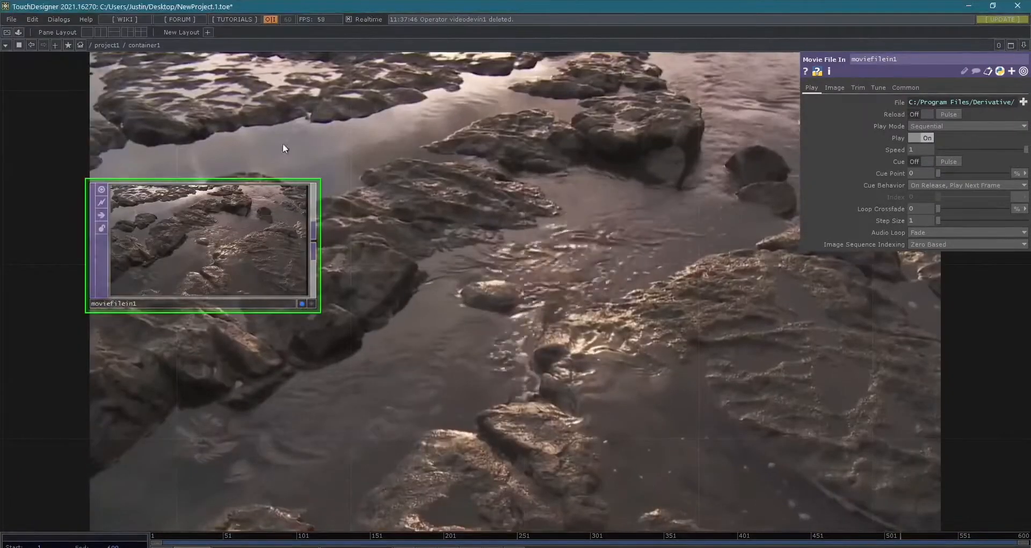
# - Turn off the background display of moviefilein1
pyautogui.scroll(-3, 176, 214)
pyautogui.moveTo(190, 220); pyautogui.dragTo(169, 290)
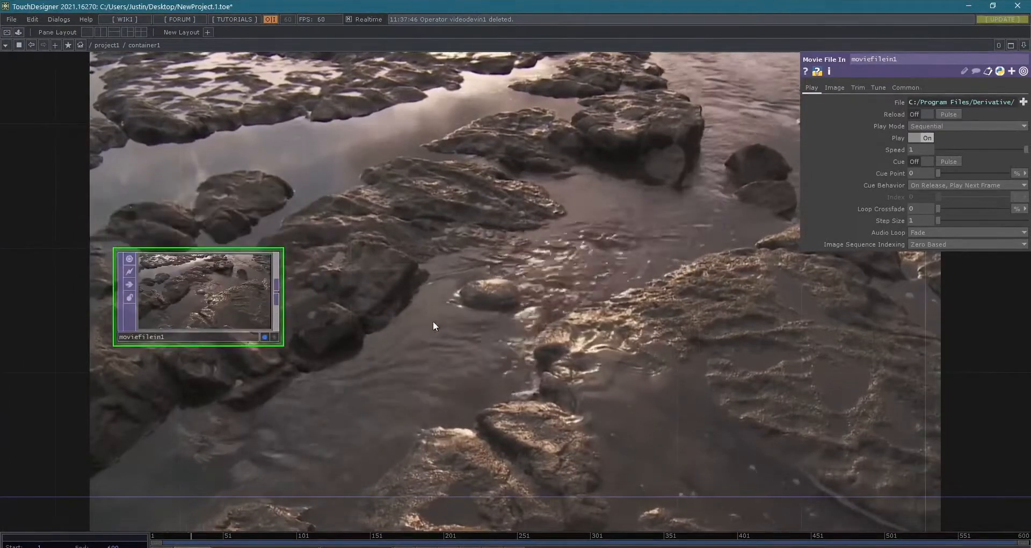
pyautogui.scroll(-3, 435, 320)
pyautogui.moveTo(421, 310); pyautogui.dragTo(329, 313)
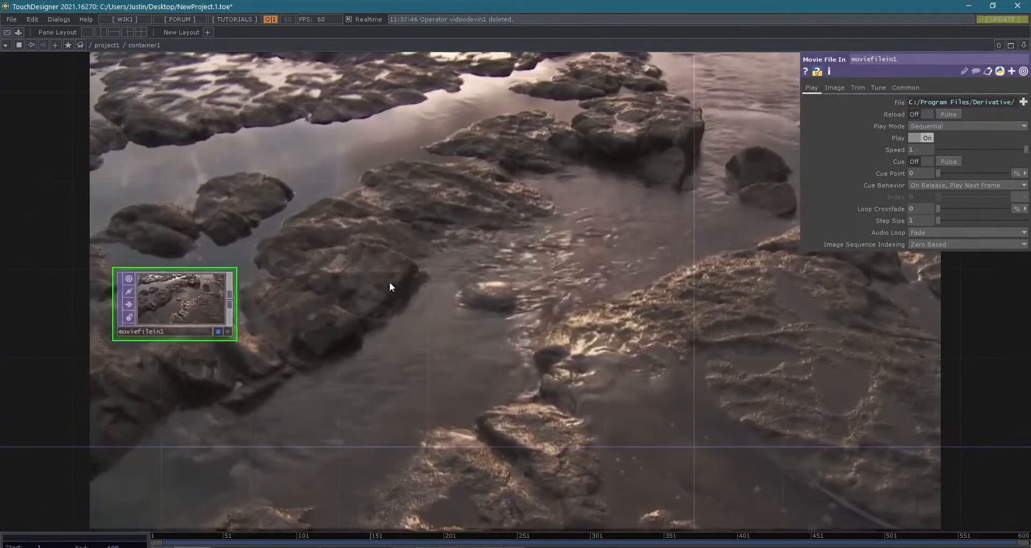
pyautogui.click(218, 331)
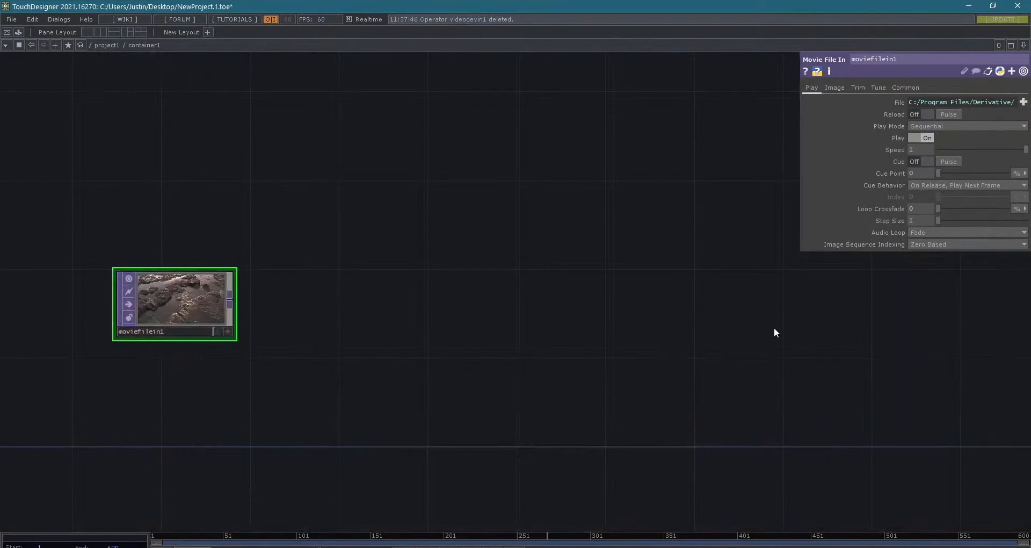
# - Add a Null TOP far to the right of moviefilein1, connect the movie to it, and align the two nodes
pyautogui.rightClick(809, 314)
pyautogui.click(842, 333)
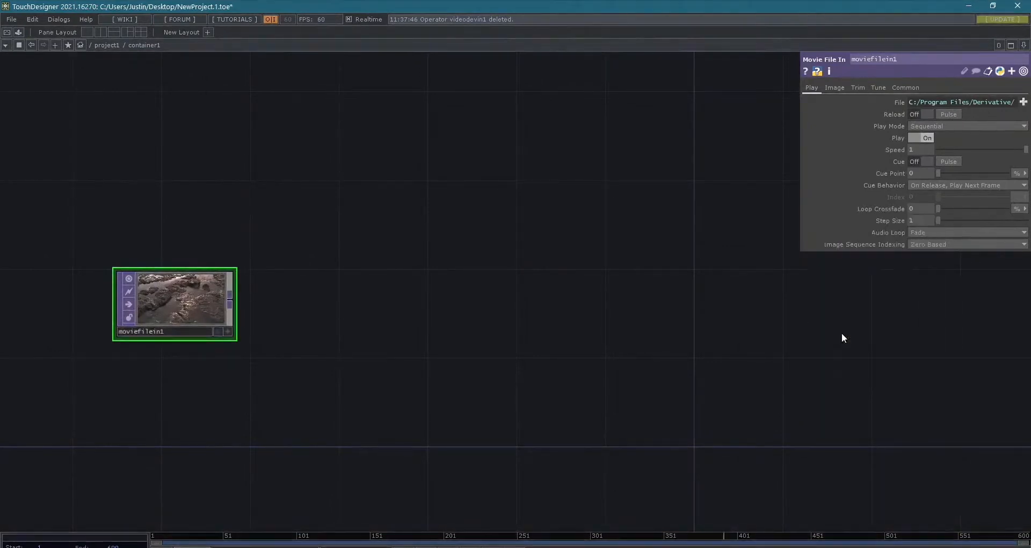
pyautogui.press('Tab')
pyautogui.write('null')
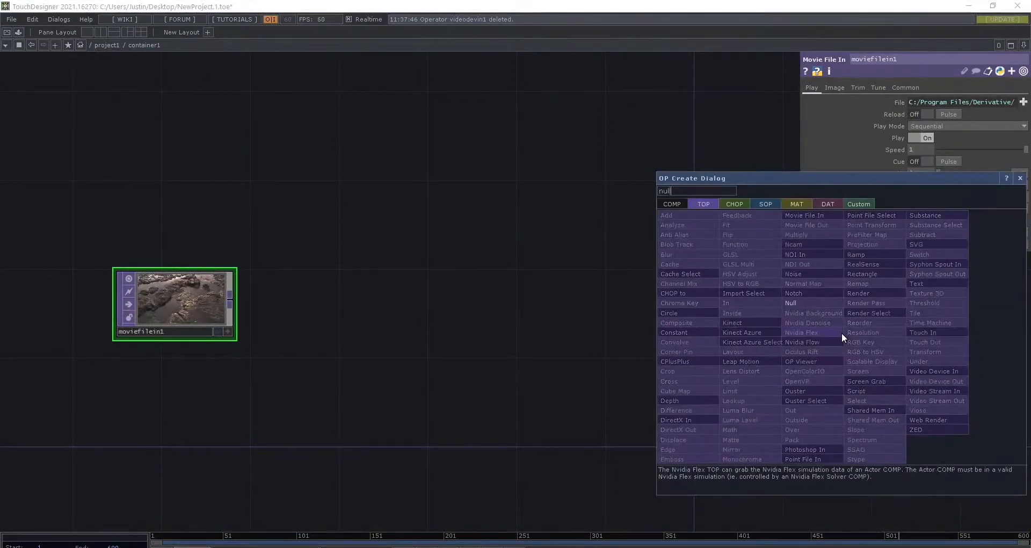
pyautogui.press('Return')
pyautogui.moveTo(229, 298); pyautogui.dragTo(796, 329)
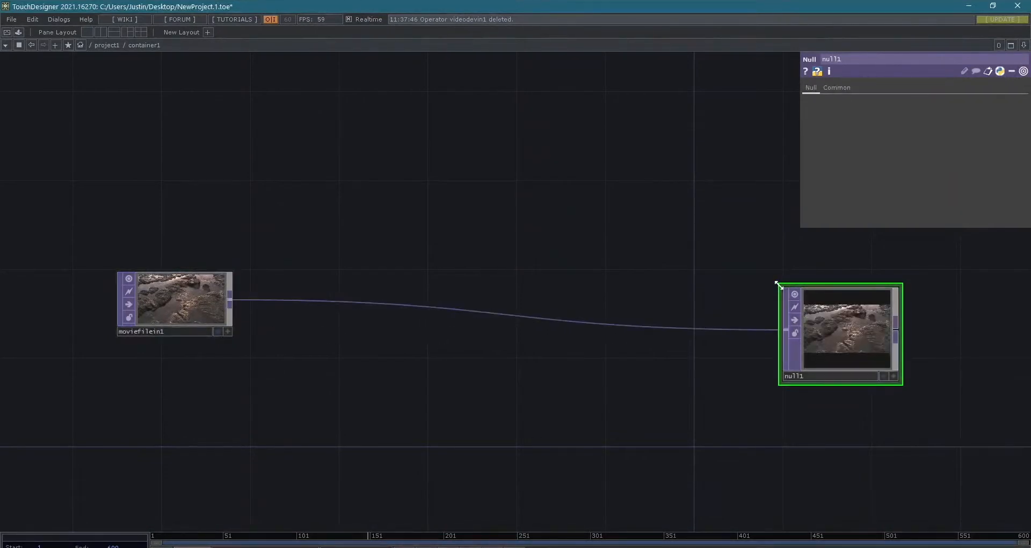
pyautogui.moveTo(778, 284); pyautogui.dragTo(779, 310)
pyautogui.moveTo(841, 343); pyautogui.dragTo(884, 301)
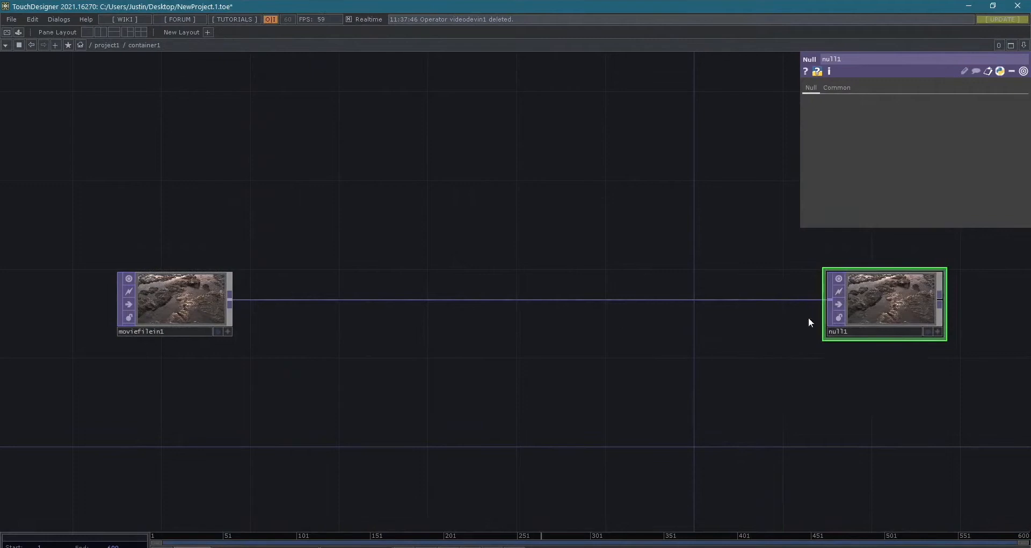
# - Insert a Level TOP into the wire between moviefilein1 and null1, close to the movie node
pyautogui.rightClick(291, 300)
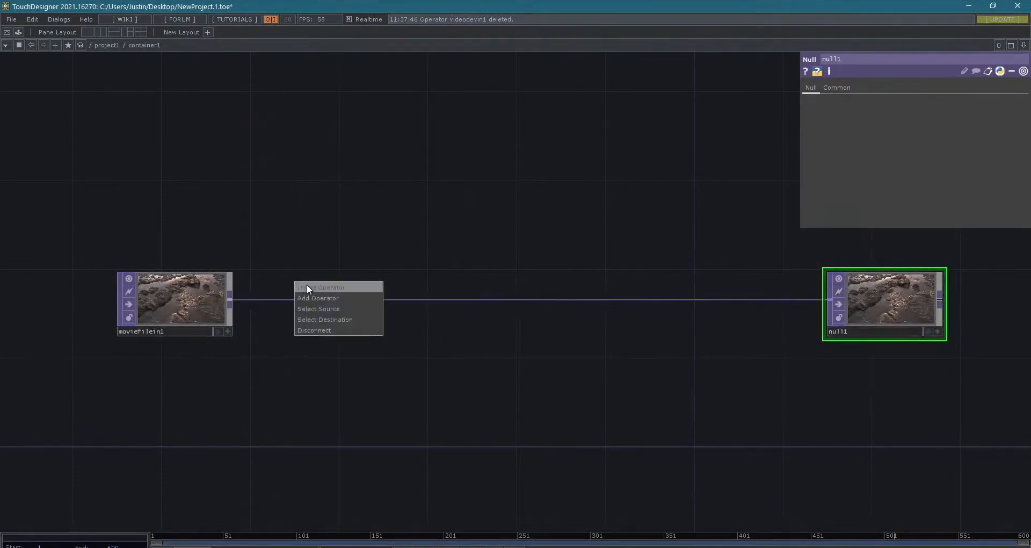
pyautogui.click(307, 287)
pyautogui.moveTo(266, 130); pyautogui.dragTo(524, 126)
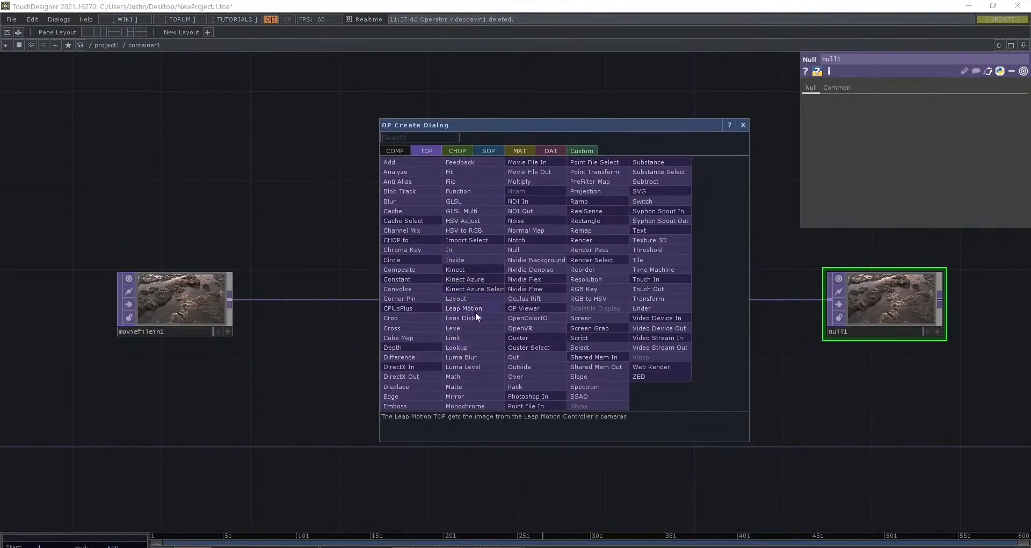
pyautogui.click(463, 324)
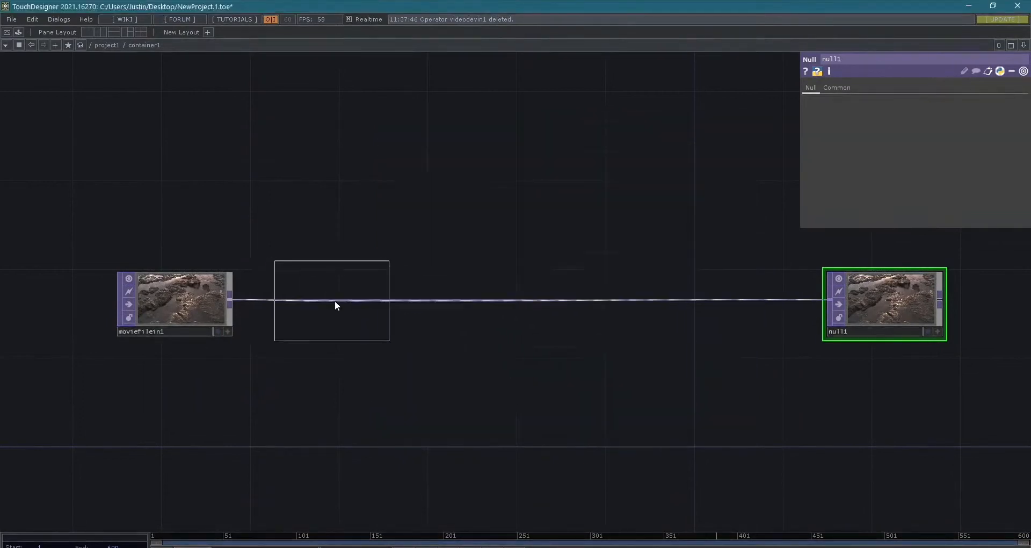
pyautogui.click(334, 301)
pyautogui.scroll(2, 539, 255)
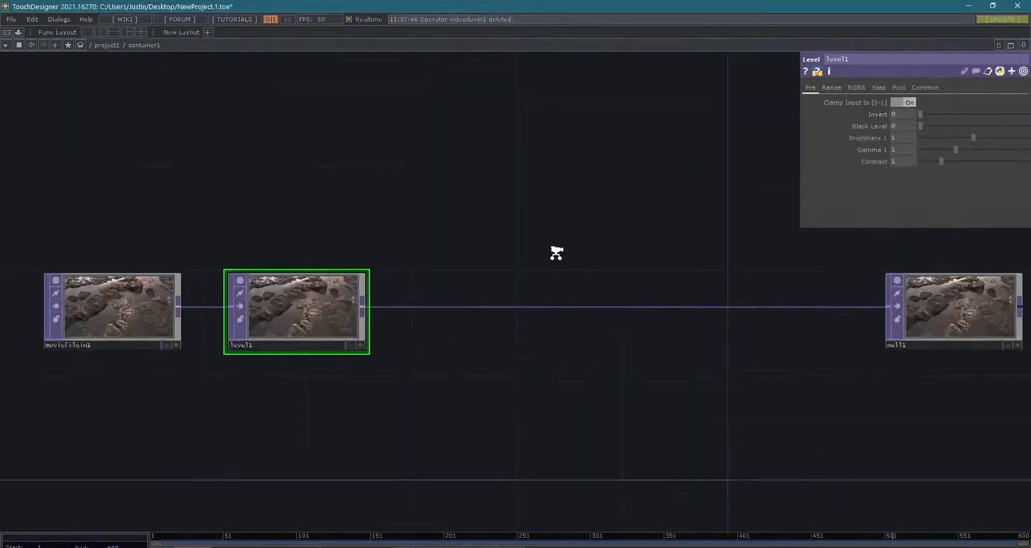
# - Lower level1's High A to 0.196
pyautogui.click(854, 89)
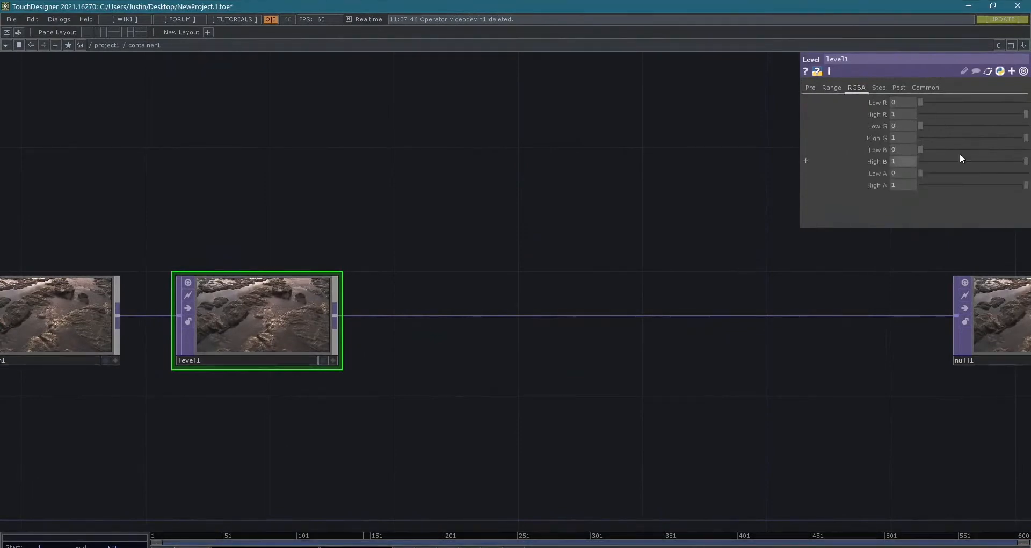
pyautogui.moveTo(1026, 184); pyautogui.dragTo(946, 185)
pyautogui.moveTo(892, 385); pyautogui.dragTo(770, 386)
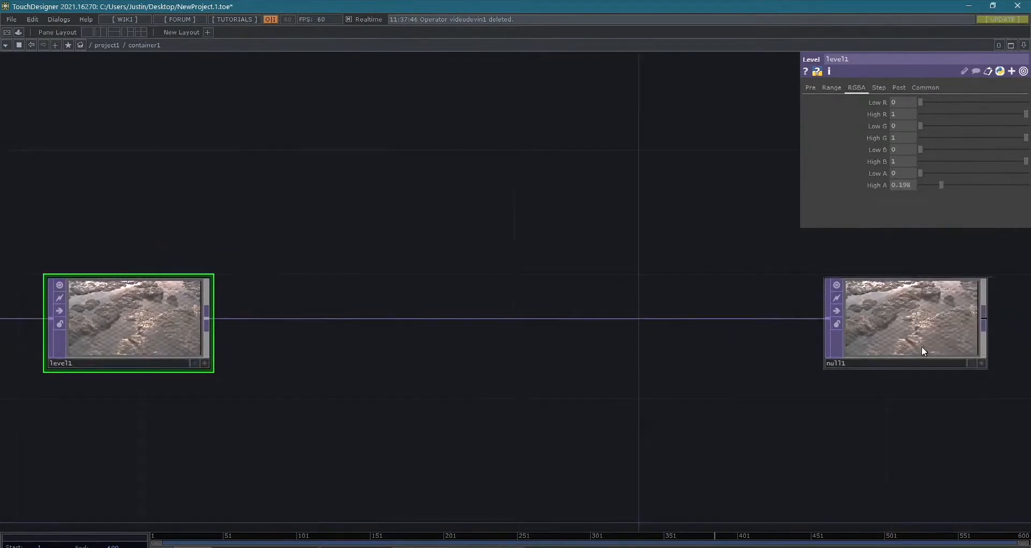
# - Turn on the background display of null1 and bring level1 into view beside it
pyautogui.scroll(6, 955, 329)
pyautogui.scroll(-3, 955, 329)
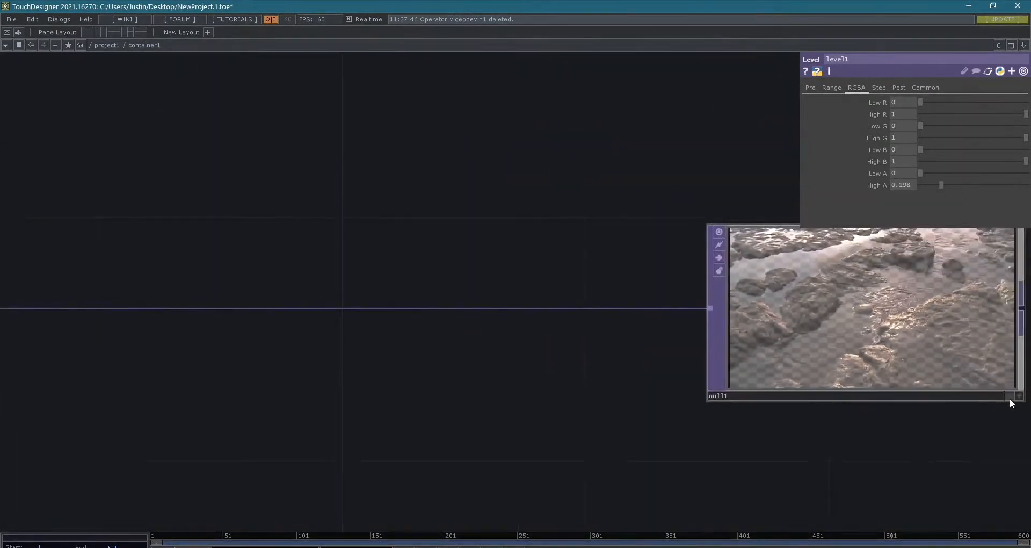
pyautogui.click(1009, 398)
pyautogui.scroll(-4, 666, 366)
pyautogui.moveTo(532, 323); pyautogui.dragTo(781, 352)
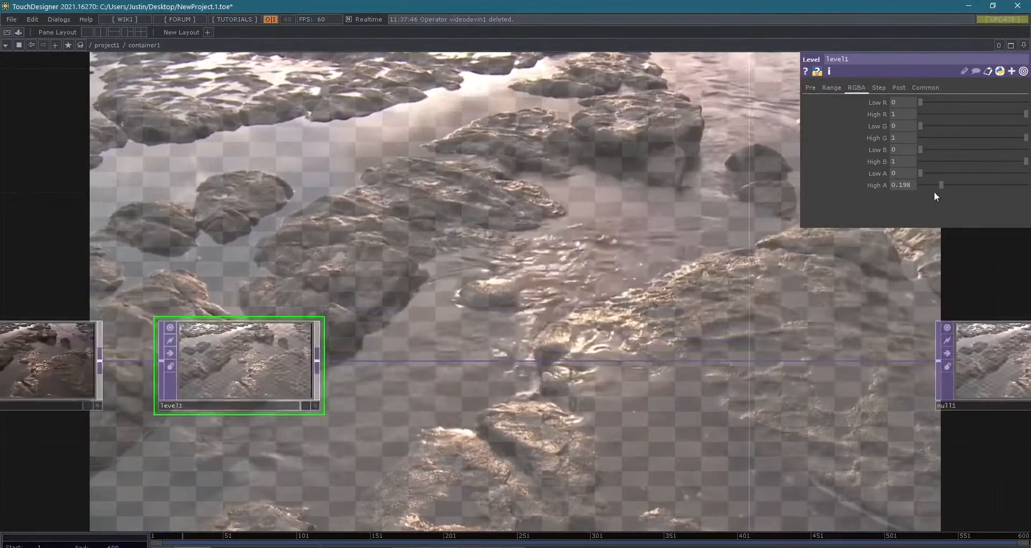
# - Set level1's High A to 1, High R to 0.548 and Low B to 0.249 to tint the movie blue
pyautogui.moveTo(941, 186); pyautogui.dragTo(1026, 185)
pyautogui.moveTo(922, 100); pyautogui.dragTo(825, 100)
pyautogui.moveTo(1027, 116); pyautogui.dragTo(979, 115)
pyautogui.moveTo(919, 126)
pyautogui.mouseDown()
pyautogui.moveTo(939, 127)
pyautogui.moveTo(906, 135)
pyautogui.mouseUp()
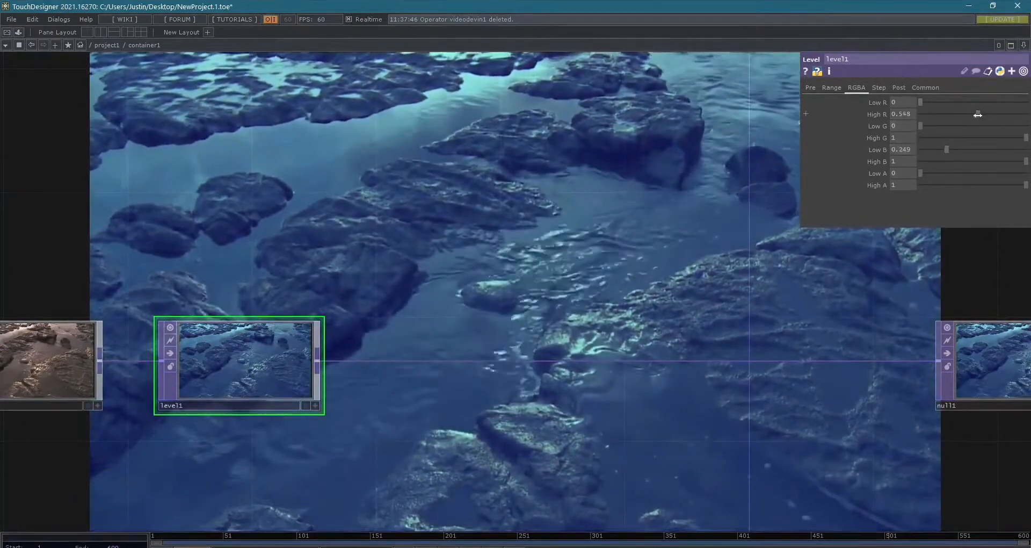
# - Set level1's Gamma 2 to 0.94, Black Level to 0.16, Brightness 1 to 1.46 and Contrast to 1.83
pyautogui.click(898, 87)
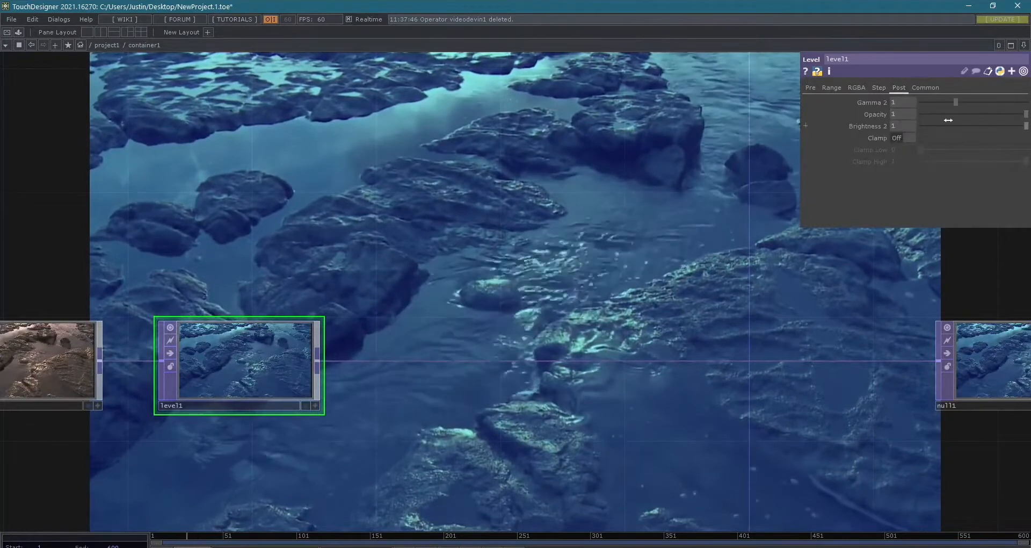
pyautogui.moveTo(958, 102)
pyautogui.mouseDown()
pyautogui.moveTo(977, 101)
pyautogui.moveTo(946, 100)
pyautogui.moveTo(954, 98)
pyautogui.mouseUp()
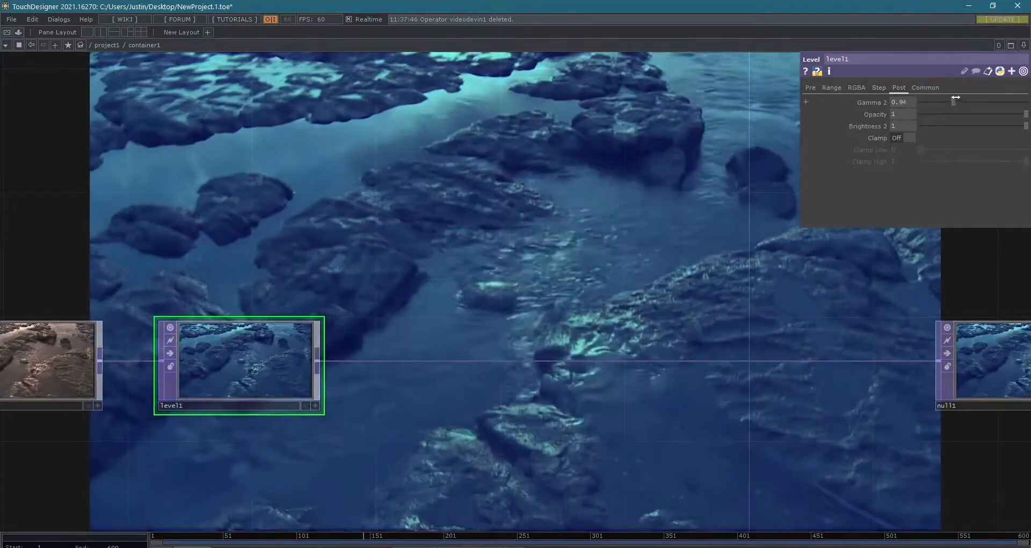
pyautogui.click(810, 87)
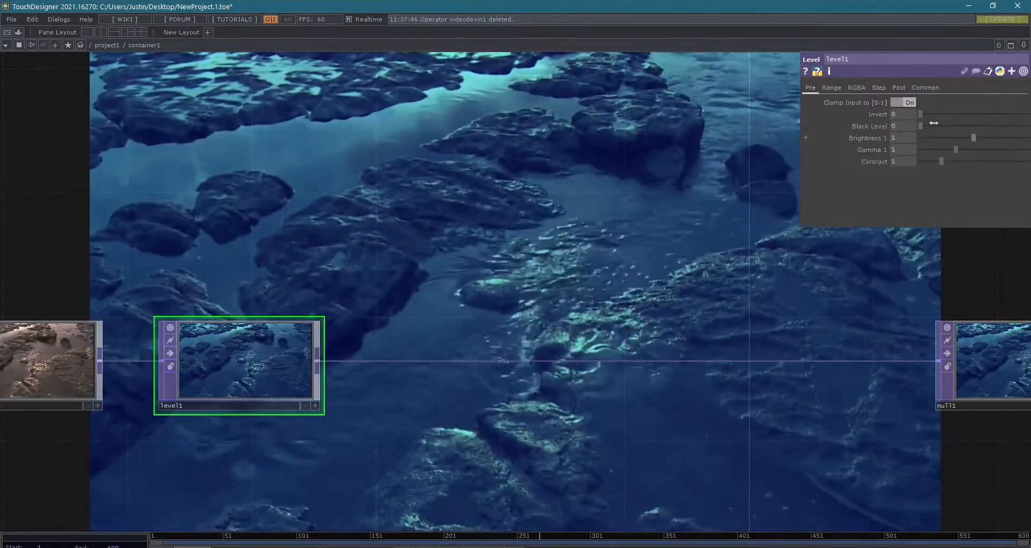
pyautogui.moveTo(935, 127); pyautogui.dragTo(997, 138)
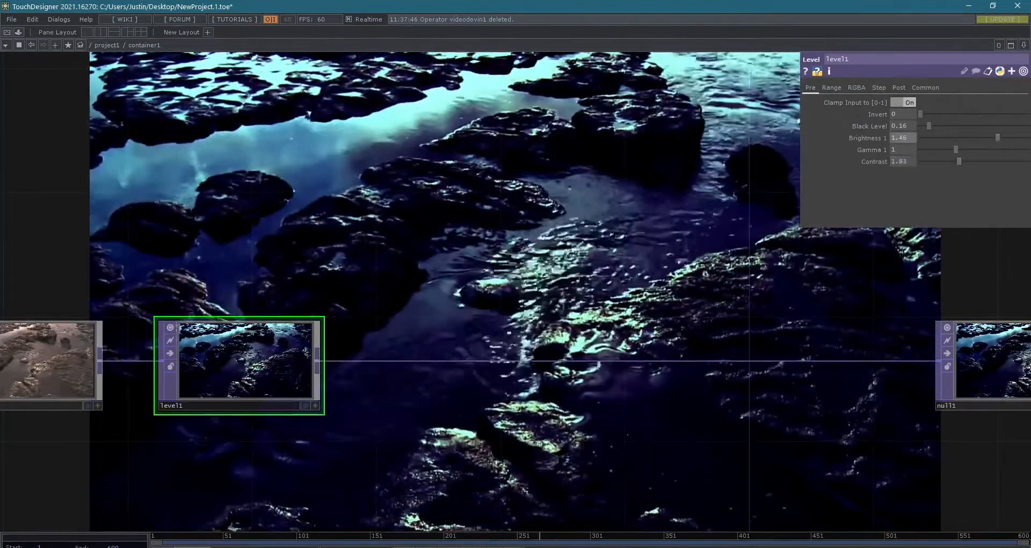
# - Move null1 slightly farther right from level1, keeping it in line with the other nodes
pyautogui.scroll(-3, 506, 283)
pyautogui.moveTo(489, 194); pyautogui.dragTo(512, 94)
pyautogui.scroll(-3, 507, 102)
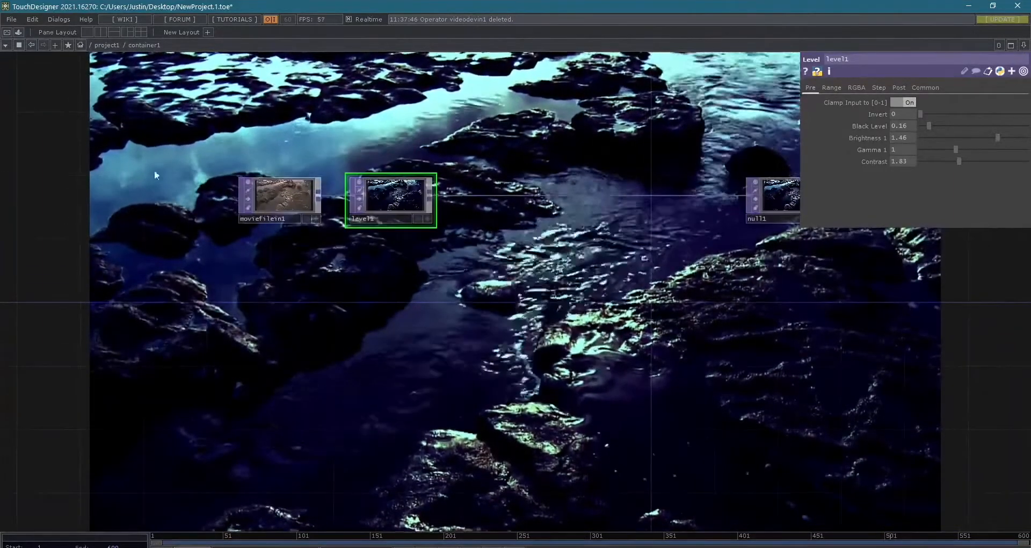
pyautogui.moveTo(214, 128); pyautogui.dragTo(385, 220, button='right')
pyautogui.moveTo(385, 200); pyautogui.dragTo(273, 200)
pyautogui.moveTo(230, 292); pyautogui.dragTo(167, 245)
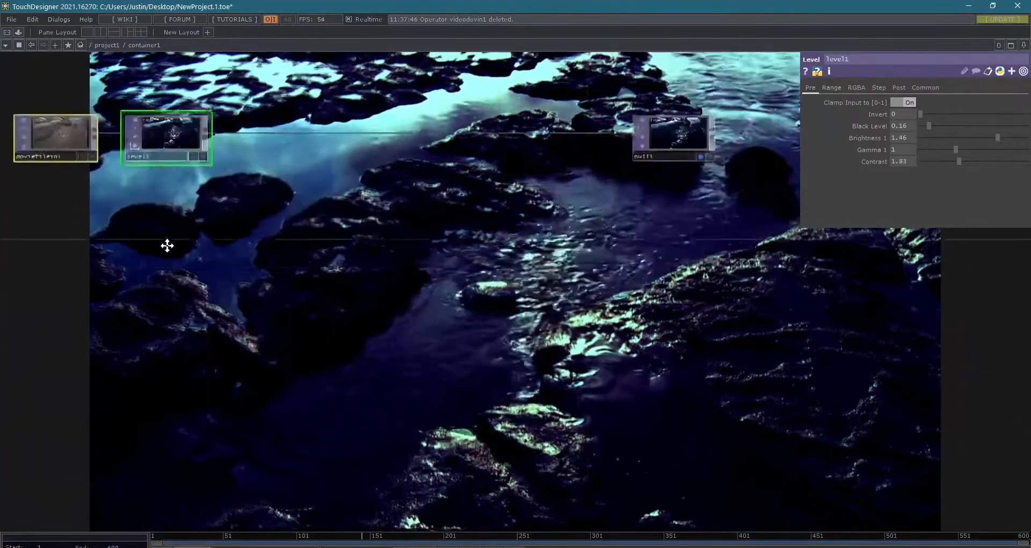
pyautogui.scroll(-3, 295, 306)
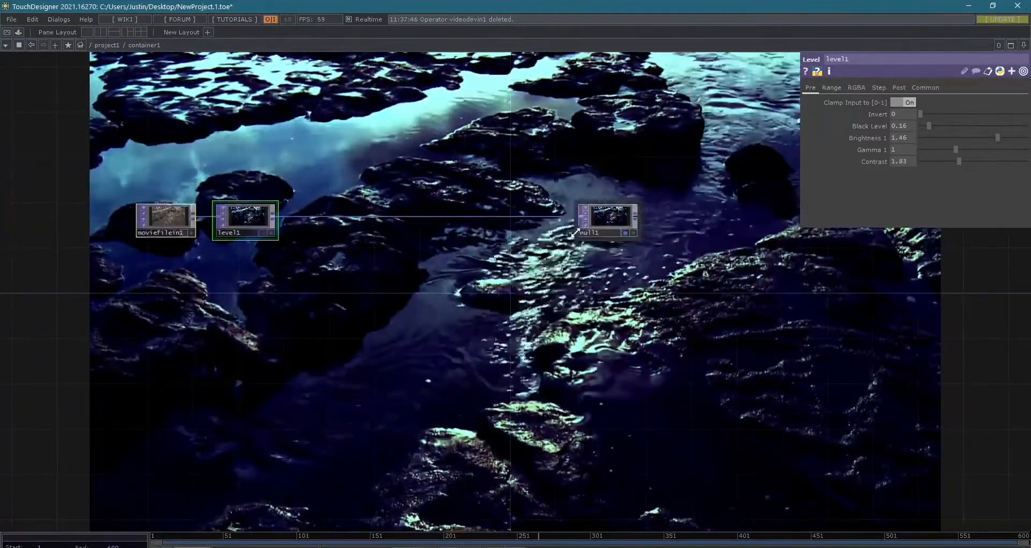
pyautogui.moveTo(596, 219); pyautogui.dragTo(629, 219)
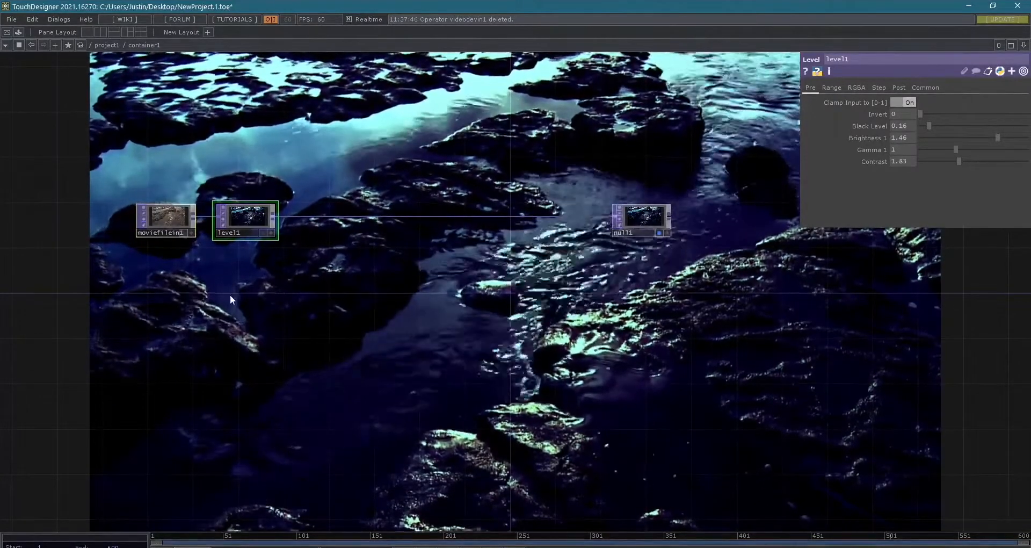
# - Add a Ramp TOP below level1
pyautogui.press('Tab')
pyautogui.moveTo(222, 157); pyautogui.dragTo(410, 174)
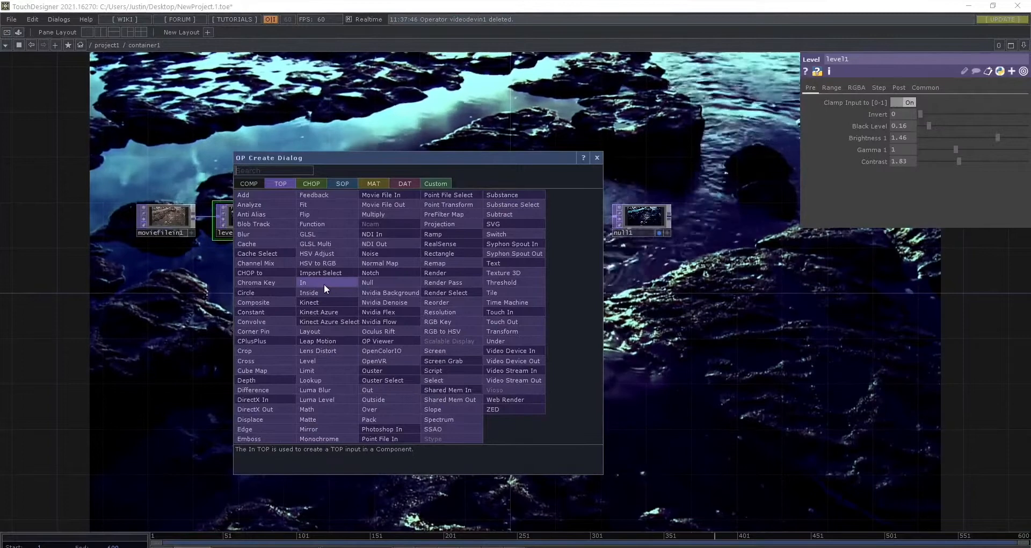
pyautogui.write('ram')
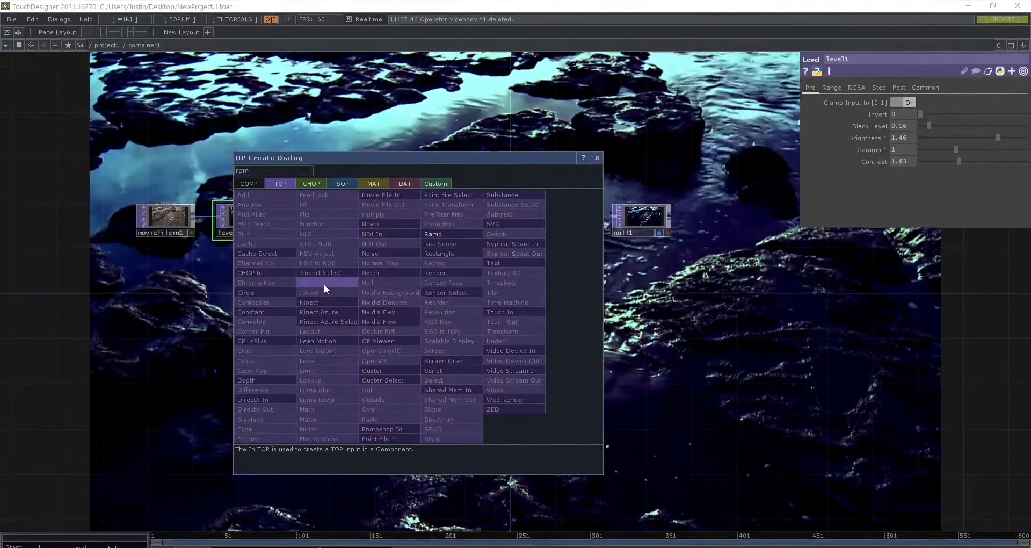
pyautogui.press('Return')
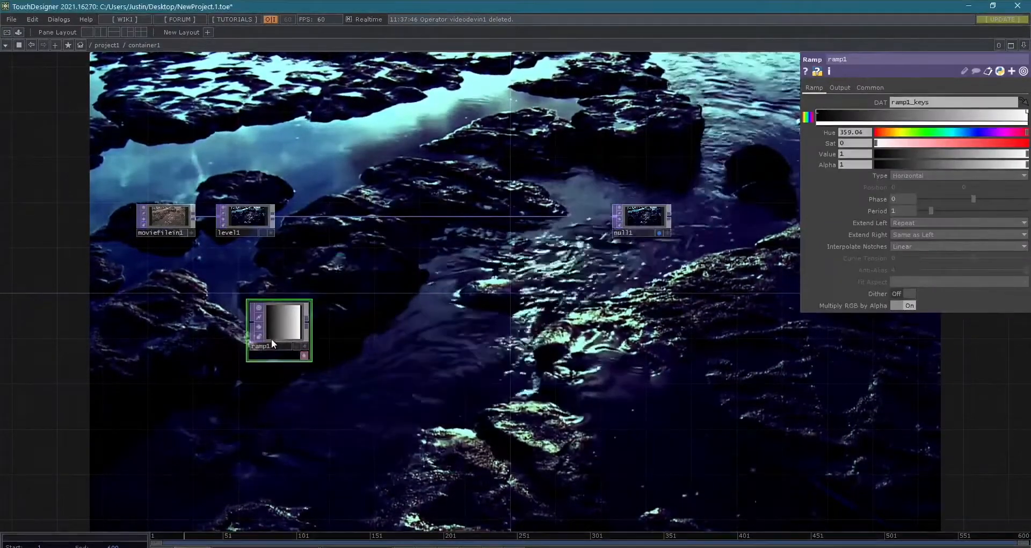
# - Turn off null1's background display and show ramp1 in the network background instead
pyautogui.scroll(7, 271, 338)
pyautogui.scroll(-5, 272, 339)
pyautogui.scroll(-3, 701, 223)
pyautogui.moveTo(626, 236); pyautogui.dragTo(462, 269)
pyautogui.click(660, 218)
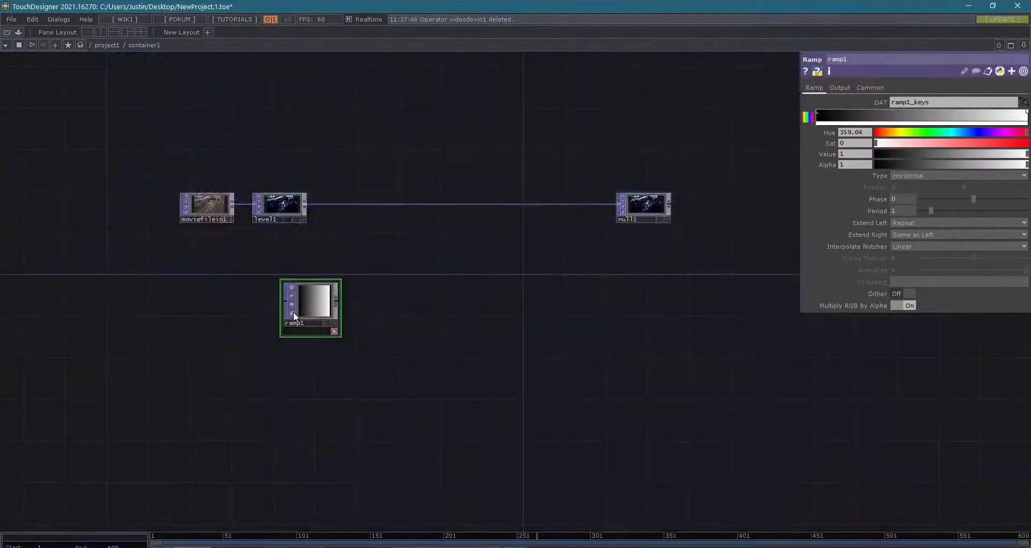
pyautogui.scroll(4, 293, 314)
pyautogui.click(388, 352)
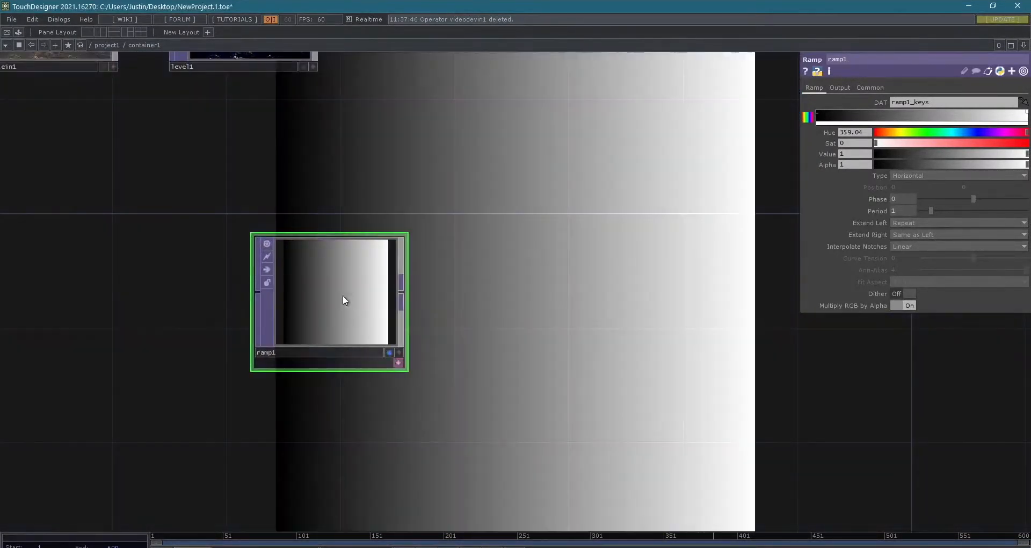
# - Examine ramp1's node information and review its output and common parameters
pyautogui.moveTo(330, 291); pyautogui.dragTo(379, 314, button='middle')
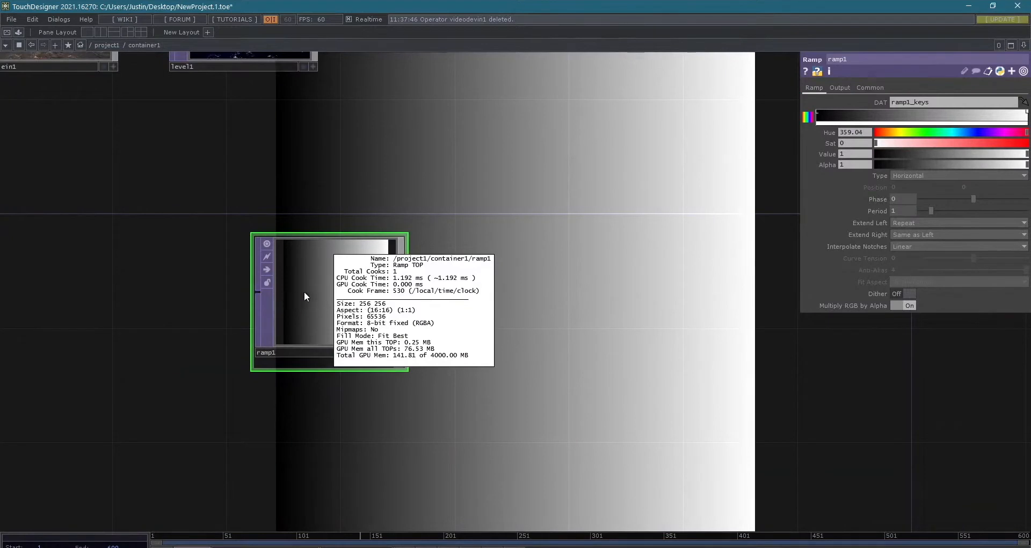
pyautogui.moveTo(304, 291); pyautogui.dragTo(303, 291, button='middle')
pyautogui.scroll(-2, 317, 256)
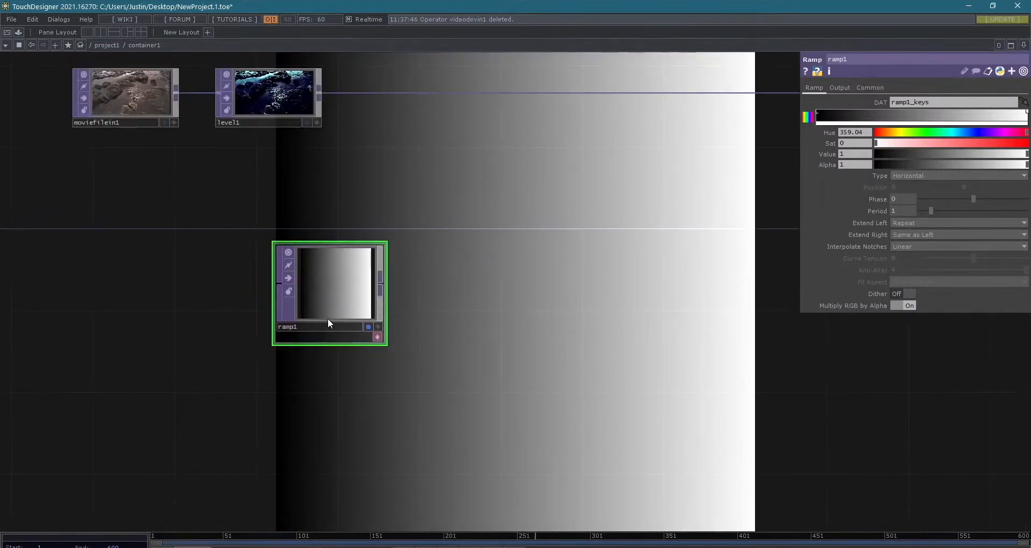
pyautogui.moveTo(625, 212); pyautogui.dragTo(611, 244)
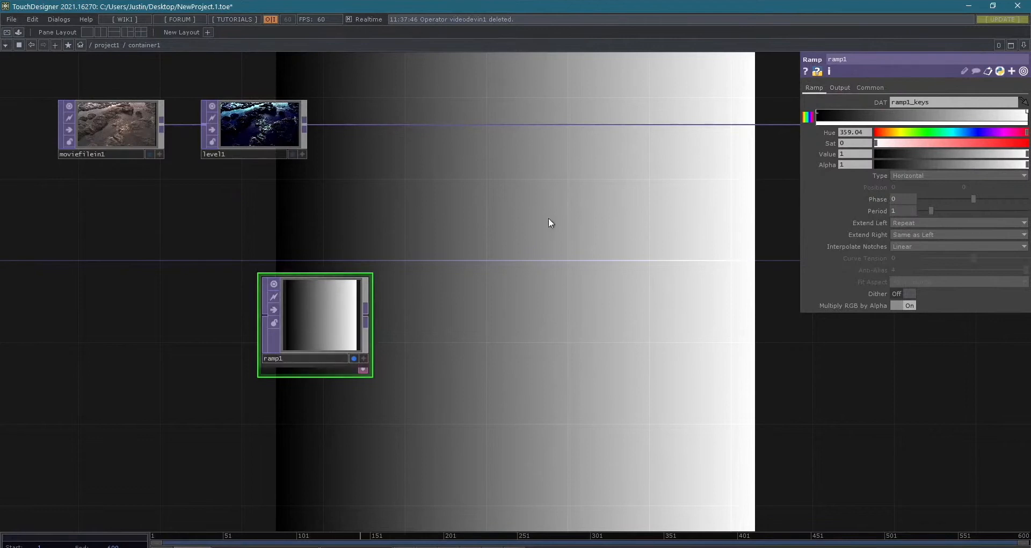
pyautogui.click(838, 88)
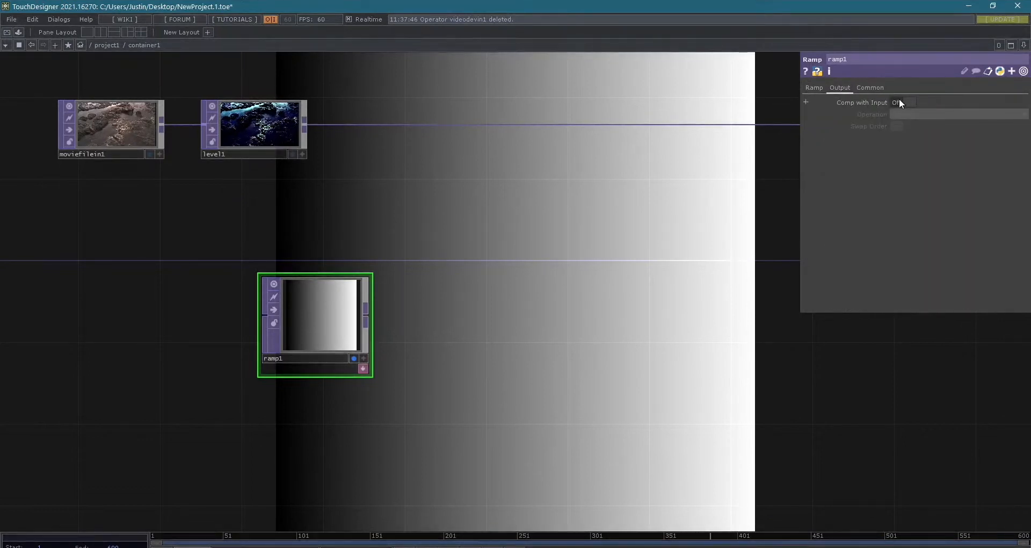
pyautogui.click(864, 88)
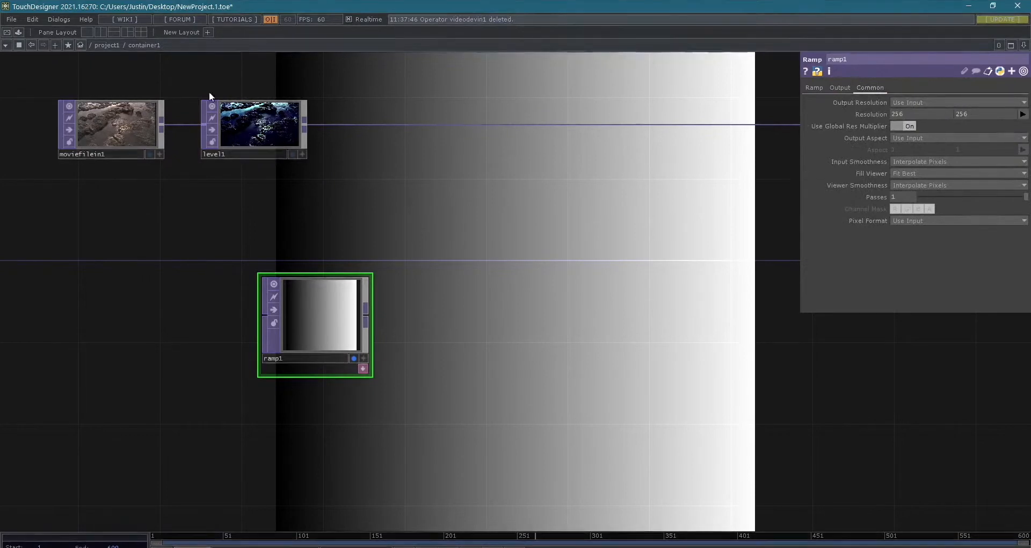
# - Examine moviefilein1's output resolution options and node information for comparison with the ramp
pyautogui.click(97, 122)
pyautogui.click(902, 89)
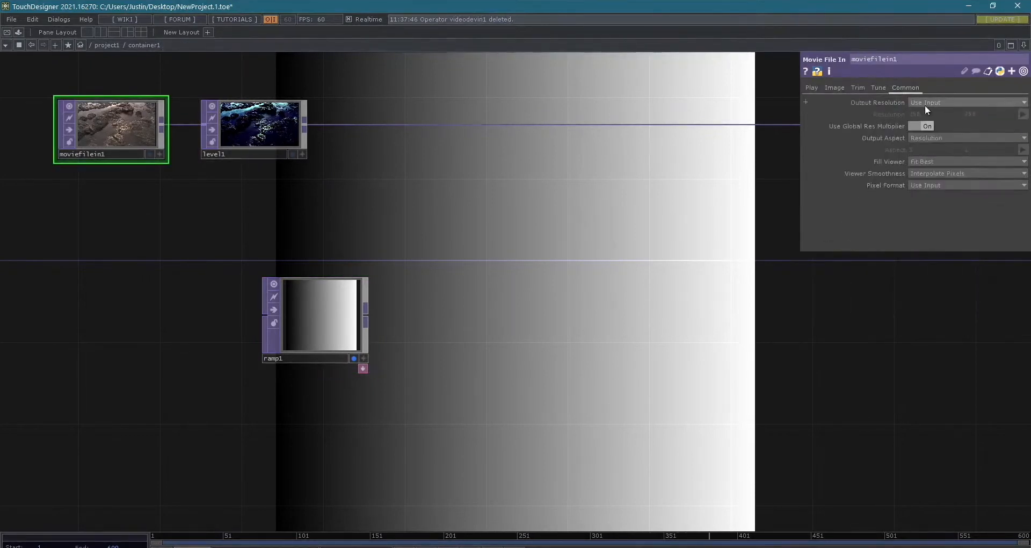
pyautogui.click(947, 104)
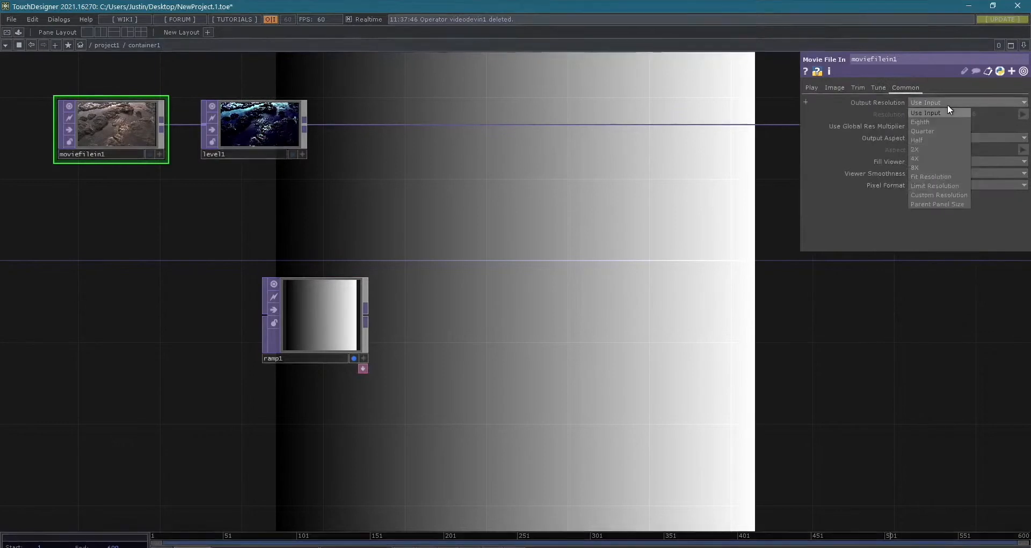
pyautogui.scroll(7, 107, 134)
pyautogui.scroll(-5, 102, 107)
pyautogui.moveTo(354, 300); pyautogui.dragTo(472, 437)
pyautogui.middleClick(256, 243)
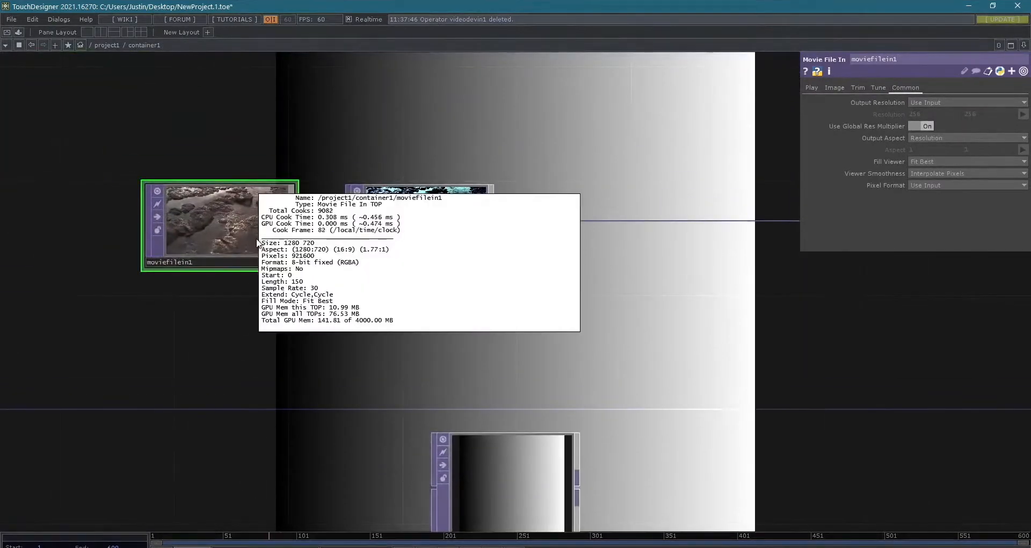
# - Set ramp1's resolution to the 1280 x 720 preset
pyautogui.click(514, 491)
pyautogui.moveTo(529, 345); pyautogui.dragTo(523, 242)
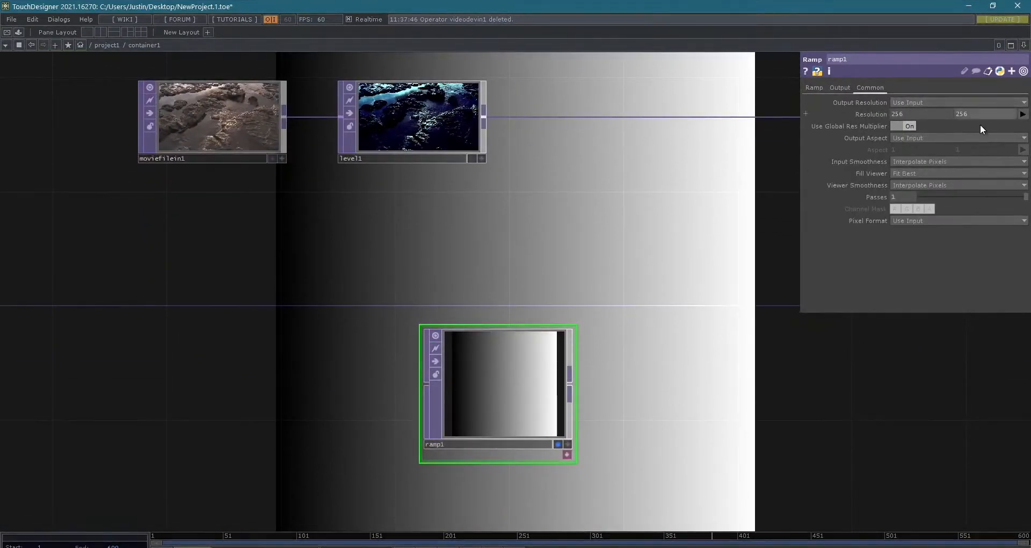
pyautogui.click(1023, 114)
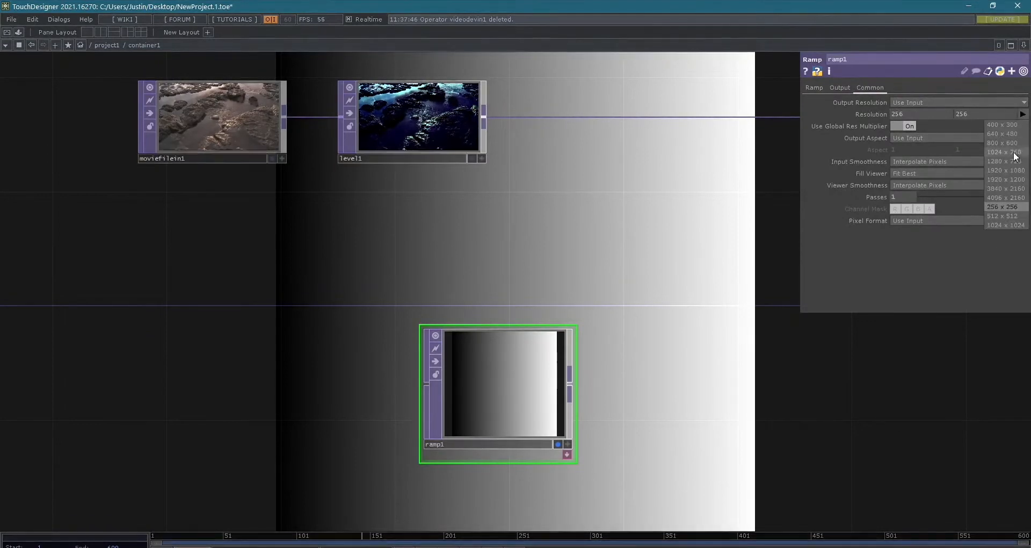
pyautogui.click(910, 112)
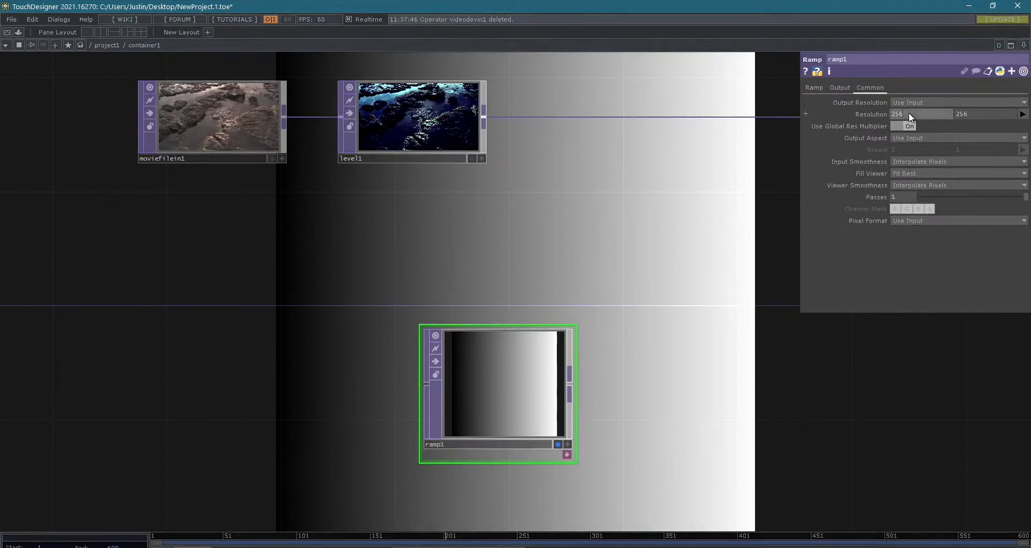
pyautogui.click(1023, 114)
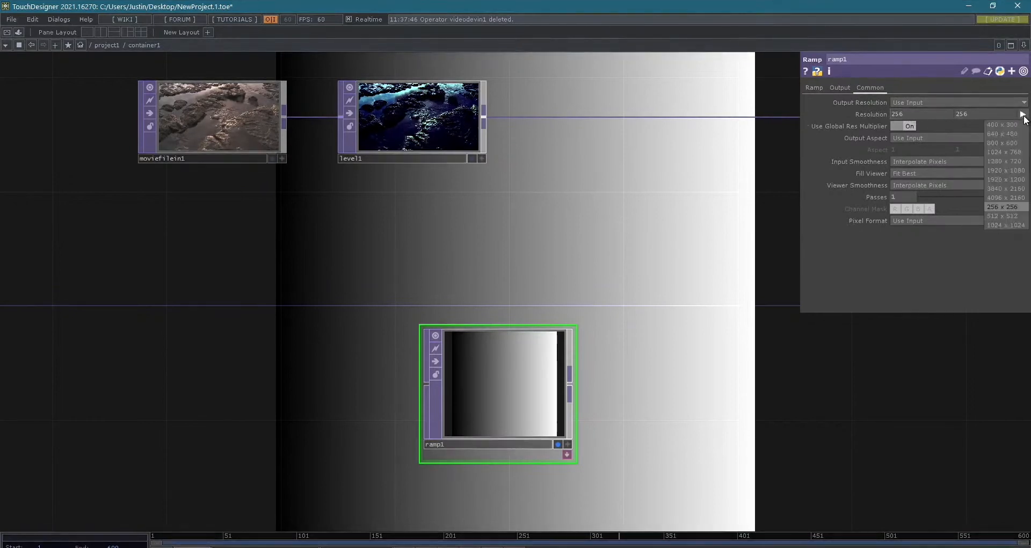
pyautogui.click(1004, 161)
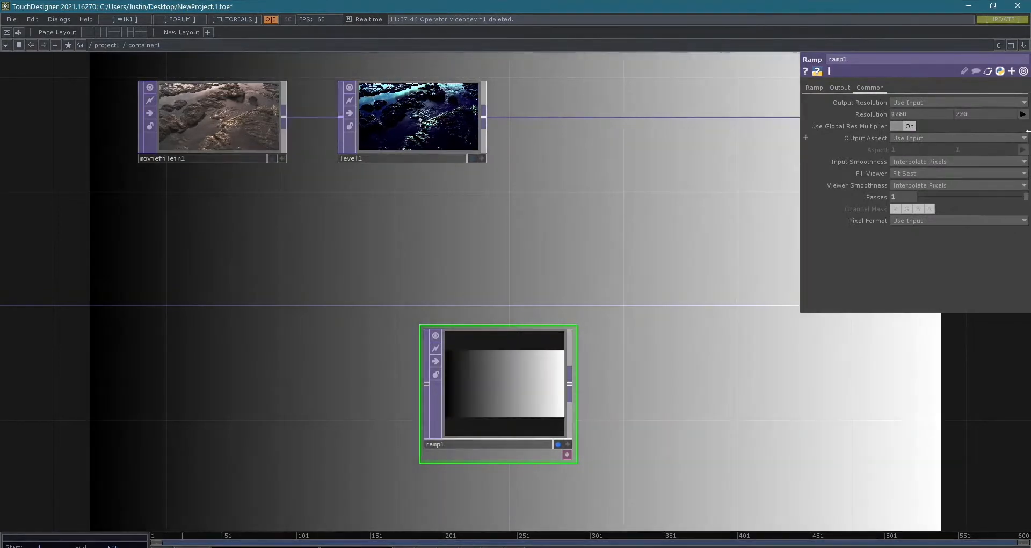
# - Try ramp1 at 1920 x 1080 and return its resolution to 1280 x 720
pyautogui.click(1023, 115)
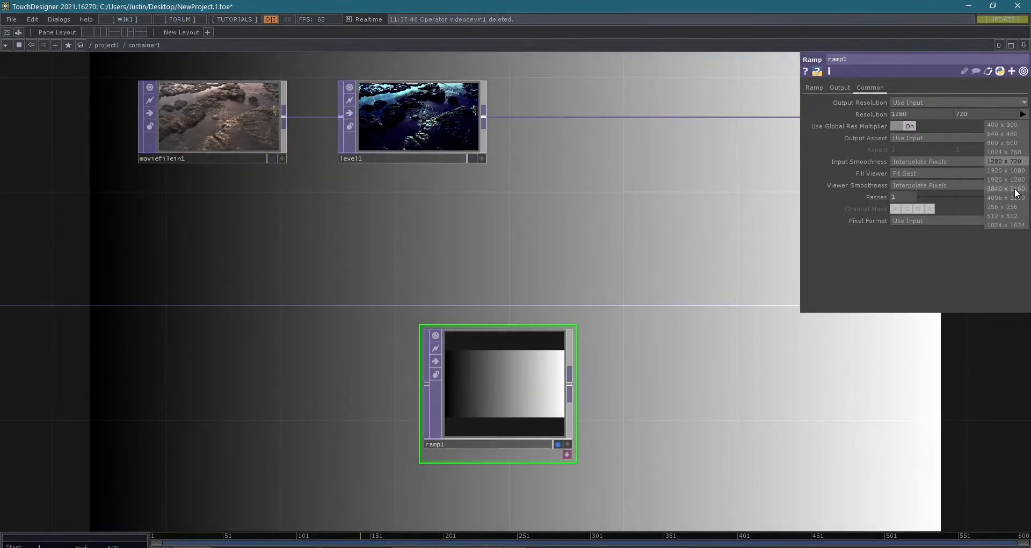
pyautogui.click(1020, 170)
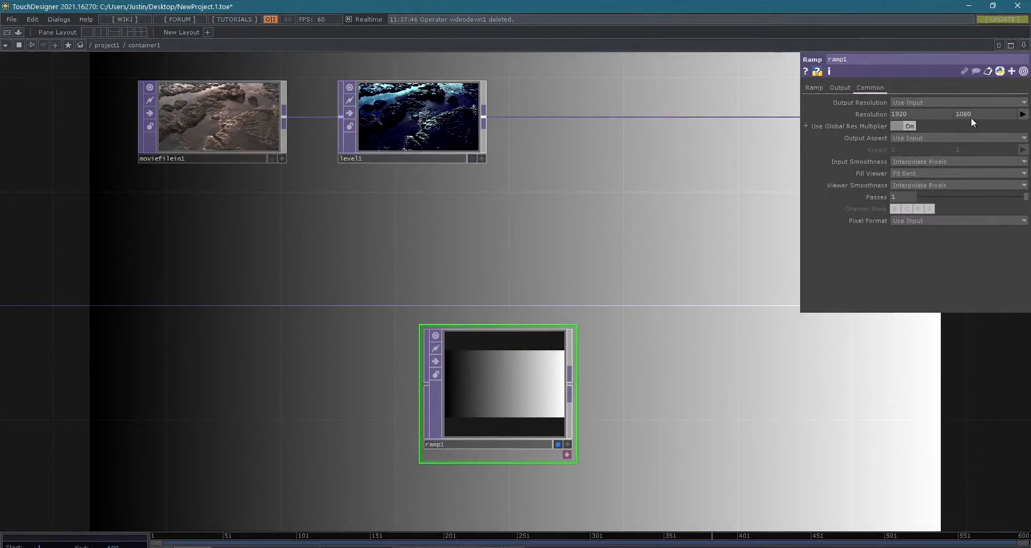
pyautogui.click(1022, 114)
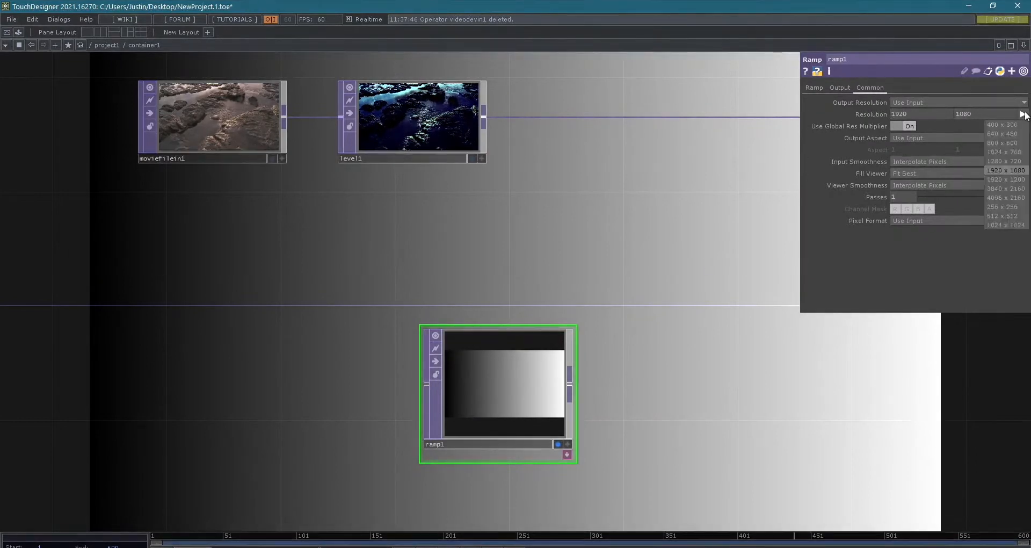
pyautogui.click(1007, 160)
# - Move ramp1 up and to the left so it sits closely beneath level1
pyautogui.scroll(-2, 775, 350)
pyautogui.moveTo(787, 416); pyautogui.dragTo(646, 358)
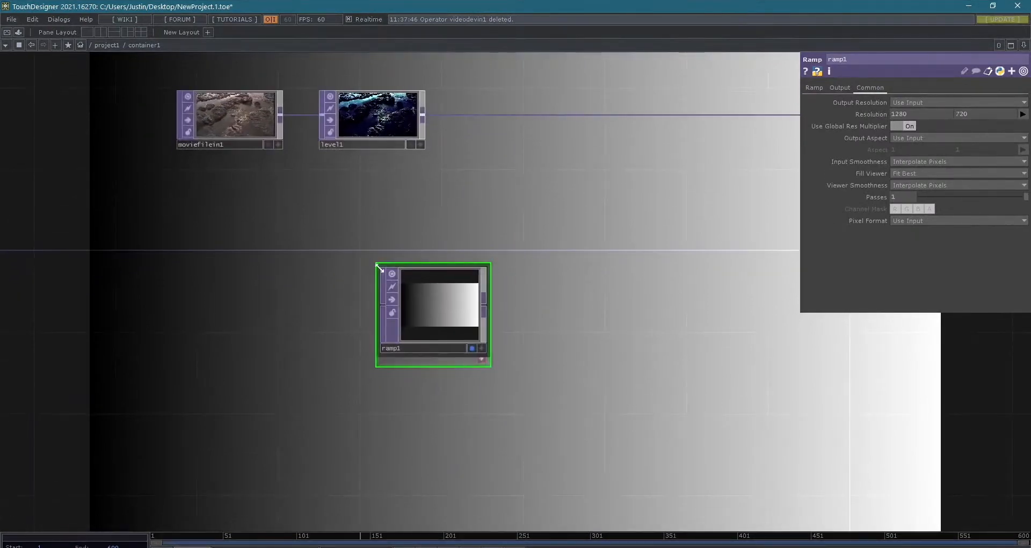
pyautogui.moveTo(396, 285); pyautogui.dragTo(353, 247)
pyautogui.scroll(-2, 671, 317)
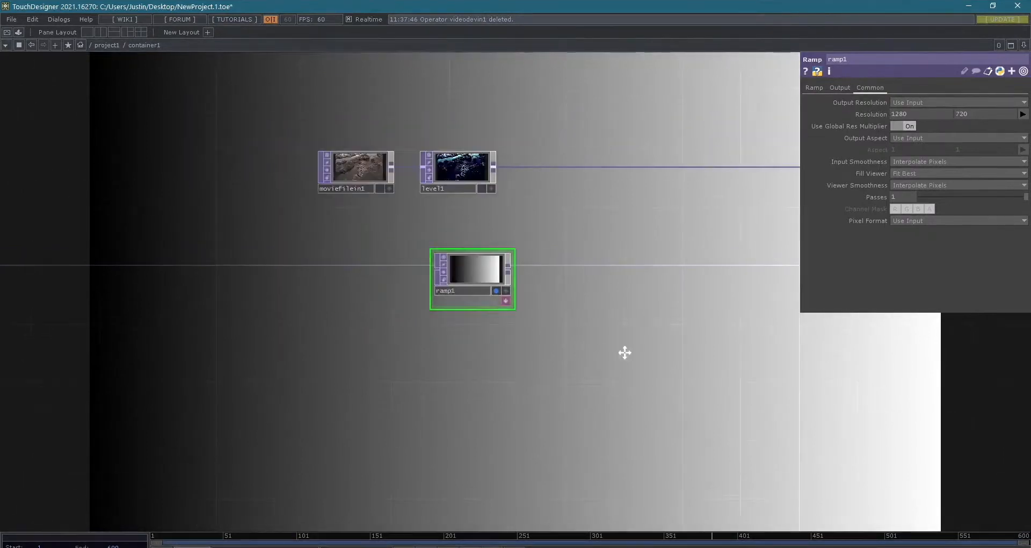
pyautogui.moveTo(667, 323); pyautogui.dragTo(602, 361)
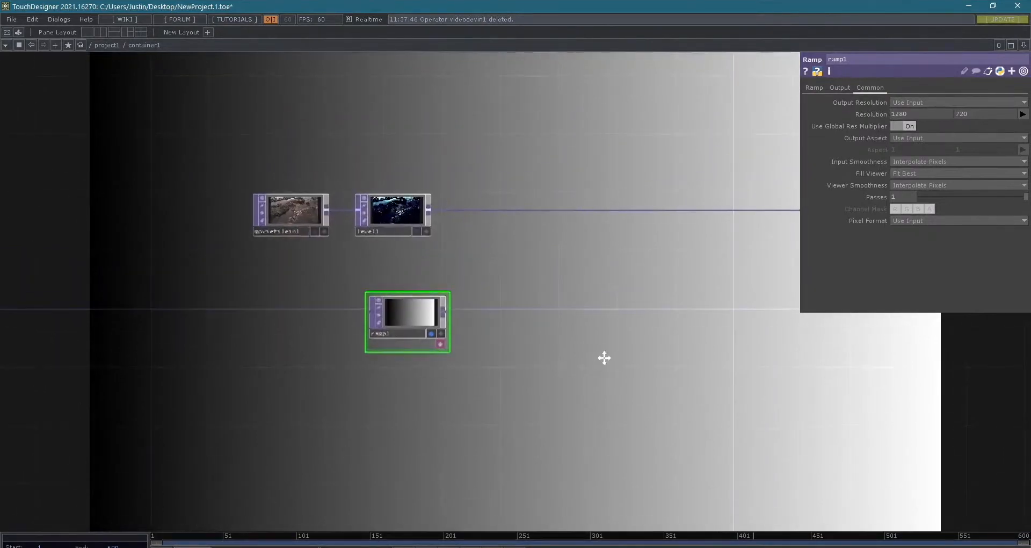
# - Add three intermediate color keys to ramp1's gradient, near its centre, three-quarter and quarter points
pyautogui.click(814, 88)
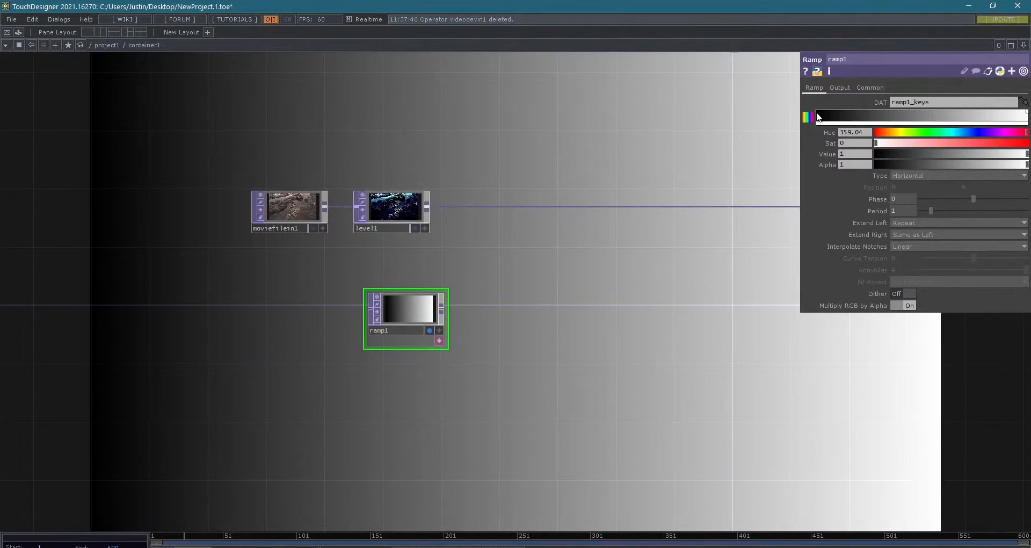
pyautogui.click(931, 116)
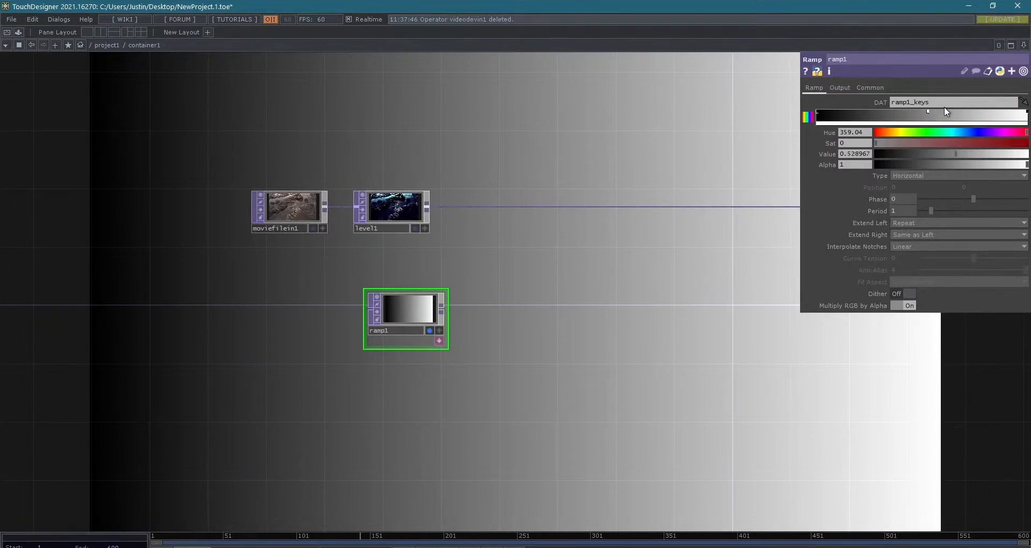
pyautogui.click(977, 112)
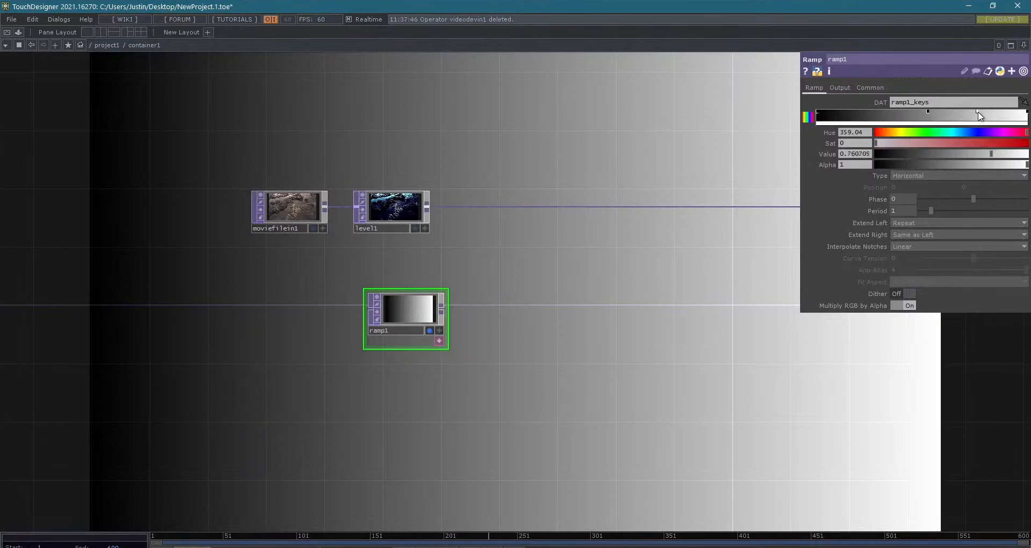
pyautogui.click(872, 113)
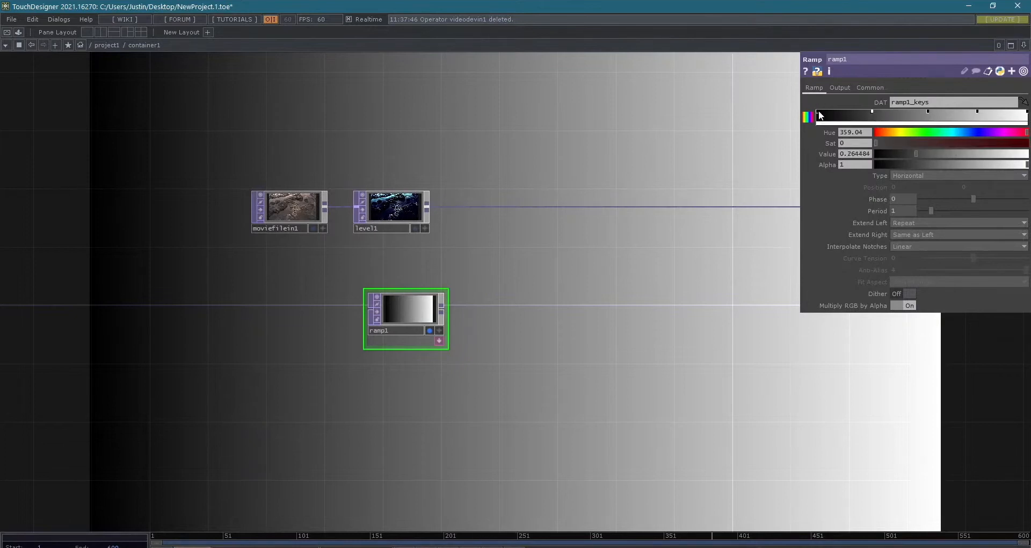
# - Try a dark red key with hue 6 near the gradient's black end and recolor the quarter-point key green with hue 97
pyautogui.moveTo(922, 141); pyautogui.dragTo(1001, 156)
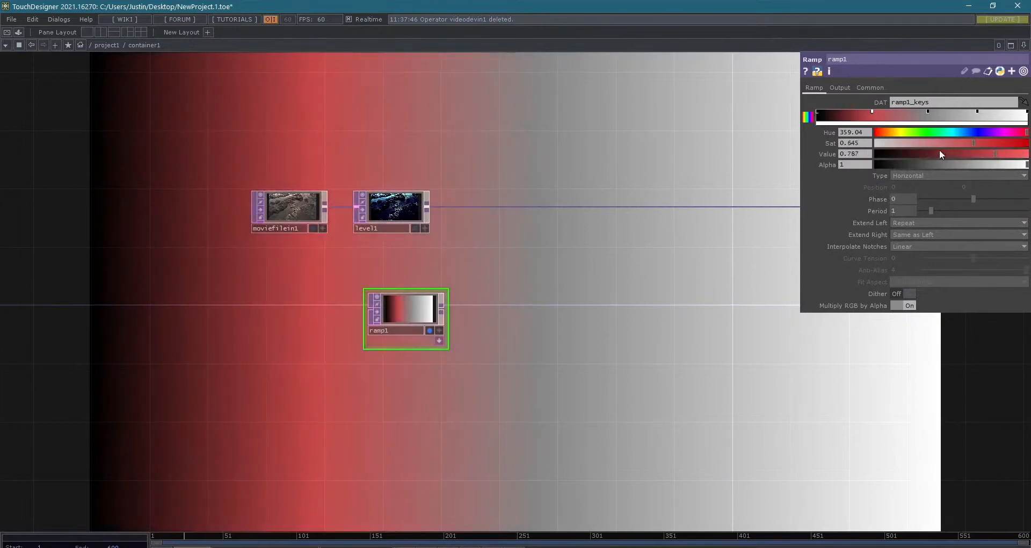
pyautogui.click(849, 114)
pyautogui.click(878, 132)
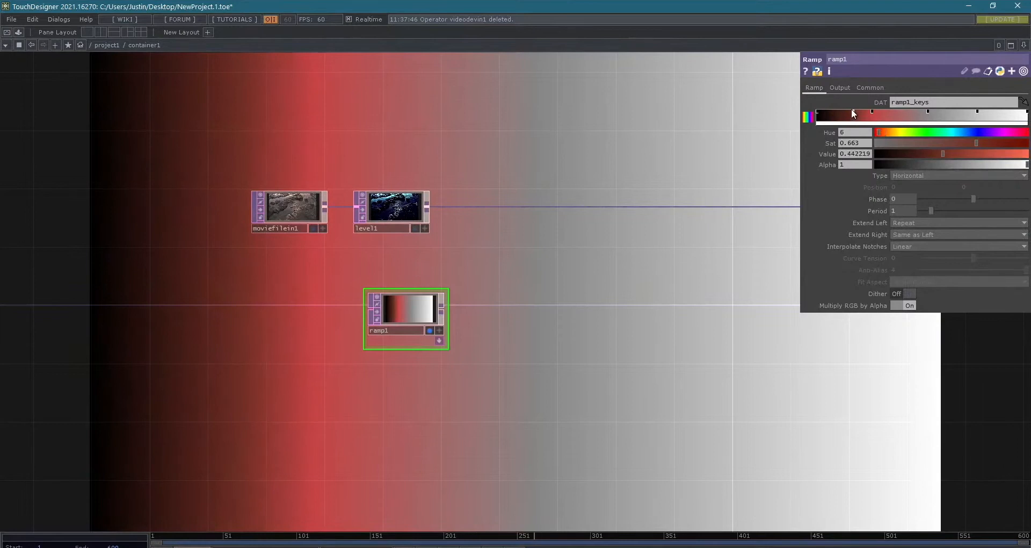
pyautogui.moveTo(846, 112); pyautogui.dragTo(842, 112)
pyautogui.click(871, 113)
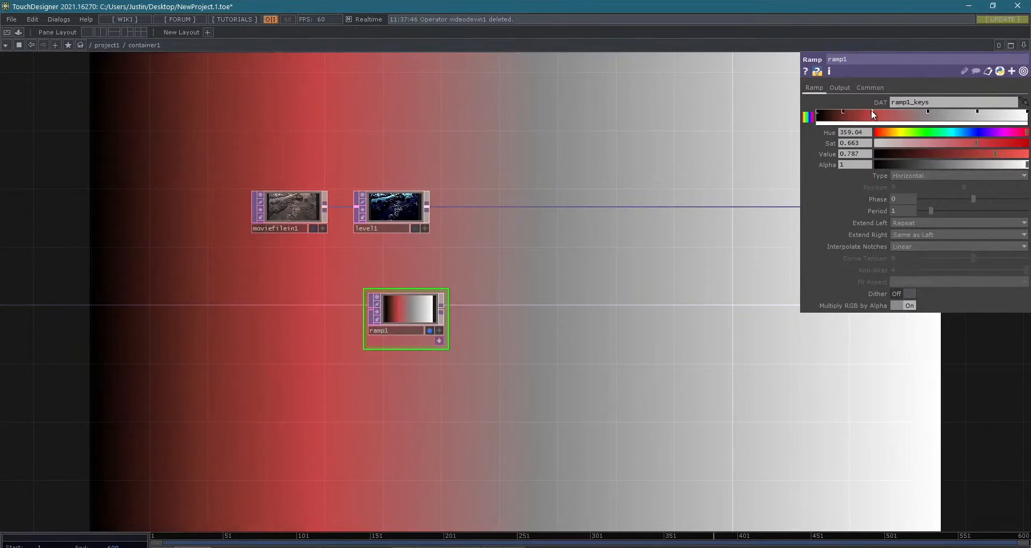
pyautogui.moveTo(936, 131); pyautogui.dragTo(917, 131)
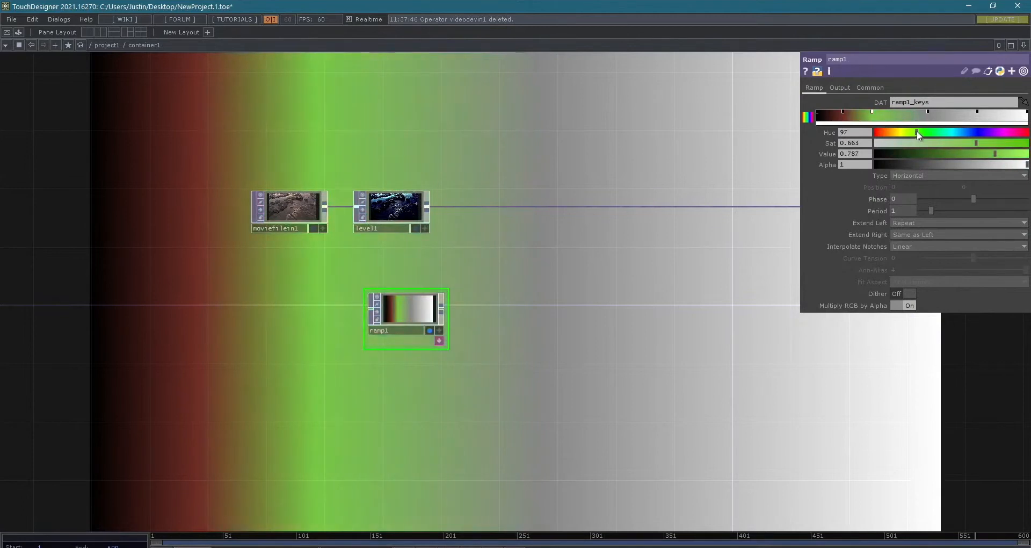
# - Remove the dark red, green and light grey keys from ramp1's gradient, keeping the centre key and both end keys
pyautogui.click(843, 112)
pyautogui.click(845, 113)
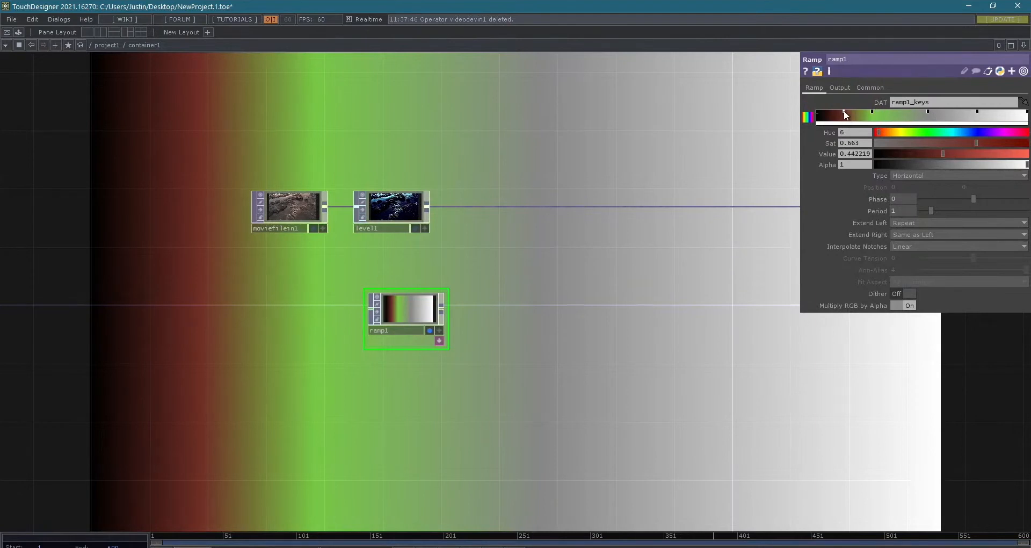
pyautogui.moveTo(844, 112); pyautogui.dragTo(831, 70)
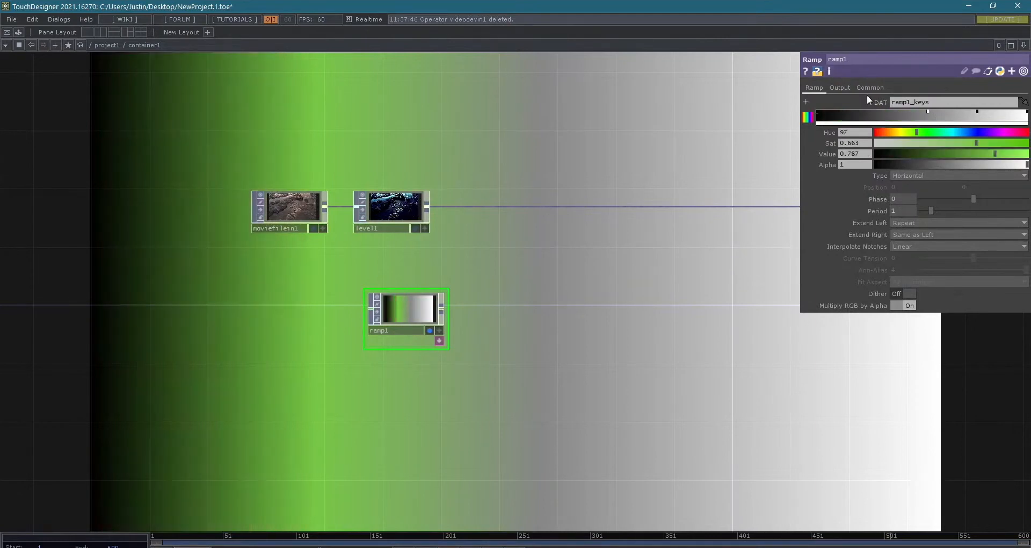
pyautogui.moveTo(868, 101); pyautogui.dragTo(861, 77)
pyautogui.moveTo(977, 112); pyautogui.dragTo(968, 68)
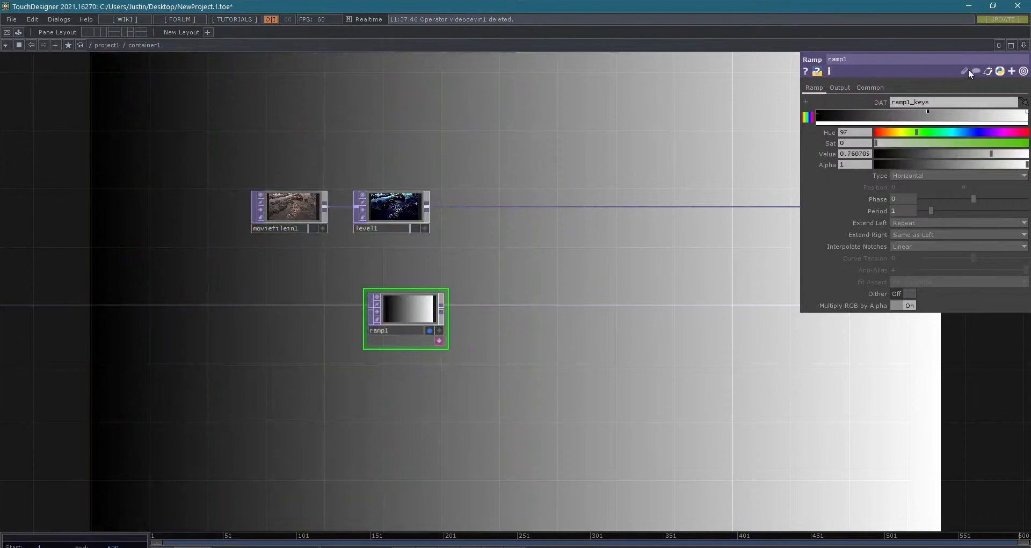
# - Shift the centre key slightly toward the black end and color it cyan with hue 189, saturation 0.855 and value 0.794
pyautogui.click(928, 114)
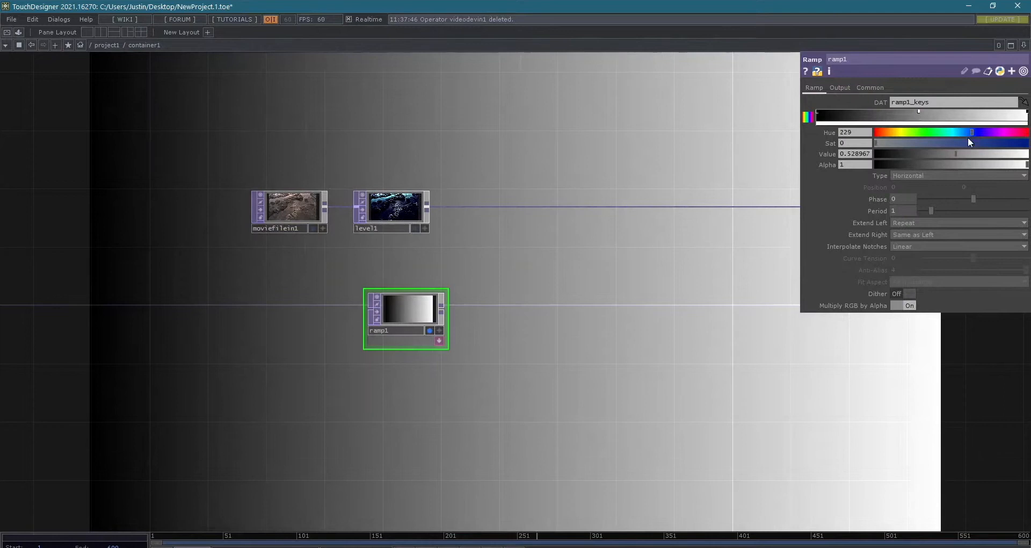
pyautogui.moveTo(875, 143); pyautogui.dragTo(956, 129)
pyautogui.click(983, 154)
pyautogui.click(999, 143)
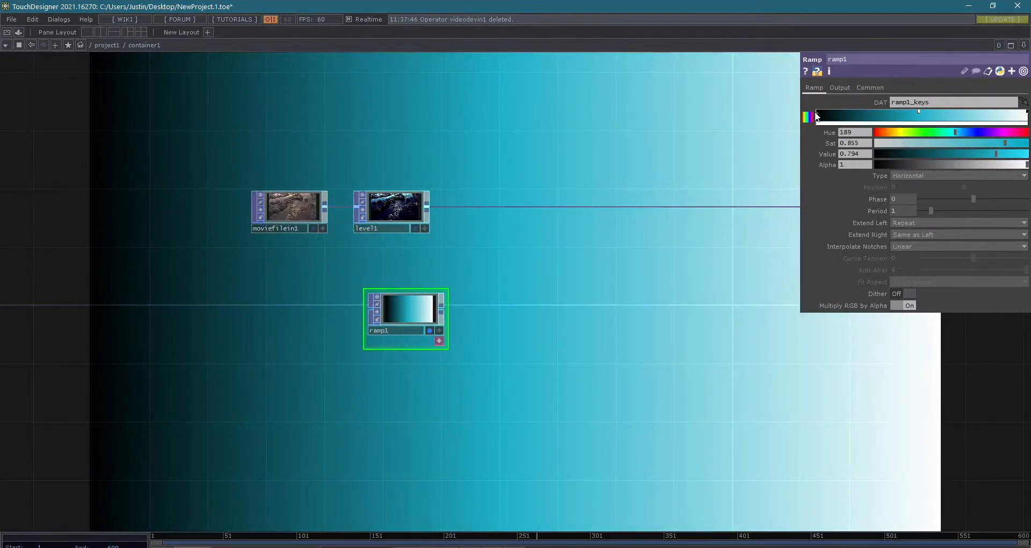
# - Try the Vertical and Radial types on ramp1 and settle on the Circular type
pyautogui.moveTo(594, 329); pyautogui.dragTo(540, 350)
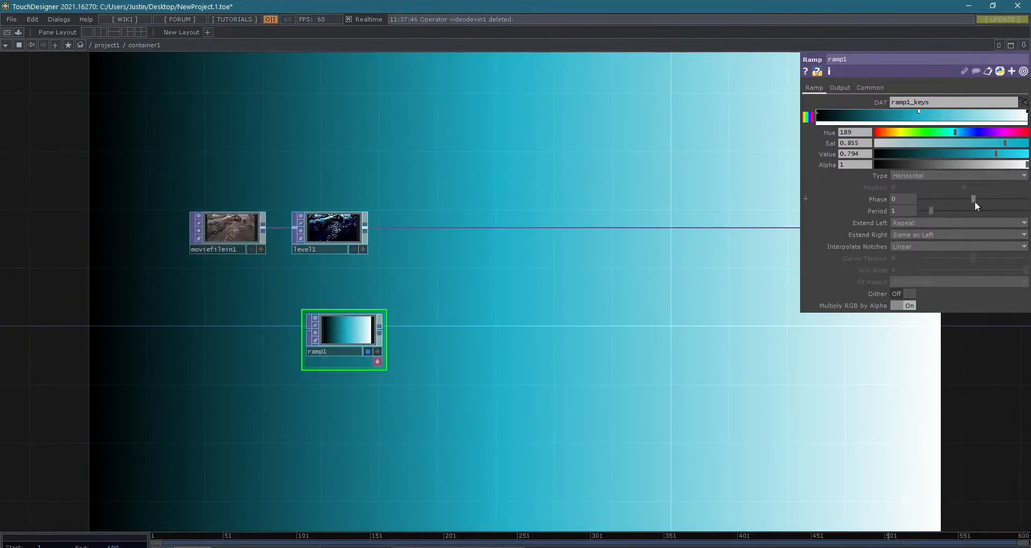
pyautogui.scroll(-3, 702, 354)
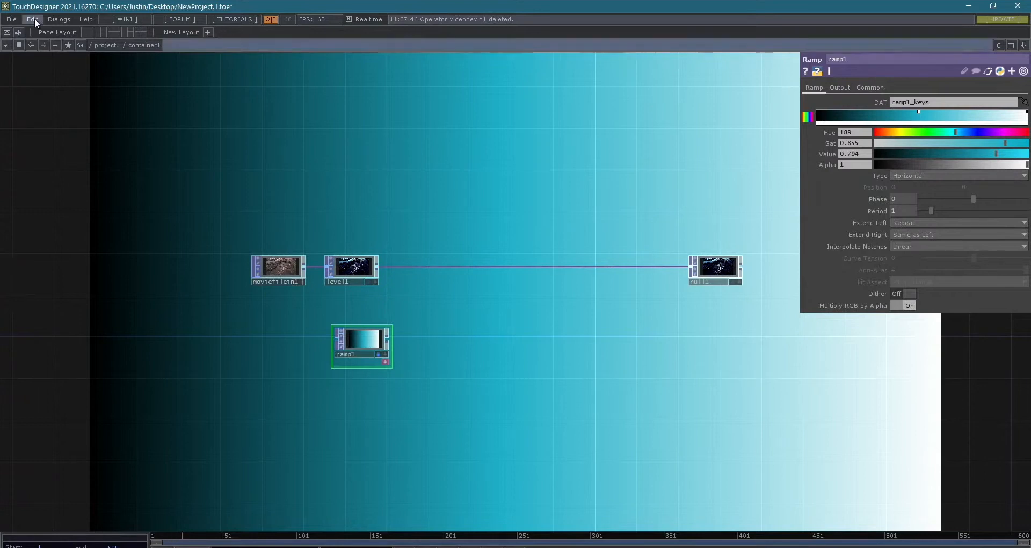
pyautogui.click(920, 175)
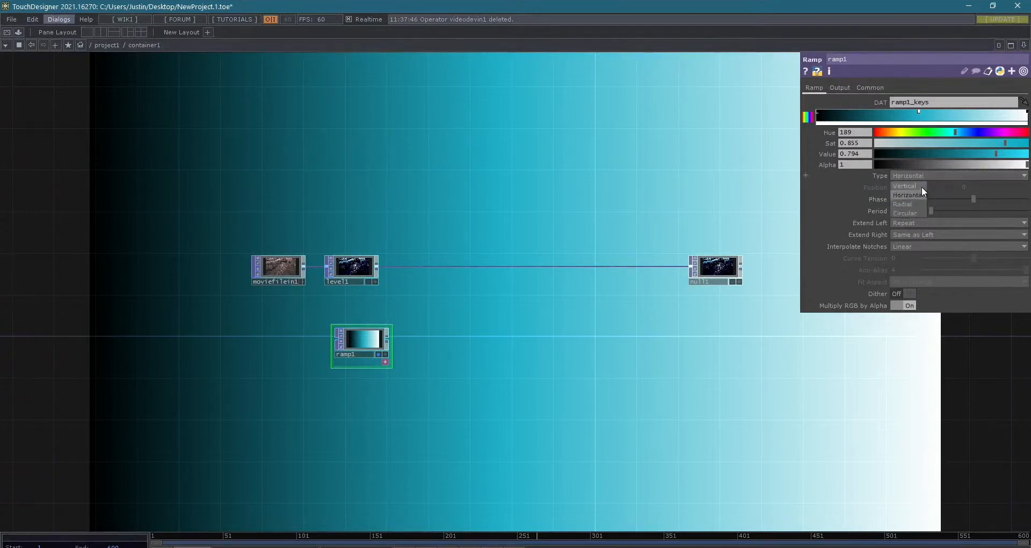
pyautogui.click(919, 185)
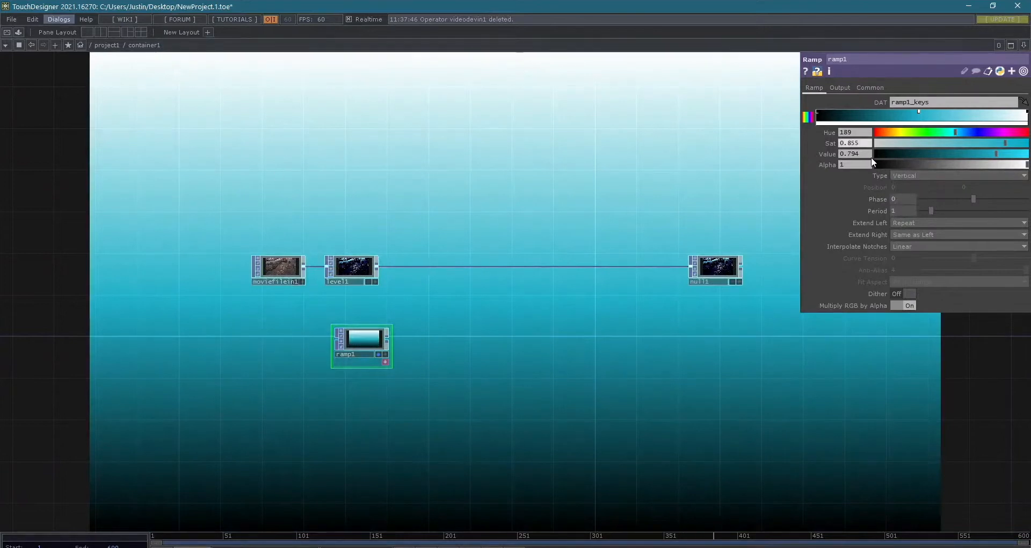
pyautogui.click(910, 175)
pyautogui.click(908, 201)
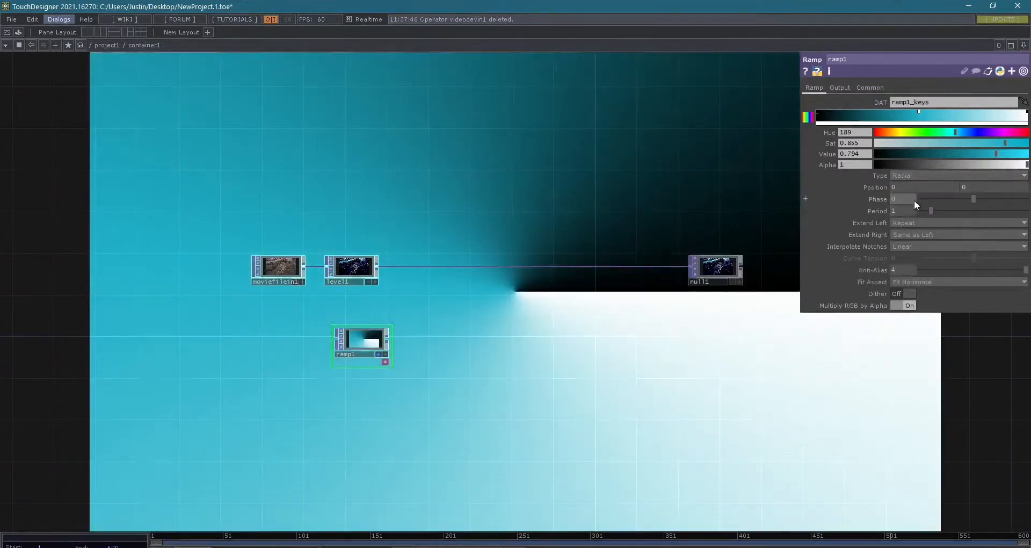
pyautogui.click(926, 177)
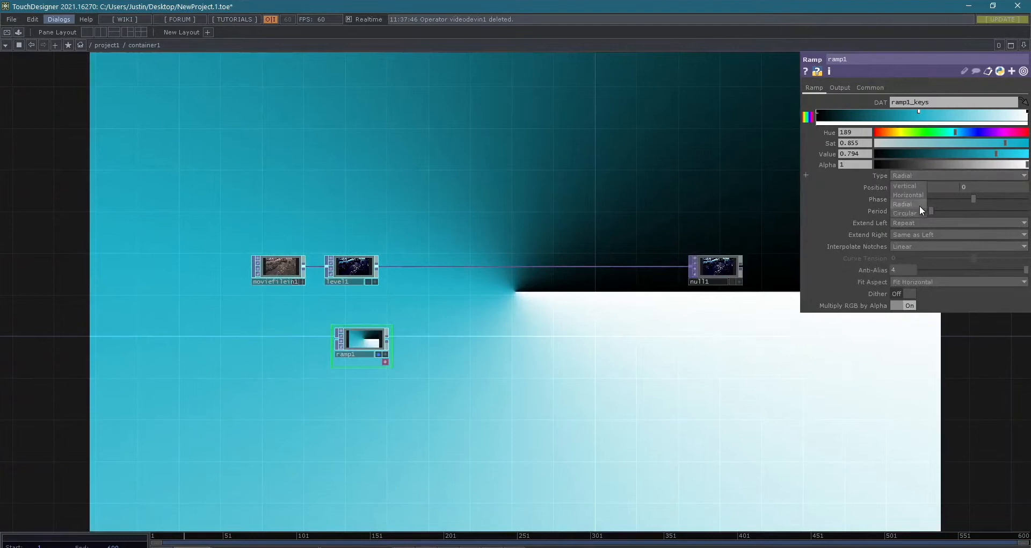
pyautogui.click(916, 213)
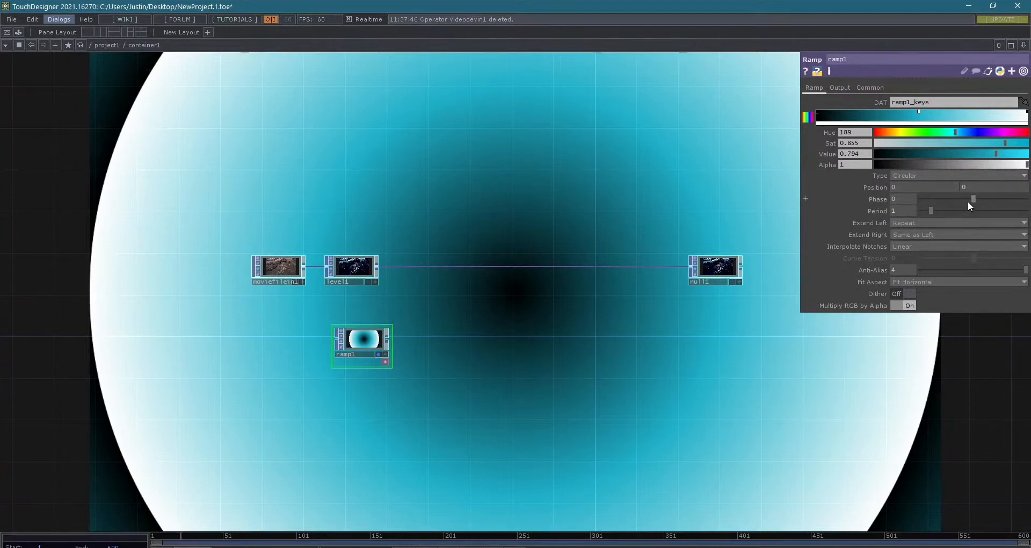
# - Try concentric rings by moving ramp1's cyan and white keys inward with phase 0.02 and period 0.56
pyautogui.moveTo(973, 199)
pyautogui.mouseDown()
pyautogui.moveTo(901, 205)
pyautogui.moveTo(1009, 214)
pyautogui.moveTo(877, 197)
pyautogui.moveTo(994, 204)
pyautogui.moveTo(933, 211)
pyautogui.moveTo(1023, 211)
pyautogui.moveTo(974, 200)
pyautogui.mouseUp()
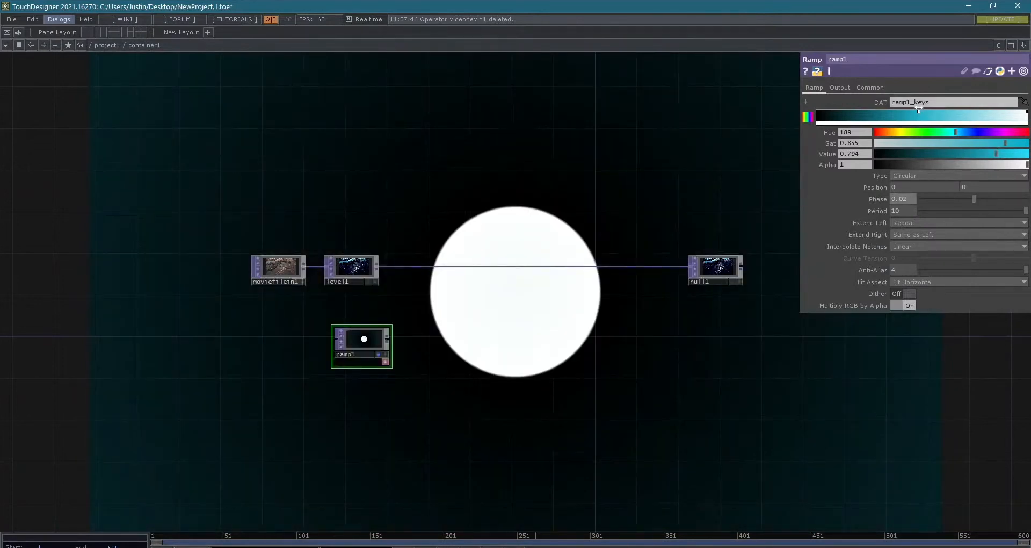
pyautogui.moveTo(919, 111); pyautogui.dragTo(902, 111)
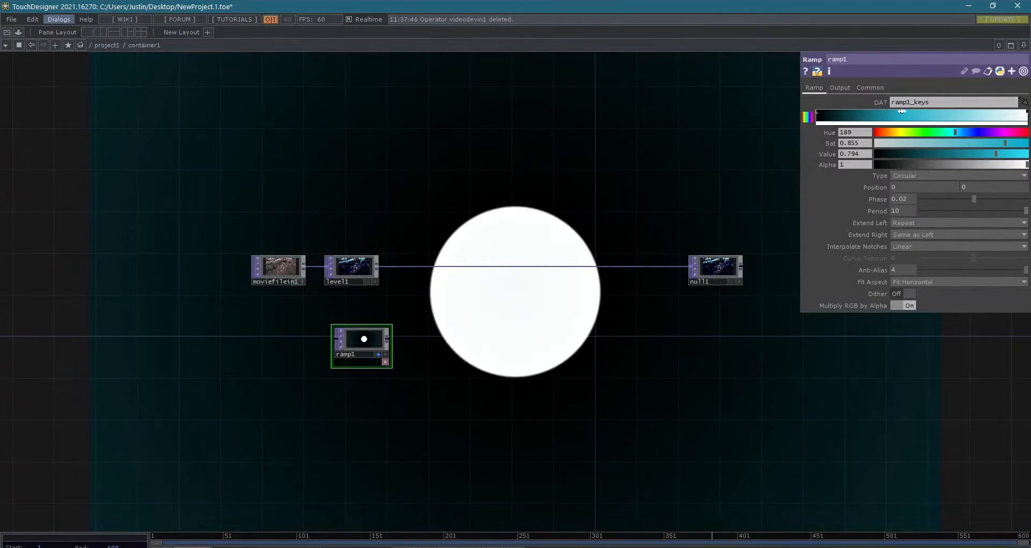
pyautogui.moveTo(1026, 111); pyautogui.dragTo(971, 111)
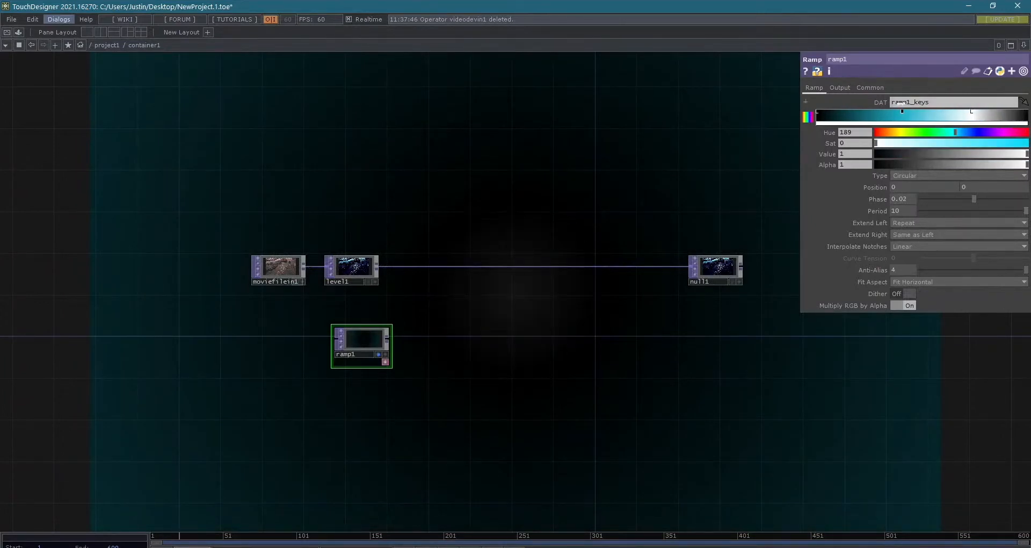
pyautogui.moveTo(902, 111); pyautogui.dragTo(905, 112)
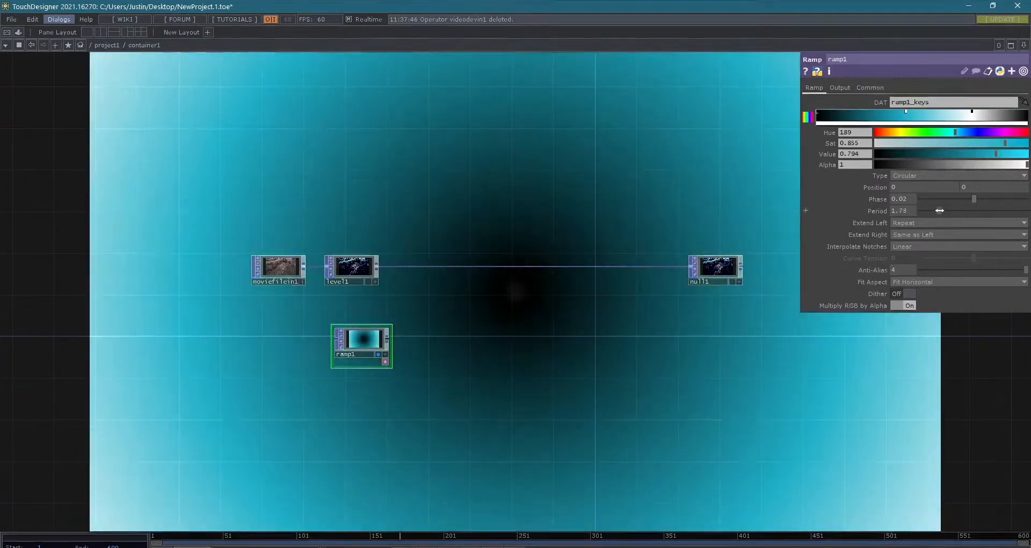
pyautogui.moveTo(954, 210); pyautogui.dragTo(926, 210)
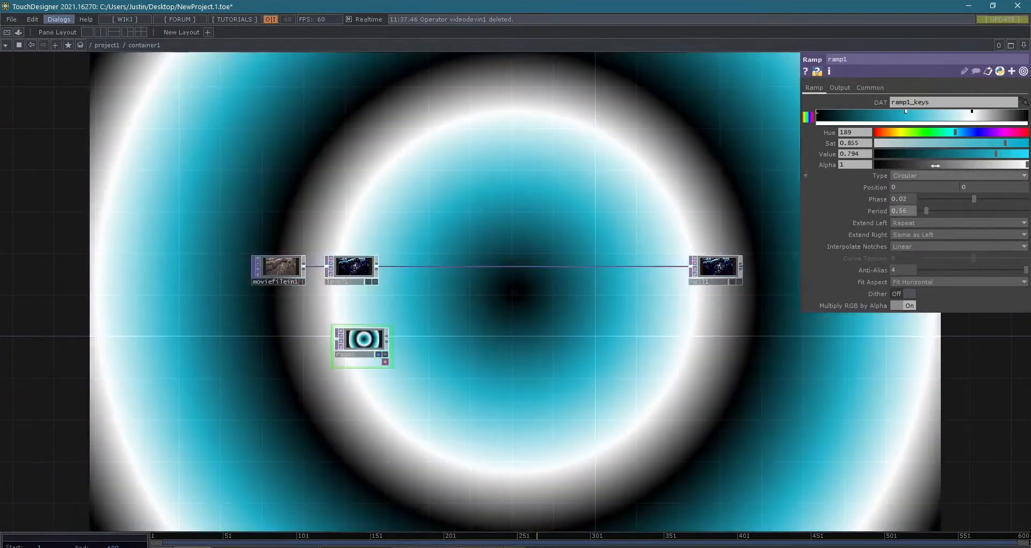
# - Remove the cyan key, move the white key to about the gradient's centre and color it cyan with saturation 0.862
pyautogui.click(816, 111)
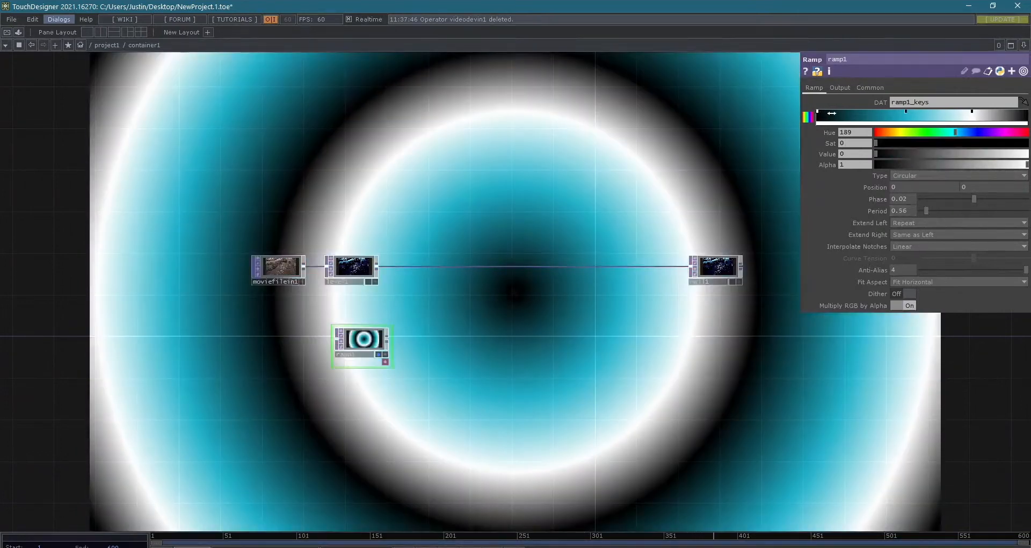
pyautogui.moveTo(972, 111); pyautogui.dragTo(869, 112)
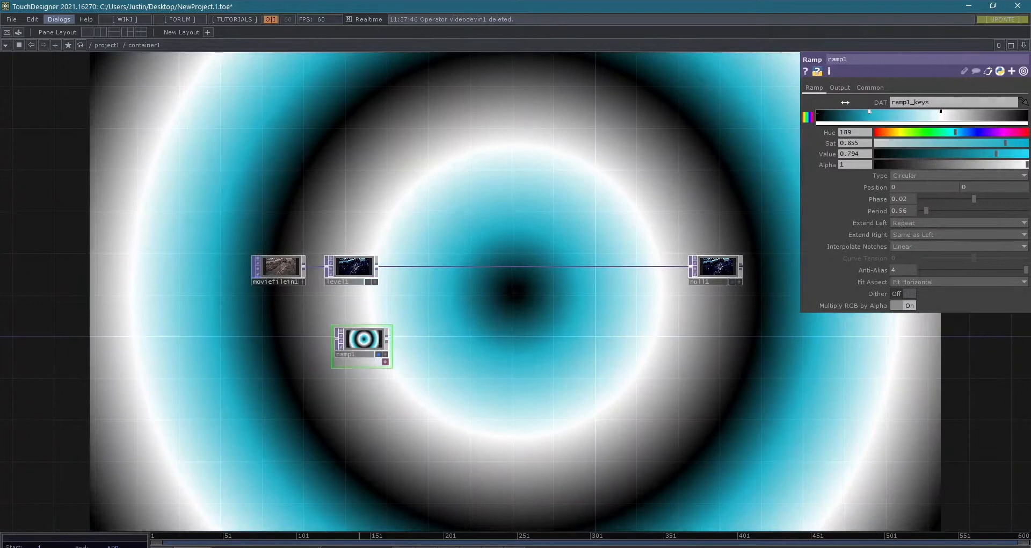
pyautogui.moveTo(867, 114); pyautogui.dragTo(864, 102)
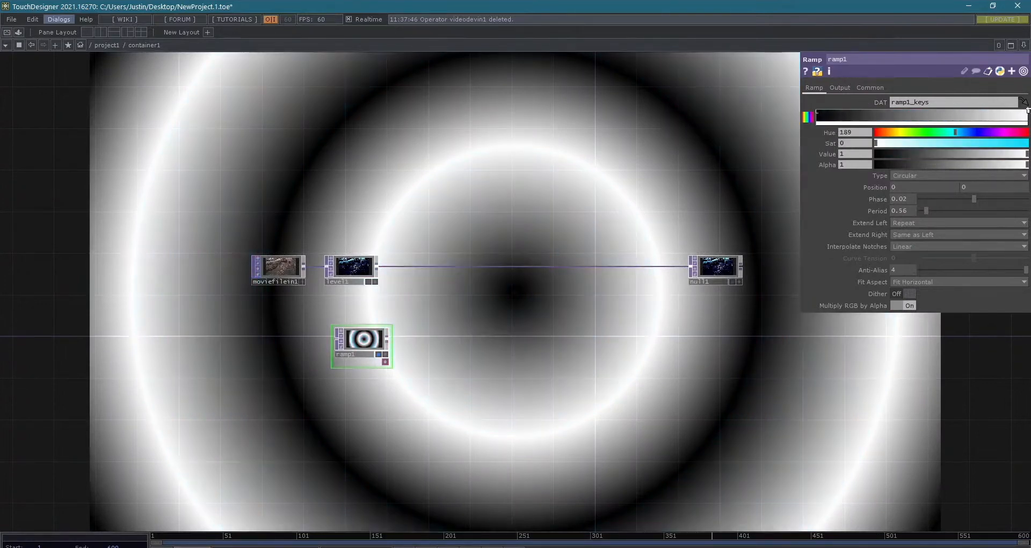
pyautogui.moveTo(938, 109); pyautogui.dragTo(925, 111)
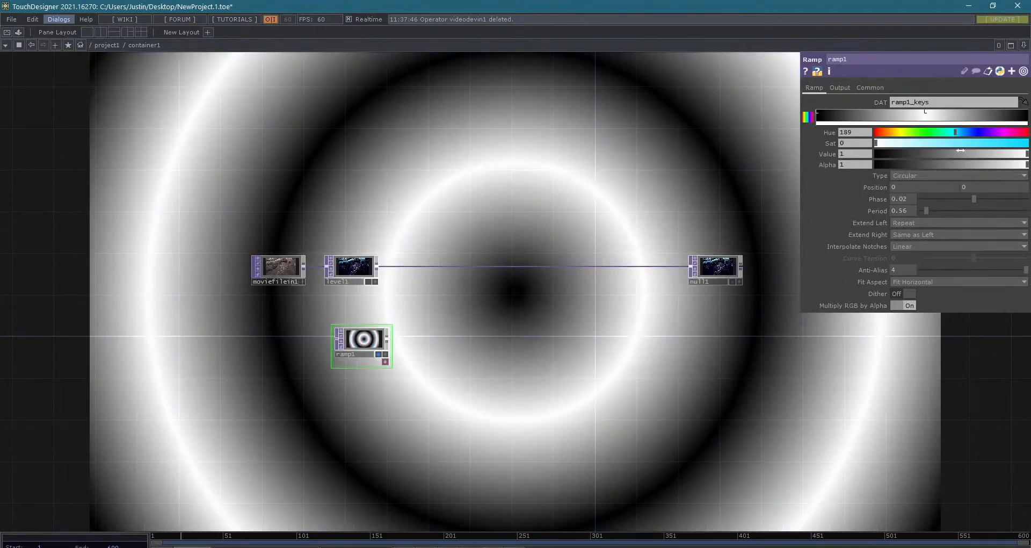
pyautogui.click(1008, 143)
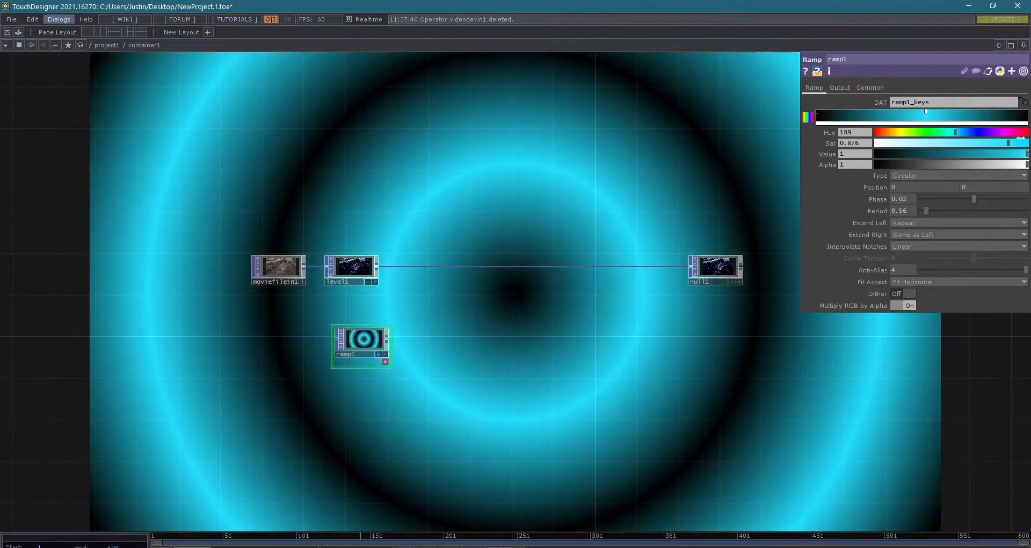
pyautogui.moveTo(1008, 143); pyautogui.dragTo(1005, 143)
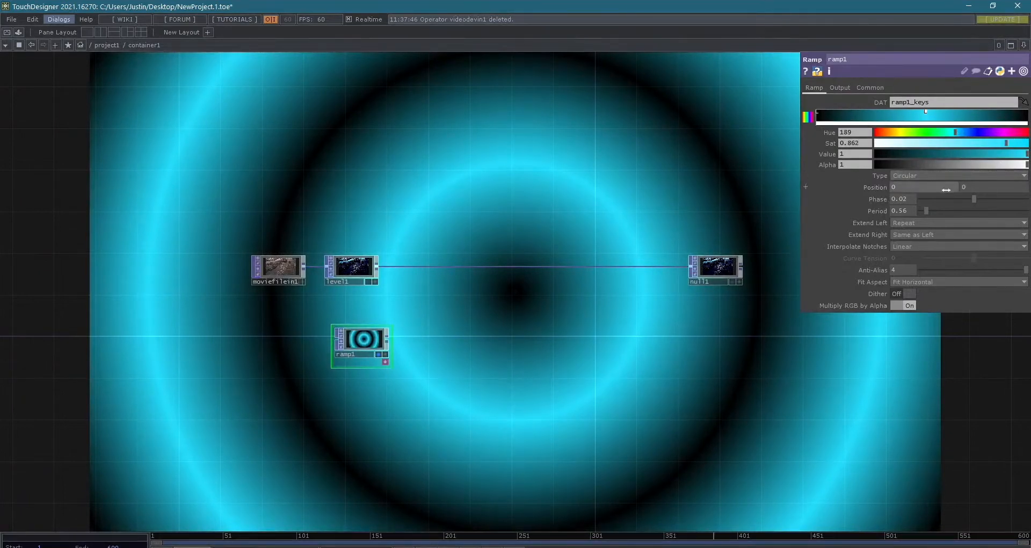
# - Set ramp1's period to 2.94 and its phase to -0.51 for a wide central glow
pyautogui.moveTo(913, 199); pyautogui.dragTo(951, 213)
pyautogui.moveTo(954, 201)
pyautogui.mouseDown()
pyautogui.moveTo(926, 200)
pyautogui.moveTo(1009, 208)
pyautogui.moveTo(945, 214)
pyautogui.mouseUp()
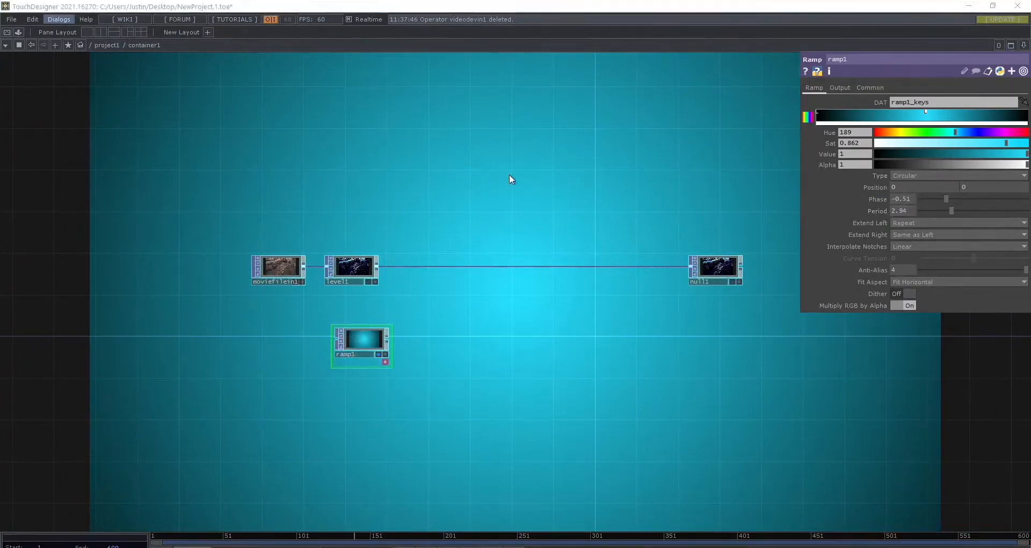
pyautogui.press('Tab')
pyautogui.press('Escape')
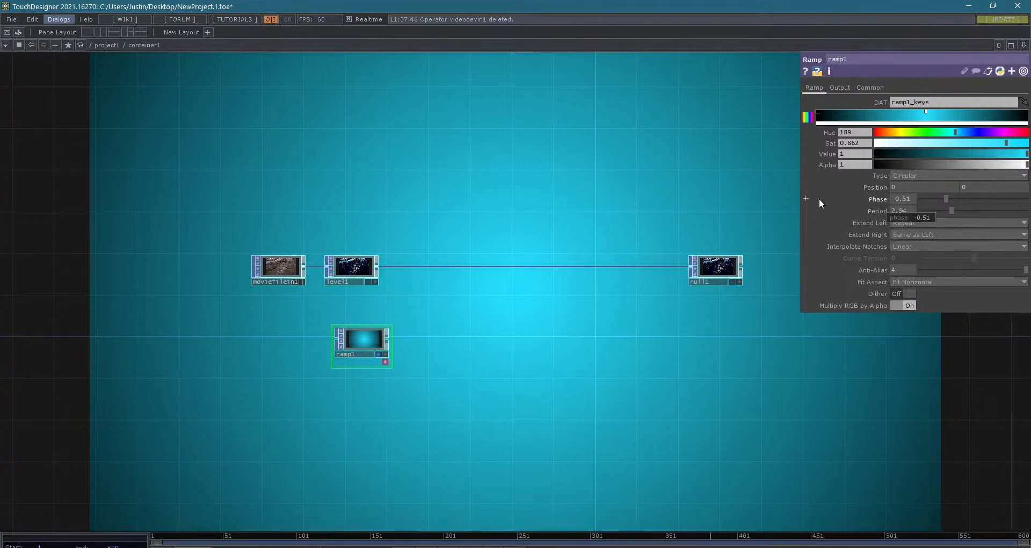
# - Drive ramp1's phase over time with the expression absTime.seconds
pyautogui.click(805, 197)
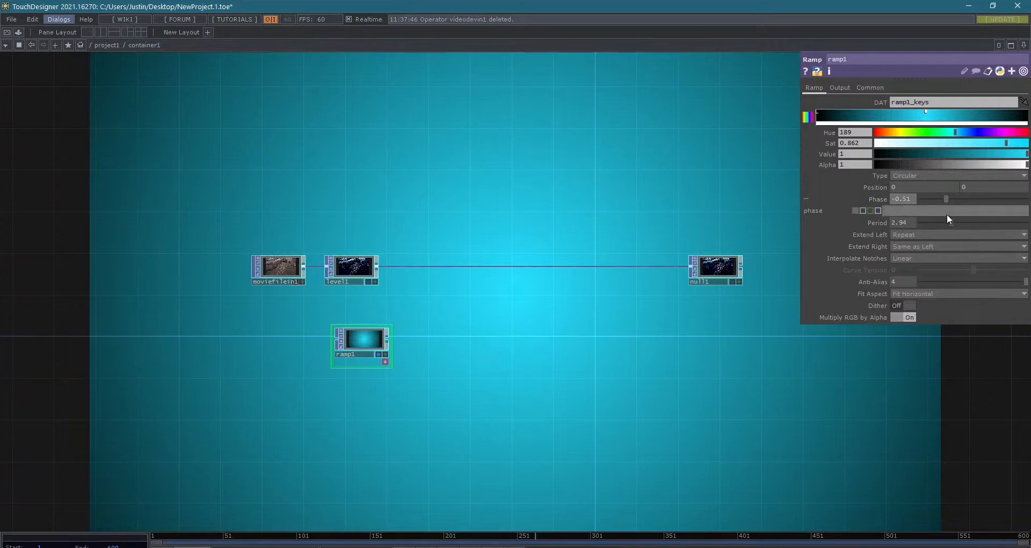
pyautogui.write('absTime.seconds')
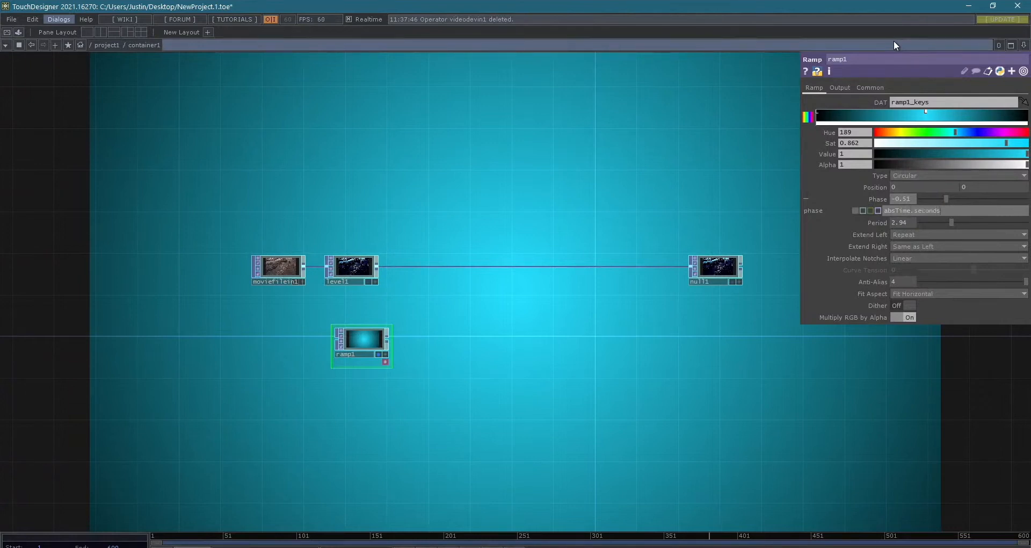
pyautogui.press('Return')
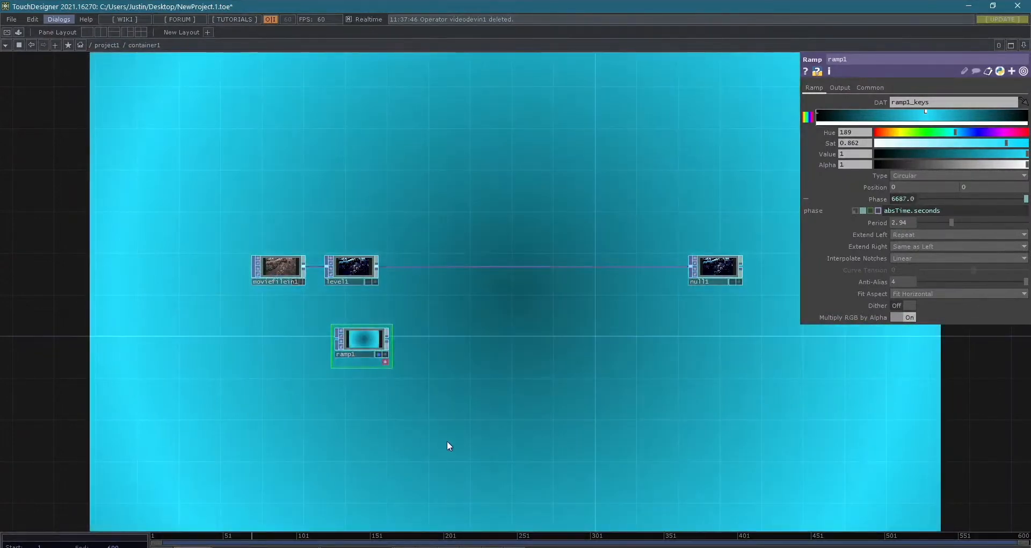
# - Slow ramp1's phase animation by multiplying absTime.seconds by 0.5, and settle on a factor of 0.2
pyautogui.scroll(5, 242, 301)
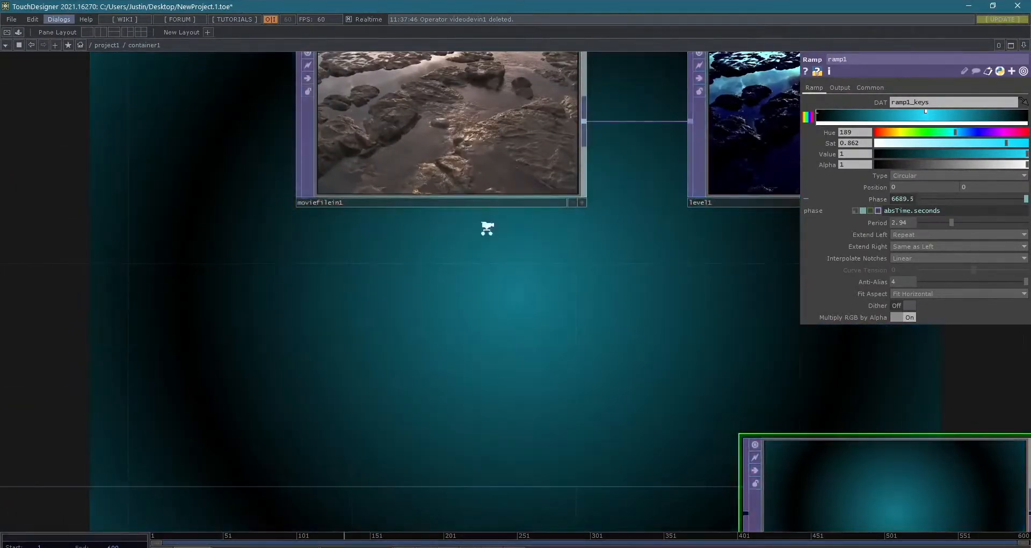
pyautogui.scroll(-5, 487, 228)
pyautogui.moveTo(563, 368); pyautogui.dragTo(230, 327)
pyautogui.scroll(-3, 452, 349)
pyautogui.moveTo(457, 396); pyautogui.dragTo(439, 490)
pyautogui.scroll(-3, 465, 438)
pyautogui.moveTo(526, 447); pyautogui.dragTo(508, 450)
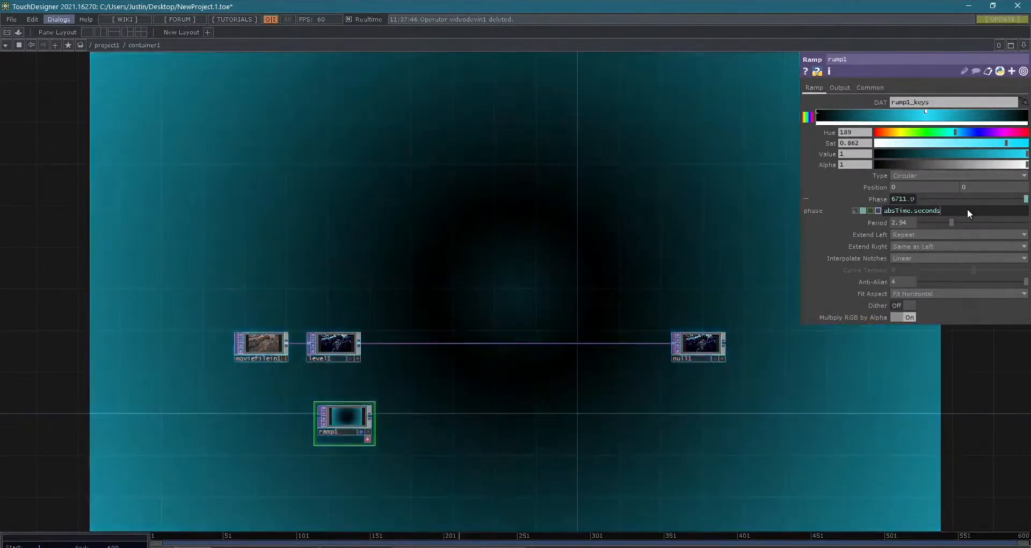
pyautogui.write('*')
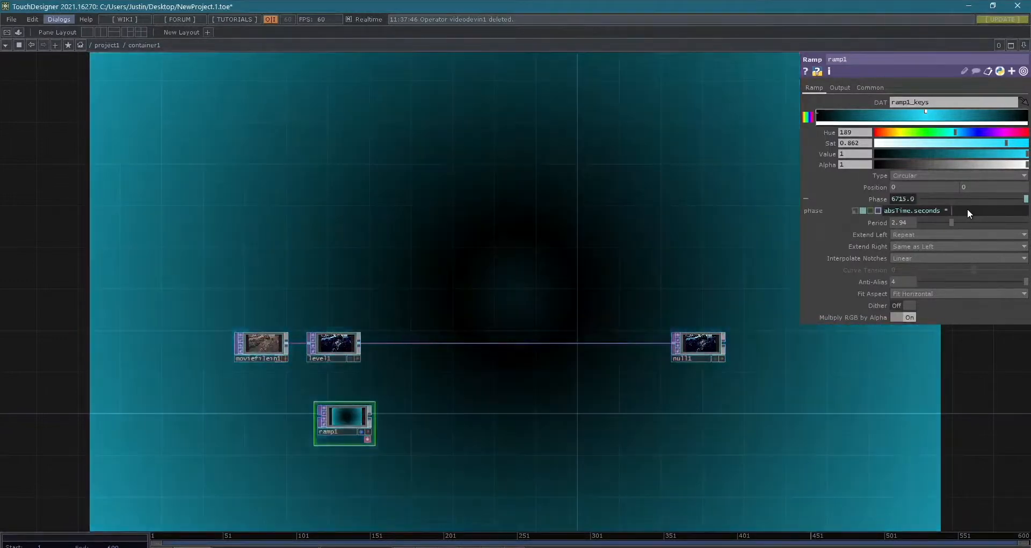
pyautogui.write(' 0.5')
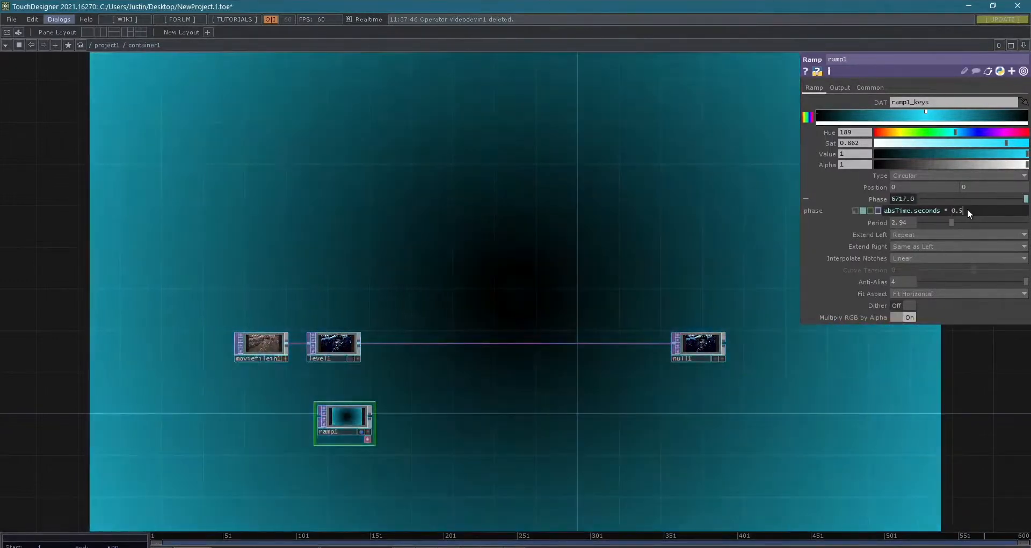
pyautogui.press('Return')
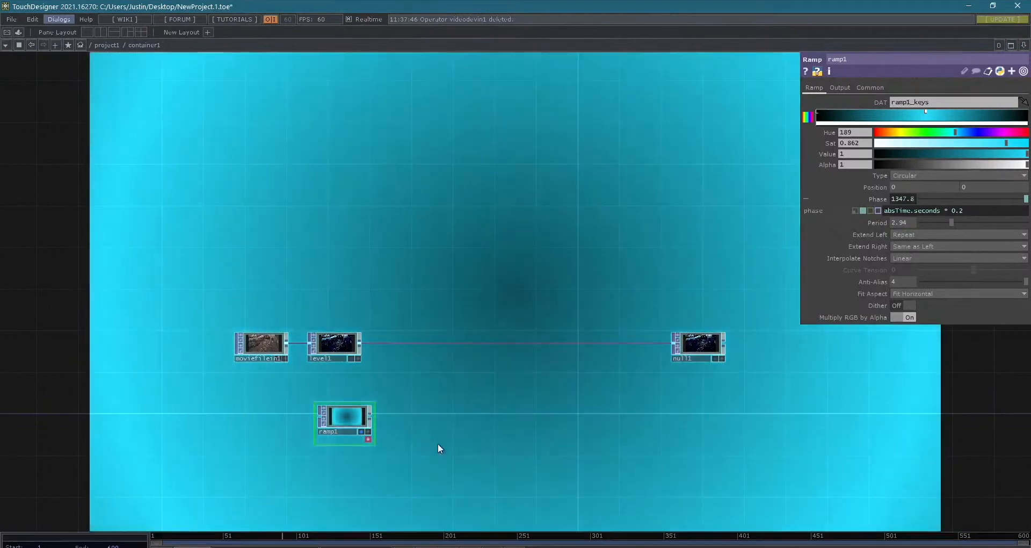
pyautogui.scroll(5, 451, 440)
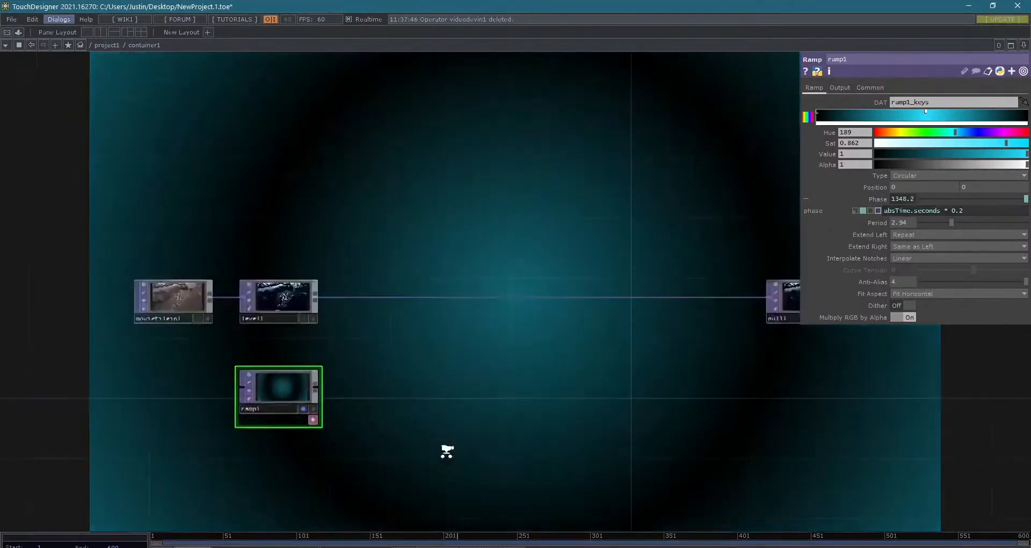
pyautogui.scroll(-4, 504, 412)
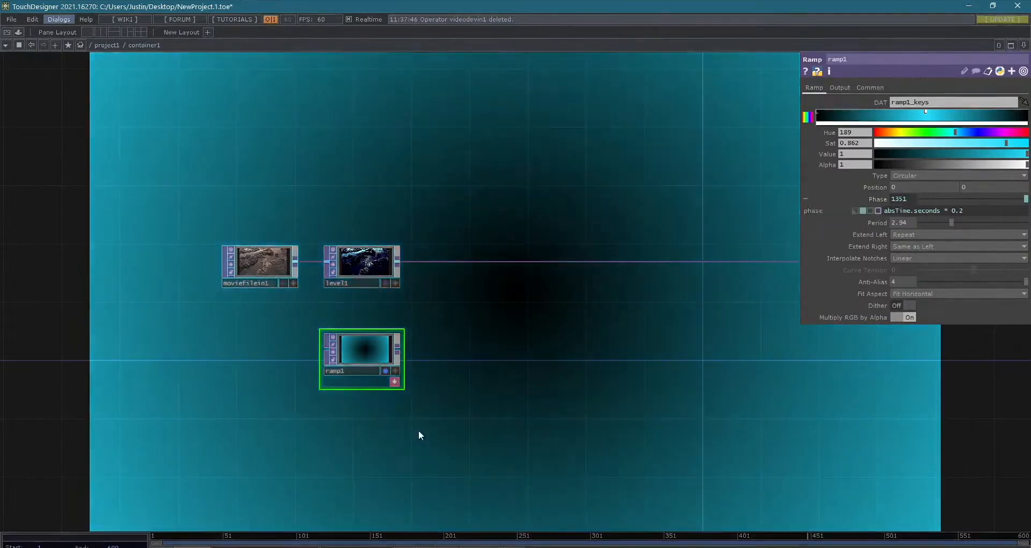
pyautogui.doubleClick(375, 449)
pyautogui.moveTo(337, 261); pyautogui.dragTo(549, 160)
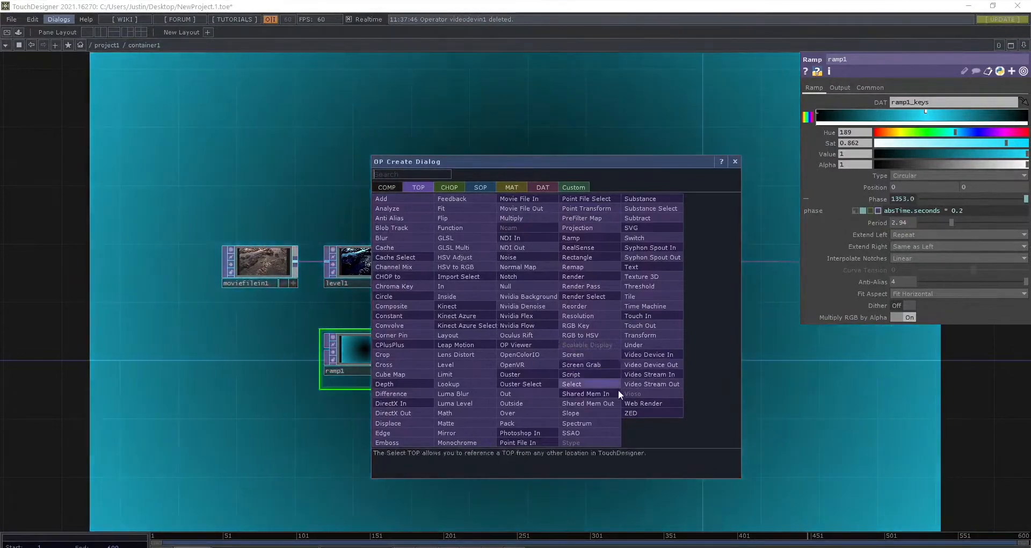
pyautogui.press('Escape')
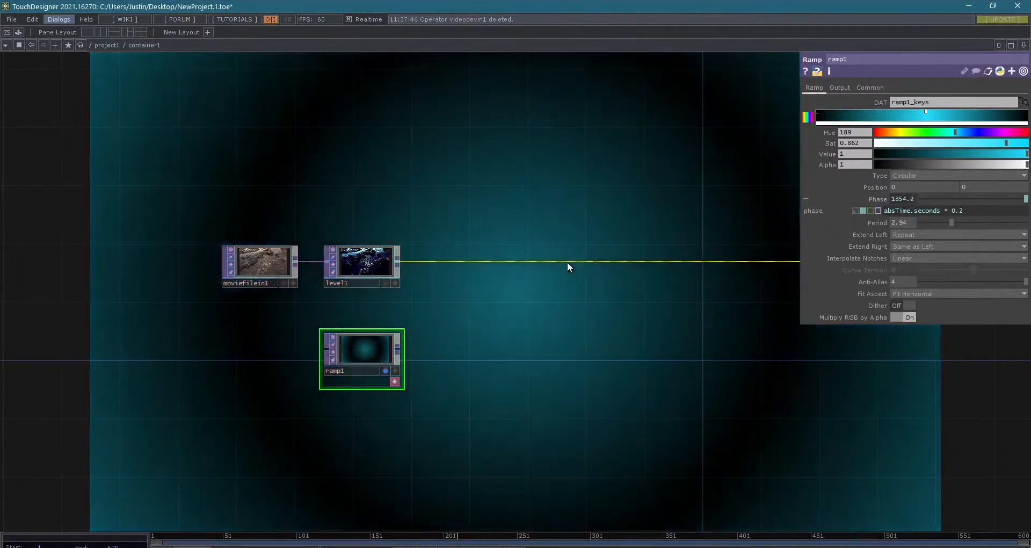
# - Stop displaying ramp1 in the network background and display null1 there instead
pyautogui.scroll(-3, 592, 344)
pyautogui.moveTo(591, 348); pyautogui.dragTo(398, 374)
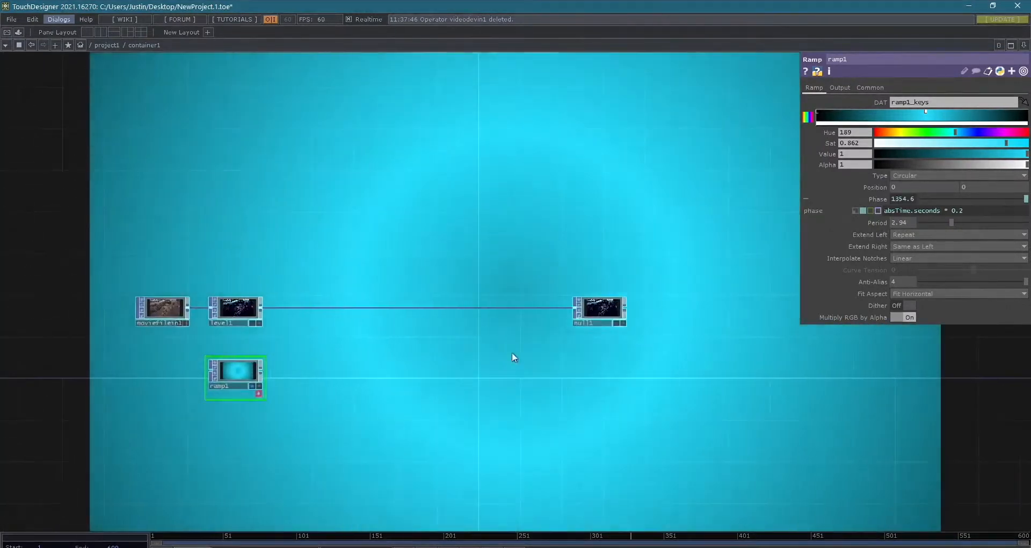
pyautogui.click(251, 385)
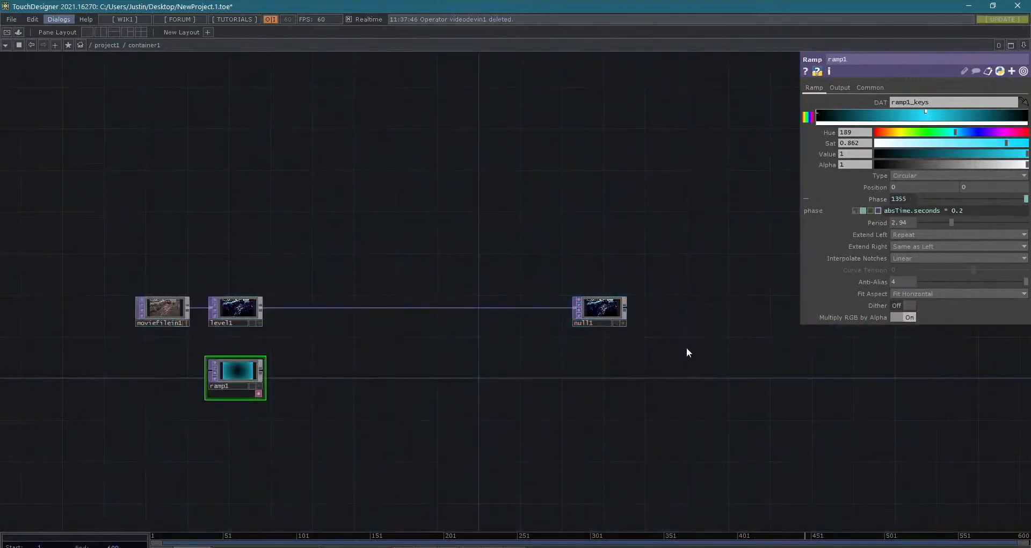
pyautogui.click(621, 323)
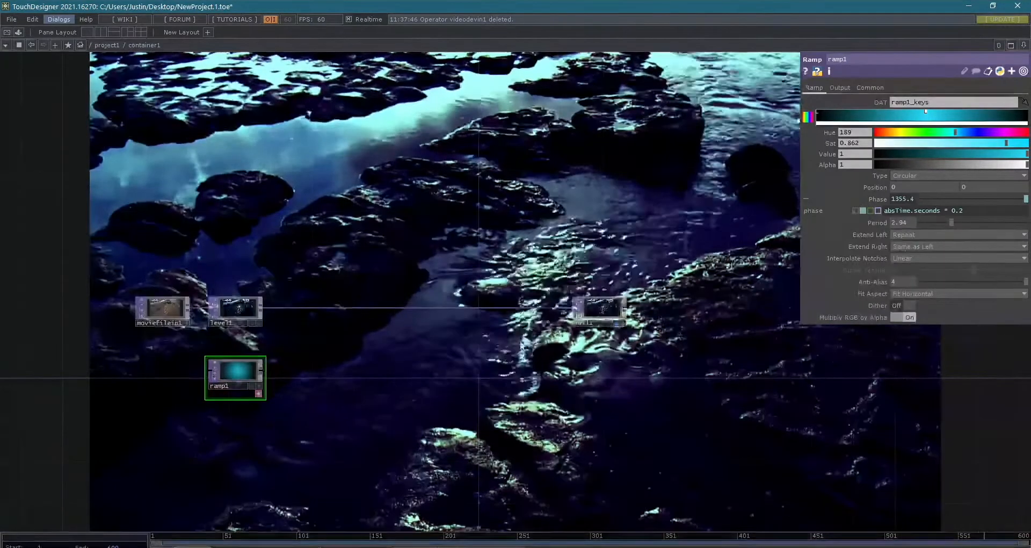
# - Set level1's black level to 0.02 and move null1 farther from level1 to make room in the chain
pyautogui.click(238, 308)
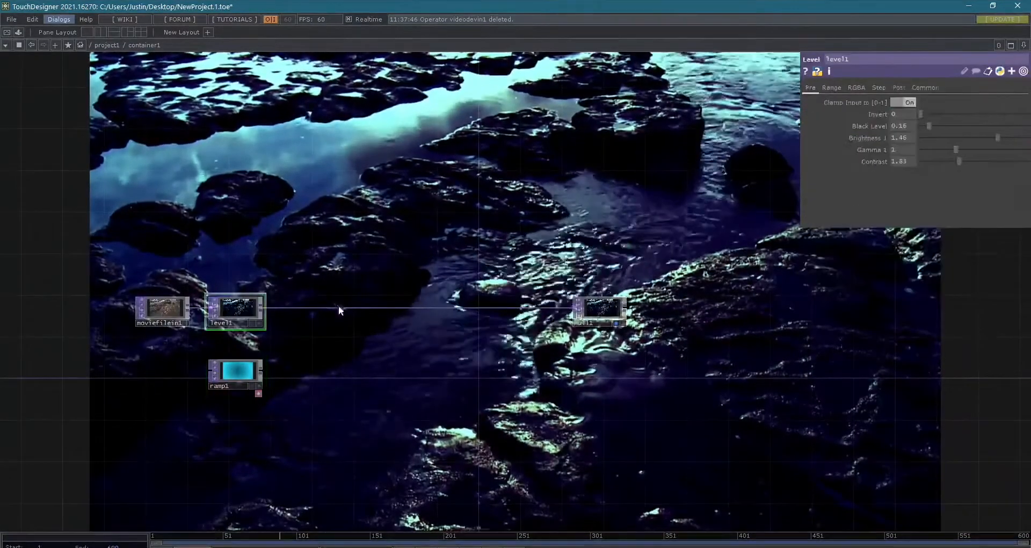
pyautogui.moveTo(933, 127); pyautogui.dragTo(922, 127)
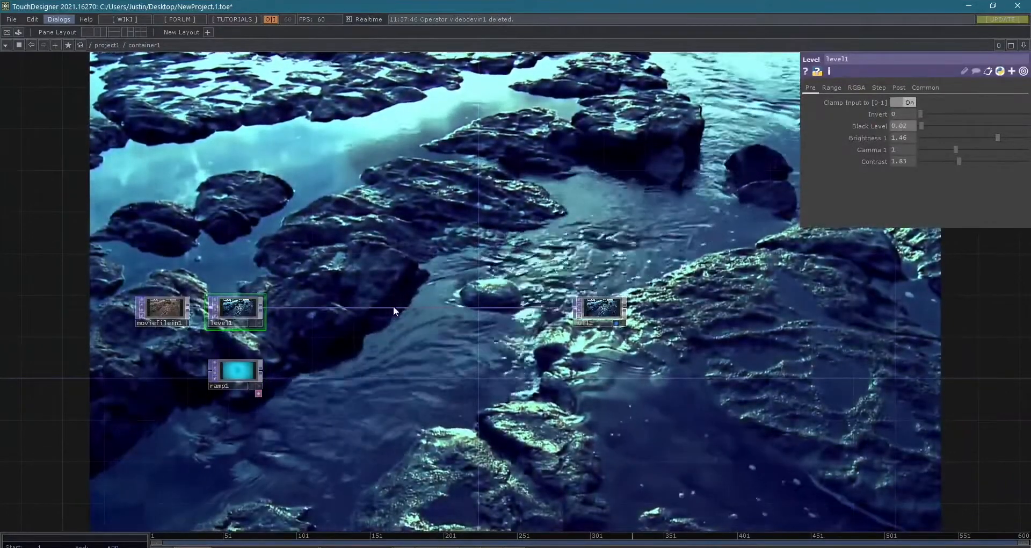
pyautogui.moveTo(598, 308); pyautogui.dragTo(639, 308)
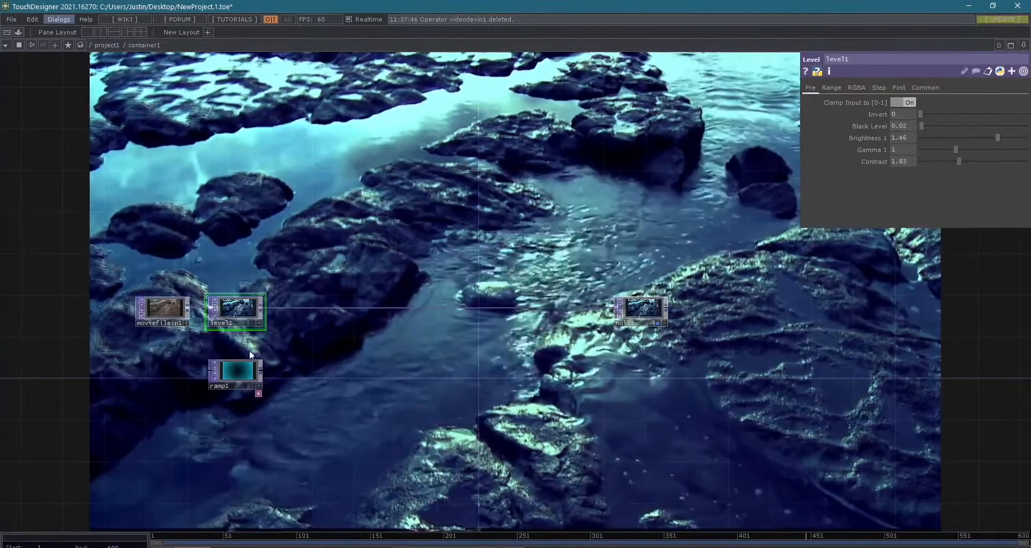
# - Insert a Displace TOP into the connection between level1 and null1
pyautogui.click(262, 371)
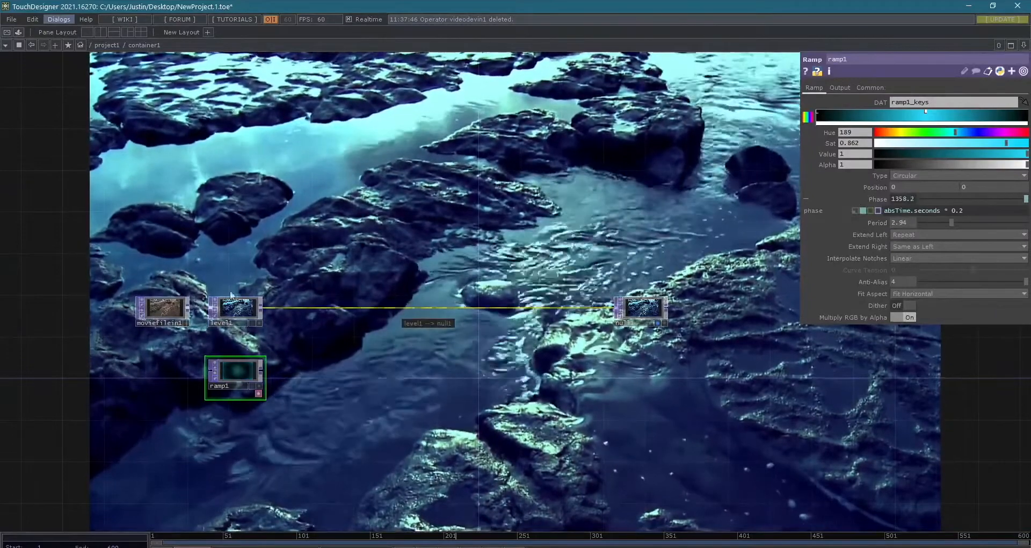
pyautogui.scroll(3, 221, 310)
pyautogui.rightClick(419, 310)
pyautogui.click(446, 301)
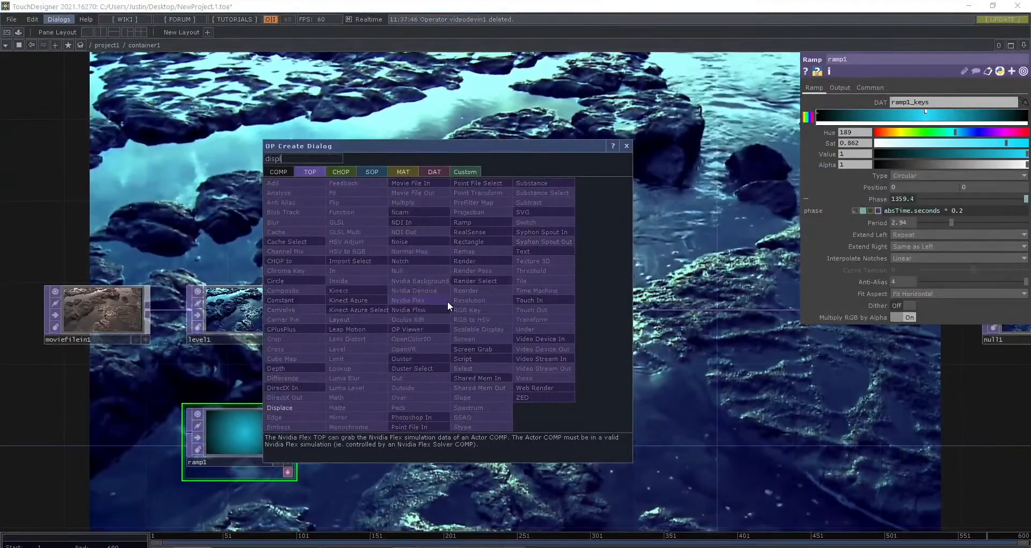
pyautogui.write('displ')
pyautogui.press('Return')
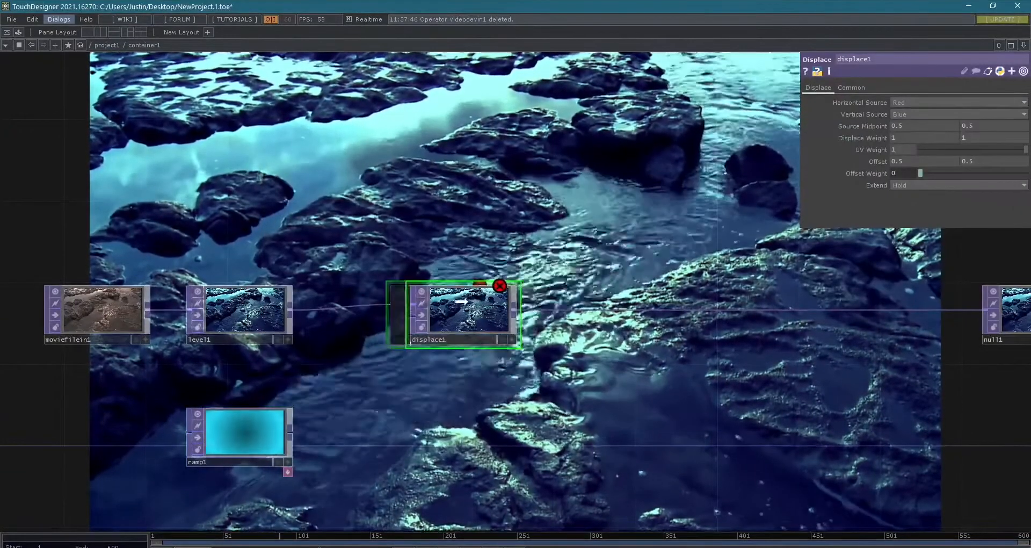
# - Check displace1's error information and connect ramp1's output to its second input as the displacement source
pyautogui.middleClick(476, 319)
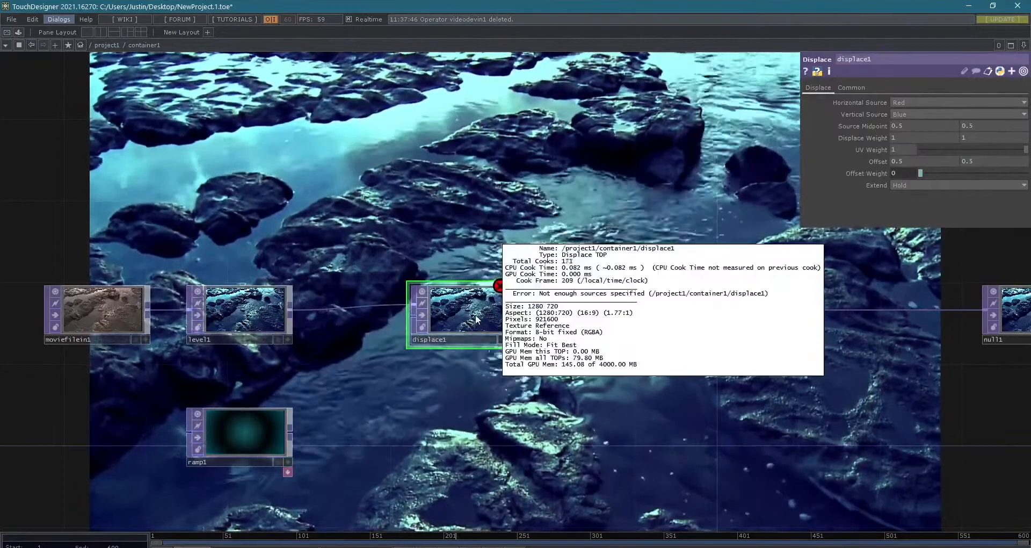
pyautogui.scroll(4, 408, 317)
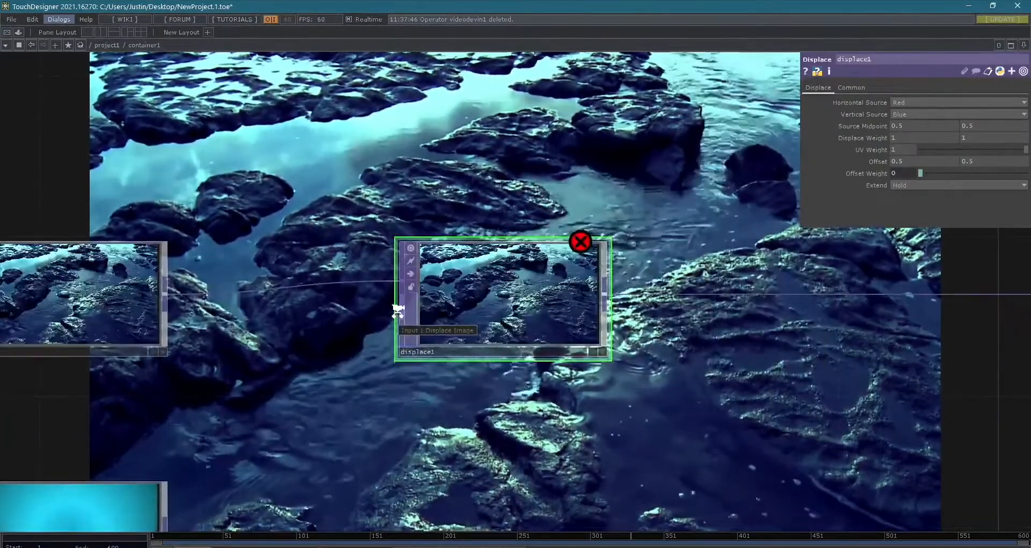
pyautogui.scroll(-3, 397, 310)
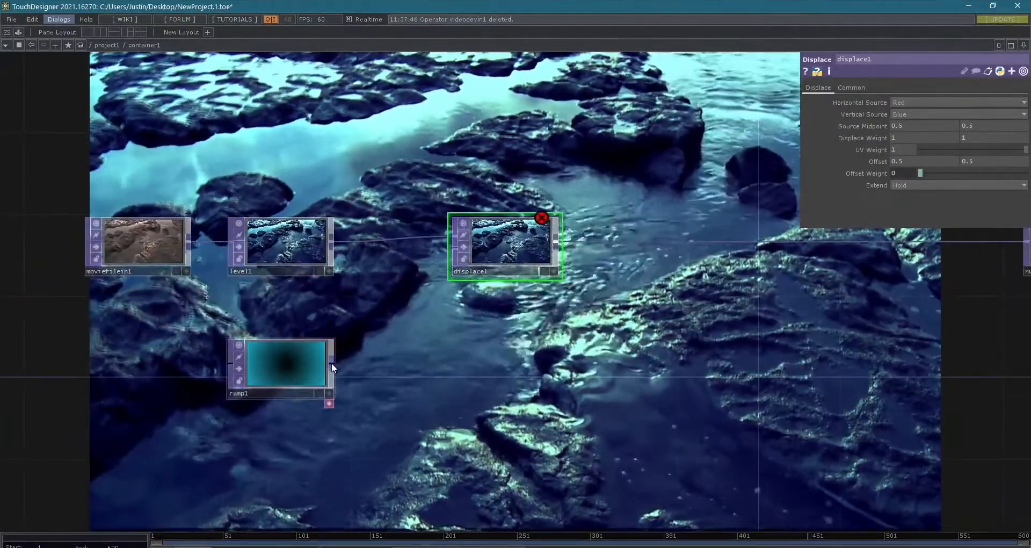
pyautogui.moveTo(332, 362); pyautogui.dragTo(444, 256)
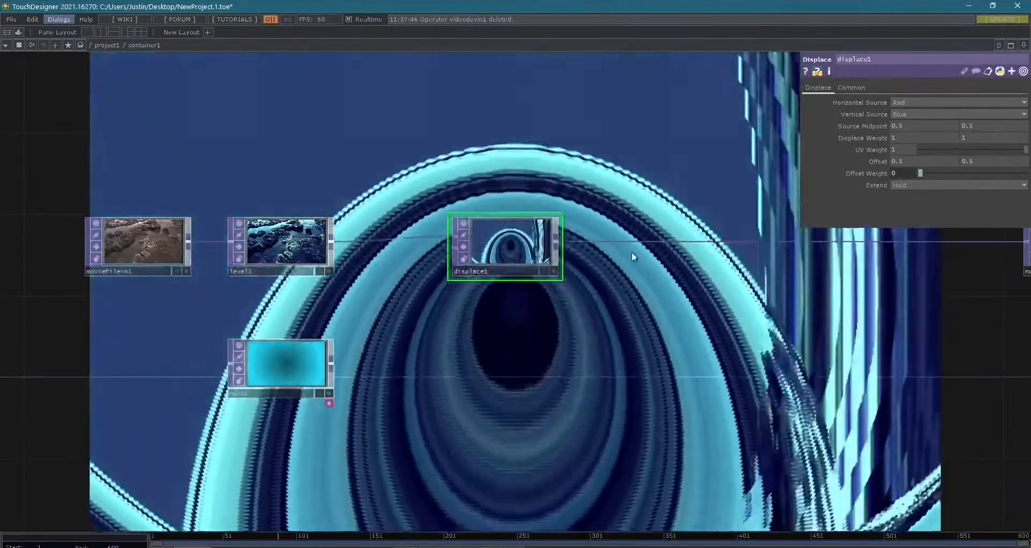
# - Set both displace weights of displace1 to 0.1
pyautogui.scroll(2, 489, 246)
pyautogui.moveTo(337, 302); pyautogui.dragTo(508, 344)
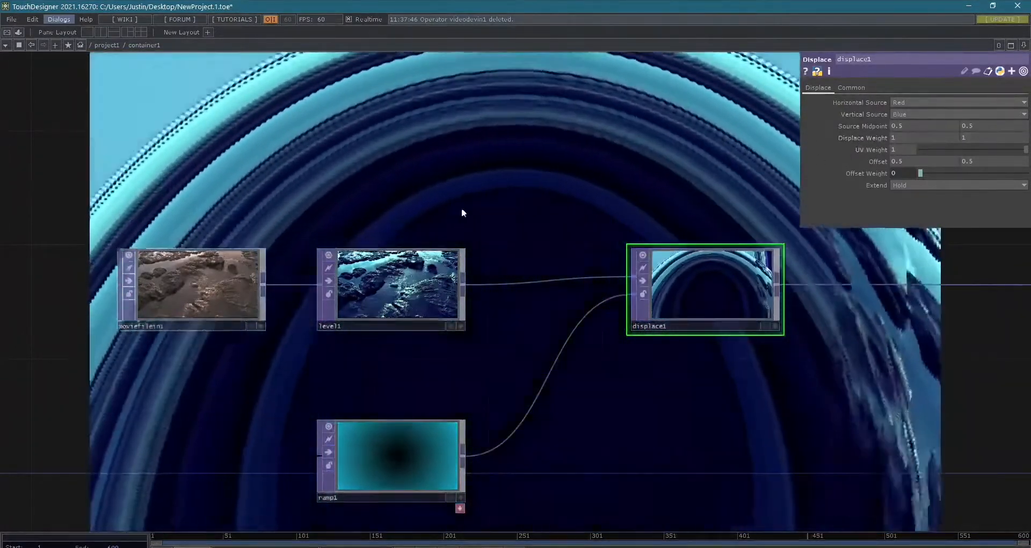
pyautogui.scroll(5, 330, 225)
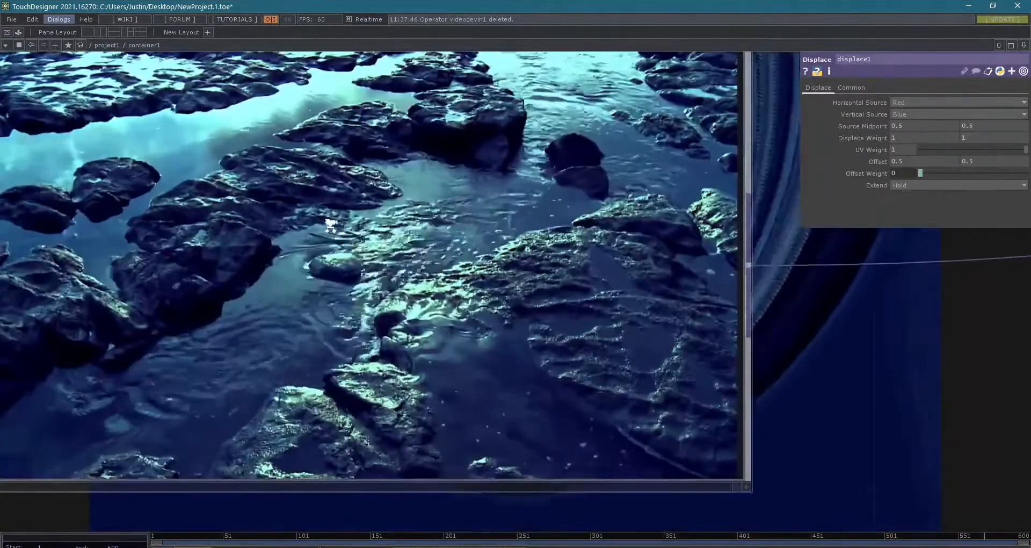
pyautogui.scroll(-5, 329, 224)
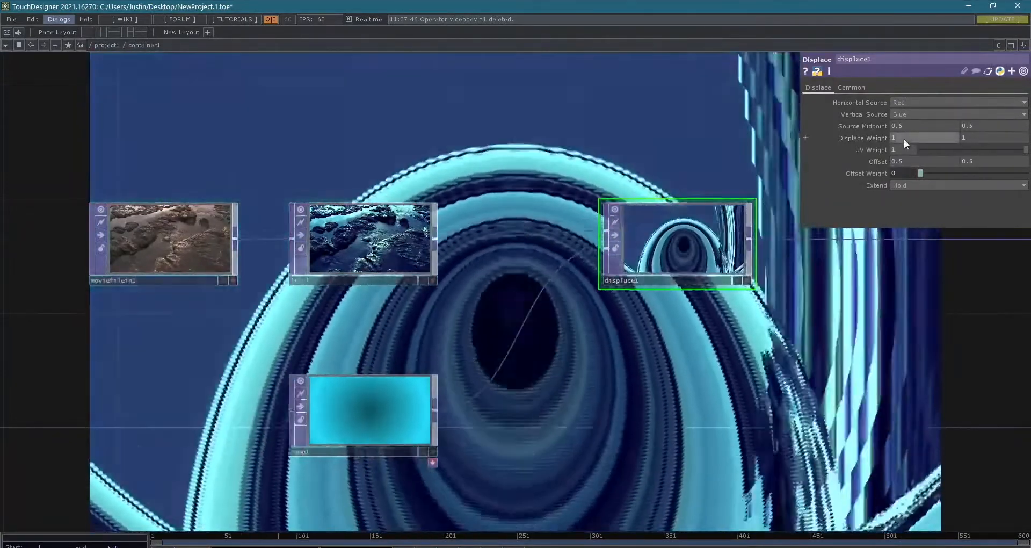
pyautogui.moveTo(894, 137); pyautogui.dragTo(895, 136, button='middle')
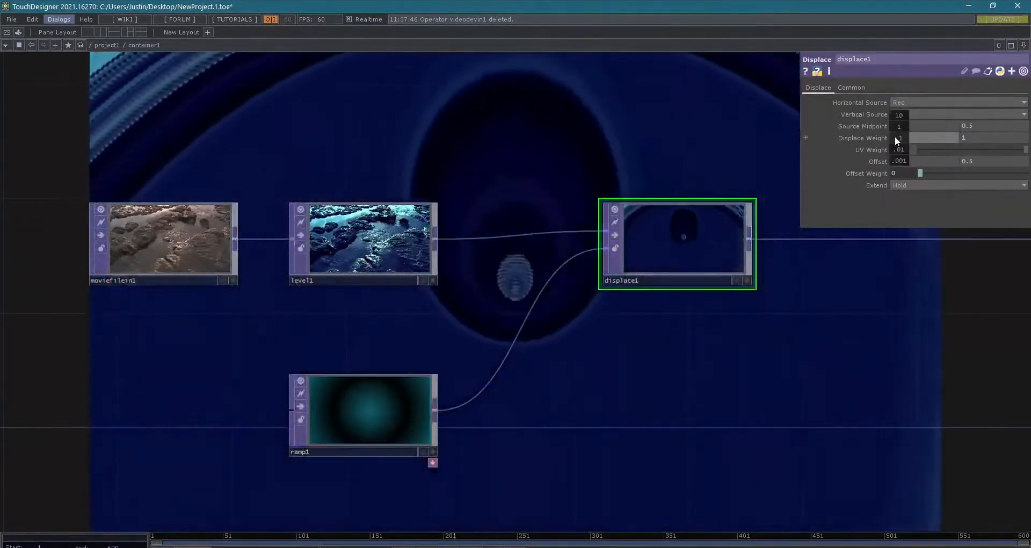
pyautogui.click(895, 136)
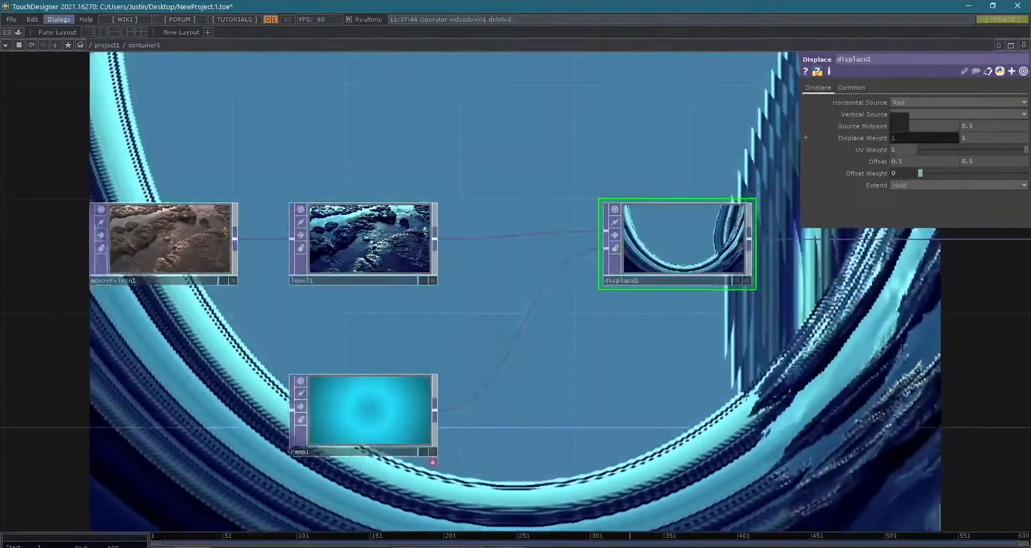
pyautogui.moveTo(897, 136); pyautogui.dragTo(864, 137, button='middle')
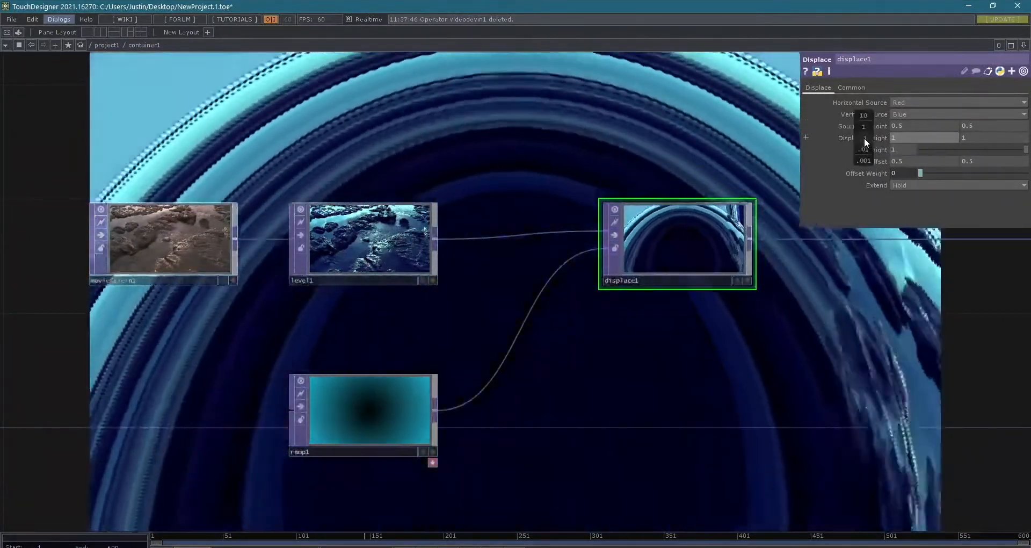
pyautogui.middleClick(865, 137)
pyautogui.moveTo(864, 137)
pyautogui.mouseDown(button='middle')
pyautogui.moveTo(851, 138)
pyautogui.moveTo(861, 117)
pyautogui.moveTo(865, 137)
pyautogui.mouseUp(button='middle')
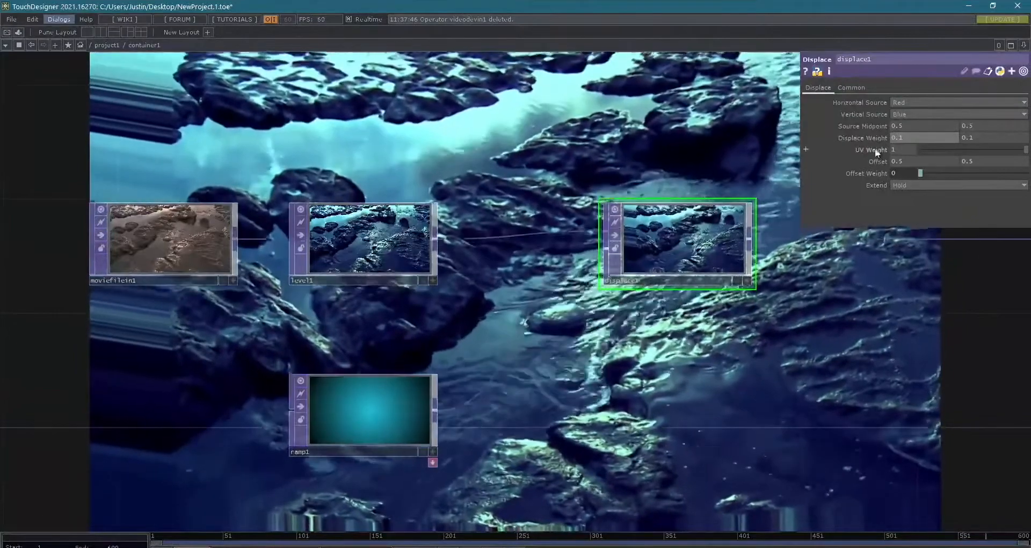
# - Set the saturation of ramp1's middle color key to 0 to make the gradient grayscale
pyautogui.scroll(-3, 771, 304)
pyautogui.scroll(3, 561, 388)
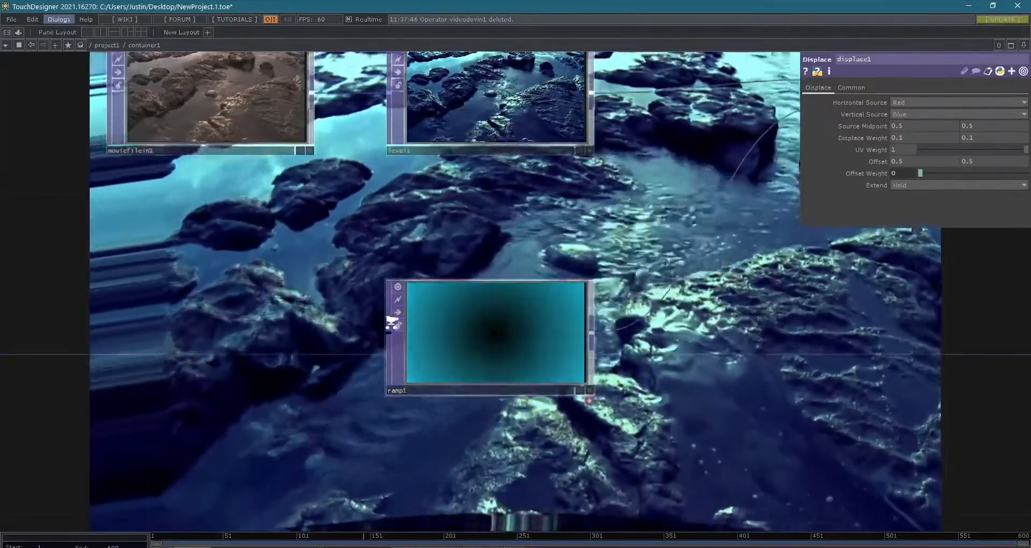
pyautogui.scroll(-4, 391, 322)
pyautogui.click(436, 332)
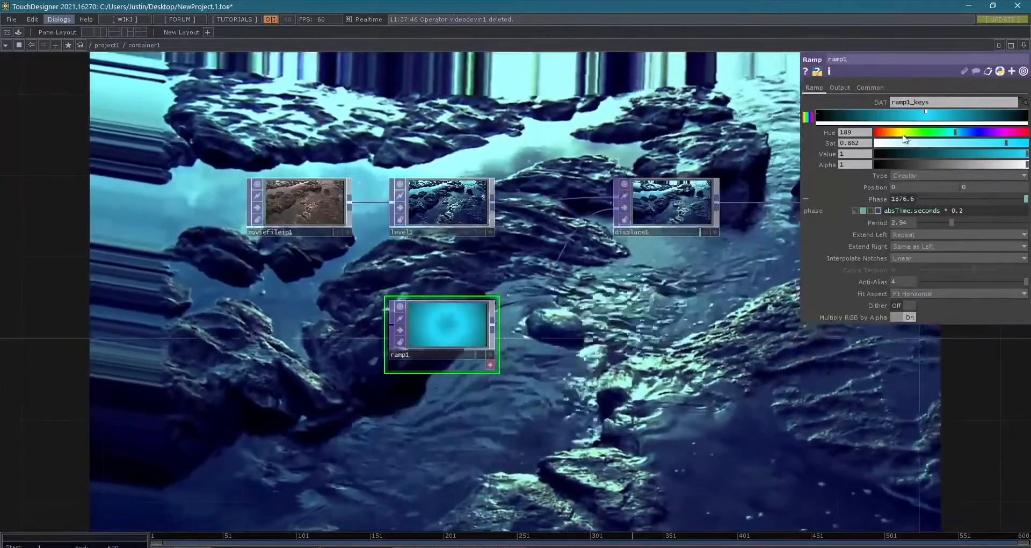
pyautogui.moveTo(900, 143); pyautogui.dragTo(867, 146)
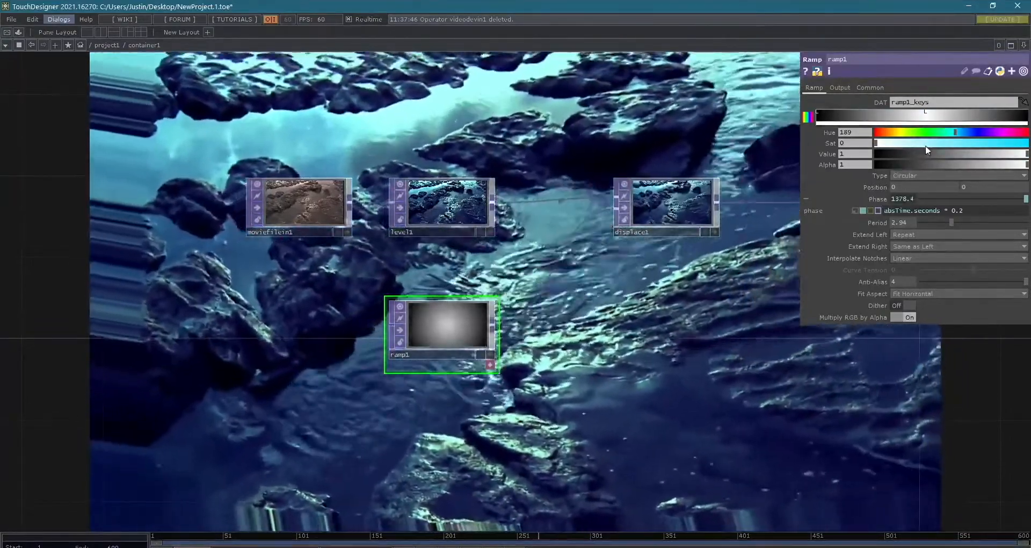
# - Set the saturation of ramp1's middle color key to 0.837 to bring the blue tint back
pyautogui.moveTo(926, 143); pyautogui.dragTo(1001, 143)
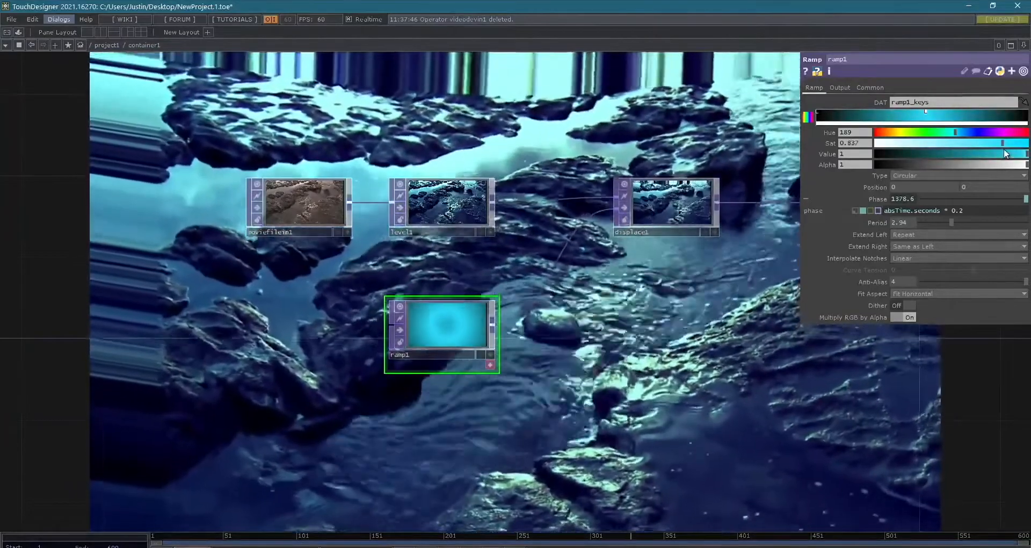
pyautogui.scroll(-2, 763, 302)
pyautogui.scroll(-1, 764, 304)
pyautogui.moveTo(683, 315); pyautogui.dragTo(456, 363)
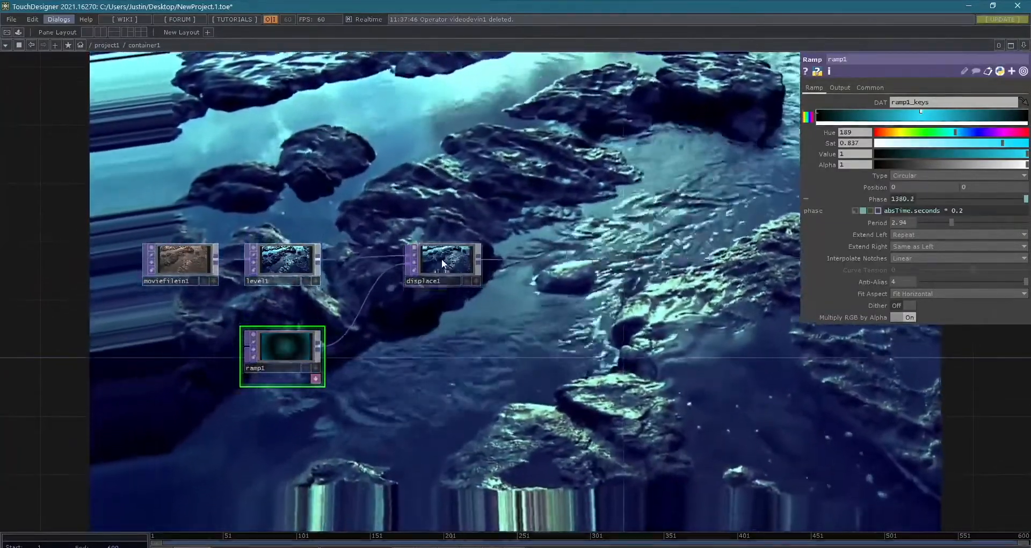
# - Move ramp1's middle color key close to the right end of the gradient and show ramp1 in the network background
pyautogui.click(441, 259)
pyautogui.scroll(5, 332, 342)
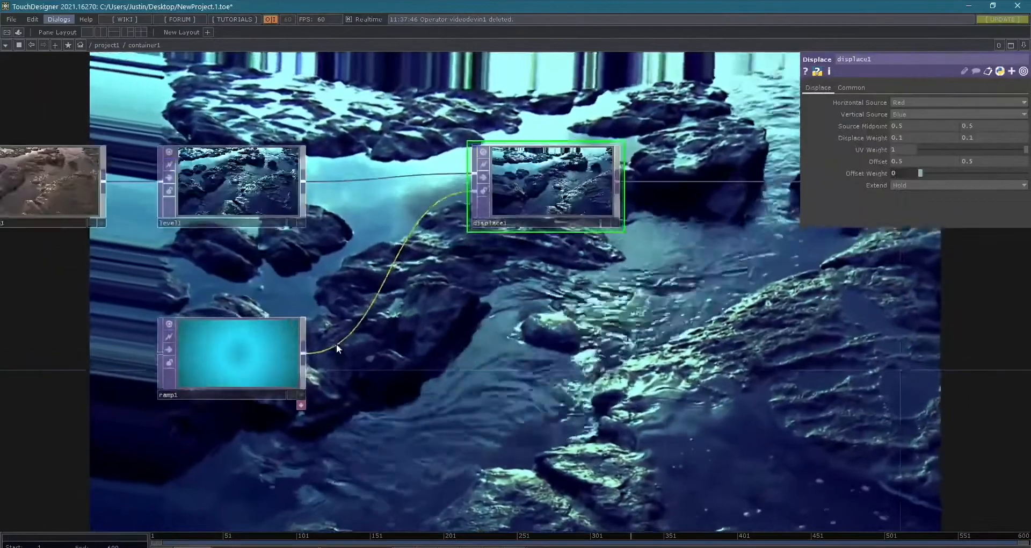
pyautogui.scroll(-7, 501, 327)
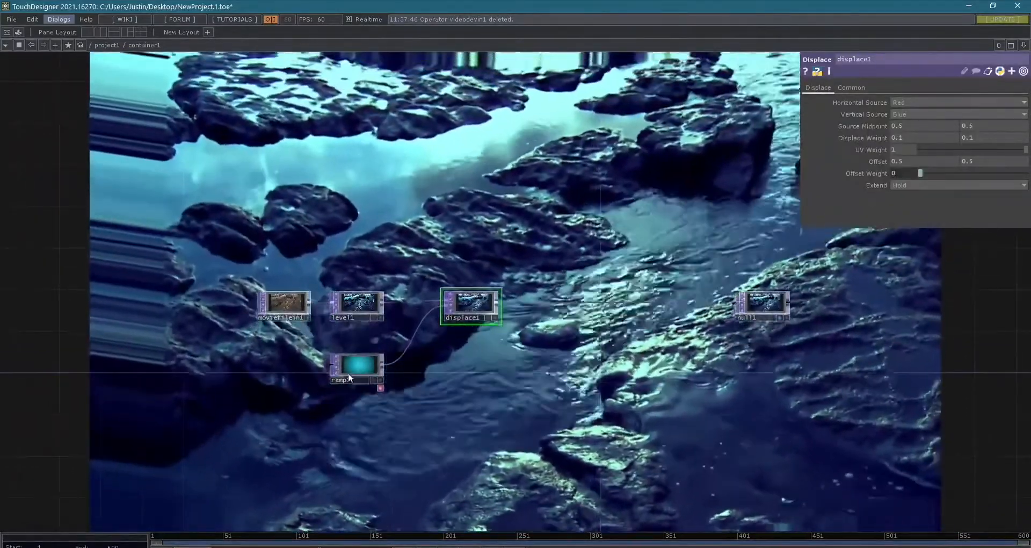
pyautogui.click(349, 371)
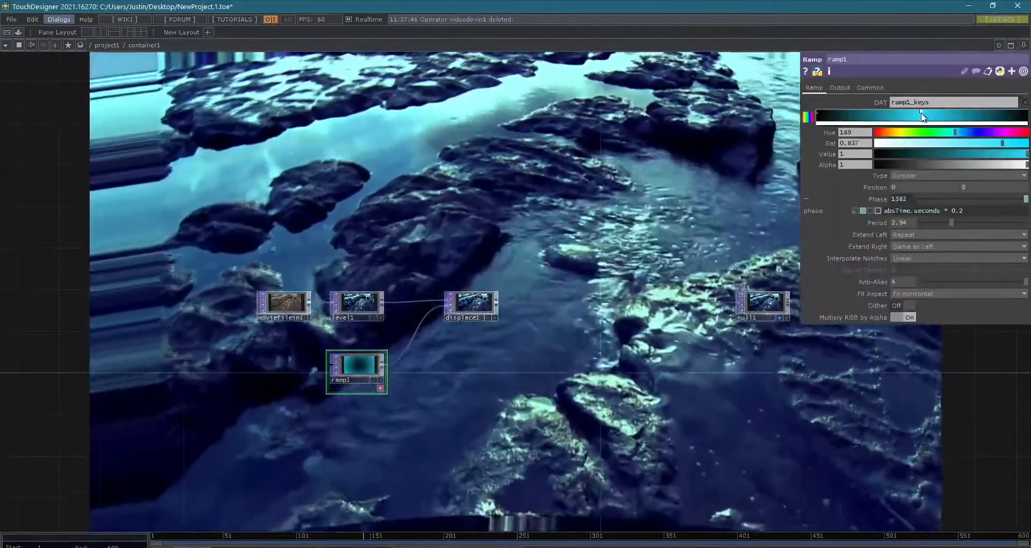
pyautogui.moveTo(922, 117); pyautogui.dragTo(997, 117)
pyautogui.scroll(6, 414, 357)
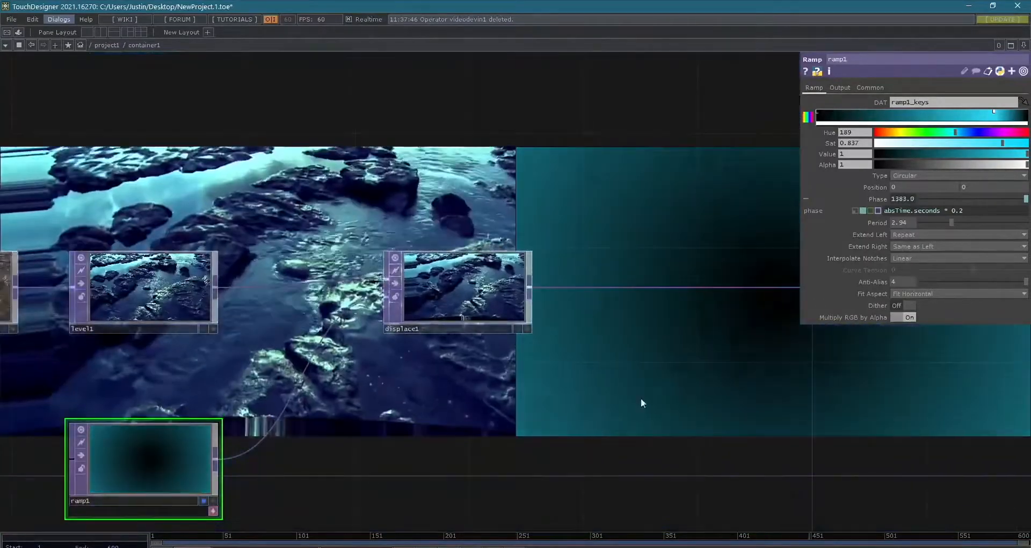
pyautogui.scroll(-3, 628, 429)
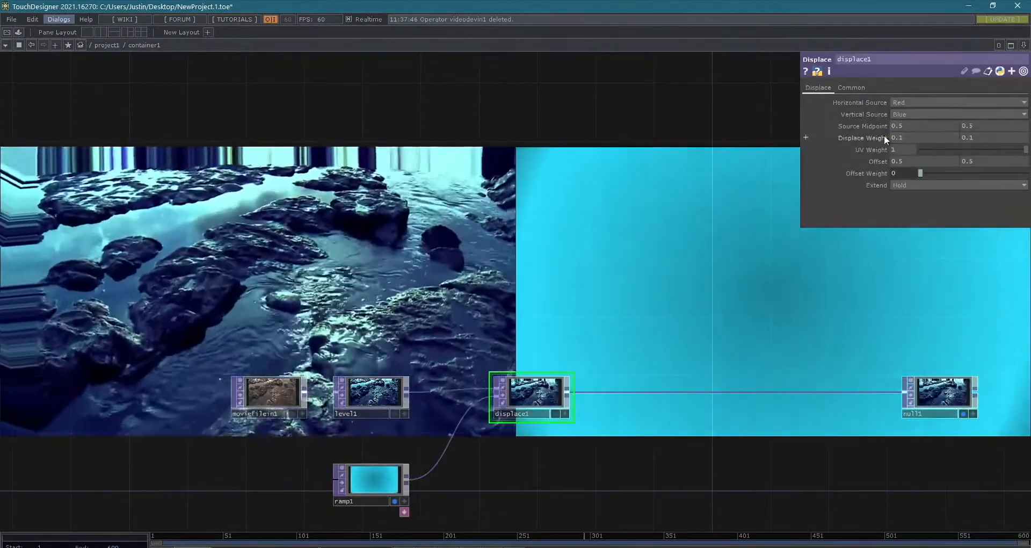
# - Try Blue and Green as displace1's horizontal source channel and return it to Red
pyautogui.moveTo(884, 134)
pyautogui.mouseDown(button='middle')
pyautogui.moveTo(854, 135)
pyautogui.moveTo(875, 122)
pyautogui.mouseUp(button='middle')
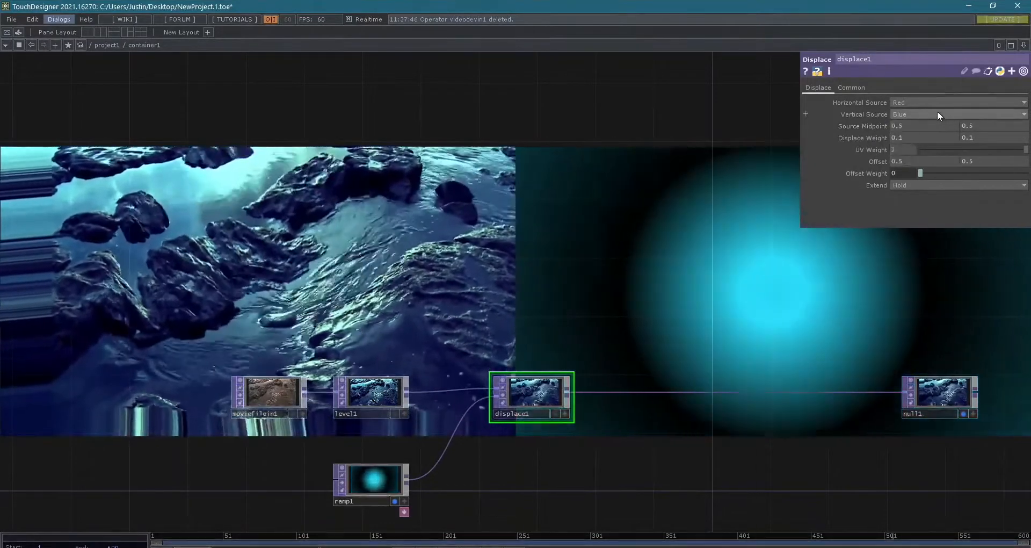
pyautogui.click(938, 111)
pyautogui.click(906, 131)
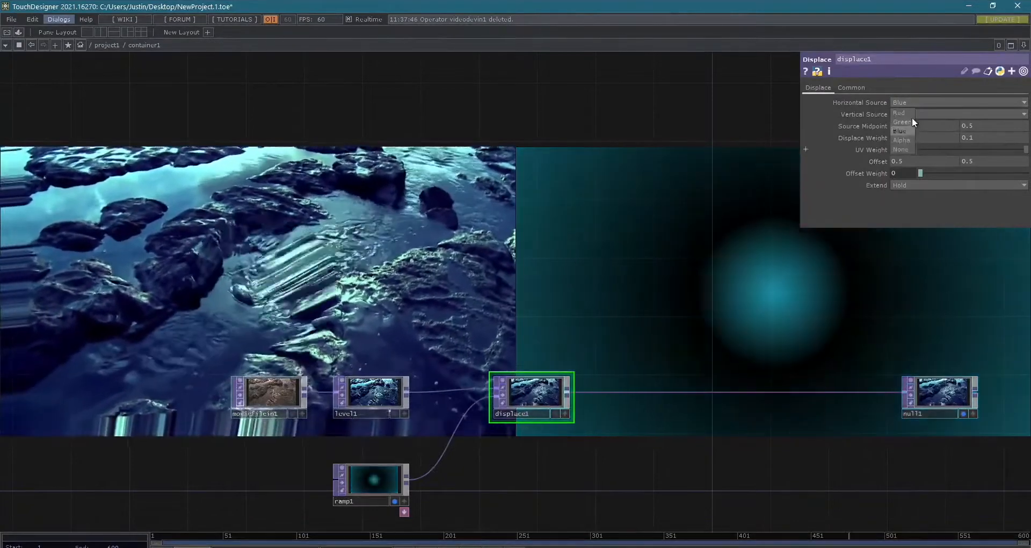
pyautogui.click(912, 115)
pyautogui.click(904, 122)
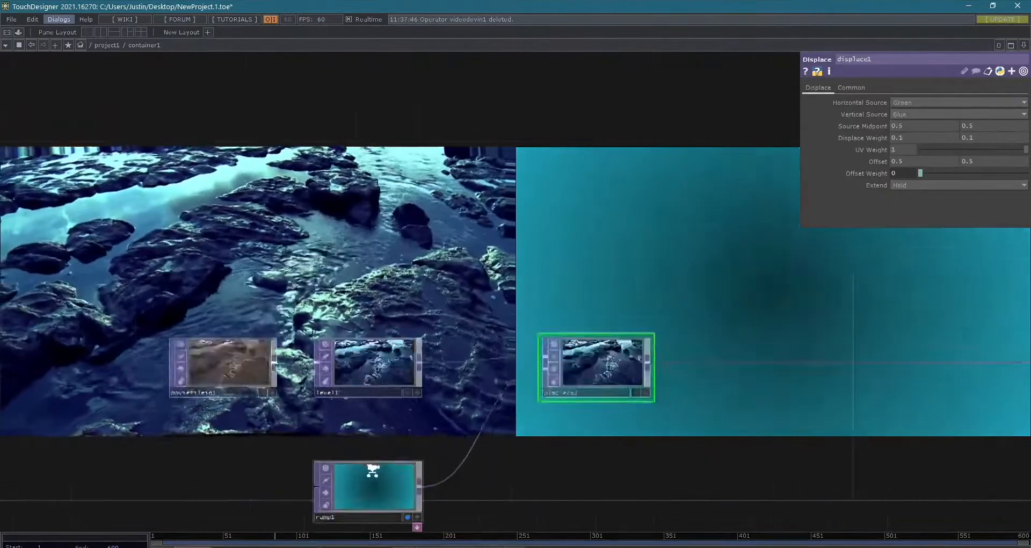
pyautogui.scroll(3, 376, 468)
pyautogui.click(949, 114)
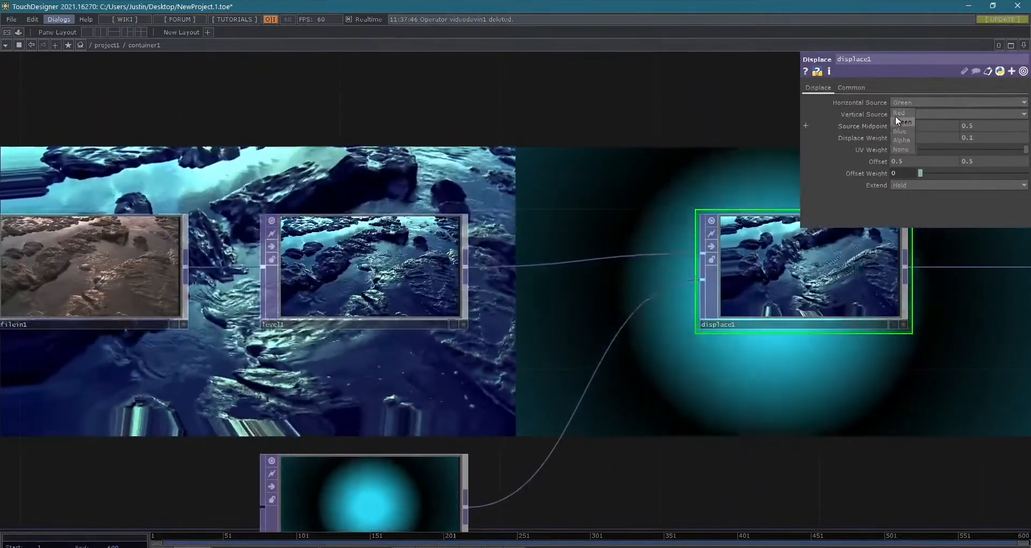
pyautogui.click(894, 114)
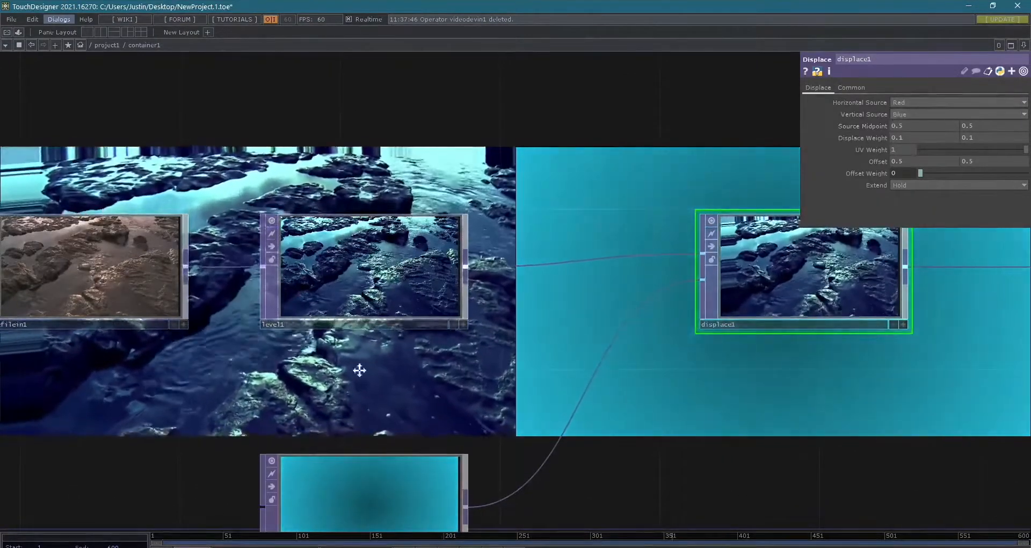
# - Set displace1's horizontal displace weight to 0, keeping its offset weight at 0
pyautogui.moveTo(359, 369); pyautogui.dragTo(429, 246)
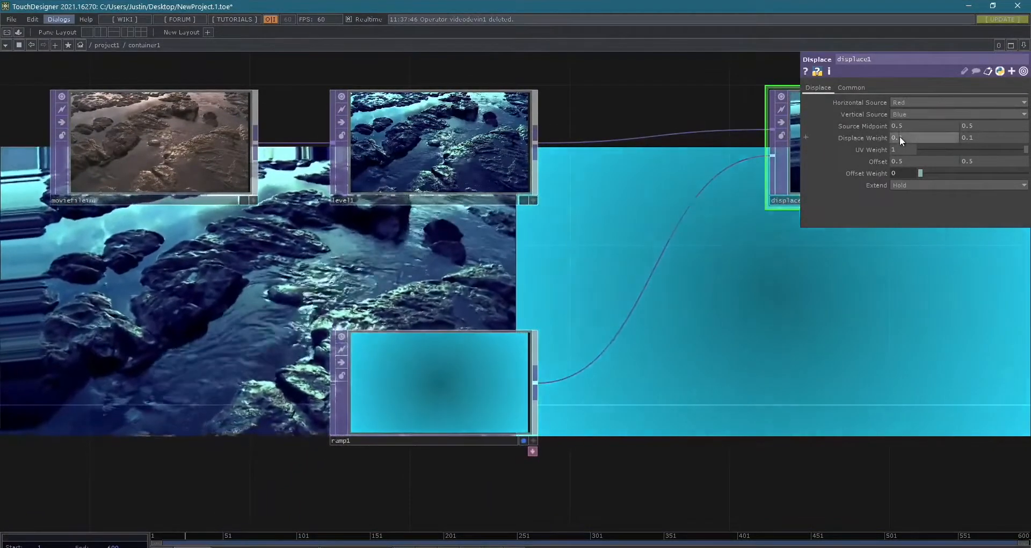
pyautogui.moveTo(900, 137)
pyautogui.mouseDown(button='middle')
pyautogui.moveTo(914, 129)
pyautogui.moveTo(894, 135)
pyautogui.mouseUp(button='middle')
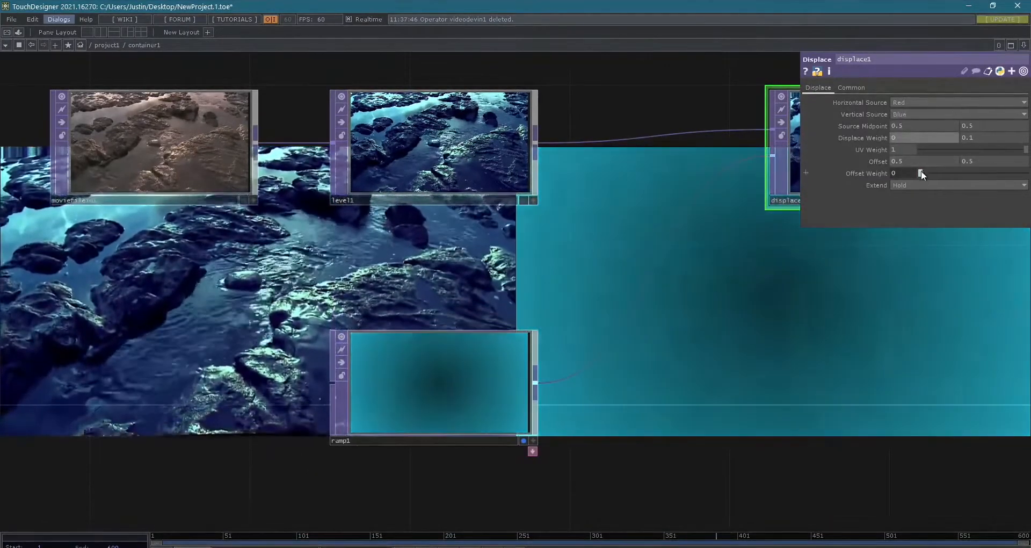
pyautogui.moveTo(920, 172); pyautogui.dragTo(900, 157)
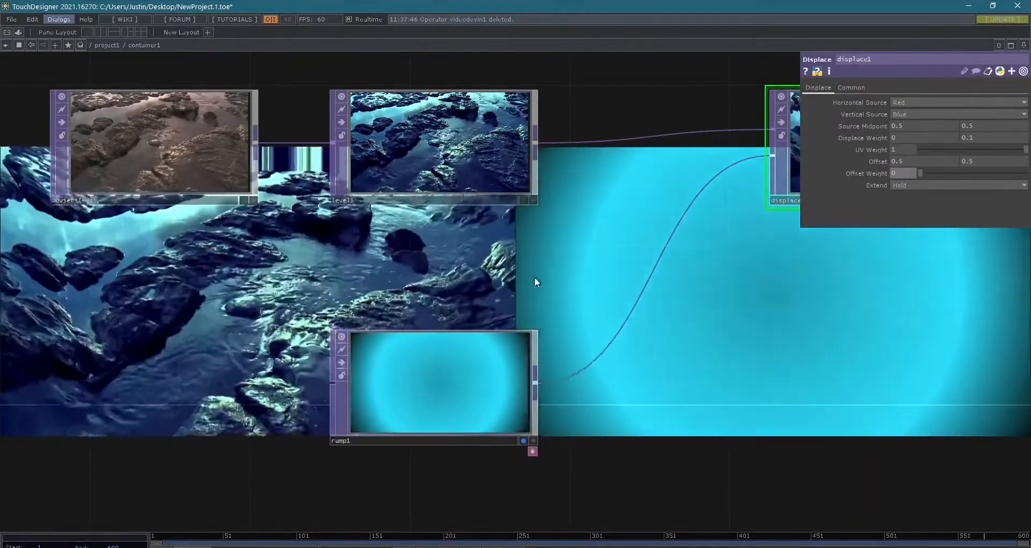
pyautogui.scroll(-5, 526, 275)
pyautogui.moveTo(696, 370); pyautogui.dragTo(324, 376)
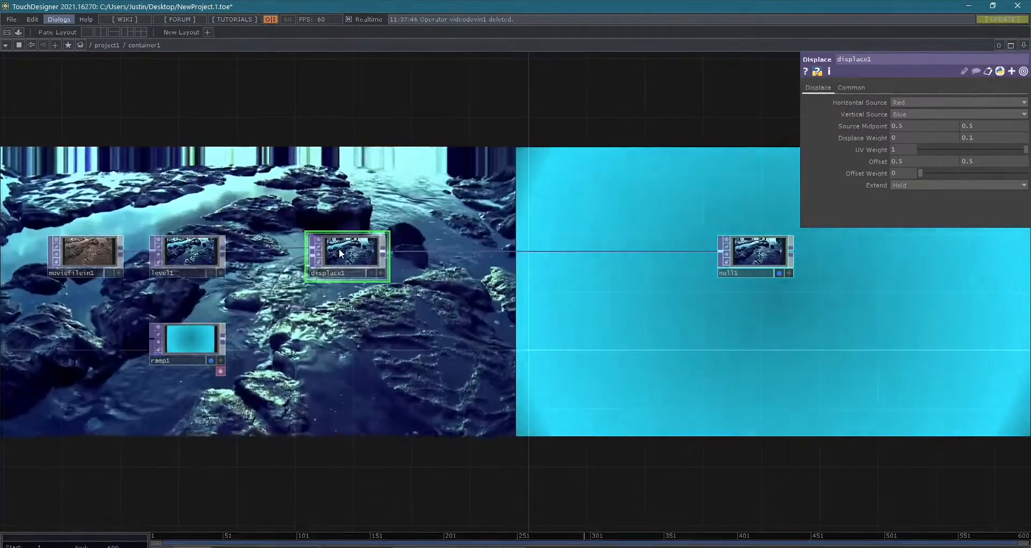
# - Delete the displace1 operator from the network
pyautogui.rightClick(340, 251)
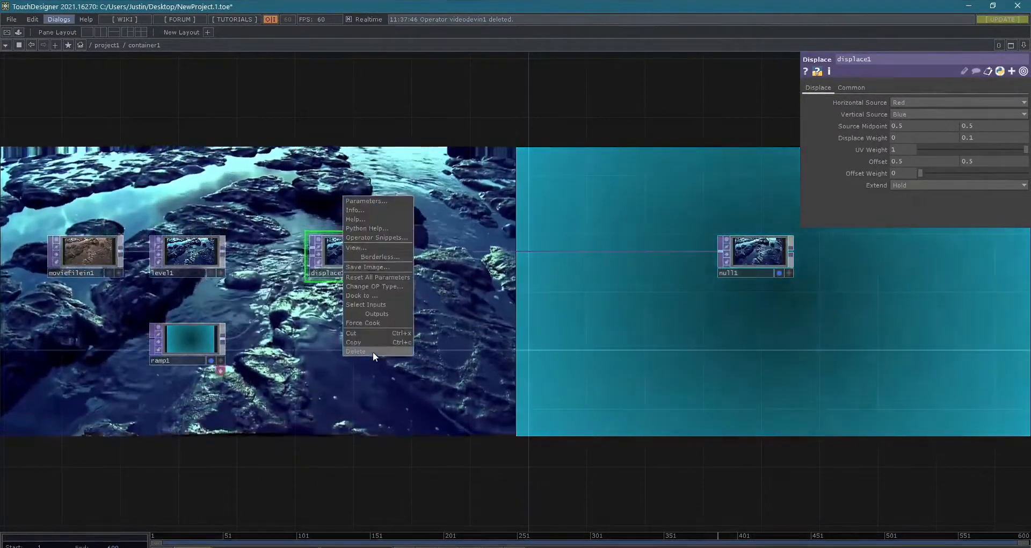
pyautogui.click(373, 351)
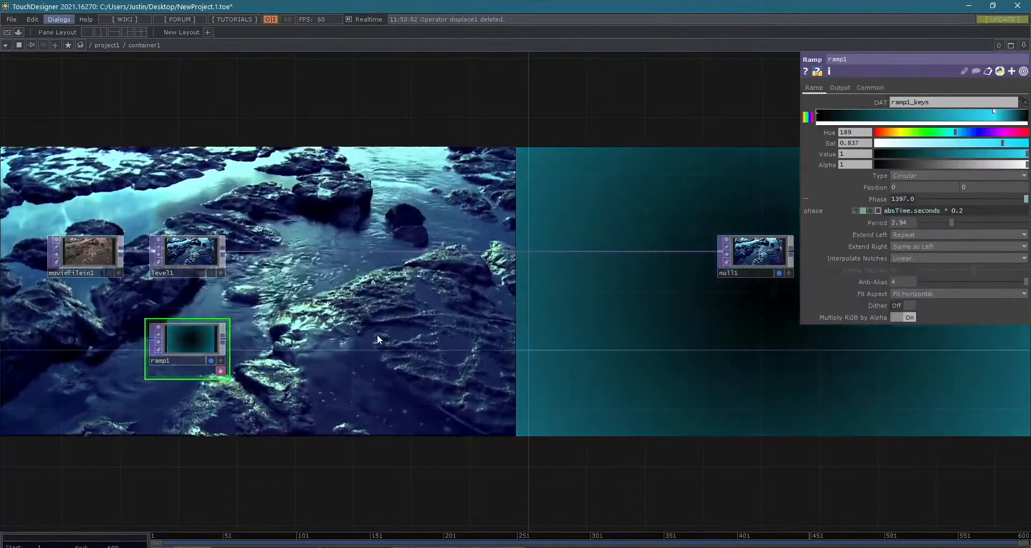
pyautogui.press('Tab')
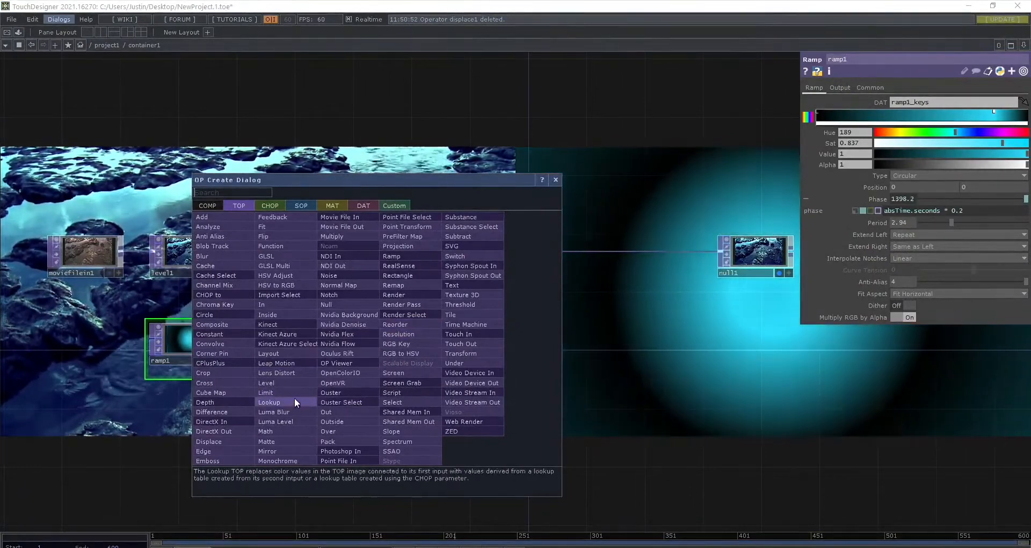
pyautogui.click(605, 439)
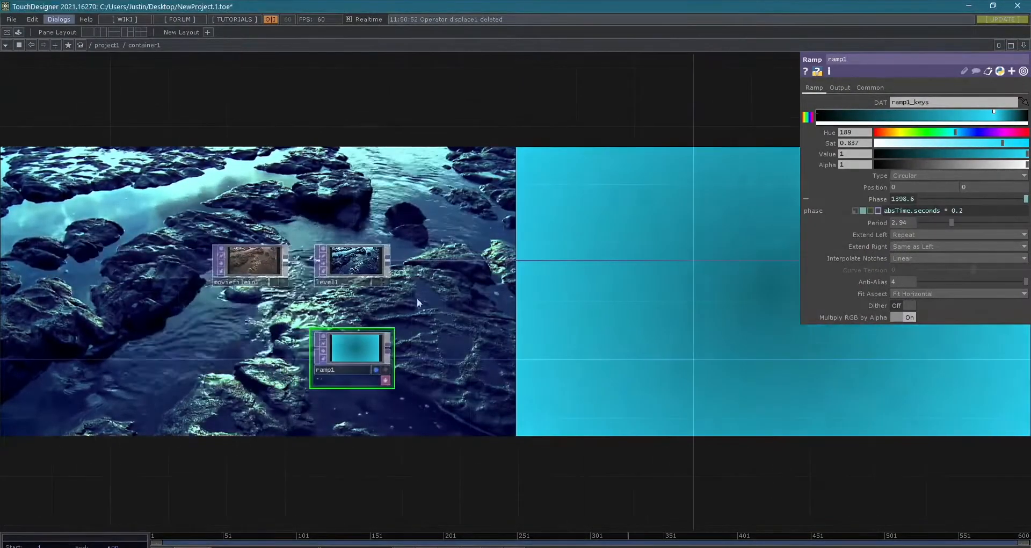
# - Shift moviefilein1 slightly away from level1 and delete level1 from the chain
pyautogui.click(322, 263)
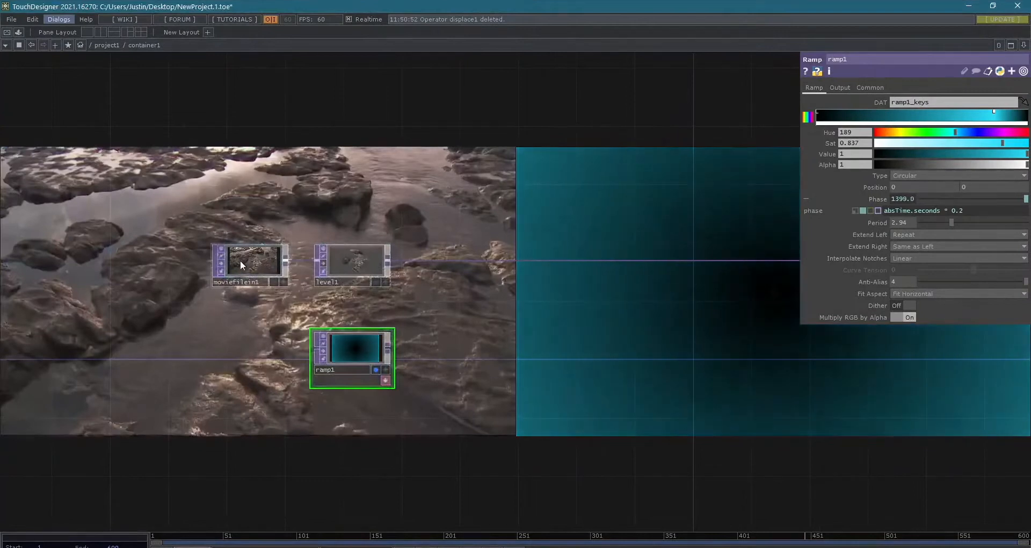
pyautogui.moveTo(224, 258); pyautogui.dragTo(210, 259)
pyautogui.click(351, 256)
pyautogui.press('Delete')
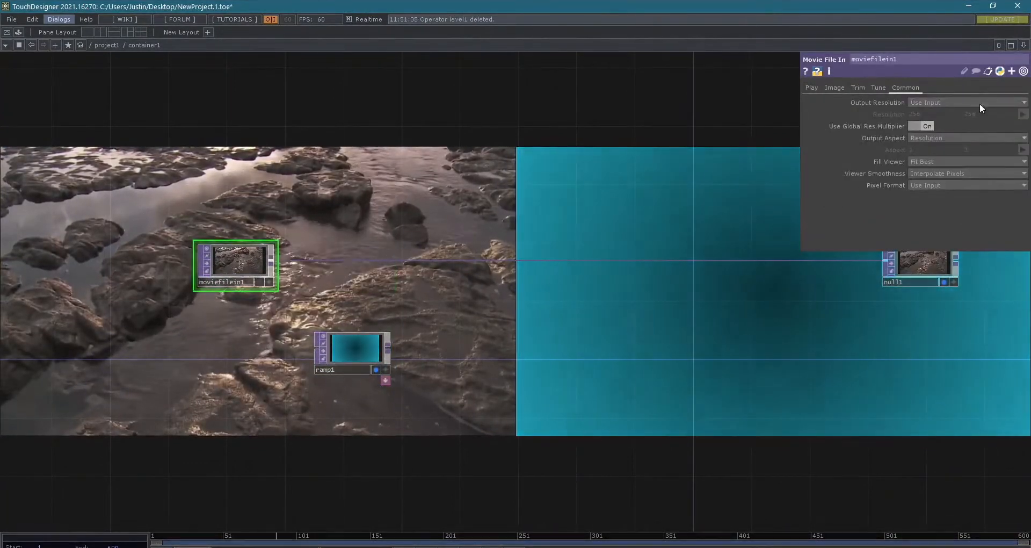
# - Load the grass movie into moviefilein1 and stop displaying ramp1 in the background
pyautogui.click(811, 87)
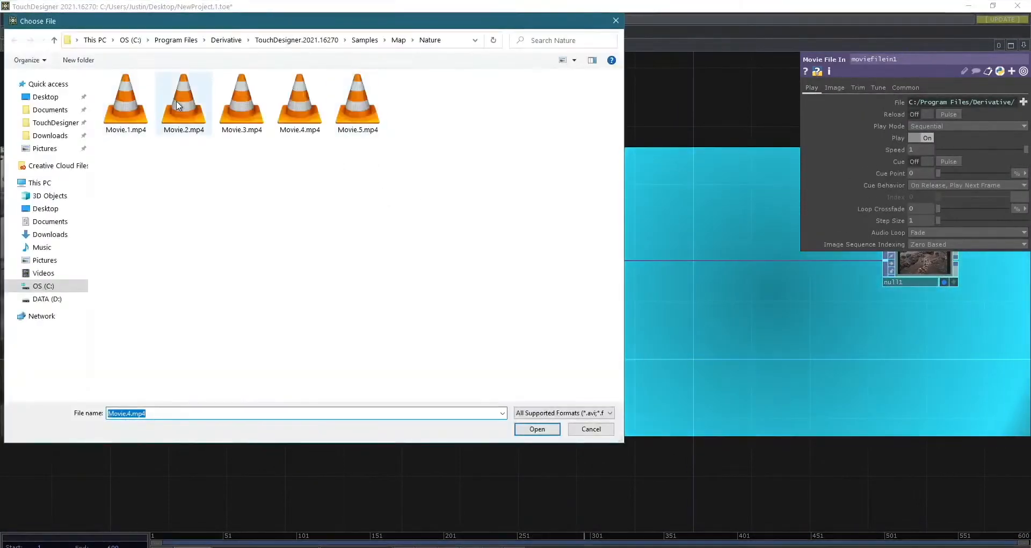
pyautogui.doubleClick(178, 104)
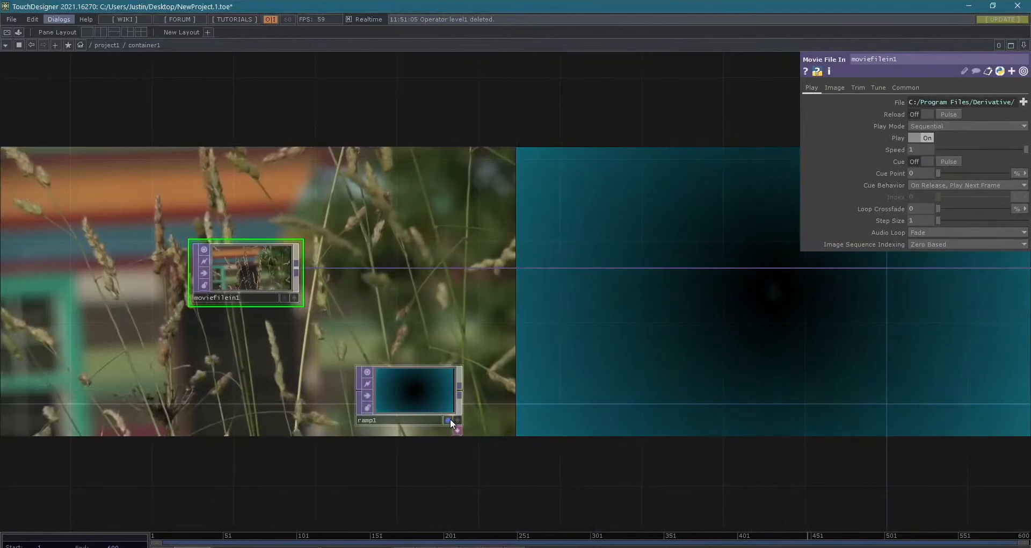
pyautogui.click(448, 419)
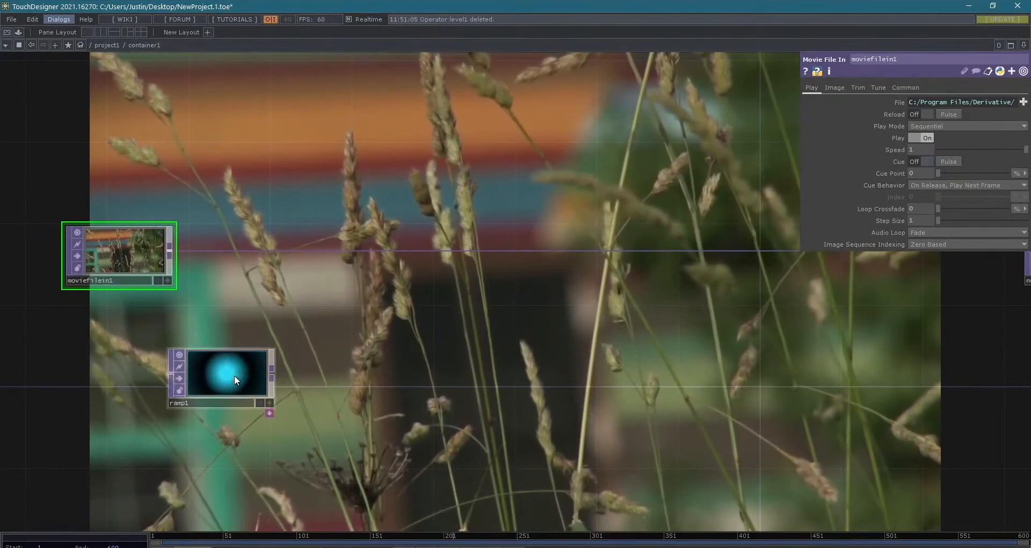
# - Insert a Lookup TOP into the connection between moviefilein1 and null1
pyautogui.click(234, 375)
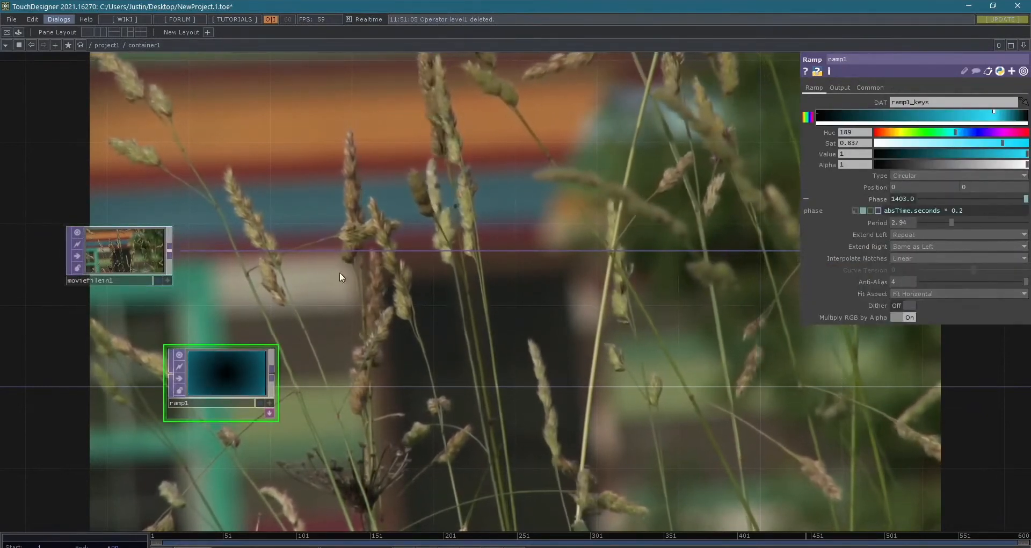
pyautogui.rightClick(436, 252)
pyautogui.click(472, 238)
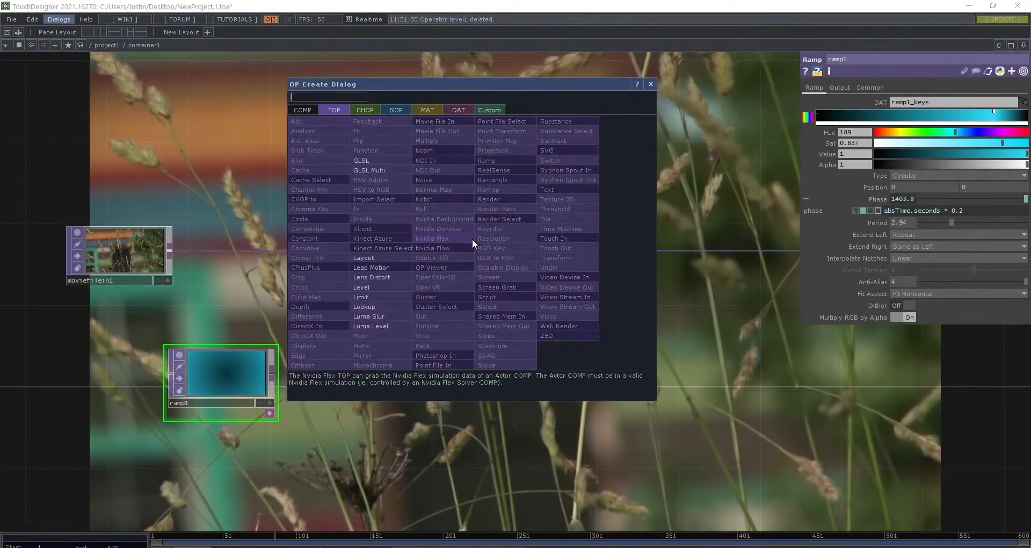
pyautogui.click(472, 238)
pyautogui.click(472, 238)
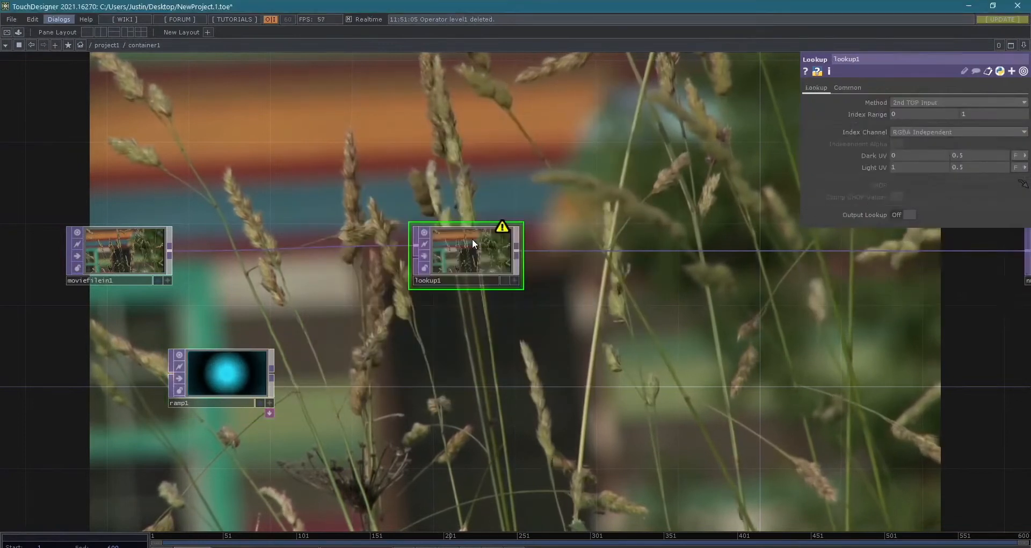
# - Check lookup1's warning and connect ramp1's output to its second input as the lookup source
pyautogui.moveTo(501, 228)
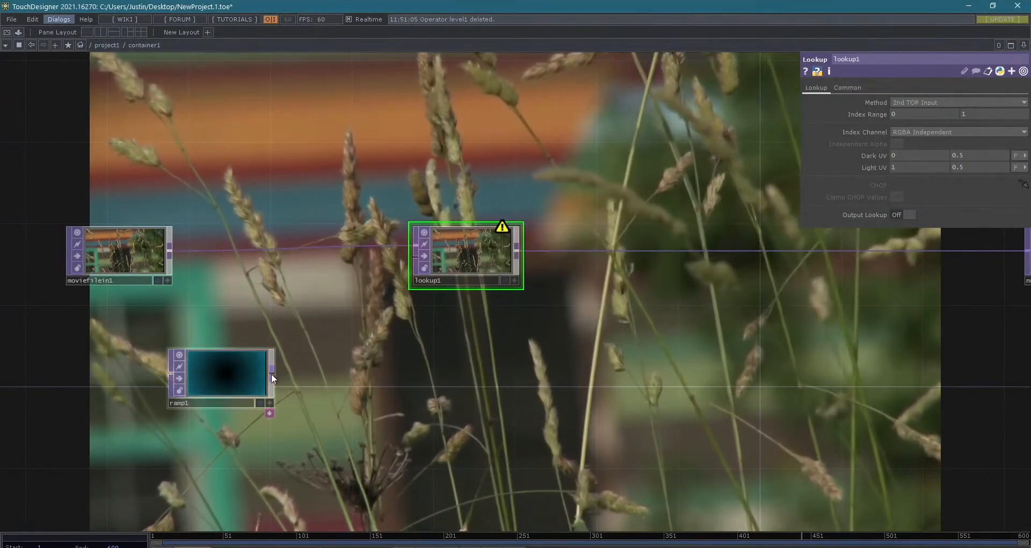
pyautogui.moveTo(272, 373); pyautogui.dragTo(414, 280)
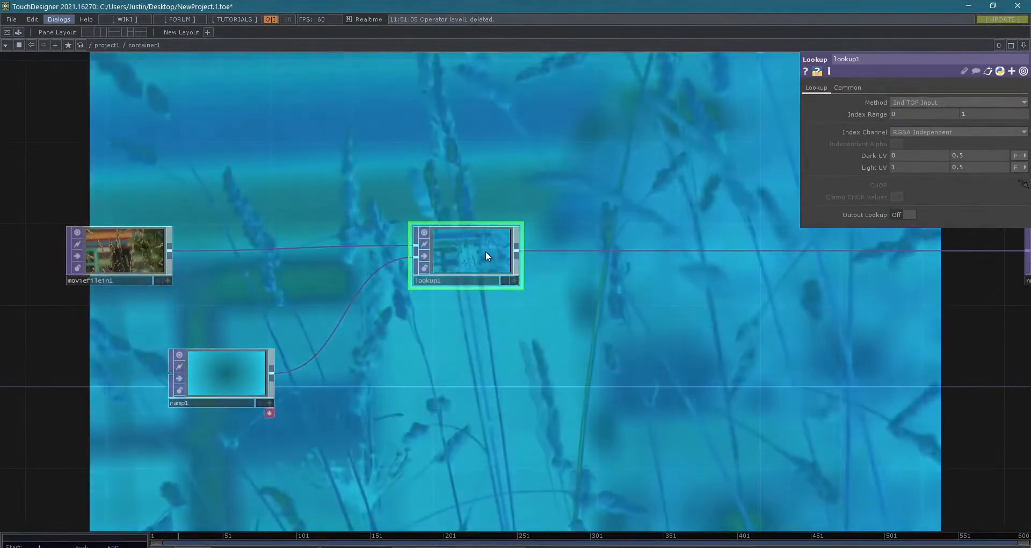
pyautogui.scroll(5, 481, 252)
pyautogui.scroll(-4, 442, 297)
pyautogui.moveTo(499, 384); pyautogui.dragTo(598, 391)
pyautogui.scroll(8, 557, 283)
pyautogui.scroll(-3, 563, 307)
pyautogui.scroll(-4, 563, 306)
pyautogui.moveTo(743, 384); pyautogui.dragTo(1020, 354)
pyautogui.scroll(-3, 645, 384)
pyautogui.moveTo(669, 418); pyautogui.dragTo(749, 355)
pyautogui.moveTo(804, 426); pyautogui.dragTo(781, 486)
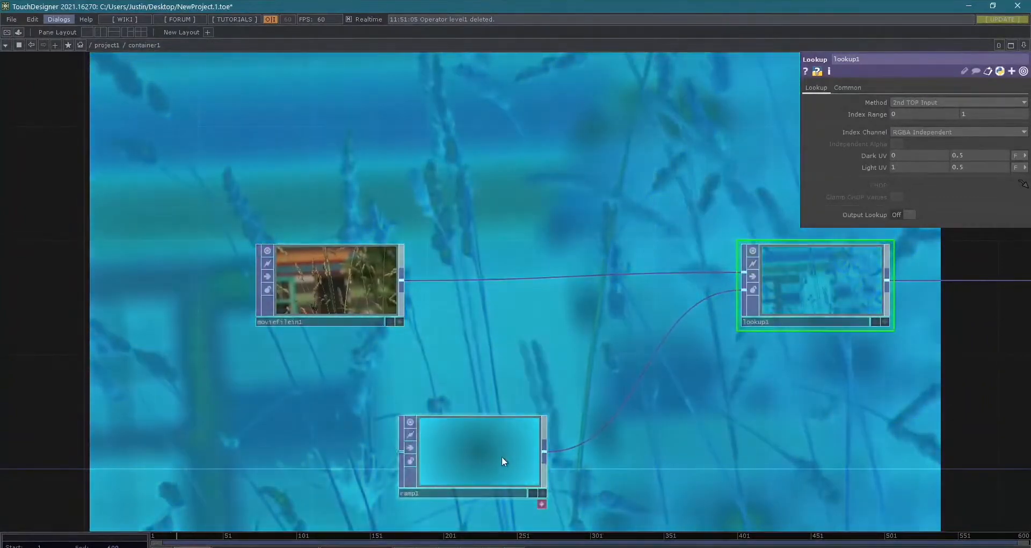
# - Move ramp1's bright color key back near the middle of the gradient and set its hue to 121
pyautogui.click(501, 455)
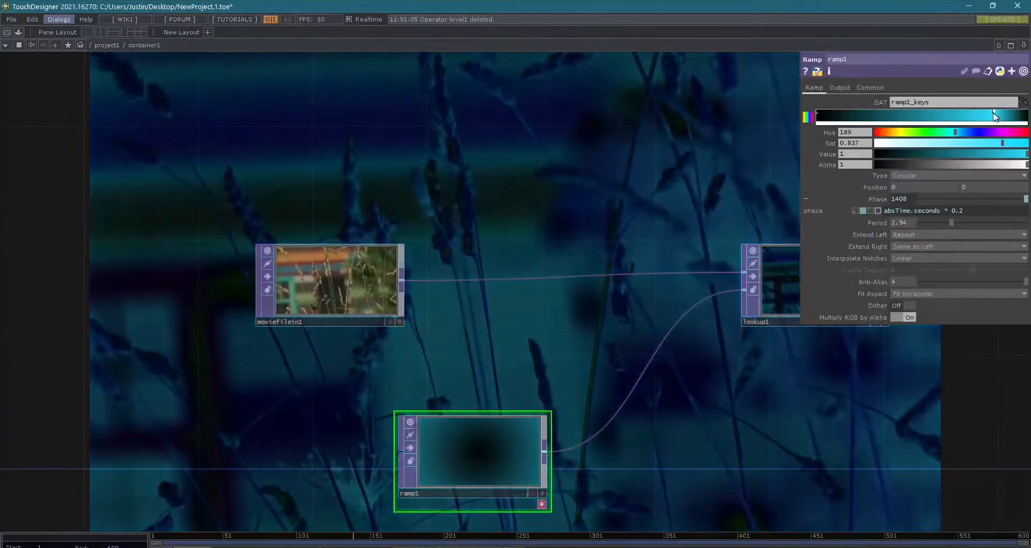
pyautogui.moveTo(994, 110); pyautogui.dragTo(932, 110)
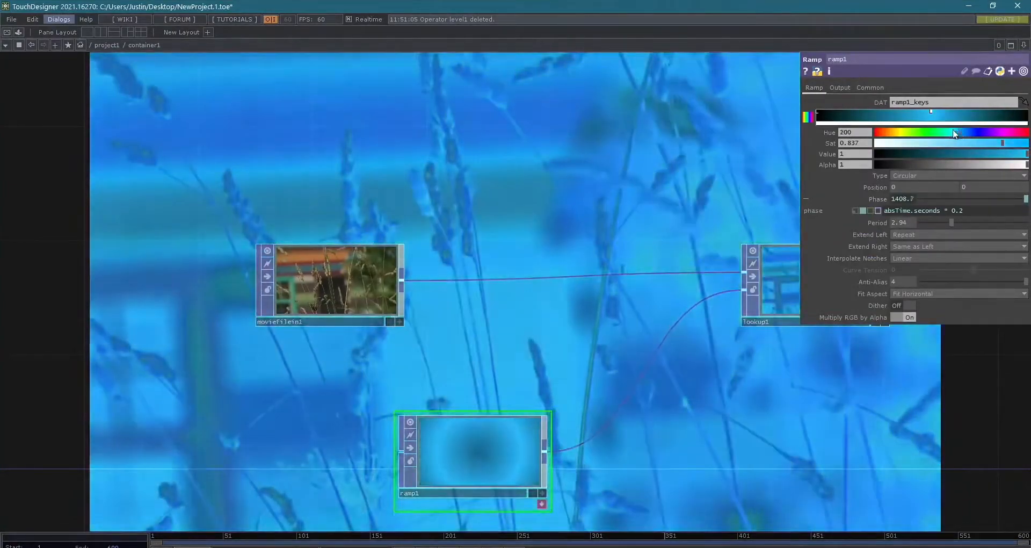
pyautogui.moveTo(955, 131); pyautogui.dragTo(928, 132)
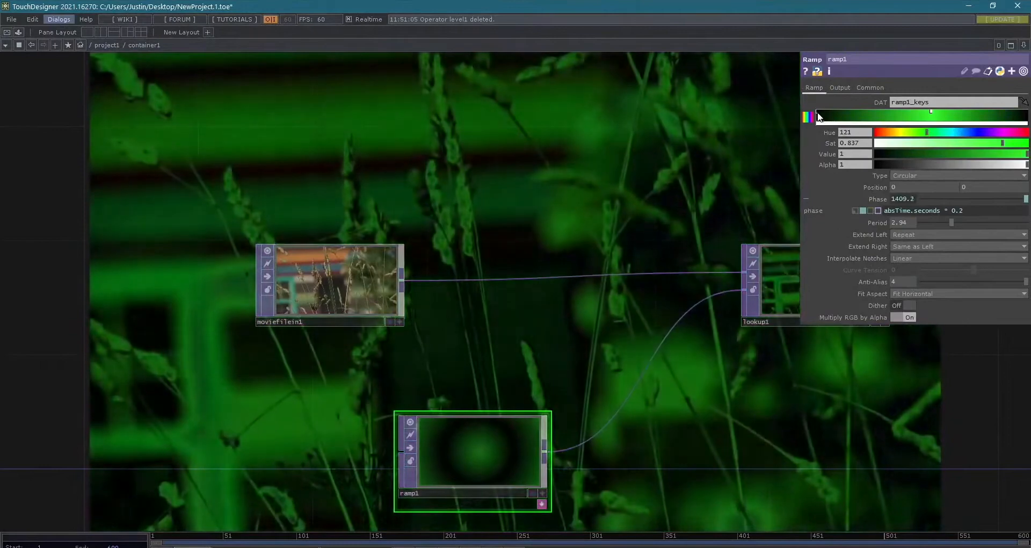
# - Recolor the first key of ramp1 to hue 305, saturation 0.394 and value 0.475
pyautogui.click(817, 112)
pyautogui.moveTo(924, 144); pyautogui.dragTo(949, 153)
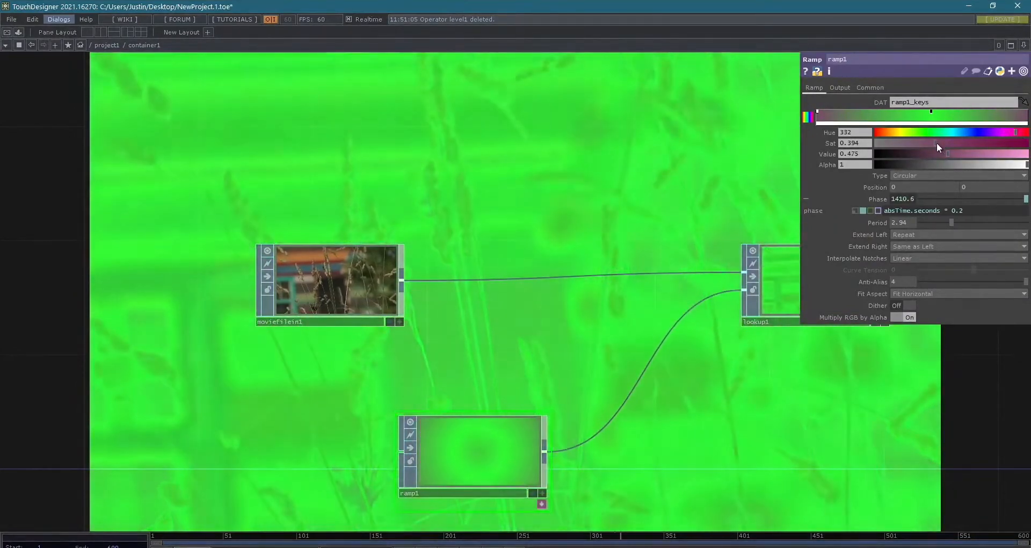
# - Recolor ramp1's first key to hue 314 and saturation 0.837, and its middle key to hue 190, saturation 0.894 and value 0.89
pyautogui.moveTo(936, 143); pyautogui.dragTo(995, 141)
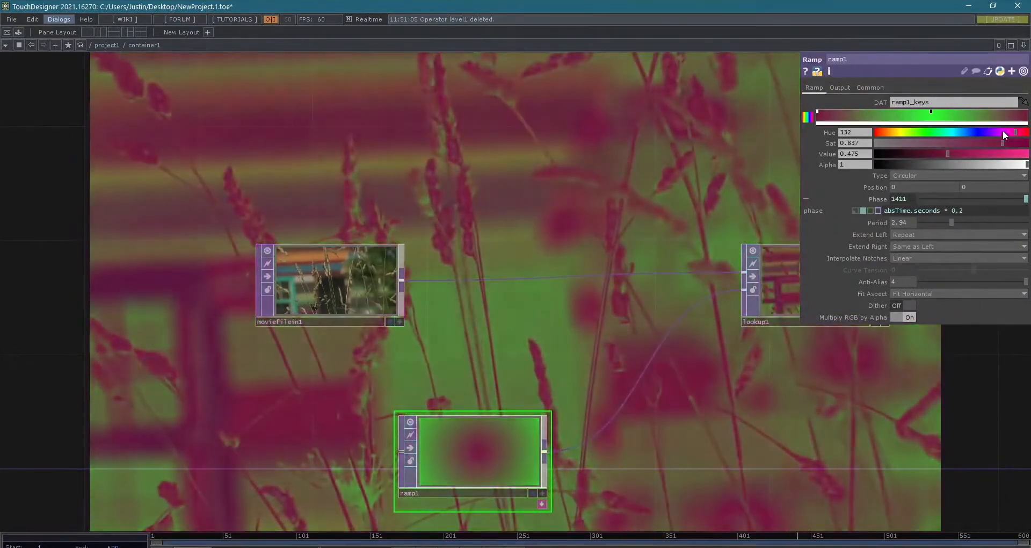
pyautogui.moveTo(1008, 129); pyautogui.dragTo(1008, 129)
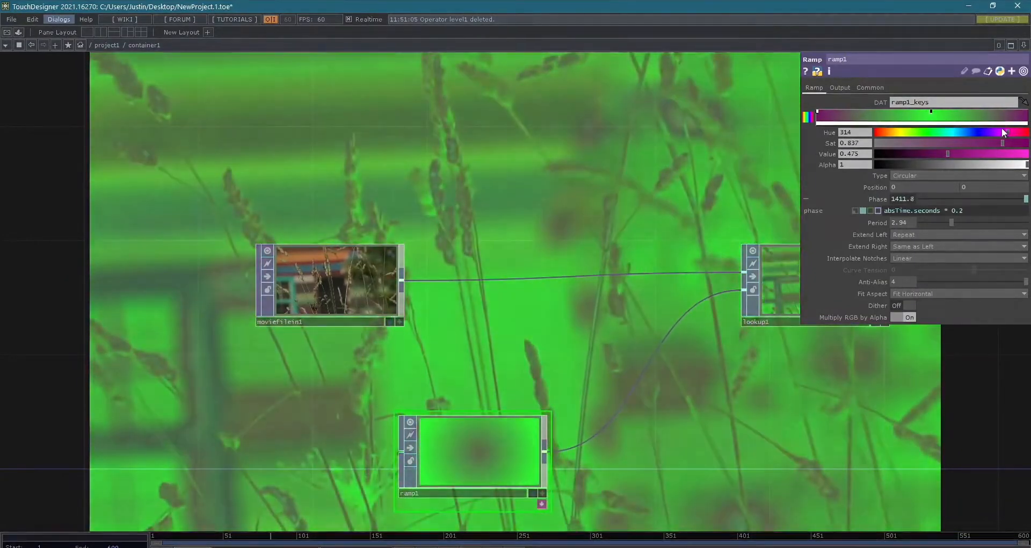
pyautogui.click(930, 114)
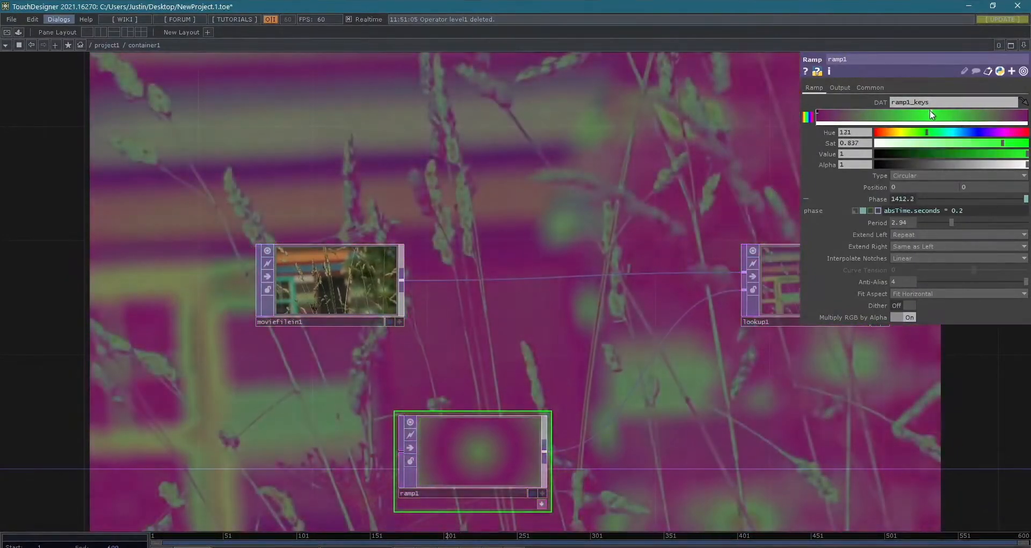
pyautogui.moveTo(927, 132); pyautogui.dragTo(956, 131)
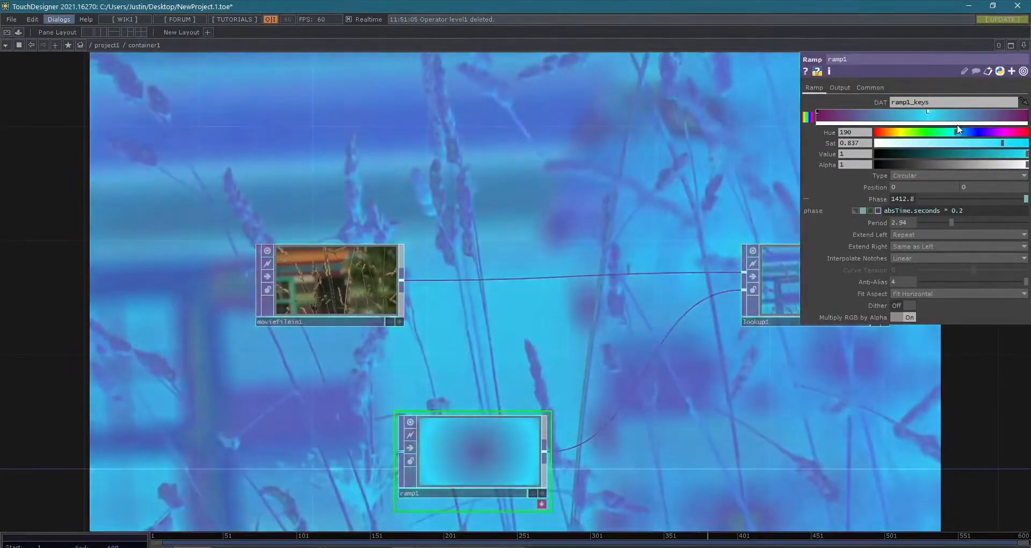
pyautogui.click(818, 114)
pyautogui.click(927, 112)
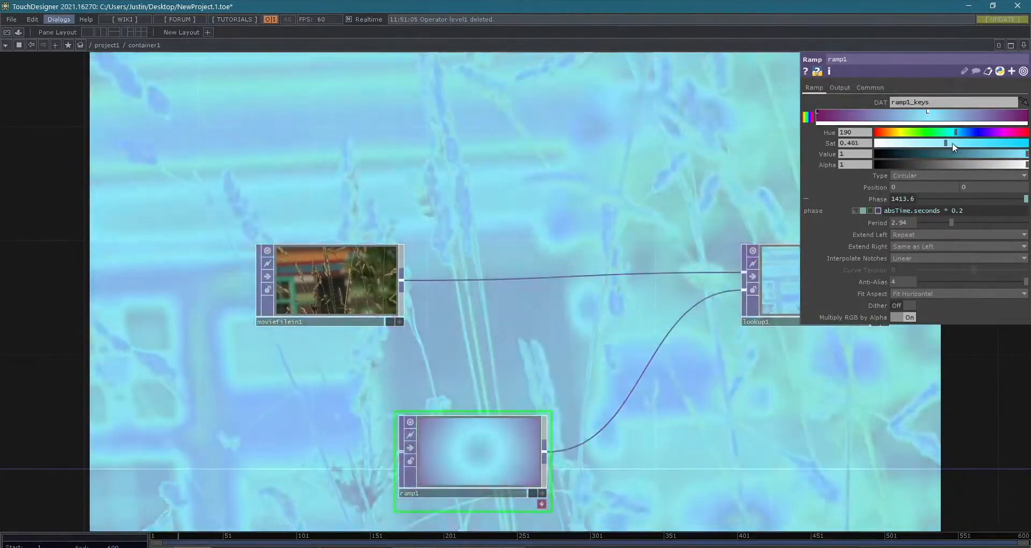
pyautogui.moveTo(952, 143); pyautogui.dragTo(1013, 143)
pyautogui.moveTo(943, 152); pyautogui.dragTo(1011, 157)
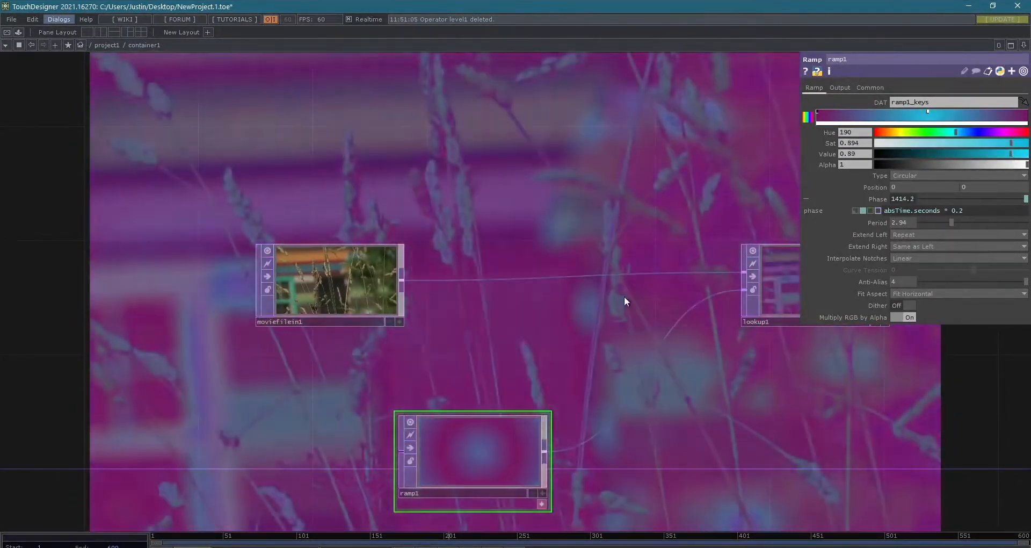
# - Align ramp1 directly beneath moviefilein1 and shift moviefilein1 slightly above lookup1's level to tidy the network layout
pyautogui.scroll(-3, 624, 295)
pyautogui.moveTo(676, 380); pyautogui.dragTo(410, 301)
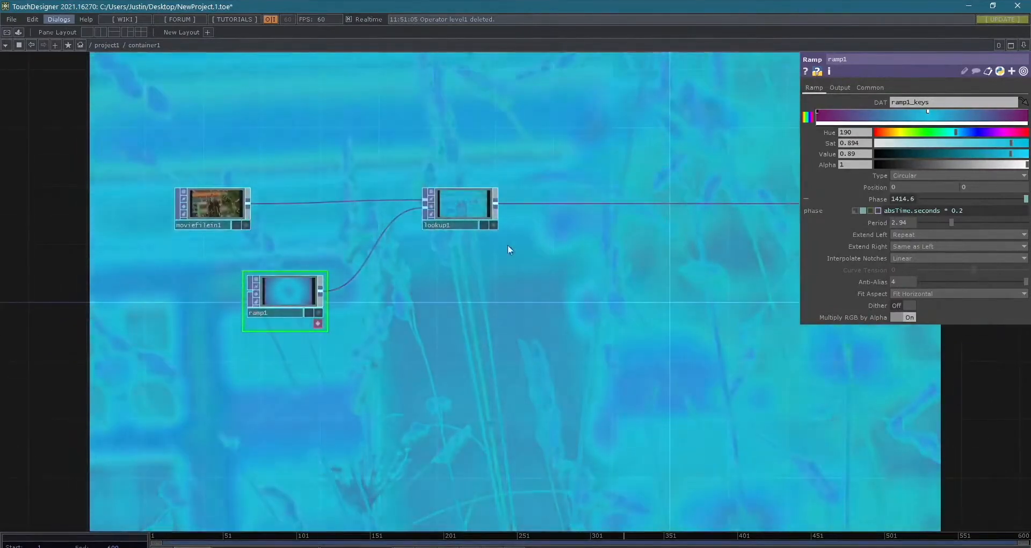
pyautogui.scroll(2, 553, 312)
pyautogui.scroll(-4, 569, 315)
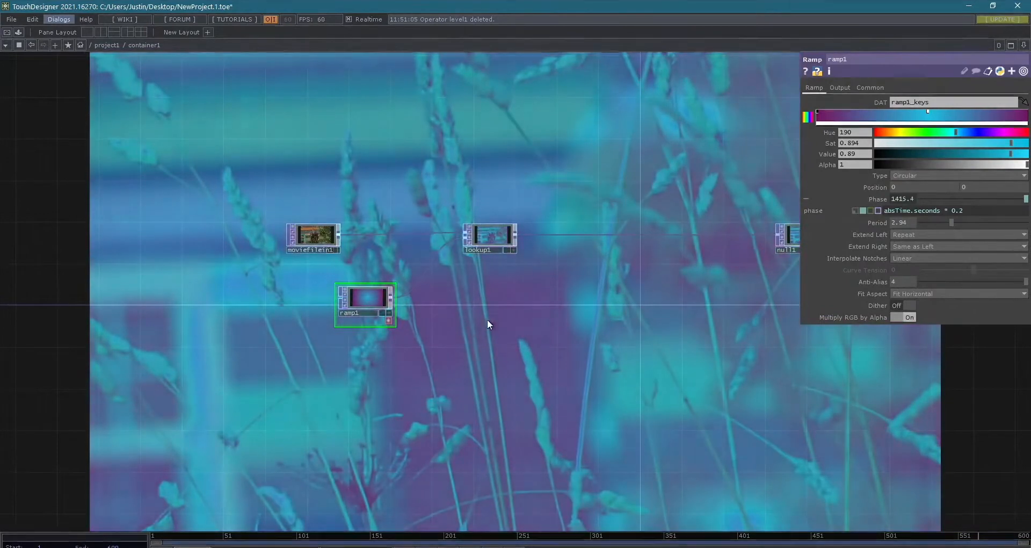
pyautogui.moveTo(372, 291); pyautogui.dragTo(320, 282)
pyautogui.scroll(-3, 629, 405)
pyautogui.moveTo(631, 410)
pyautogui.mouseDown()
pyautogui.moveTo(550, 369)
pyautogui.moveTo(611, 410)
pyautogui.mouseUp()
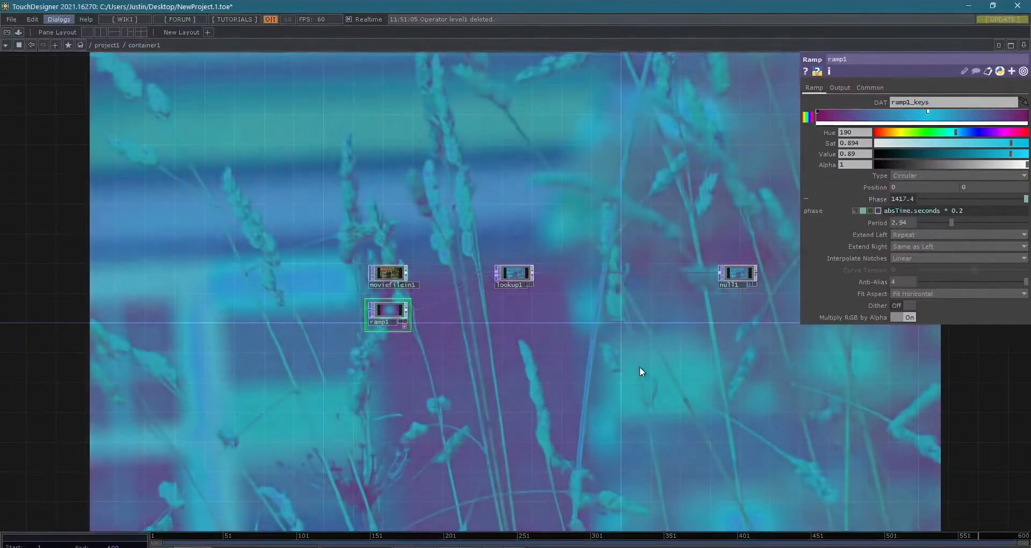
pyautogui.scroll(6, 454, 311)
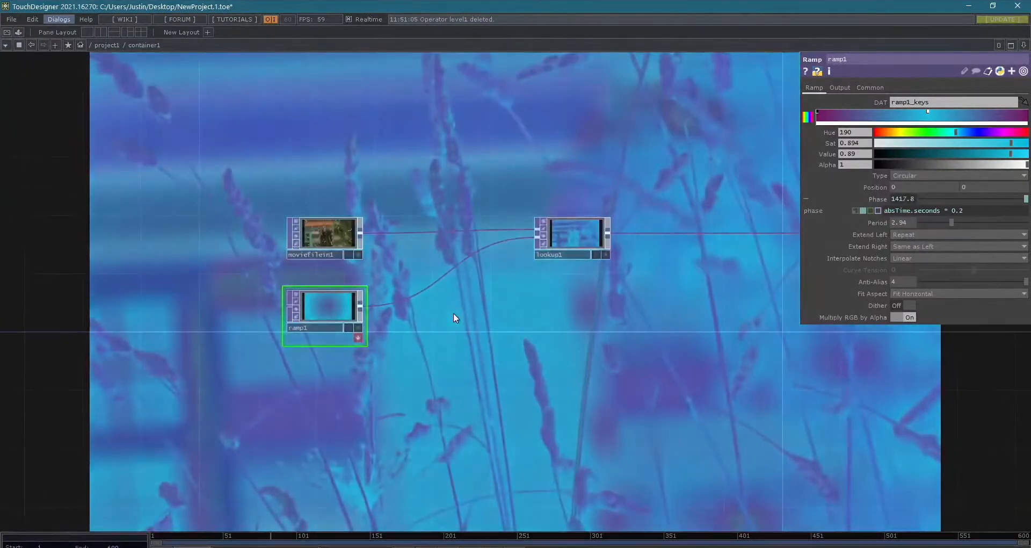
pyautogui.moveTo(267, 194); pyautogui.dragTo(258, 156)
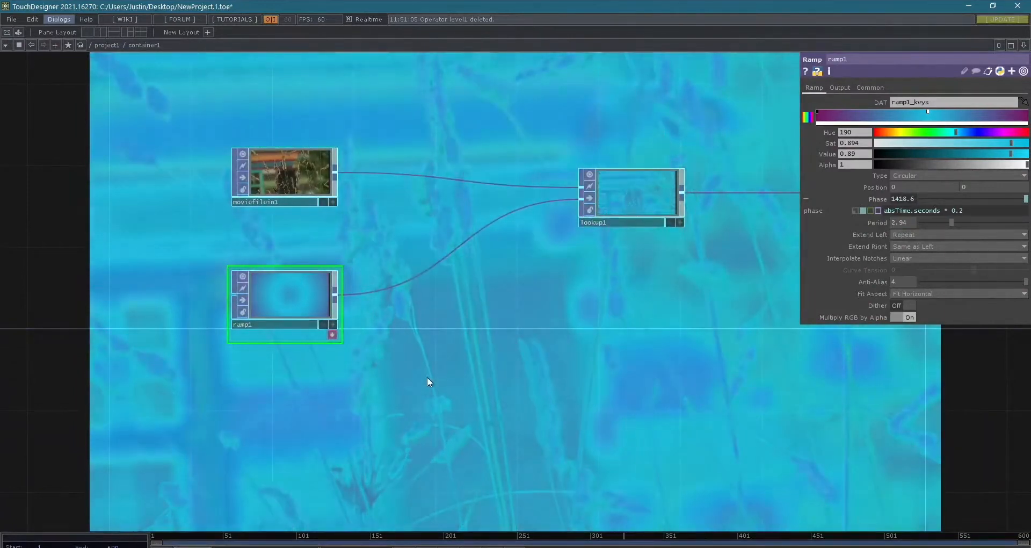
pyautogui.press('Tab')
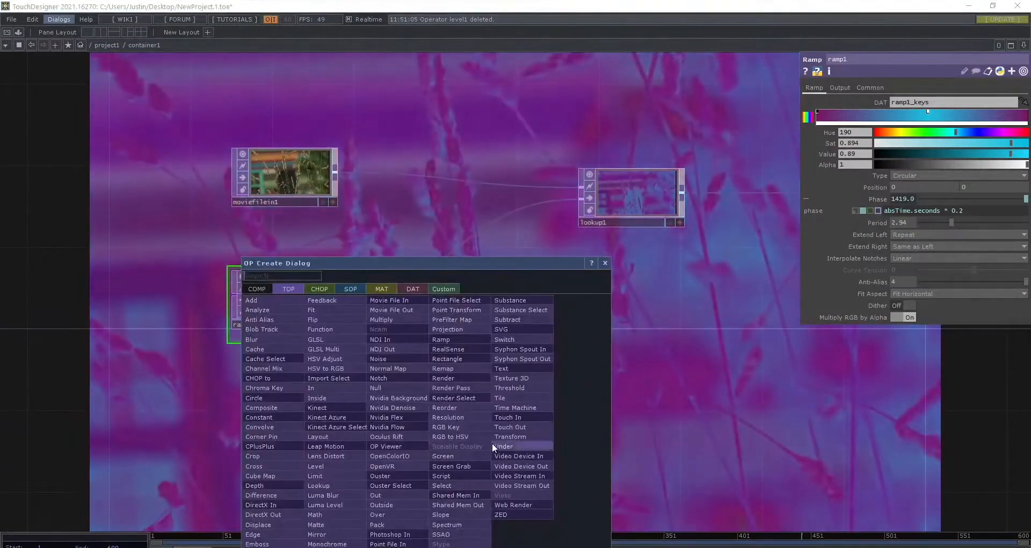
pyautogui.moveTo(381, 273); pyautogui.dragTo(575, 198)
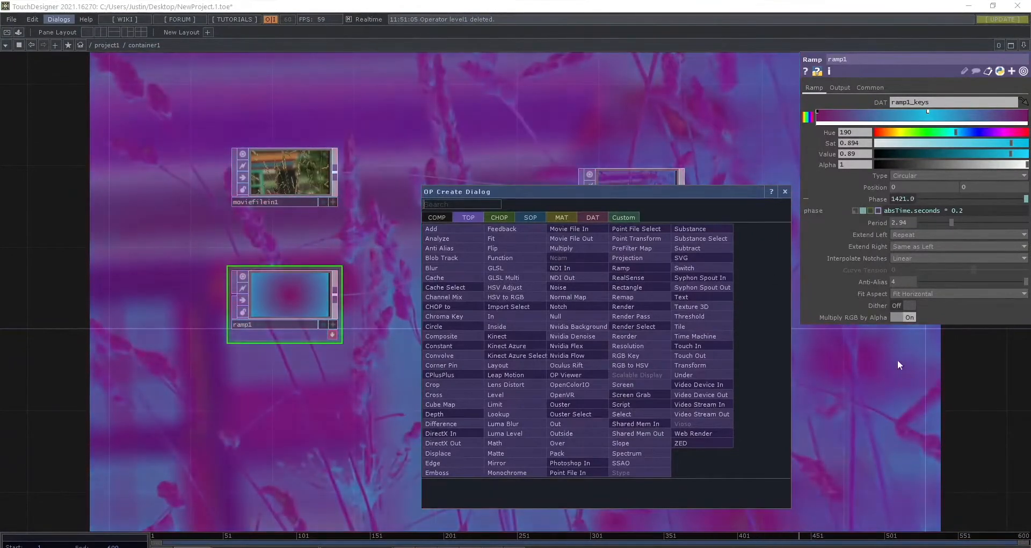
pyautogui.moveTo(662, 191); pyautogui.dragTo(717, 157)
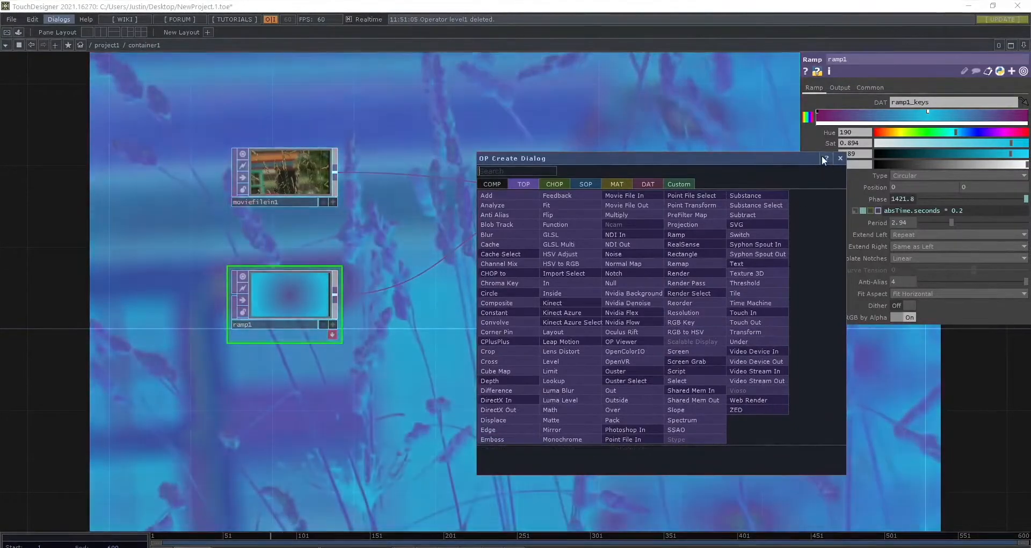
pyautogui.click(840, 156)
# - Leave container1, enter the banana Base component and copy its banana Movie File In operator
pyautogui.scroll(-5, 612, 338)
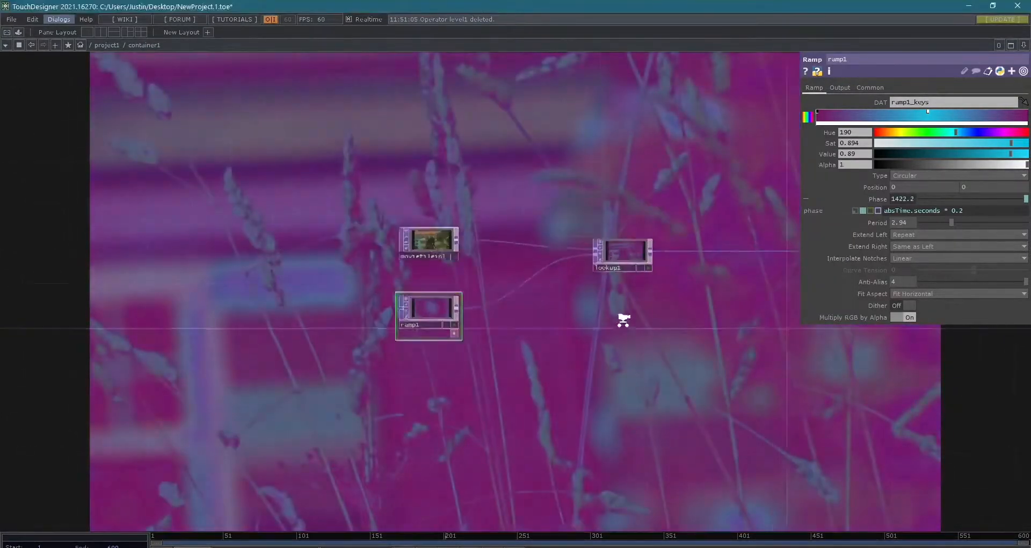
pyautogui.scroll(-6, 627, 345)
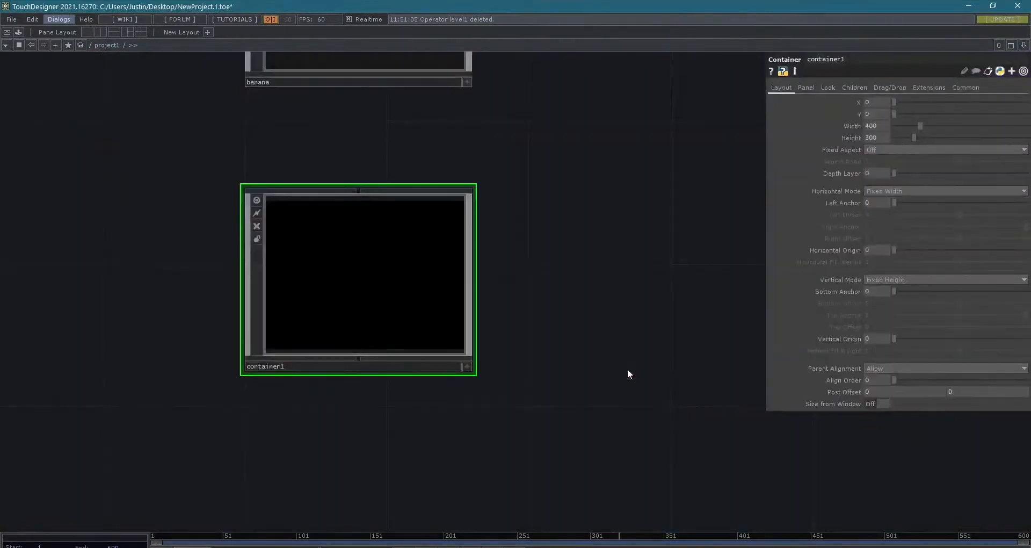
pyautogui.scroll(-2, 522, 274)
pyautogui.moveTo(520, 347); pyautogui.dragTo(509, 471)
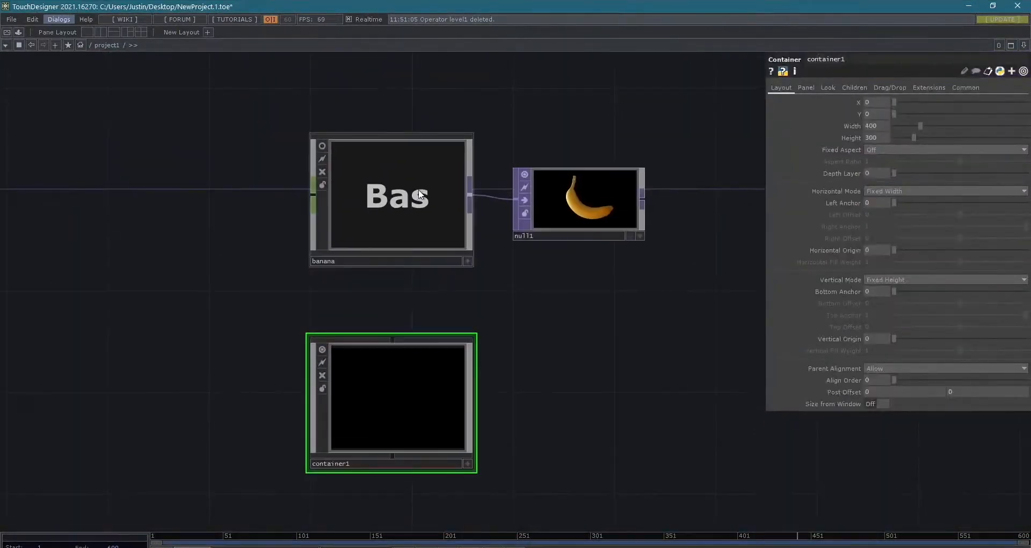
pyautogui.scroll(4, 419, 195)
pyautogui.moveTo(400, 471); pyautogui.dragTo(722, 435)
pyautogui.moveTo(333, 444); pyautogui.dragTo(647, 414)
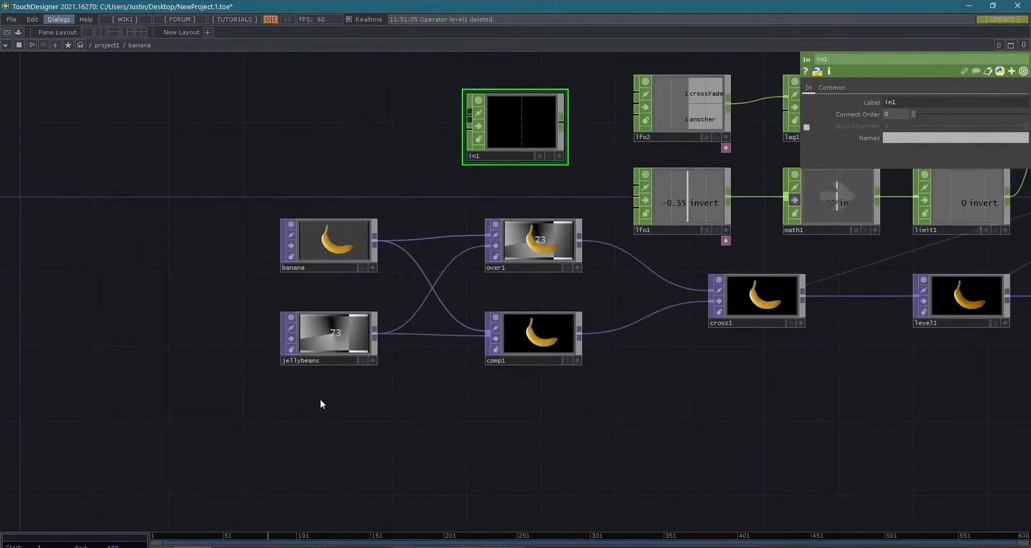
pyautogui.click(328, 242)
pyautogui.hotkey('ctrl', 'c')
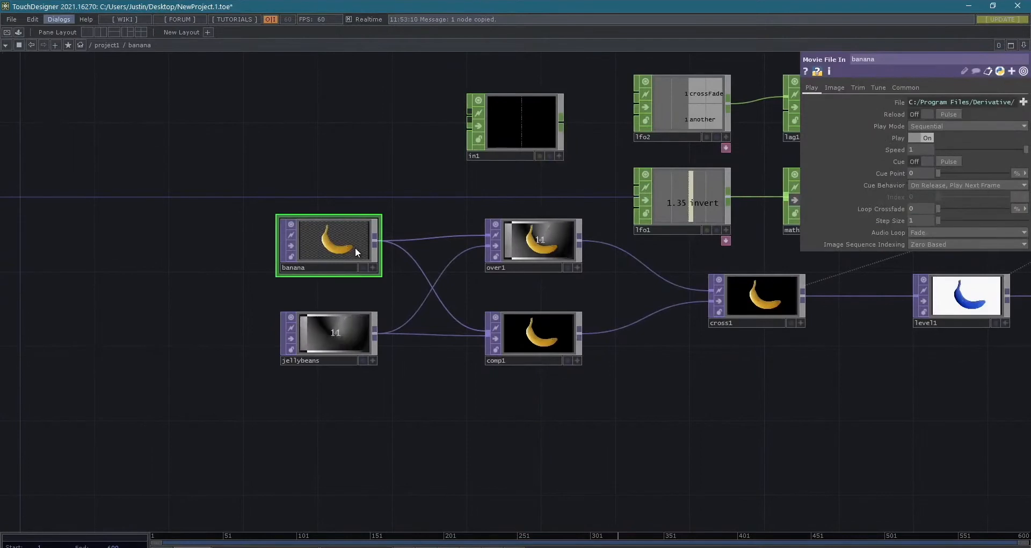
# - Return to the project1 network and rename container1 as nature
pyautogui.press('u')
pyautogui.scroll(-3, 427, 271)
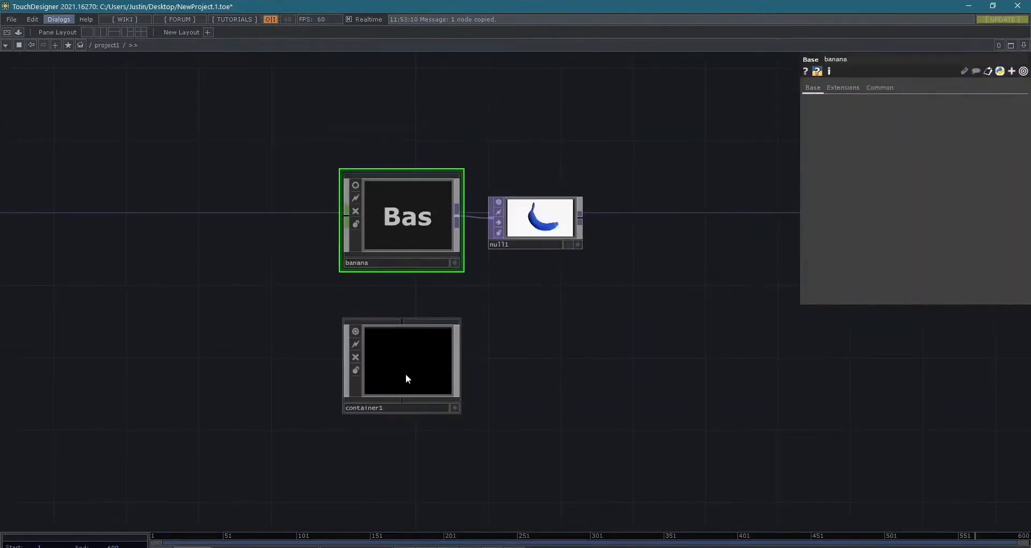
pyautogui.click(388, 408)
pyautogui.write('nature')
pyautogui.press('Return')
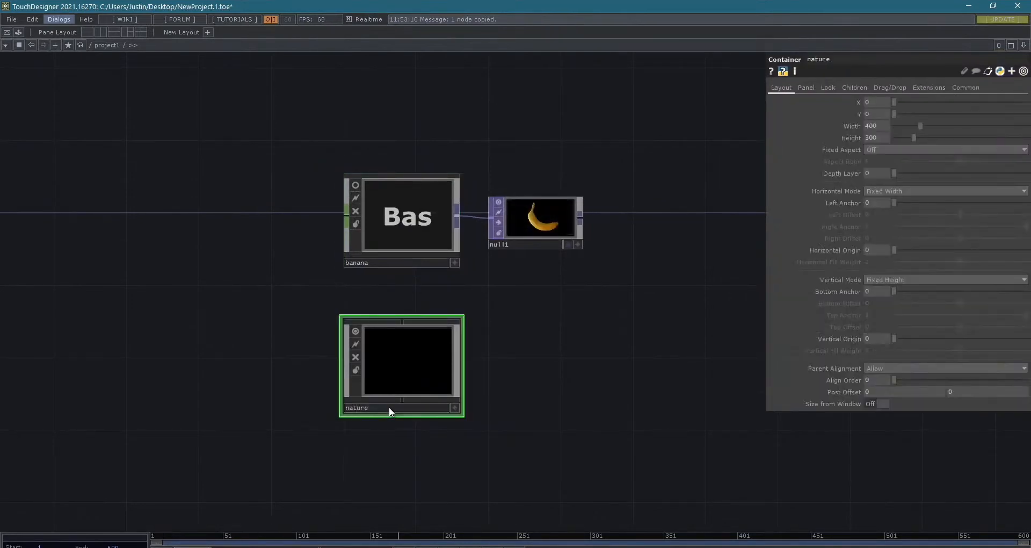
# - Enter the nature container, paste the copied banana operator and place it directly above lookup1
pyautogui.doubleClick(413, 357)
pyautogui.moveTo(518, 360)
pyautogui.mouseDown(button='middle')
pyautogui.moveTo(559, 359)
pyautogui.moveTo(524, 376)
pyautogui.mouseUp(button='middle')
pyautogui.moveTo(542, 430); pyautogui.dragTo(329, 490)
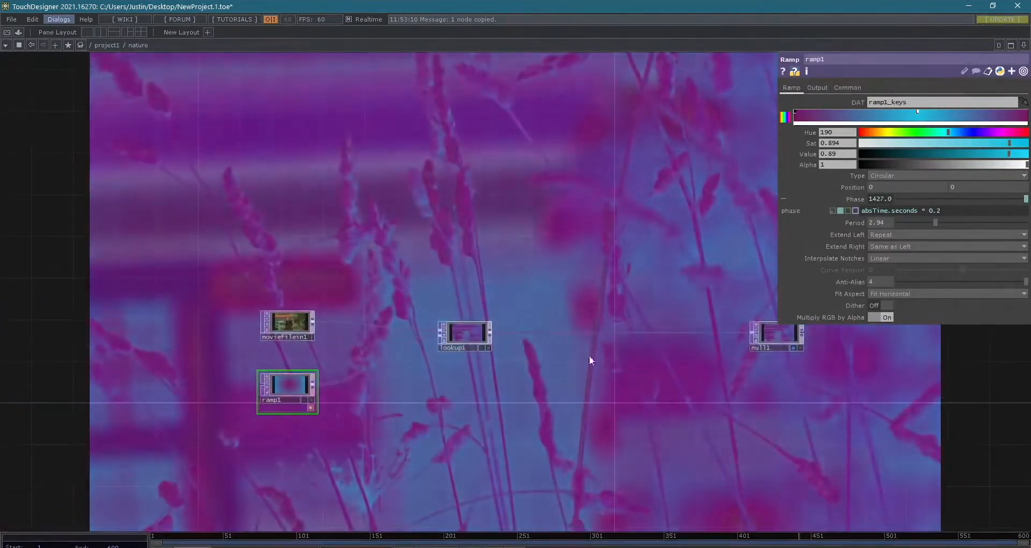
pyautogui.hotkey('ctrl', 'v')
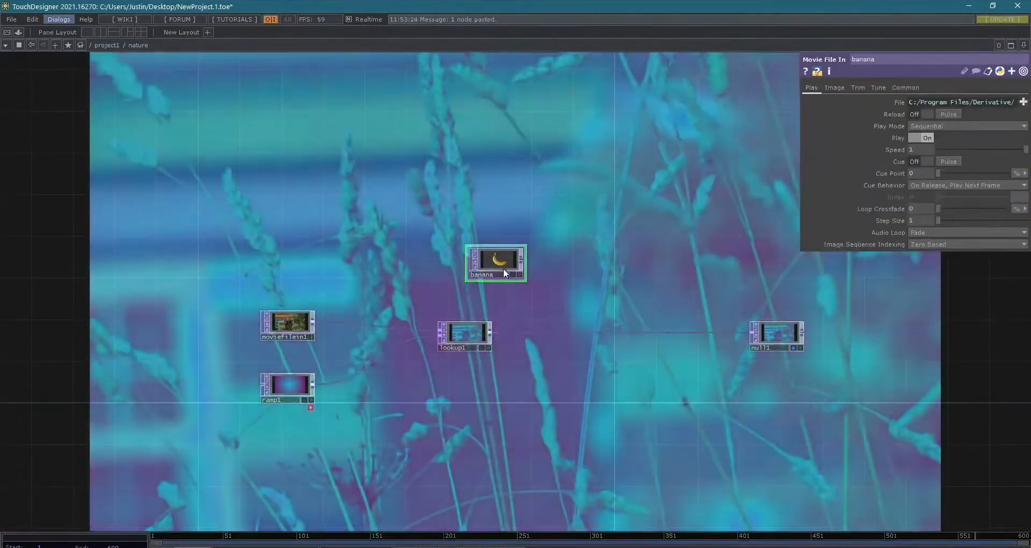
pyautogui.click(465, 263)
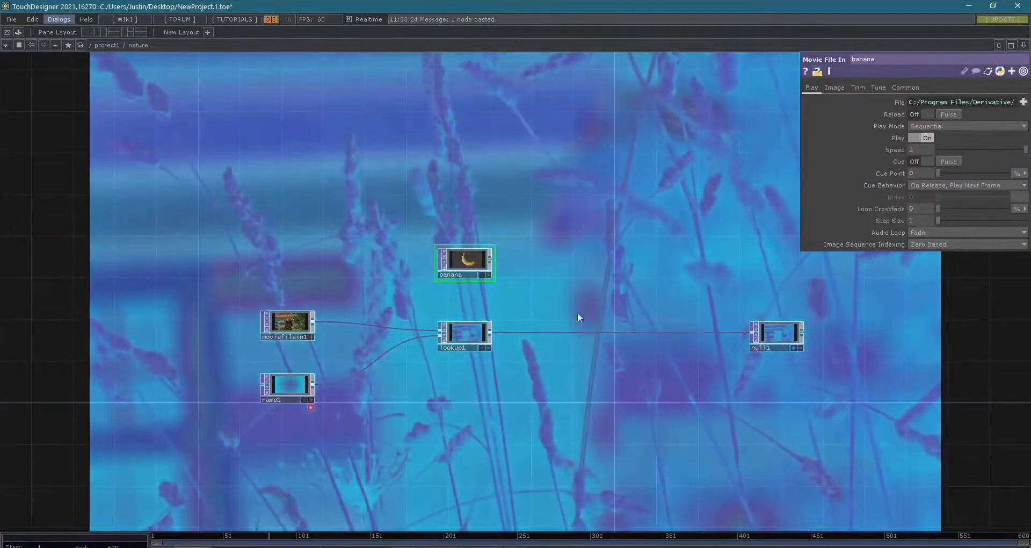
# - Insert an Over TOP into the connection between lookup1 and null1
pyautogui.rightClick(630, 331)
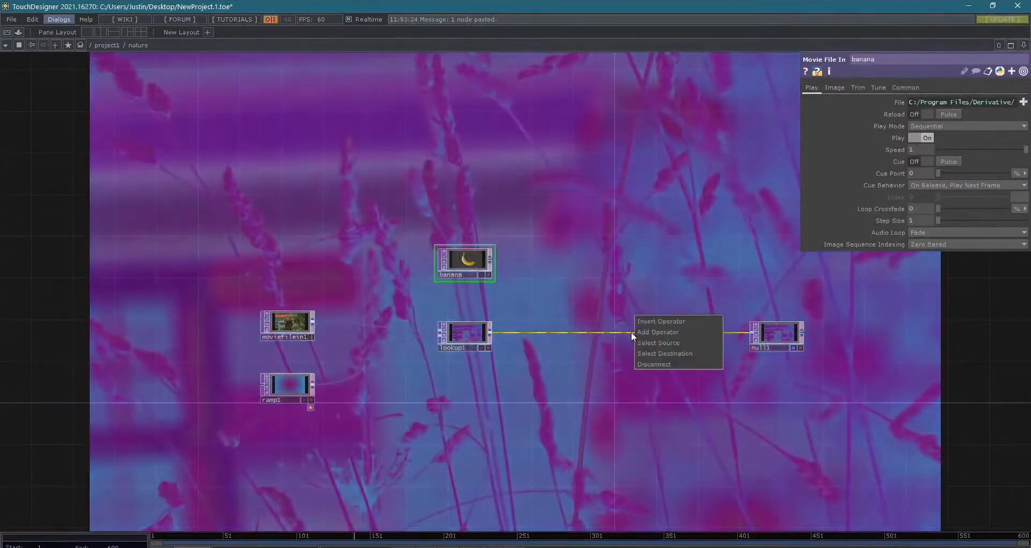
pyautogui.click(655, 317)
pyautogui.write('over')
pyautogui.press('Return')
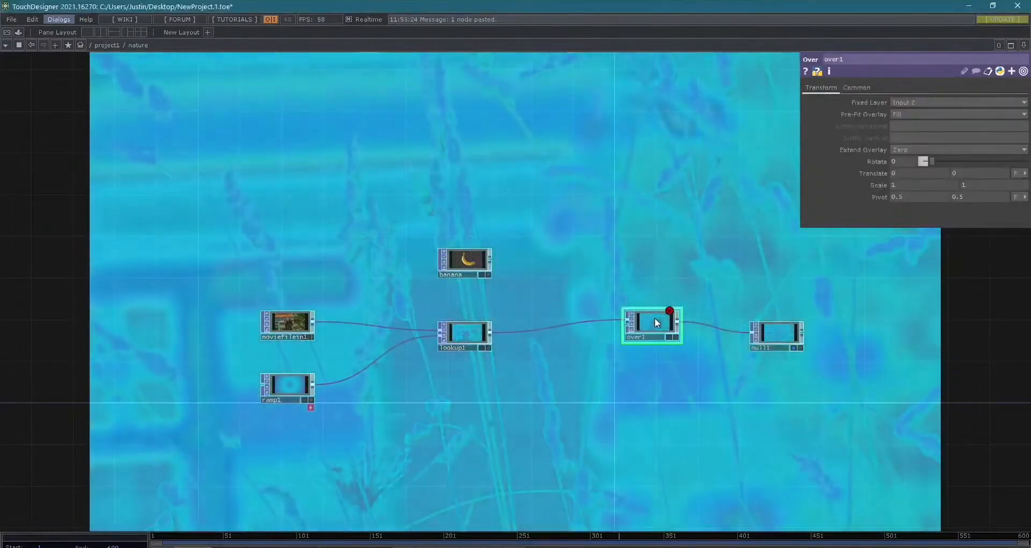
# - Move lookup1's connection to over1's second input and connect the banana operator to over1's first input
pyautogui.scroll(5, 588, 294)
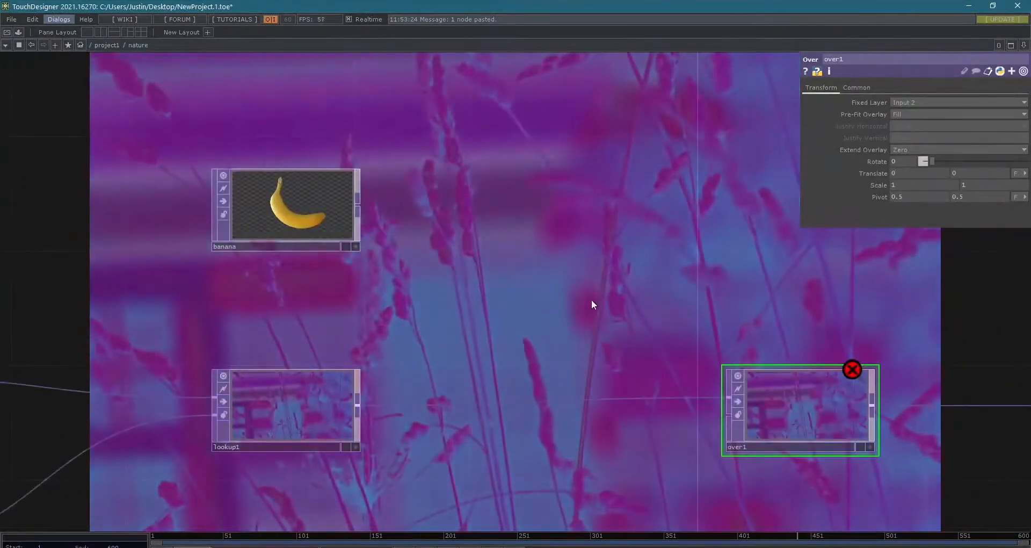
pyautogui.click(729, 414)
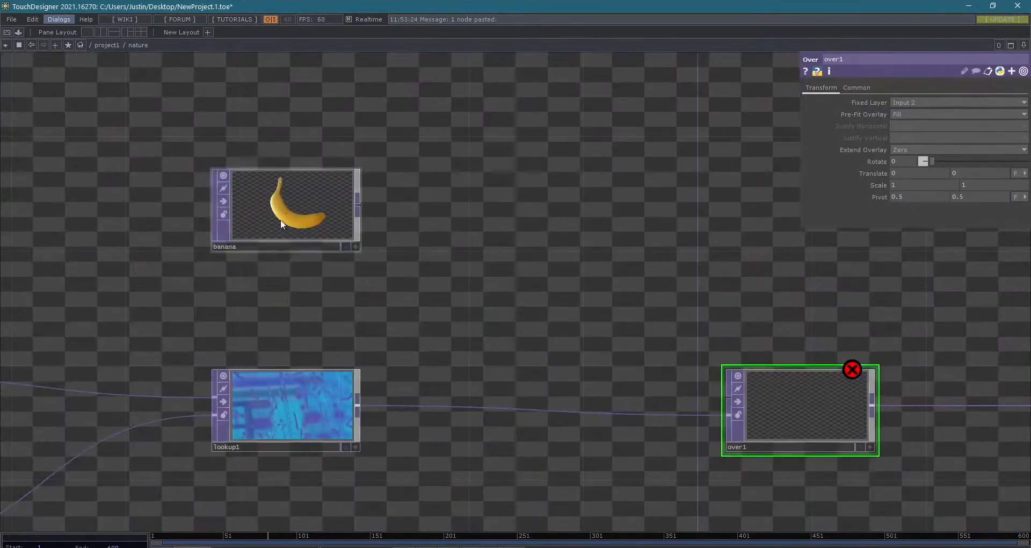
pyautogui.moveTo(360, 207); pyautogui.dragTo(729, 397)
pyautogui.scroll(-4, 734, 402)
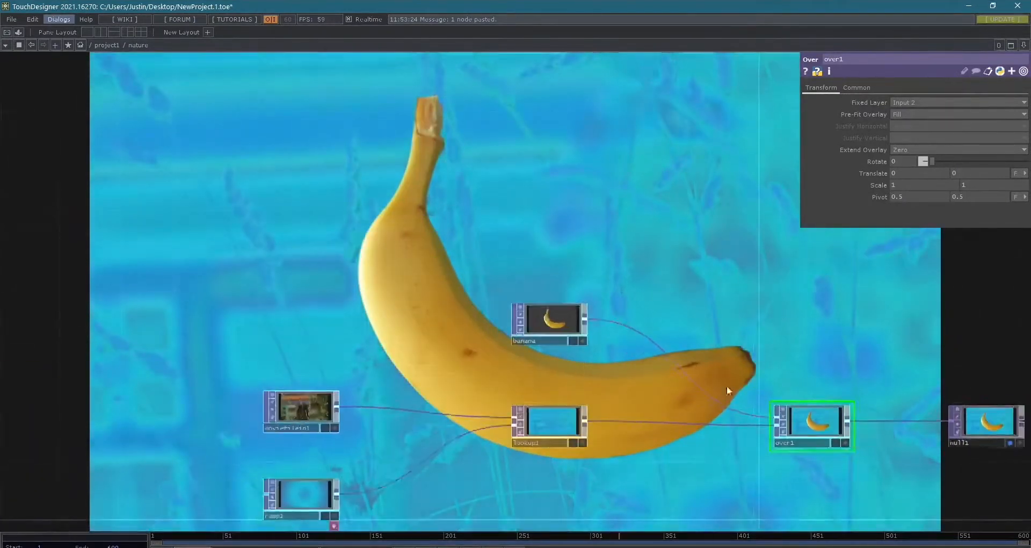
# - Insert a Transform TOP into the connection between banana and over1, placing it beside banana
pyautogui.moveTo(456, 259)
pyautogui.mouseDown()
pyautogui.moveTo(444, 212)
pyautogui.moveTo(467, 220)
pyautogui.moveTo(445, 217)
pyautogui.moveTo(456, 171)
pyautogui.mouseUp()
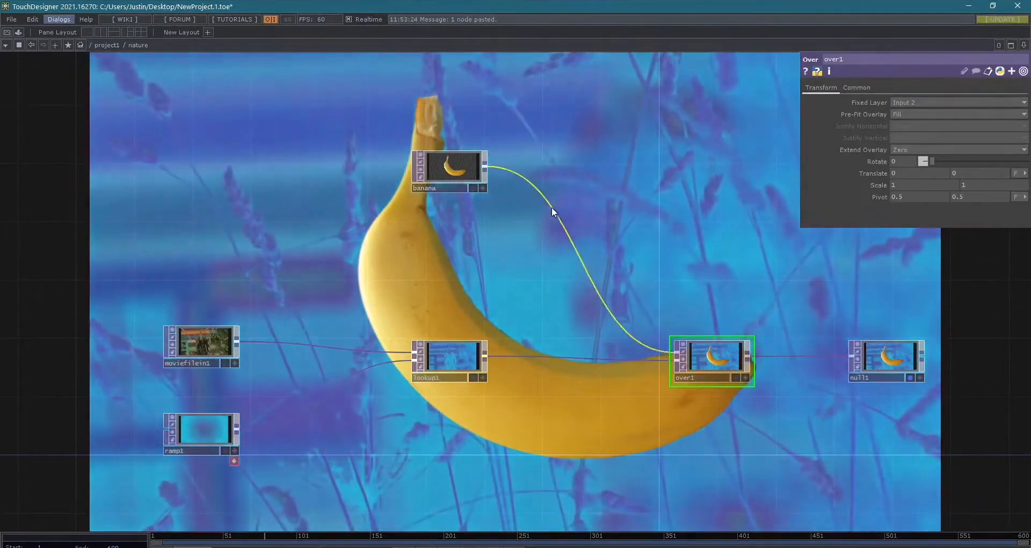
pyautogui.rightClick(541, 198)
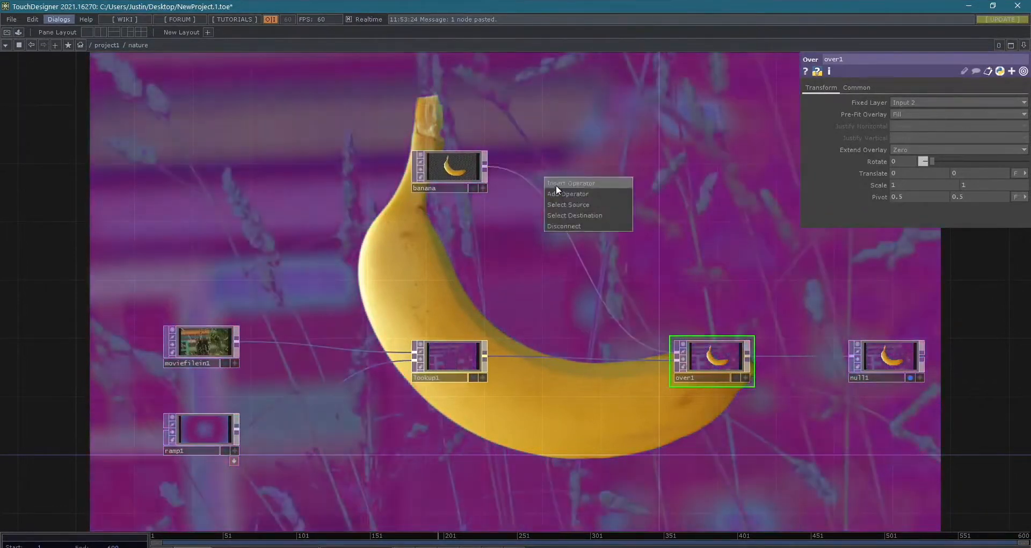
pyautogui.click(453, 325)
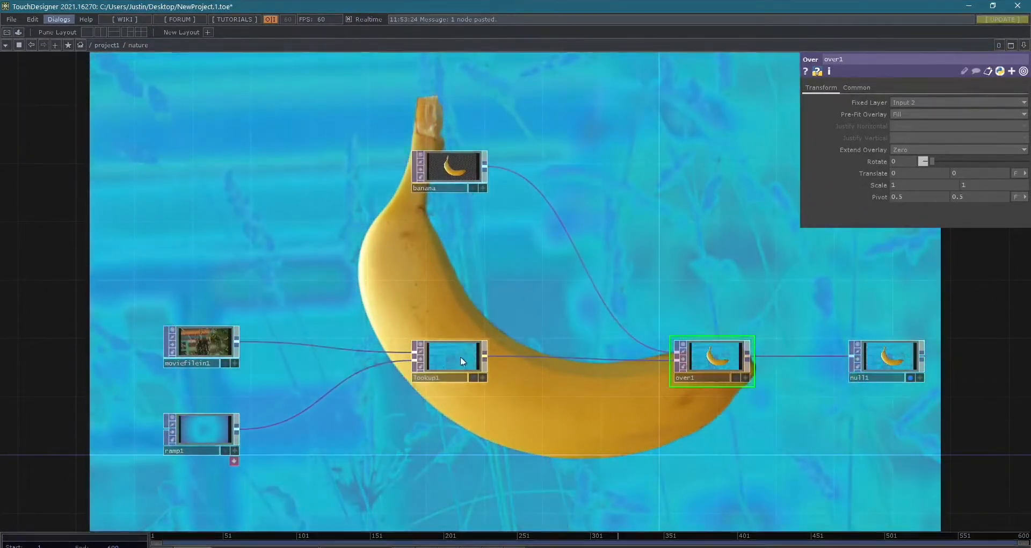
pyautogui.rightClick(532, 181)
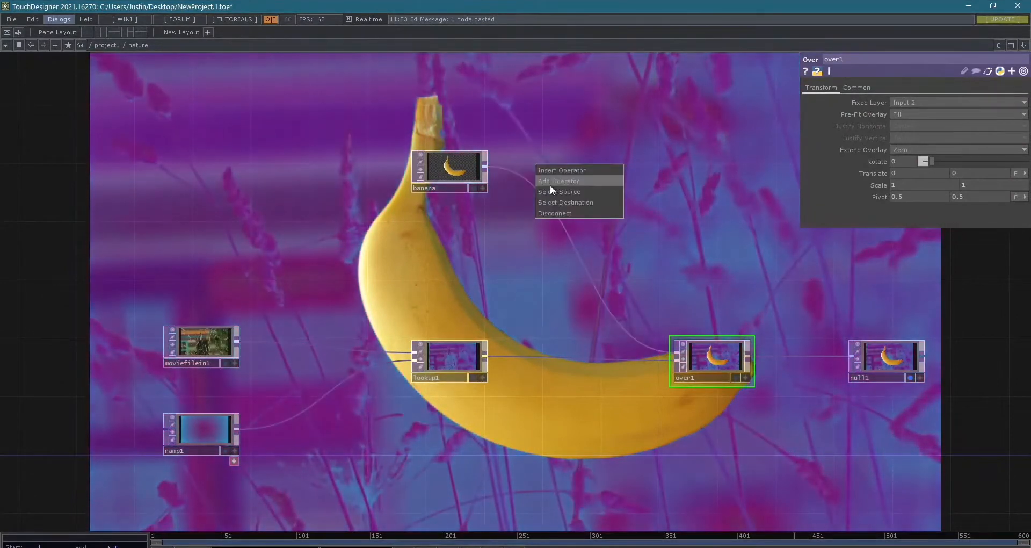
pyautogui.click(556, 169)
pyautogui.write('trans')
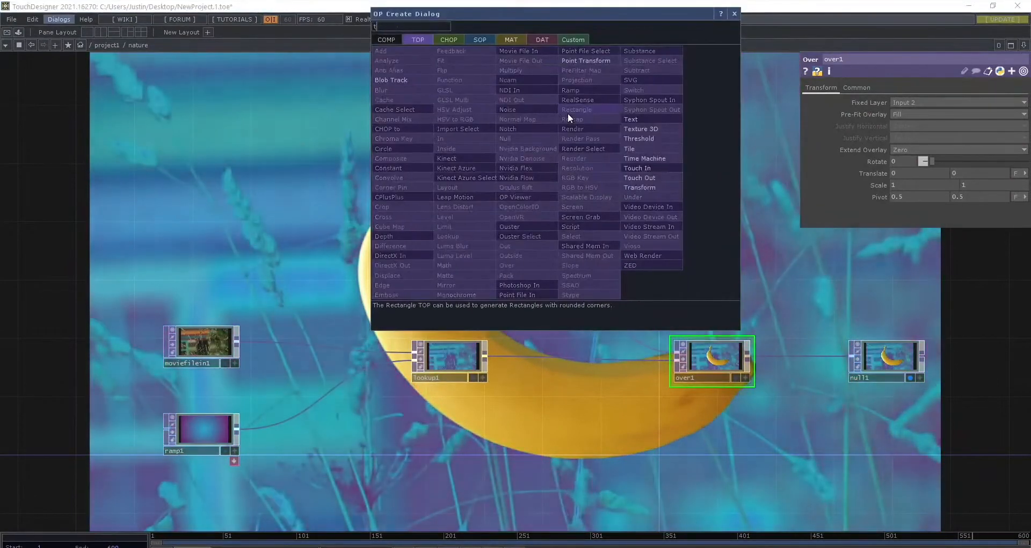
pyautogui.press('Return')
pyautogui.moveTo(568, 114); pyautogui.dragTo(581, 173)
pyautogui.scroll(6, 621, 184)
pyautogui.scroll(-4, 633, 179)
pyautogui.moveTo(603, 333); pyautogui.dragTo(602, 348, button='middle')
pyautogui.moveTo(601, 348); pyautogui.dragTo(456, 320)
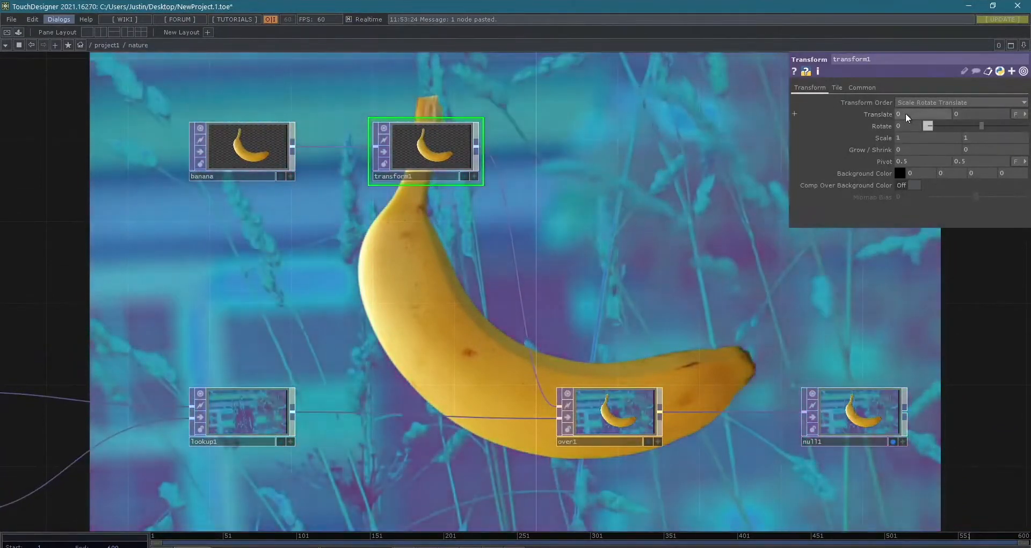
pyautogui.moveTo(907, 119)
pyautogui.mouseDown(button='middle')
pyautogui.moveTo(907, 102)
pyautogui.moveTo(881, 101)
pyautogui.moveTo(913, 92)
pyautogui.moveTo(879, 102)
pyautogui.moveTo(905, 102)
pyautogui.mouseUp(button='middle')
pyautogui.moveTo(964, 114)
pyautogui.mouseDown(button='middle')
pyautogui.moveTo(965, 102)
pyautogui.moveTo(982, 102)
pyautogui.moveTo(965, 102)
pyautogui.mouseUp(button='middle')
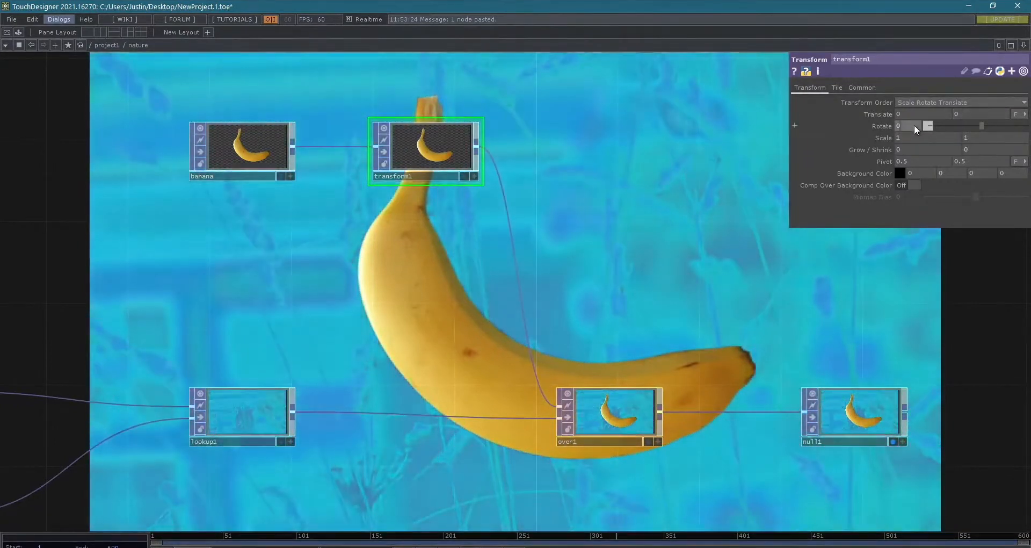
# - Animate transform1's Rotate parameter with the expression absTime.seconds * 0.4
pyautogui.click(885, 127)
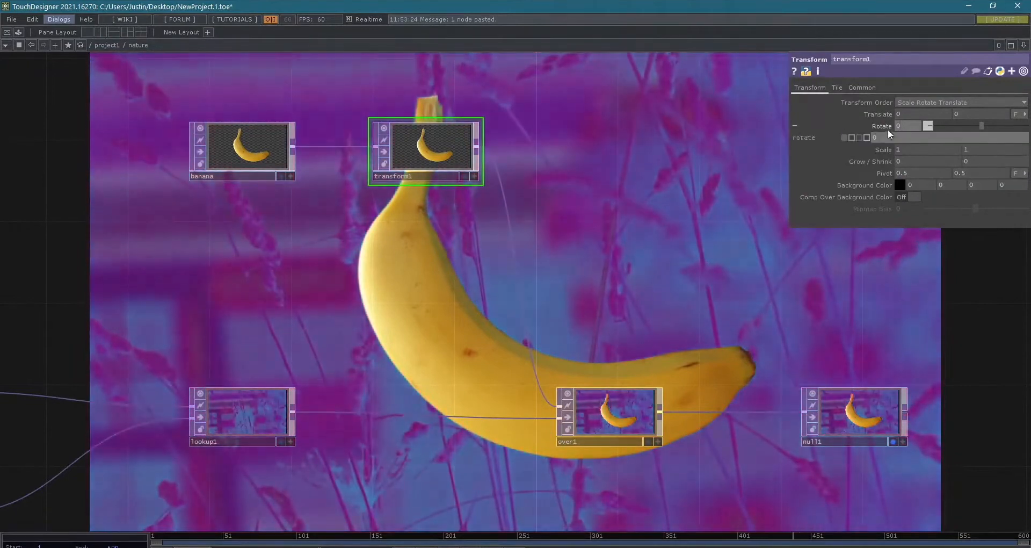
pyautogui.click(892, 135)
pyautogui.write('abs')
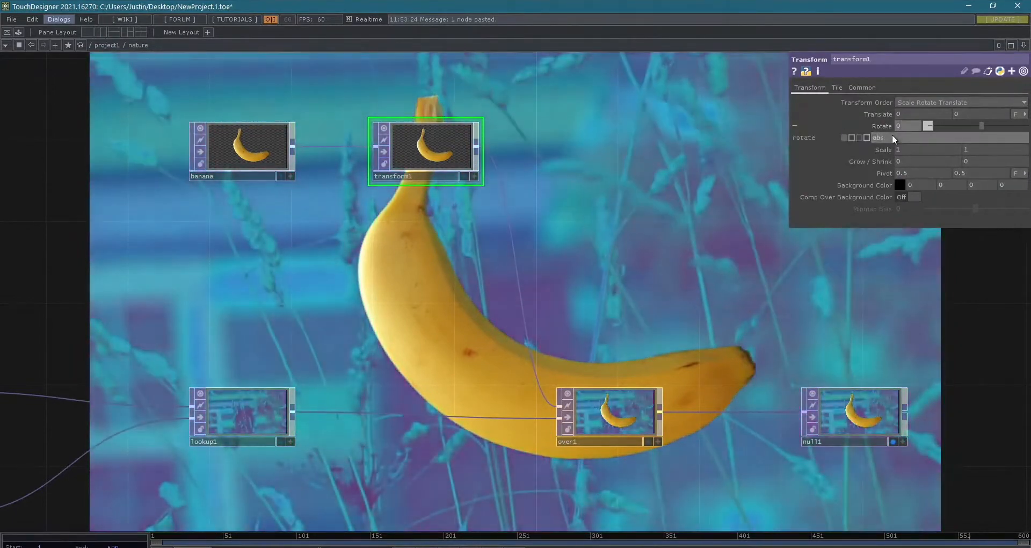
pyautogui.write('Time.seconds')
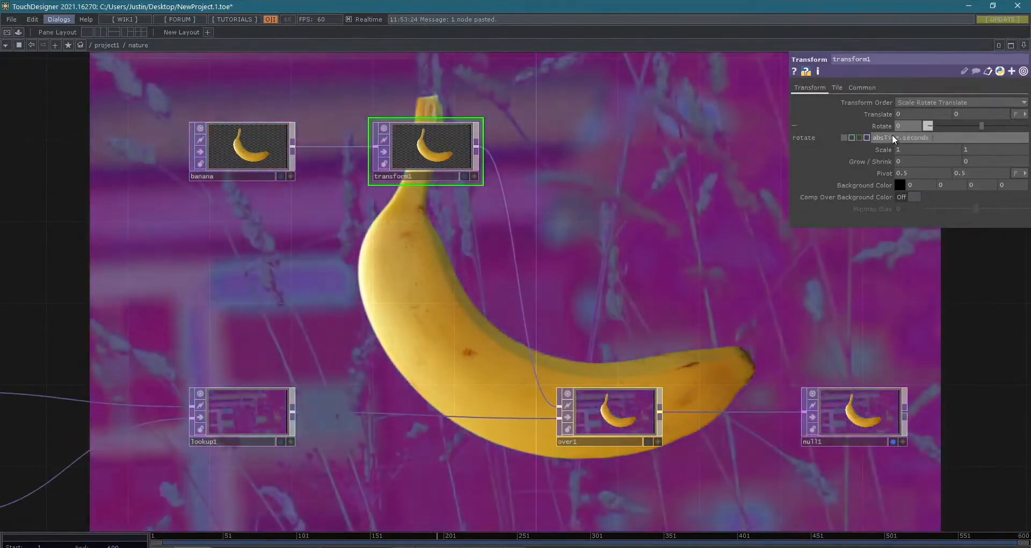
pyautogui.write(' * 0.4')
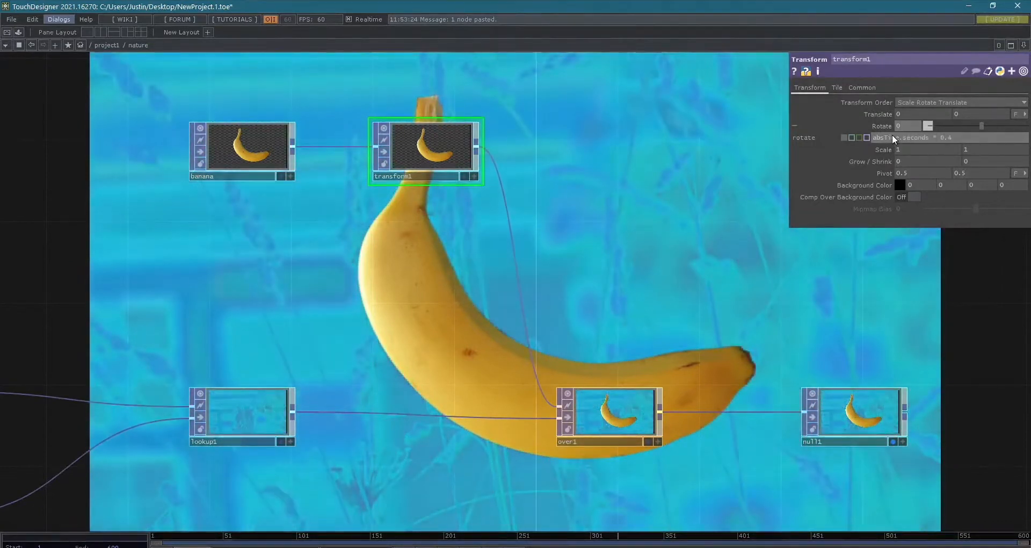
pyautogui.press('Return')
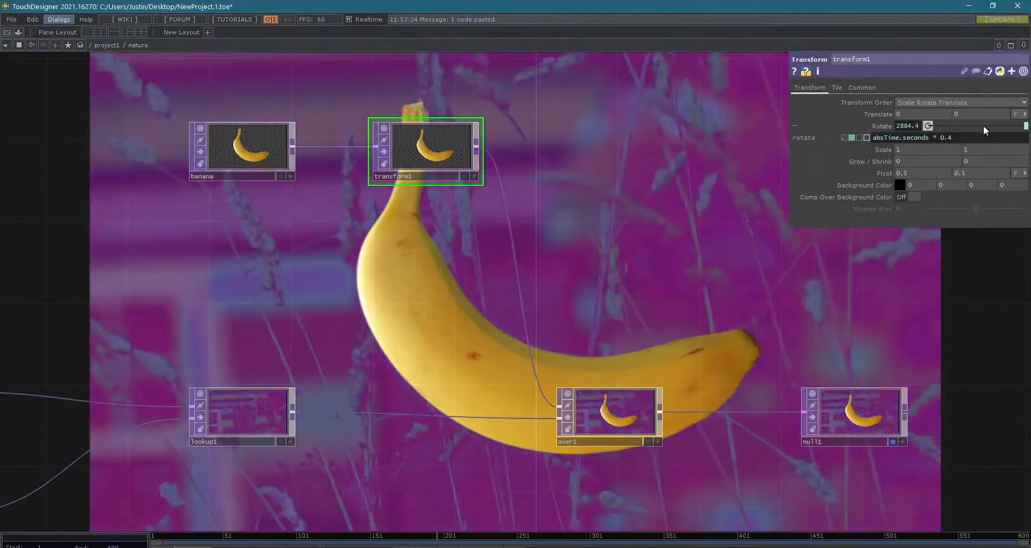
# - Speed up transform1's rotation by trying a multiplier of 10 in the Rotate expression and settling on absTime.seconds * 20
pyautogui.moveTo(940, 138); pyautogui.dragTo(962, 137)
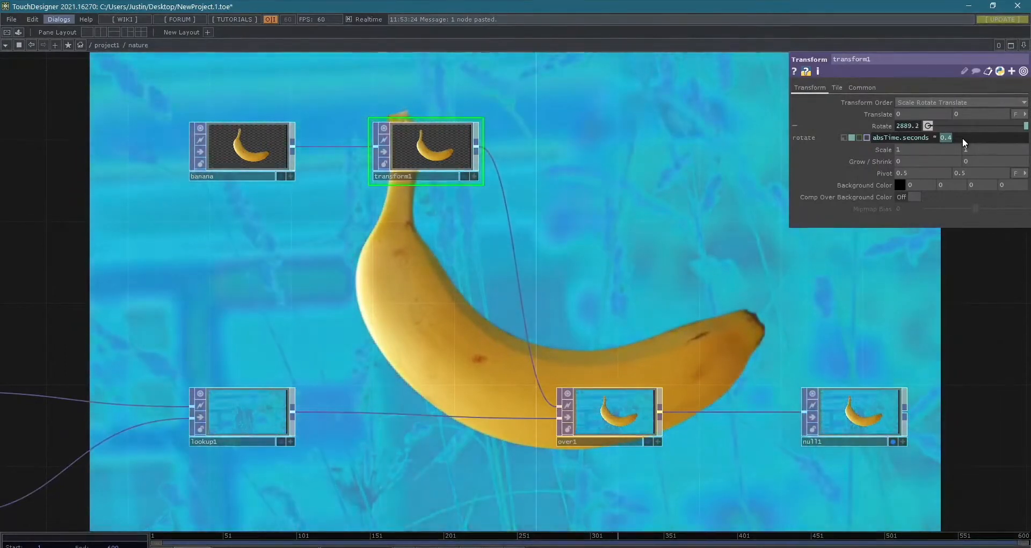
pyautogui.write('10')
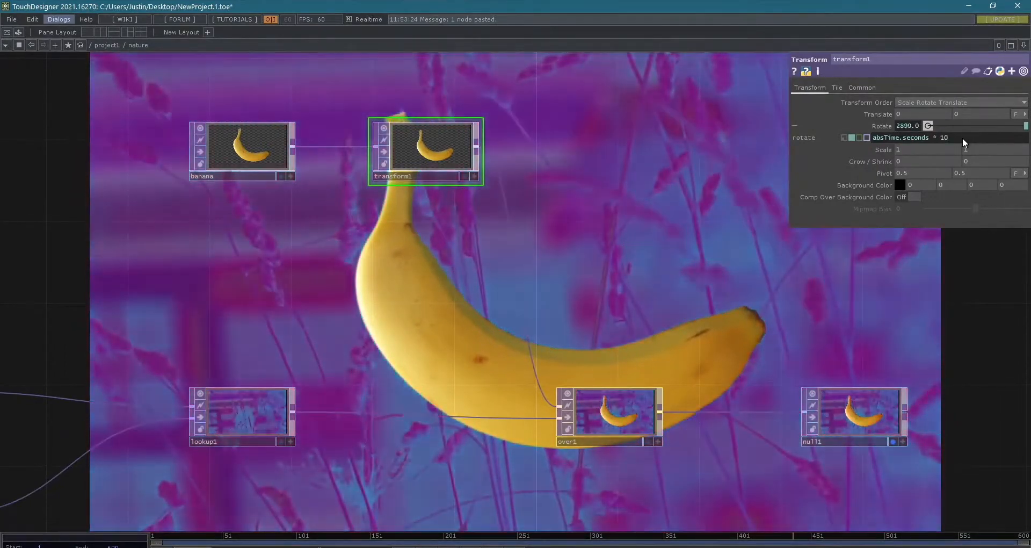
pyautogui.press('Return')
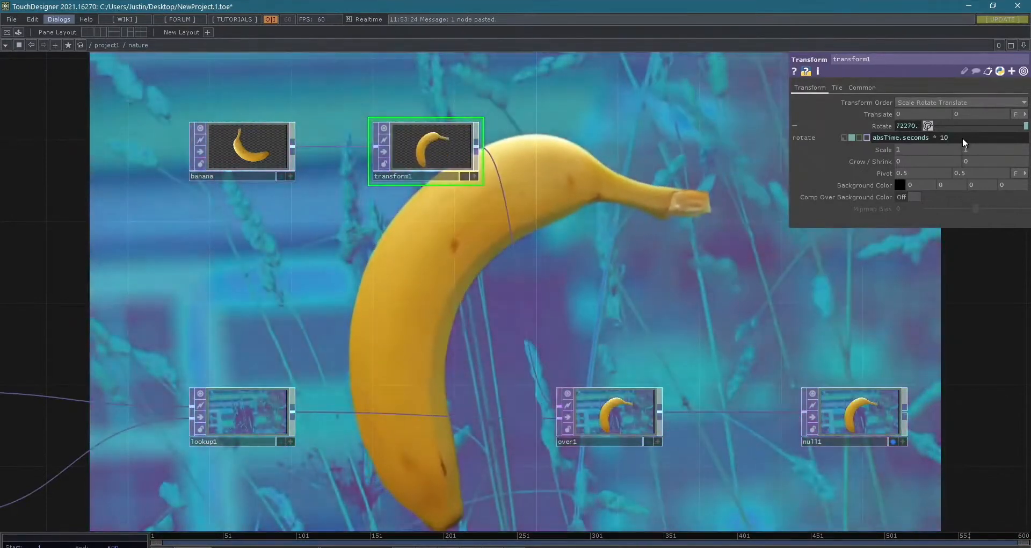
pyautogui.press('BackSpace')
pyautogui.press('BackSpace')
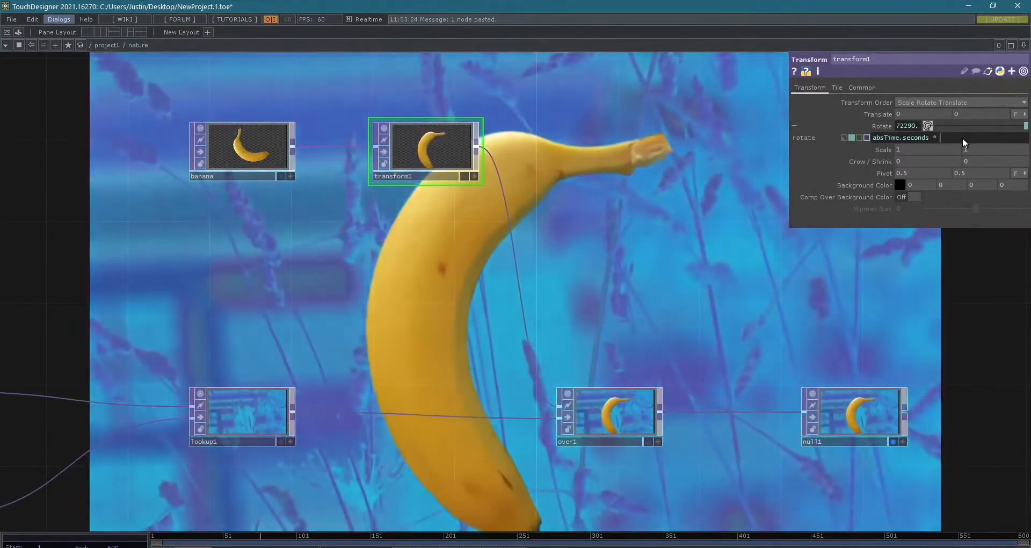
pyautogui.write('20')
pyautogui.press('Return')
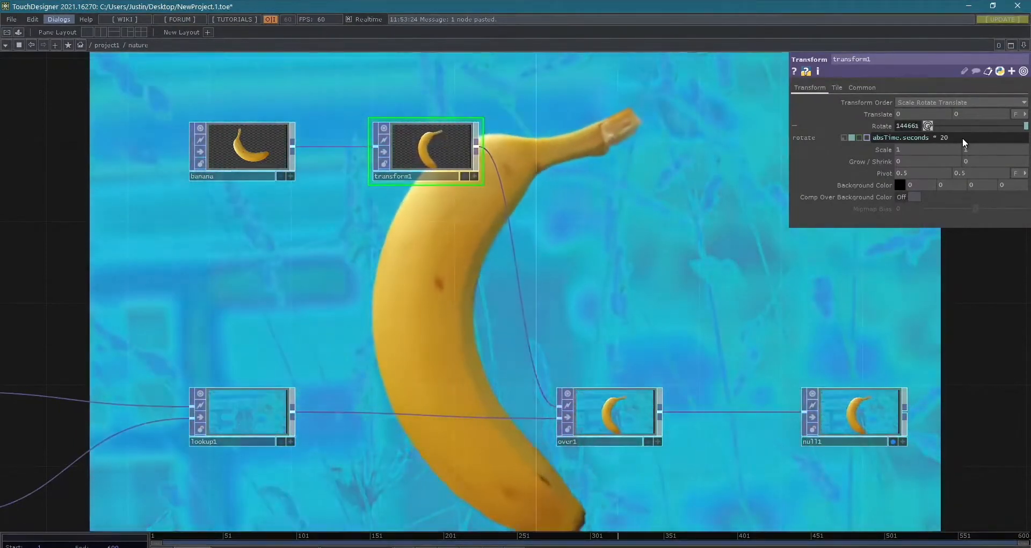
# - Scale the banana down uniformly in transform1 to 0.5 on both axes
pyautogui.click(884, 153)
pyautogui.click(885, 150)
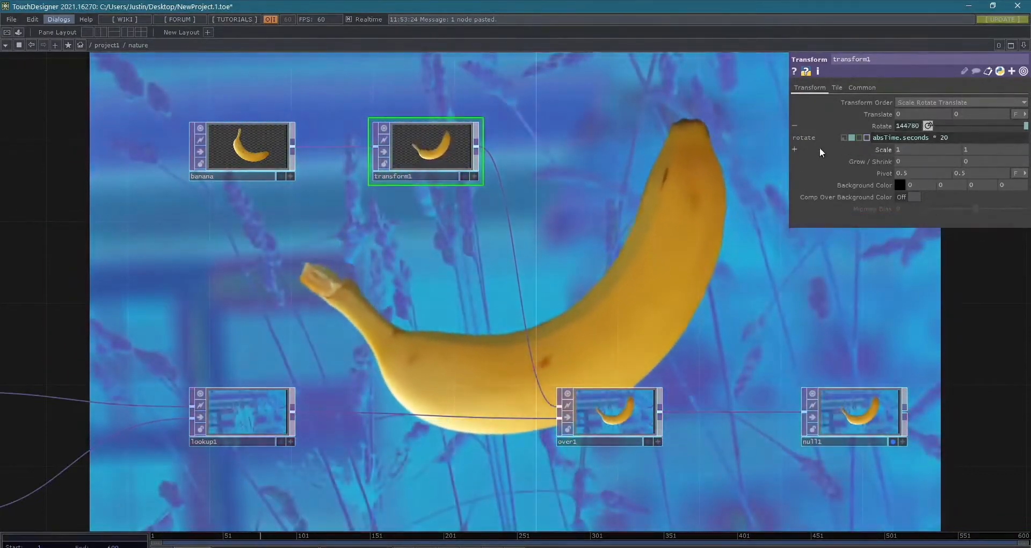
pyautogui.moveTo(884, 149); pyautogui.dragTo(845, 150, button='middle')
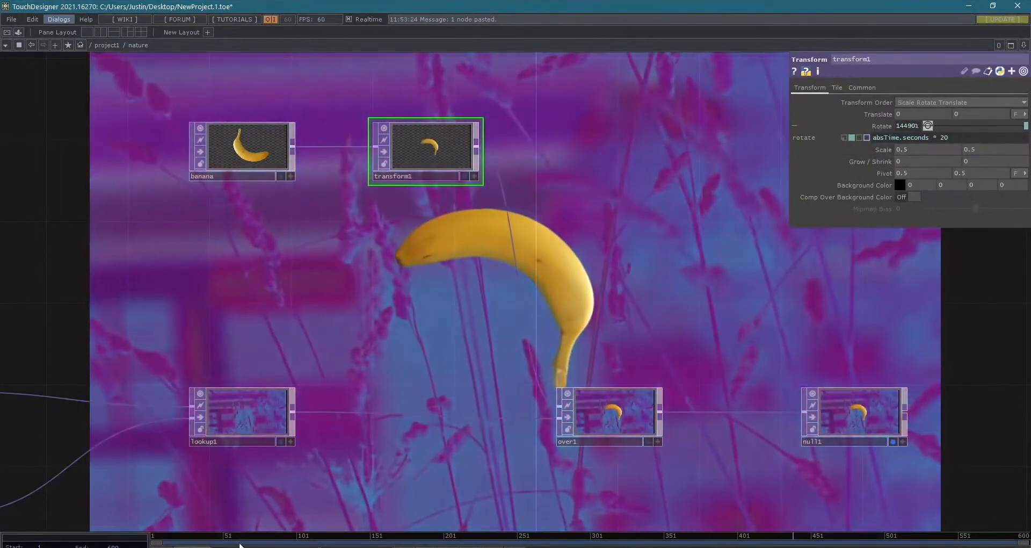
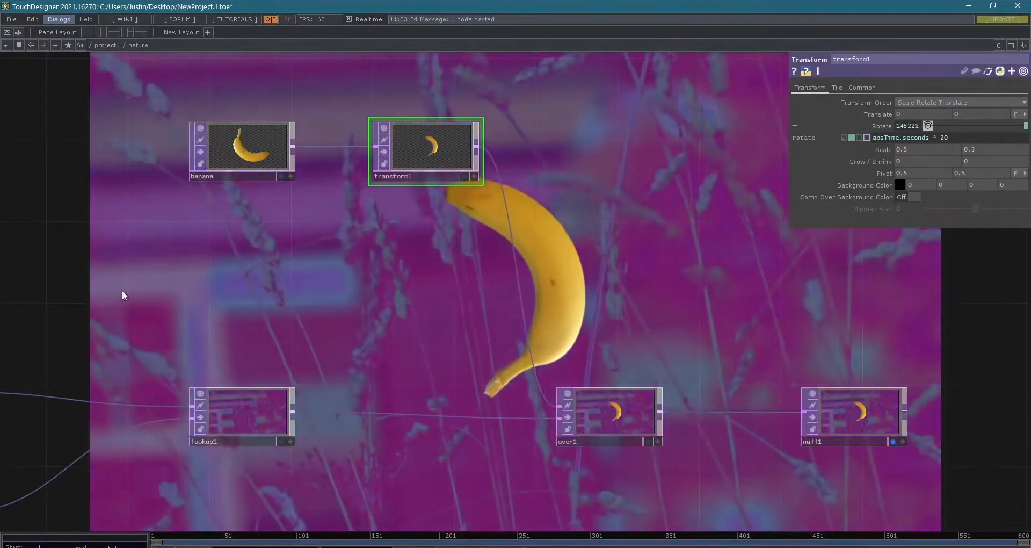
# - Move banana and transform1 aside and insert a Lookup TOP between transform1 and over1
pyautogui.moveTo(417, 163); pyautogui.dragTo(293, 192)
pyautogui.rightClick(405, 206)
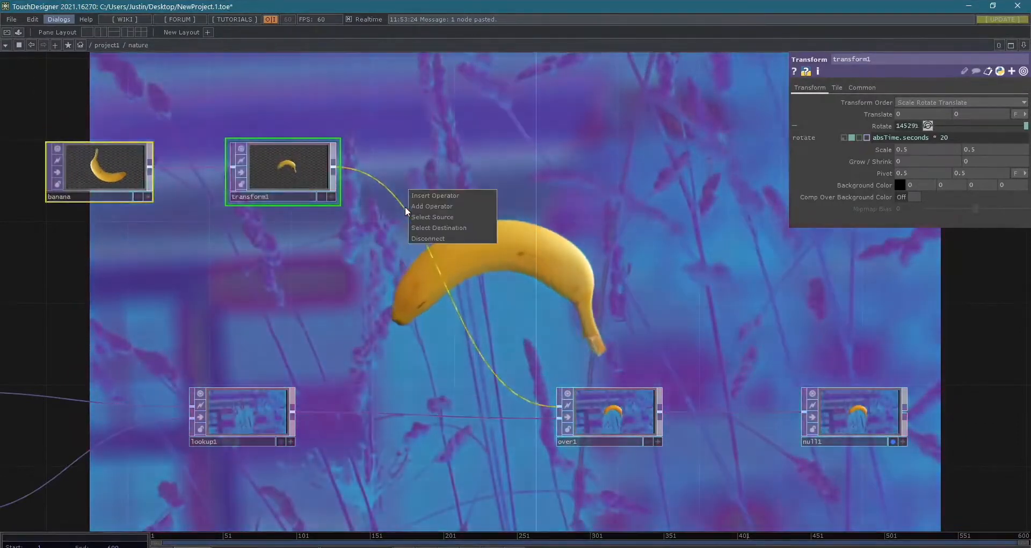
pyautogui.click(436, 195)
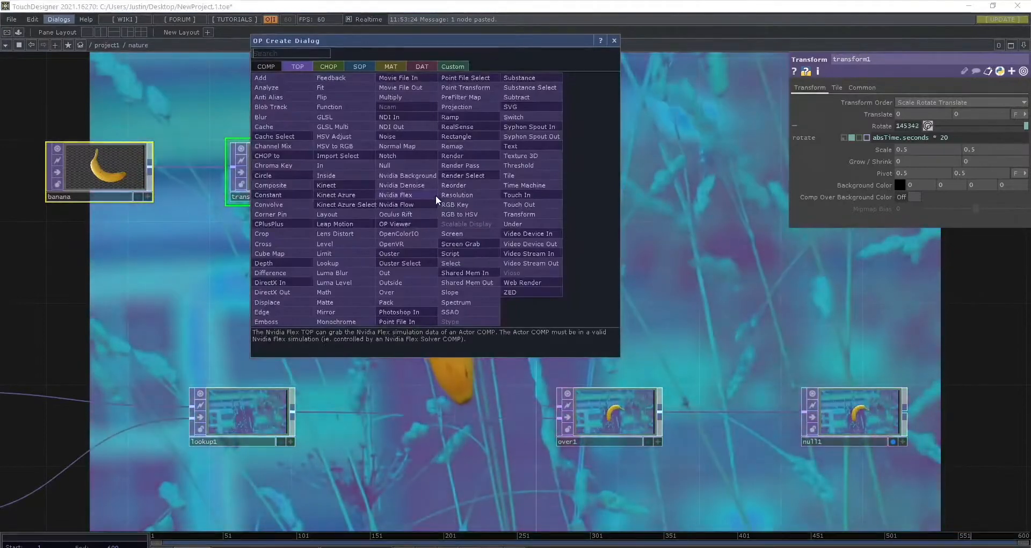
pyautogui.write('looku')
pyautogui.press('Return')
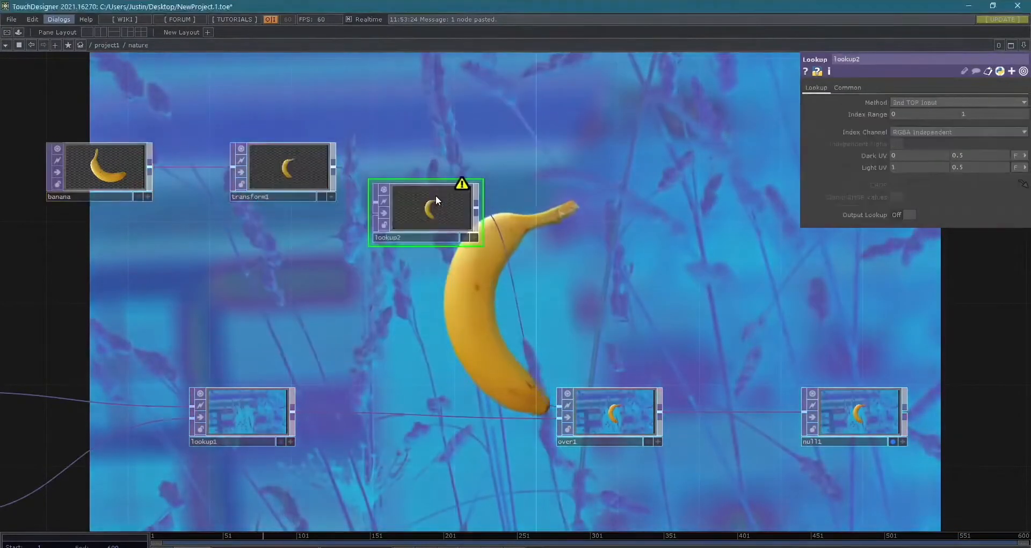
pyautogui.click(413, 242)
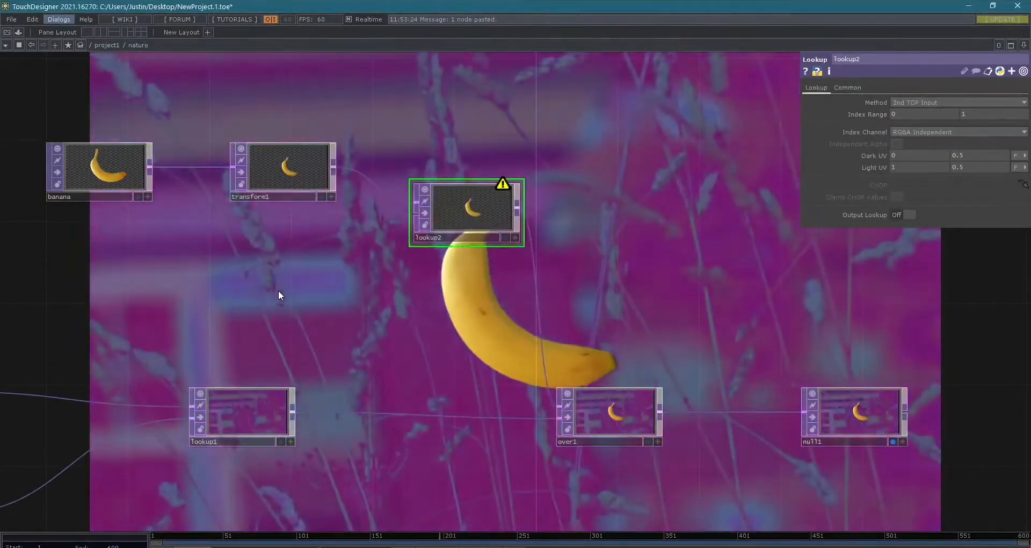
# - Add a Constant TOP below transform1, connect it to lookup2's second input and check its Constant and Output parameters
pyautogui.press('Tab')
pyautogui.write('consta')
pyautogui.press('Return')
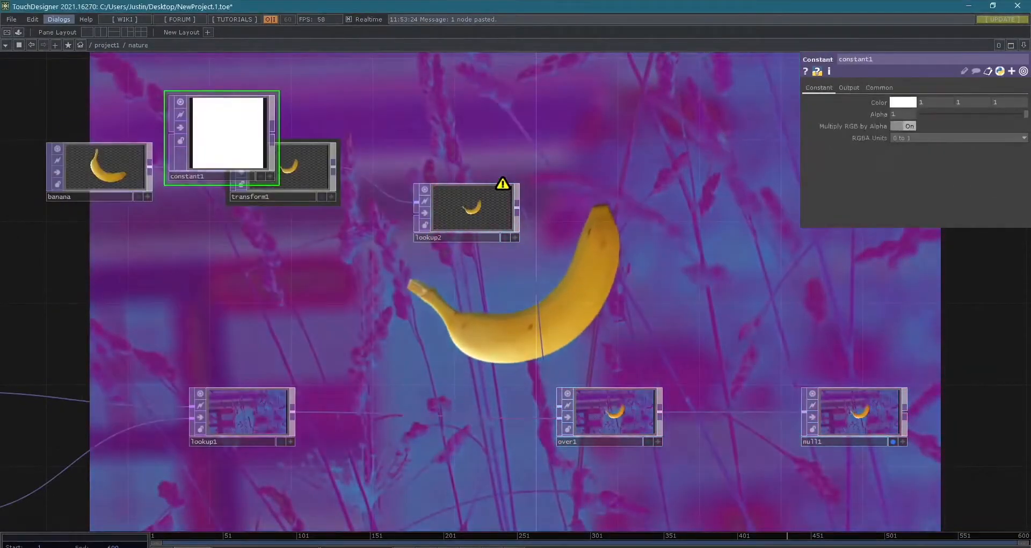
pyautogui.moveTo(354, 297); pyautogui.dragTo(404, 234)
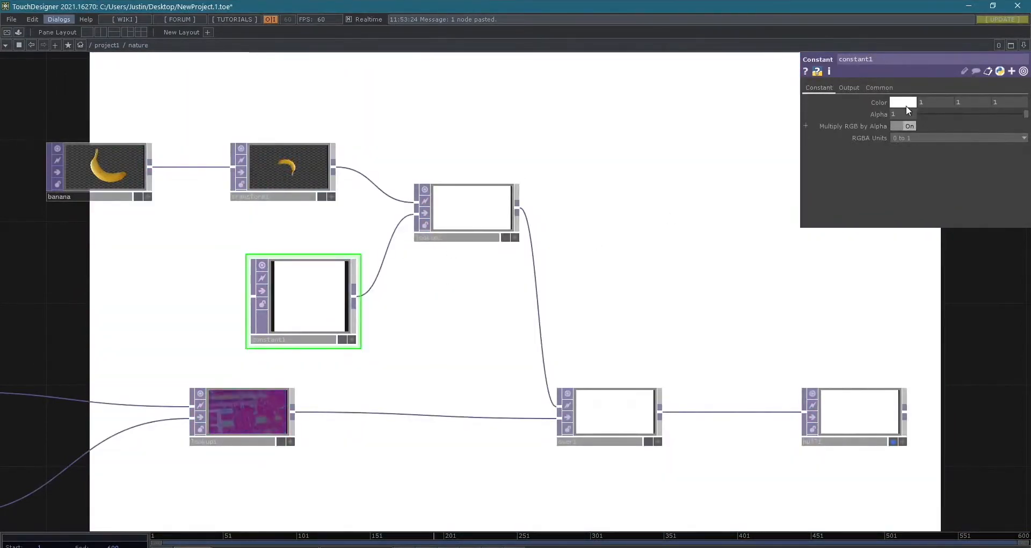
pyautogui.moveTo(949, 114); pyautogui.dragTo(1025, 113)
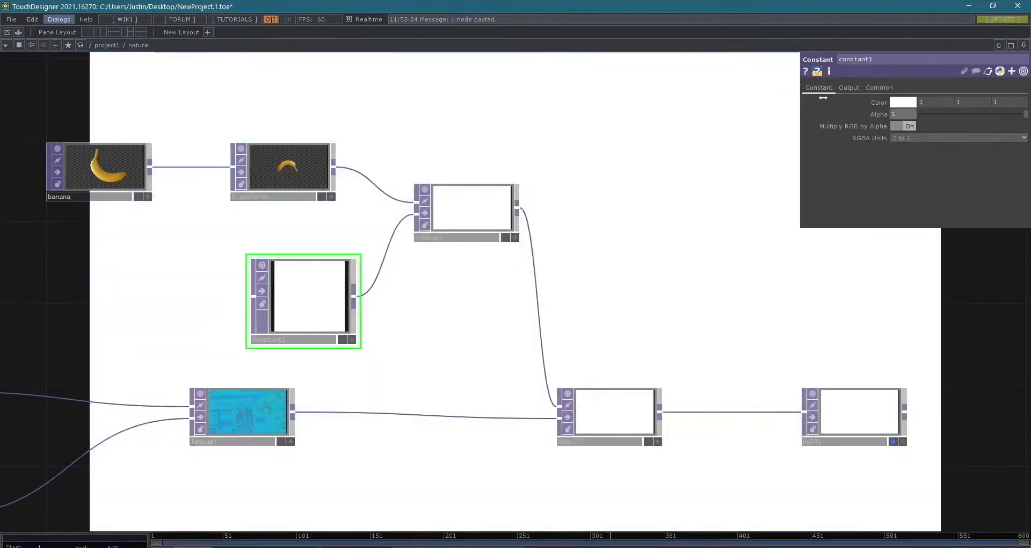
pyautogui.click(847, 88)
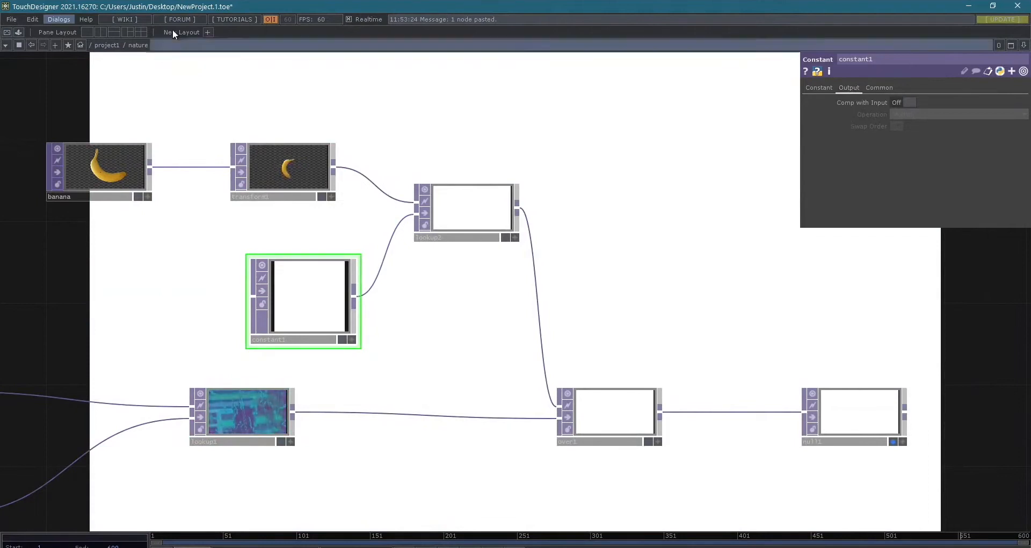
pyautogui.moveTo(309, 297); pyautogui.dragTo(167, 296)
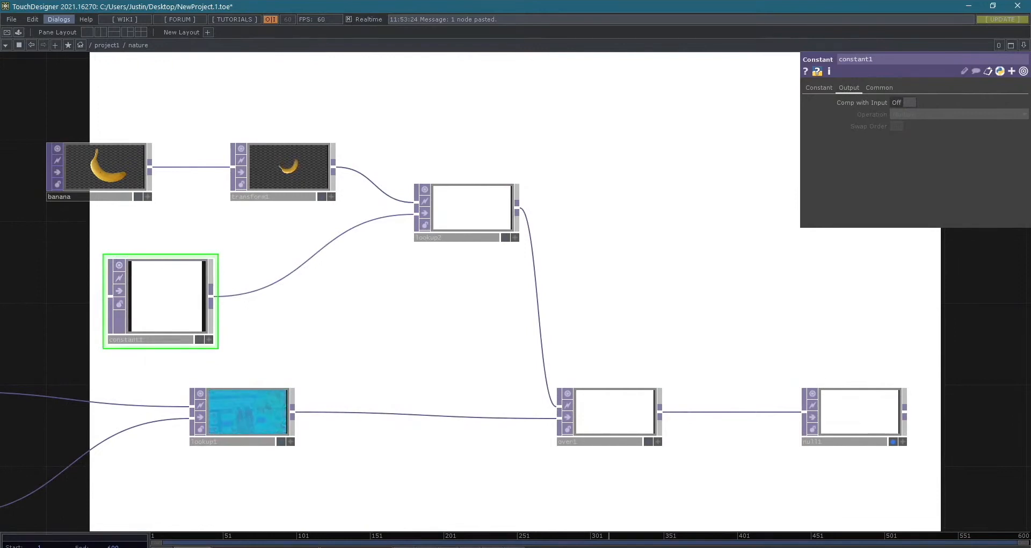
# - Disconnect the Constant TOP from lookup2 and delete it
pyautogui.rightClick(286, 277)
pyautogui.click(298, 302)
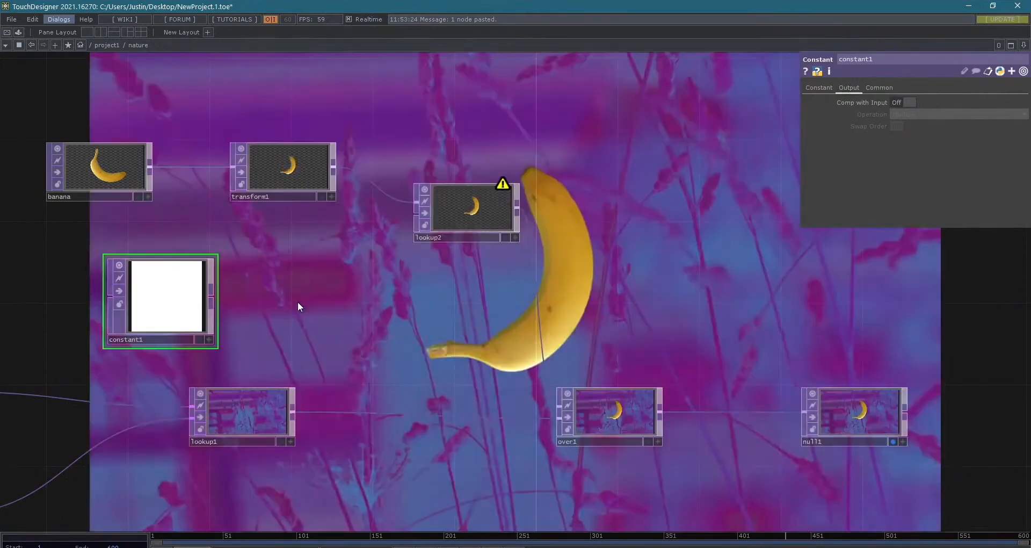
pyautogui.moveTo(174, 300); pyautogui.dragTo(194, 301)
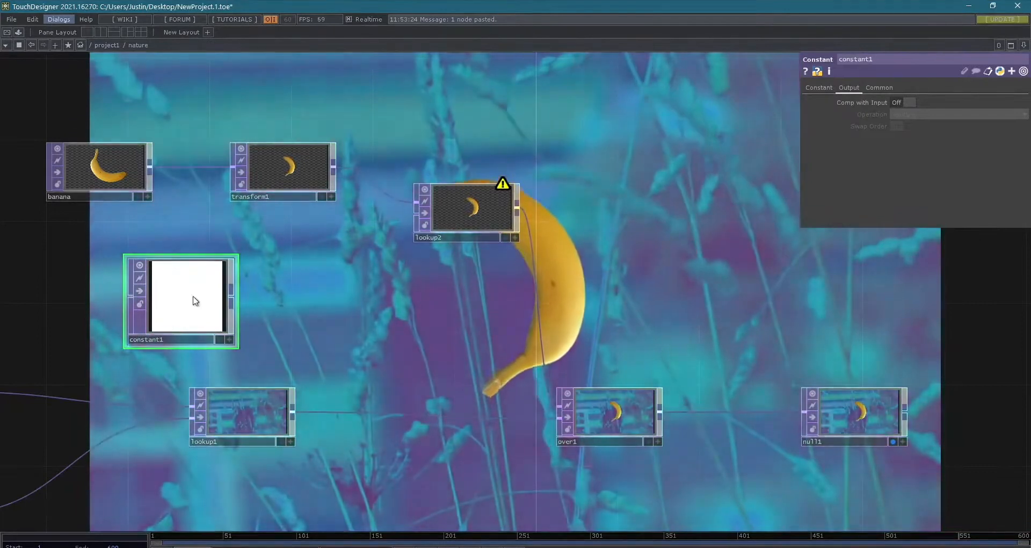
pyautogui.press('Delete')
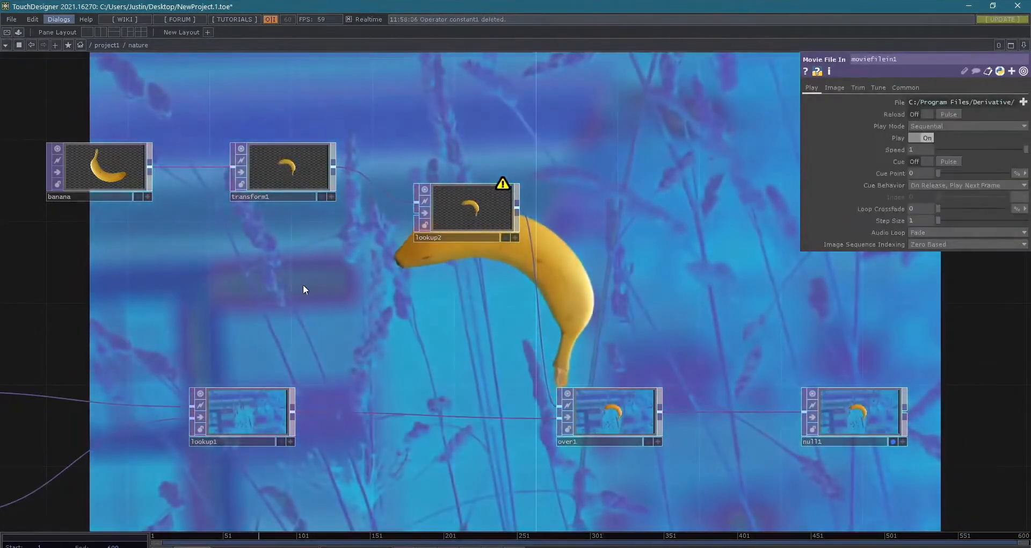
# - Add a Ramp TOP below transform1, try feeding it into lookup2's second input and undo that connection
pyautogui.press('Tab')
pyautogui.write('ramp')
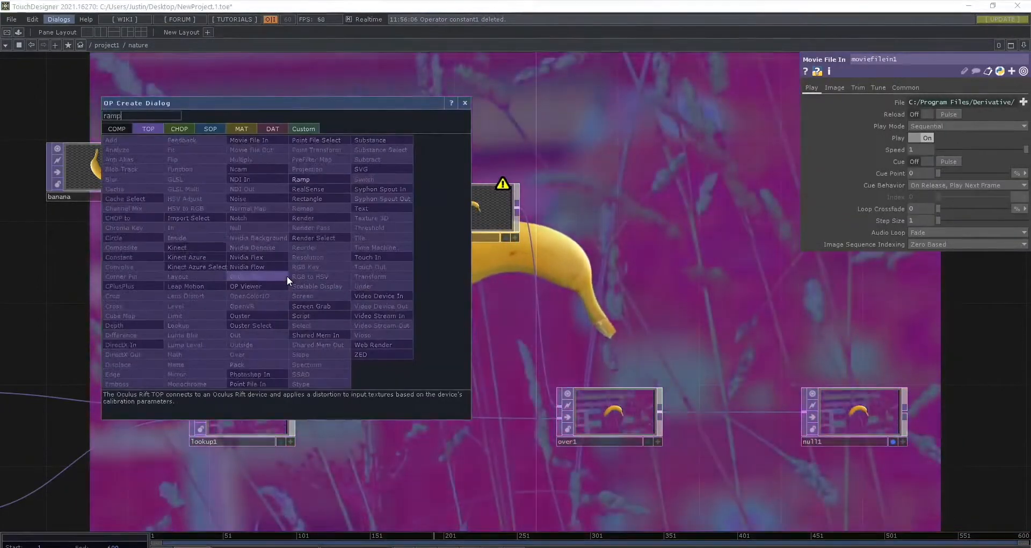
pyautogui.press('Return')
pyautogui.click(286, 276)
pyautogui.moveTo(332, 271); pyautogui.dragTo(413, 216)
pyautogui.hotkey('ctrl', 'z')
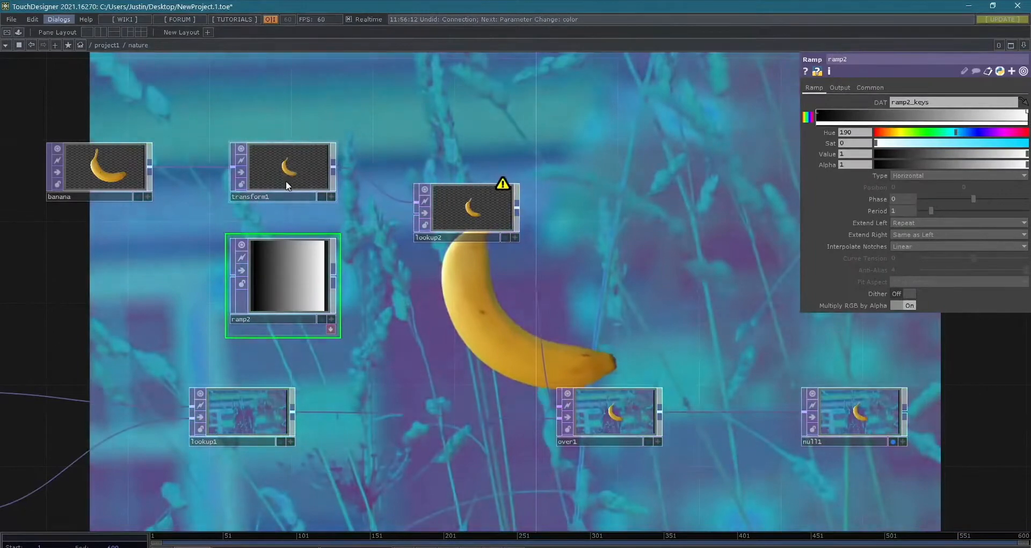
pyautogui.moveTo(261, 275); pyautogui.dragTo(200, 276)
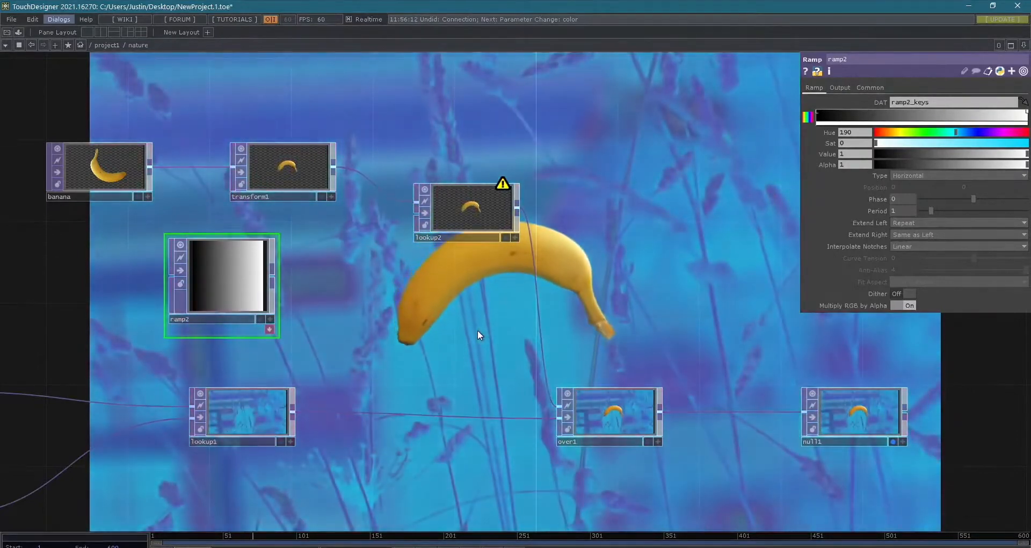
# - Rearrange banana, transform1 and ramp2 to open a wide gap between banana and transform1
pyautogui.scroll(-2, 530, 392)
pyautogui.moveTo(453, 356); pyautogui.dragTo(633, 382)
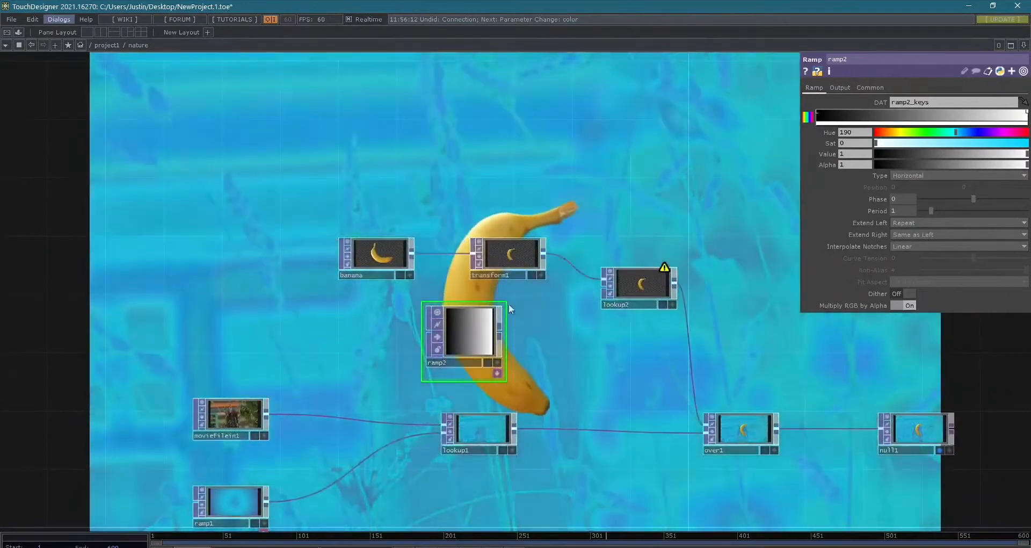
pyautogui.moveTo(354, 202)
pyautogui.mouseDown(button='right')
pyautogui.moveTo(456, 275)
pyautogui.moveTo(516, 270)
pyautogui.mouseUp(button='right')
pyautogui.moveTo(519, 265)
pyautogui.mouseDown()
pyautogui.moveTo(365, 237)
pyautogui.moveTo(414, 247)
pyautogui.mouseUp()
pyautogui.moveTo(473, 332); pyautogui.dragTo(299, 333)
pyautogui.moveTo(302, 240)
pyautogui.mouseDown()
pyautogui.moveTo(374, 240)
pyautogui.moveTo(301, 240)
pyautogui.mouseUp()
pyautogui.click(374, 240)
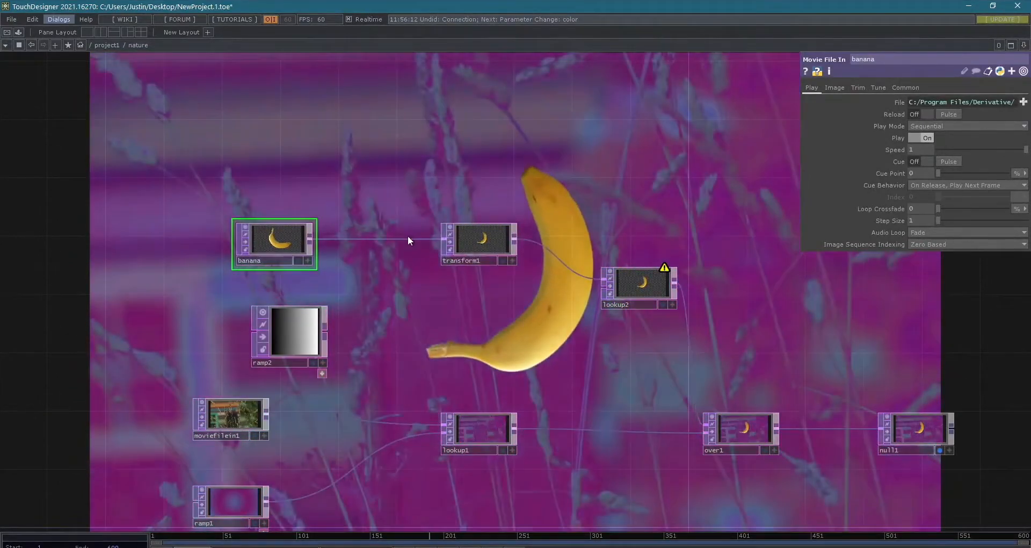
# - Insert a Composite TOP between banana and transform1
pyautogui.rightClick(408, 238)
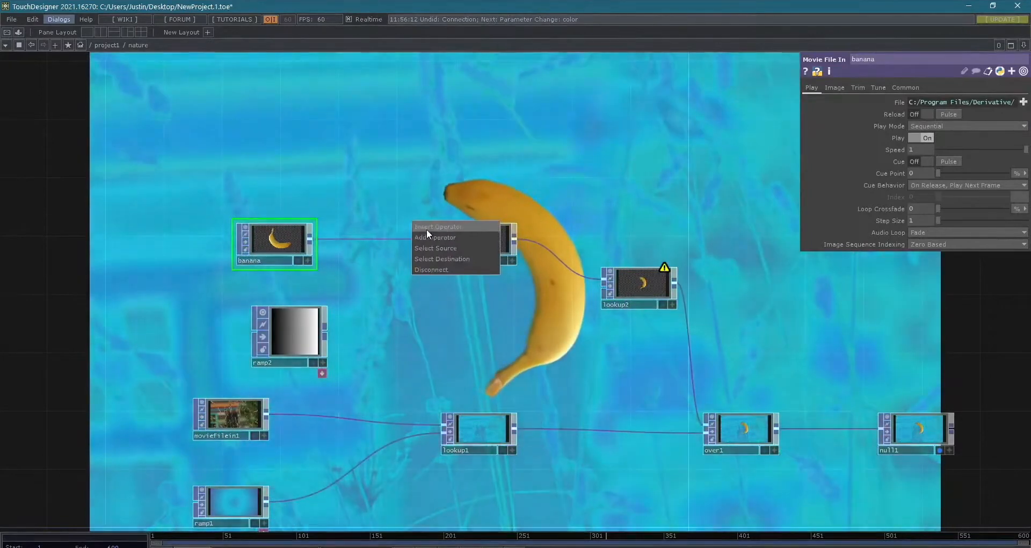
pyautogui.click(426, 229)
pyautogui.write('comp')
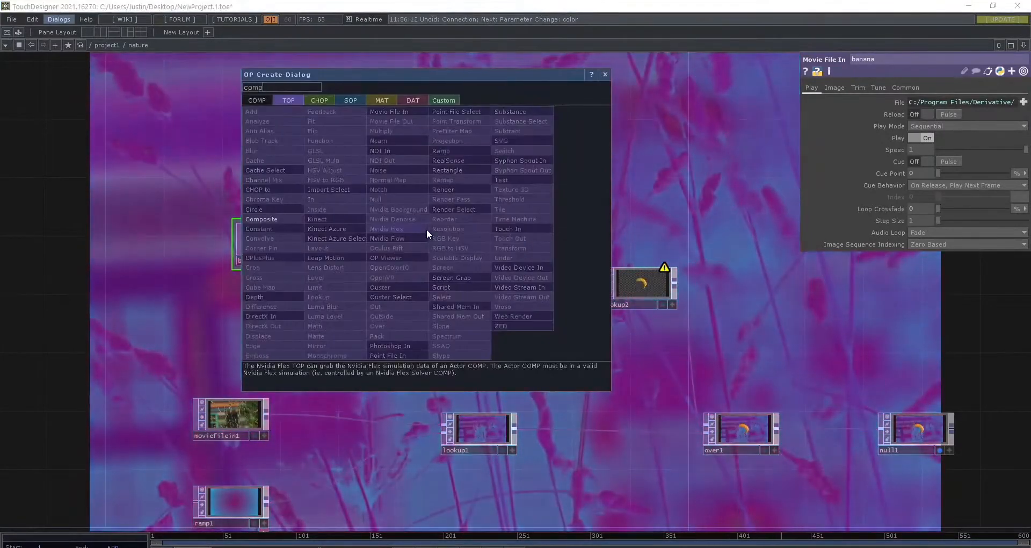
pyautogui.press('Return')
pyautogui.click(397, 244)
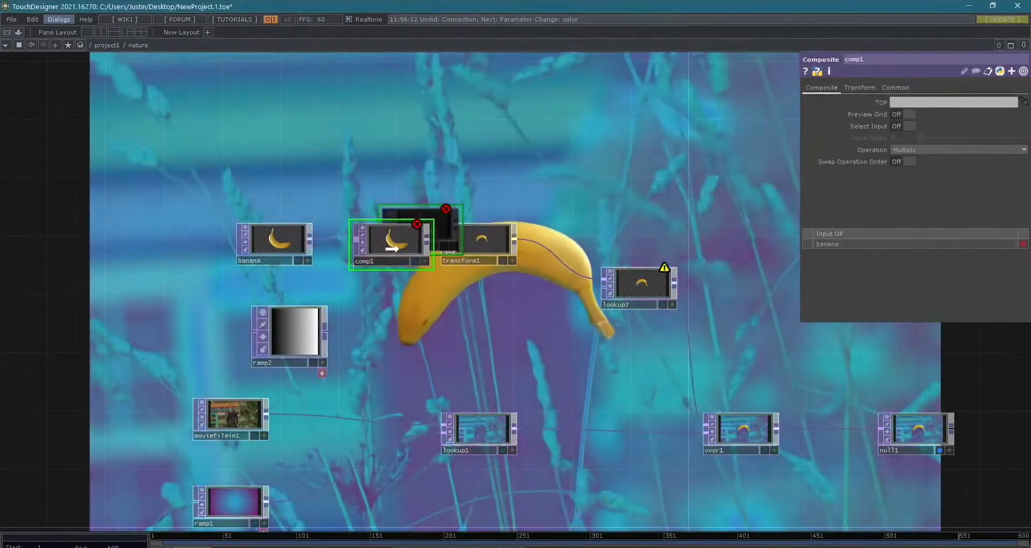
# - Space out ramp2, banana and comp1, and connect ramp2 to comp1 as its second input
pyautogui.moveTo(291, 323); pyautogui.dragTo(232, 325)
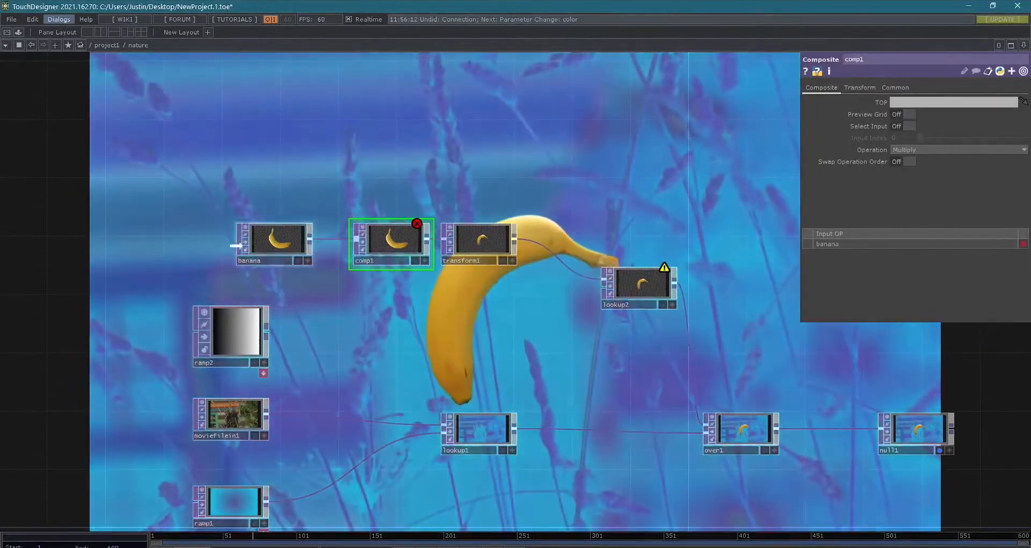
pyautogui.moveTo(252, 262); pyautogui.dragTo(196, 262)
pyautogui.moveTo(407, 263); pyautogui.dragTo(392, 264)
pyautogui.moveTo(266, 333); pyautogui.dragTo(339, 258)
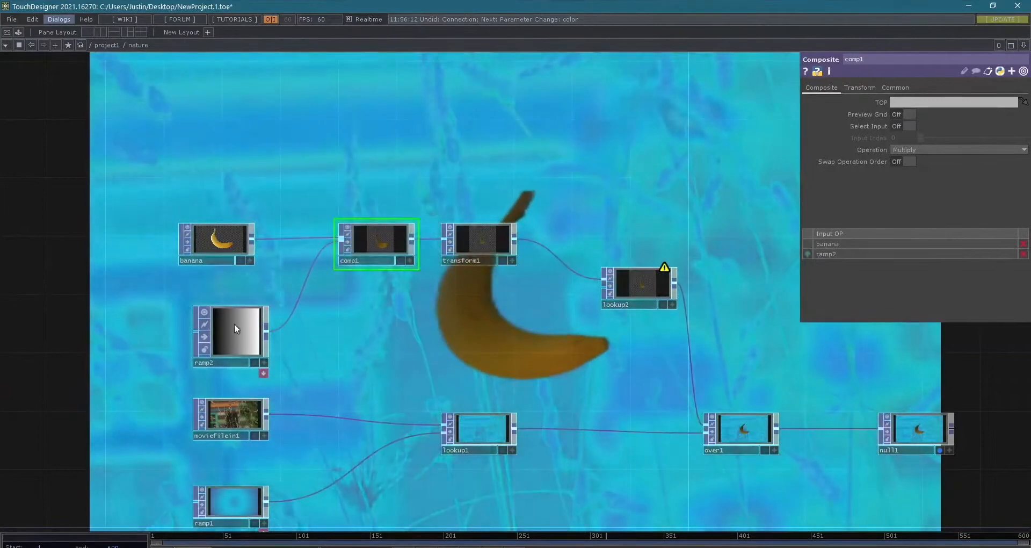
# - Check ramp2's resolution settings and connect banana to ramp2's input so the ramp takes the banana image's resolution
pyautogui.click(243, 336)
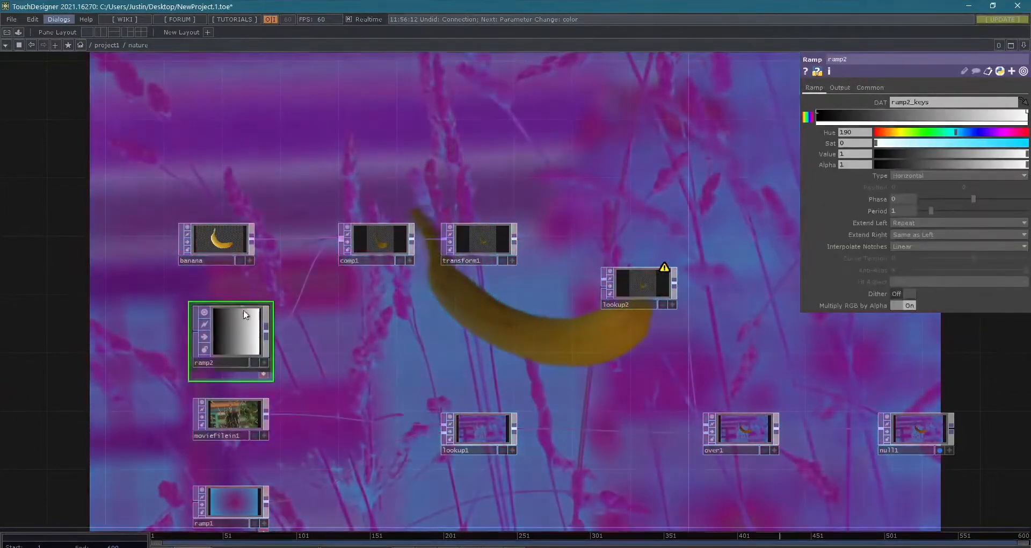
pyautogui.click(859, 86)
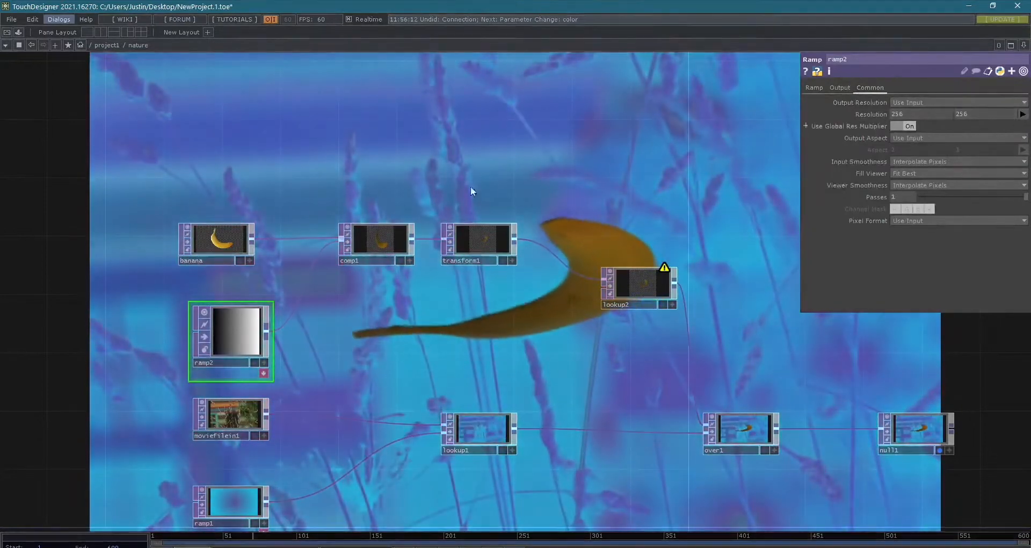
pyautogui.scroll(3, 162, 349)
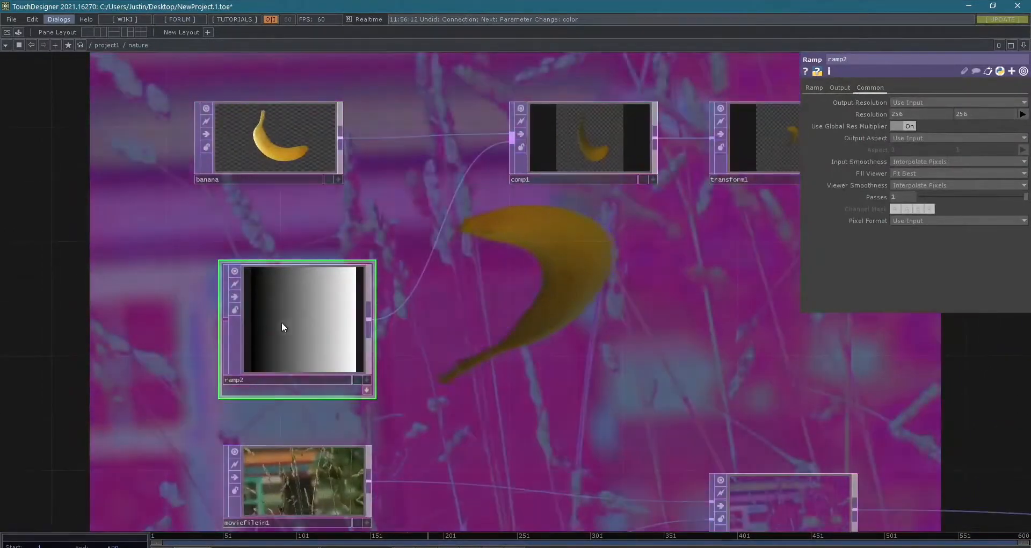
pyautogui.moveTo(342, 140); pyautogui.dragTo(215, 331)
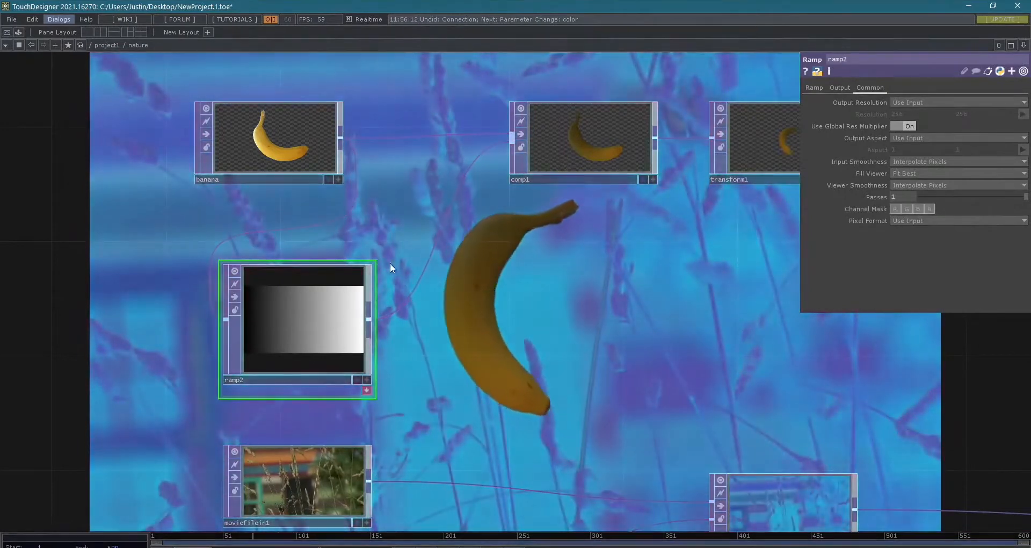
# - Recolour ramp2's bright end green with hue 105, saturation 1 and value 0.968
pyautogui.scroll(5, 586, 152)
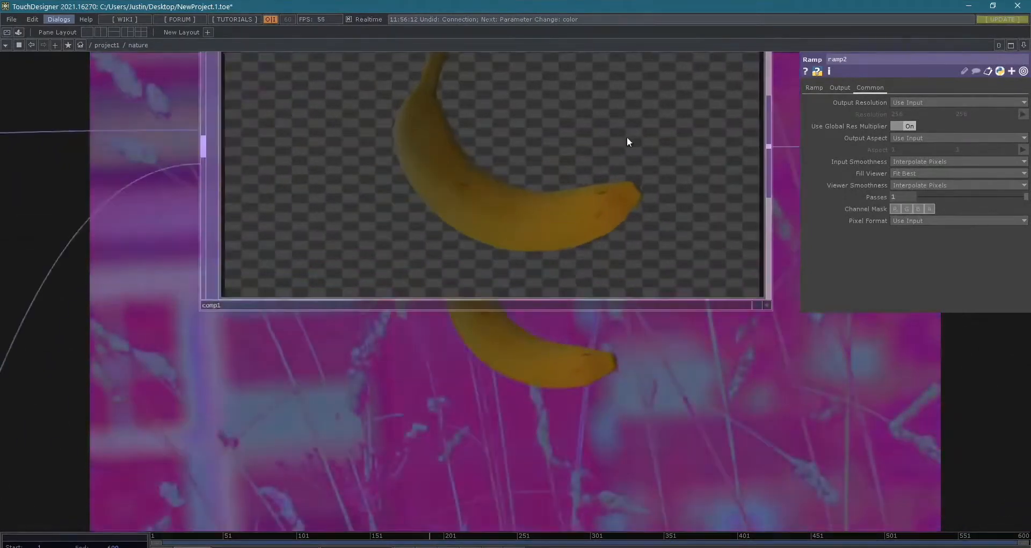
pyautogui.scroll(-3, 627, 136)
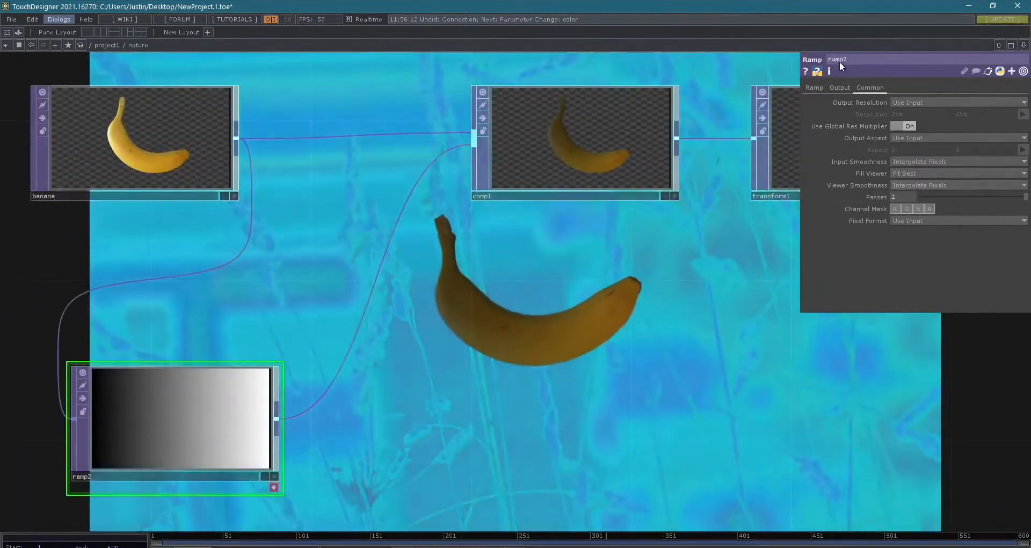
pyautogui.click(817, 87)
pyautogui.scroll(4, 603, 107)
pyautogui.scroll(-1, 684, 144)
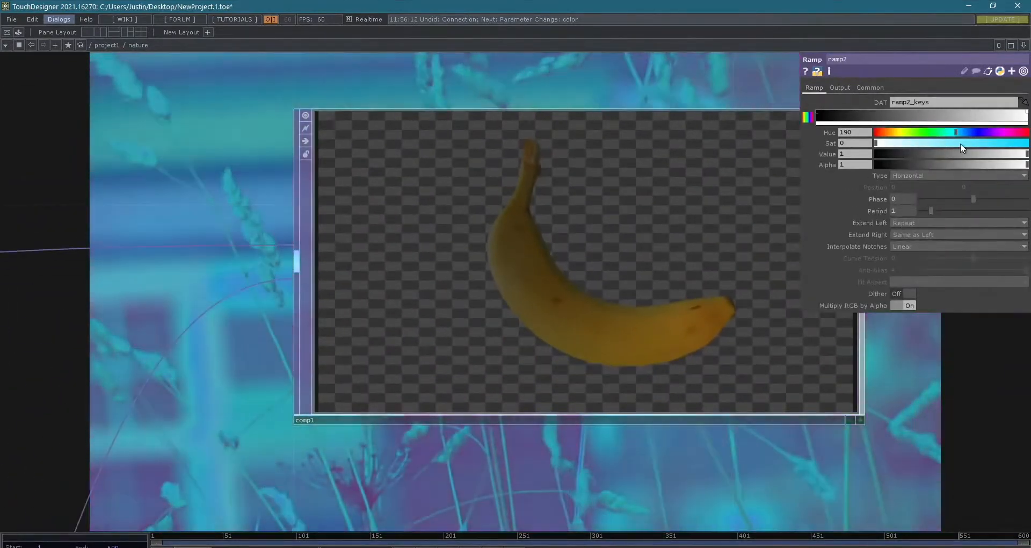
pyautogui.moveTo(961, 144); pyautogui.dragTo(965, 142)
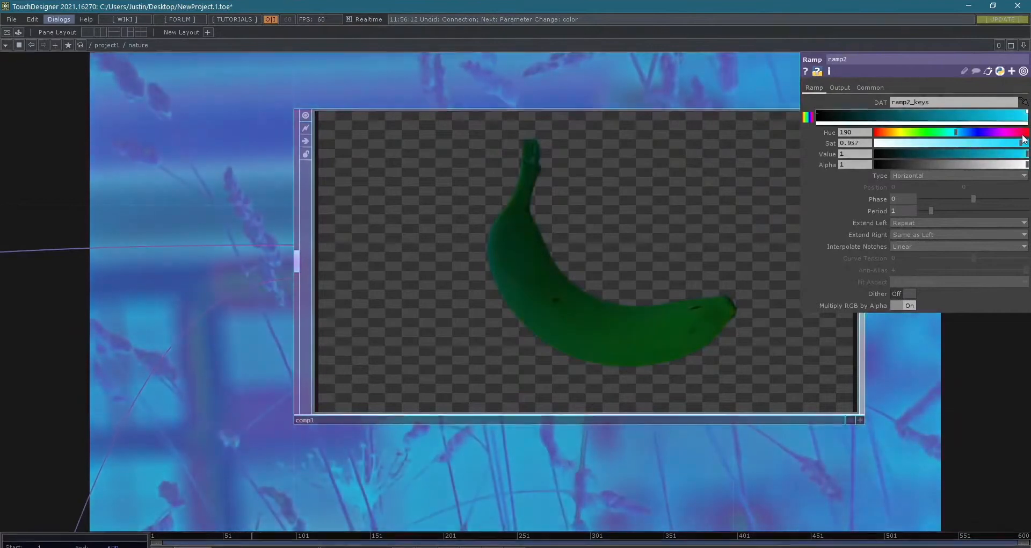
pyautogui.scroll(-4, 854, 362)
pyautogui.moveTo(610, 248); pyautogui.dragTo(327, 216)
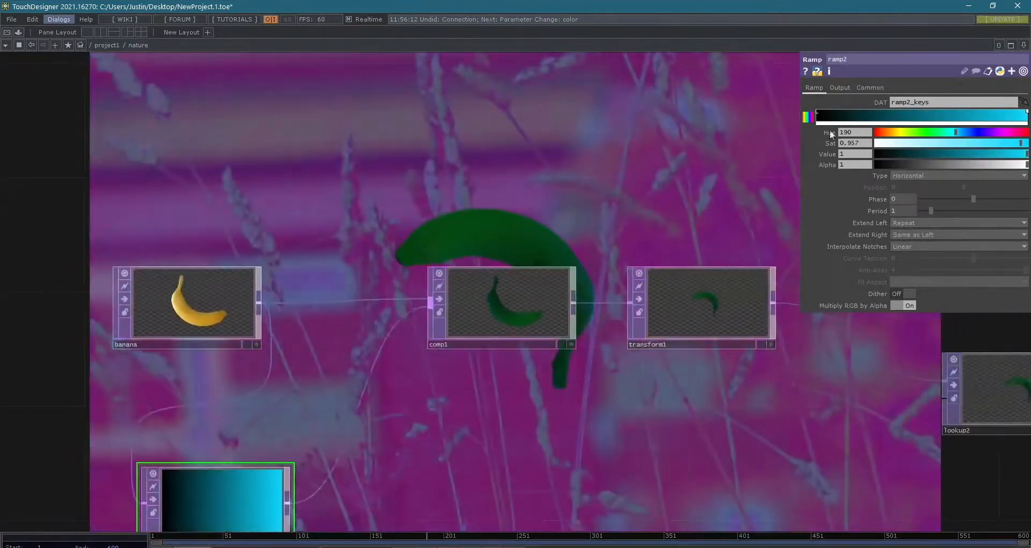
pyautogui.moveTo(951, 131); pyautogui.dragTo(919, 131)
pyautogui.moveTo(1028, 152); pyautogui.dragTo(1023, 155)
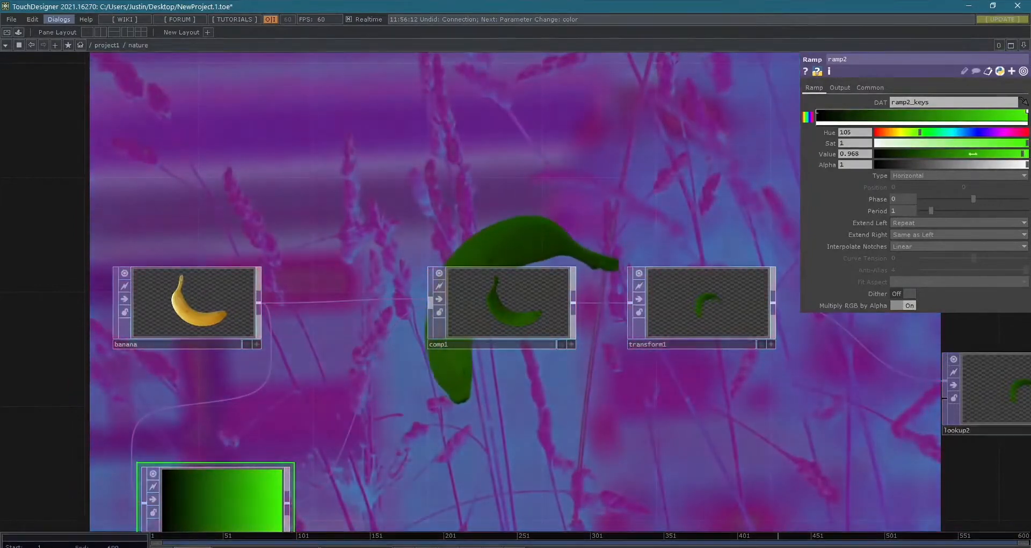
# - Reposition ramp2 beneath the connection between banana and comp1
pyautogui.scroll(-3, 448, 171)
pyautogui.moveTo(446, 170); pyautogui.dragTo(309, 169)
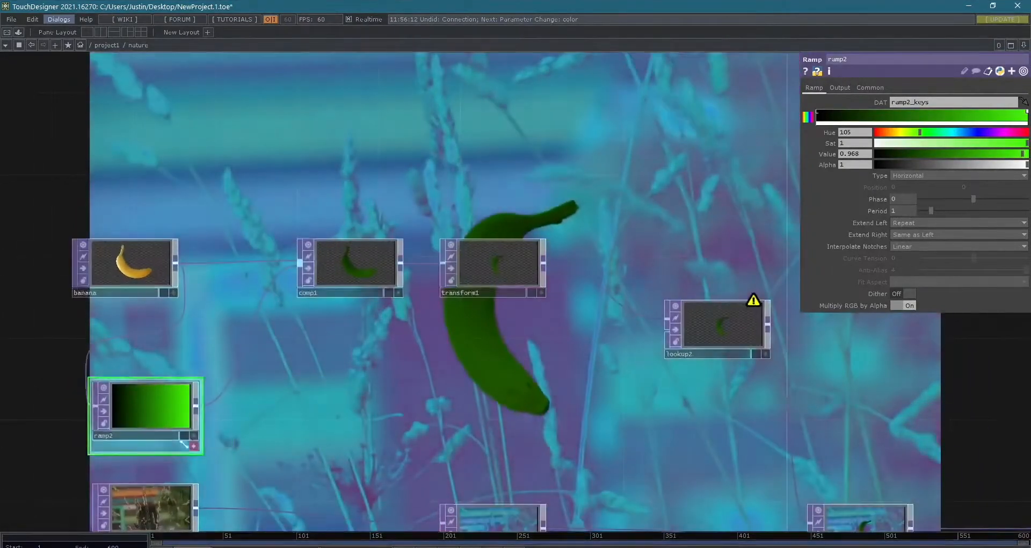
pyautogui.moveTo(160, 417); pyautogui.dragTo(237, 379)
pyautogui.scroll(-3, 554, 390)
pyautogui.moveTo(605, 420); pyautogui.dragTo(559, 369)
# - Delete lookup2 so that transform1 feeds over1 directly
pyautogui.click(600, 309)
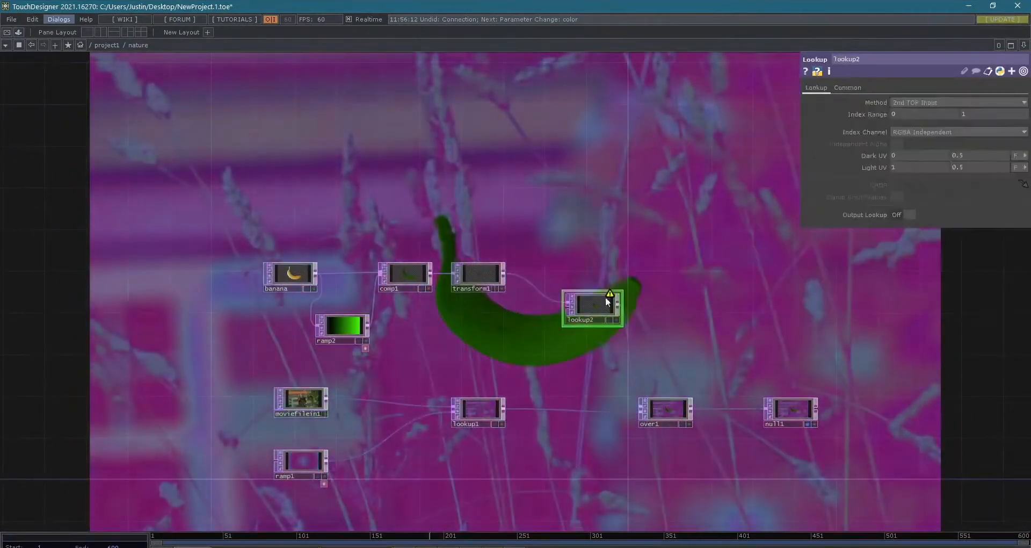
pyautogui.middleClick(603, 307)
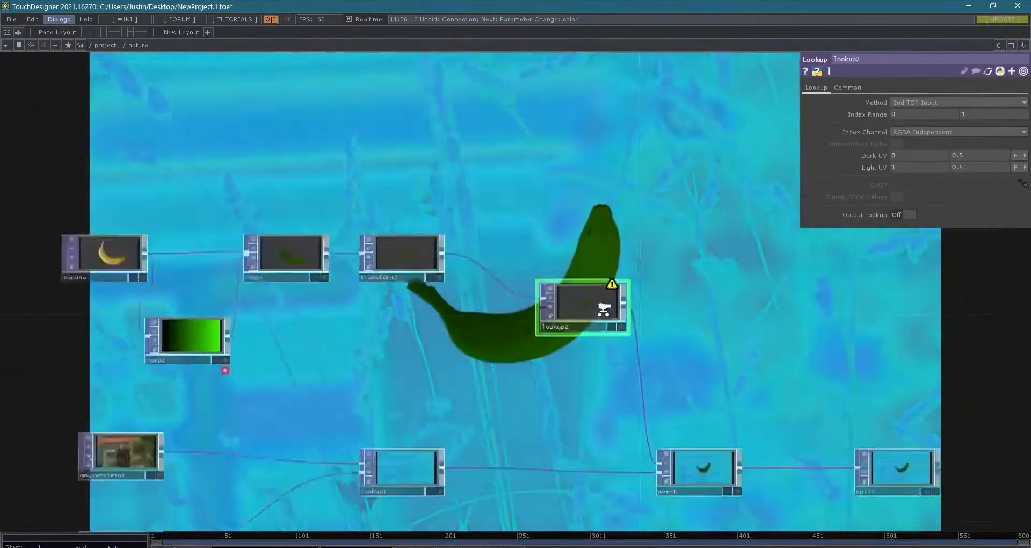
pyautogui.scroll(3, 558, 303)
pyautogui.press('Delete')
pyautogui.scroll(-1, 437, 304)
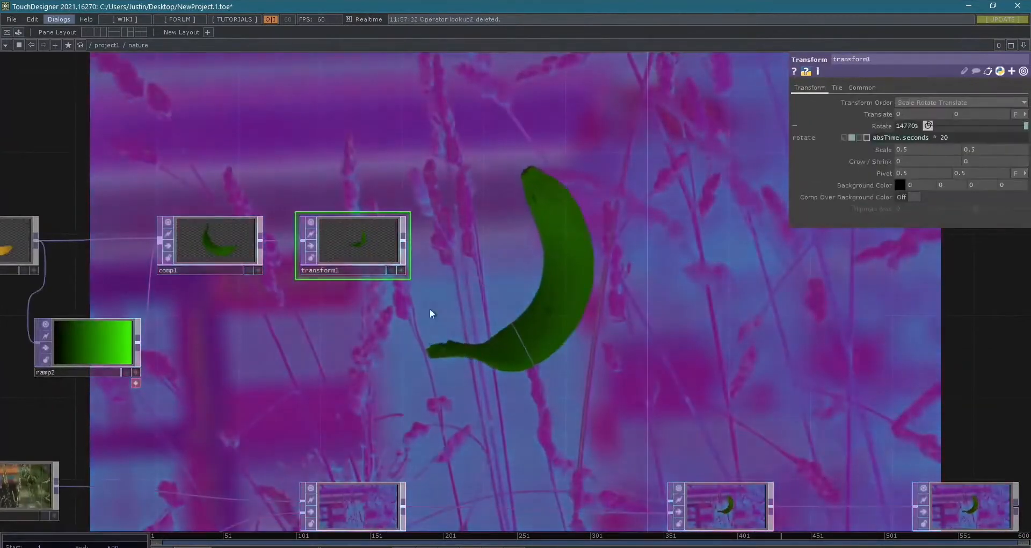
pyautogui.scroll(-2, 426, 346)
pyautogui.scroll(-2, 507, 327)
pyautogui.scroll(-3, 697, 323)
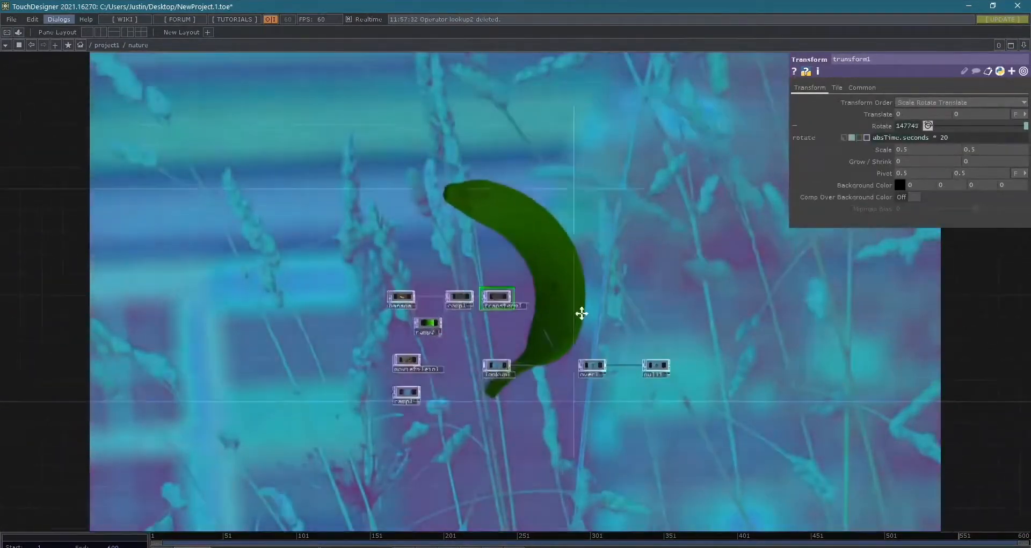
pyautogui.scroll(3, 629, 338)
pyautogui.moveTo(493, 294); pyautogui.dragTo(569, 359)
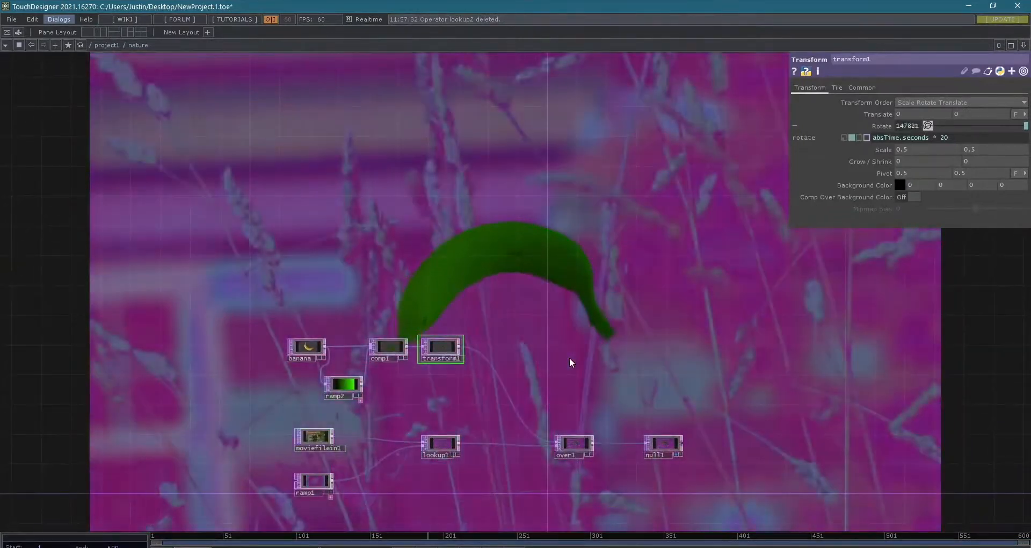
pyautogui.moveTo(665, 371); pyautogui.dragTo(647, 289)
pyautogui.scroll(5, 662, 358)
pyautogui.rightClick(667, 353)
pyautogui.write('nu')
pyautogui.press('BackSpace')
pyautogui.press('BackSpace')
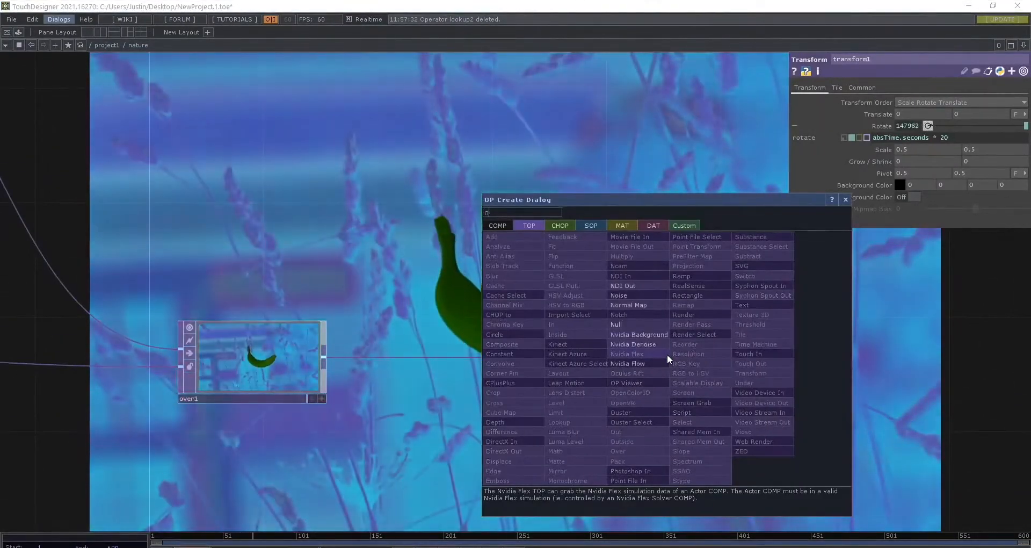
pyautogui.press('Escape')
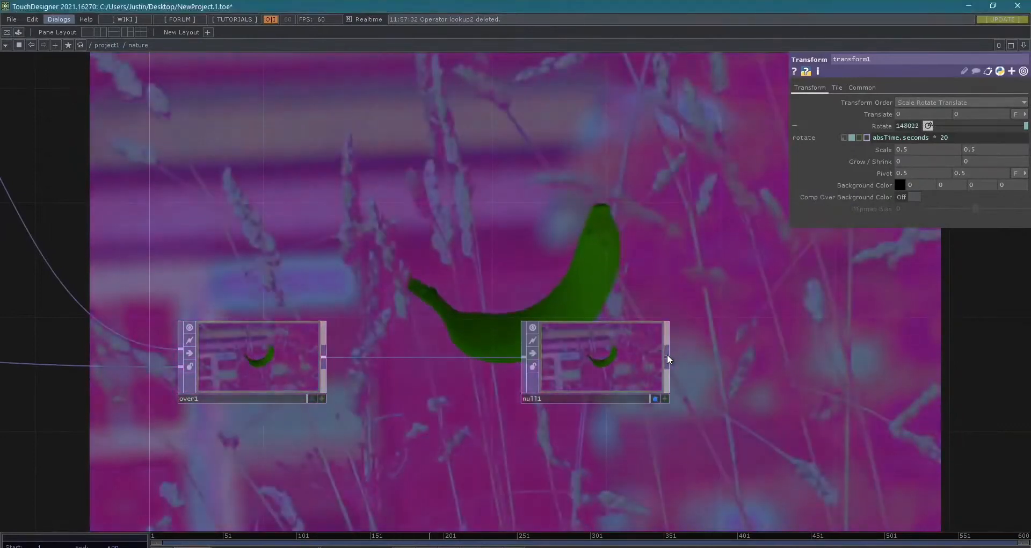
# - Add an Out TOP to null1's output and place it just beyond null1 in the nature network
pyautogui.rightClick(667, 353)
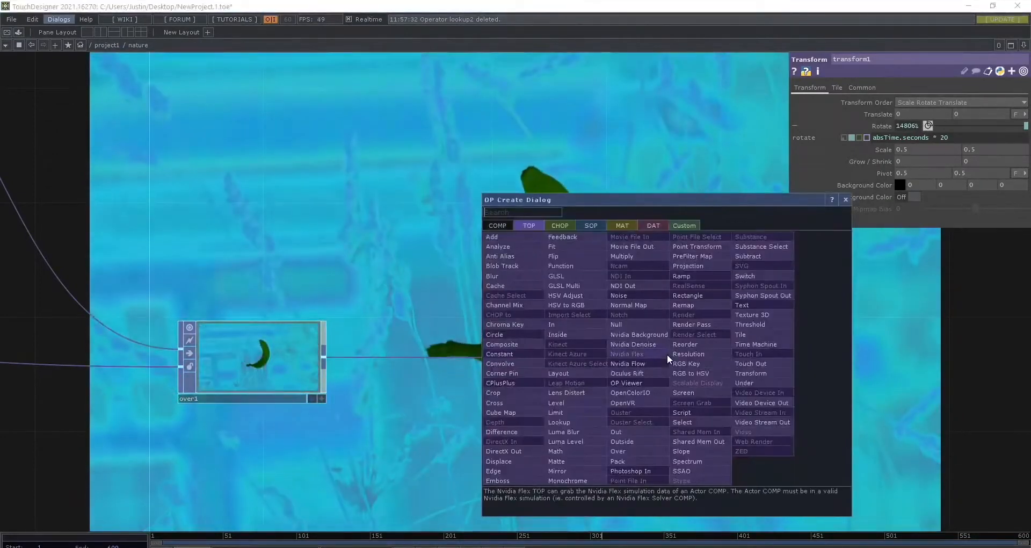
pyautogui.write('out')
pyautogui.press('Return')
pyautogui.click(667, 354)
pyautogui.moveTo(667, 355); pyautogui.dragTo(838, 368)
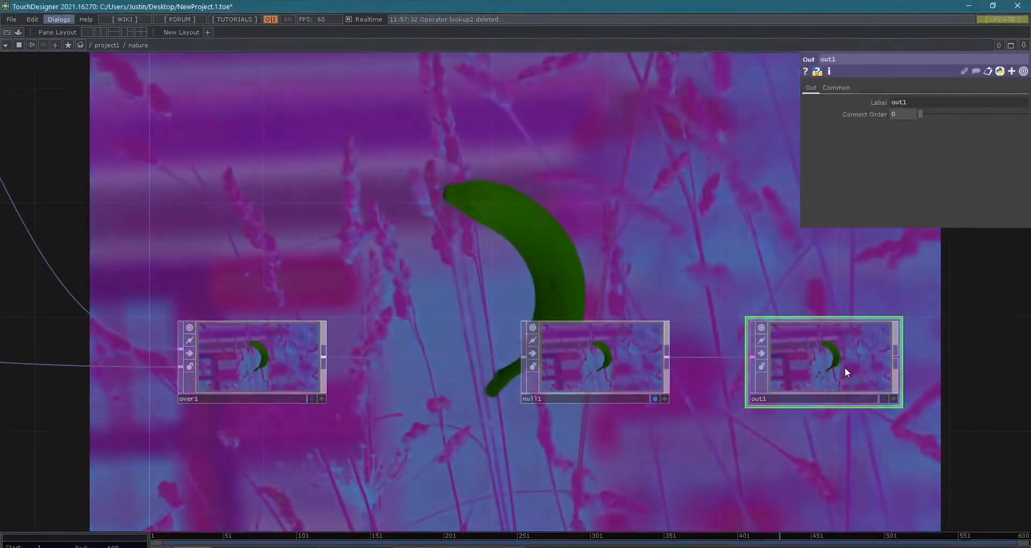
# - Return to the project1 network and attach a Null TOP to the nature container's output
pyautogui.scroll(-6, 830, 385)
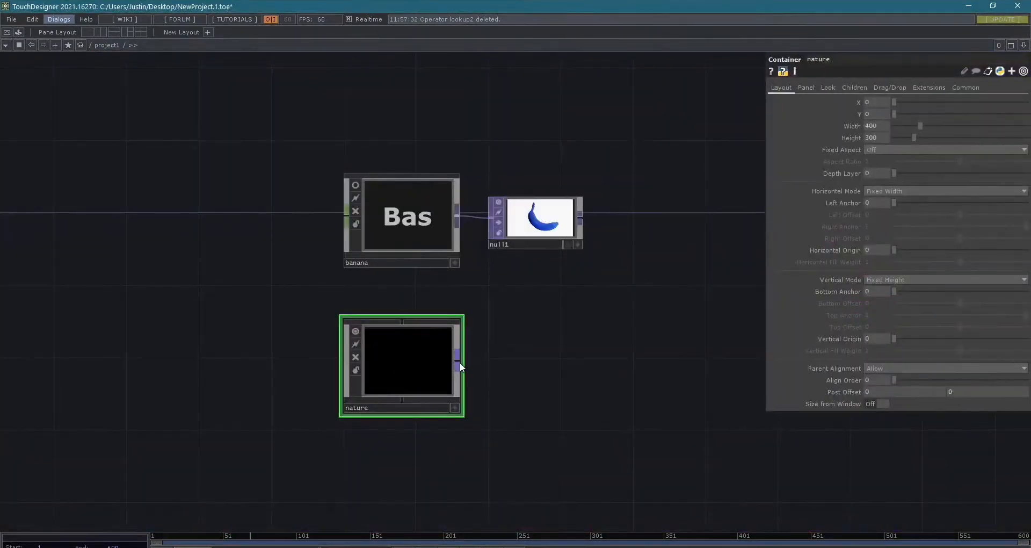
pyautogui.click(460, 366)
pyautogui.write('null')
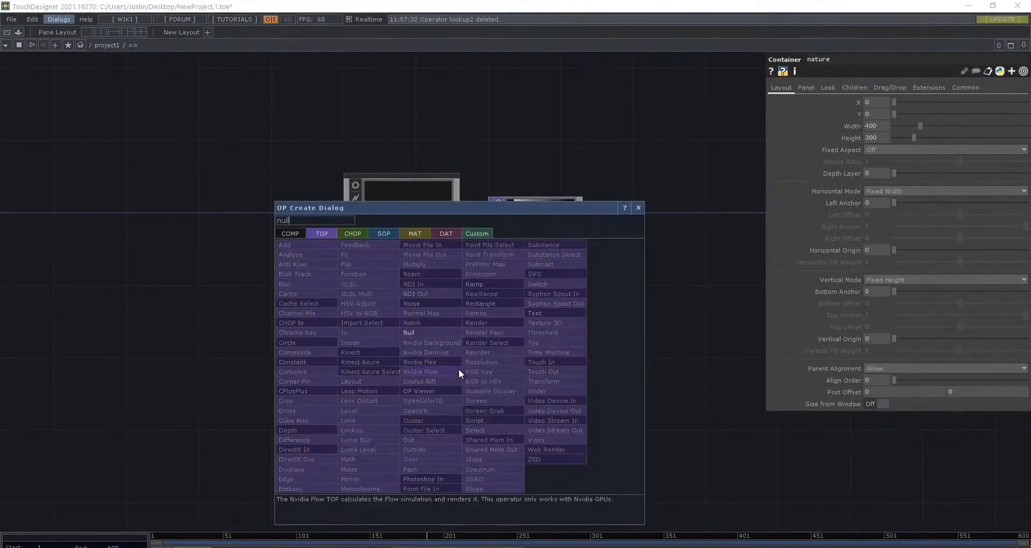
pyautogui.press('Return')
pyautogui.click(530, 369)
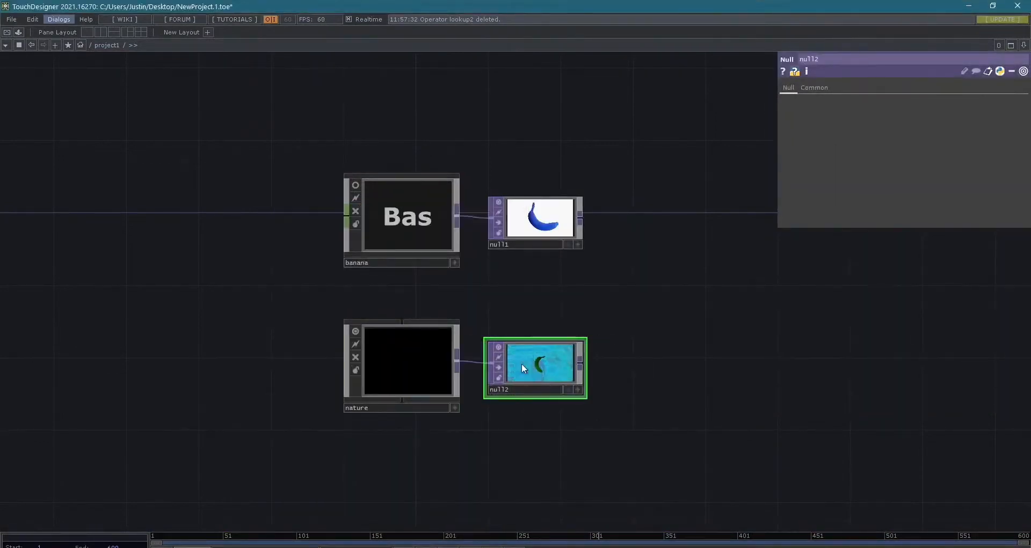
# - Add a Cross TOP after null1 and connect null2 as its second input
pyautogui.click(581, 220)
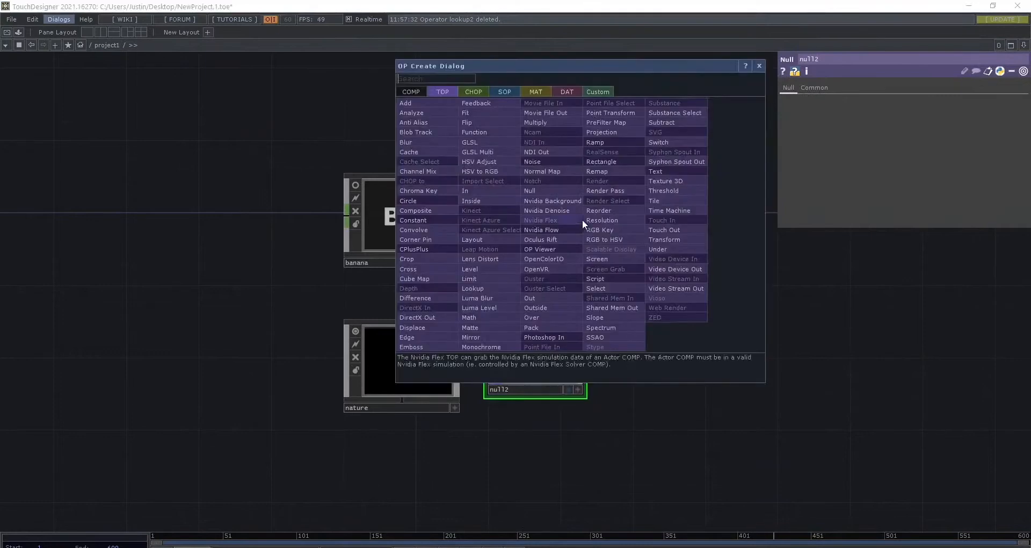
pyautogui.write('cross')
pyautogui.press('Return')
pyautogui.click(617, 195)
pyautogui.moveTo(643, 220); pyautogui.dragTo(751, 328)
pyautogui.moveTo(585, 363); pyautogui.dragTo(665, 325)
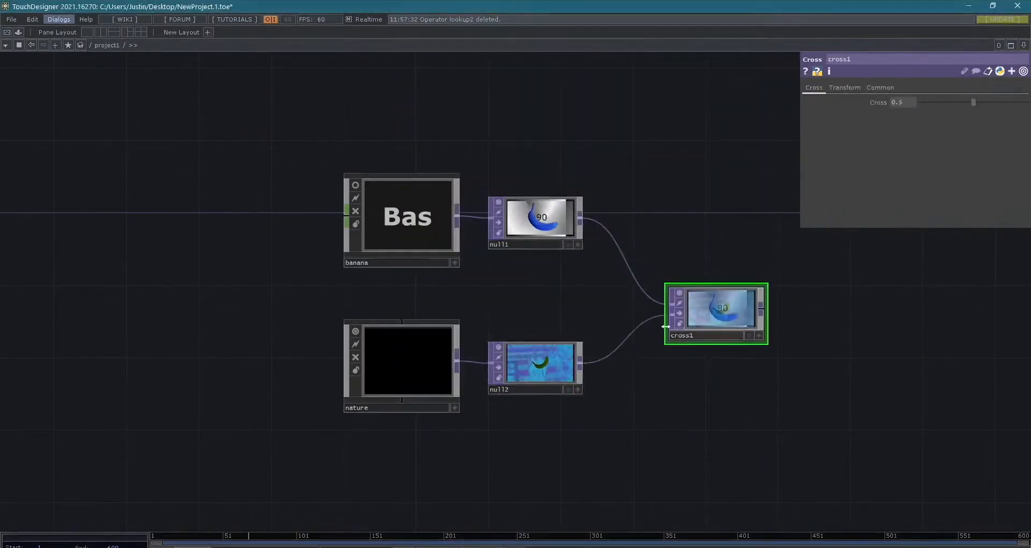
# - Try out the blend between the two sources on cross1 and leave its Cross value at 0.513
pyautogui.scroll(5, 764, 304)
pyautogui.moveTo(973, 102); pyautogui.dragTo(910, 82)
pyautogui.scroll(-6, 571, 224)
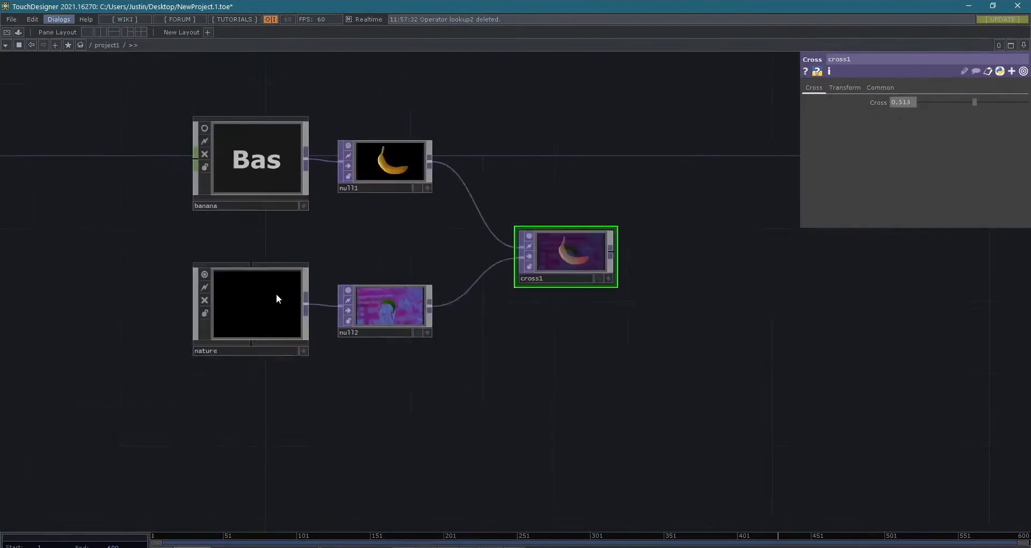
pyautogui.moveTo(407, 245); pyautogui.dragTo(557, 248)
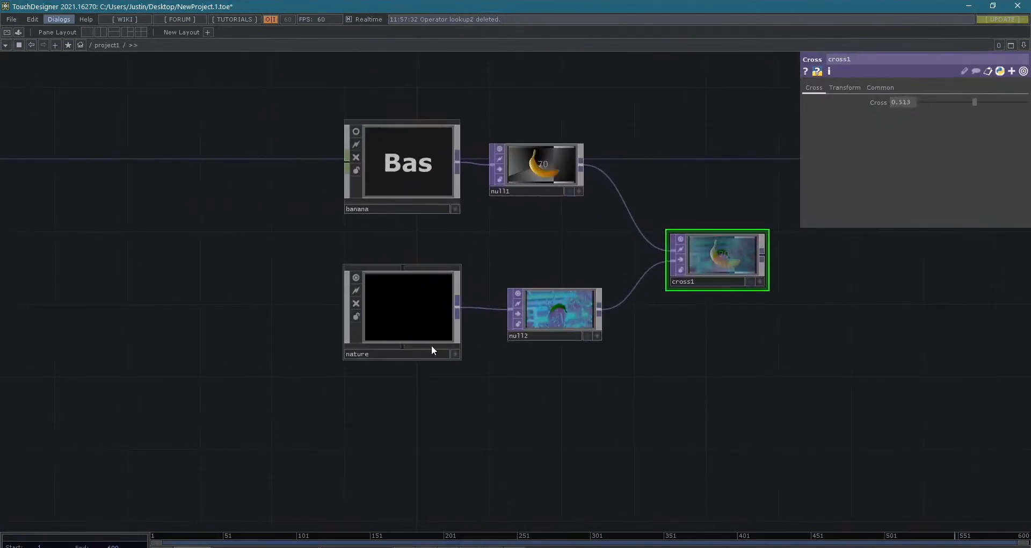
# - Check the Out operator's name inside the nature container and set the container's Background TOP to ./out1
pyautogui.click(400, 324)
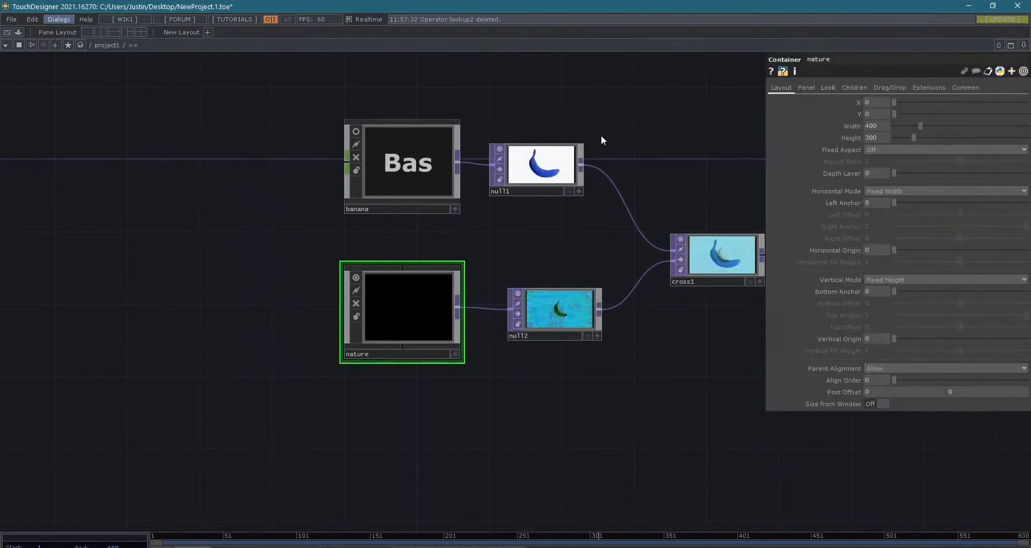
pyautogui.click(806, 87)
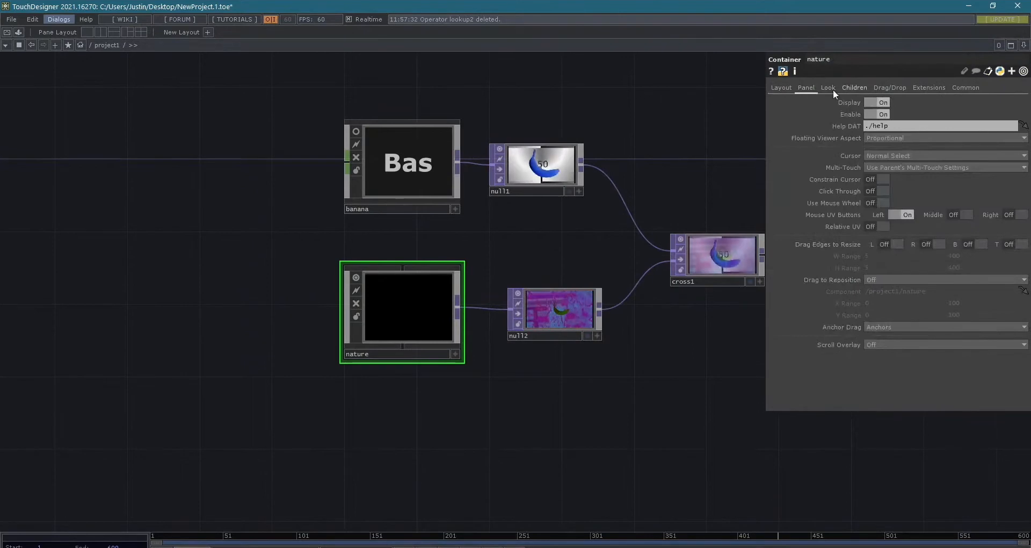
pyautogui.click(828, 87)
pyautogui.click(811, 88)
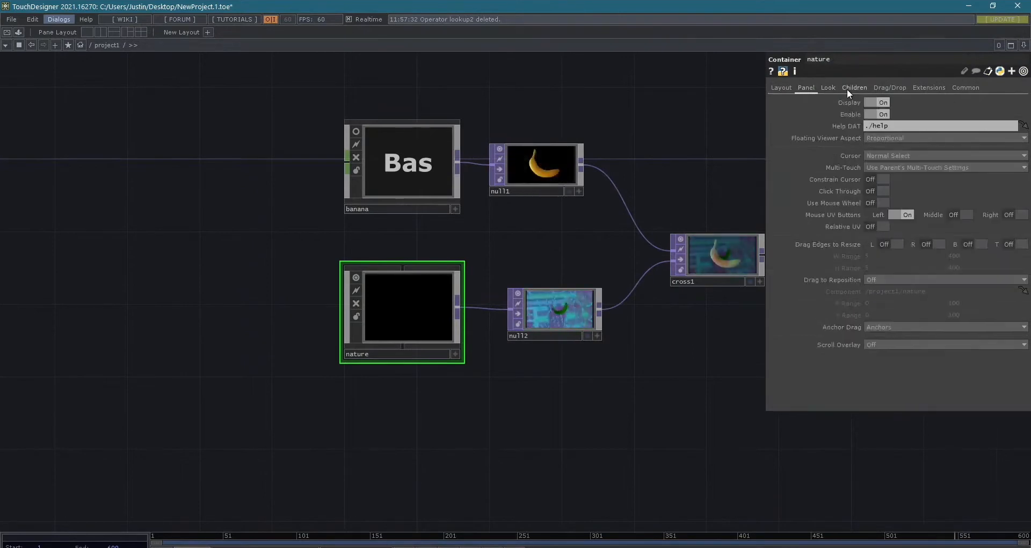
pyautogui.click(824, 88)
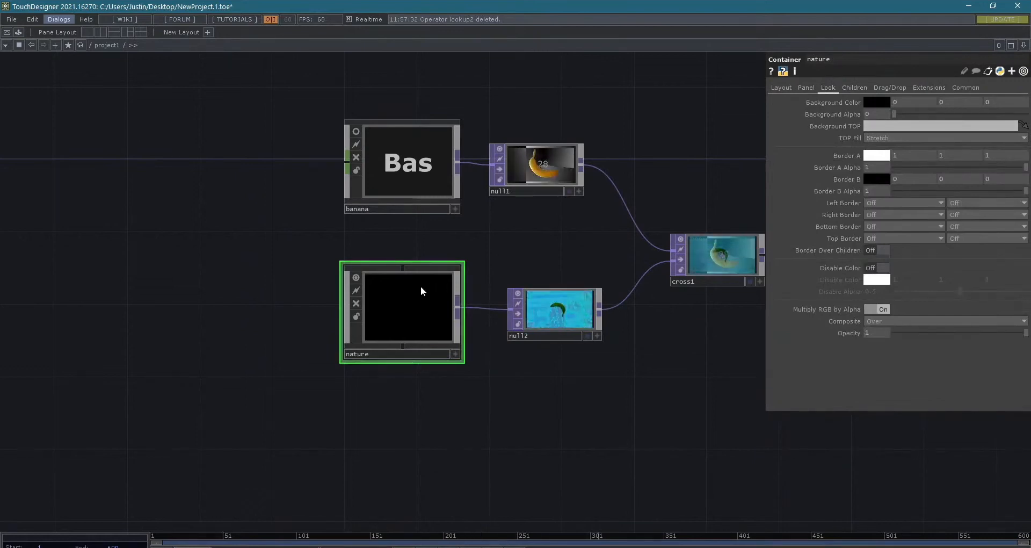
pyautogui.click(874, 127)
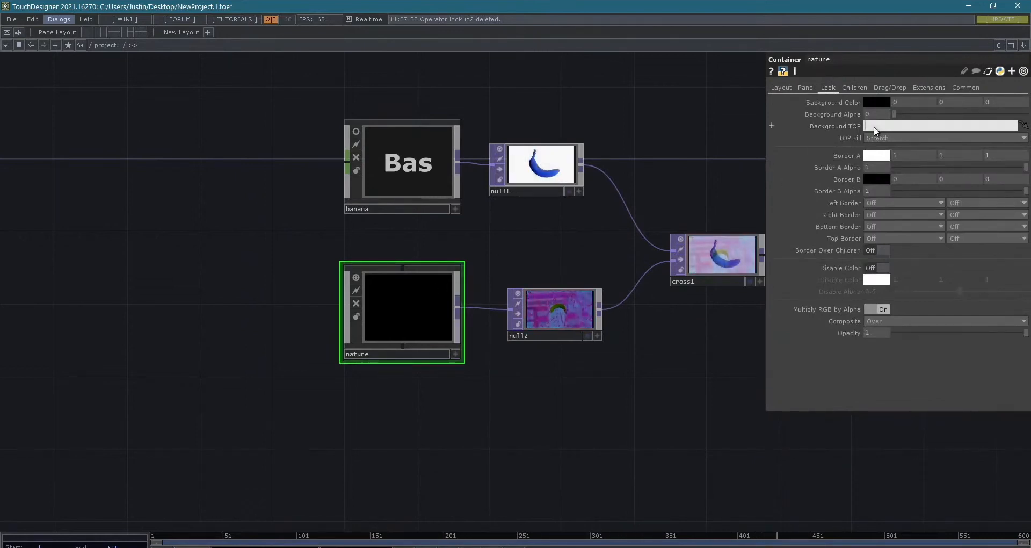
pyautogui.doubleClick(422, 295)
pyautogui.scroll(5, 835, 383)
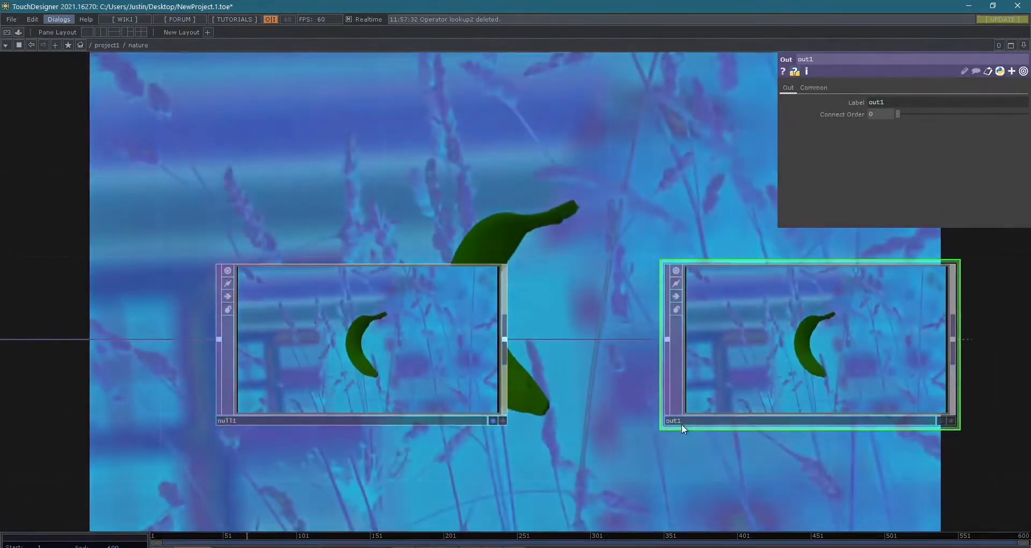
pyautogui.scroll(-2, 688, 420)
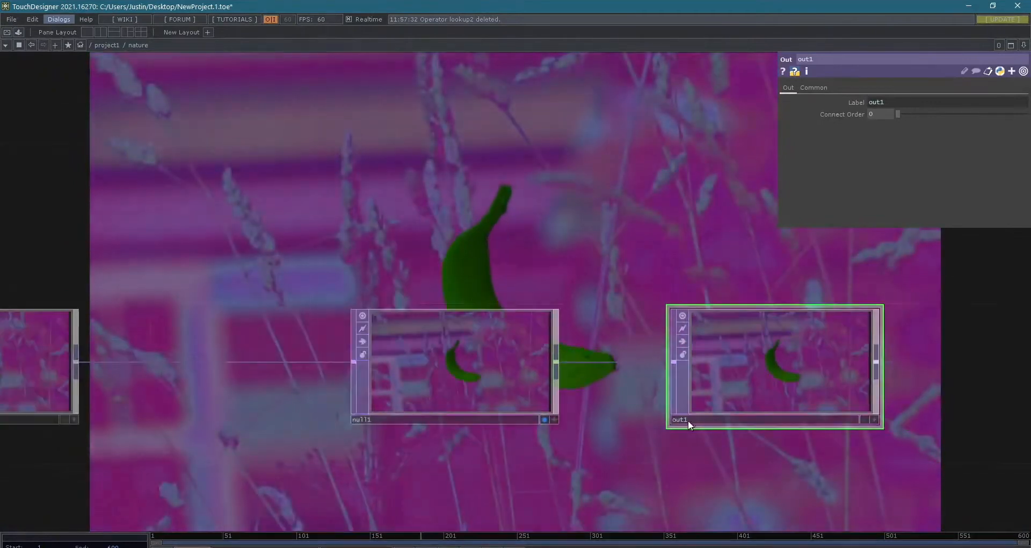
pyautogui.press('u')
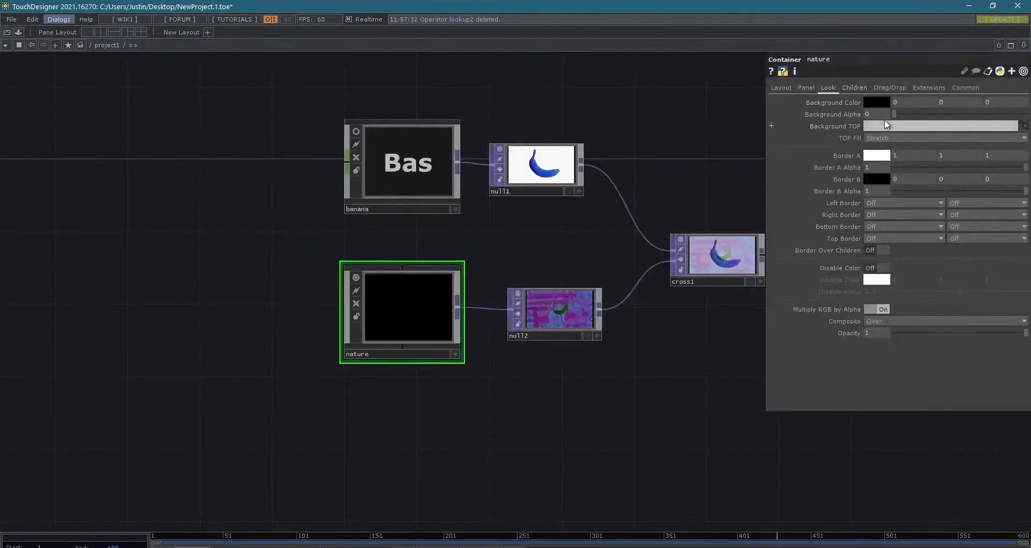
pyautogui.write('./')
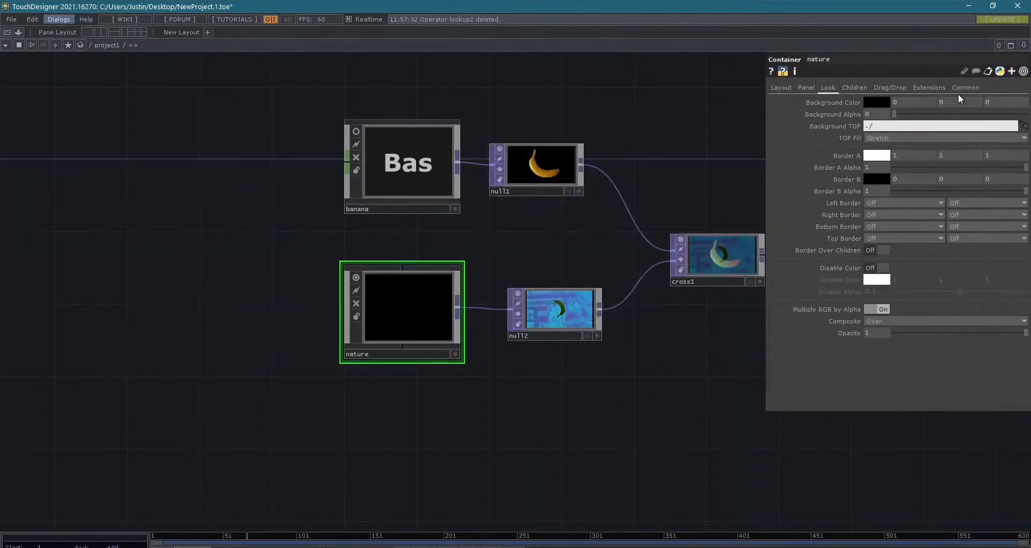
pyautogui.write('out1')
pyautogui.press('Return')
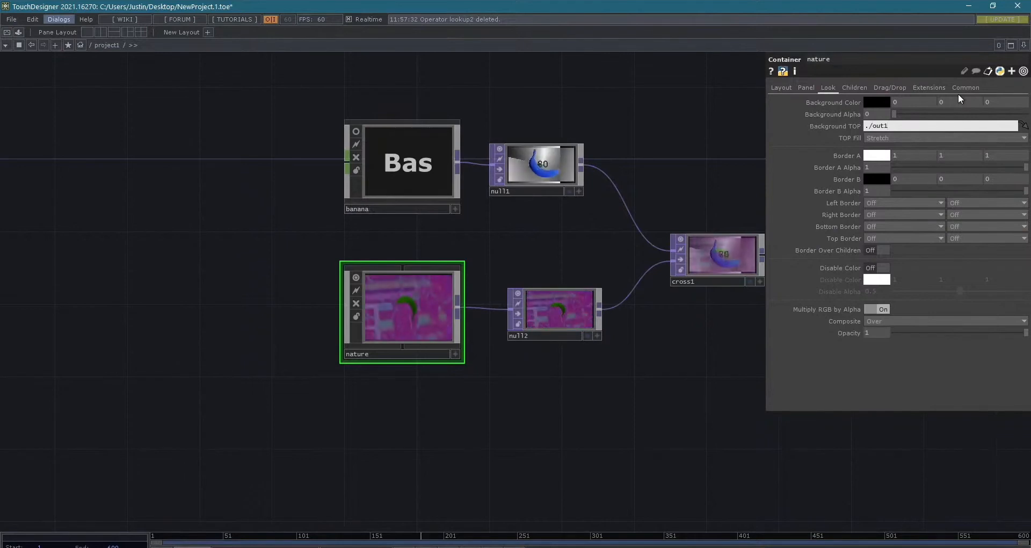
# - Inspect the nature container's preview and check its width and height settings
pyautogui.scroll(6, 408, 332)
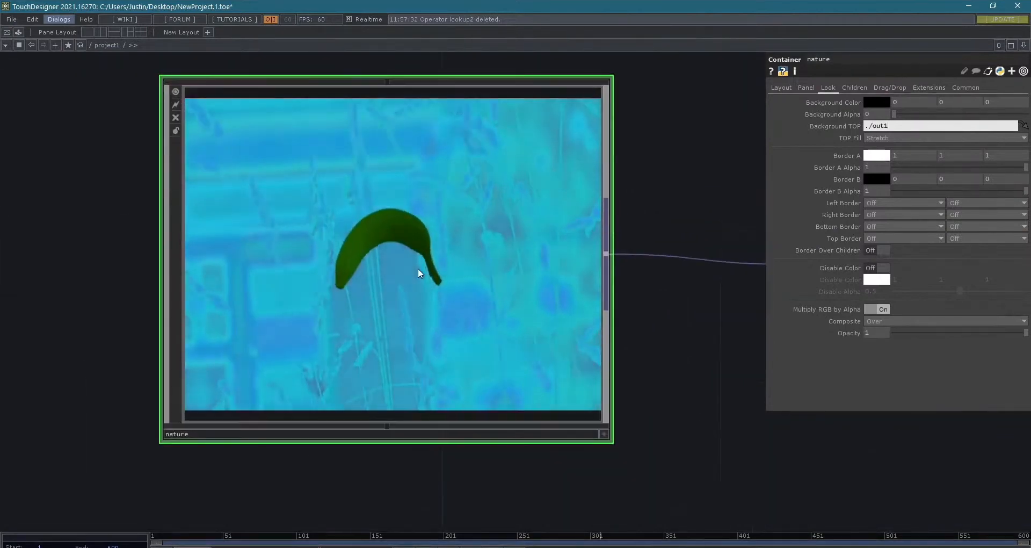
pyautogui.scroll(-5, 418, 268)
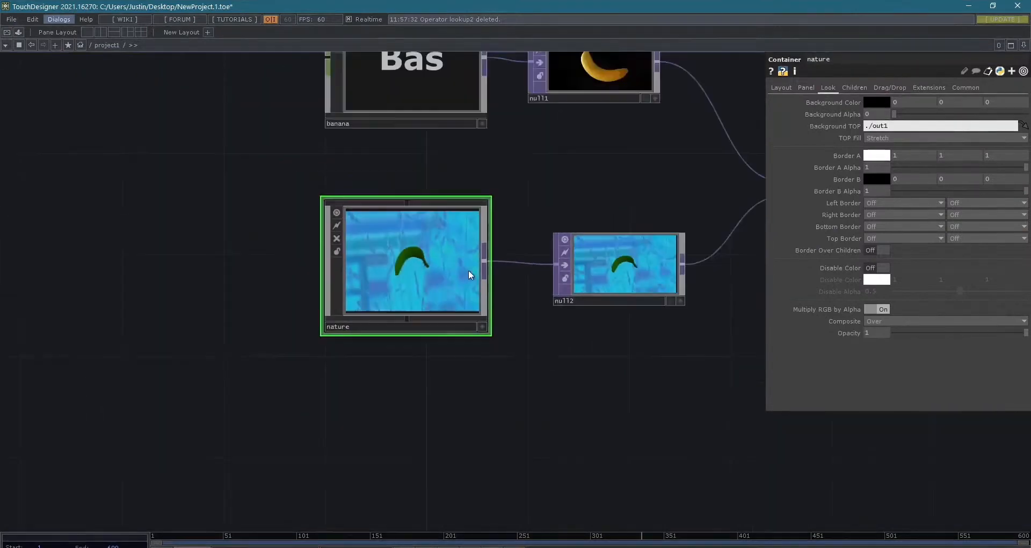
pyautogui.click(788, 89)
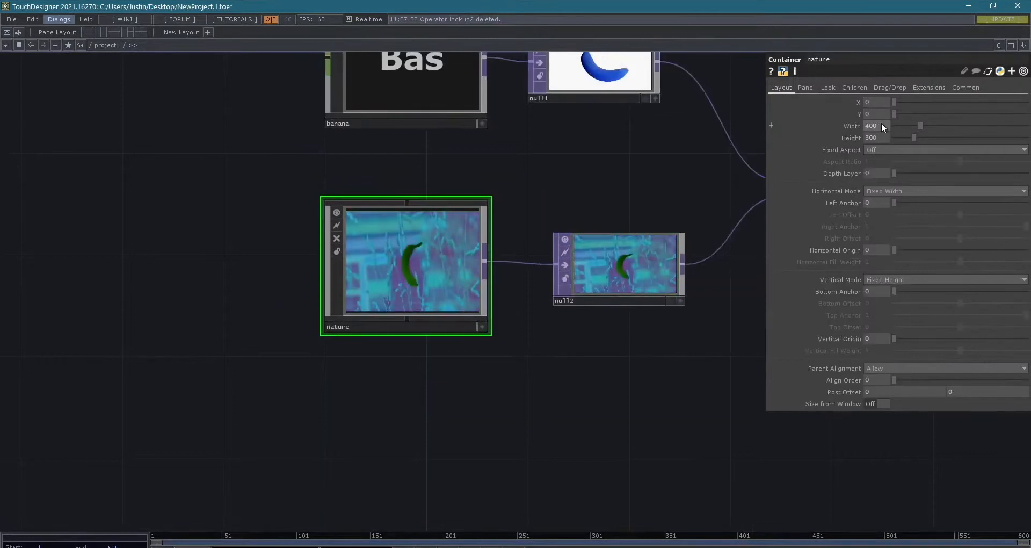
pyautogui.moveTo(685, 399); pyautogui.dragTo(576, 408)
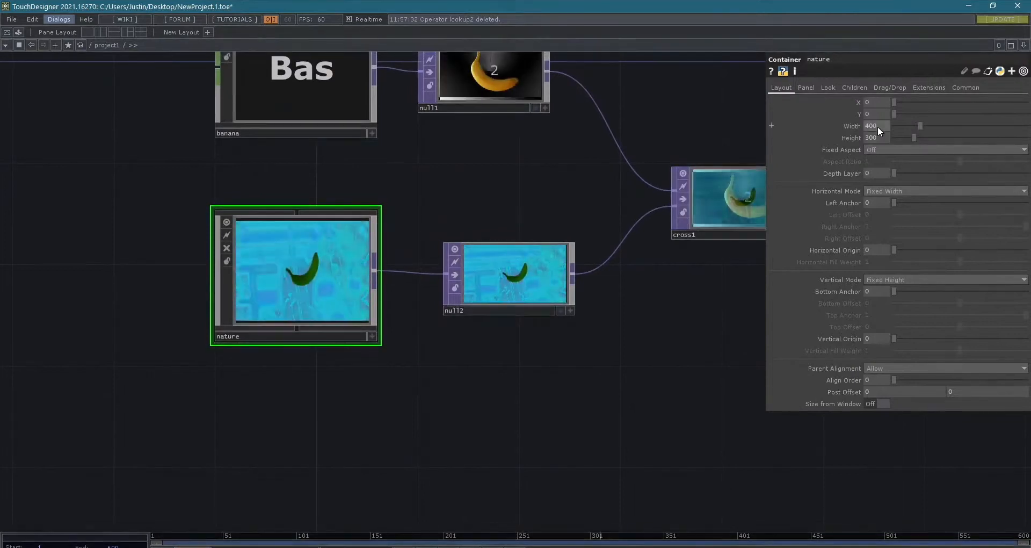
# - Select all five nodes in the project1 network and turn off their viewers
pyautogui.scroll(-3, 549, 333)
pyautogui.moveTo(505, 372); pyautogui.dragTo(338, 384)
pyautogui.moveTo(112, 125); pyautogui.dragTo(175, 177)
pyautogui.moveTo(163, 172); pyautogui.dragTo(572, 431, button='right')
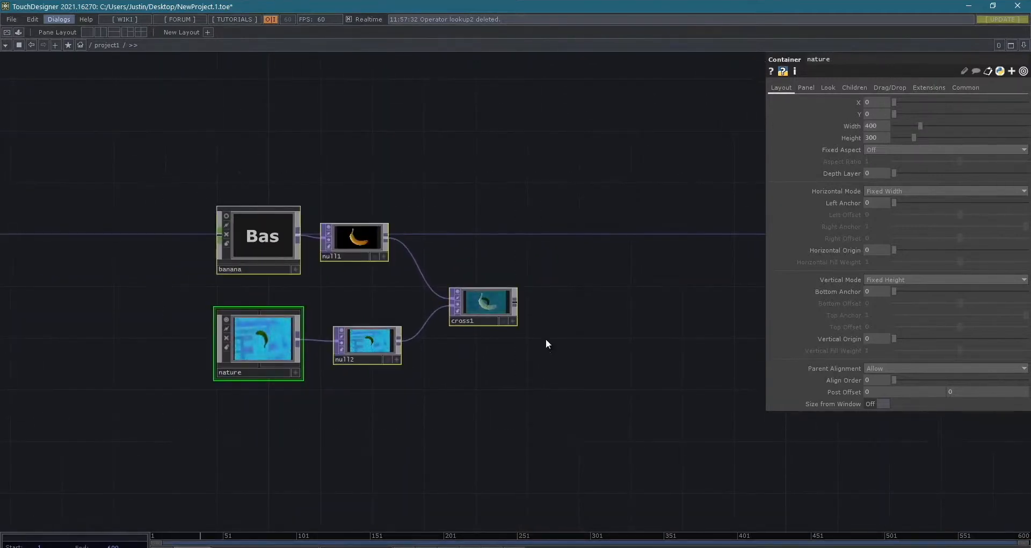
pyautogui.click(456, 291)
pyautogui.moveTo(619, 401); pyautogui.dragTo(428, 350)
pyautogui.moveTo(535, 376); pyautogui.dragTo(556, 397)
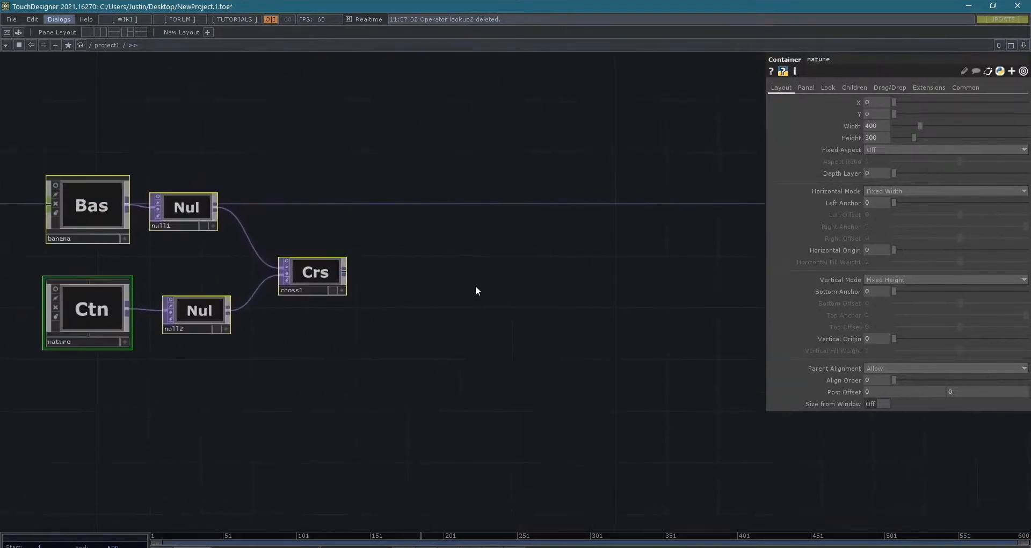
# - Add a Container COMP to the project1 network, beyond the cross1 node
pyautogui.scroll(-3, 481, 263)
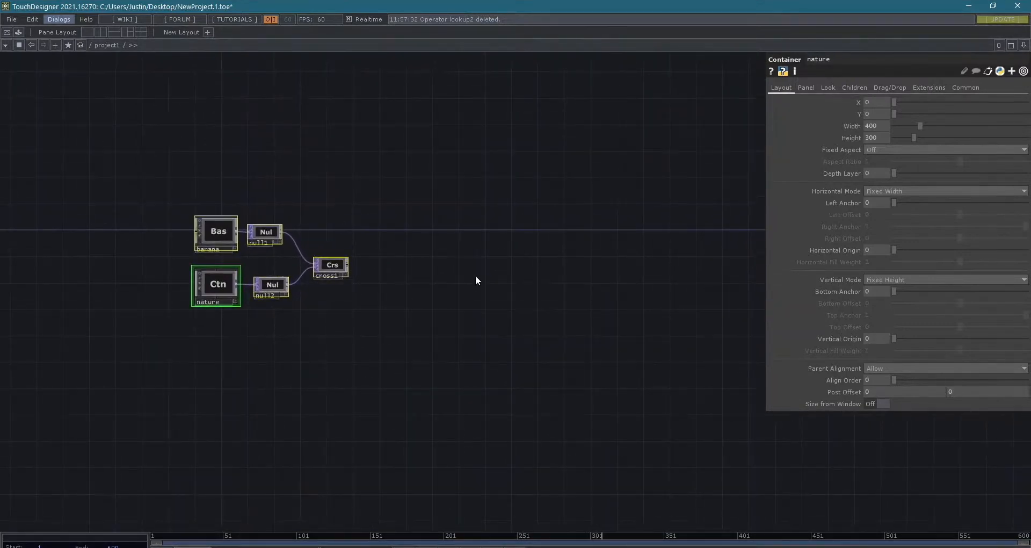
pyautogui.press('Tab')
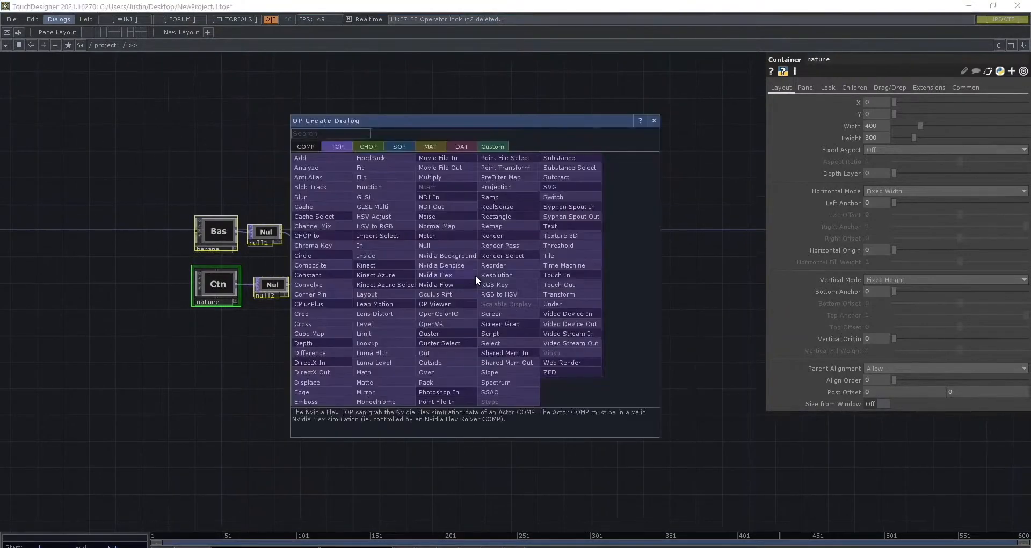
pyautogui.click(415, 105)
pyautogui.rightClick(459, 243)
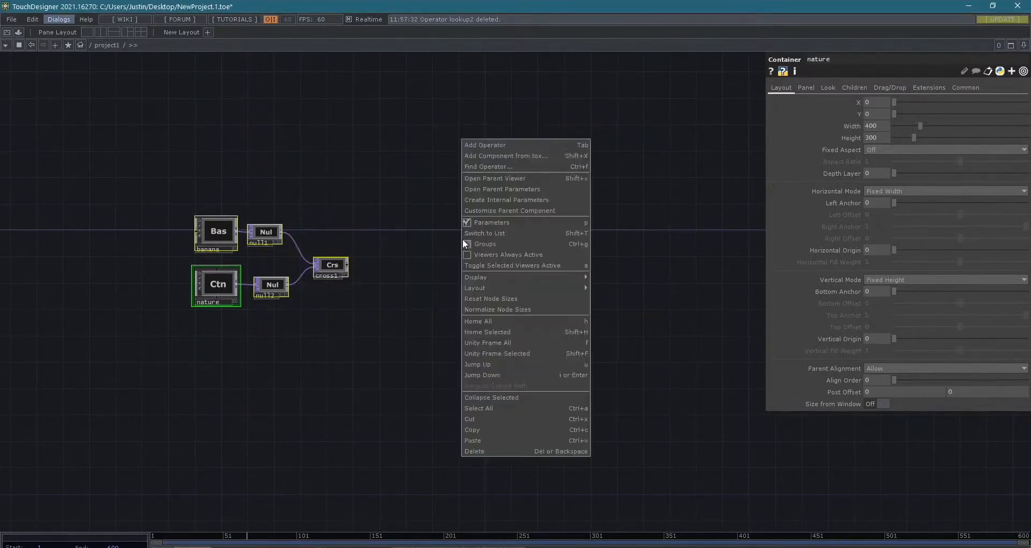
pyautogui.press('Tab')
pyautogui.click(269, 106)
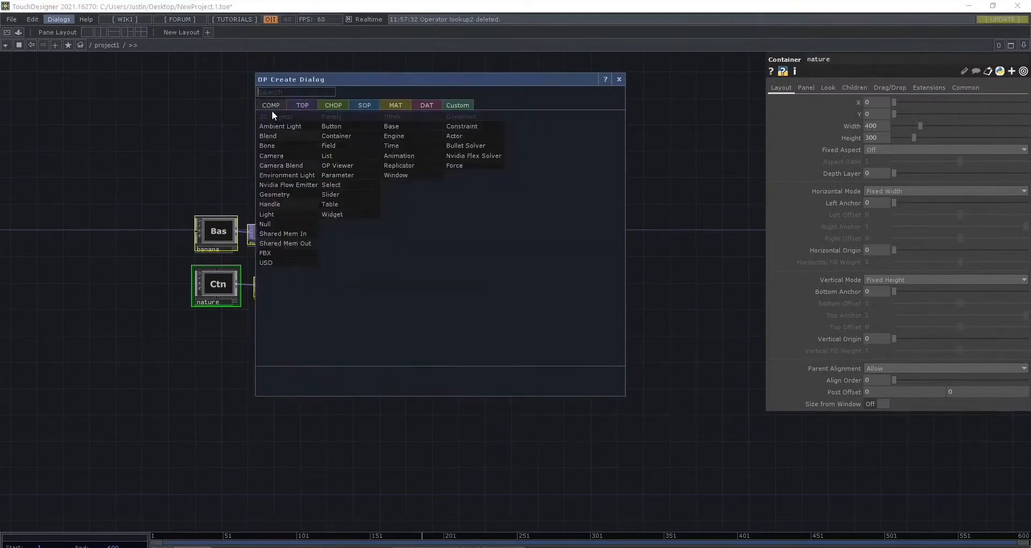
pyautogui.write('cont')
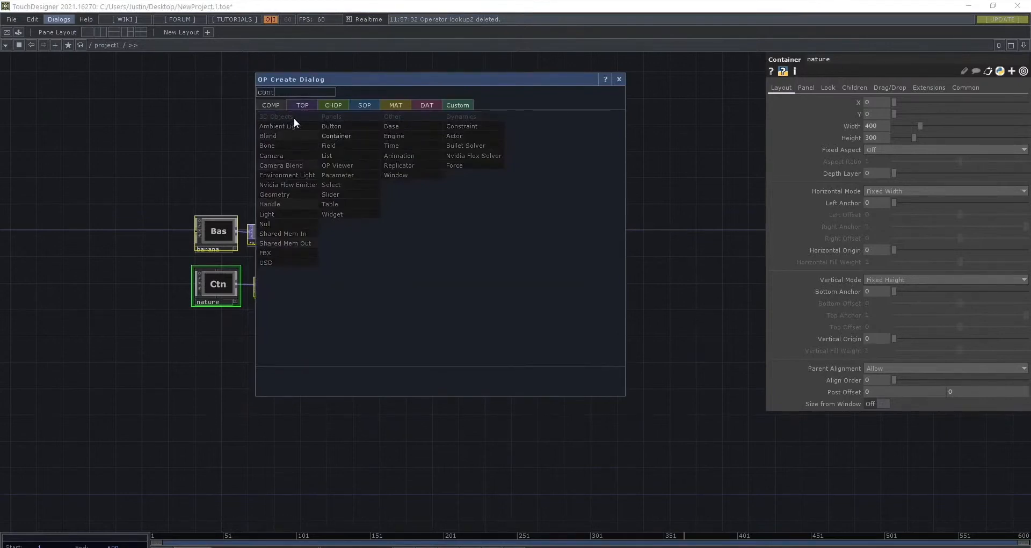
pyautogui.click(329, 135)
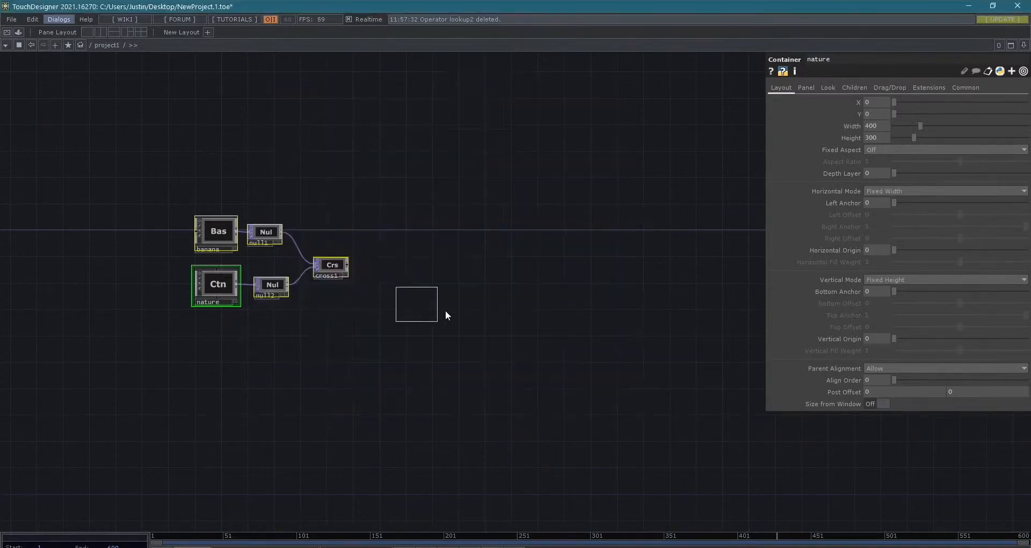
pyautogui.click(470, 266)
# - Rename the new container 3dstuff and go inside its network
pyautogui.scroll(5, 466, 265)
pyautogui.click(477, 310)
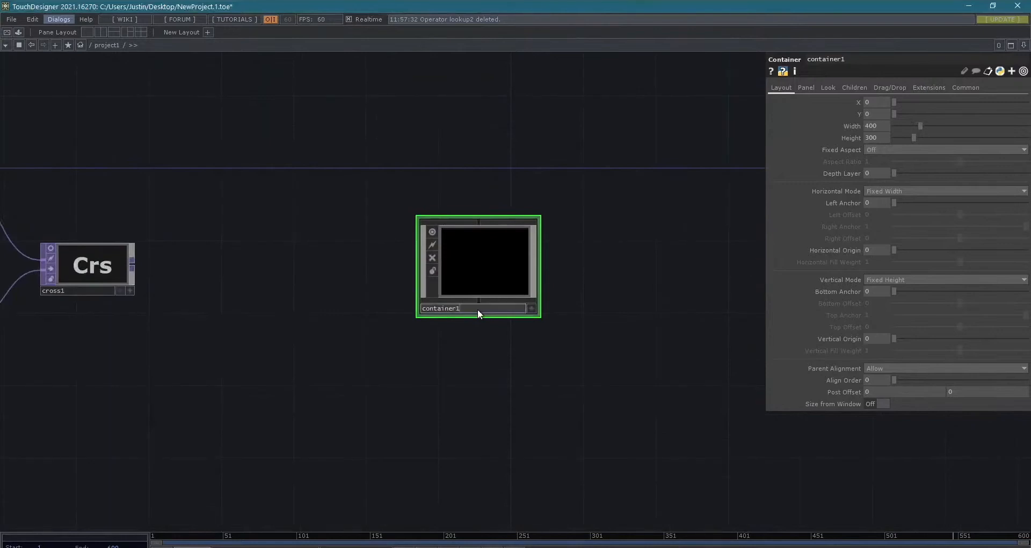
pyautogui.write('3dstuff')
pyautogui.press('Return')
pyautogui.press('i')
# - Add a Sphere SOP to the empty 3dstuff network
pyautogui.scroll(-3, 486, 304)
pyautogui.moveTo(490, 313); pyautogui.dragTo(457, 323)
pyautogui.press('Tab')
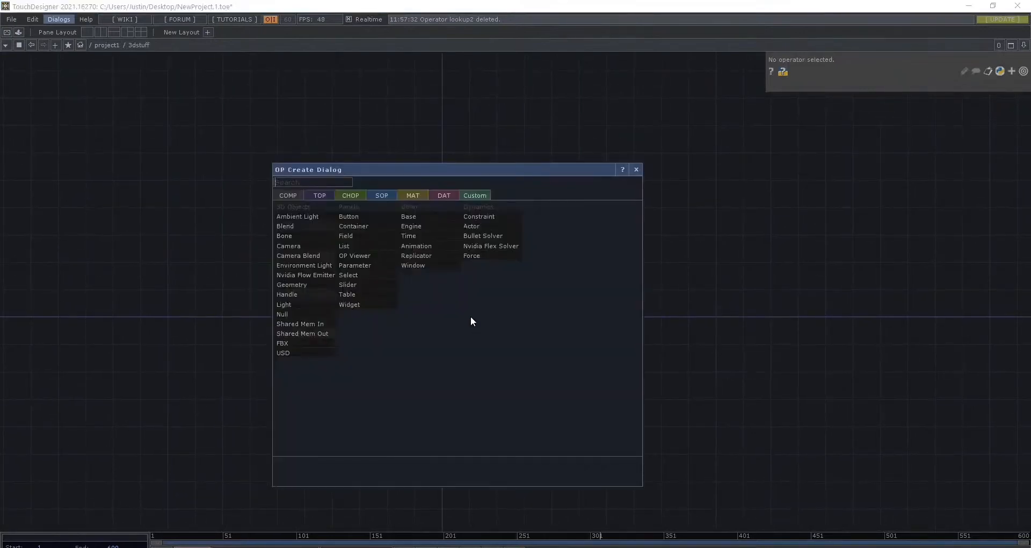
pyautogui.click(376, 195)
pyautogui.moveTo(400, 173); pyautogui.dragTo(401, 159)
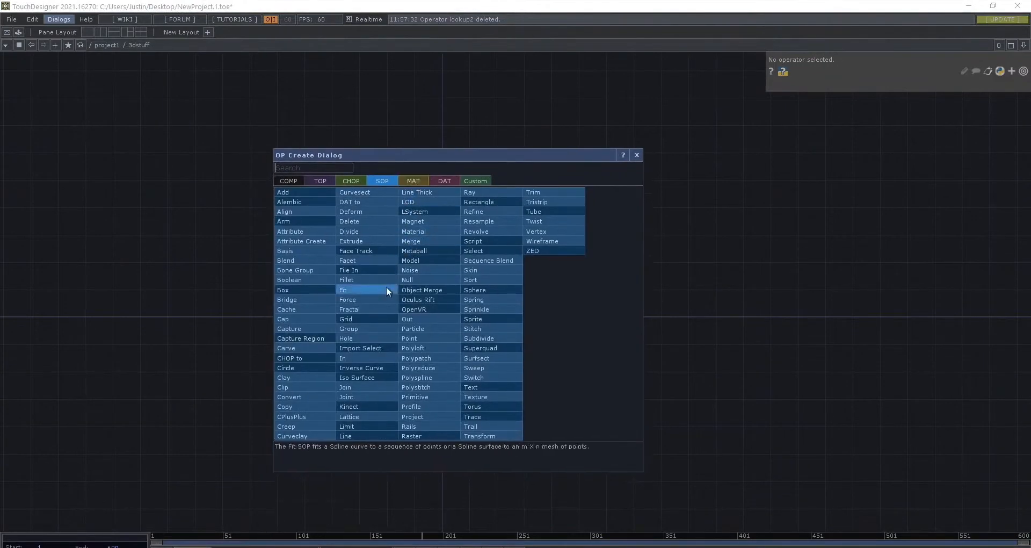
pyautogui.write('sph')
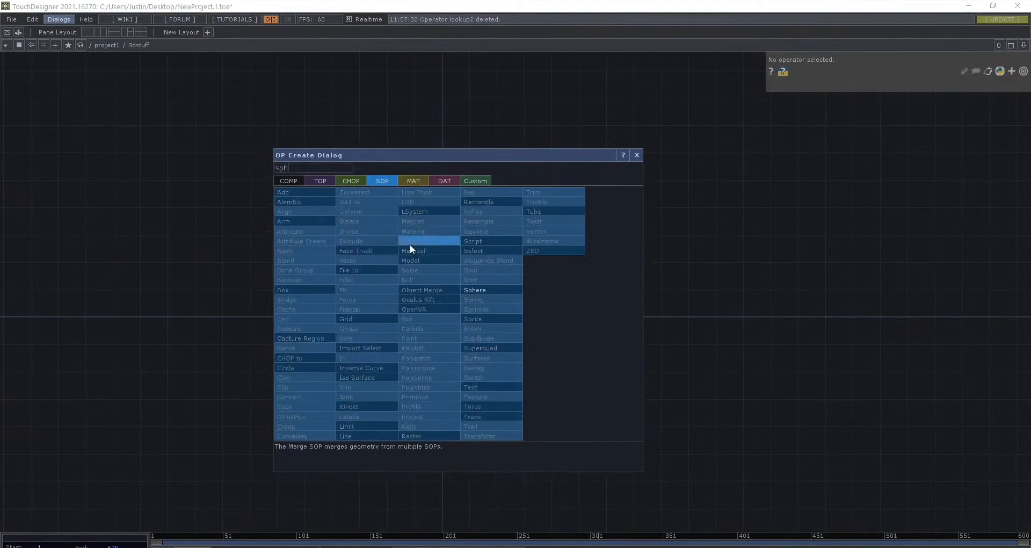
pyautogui.click(492, 291)
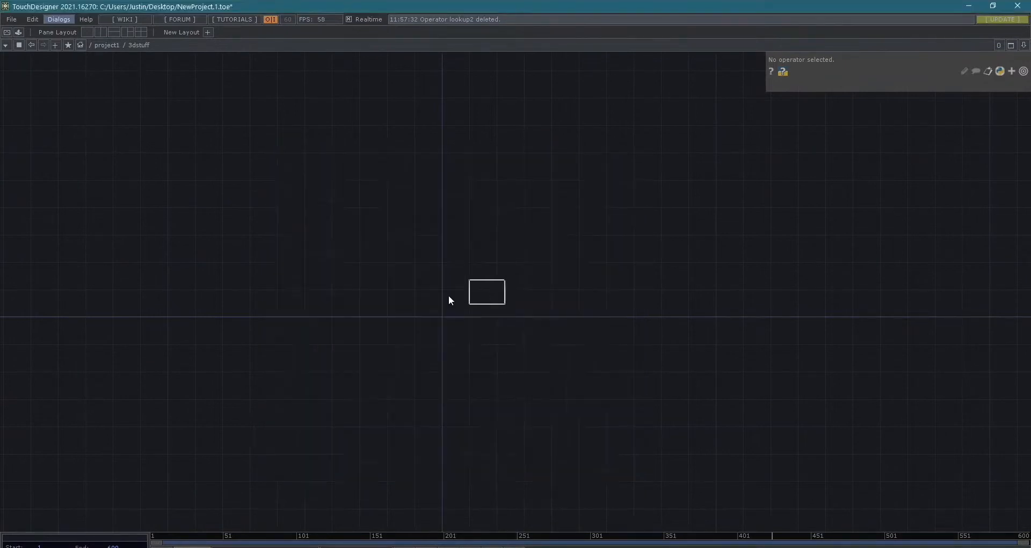
pyautogui.click(349, 272)
# - Activate the sphere1 viewer, inspect the sphere from a tilted angle, and deactivate the viewer
pyautogui.scroll(5, 349, 271)
pyautogui.scroll(-5, 349, 271)
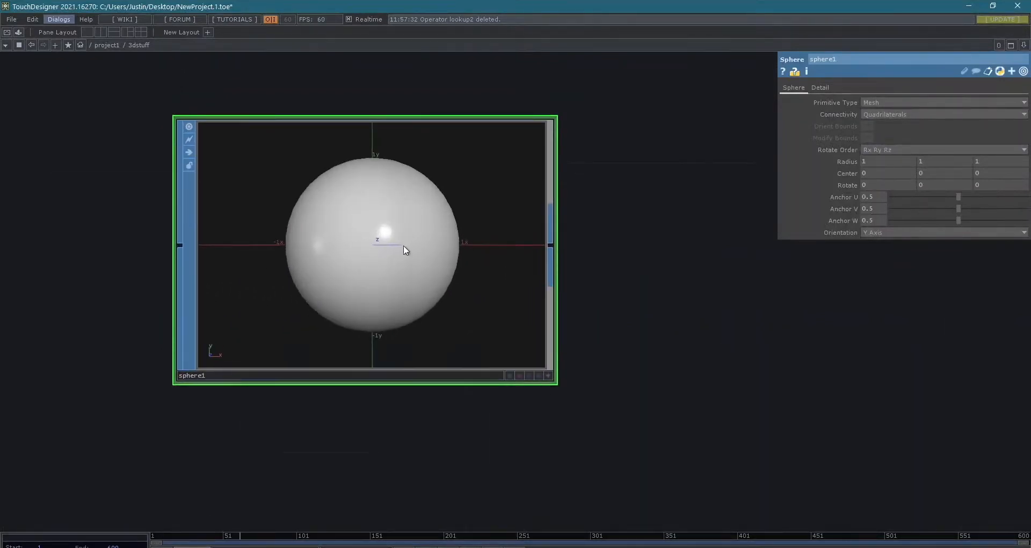
pyautogui.scroll(-2, 405, 250)
pyautogui.moveTo(778, 343); pyautogui.dragTo(629, 389)
pyautogui.scroll(-2, 635, 384)
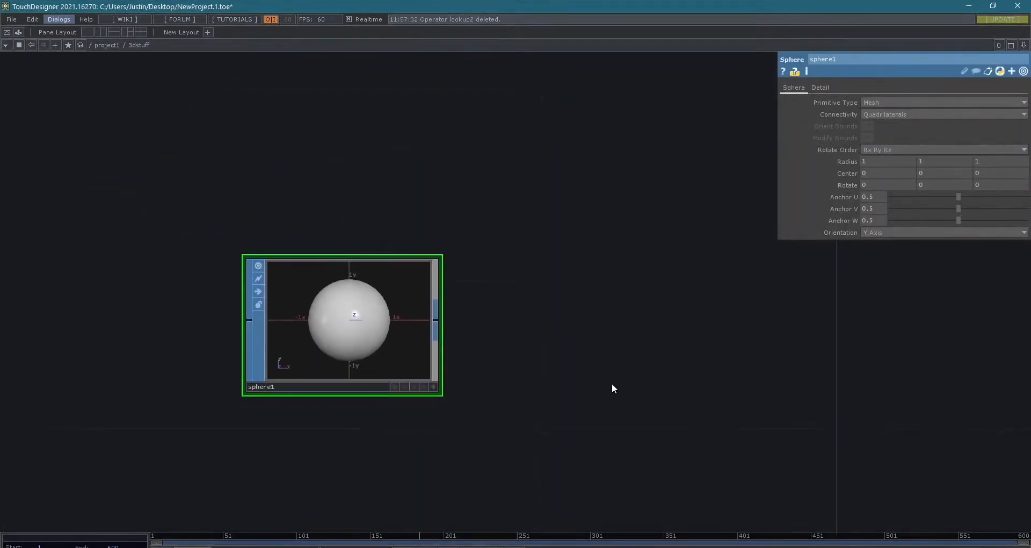
pyautogui.scroll(3, 371, 322)
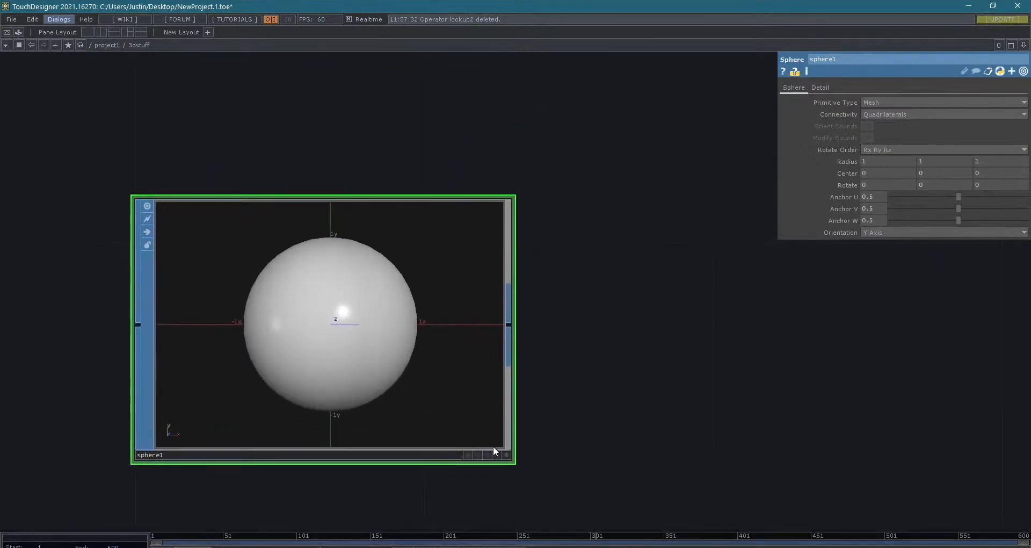
pyautogui.click(507, 455)
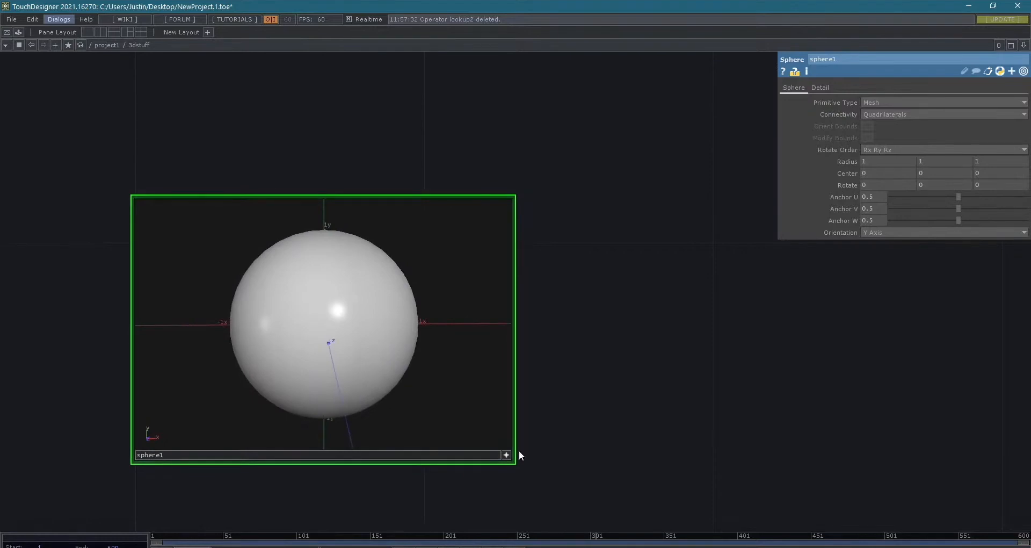
pyautogui.scroll(-2, 370, 331)
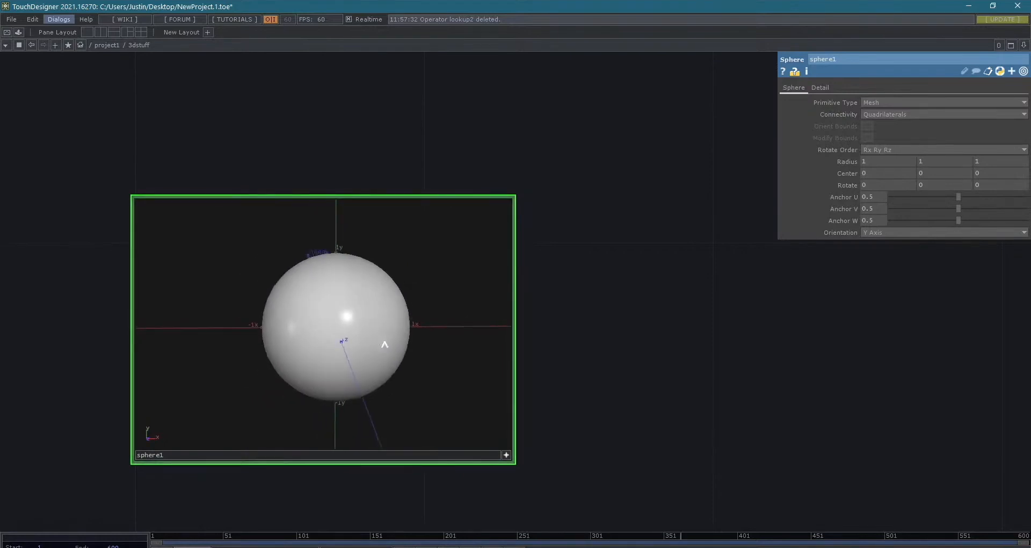
pyautogui.click(508, 455)
pyautogui.scroll(-3, 612, 442)
pyautogui.moveTo(671, 488); pyautogui.dragTo(433, 372)
# - Add a Noise SOP wired to the output of sphere1 and place it beside the sphere node
pyautogui.scroll(-2, 483, 348)
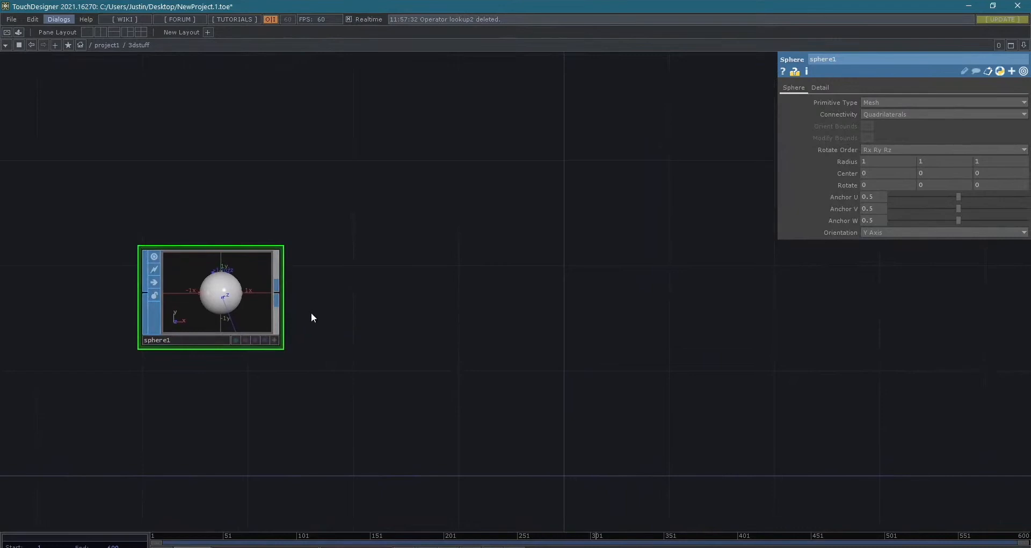
pyautogui.click(276, 294)
pyautogui.write('nois')
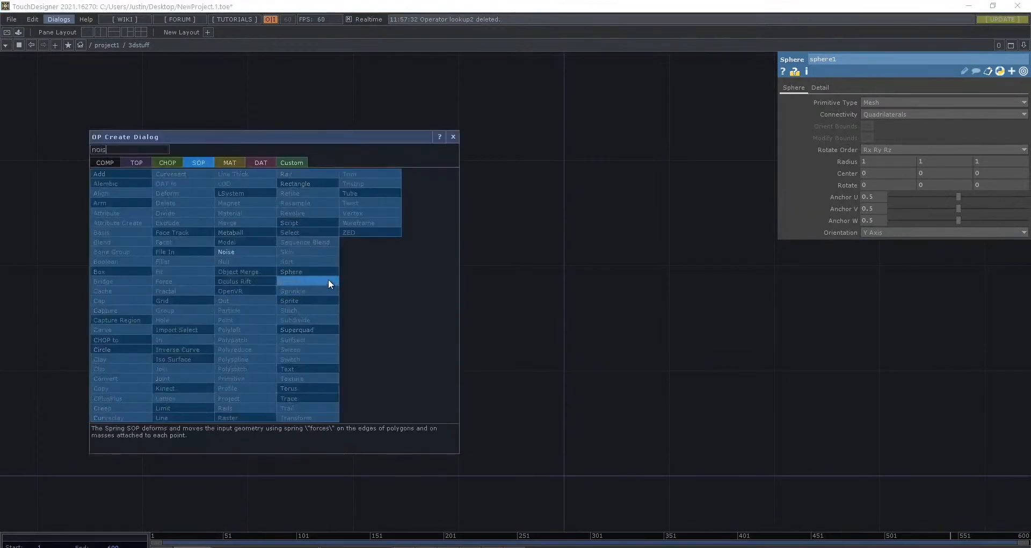
pyautogui.write('e')
pyautogui.press('Return')
pyautogui.click(329, 281)
pyautogui.moveTo(329, 282); pyautogui.dragTo(417, 306)
# - Examine the deformed sphere from several angles in noise1's interactive viewer and deactivate the viewer
pyautogui.scroll(5, 424, 301)
pyautogui.moveTo(198, 336); pyautogui.dragTo(257, 340)
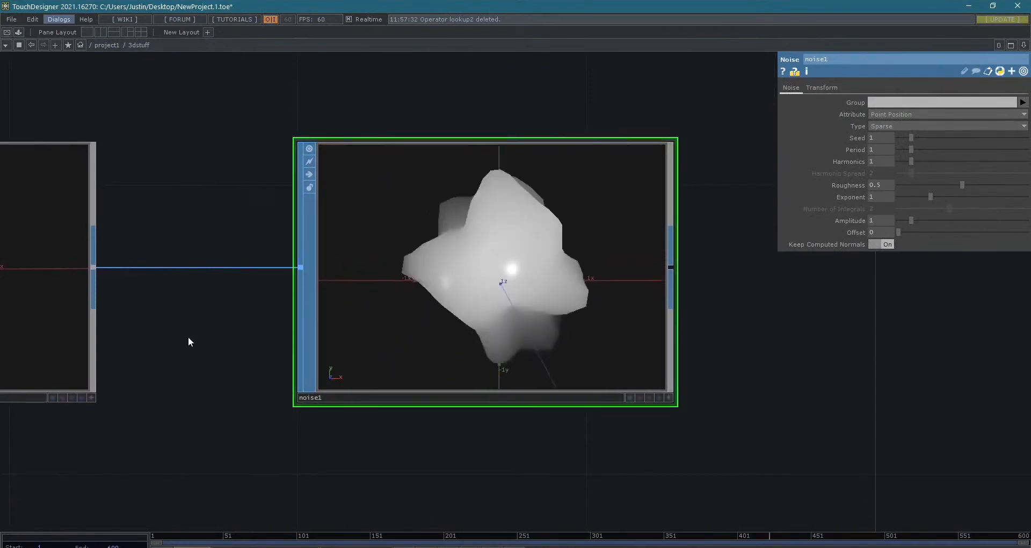
pyautogui.moveTo(188, 342); pyautogui.dragTo(265, 348)
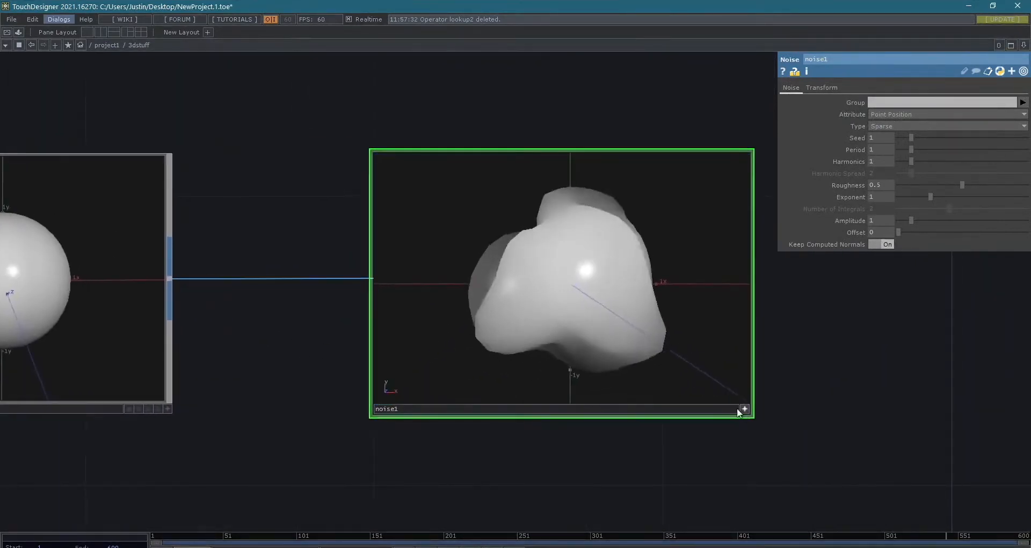
pyautogui.moveTo(575, 284)
pyautogui.mouseDown()
pyautogui.moveTo(633, 320)
pyautogui.moveTo(662, 270)
pyautogui.moveTo(590, 249)
pyautogui.moveTo(566, 349)
pyautogui.moveTo(548, 301)
pyautogui.moveTo(500, 247)
pyautogui.moveTo(556, 267)
pyautogui.moveTo(570, 287)
pyautogui.mouseUp()
pyautogui.click(745, 409)
# - Compare sphere1's node options with the viewing options offered while its viewer is active
pyautogui.moveTo(92, 408); pyautogui.dragTo(453, 443)
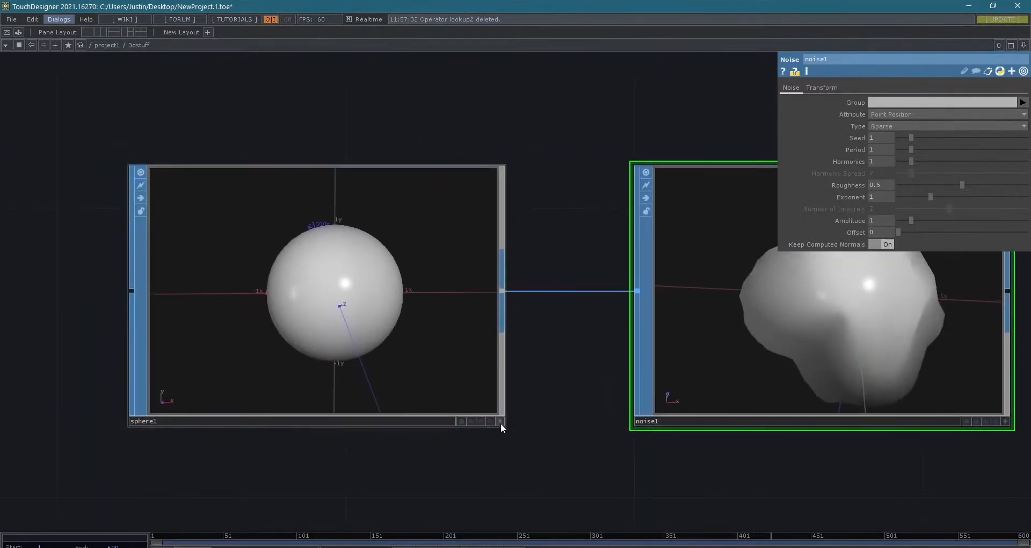
pyautogui.rightClick(318, 253)
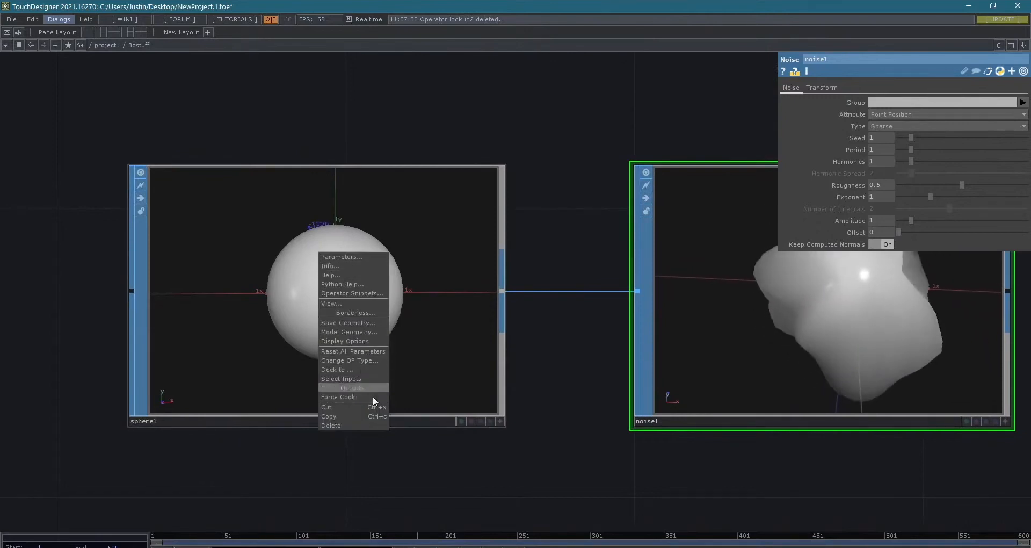
pyautogui.rightClick(316, 320)
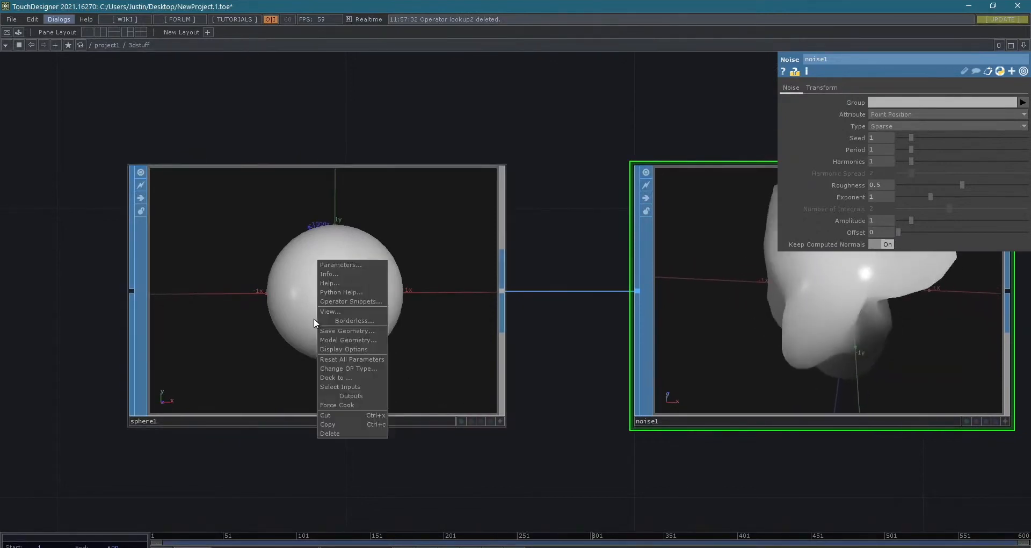
pyautogui.click(486, 419)
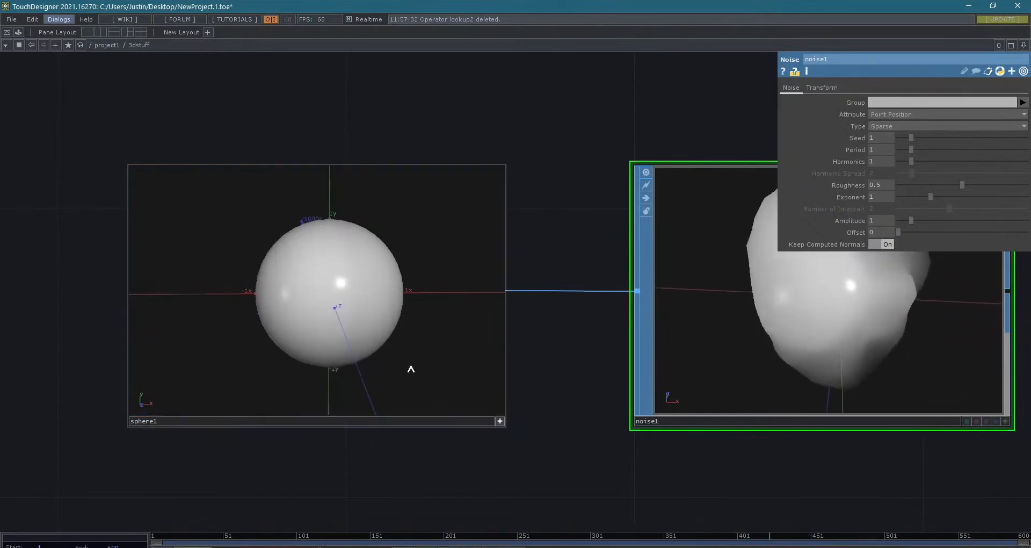
pyautogui.rightClick(309, 244)
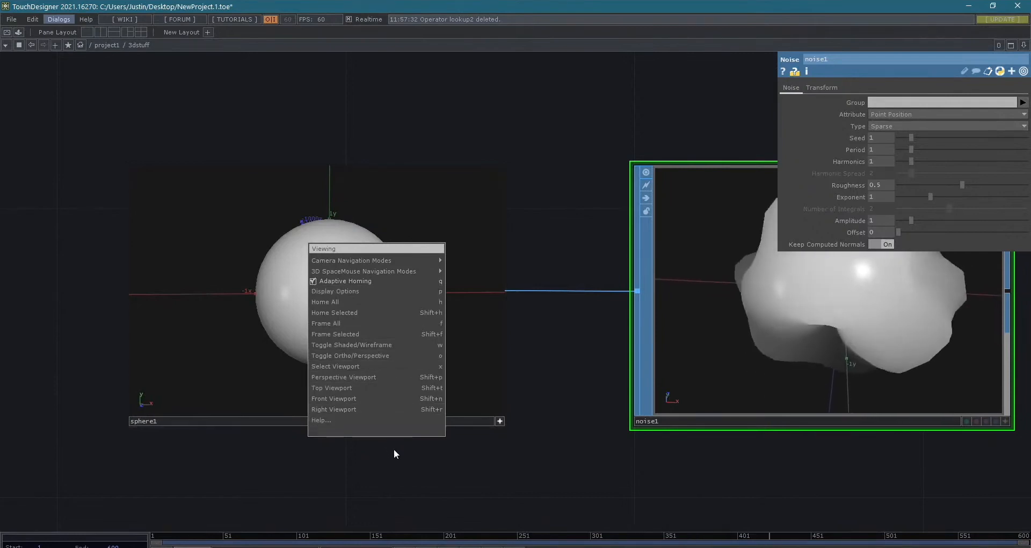
pyautogui.click(404, 467)
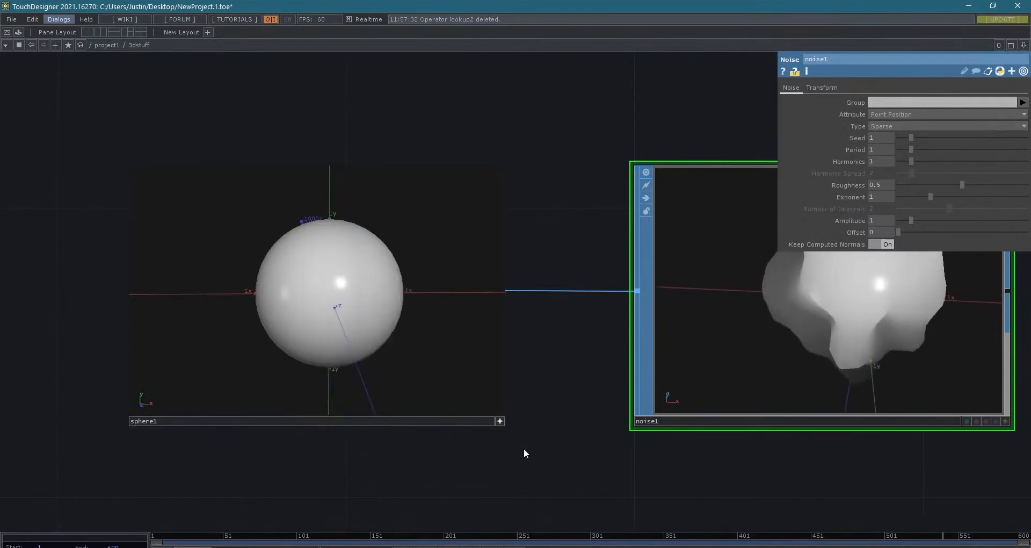
pyautogui.click(500, 421)
pyautogui.rightClick(393, 317)
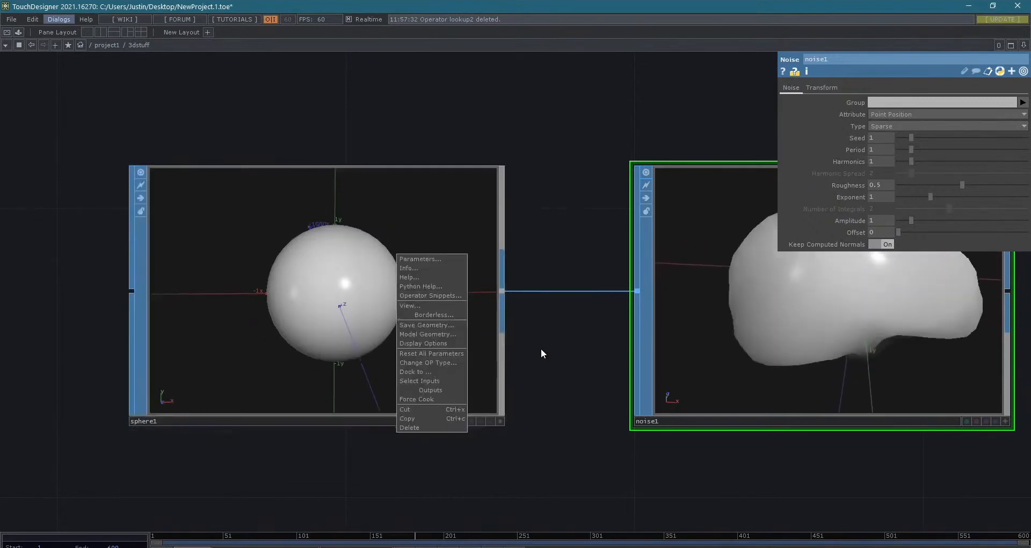
# - Disconnect the wire between sphere1 and noise1 and connect the two nodes again
pyautogui.moveTo(576, 372); pyautogui.dragTo(467, 378)
pyautogui.scroll(-3, 636, 405)
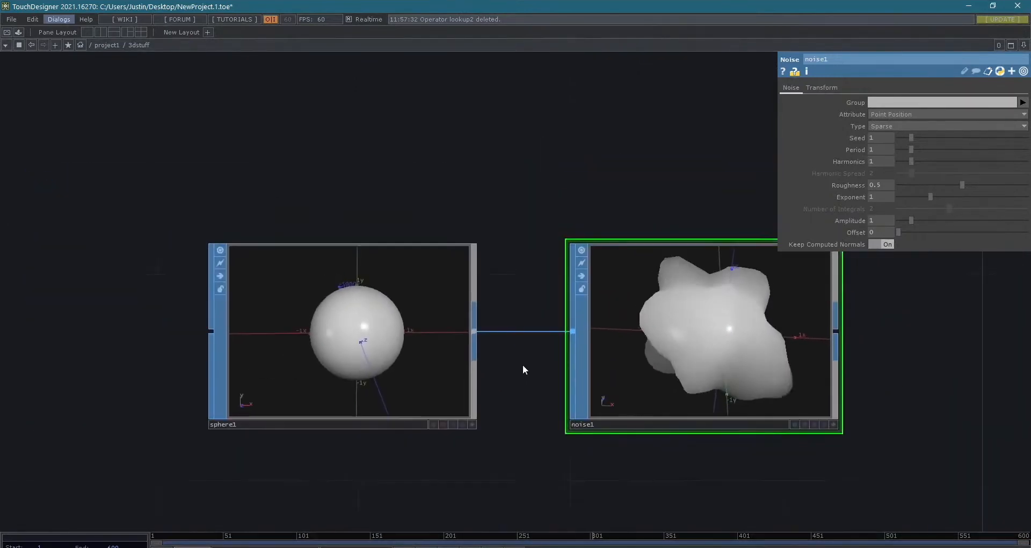
pyautogui.rightClick(518, 329)
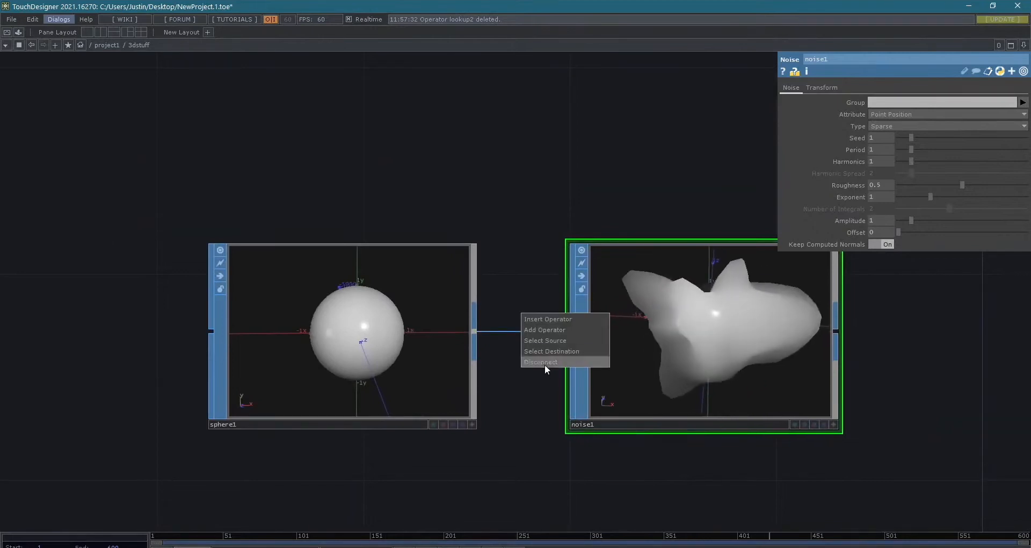
pyautogui.click(545, 364)
pyautogui.moveTo(472, 330); pyautogui.dragTo(573, 331)
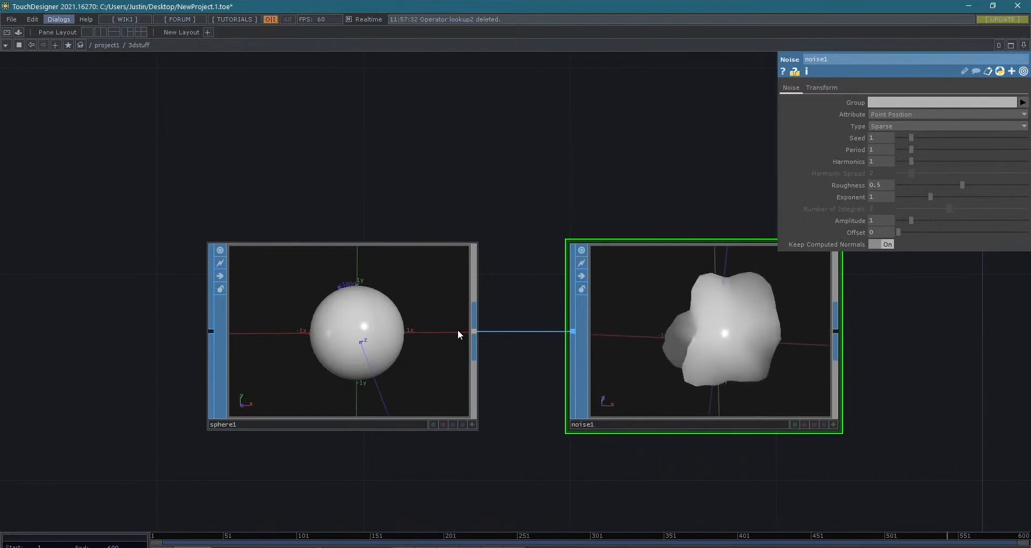
# - Look over sphere1's parameters in a separate window, close that window and bring up the node's info
pyautogui.rightClick(371, 310)
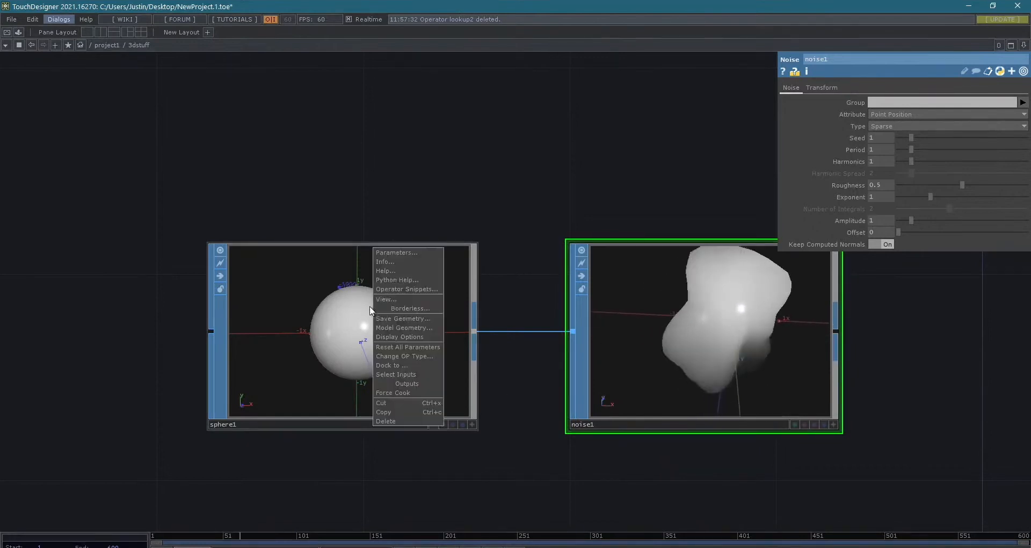
pyautogui.click(420, 253)
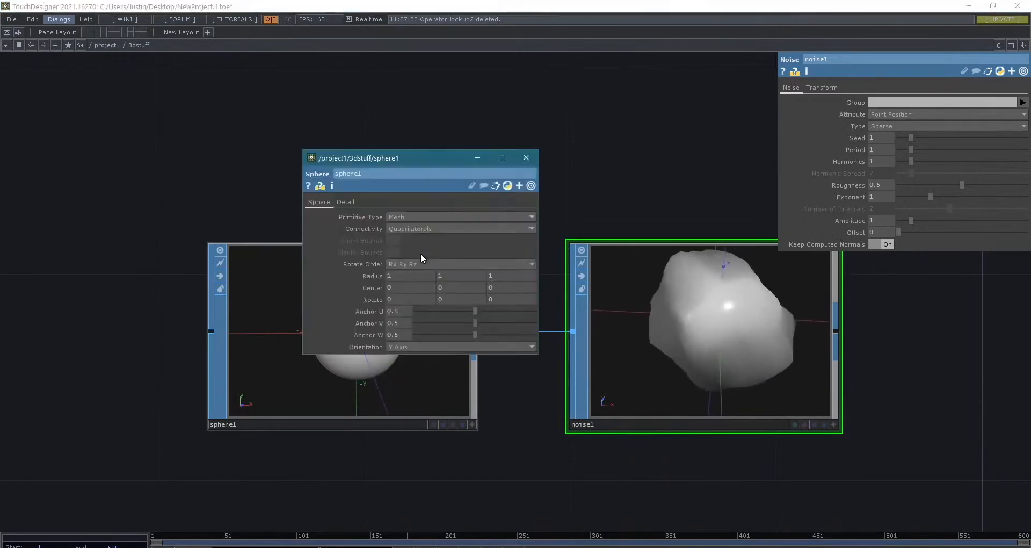
pyautogui.click(526, 157)
pyautogui.rightClick(461, 247)
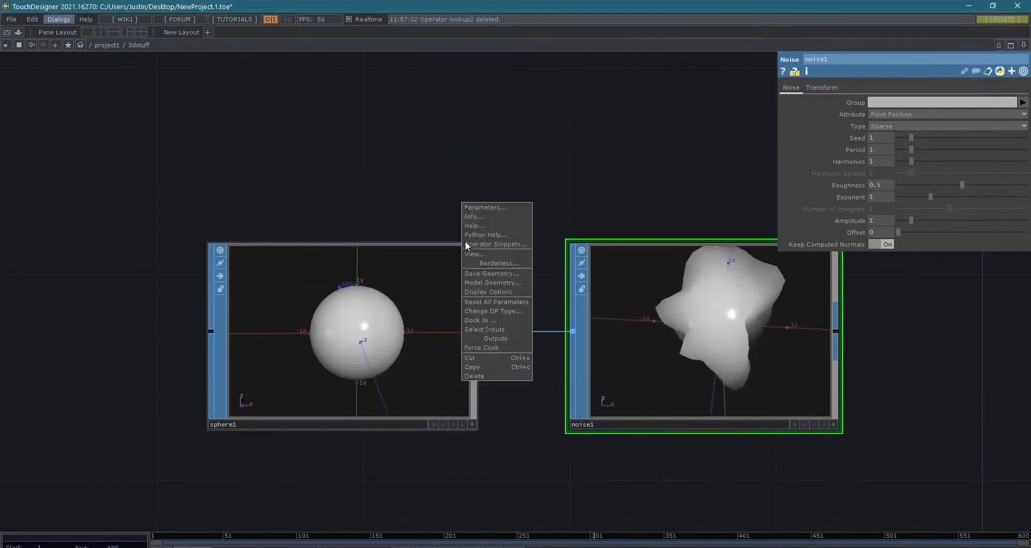
pyautogui.click(495, 217)
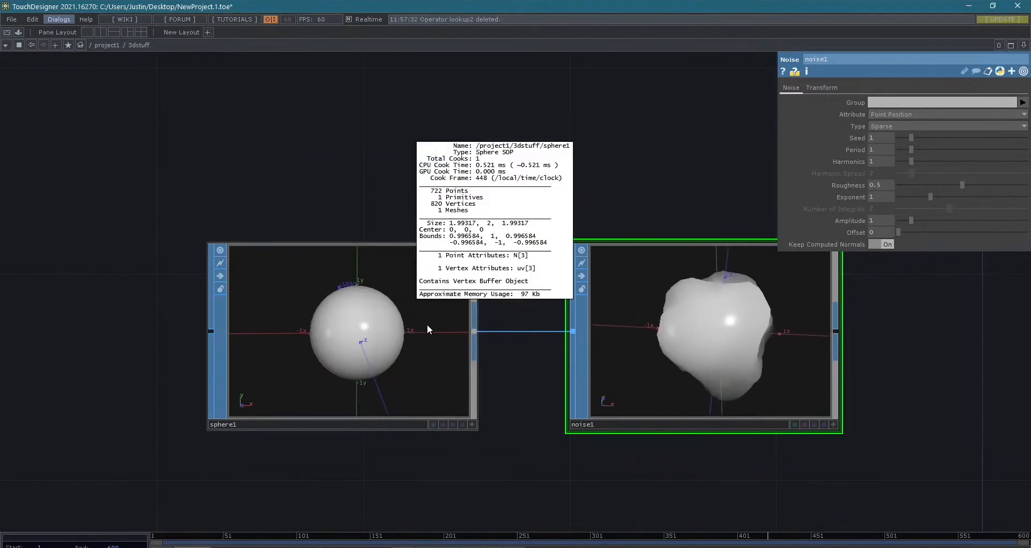
# - Turn on point markers for all of sphere1's geometry in its display options and close the options window
pyautogui.rightClick(430, 268)
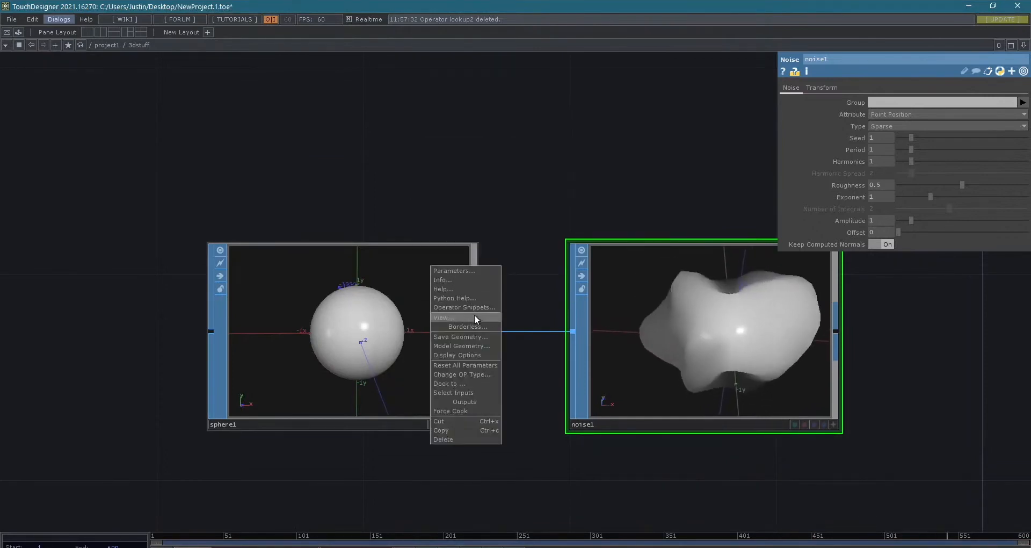
pyautogui.click(479, 353)
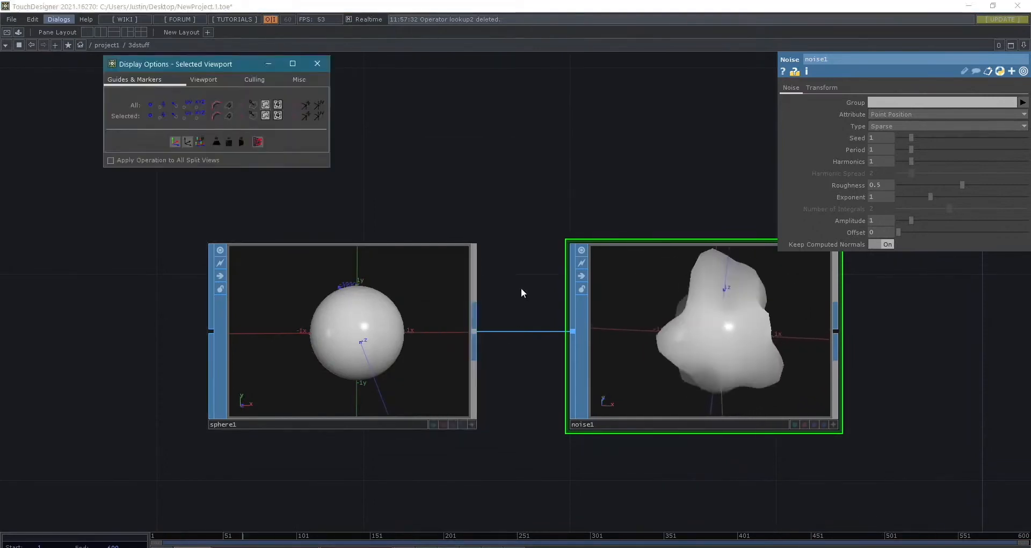
pyautogui.moveTo(244, 66); pyautogui.dragTo(392, 125)
pyautogui.scroll(5, 393, 273)
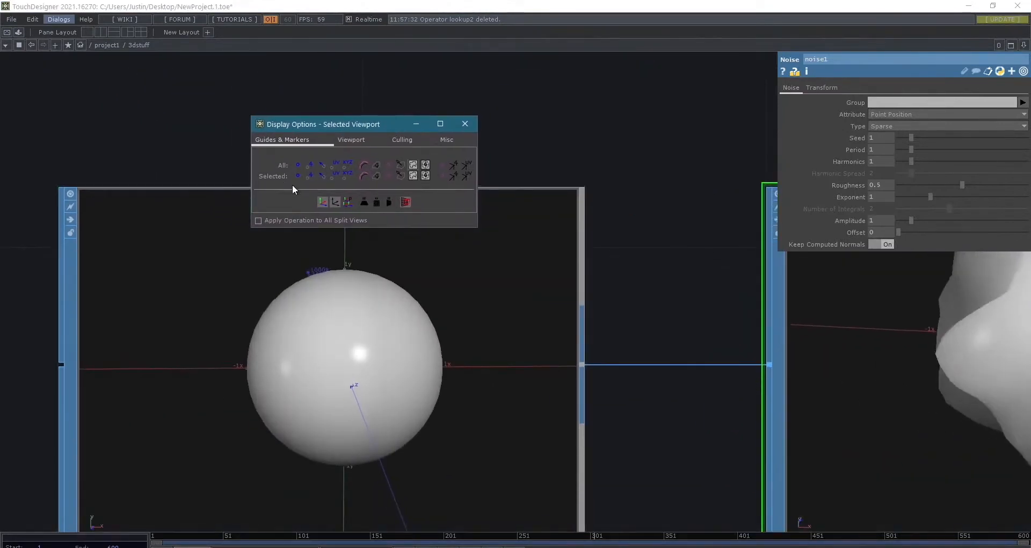
pyautogui.scroll(-3, 405, 298)
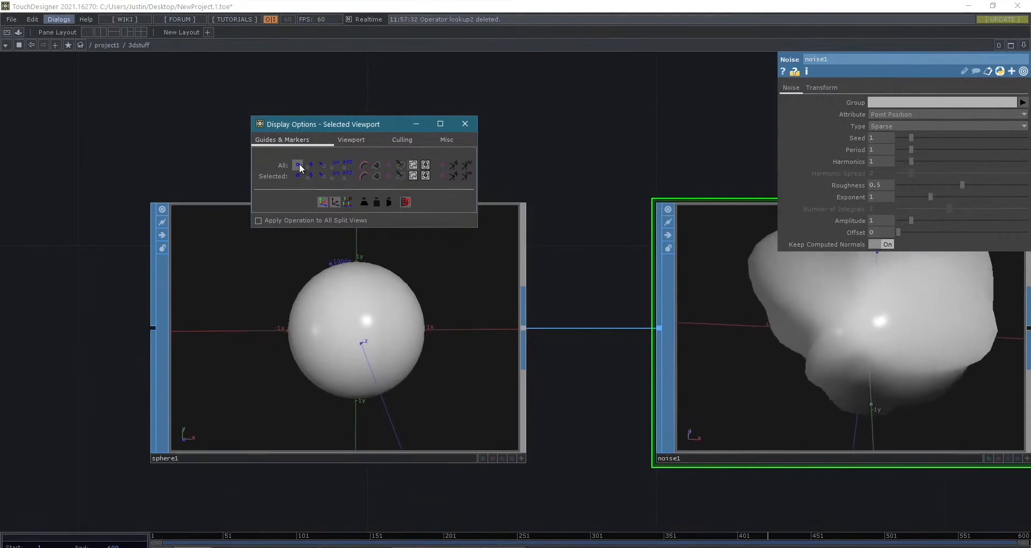
pyautogui.click(298, 165)
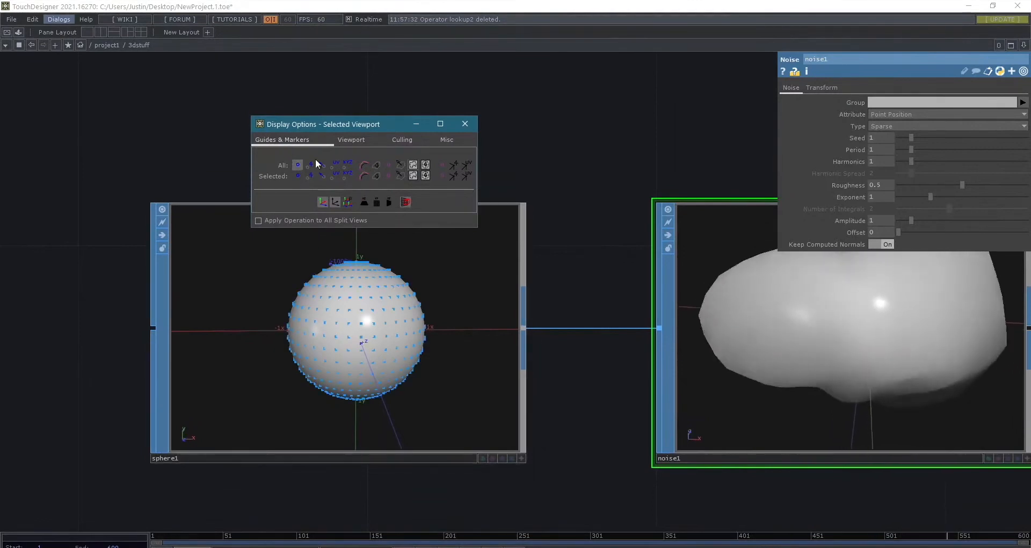
pyautogui.click(465, 123)
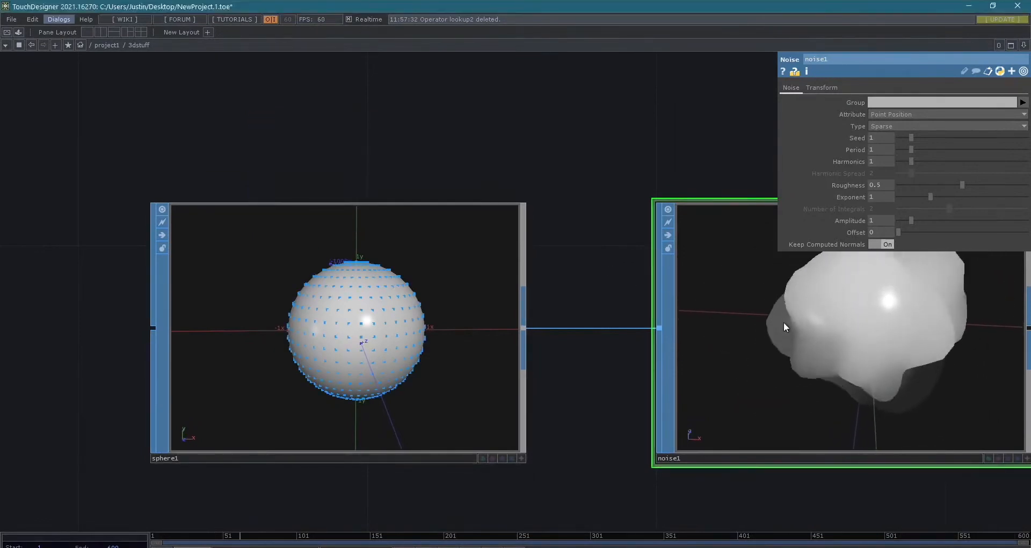
# - Delete the noise1 node from the 3dstuff network
pyautogui.press('Delete')
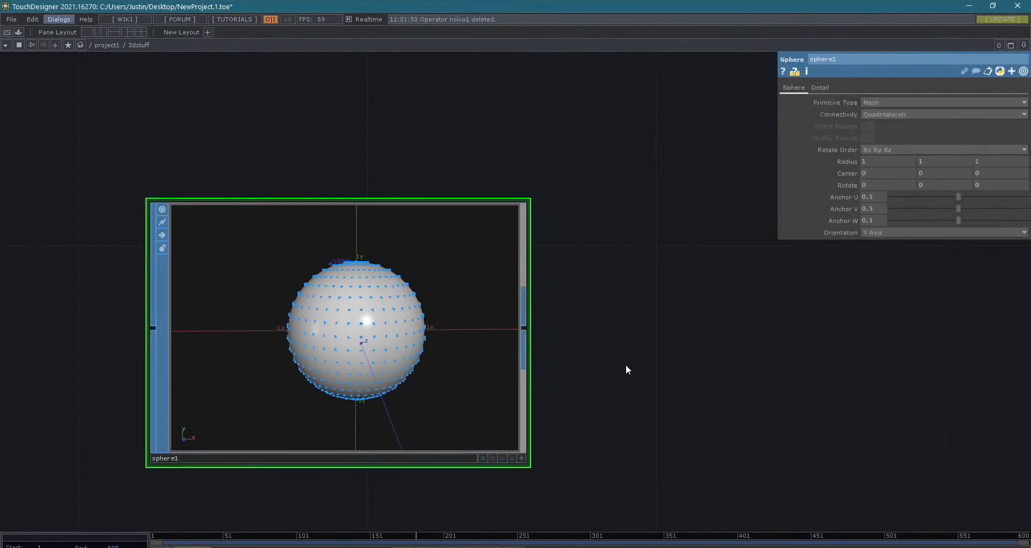
pyautogui.scroll(-3, 618, 365)
pyautogui.rightClick(480, 305)
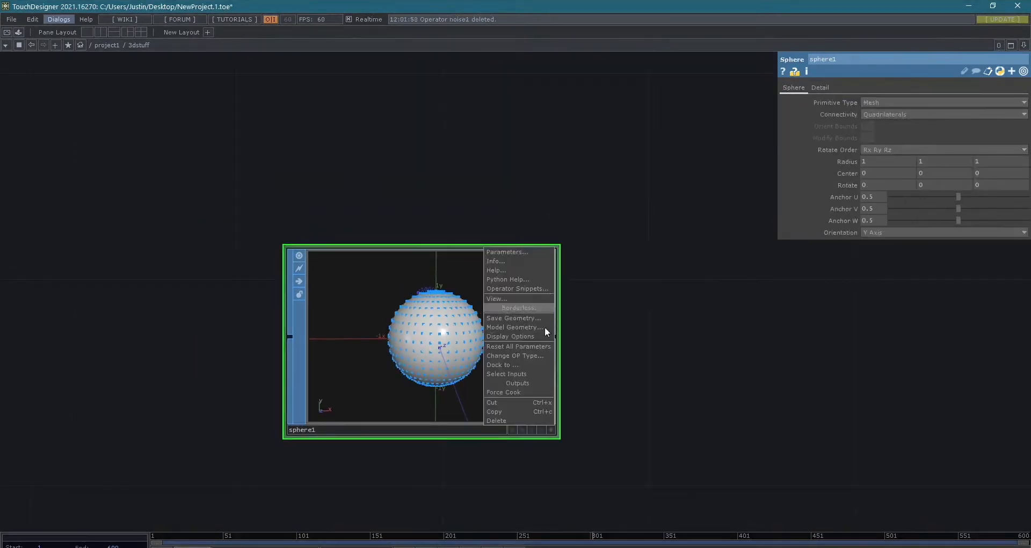
pyautogui.click(647, 394)
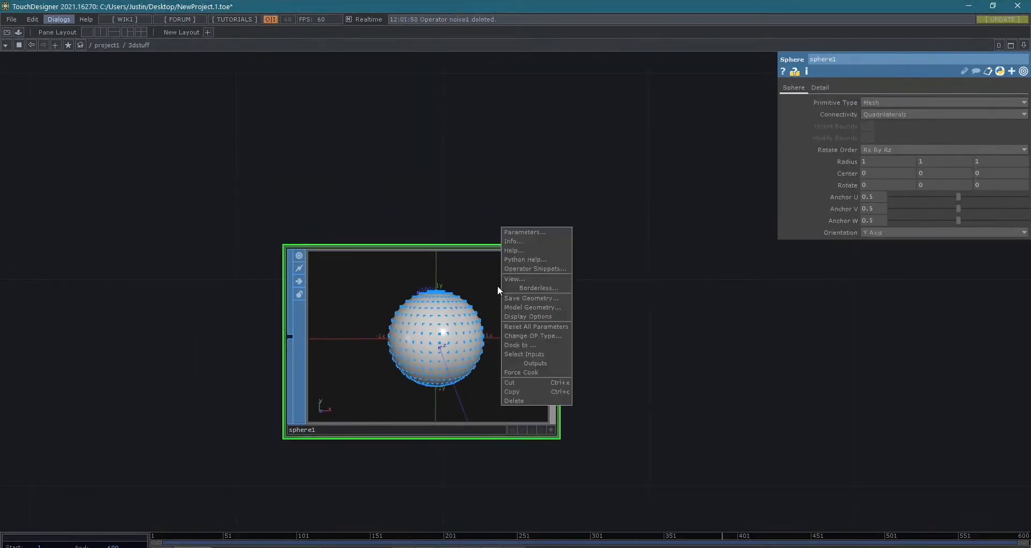
# - Show sphere1's point numbers in place of its point markers through the display options, and switch back to point markers
pyautogui.click(533, 317)
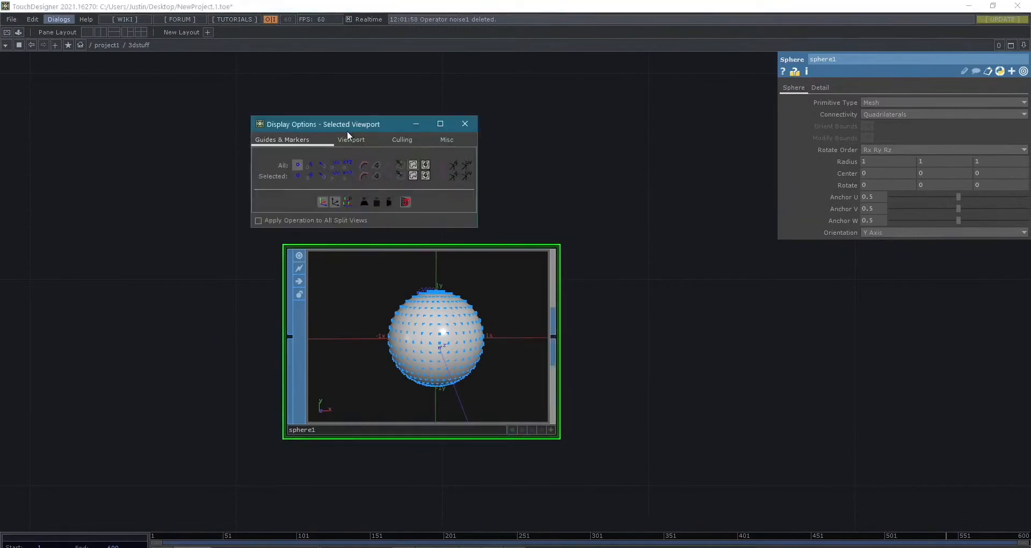
pyautogui.moveTo(346, 125); pyautogui.dragTo(432, 126)
pyautogui.click(383, 164)
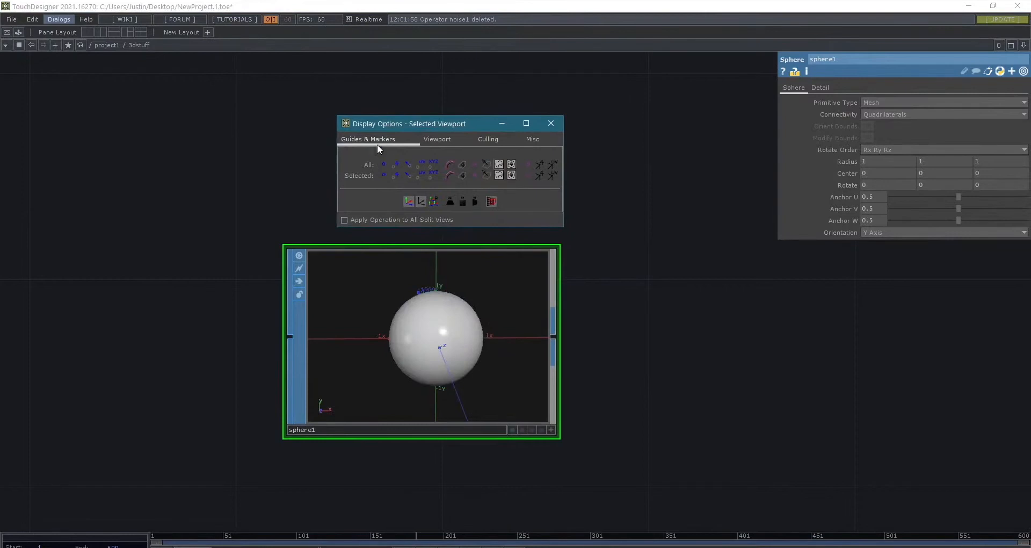
pyautogui.click(396, 168)
pyautogui.scroll(3, 472, 350)
pyautogui.scroll(5, 483, 393)
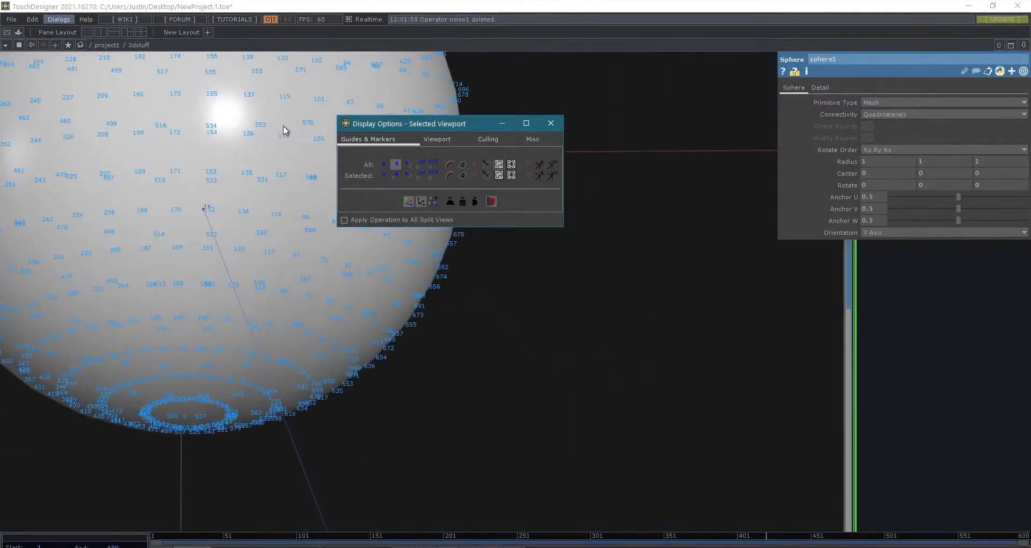
pyautogui.click(396, 165)
pyautogui.click(386, 163)
# - Activate sphere1's viewer and orbit around the sphere to examine how its points are distributed
pyautogui.scroll(-5, 525, 341)
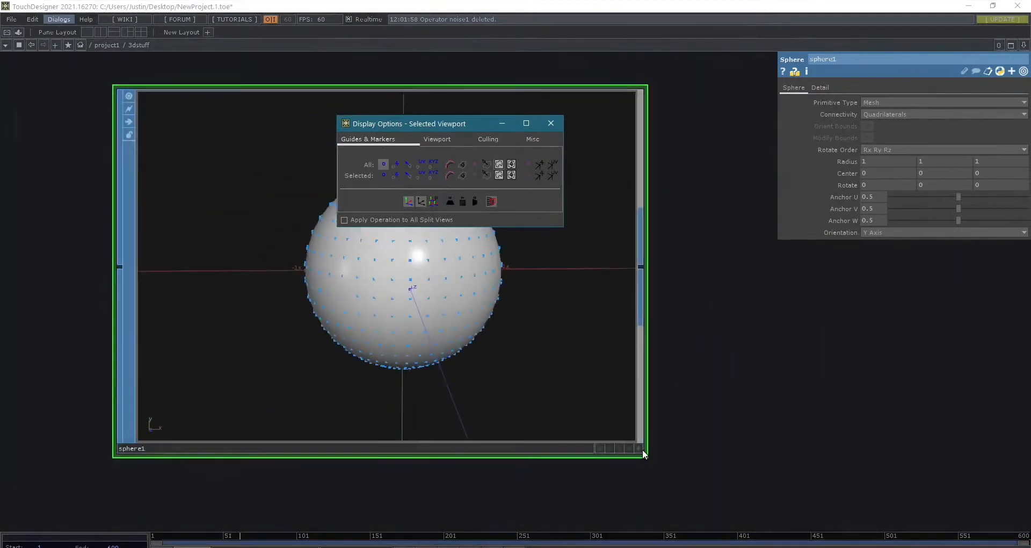
pyautogui.click(641, 449)
pyautogui.moveTo(740, 415); pyautogui.dragTo(810, 443)
pyautogui.scroll(5, 429, 294)
pyautogui.moveTo(362, 311); pyautogui.dragTo(473, 310)
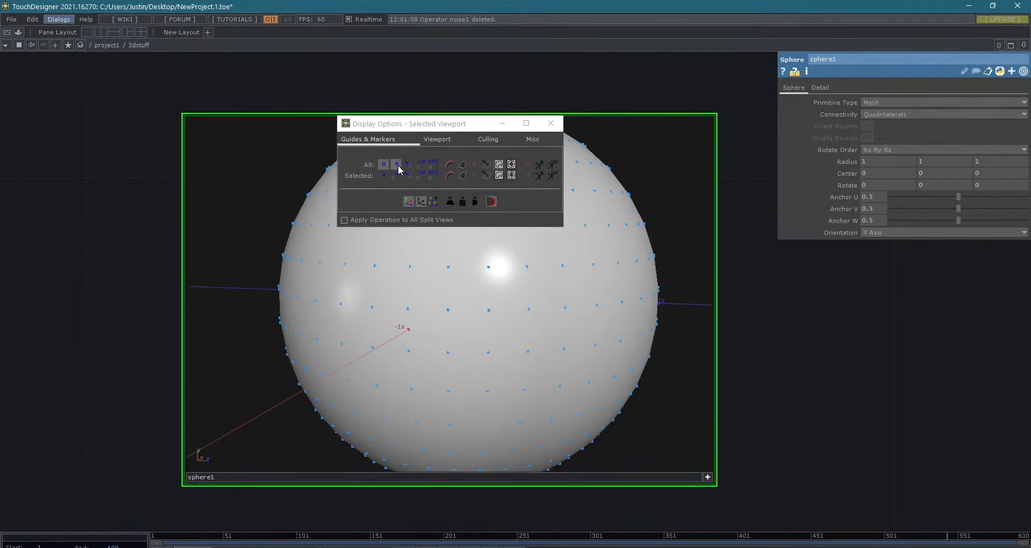
# - Add a Box SOP directly below sphere1 and close the display options window
pyautogui.scroll(-3, 829, 359)
pyautogui.moveTo(881, 417); pyautogui.dragTo(748, 330)
pyautogui.rightClick(498, 440)
pyautogui.click(440, 453)
pyautogui.press('Tab')
pyautogui.write('box')
pyautogui.press('Return')
pyautogui.click(441, 449)
pyautogui.moveTo(440, 448); pyautogui.dragTo(503, 446)
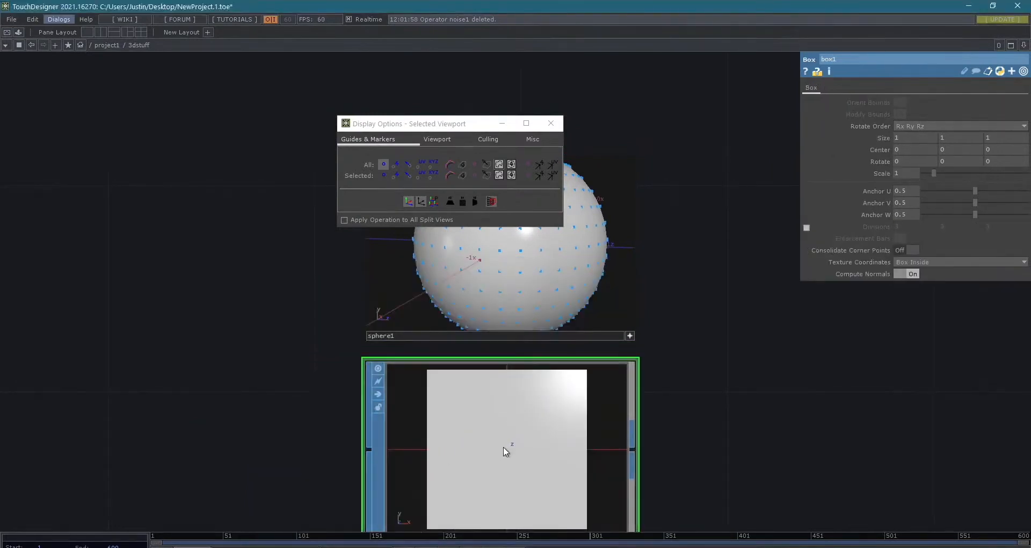
pyautogui.moveTo(770, 370); pyautogui.dragTo(756, 250)
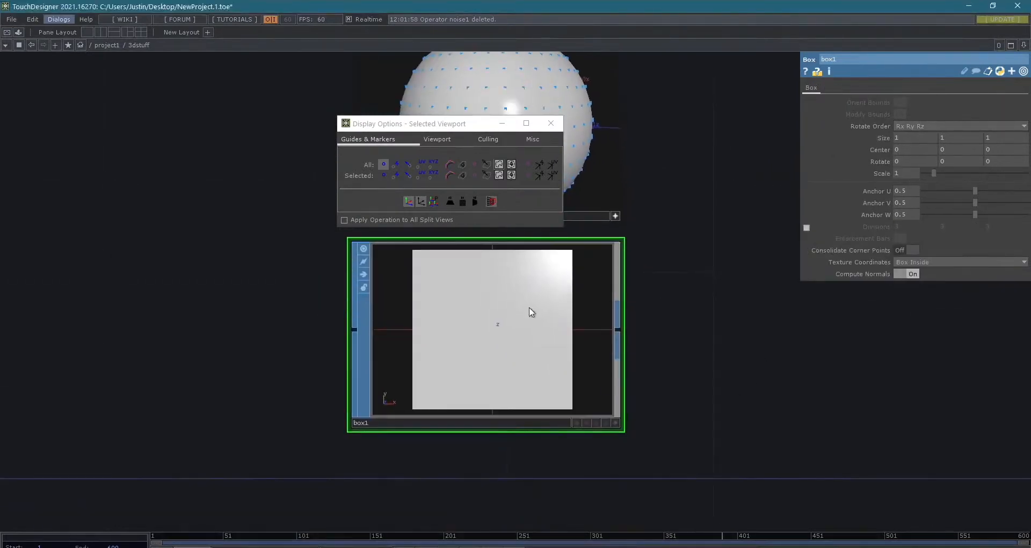
pyautogui.click(552, 124)
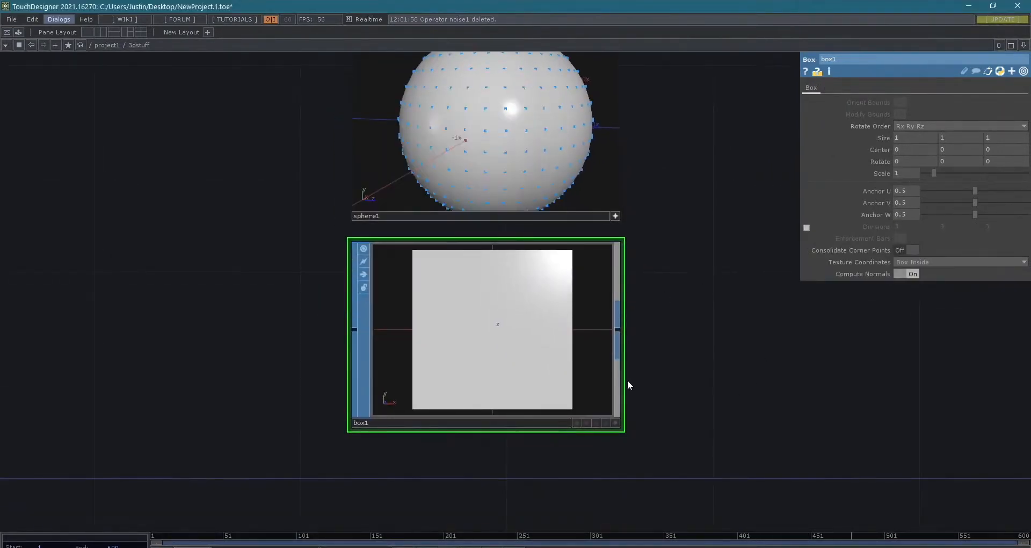
pyautogui.click(615, 423)
pyautogui.rightClick(491, 310)
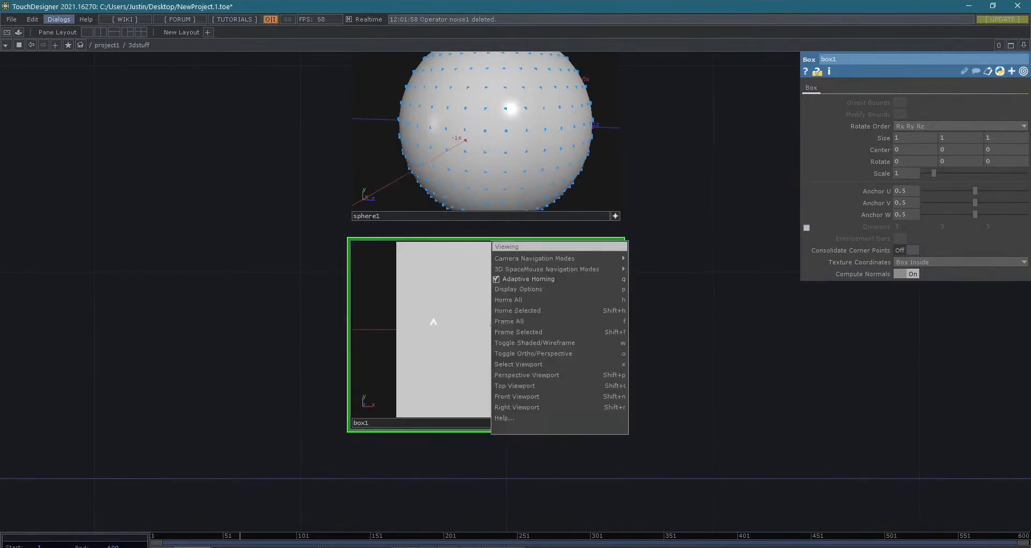
pyautogui.click(297, 333)
pyautogui.click(615, 422)
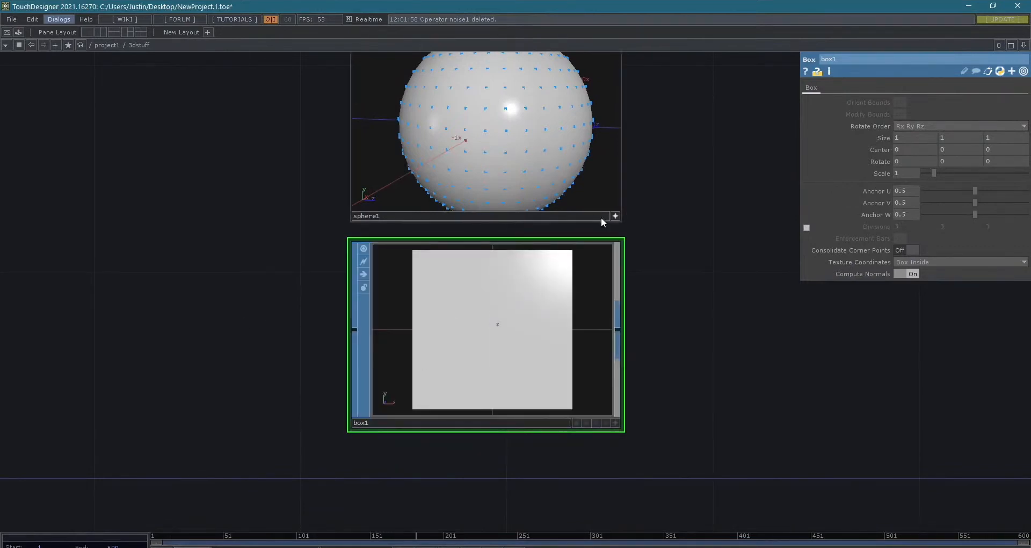
# - Deactivate sphere1's viewer and turn on point markers for box1 in its display options
pyautogui.click(615, 215)
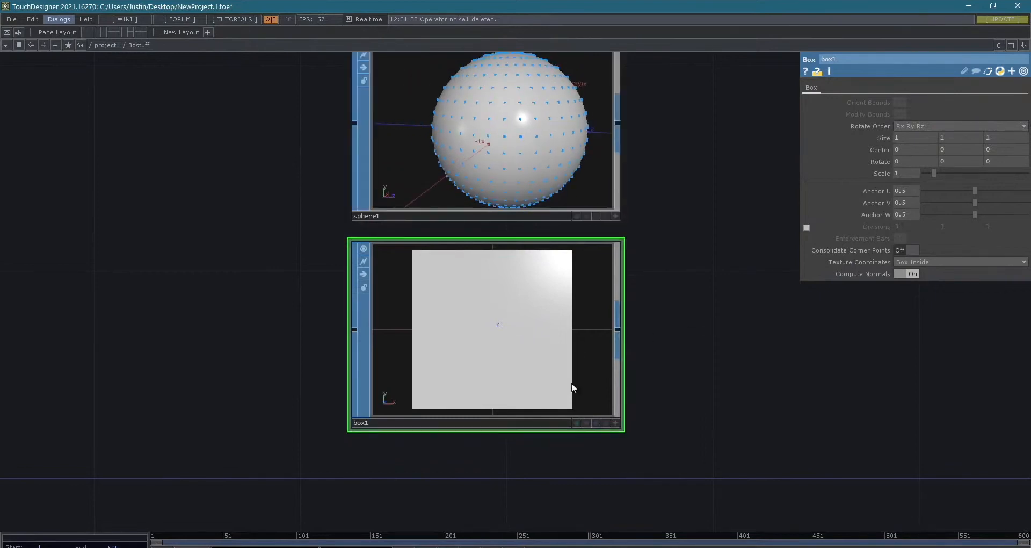
pyautogui.rightClick(497, 356)
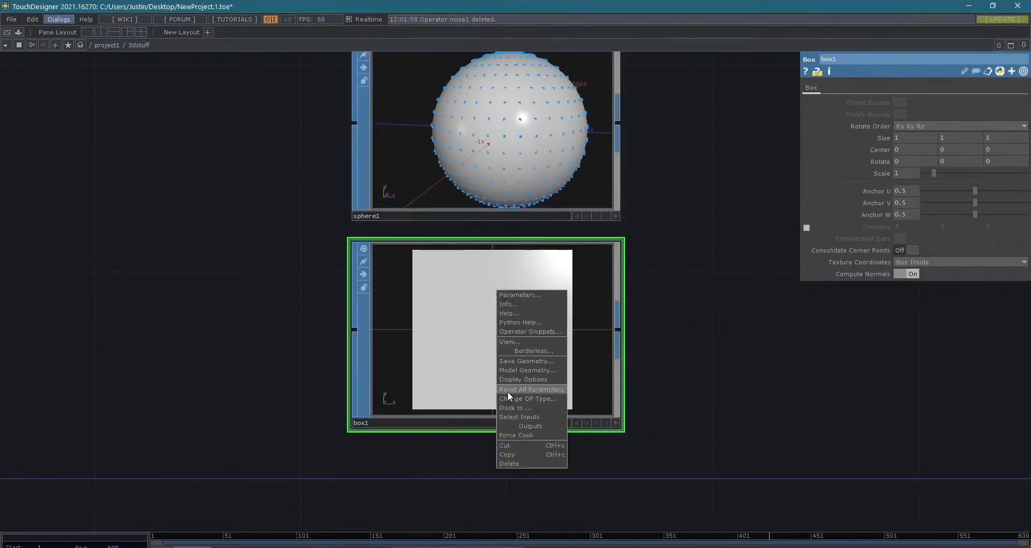
pyautogui.click(519, 380)
pyautogui.click(149, 105)
pyautogui.click(362, 119)
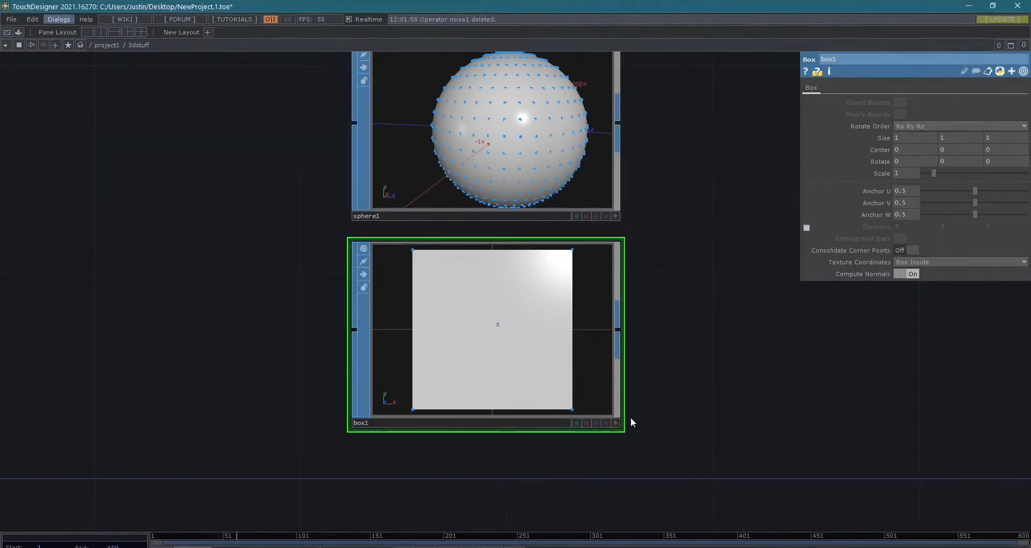
# - Activate box1's viewer and orbit around the cube to examine its corner points from several angles
pyautogui.click(615, 422)
pyautogui.scroll(-1, 429, 286)
pyautogui.moveTo(430, 285)
pyautogui.mouseDown()
pyautogui.moveTo(462, 295)
pyautogui.moveTo(430, 297)
pyautogui.mouseUp()
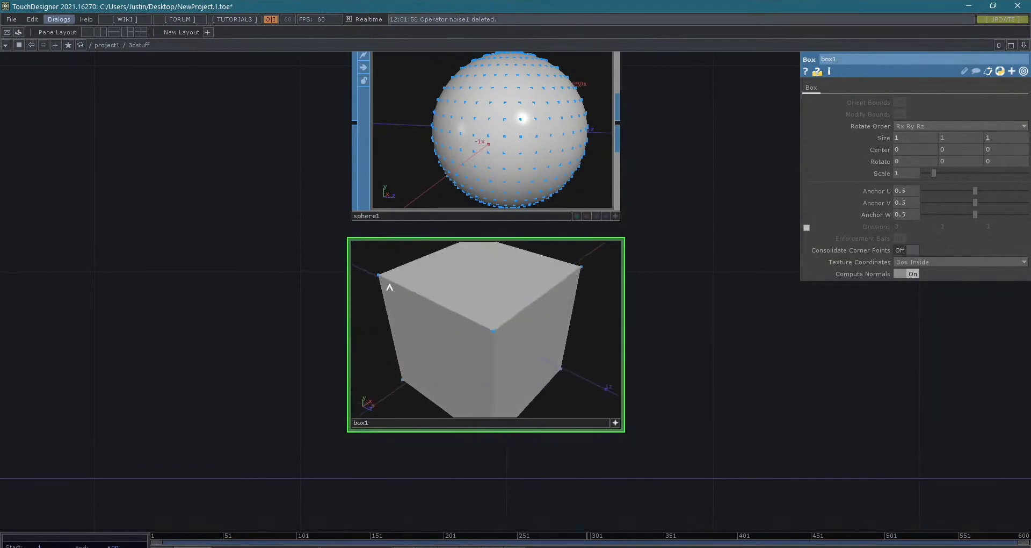
pyautogui.moveTo(496, 323); pyautogui.dragTo(491, 302)
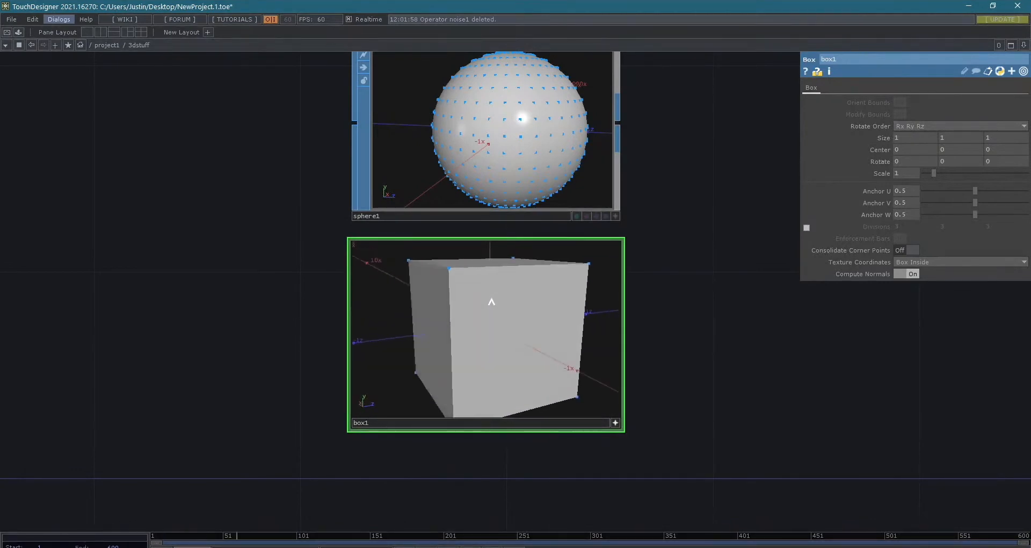
pyautogui.scroll(-3, 491, 304)
# - Review the Primitive Type and Connectivity choices available for sphere1
pyautogui.click(570, 214)
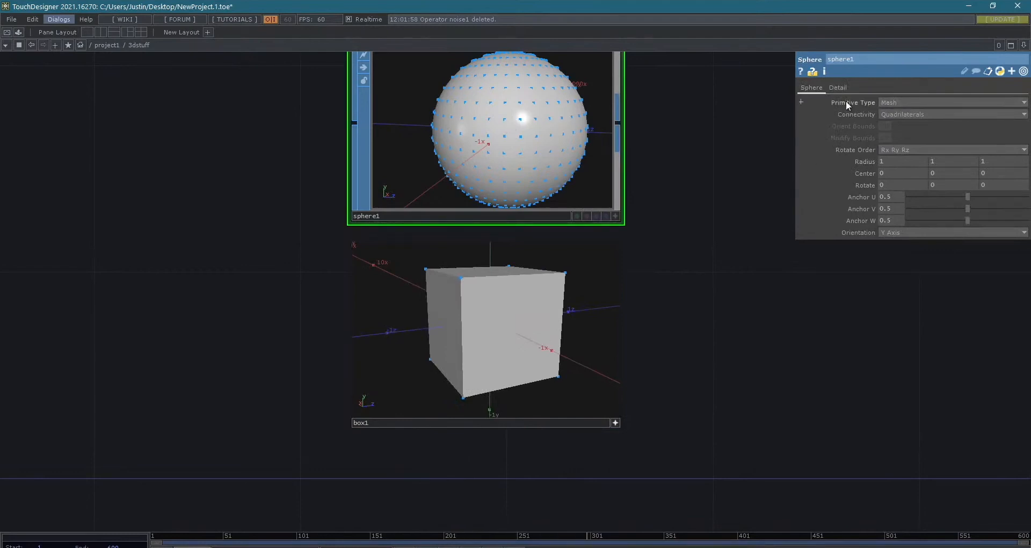
pyautogui.moveTo(681, 189); pyautogui.dragTo(699, 259)
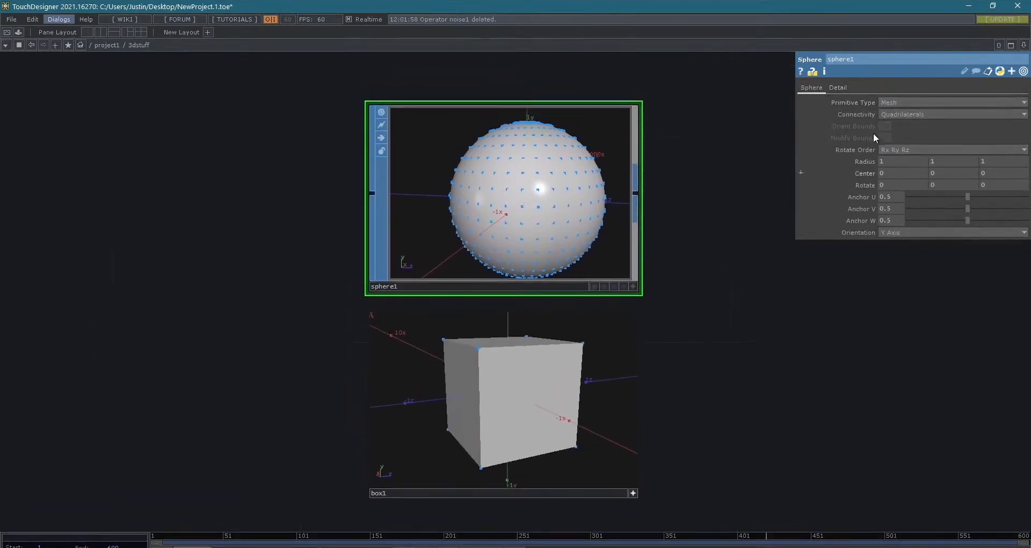
pyautogui.click(901, 97)
pyautogui.click(904, 98)
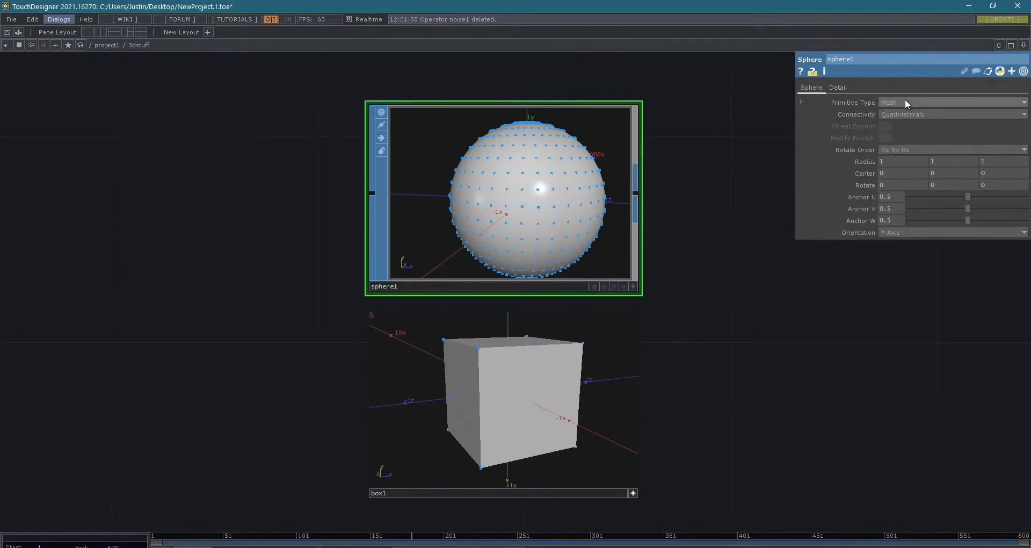
pyautogui.click(904, 99)
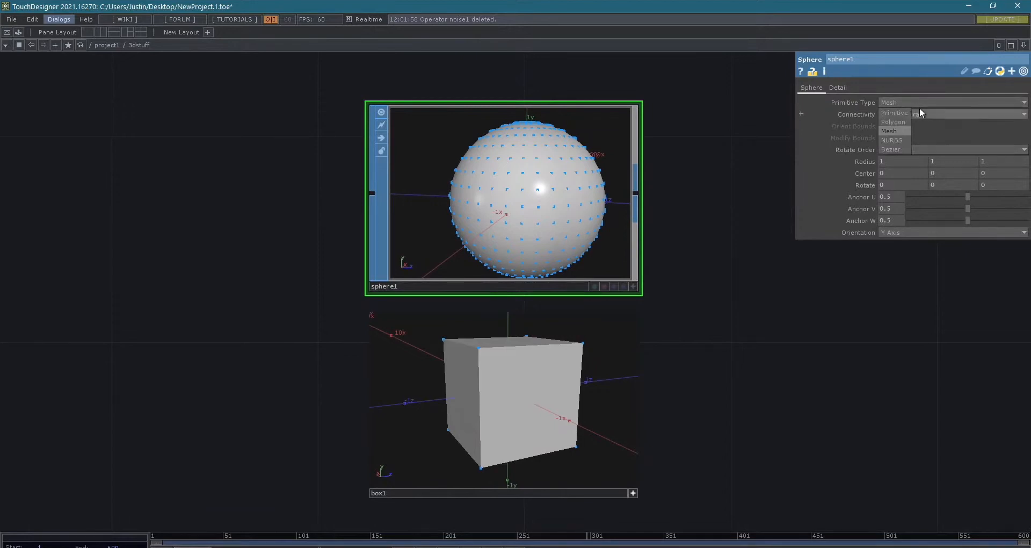
pyautogui.click(934, 102)
pyautogui.click(936, 114)
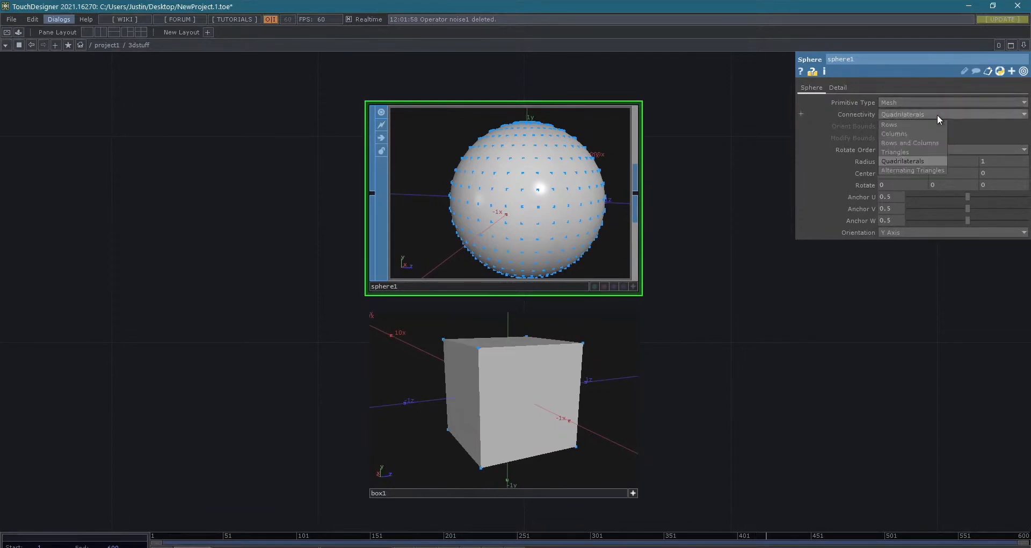
# - Set sphere1's Rows detail value to 40
pyautogui.click(838, 88)
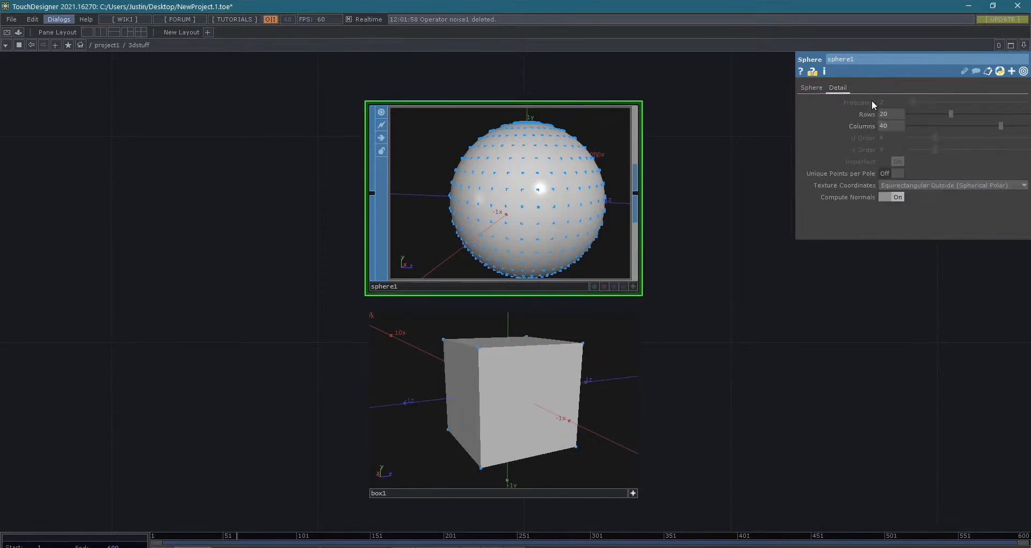
pyautogui.moveTo(952, 112); pyautogui.dragTo(1001, 115)
pyautogui.scroll(5, 688, 170)
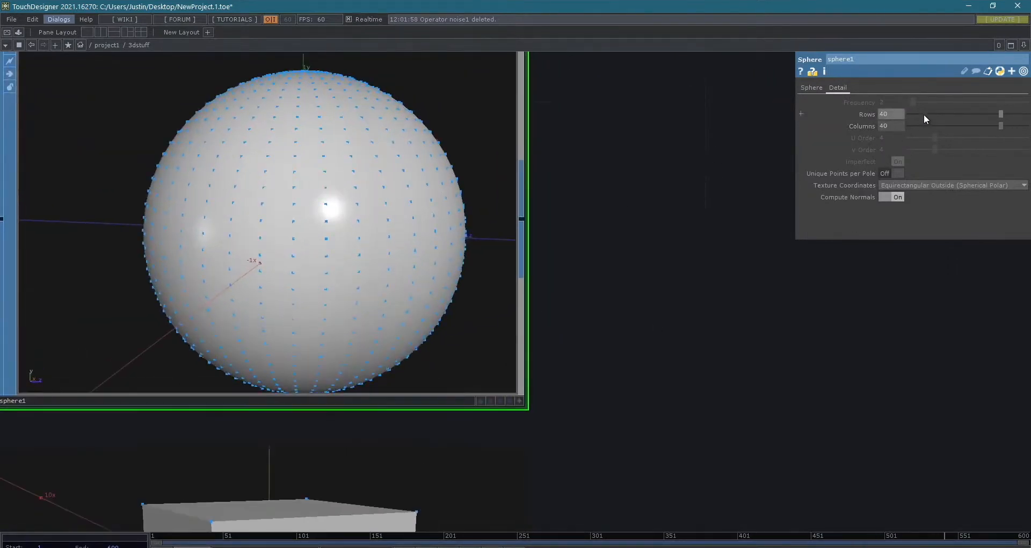
# - Reduce sphere1's Rows and Columns to 3 and orbit around the low-detail shape in its active viewer
pyautogui.moveTo(924, 114); pyautogui.dragTo(903, 131)
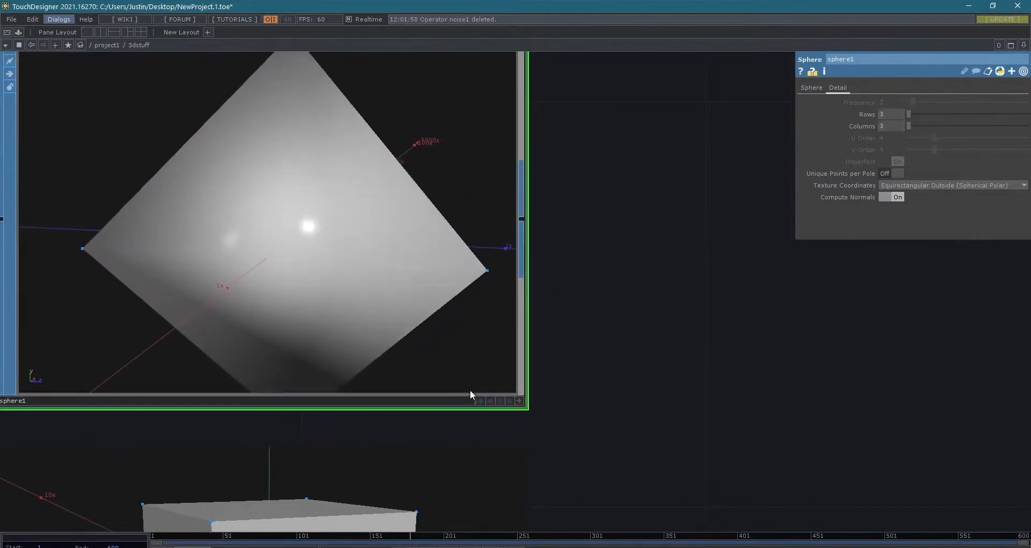
pyautogui.click(518, 401)
pyautogui.moveTo(242, 254); pyautogui.dragTo(449, 276)
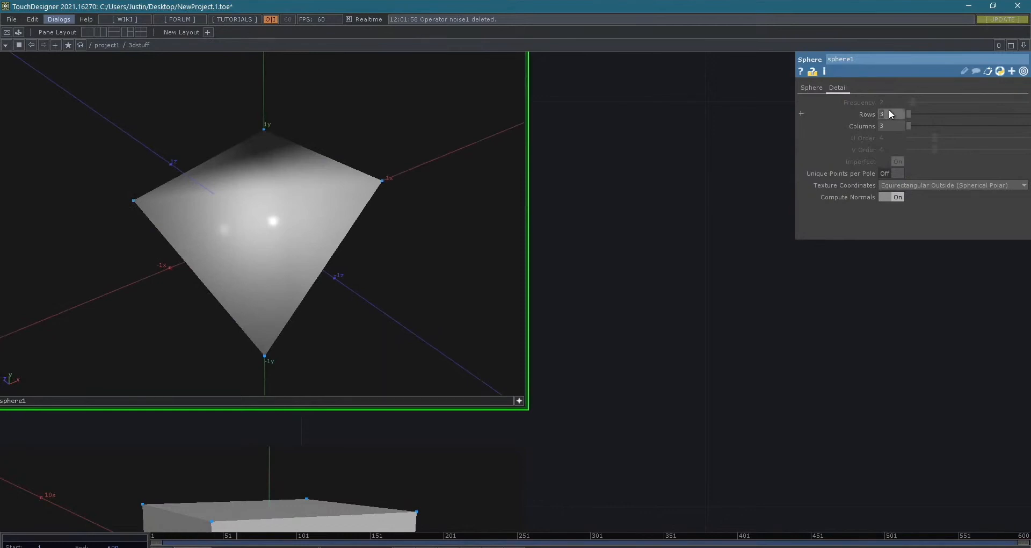
# - Set sphere1's Rows and Columns to 20, orbit around the sphere, and deactivate its viewer
pyautogui.press('Tab')
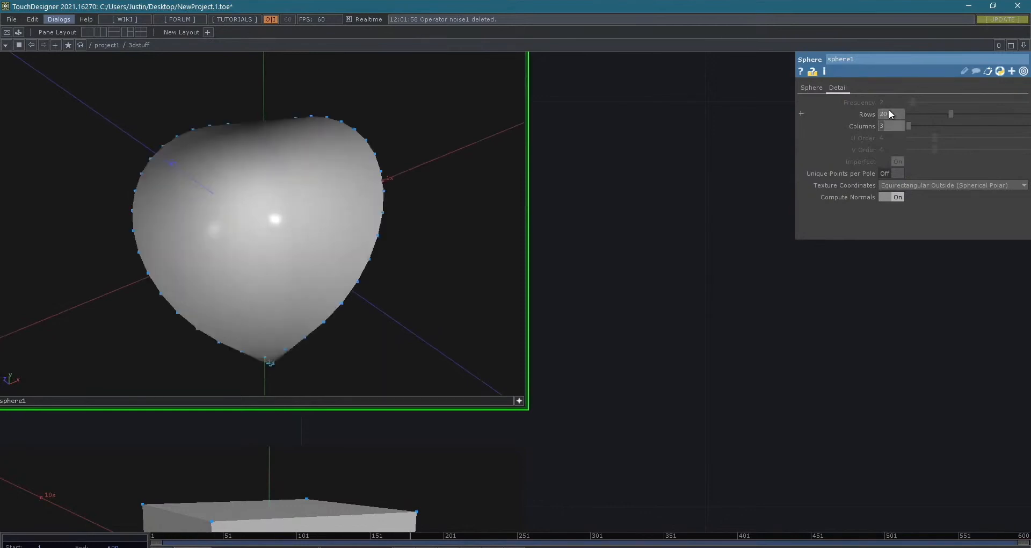
pyautogui.write('20')
pyautogui.press('Tab')
pyautogui.moveTo(254, 177); pyautogui.dragTo(287, 195)
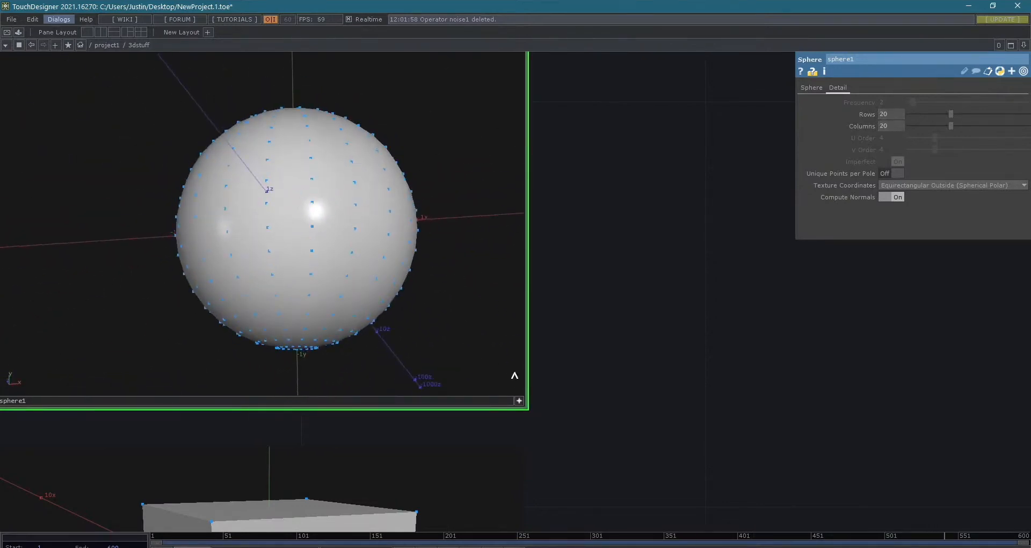
pyautogui.click(520, 400)
pyautogui.scroll(-10, 594, 416)
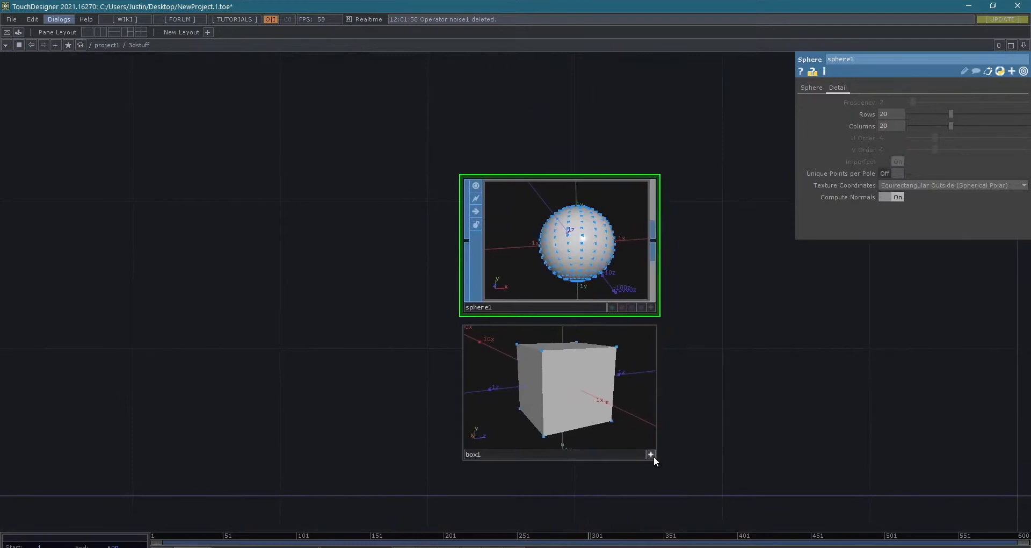
# - Orbit around box1 and sphere1 in their active viewers to compare their points, and deactivate both viewers
pyautogui.click(663, 456)
pyautogui.moveTo(743, 298); pyautogui.dragTo(525, 308)
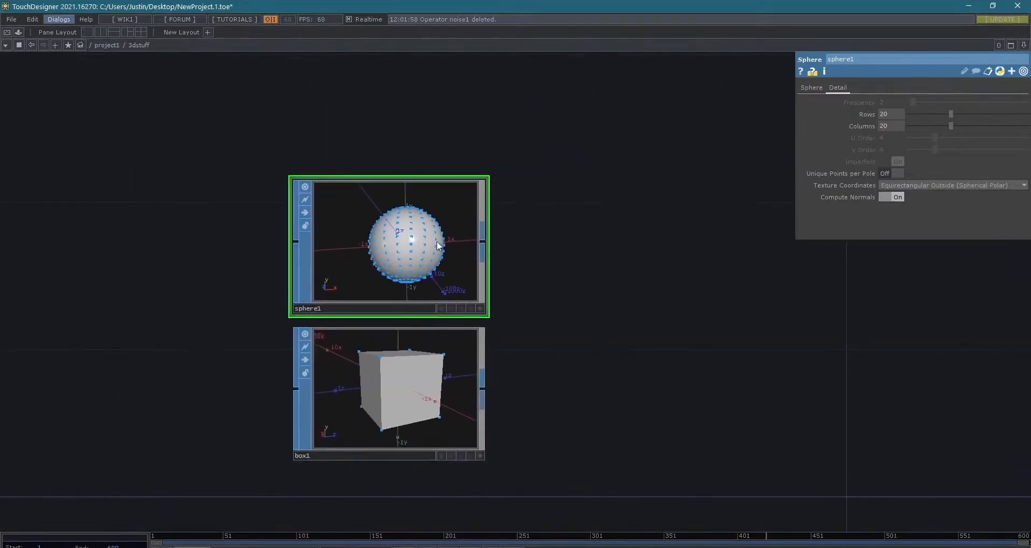
pyautogui.click(480, 455)
pyautogui.moveTo(391, 395); pyautogui.dragTo(424, 429)
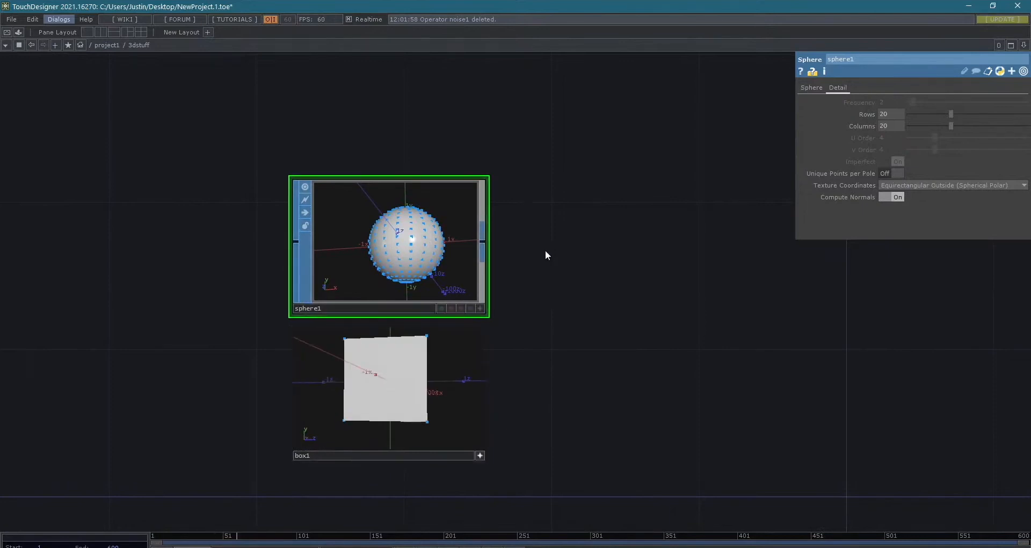
pyautogui.click(479, 309)
pyautogui.moveTo(433, 282); pyautogui.dragTo(398, 288)
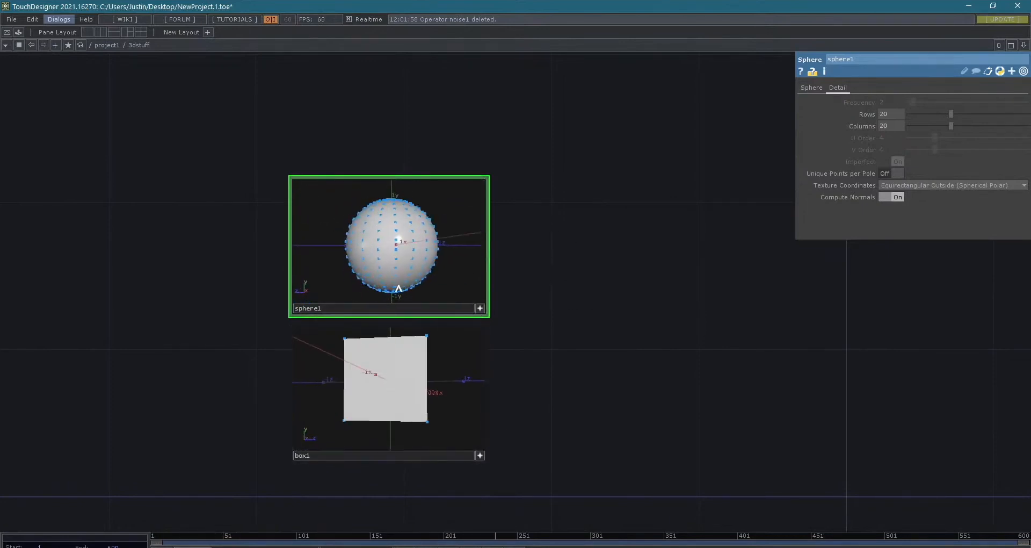
pyautogui.click(480, 309)
pyautogui.click(479, 455)
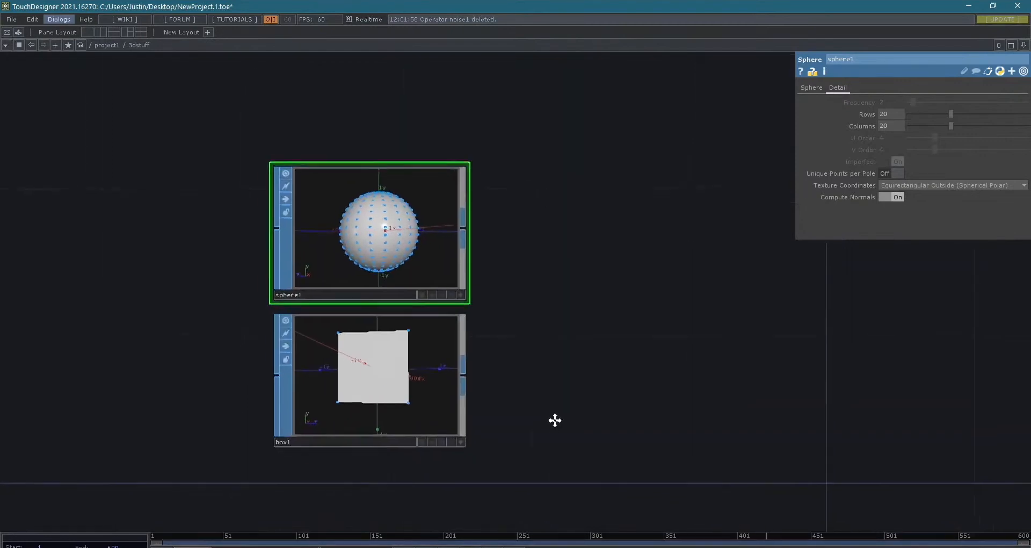
# - Add a Noise SOP fed by sphere1's output and place it beside the sphere
pyautogui.moveTo(555, 342); pyautogui.dragTo(382, 323)
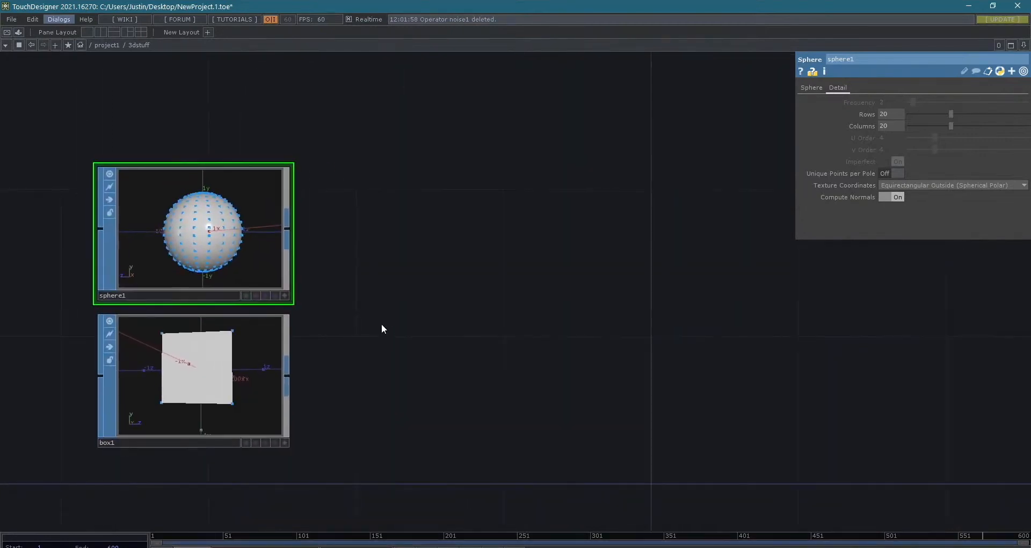
pyautogui.rightClick(285, 230)
pyautogui.moveTo(262, 72); pyautogui.dragTo(437, 230)
pyautogui.write('noi')
pyautogui.press('Return')
pyautogui.click(397, 84)
pyautogui.scroll(3, 468, 241)
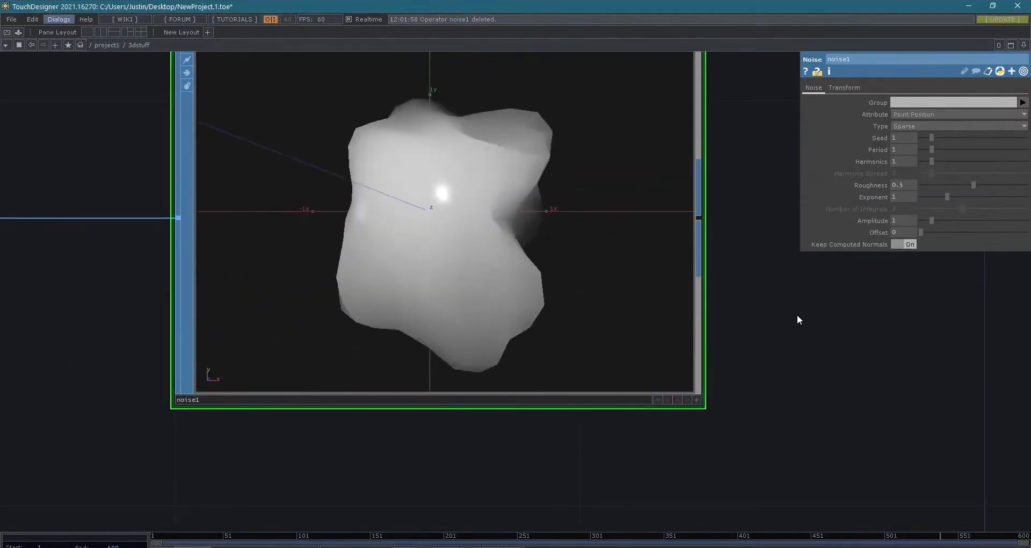
pyautogui.scroll(-3, 796, 320)
# - Select sphere1 and show its main Sphere parameters
pyautogui.click(307, 239)
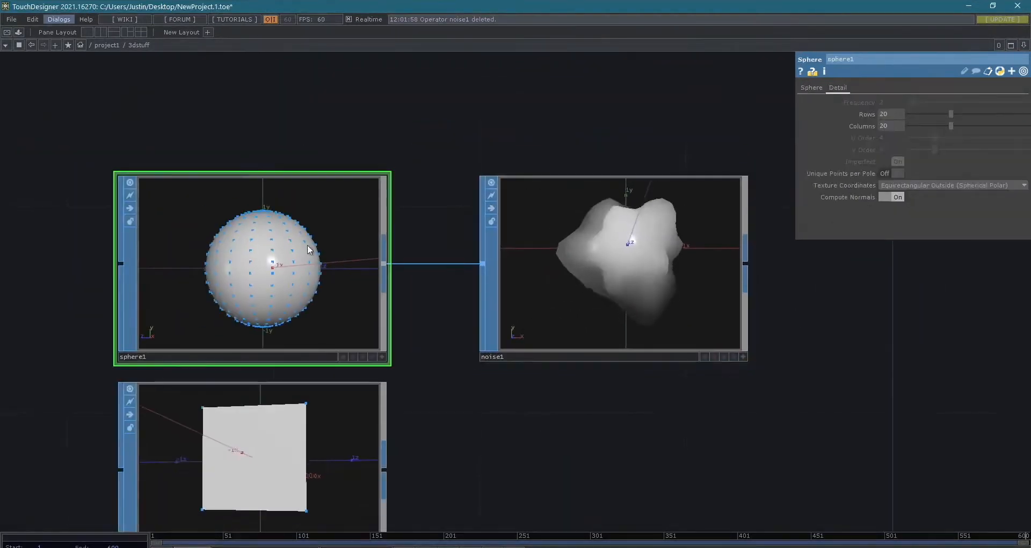
pyautogui.click(811, 87)
pyautogui.moveTo(893, 463); pyautogui.dragTo(624, 414)
pyautogui.scroll(-2, 650, 382)
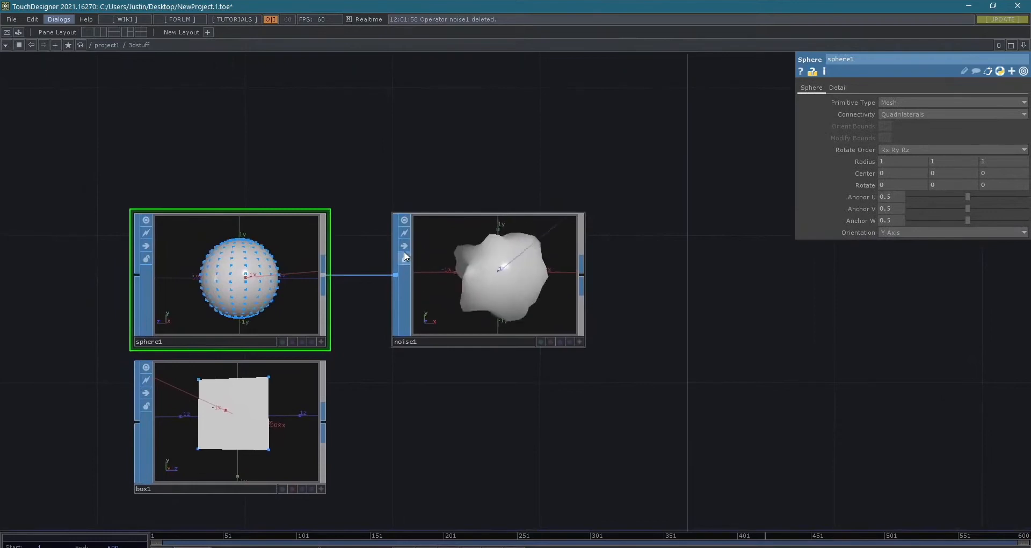
pyautogui.scroll(-2, 636, 278)
# - Toggle the bypass on noise1 on and off to compare the sphere with and without noise
pyautogui.moveTo(818, 397); pyautogui.dragTo(758, 388)
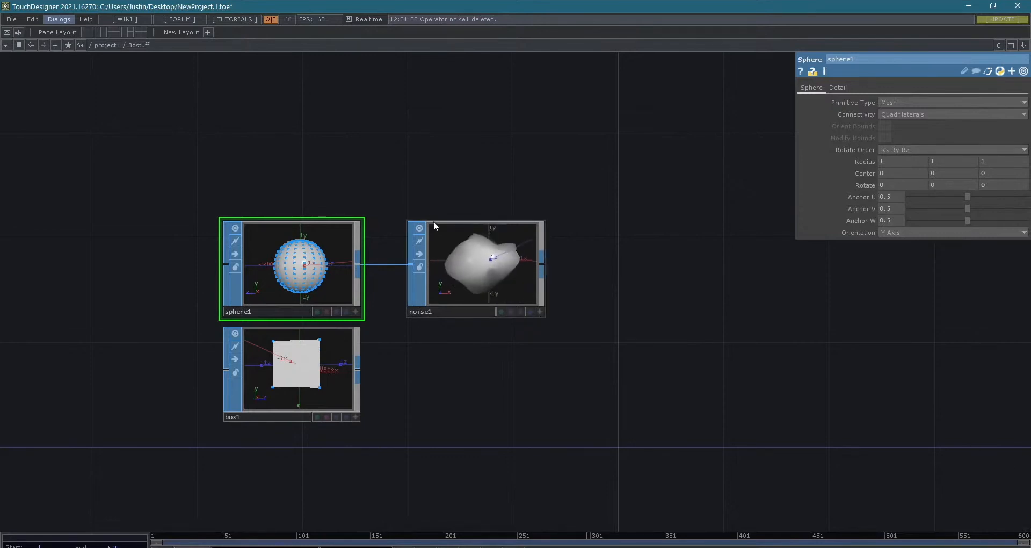
pyautogui.click(420, 255)
pyautogui.click(419, 256)
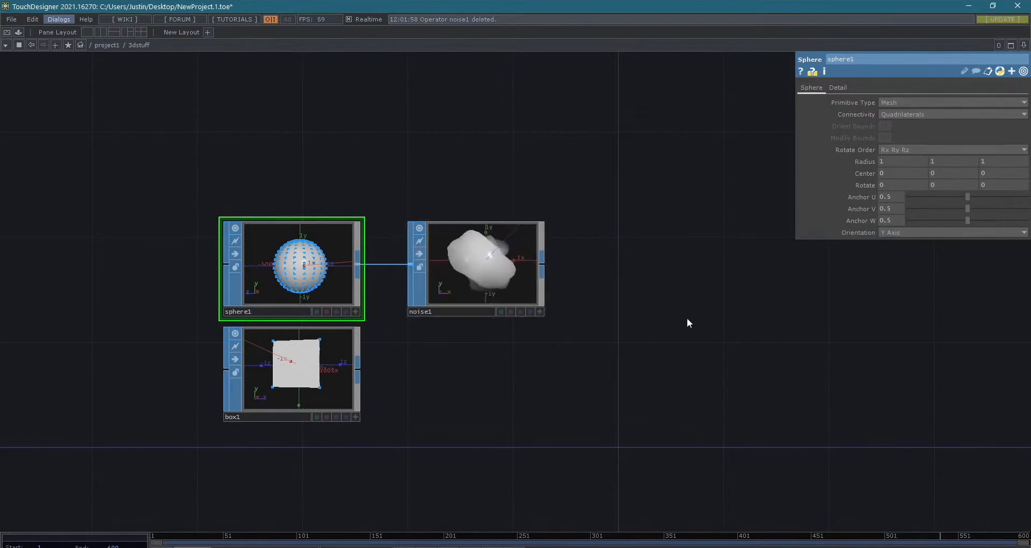
pyautogui.scroll(-5, 619, 297)
pyautogui.moveTo(682, 365); pyautogui.dragTo(561, 349, button='middle')
pyautogui.moveTo(561, 349); pyautogui.dragTo(530, 339)
pyautogui.scroll(6, 559, 346)
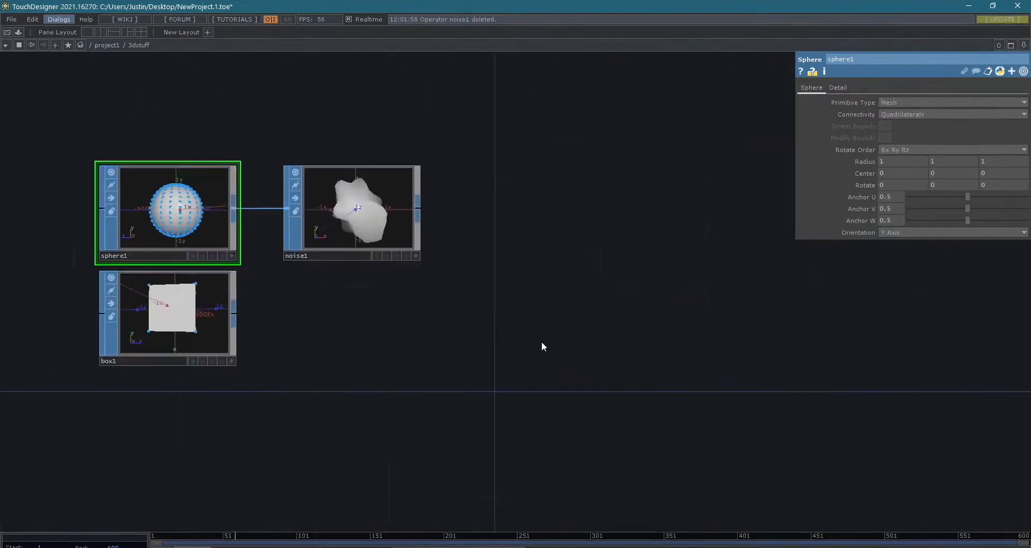
pyautogui.moveTo(466, 341); pyautogui.dragTo(572, 371)
pyautogui.scroll(6, 500, 360)
pyautogui.scroll(-6, 296, 328)
pyautogui.moveTo(379, 395); pyautogui.dragTo(460, 453)
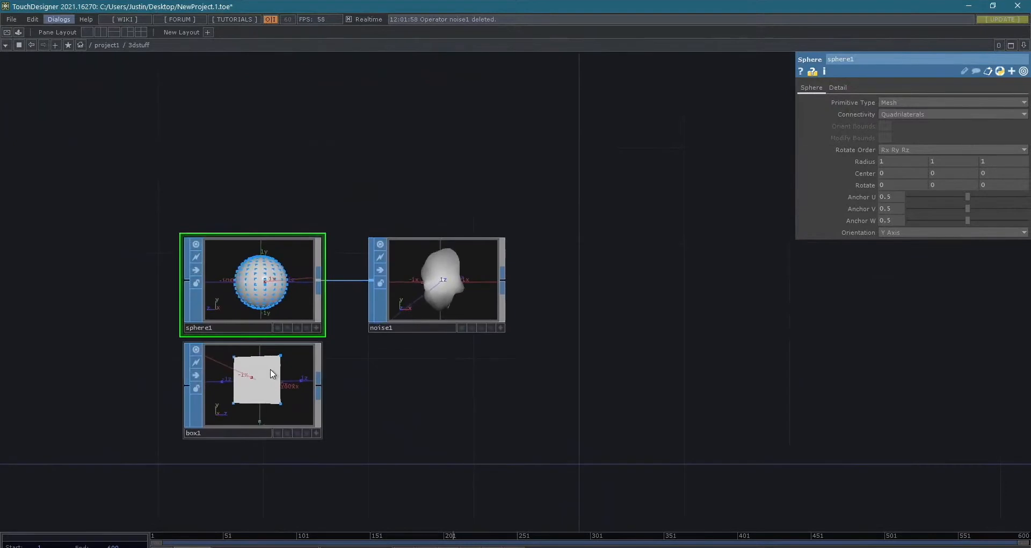
# - Activate box1's viewer, orbit to an angled view of the cube, and deactivate the viewer
pyautogui.click(317, 432)
pyautogui.moveTo(252, 393); pyautogui.dragTo(261, 391)
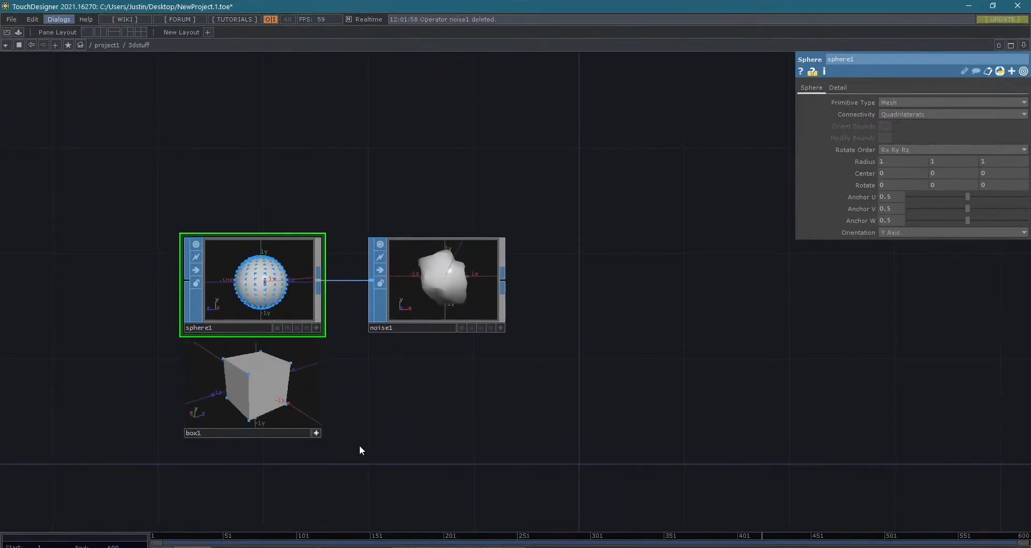
pyautogui.click(316, 433)
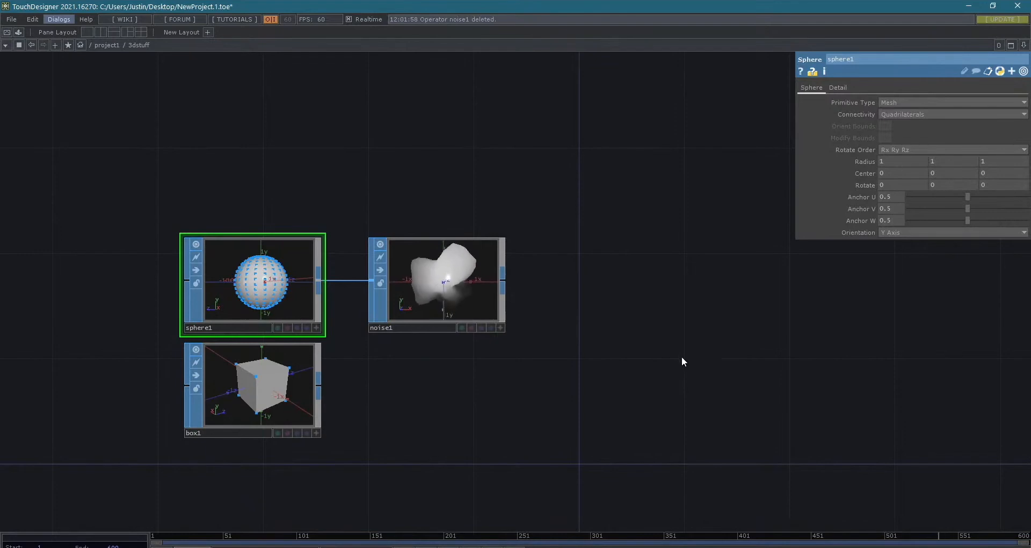
# - Add a Null SOP after noise1, well spaced along the chain, and bypass noise1
pyautogui.moveTo(596, 338); pyautogui.dragTo(546, 347)
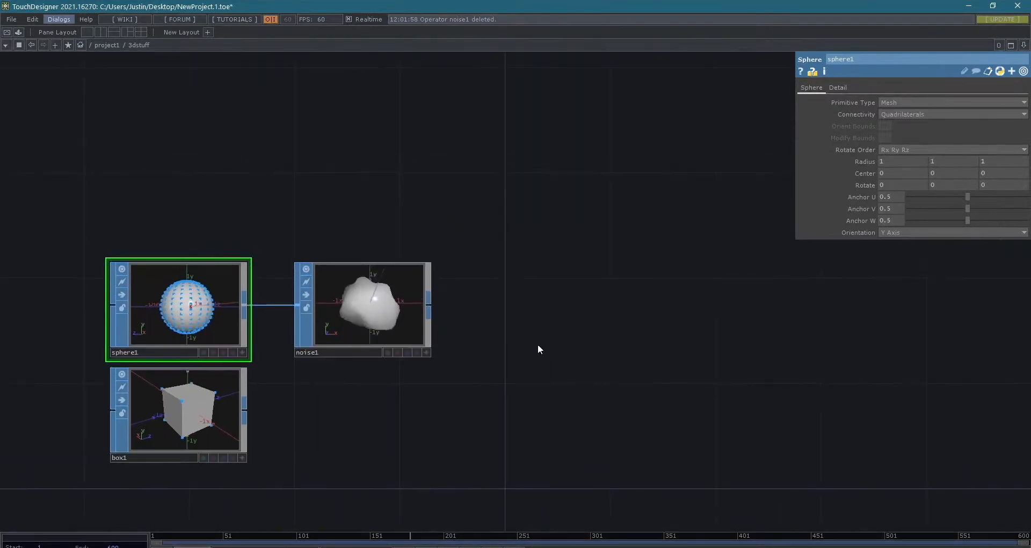
pyautogui.click(429, 305)
pyautogui.write('nu')
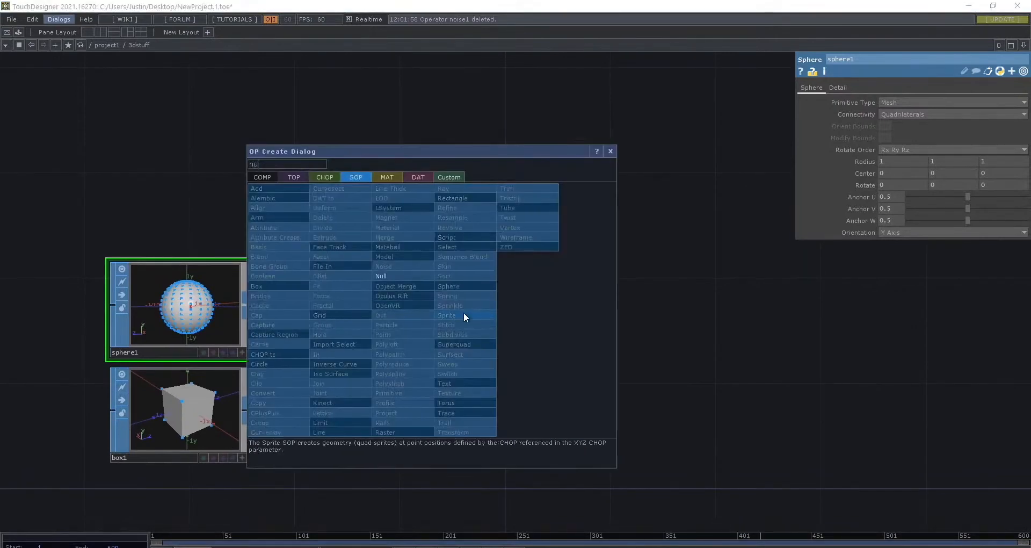
pyautogui.write('ll')
pyautogui.press('Return')
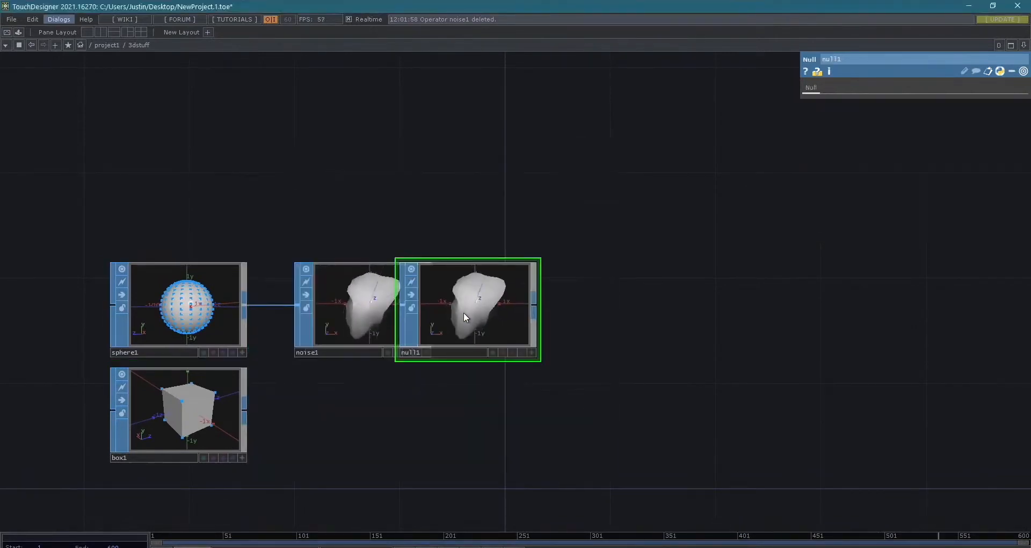
pyautogui.click(620, 317)
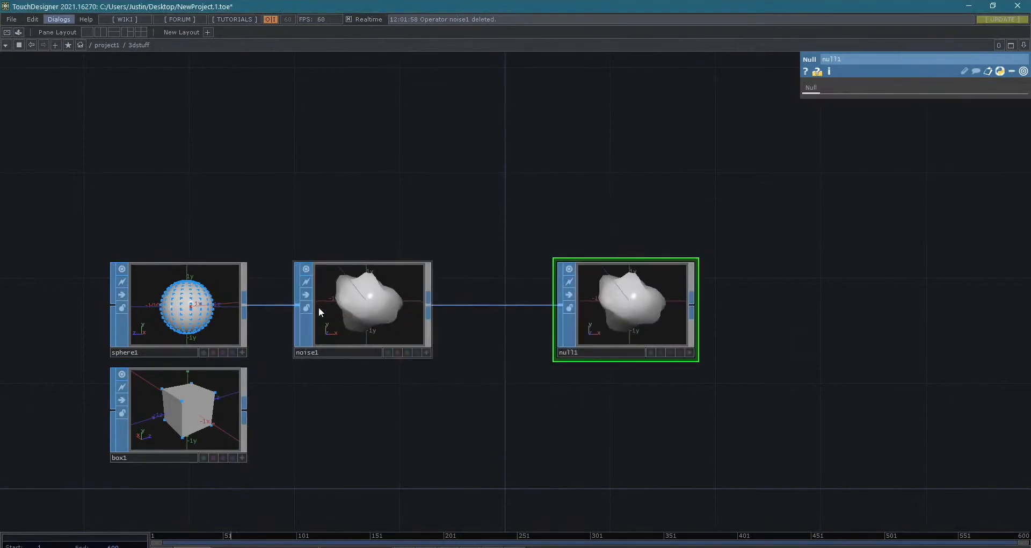
pyautogui.click(306, 295)
# - Create a Geometry COMP from null1's output and place it at the end of the chain
pyautogui.moveTo(854, 387); pyautogui.dragTo(781, 395)
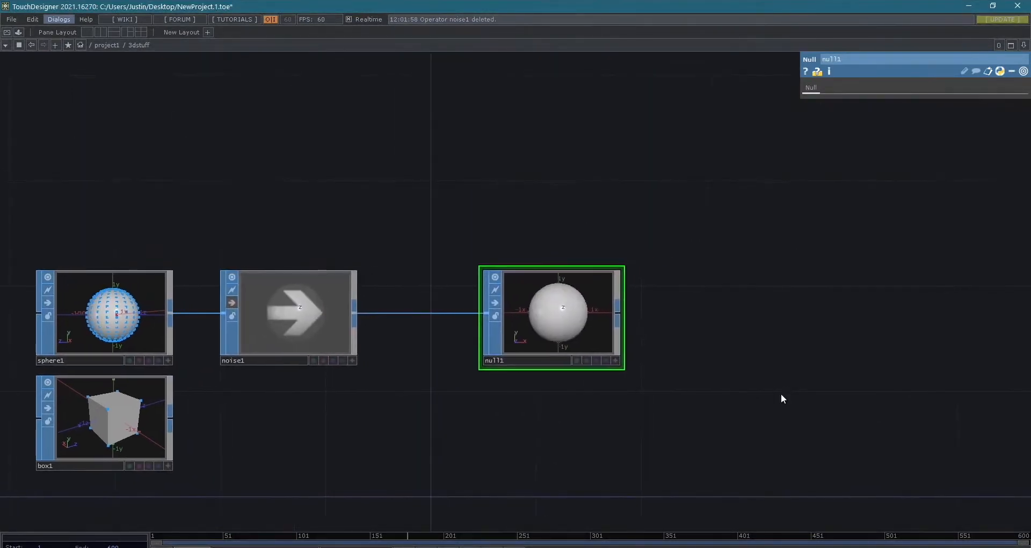
pyautogui.scroll(-3, 772, 443)
pyautogui.moveTo(773, 442); pyautogui.dragTo(623, 416)
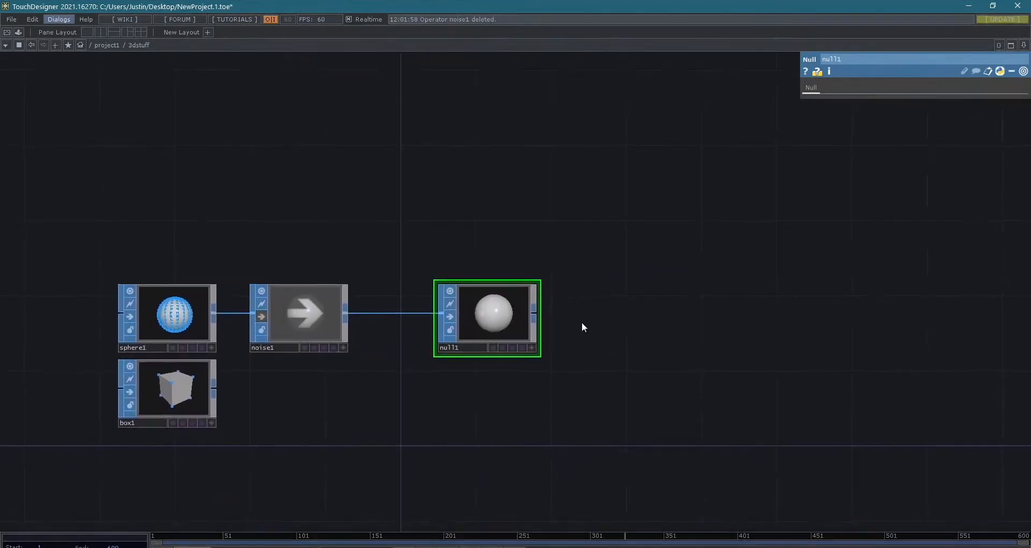
pyautogui.click(536, 314)
pyautogui.click(370, 183)
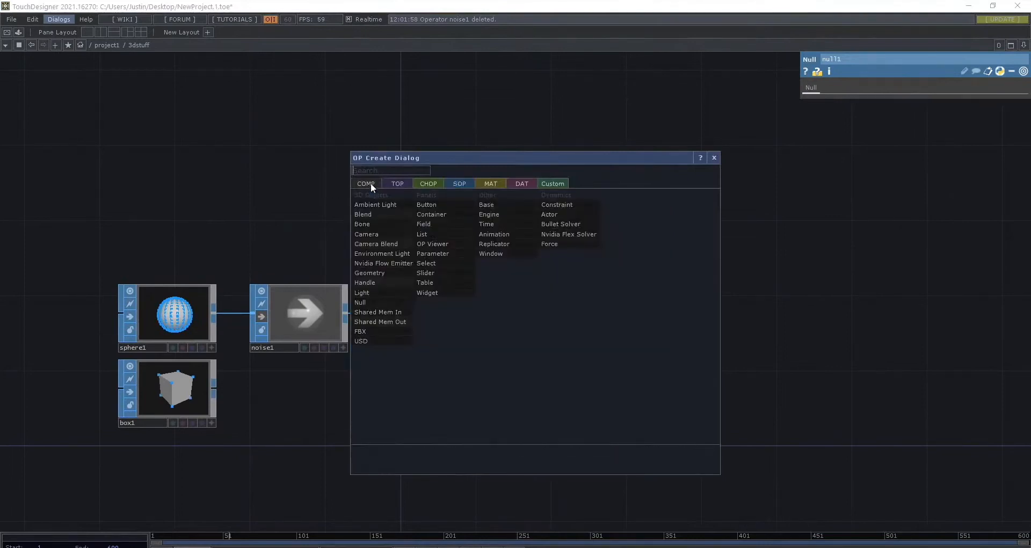
pyautogui.moveTo(440, 158); pyautogui.dragTo(677, 167)
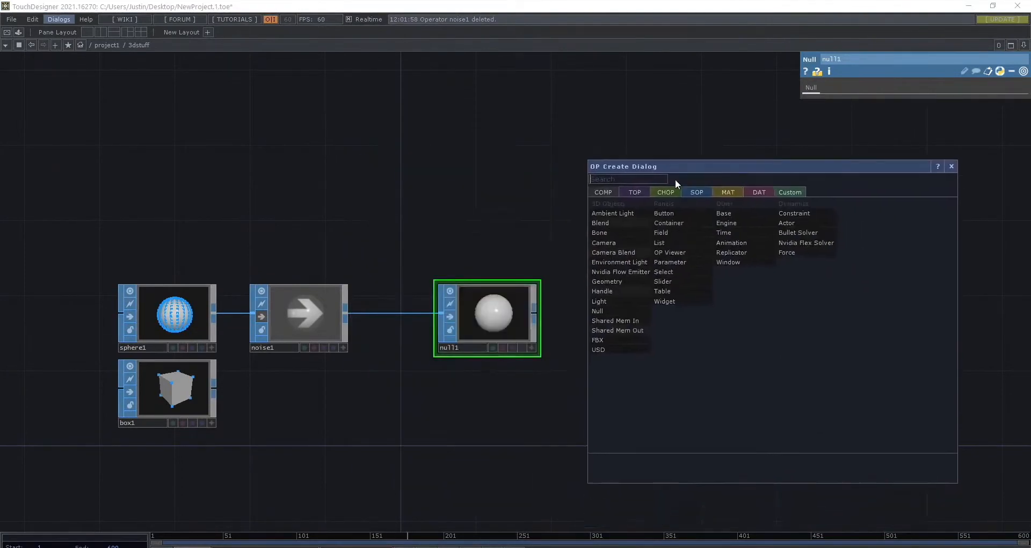
pyautogui.click(628, 282)
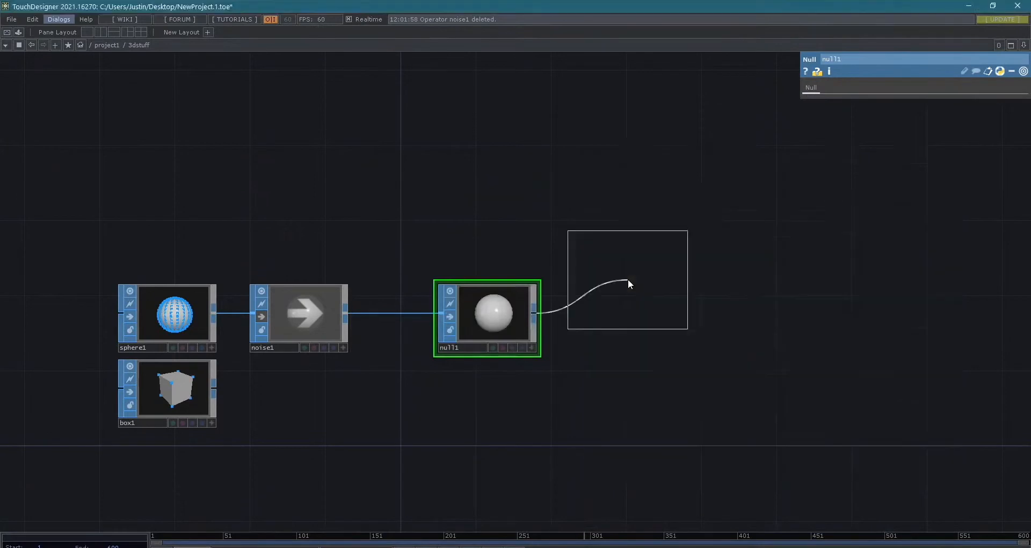
pyautogui.click(689, 314)
pyautogui.scroll(3, 761, 401)
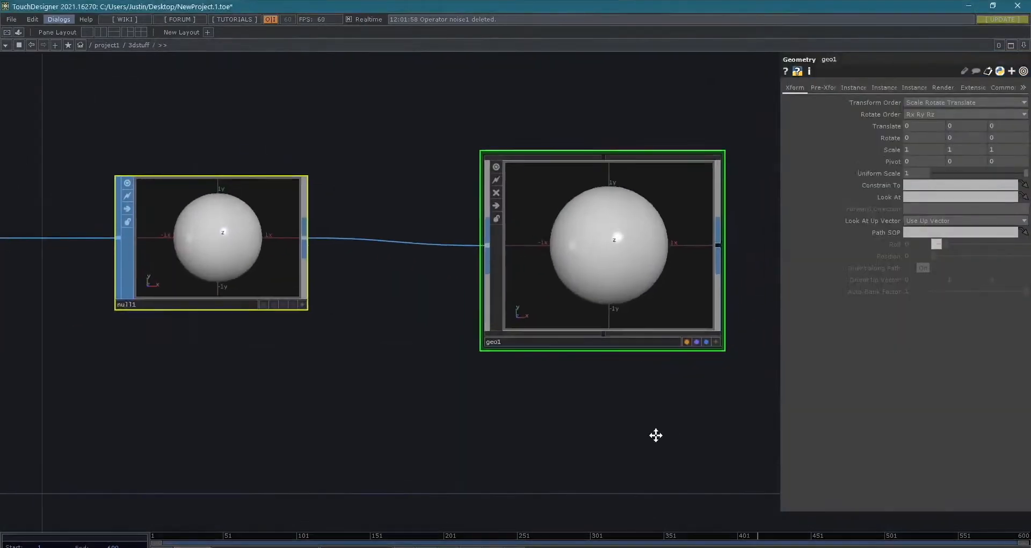
# - Add a second, unconnected Geometry COMP in the empty space above the sphere chain
pyautogui.scroll(-3, 665, 419)
pyautogui.moveTo(662, 456); pyautogui.dragTo(658, 412)
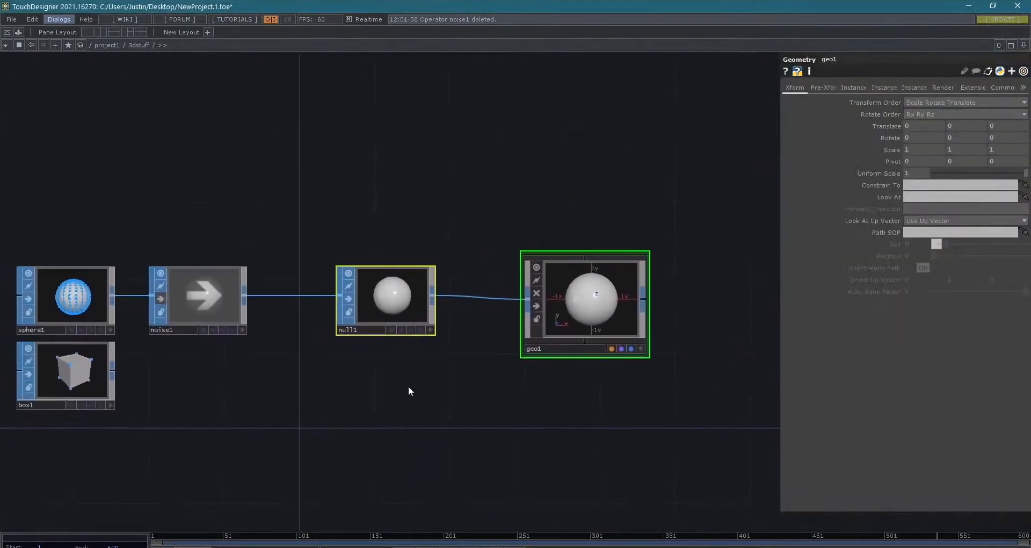
pyautogui.moveTo(328, 409); pyautogui.dragTo(408, 410)
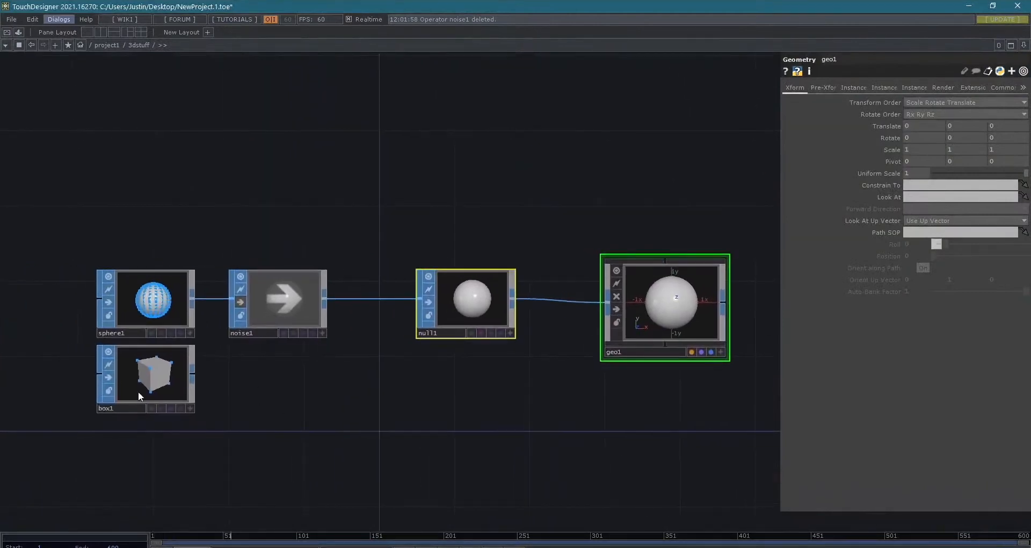
pyautogui.click(244, 341)
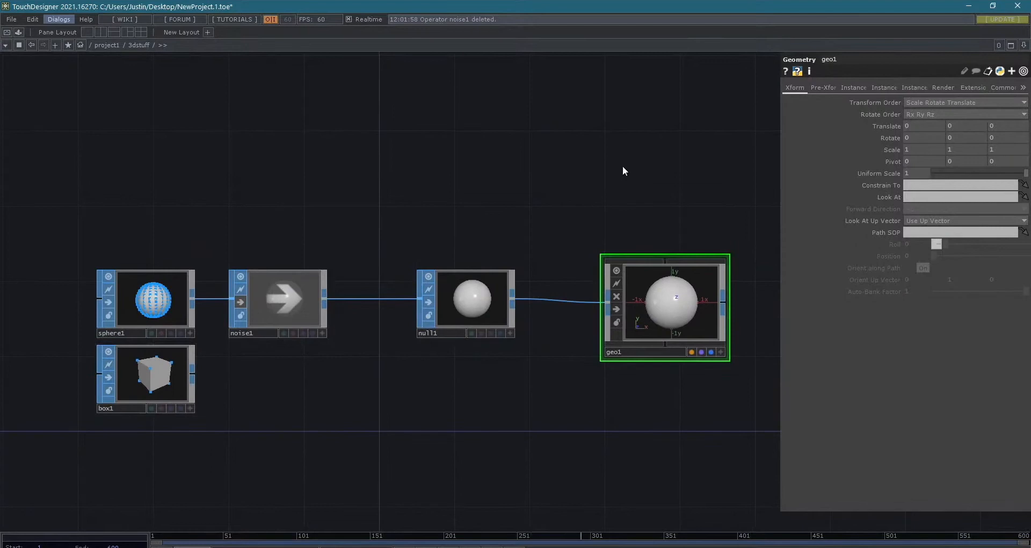
pyautogui.press('Tab')
pyautogui.press('Escape')
pyautogui.press('Tab')
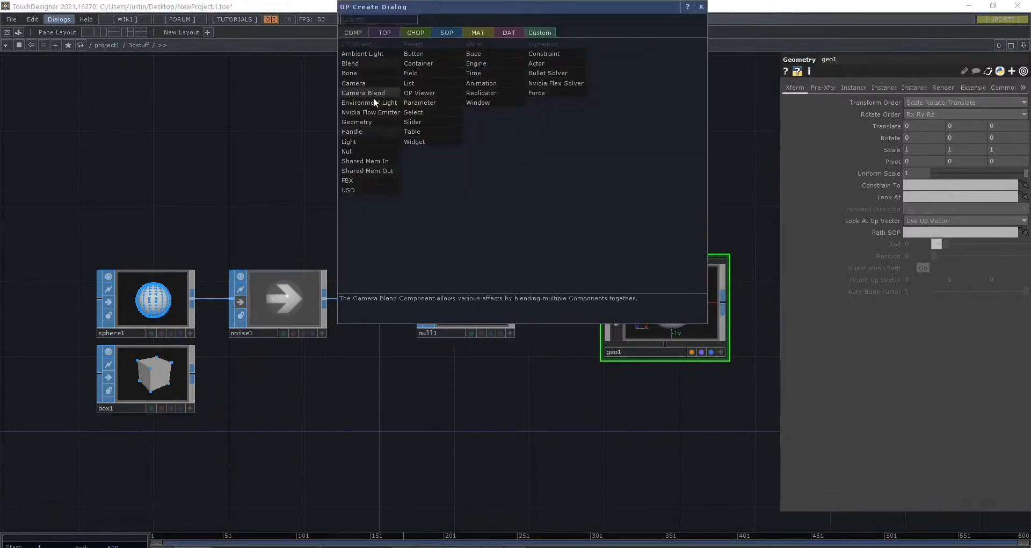
pyautogui.click(367, 125)
pyautogui.click(550, 153)
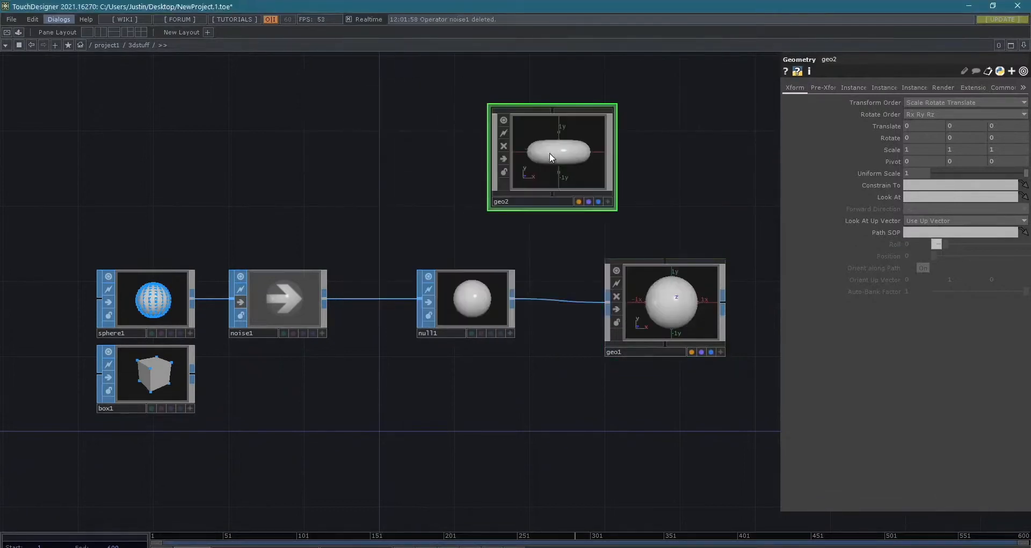
# - Activate geo2's viewer, orbit the torus to an angled view that shows its hole, and deactivate the viewer
pyautogui.scroll(3, 552, 161)
pyautogui.scroll(-3, 597, 182)
pyautogui.click(664, 221)
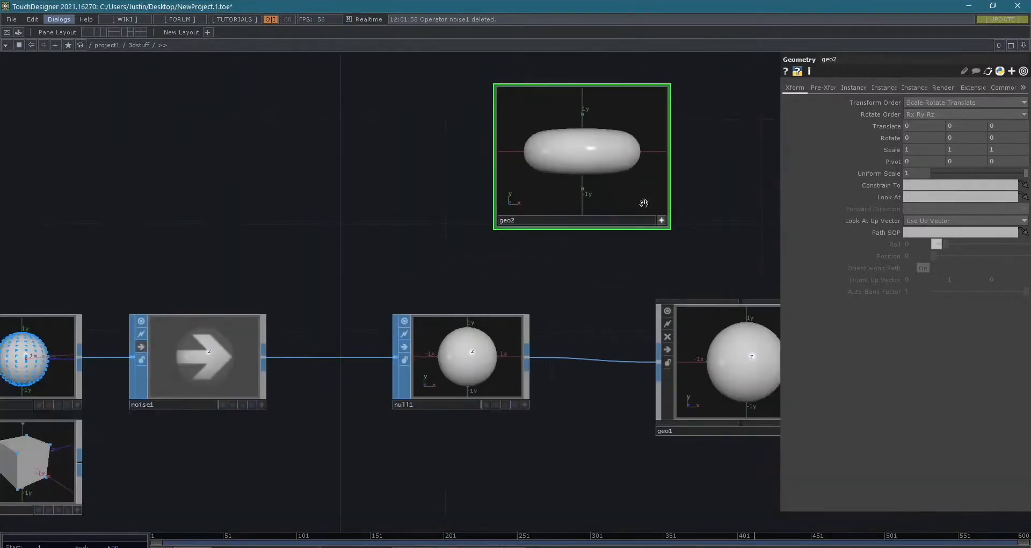
pyautogui.moveTo(600, 161)
pyautogui.mouseDown()
pyautogui.moveTo(611, 188)
pyautogui.moveTo(601, 178)
pyautogui.mouseUp()
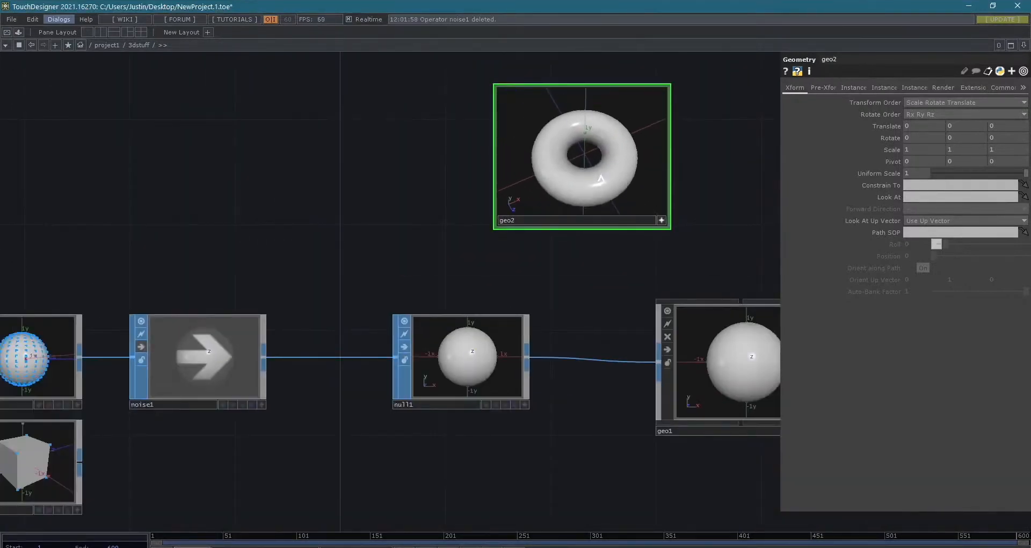
pyautogui.click(661, 220)
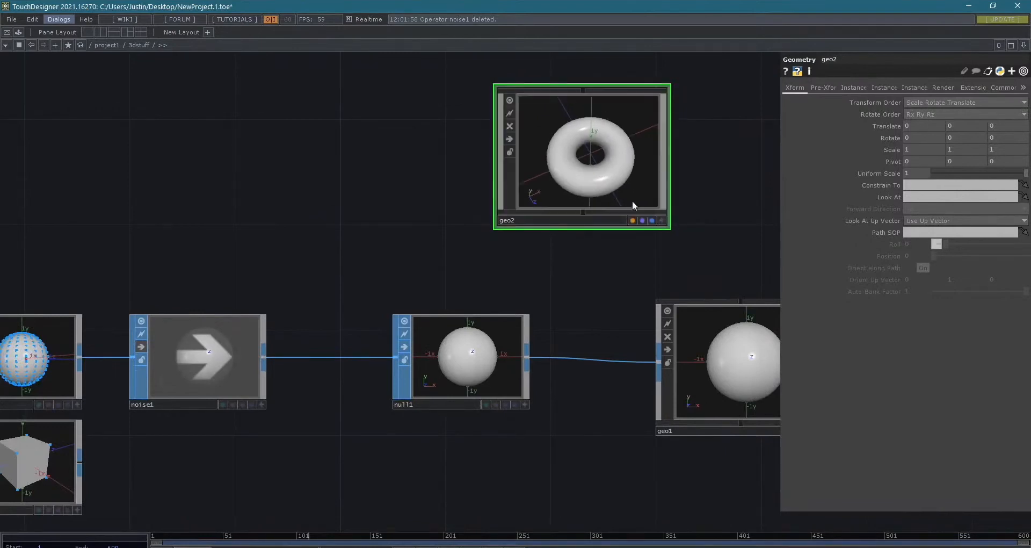
# - Enter geo2 and orbit torus1 in its viewer to look down through the ring
pyautogui.doubleClick(576, 175)
pyautogui.scroll(-2, 621, 424)
pyautogui.scroll(3, 571, 392)
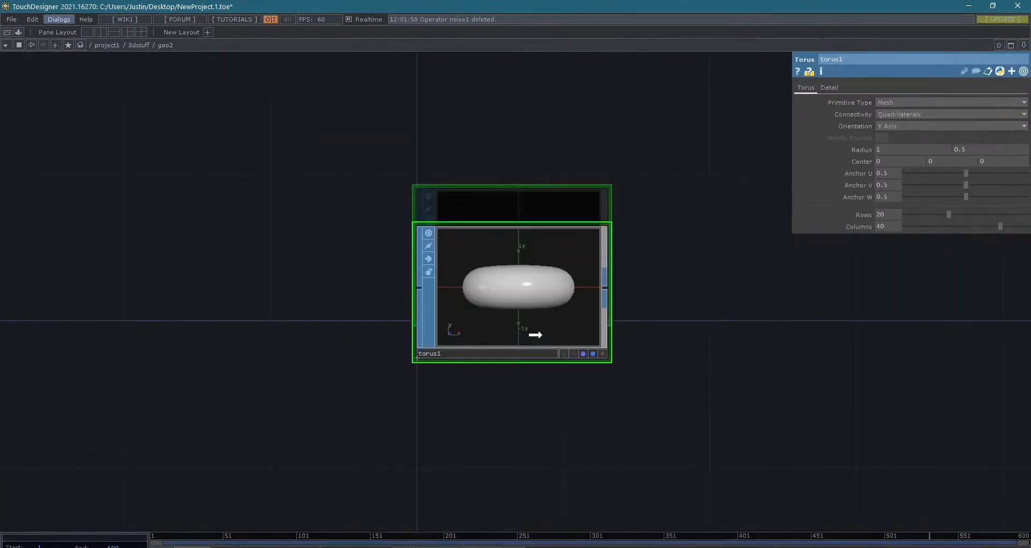
pyautogui.click(602, 352)
pyautogui.moveTo(595, 345); pyautogui.dragTo(552, 340)
pyautogui.click(603, 352)
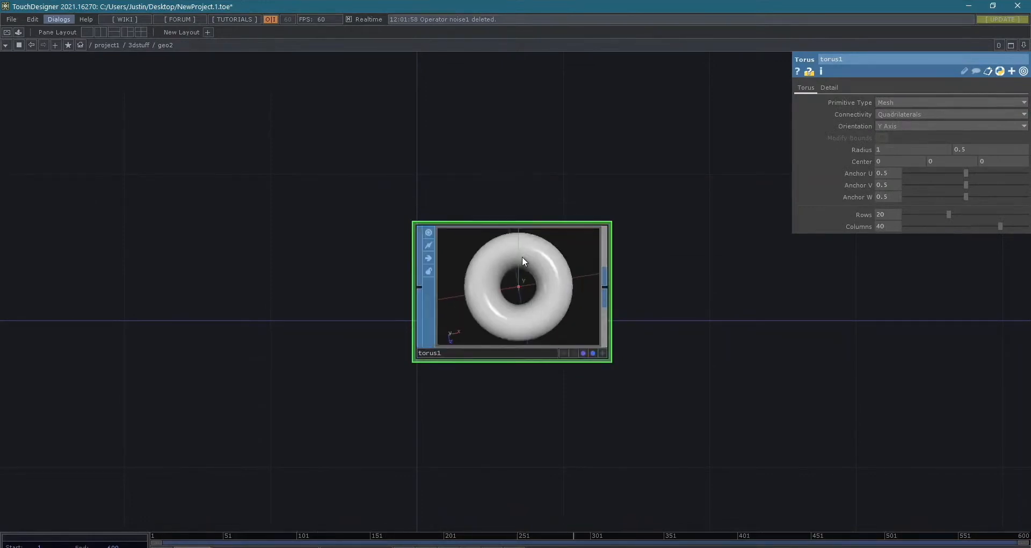
# - Replace torus1 inside geo2 with an In SOP and return to the 3dstuff network
pyautogui.press('Delete')
pyautogui.press('Tab')
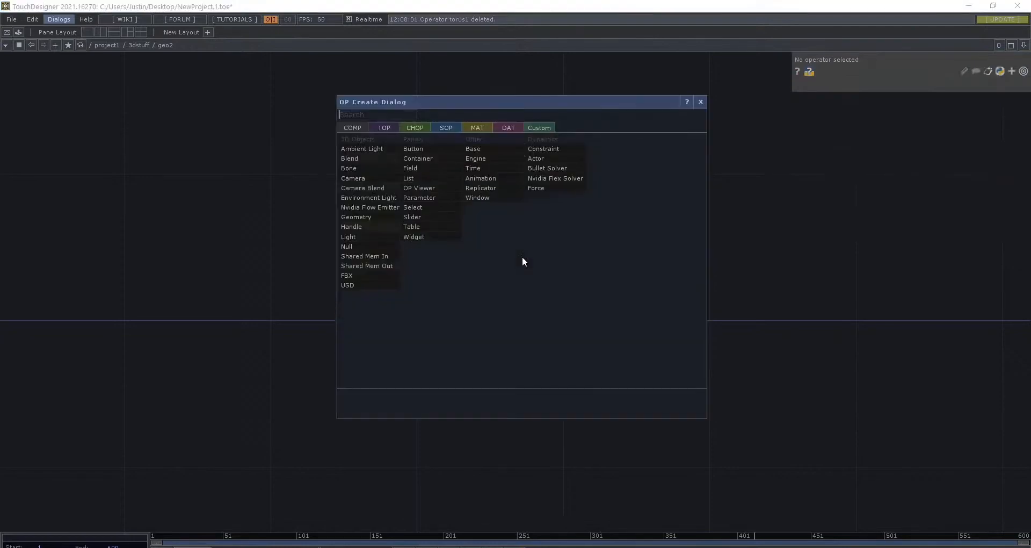
pyautogui.press('Tab')
pyautogui.press('Tab')
pyautogui.press('Tab')
pyautogui.write('in')
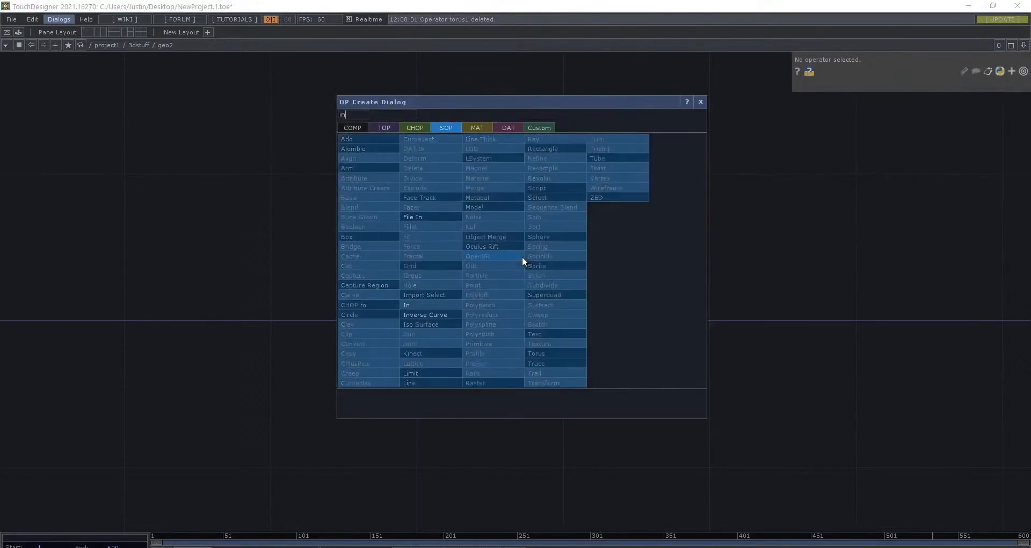
pyautogui.press('Return')
pyautogui.click(522, 256)
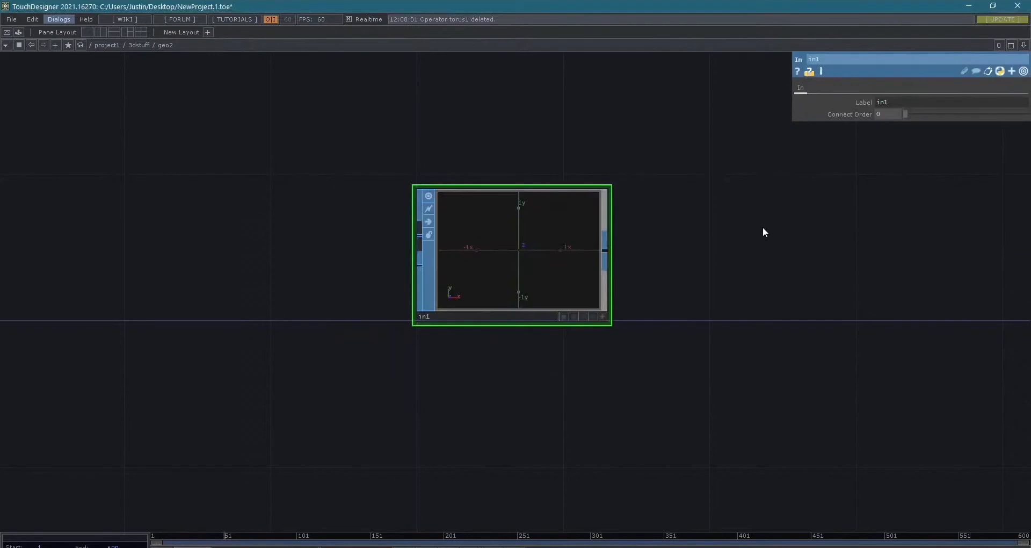
pyautogui.press('u')
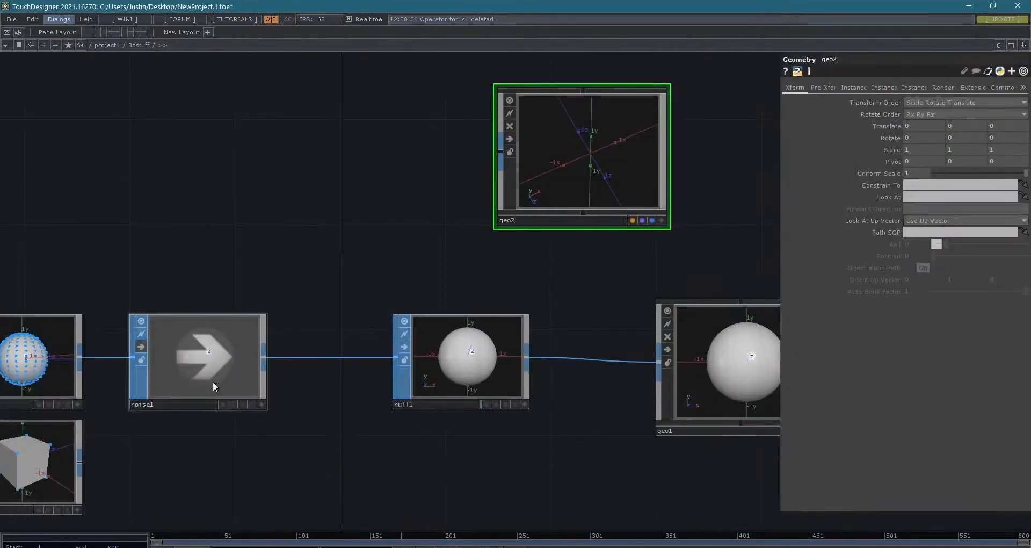
# - Try to feed box1 into geo2's input from a spot above the sphere chain
pyautogui.moveTo(65, 473)
pyautogui.mouseDown()
pyautogui.moveTo(101, 265)
pyautogui.moveTo(224, 239)
pyautogui.moveTo(501, 151)
pyautogui.mouseUp()
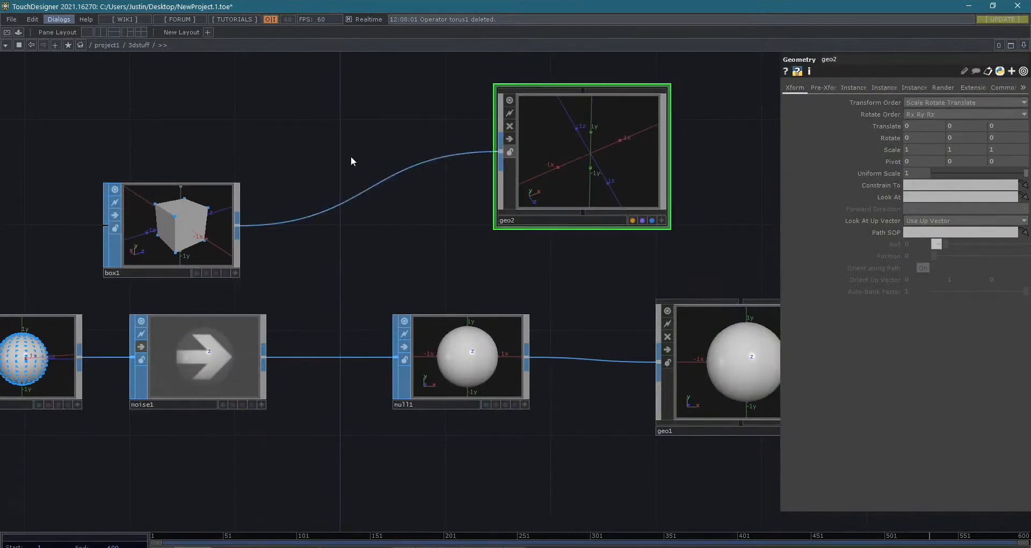
pyautogui.hotkey('ctrl', 'z')
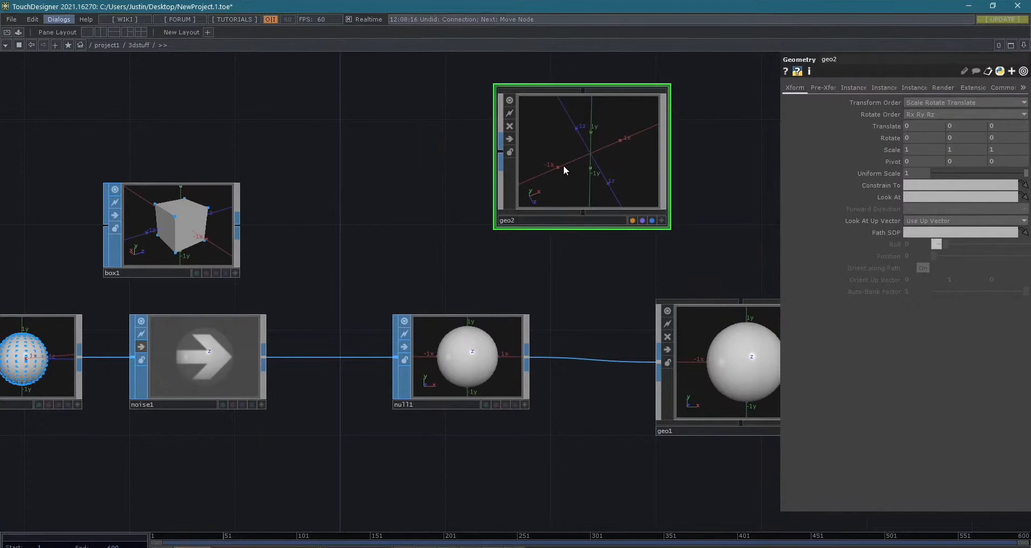
# - Delete geo2 and place box1 back below the sphere chain
pyautogui.press('Delete')
pyautogui.moveTo(182, 219); pyautogui.dragTo(82, 483)
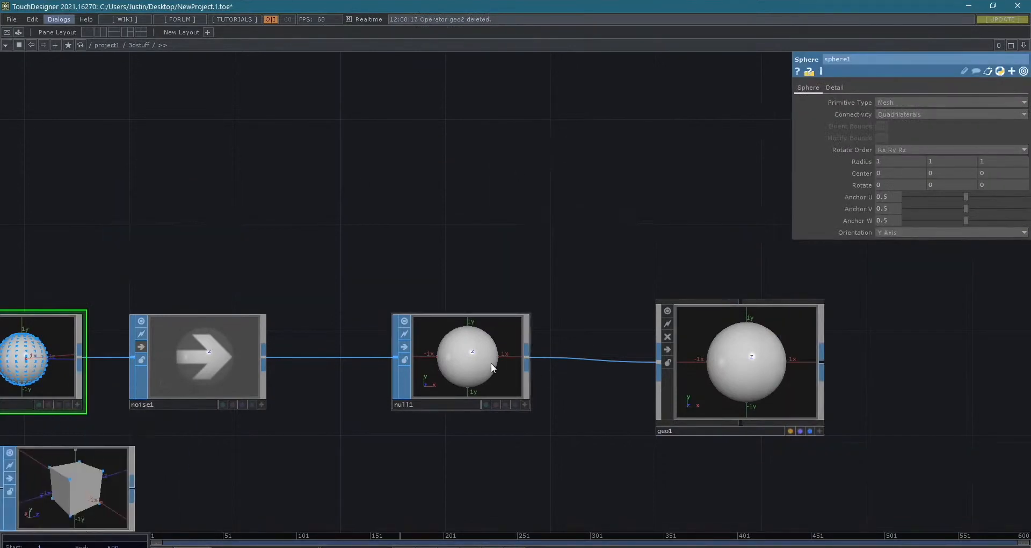
pyautogui.rightClick(527, 356)
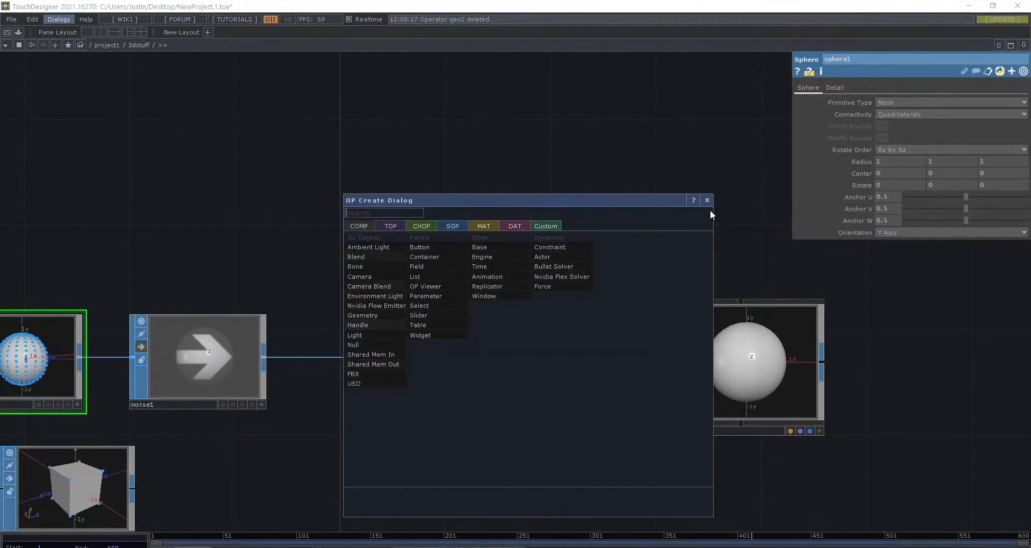
# - Add a Render TOP to the right of geo1
pyautogui.scroll(-4, 771, 334)
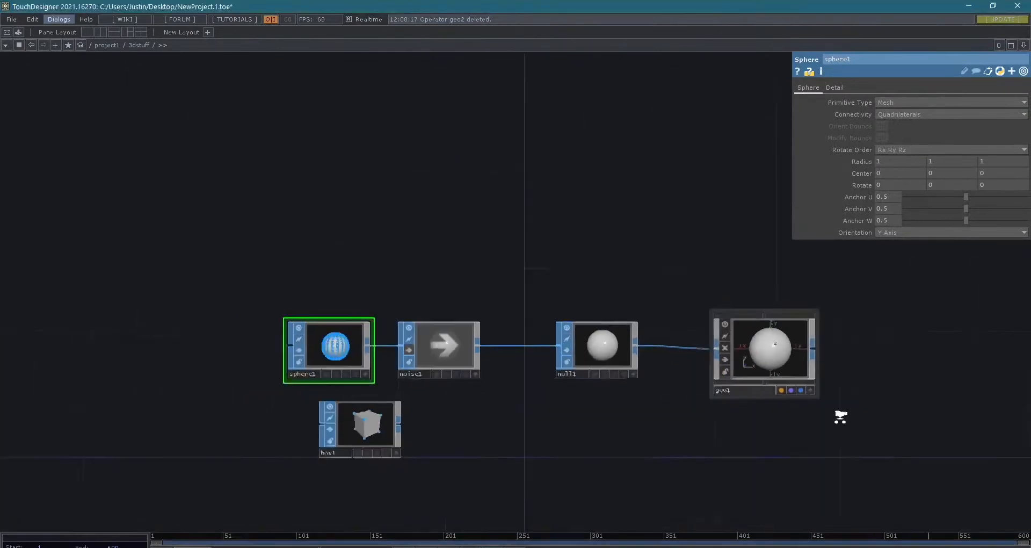
pyautogui.scroll(6, 773, 405)
pyautogui.scroll(-2, 703, 338)
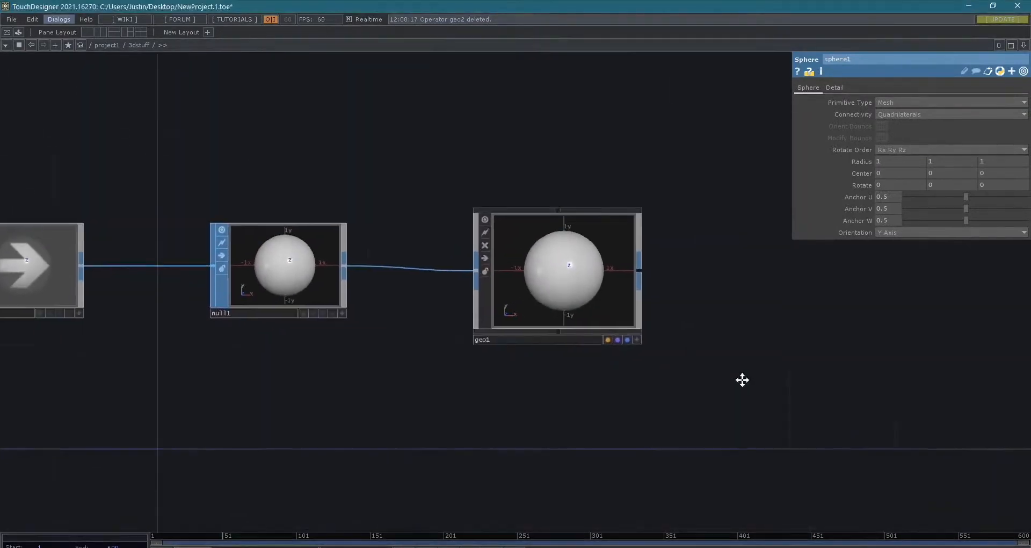
pyautogui.moveTo(676, 289); pyautogui.dragTo(662, 309)
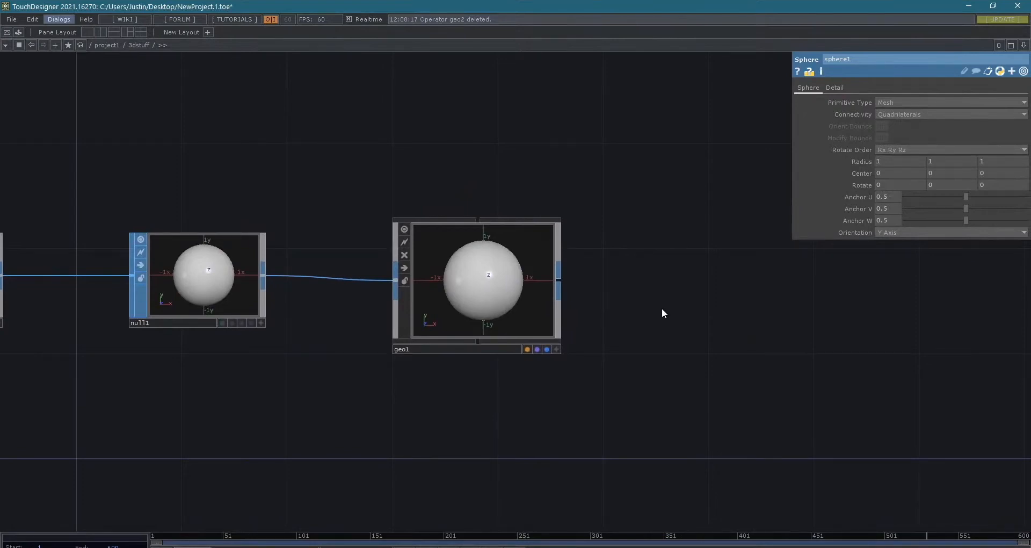
pyautogui.press('Tab')
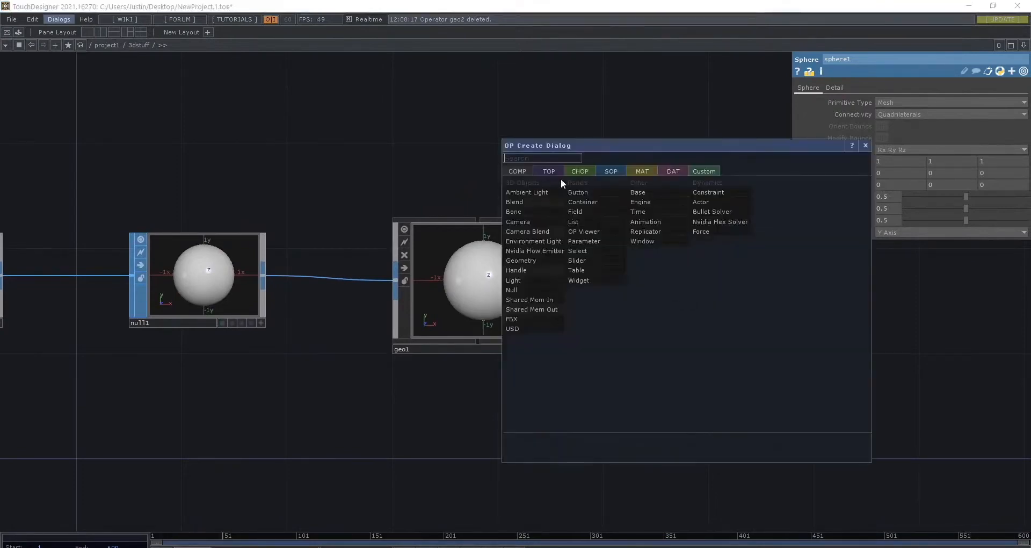
pyautogui.click(556, 169)
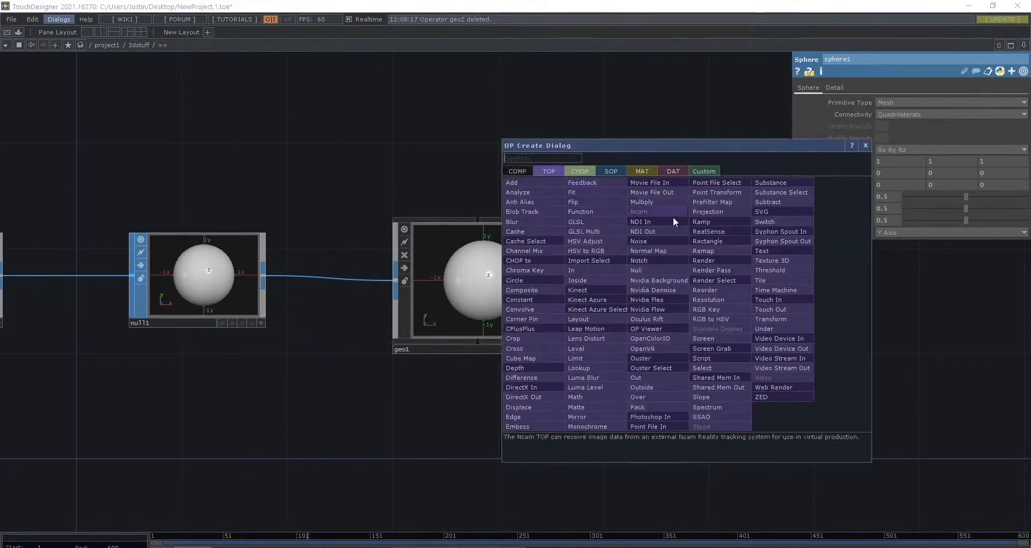
pyautogui.click(707, 260)
pyautogui.click(746, 296)
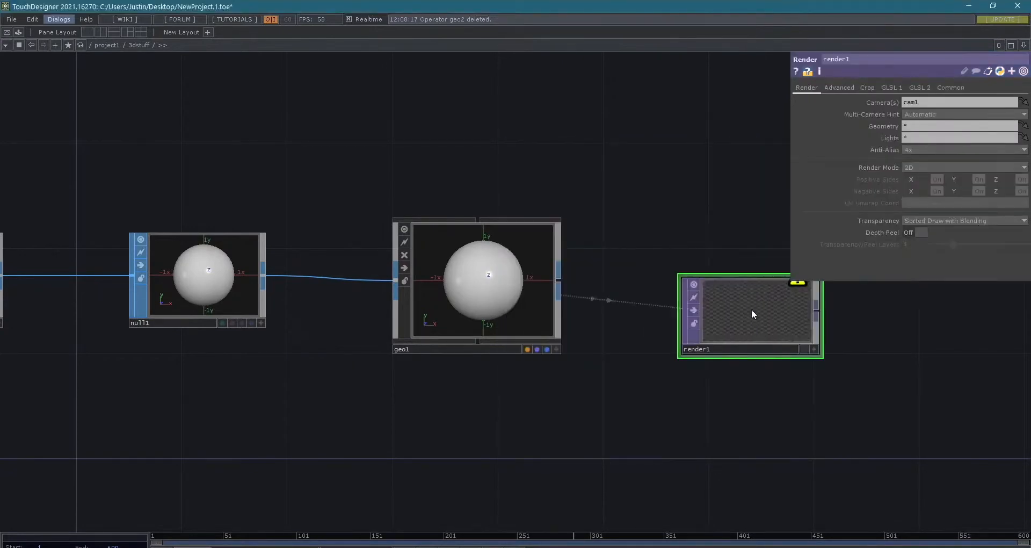
# - Check render1's warning and add a Camera COMP directly above geo1
pyautogui.moveTo(755, 370); pyautogui.dragTo(598, 434)
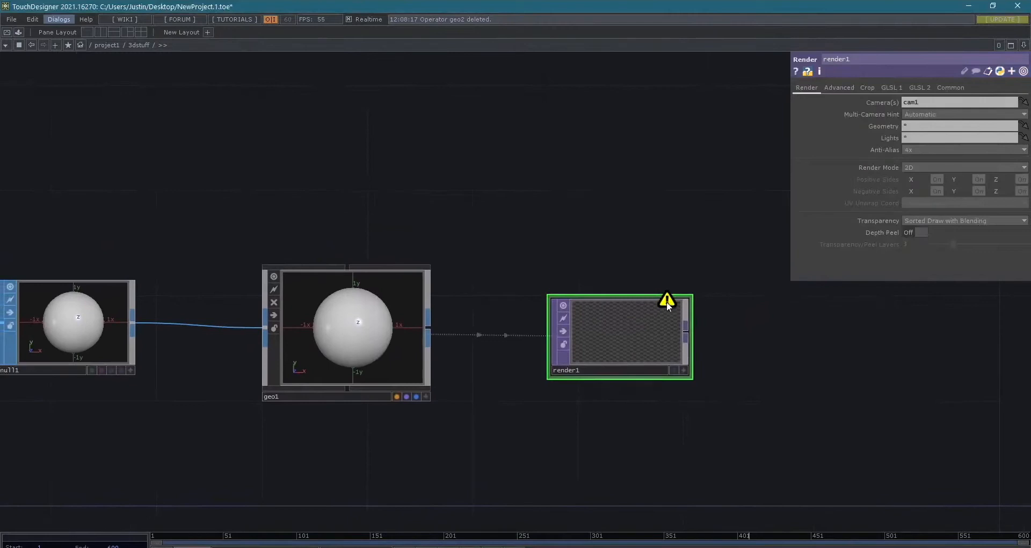
pyautogui.moveTo(667, 303)
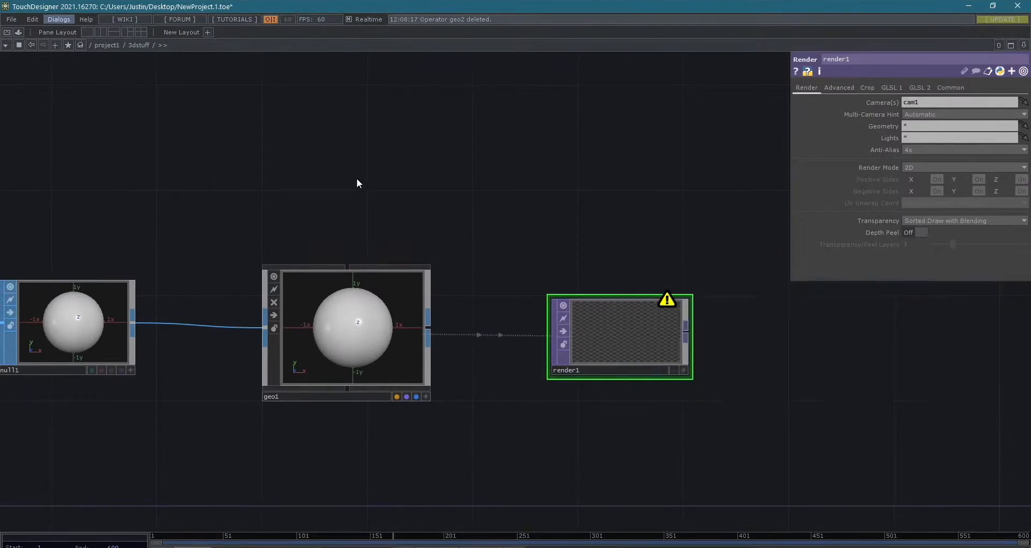
pyautogui.press('Tab')
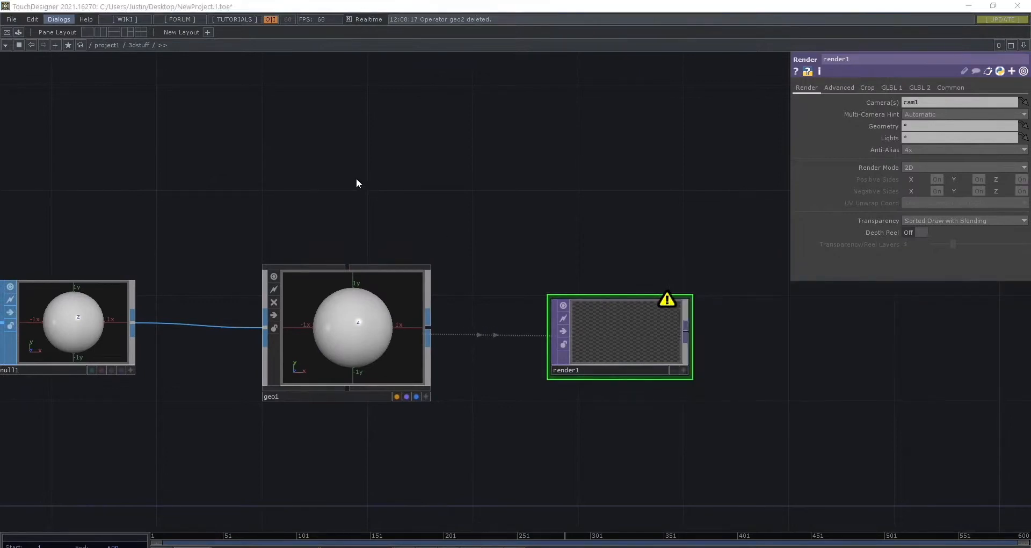
pyautogui.click(187, 50)
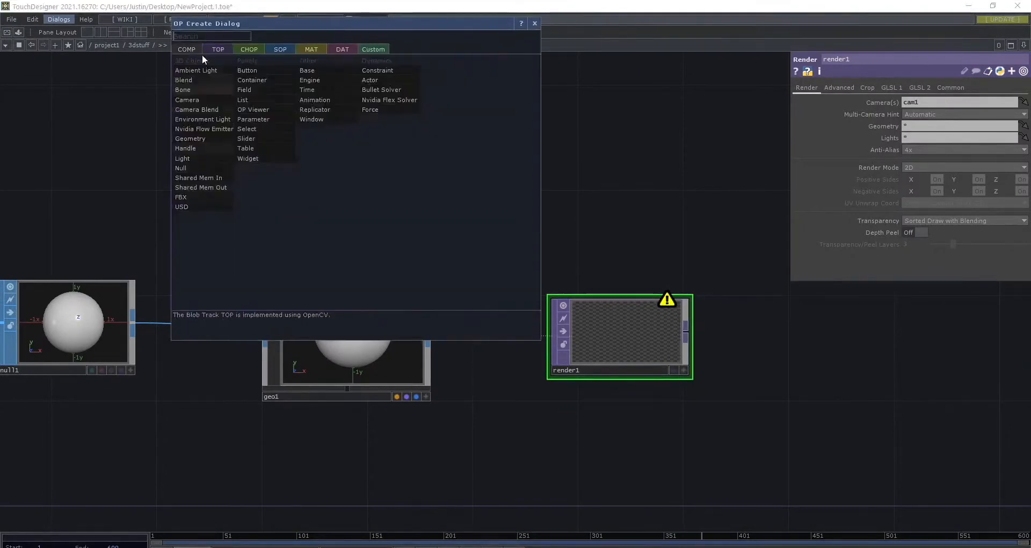
pyautogui.click(194, 99)
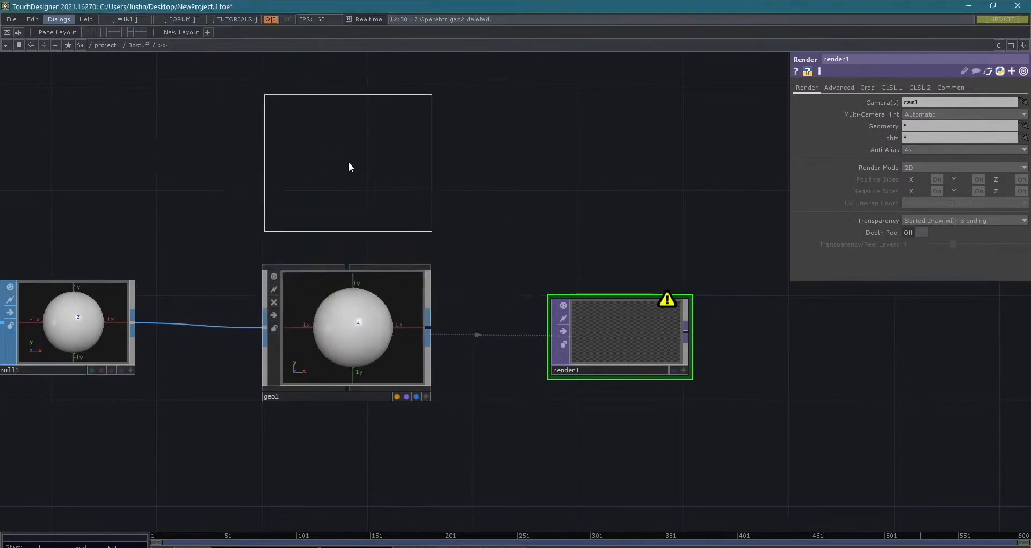
pyautogui.click(349, 163)
# - Examine render1's image and display it as the network background
pyautogui.scroll(3, 623, 321)
pyautogui.scroll(2, 629, 322)
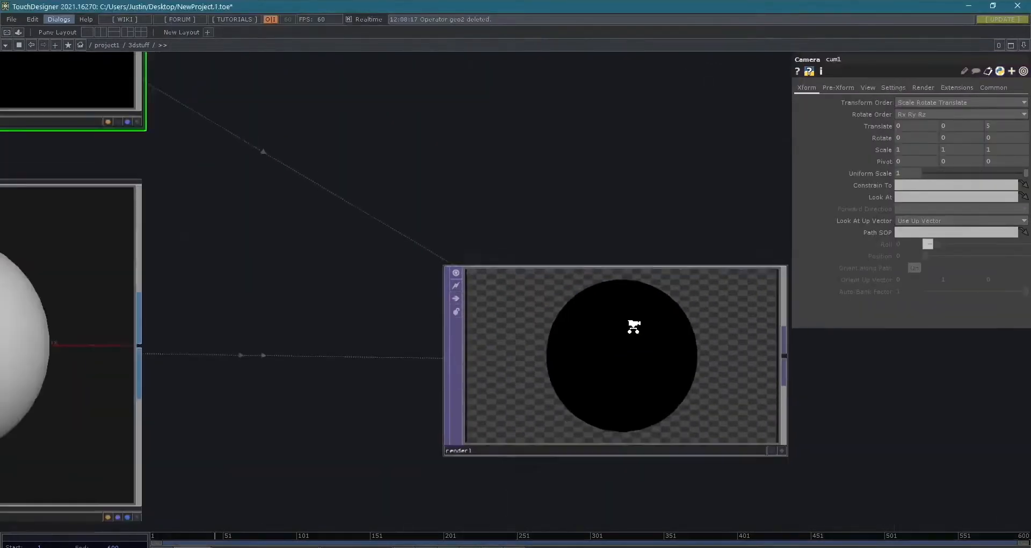
pyautogui.scroll(-3, 634, 325)
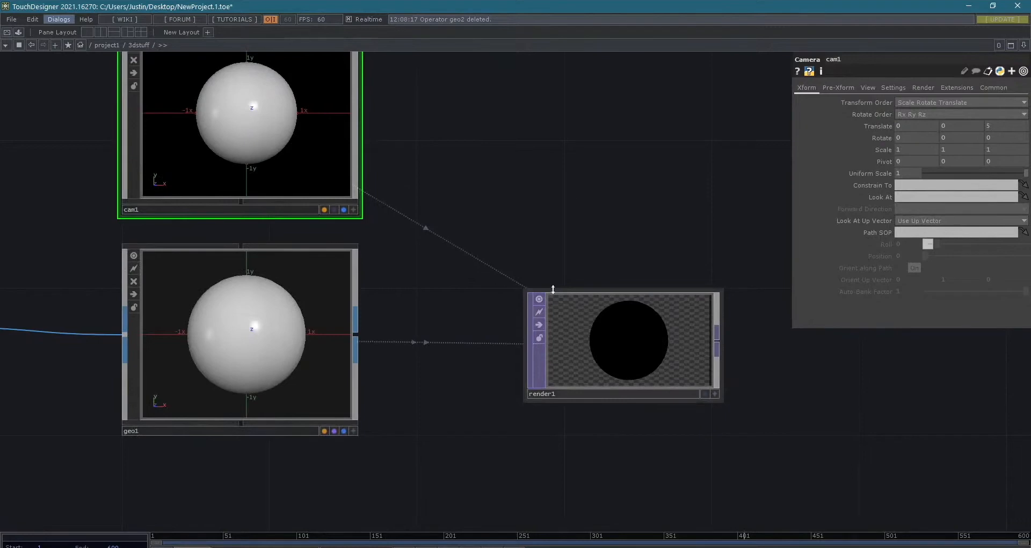
pyautogui.click(704, 395)
pyautogui.scroll(-3, 617, 451)
pyautogui.moveTo(612, 414); pyautogui.dragTo(691, 292)
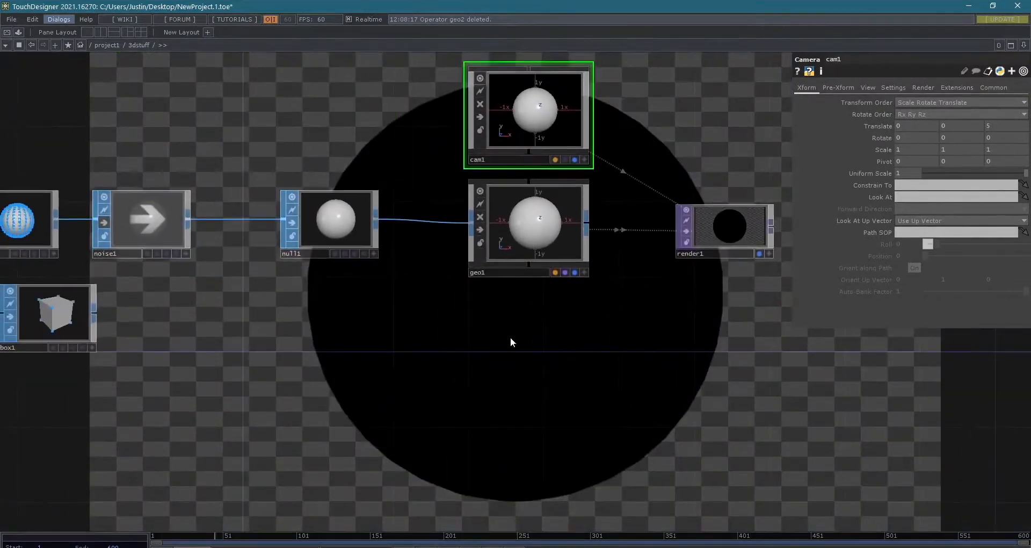
# - Add a Light COMP directly below geo1 to illuminate the rendered sphere
pyautogui.press('Tab')
pyautogui.write('light')
pyautogui.press('Return')
pyautogui.press('Return')
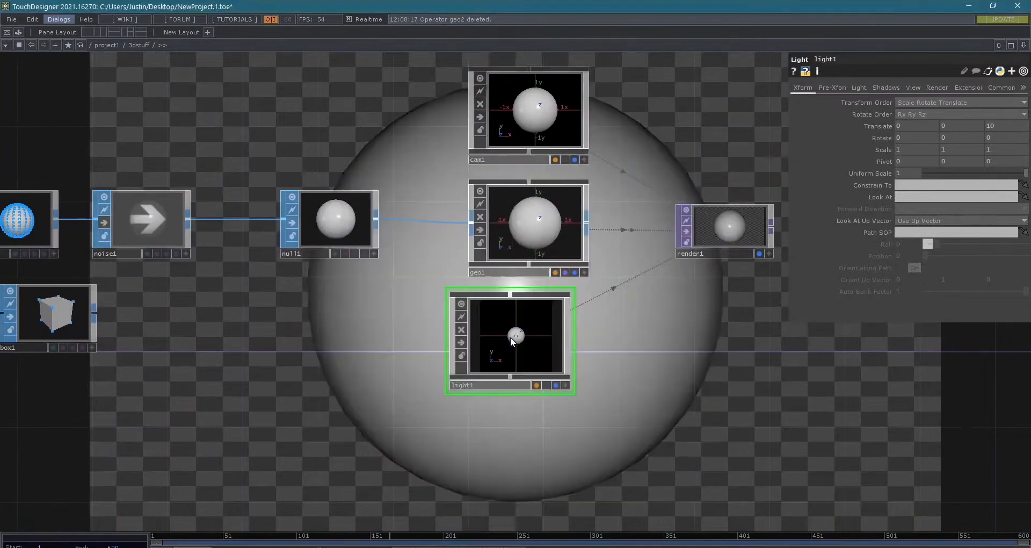
pyautogui.moveTo(827, 476); pyautogui.dragTo(538, 490)
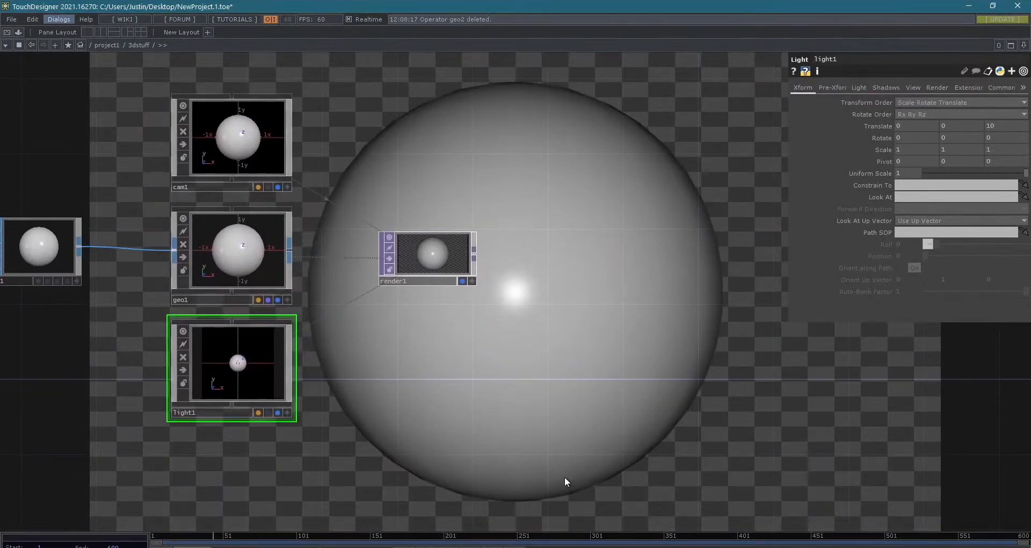
pyautogui.click(245, 260)
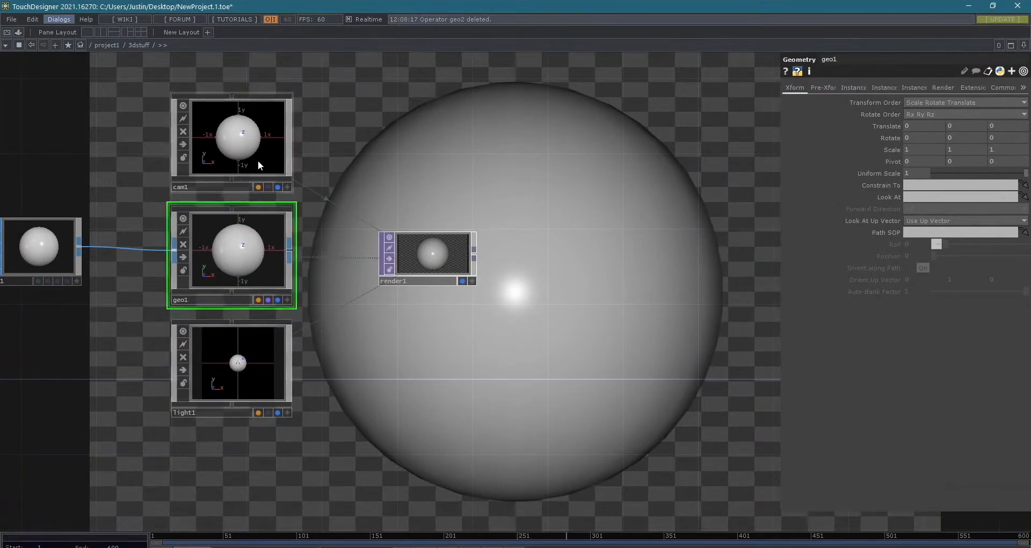
pyautogui.moveTo(628, 301); pyautogui.dragTo(760, 314)
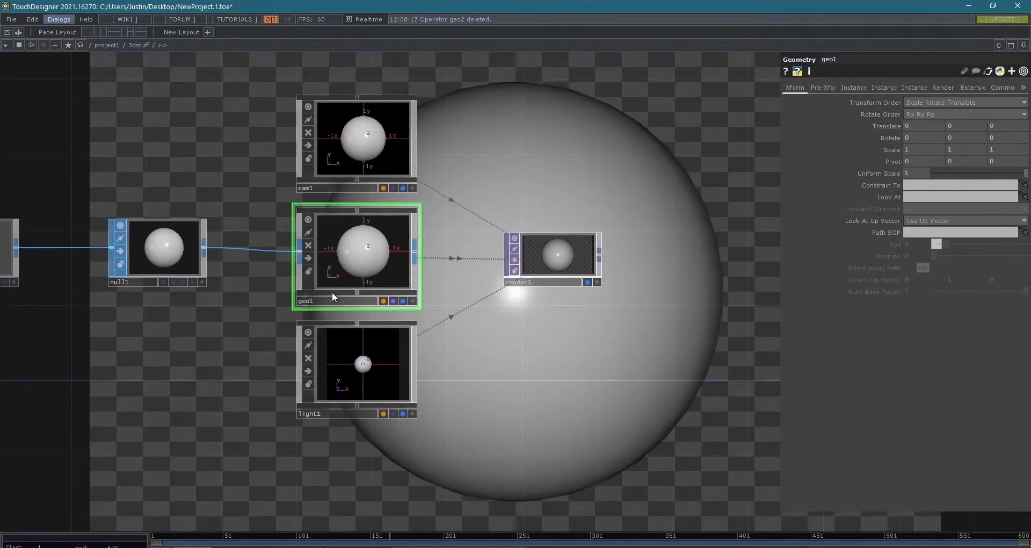
pyautogui.moveTo(488, 343); pyautogui.dragTo(423, 445)
pyautogui.scroll(-3, 567, 321)
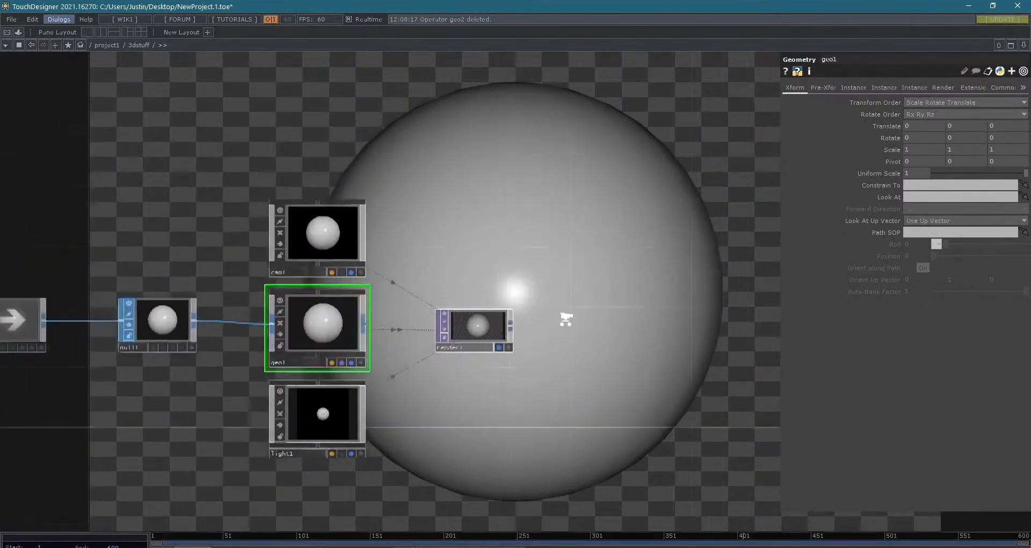
pyautogui.moveTo(566, 249); pyautogui.dragTo(732, 392)
pyautogui.moveTo(634, 292); pyautogui.dragTo(382, 93)
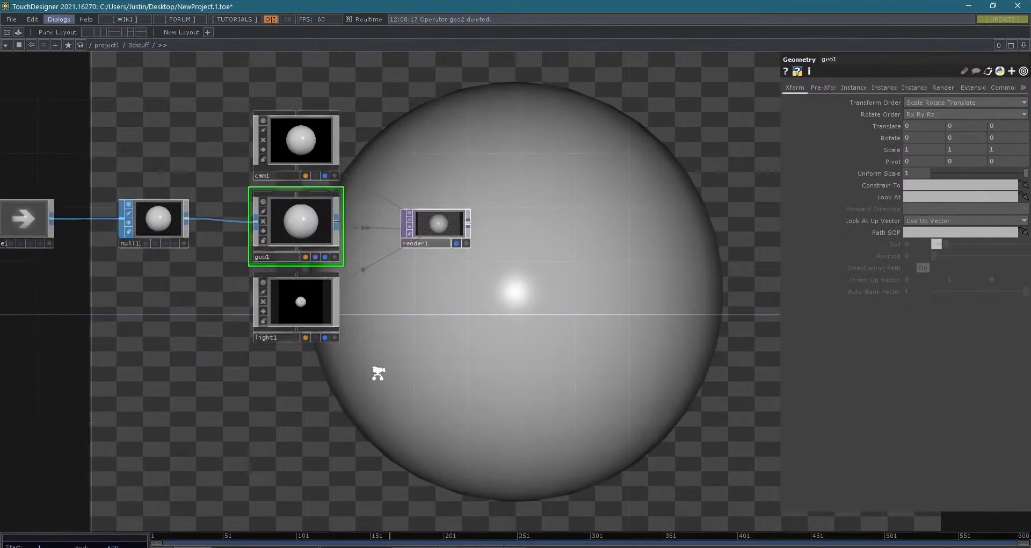
# - Activate light1's viewer and orbit light1 so it illuminates the rendered sphere from the upper left
pyautogui.scroll(3, 381, 372)
pyautogui.moveTo(255, 313); pyautogui.dragTo(284, 313)
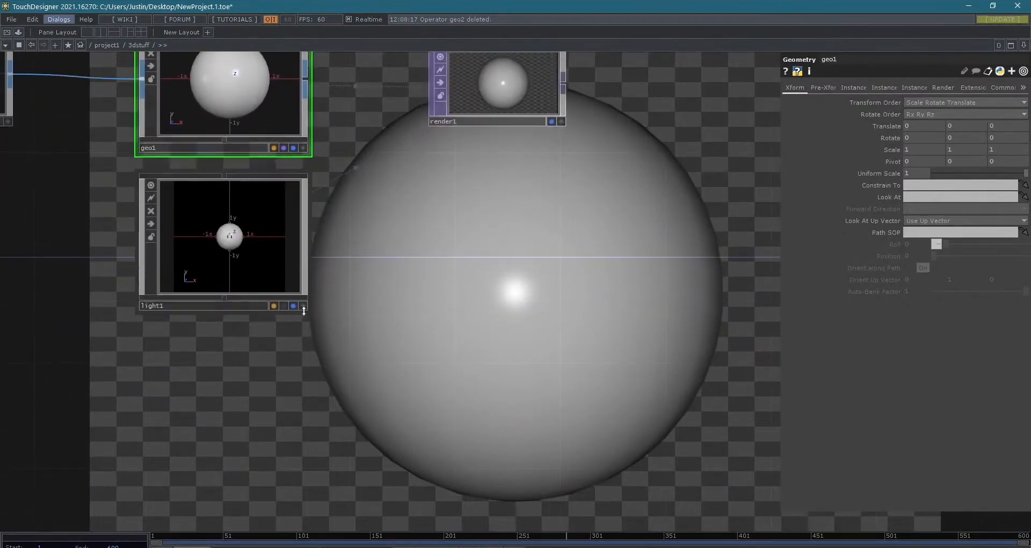
pyautogui.click(303, 305)
pyautogui.moveTo(237, 256); pyautogui.dragTo(280, 293)
pyautogui.moveTo(233, 255); pyautogui.dragTo(234, 248)
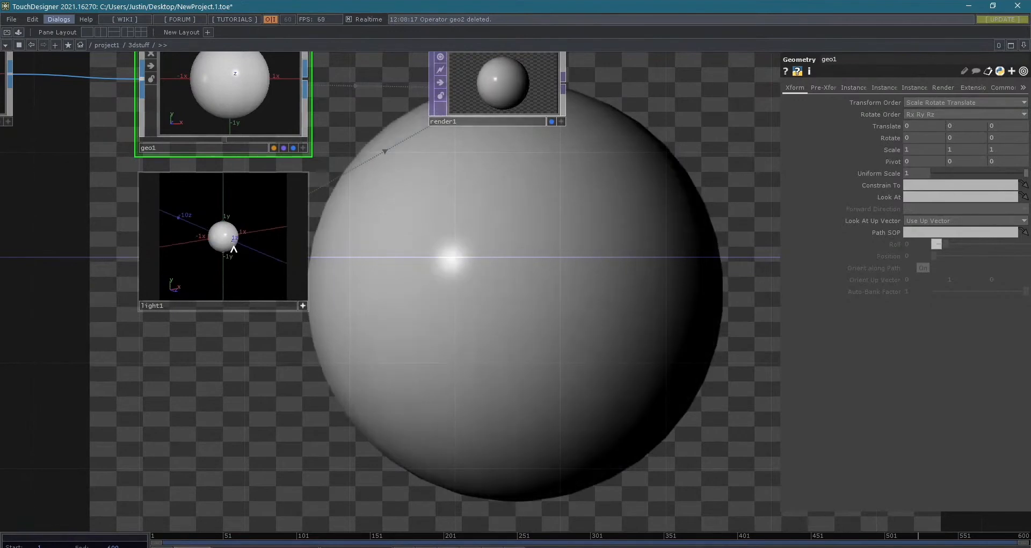
# - Check sphere1 in its interactive viewer and deactivate the viewer again
pyautogui.moveTo(377, 286); pyautogui.dragTo(522, 488)
pyautogui.scroll(-4, 522, 488)
pyautogui.moveTo(330, 469); pyautogui.dragTo(492, 426)
pyautogui.moveTo(365, 416); pyautogui.dragTo(379, 416)
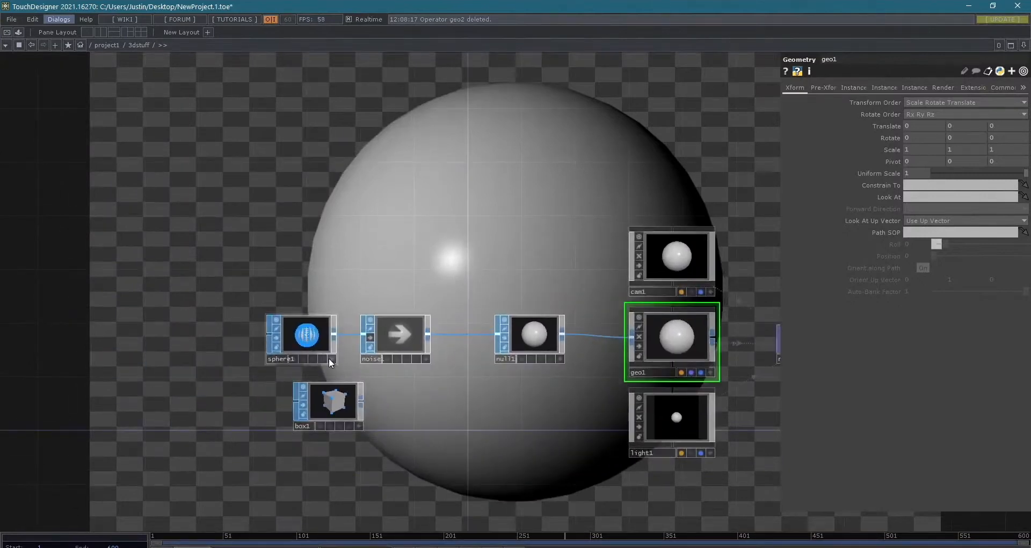
pyautogui.click(329, 357)
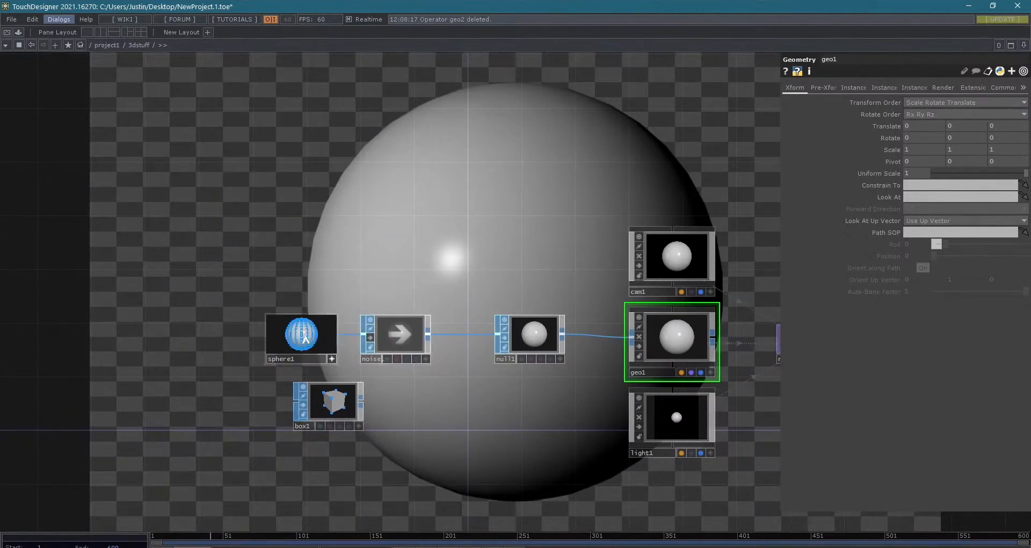
pyautogui.click(331, 358)
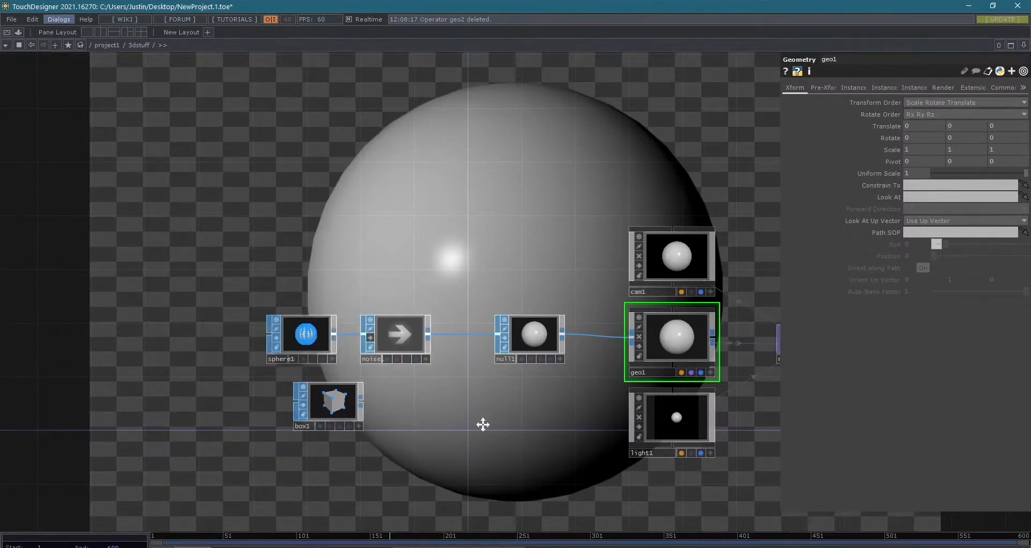
pyautogui.moveTo(498, 432); pyautogui.dragTo(419, 373)
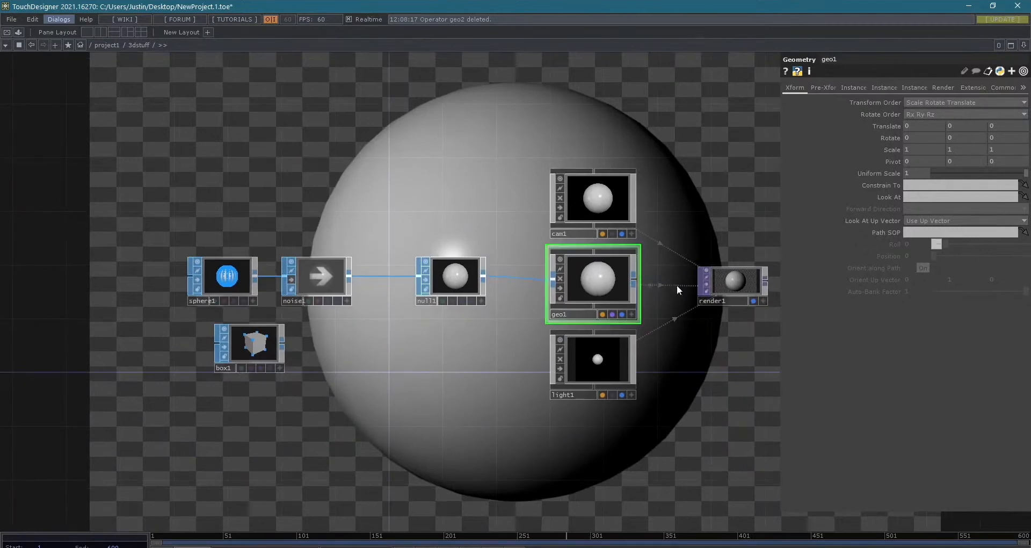
# - Try shifting the view inside geo1's active viewer and undo the viewer activation
pyautogui.click(631, 314)
pyautogui.moveTo(595, 288); pyautogui.dragTo(569, 281, button='right')
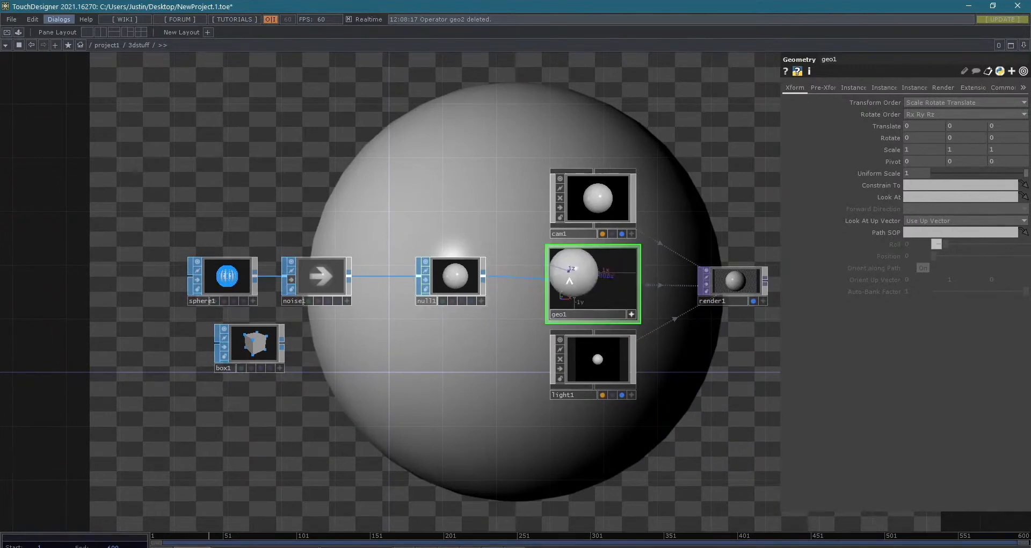
pyautogui.hotkey('ctrl', 'z')
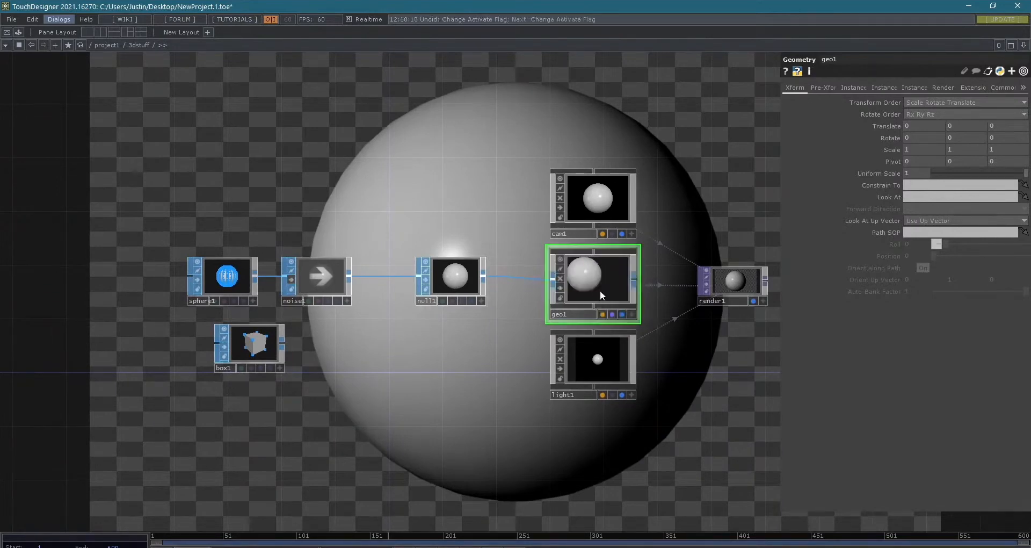
pyautogui.click(632, 314)
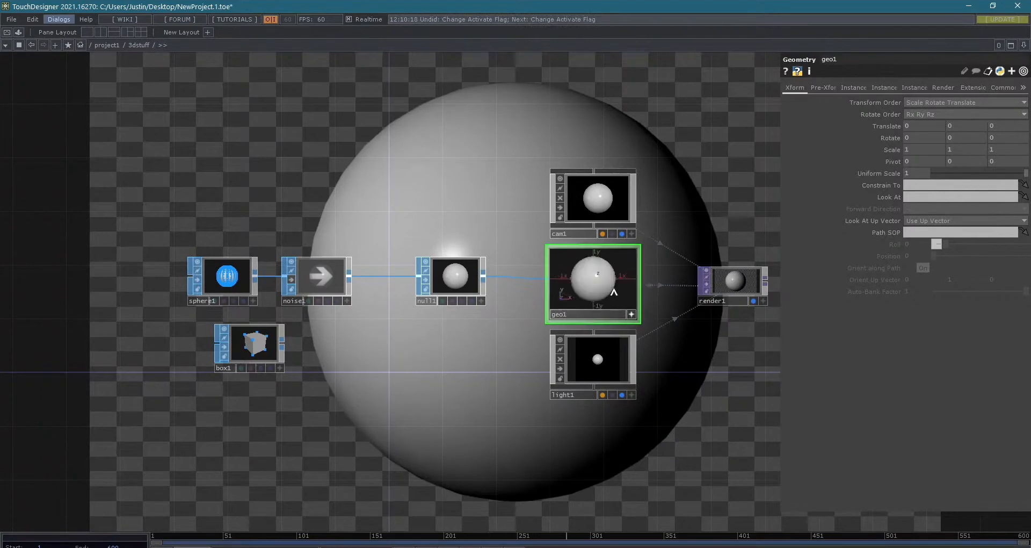
# - Try orbiting cam1 around the sphere in its active viewer and home the view again
pyautogui.click(631, 232)
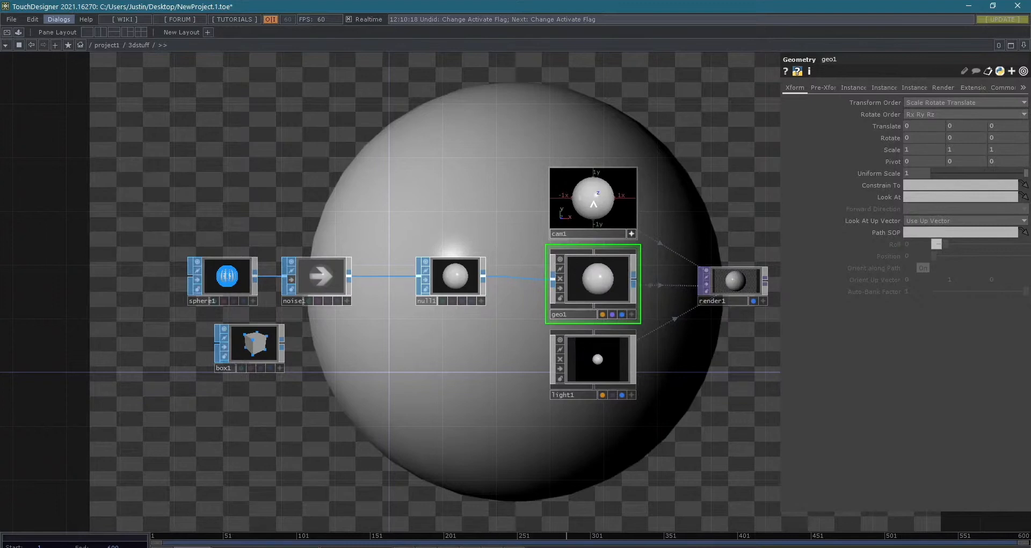
pyautogui.moveTo(593, 204); pyautogui.dragTo(600, 204)
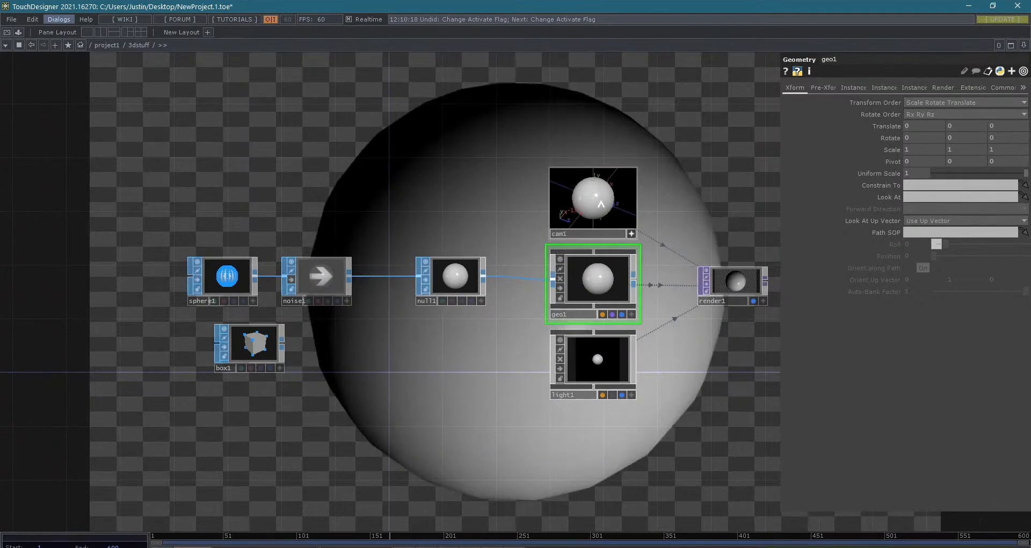
pyautogui.moveTo(601, 204)
pyautogui.mouseDown()
pyautogui.moveTo(642, 200)
pyautogui.moveTo(540, 188)
pyautogui.moveTo(604, 190)
pyautogui.mouseUp()
pyautogui.press('h')
pyautogui.press('h')
# - Reframe the sphere through cam1's viewer so it renders smaller and slightly off-center, and deactivate the viewer
pyautogui.scroll(5, 588, 206)
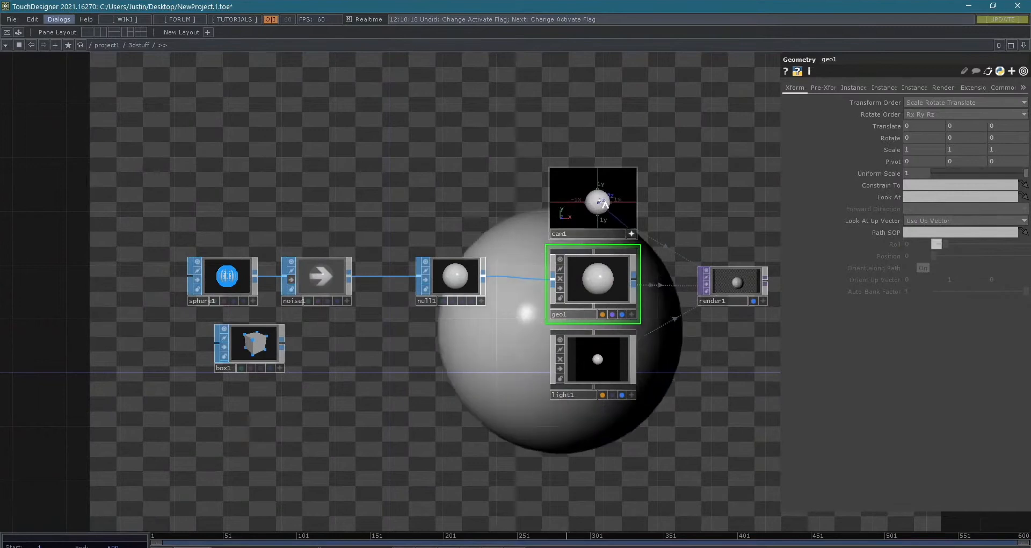
pyautogui.moveTo(601, 204); pyautogui.dragTo(594, 216, button='middle')
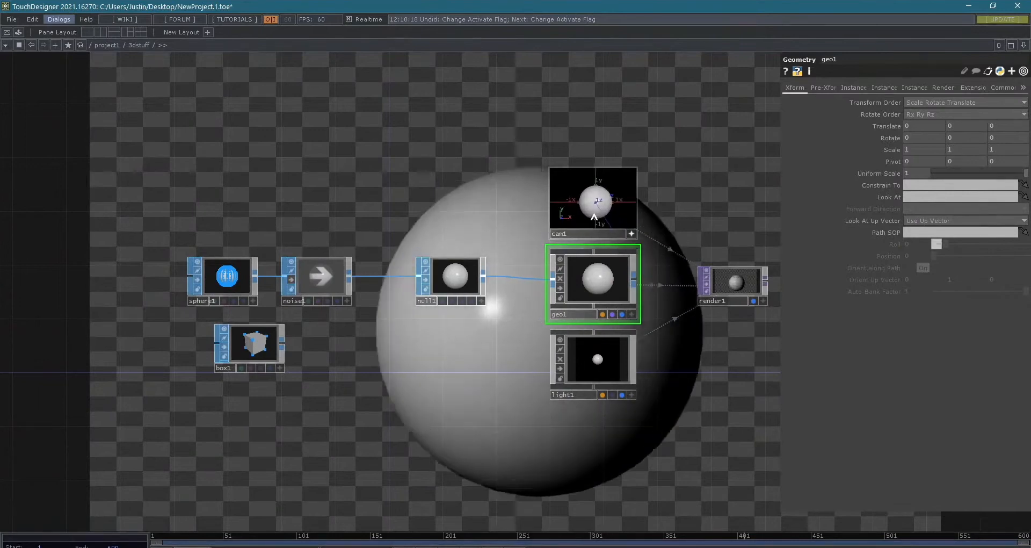
pyautogui.moveTo(614, 219); pyautogui.dragTo(614, 216, button='right')
pyautogui.scroll(1, 614, 217)
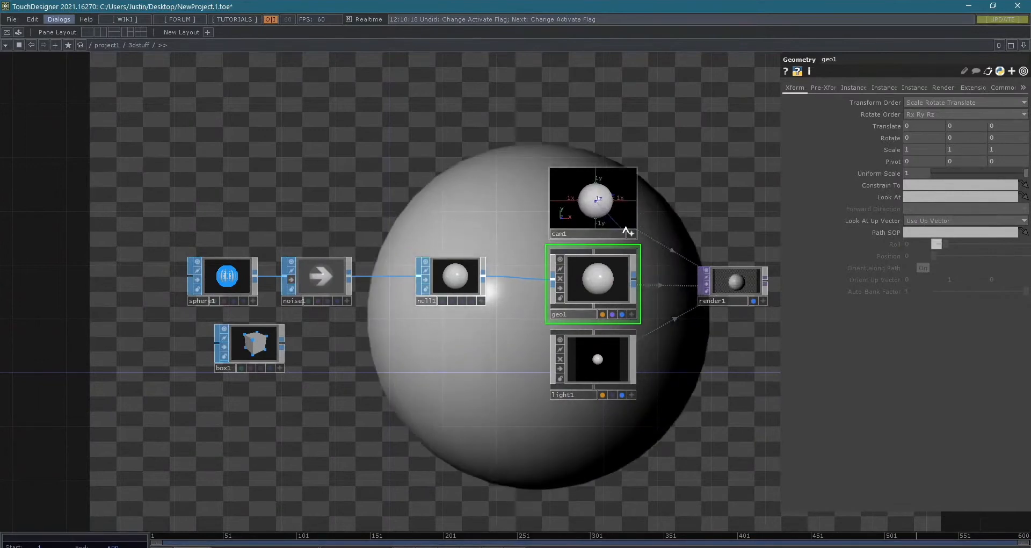
pyautogui.click(631, 233)
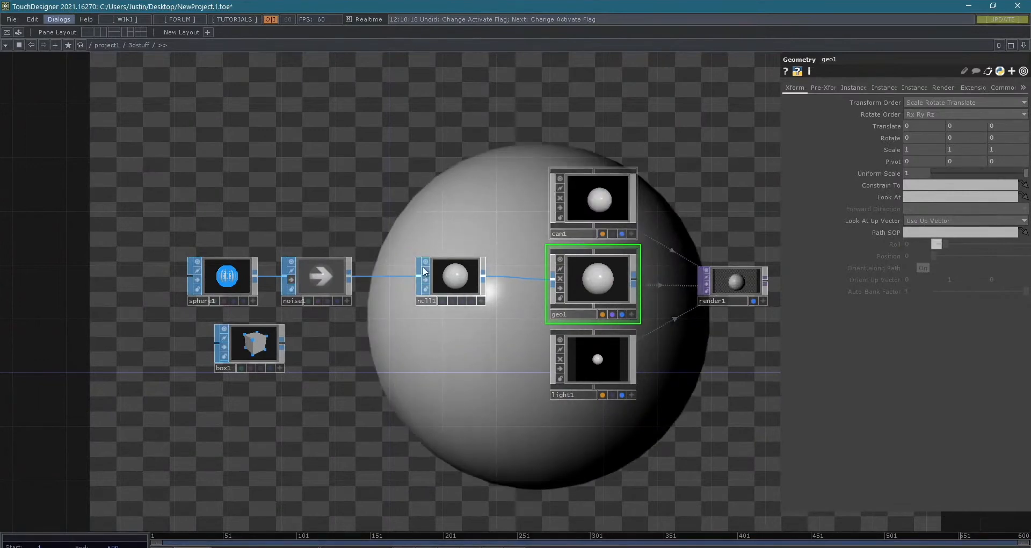
# - Turn off noise1's bypass to compare the render with noise, and bypass it again
pyautogui.click(291, 280)
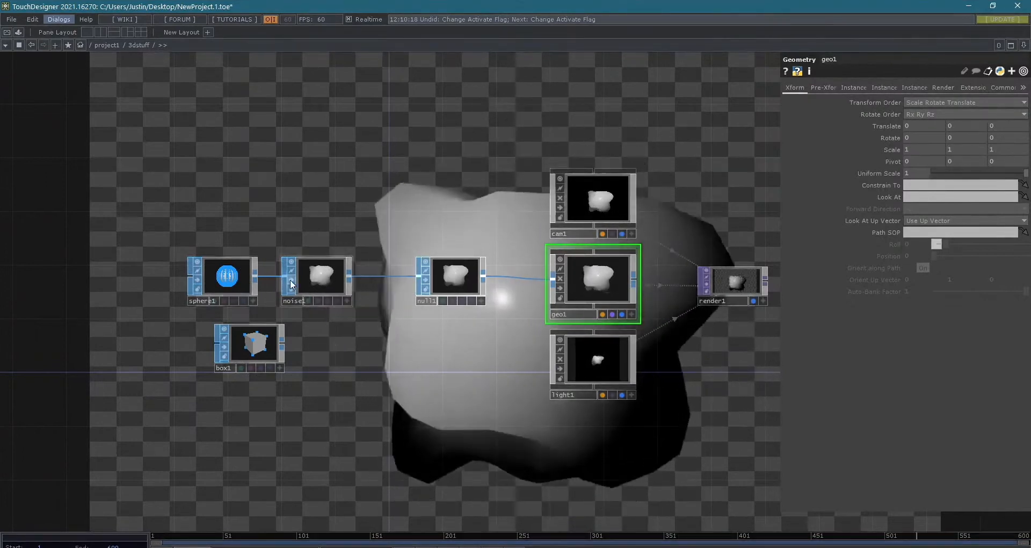
pyautogui.click(290, 279)
# - Set sphere1's Y rotation to the expression absTime.seconds * 10
pyautogui.scroll(5, 231, 279)
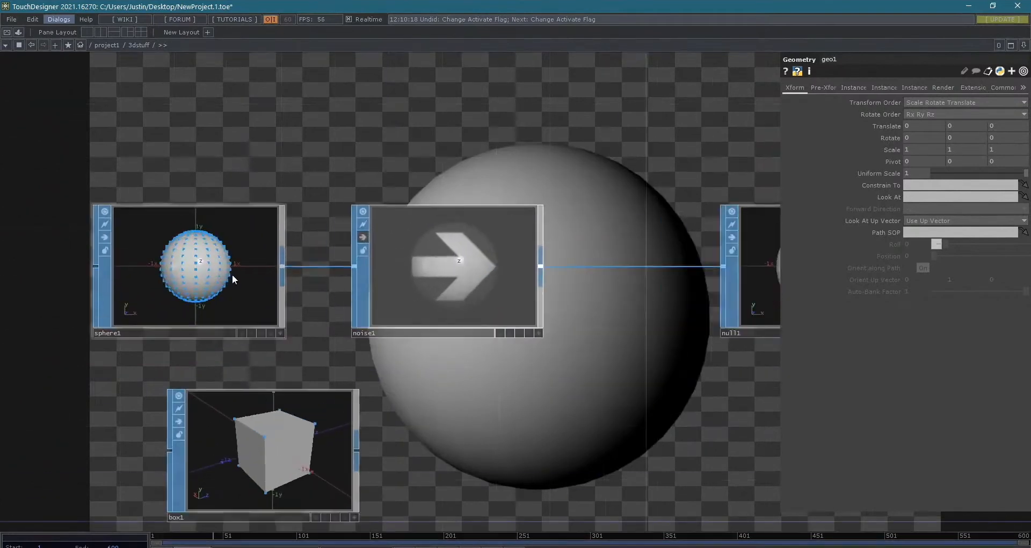
pyautogui.click(208, 282)
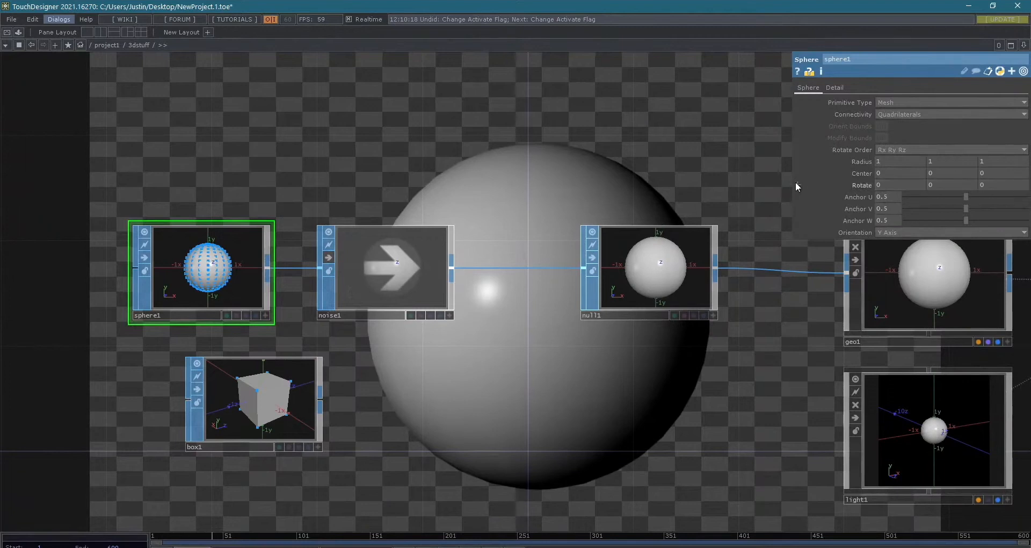
pyautogui.click(798, 184)
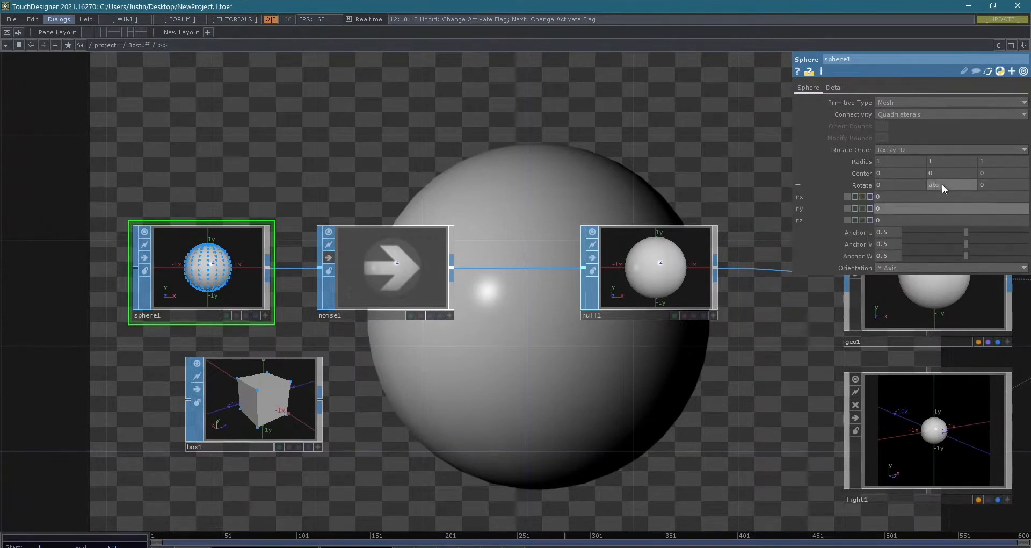
pyautogui.moveTo(942, 183); pyautogui.dragTo(942, 184)
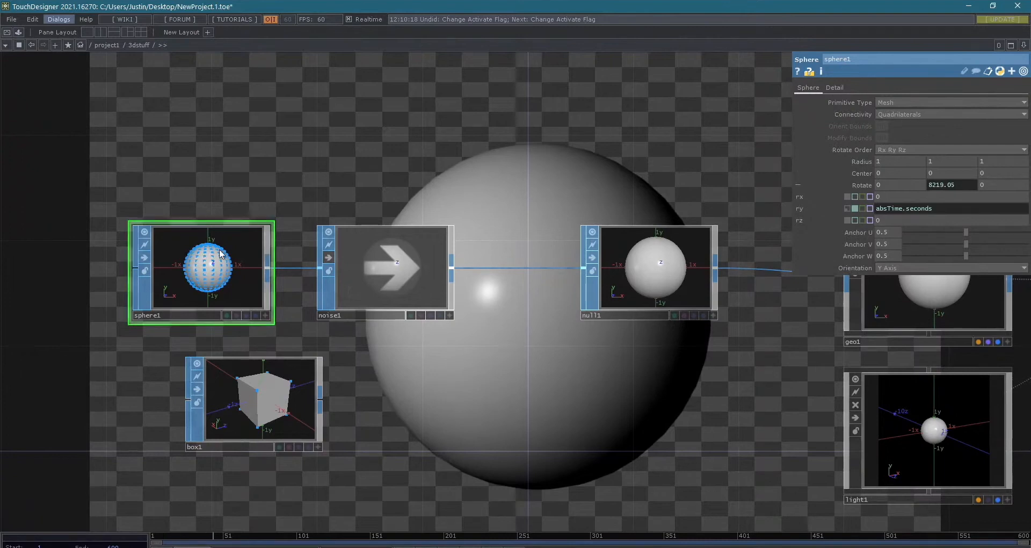
pyautogui.scroll(5, 233, 237)
pyautogui.scroll(-2, 203, 260)
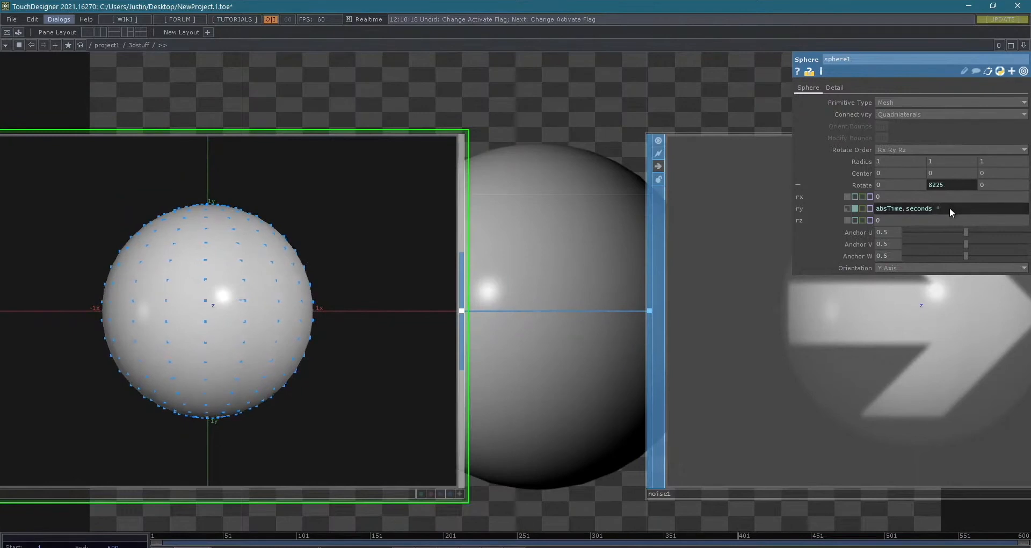
pyautogui.press('Return')
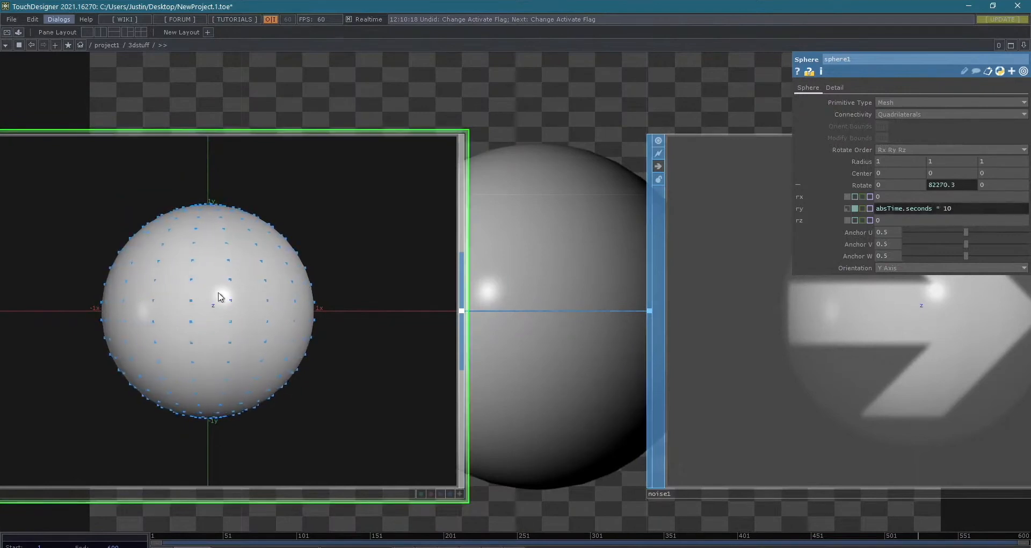
# - Examine the rotating sphere in the render with noise1 temporarily un-bypassed, and bypass noise1 again
pyautogui.scroll(-6, 214, 317)
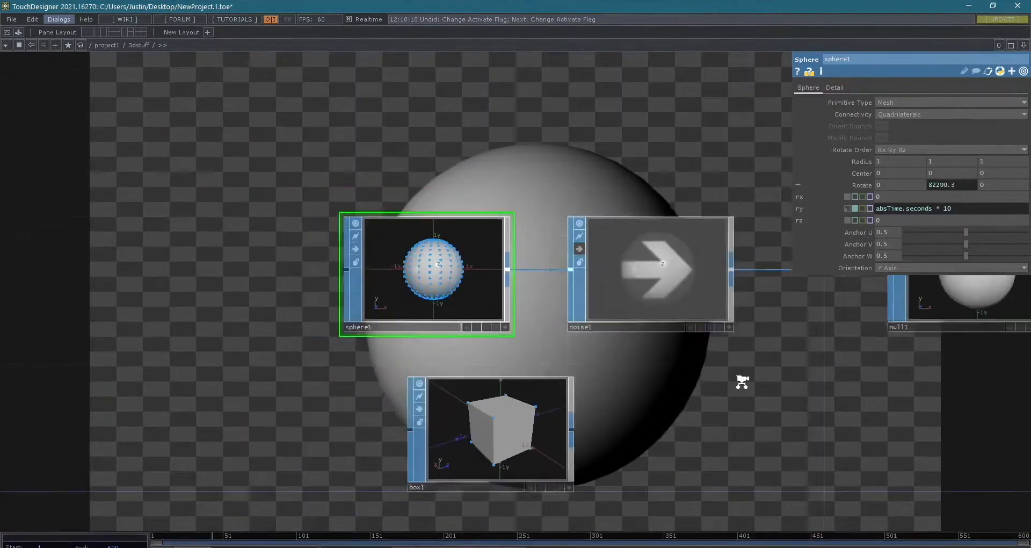
pyautogui.moveTo(395, 373); pyautogui.dragTo(188, 363)
pyautogui.moveTo(827, 388); pyautogui.dragTo(537, 339)
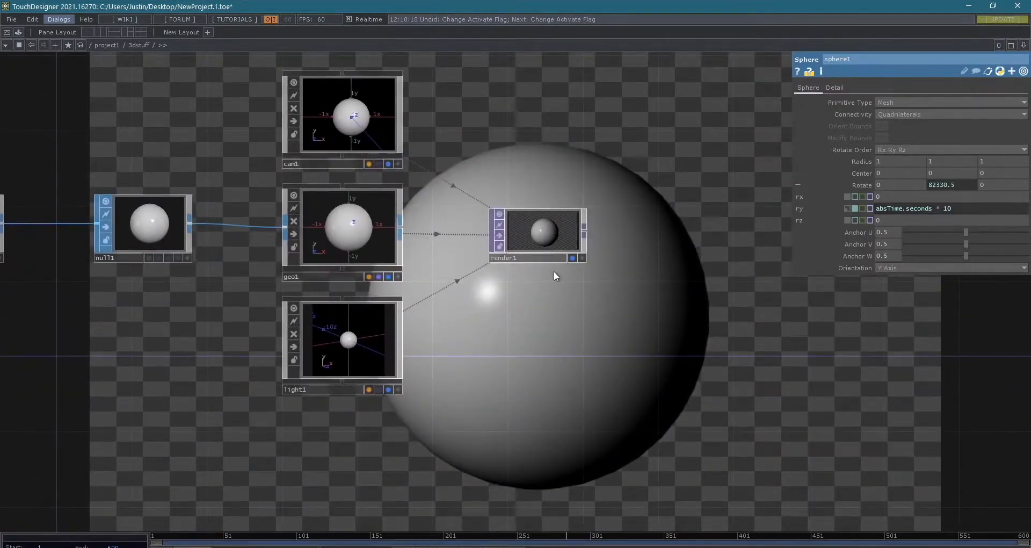
pyautogui.moveTo(616, 313); pyautogui.dragTo(963, 308)
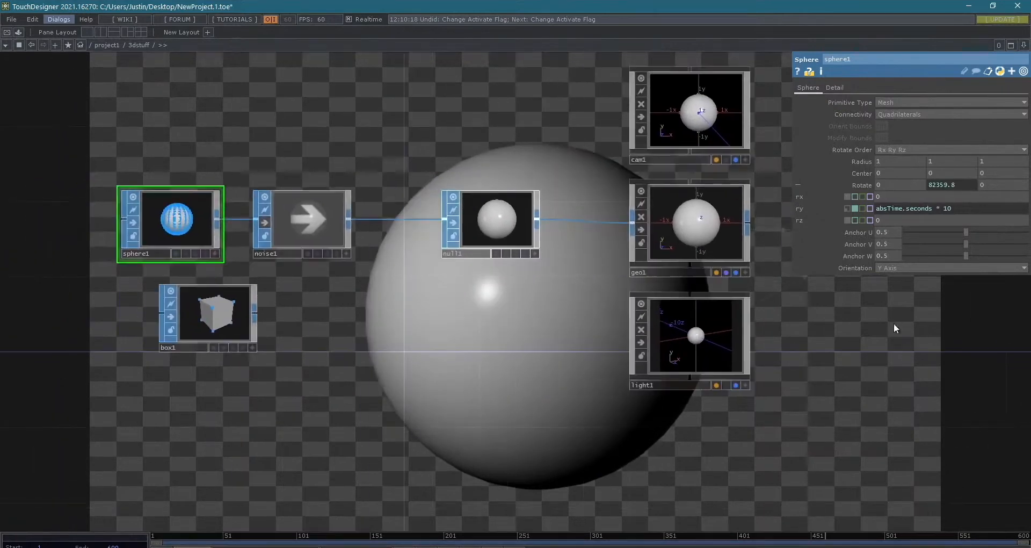
pyautogui.click(265, 222)
pyautogui.scroll(5, 220, 223)
pyautogui.scroll(-6, 704, 361)
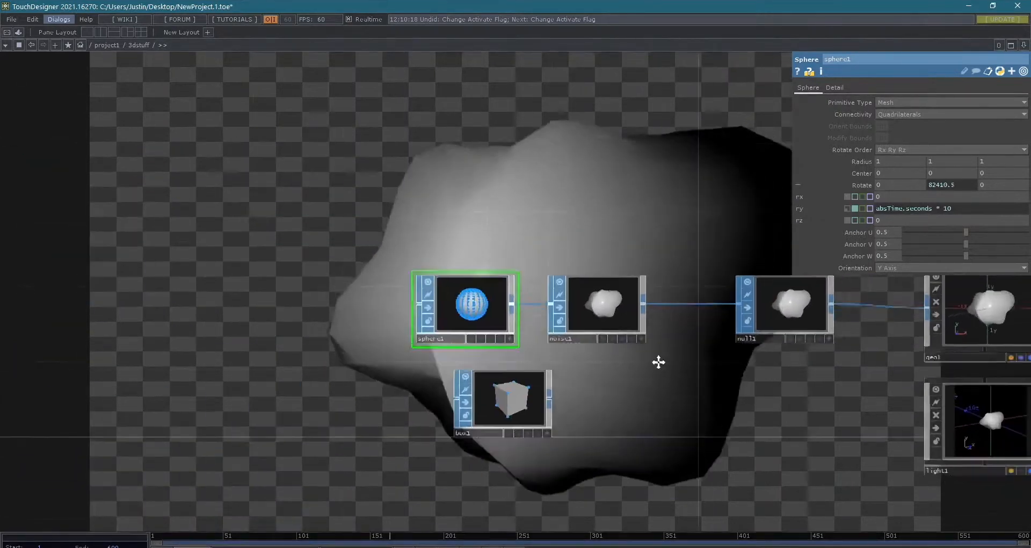
pyautogui.moveTo(607, 355); pyautogui.dragTo(595, 353)
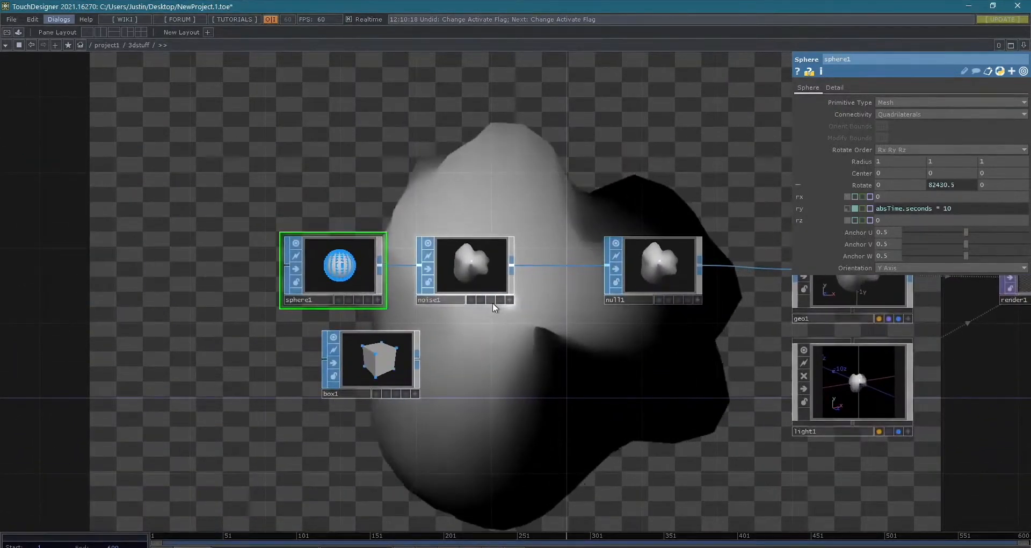
pyautogui.click(427, 268)
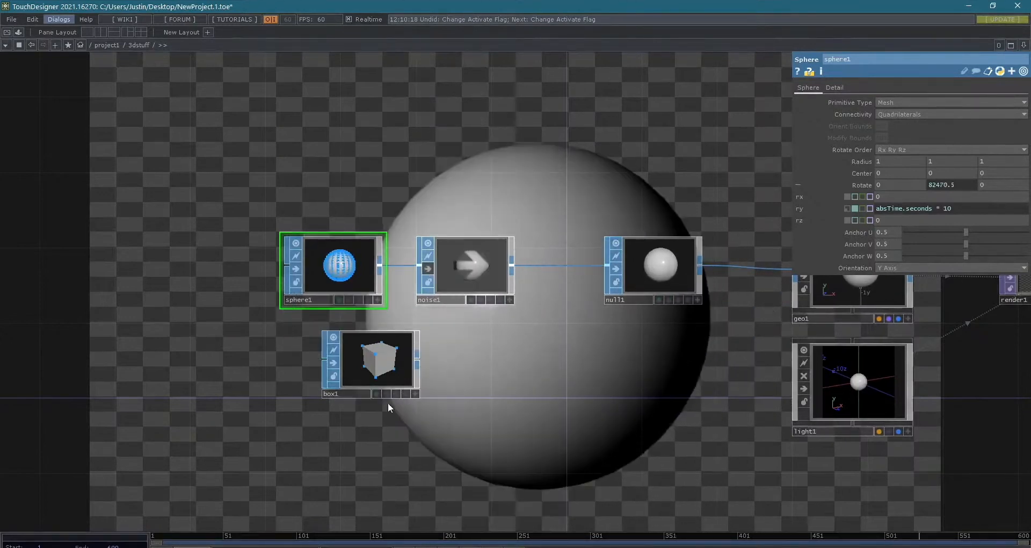
# - Move box1 directly below noise1 and connect its output to null1 in place of noise1
pyautogui.scroll(6, 493, 369)
pyautogui.moveTo(494, 368); pyautogui.dragTo(483, 364)
pyautogui.scroll(-3, 517, 375)
pyautogui.moveTo(526, 395); pyautogui.dragTo(458, 488)
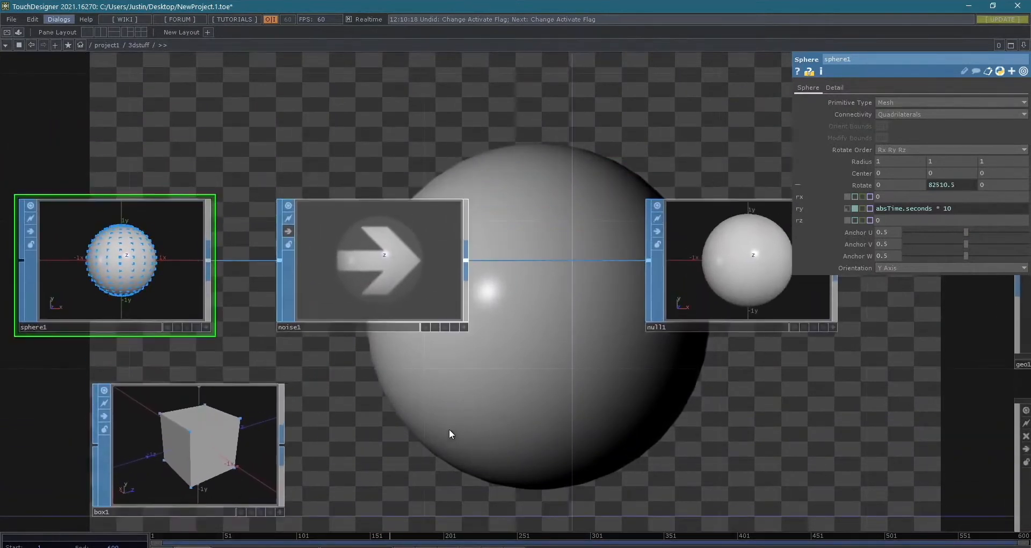
pyautogui.moveTo(228, 413); pyautogui.dragTo(411, 413)
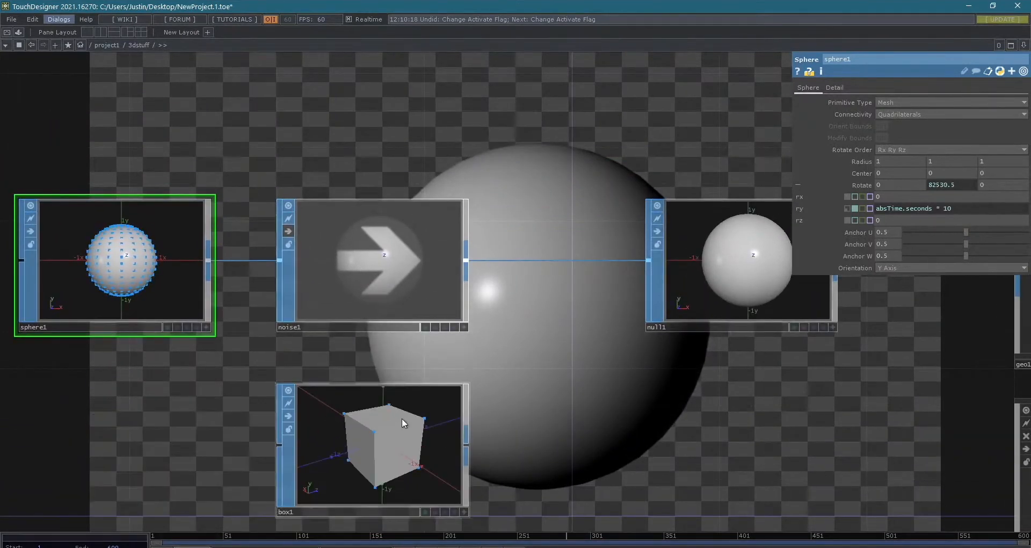
pyautogui.moveTo(469, 447); pyautogui.dragTo(517, 428)
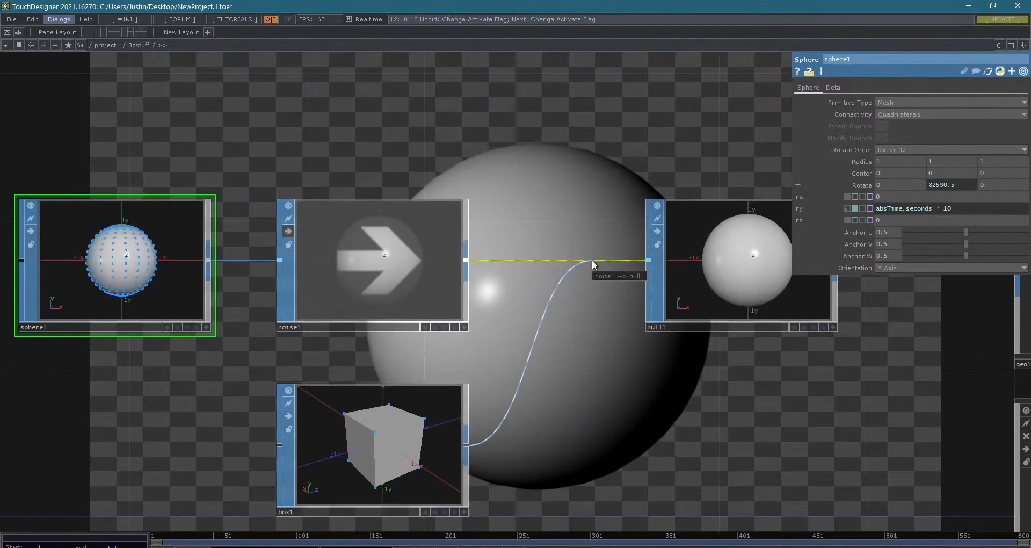
pyautogui.moveTo(592, 259); pyautogui.dragTo(591, 260)
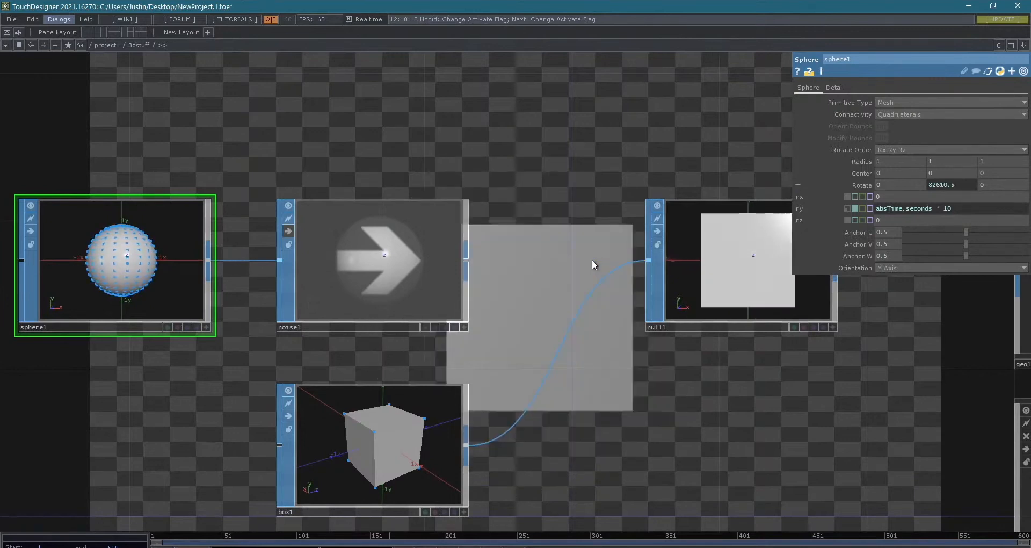
# - Set box1's Y rotation to the expression absTime.seconds * 10
pyautogui.click(363, 424)
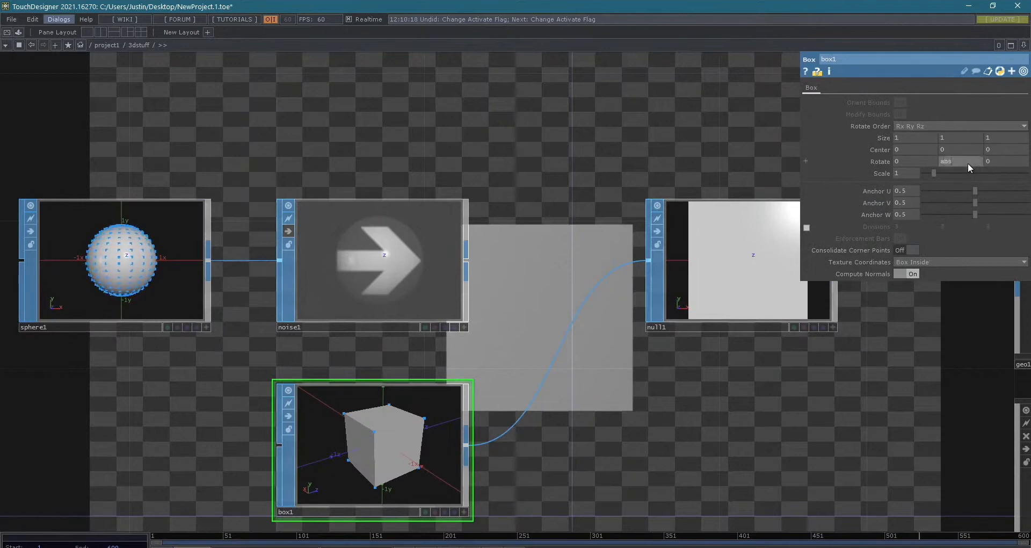
pyautogui.press('Return')
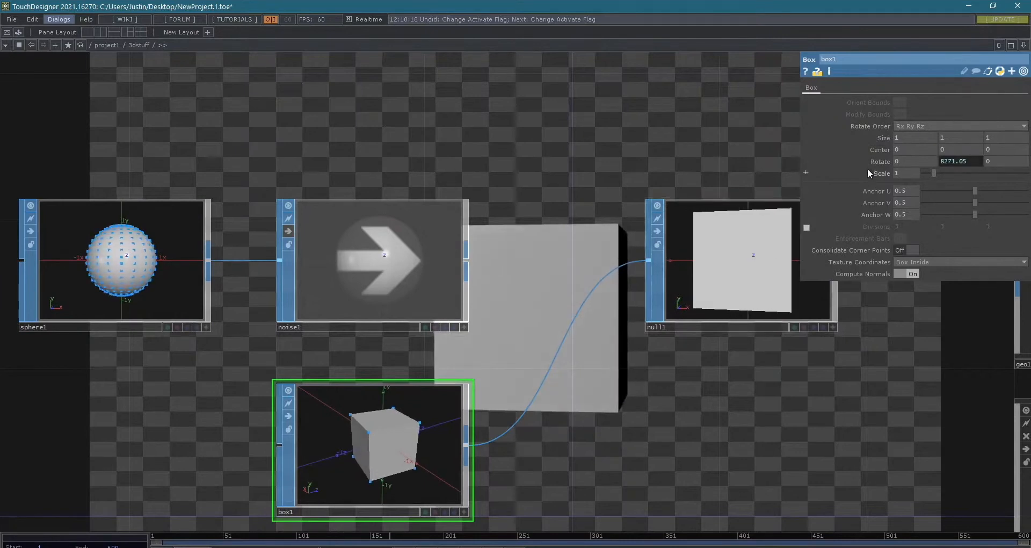
pyautogui.click(805, 161)
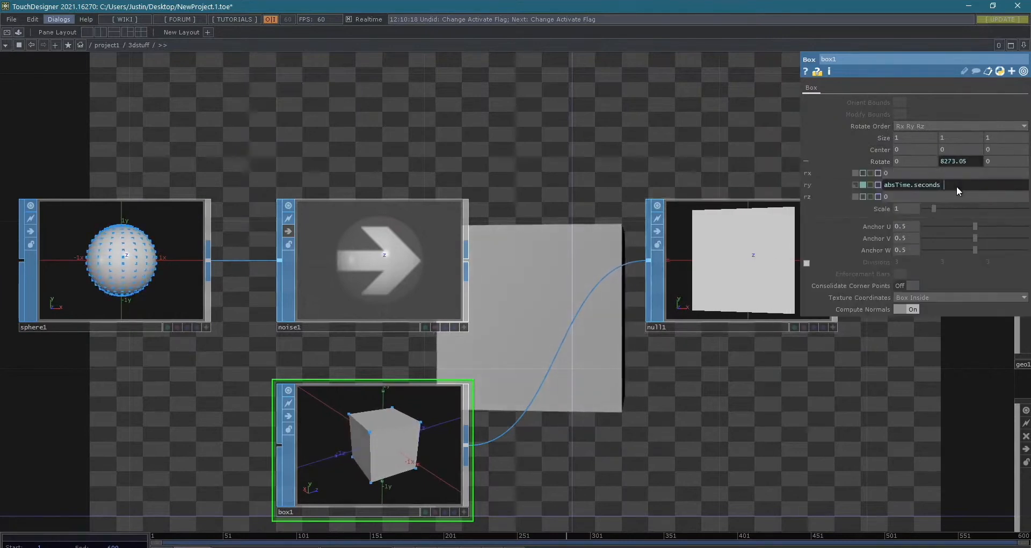
pyautogui.write('10')
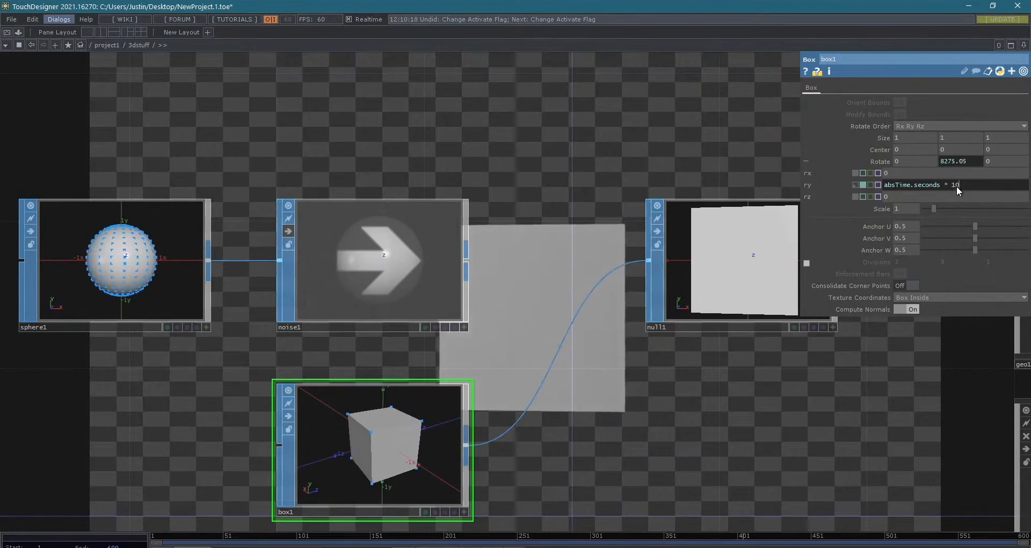
pyautogui.press('Return')
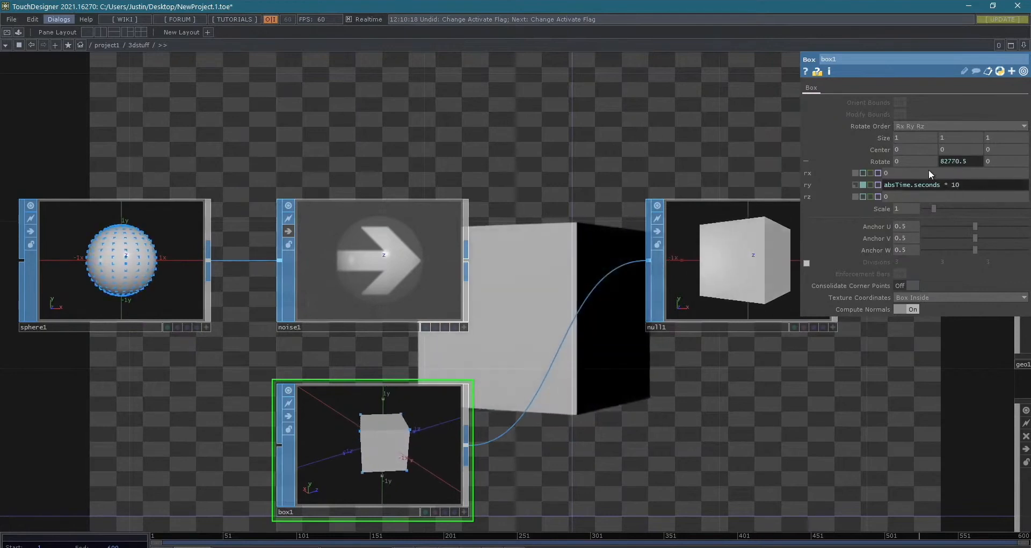
# - Examine the rotating box in geo1's temporarily activated viewer
pyautogui.moveTo(716, 437); pyautogui.dragTo(454, 414)
pyautogui.moveTo(465, 378); pyautogui.dragTo(497, 290, button='middle')
pyautogui.moveTo(497, 290); pyautogui.dragTo(348, 296)
pyautogui.moveTo(348, 296); pyautogui.dragTo(492, 303, button='middle')
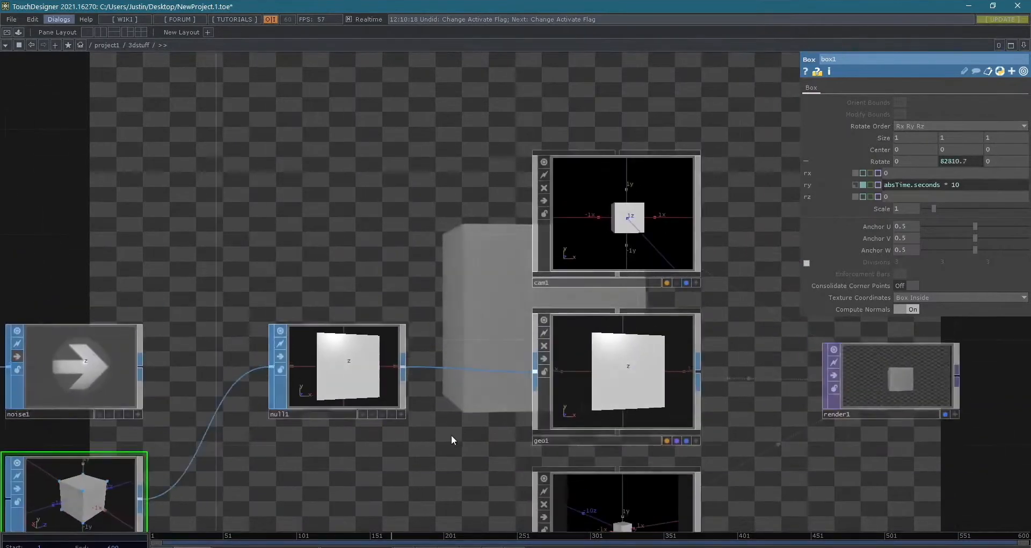
pyautogui.moveTo(390, 427); pyautogui.dragTo(639, 374)
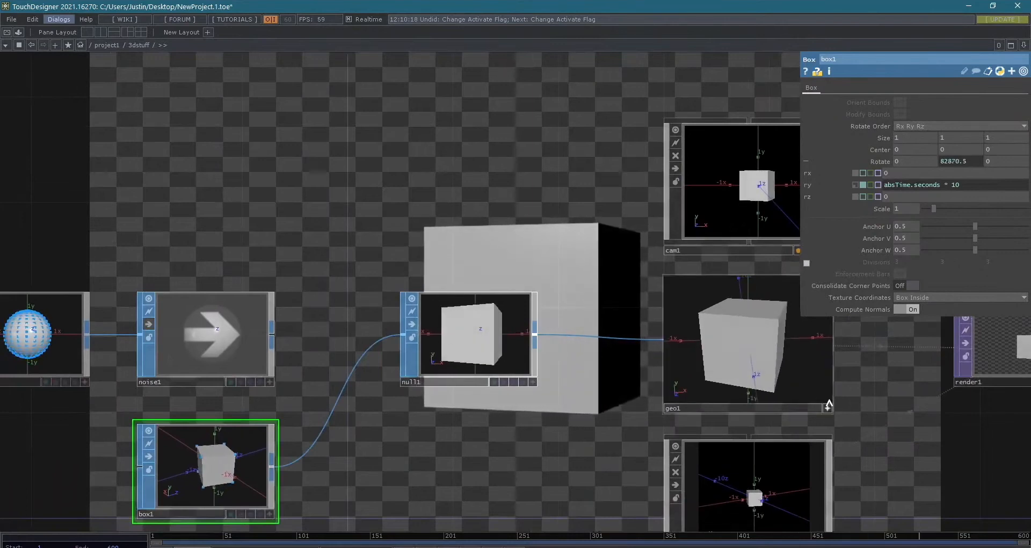
pyautogui.hotkey('ctrl', 'z')
pyautogui.click(827, 408)
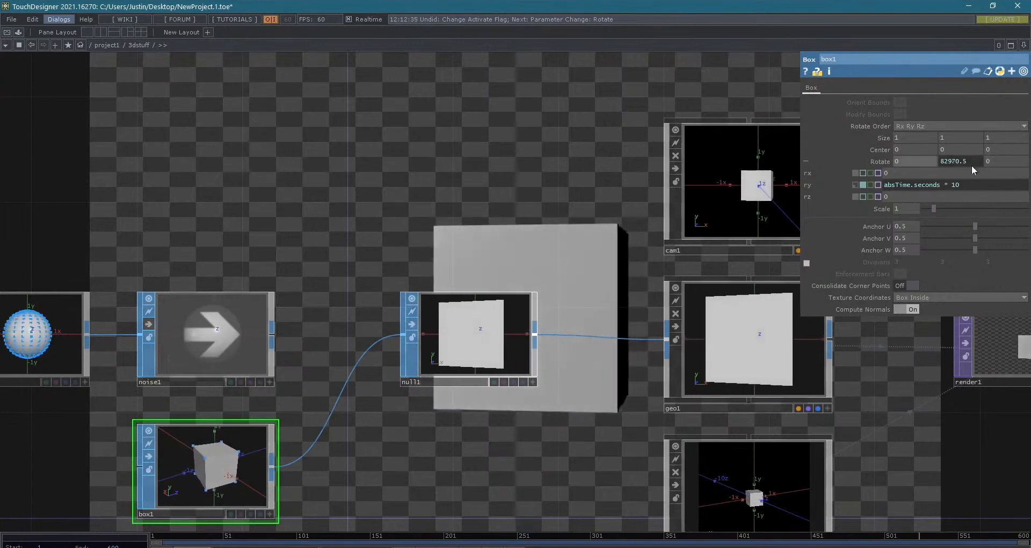
# - Set box1's X rotation to -50 and its Z rotation to 20
pyautogui.moveTo(990, 165)
pyautogui.mouseDown(button='middle')
pyautogui.moveTo(995, 141)
pyautogui.moveTo(990, 160)
pyautogui.mouseUp(button='middle')
pyautogui.moveTo(896, 161); pyautogui.dragTo(877, 141, button='middle')
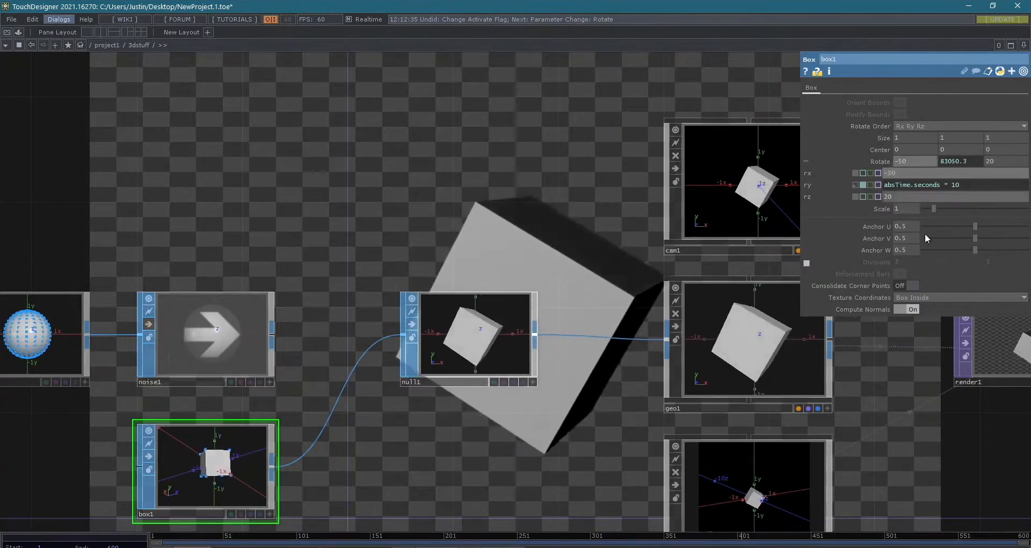
pyautogui.scroll(-5, 888, 398)
pyautogui.moveTo(939, 465); pyautogui.dragTo(805, 429)
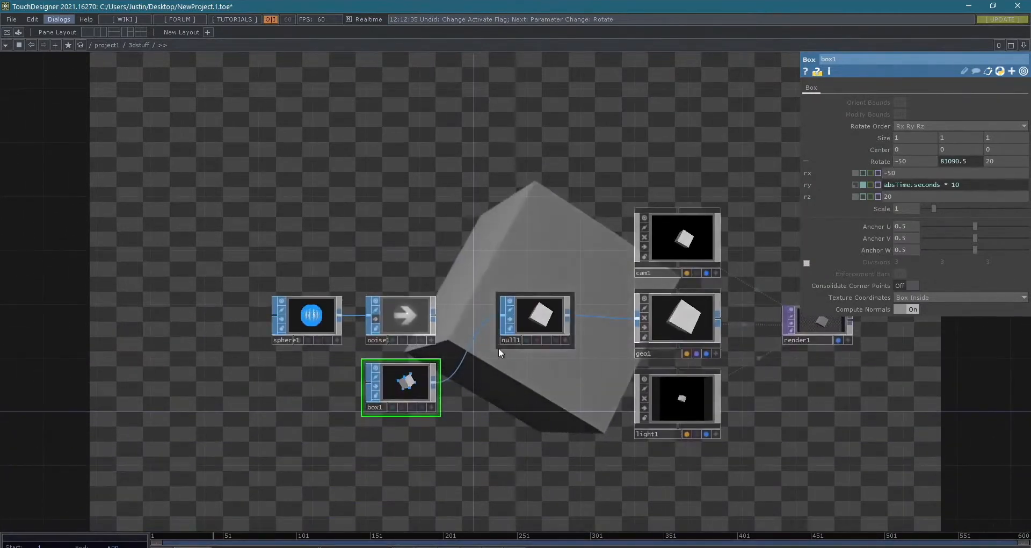
pyautogui.moveTo(480, 246); pyautogui.dragTo(464, 279)
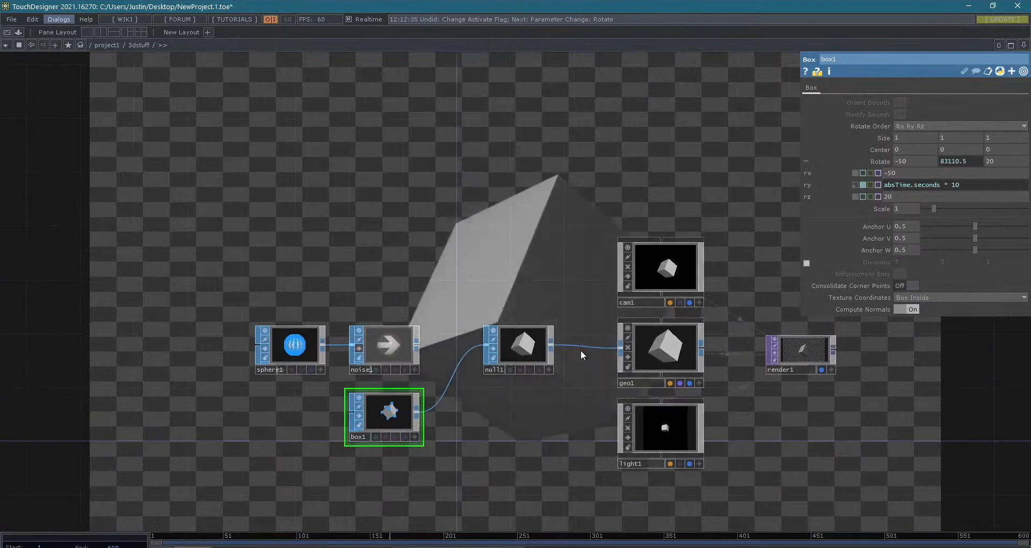
# - Add a Wireframe MAT to the network and place it directly above null1
pyautogui.scroll(4, 560, 318)
pyautogui.scroll(-2, 573, 291)
pyautogui.moveTo(571, 274); pyautogui.dragTo(595, 228)
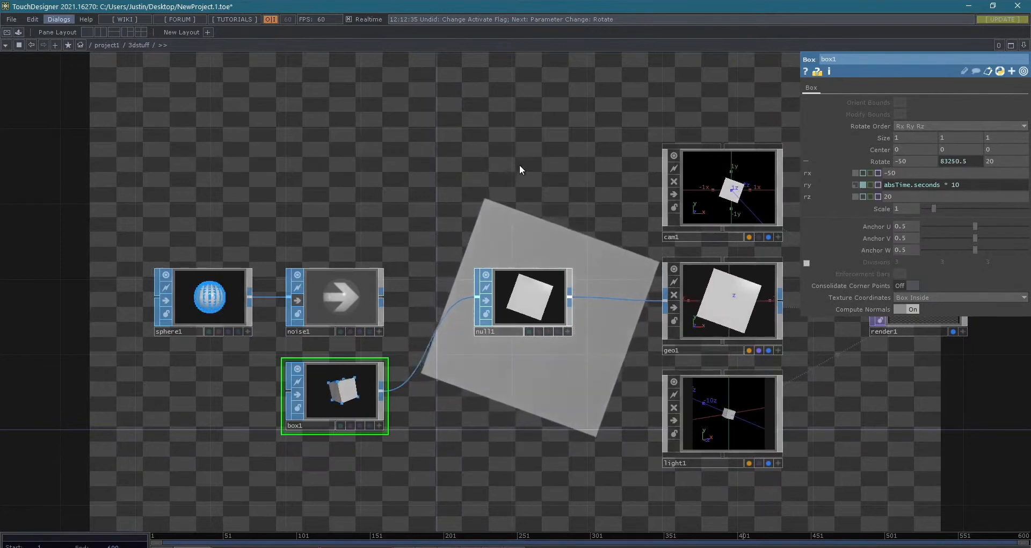
pyautogui.press('Tab')
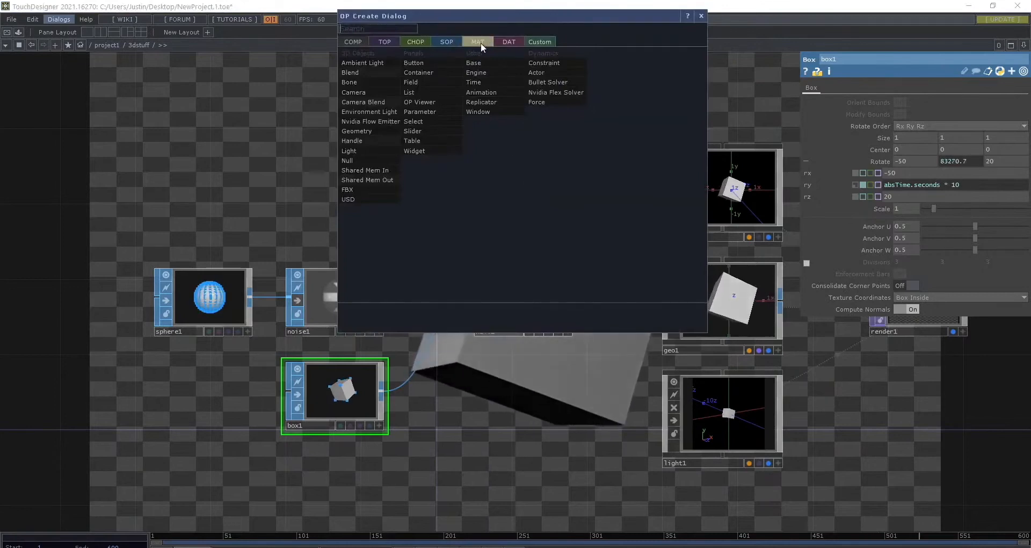
pyautogui.click(481, 43)
pyautogui.moveTo(484, 17); pyautogui.dragTo(683, 130)
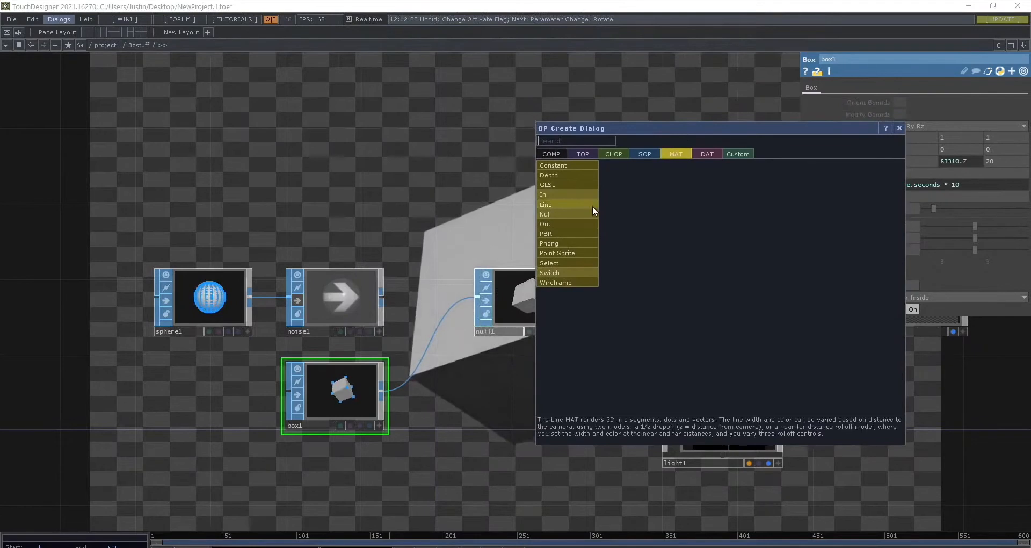
pyautogui.click(558, 280)
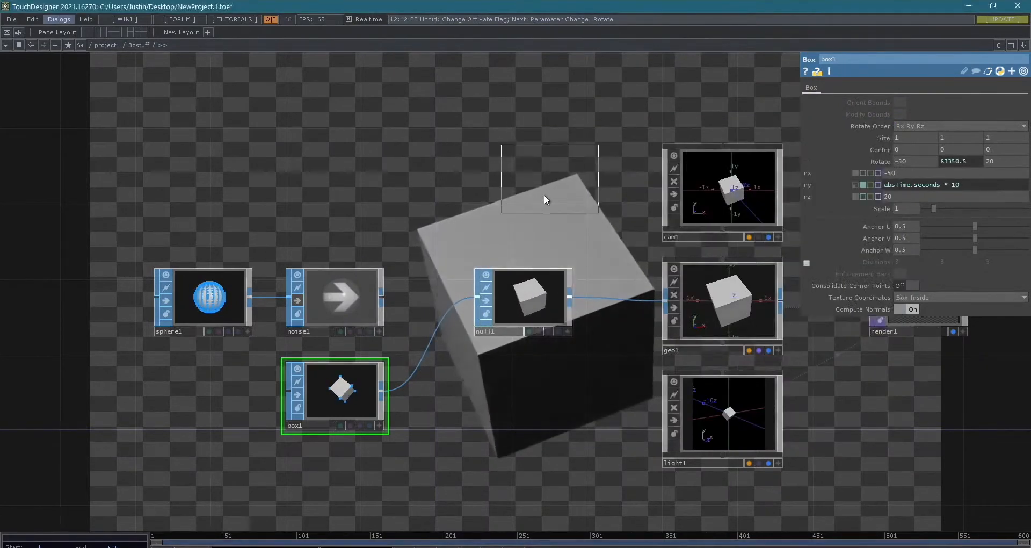
pyautogui.click(518, 185)
# - Examine wireframe1's torus preview up close, orbiting it inside its activated viewer
pyautogui.scroll(10, 541, 194)
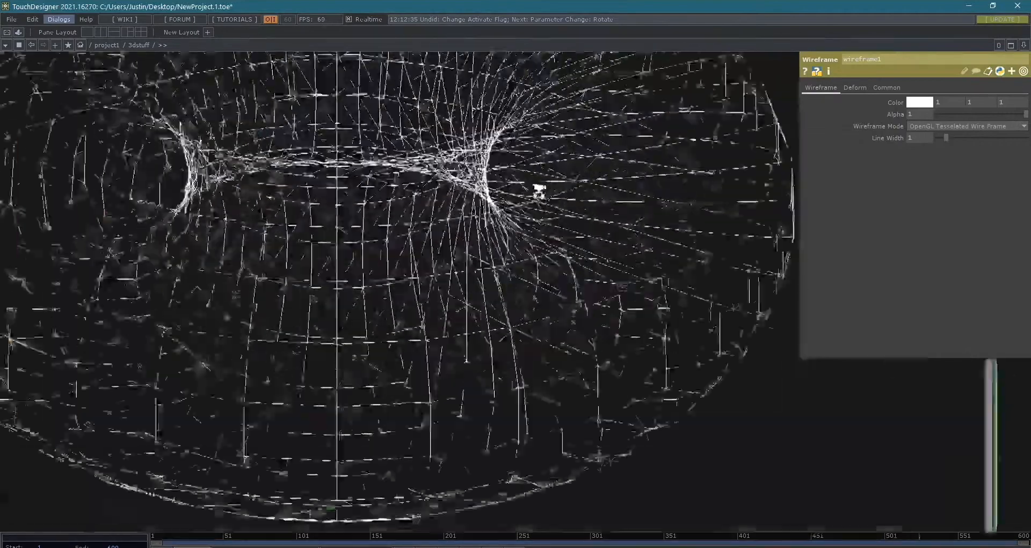
pyautogui.scroll(-2, 539, 195)
pyautogui.scroll(4, 527, 203)
pyautogui.scroll(-4, 778, 349)
pyautogui.moveTo(924, 424); pyautogui.dragTo(914, 457)
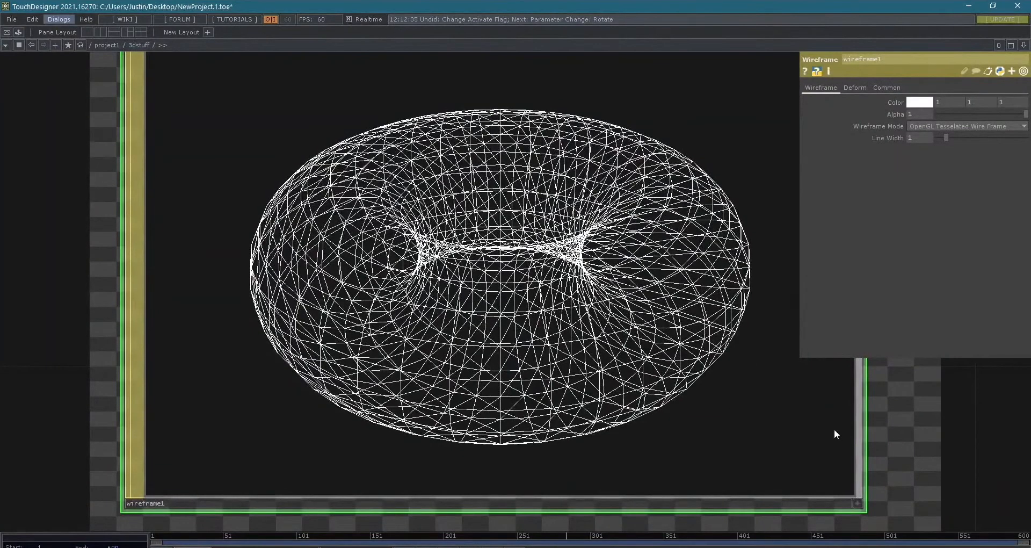
pyautogui.click(860, 503)
pyautogui.moveTo(664, 396); pyautogui.dragTo(711, 204)
pyautogui.click(858, 504)
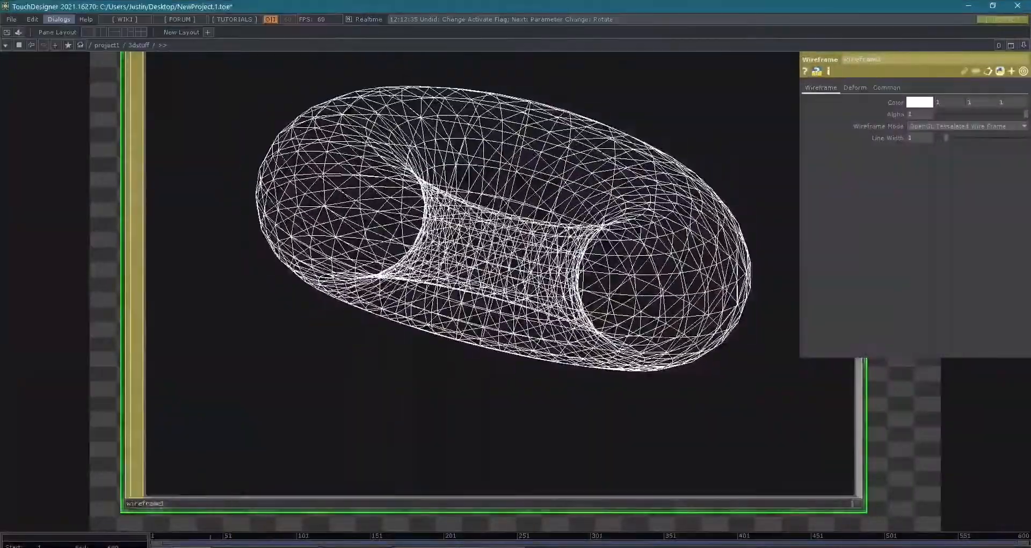
pyautogui.scroll(-5, 1010, 521)
pyautogui.moveTo(1009, 519); pyautogui.dragTo(433, 224)
pyautogui.scroll(-3, 358, 230)
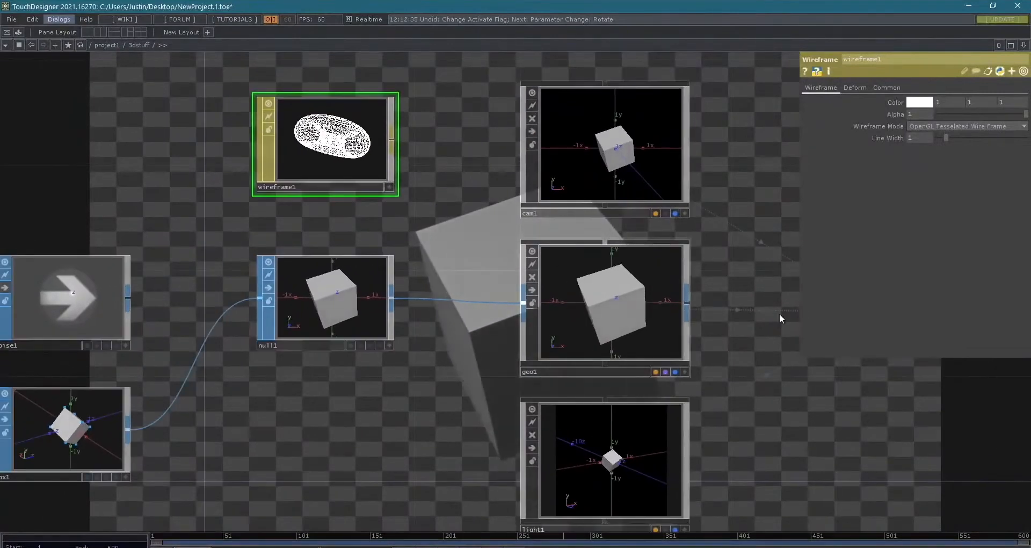
# - Assign wireframe1 as the render material of geo1
pyautogui.click(660, 309)
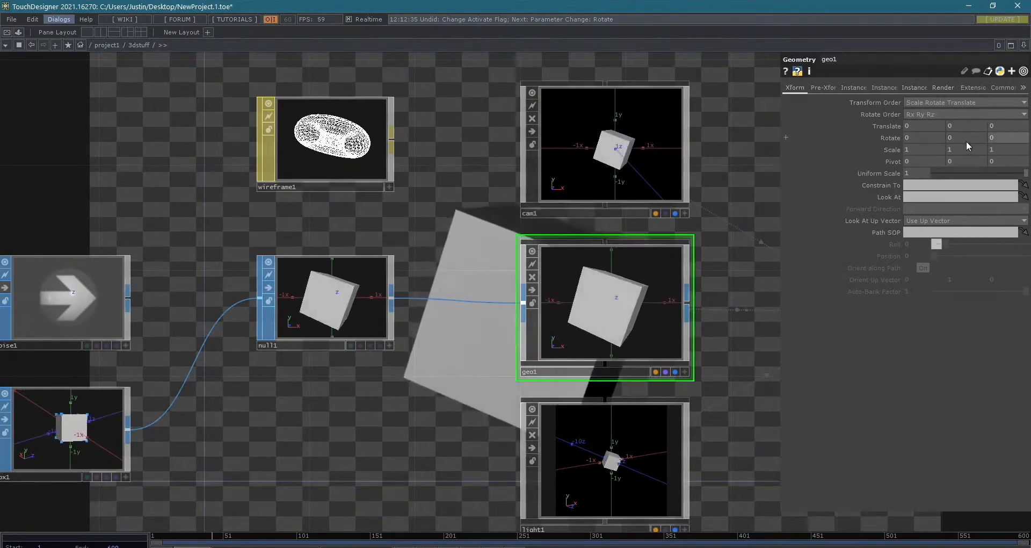
pyautogui.click(852, 87)
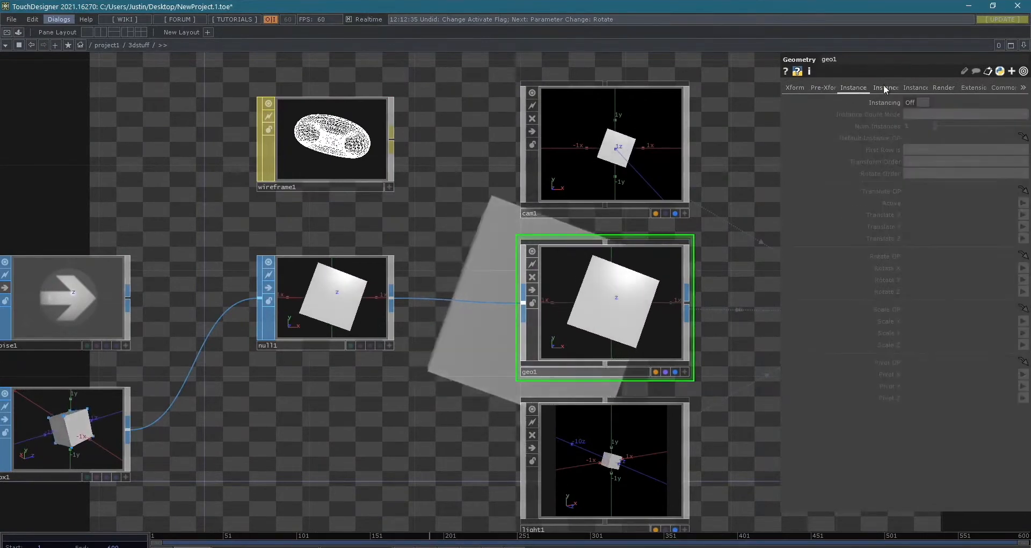
pyautogui.click(944, 88)
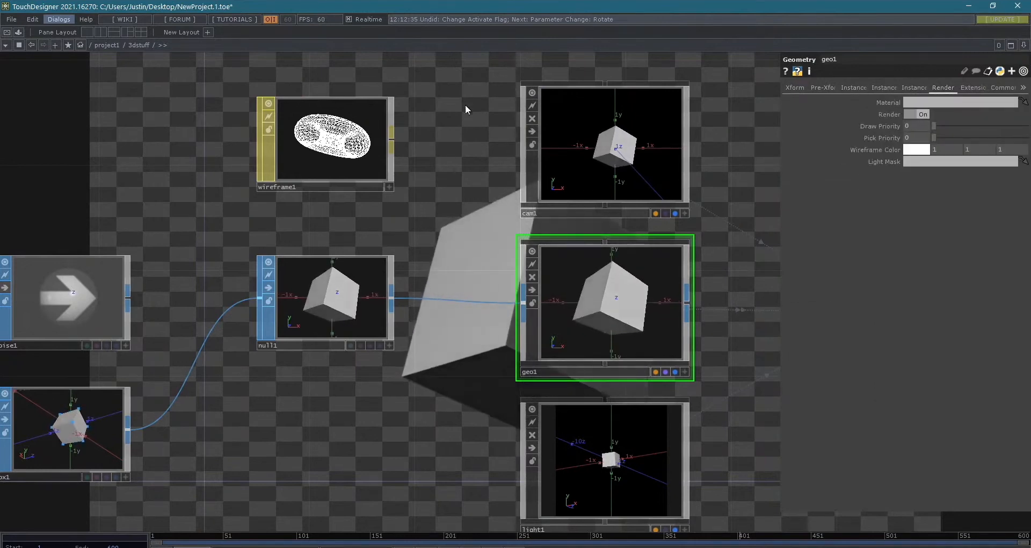
pyautogui.moveTo(313, 144); pyautogui.dragTo(266, 142)
pyautogui.moveTo(210, 190); pyautogui.dragTo(785, 148)
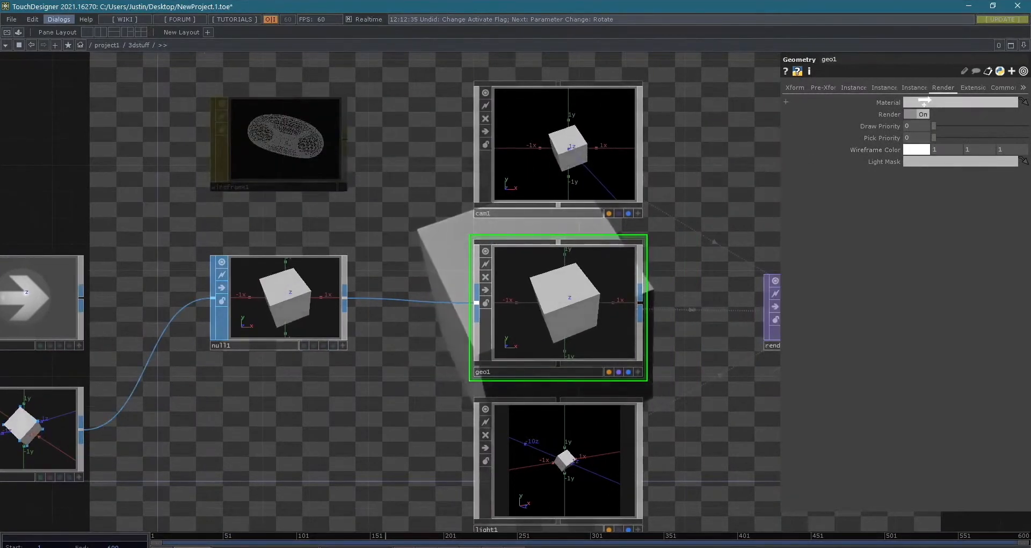
pyautogui.moveTo(921, 100); pyautogui.dragTo(209, 191)
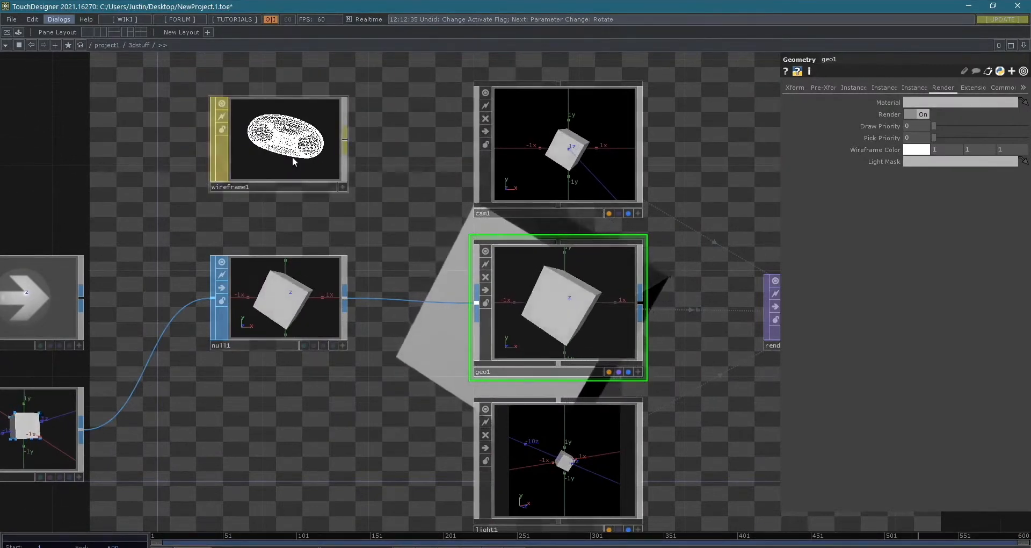
pyautogui.click(933, 102)
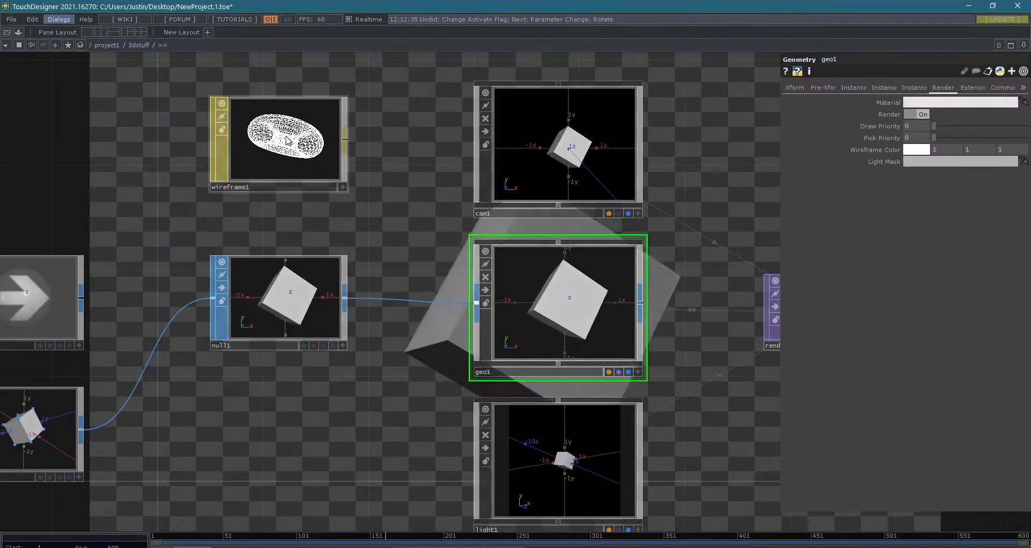
pyautogui.moveTo(290, 145); pyautogui.dragTo(953, 106)
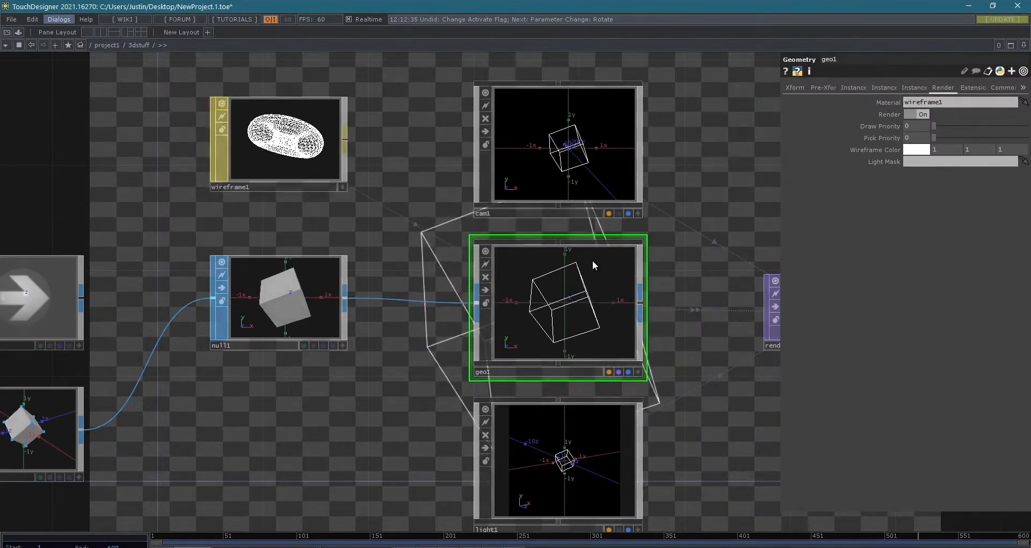
# - Connect noise1's output to null1 in place of box1 so the sphere feeds geo1
pyautogui.moveTo(728, 385); pyautogui.dragTo(395, 373)
pyautogui.scroll(-6, 548, 375)
pyautogui.moveTo(607, 366); pyautogui.dragTo(774, 361)
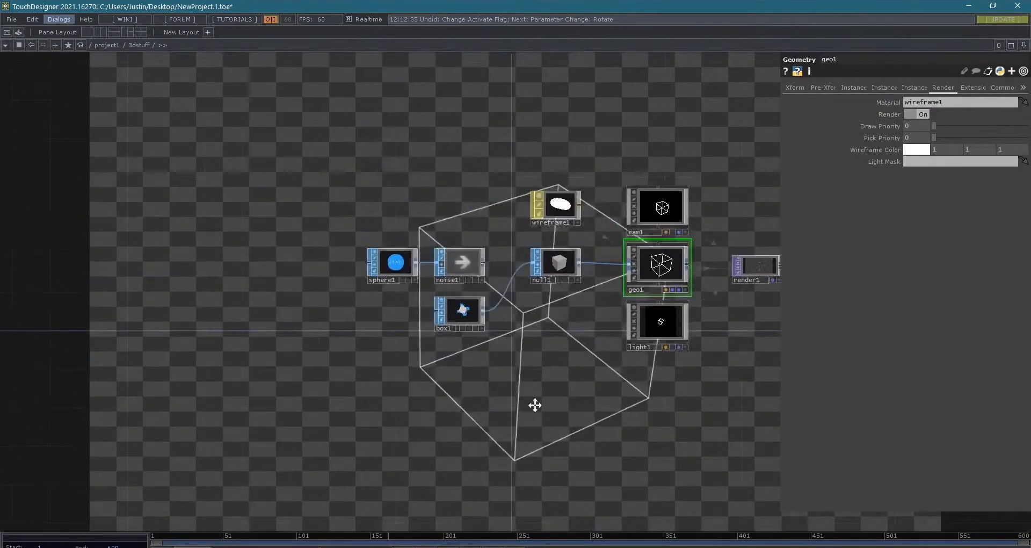
pyautogui.moveTo(531, 388); pyautogui.dragTo(456, 444)
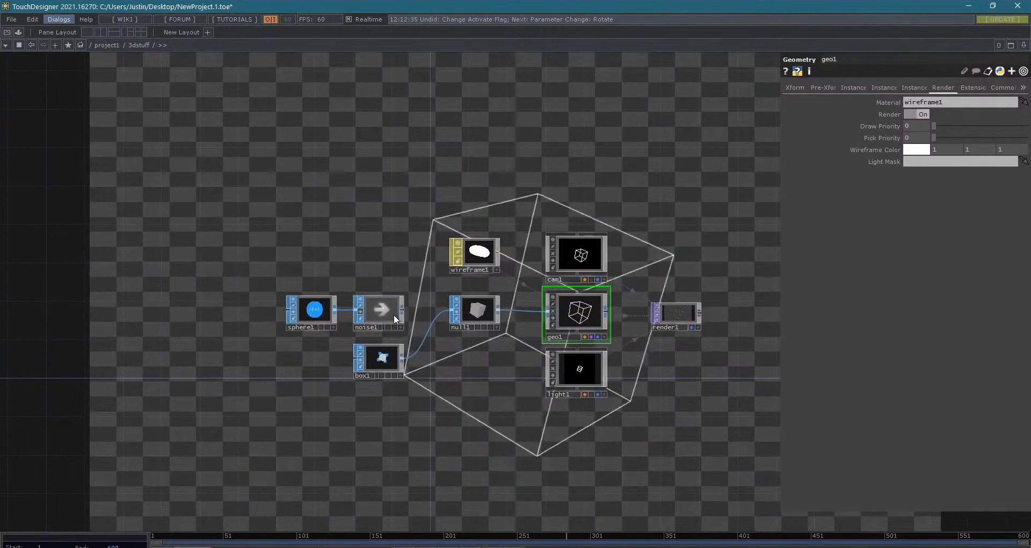
pyautogui.scroll(2, 406, 307)
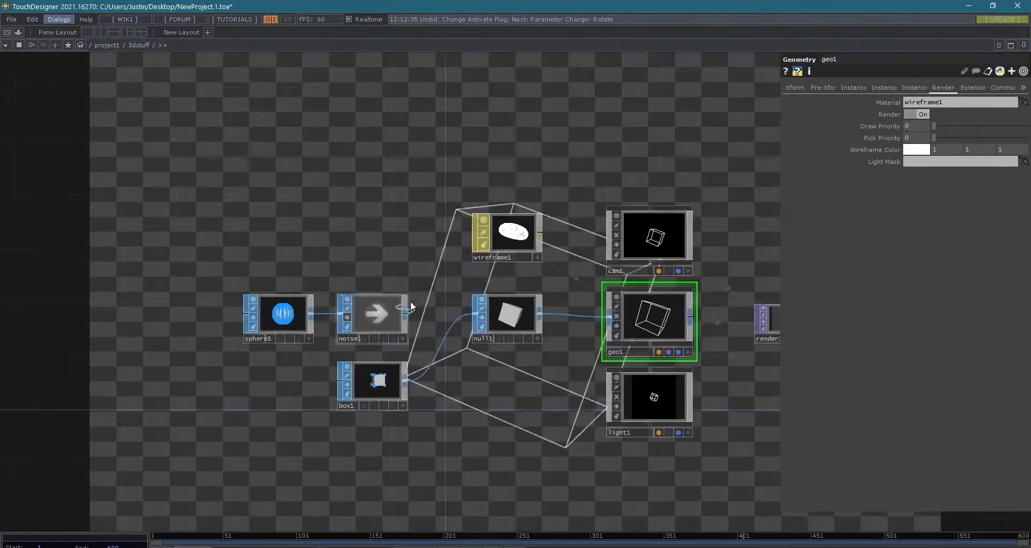
pyautogui.scroll(5, 419, 295)
pyautogui.click(602, 392)
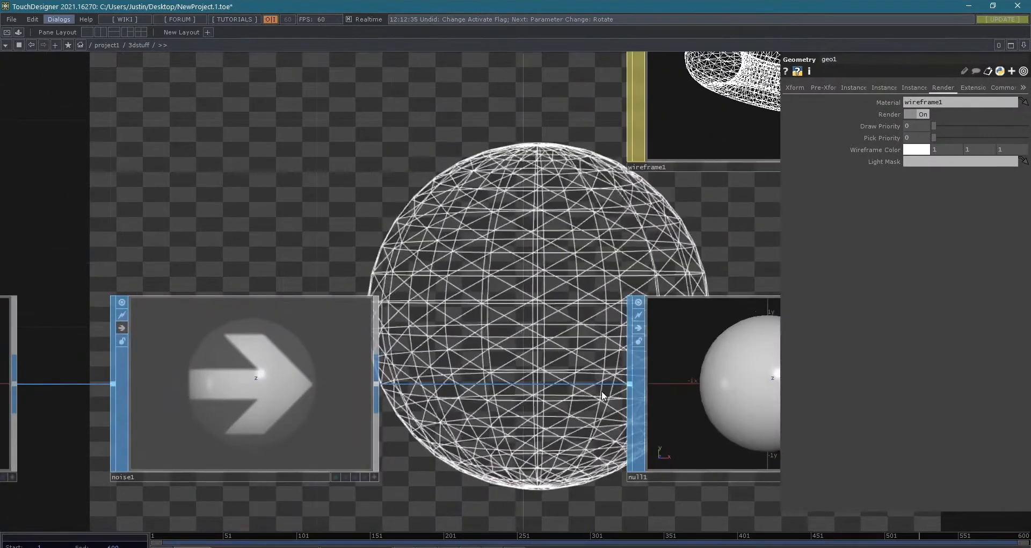
# - Turn on Deform in wireframe1's deform settings
pyautogui.scroll(-5, 577, 386)
pyautogui.moveTo(424, 276); pyautogui.dragTo(185, 198)
pyautogui.scroll(-2, 378, 300)
pyautogui.moveTo(489, 402); pyautogui.dragTo(575, 373)
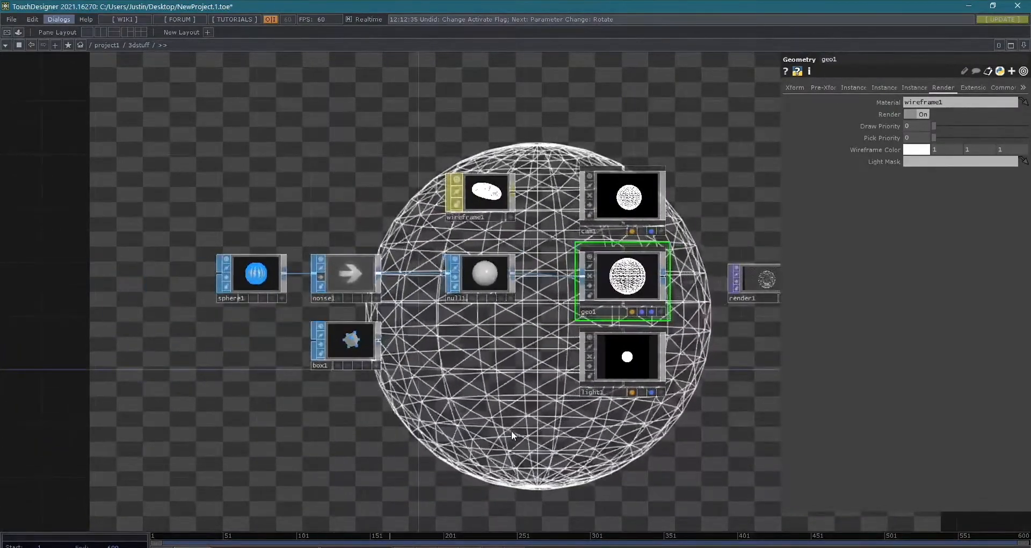
pyautogui.scroll(3, 585, 225)
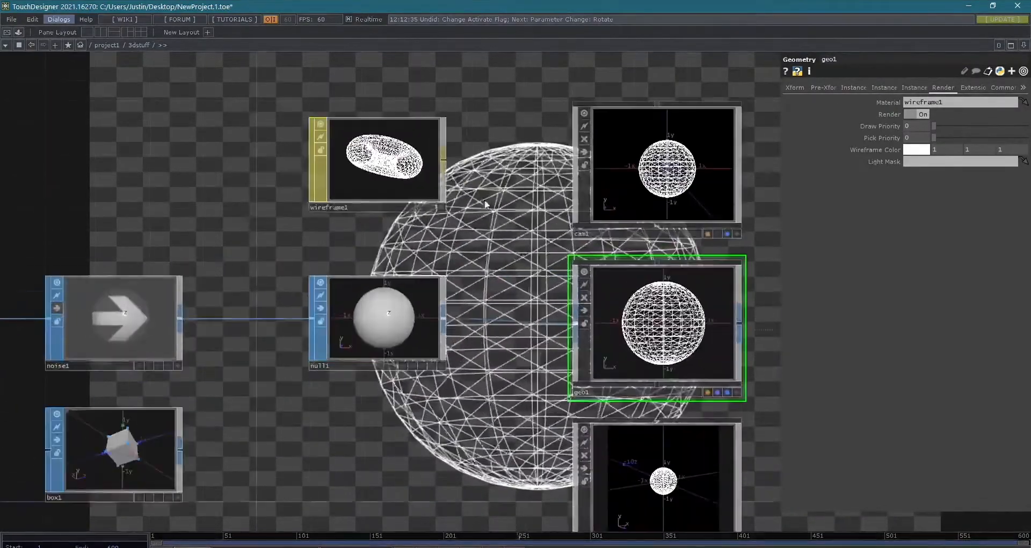
pyautogui.click(413, 168)
pyautogui.moveTo(529, 246); pyautogui.dragTo(509, 217)
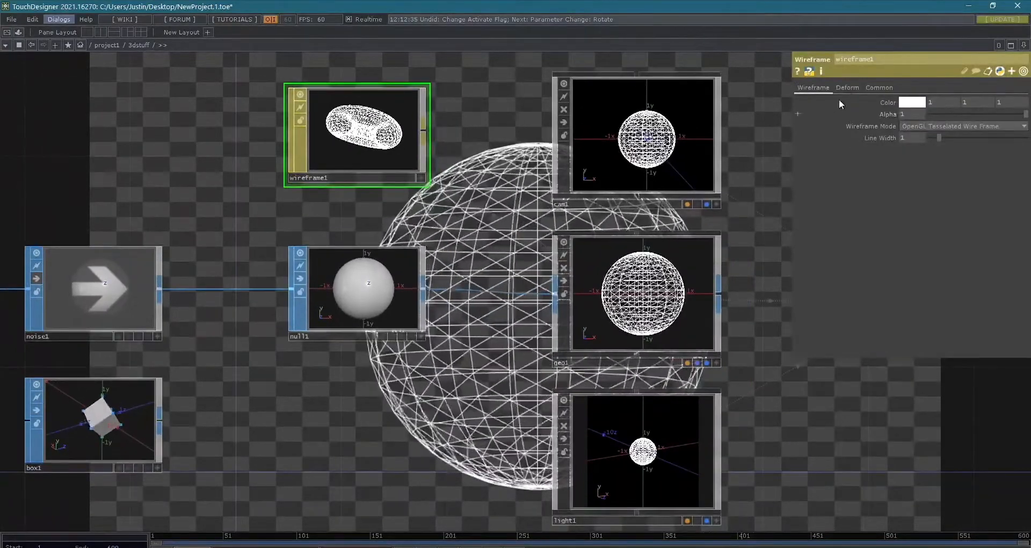
pyautogui.click(854, 87)
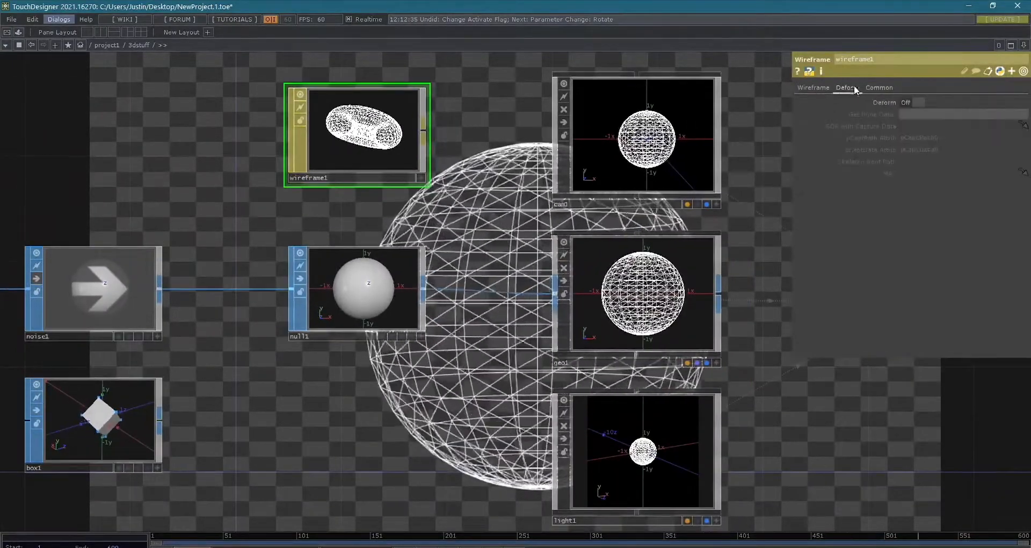
pyautogui.click(908, 102)
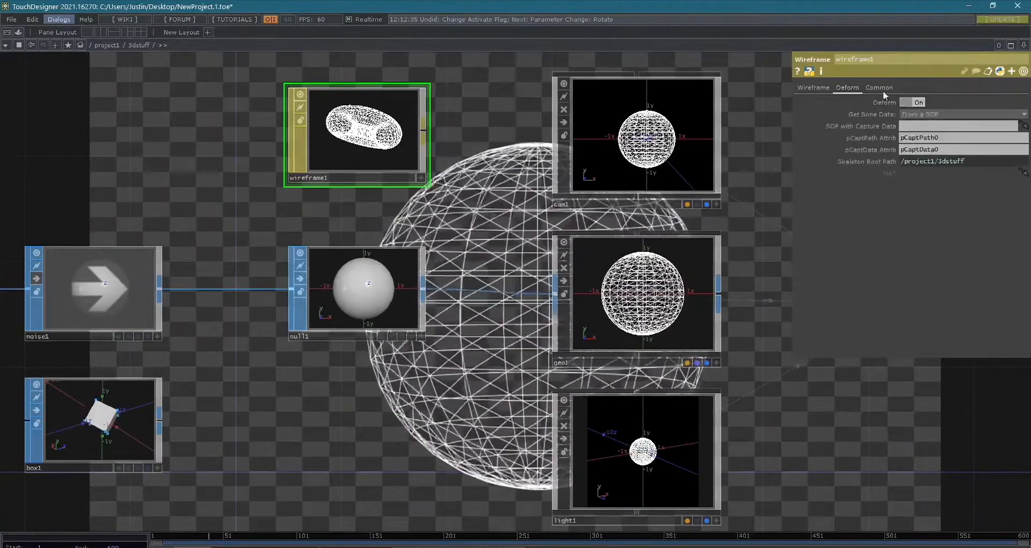
# - Turn off Deform for wireframe1 and set its wireframe color to turquoise green (0, 1, 0.72549)
pyautogui.click(908, 102)
pyautogui.click(814, 87)
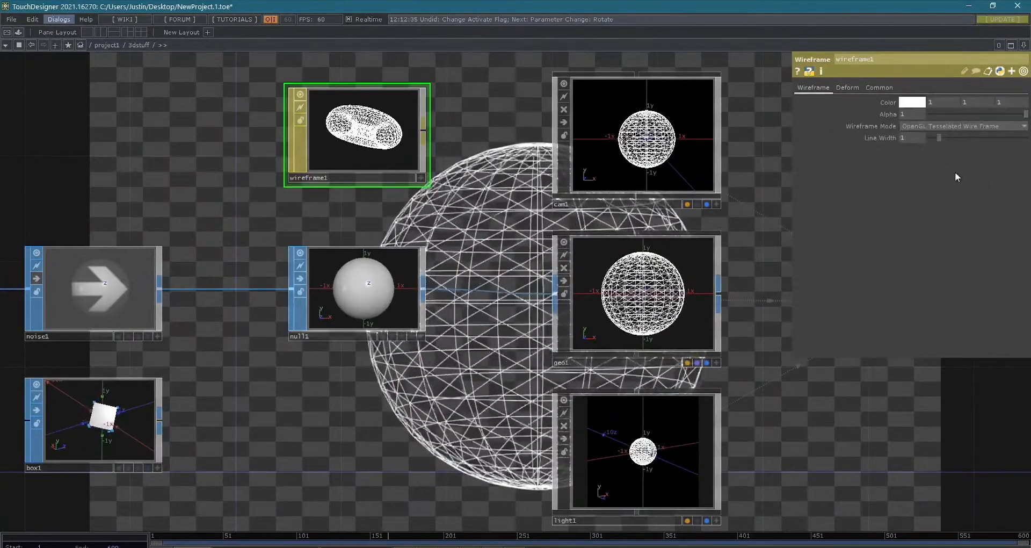
pyautogui.click(913, 103)
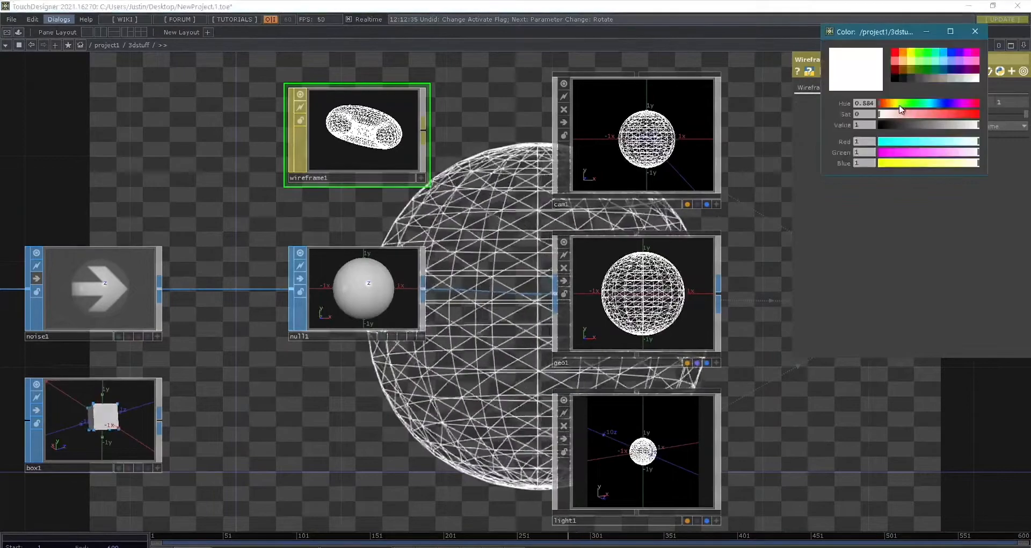
pyautogui.click(934, 59)
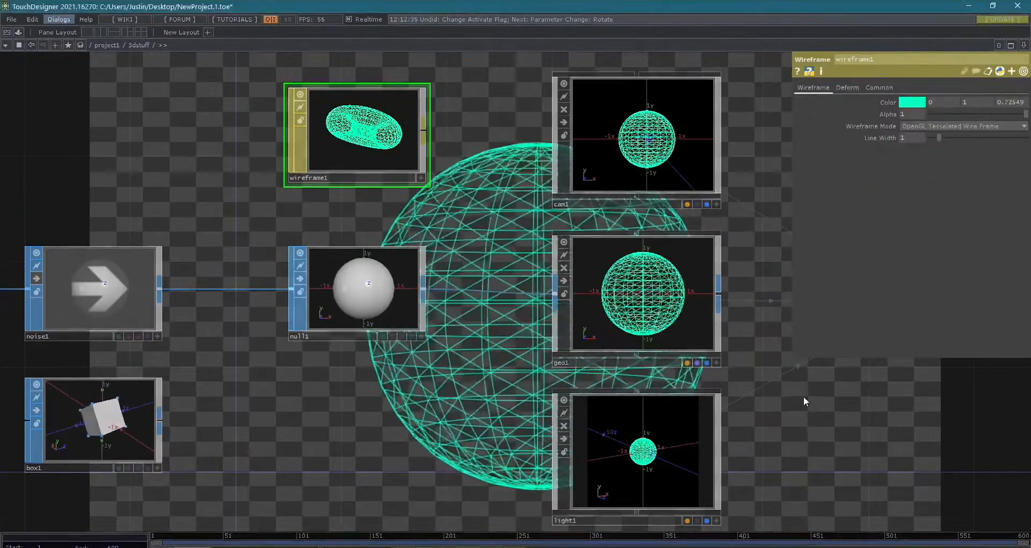
# - Add a PBR MAT to the 3dstuff network, placing it directly above wireframe1
pyautogui.scroll(-5, 803, 397)
pyautogui.moveTo(823, 400); pyautogui.dragTo(665, 332)
pyautogui.moveTo(747, 431); pyautogui.dragTo(773, 387)
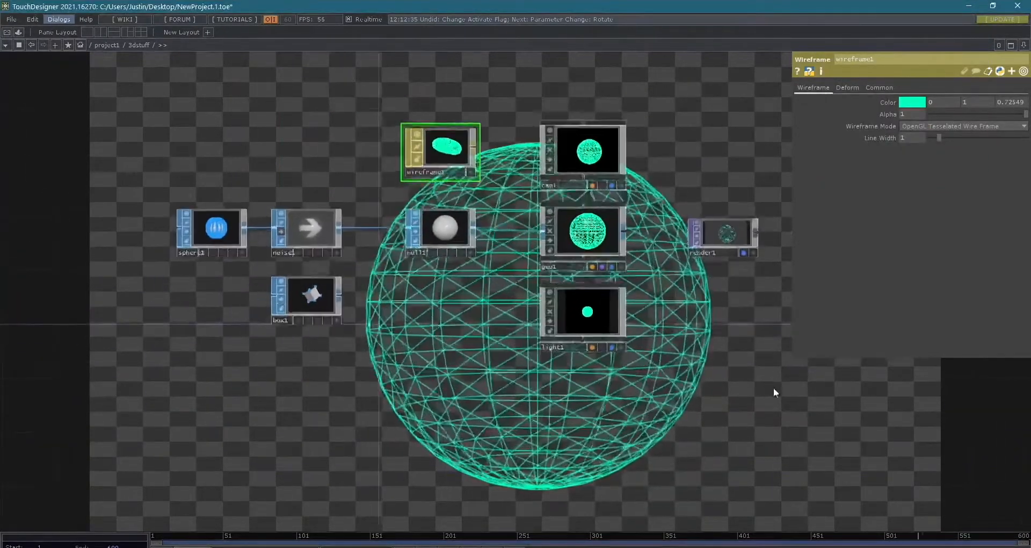
pyautogui.scroll(6, 582, 311)
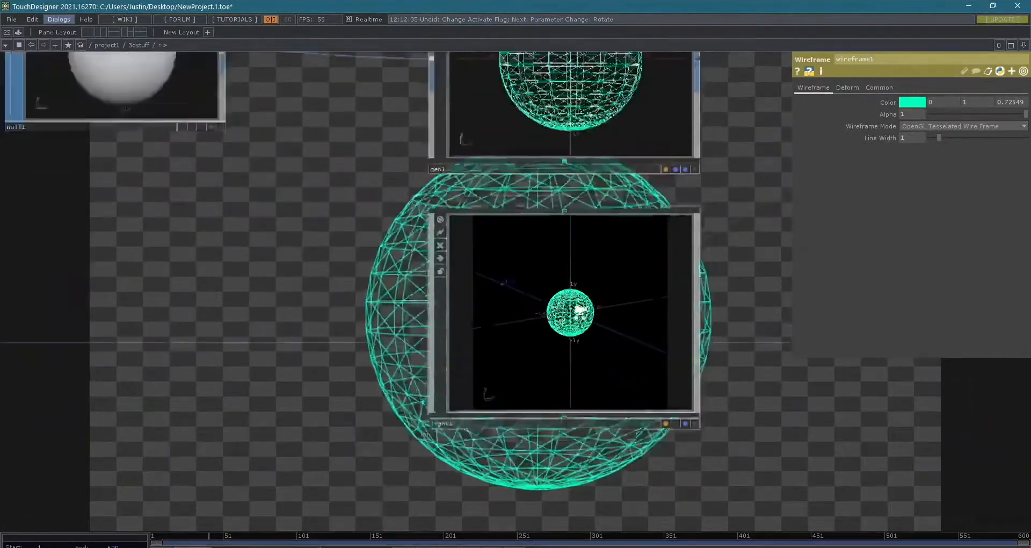
pyautogui.scroll(-5, 579, 311)
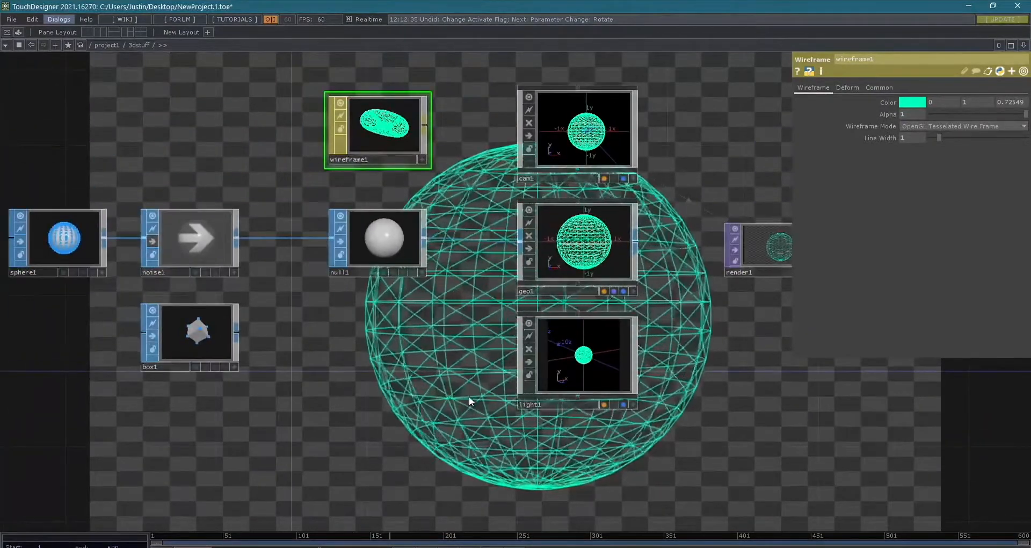
pyautogui.moveTo(351, 375); pyautogui.dragTo(359, 519)
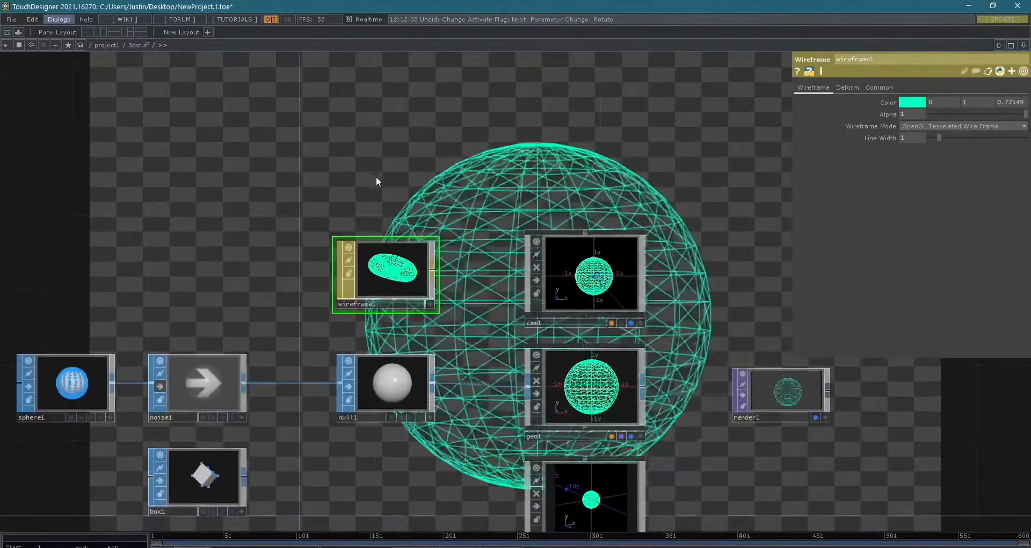
pyautogui.press('Tab')
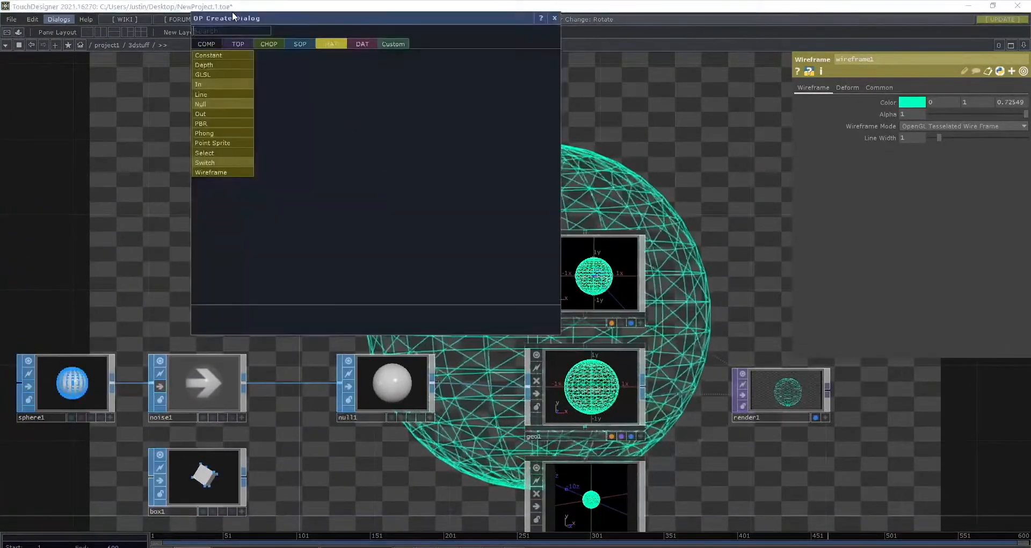
pyautogui.click(218, 124)
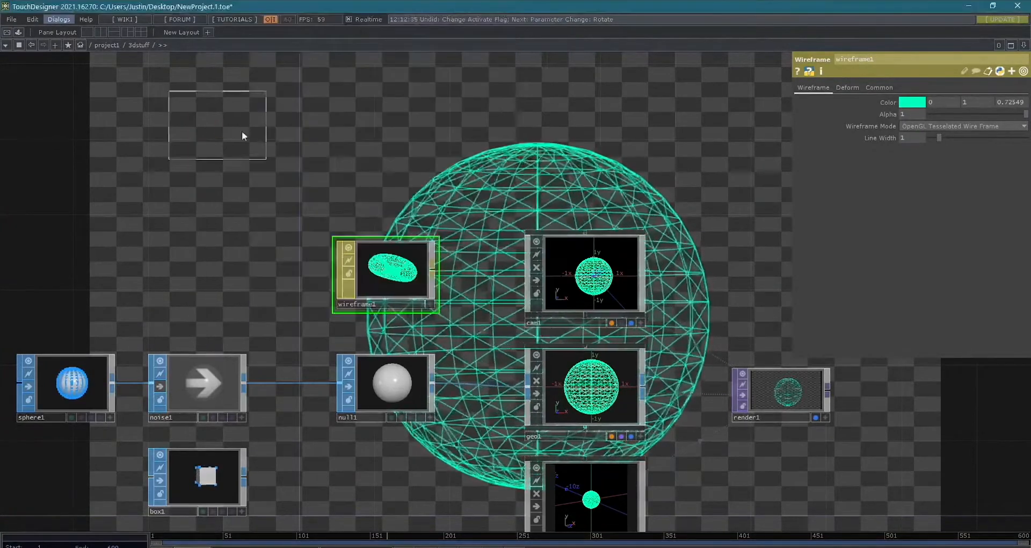
pyautogui.click(398, 180)
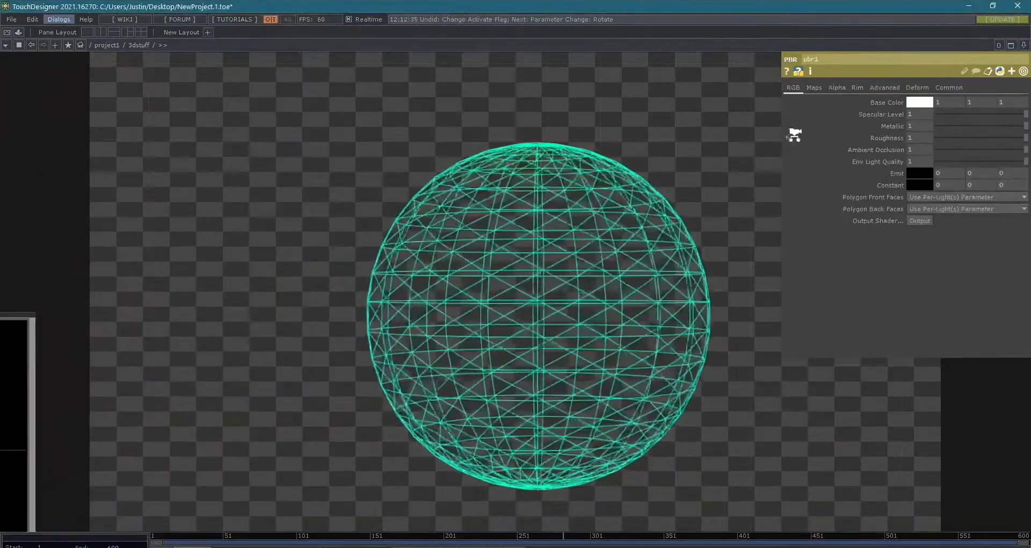
# - Examine the texture map and rim light parameters of the new PBR material pbr1
pyautogui.scroll(-3, 773, 138)
pyautogui.moveTo(454, 196); pyautogui.dragTo(790, 270)
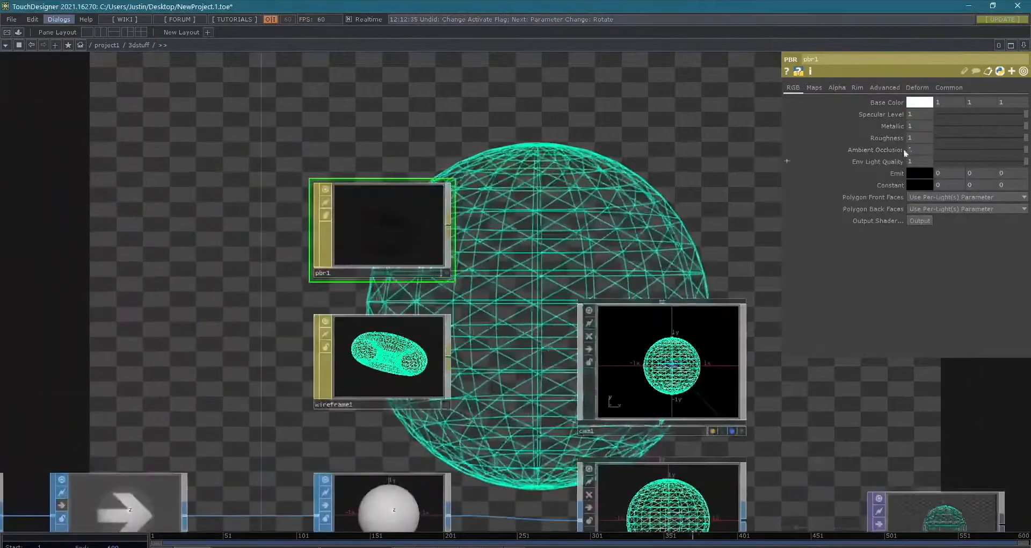
pyautogui.click(814, 87)
pyautogui.click(857, 87)
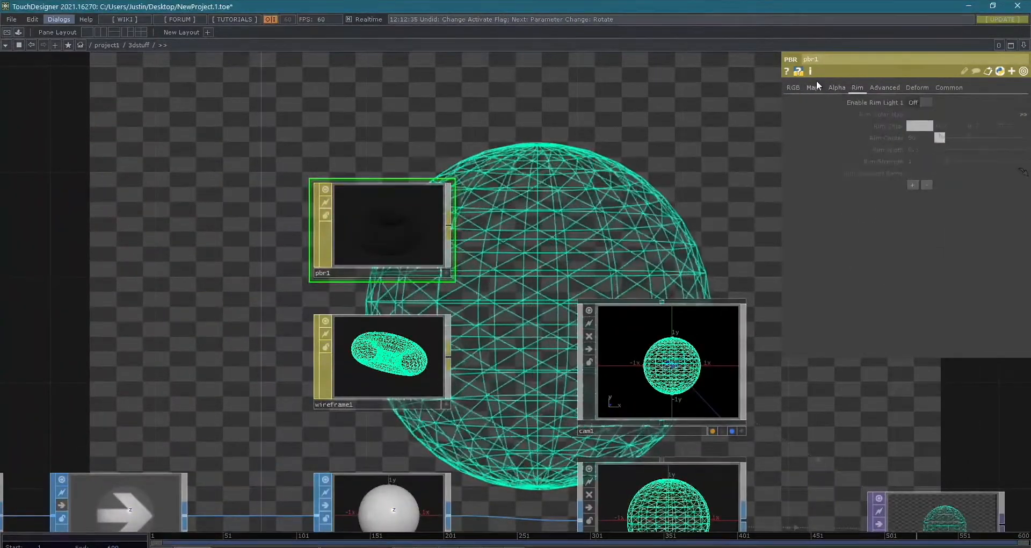
pyautogui.click(815, 87)
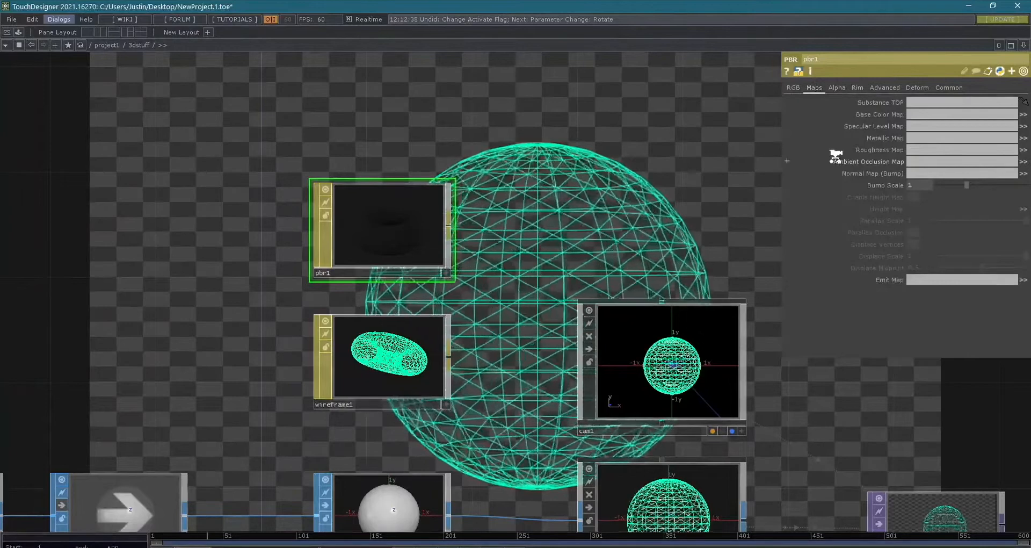
pyautogui.scroll(-2, 835, 156)
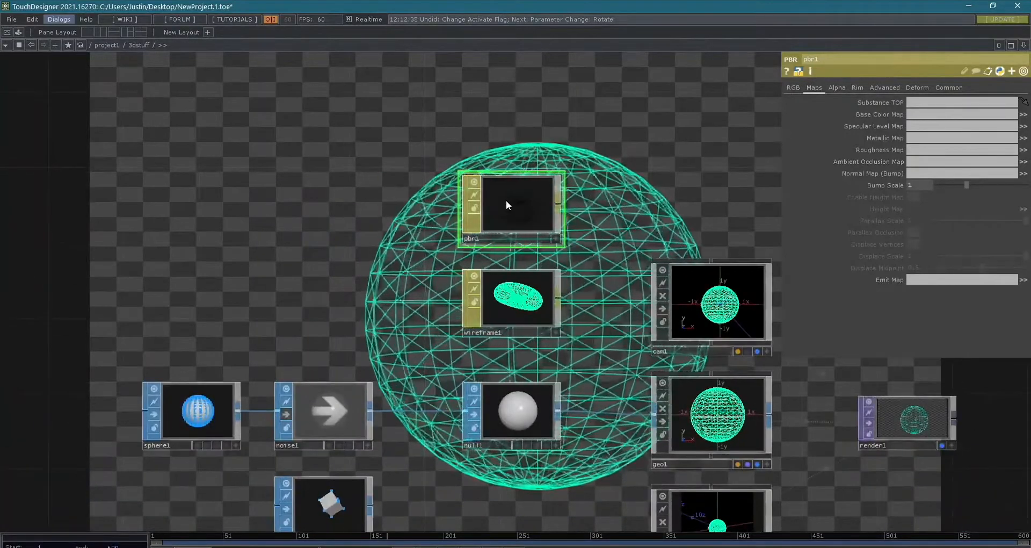
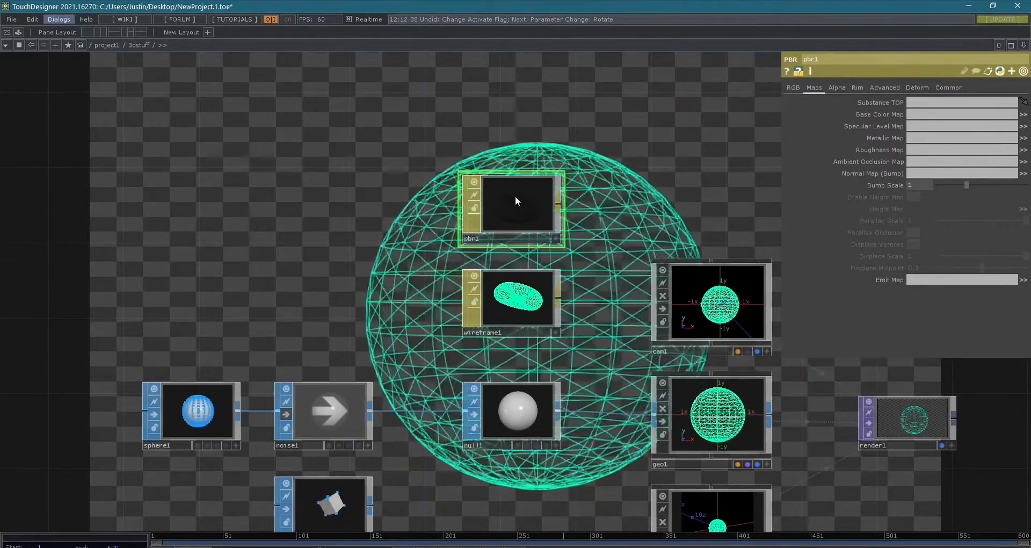
# - Delete the pbr1 material and add a Phong MAT in its place above wireframe1
pyautogui.press('Delete')
pyautogui.press('Tab')
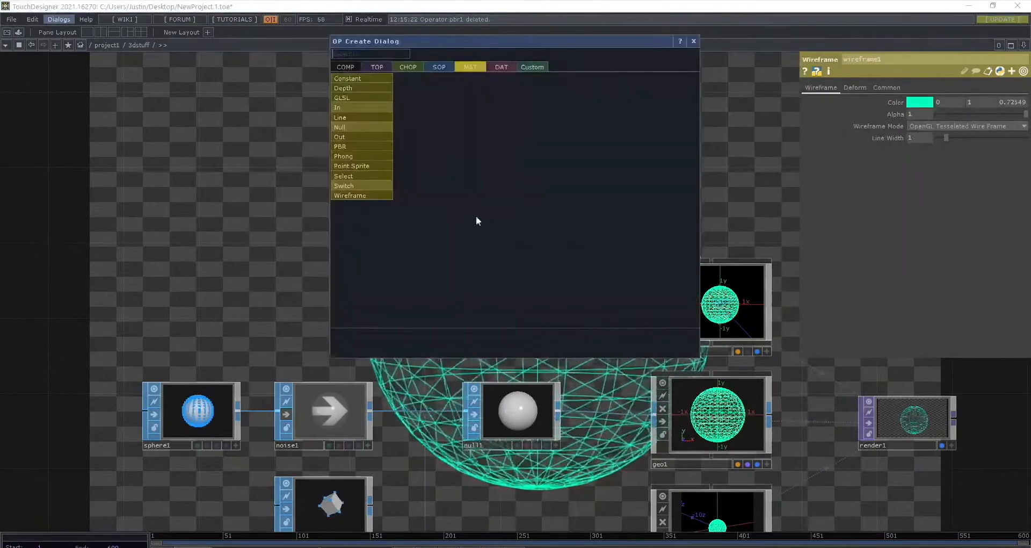
pyautogui.click(373, 161)
pyautogui.click(373, 161)
pyautogui.press('Tab')
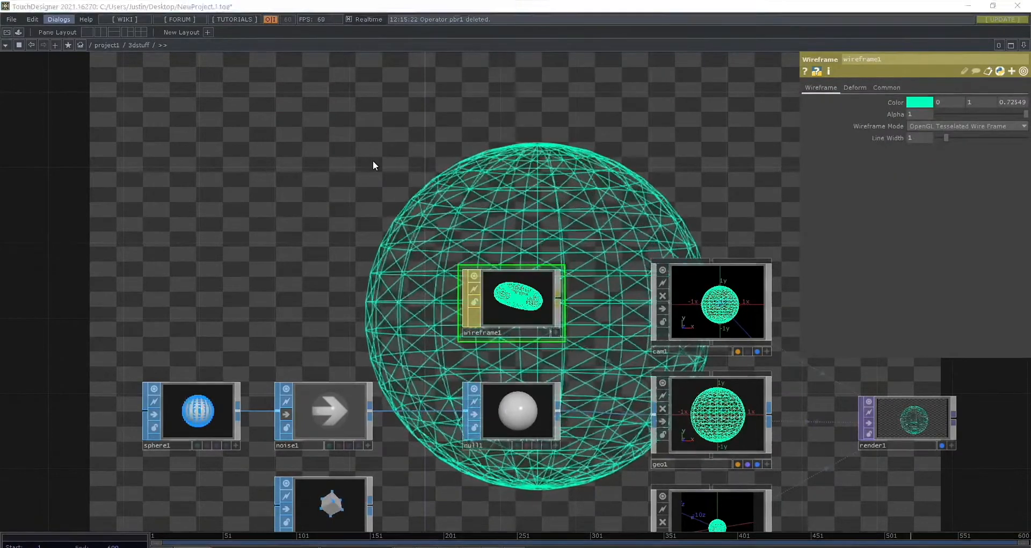
pyautogui.click(202, 120)
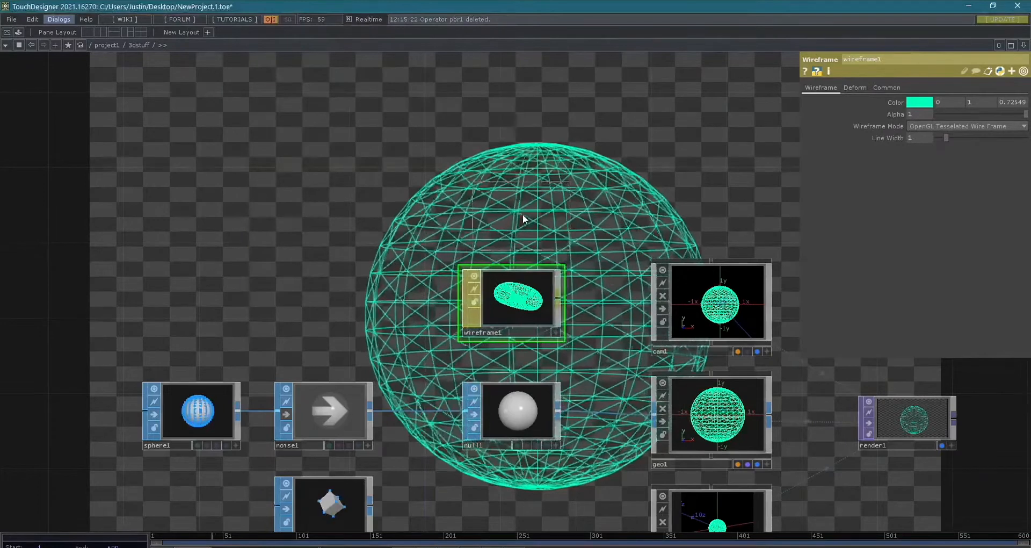
pyautogui.click(505, 204)
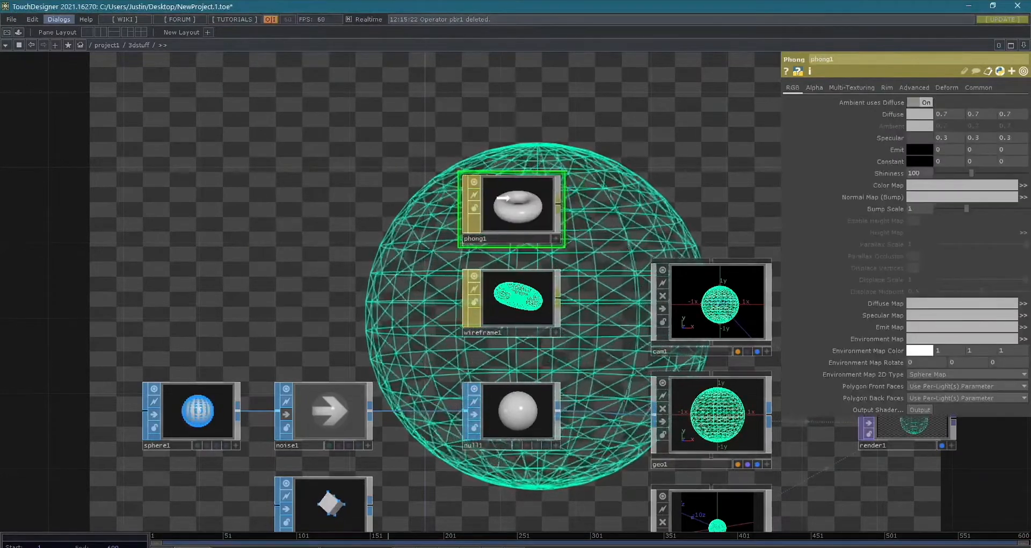
# - Assign phong1 as the render material of geo1
pyautogui.scroll(-2, 626, 306)
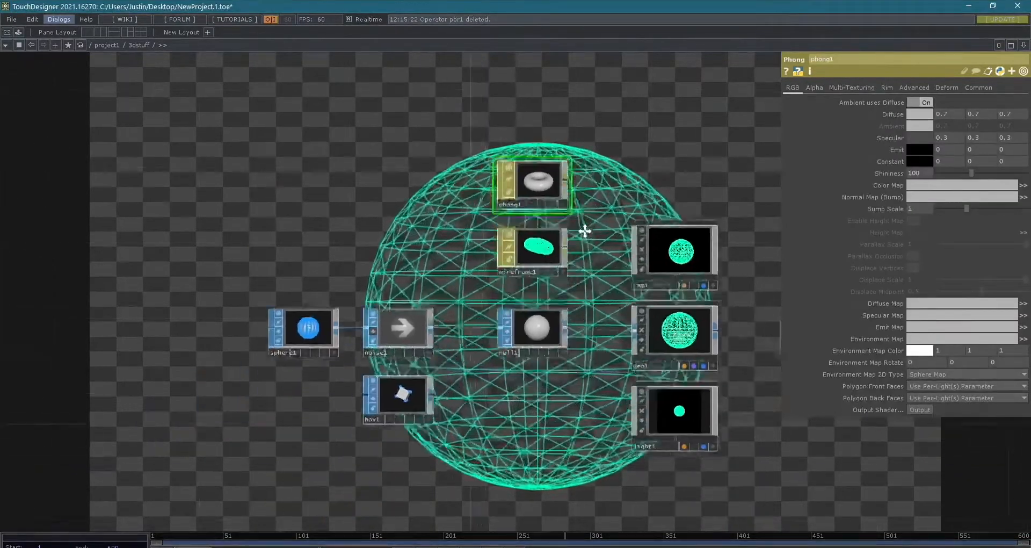
pyautogui.scroll(-1, 668, 299)
pyautogui.click(669, 277)
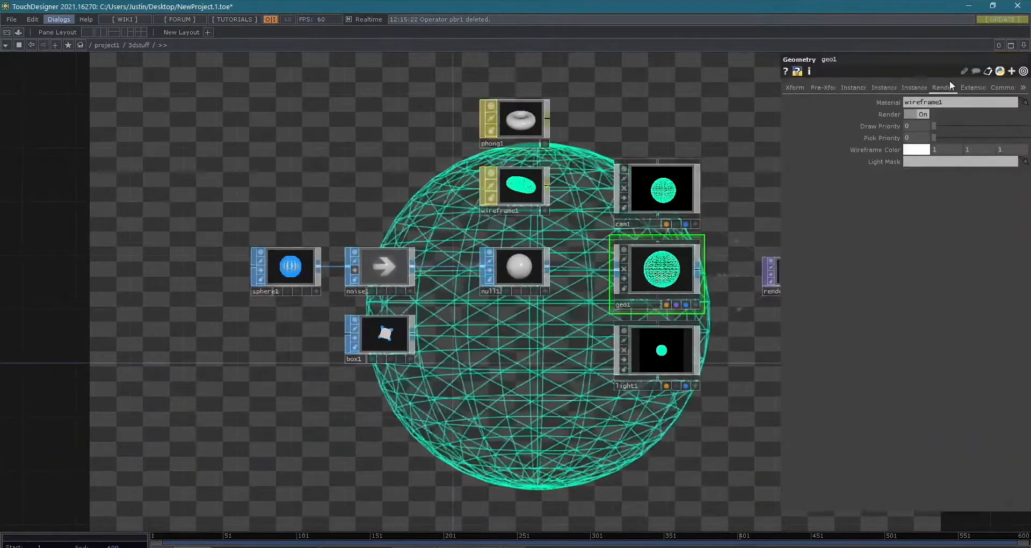
pyautogui.scroll(4, 639, 232)
pyautogui.scroll(-3, 491, 108)
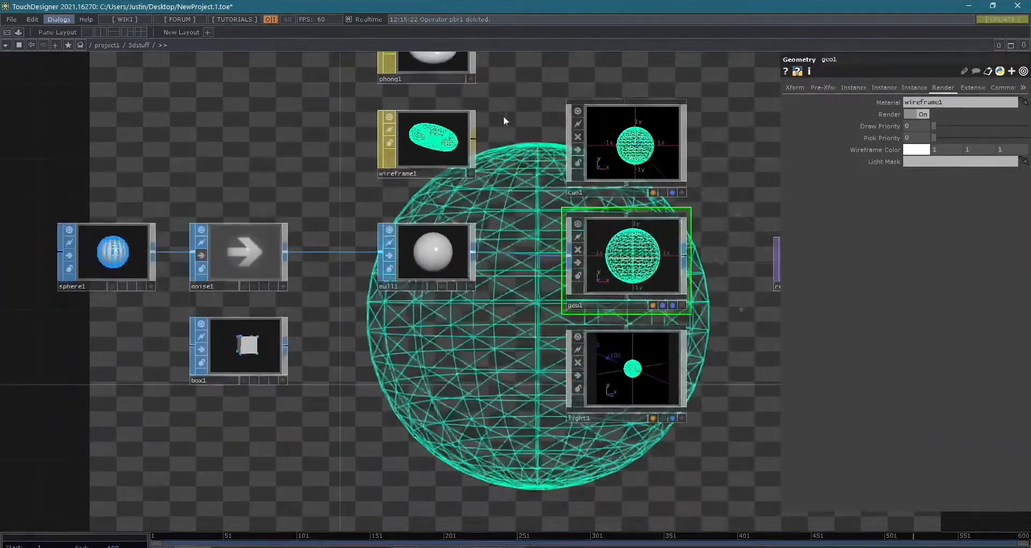
pyautogui.scroll(2, 449, 89)
pyautogui.moveTo(448, 89); pyautogui.dragTo(664, 299)
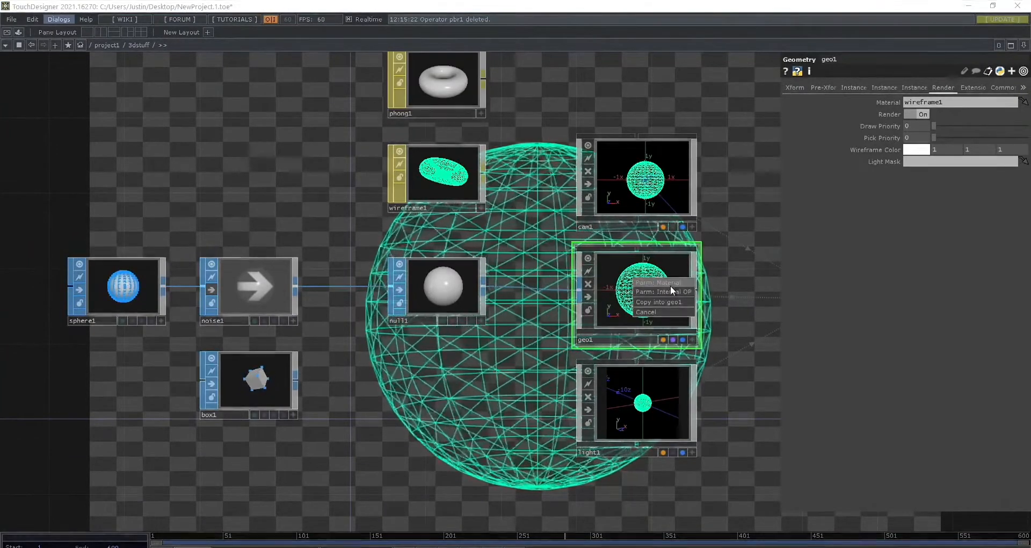
pyautogui.click(679, 280)
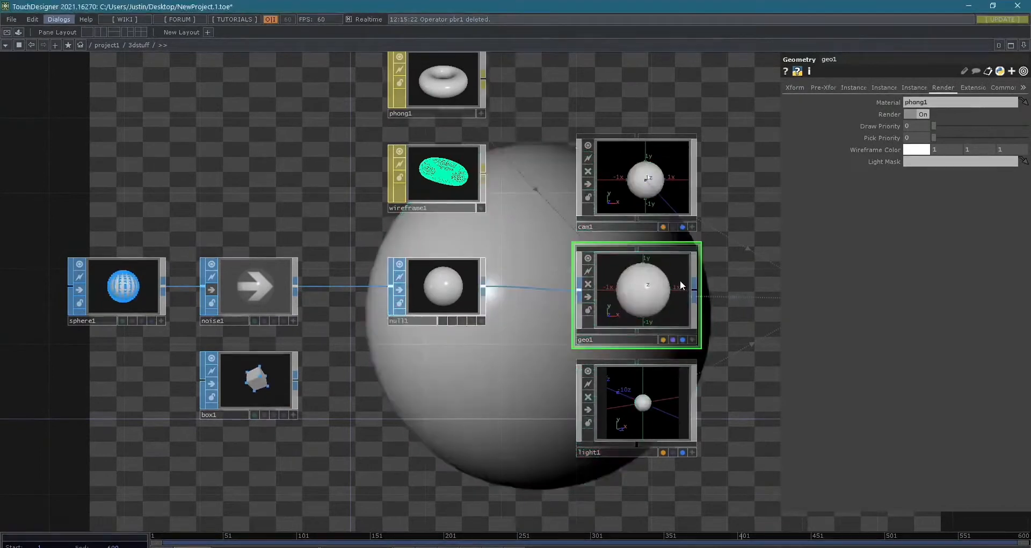
# - Set phong1's diffuse color to light green (0.682, 1, 0.498)
pyautogui.scroll(-5, 643, 314)
pyautogui.moveTo(559, 314); pyautogui.dragTo(263, 430)
pyautogui.click(295, 249)
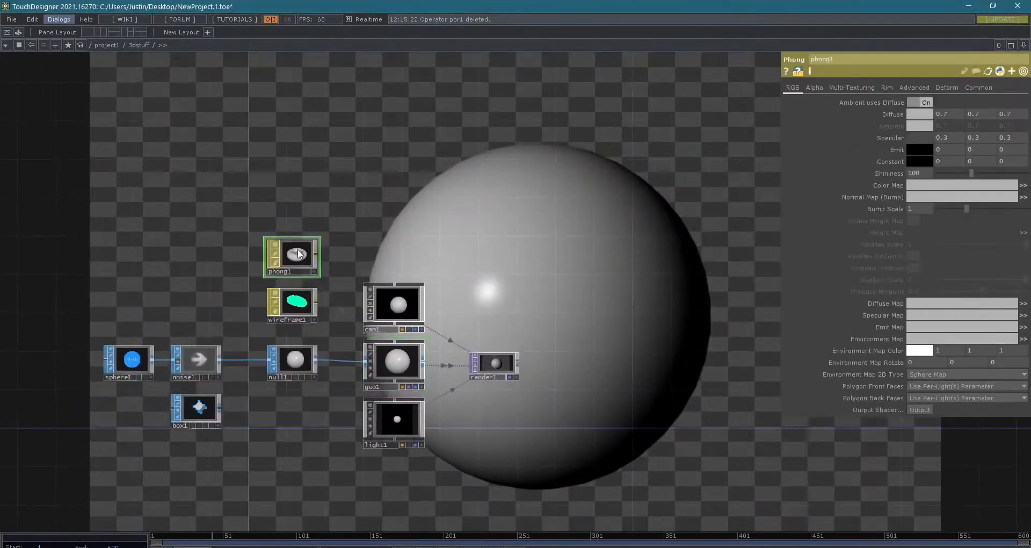
pyautogui.click(917, 114)
pyautogui.click(925, 63)
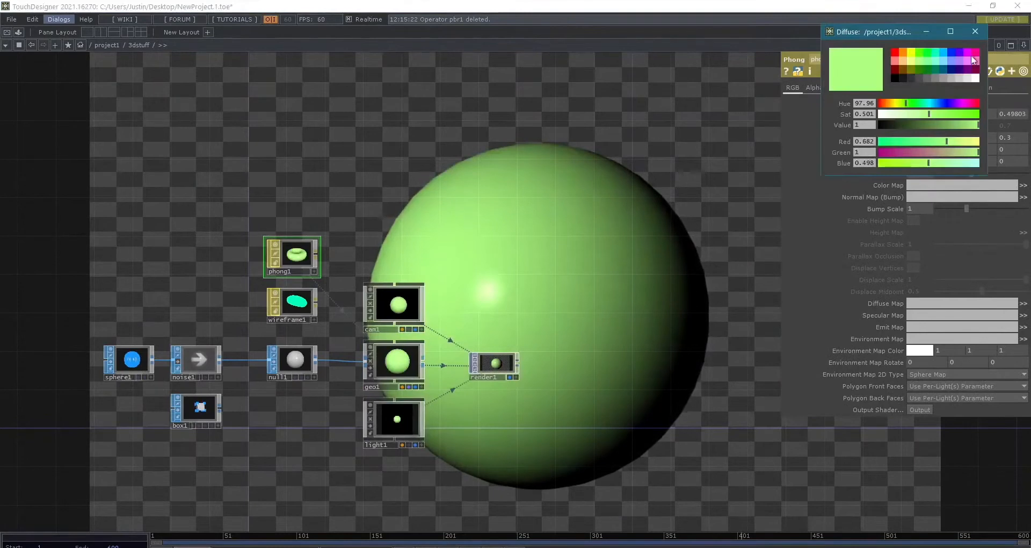
pyautogui.click(975, 31)
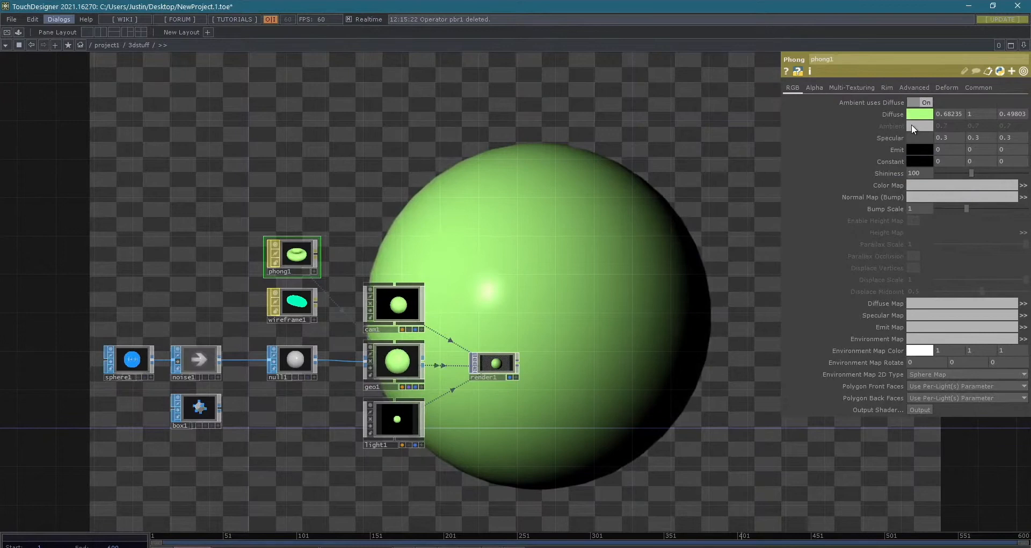
# - Set phong1's diffuse color to turquoise green (0, 1, 0.72549)
pyautogui.moveTo(468, 215); pyautogui.dragTo(519, 231)
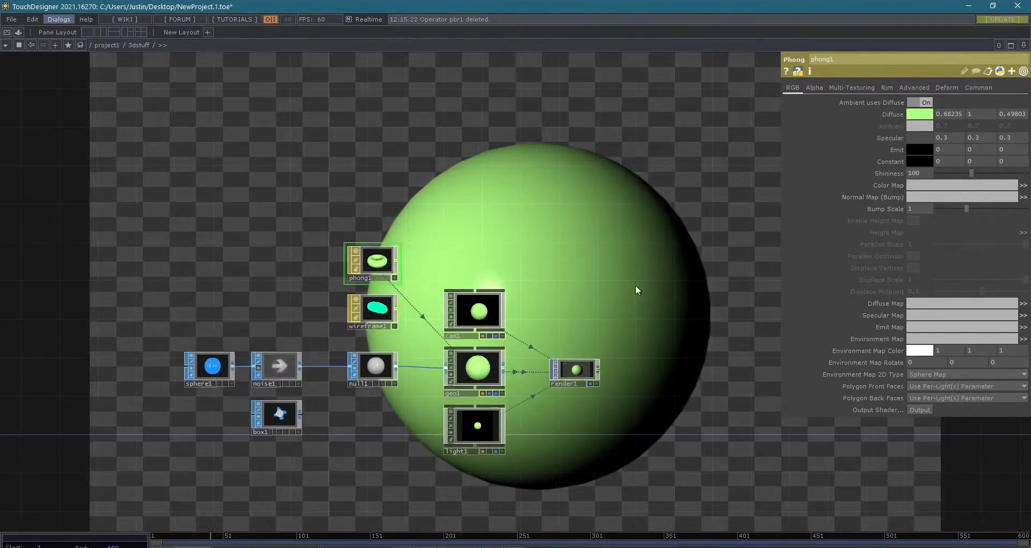
pyautogui.click(929, 114)
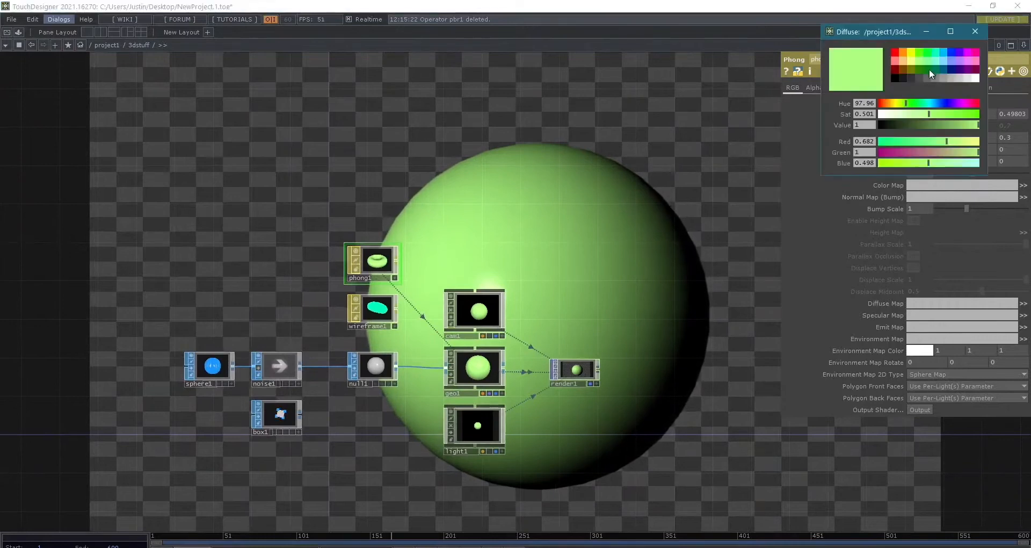
pyautogui.click(943, 57)
pyautogui.click(976, 36)
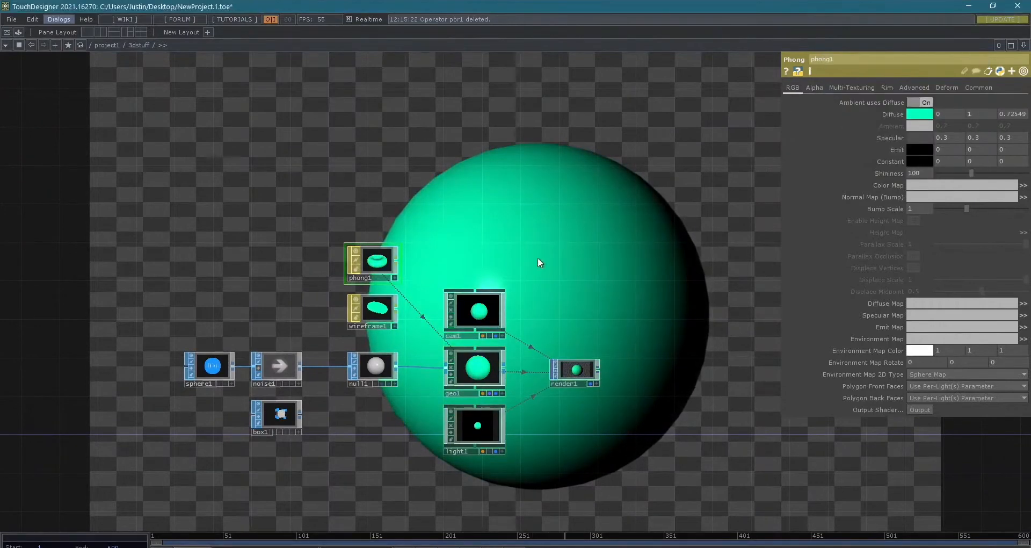
# - Add a Noise TOP to the 3dstuff network, placing it above phong1
pyautogui.scroll(-3, 546, 255)
pyautogui.moveTo(554, 253); pyautogui.dragTo(597, 263)
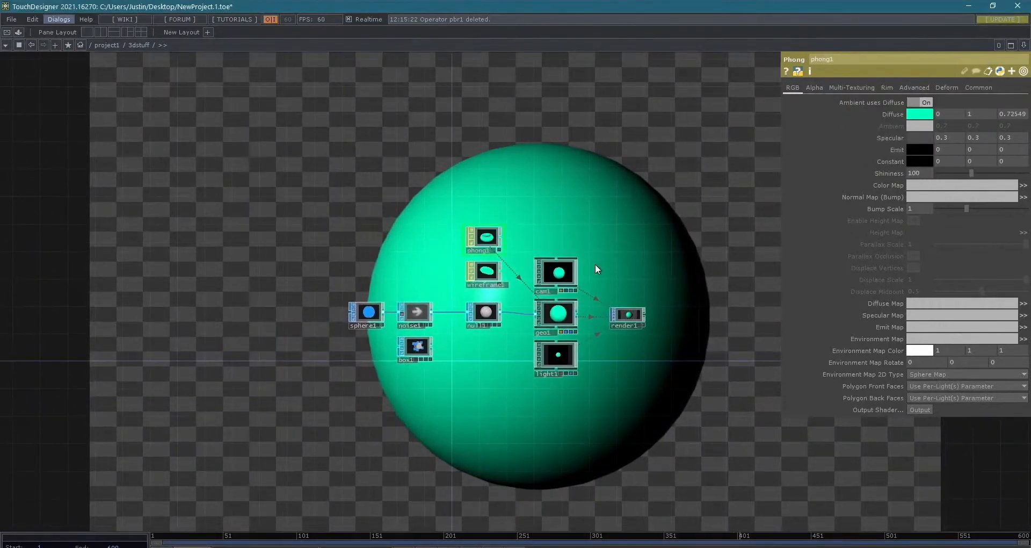
pyautogui.press('Tab')
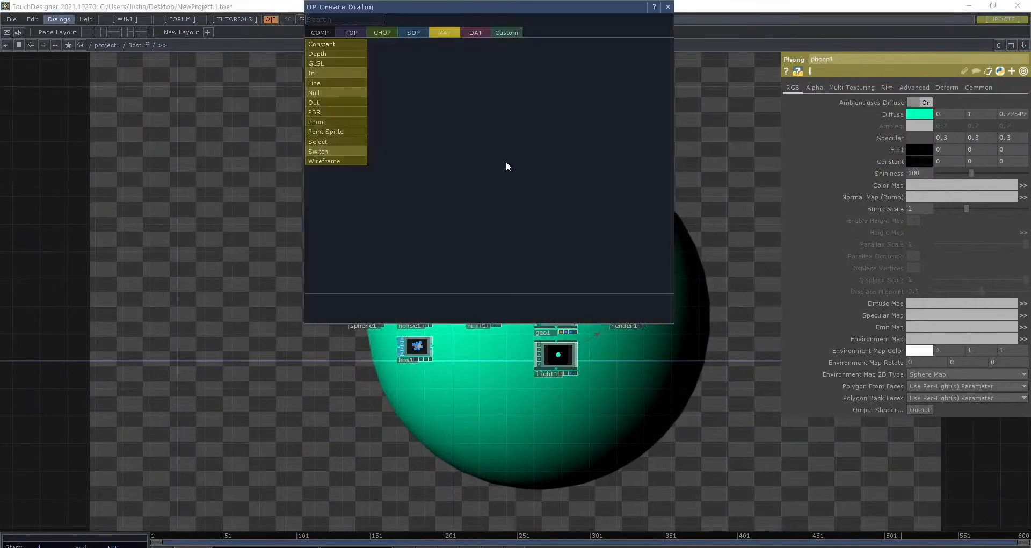
pyautogui.click(355, 35)
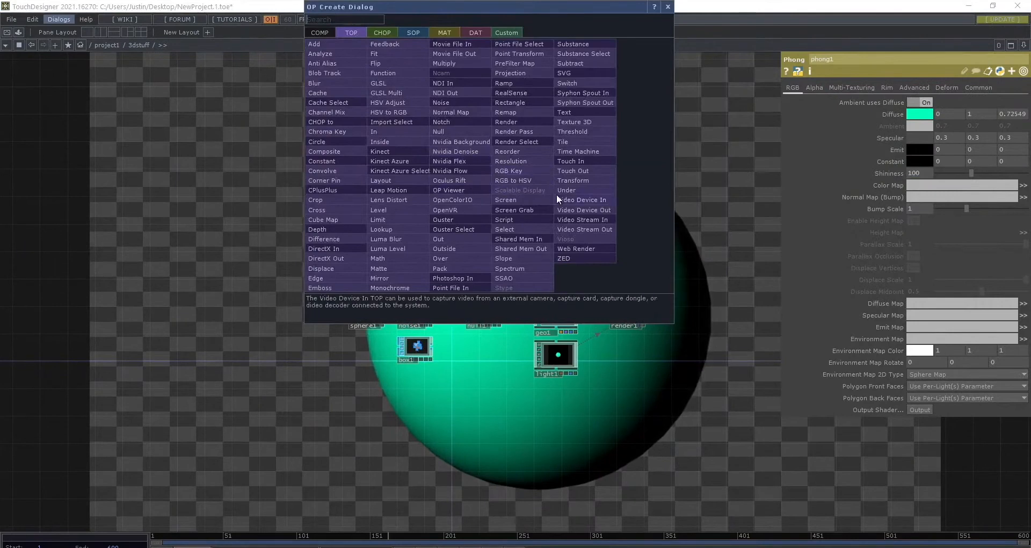
pyautogui.click(444, 102)
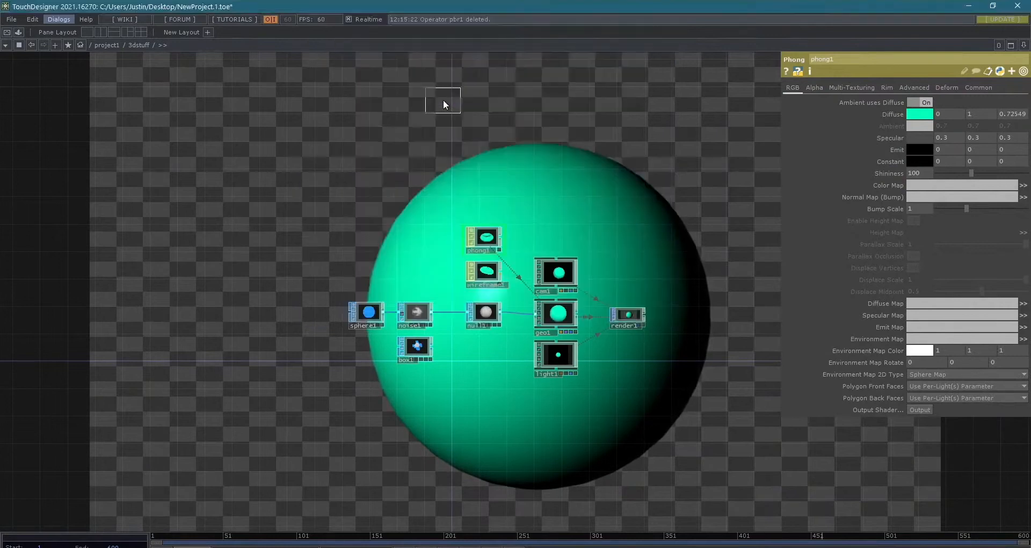
pyautogui.click(486, 179)
# - Turn off Monochrome for the new noise2 texture to get colored noise
pyautogui.scroll(3, 488, 186)
pyautogui.scroll(-1, 496, 198)
pyautogui.scroll(-5, 500, 203)
pyautogui.scroll(4, 540, 268)
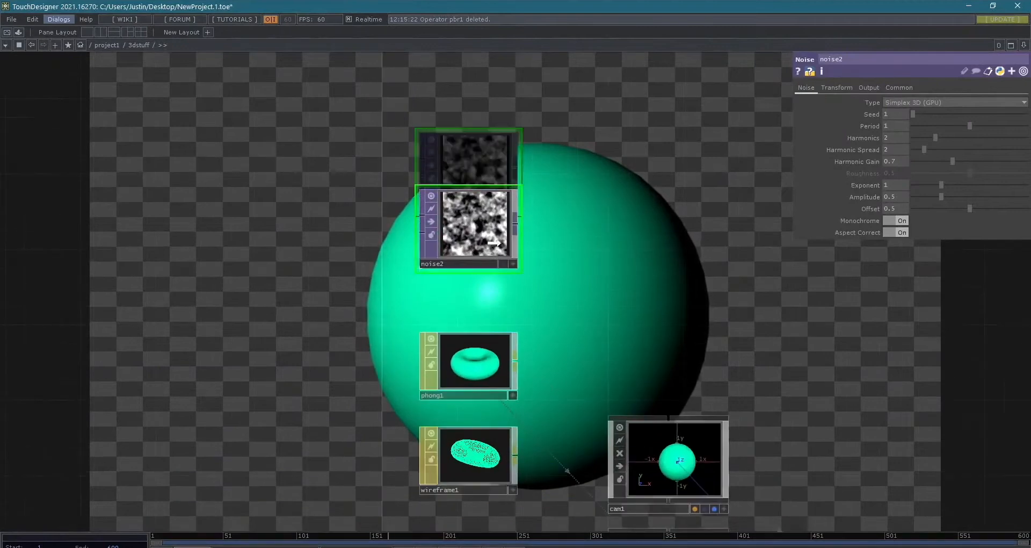
pyautogui.scroll(3, 501, 250)
pyautogui.scroll(-2, 465, 210)
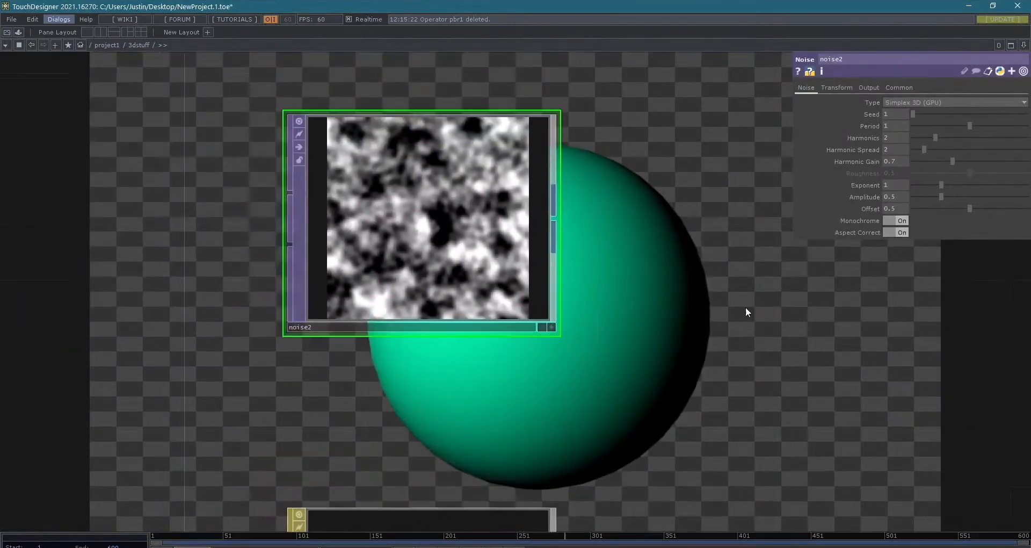
pyautogui.click(903, 221)
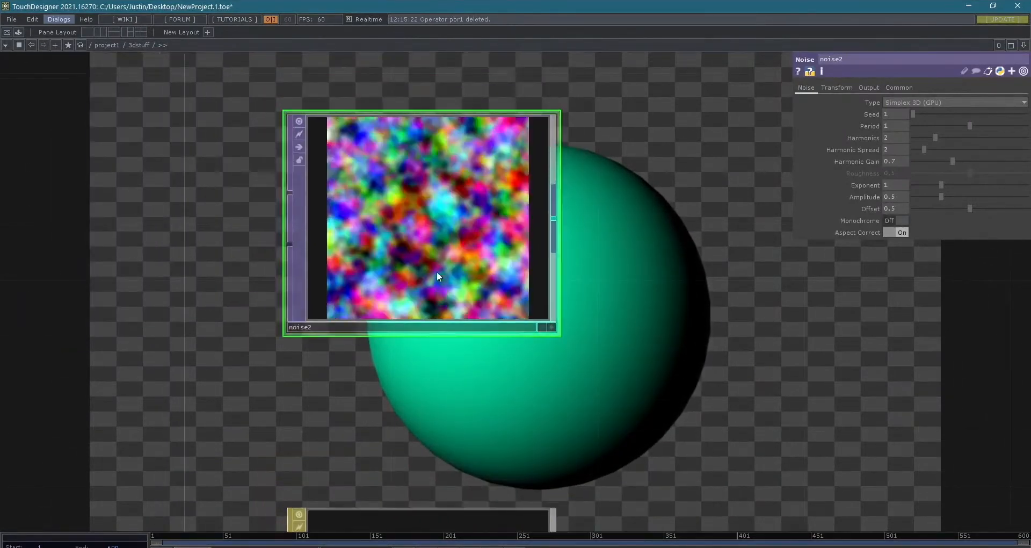
pyautogui.scroll(2, 429, 238)
pyautogui.scroll(-1, 431, 237)
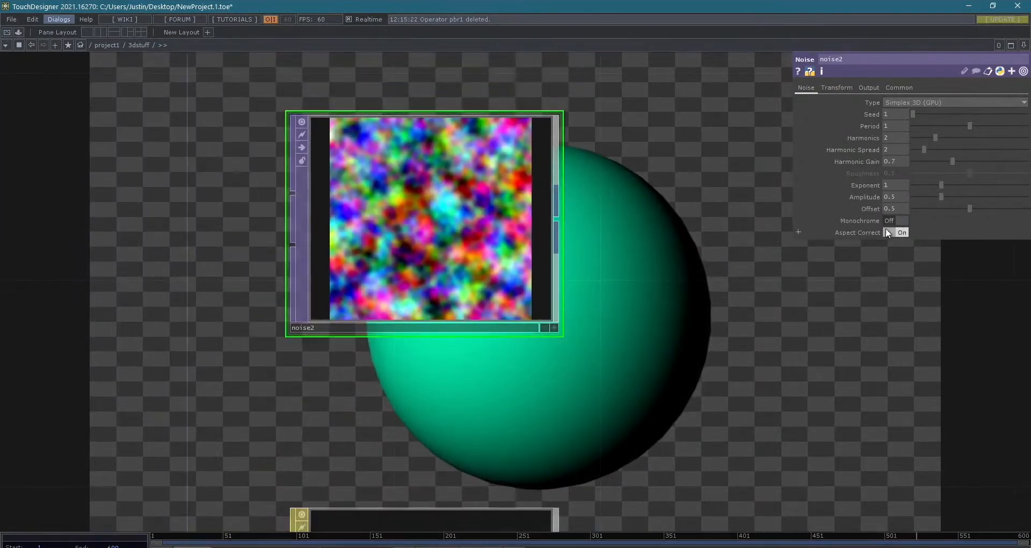
# - Set noise2's amplitude to 0.986, exponent to 1.28, seed to 285 and period to 0, and turn Monochrome on
pyautogui.moveTo(937, 196)
pyautogui.mouseDown()
pyautogui.moveTo(964, 199)
pyautogui.moveTo(924, 197)
pyautogui.moveTo(996, 198)
pyautogui.moveTo(948, 184)
pyautogui.mouseUp()
pyautogui.moveTo(916, 114); pyautogui.dragTo(888, 126)
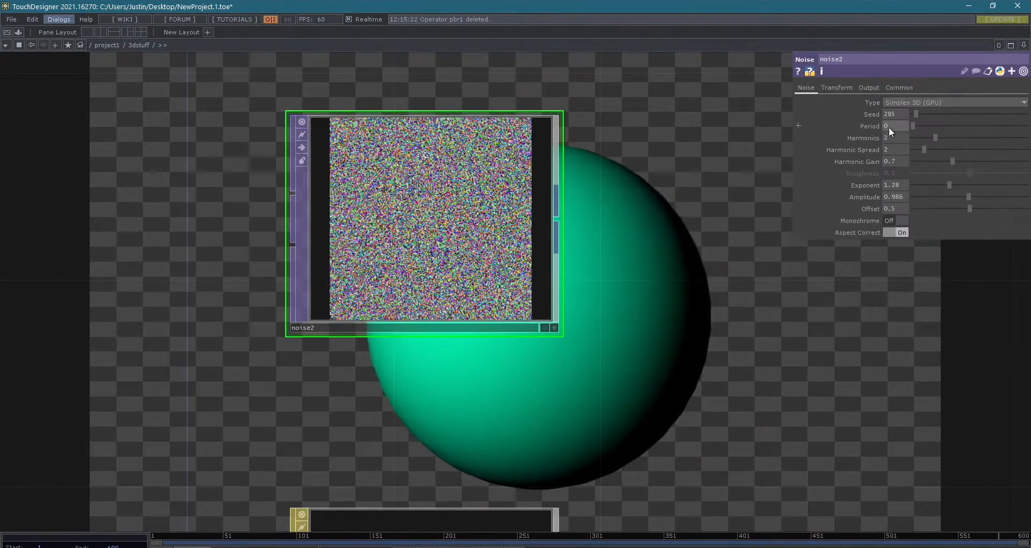
pyautogui.click(901, 220)
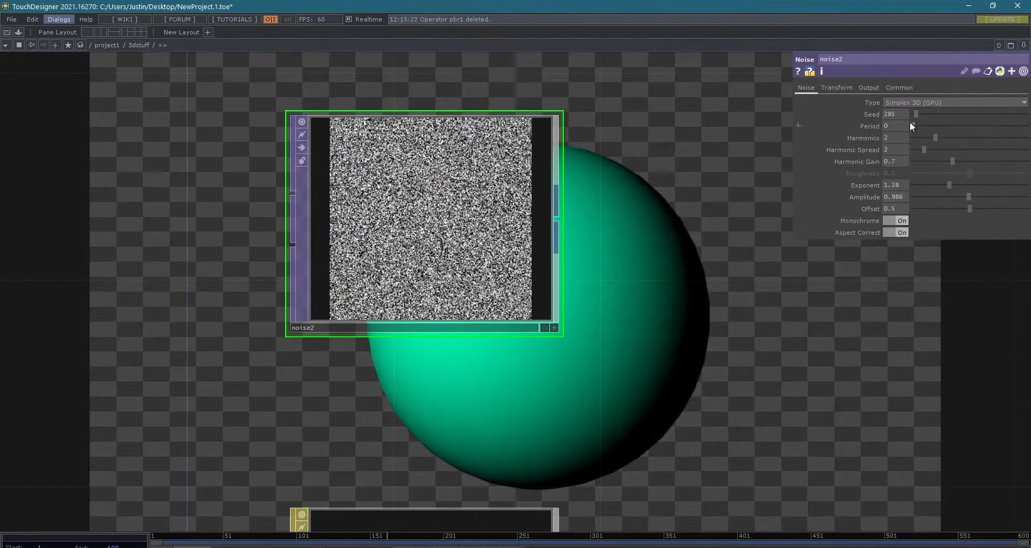
# - Set noise2's period to 1.384, harmonics to 1, harmonic spread to 2.37, harmonic gain to 0.283 and exponent to 1.45
pyautogui.moveTo(913, 125); pyautogui.dragTo(1019, 139)
pyautogui.moveTo(929, 140); pyautogui.dragTo(925, 140)
pyautogui.moveTo(1012, 127)
pyautogui.mouseDown()
pyautogui.moveTo(943, 130)
pyautogui.moveTo(992, 128)
pyautogui.mouseUp()
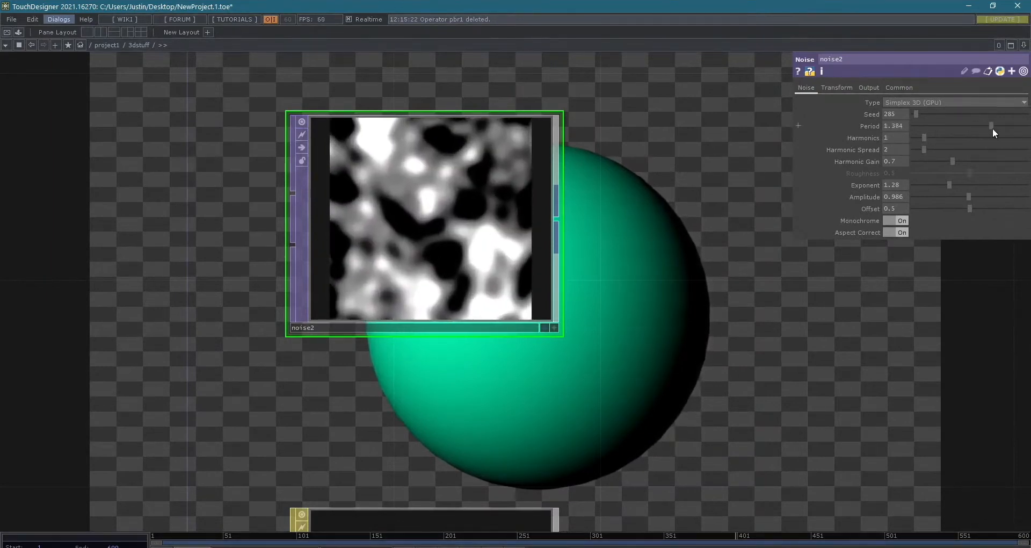
pyautogui.moveTo(952, 160); pyautogui.dragTo(951, 181)
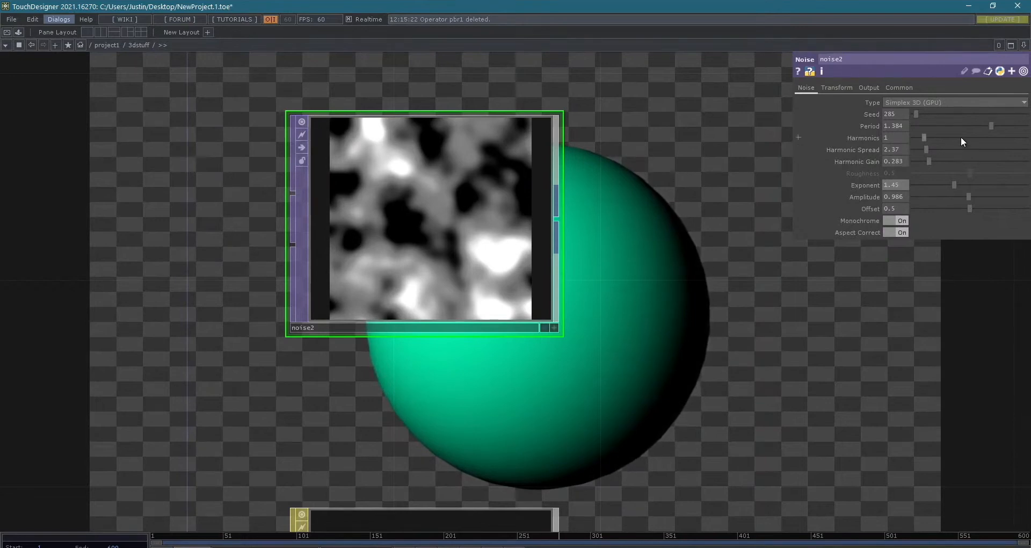
# - Display only noise2's non-default parameters, and then restore the full parameter list
pyautogui.click(1023, 71)
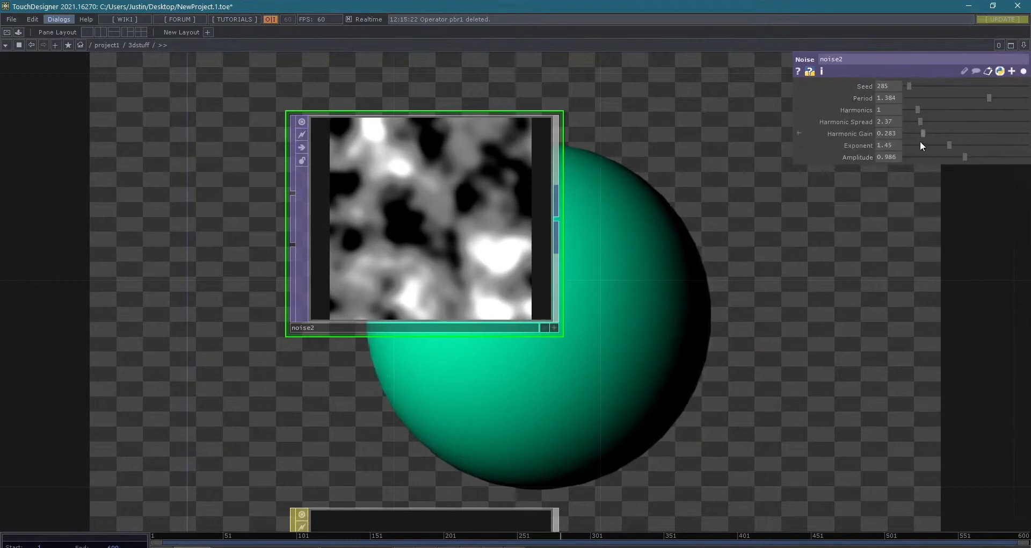
pyautogui.click(1023, 72)
pyautogui.click(1023, 72)
pyautogui.click(1023, 71)
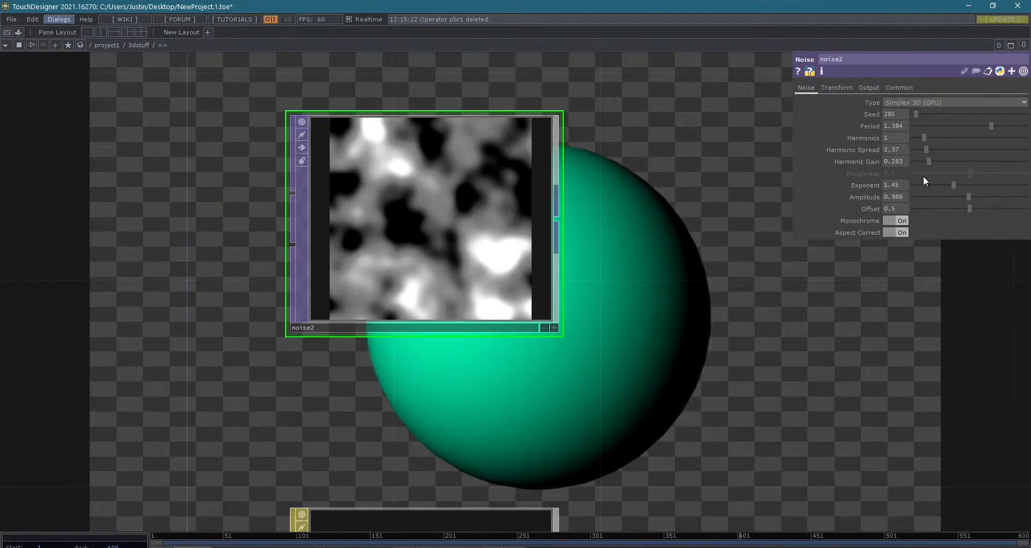
# - Set noise2's offset to 0.514 and its exponent to 1.46
pyautogui.scroll(-2, 676, 181)
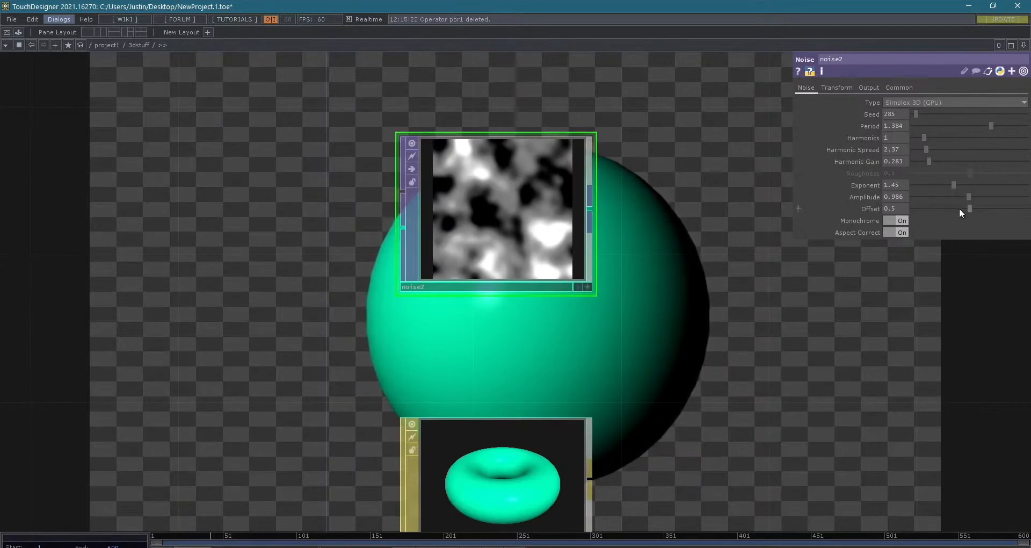
pyautogui.moveTo(971, 208); pyautogui.dragTo(953, 185)
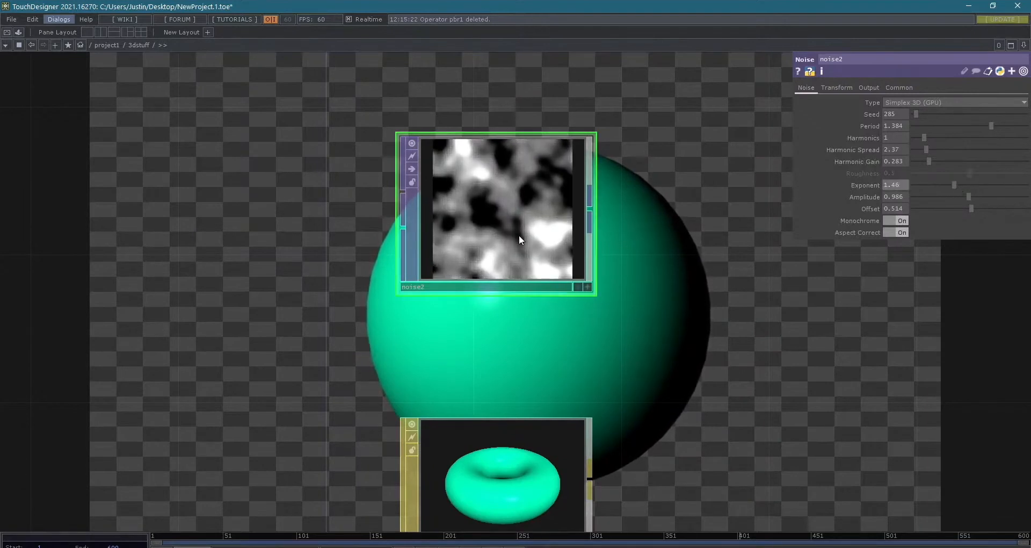
# - Examine phong1's multi-texturing, alpha and RGB parameters
pyautogui.scroll(-4, 639, 338)
pyautogui.moveTo(665, 320); pyautogui.dragTo(671, 272)
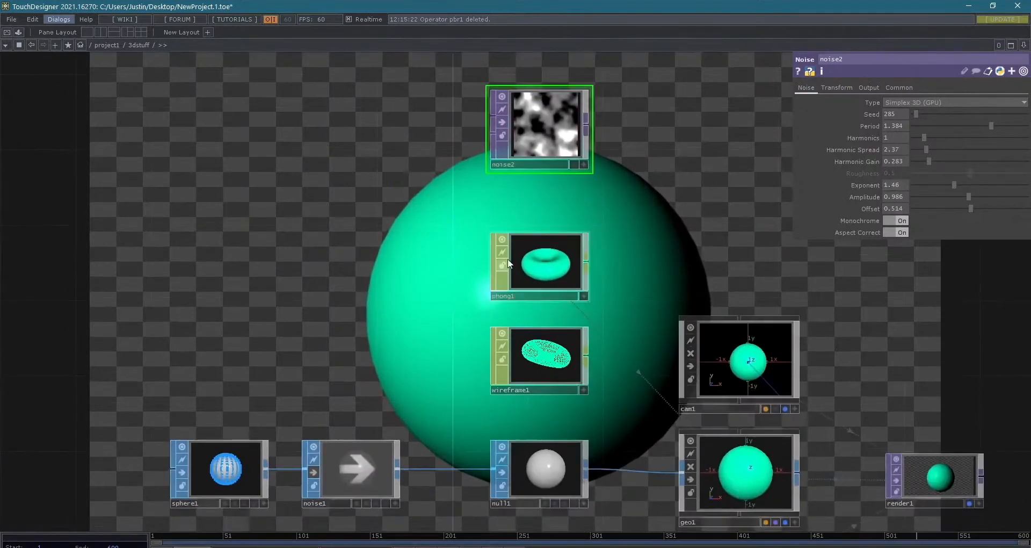
pyautogui.click(546, 259)
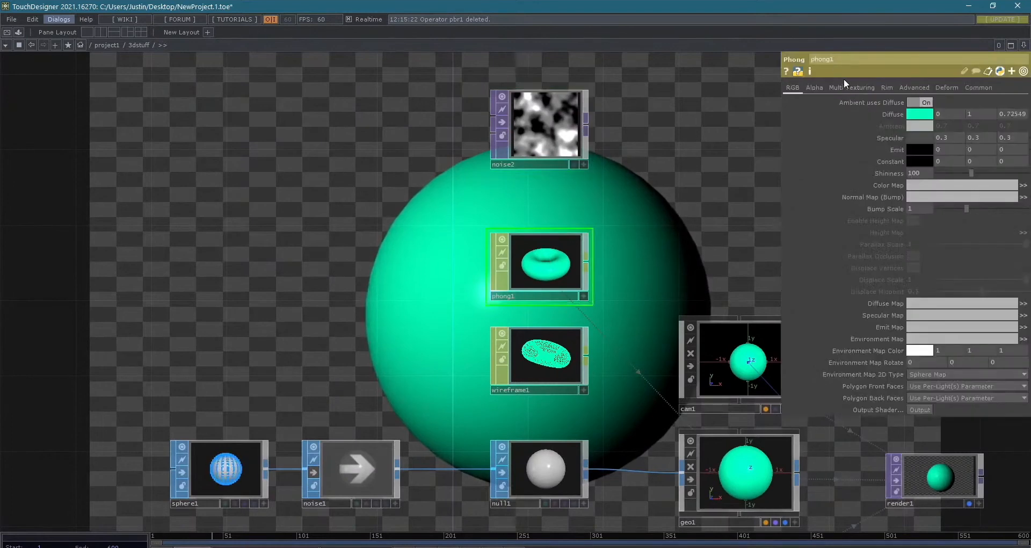
pyautogui.click(858, 87)
pyautogui.click(815, 86)
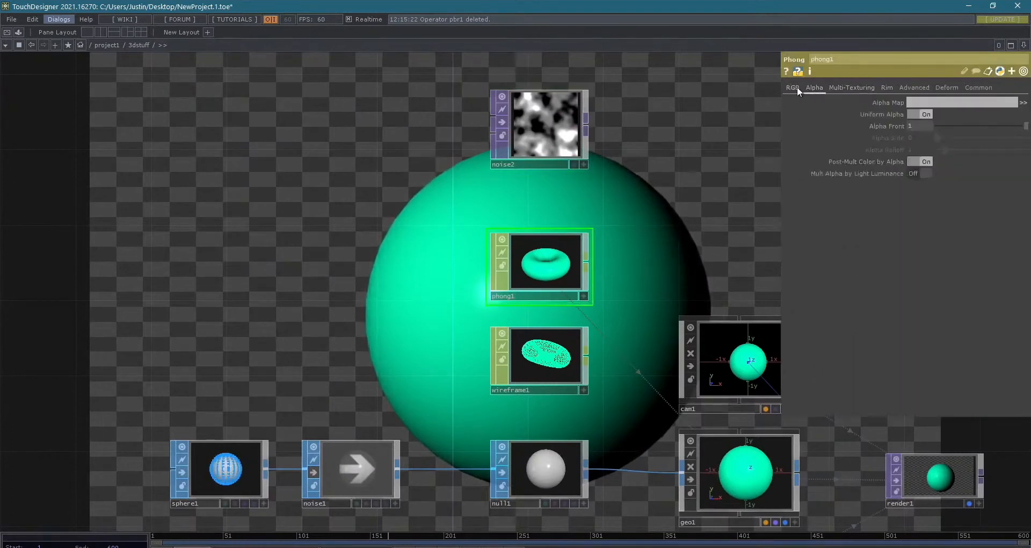
pyautogui.click(797, 86)
pyautogui.moveTo(746, 246); pyautogui.dragTo(626, 212)
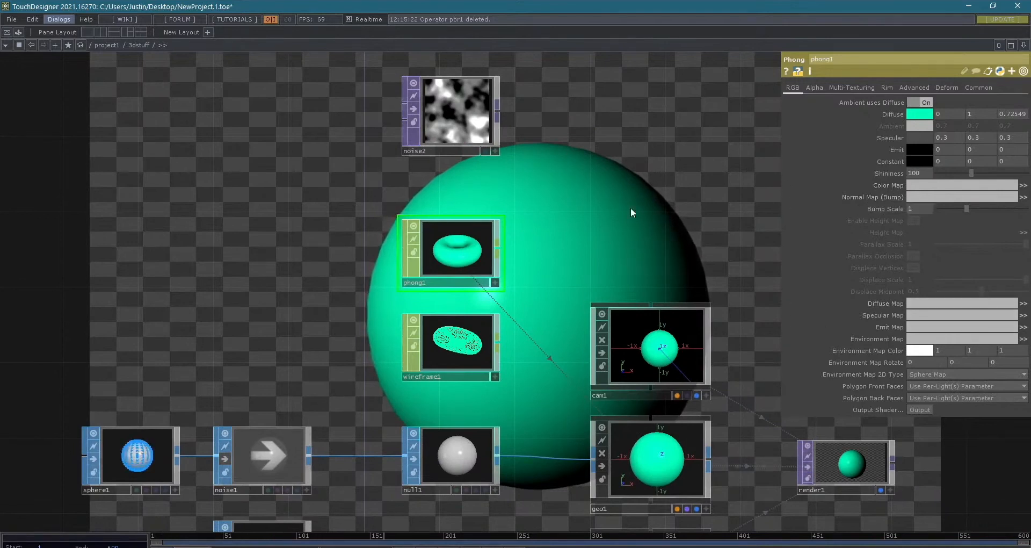
# - Assign noise2 as phong1's normal (bump) map
pyautogui.moveTo(451, 111); pyautogui.dragTo(936, 195)
pyautogui.scroll(-2, 569, 265)
pyautogui.scroll(-3, 571, 262)
pyautogui.moveTo(572, 263); pyautogui.dragTo(536, 239)
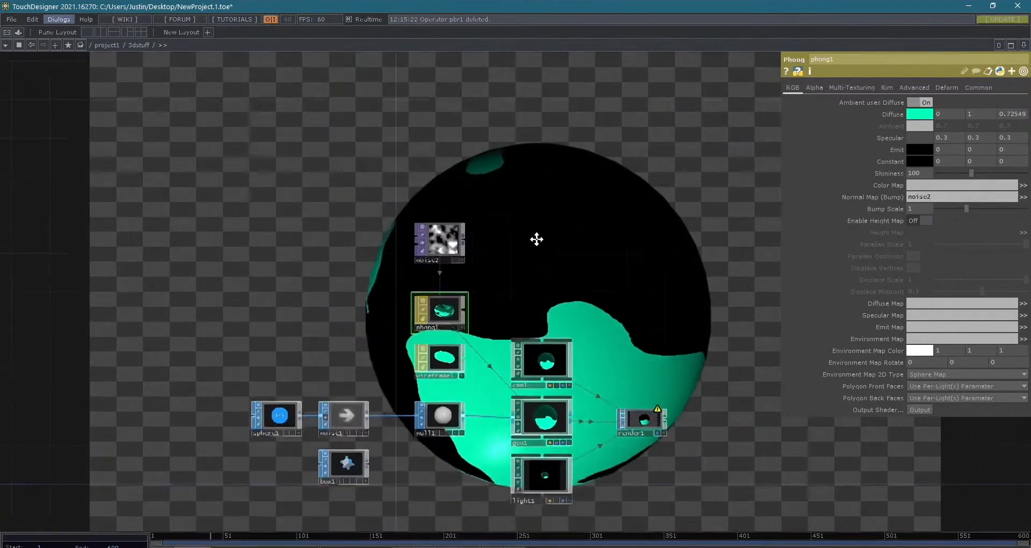
# - Set noise2's output resolution to 1024 x 1024
pyautogui.scroll(-3, 536, 242)
pyautogui.scroll(5, 534, 287)
pyautogui.moveTo(487, 151); pyautogui.dragTo(608, 340)
pyautogui.moveTo(360, 80); pyautogui.dragTo(361, 160)
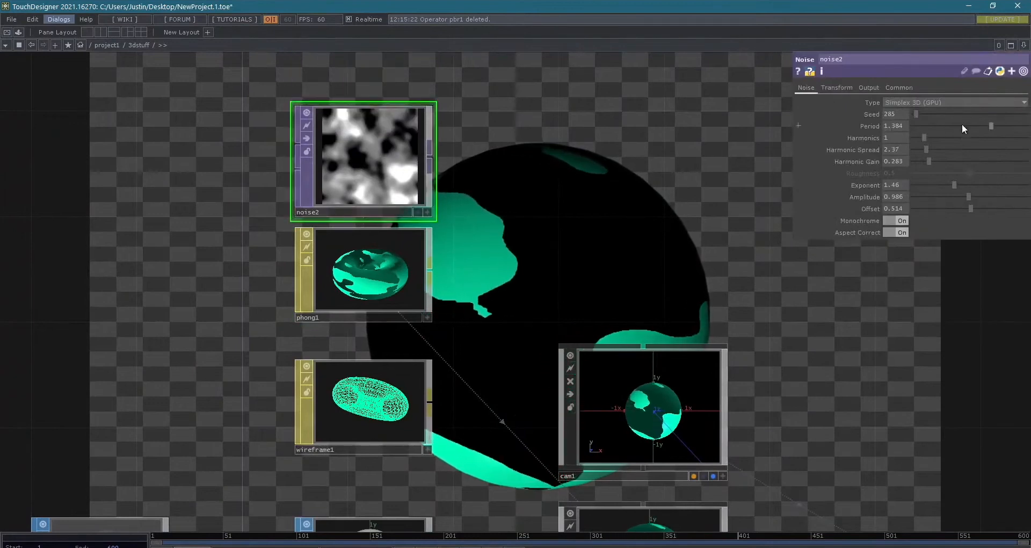
pyautogui.click(894, 88)
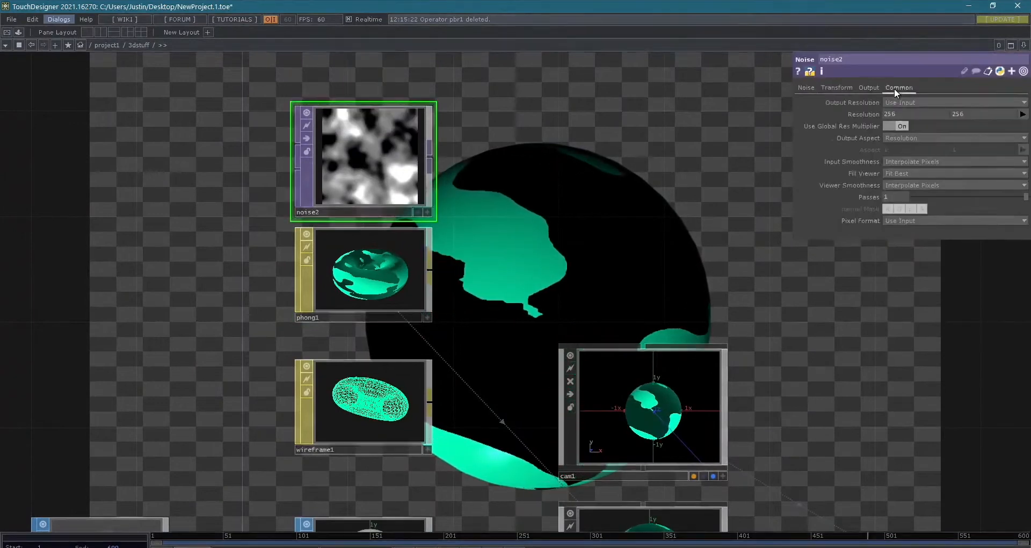
pyautogui.click(1021, 114)
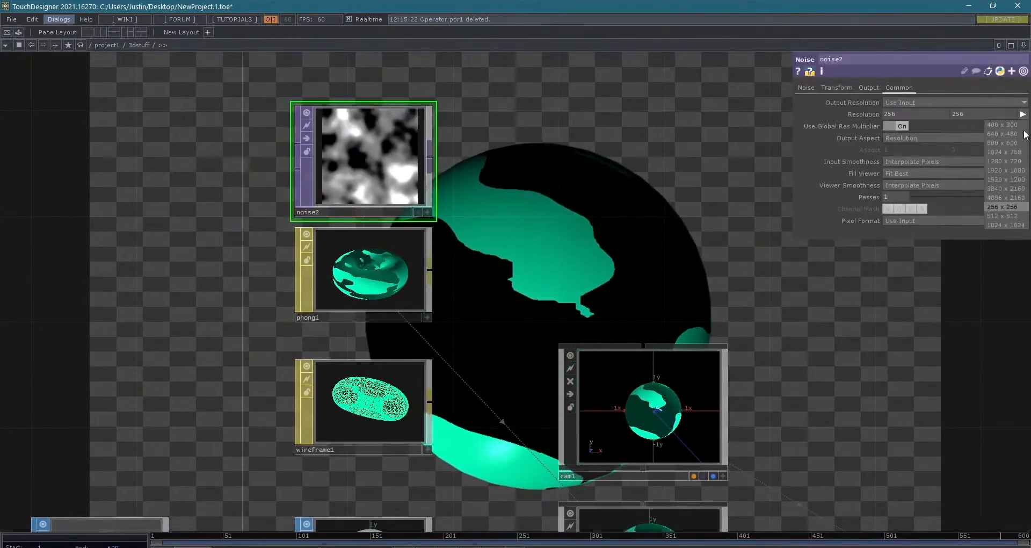
pyautogui.click(1010, 225)
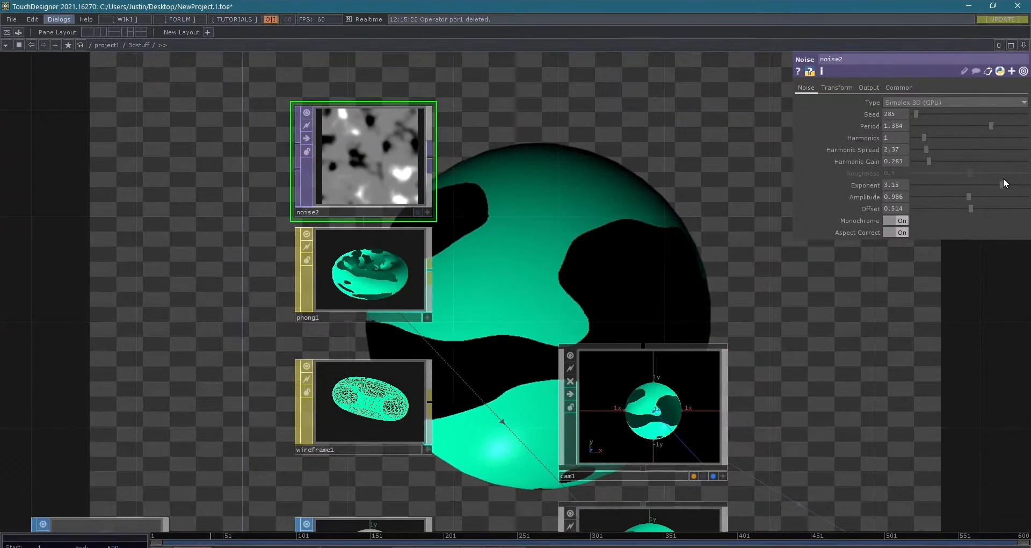
# - Set noise2's exponent to 3.17 and its period to 0.019
pyautogui.click(1003, 183)
pyautogui.click(915, 125)
pyautogui.moveTo(913, 124); pyautogui.dragTo(914, 124)
# - Set phong1's bump scale to 1.32 and enable its height map with noise2 as the source
pyautogui.moveTo(825, 376); pyautogui.dragTo(822, 236)
pyautogui.moveTo(872, 438); pyautogui.dragTo(774, 293)
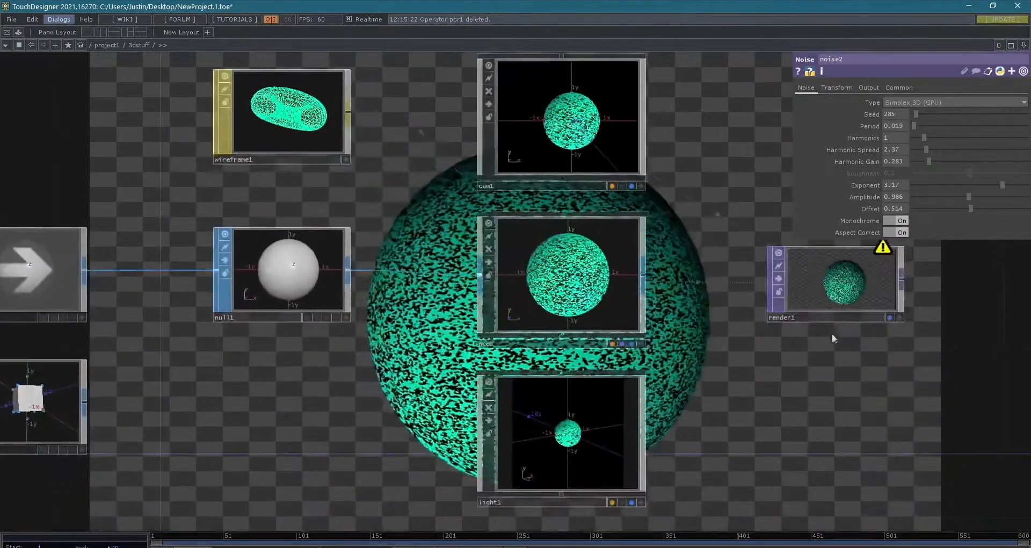
pyautogui.moveTo(757, 156); pyautogui.dragTo(815, 111)
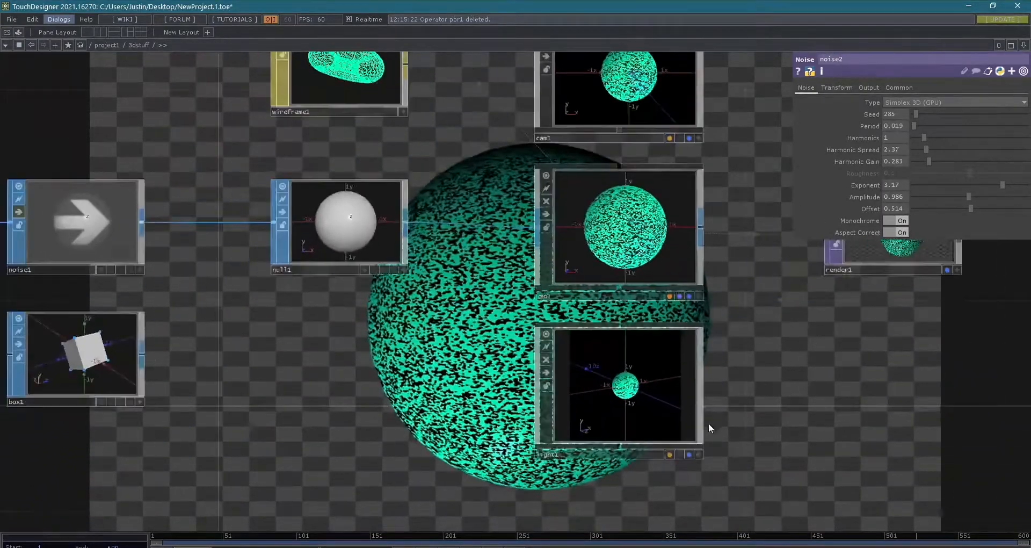
pyautogui.scroll(6, 684, 410)
pyautogui.scroll(-8, 660, 411)
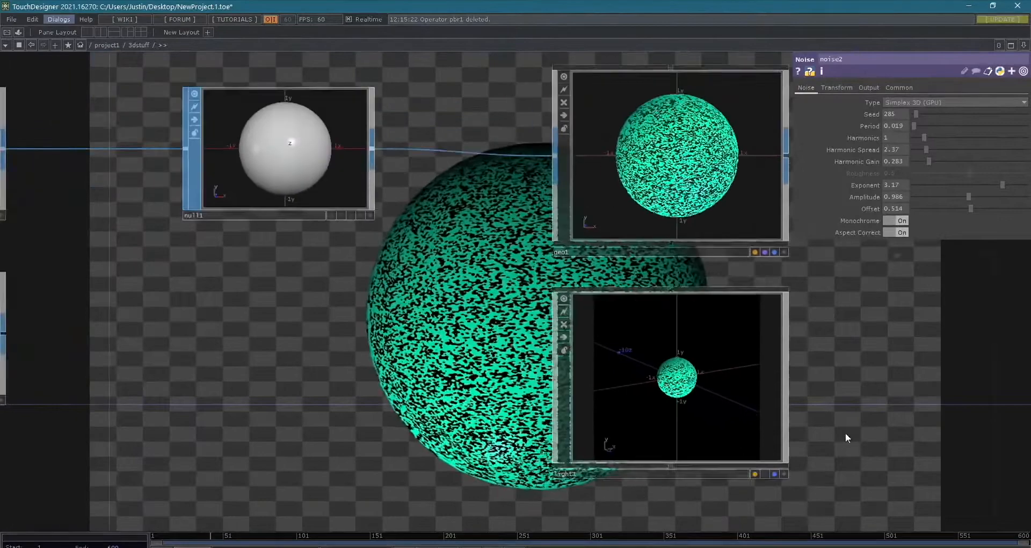
pyautogui.scroll(-4, 777, 320)
pyautogui.moveTo(822, 375); pyautogui.dragTo(792, 459)
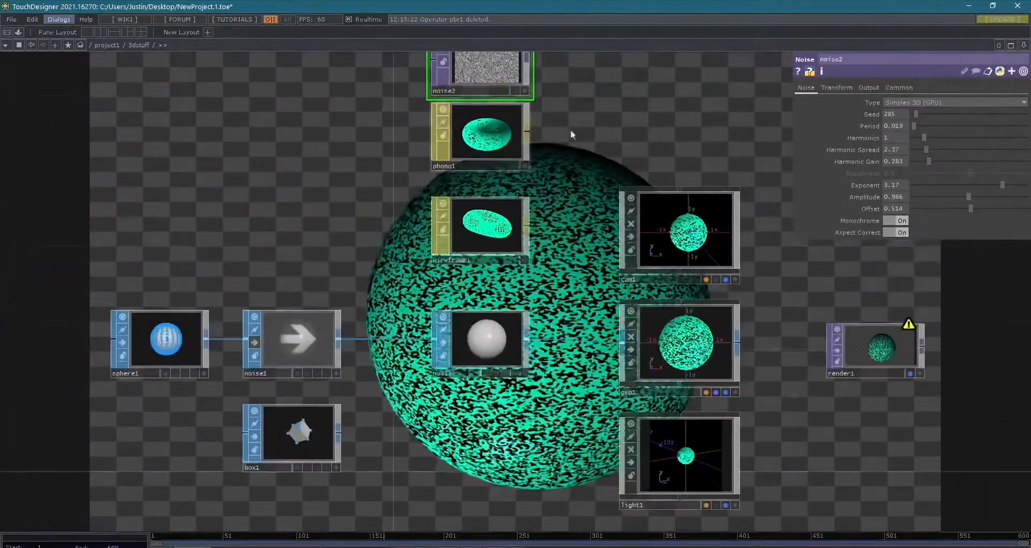
pyautogui.moveTo(543, 134); pyautogui.dragTo(531, 208)
pyautogui.click(484, 201)
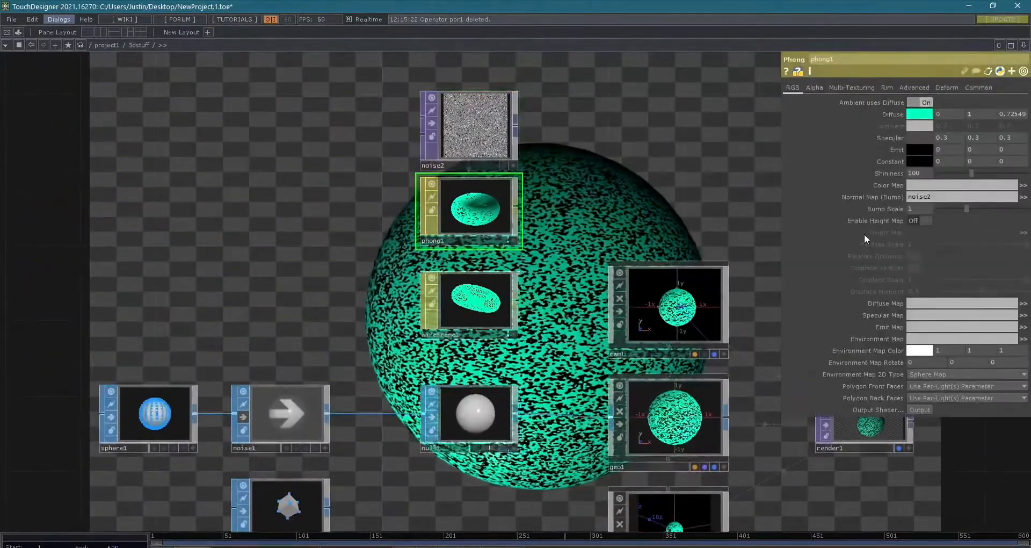
pyautogui.moveTo(1004, 206); pyautogui.dragTo(977, 208)
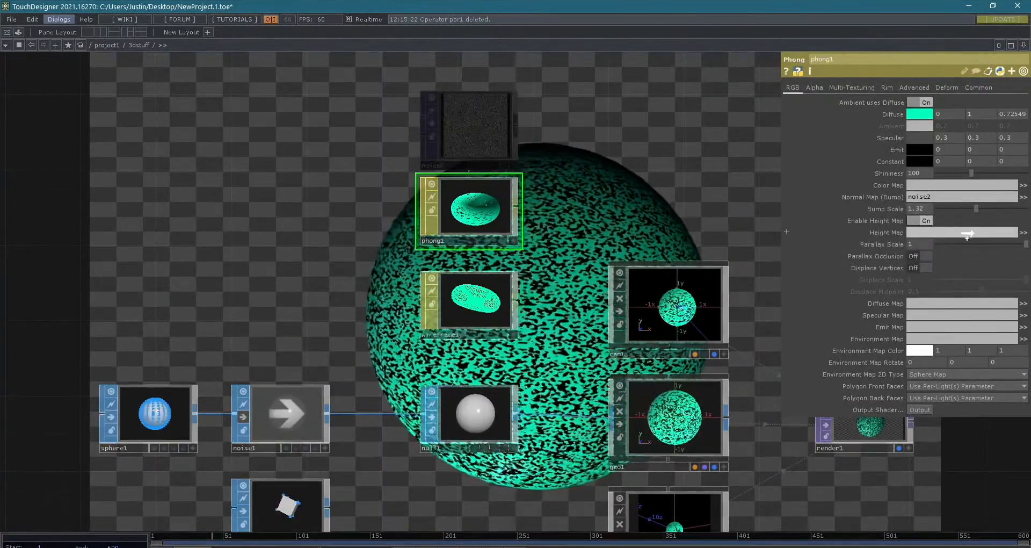
pyautogui.moveTo(980, 244); pyautogui.dragTo(972, 244)
# - Deactivate the interactive viewers of light1 and cam1
pyautogui.scroll(-2, 798, 486)
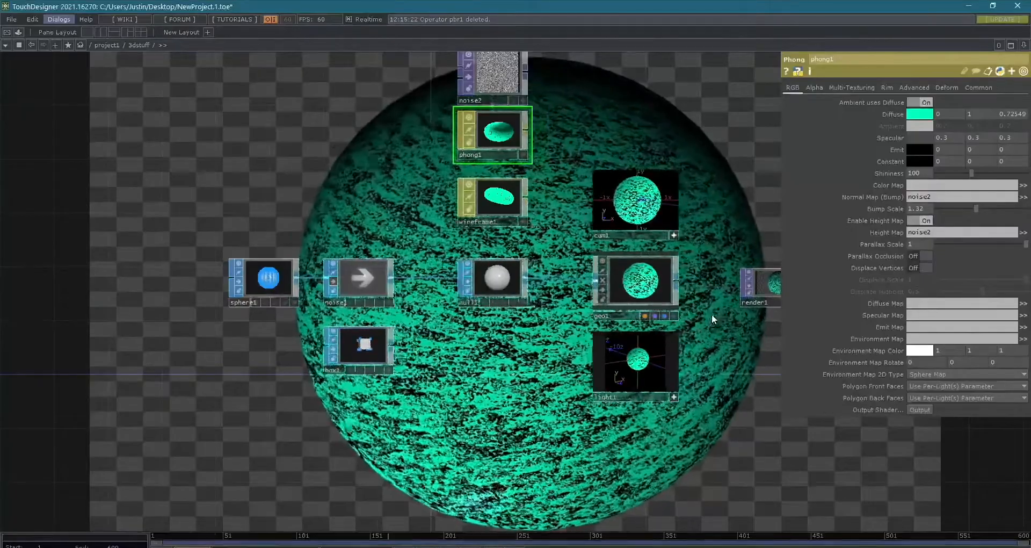
pyautogui.click(674, 397)
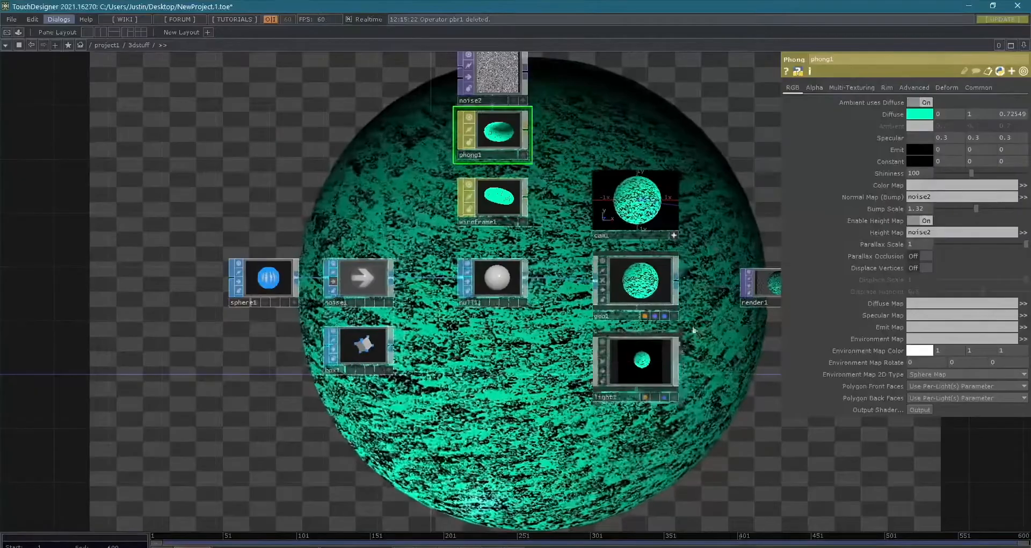
pyautogui.scroll(-5, 732, 391)
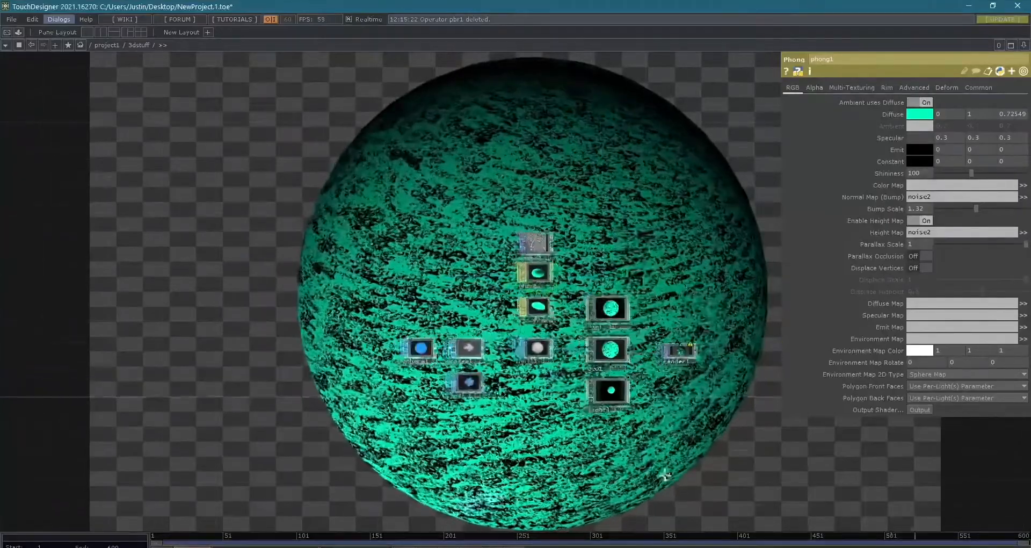
pyautogui.moveTo(571, 470); pyautogui.dragTo(683, 467)
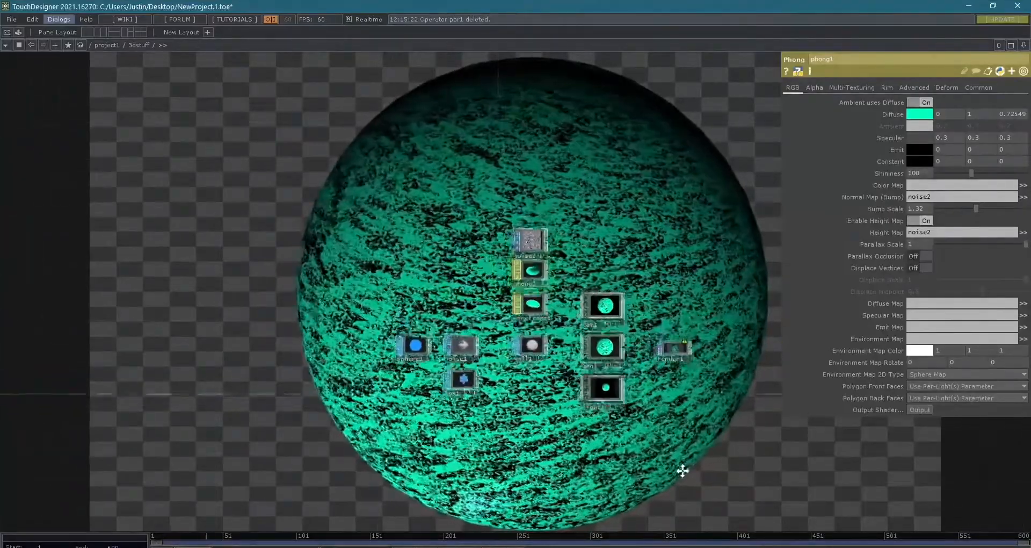
pyautogui.scroll(5, 597, 381)
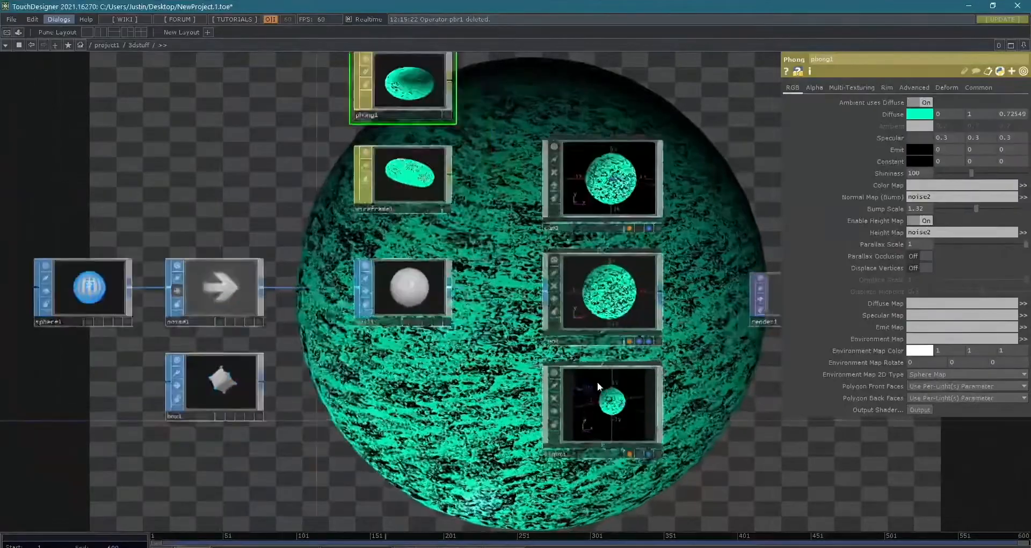
pyautogui.scroll(-4, 465, 369)
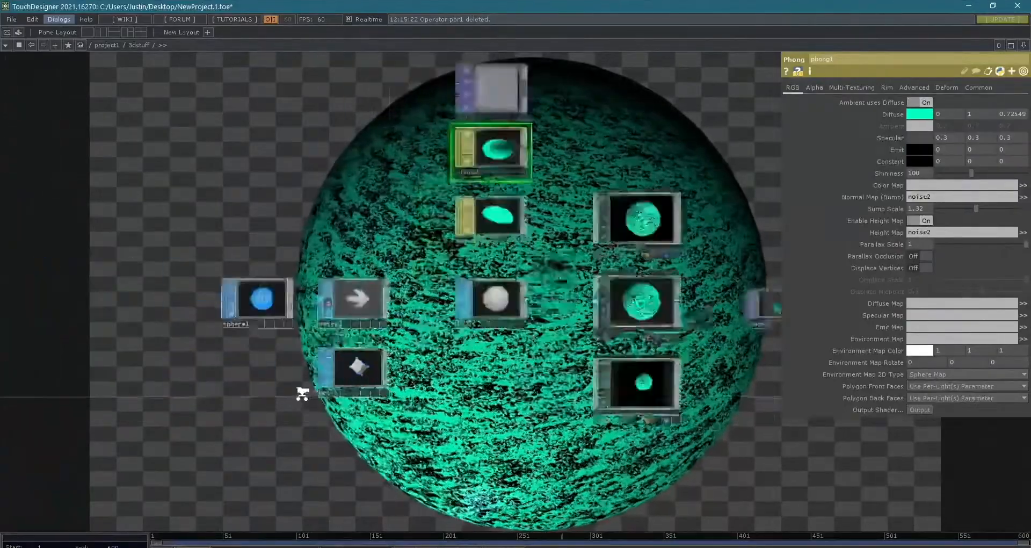
pyautogui.scroll(6, 302, 396)
pyautogui.scroll(-2, 355, 363)
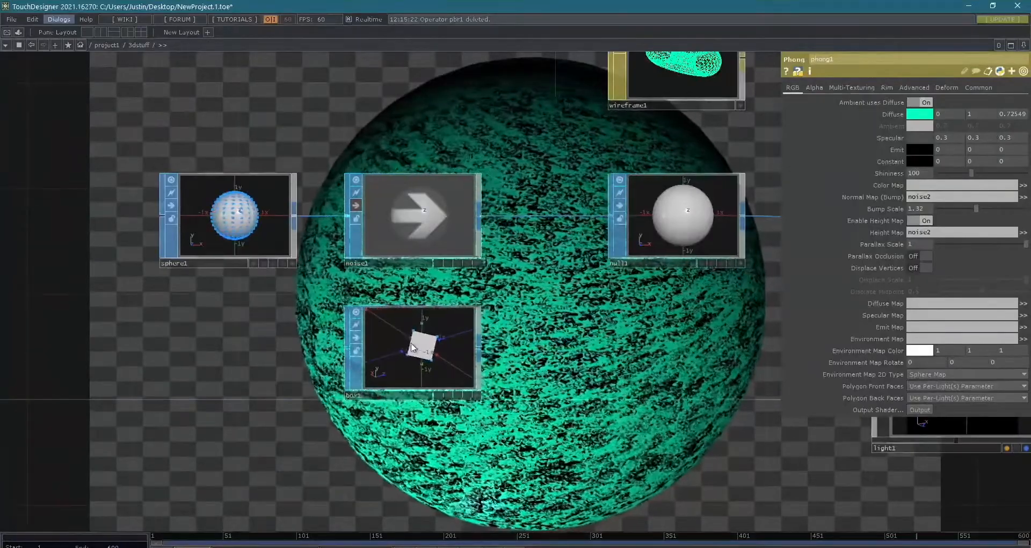
pyautogui.moveTo(403, 347); pyautogui.dragTo(378, 342)
pyautogui.scroll(3, 382, 342)
pyautogui.scroll(-4, 417, 340)
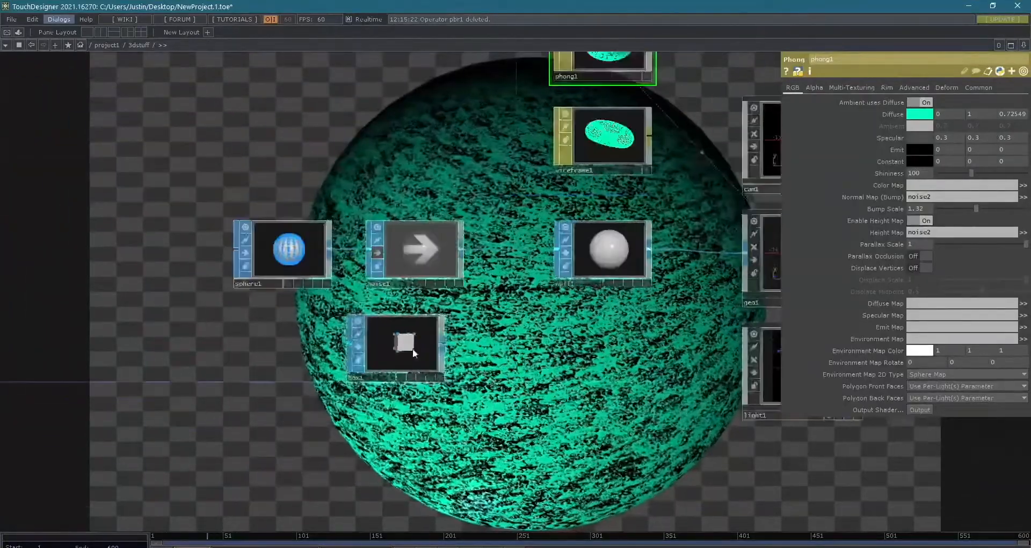
pyautogui.scroll(-3, 454, 376)
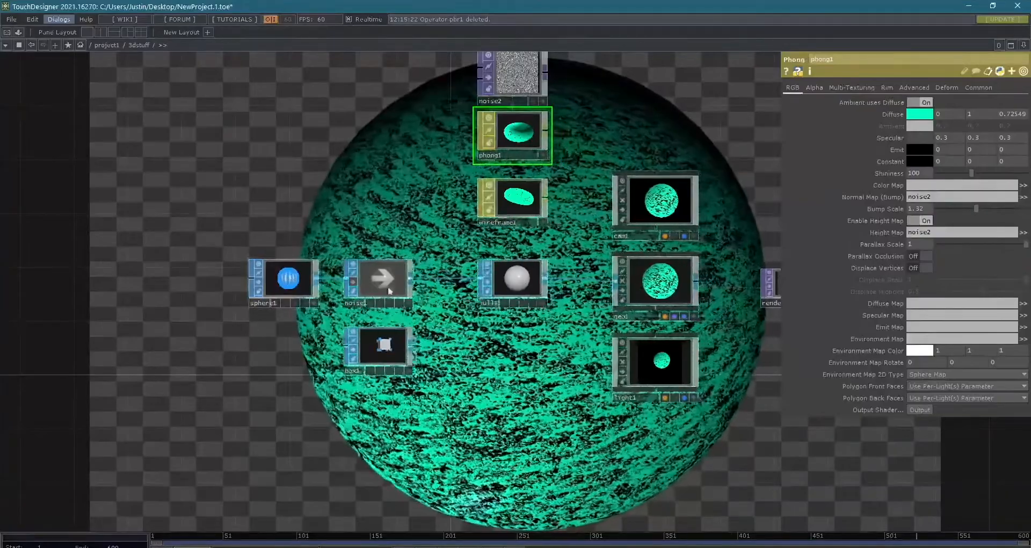
# - Connect box1's output to null1 in place of noise1
pyautogui.scroll(8, 422, 369)
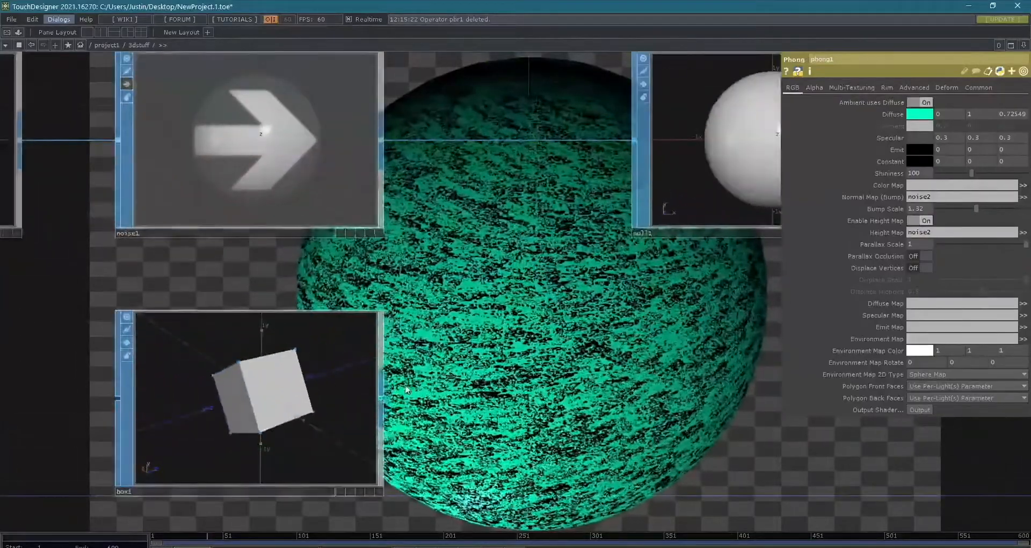
pyautogui.click(383, 405)
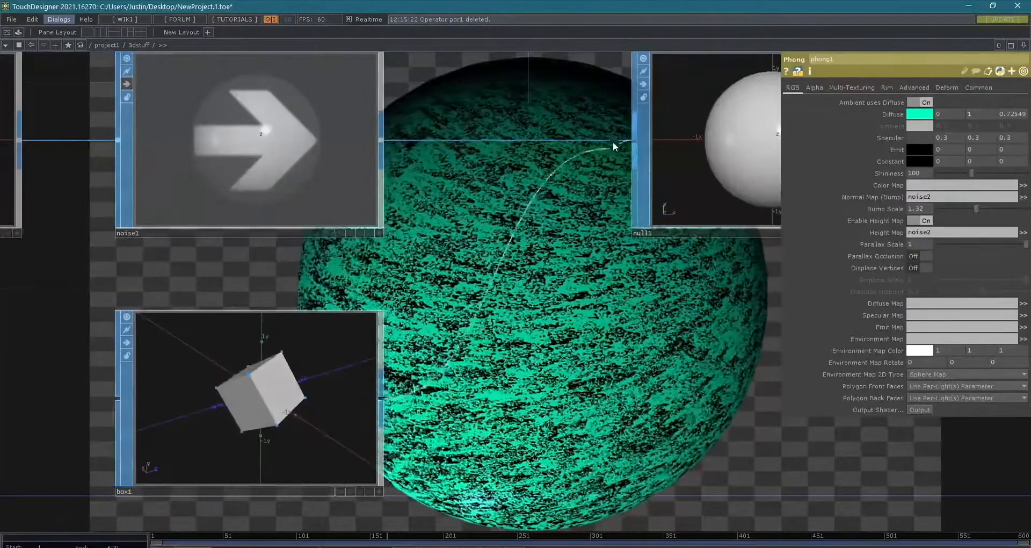
pyautogui.click(613, 141)
# - Delete the noise1 operator between sphere1 and null1
pyautogui.scroll(-8, 686, 272)
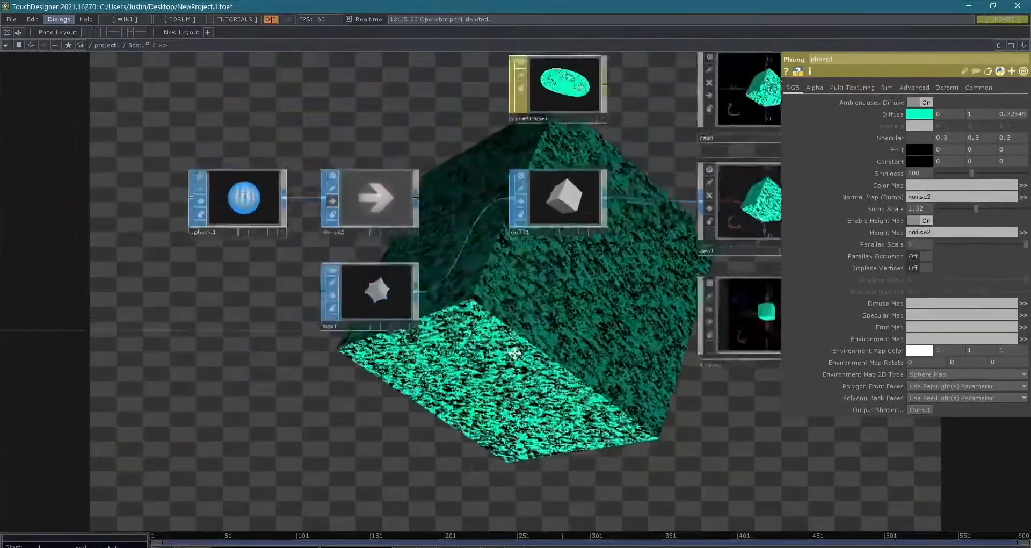
pyautogui.scroll(-5, 552, 281)
pyautogui.scroll(6, 461, 270)
pyautogui.click(440, 274)
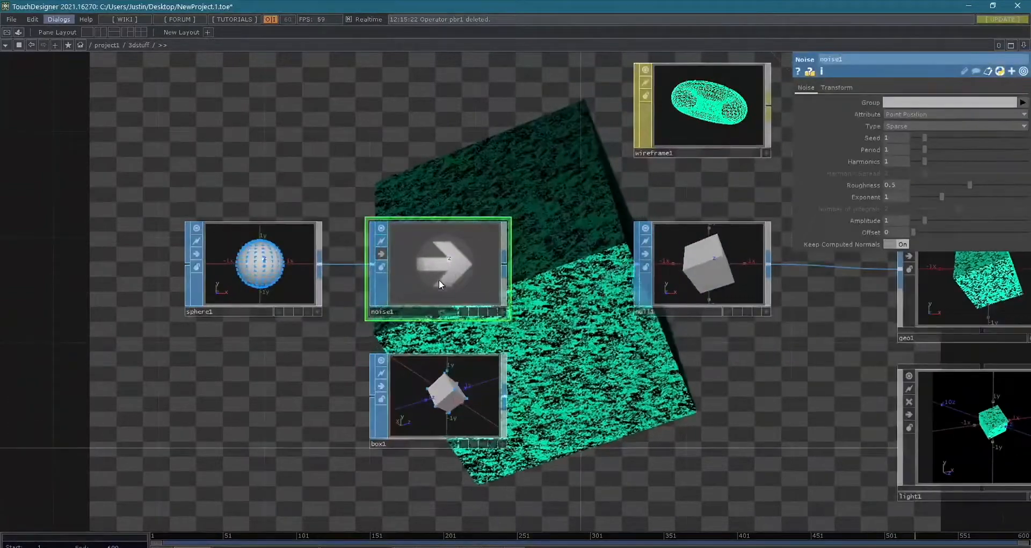
pyautogui.press('Delete')
# - Rearrange the network so box1 lines up with null1 and sphere1 sits directly beneath box1
pyautogui.scroll(-4, 418, 287)
pyautogui.moveTo(429, 349); pyautogui.dragTo(443, 282)
pyautogui.moveTo(327, 282); pyautogui.dragTo(434, 392)
pyautogui.scroll(5, 617, 403)
pyautogui.scroll(-7, 621, 397)
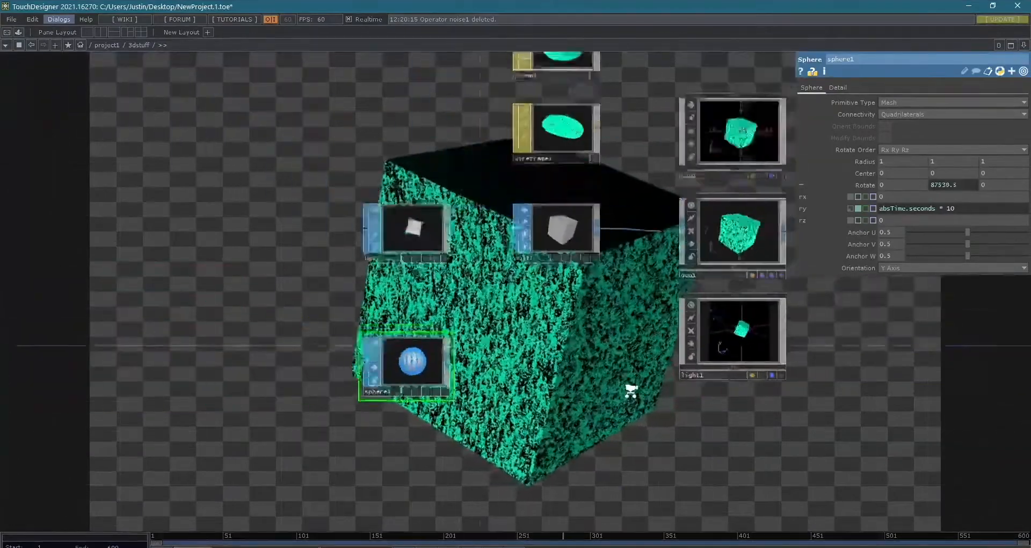
pyautogui.scroll(3, 537, 395)
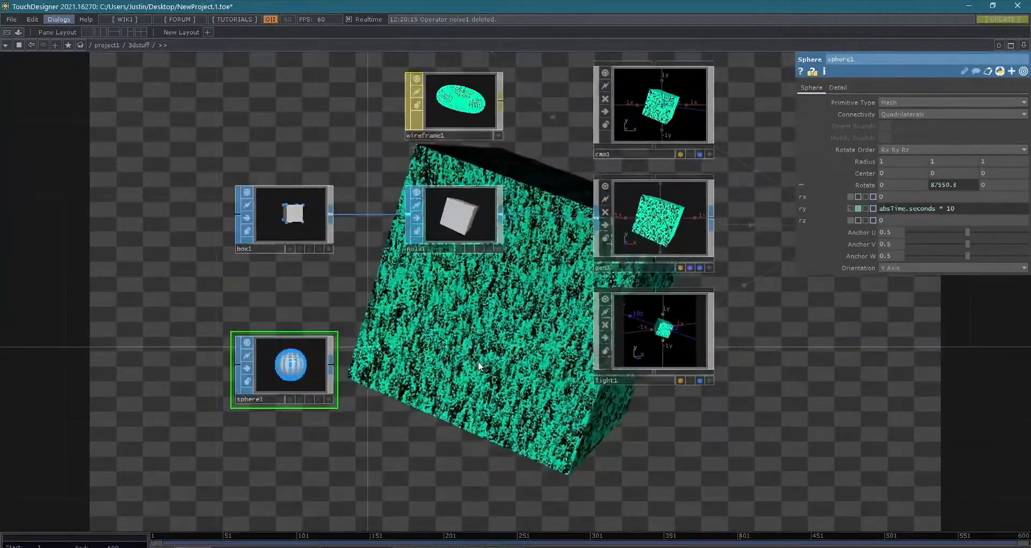
pyautogui.click(663, 205)
pyautogui.moveTo(292, 376); pyautogui.dragTo(293, 338)
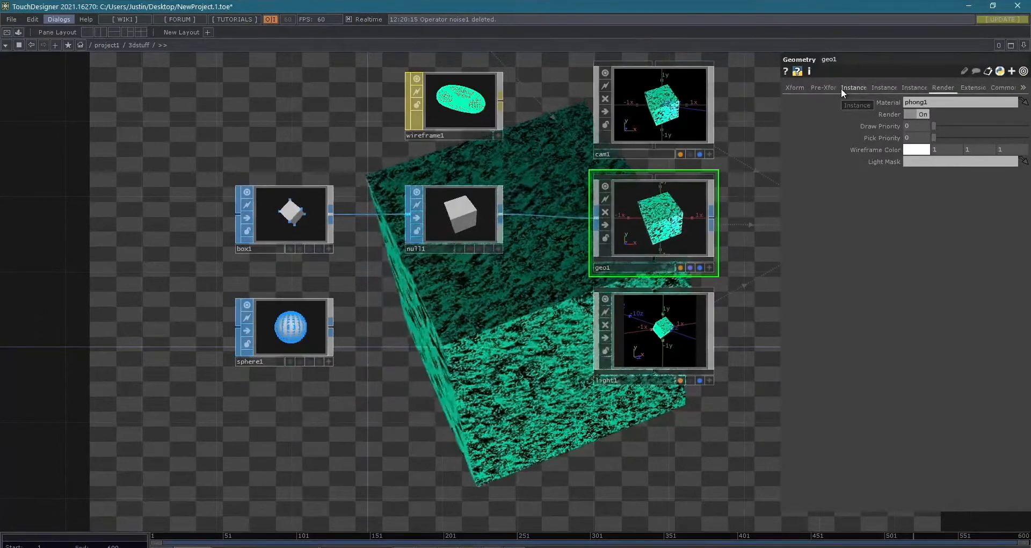
# - Turn on instancing for geo1
pyautogui.scroll(6, 303, 315)
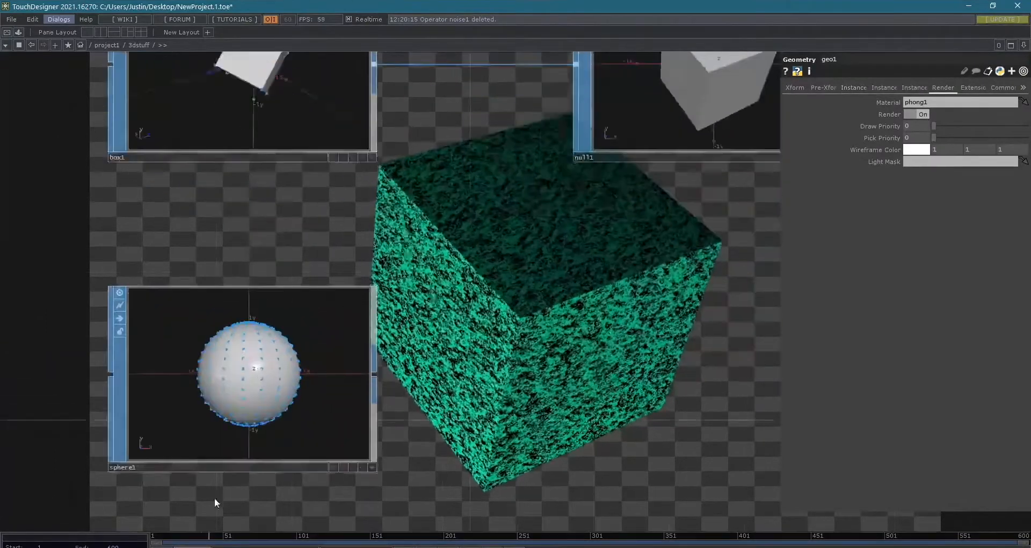
pyautogui.scroll(1, 241, 454)
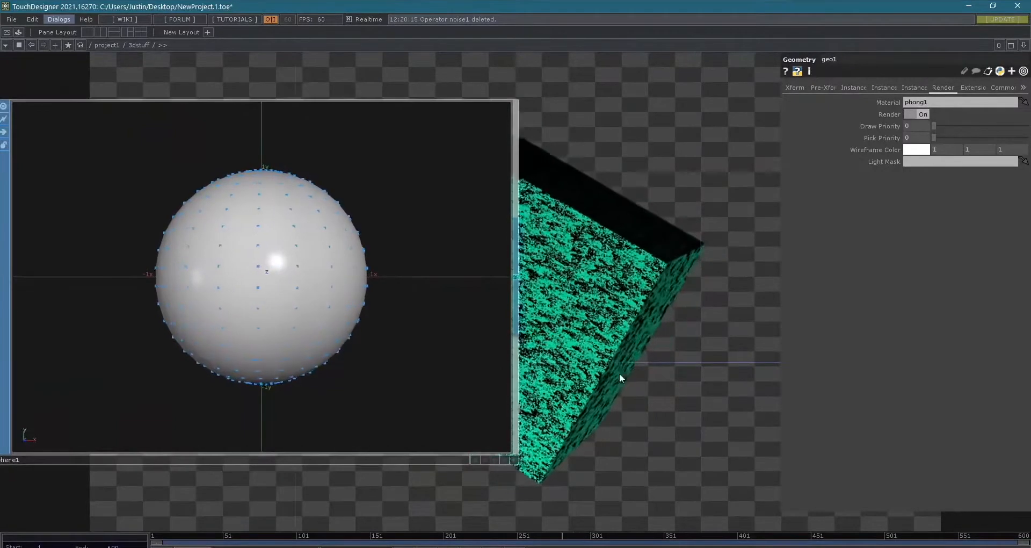
pyautogui.click(845, 89)
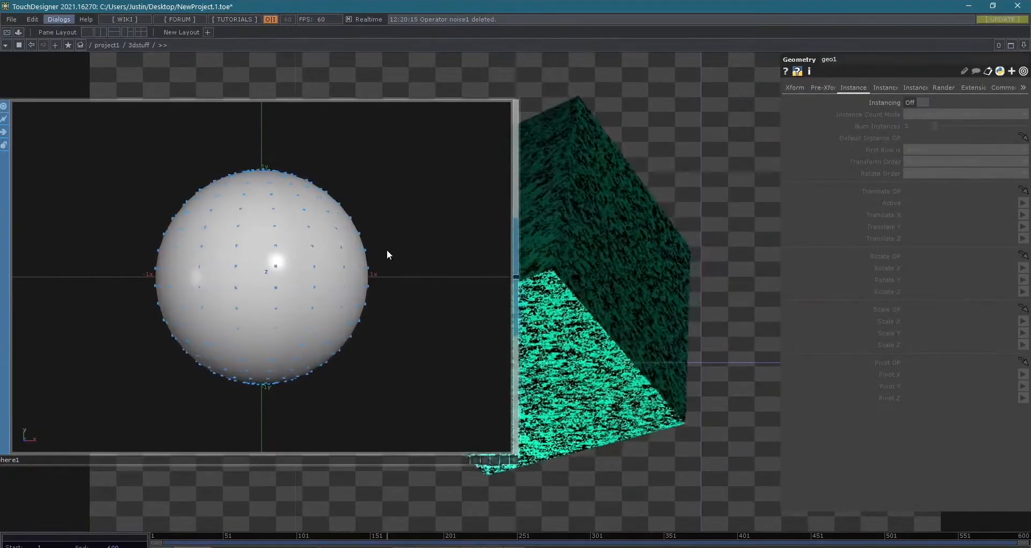
pyautogui.scroll(-4, 425, 247)
pyautogui.moveTo(516, 242); pyautogui.dragTo(438, 254)
pyautogui.scroll(-3, 531, 220)
pyautogui.moveTo(688, 205); pyautogui.dragTo(438, 324)
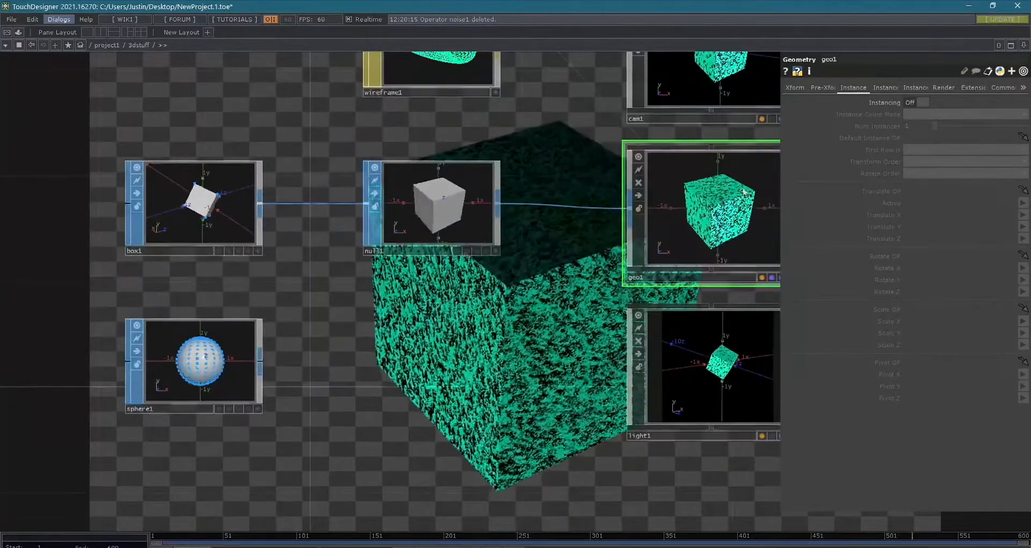
pyautogui.click(925, 101)
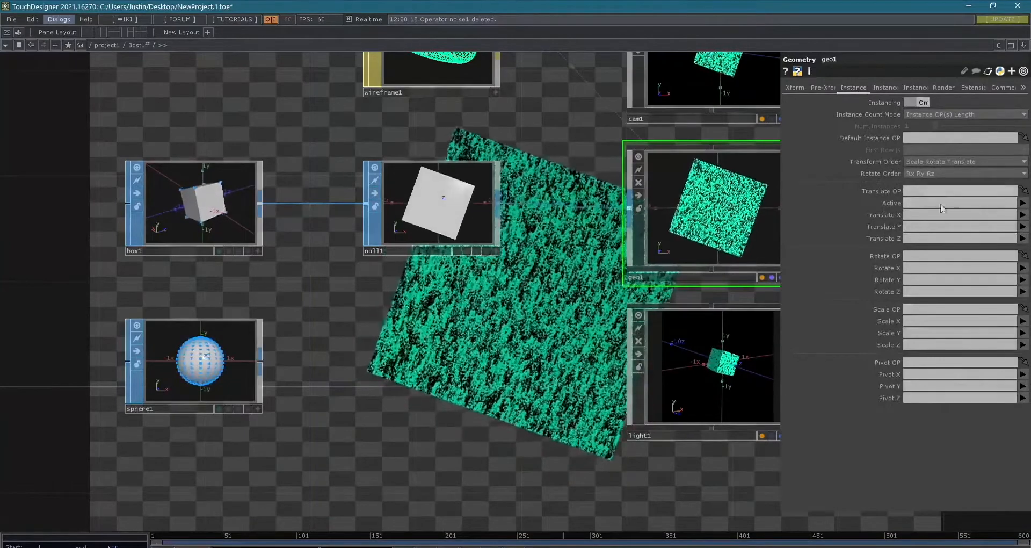
# - Look through geo1's other instancing parameters, and assign sphere1 as its Translate OP
pyautogui.click(887, 87)
pyautogui.click(909, 87)
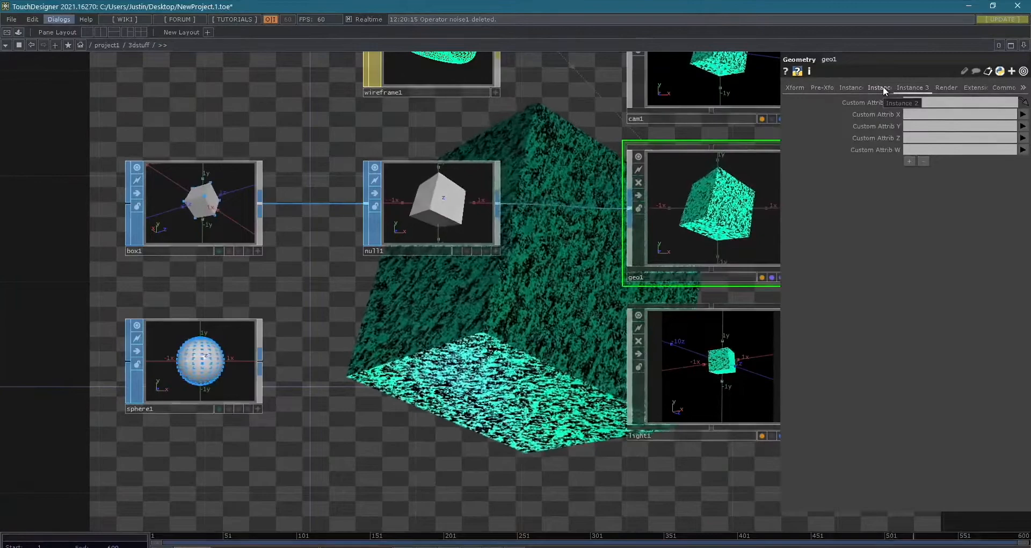
pyautogui.click(882, 87)
pyautogui.click(848, 87)
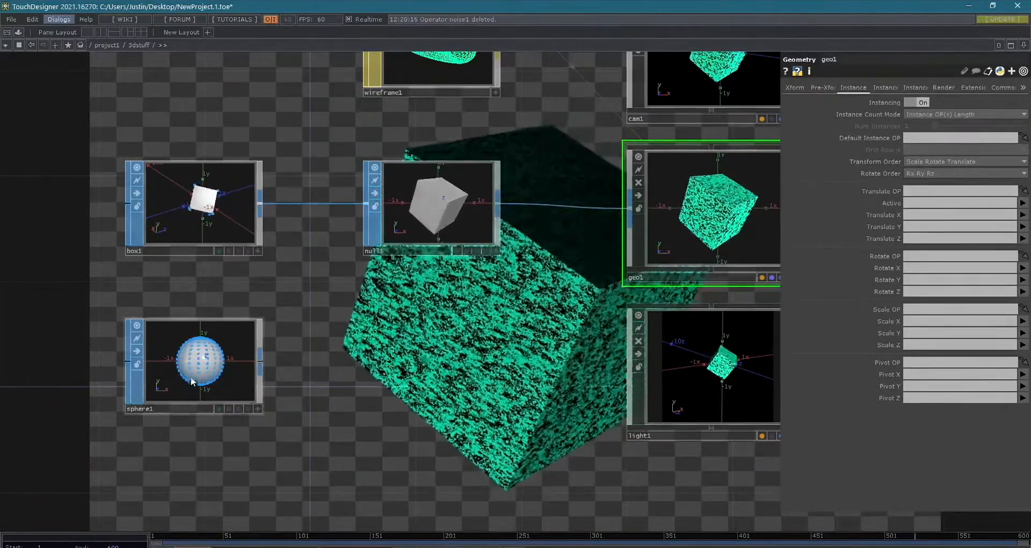
pyautogui.moveTo(201, 362); pyautogui.dragTo(954, 192)
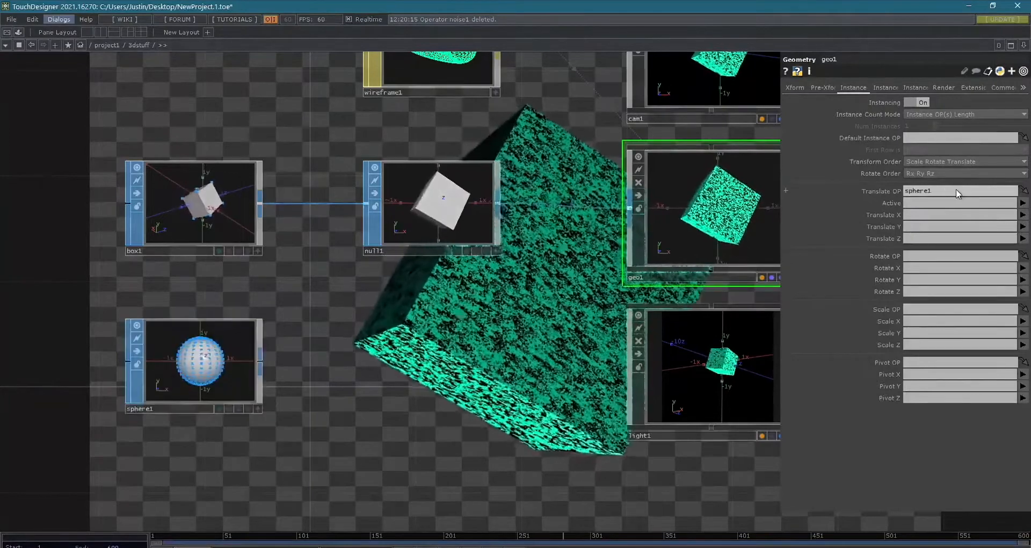
# - Map geo1's instance Translate X, Y and Z to sphere1's P(0), P(1) and P(2) attributes
pyautogui.moveTo(493, 345); pyautogui.dragTo(421, 328)
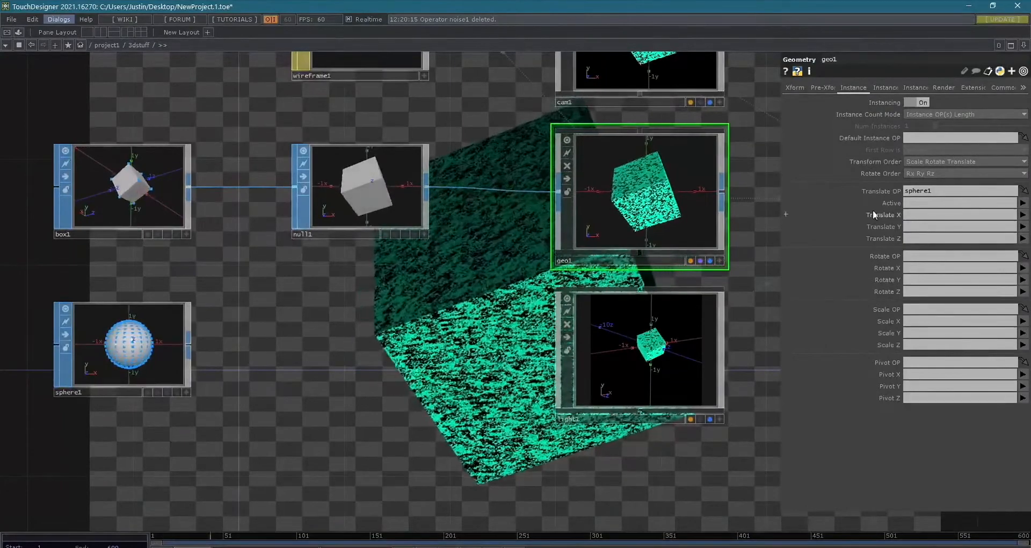
pyautogui.moveTo(366, 418); pyautogui.dragTo(446, 366)
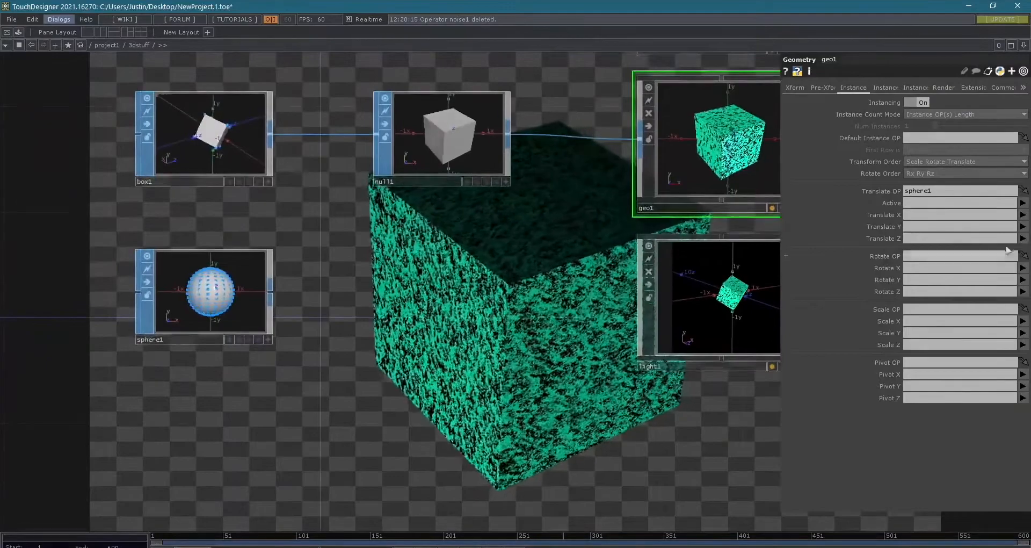
pyautogui.click(1023, 215)
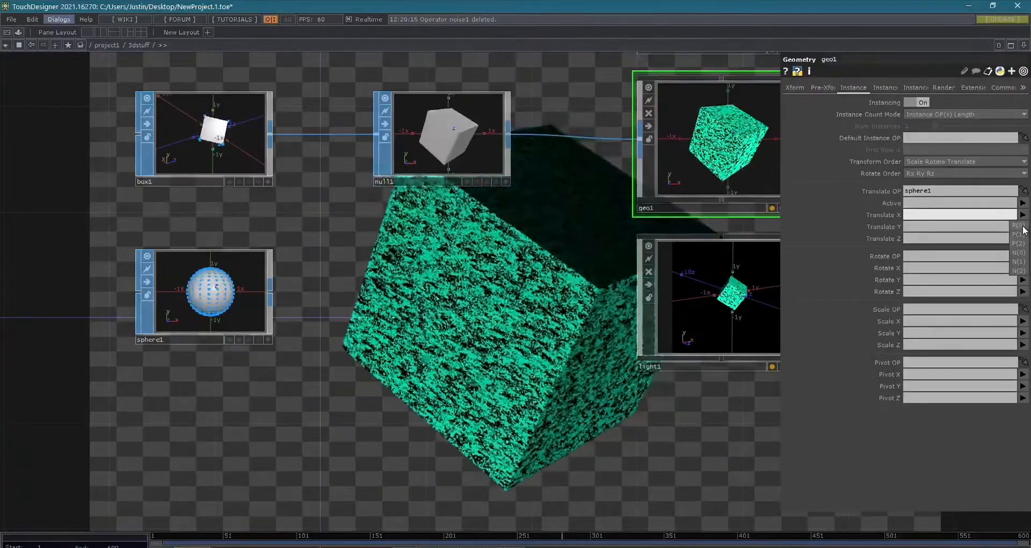
pyautogui.click(1023, 226)
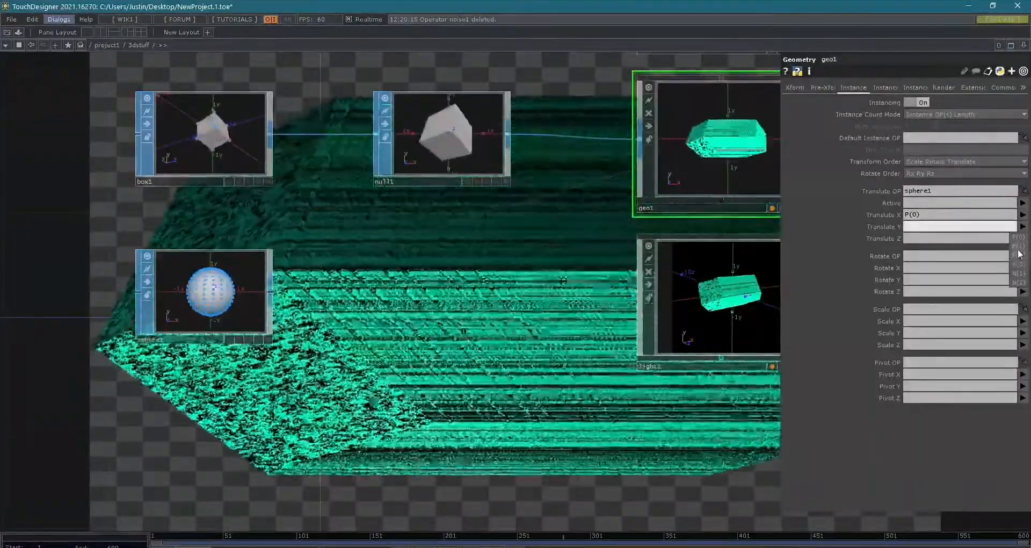
pyautogui.click(1018, 245)
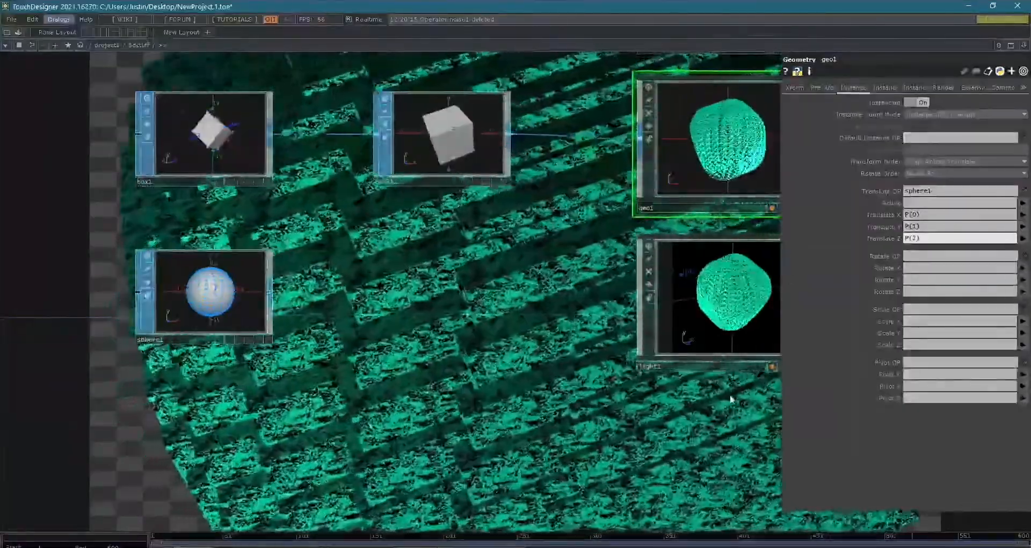
pyautogui.moveTo(730, 399); pyautogui.dragTo(516, 490)
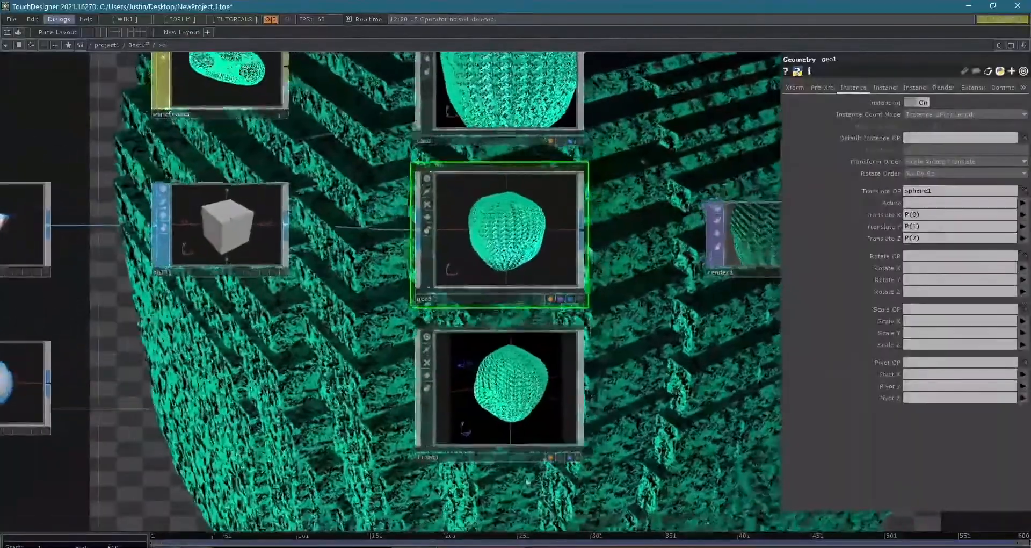
# - Look over the instanced result in the network and read the warning on render1
pyautogui.moveTo(628, 153); pyautogui.dragTo(636, 207)
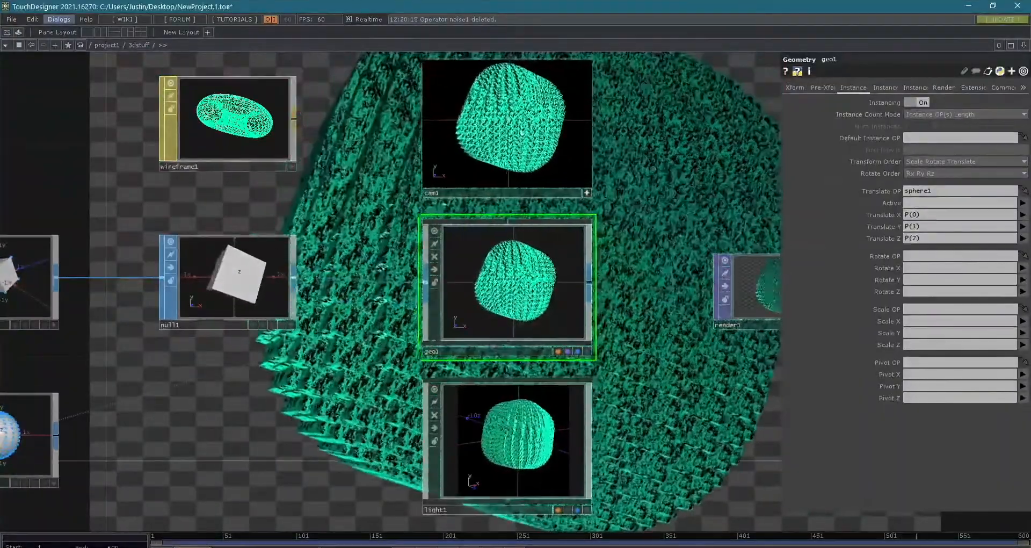
pyautogui.scroll(-4, 410, 300)
pyautogui.moveTo(413, 392); pyautogui.dragTo(673, 329)
pyautogui.moveTo(536, 391); pyautogui.dragTo(310, 474)
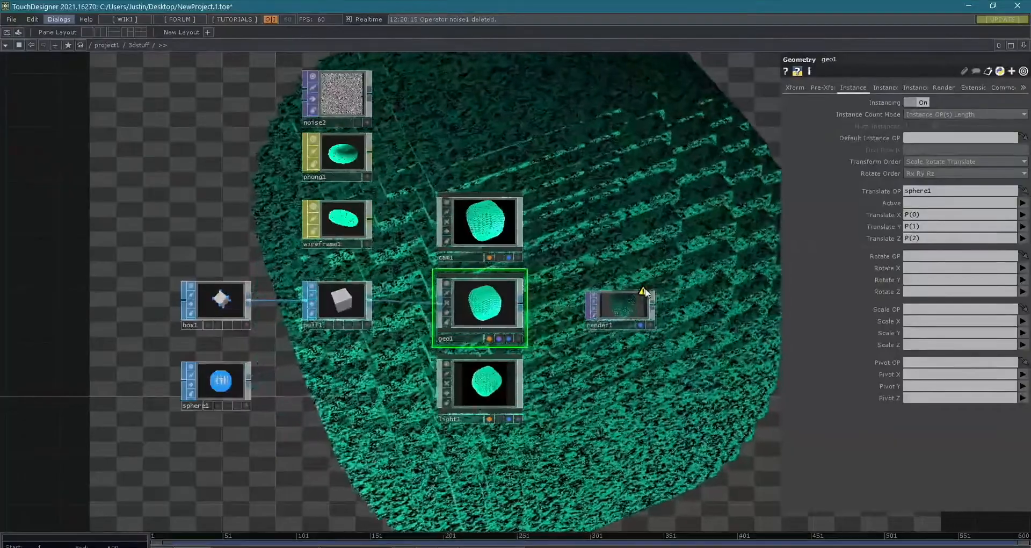
pyautogui.middleClick(645, 291)
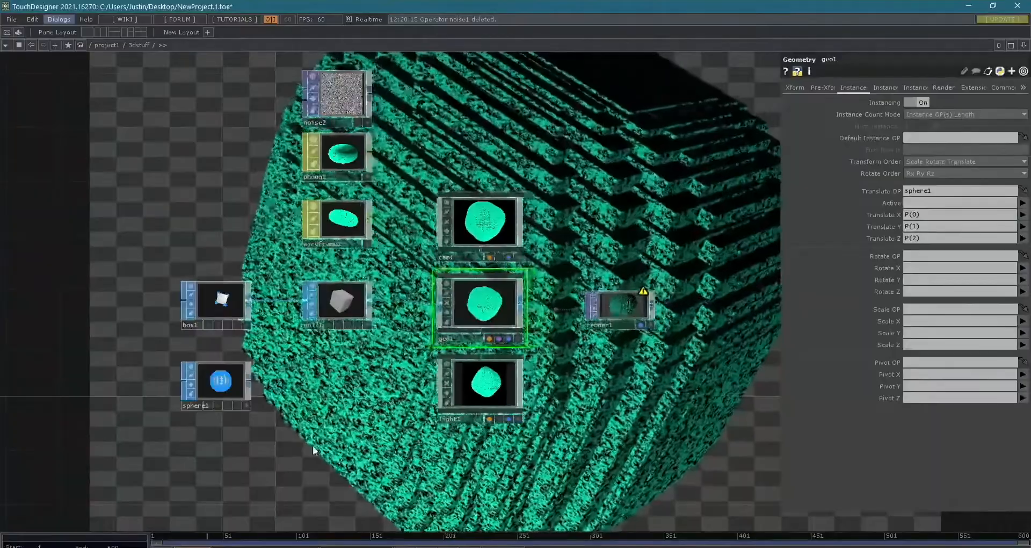
# - Move null1 closer to box1 and set box1's scale to 0.05
pyautogui.moveTo(314, 450); pyautogui.dragTo(413, 453)
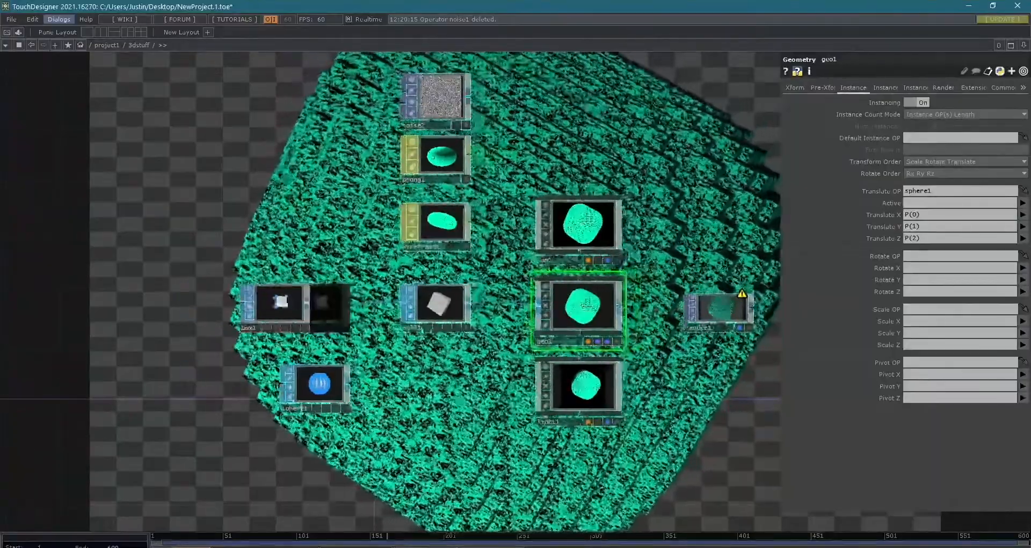
pyautogui.moveTo(438, 303); pyautogui.dragTo(397, 304)
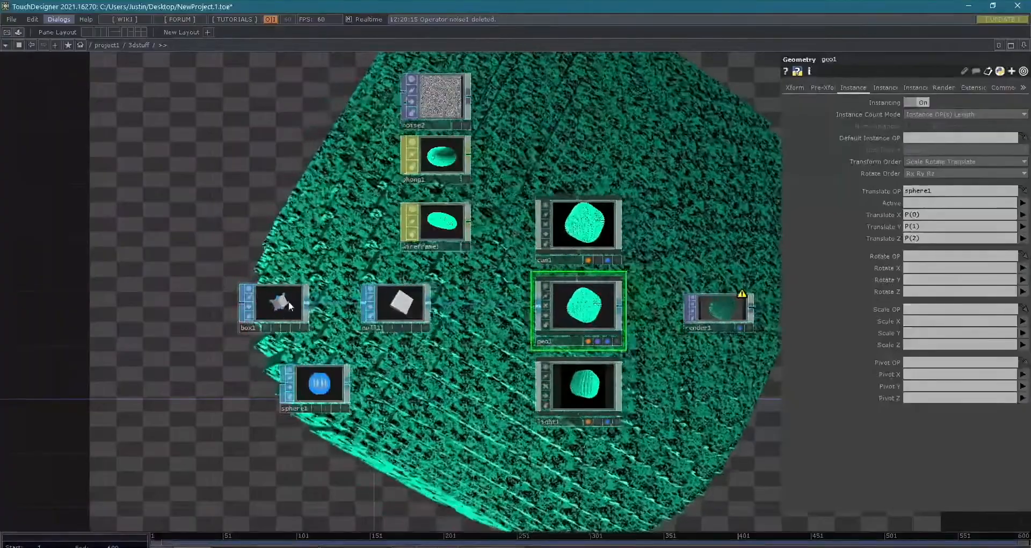
pyautogui.click(290, 306)
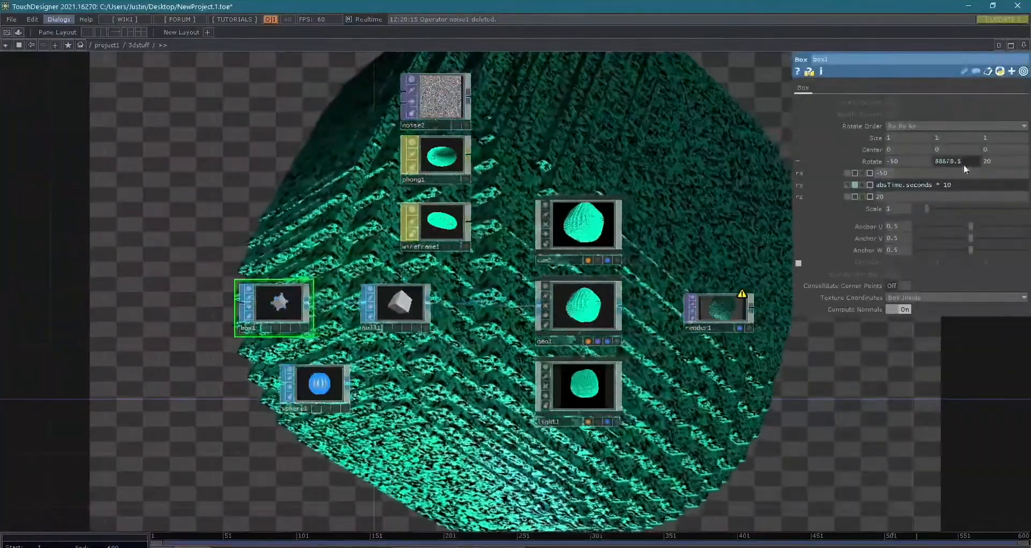
pyautogui.moveTo(926, 207); pyautogui.dragTo(915, 206)
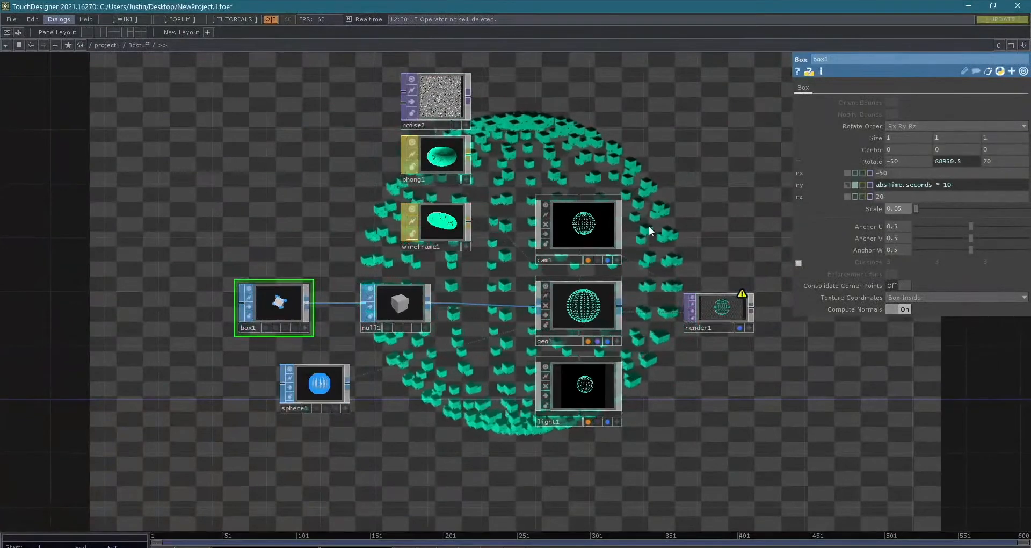
# - Bring cam1 closer to the instanced sphere in its viewer, and set box1's Y rotation expression to absTime.seconds * 100
pyautogui.click(617, 259)
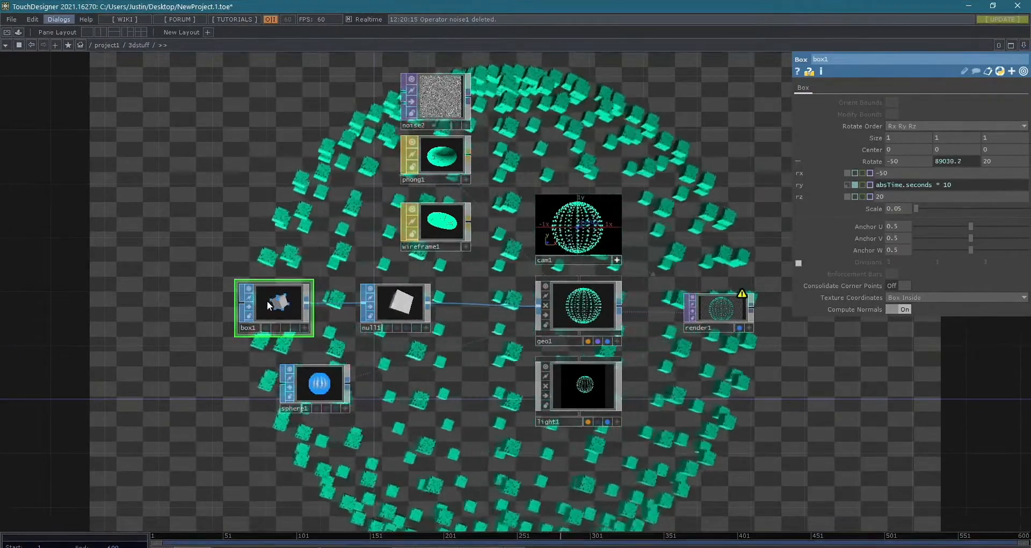
pyautogui.scroll(5, 268, 304)
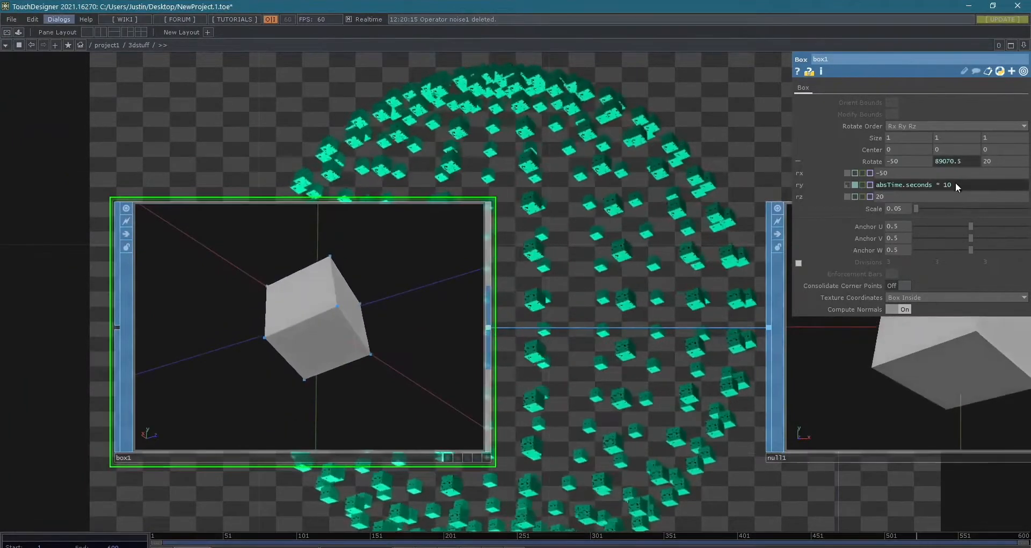
pyautogui.write('0')
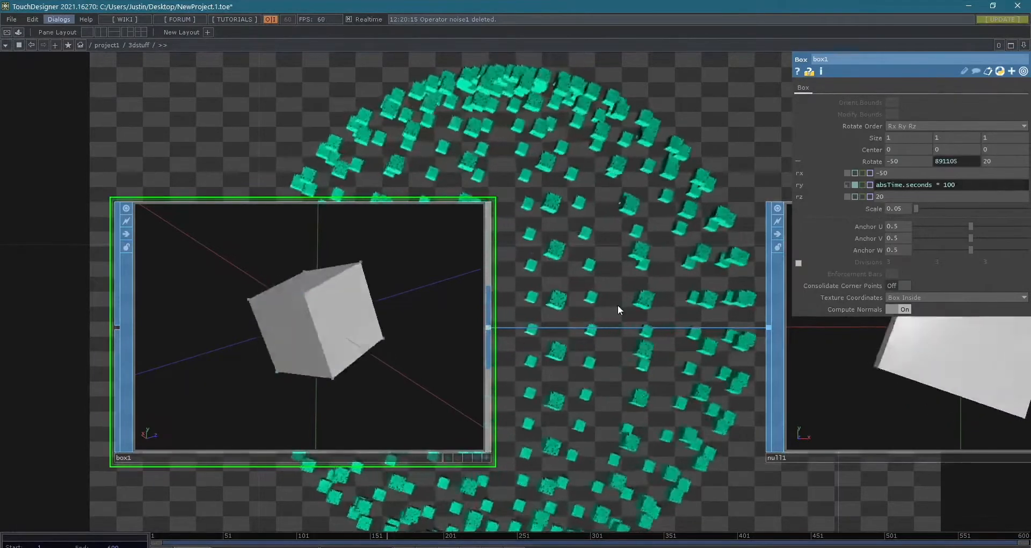
# - Examine the spinning instances in the background and the rotation expression driving sphere1
pyautogui.scroll(-2, 647, 276)
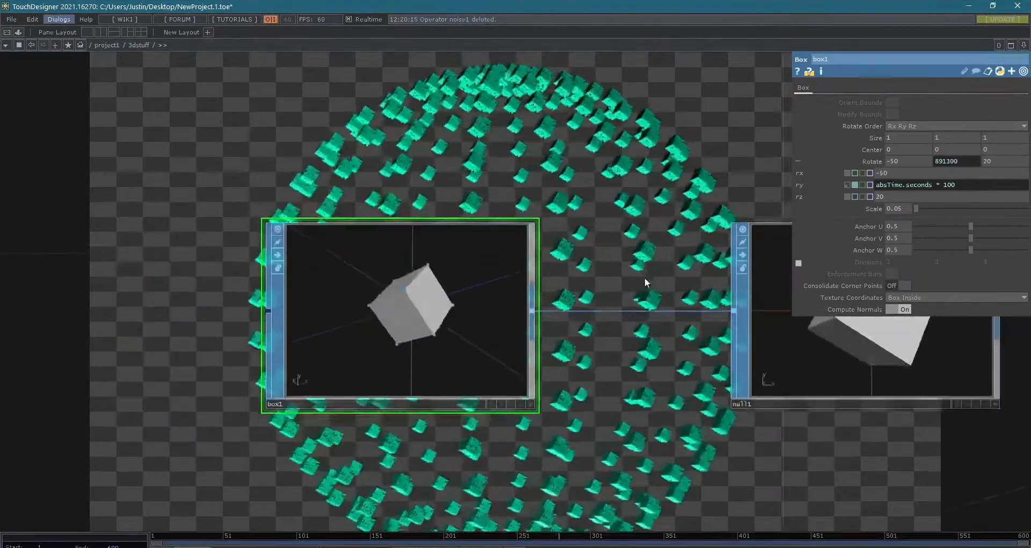
pyautogui.scroll(-3, 646, 276)
pyautogui.moveTo(612, 322); pyautogui.dragTo(462, 211)
pyautogui.scroll(8, 517, 336)
pyautogui.moveTo(515, 337); pyautogui.dragTo(431, 315)
pyautogui.scroll(-2, 255, 272)
pyautogui.click(213, 288)
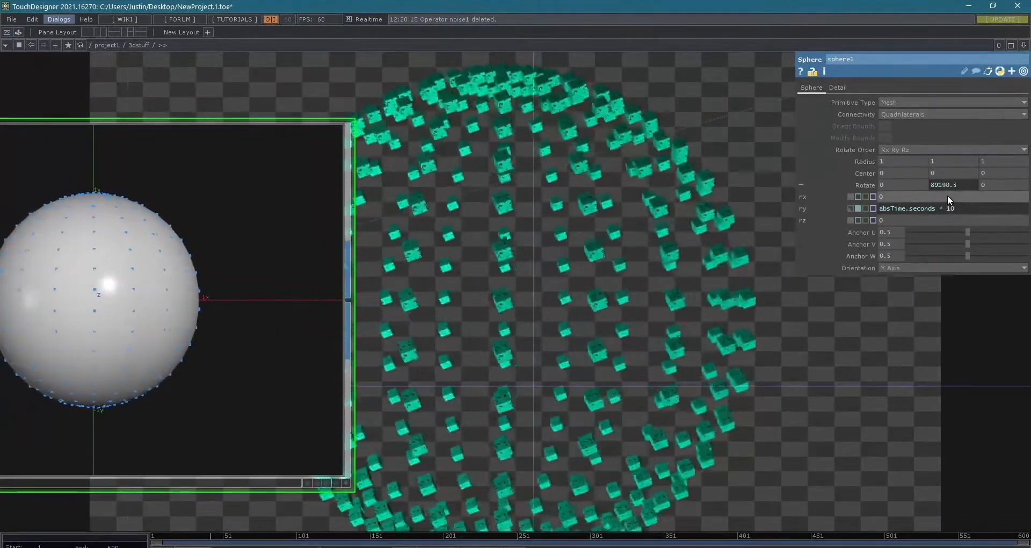
pyautogui.scroll(-2, 958, 195)
pyautogui.moveTo(781, 281); pyautogui.dragTo(666, 165)
pyautogui.scroll(-2, 724, 170)
pyautogui.moveTo(720, 260); pyautogui.dragTo(224, 379)
pyautogui.scroll(-2, 472, 336)
pyautogui.moveTo(683, 372); pyautogui.dragTo(738, 390)
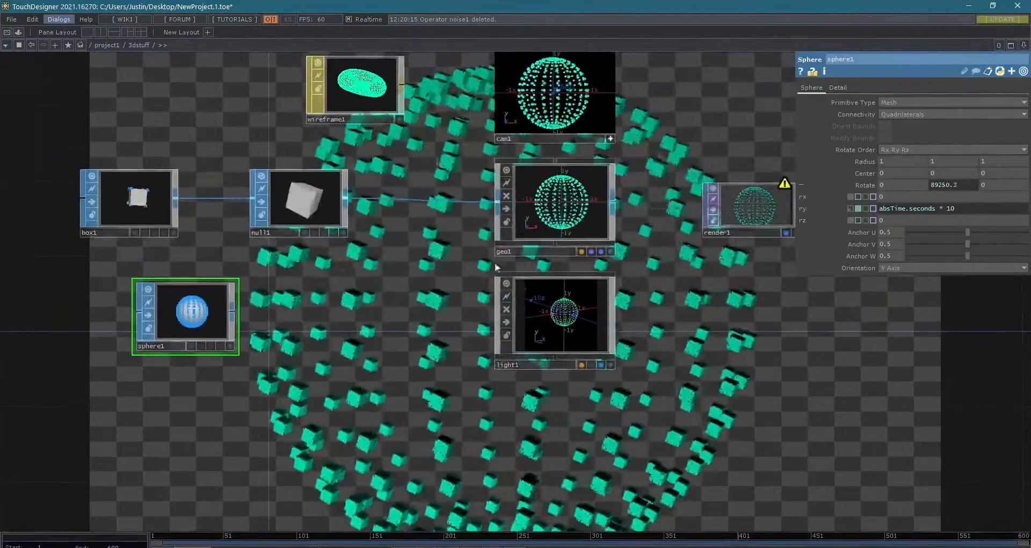
# - Review geo1's instance settings and render1's parameters, and reread the render1 warning
pyautogui.click(541, 212)
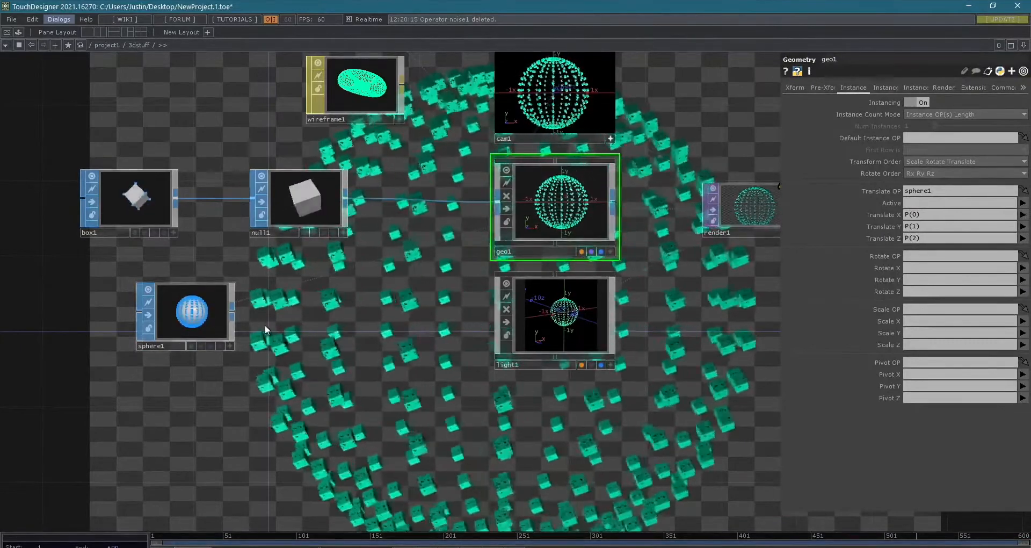
pyautogui.moveTo(684, 361); pyautogui.dragTo(594, 395)
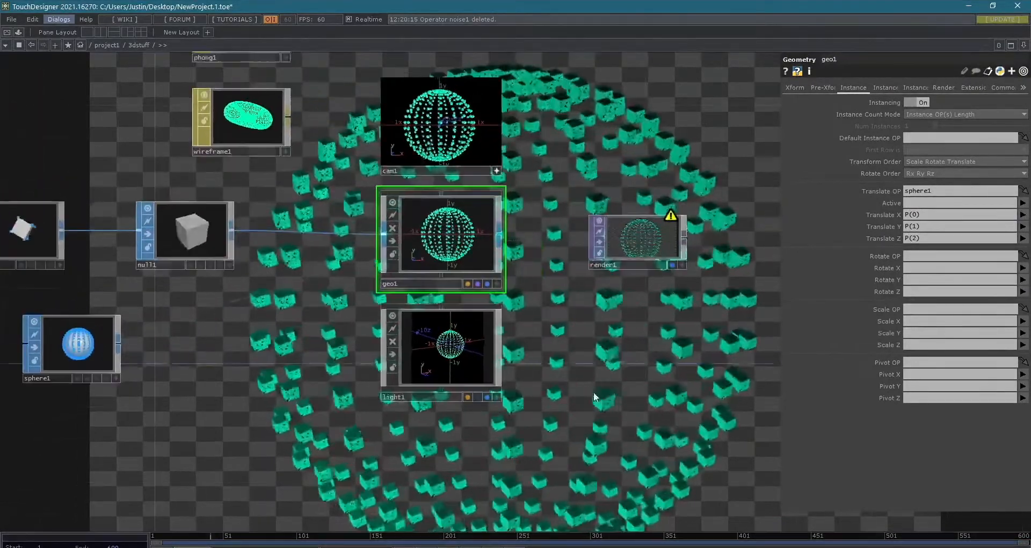
pyautogui.click(646, 254)
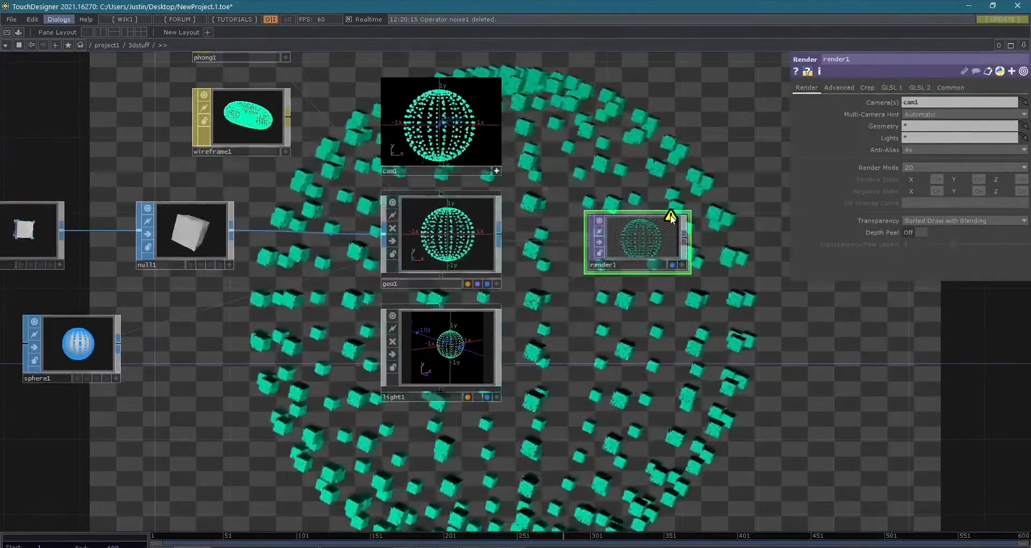
pyautogui.middleClick(670, 217)
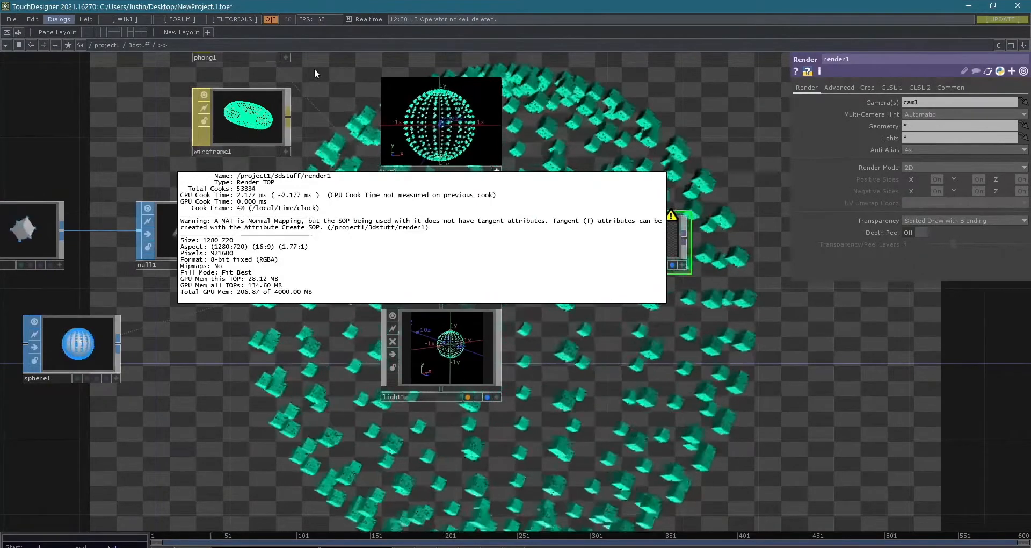
# - Move wireframe1 down below the other operators, and check phong1's normal map settings against render1's warning
pyautogui.click(320, 98)
pyautogui.moveTo(249, 119); pyautogui.dragTo(229, 477)
pyautogui.moveTo(288, 179); pyautogui.dragTo(333, 219)
pyautogui.click(304, 86)
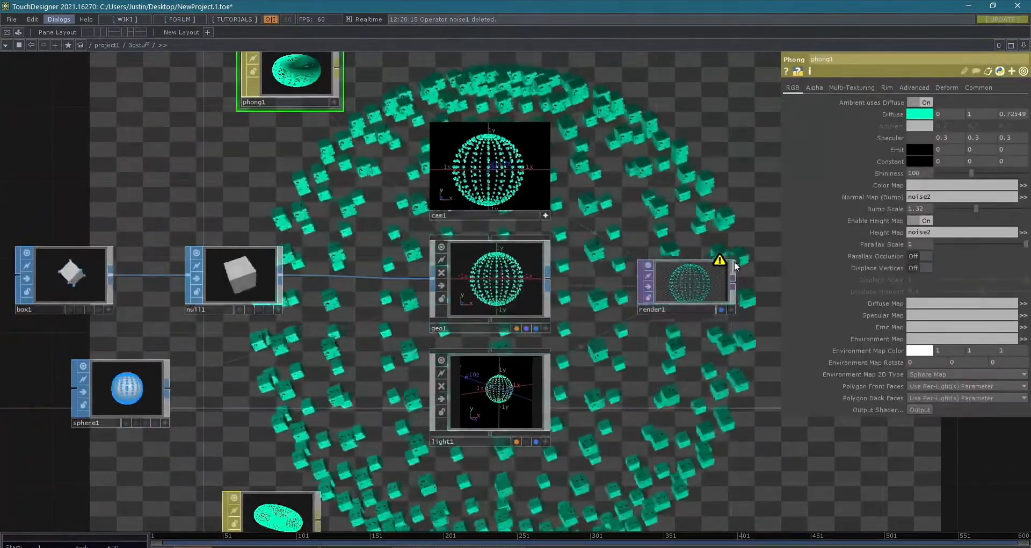
pyautogui.middleClick(718, 264)
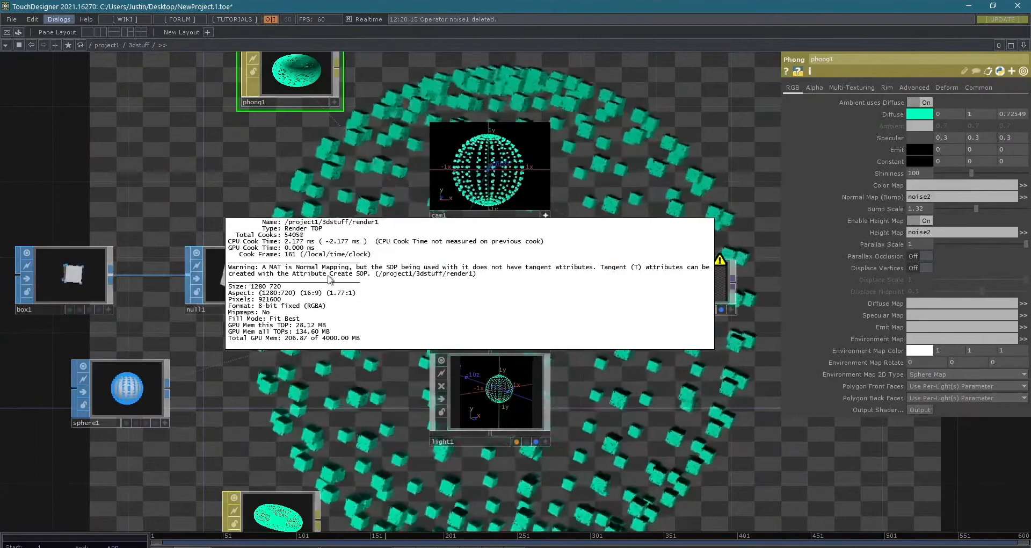
# - Make room between box1 and null1 and insert an Attribute Create SOP on the wire connecting them
pyautogui.click(130, 180)
pyautogui.moveTo(131, 180); pyautogui.dragTo(465, 192)
pyautogui.moveTo(395, 287); pyautogui.dragTo(246, 286)
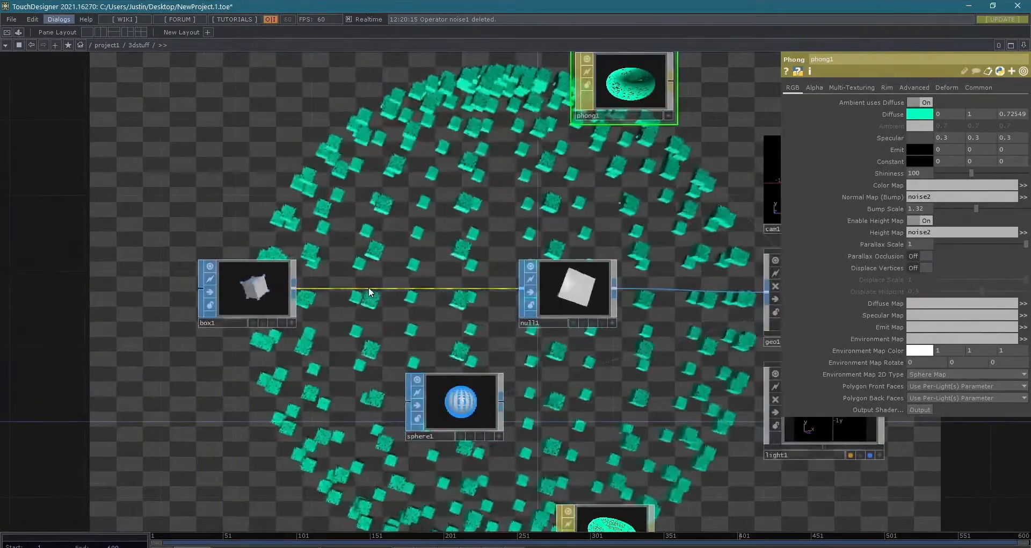
pyautogui.rightClick(372, 288)
pyautogui.click(385, 275)
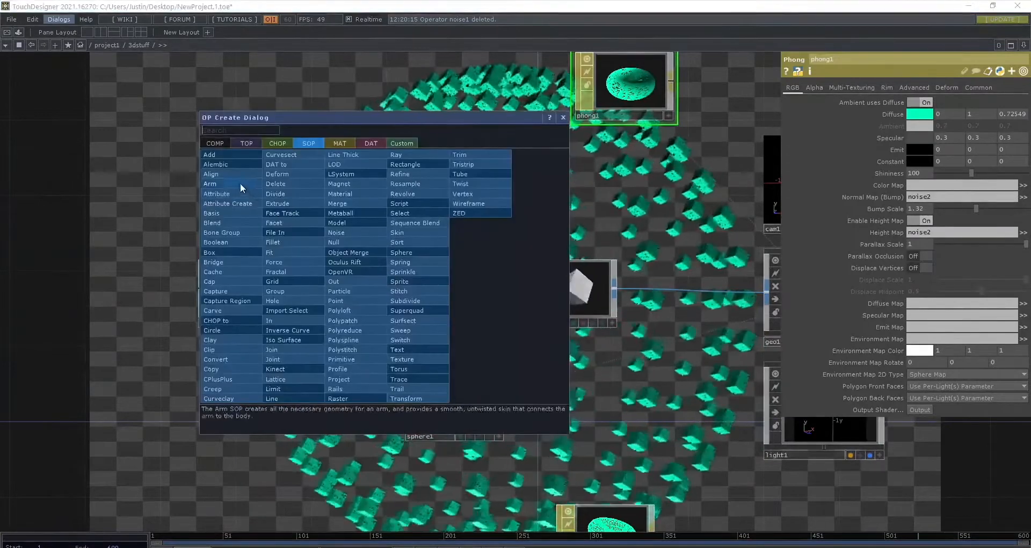
pyautogui.click(233, 203)
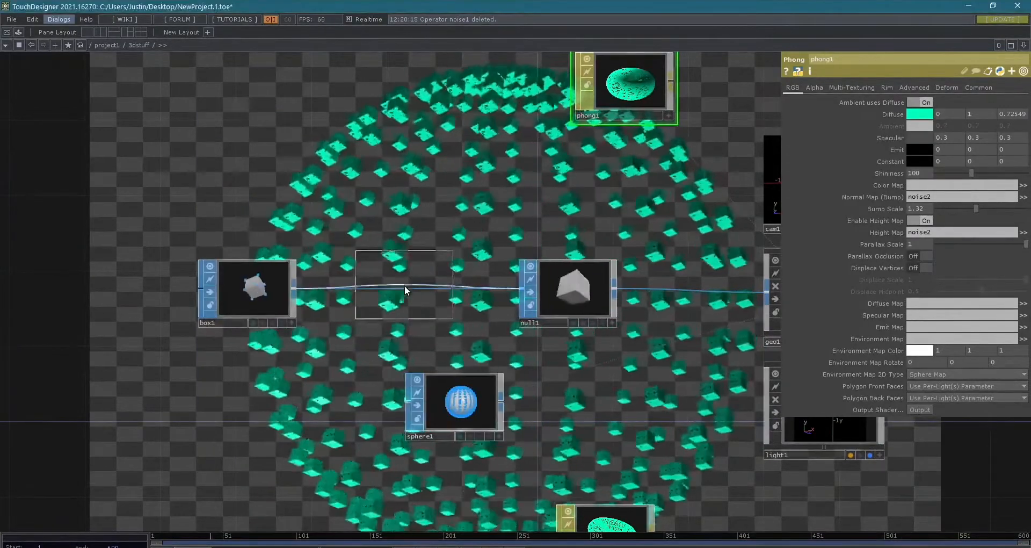
pyautogui.click(405, 286)
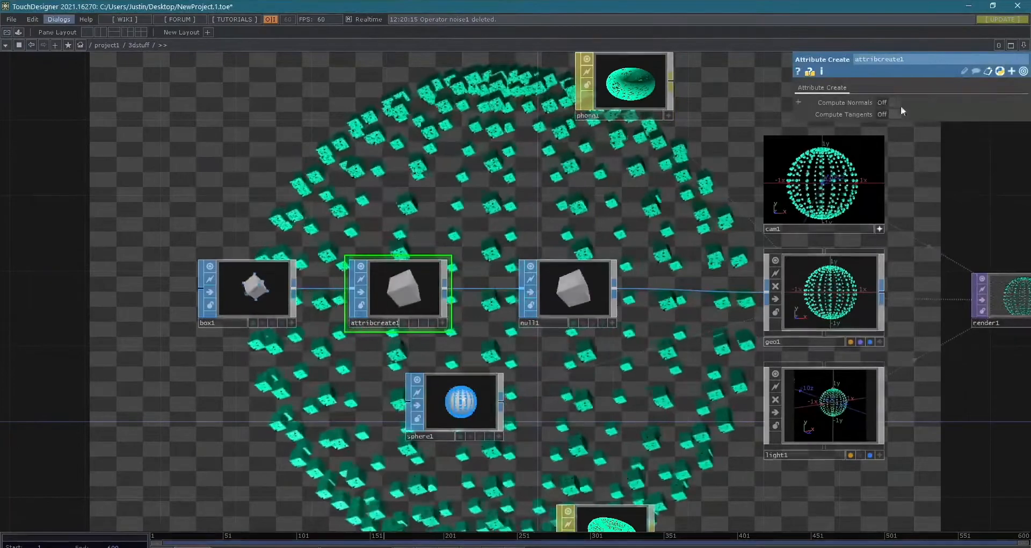
# - Turn on Compute Tangents in attribcreate1, toggling it off and on again to compare the render
pyautogui.moveTo(935, 151); pyautogui.dragTo(906, 182)
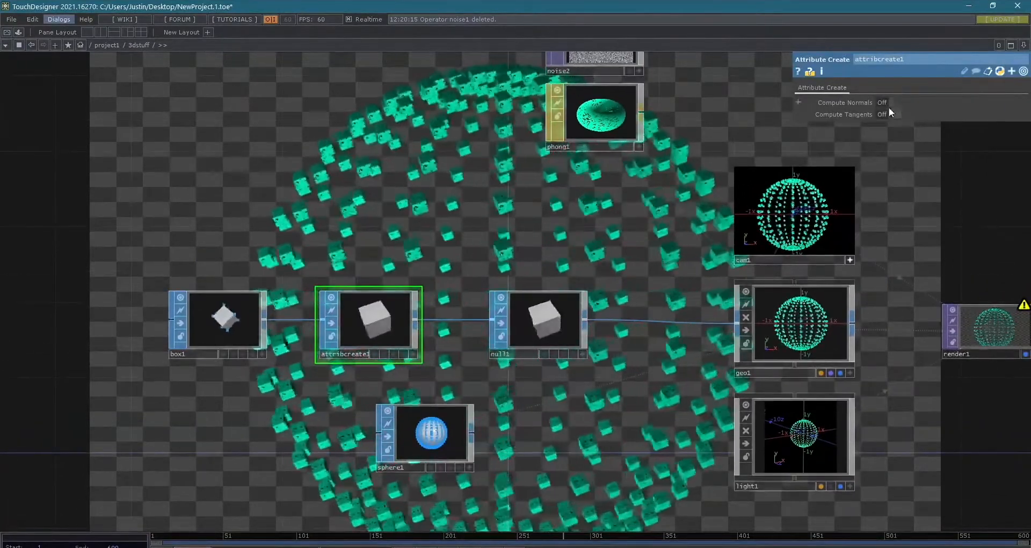
pyautogui.click(887, 115)
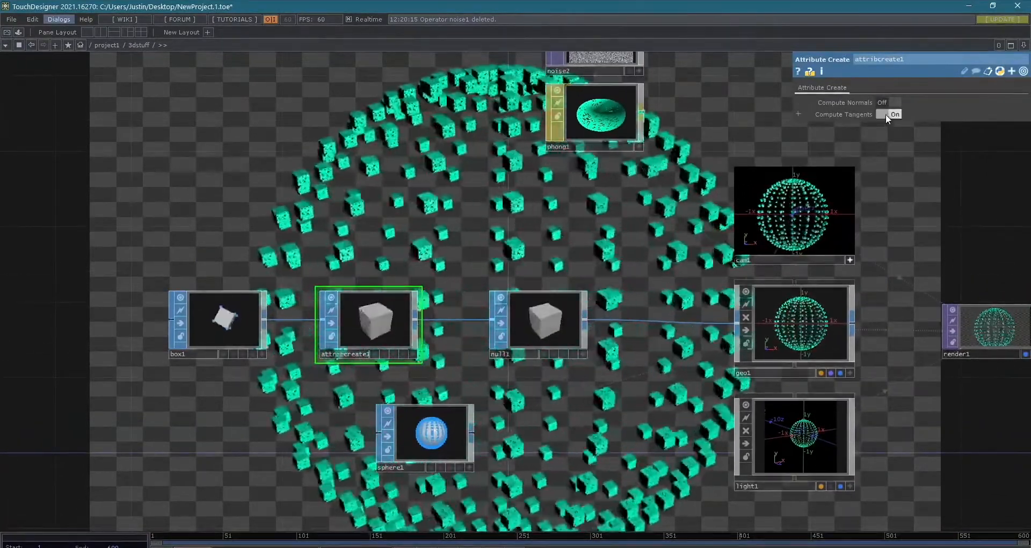
pyautogui.moveTo(959, 303); pyautogui.dragTo(765, 303)
pyautogui.moveTo(751, 271); pyautogui.dragTo(1024, 281)
pyautogui.click(882, 114)
pyautogui.click(881, 115)
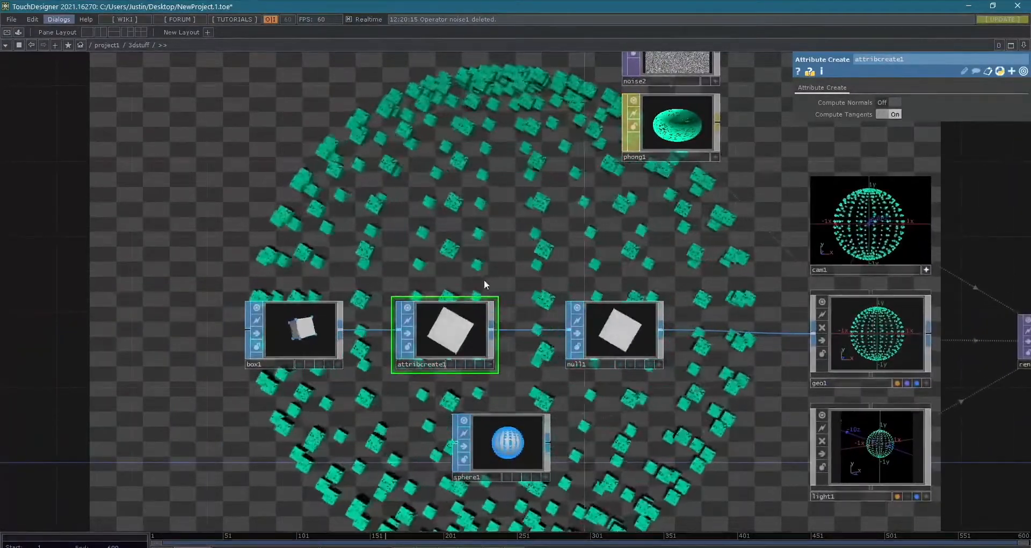
pyautogui.scroll(-3, 743, 449)
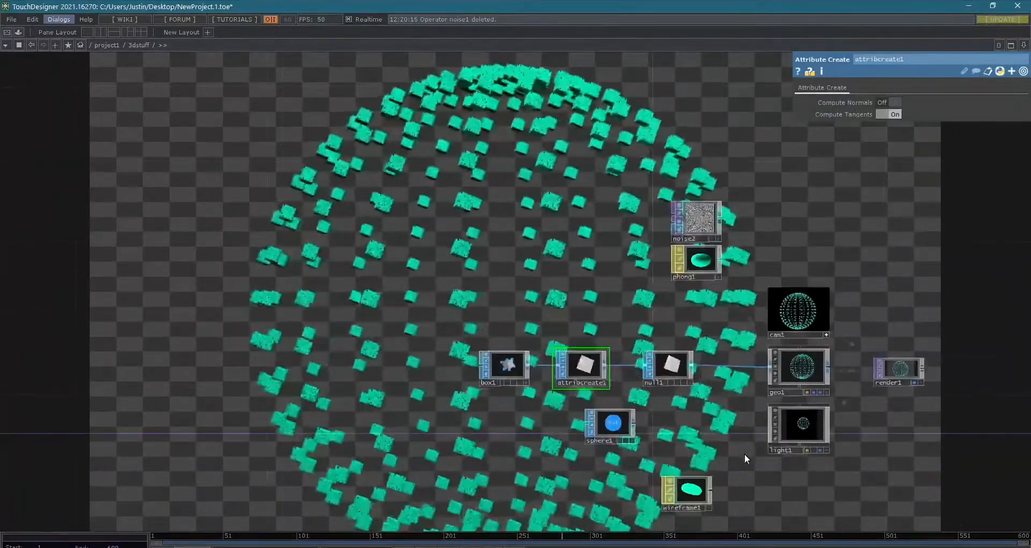
pyautogui.moveTo(747, 451); pyautogui.dragTo(454, 376)
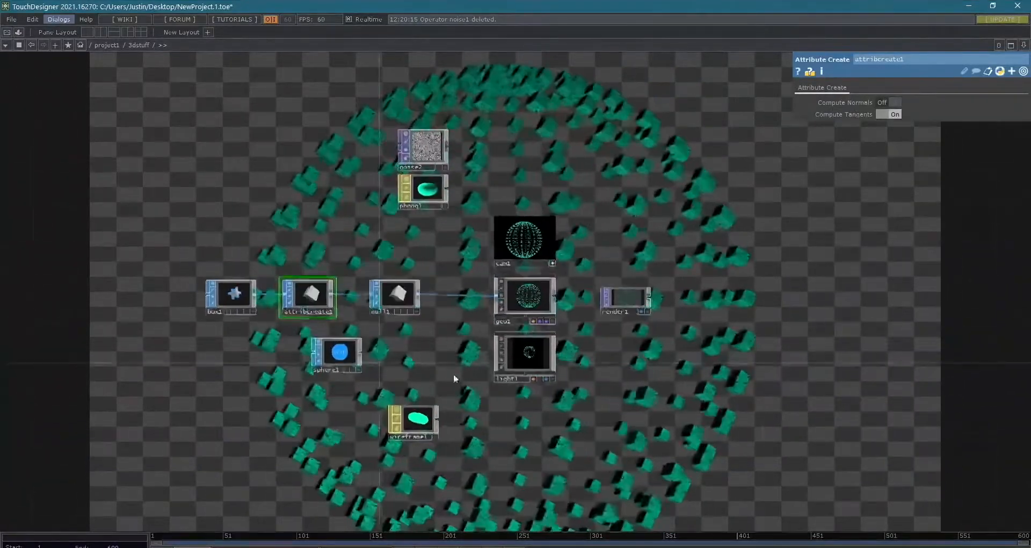
pyautogui.scroll(4, 518, 295)
pyautogui.scroll(4, 518, 290)
pyautogui.scroll(-4, 618, 300)
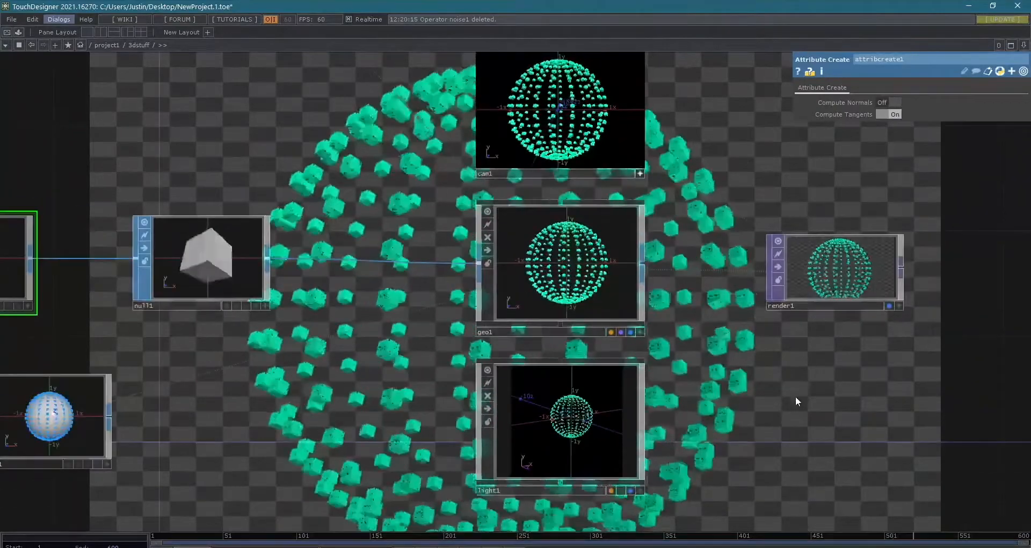
# - Orbit the camera in cam1's viewer to see the instanced boxes from another angle
pyautogui.moveTo(690, 344); pyautogui.dragTo(682, 358)
pyautogui.moveTo(557, 166)
pyautogui.mouseDown(button='right')
pyautogui.moveTo(557, 135)
pyautogui.moveTo(559, 168)
pyautogui.mouseUp(button='right')
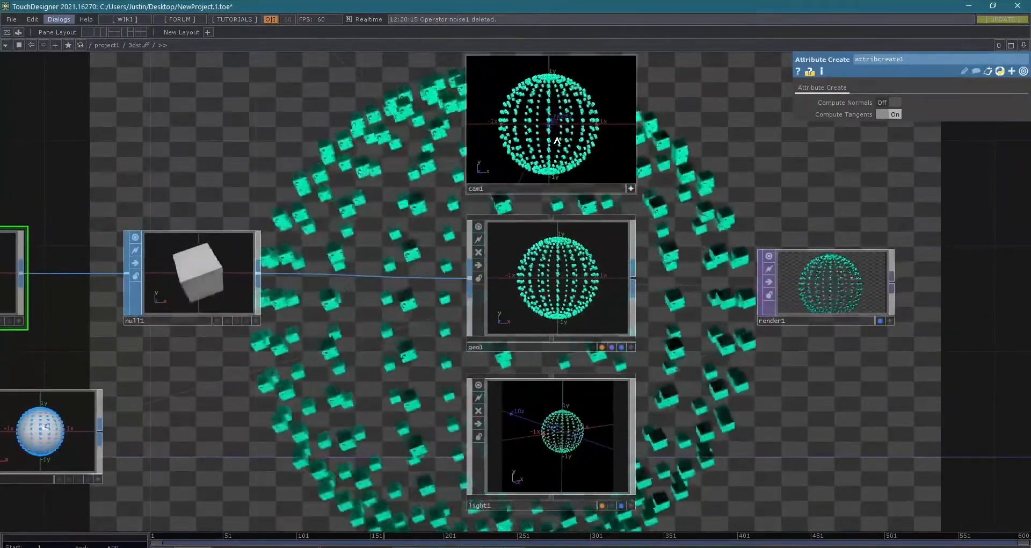
pyautogui.moveTo(563, 124); pyautogui.dragTo(564, 130)
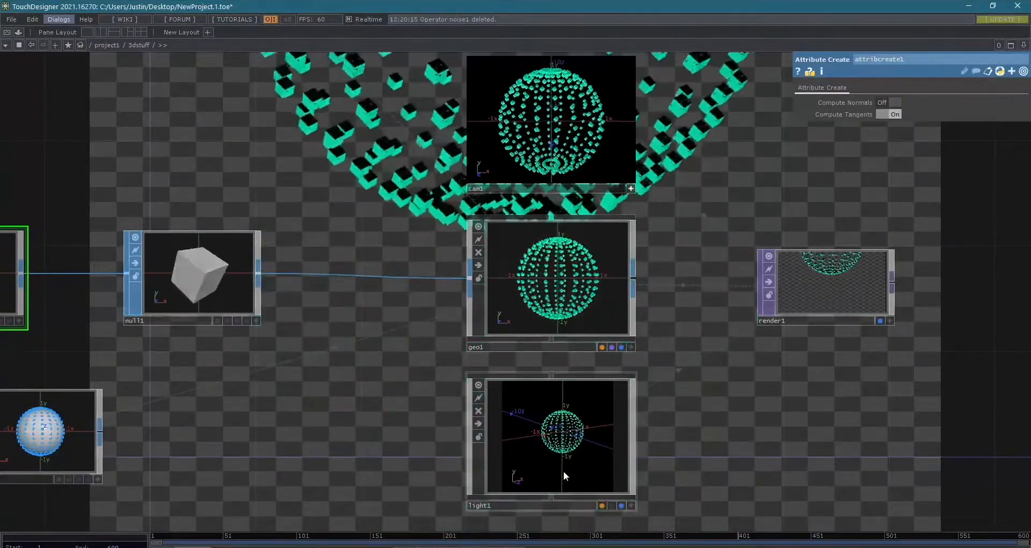
# - Make light1's viewer interactive, swing the light around the sphere of boxes, and leave the viewer
pyautogui.click(631, 505)
pyautogui.moveTo(553, 445); pyautogui.dragTo(547, 431)
pyautogui.moveTo(760, 453); pyautogui.dragTo(507, 387)
pyautogui.moveTo(297, 357)
pyautogui.mouseDown()
pyautogui.moveTo(287, 351)
pyautogui.moveTo(299, 371)
pyautogui.mouseUp()
pyautogui.click(378, 441)
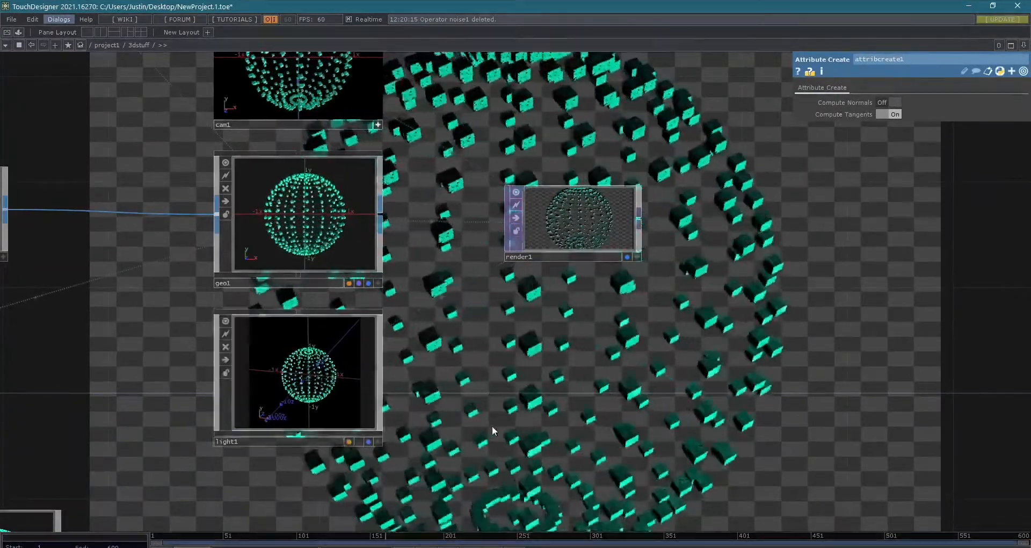
pyautogui.scroll(-4, 492, 427)
pyautogui.moveTo(492, 427); pyautogui.dragTo(829, 347)
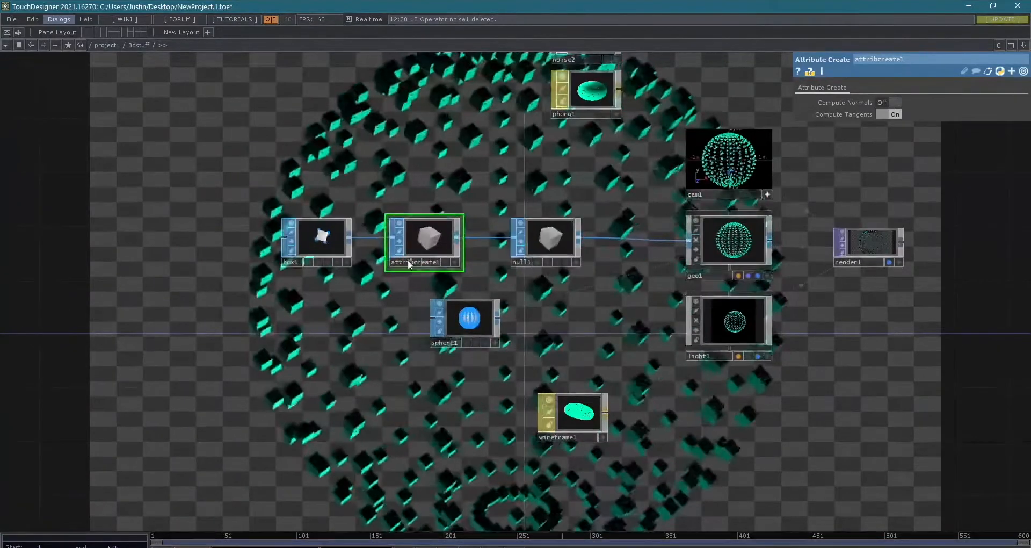
pyautogui.moveTo(538, 340); pyautogui.dragTo(399, 308)
pyautogui.moveTo(456, 401); pyautogui.dragTo(334, 455)
pyautogui.click(765, 222)
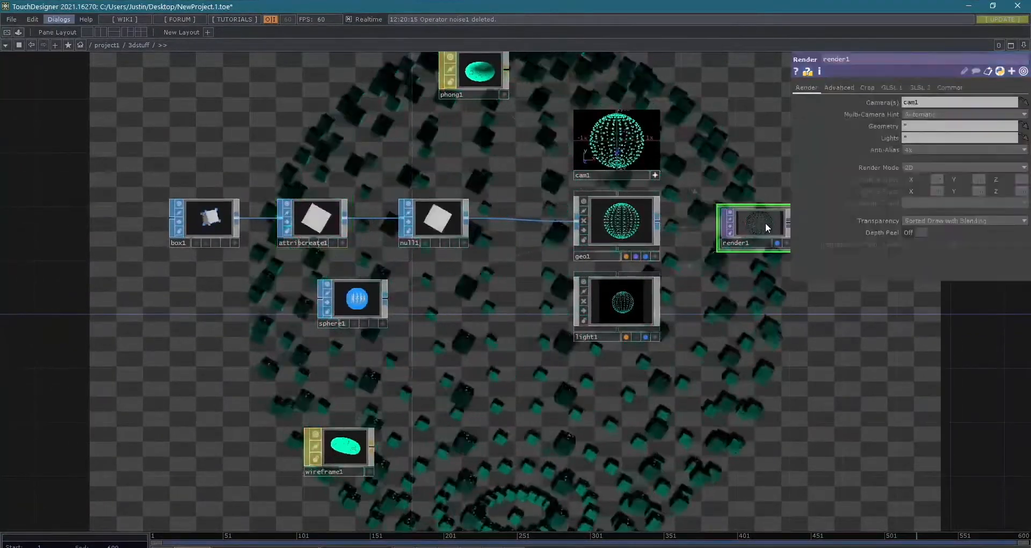
pyautogui.scroll(2, 765, 222)
pyautogui.scroll(2, 748, 239)
pyautogui.scroll(-2, 775, 230)
pyautogui.moveTo(745, 335); pyautogui.dragTo(772, 261)
pyautogui.moveTo(240, 250)
pyautogui.mouseDown()
pyautogui.moveTo(351, 362)
pyautogui.moveTo(361, 398)
pyautogui.moveTo(332, 287)
pyautogui.moveTo(239, 252)
pyautogui.mouseUp()
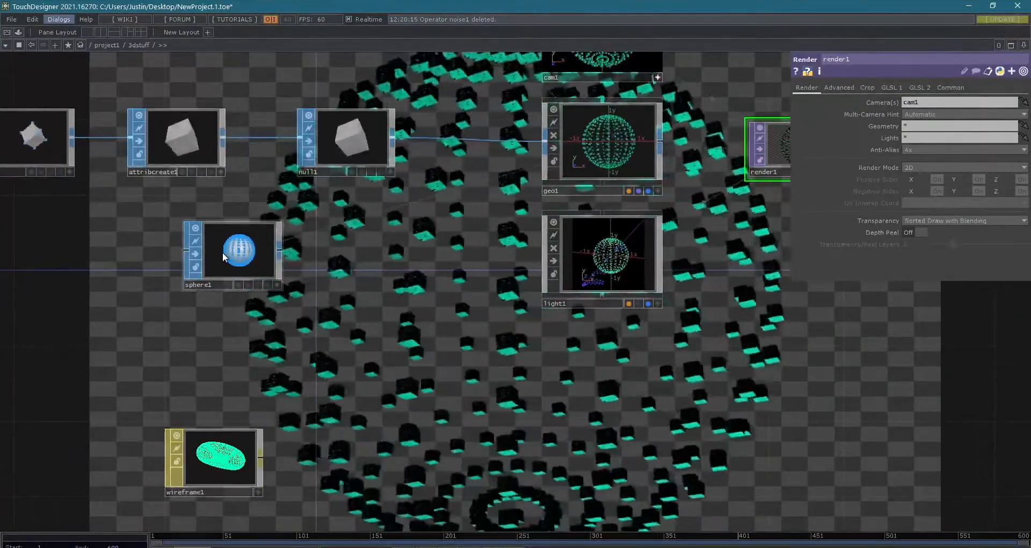
pyautogui.hotkey('ctrl', 'v')
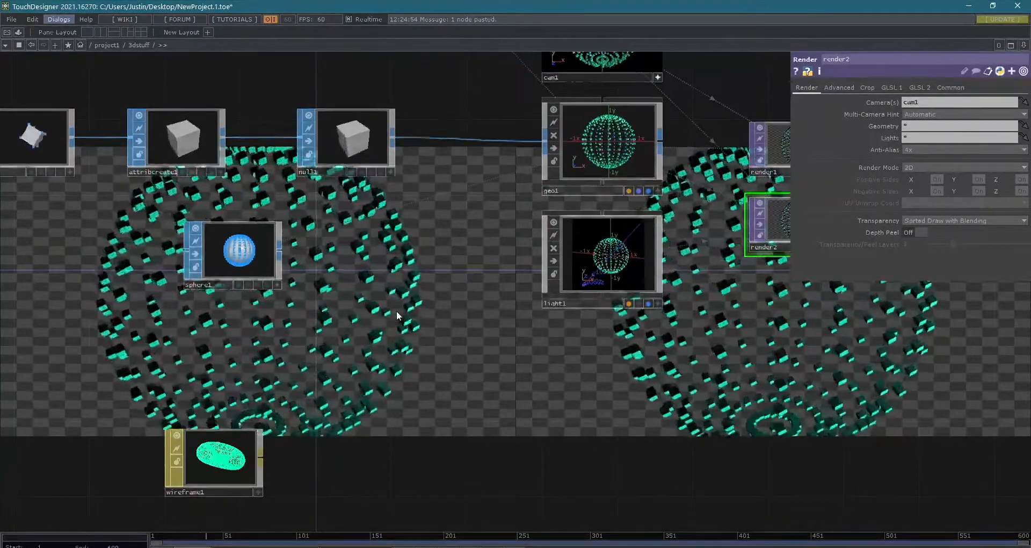
pyautogui.scroll(-5, 396, 310)
pyautogui.scroll(4, 476, 340)
pyautogui.press('Delete')
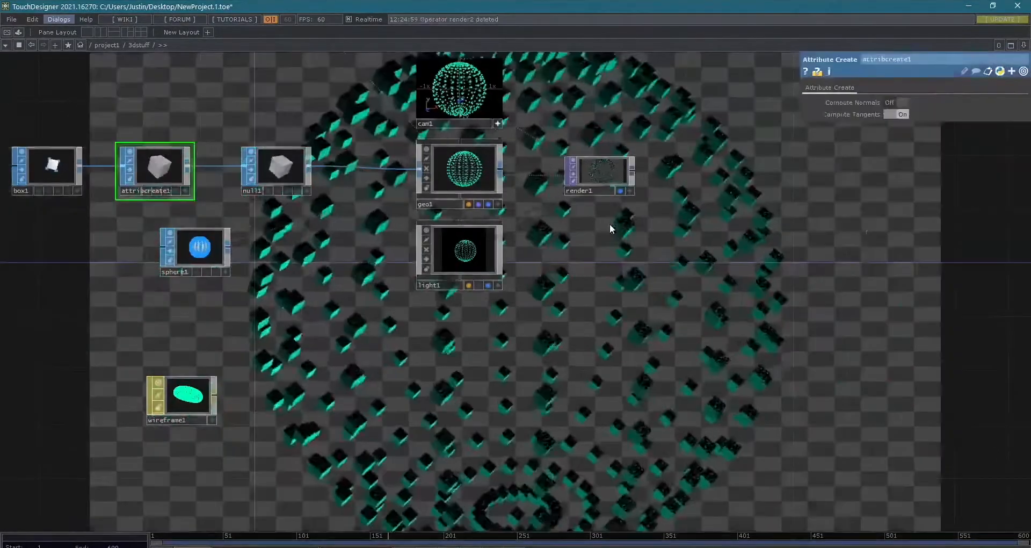
# - Duplicate sphere1, place the copy between wireframe1 and light1, and set its radius to 0.8 on all axes
pyautogui.click(189, 249)
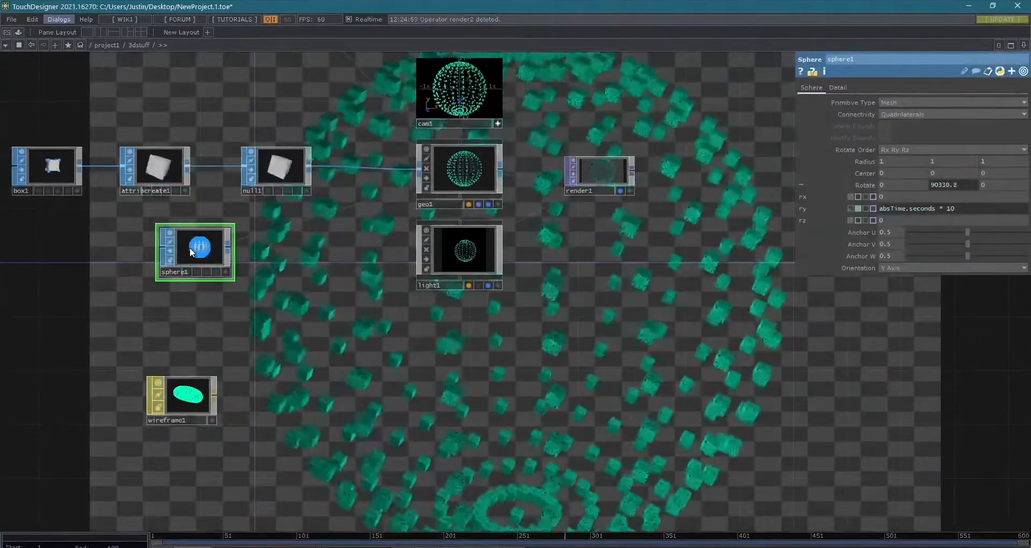
pyautogui.hotkey('ctrl', 'c')
pyautogui.hotkey('ctrl', 'v')
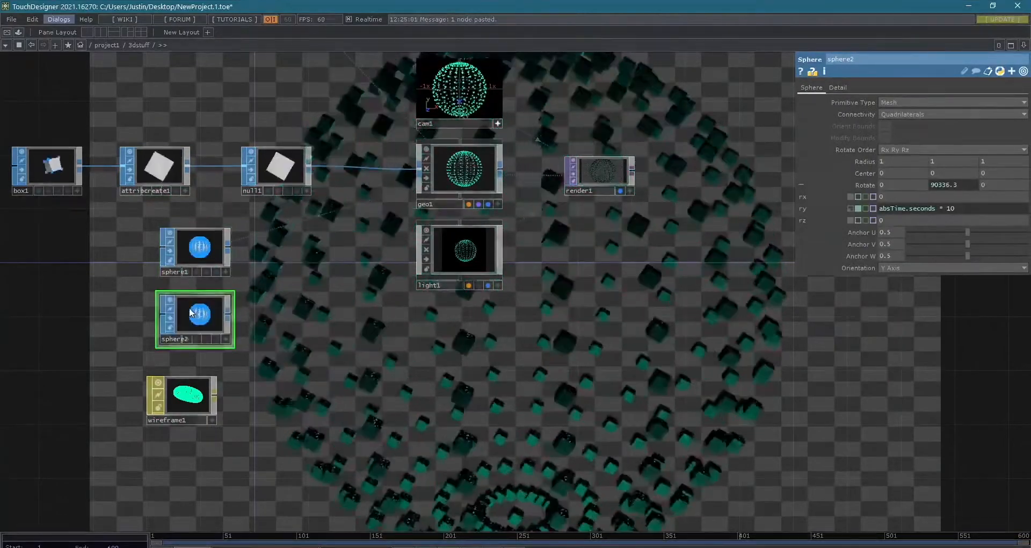
pyautogui.moveTo(191, 312); pyautogui.dragTo(322, 361)
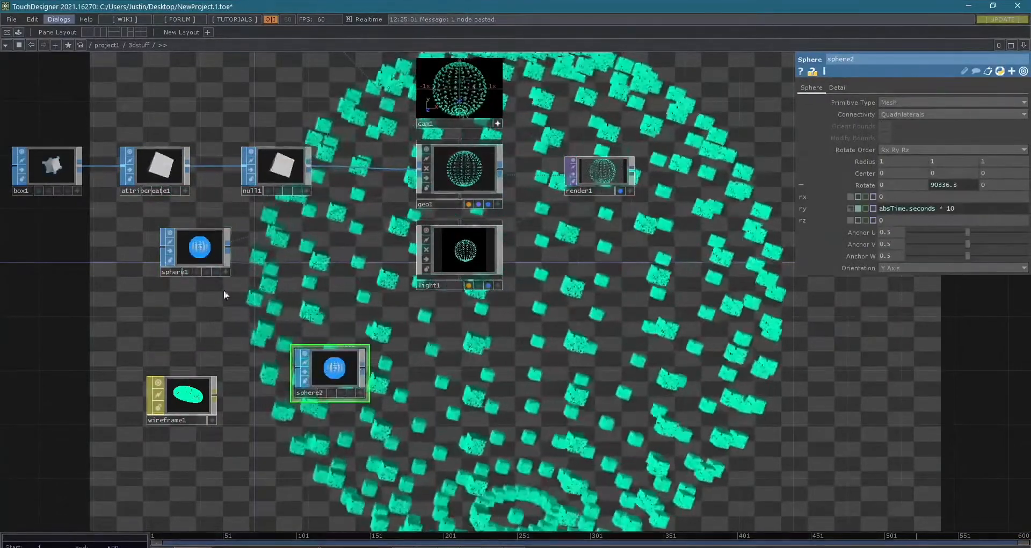
pyautogui.click(201, 241)
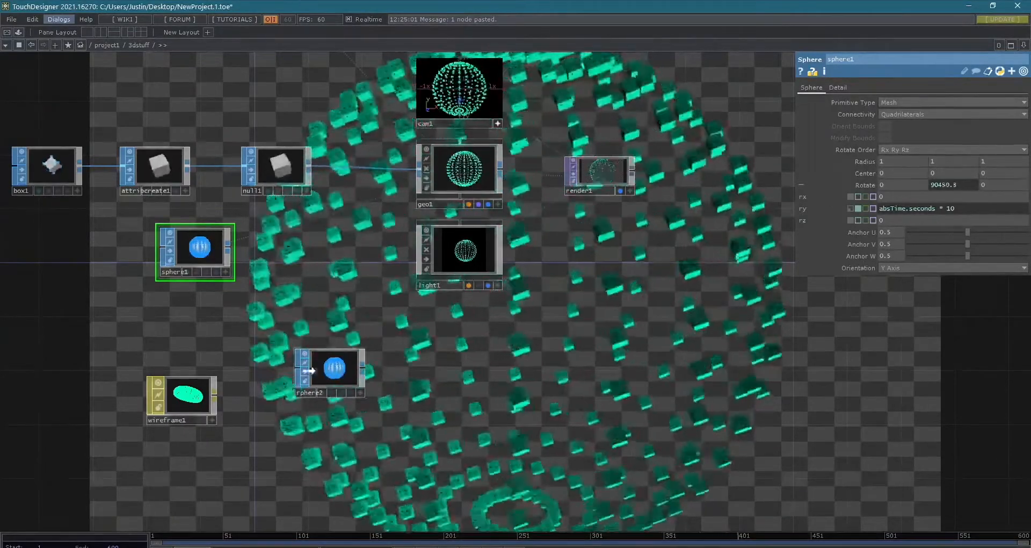
pyautogui.moveTo(866, 162); pyautogui.dragTo(855, 162, button='middle')
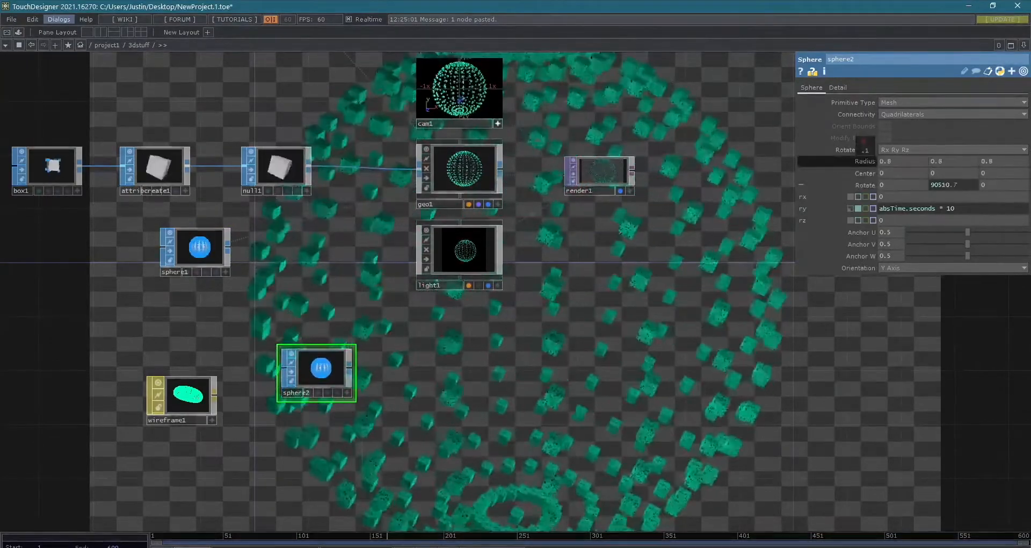
# - Add a Geometry COMP below light1, fed from sphere2's output
pyautogui.rightClick(350, 370)
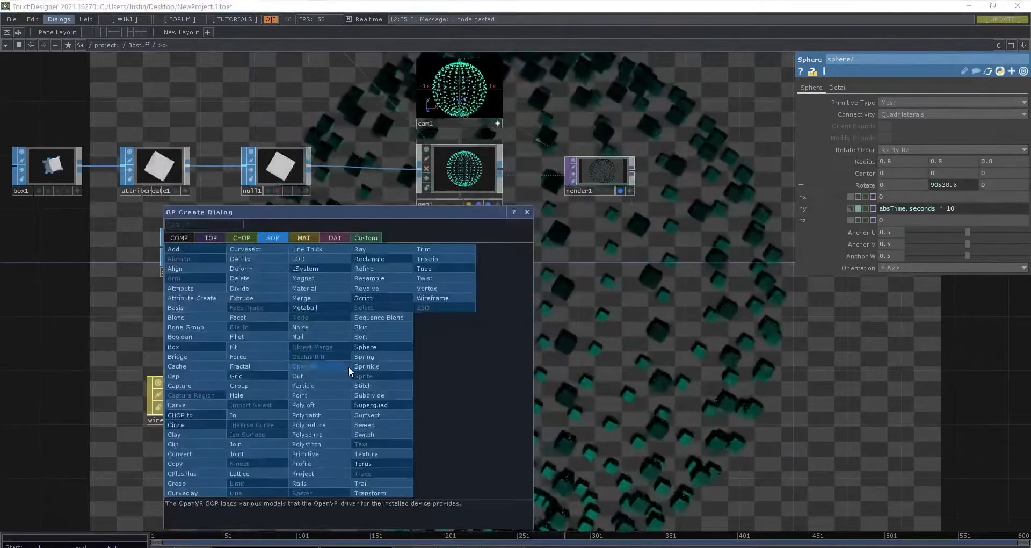
pyautogui.click(179, 238)
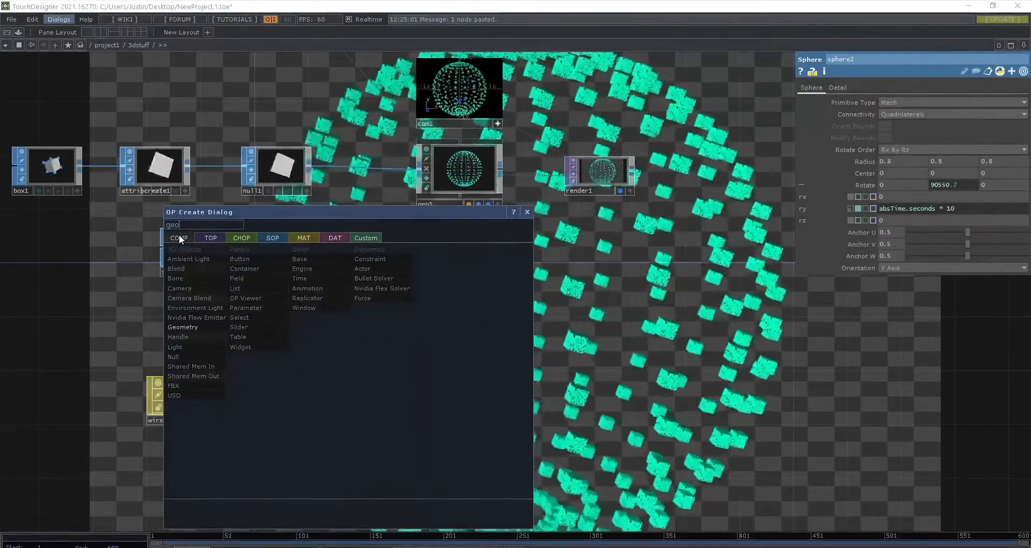
pyautogui.press('Return')
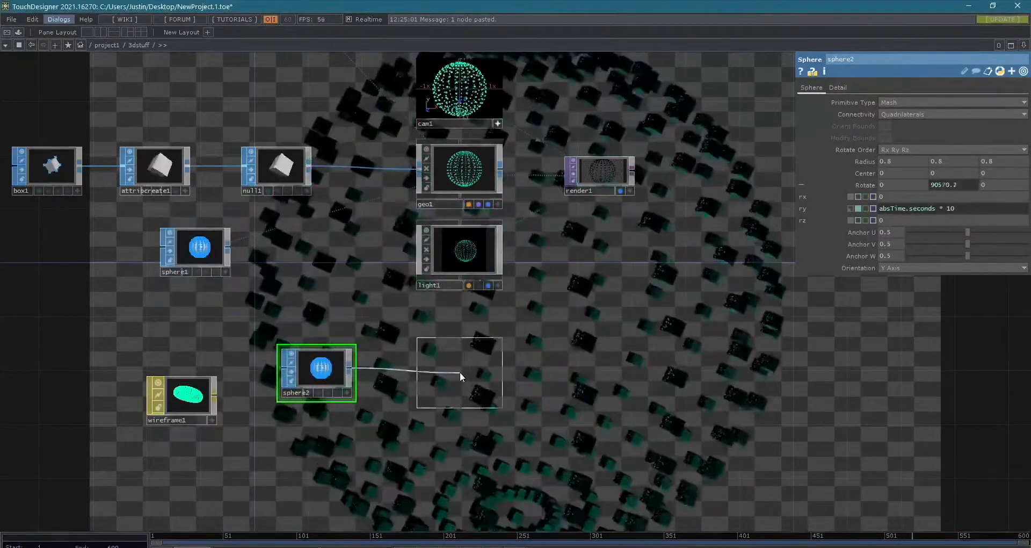
pyautogui.click(460, 372)
pyautogui.scroll(-4, 707, 411)
pyautogui.moveTo(649, 375); pyautogui.dragTo(480, 247)
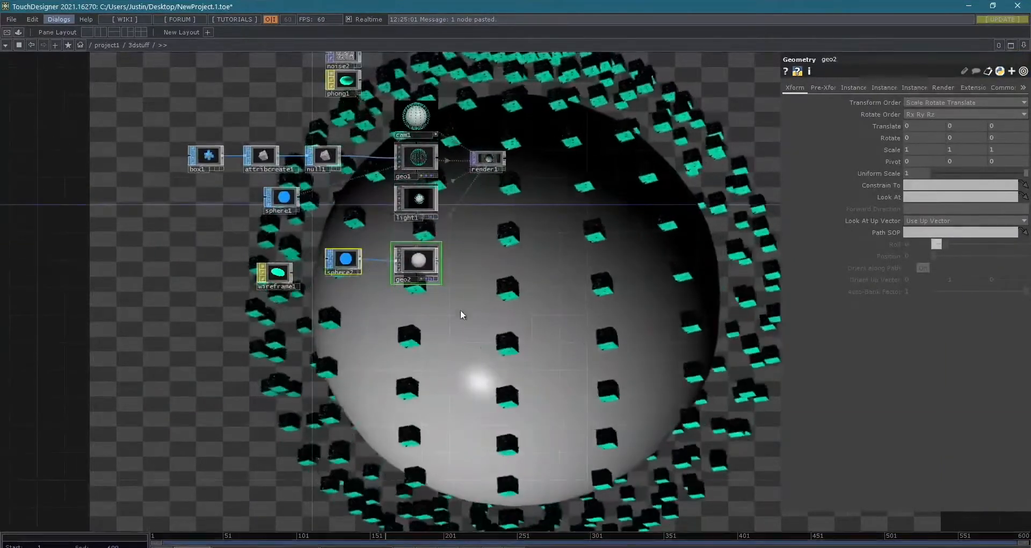
# - Assign the wireframe1 material to geo2 as its Material parameter
pyautogui.moveTo(371, 312); pyautogui.dragTo(429, 345)
pyautogui.scroll(5, 401, 327)
pyautogui.moveTo(373, 320); pyautogui.dragTo(324, 370)
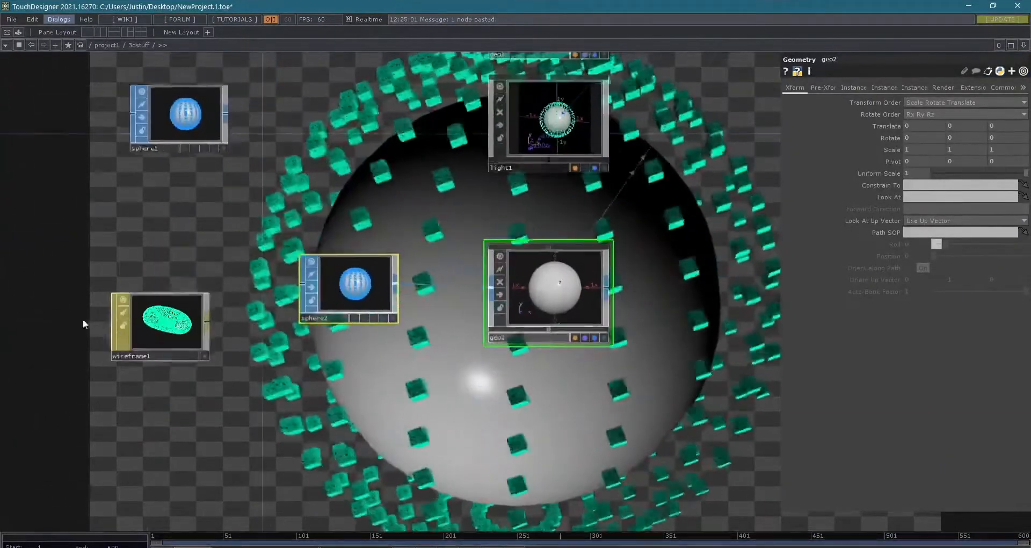
pyautogui.moveTo(149, 331); pyautogui.dragTo(562, 291)
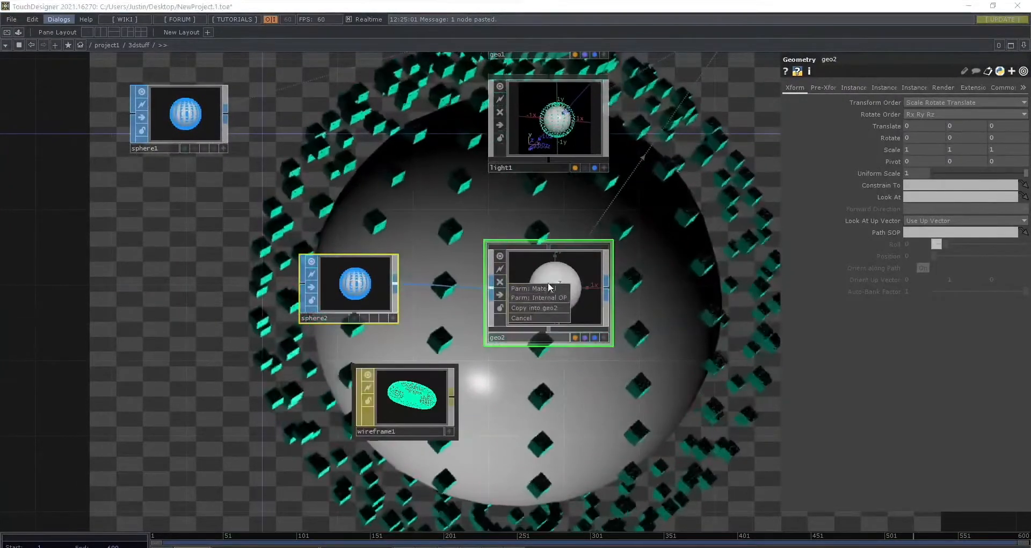
pyautogui.click(551, 288)
# - Change wireframe1's color to light purple (0.678, 0.498, 1) and close the color picker
pyautogui.scroll(-3, 627, 366)
pyautogui.moveTo(627, 366); pyautogui.dragTo(656, 388, button='middle')
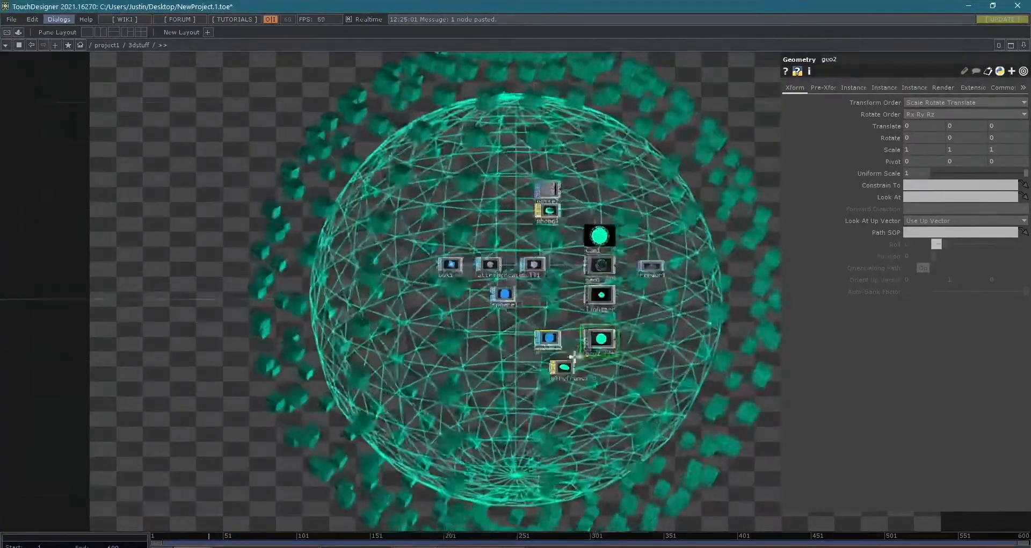
pyautogui.moveTo(688, 390); pyautogui.dragTo(501, 336)
pyautogui.scroll(3, 413, 314)
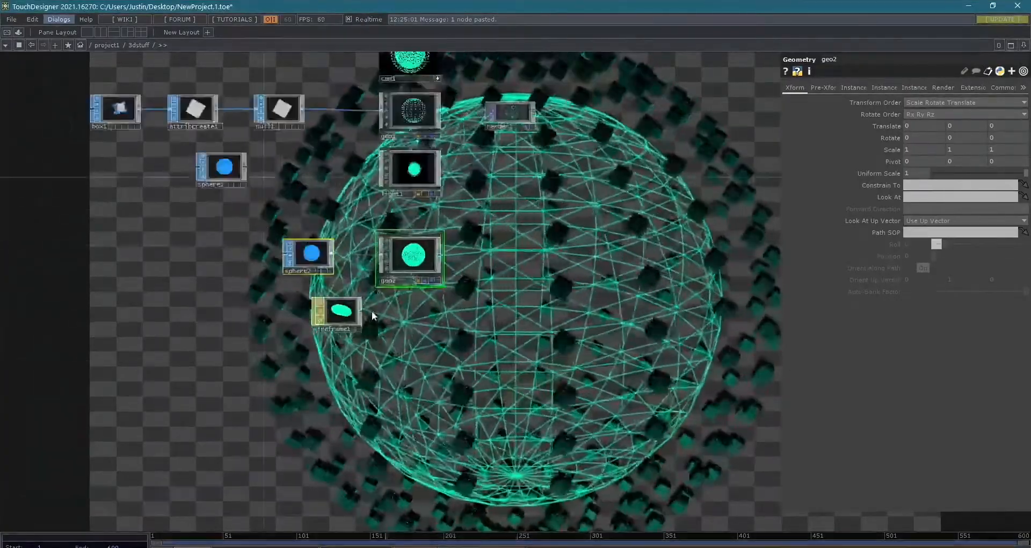
pyautogui.click(338, 311)
pyautogui.click(911, 101)
pyautogui.click(953, 56)
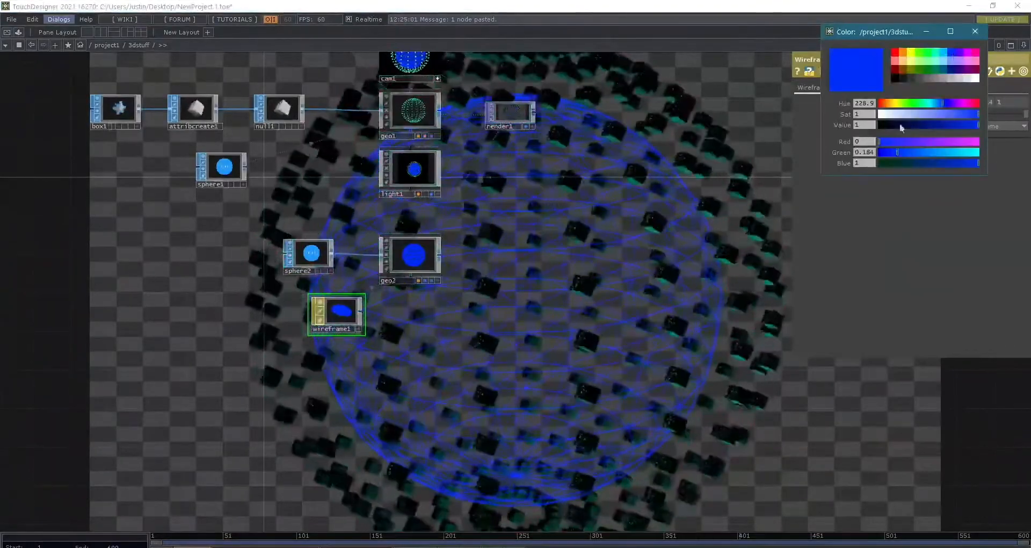
pyautogui.click(951, 62)
pyautogui.click(952, 59)
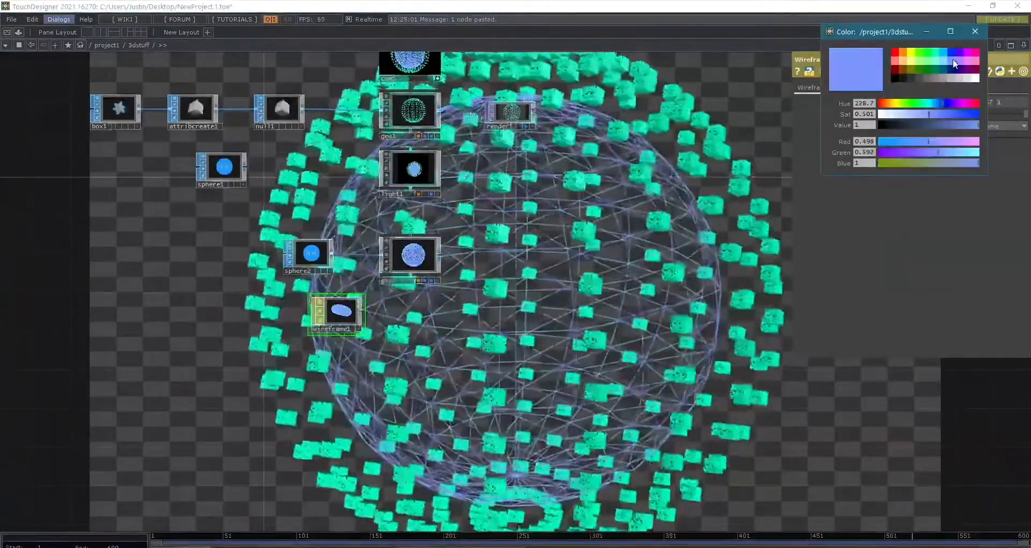
pyautogui.click(969, 59)
pyautogui.click(759, 273)
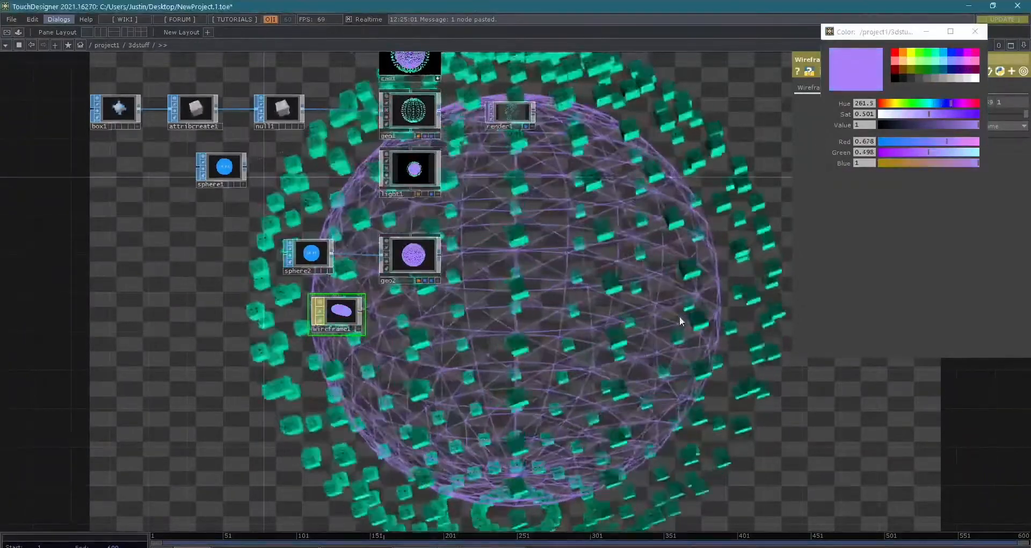
pyautogui.click(974, 33)
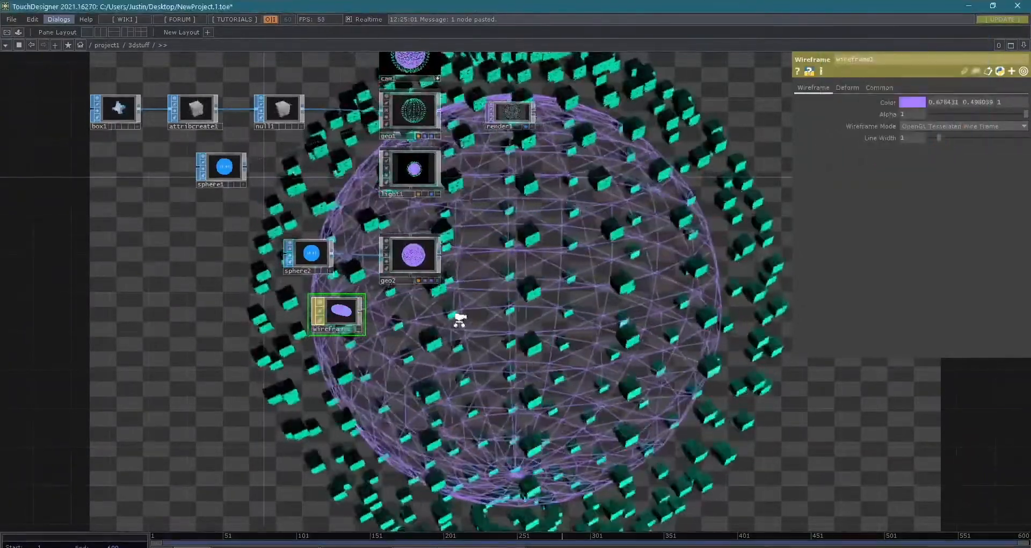
# - Move render1 farther away from the camera, light and geometry components
pyautogui.scroll(-6, 587, 357)
pyautogui.scroll(6, 491, 362)
pyautogui.moveTo(535, 410); pyautogui.dragTo(576, 449)
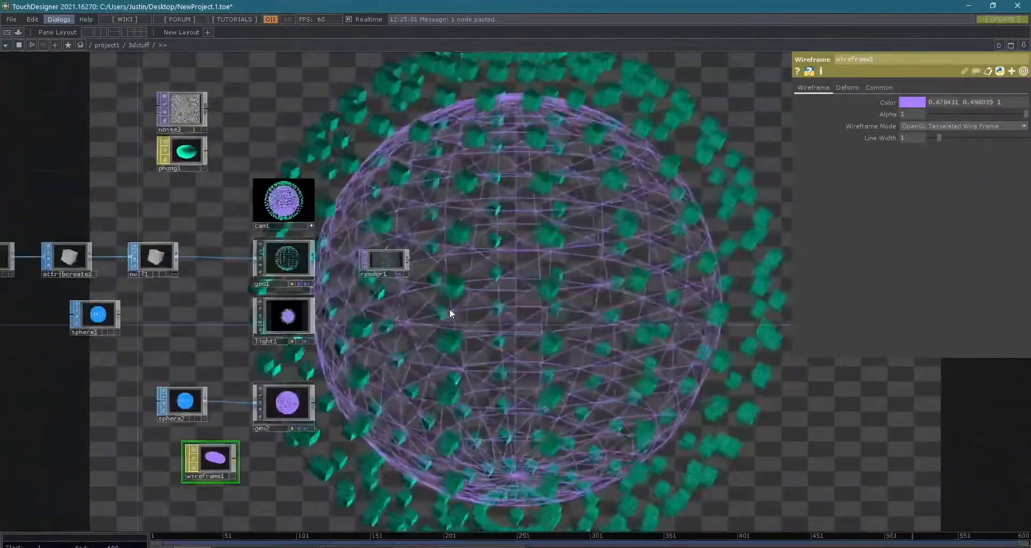
pyautogui.moveTo(421, 298); pyautogui.dragTo(507, 335)
pyautogui.moveTo(475, 291); pyautogui.dragTo(533, 299)
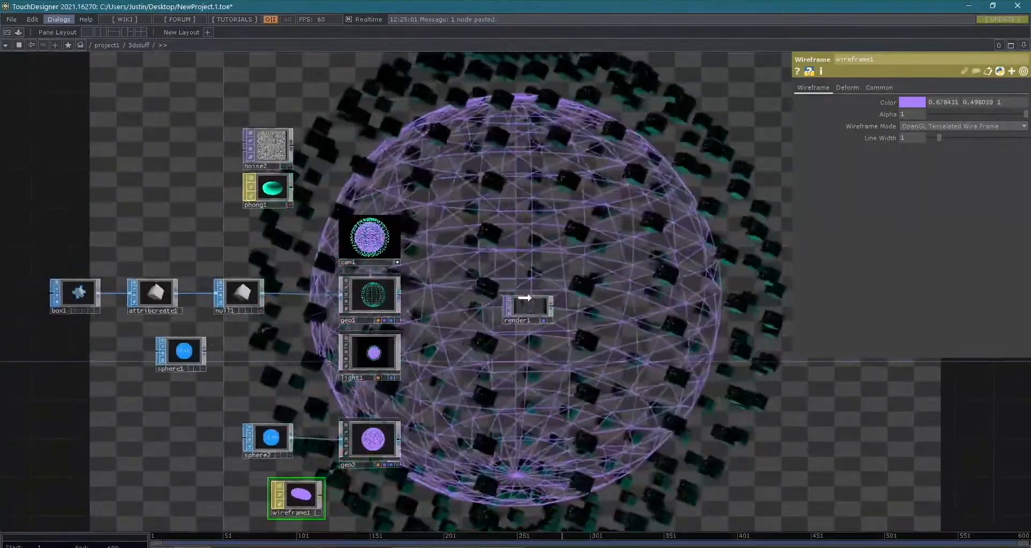
# - Add a Composite TOP on render1's output and place it beside render1
pyautogui.scroll(6, 536, 306)
pyautogui.scroll(-6, 548, 296)
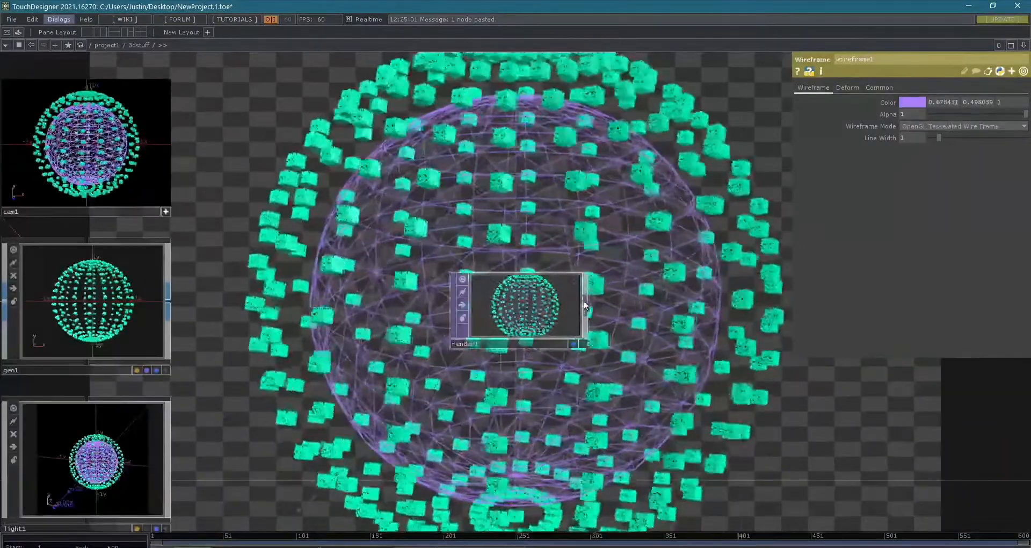
pyautogui.press('Tab')
pyautogui.write('comp')
pyautogui.press('Return')
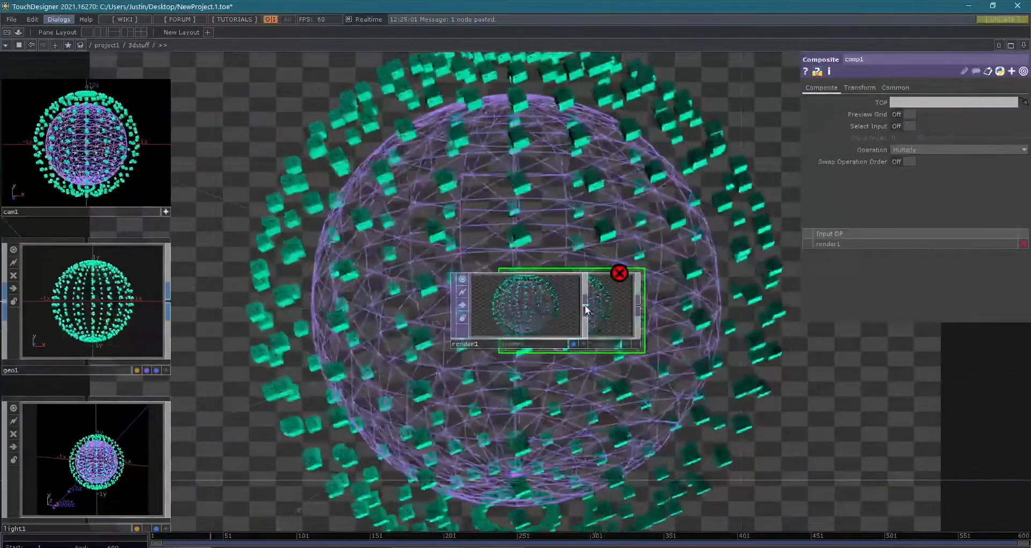
pyautogui.click(742, 304)
# - Add a Movie File In TOP below render1 and load the rocky shoreline footage into it
pyautogui.moveTo(513, 467); pyautogui.dragTo(476, 387)
pyautogui.press('Tab')
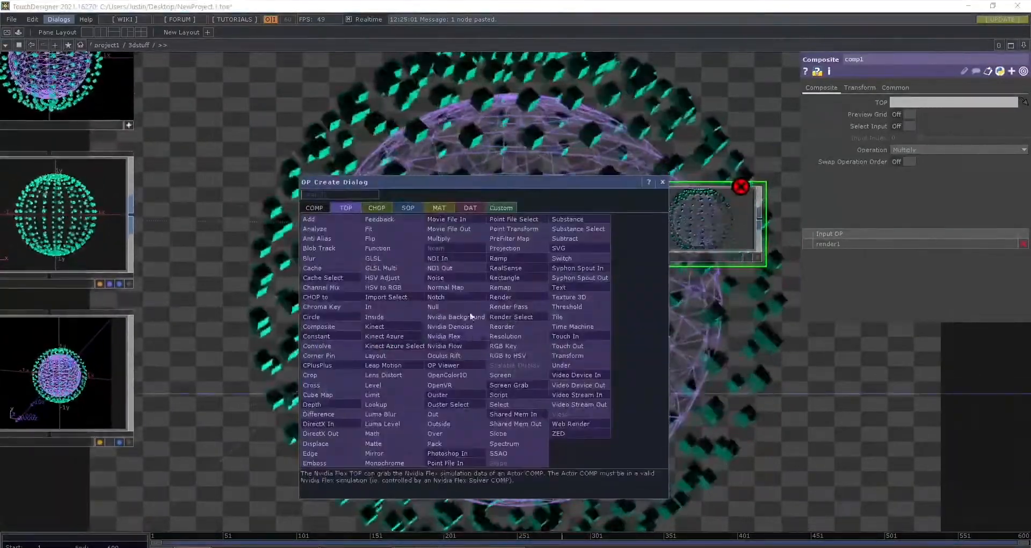
pyautogui.click(454, 219)
pyautogui.click(481, 373)
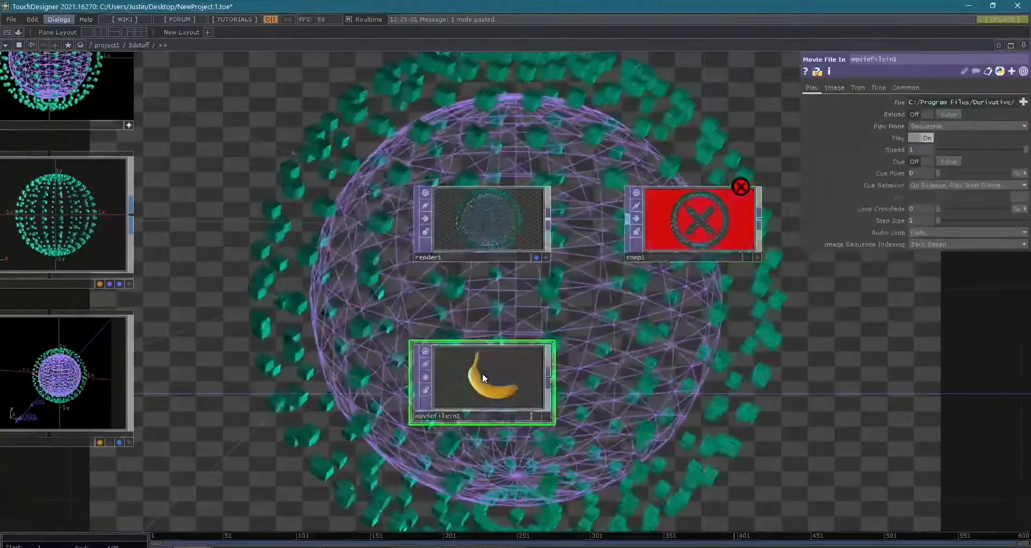
pyautogui.click(1023, 101)
pyautogui.doubleClick(302, 111)
pyautogui.scroll(3, 488, 369)
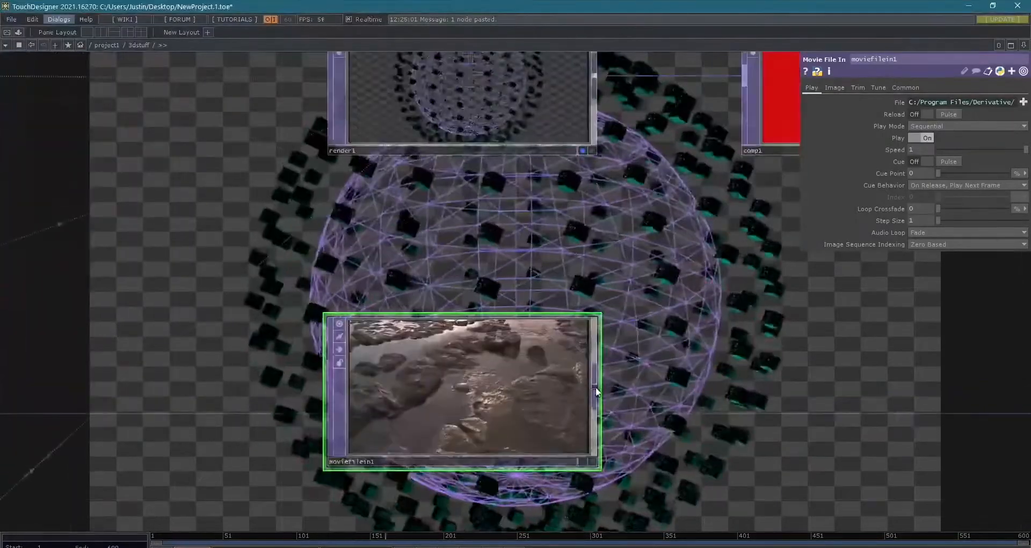
# - Connect moviefilein1 to comp1 as its second input and inspect the composited result
pyautogui.moveTo(670, 188); pyautogui.dragTo(743, 86)
pyautogui.moveTo(676, 301); pyautogui.dragTo(513, 489)
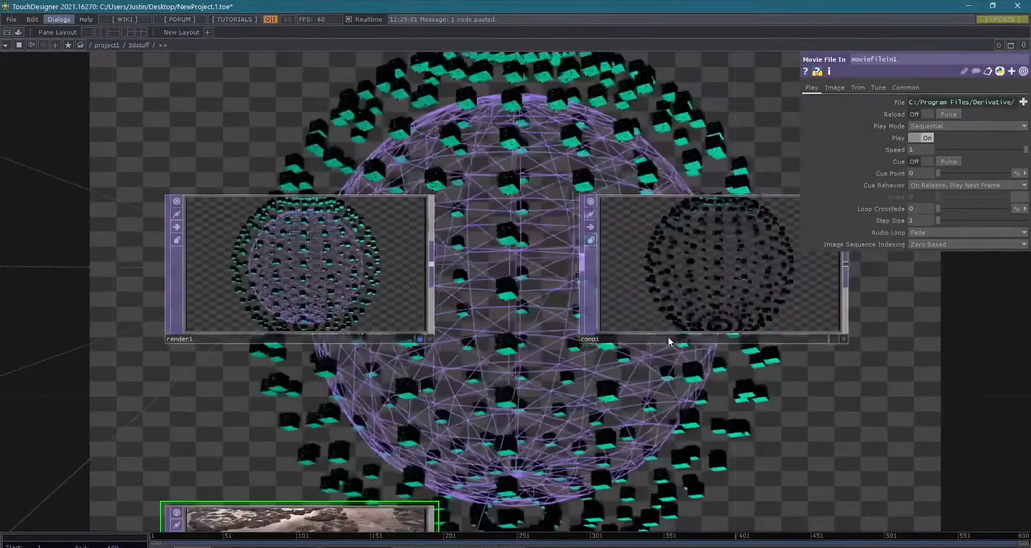
pyautogui.scroll(2, 419, 330)
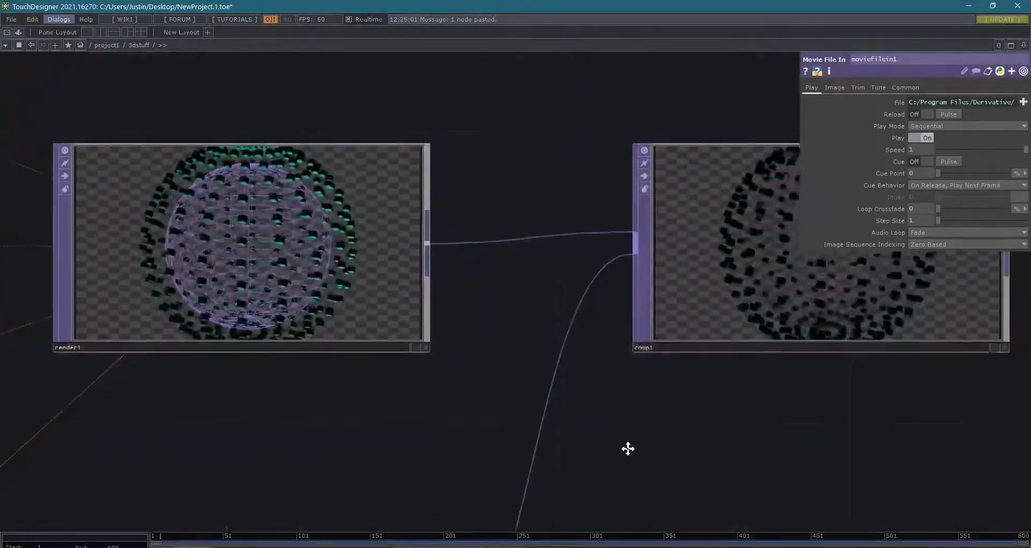
pyautogui.moveTo(628, 449); pyautogui.dragTo(327, 466)
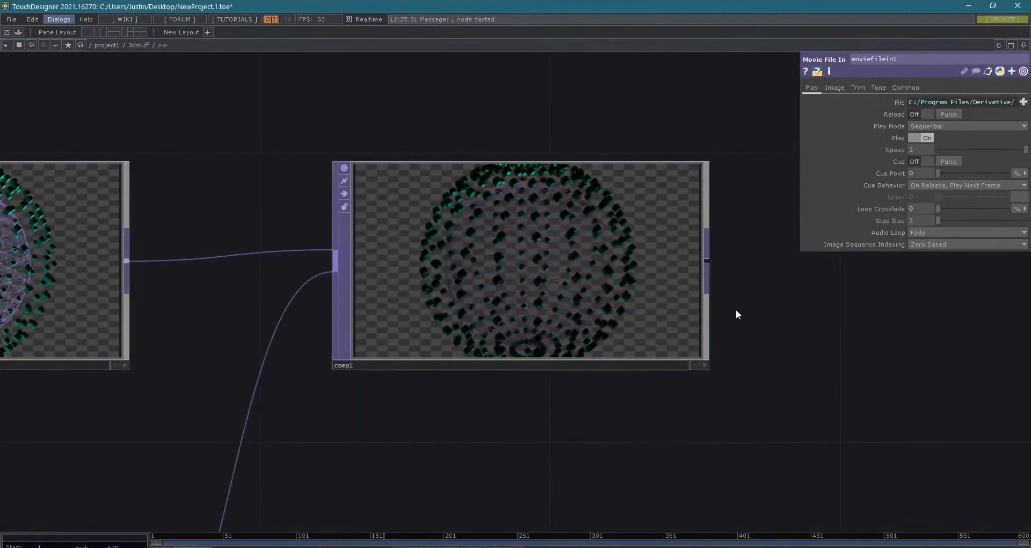
# - Add a Null TOP after comp1, place it beside the composite, and display its output as the network background
pyautogui.scroll(-4, 584, 358)
pyautogui.rightClick(549, 324)
pyautogui.write('null')
pyautogui.press('Return')
pyautogui.click(549, 324)
pyautogui.click(800, 322)
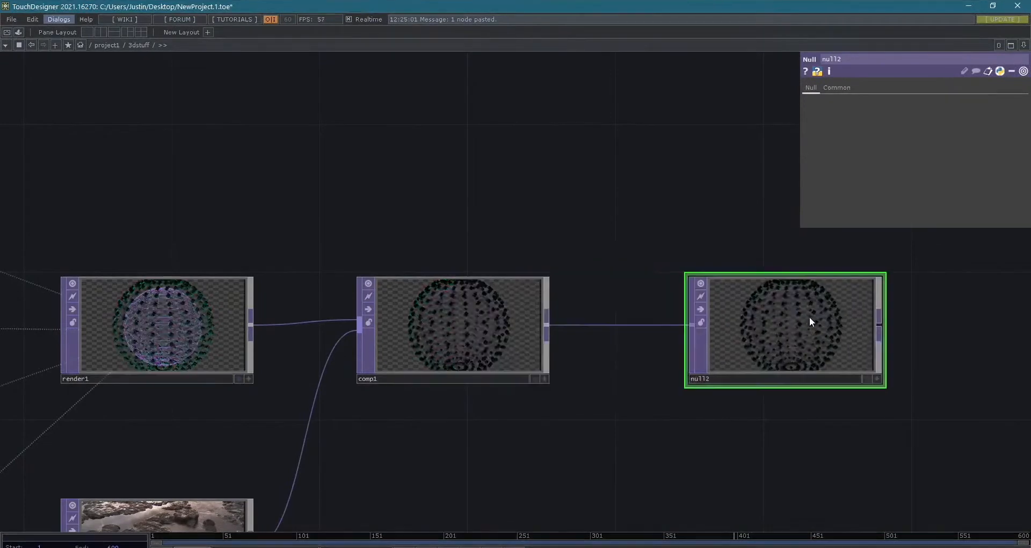
pyautogui.click(866, 379)
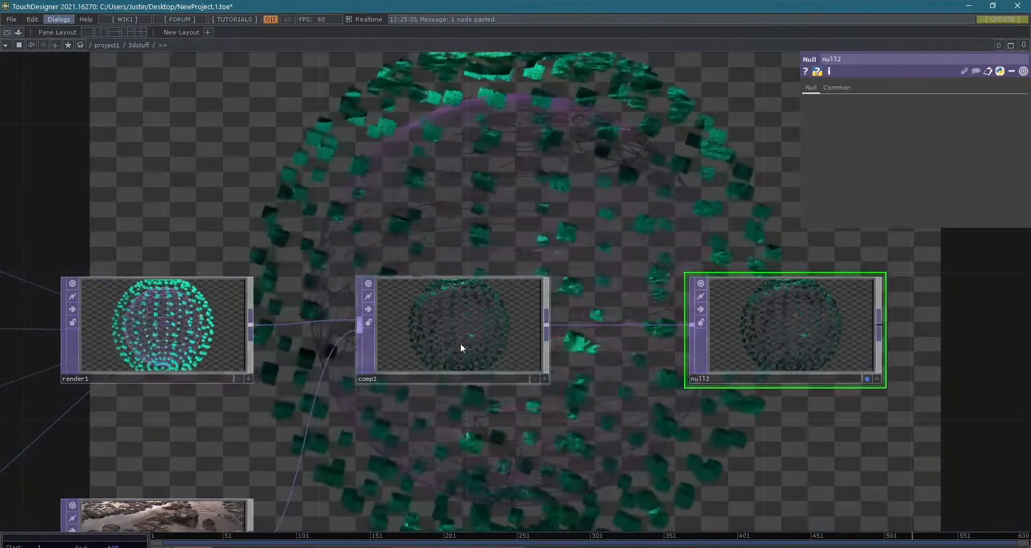
# - Set comp1's compositing operation to Over
pyautogui.click(472, 339)
pyautogui.scroll(-2, 593, 235)
pyautogui.moveTo(593, 234); pyautogui.dragTo(727, 402)
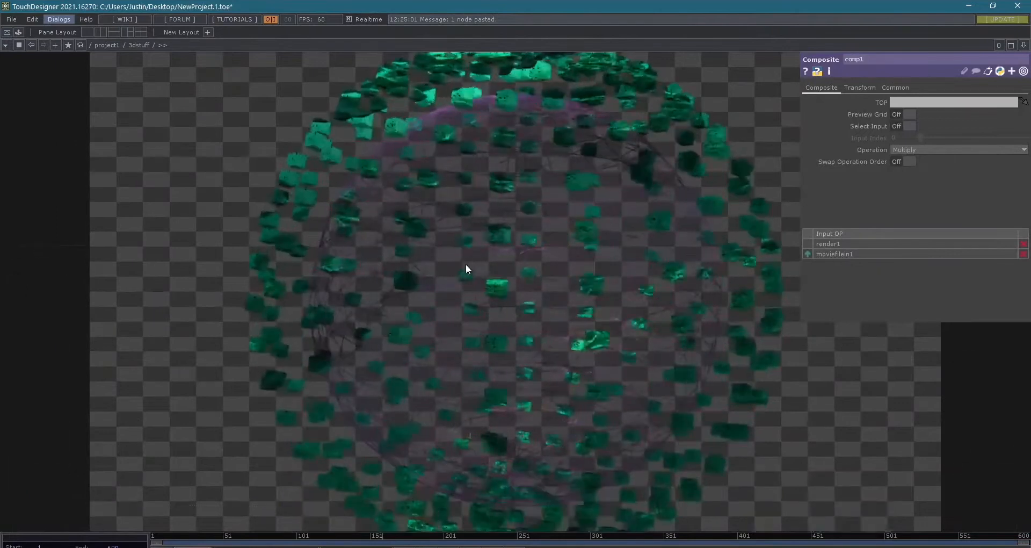
pyautogui.scroll(-2, 492, 285)
pyautogui.moveTo(492, 285); pyautogui.dragTo(469, 187)
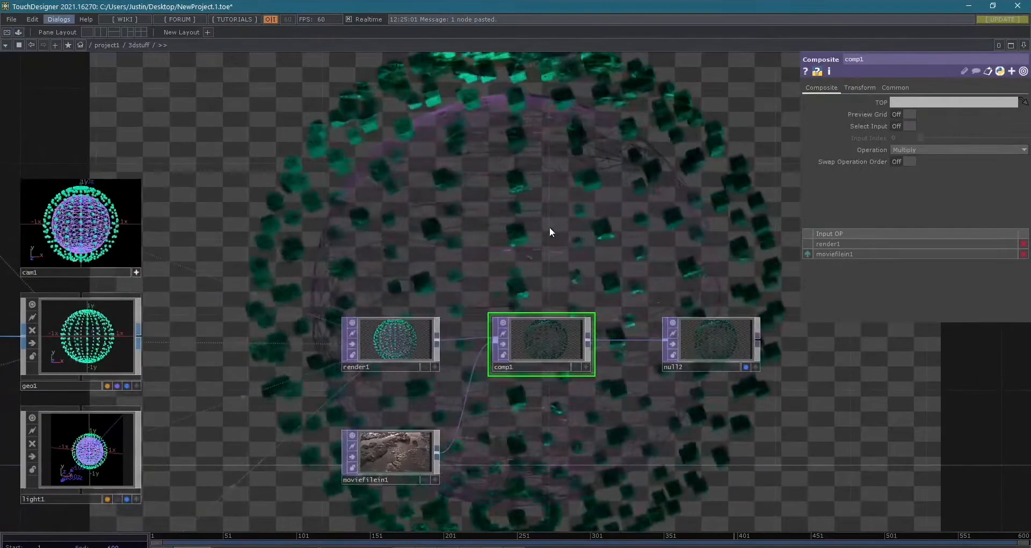
pyautogui.click(944, 147)
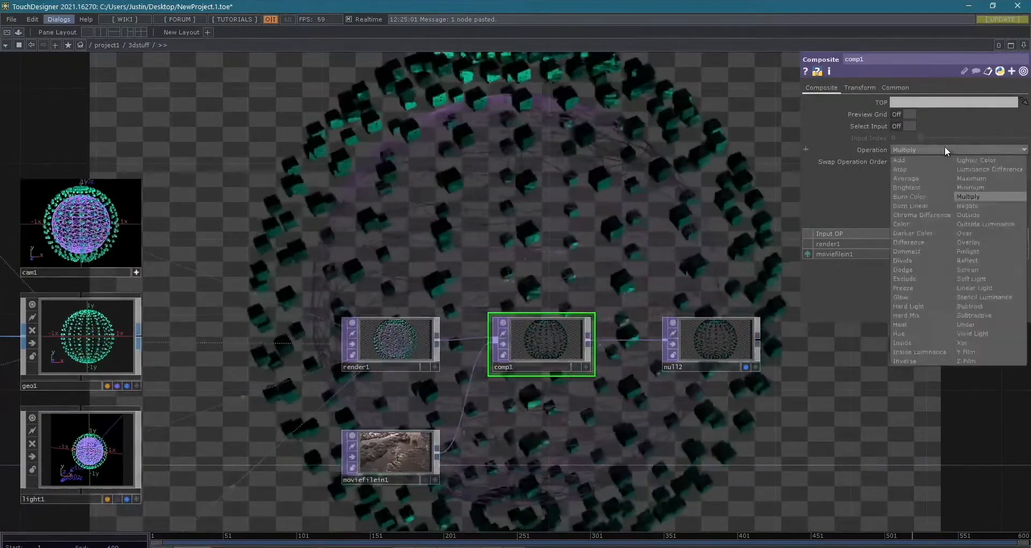
pyautogui.click(985, 235)
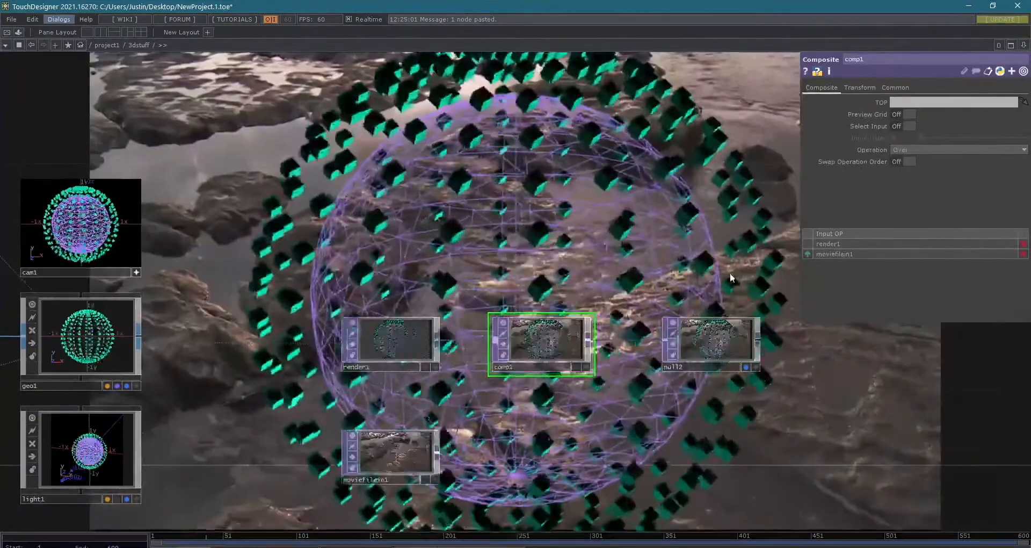
# - Turn off null2's background display and enlarge its node beside comp1
pyautogui.scroll(-3, 727, 273)
pyautogui.moveTo(501, 402); pyautogui.dragTo(395, 413)
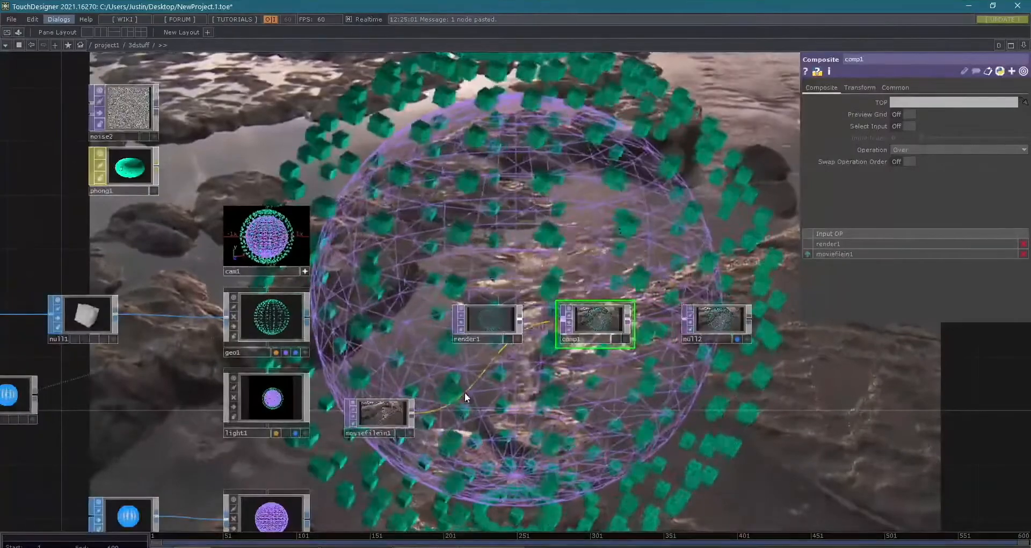
pyautogui.scroll(5, 468, 396)
pyautogui.scroll(-5, 468, 396)
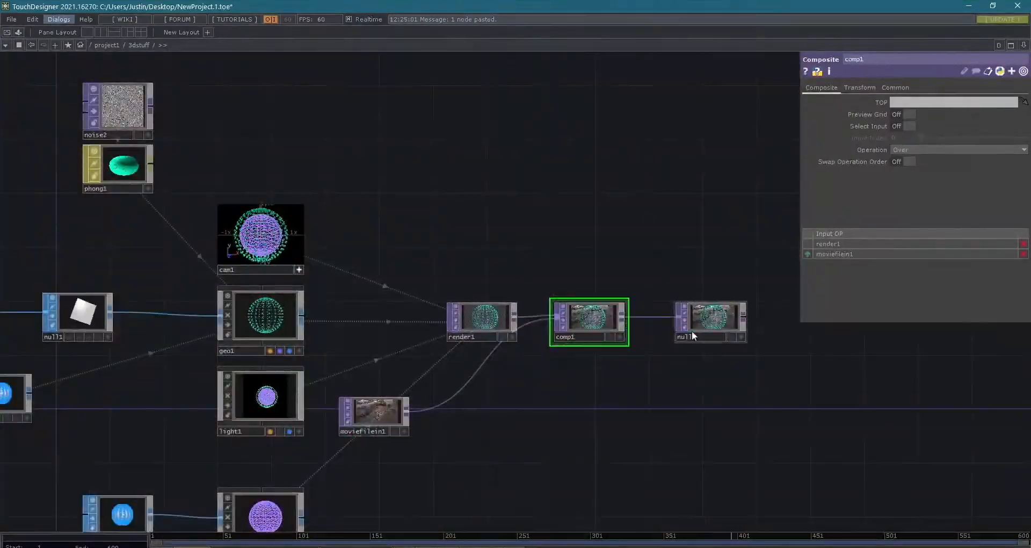
pyautogui.moveTo(744, 342); pyautogui.dragTo(969, 469)
pyautogui.moveTo(529, 179); pyautogui.dragTo(621, 228)
pyautogui.moveTo(759, 292); pyautogui.dragTo(627, 333)
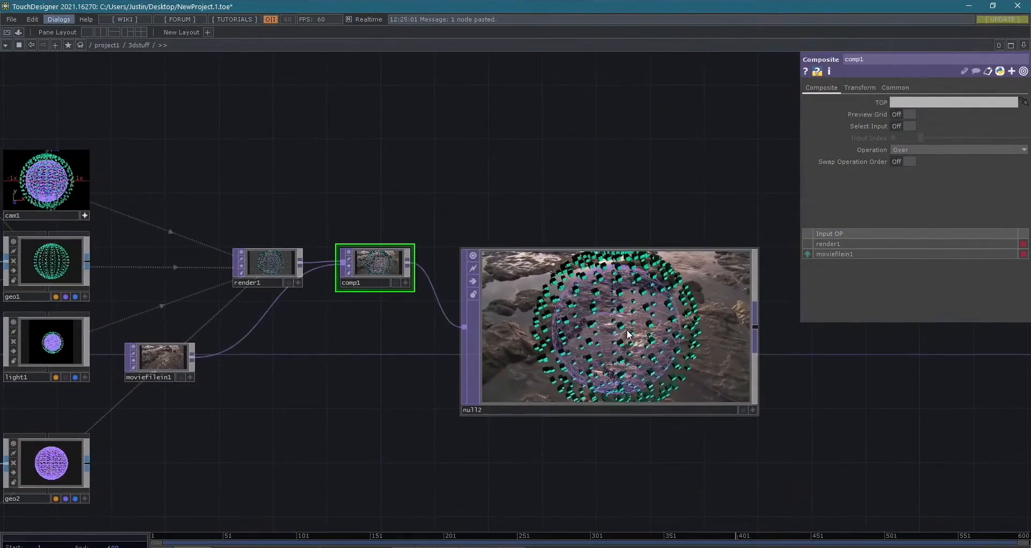
# - View null2's output in a separate floating window, reposition and resize the window, and close it
pyautogui.rightClick(627, 330)
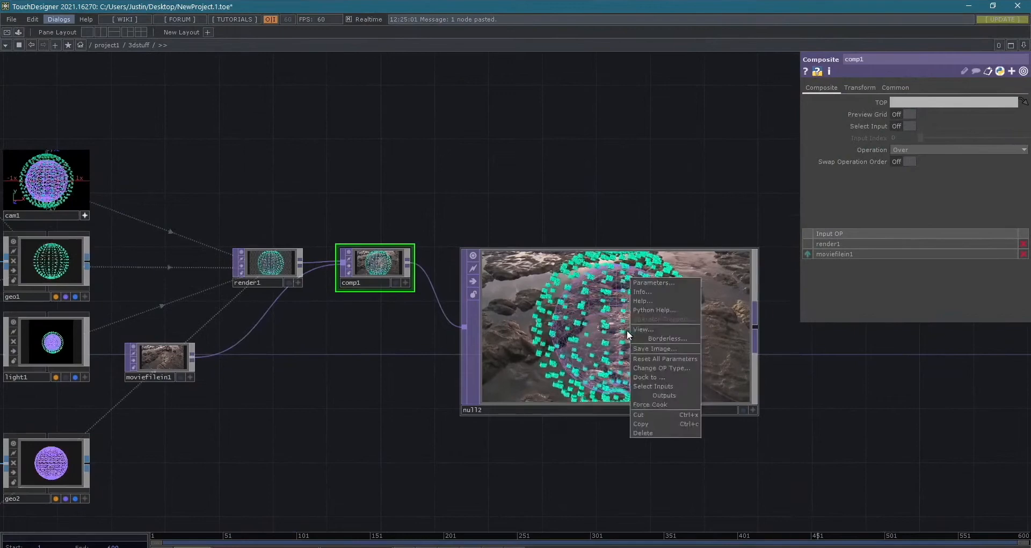
pyautogui.click(656, 329)
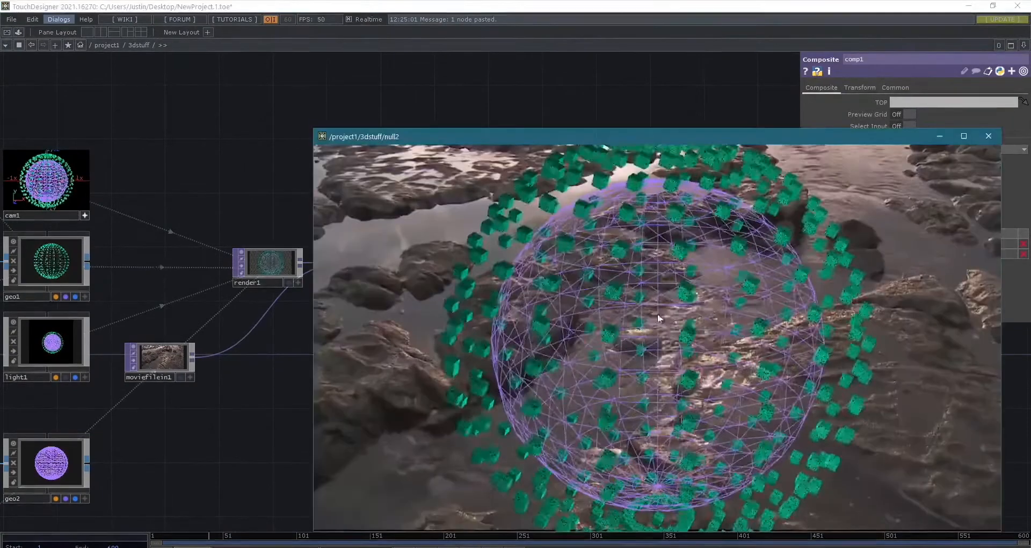
pyautogui.moveTo(607, 135); pyautogui.dragTo(606, 23)
pyautogui.moveTo(314, 412); pyautogui.dragTo(330, 404)
pyautogui.click(984, 18)
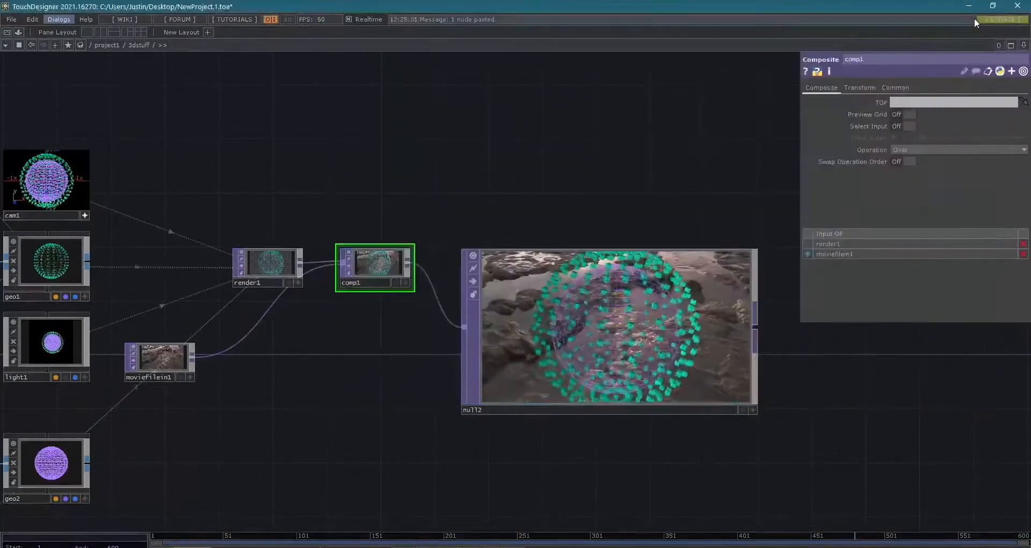
# - Split the network editor into two side-by-side panes and widen the first one
pyautogui.click(1024, 45)
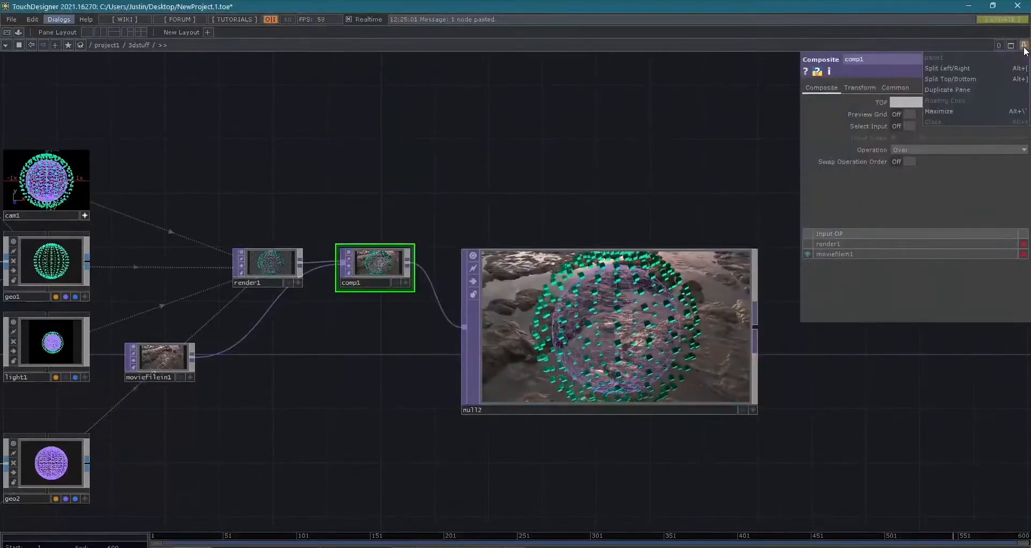
pyautogui.click(972, 69)
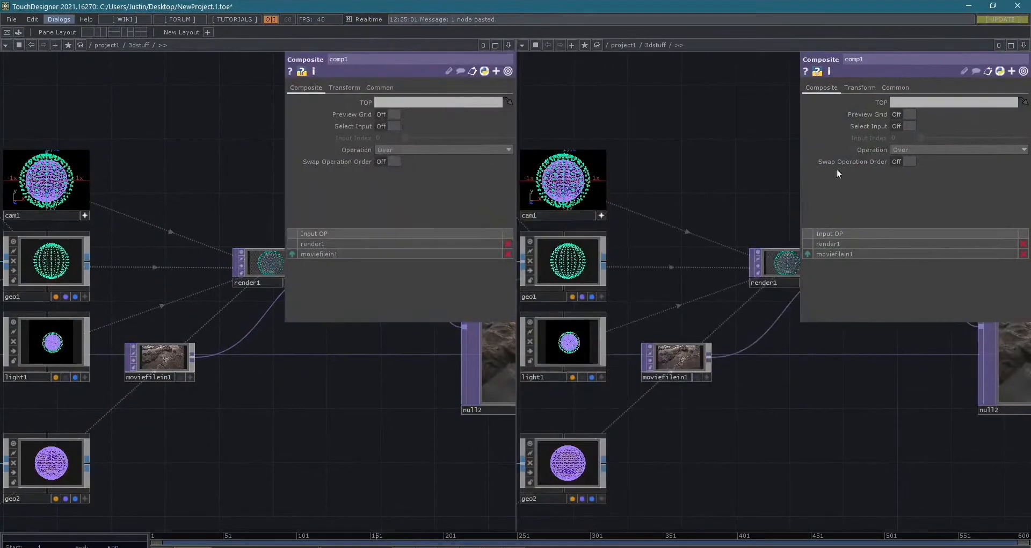
pyautogui.scroll(-2, 286, 430)
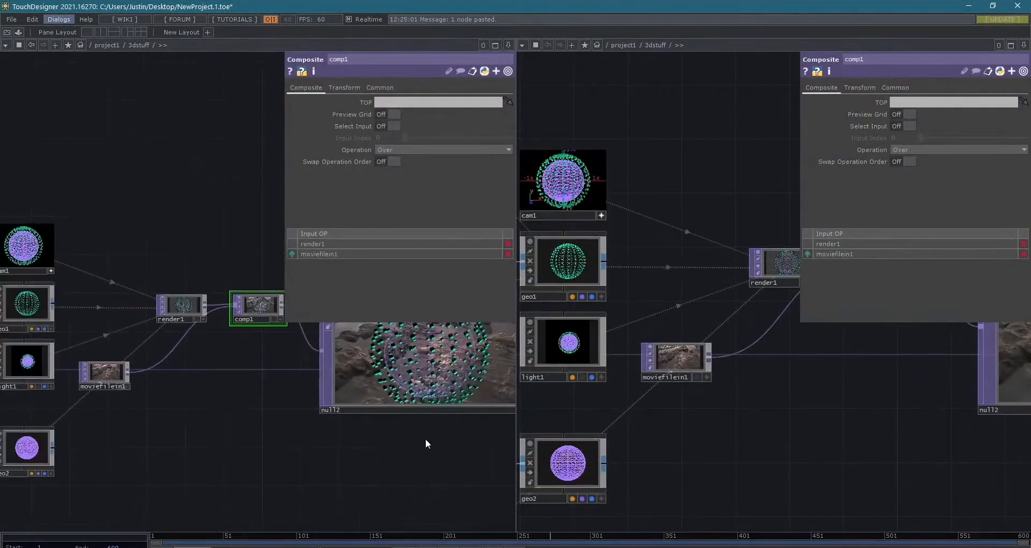
pyautogui.moveTo(517, 430); pyautogui.dragTo(619, 426)
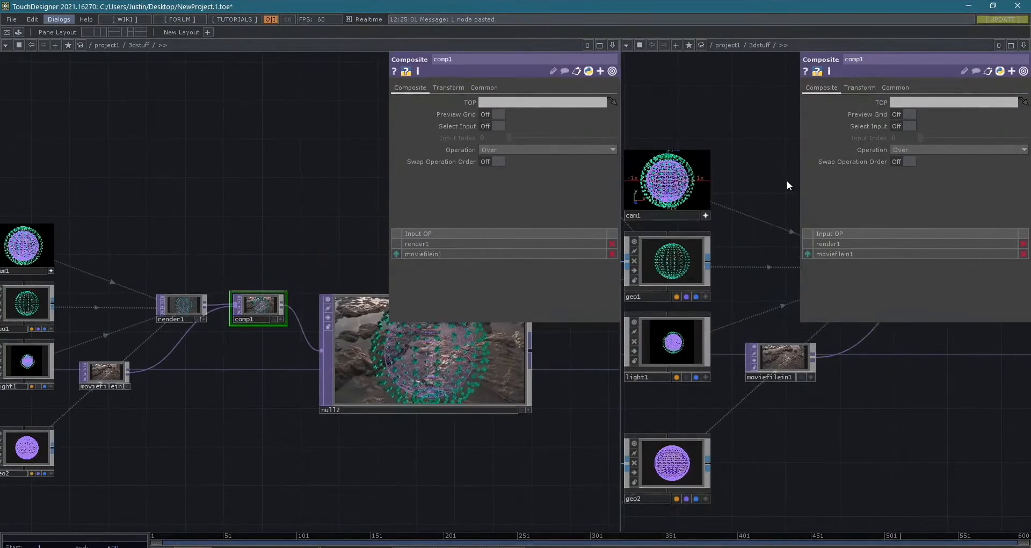
# - Maximize one of the split panes and restore the two-pane layout
pyautogui.click(1023, 45)
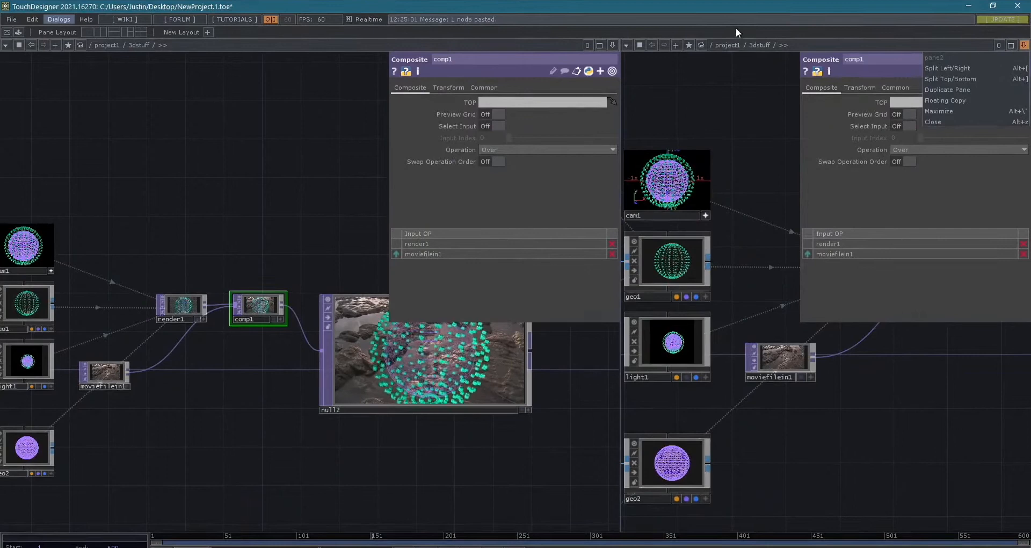
pyautogui.click(1010, 47)
pyautogui.click(1010, 46)
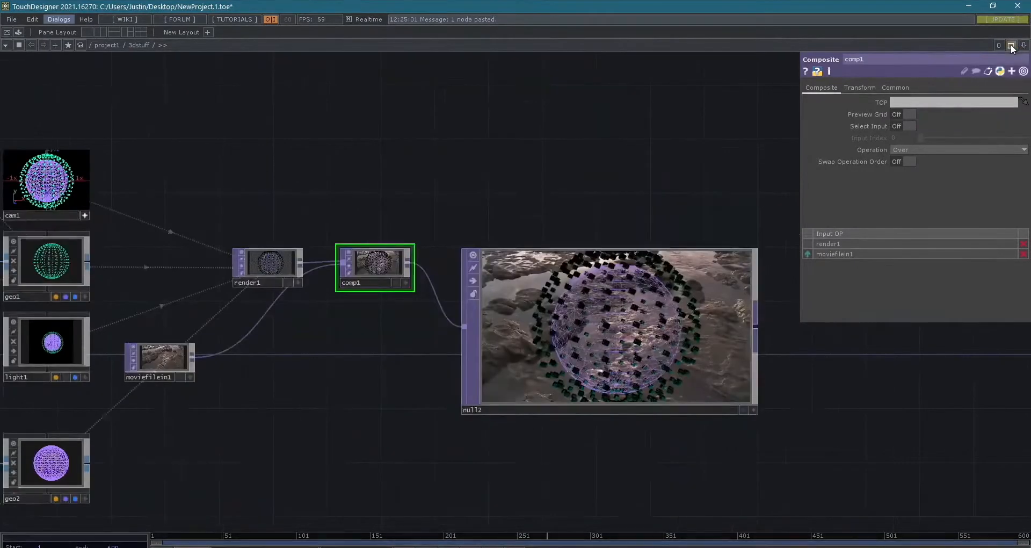
pyautogui.click(1010, 45)
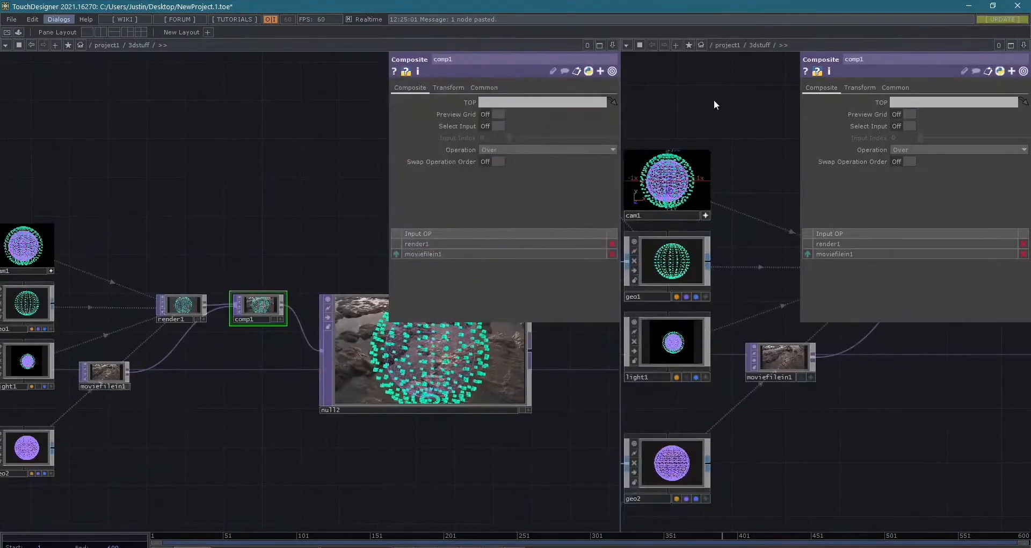
# - Change the second pane to a TOP Viewer and try to load null2 into it from the network
pyautogui.click(627, 44)
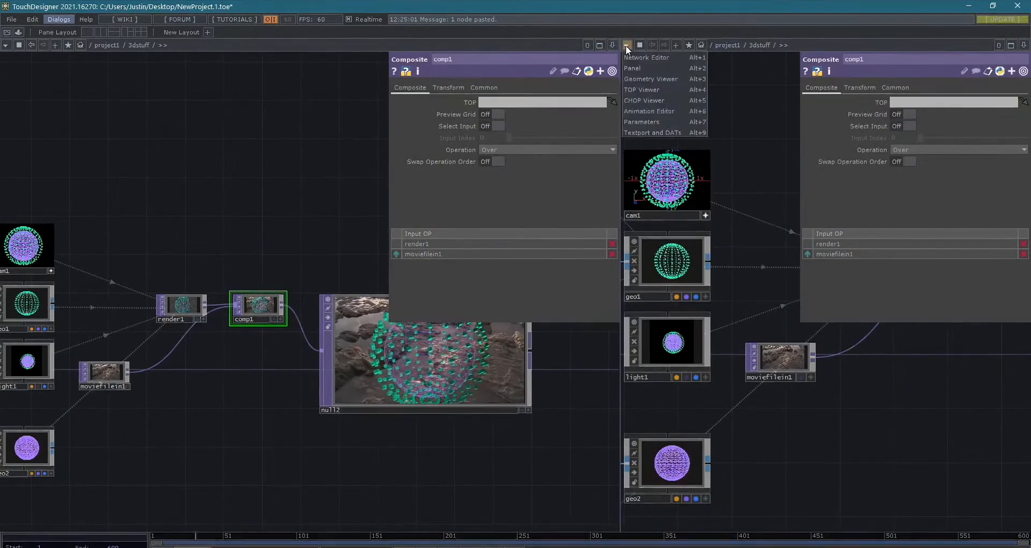
pyautogui.click(667, 89)
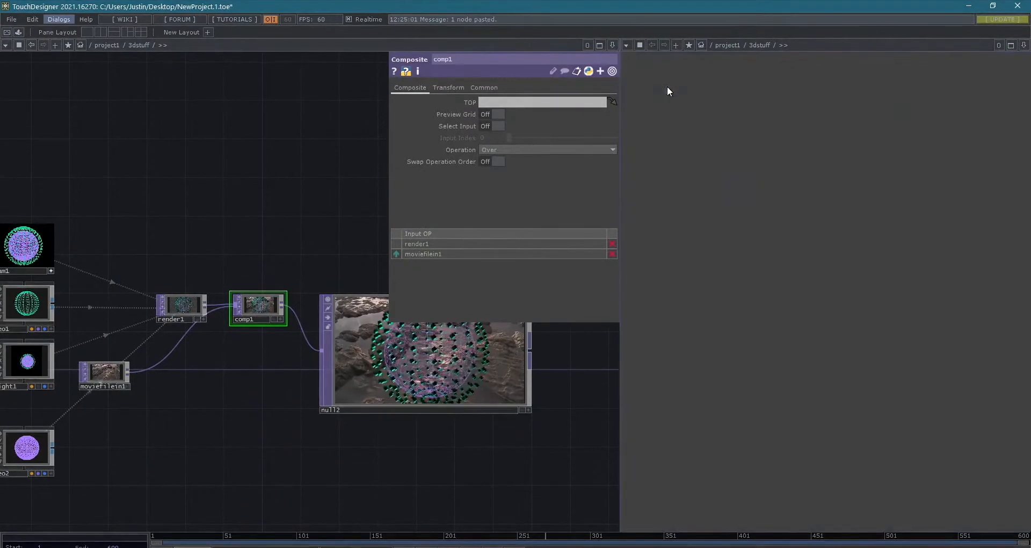
pyautogui.moveTo(458, 304); pyautogui.dragTo(738, 318)
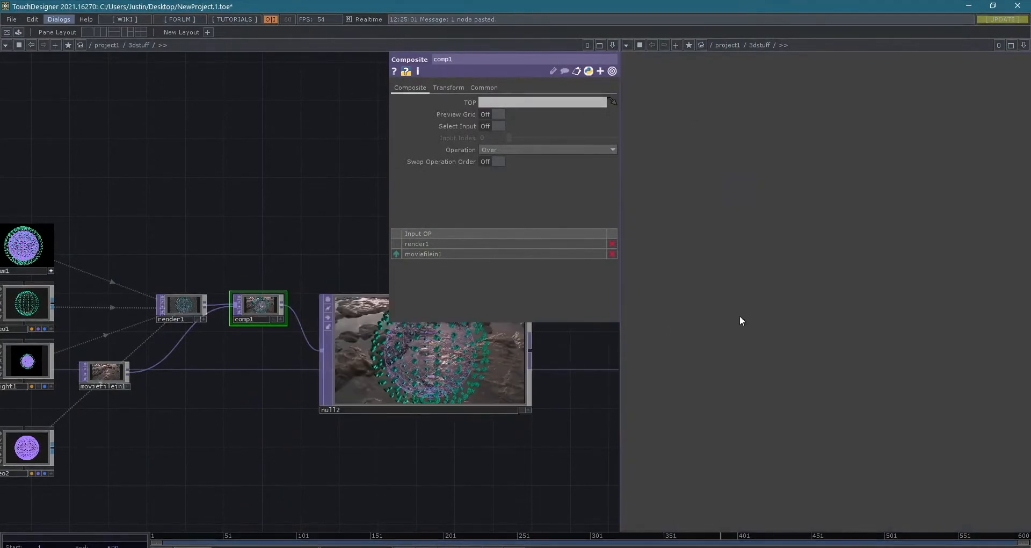
pyautogui.scroll(-3, 555, 397)
pyautogui.moveTo(545, 391); pyautogui.dragTo(440, 379)
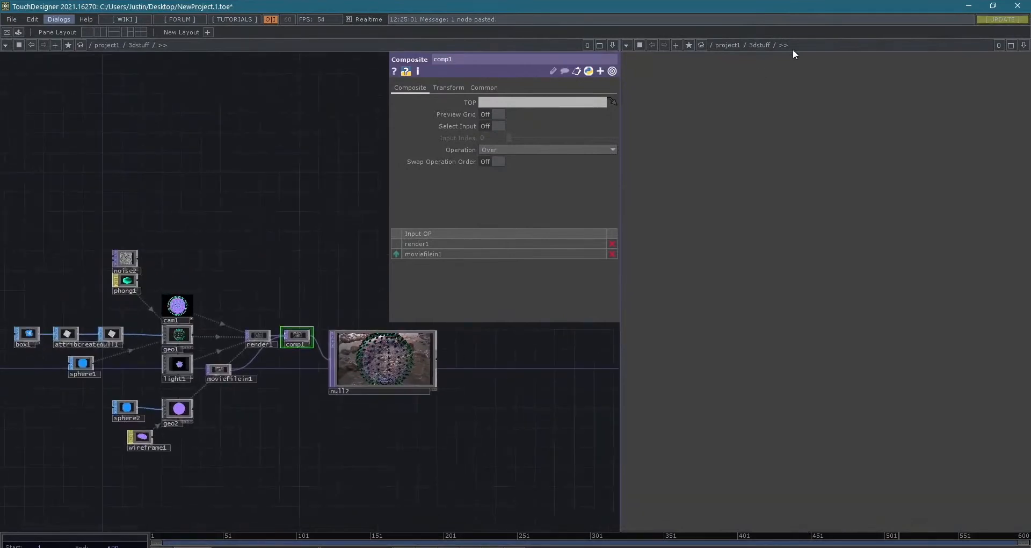
# - Try to show null2 in the TOP Viewer pane by setting its path to /project1/3dstuff/null2
pyautogui.click(796, 46)
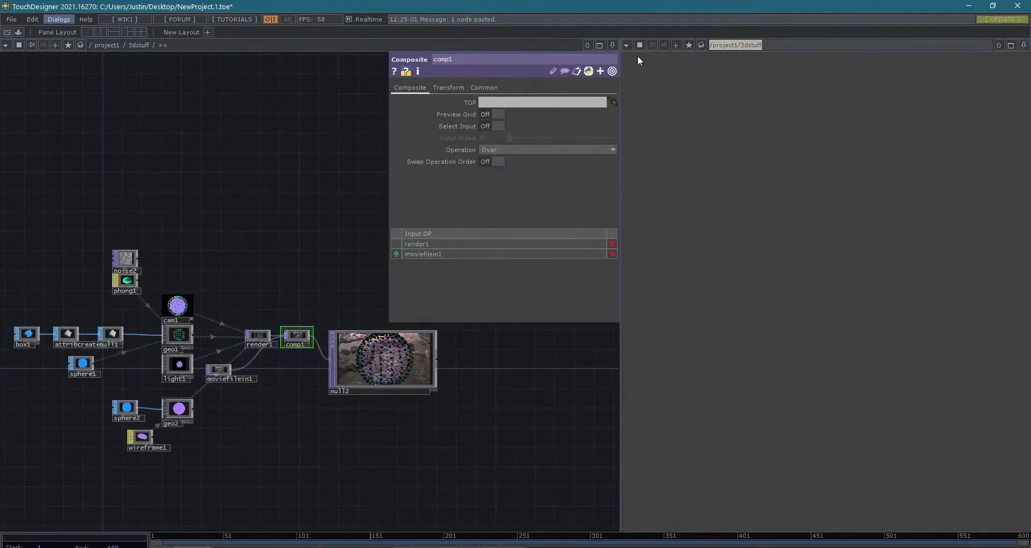
pyautogui.click(625, 45)
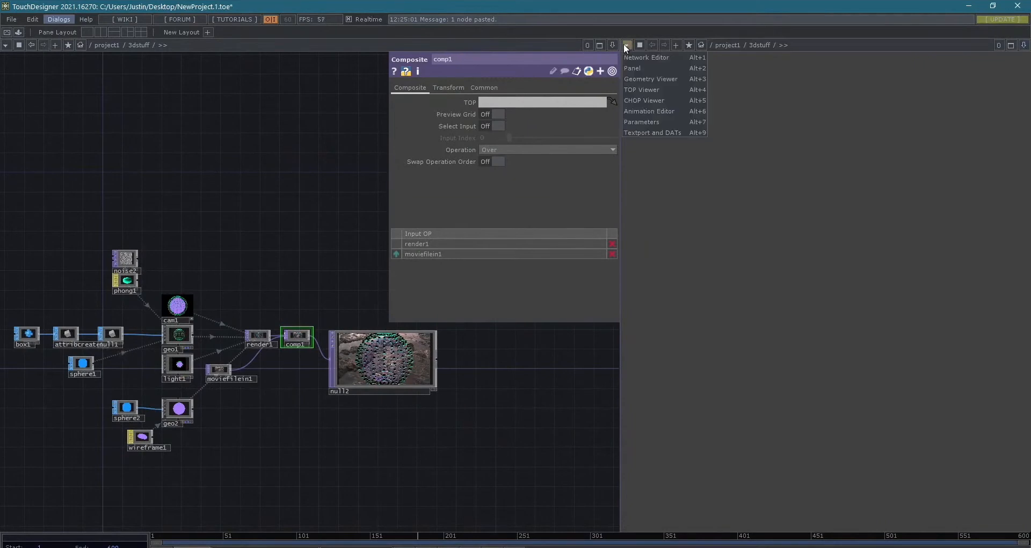
pyautogui.click(675, 90)
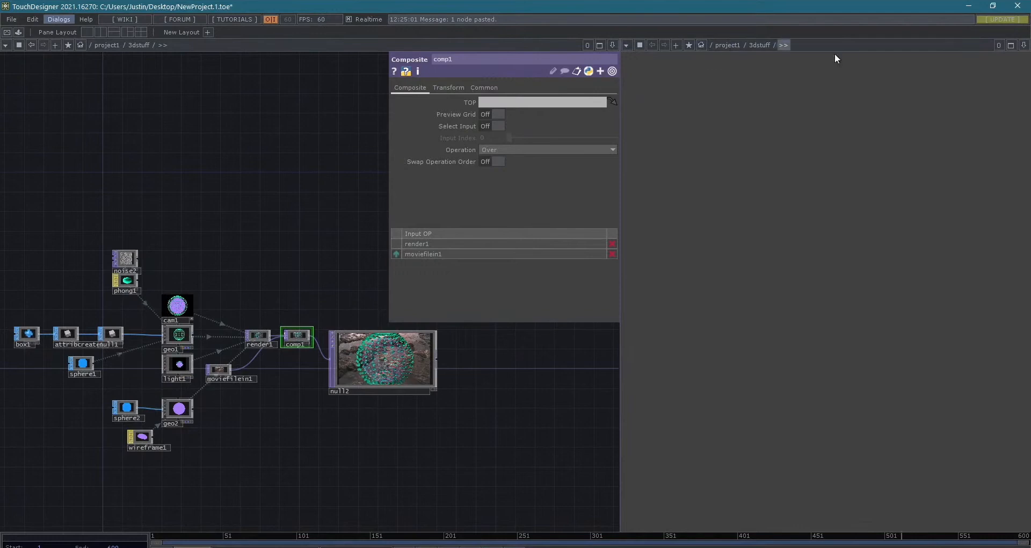
pyautogui.click(1023, 45)
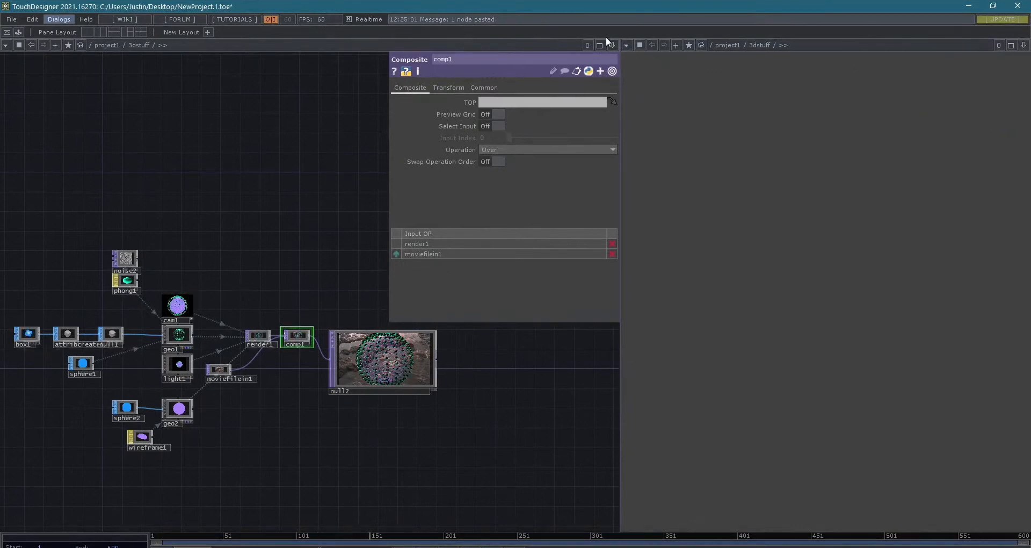
pyautogui.click(811, 46)
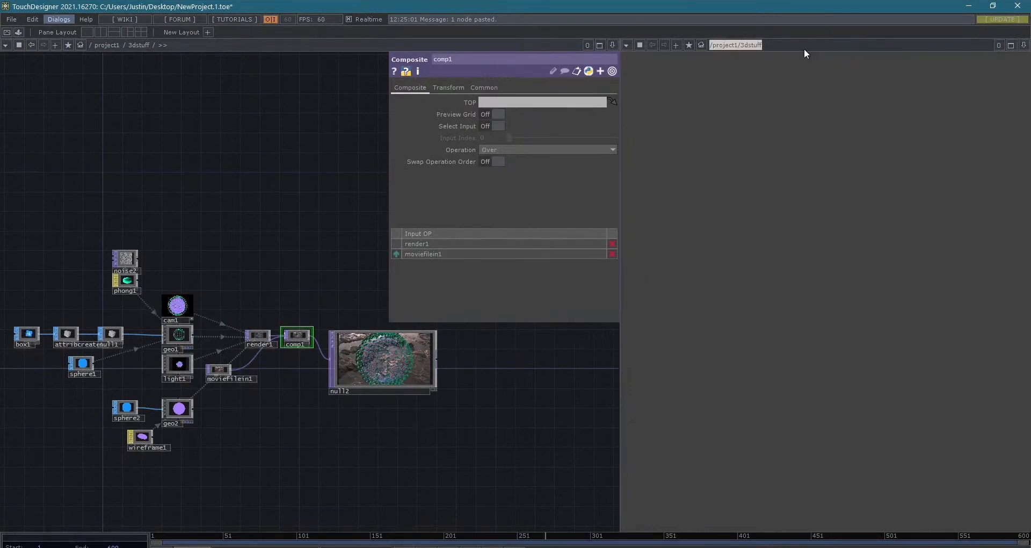
pyautogui.click(811, 48)
pyautogui.write('/ null2')
pyautogui.press('Return')
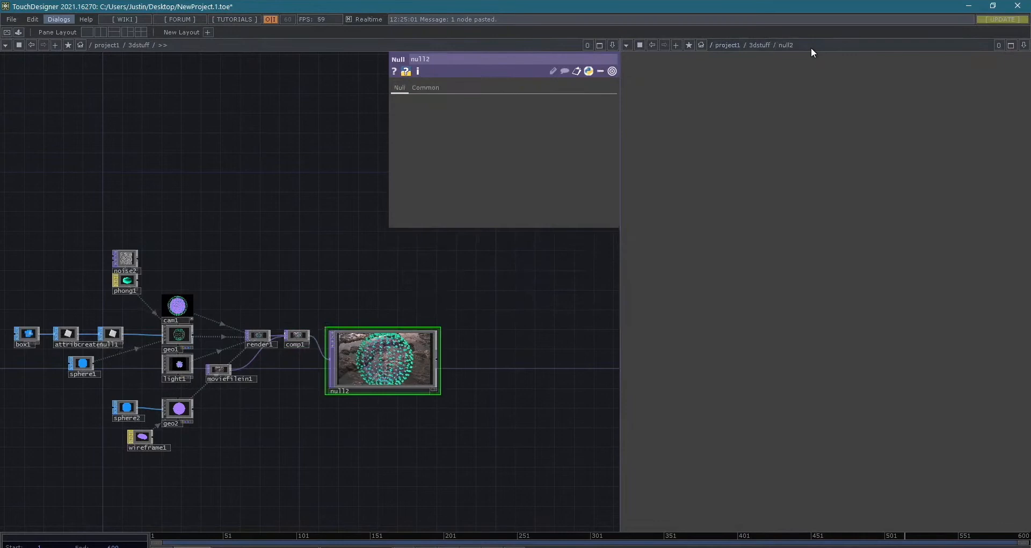
# - Close the TOP Viewer pane to return to a single network editor
pyautogui.click(626, 45)
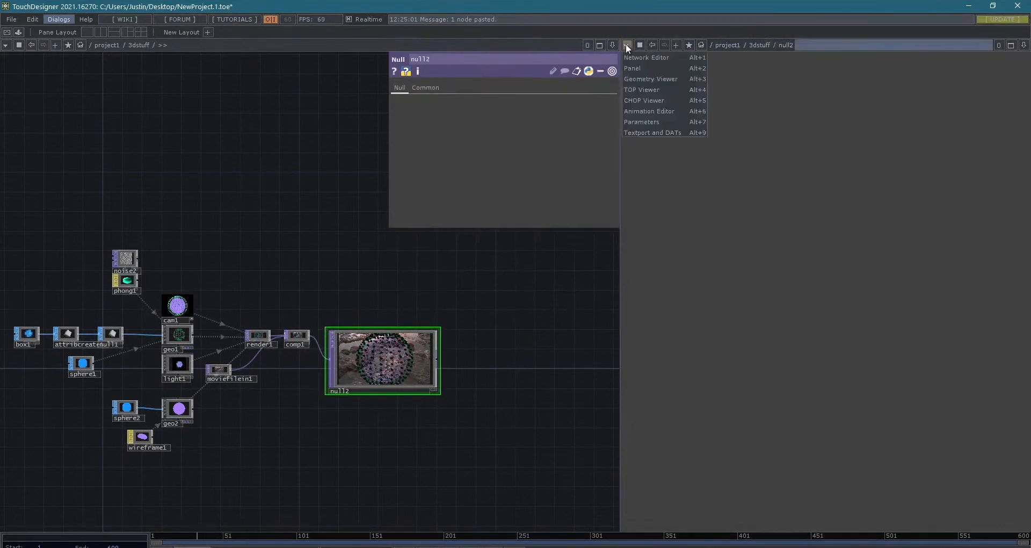
pyautogui.click(1022, 47)
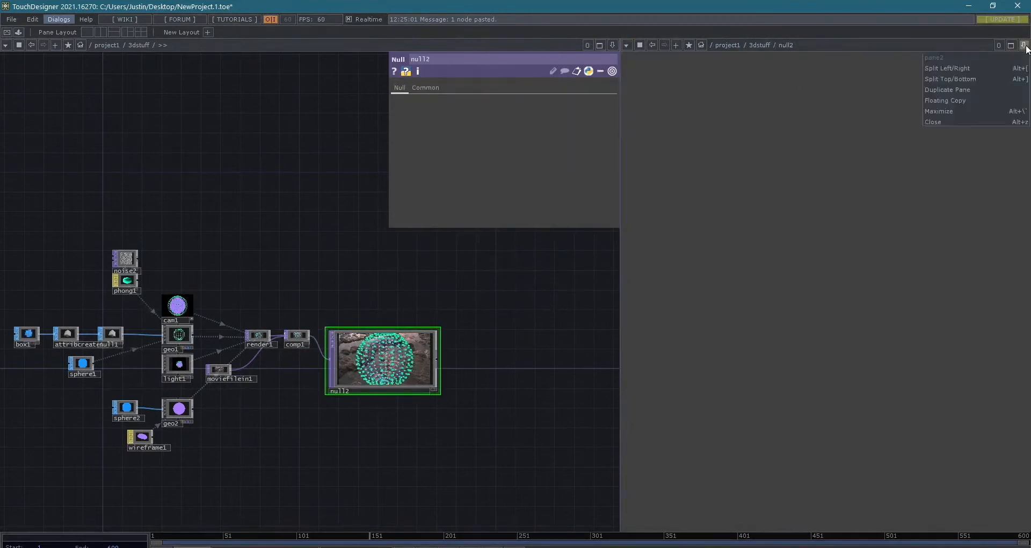
pyautogui.click(945, 117)
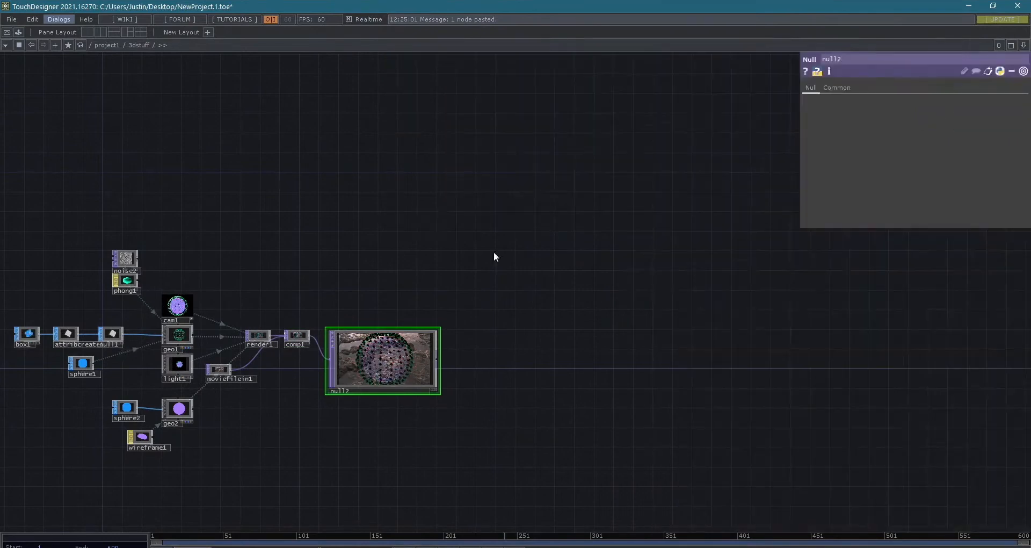
# - Open null2's output in a floating viewer window, shrink it, and move it clear of the upstream nodes
pyautogui.rightClick(394, 362)
pyautogui.click(436, 363)
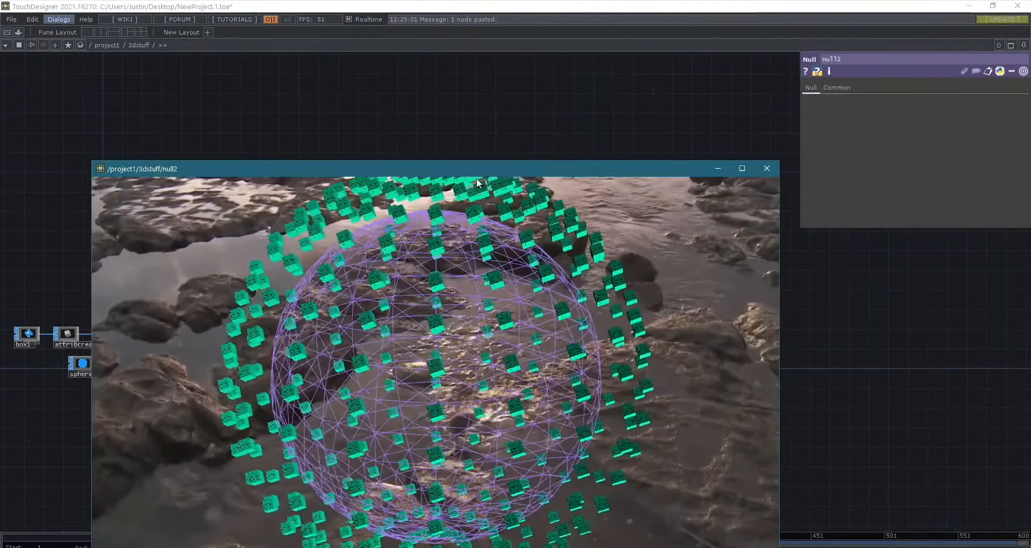
pyautogui.moveTo(89, 162); pyautogui.dragTo(369, 318)
pyautogui.moveTo(572, 324); pyautogui.dragTo(827, 273)
# - Insert a Level TOP on the connection between moviefilein1 and comp1
pyautogui.moveTo(182, 418); pyautogui.dragTo(250, 479)
pyautogui.scroll(6, 252, 411)
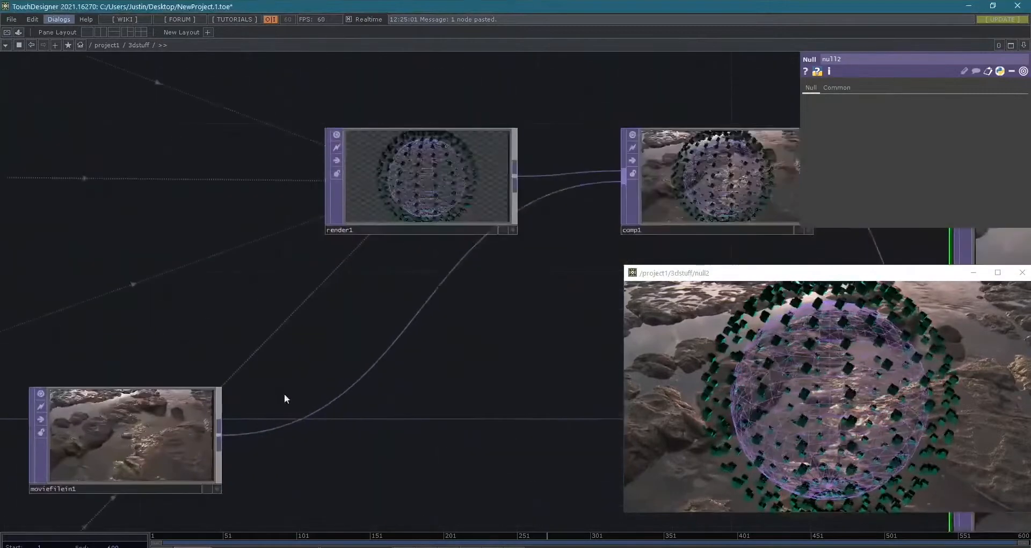
pyautogui.rightClick(327, 405)
pyautogui.click(348, 392)
pyautogui.write('level')
pyautogui.press('Return')
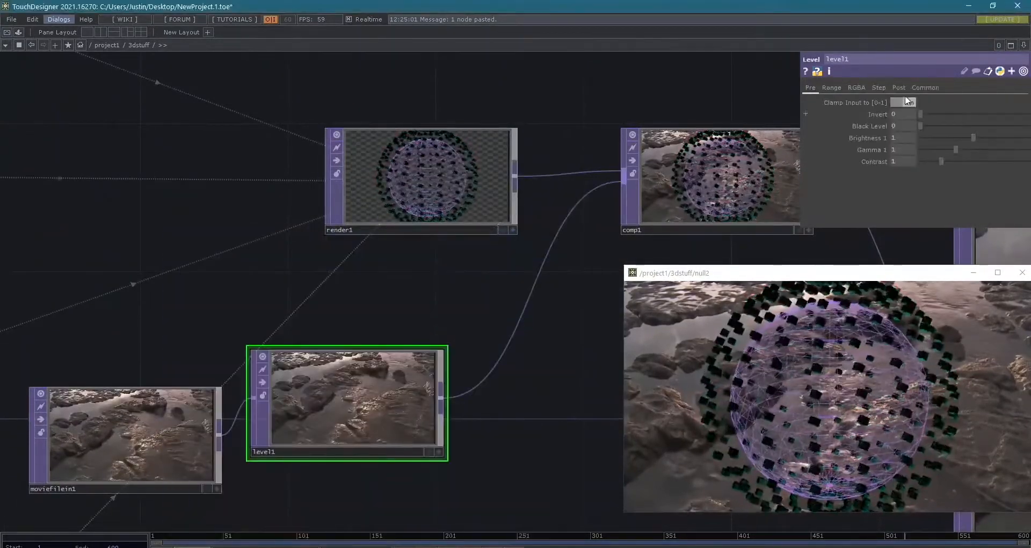
# - Raise level1's Black Level to 0.17 and lower its High R value to 0.751
pyautogui.moveTo(927, 121); pyautogui.dragTo(941, 123)
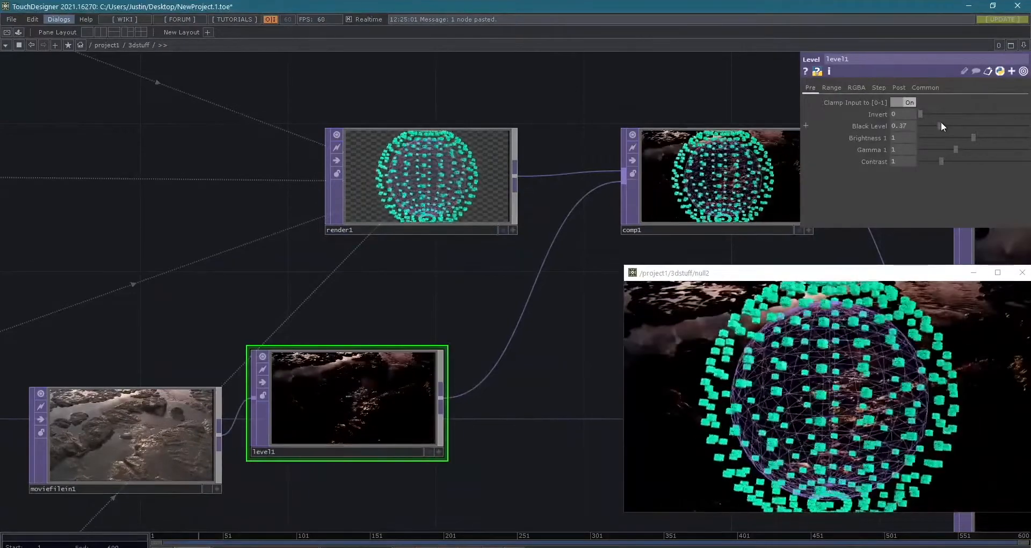
pyautogui.click(856, 88)
pyautogui.moveTo(942, 113); pyautogui.dragTo(1001, 114)
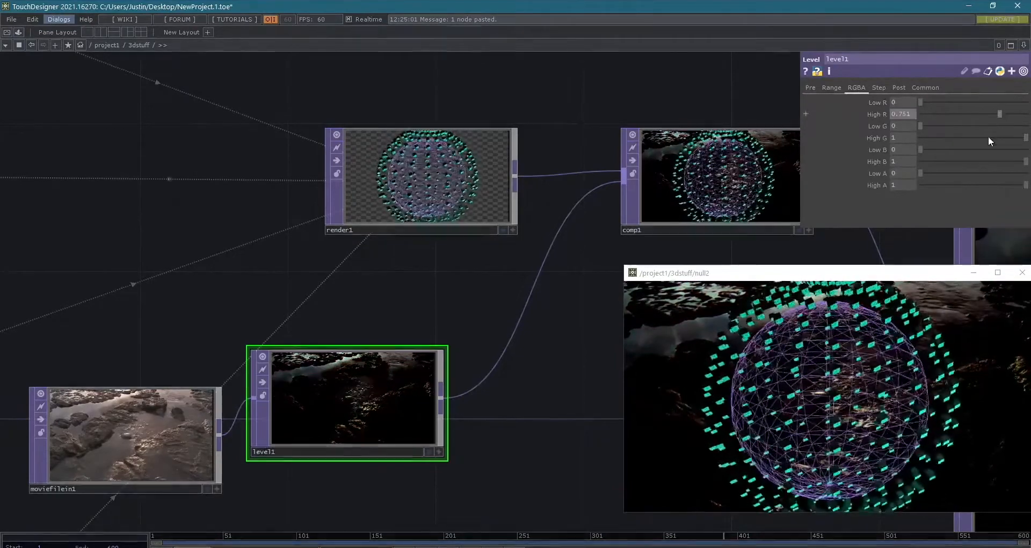
# - View null2's floating viewer at full-screen size and close it
pyautogui.scroll(-3, 569, 287)
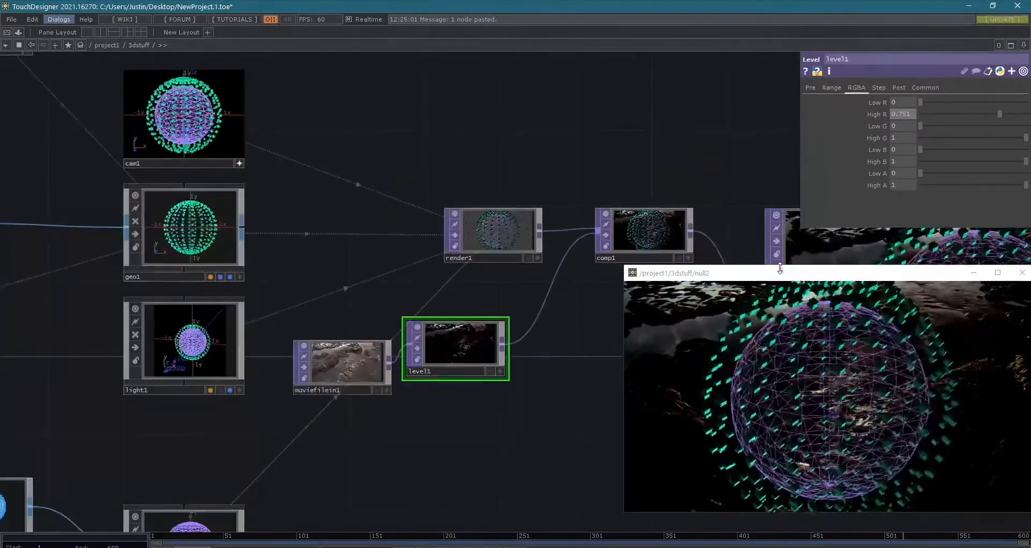
pyautogui.doubleClick(780, 273)
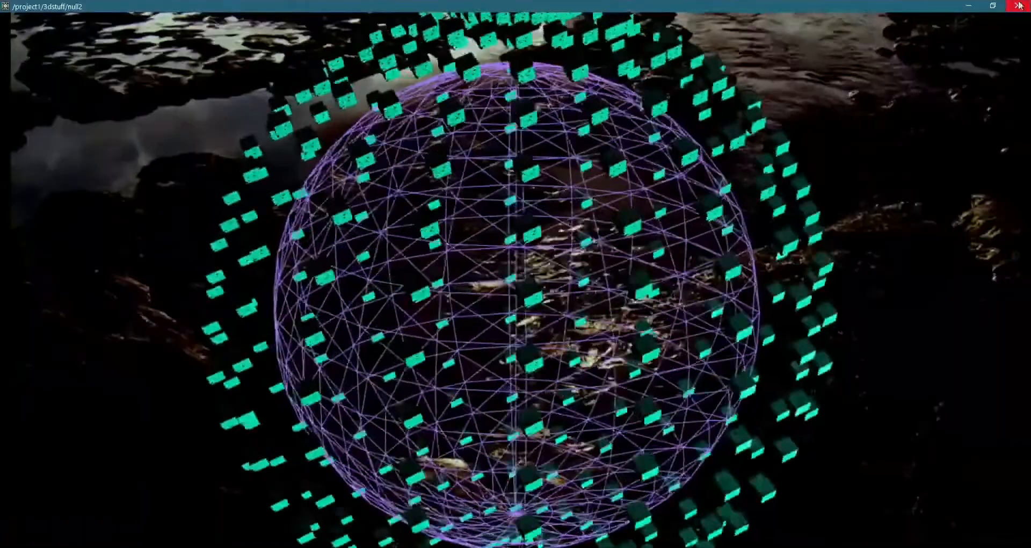
pyautogui.click(1016, 5)
# - Move level1 further from moviefilein1 to just below comp1, and set its Brightness 2 to 0
pyautogui.moveTo(658, 401); pyautogui.dragTo(540, 391)
pyautogui.moveTo(432, 349); pyautogui.dragTo(524, 389)
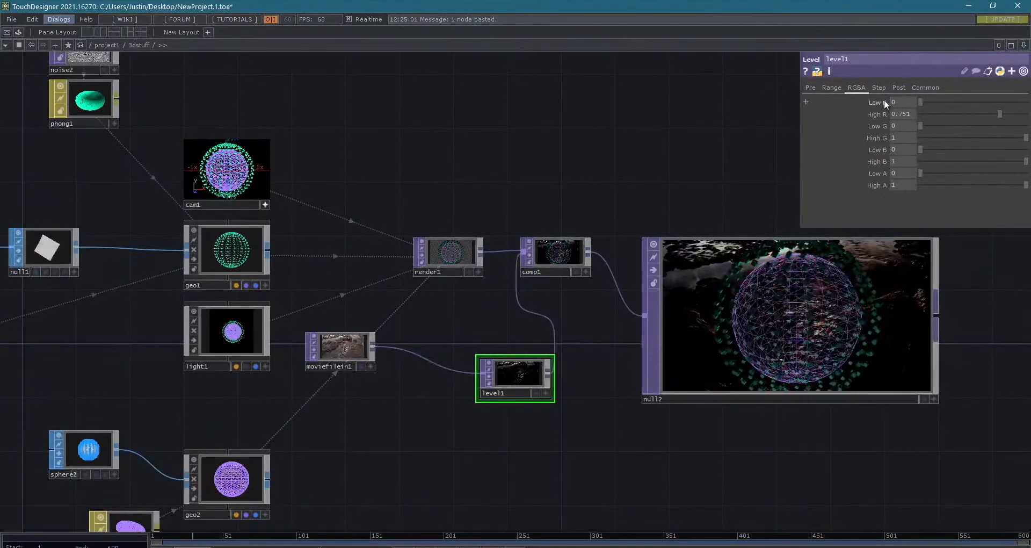
pyautogui.click(906, 88)
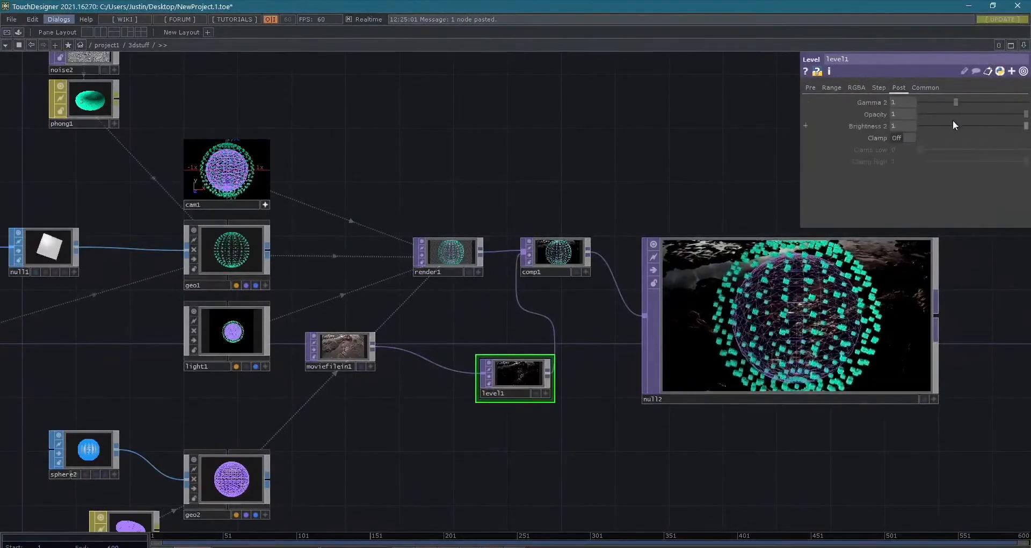
pyautogui.moveTo(939, 125); pyautogui.dragTo(919, 126)
pyautogui.moveTo(843, 479); pyautogui.dragTo(595, 374)
pyautogui.scroll(5, 627, 314)
pyautogui.scroll(-5, 627, 314)
pyautogui.moveTo(747, 415); pyautogui.dragTo(601, 384)
pyautogui.scroll(-1, 602, 384)
pyautogui.moveTo(601, 384); pyautogui.dragTo(567, 363, button='middle')
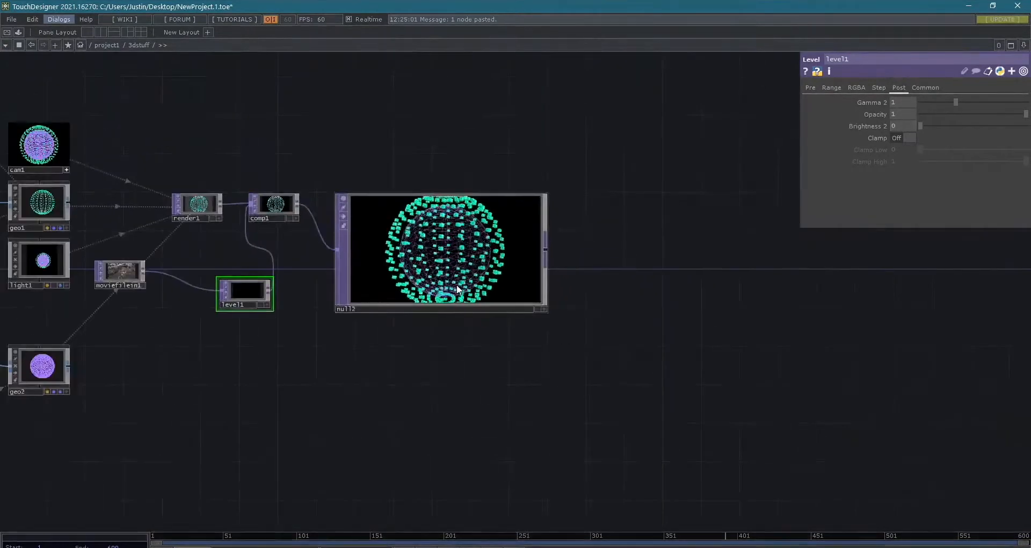
pyautogui.moveTo(461, 289); pyautogui.dragTo(491, 304)
pyautogui.moveTo(731, 377); pyautogui.dragTo(681, 340, button='middle')
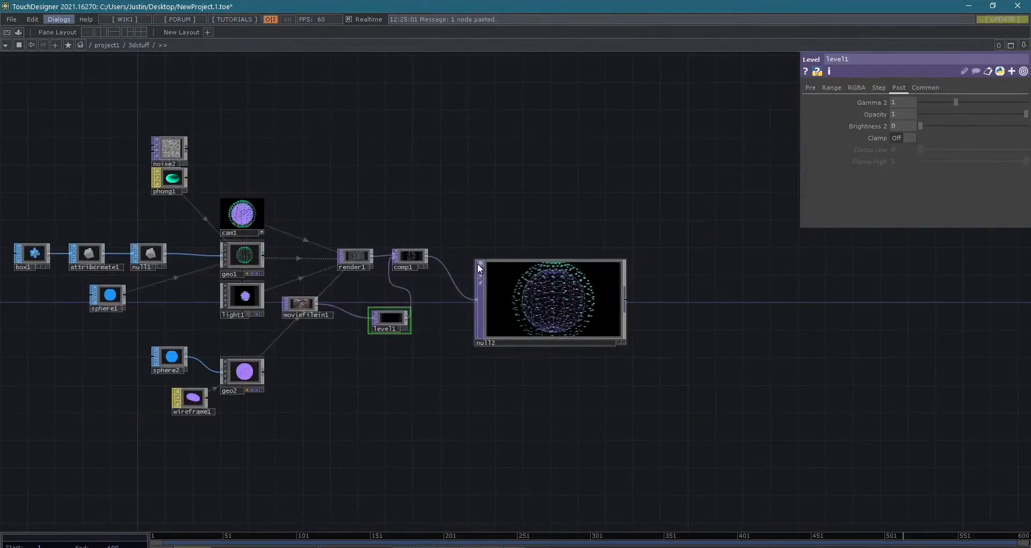
pyautogui.scroll(6, 610, 279)
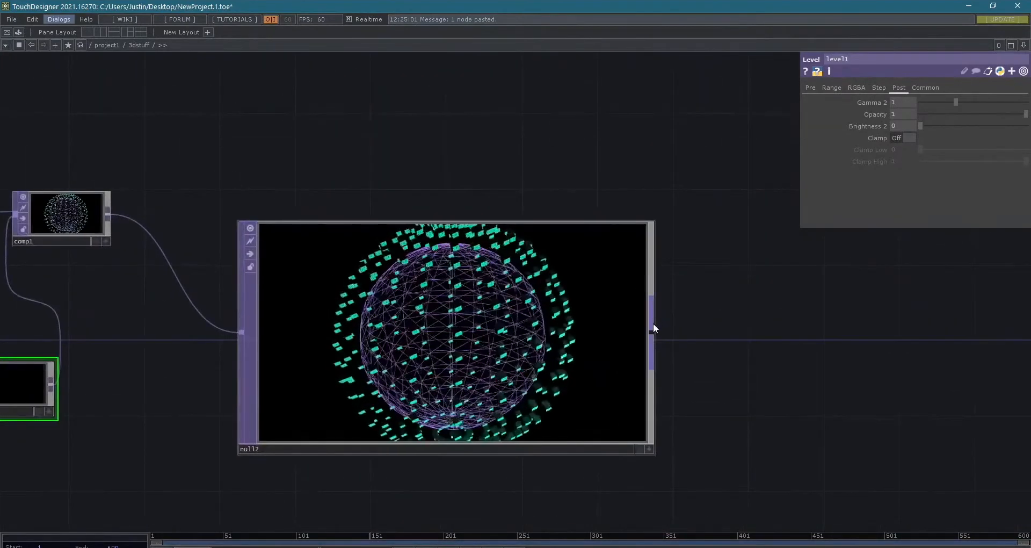
# - Add a Movie File Out TOP fed by null2's output and place it after null2
pyautogui.scroll(-6, 653, 323)
pyautogui.moveTo(717, 353); pyautogui.dragTo(539, 242)
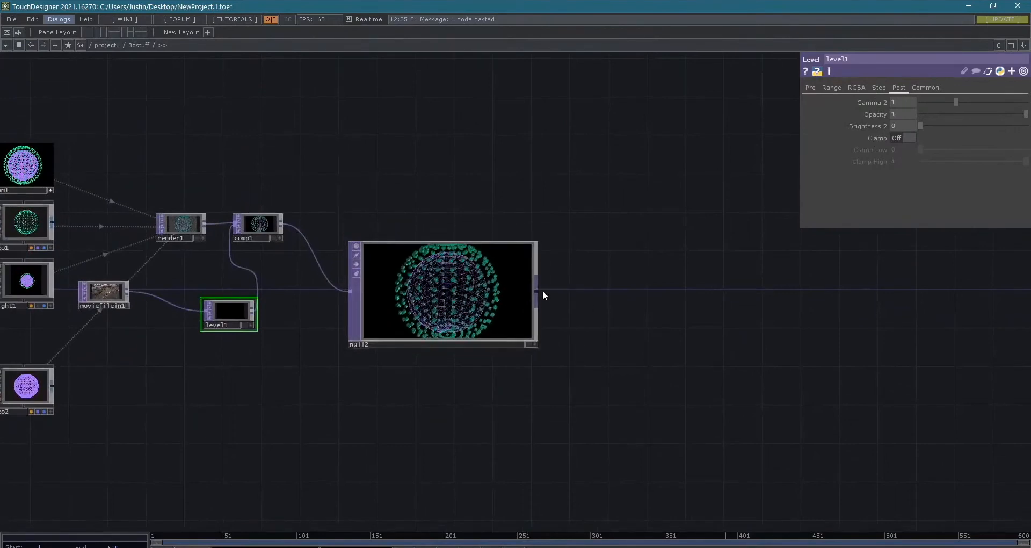
pyautogui.rightClick(536, 291)
pyautogui.write('movie')
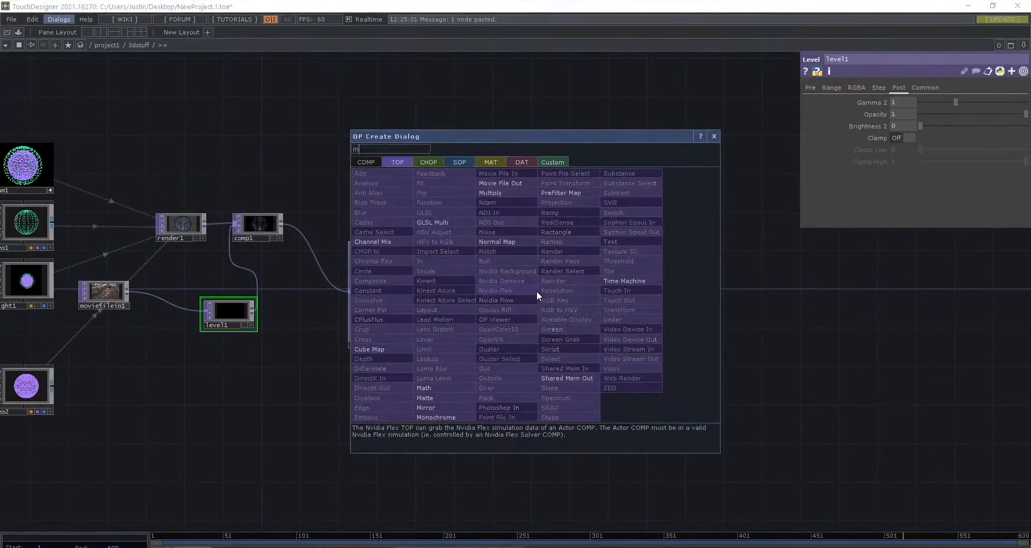
pyautogui.click(517, 184)
pyautogui.click(625, 297)
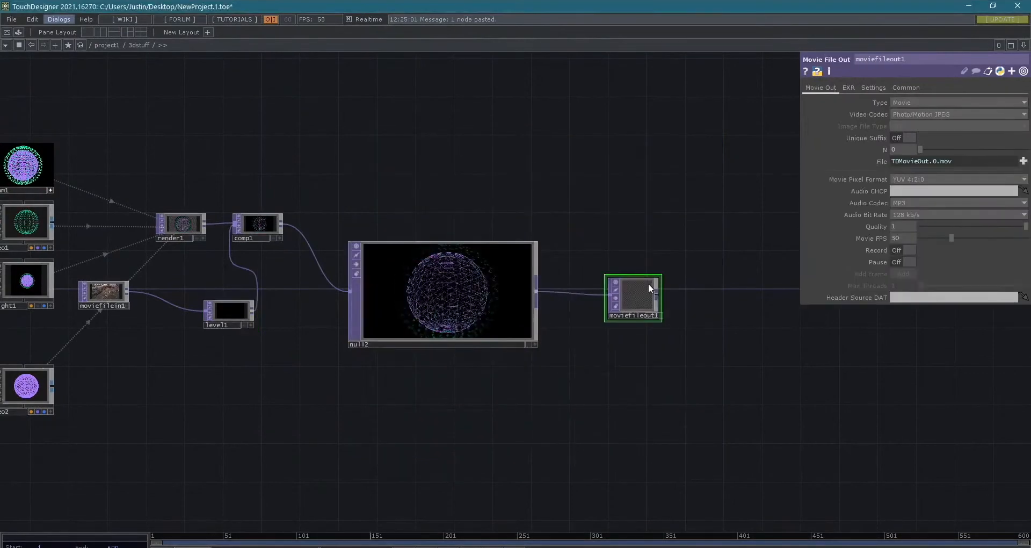
# - Keep moviefileout1's Type as Movie and set its Video Codec to MPEG 4 (Part 2)
pyautogui.scroll(5, 771, 249)
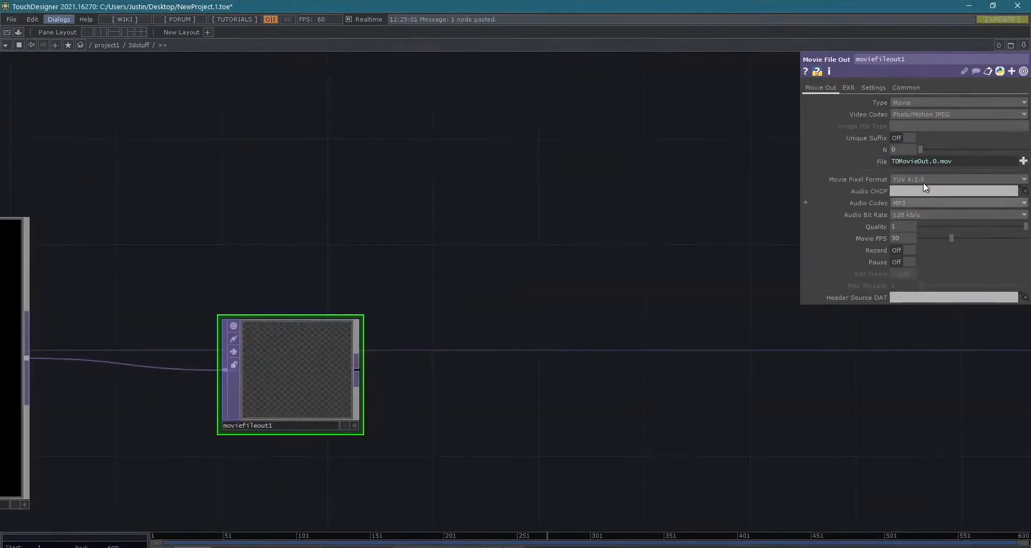
pyautogui.click(946, 103)
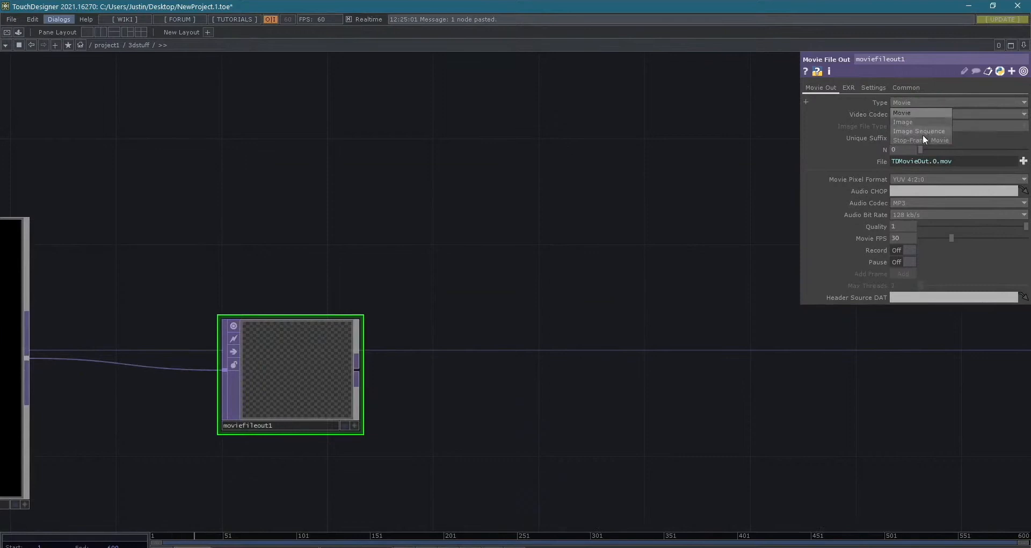
pyautogui.click(912, 103)
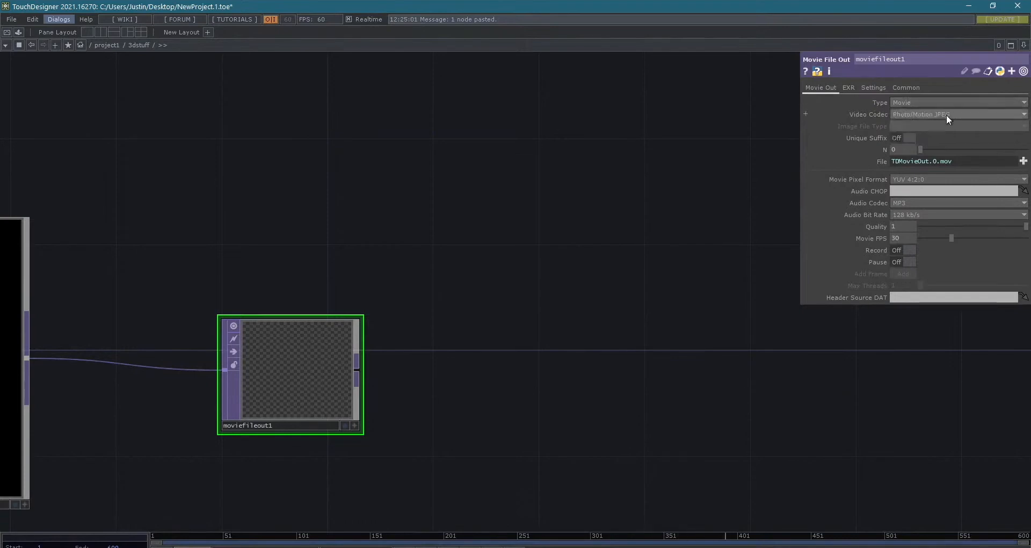
pyautogui.click(948, 115)
pyautogui.click(947, 113)
pyautogui.click(926, 113)
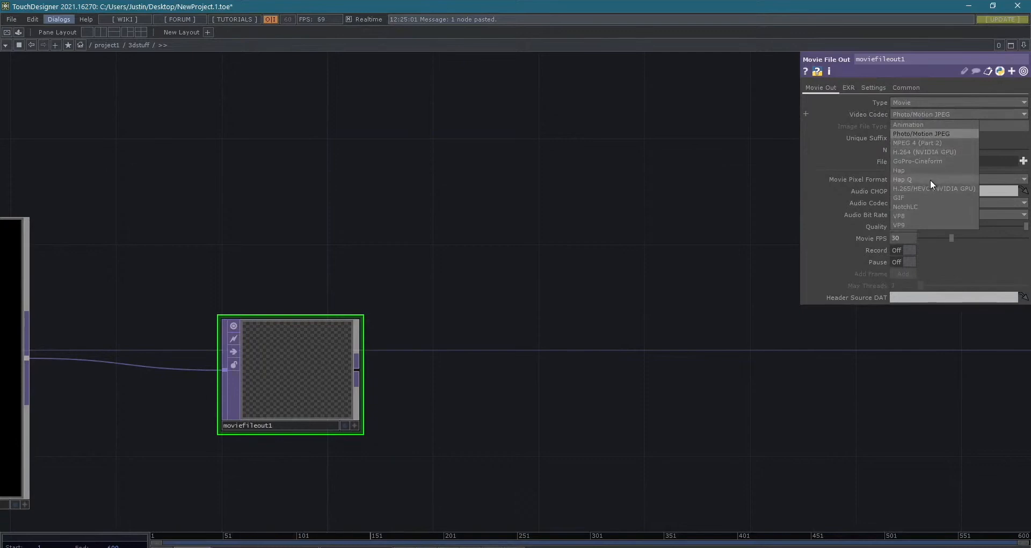
pyautogui.click(933, 141)
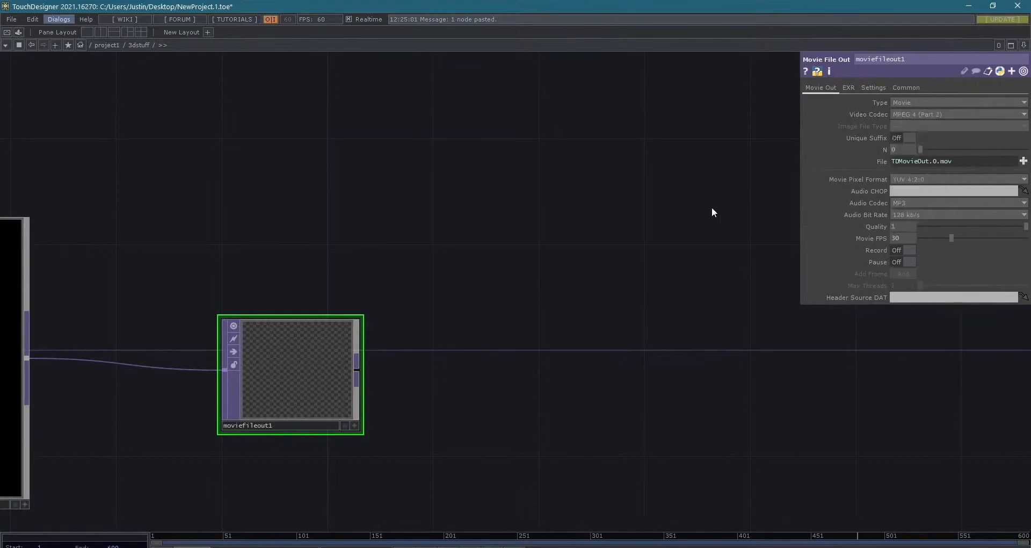
pyautogui.click(1023, 161)
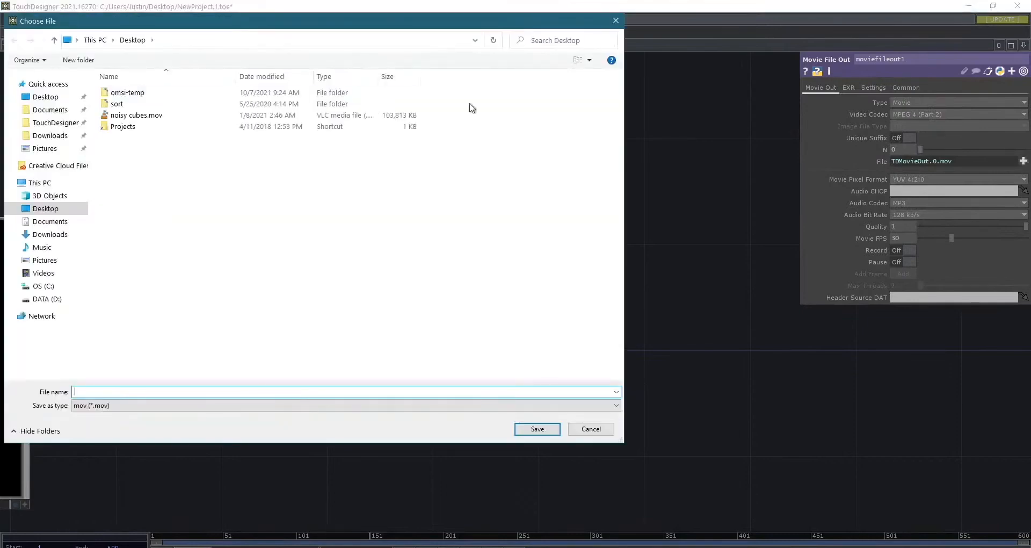
pyautogui.moveTo(255, 33); pyautogui.dragTo(438, 78)
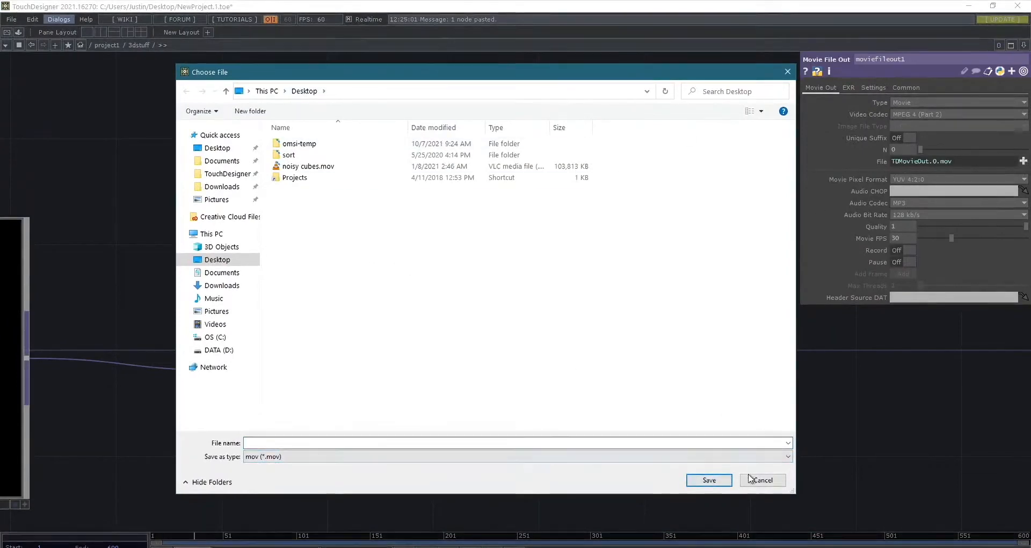
pyautogui.click(788, 75)
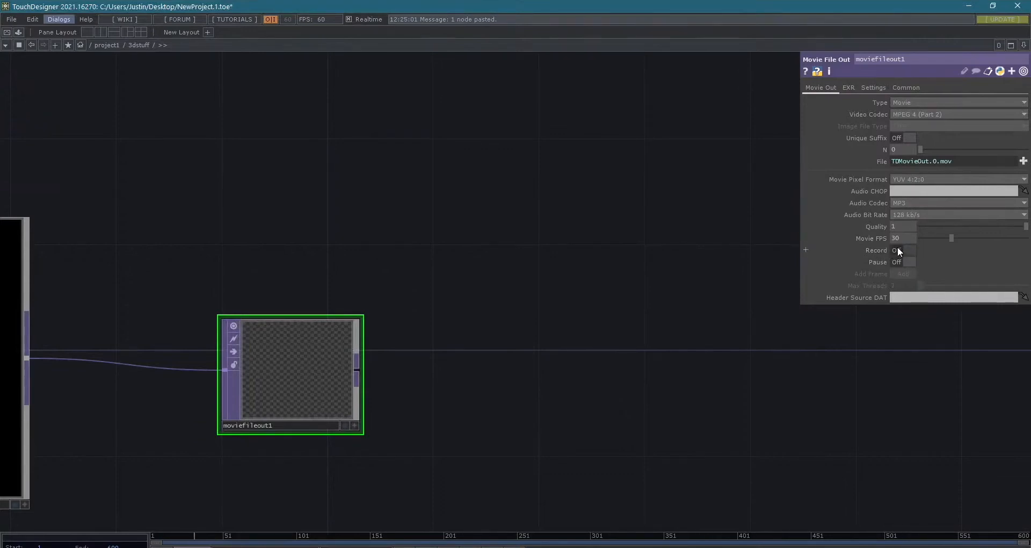
# - Record a few seconds of null2's output with moviefileout1 and stop the recording
pyautogui.moveTo(127, 422); pyautogui.dragTo(573, 388)
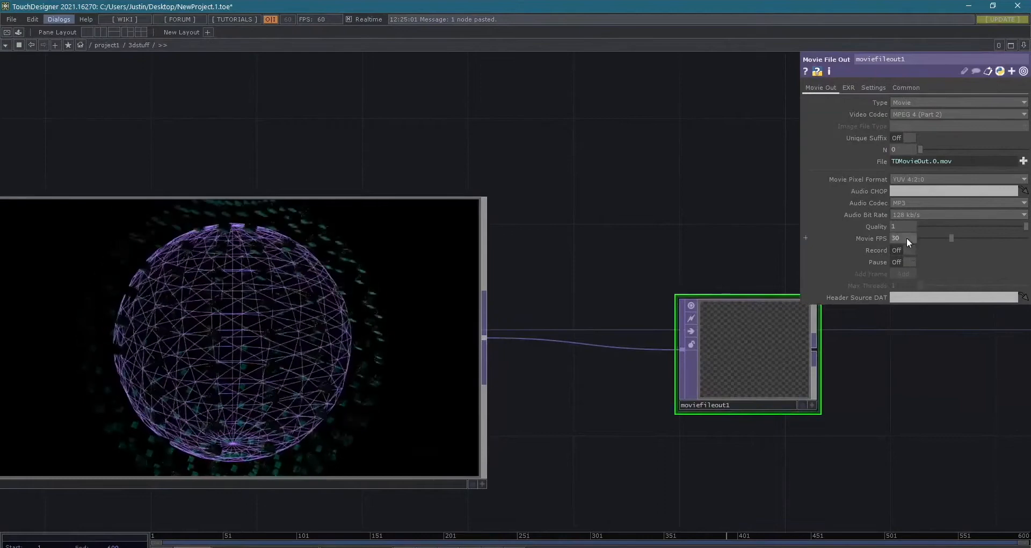
pyautogui.click(903, 248)
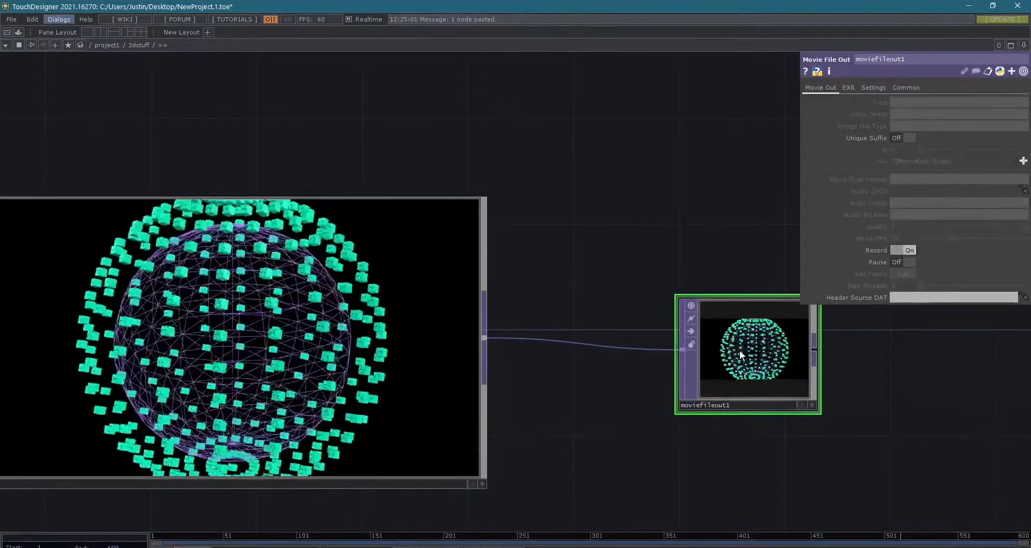
pyautogui.click(906, 250)
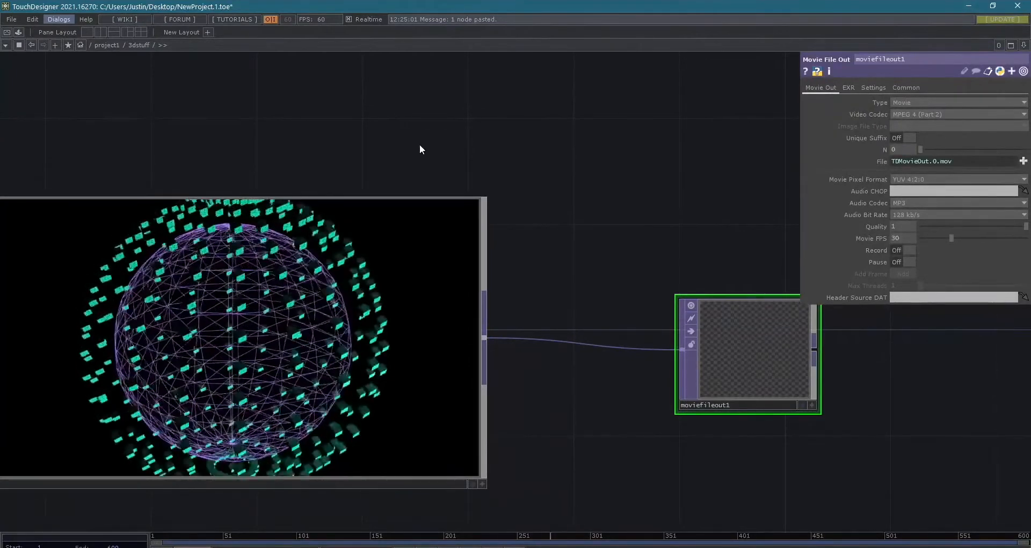
# - Play the recorded TDMovieOut.0.mov from the desktop in VLC, close the player, and return to TouchDesigner
pyautogui.press('super+d')
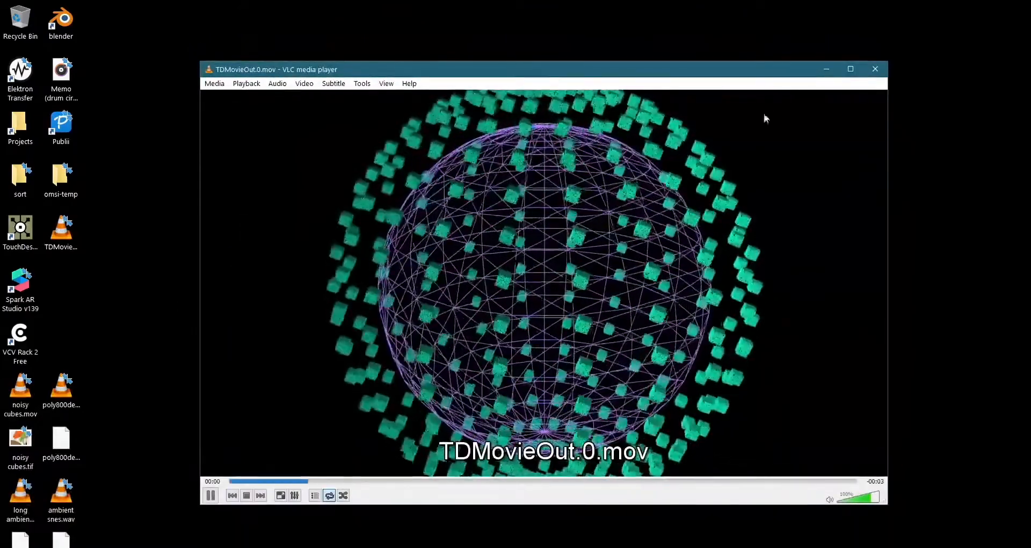
pyautogui.click(875, 69)
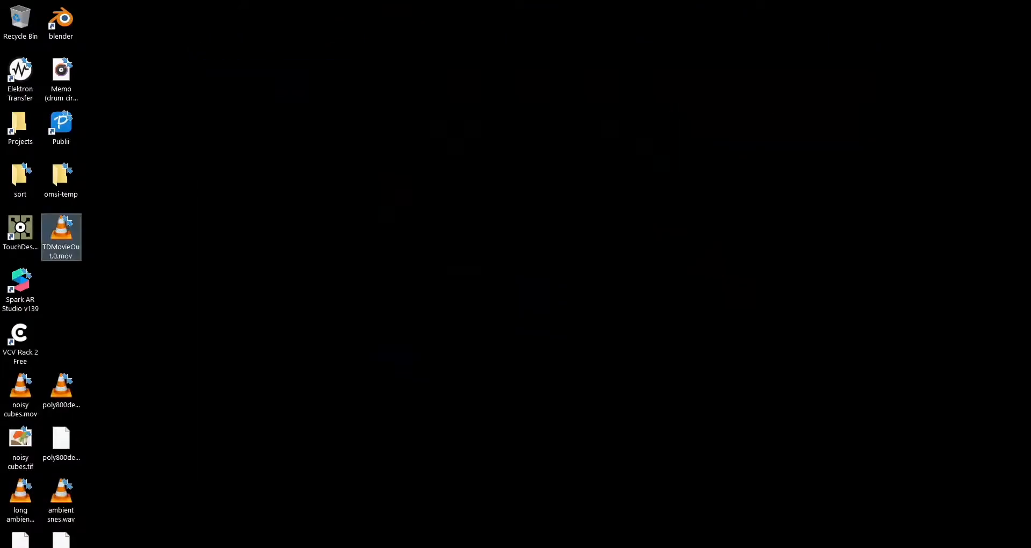
pyautogui.hotkey('alt', 'Tab')
# - Expand the details of moviefileout1's Record parameter to check its scripting name, and collapse them
pyautogui.moveTo(555, 255); pyautogui.dragTo(427, 233)
pyautogui.scroll(-3, 567, 233)
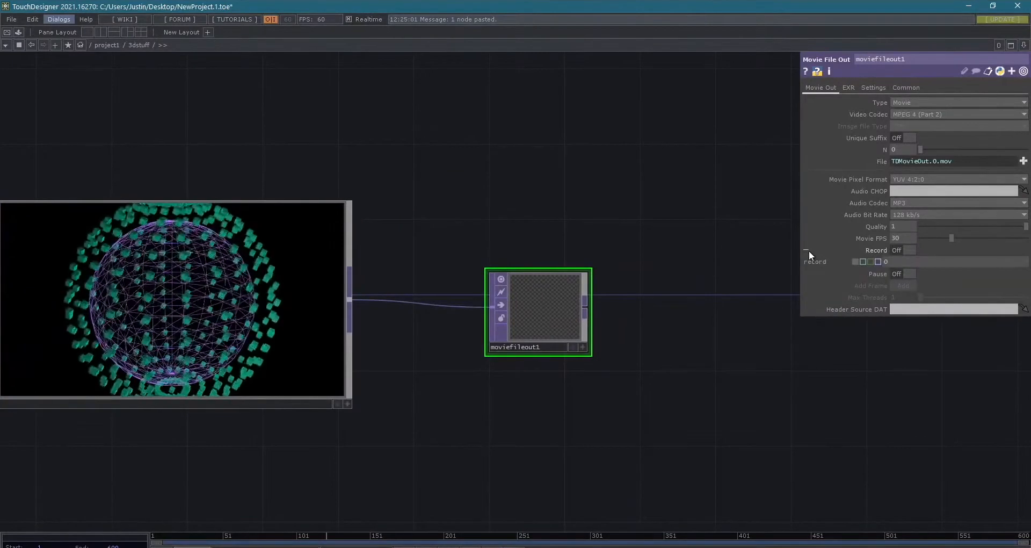
pyautogui.click(808, 250)
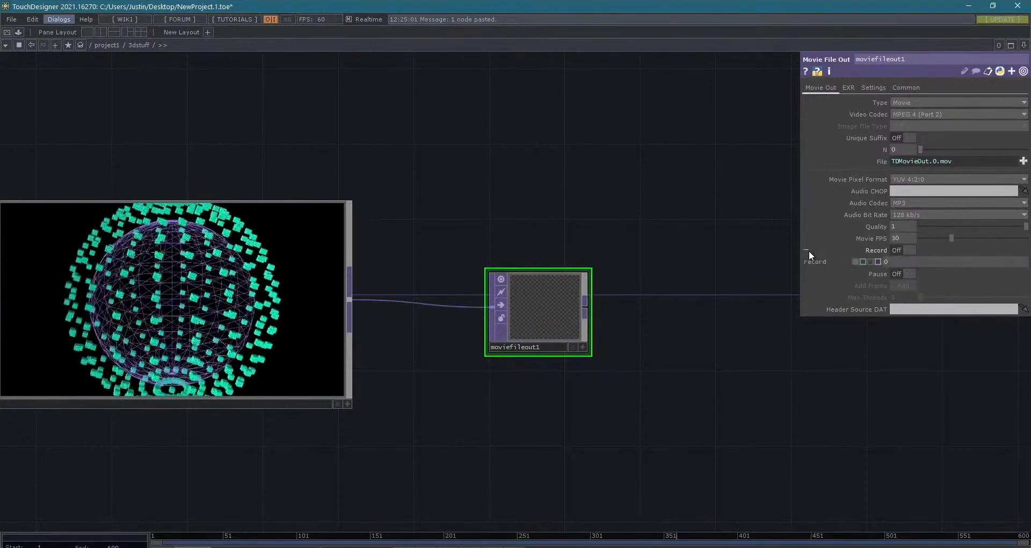
pyautogui.click(809, 251)
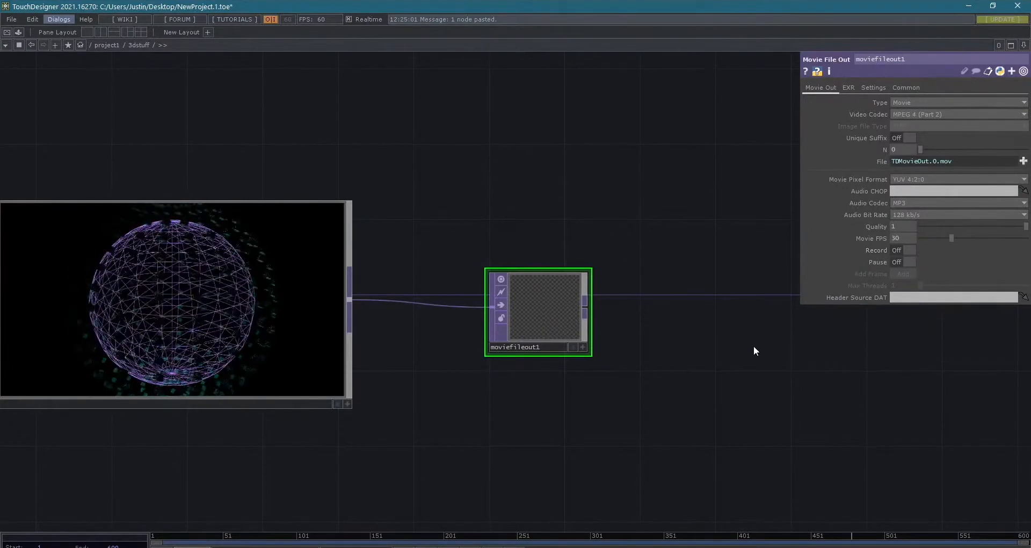
# - Delete the moviefileout1 node that follows null2
pyautogui.scroll(-2, 753, 345)
pyautogui.moveTo(672, 410); pyautogui.dragTo(864, 423)
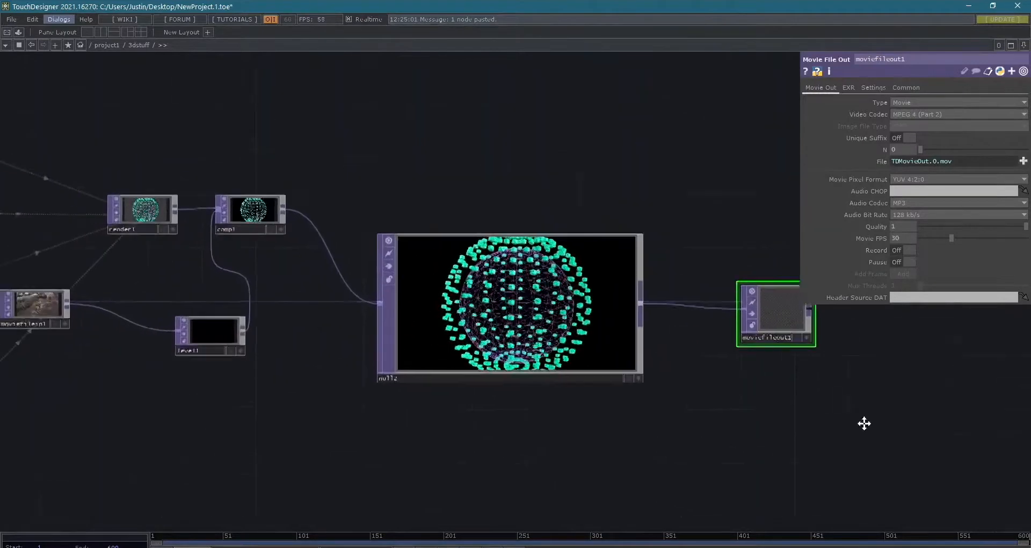
pyautogui.moveTo(526, 483); pyautogui.dragTo(605, 529)
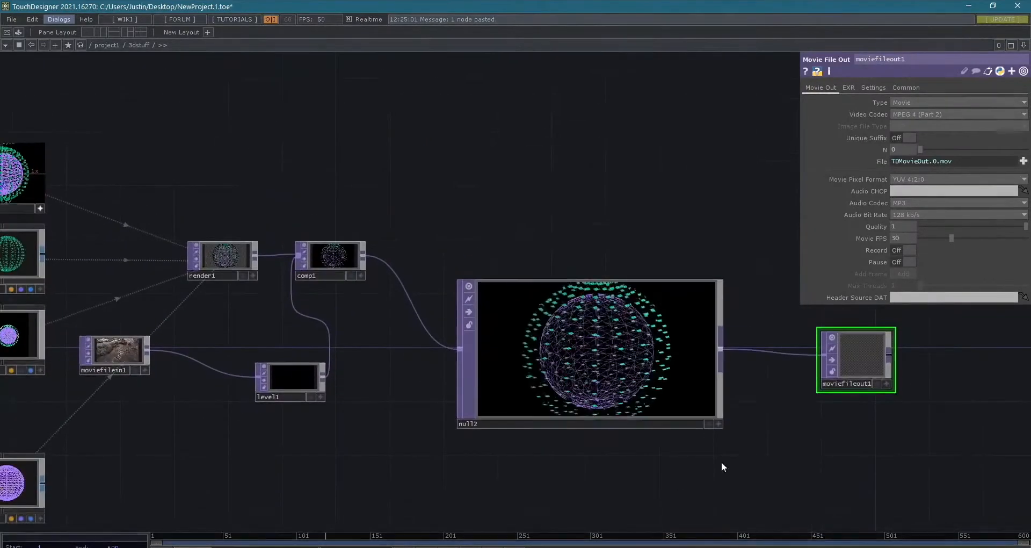
pyautogui.scroll(-2, 721, 461)
pyautogui.press('Delete')
# - Add an Out TOP fed by null2's output and place it after null2
pyautogui.moveTo(844, 517); pyautogui.dragTo(707, 447)
pyautogui.scroll(2, 590, 434)
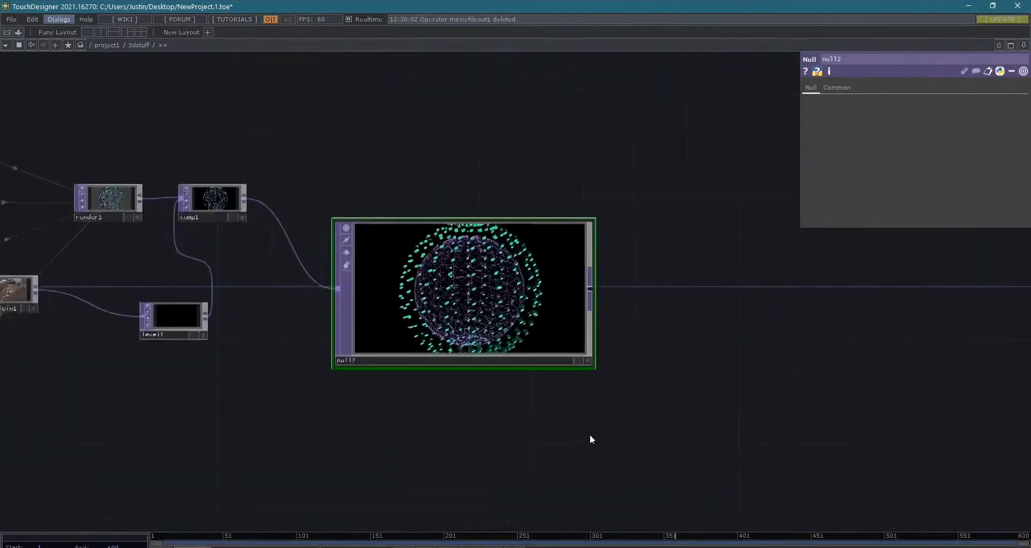
pyautogui.scroll(-3, 588, 433)
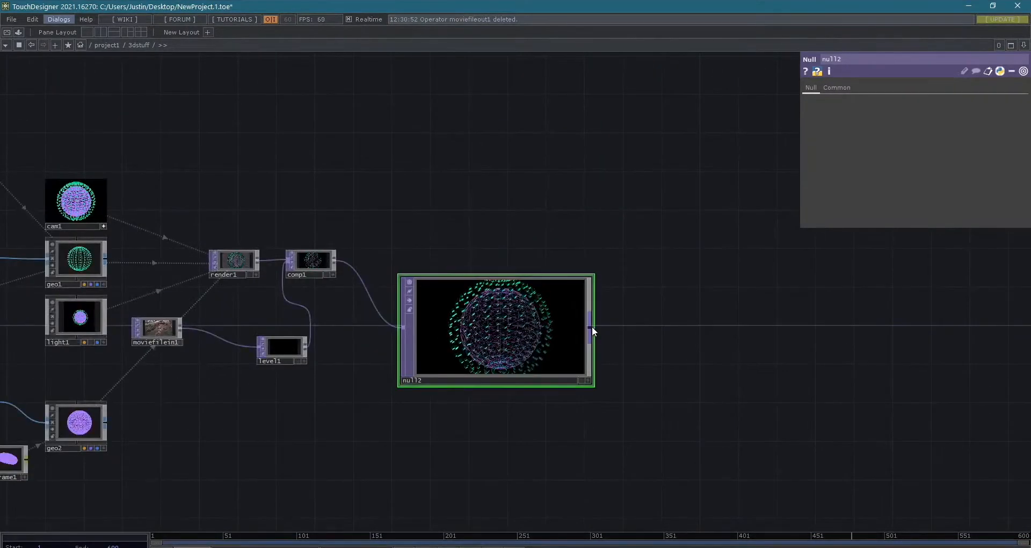
pyautogui.rightClick(591, 326)
pyautogui.write('out')
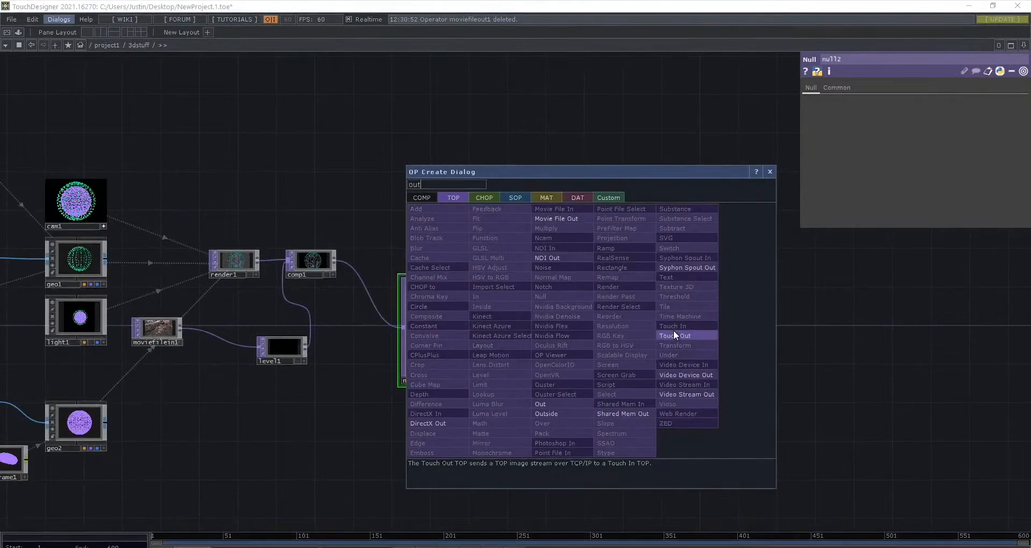
pyautogui.click(546, 407)
pyautogui.click(762, 338)
# - Go up to the project1 network and place the 3dstuff container below the nature container
pyautogui.press('u')
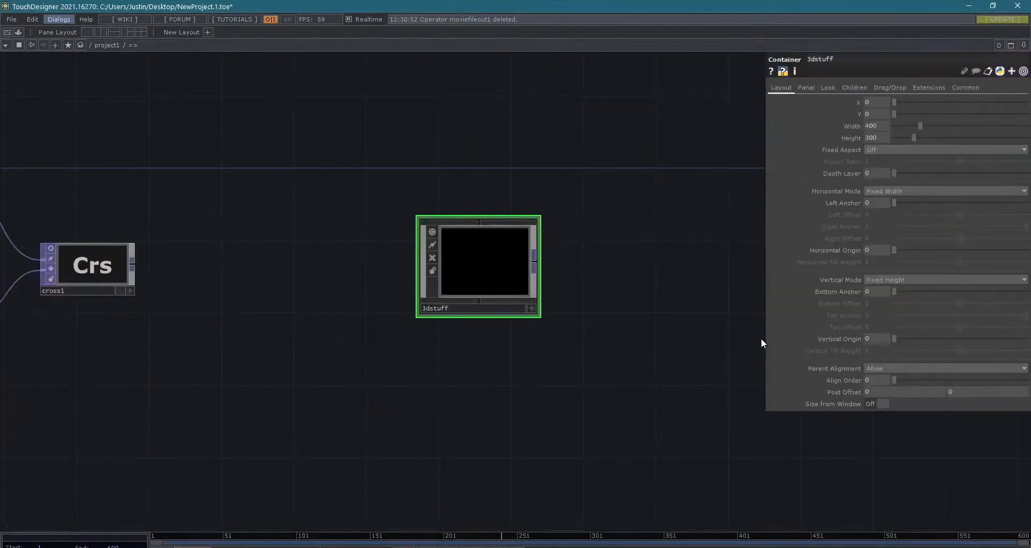
pyautogui.scroll(-3, 147, 279)
pyautogui.moveTo(258, 329); pyautogui.dragTo(442, 335)
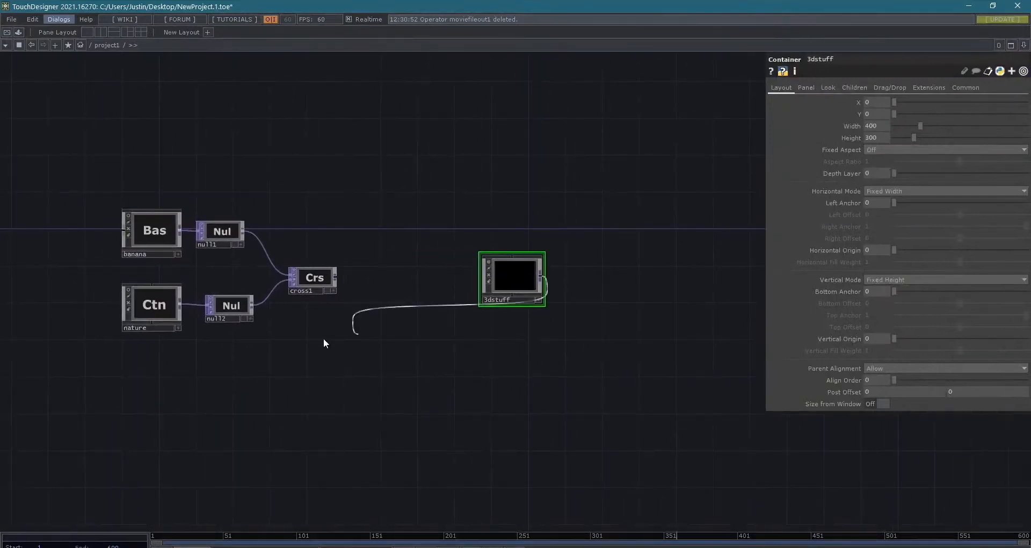
pyautogui.moveTo(513, 292); pyautogui.dragTo(160, 395)
pyautogui.scroll(5, 160, 395)
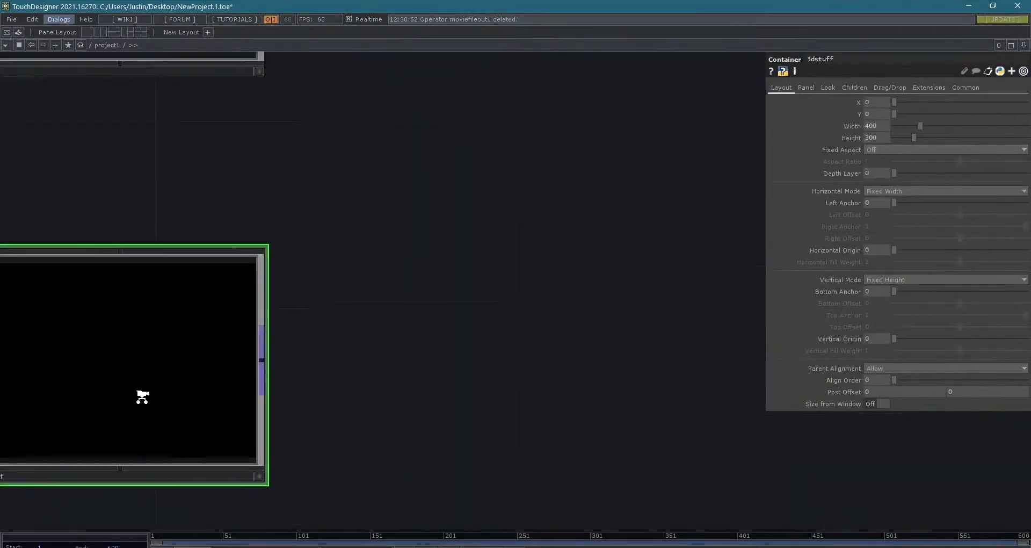
# - Set the Background TOP of the 3dstuff container to ./out1
pyautogui.click(830, 89)
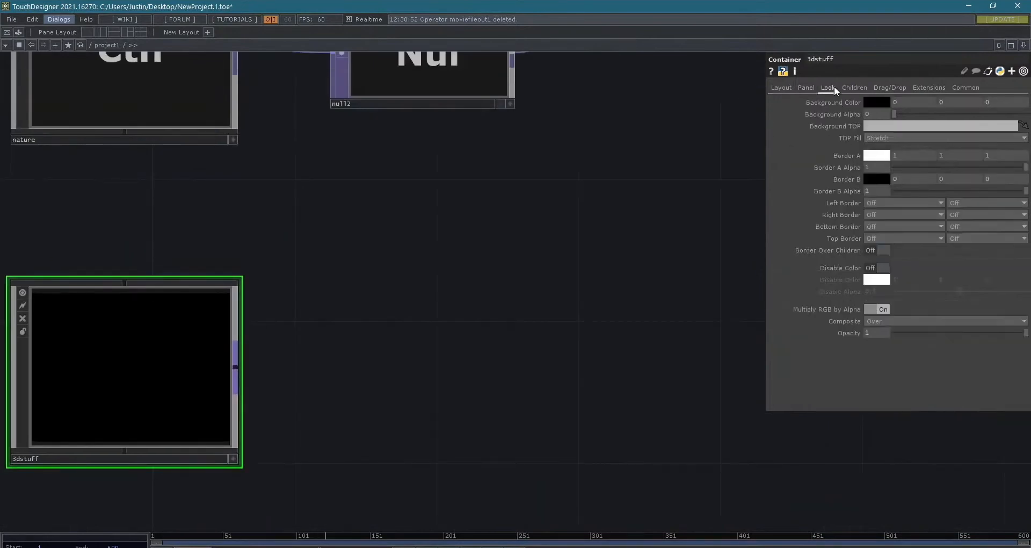
pyautogui.click(881, 128)
pyautogui.write('./out1')
pyautogui.press('Return')
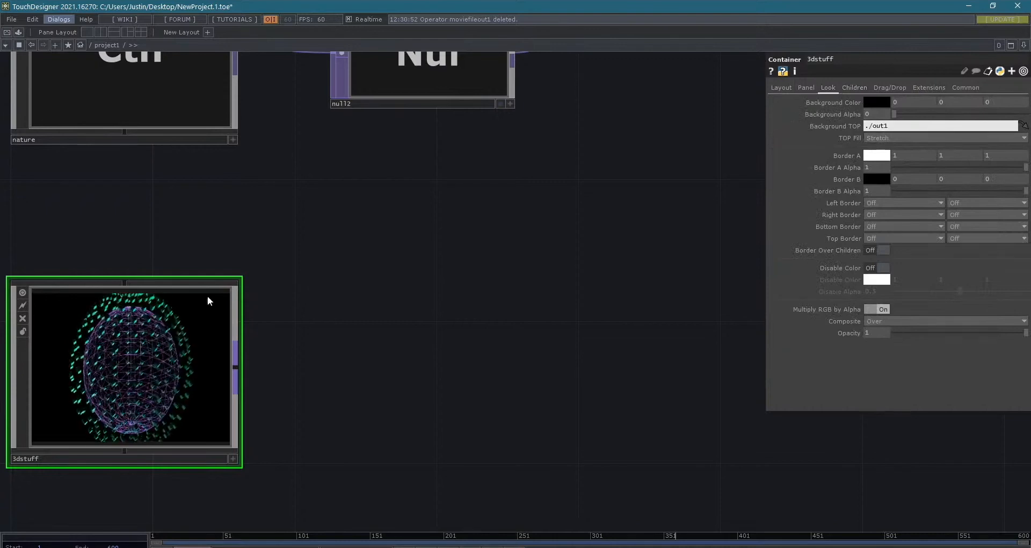
# - Move the 3dstuff container up, closer beneath the nature container
pyautogui.moveTo(236, 243); pyautogui.dragTo(543, 365)
pyautogui.moveTo(412, 327); pyautogui.dragTo(389, 269)
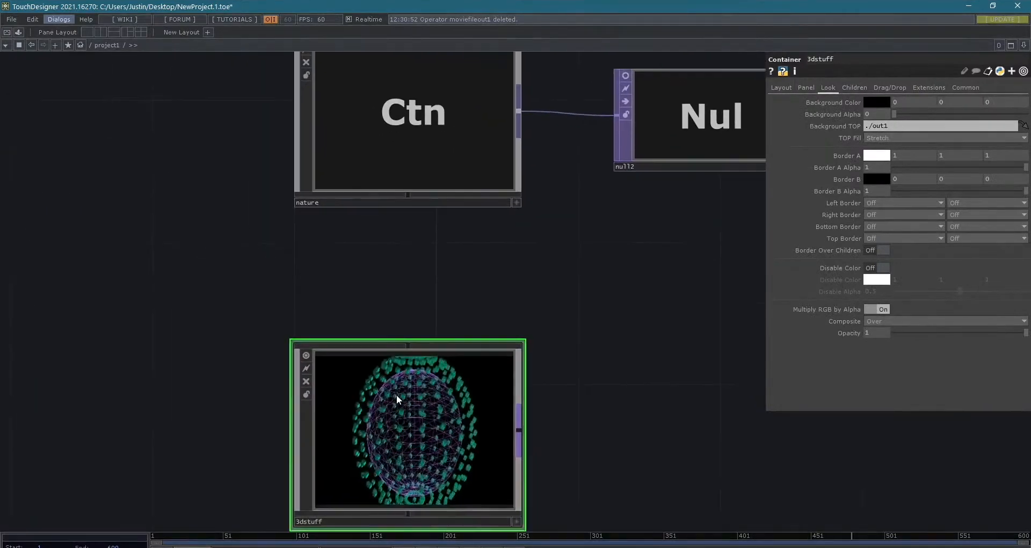
pyautogui.moveTo(349, 397); pyautogui.dragTo(380, 326)
# - Add a Null TOP fed by the 3dstuff container's output and place it beside the container
pyautogui.moveTo(635, 357); pyautogui.dragTo(446, 376)
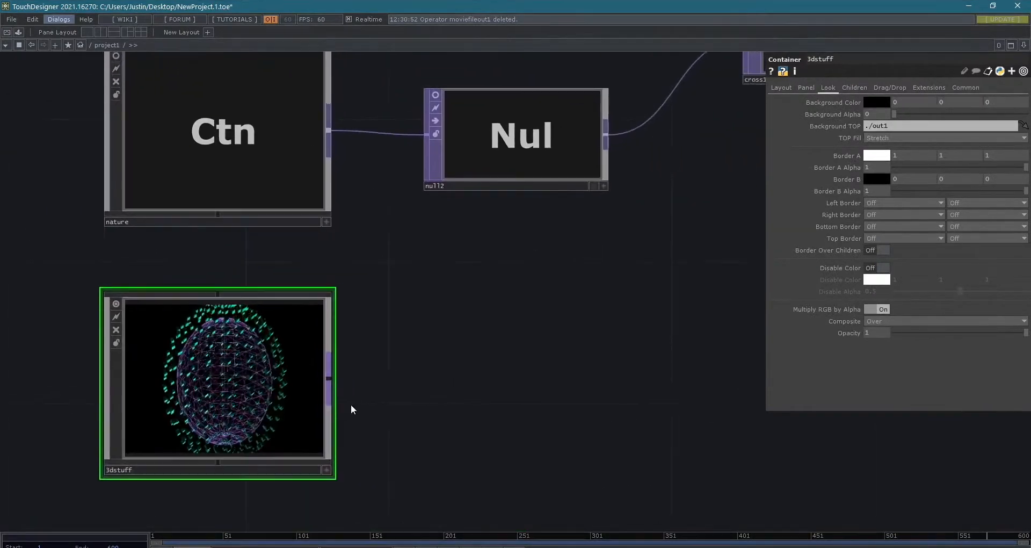
pyautogui.rightClick(330, 381)
pyautogui.write('nul')
pyautogui.press('Return')
pyautogui.click(330, 381)
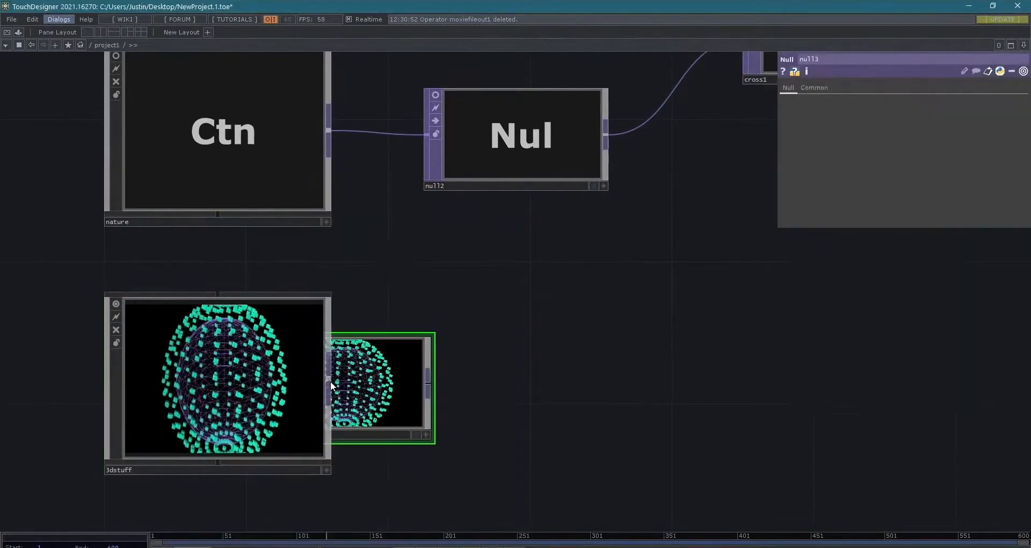
pyautogui.moveTo(342, 377); pyautogui.dragTo(521, 369)
# - Activate the viewers of null2 and null1, and line null1 up above null2
pyautogui.scroll(1, 546, 369)
pyautogui.moveTo(442, 277); pyautogui.dragTo(555, 408)
pyautogui.scroll(-1, 556, 408)
pyautogui.click(546, 227)
pyautogui.scroll(-4, 610, 164)
pyautogui.moveTo(610, 165); pyautogui.dragTo(602, 213)
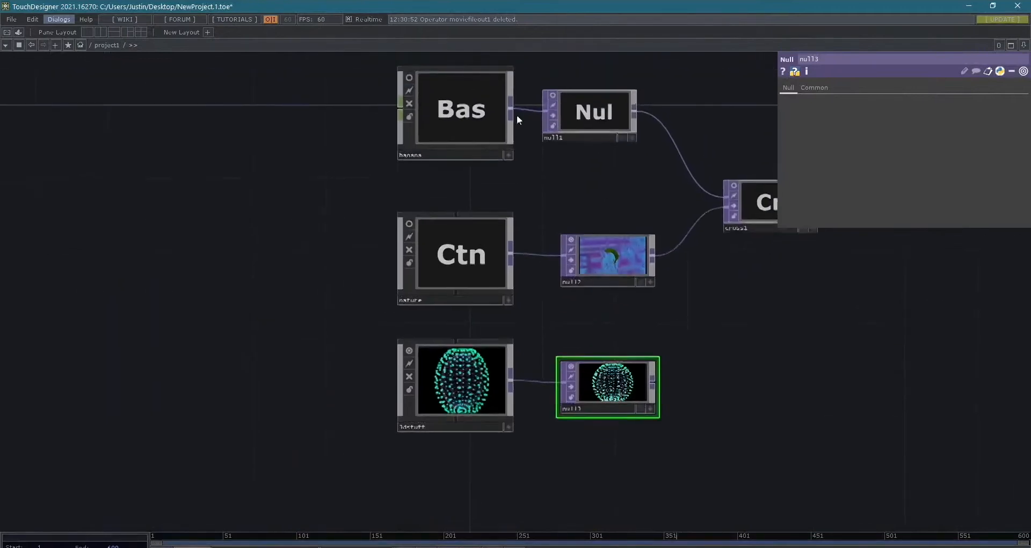
pyautogui.click(552, 101)
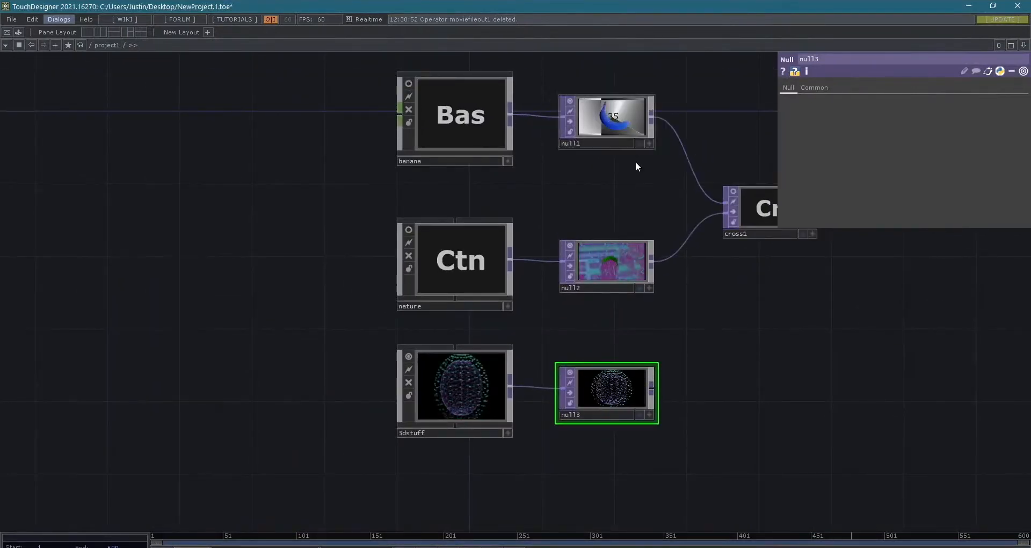
pyautogui.moveTo(716, 303); pyautogui.dragTo(601, 312)
pyautogui.press('Tab')
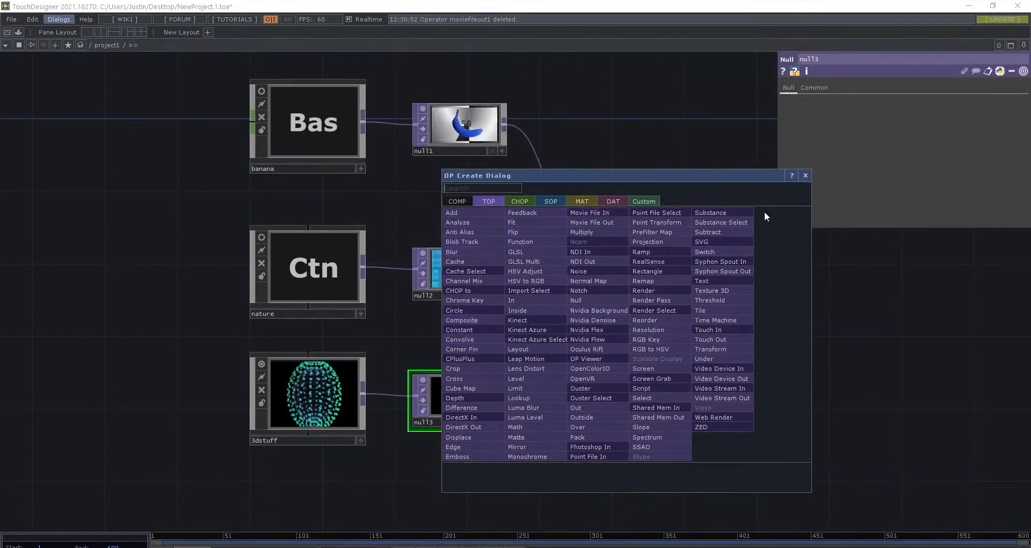
pyautogui.click(805, 175)
# - Disconnect null1 from cross1, move cross1 down between null2 and null3, and wire null3 into cross1's free input
pyautogui.rightClick(542, 172)
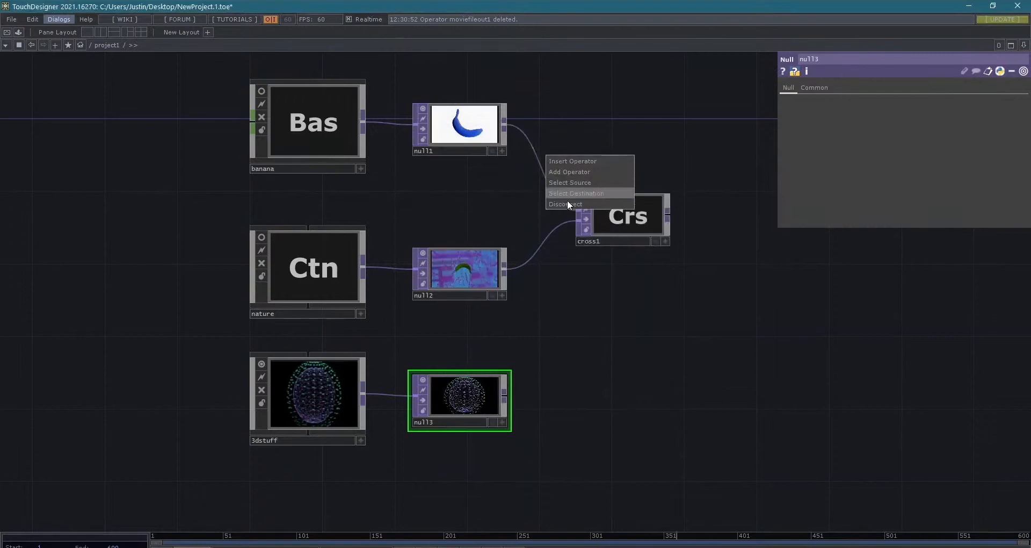
pyautogui.click(567, 200)
pyautogui.moveTo(595, 208); pyautogui.dragTo(649, 317)
pyautogui.moveTo(502, 400); pyautogui.dragTo(630, 322)
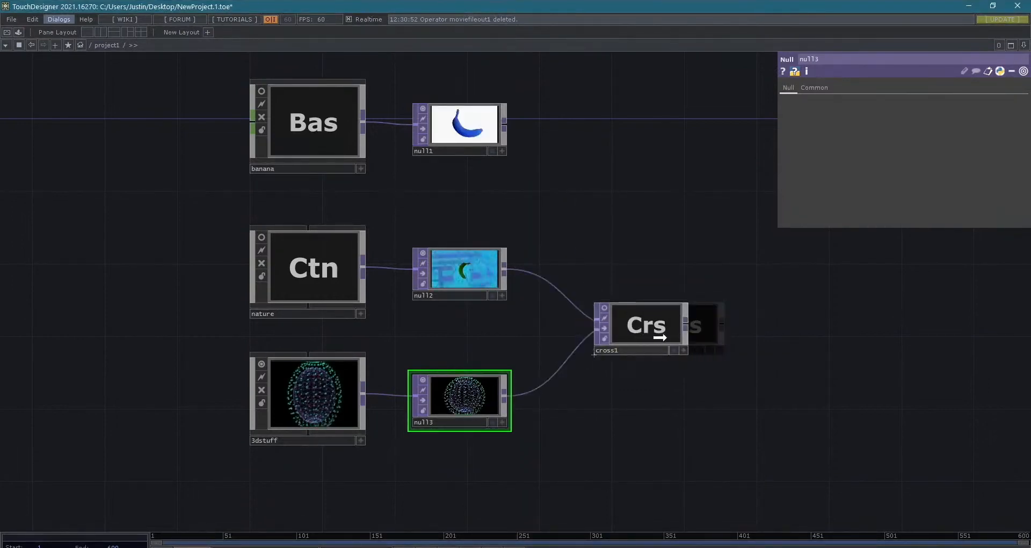
pyautogui.moveTo(757, 337); pyautogui.dragTo(666, 344)
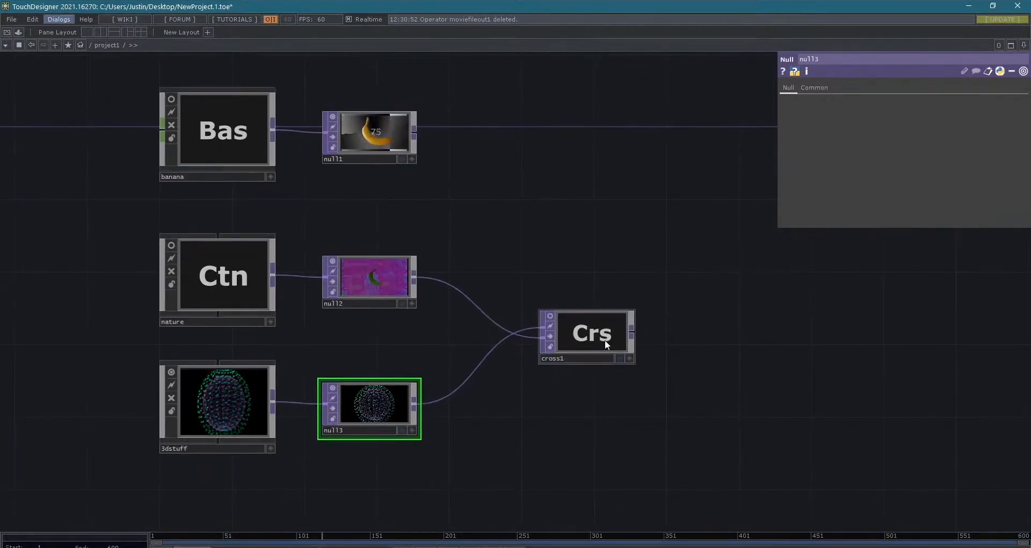
pyautogui.moveTo(602, 339); pyautogui.dragTo(583, 338)
# - Look through cross1's Transform, Common and Cross parameters, and check the node information of null2 and null3
pyautogui.click(565, 332)
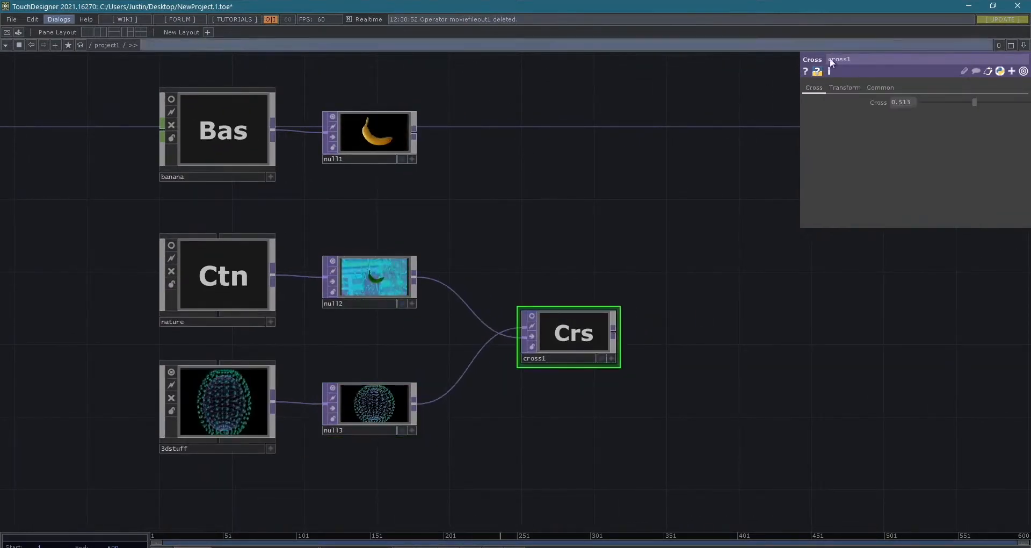
pyautogui.click(838, 88)
pyautogui.click(876, 87)
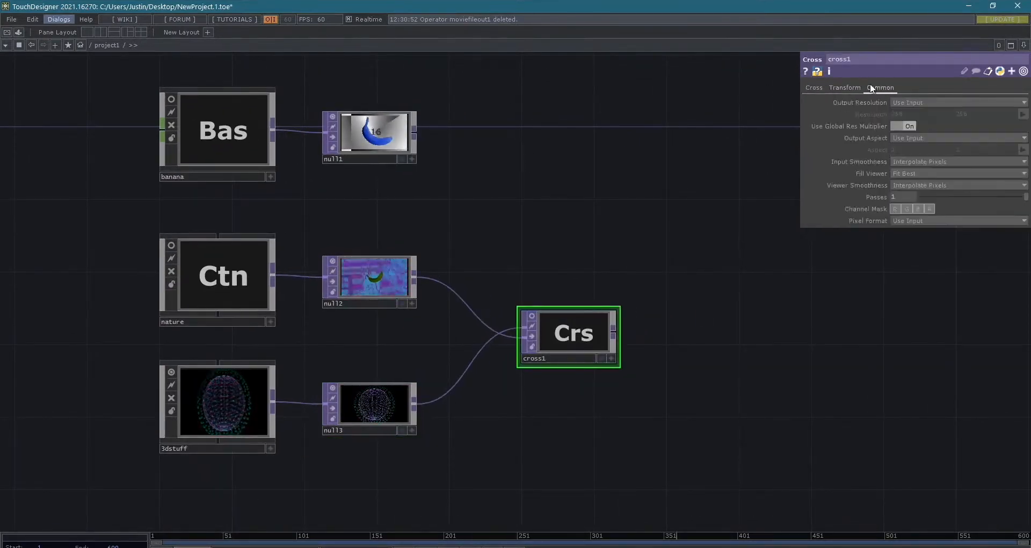
pyautogui.click(811, 88)
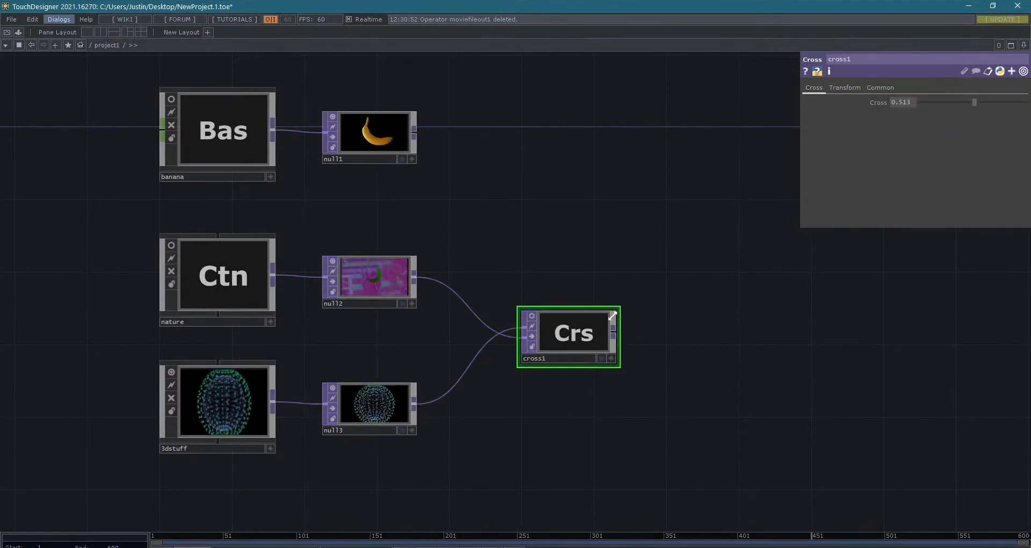
pyautogui.middleClick(356, 269)
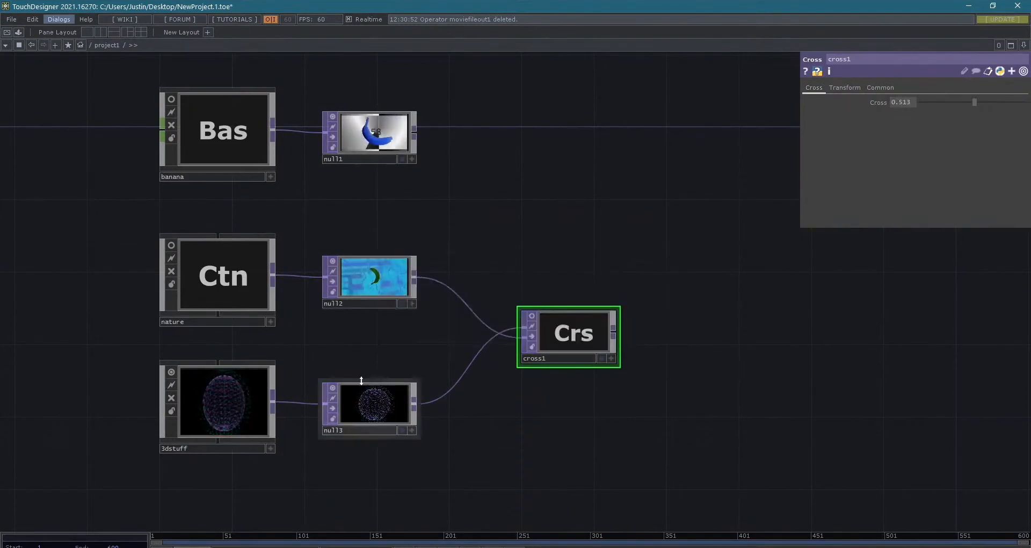
pyautogui.middleClick(368, 405)
pyautogui.scroll(3, 525, 369)
pyautogui.scroll(-3, 513, 371)
pyautogui.moveTo(606, 394); pyautogui.dragTo(626, 381)
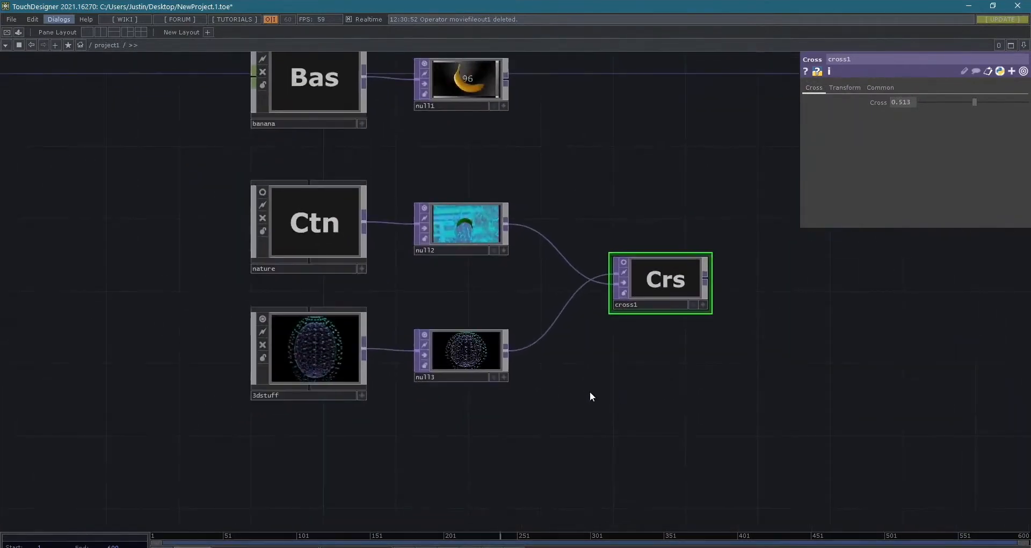
pyautogui.moveTo(820, 288); pyautogui.dragTo(695, 300)
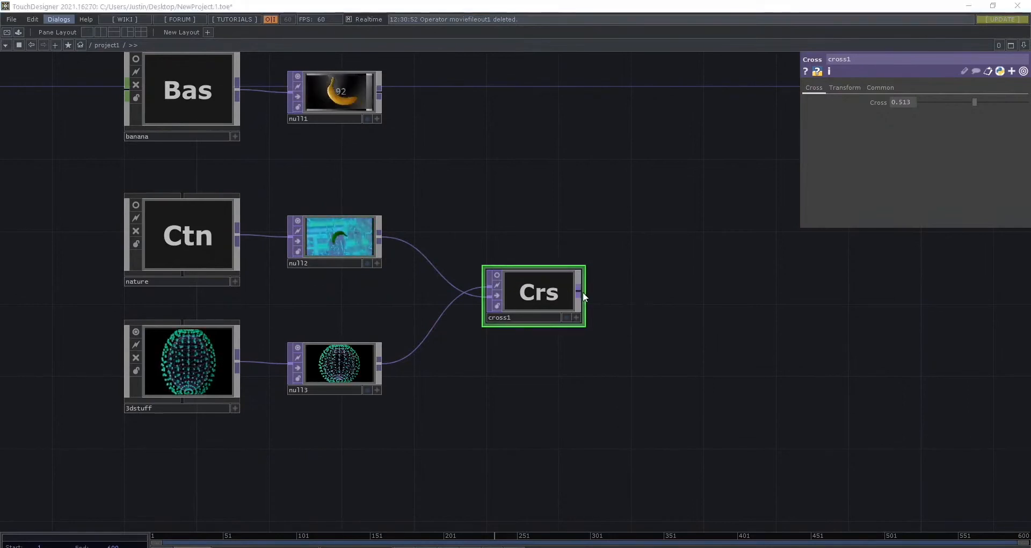
pyautogui.press('Tab')
pyautogui.click(413, 163)
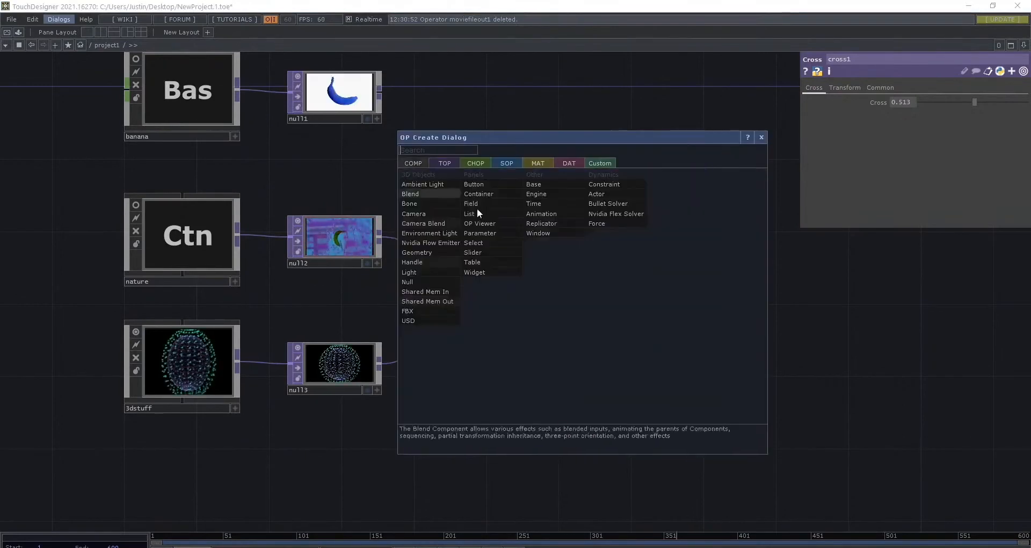
pyautogui.click(785, 351)
pyautogui.click(710, 314)
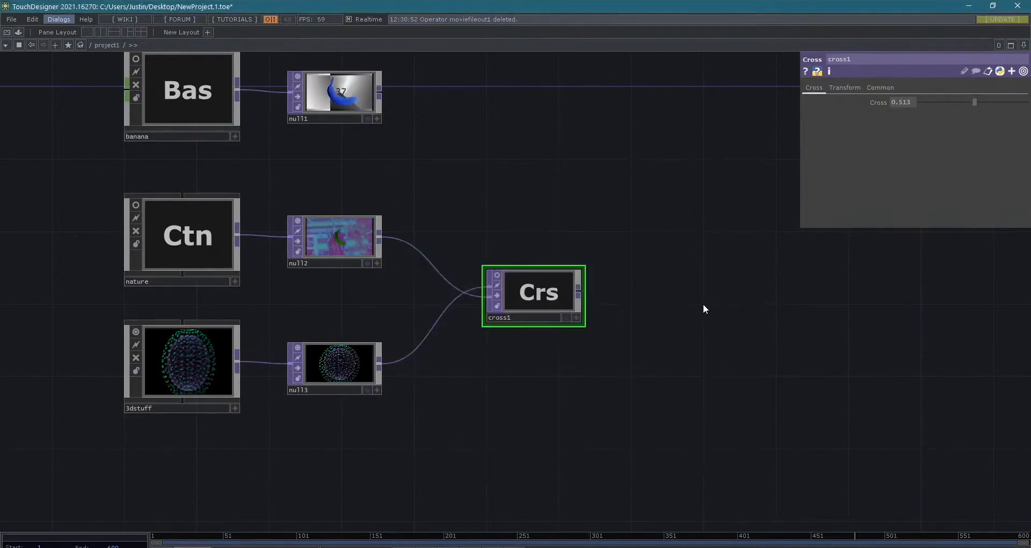
# - Add a Null TOP fed by cross1's output and place it after cross1
pyautogui.rightClick(585, 293)
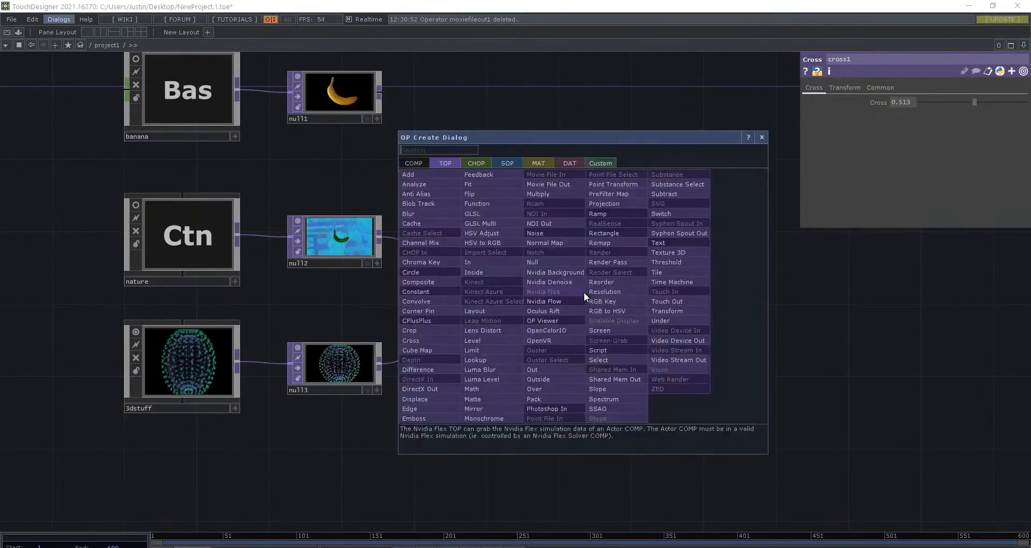
pyautogui.click(644, 291)
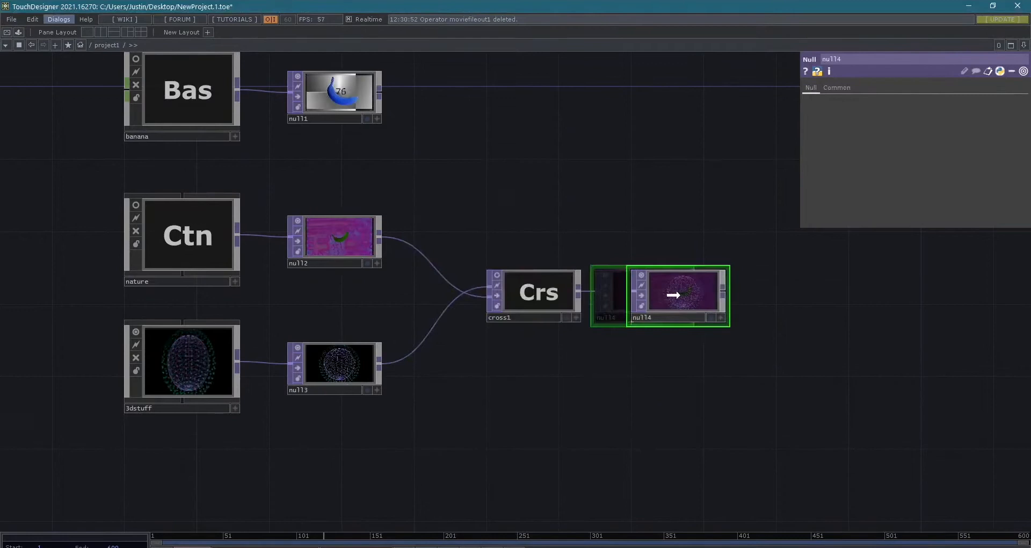
pyautogui.scroll(8, 653, 291)
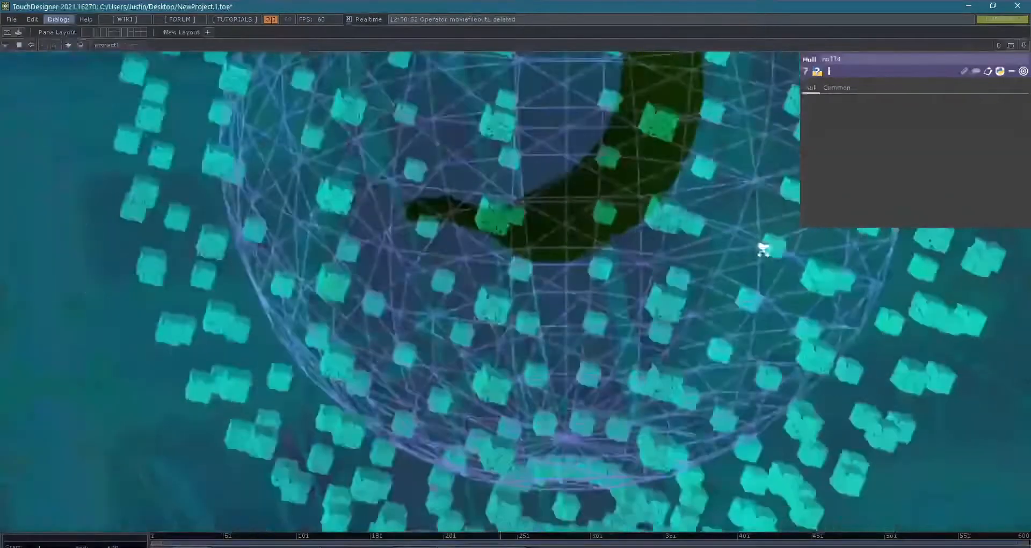
pyautogui.scroll(-10, 768, 279)
# - Preview null4 as the network background, and turn its display off again
pyautogui.click(773, 376)
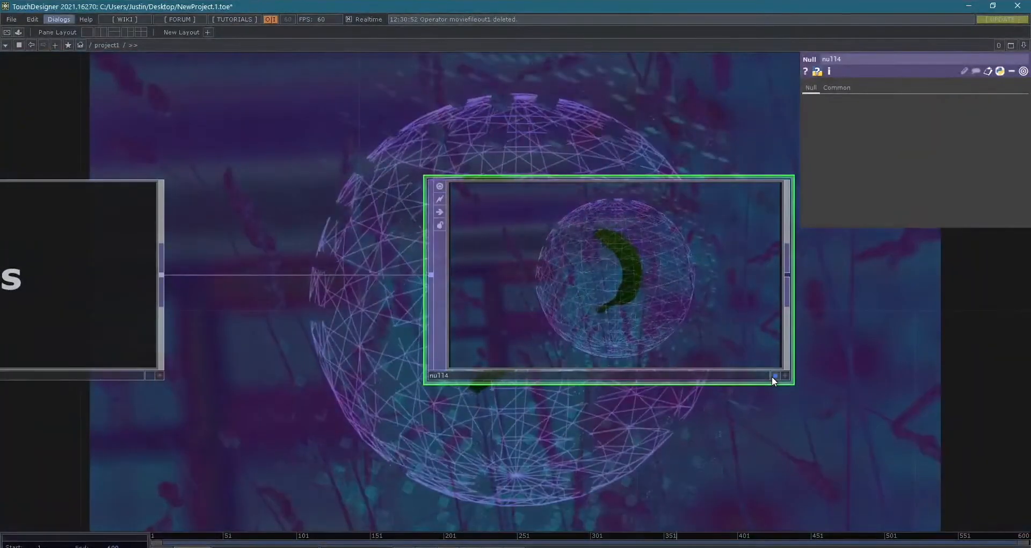
pyautogui.scroll(-6, 775, 407)
pyautogui.scroll(-8, 751, 408)
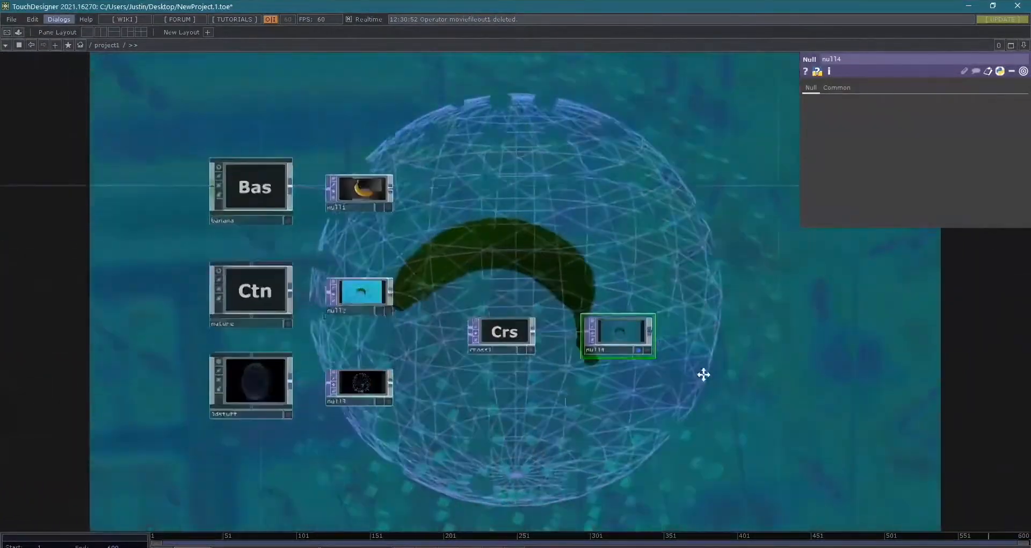
pyautogui.moveTo(704, 374); pyautogui.dragTo(665, 389)
pyautogui.click(608, 349)
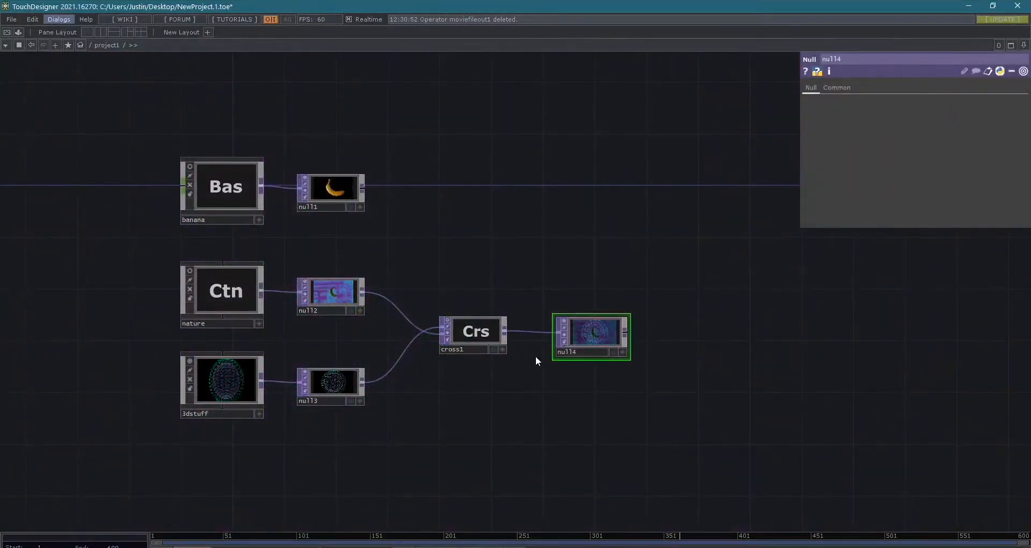
# - Add a Window COMP to the network, placed after null4
pyautogui.moveTo(704, 430); pyautogui.dragTo(630, 407)
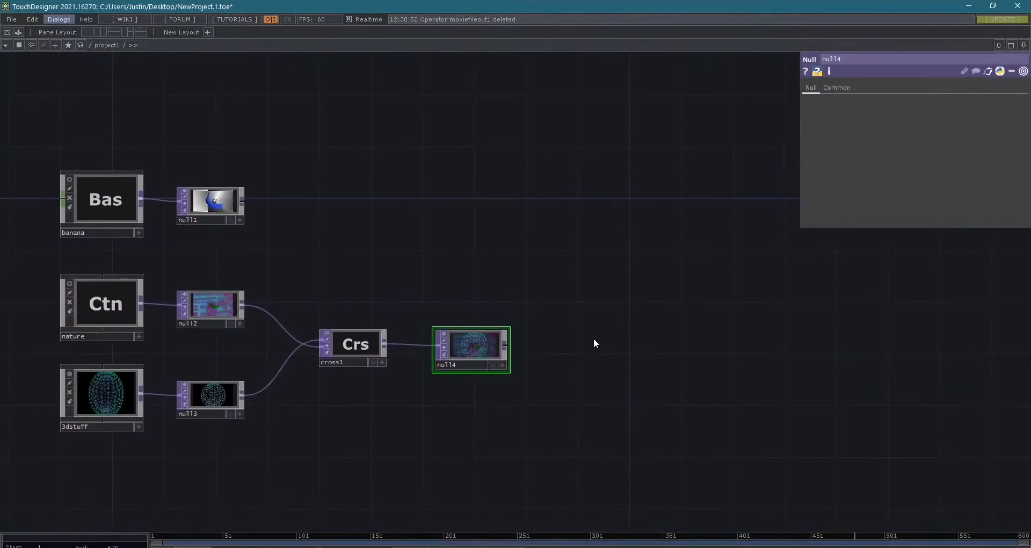
pyautogui.press('Tab')
pyautogui.click(425, 215)
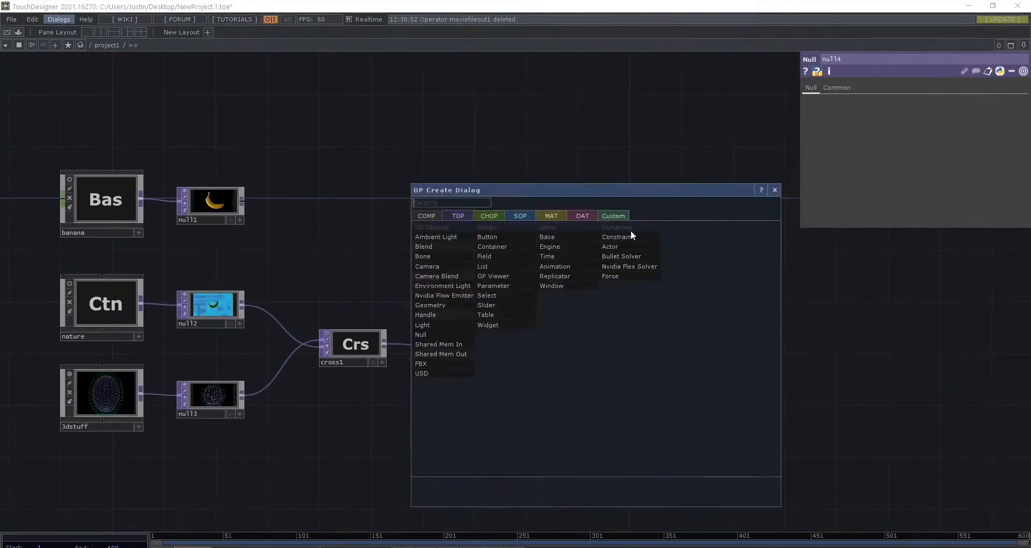
pyautogui.write('window')
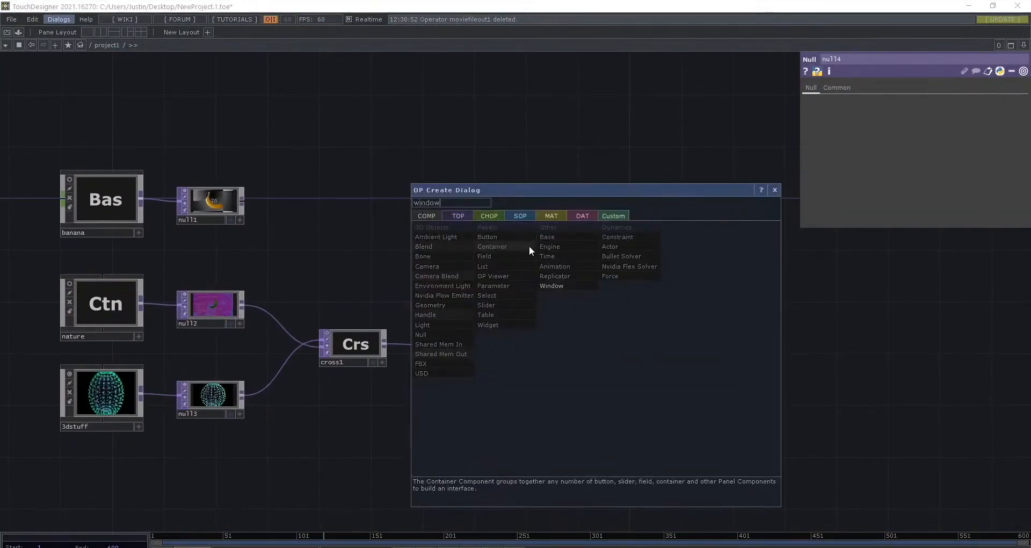
pyautogui.click(553, 285)
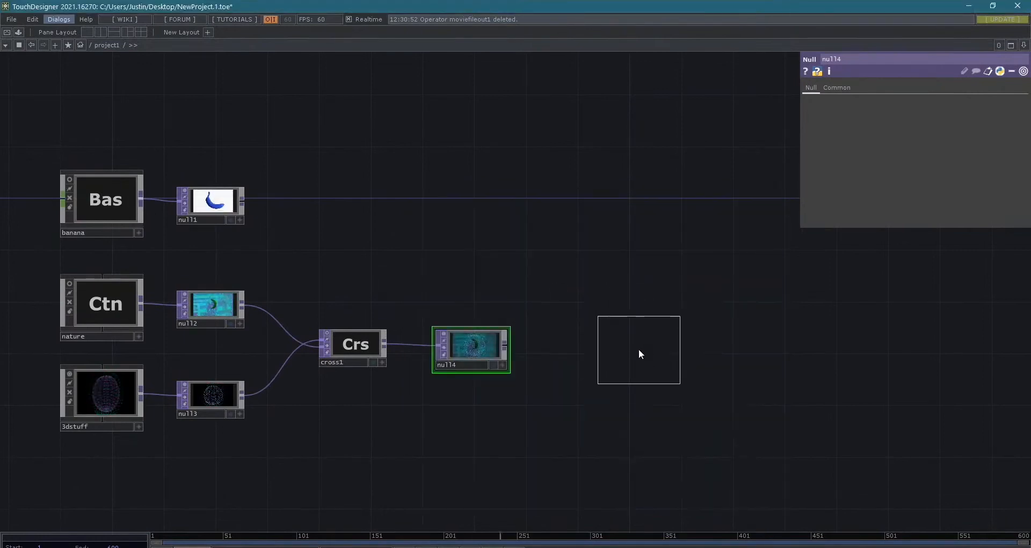
pyautogui.click(638, 349)
pyautogui.moveTo(645, 377); pyautogui.dragTo(562, 371)
# - Assign null4 to window1 as its Window Operator
pyautogui.moveTo(566, 310)
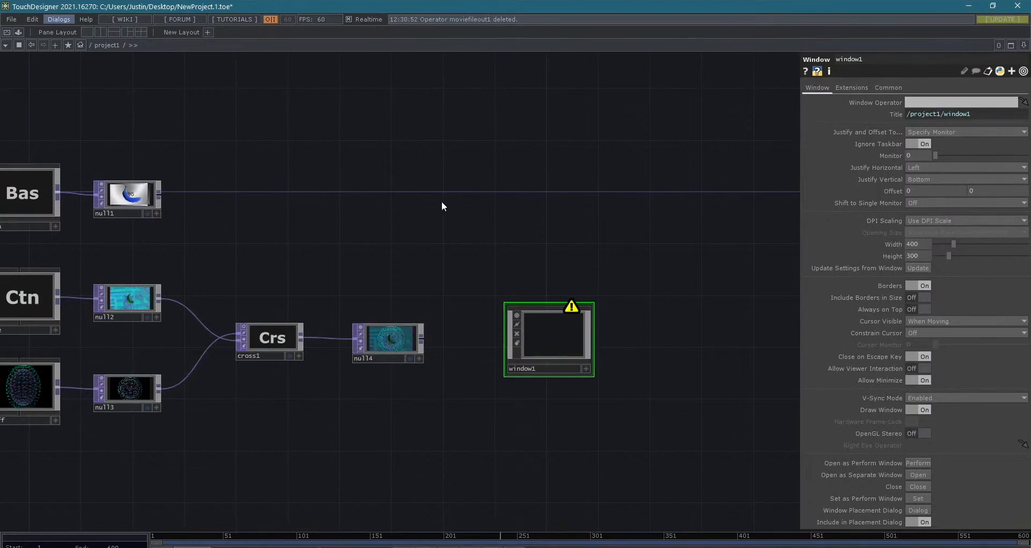
pyautogui.moveTo(391, 338); pyautogui.dragTo(568, 340)
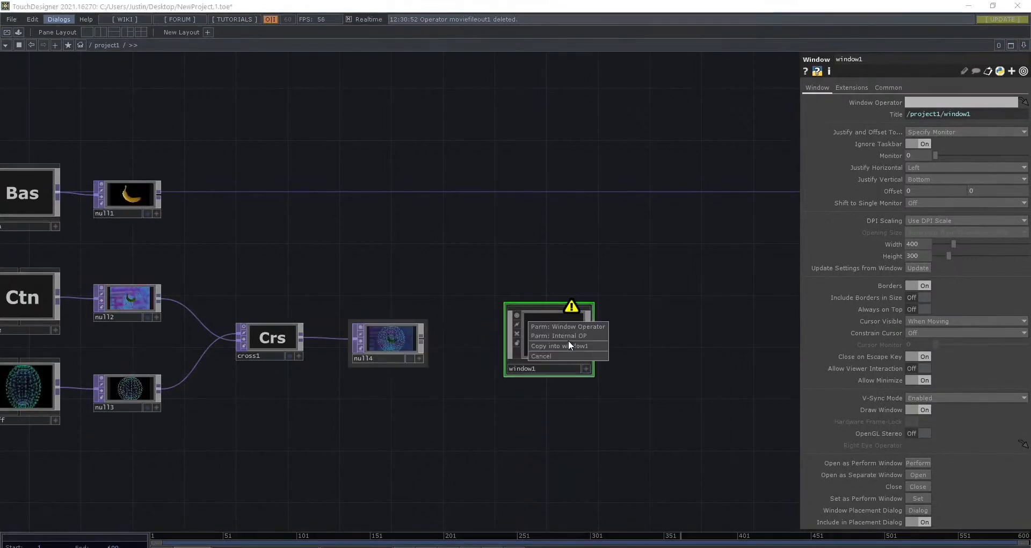
pyautogui.click(571, 327)
pyautogui.scroll(5, 593, 340)
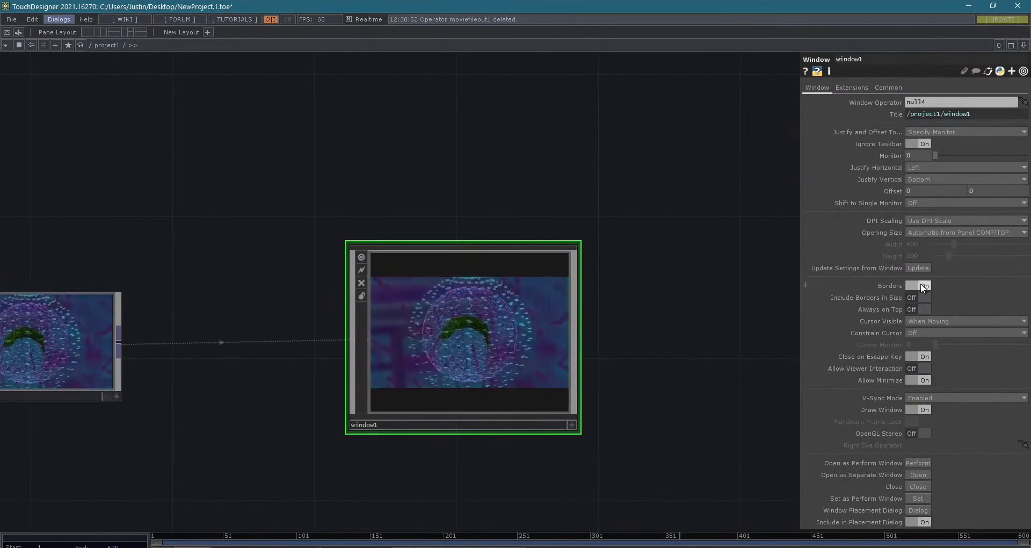
# - Examine window1's available options for Justify and Offset To, DPI Scaling and Opening Size
pyautogui.click(948, 132)
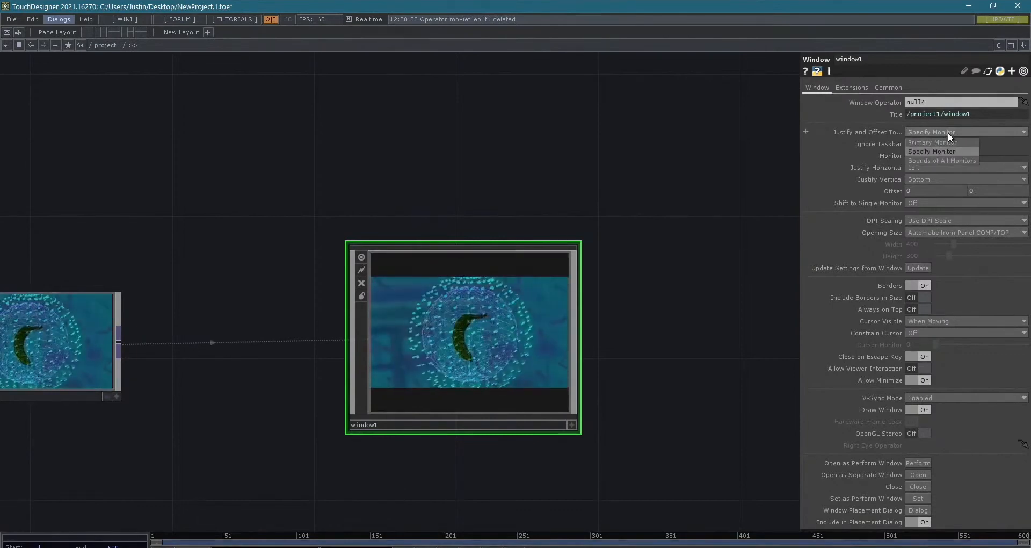
pyautogui.click(932, 151)
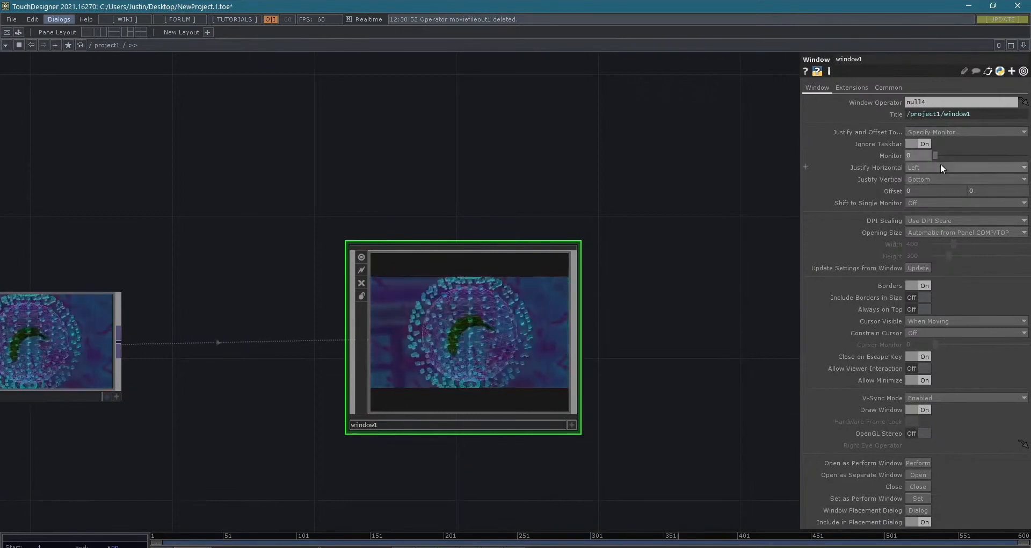
pyautogui.click(937, 221)
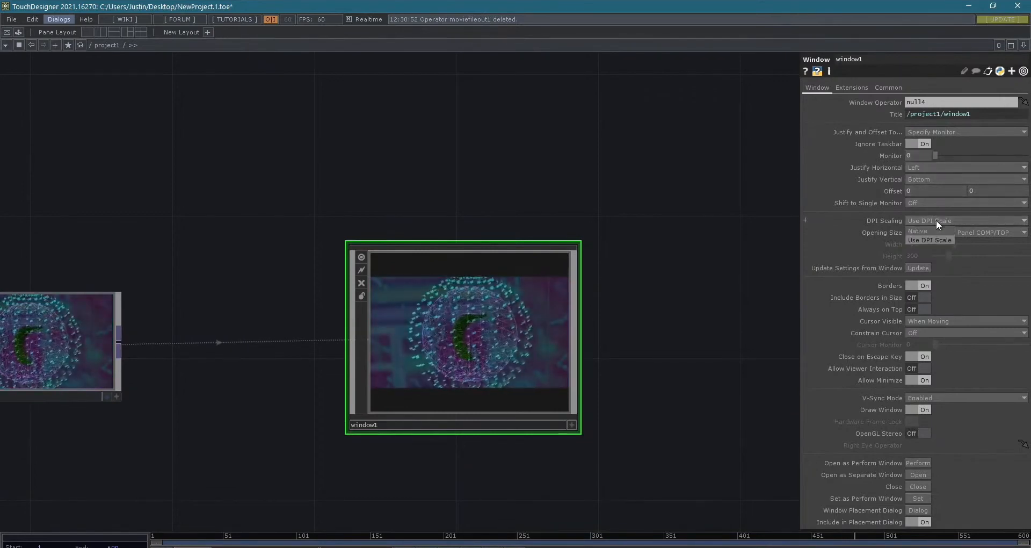
pyautogui.click(936, 220)
pyautogui.click(929, 233)
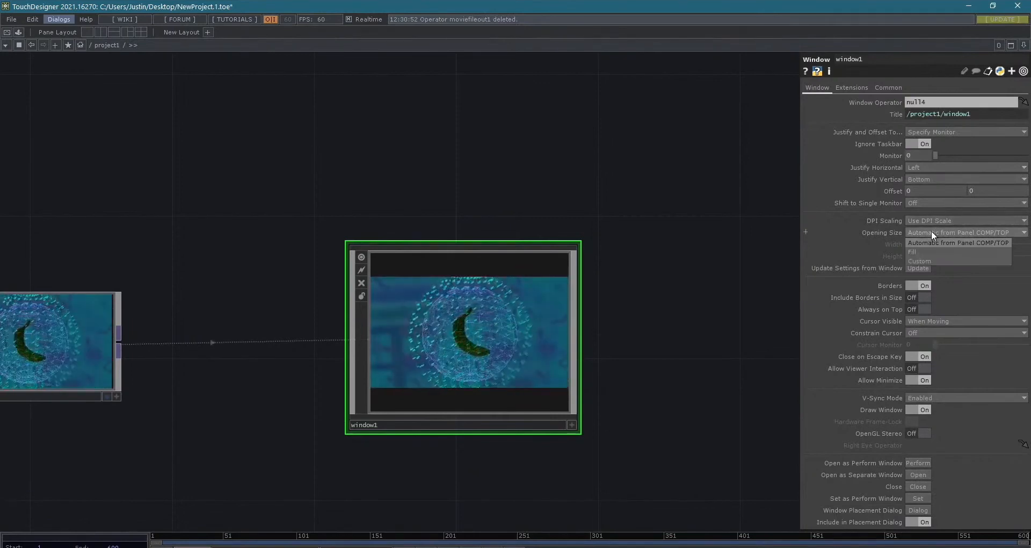
pyautogui.click(909, 240)
pyautogui.click(938, 231)
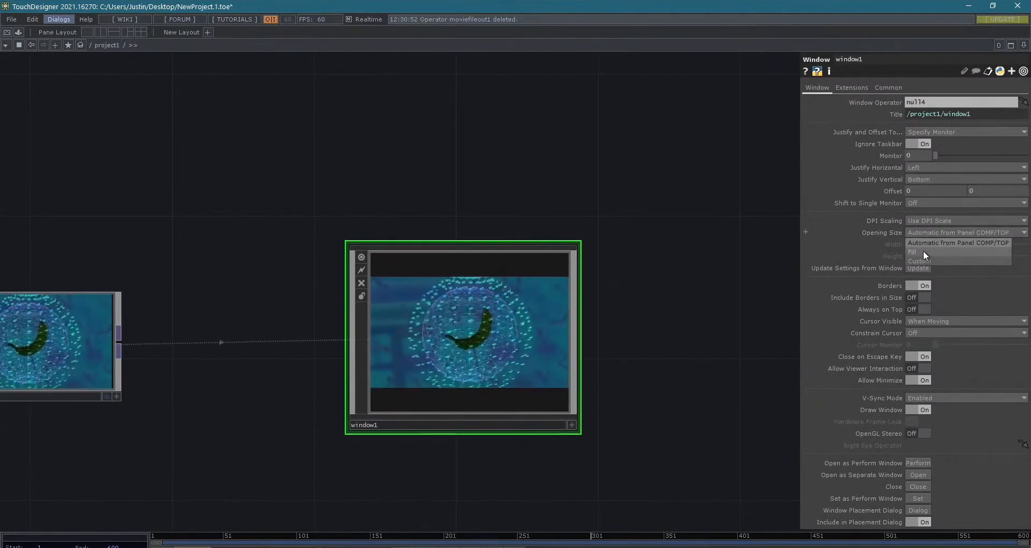
pyautogui.click(952, 230)
pyautogui.moveTo(439, 317); pyautogui.dragTo(557, 335, button='middle')
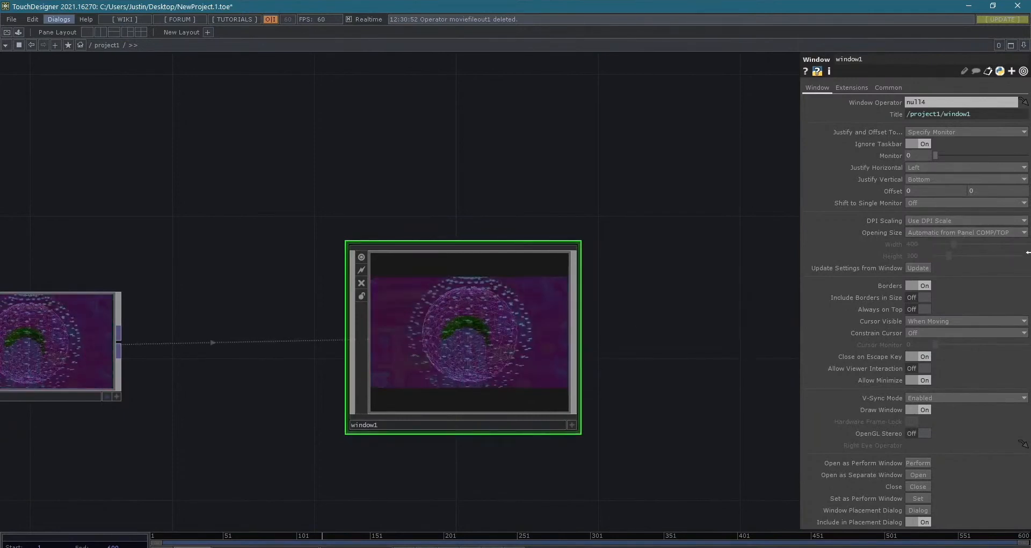
# - Set window1's Opening Size to Fill
pyautogui.click(957, 231)
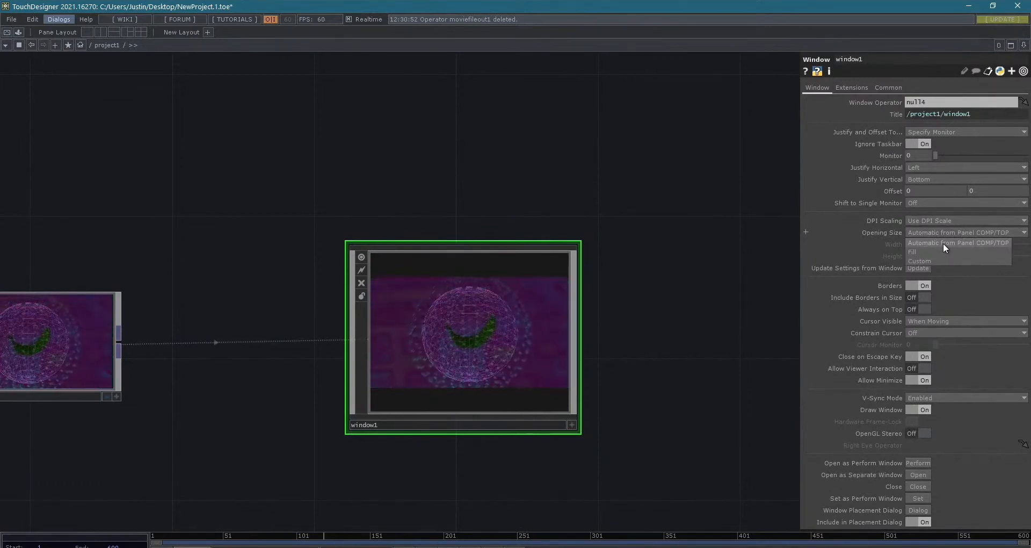
pyautogui.click(954, 252)
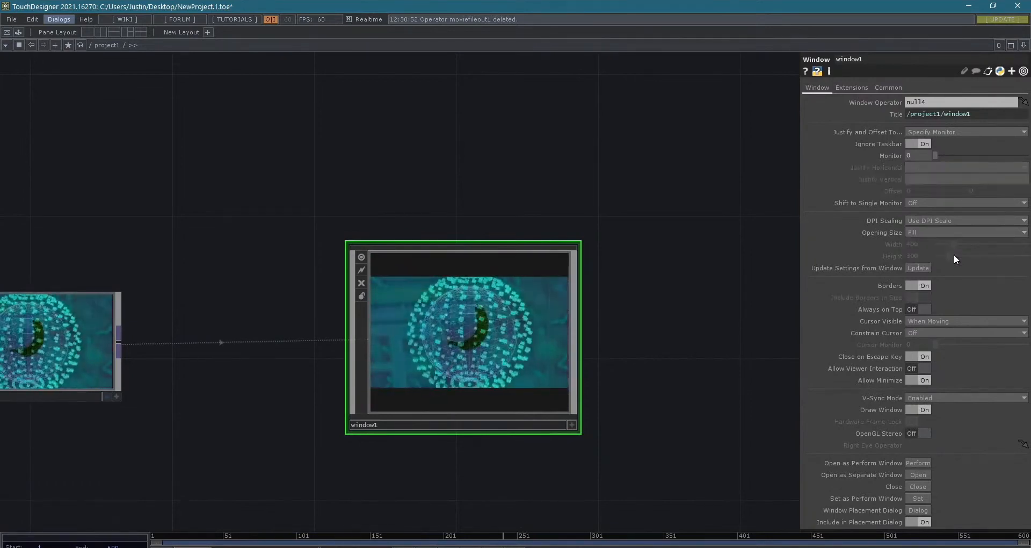
pyautogui.scroll(-3, 953, 381)
pyautogui.scroll(3, 952, 381)
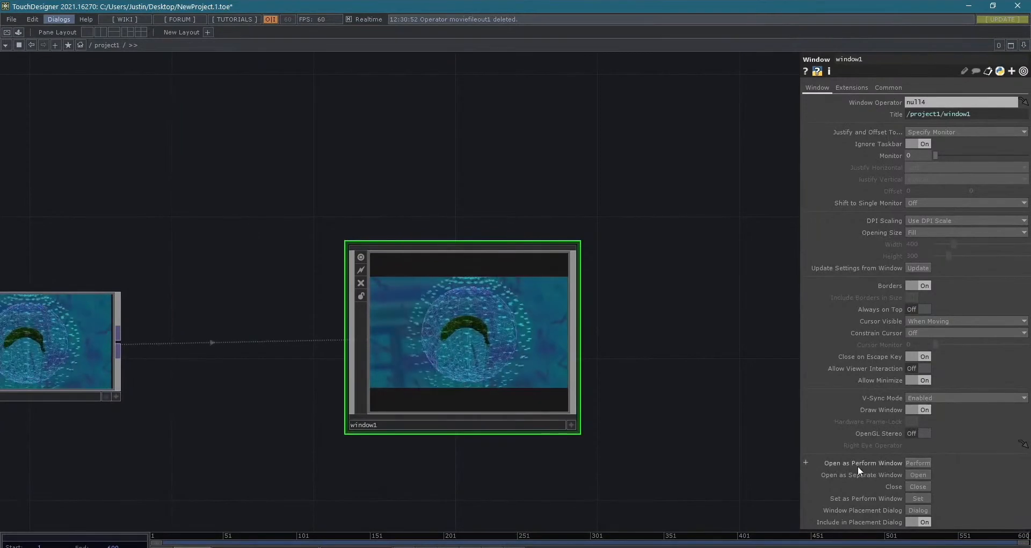
# - Open window1 as the perform window and test its bordered output by moving, maximizing and restoring it
pyautogui.click(918, 462)
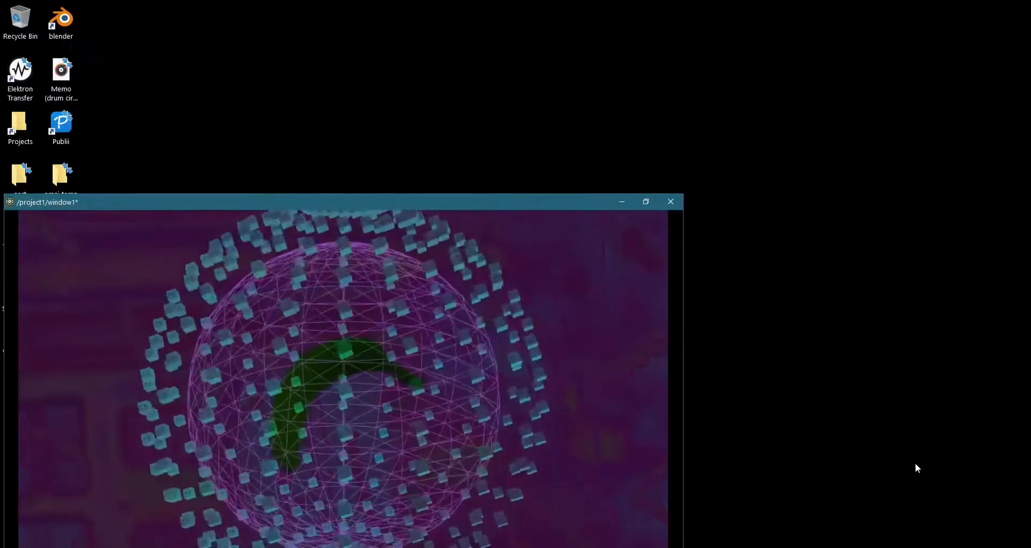
pyautogui.doubleClick(512, 201)
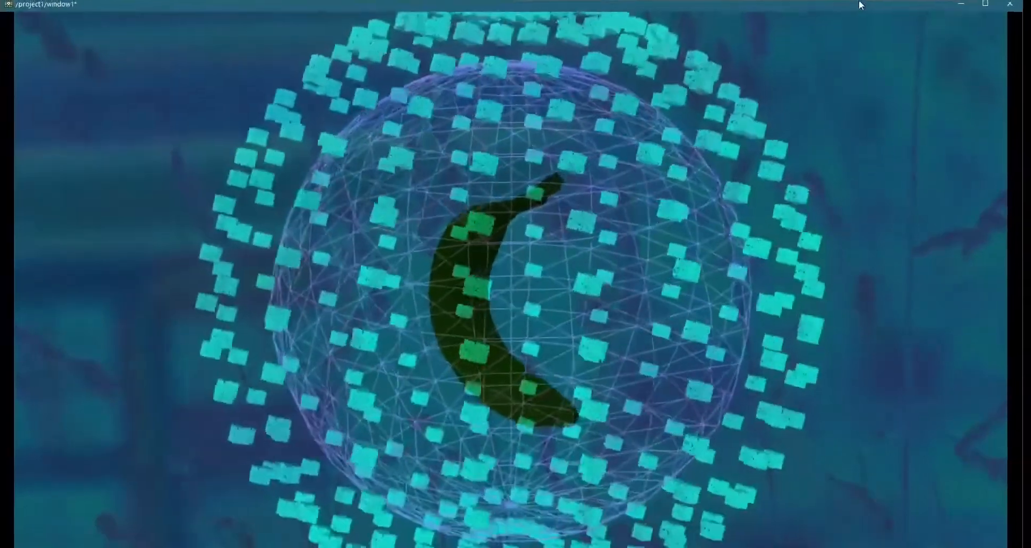
pyautogui.moveTo(859, 1); pyautogui.dragTo(863, 28)
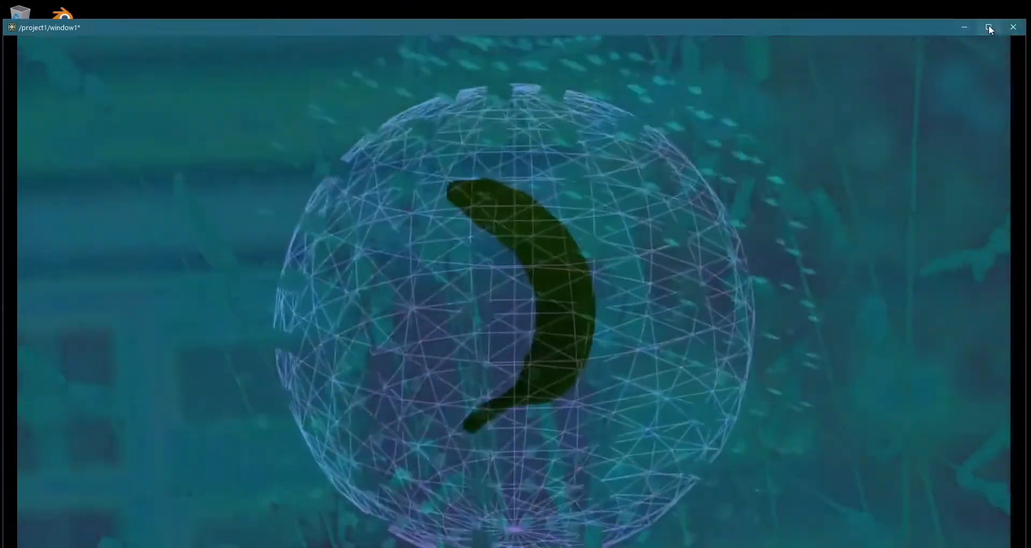
pyautogui.click(989, 26)
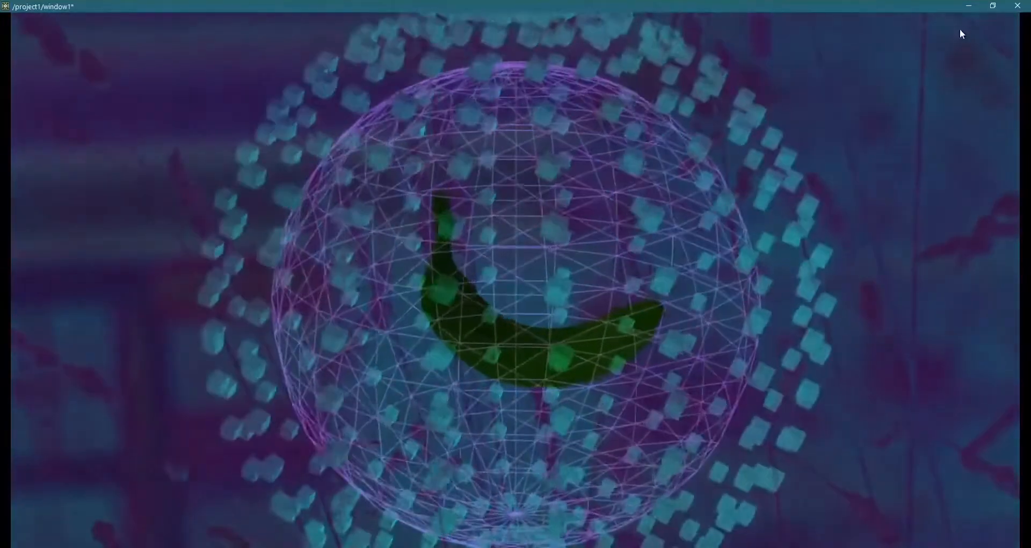
pyautogui.click(992, 5)
pyautogui.moveTo(856, 26); pyautogui.dragTo(859, 18)
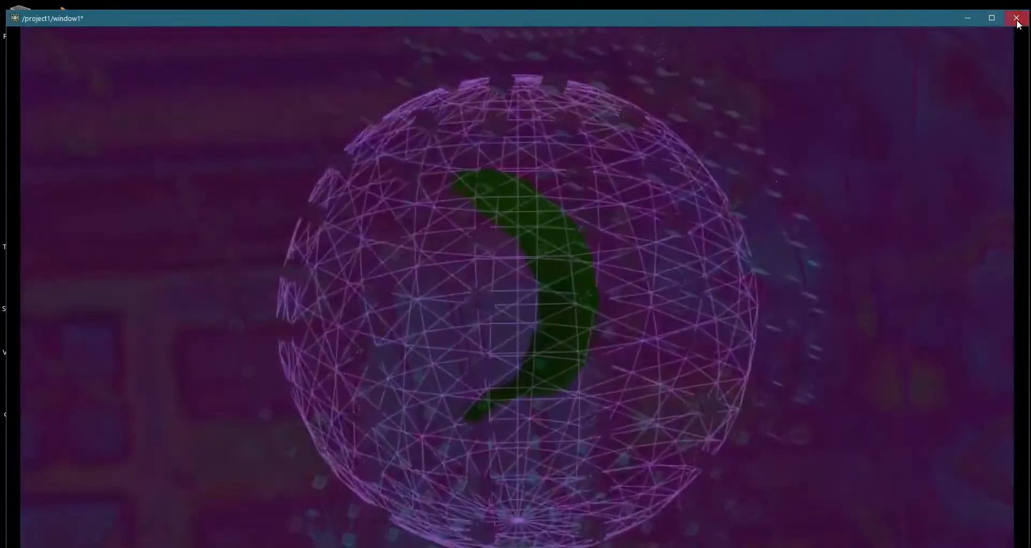
# - Close the perform window and turn off Borders for window1
pyautogui.click(1016, 19)
pyautogui.click(324, 173)
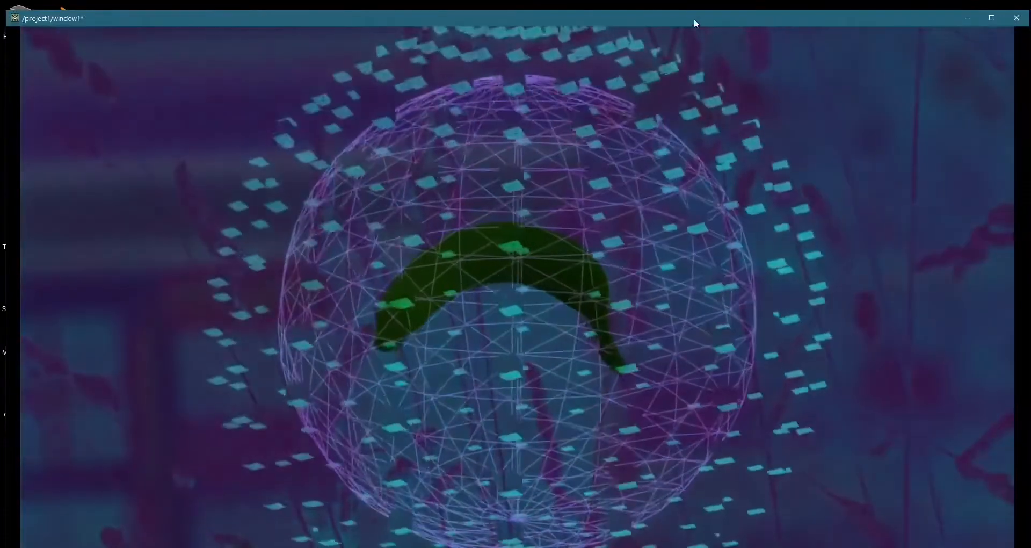
pyautogui.moveTo(694, 18); pyautogui.dragTo(697, 7)
pyautogui.press('Escape')
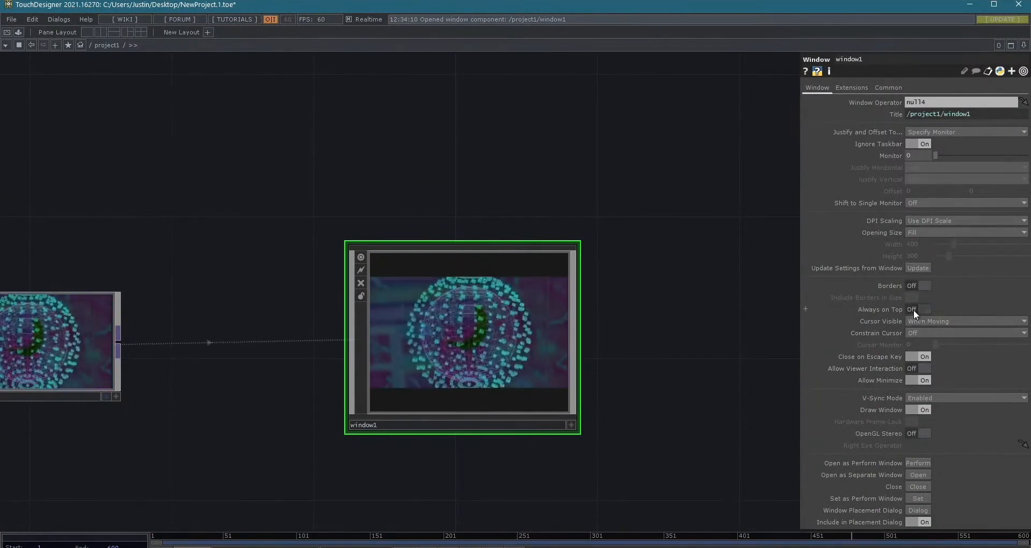
# - Turn on Always on Top and set Cursor Visible to Never for window1, and open it as the perform window
pyautogui.click(956, 322)
pyautogui.click(933, 334)
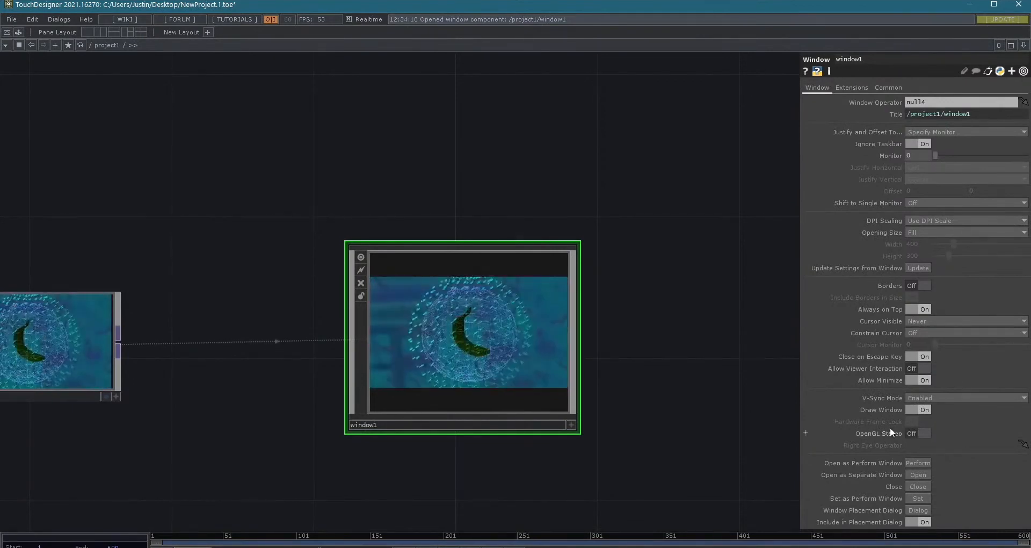
pyautogui.click(908, 461)
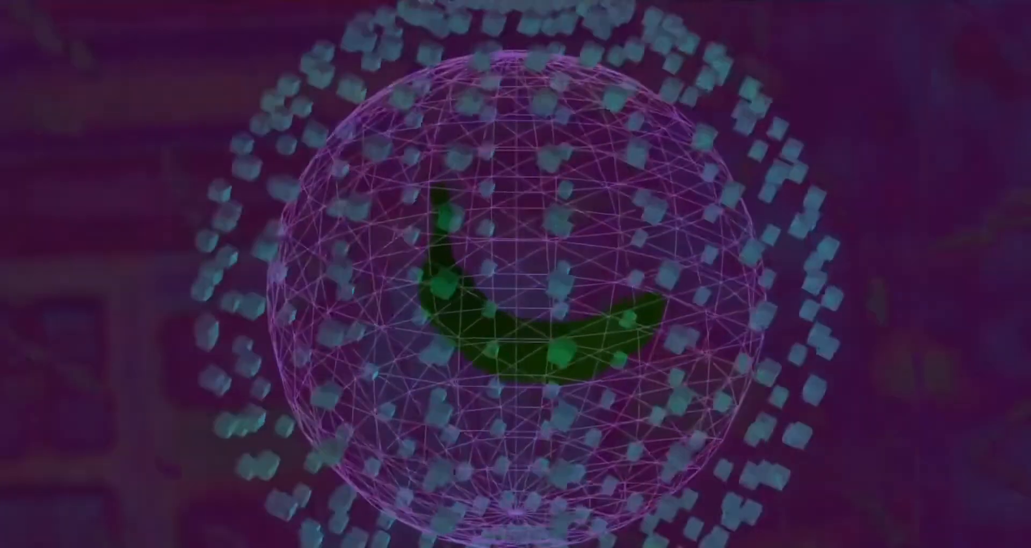
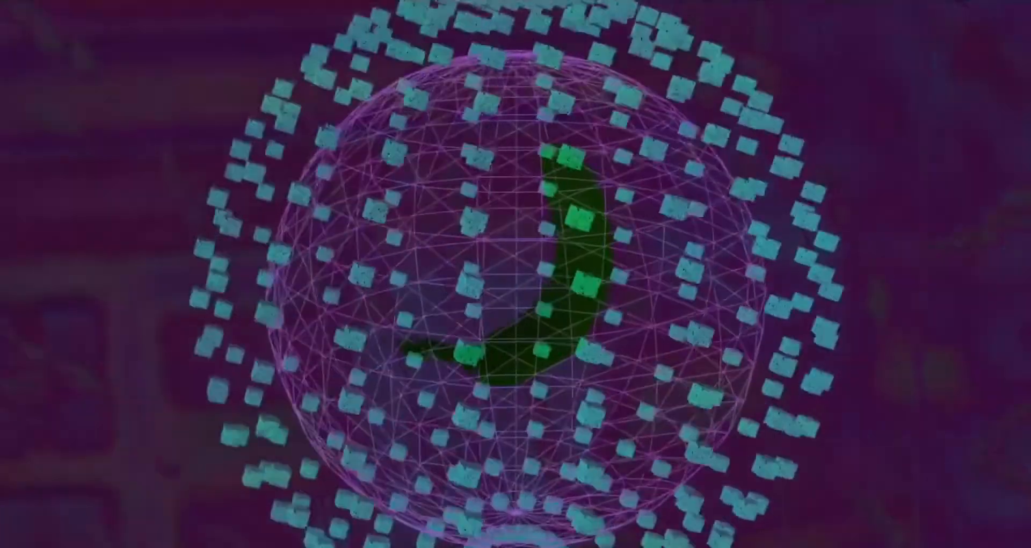
# - Close window1's perform output and return to the project1 network
pyautogui.press('Escape')
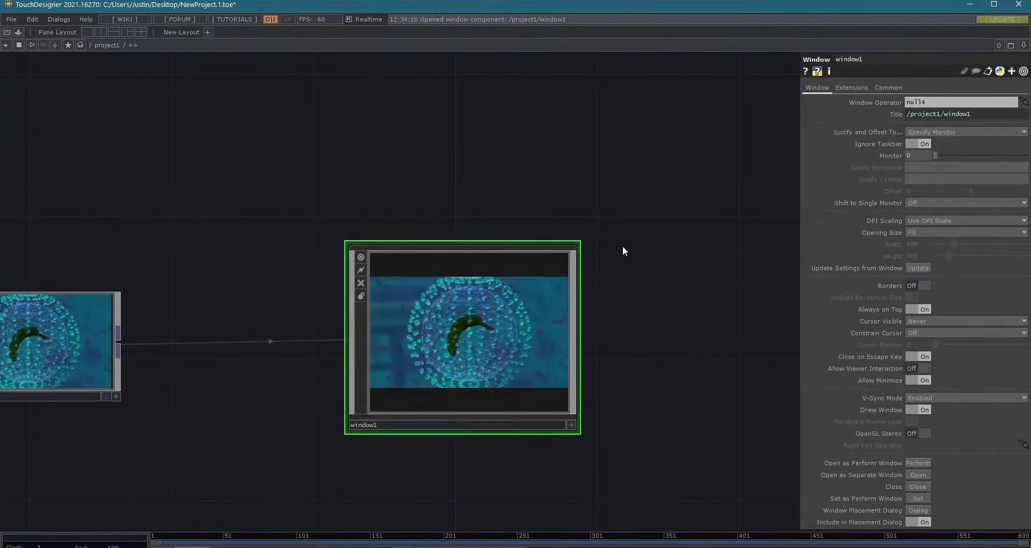
pyautogui.scroll(-3, 658, 269)
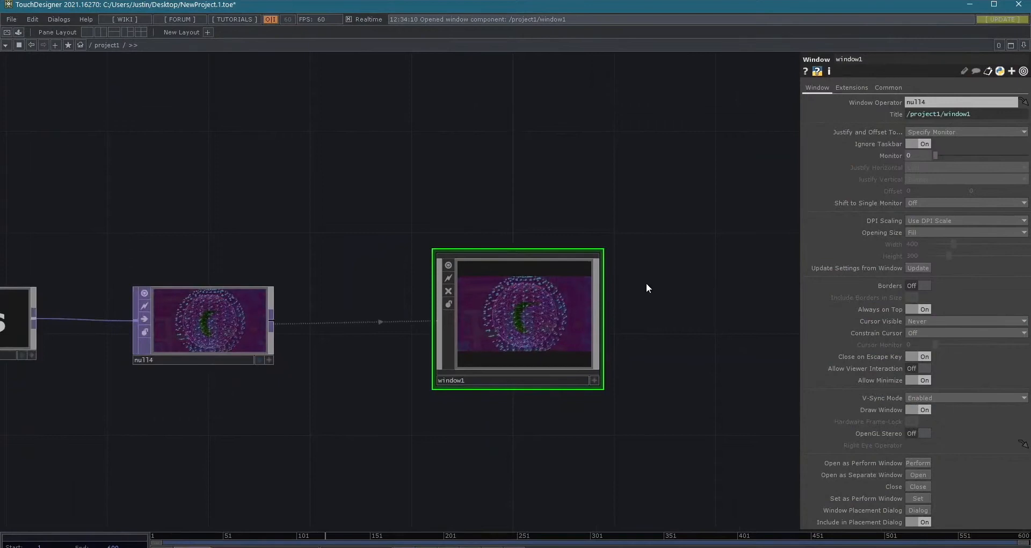
pyautogui.moveTo(658, 282); pyautogui.dragTo(723, 216)
pyautogui.scroll(-1, 656, 245)
pyautogui.scroll(-2, 656, 244)
pyautogui.moveTo(572, 318); pyautogui.dragTo(686, 308)
pyautogui.scroll(-3, 616, 312)
pyautogui.moveTo(674, 261); pyautogui.dragTo(649, 269)
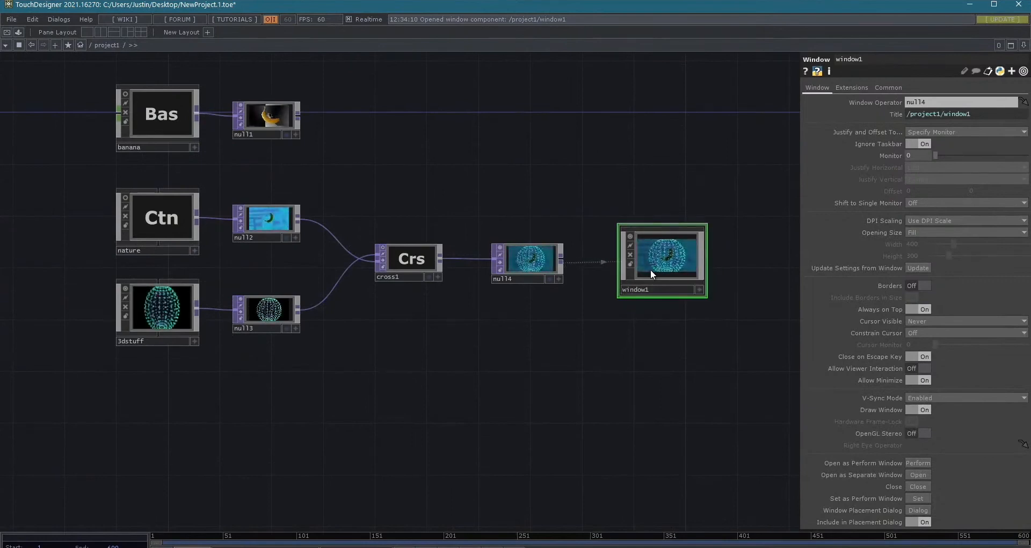
# - Open the component Palette, expand the Derivative library and enlarge its folder list
pyautogui.click(19, 32)
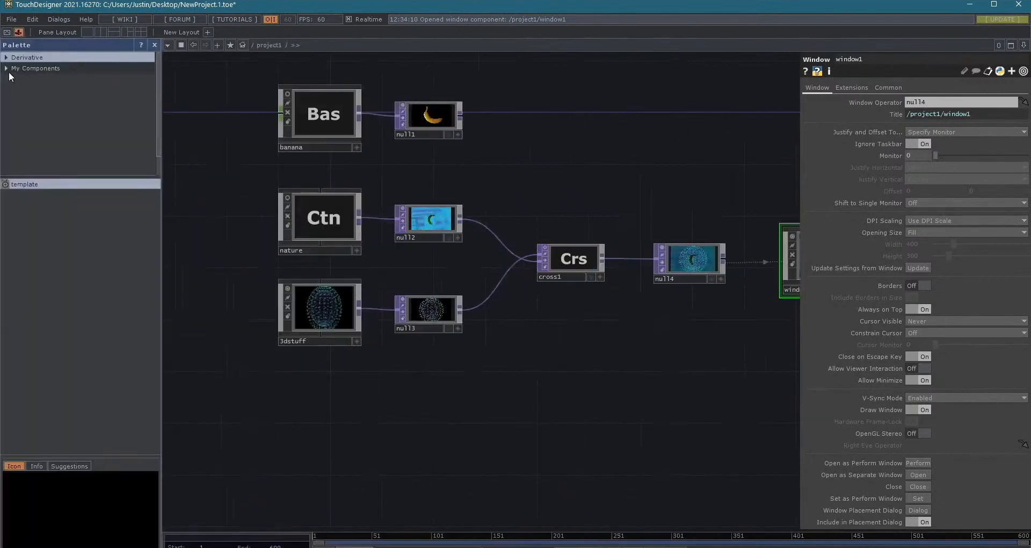
pyautogui.click(6, 57)
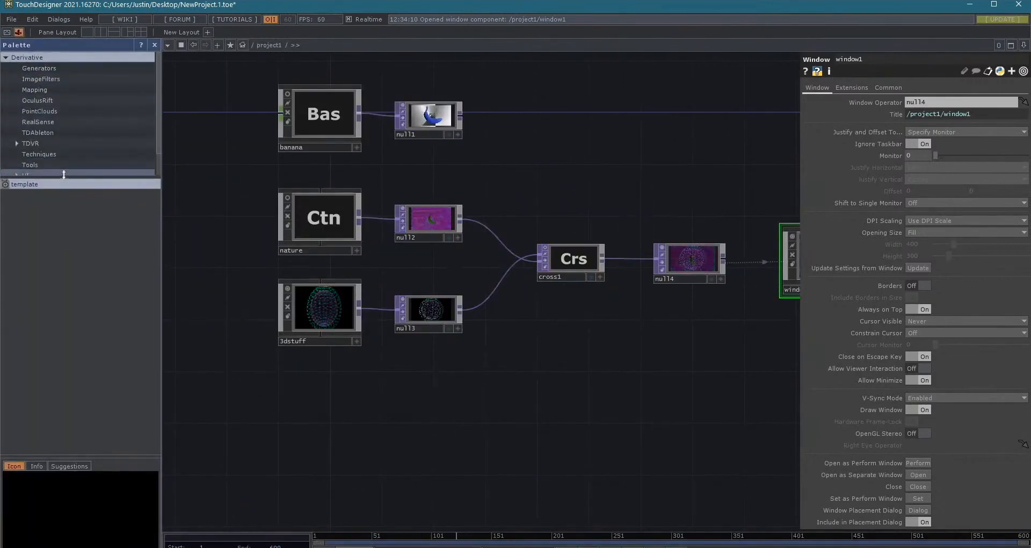
pyautogui.moveTo(64, 197); pyautogui.dragTo(58, 285)
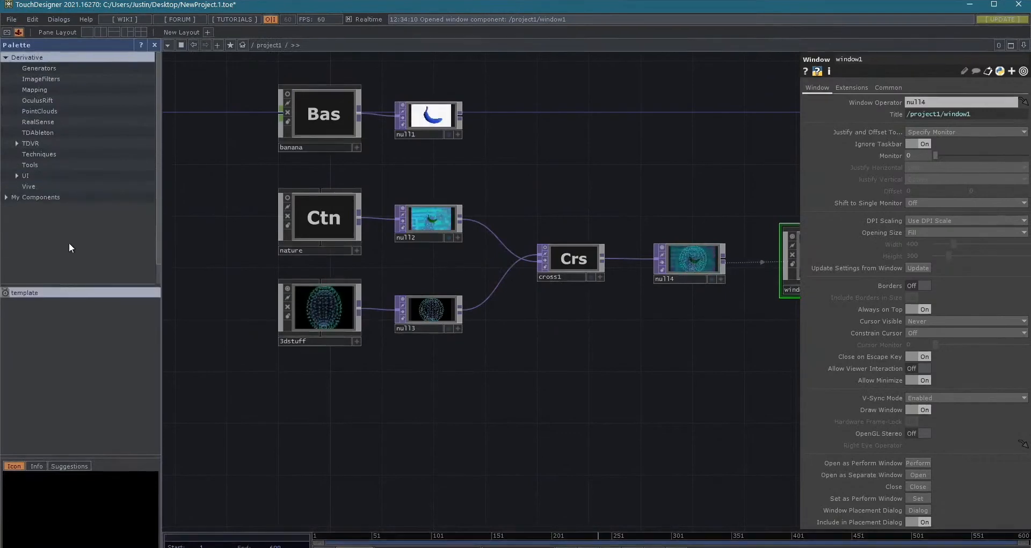
# - Browse the Generators and ImageFilters components, previewing the feedback and lightTunnel filters
pyautogui.click(46, 69)
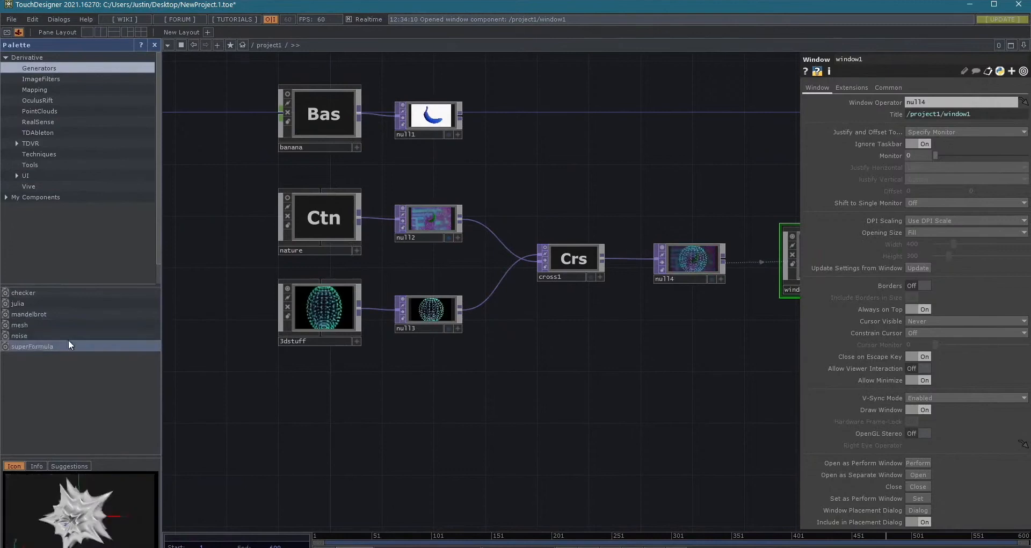
pyautogui.click(26, 81)
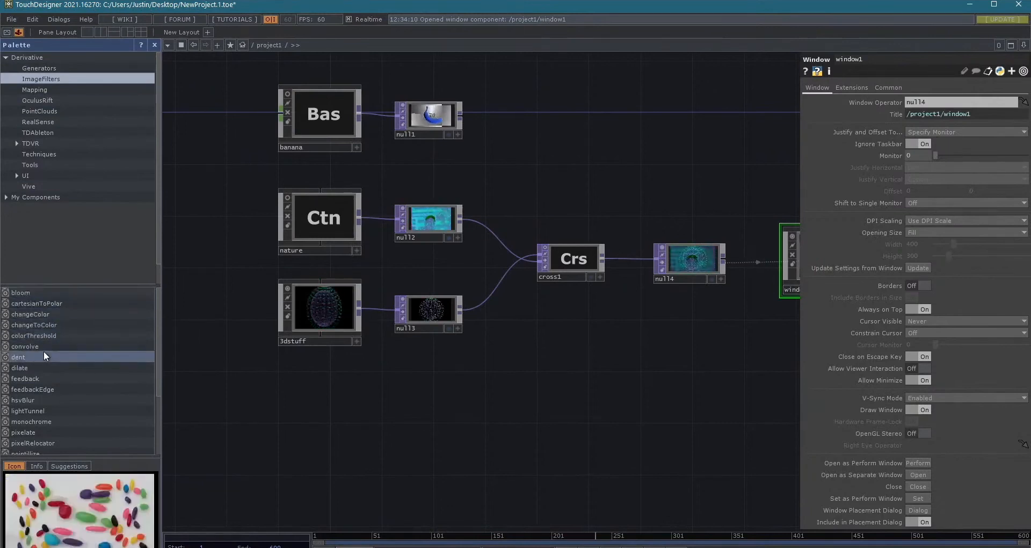
pyautogui.click(37, 378)
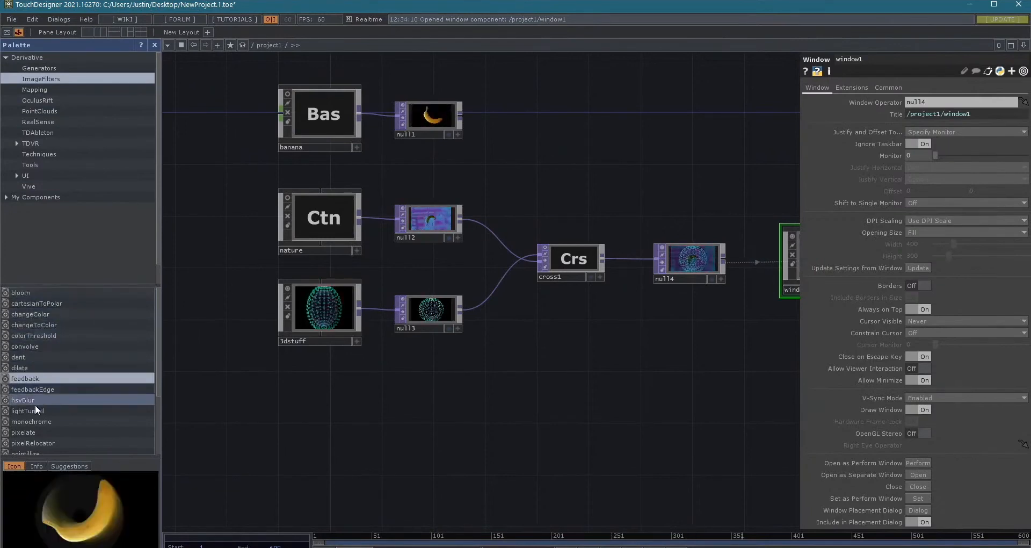
pyautogui.click(33, 409)
pyautogui.scroll(-3, 54, 406)
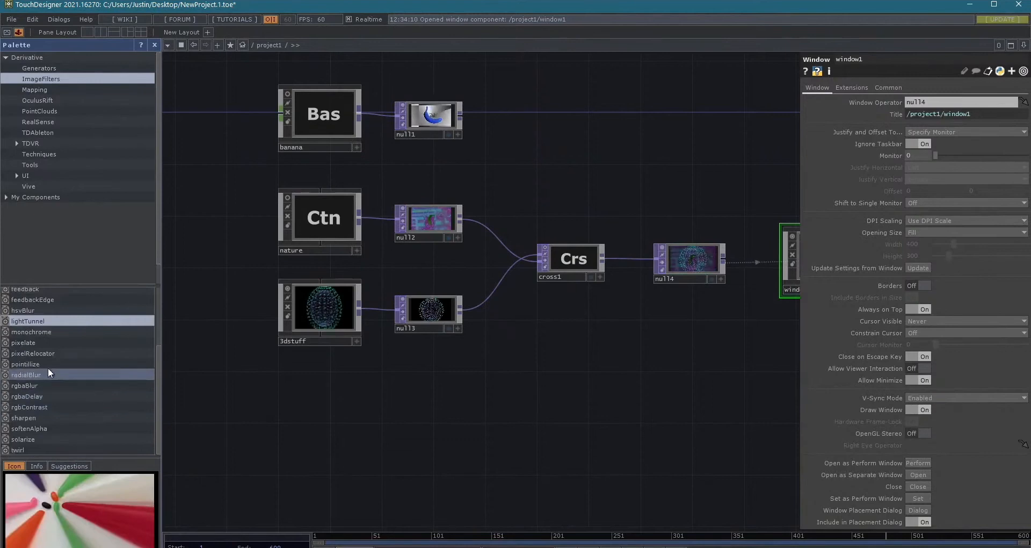
# - Add the lightTunnel image filter to project1 below null4 and feed it from null4's output
pyautogui.moveTo(37, 321); pyautogui.dragTo(695, 353)
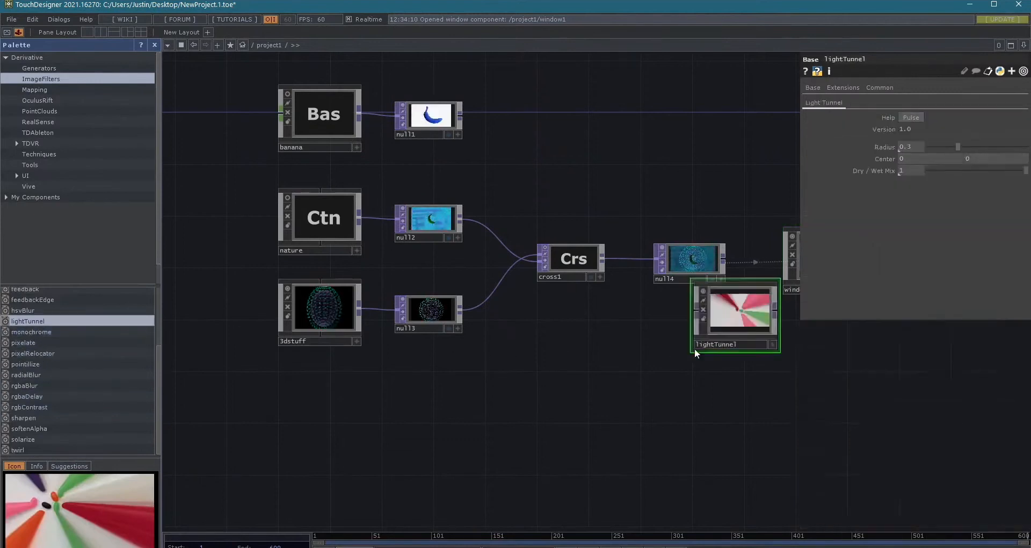
pyautogui.moveTo(724, 261); pyautogui.dragTo(688, 311)
pyautogui.moveTo(656, 405); pyautogui.dragTo(453, 433)
# - View lightTunnel's output in its own floating window, and close that window
pyautogui.rightClick(559, 348)
pyautogui.click(584, 325)
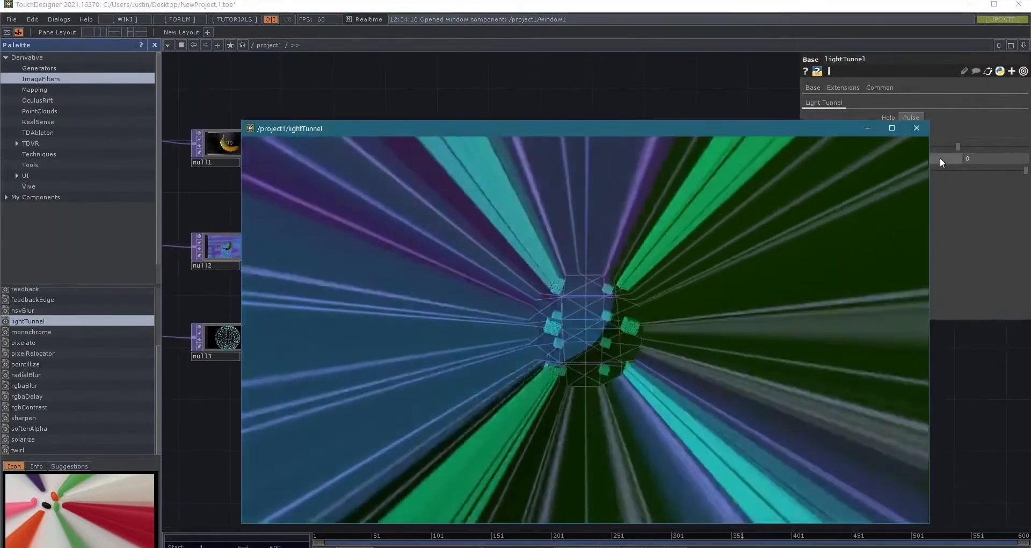
pyautogui.click(916, 128)
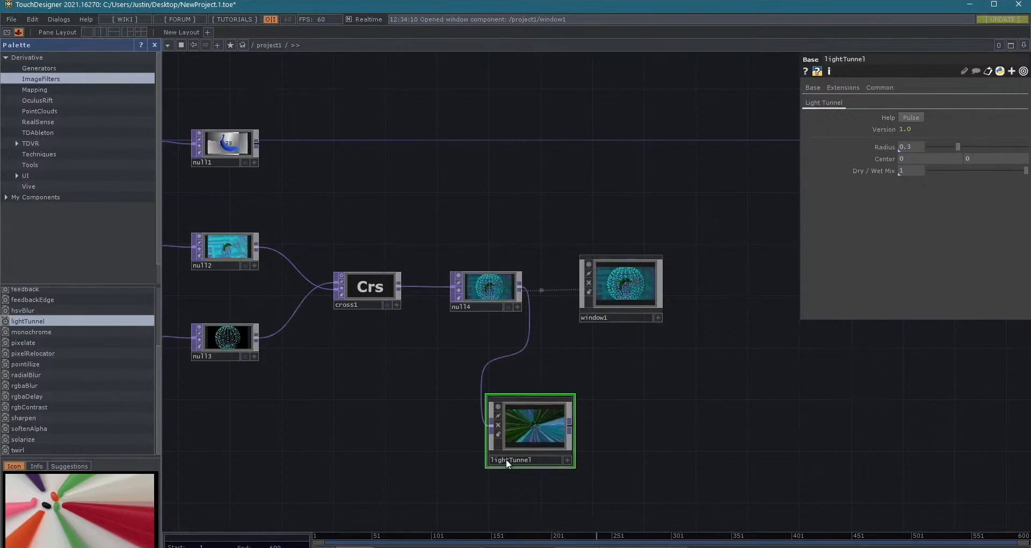
# - Increase lightTunnel's Radius to about 0.896
pyautogui.scroll(5, 507, 463)
pyautogui.moveTo(954, 146); pyautogui.dragTo(991, 166)
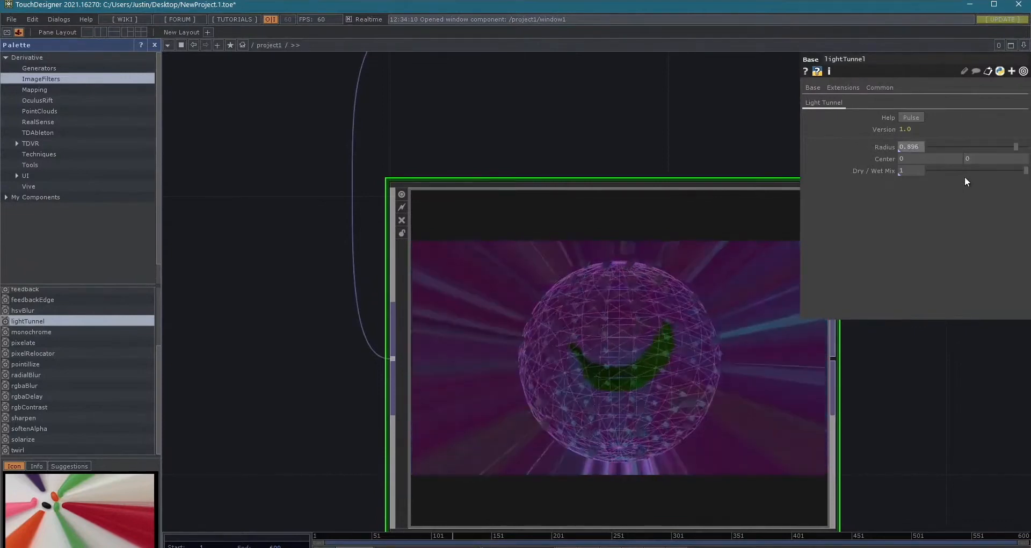
pyautogui.scroll(-3, 744, 207)
pyautogui.moveTo(852, 362); pyautogui.dragTo(754, 365)
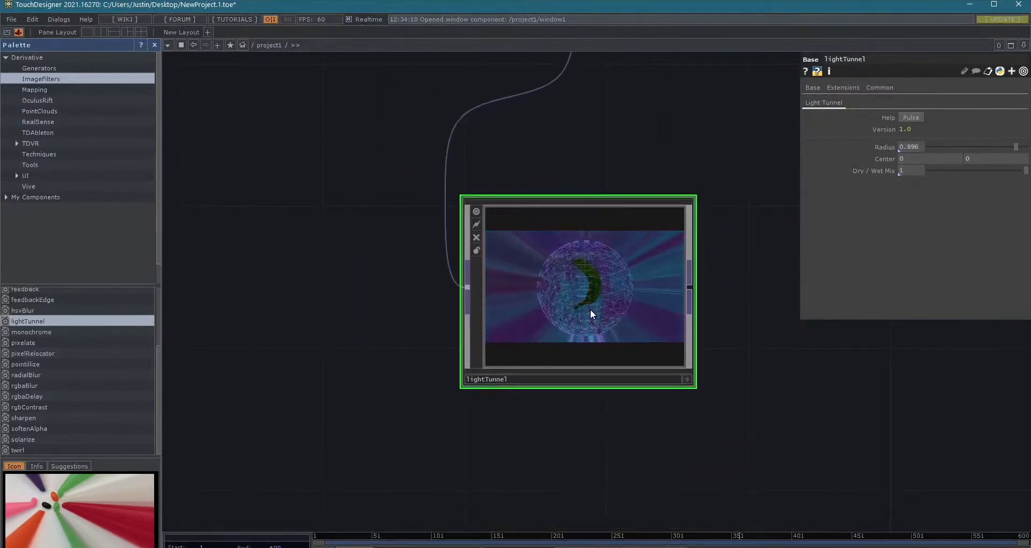
# - Enter lightTunnel and examine its internal network from the in1 input to the glsl1 shader operators
pyautogui.scroll(4, 590, 310)
pyautogui.scroll(-4, 579, 404)
pyautogui.scroll(7, 417, 368)
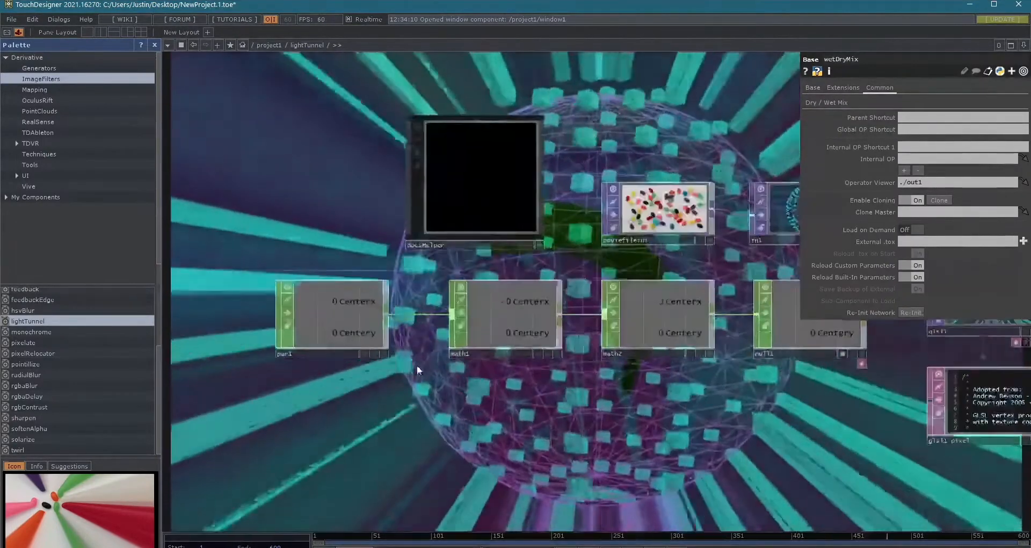
pyautogui.scroll(3, 502, 426)
pyautogui.moveTo(509, 461); pyautogui.dragTo(371, 474)
pyautogui.scroll(-6, 539, 432)
pyautogui.moveTo(668, 491); pyautogui.dragTo(526, 424)
pyautogui.scroll(6, 527, 211)
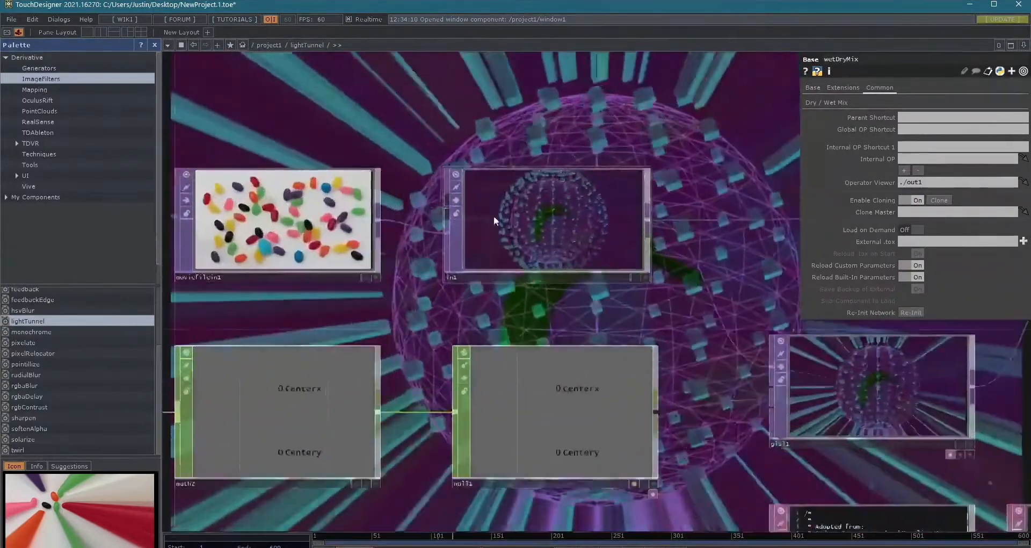
pyautogui.scroll(1, 494, 215)
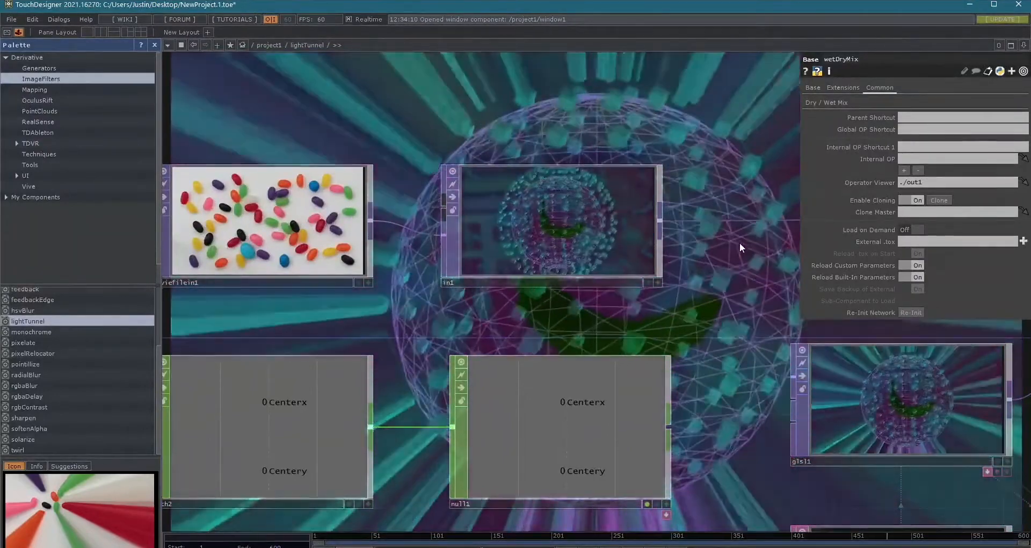
pyautogui.scroll(-4, 714, 236)
pyautogui.moveTo(700, 233); pyautogui.dragTo(309, 124)
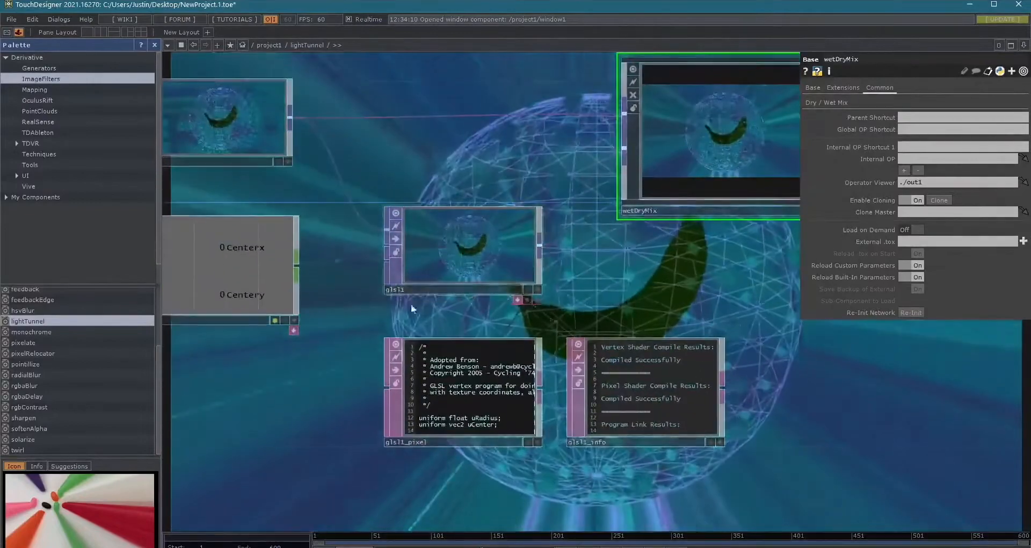
# - Read the shader code in glsl1_pixel and return to the project1 network
pyautogui.scroll(10, 411, 304)
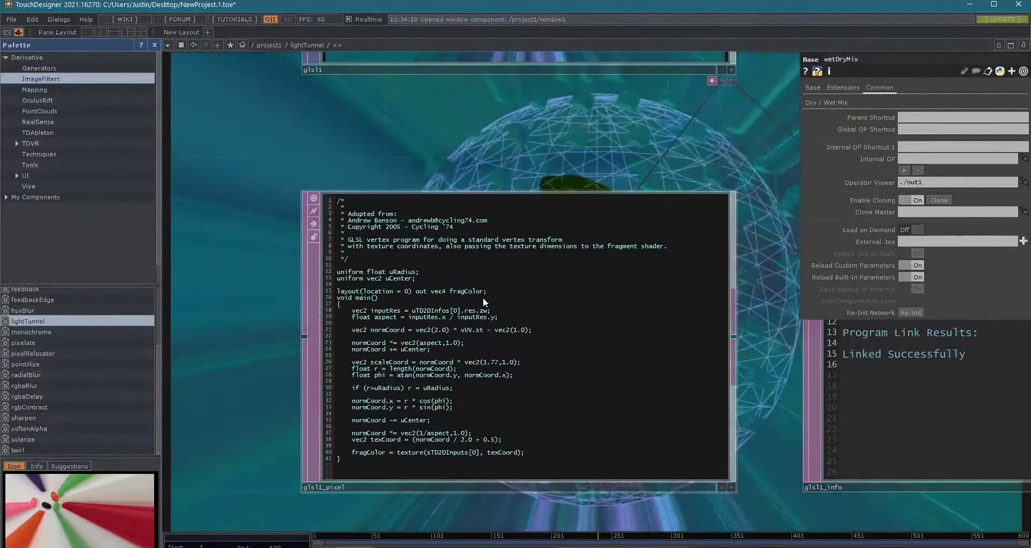
pyautogui.scroll(5, 494, 301)
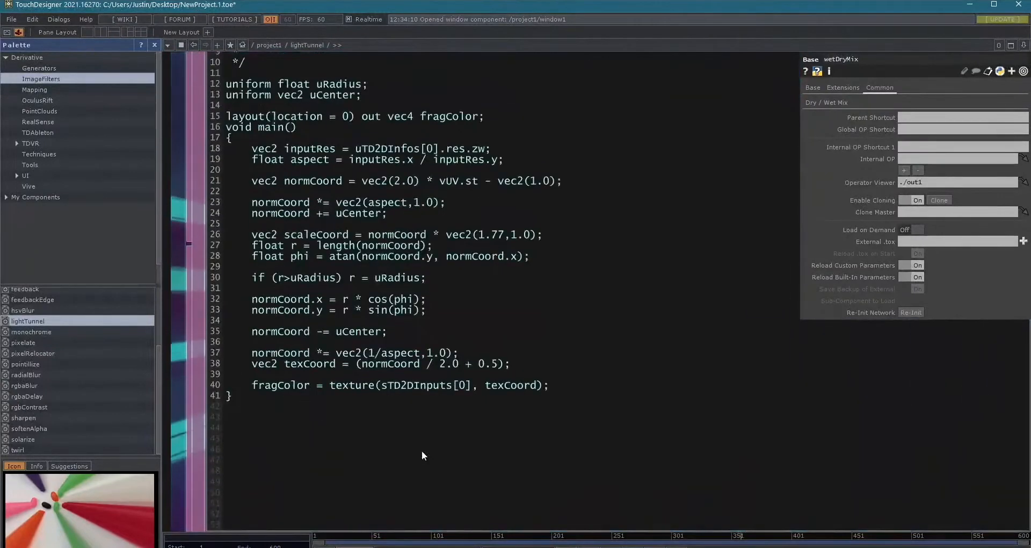
pyautogui.scroll(-5, 422, 451)
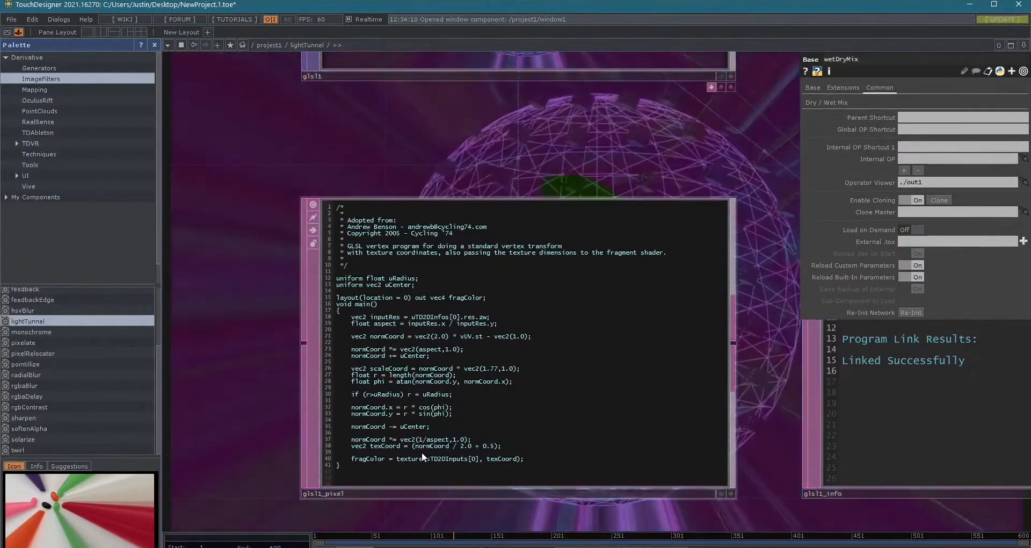
pyautogui.scroll(-4, 357, 463)
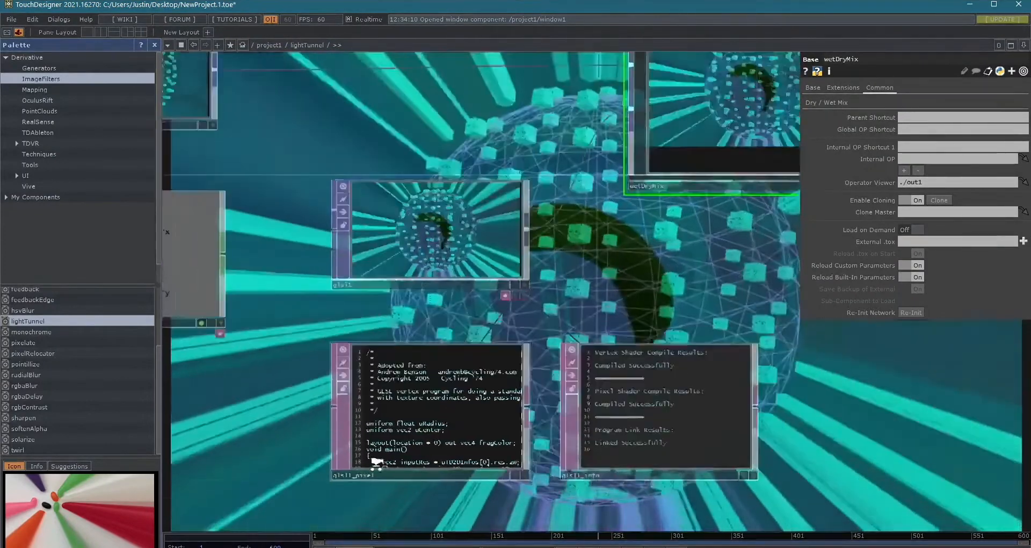
pyautogui.scroll(-8, 506, 359)
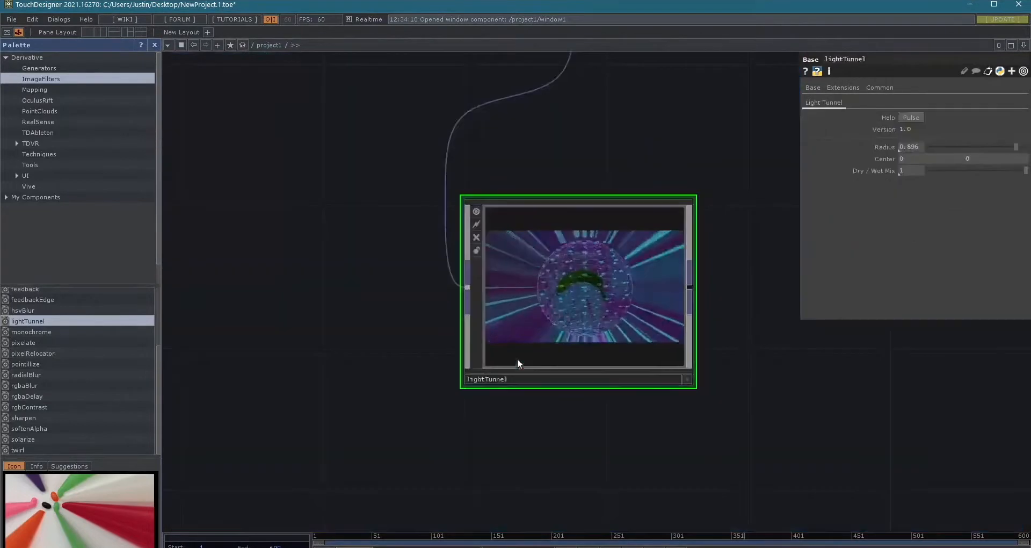
pyautogui.scroll(3, 579, 353)
pyautogui.scroll(-3, 571, 314)
pyautogui.moveTo(379, 376); pyautogui.dragTo(267, 370)
pyautogui.scroll(-3, 266, 370)
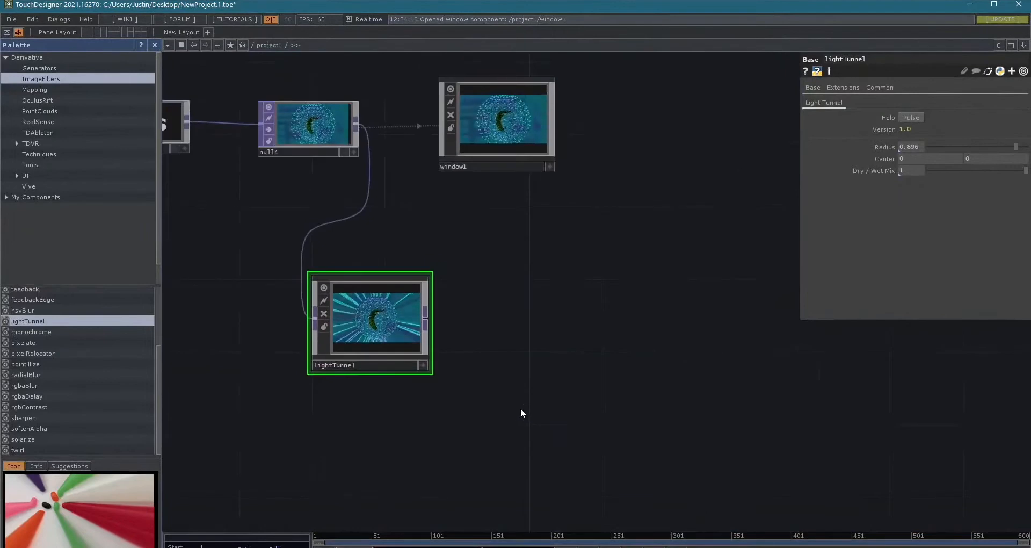
pyautogui.scroll(2, 521, 409)
pyautogui.scroll(3, 502, 341)
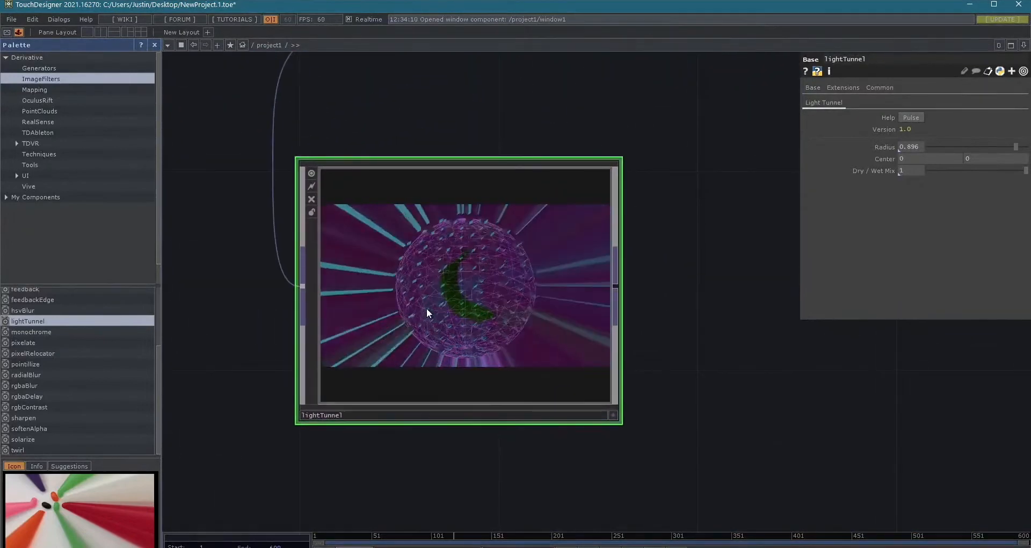
# - Preview the pointillize filter, and add the pixelate image filter to project1 beside lightTunnel
pyautogui.click(59, 358)
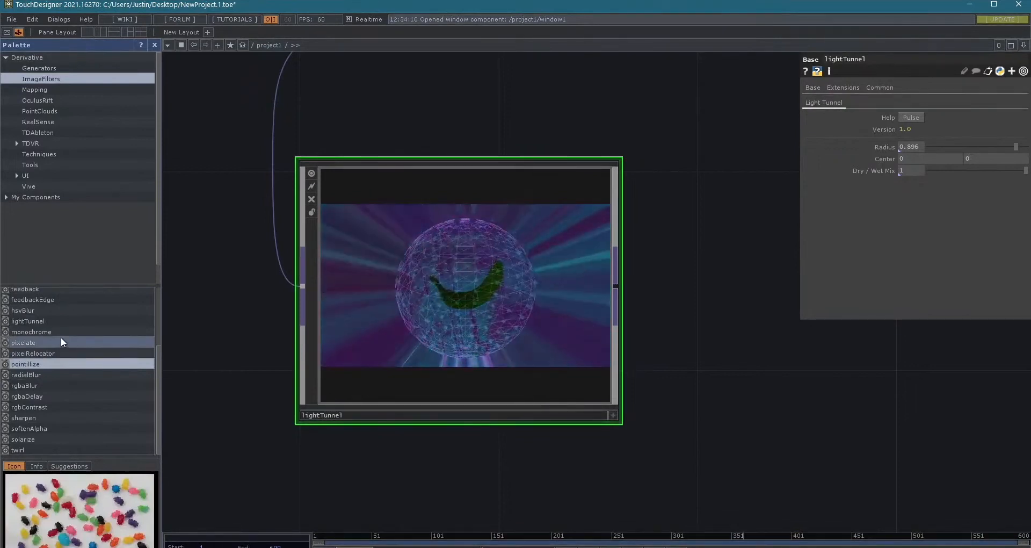
pyautogui.click(59, 342)
pyautogui.moveTo(27, 340); pyautogui.dragTo(771, 413)
pyautogui.moveTo(553, 486); pyautogui.dragTo(2, 524)
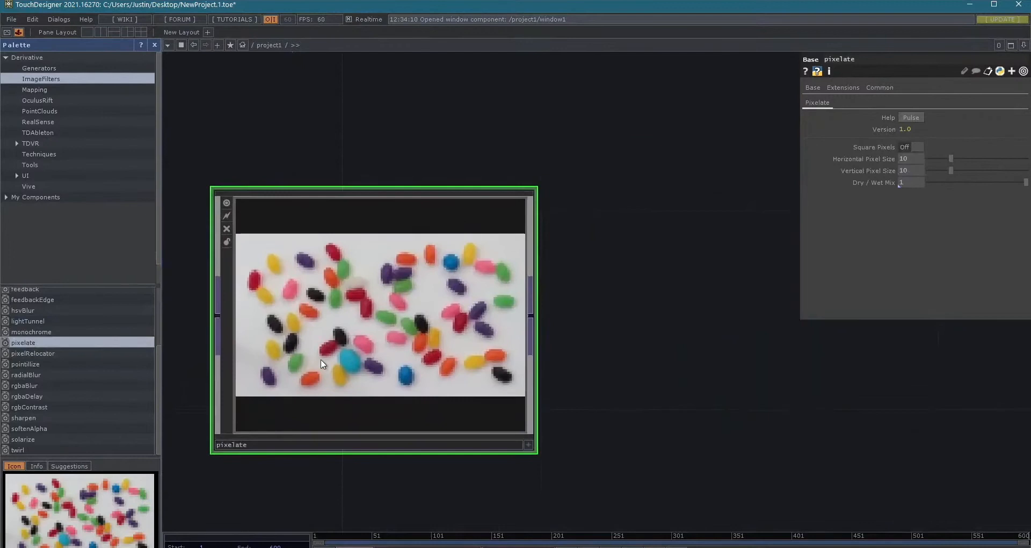
# - Enter pixelate and examine how its size selectors, info1 and math1 feed the res1 resolution operator
pyautogui.scroll(3, 322, 364)
pyautogui.scroll(3, 325, 370)
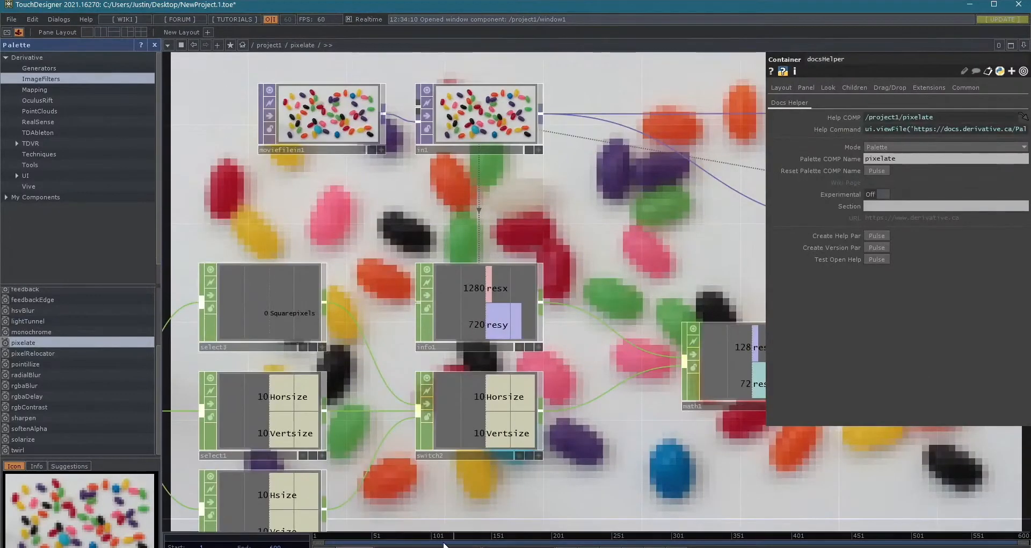
pyautogui.scroll(5, 494, 442)
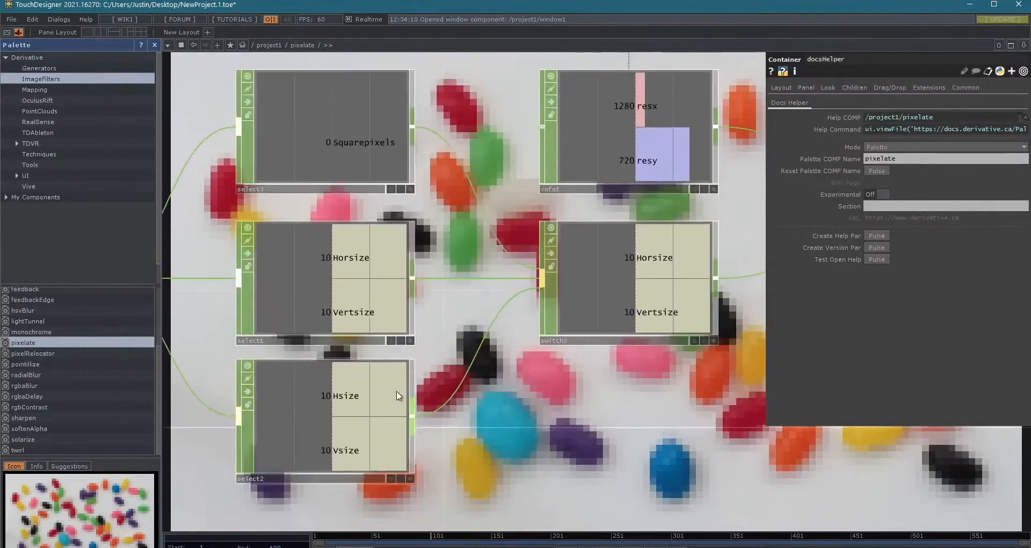
pyautogui.scroll(-3, 260, 384)
pyautogui.moveTo(427, 191); pyautogui.dragTo(479, 359)
pyautogui.moveTo(453, 257); pyautogui.dragTo(309, 258)
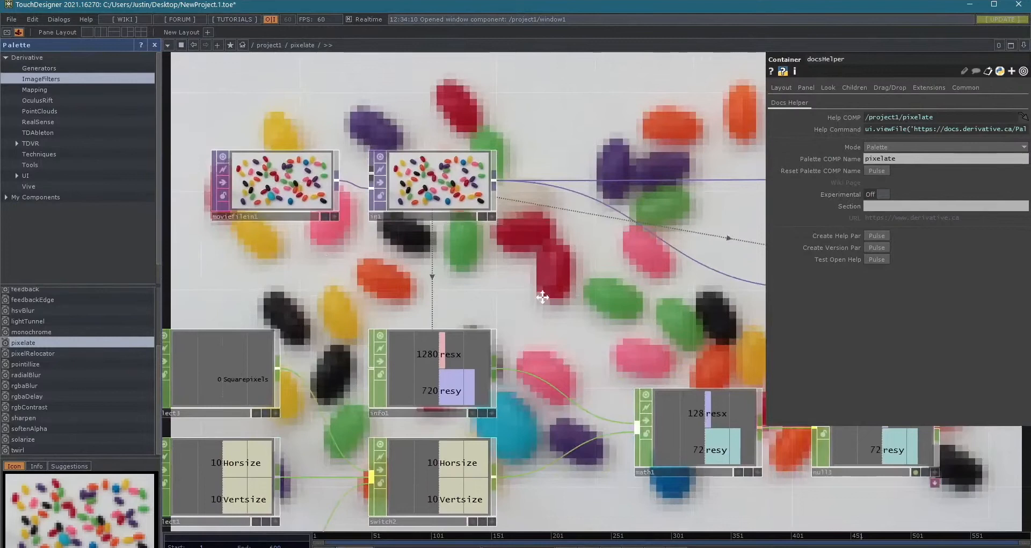
pyautogui.moveTo(542, 297); pyautogui.dragTo(272, 263)
pyautogui.moveTo(389, 288); pyautogui.dragTo(351, 275)
# - Select res1 inside pixelate, expand its Resolution parameter to inspect the expressions, and examine the chain through wetDryMix
pyautogui.click(485, 226)
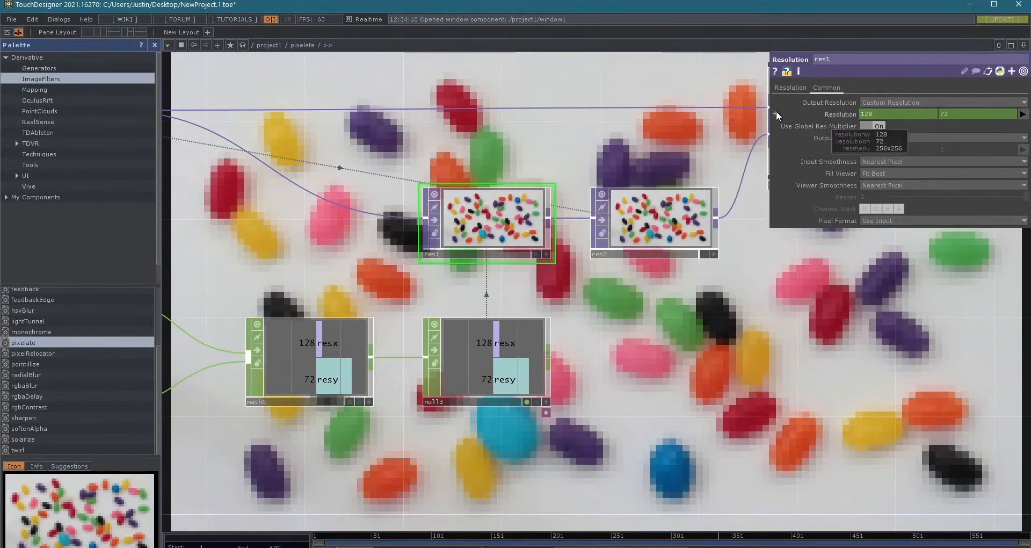
pyautogui.moveTo(775, 111); pyautogui.dragTo(777, 123)
pyautogui.click(699, 15)
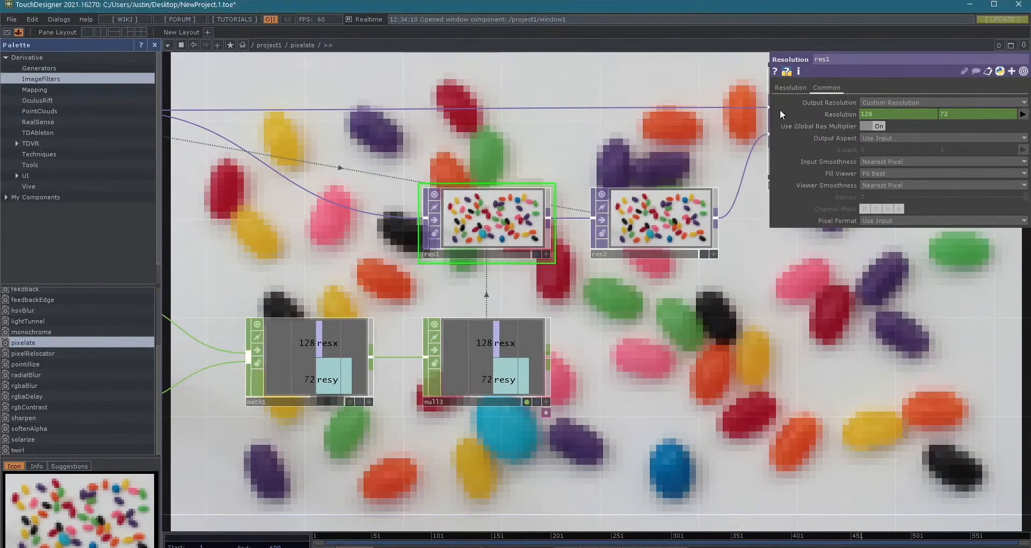
pyautogui.click(776, 114)
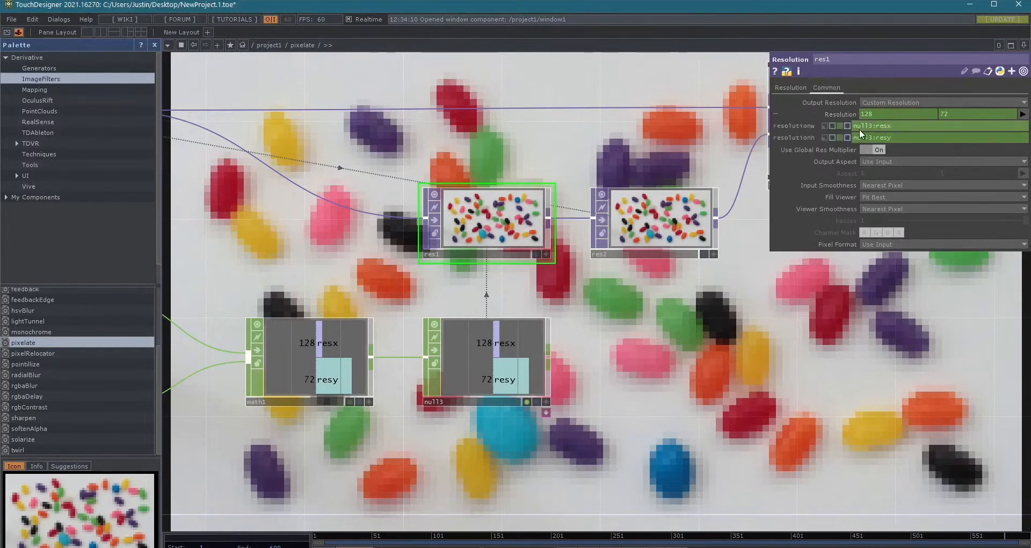
pyautogui.scroll(-4, 764, 431)
pyautogui.moveTo(473, 475); pyautogui.dragTo(558, 462)
pyautogui.moveTo(771, 416); pyautogui.dragTo(675, 433)
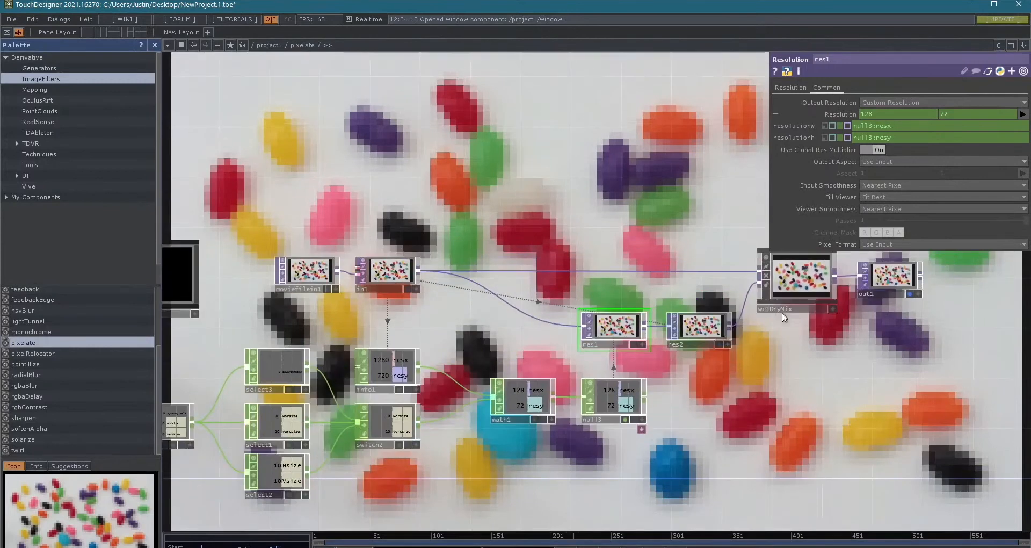
# - Enter wetDryMix, examine how switch5 and cross1 blend the two inputs, and return to the project1 network
pyautogui.click(789, 296)
pyautogui.press('i')
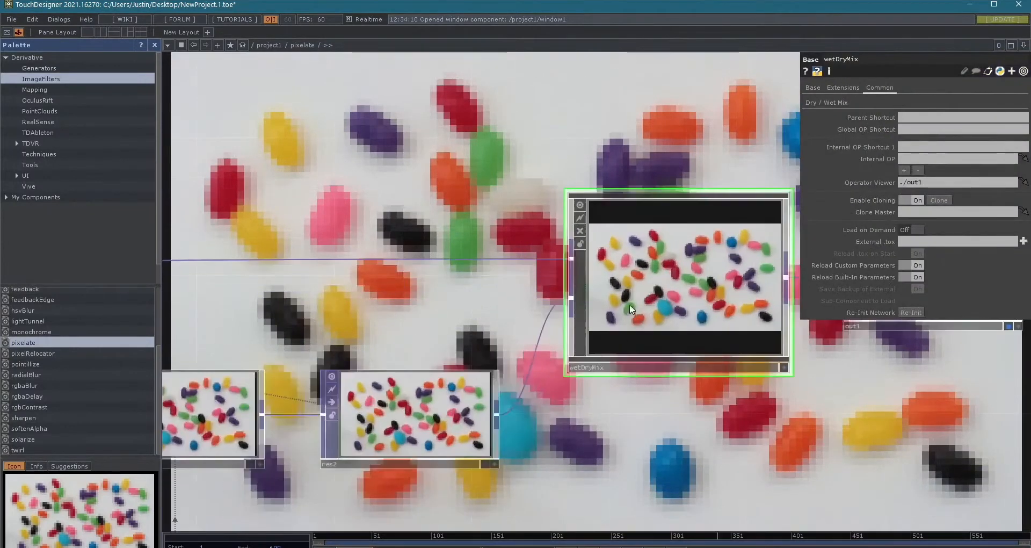
pyautogui.moveTo(426, 313); pyautogui.dragTo(478, 279)
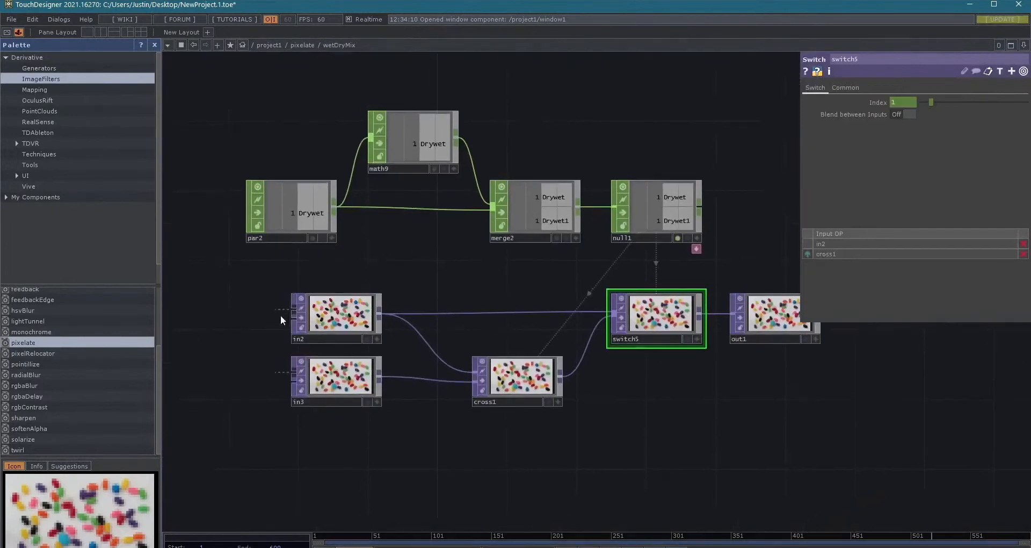
pyautogui.click(530, 379)
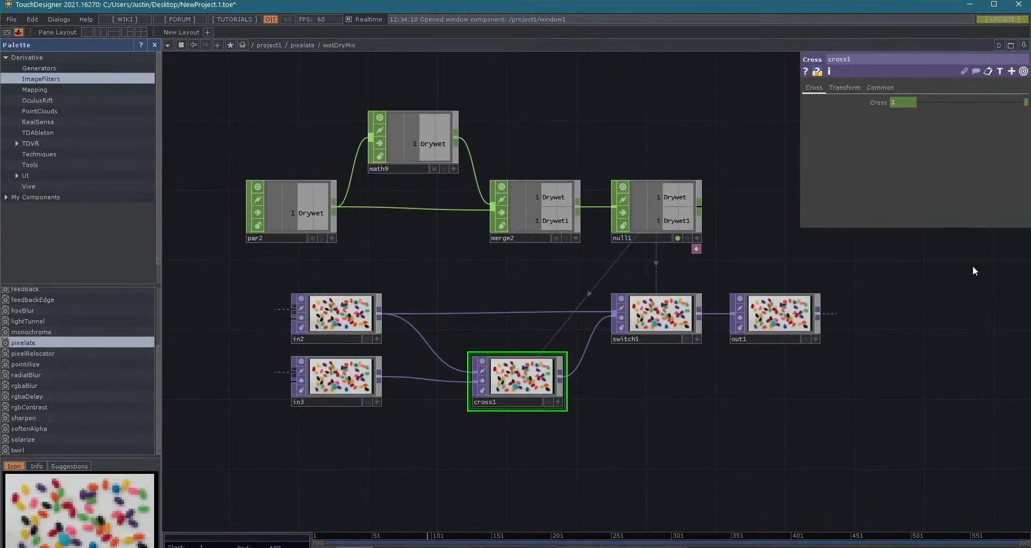
pyautogui.press('u')
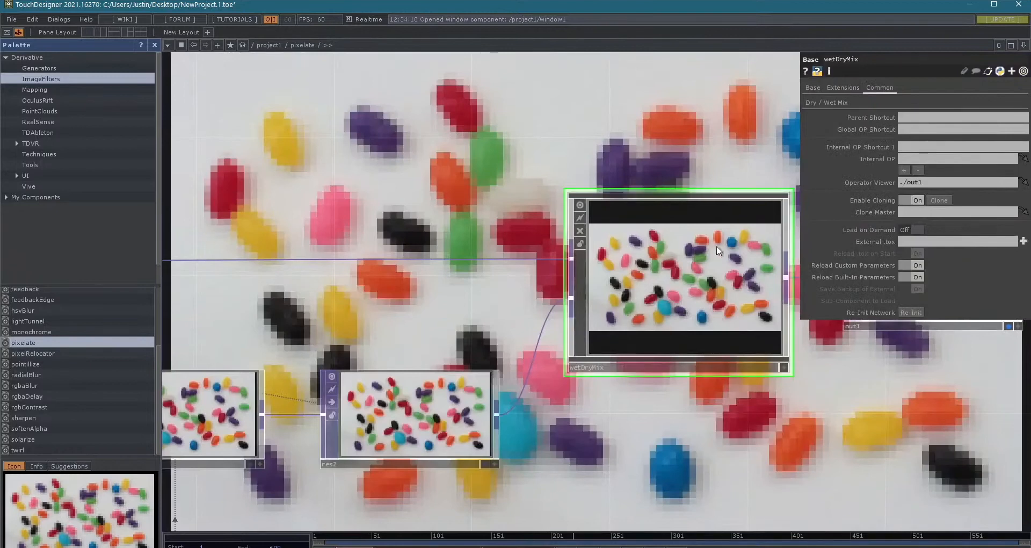
pyautogui.press('u')
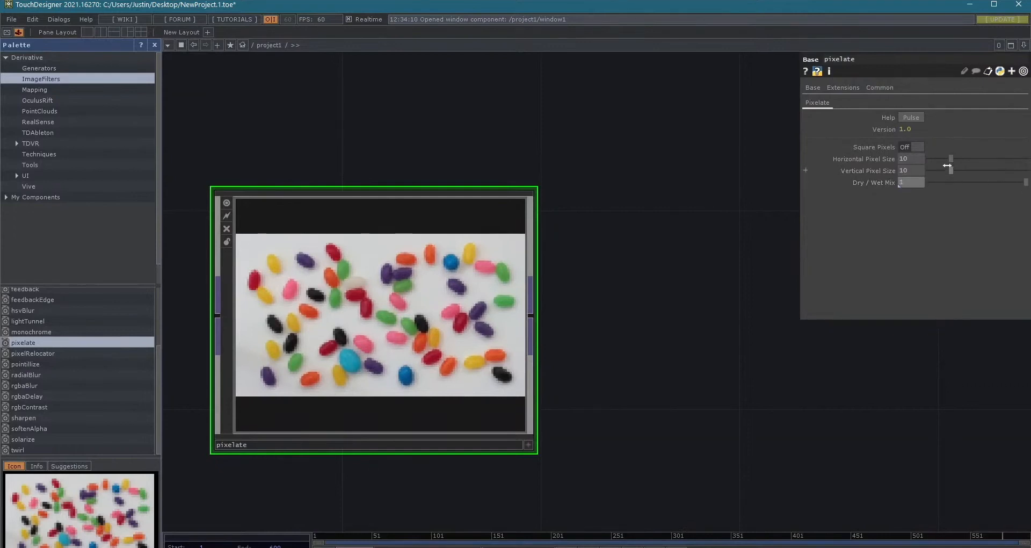
# - Try horizontal and vertical pixel sizes of 30 on pixelate, and delete the pixelate component
pyautogui.moveTo(940, 159); pyautogui.dragTo(967, 158)
pyautogui.moveTo(960, 171); pyautogui.dragTo(1002, 171)
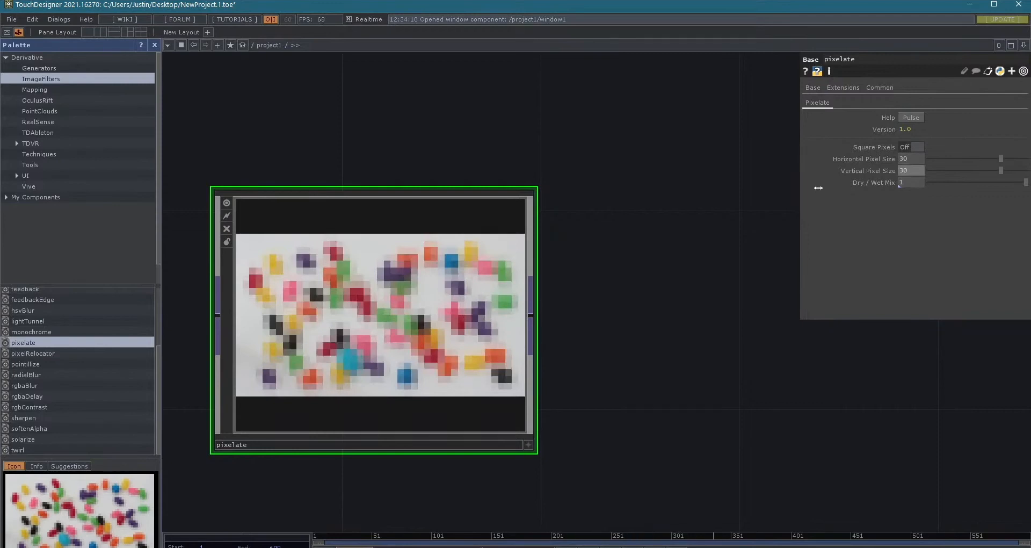
pyautogui.scroll(-3, 545, 184)
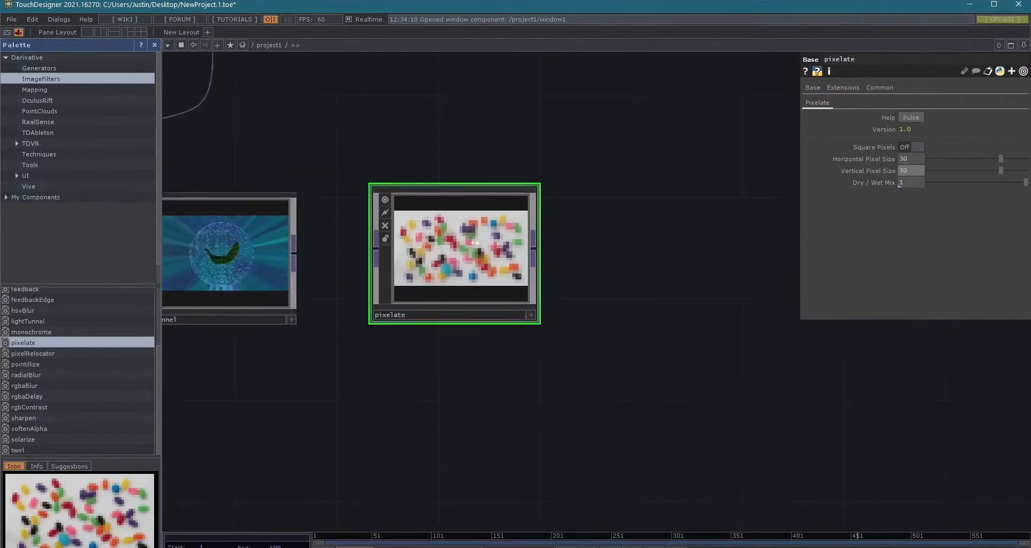
pyautogui.press('Delete')
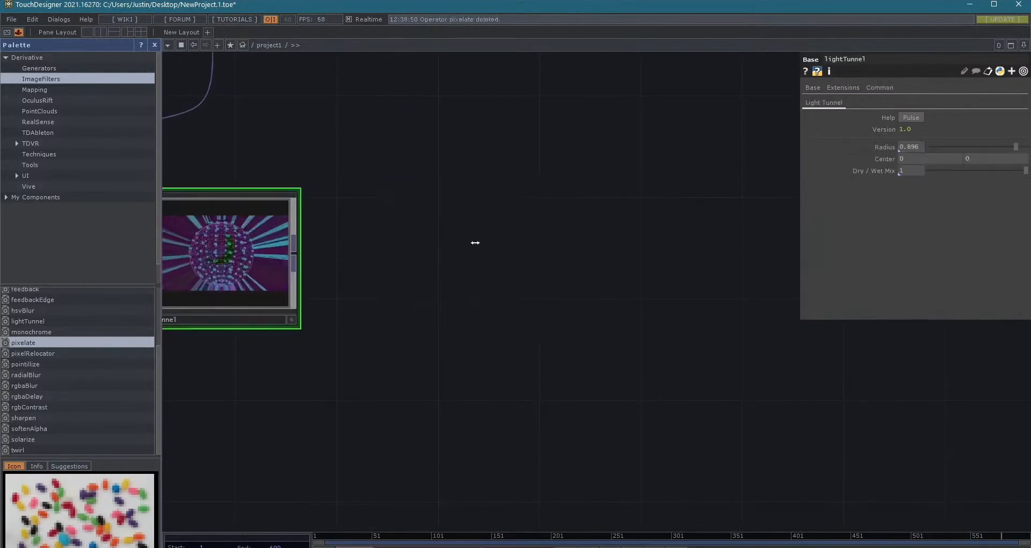
# - Rearrange project1 so that lightTunnel sits above null4 and null1 sits above lightTunnel
pyautogui.moveTo(548, 289); pyautogui.dragTo(706, 309)
pyautogui.moveTo(397, 272); pyautogui.dragTo(371, 298)
pyautogui.moveTo(515, 349); pyautogui.dragTo(610, 360)
pyautogui.scroll(-3, 618, 322)
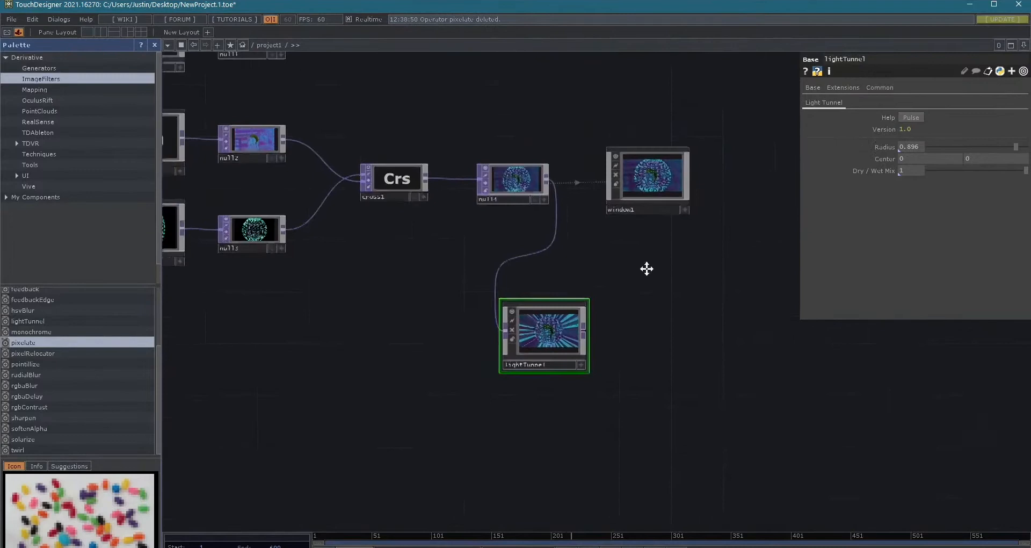
pyautogui.moveTo(353, 329); pyautogui.dragTo(362, 451)
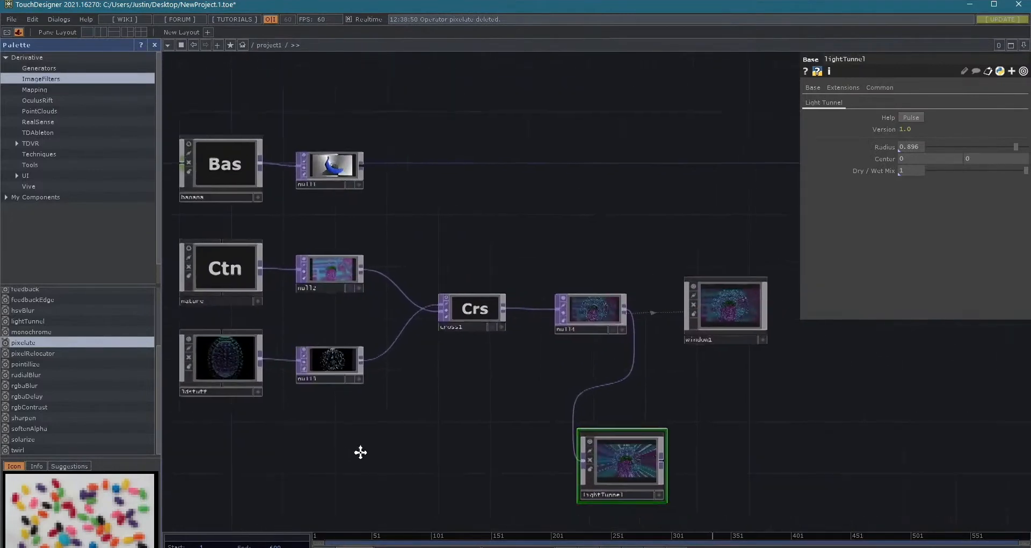
pyautogui.moveTo(278, 159); pyautogui.dragTo(396, 391)
pyautogui.moveTo(390, 333); pyautogui.dragTo(282, 131)
pyautogui.moveTo(586, 426); pyautogui.dragTo(572, 166)
pyautogui.moveTo(635, 114); pyautogui.dragTo(594, 295)
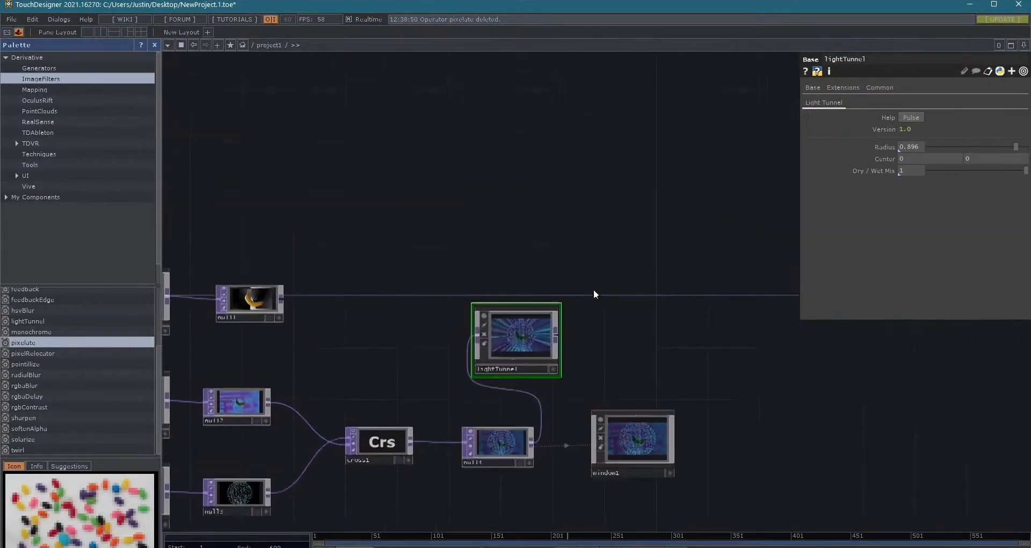
pyautogui.moveTo(236, 323); pyautogui.dragTo(494, 232)
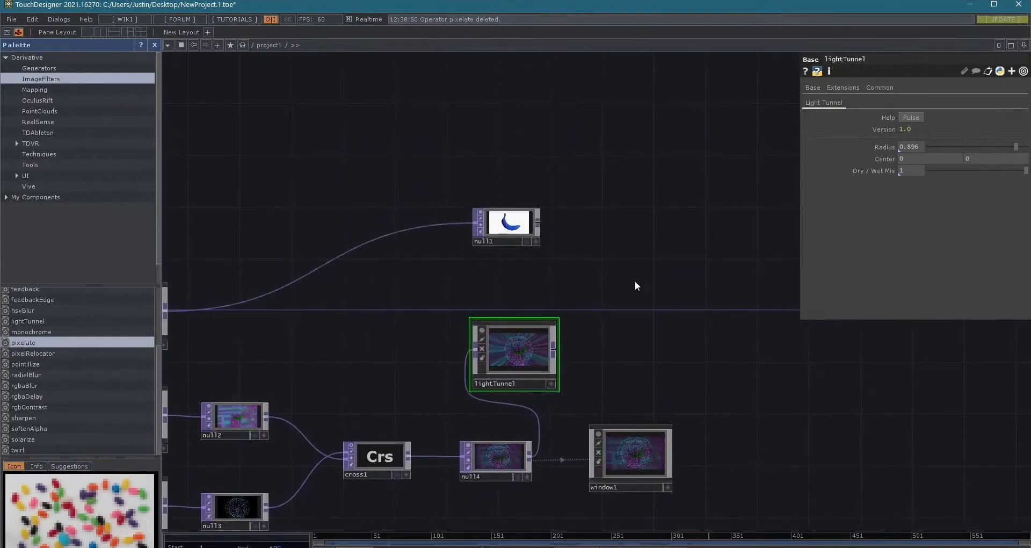
# - Add a Null TOP to the output of lightTunnel
pyautogui.moveTo(554, 308); pyautogui.dragTo(439, 284)
pyautogui.rightClick(443, 324)
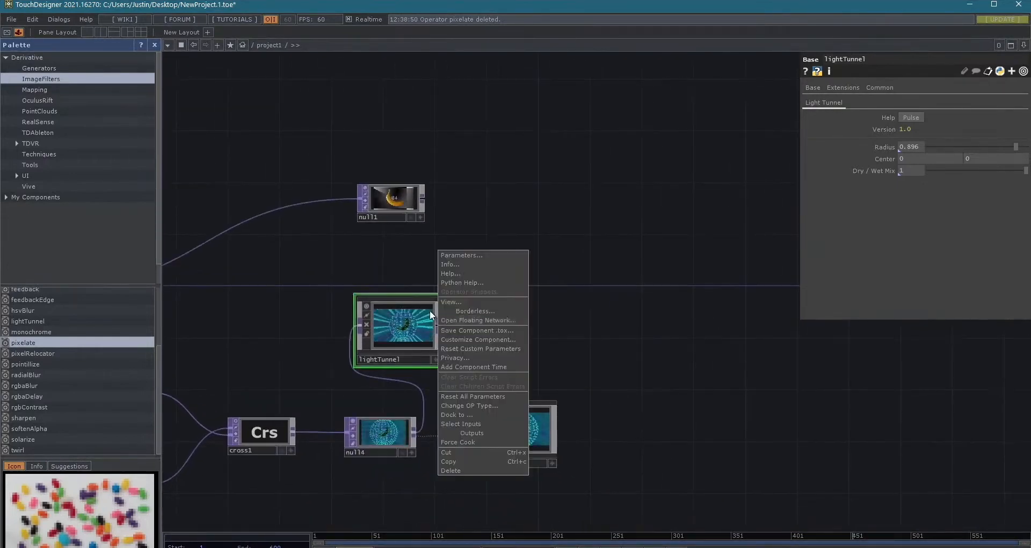
pyautogui.click(436, 311)
pyautogui.rightClick(439, 321)
pyautogui.write('null')
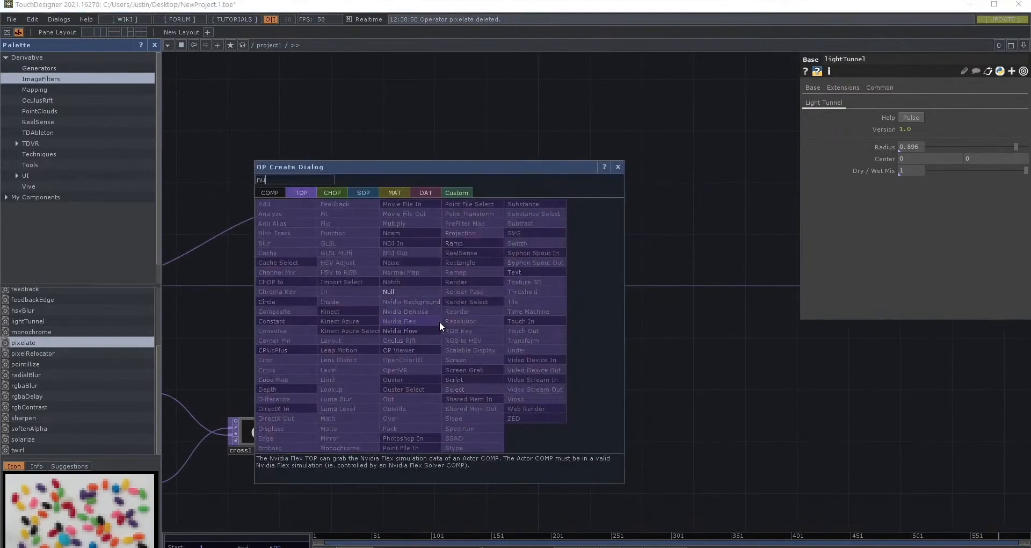
pyautogui.press('Return')
pyautogui.click(439, 321)
# - Shift lightTunnel aside and line up null1 directly above its new Null operator
pyautogui.moveTo(380, 329); pyautogui.dragTo(354, 329)
pyautogui.moveTo(408, 215); pyautogui.dragTo(459, 227)
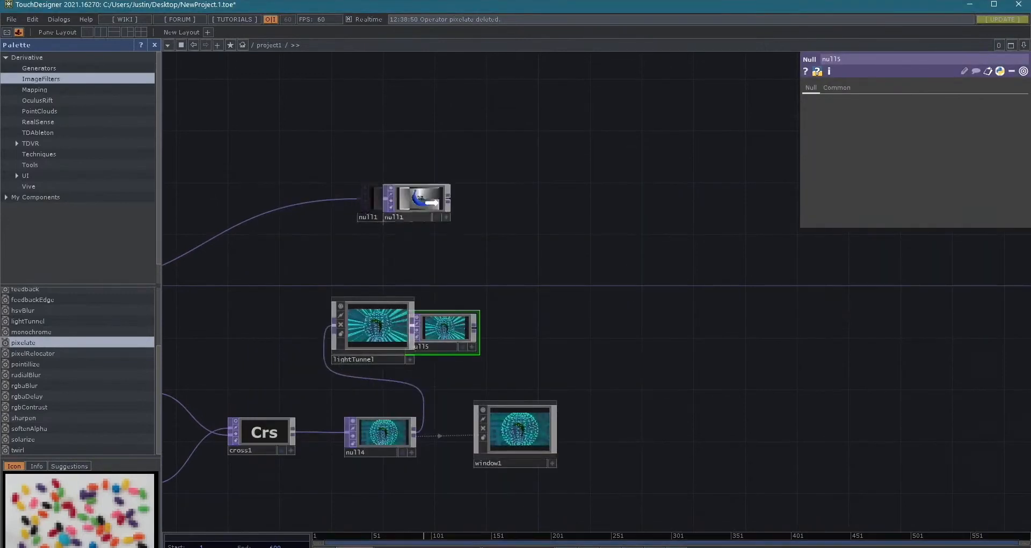
pyautogui.moveTo(453, 333); pyautogui.dragTo(453, 294)
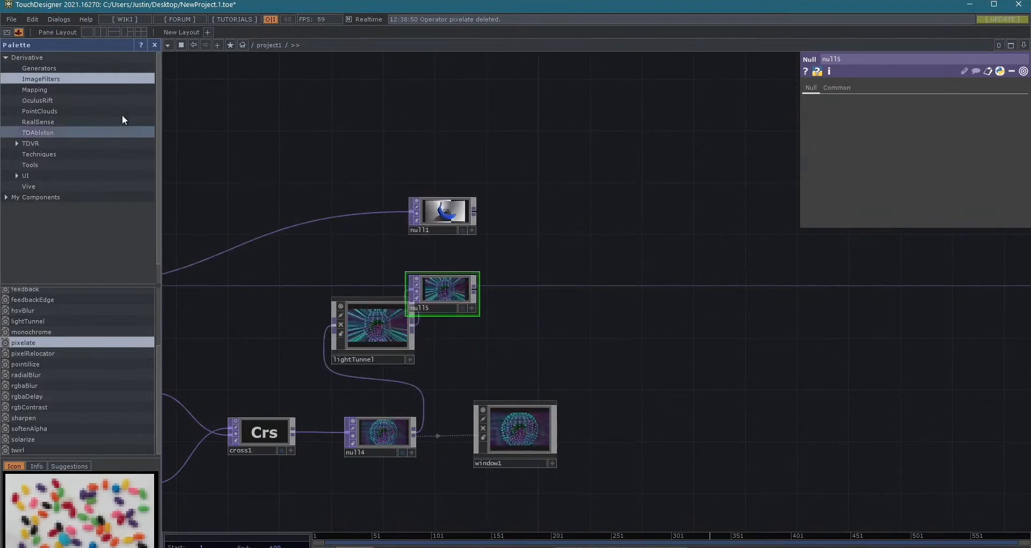
# - Find kantanMapper among the Palette's Mapping components and add it to project1, beside the nulls
pyautogui.click(39, 91)
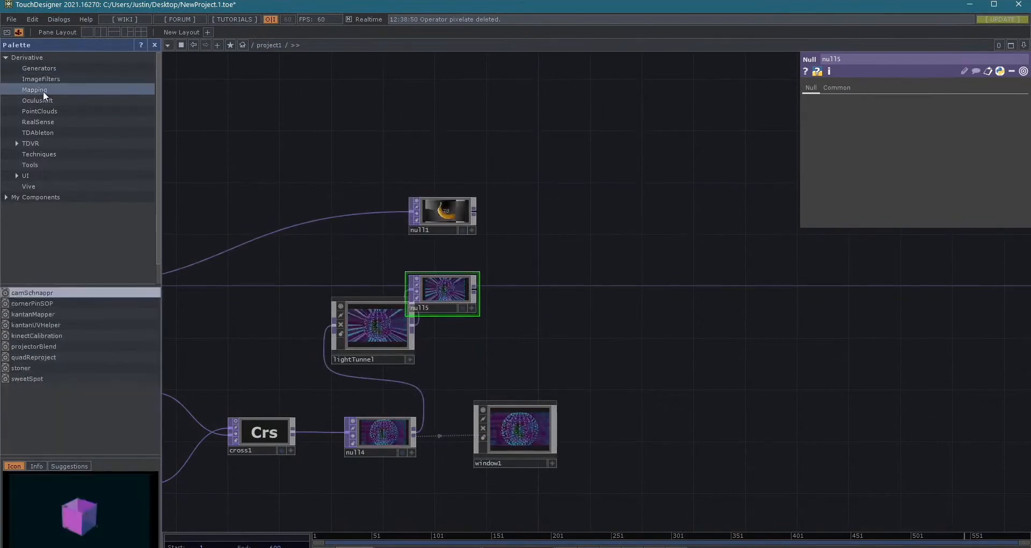
pyautogui.click(40, 311)
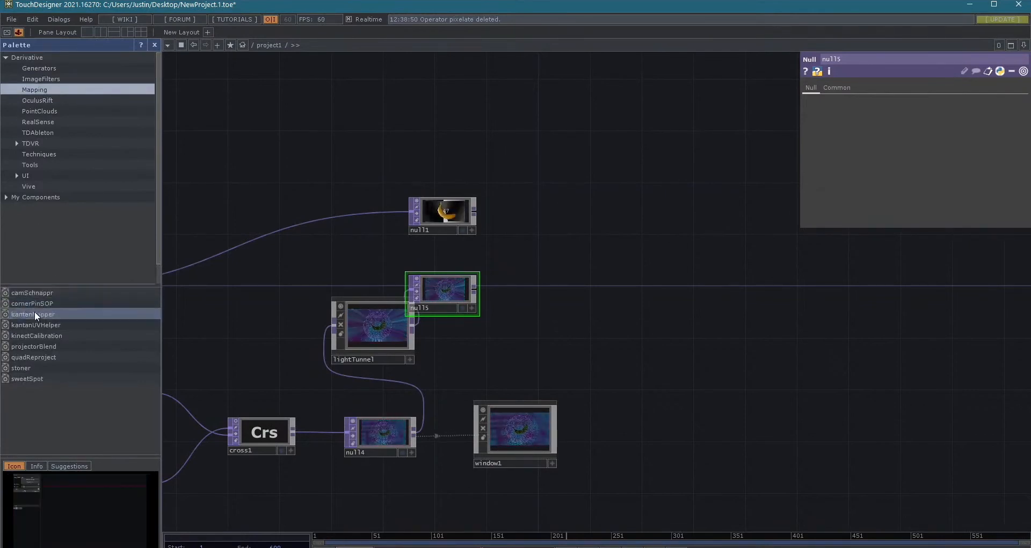
pyautogui.moveTo(31, 312); pyautogui.dragTo(701, 308)
pyautogui.moveTo(682, 384); pyautogui.dragTo(532, 407)
pyautogui.moveTo(582, 284); pyautogui.dragTo(544, 262)
# - Open the Kantan window from kantanMapper's parameters and move it so the whole mapping editor is visible
pyautogui.scroll(5, 548, 262)
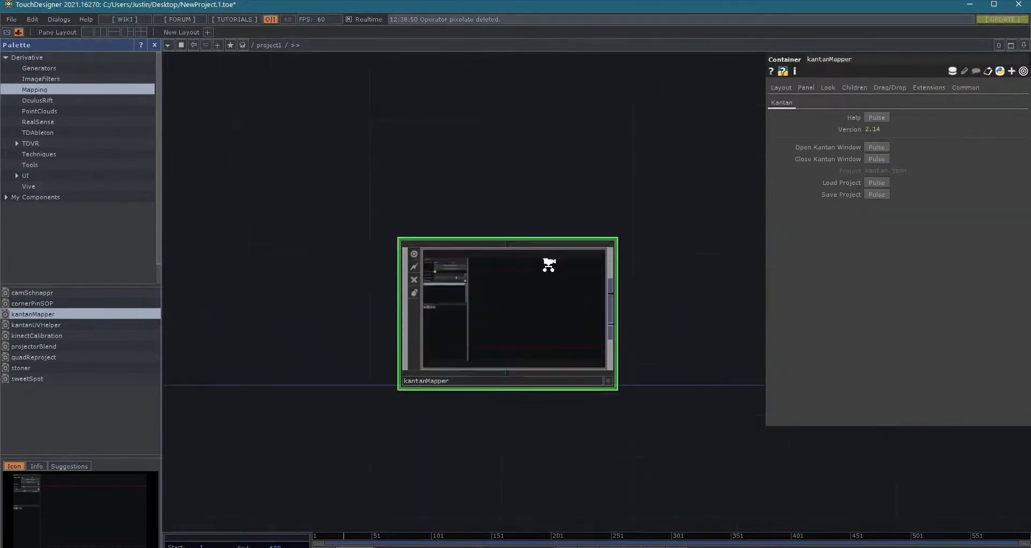
pyautogui.scroll(-2, 547, 265)
pyautogui.scroll(4, 508, 316)
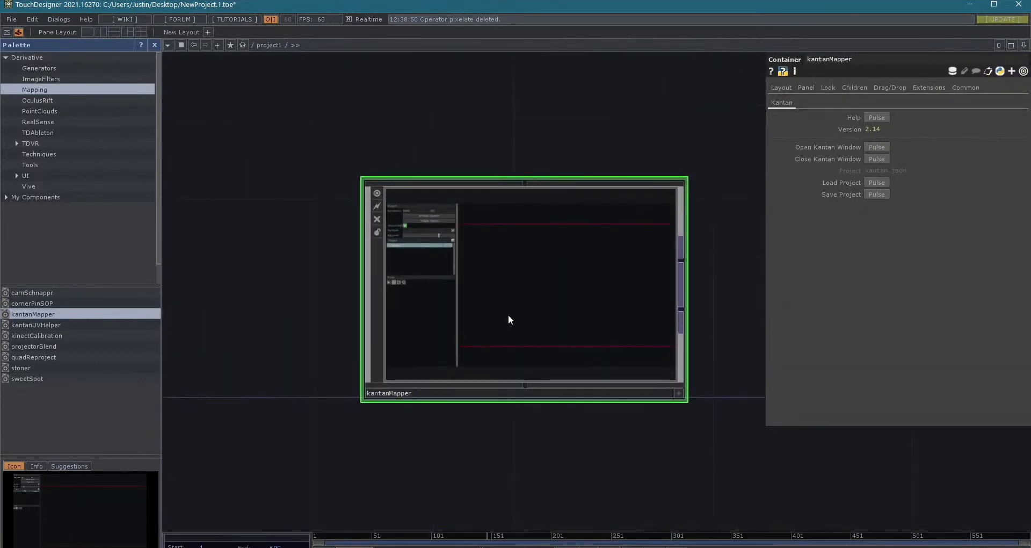
pyautogui.scroll(3, 436, 266)
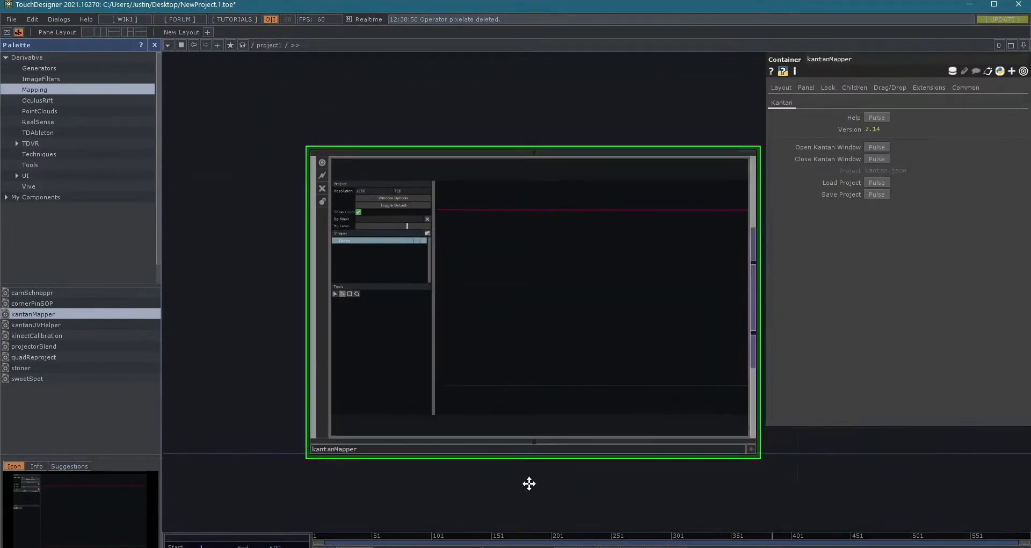
pyautogui.scroll(4, 362, 239)
pyautogui.scroll(-4, 362, 243)
pyautogui.moveTo(634, 388); pyautogui.dragTo(565, 386)
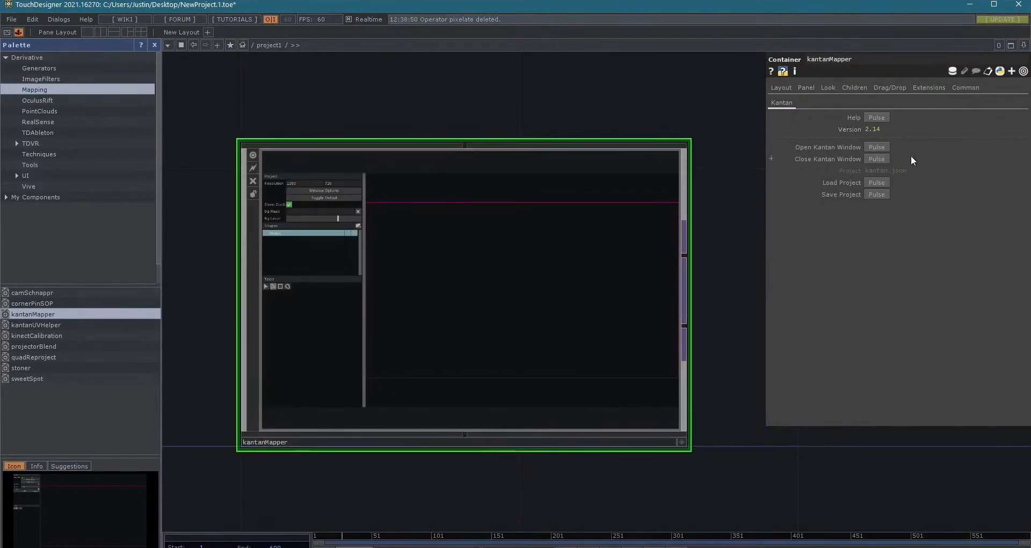
pyautogui.click(878, 147)
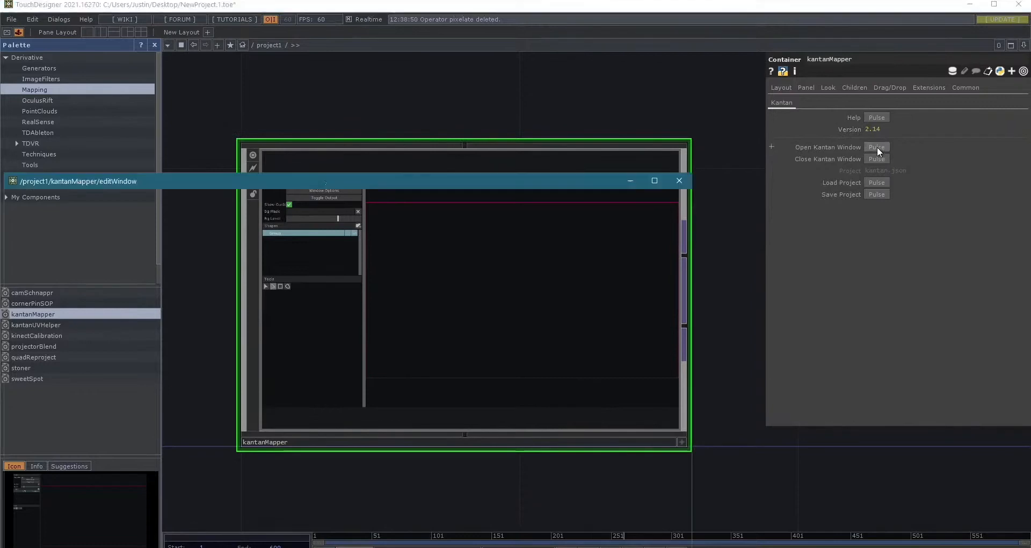
pyautogui.moveTo(228, 177); pyautogui.dragTo(530, 82)
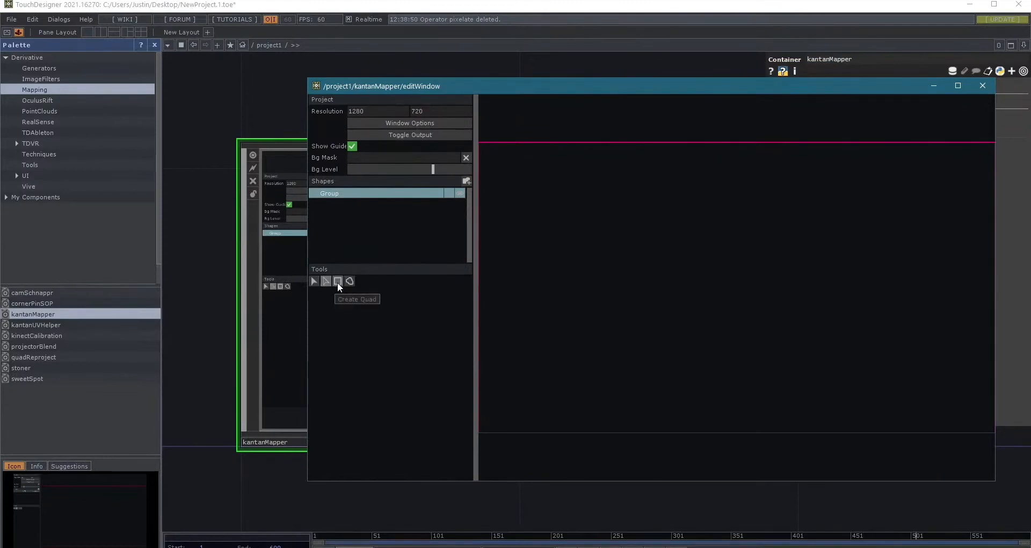
# - Draw a quad about 358 by 380 in kantanMapper and reposition its four corners into a slanted wall shape
pyautogui.click(338, 282)
pyautogui.moveTo(637, 257); pyautogui.dragTo(716, 375)
pyautogui.moveTo(723, 215)
pyautogui.mouseDown()
pyautogui.moveTo(818, 299)
pyautogui.moveTo(759, 247)
pyautogui.moveTo(715, 228)
pyautogui.moveTo(737, 203)
pyautogui.mouseUp()
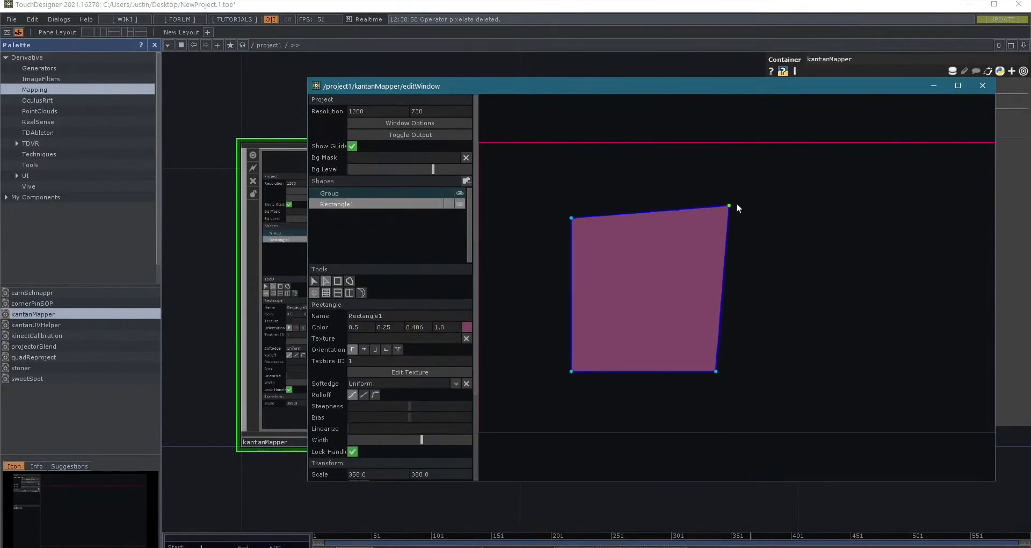
pyautogui.moveTo(721, 375); pyautogui.dragTo(736, 379)
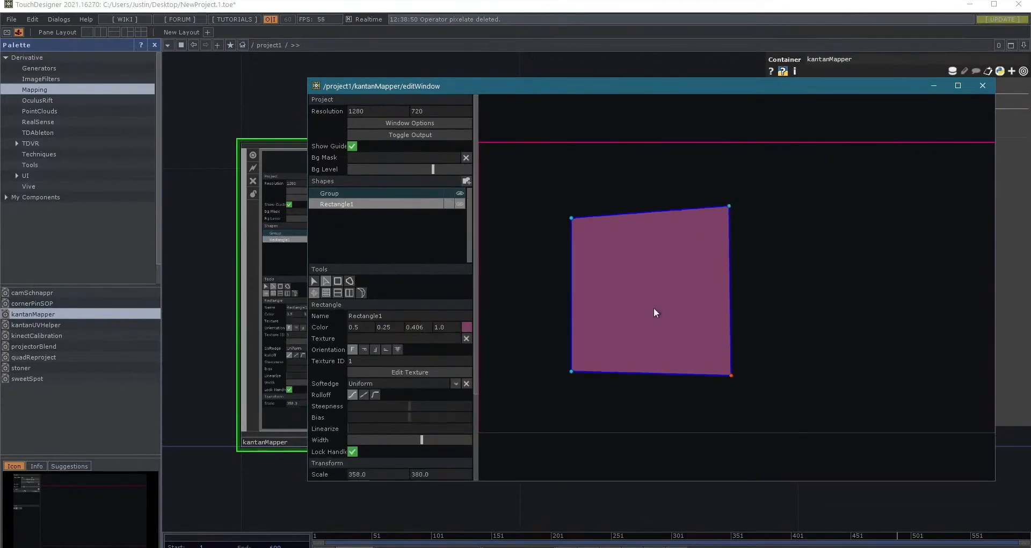
pyautogui.moveTo(571, 219); pyautogui.dragTo(563, 237)
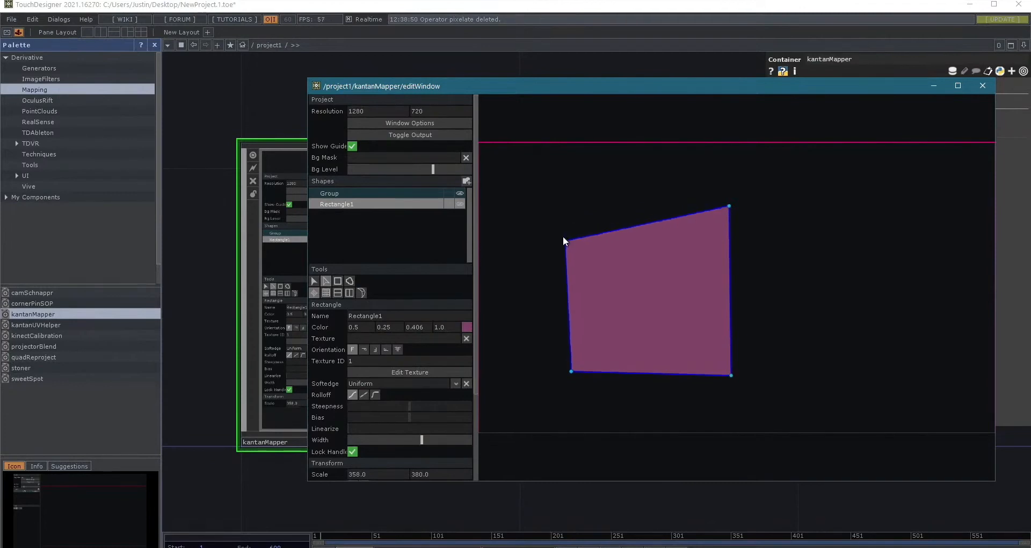
pyautogui.moveTo(571, 371); pyautogui.dragTo(572, 413)
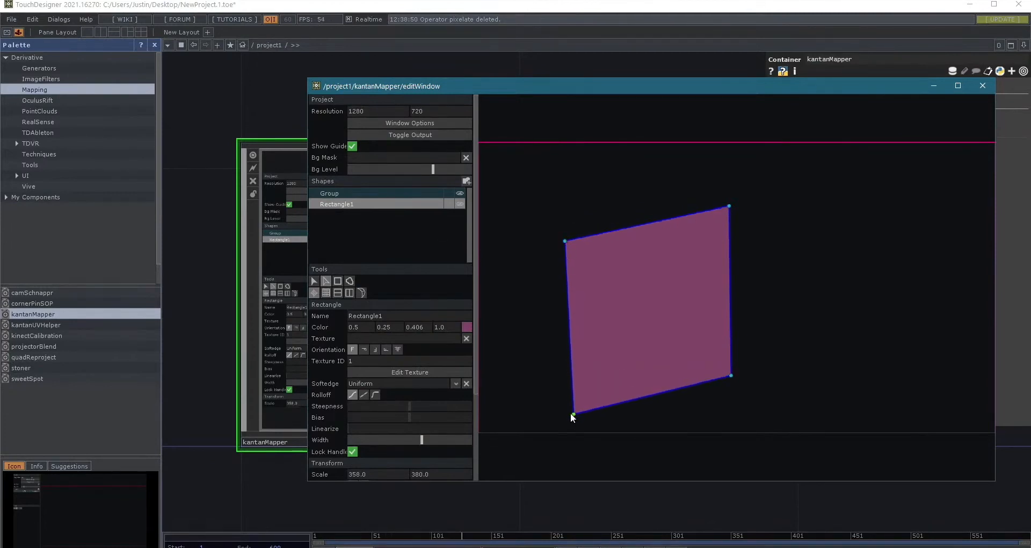
pyautogui.click(333, 282)
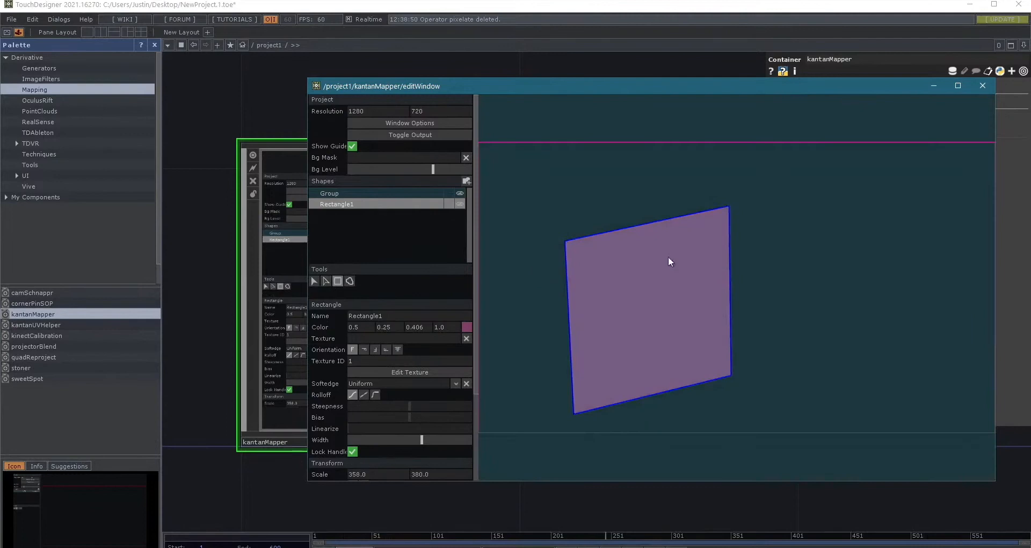
pyautogui.click(801, 251)
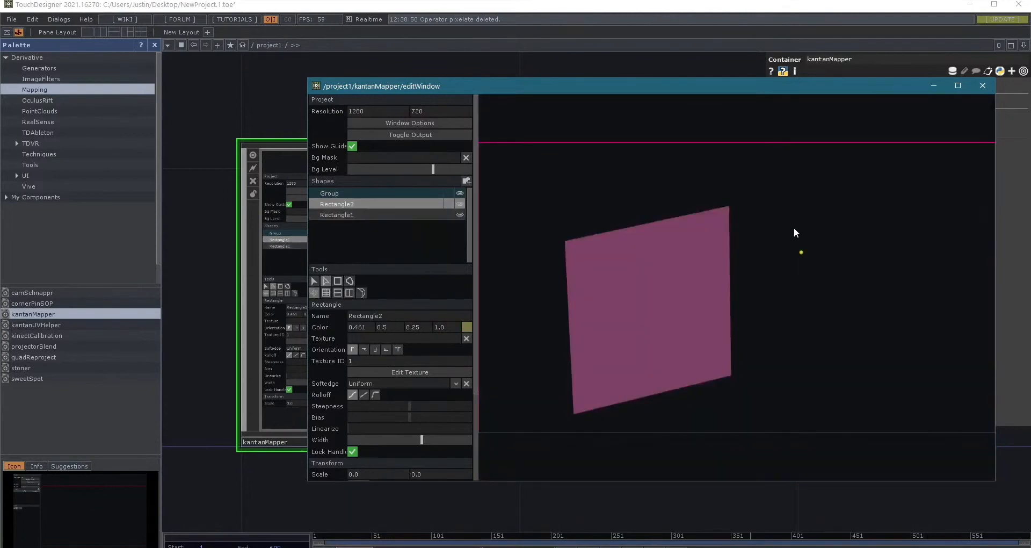
pyautogui.press('Delete')
pyautogui.click(749, 202)
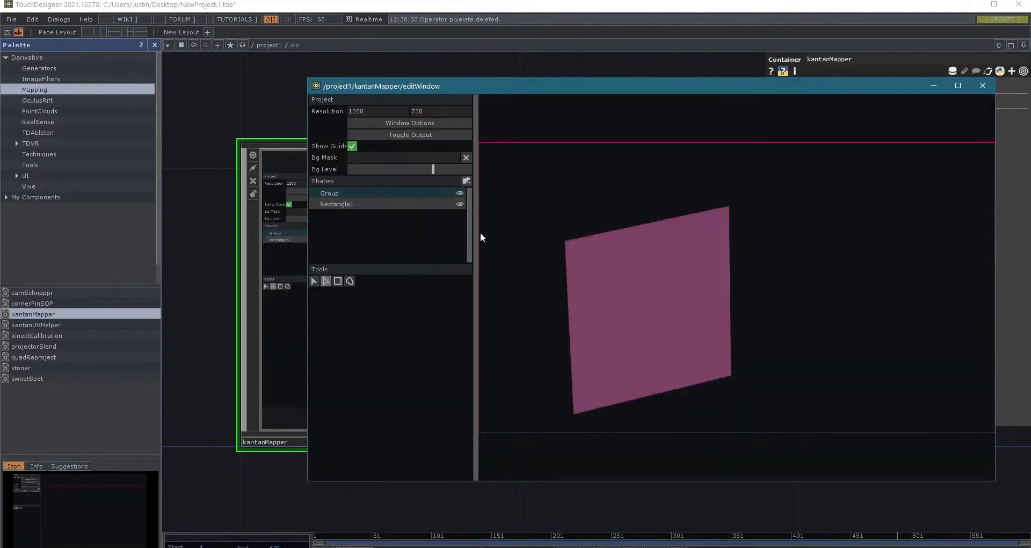
# - Draw a second quad about 463 by 519 beside Rectangle1, join their shared edge, and slant its outer corners like an adjoining wall
pyautogui.click(339, 280)
pyautogui.moveTo(743, 205)
pyautogui.mouseDown()
pyautogui.moveTo(933, 376)
pyautogui.moveTo(930, 414)
pyautogui.moveTo(743, 203)
pyautogui.moveTo(731, 206)
pyautogui.mouseUp()
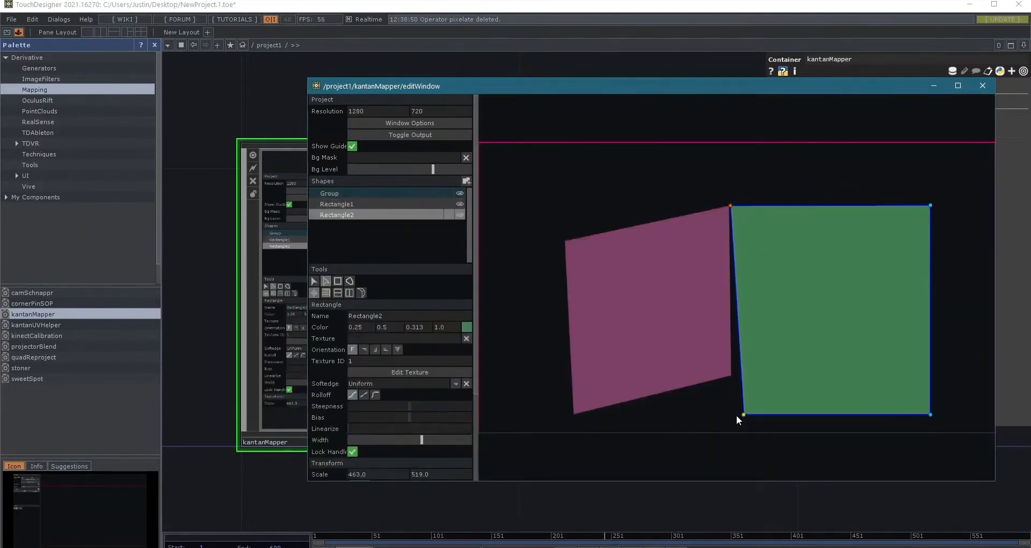
pyautogui.moveTo(742, 414); pyautogui.dragTo(734, 369)
pyautogui.moveTo(929, 414); pyautogui.dragTo(898, 442)
pyautogui.moveTo(932, 208); pyautogui.dragTo(897, 237)
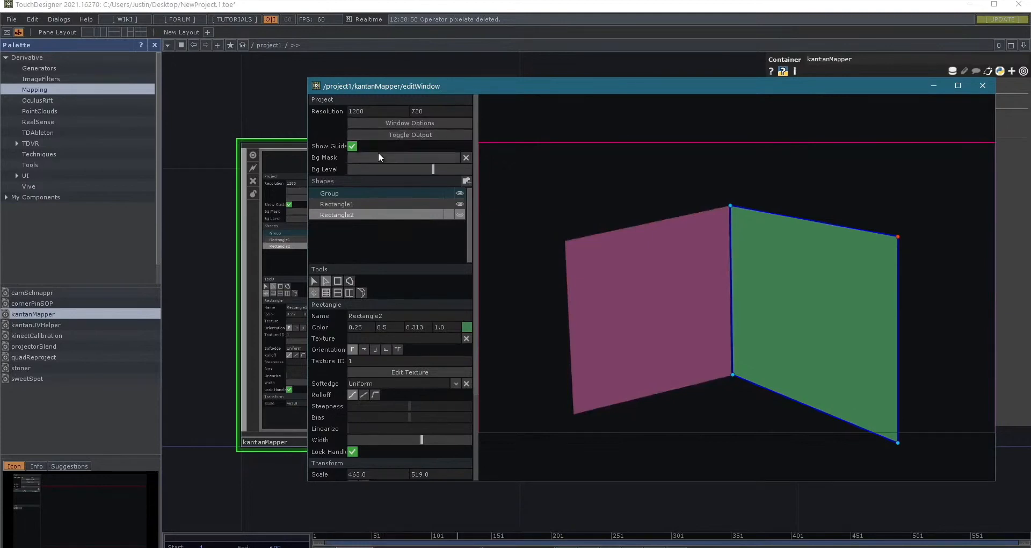
pyautogui.click(313, 280)
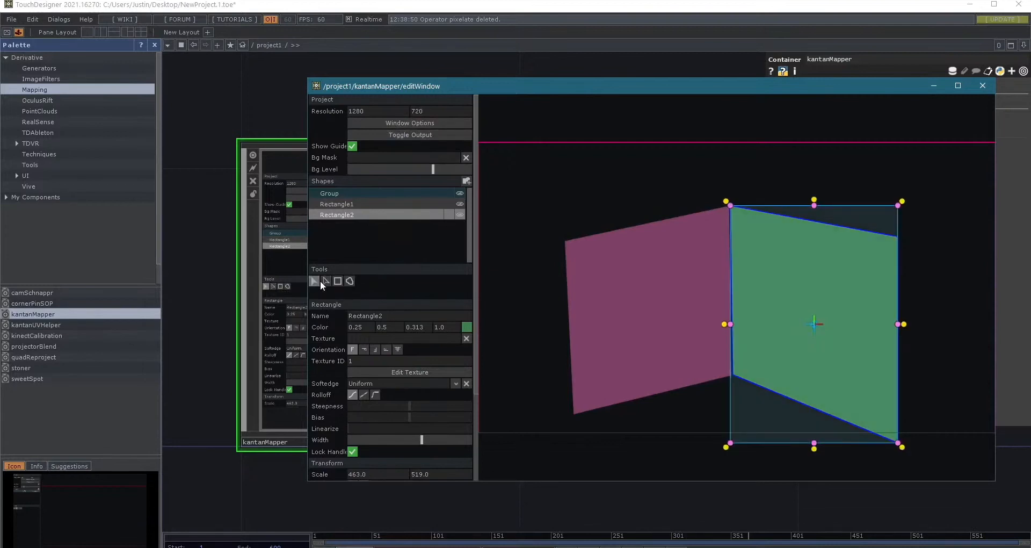
pyautogui.click(325, 280)
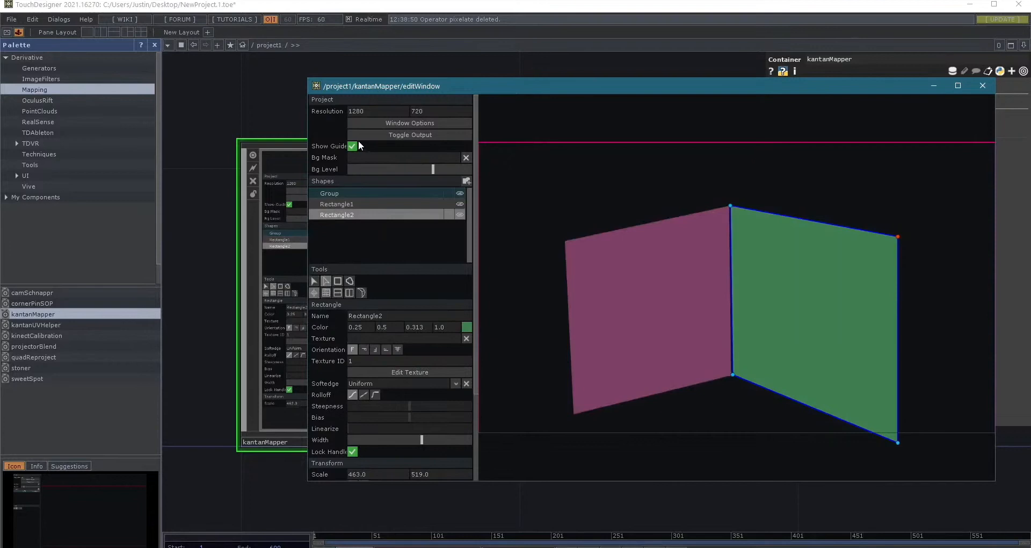
# - Open kantanMapper's window options, move the dialog clear to examine its monitor and placement settings, and close it
pyautogui.click(407, 125)
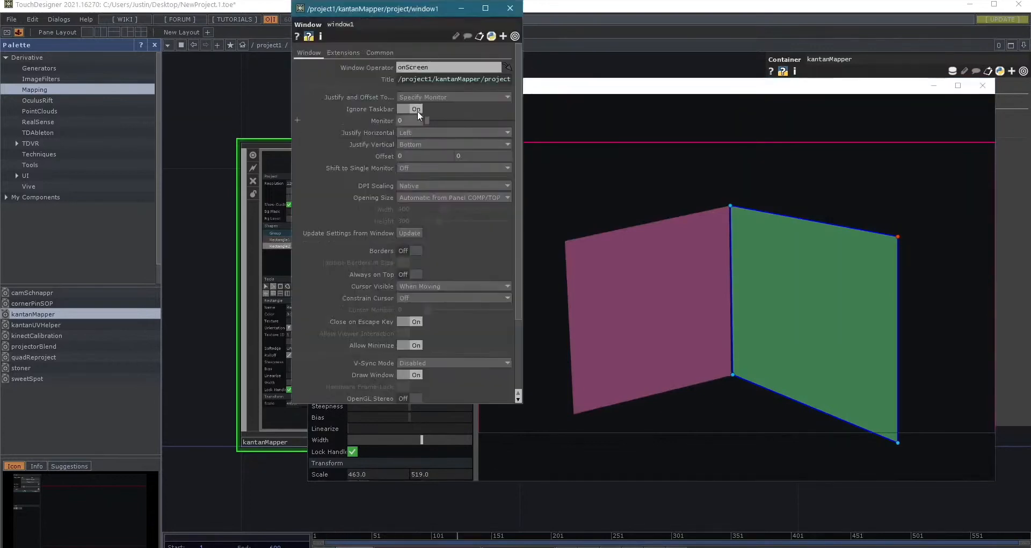
pyautogui.moveTo(414, 11); pyautogui.dragTo(610, 71)
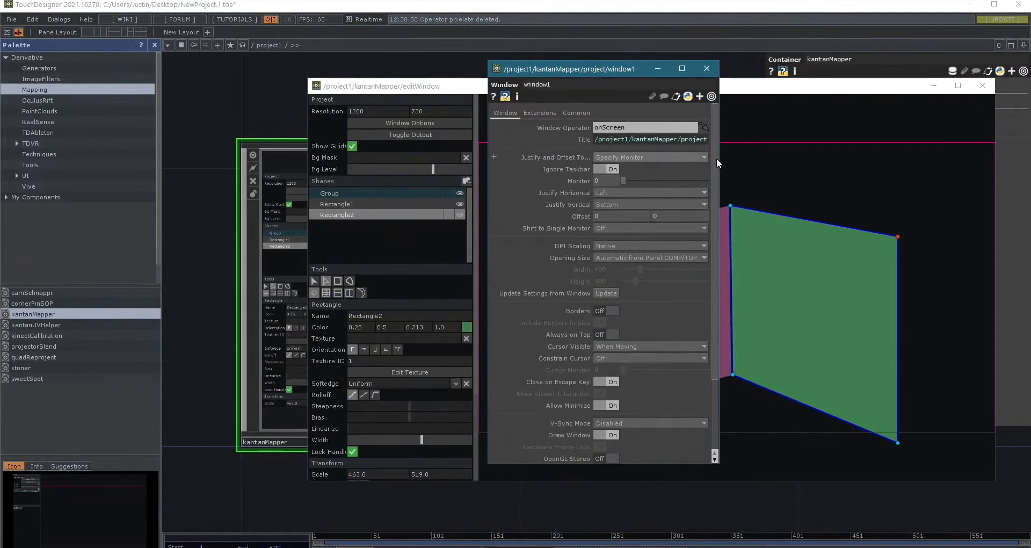
pyautogui.click(706, 68)
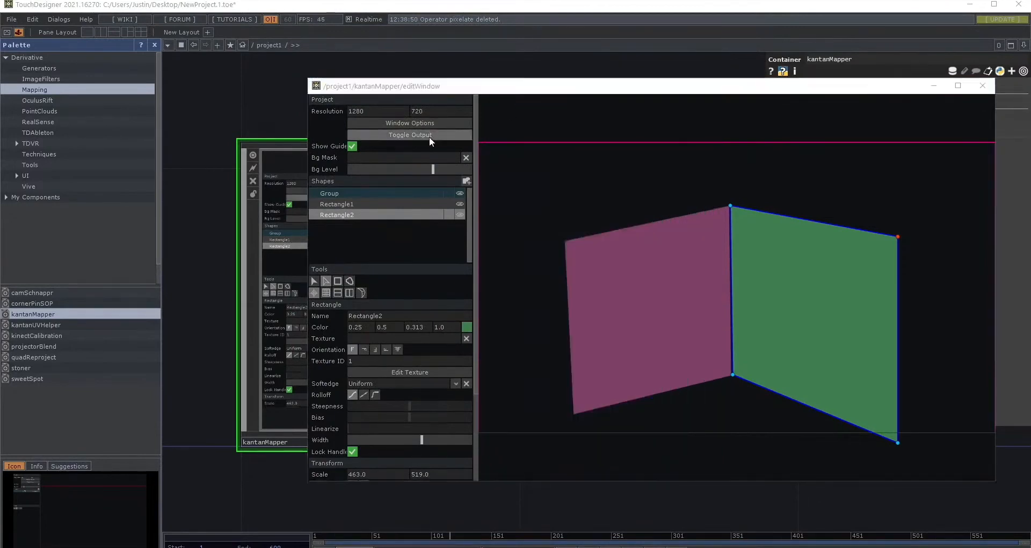
# - Show the mapper's output window, nudge Rectangle2's upper inner corner onto Rectangle1's edge, and hide the output again
pyautogui.click(430, 135)
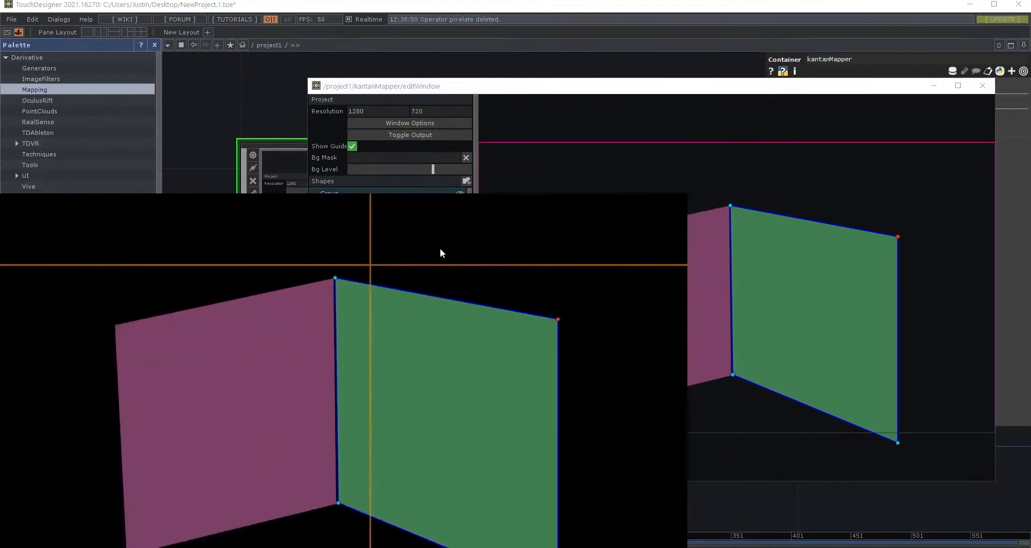
pyautogui.click(732, 204)
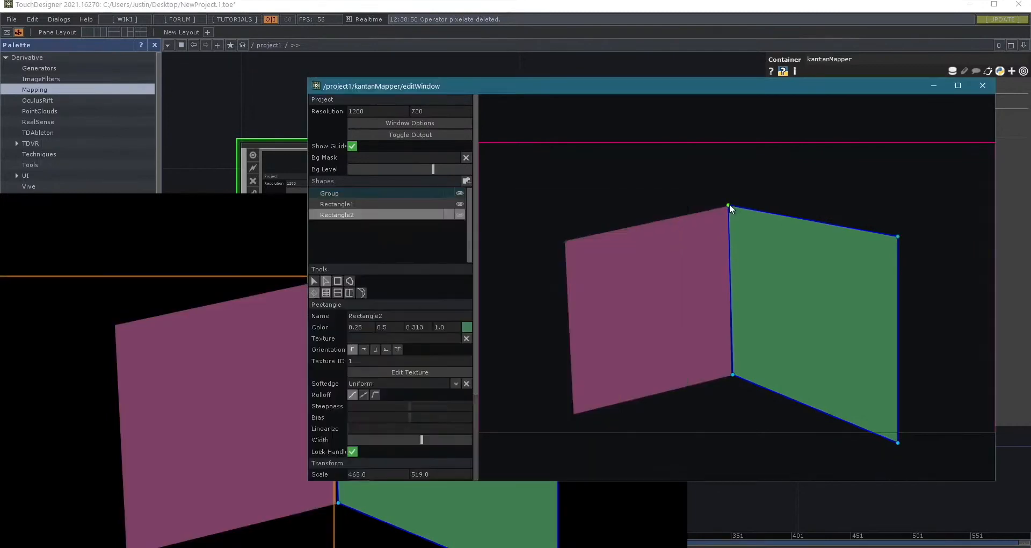
pyautogui.moveTo(722, 86); pyautogui.dragTo(734, 114)
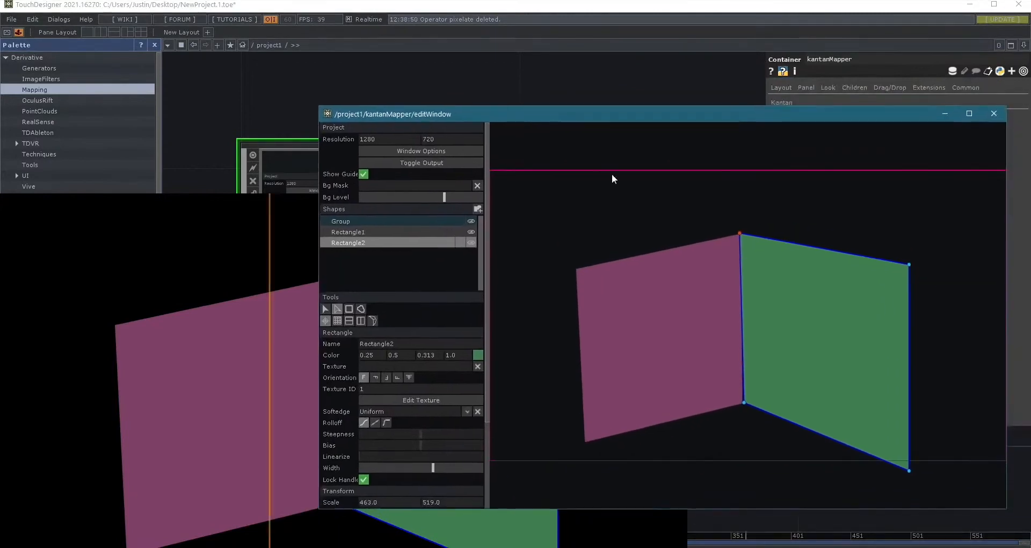
pyautogui.click(391, 164)
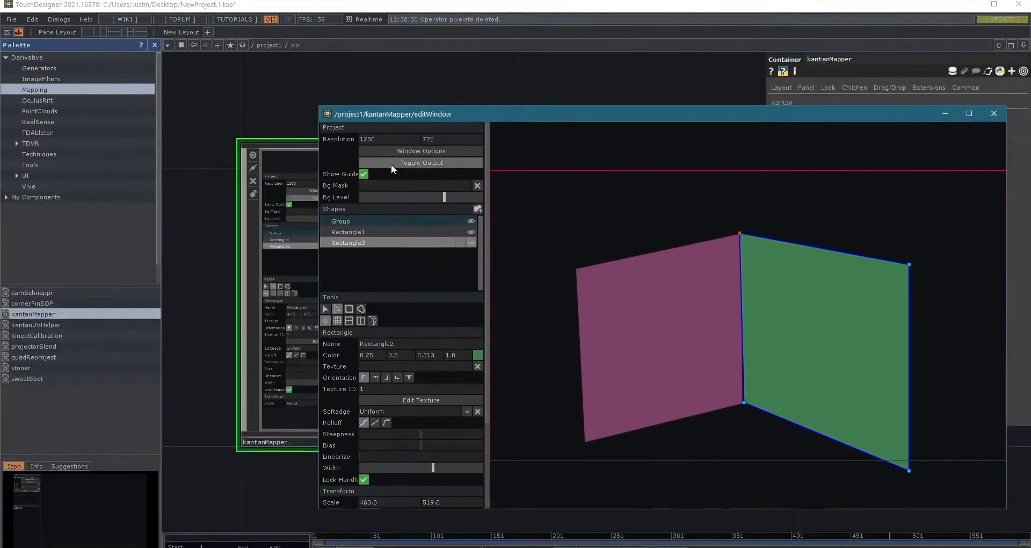
# - Close the Palette, clear the view of the nulls, and assign null1 as Rectangle1's texture and null5 as Rectangle2's
pyautogui.moveTo(506, 115); pyautogui.dragTo(557, 59)
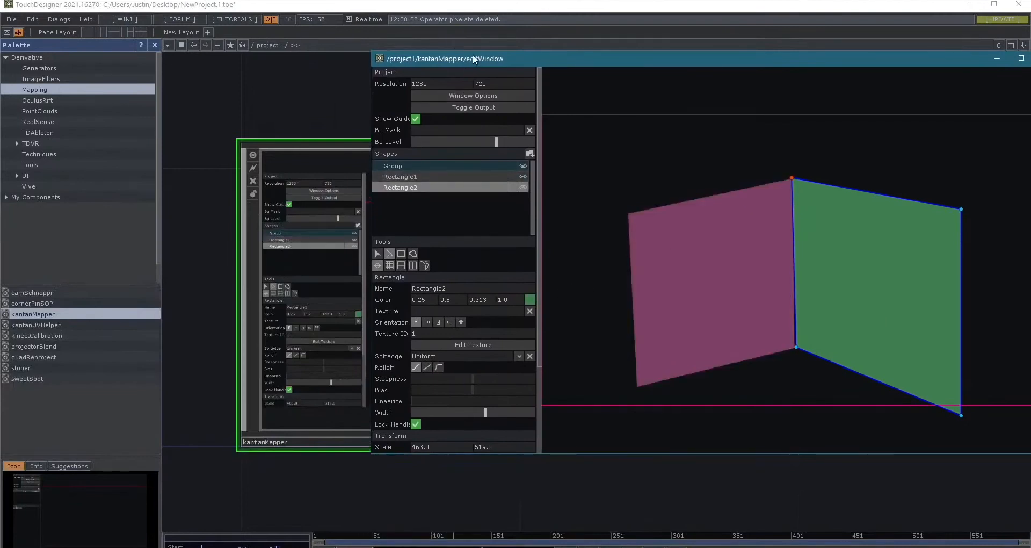
pyautogui.click(154, 45)
pyautogui.moveTo(182, 361); pyautogui.dragTo(356, 393)
pyautogui.moveTo(204, 380)
pyautogui.mouseDown()
pyautogui.moveTo(411, 329)
pyautogui.moveTo(439, 332)
pyautogui.mouseUp()
pyautogui.moveTo(606, 61); pyautogui.dragTo(569, 58)
pyautogui.moveTo(287, 183); pyautogui.dragTo(413, 315)
pyautogui.moveTo(211, 373); pyautogui.dragTo(833, 255)
pyautogui.moveTo(234, 201); pyautogui.dragTo(722, 260)
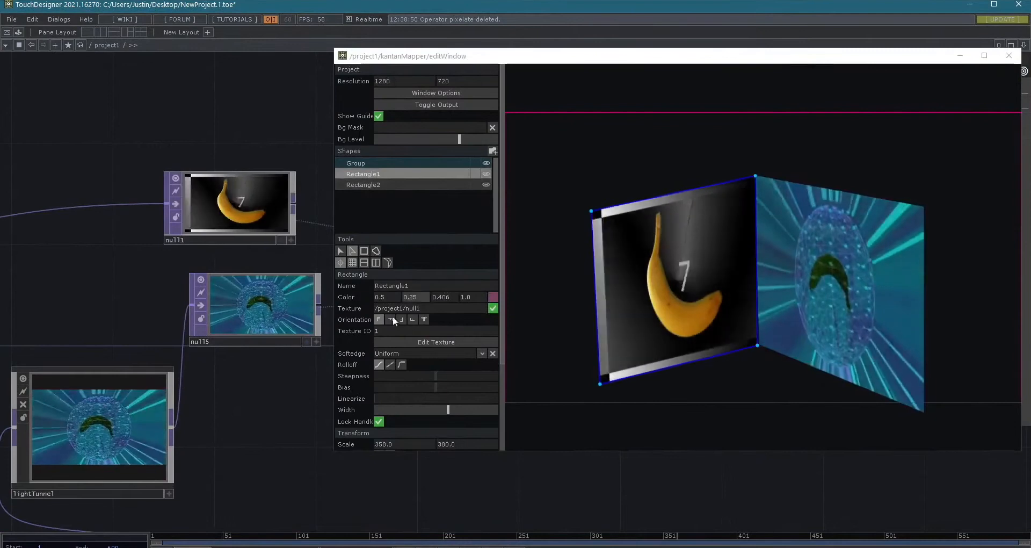
# - Add a Ramp TOP to the network and place it above null1
pyautogui.scroll(-2, 243, 239)
pyautogui.scroll(-1, 242, 239)
pyautogui.moveTo(236, 371); pyautogui.dragTo(176, 422)
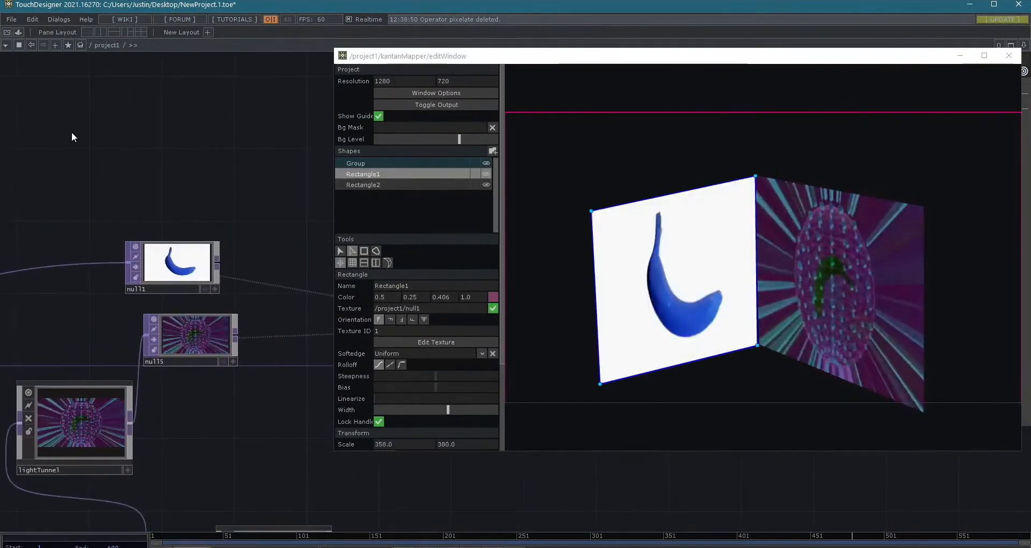
pyautogui.press('Tab')
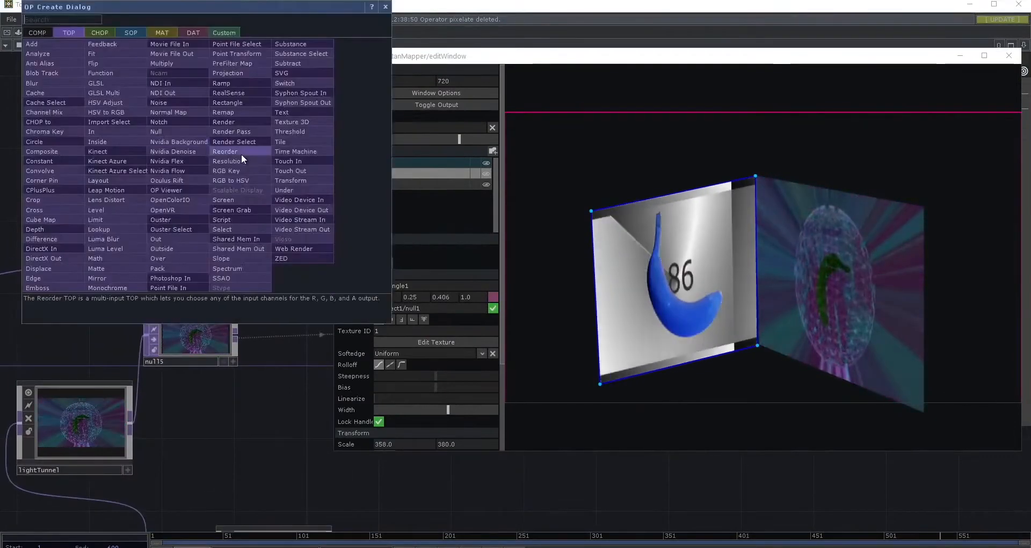
pyautogui.write('ramp')
pyautogui.press('Return')
pyautogui.click(234, 127)
pyautogui.moveTo(234, 127); pyautogui.dragTo(176, 141)
pyautogui.moveTo(261, 147); pyautogui.dragTo(230, 234)
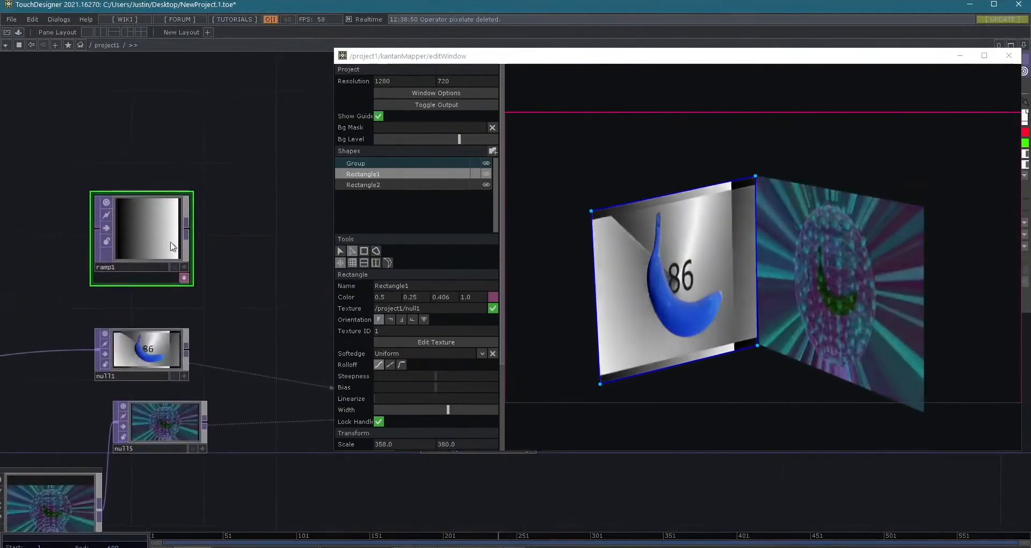
# - Close the Kantan editor, animate ramp1's Phase with an absolute-time expression, and reposition ramp1 above and between the nulls and kantanMapper
pyautogui.click(1008, 55)
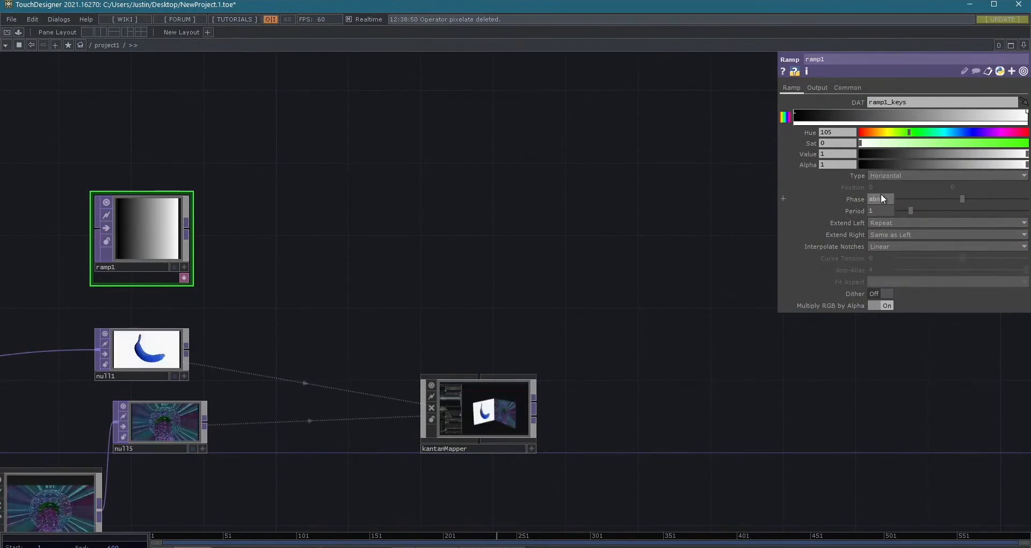
pyautogui.press('Return')
pyautogui.moveTo(191, 235); pyautogui.dragTo(317, 218)
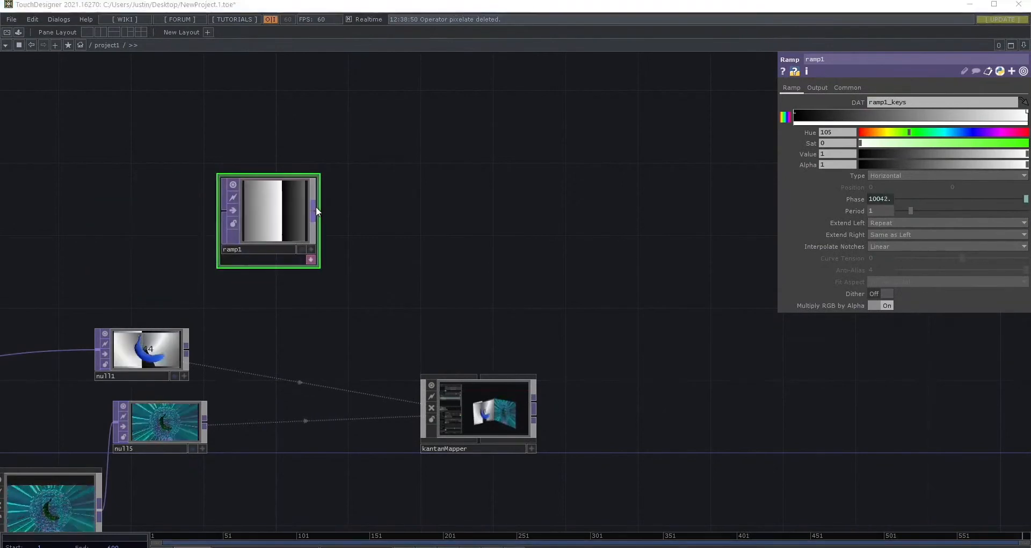
# - Append a Mirror TOP to ramp1, place it higher up, and turn on its Flip X
pyautogui.rightClick(314, 208)
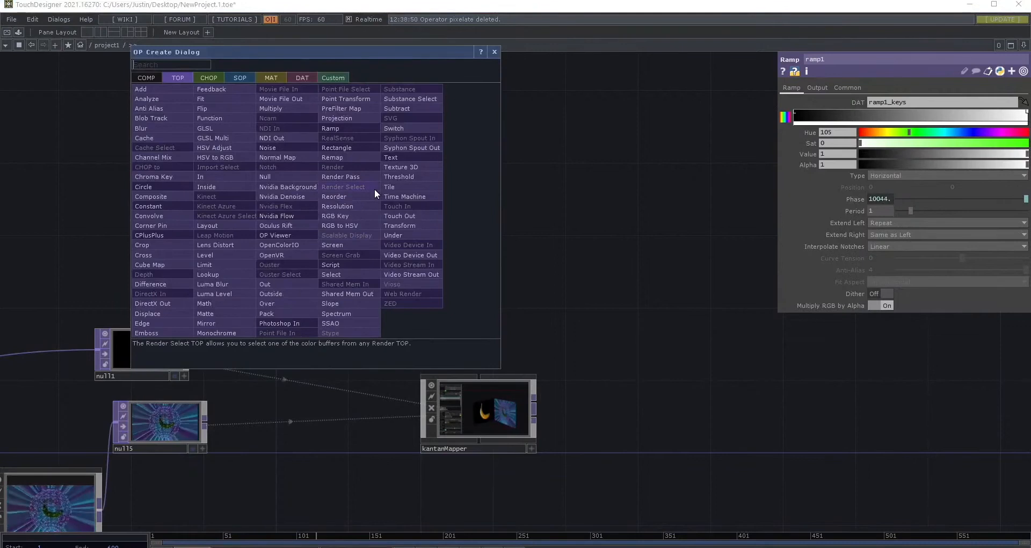
pyautogui.write('mirr')
pyautogui.press('Return')
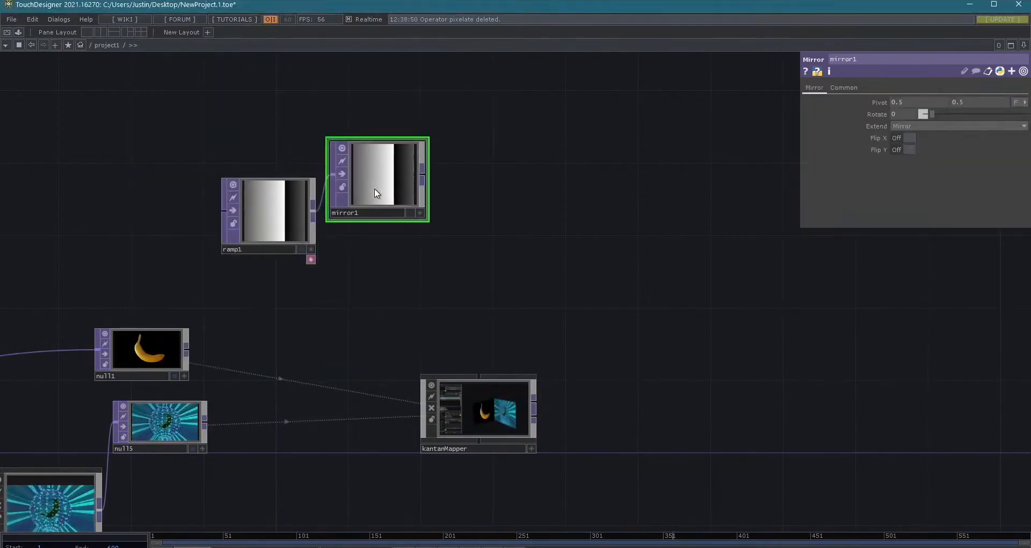
pyautogui.click(413, 126)
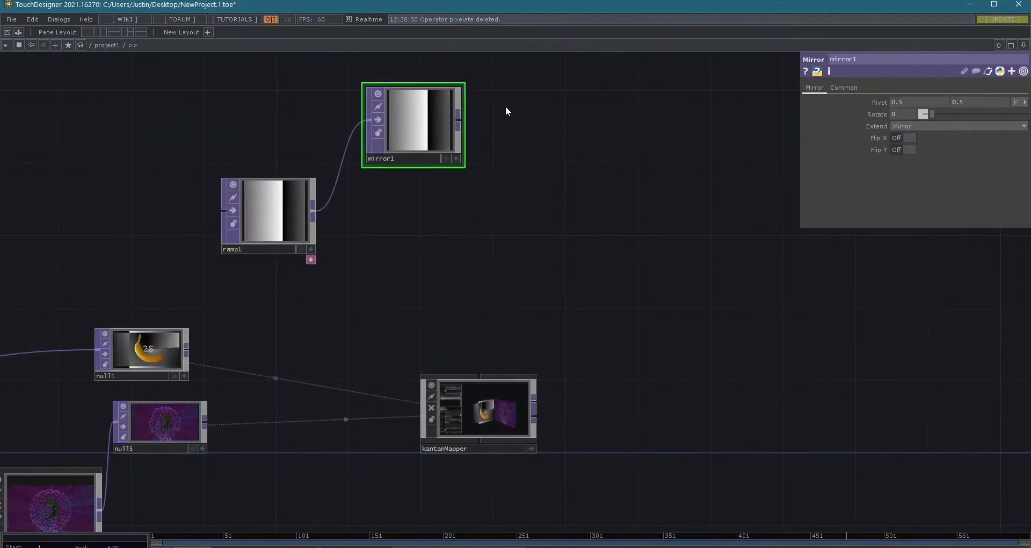
pyautogui.click(906, 138)
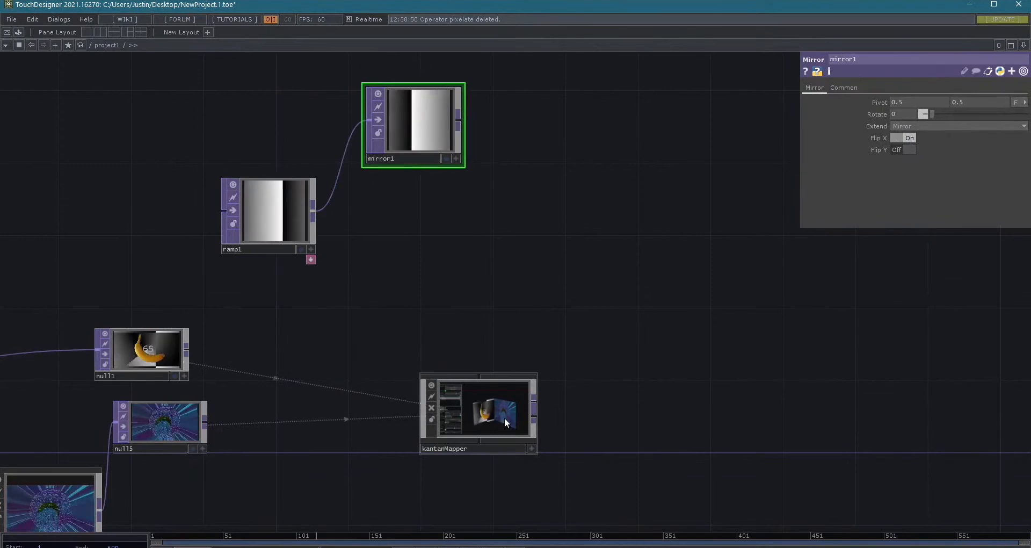
# - Reopen the Kantan editor and assign ramp1 as Rectangle1's texture and mirror1 as Rectangle2's
pyautogui.moveTo(504, 417); pyautogui.dragTo(537, 377)
pyautogui.click(875, 147)
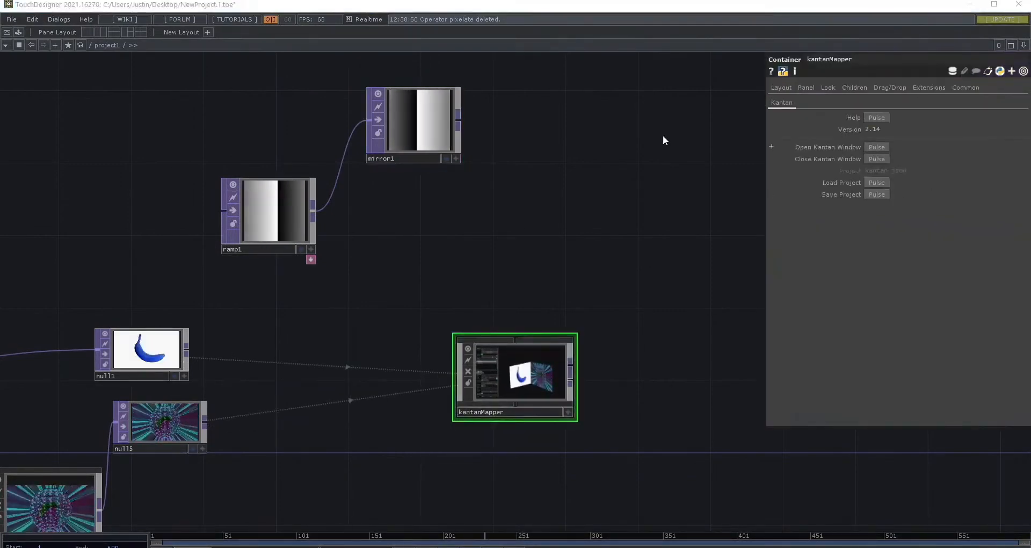
pyautogui.moveTo(429, 182); pyautogui.dragTo(816, 176)
pyautogui.moveTo(734, 394); pyautogui.dragTo(736, 394)
pyautogui.moveTo(425, 144); pyautogui.dragTo(890, 384)
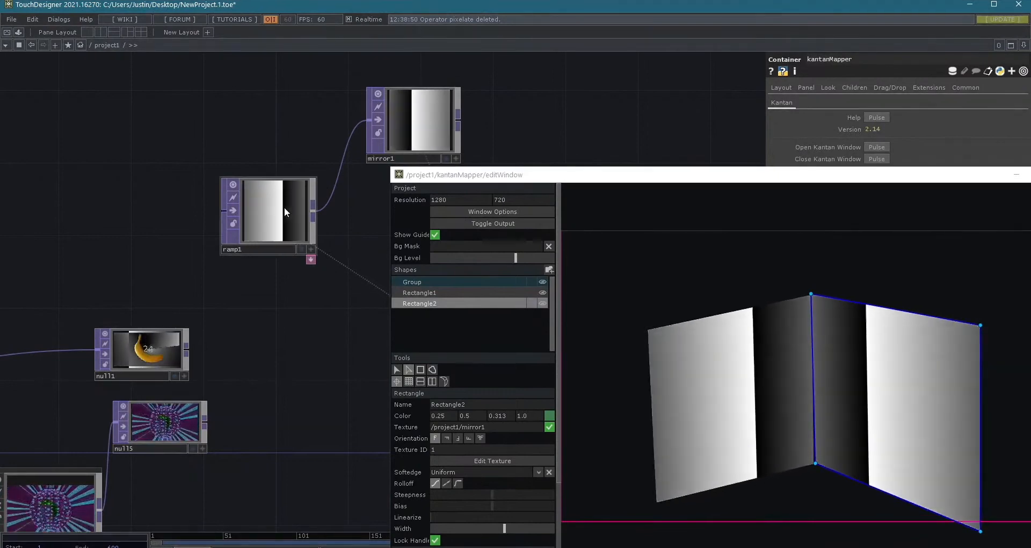
# - Duplicate ramp1 below the original and set the copy's ramp type to Vertical
pyautogui.click(275, 202)
pyautogui.moveTo(537, 174); pyautogui.dragTo(592, 90)
pyautogui.click(284, 205)
pyautogui.hotkey('ctrl', 'c')
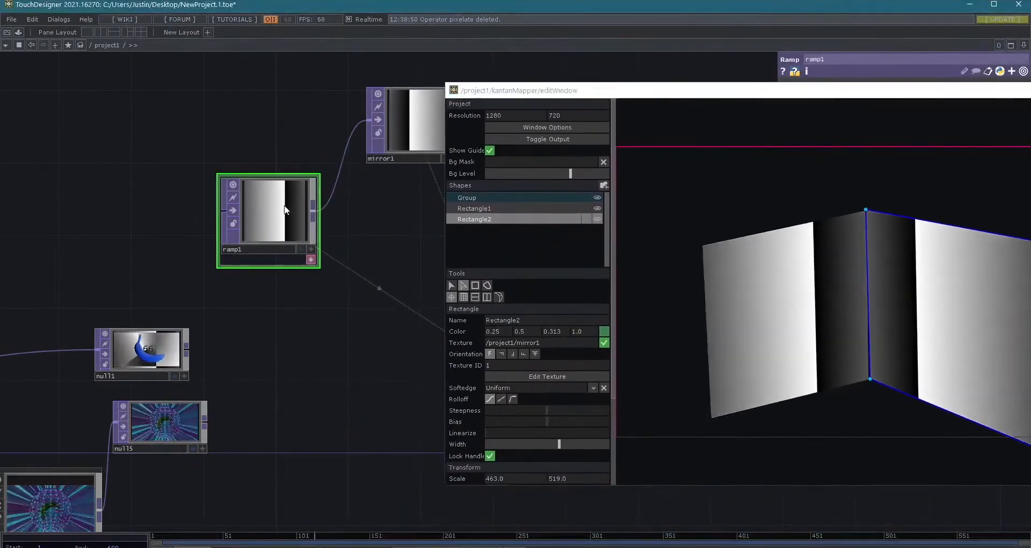
pyautogui.hotkey('ctrl', 'v')
pyautogui.moveTo(836, 93); pyautogui.dragTo(365, 85)
pyautogui.click(893, 178)
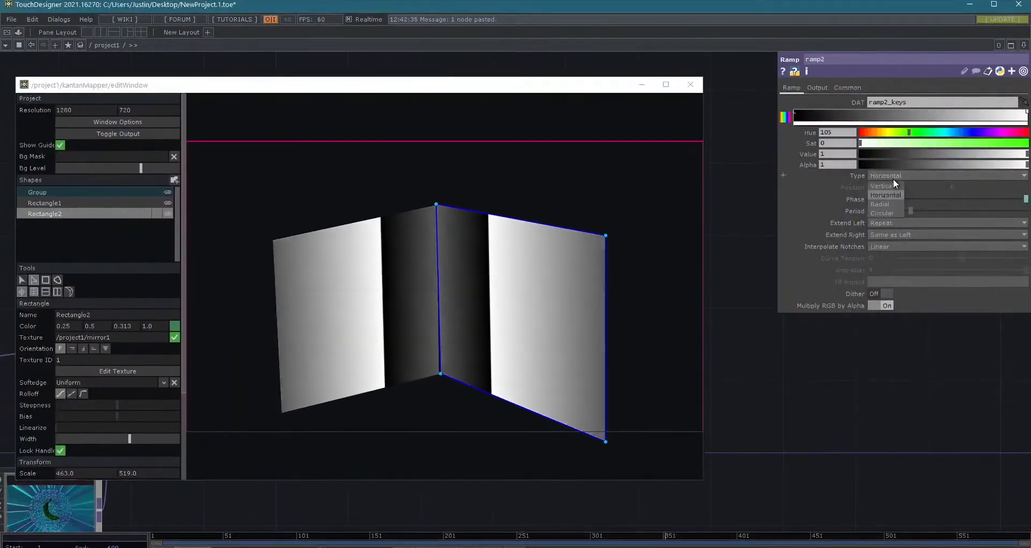
pyautogui.click(879, 186)
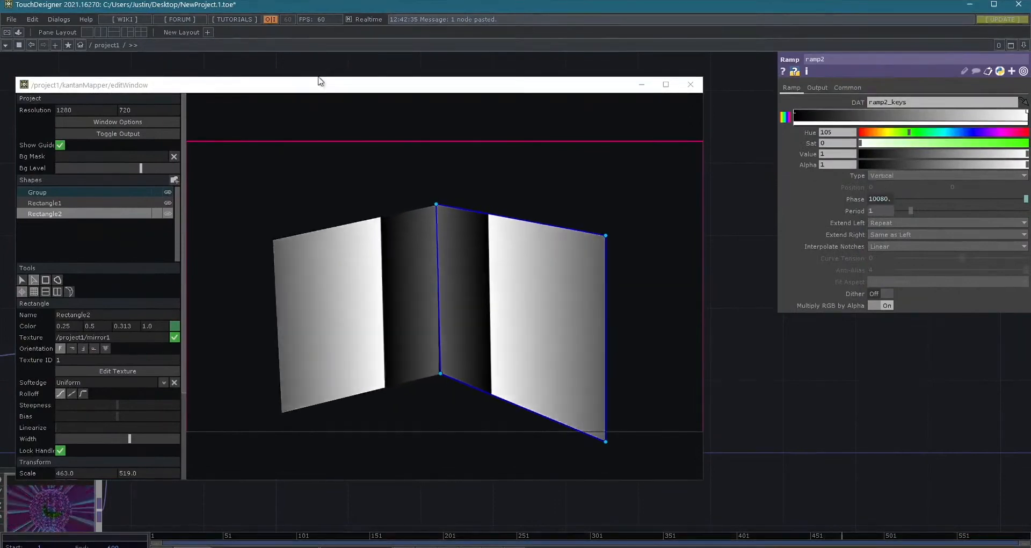
# - Lower the walls' meeting top corners in the Kantan editor and draw a third quad about 800 by 136 above them
pyautogui.moveTo(351, 88); pyautogui.dragTo(750, 62)
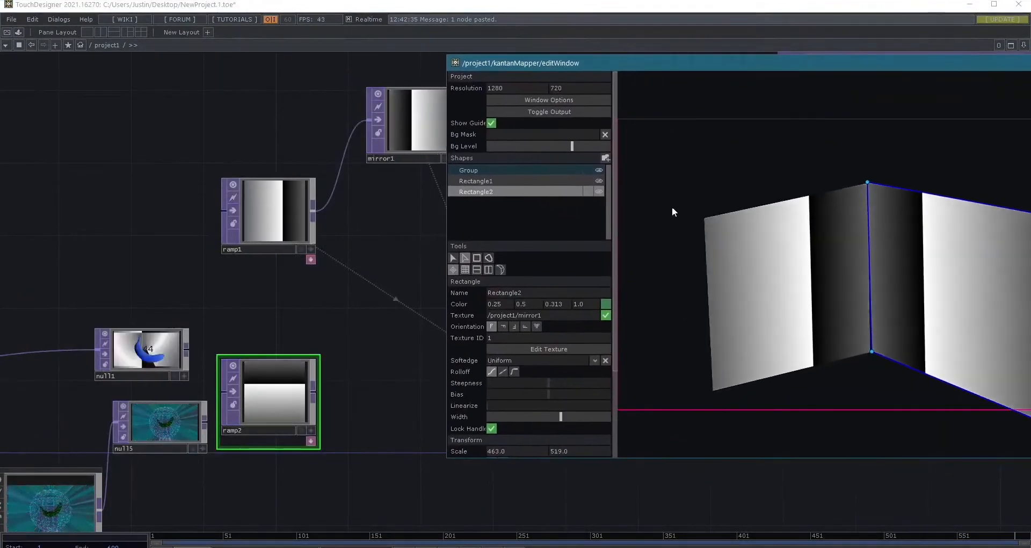
pyautogui.moveTo(867, 182); pyautogui.dragTo(871, 211)
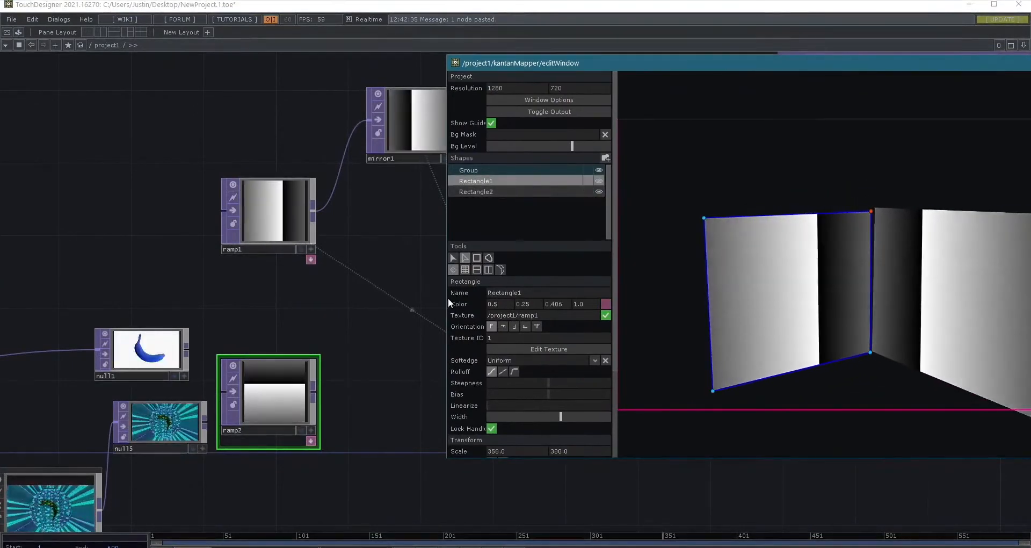
pyautogui.click(477, 259)
pyautogui.moveTo(704, 144); pyautogui.dragTo(1025, 200)
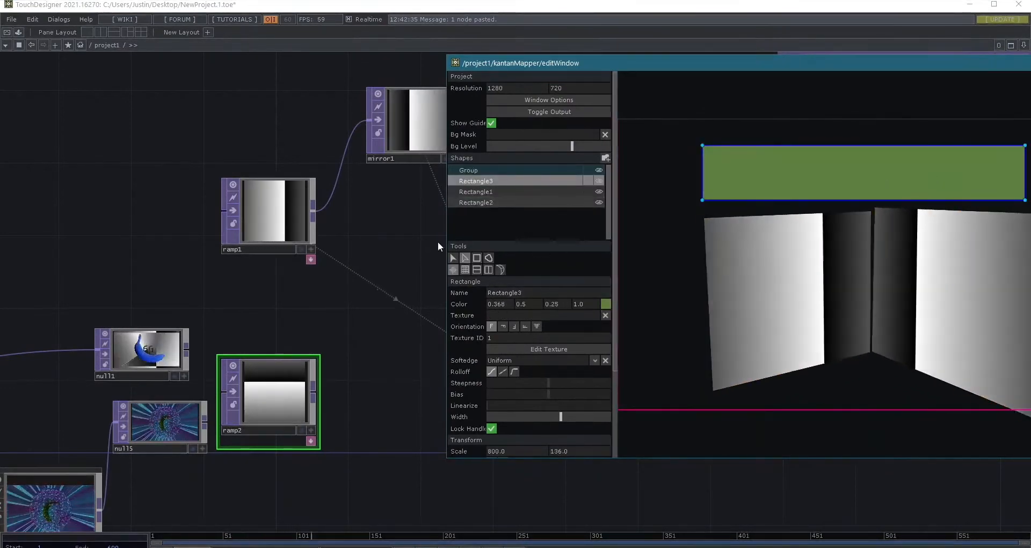
# - Rotate Rectangle3 and rescale it to about 440 by 591 over the walls
pyautogui.click(453, 258)
pyautogui.moveTo(695, 136); pyautogui.dragTo(858, 66)
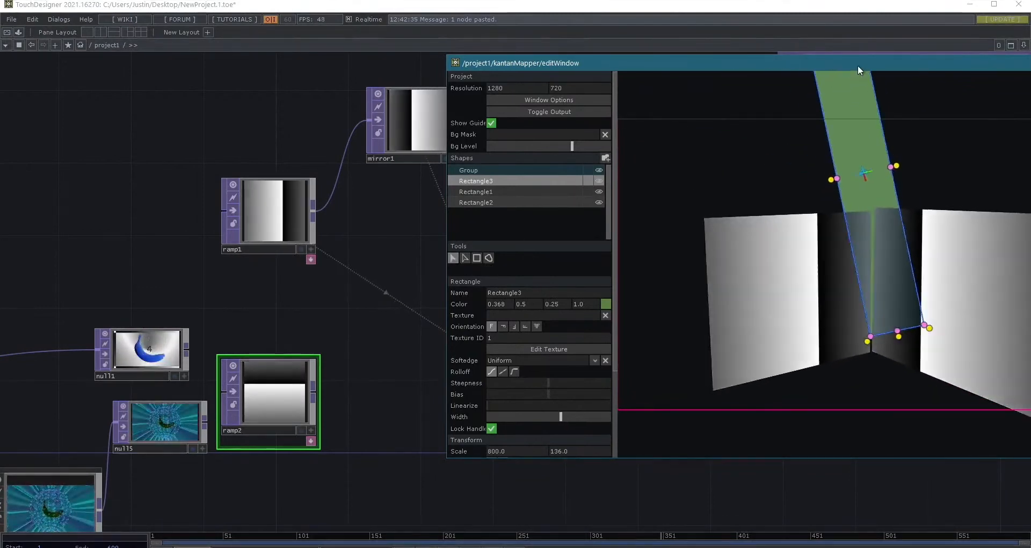
pyautogui.moveTo(860, 333); pyautogui.dragTo(997, 239)
pyautogui.click(902, 314)
# - Move Rectangle3's individual corners onto the walls' upper corners so it forms a roof shape, and deselect it
pyautogui.click(465, 257)
pyautogui.click(761, 281)
pyautogui.moveTo(762, 281); pyautogui.dragTo(872, 208)
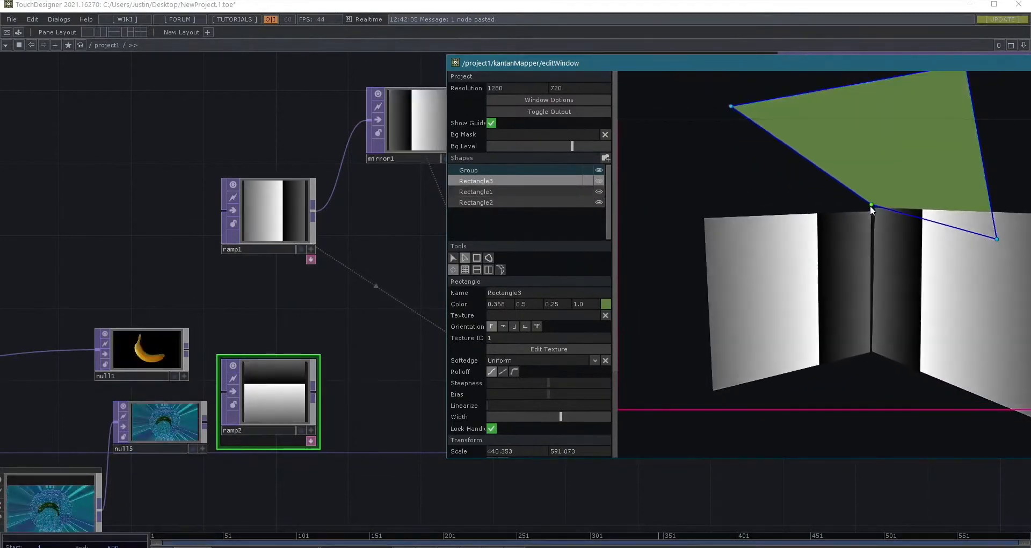
pyautogui.moveTo(730, 106); pyautogui.dragTo(720, 210)
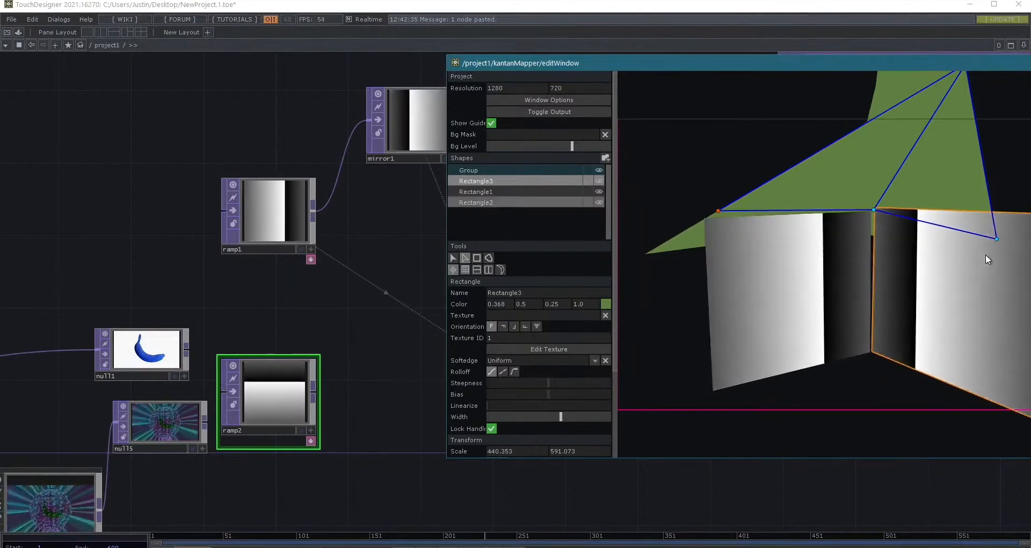
pyautogui.moveTo(729, 67); pyautogui.dragTo(593, 62)
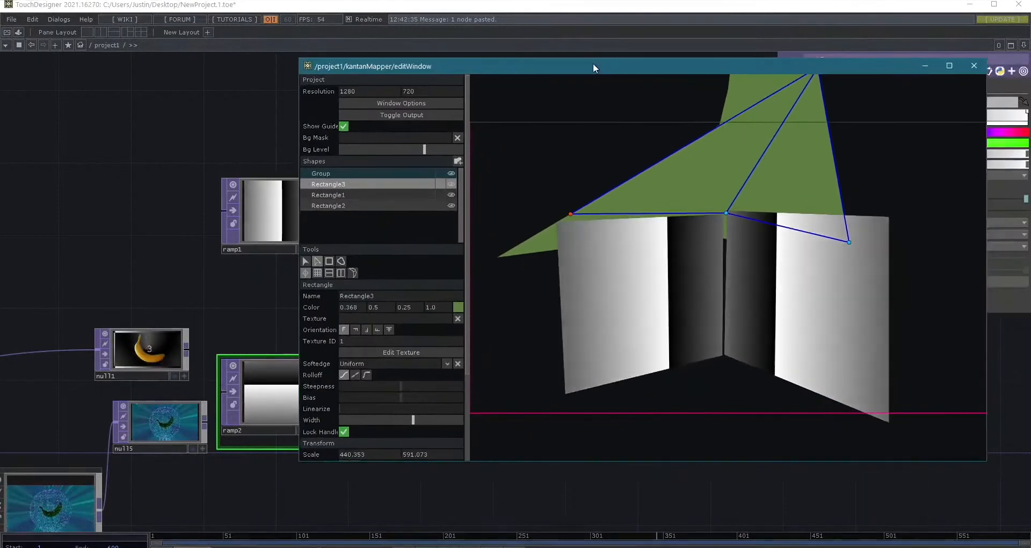
pyautogui.moveTo(849, 244); pyautogui.dragTo(886, 216)
pyautogui.click(911, 114)
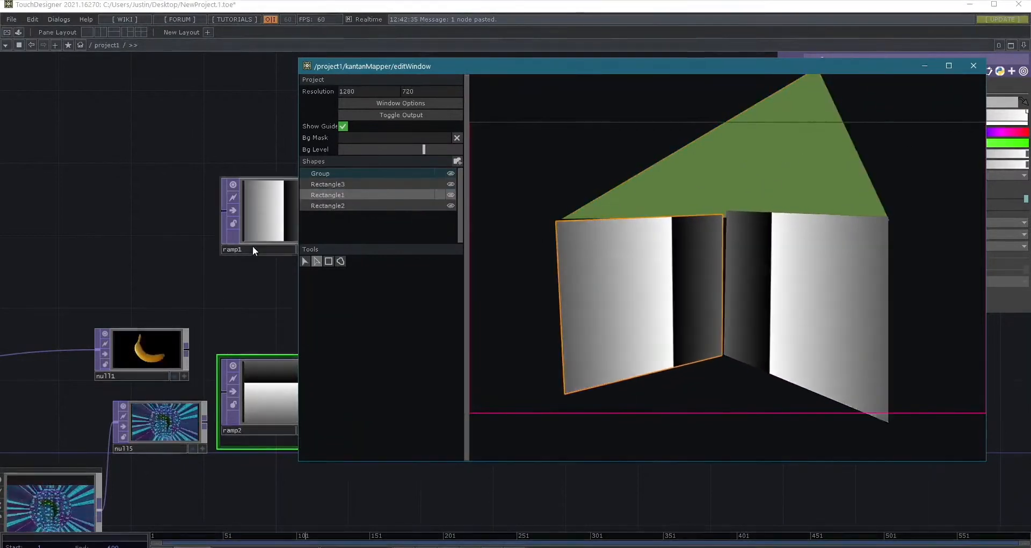
# - Assign ramp2 as Rectangle3's texture, and briefly show the mapper's output window to check the mapped walls and roof
pyautogui.moveTo(269, 421); pyautogui.dragTo(305, 403)
pyautogui.moveTo(384, 329); pyautogui.dragTo(710, 175)
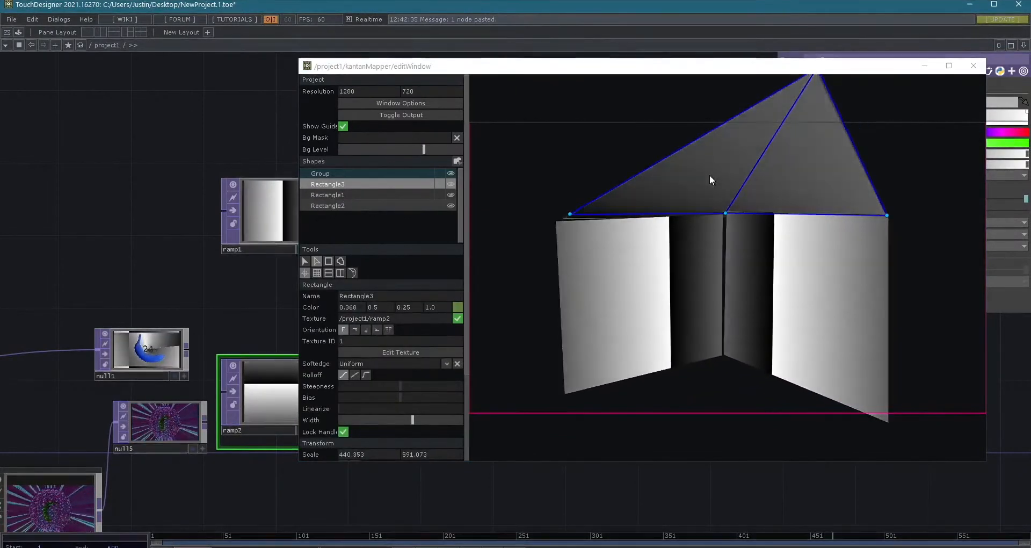
pyautogui.moveTo(886, 68); pyautogui.dragTo(880, 90)
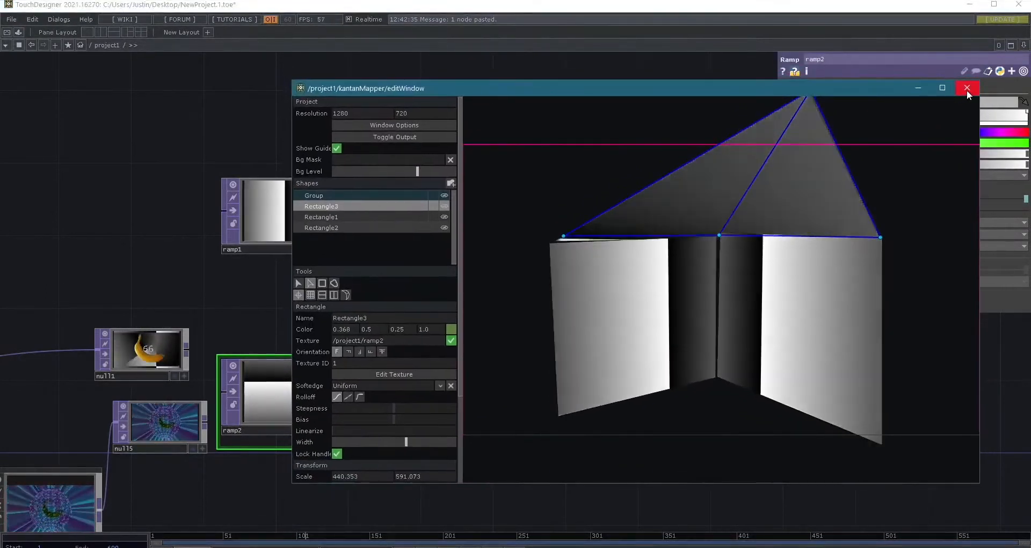
pyautogui.click(402, 137)
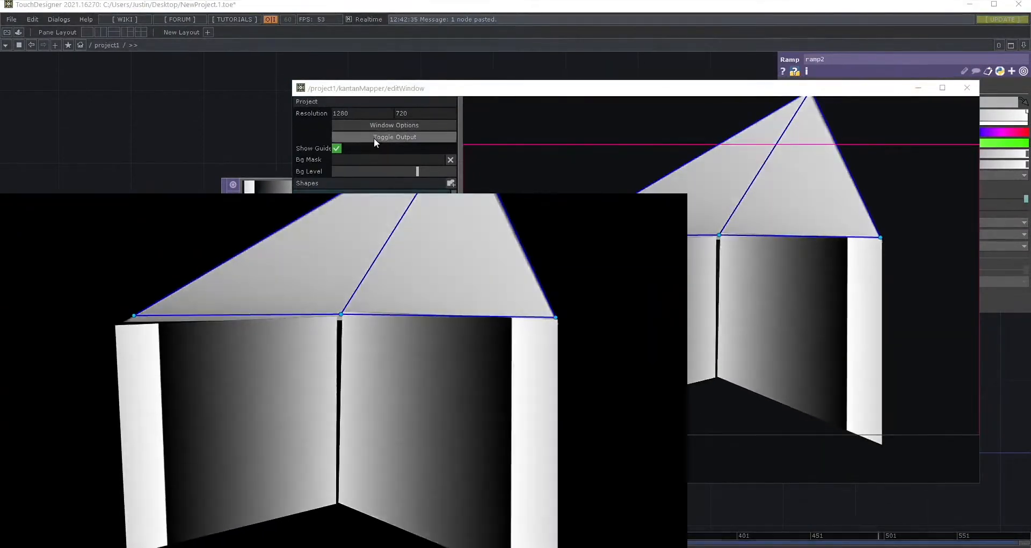
pyautogui.click(374, 137)
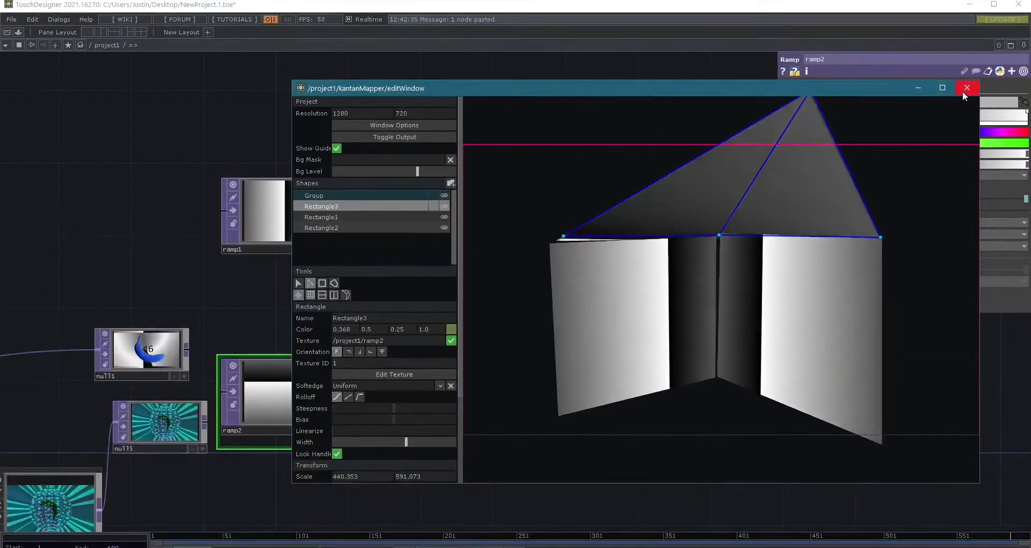
# - Close the Kantan editor and look through the inner networks of the kantanMapper component, including its project and ui components
pyautogui.click(966, 89)
pyautogui.scroll(10, 633, 310)
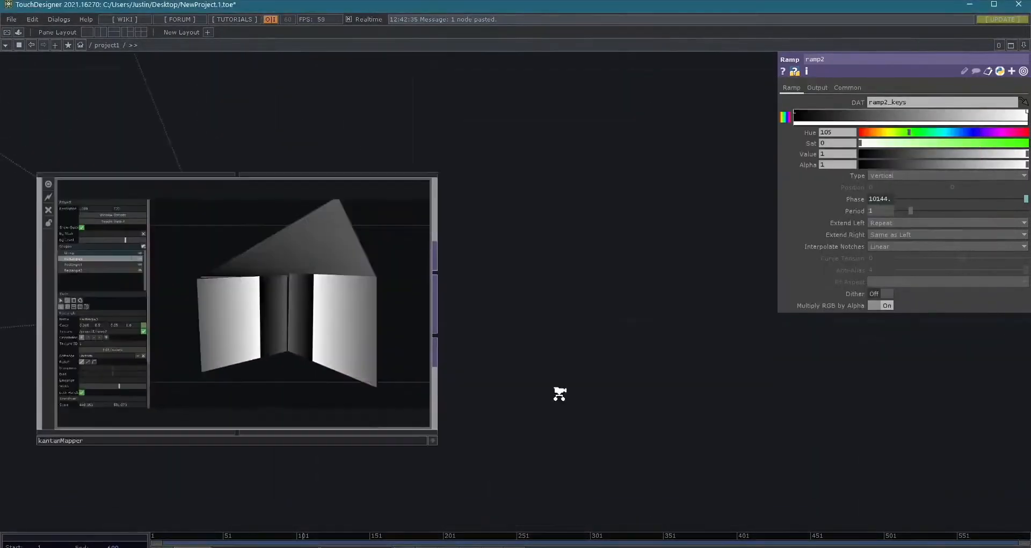
pyautogui.scroll(3, 437, 345)
pyautogui.scroll(-4, 437, 346)
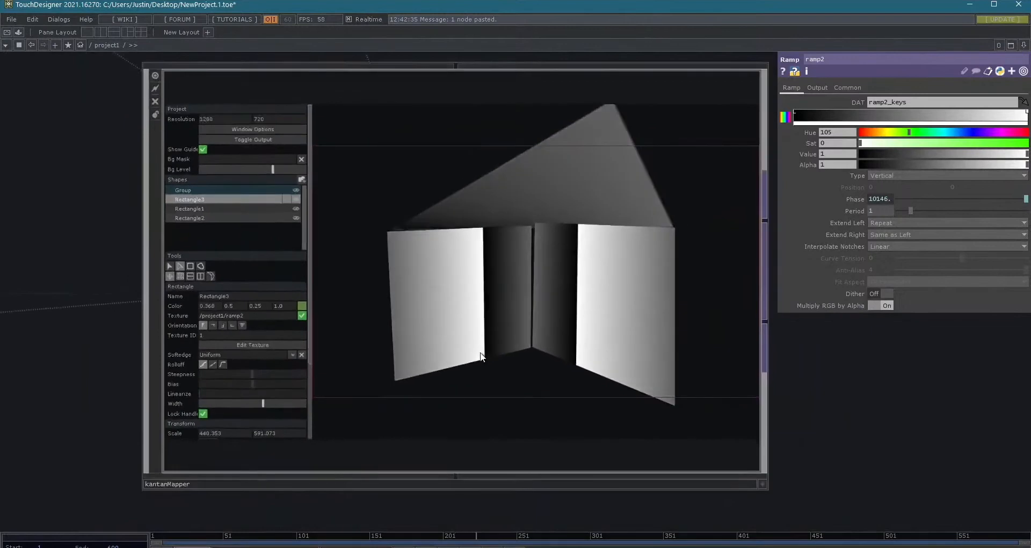
pyautogui.scroll(-2, 244, 73)
pyautogui.press('i')
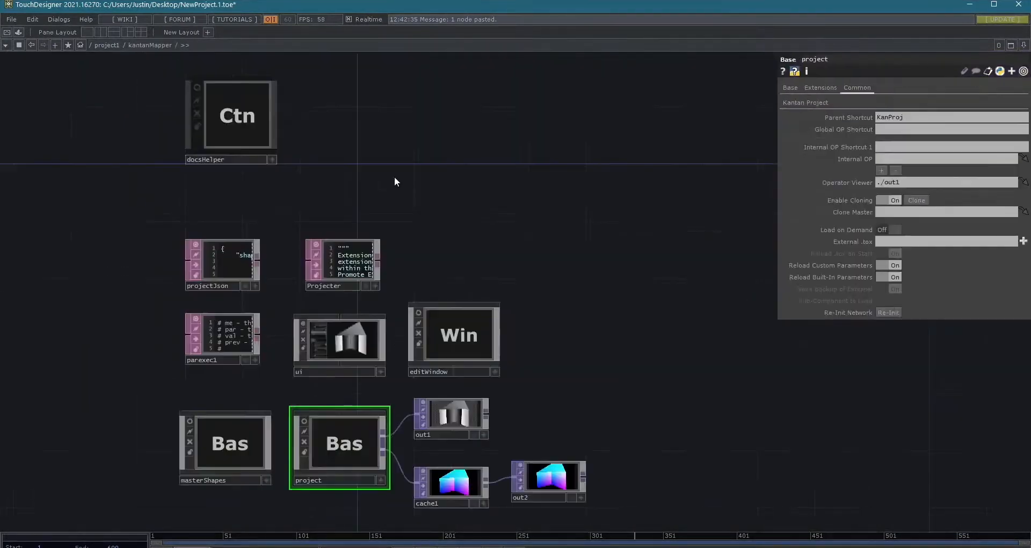
pyautogui.moveTo(593, 295); pyautogui.dragTo(669, 193)
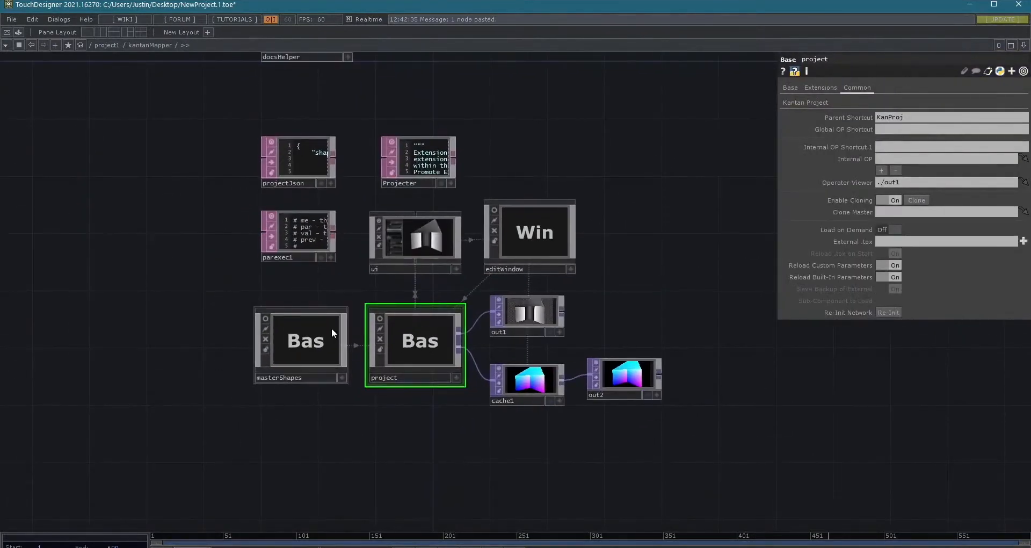
pyautogui.press('i')
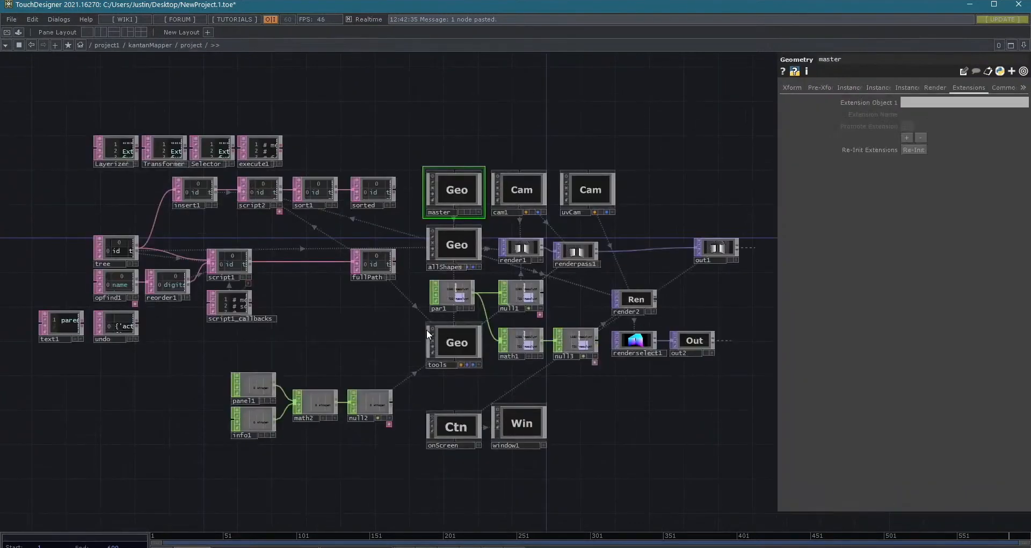
pyautogui.press('u')
pyautogui.press('i')
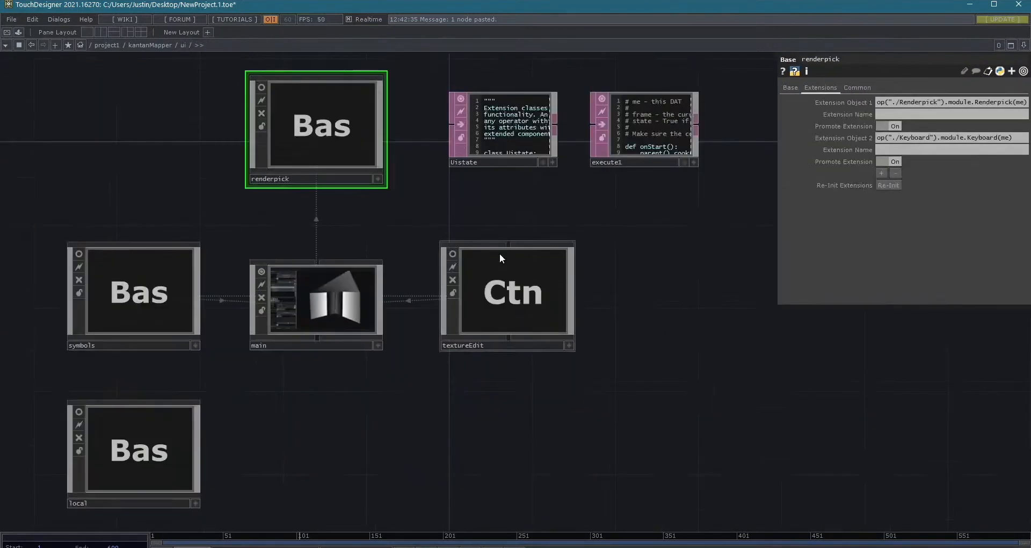
pyautogui.press('u')
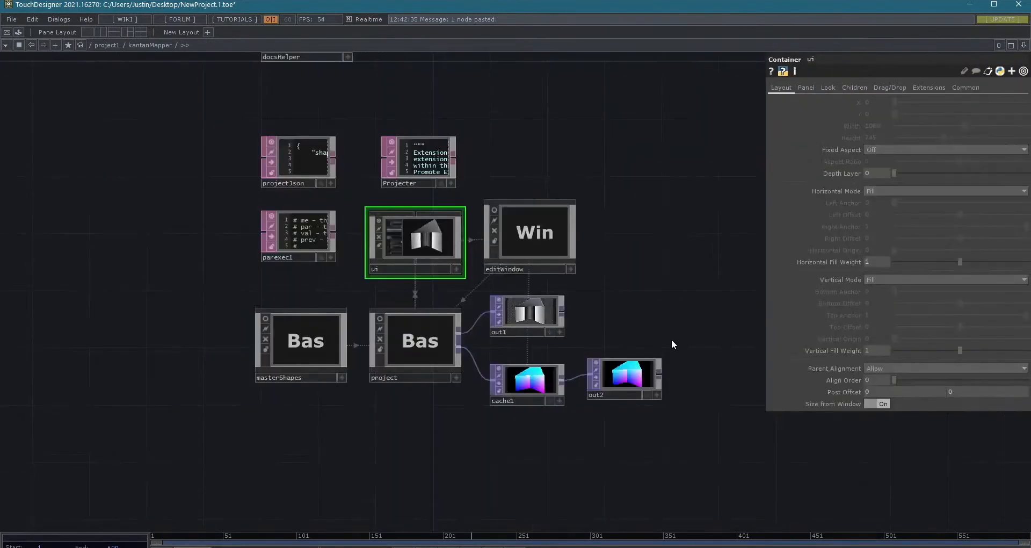
pyautogui.press('u')
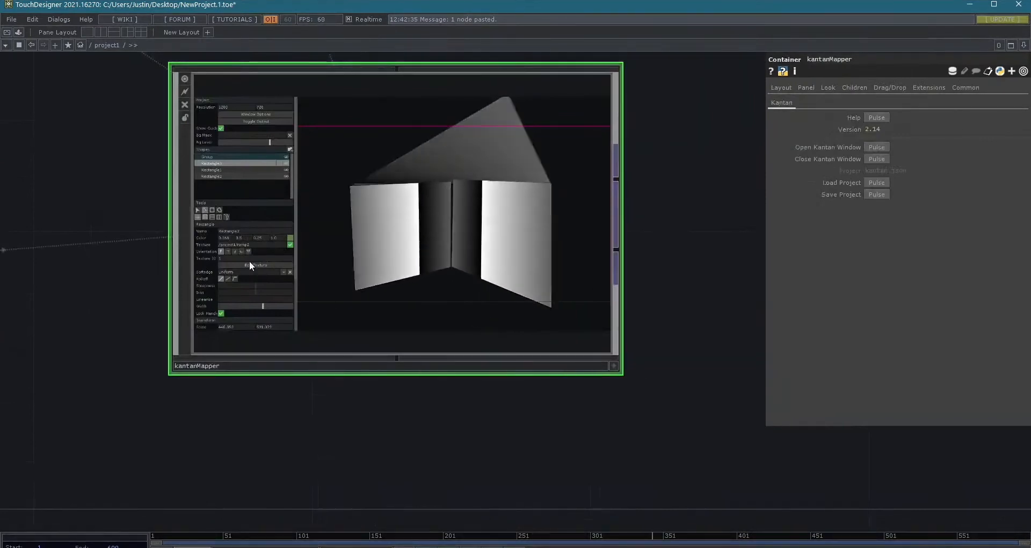
# - Make the kantanMapper node's viewer interactive and inspect its shape list and mapped preview in the network
pyautogui.scroll(4, 168, 166)
pyautogui.moveTo(104, 161); pyautogui.dragTo(81, 205)
pyautogui.scroll(-4, 80, 204)
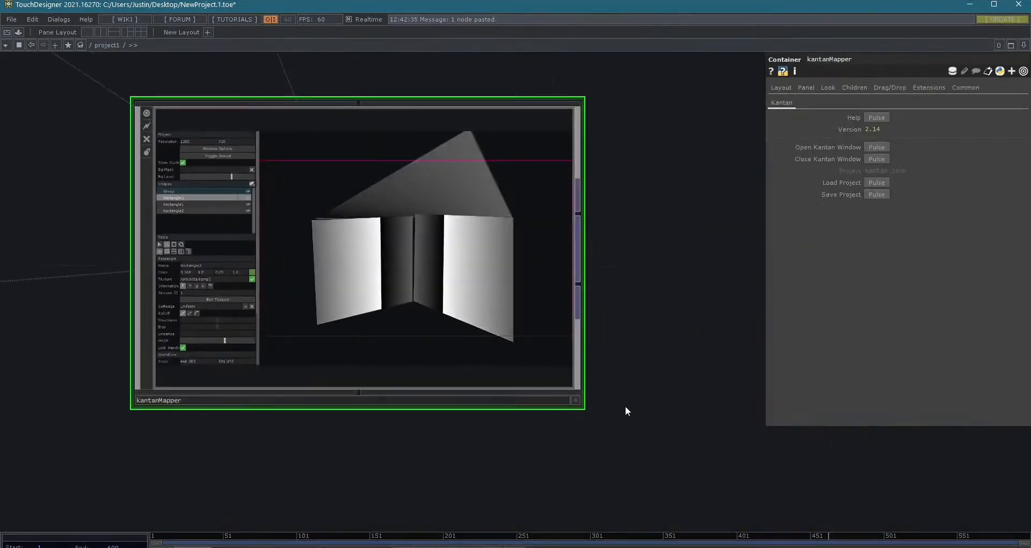
pyautogui.click(575, 399)
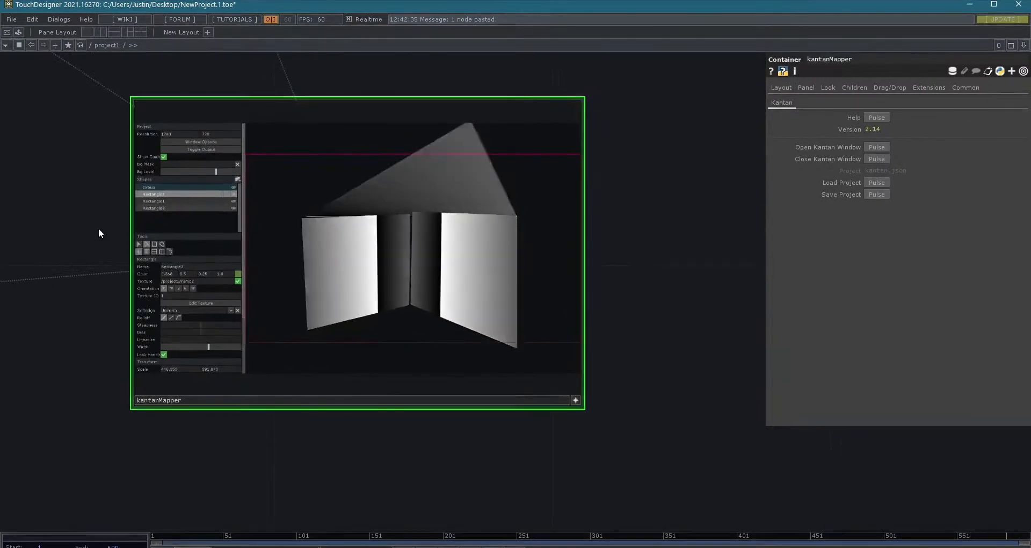
pyautogui.scroll(5, 98, 228)
pyautogui.scroll(-3, 292, 148)
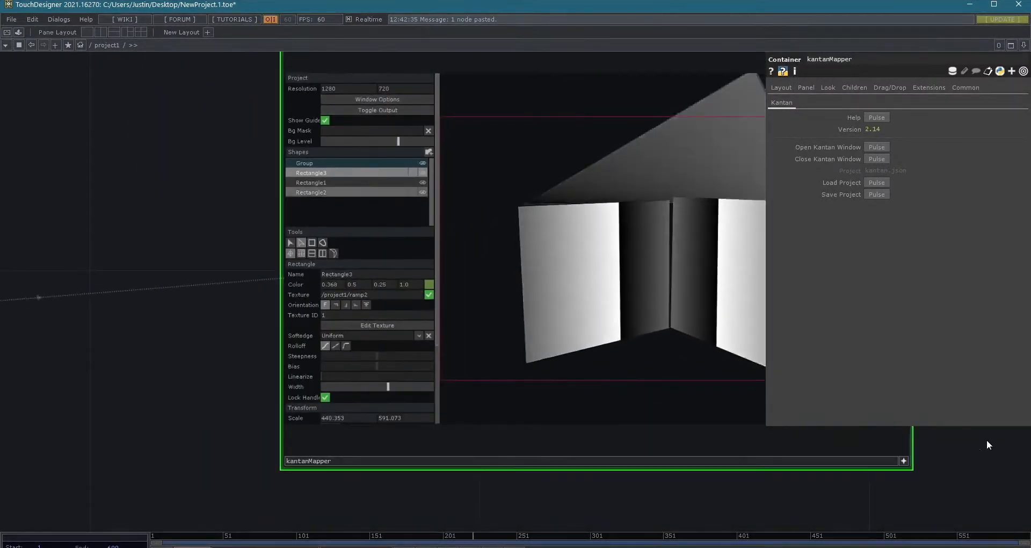
pyautogui.scroll(-4, 983, 516)
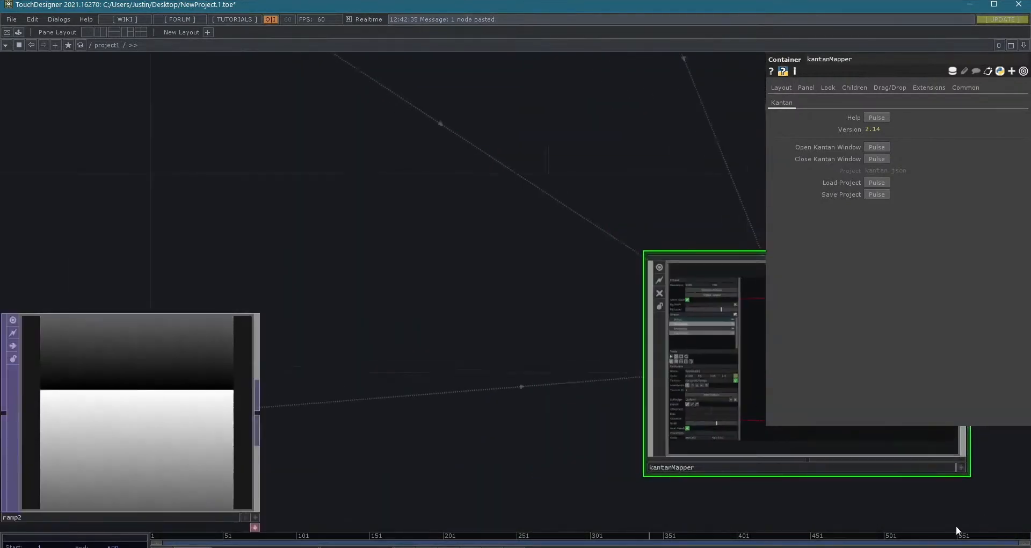
# - Review the main network's node chain from lightTunnel and null4 back through cross1 to the 3dstuff component
pyautogui.scroll(-6, 376, 387)
pyautogui.moveTo(334, 299); pyautogui.dragTo(500, 151)
pyautogui.scroll(3, 538, 339)
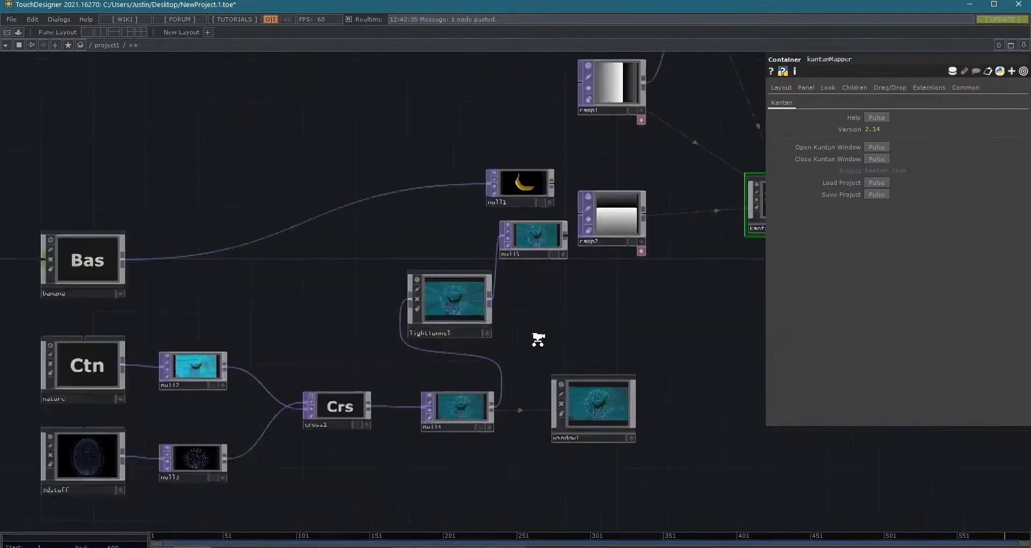
pyautogui.scroll(6, 538, 340)
pyautogui.scroll(-5, 548, 329)
pyautogui.moveTo(523, 329); pyautogui.dragTo(543, 297)
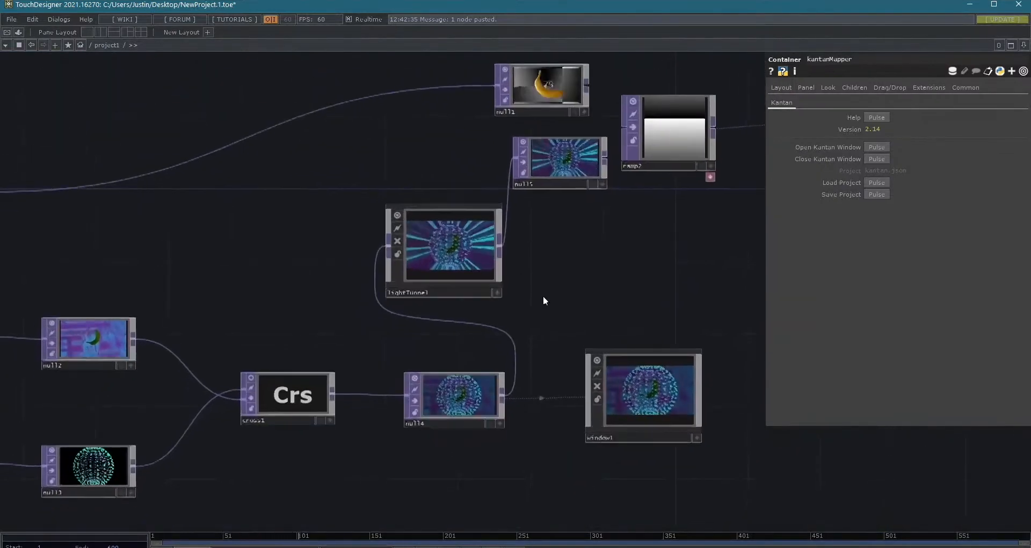
pyautogui.scroll(5, 533, 293)
pyautogui.moveTo(496, 220); pyautogui.dragTo(488, 101)
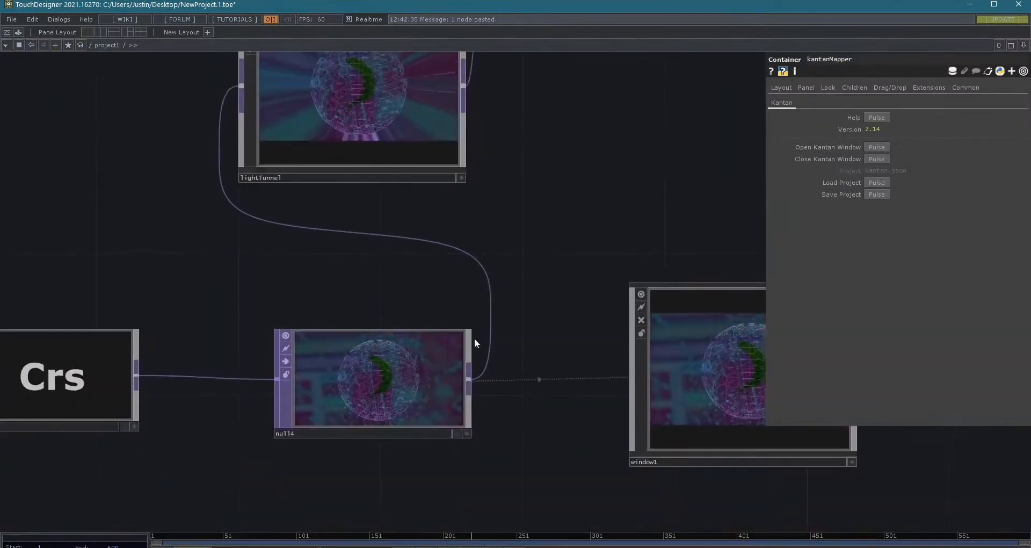
pyautogui.moveTo(256, 254); pyautogui.dragTo(531, 247)
pyautogui.moveTo(325, 298); pyautogui.dragTo(285, 310, button='middle')
pyautogui.moveTo(445, 369); pyautogui.dragTo(702, 308)
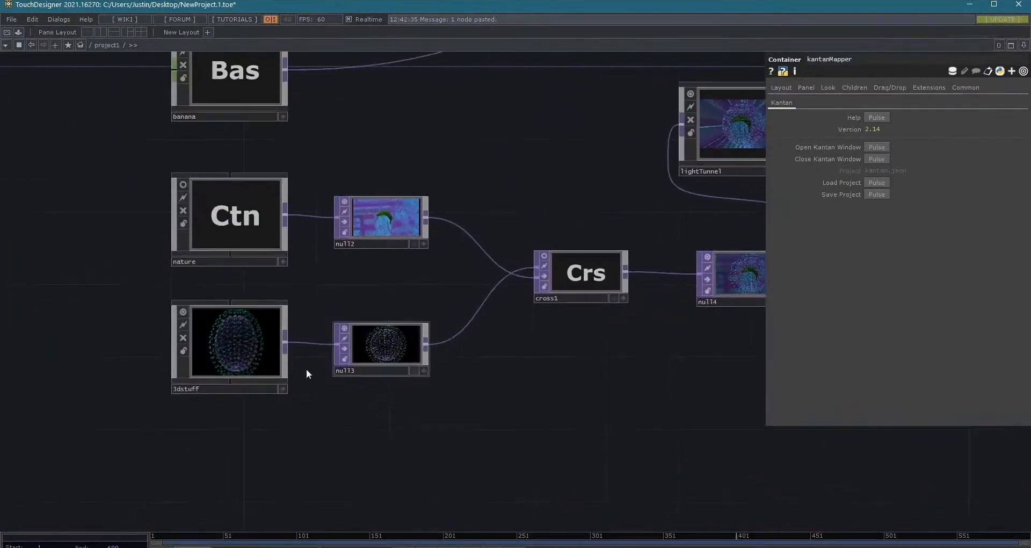
# - Enter the 3dstuff component and bring its whole network into view
pyautogui.click(222, 347)
pyautogui.press('i')
pyautogui.moveTo(536, 405); pyautogui.dragTo(236, 389)
pyautogui.press('u')
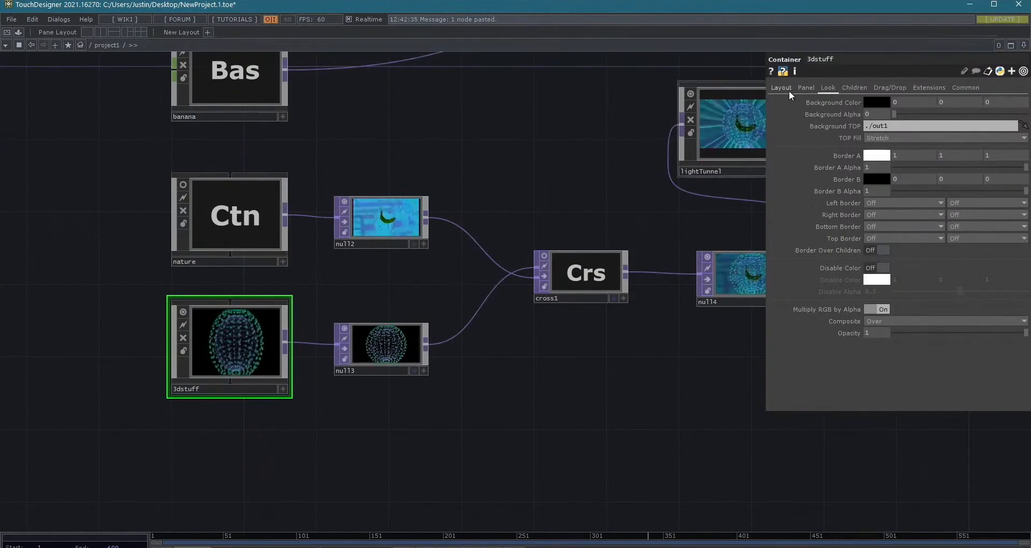
pyautogui.doubleClick(221, 350)
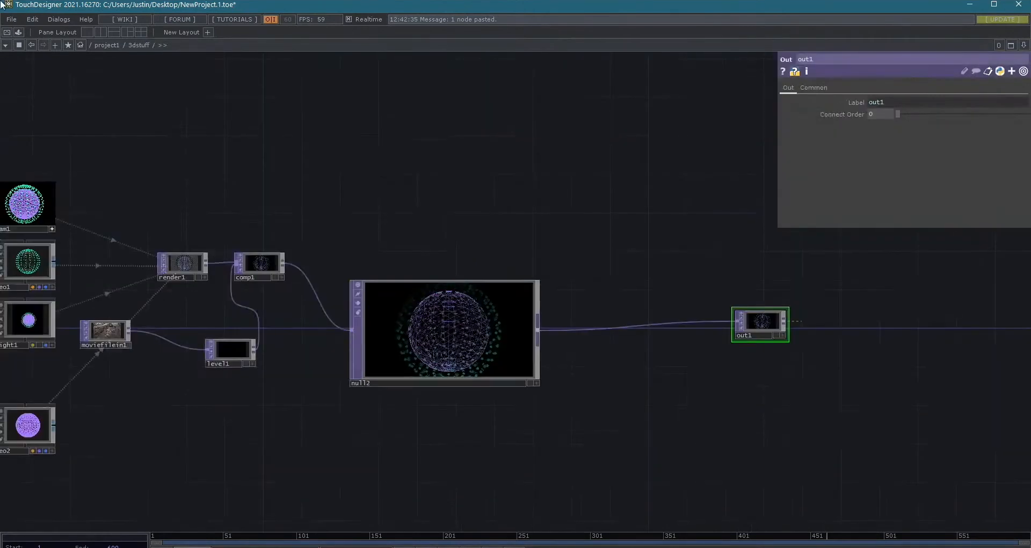
pyautogui.moveTo(163, 147); pyautogui.dragTo(456, 147)
pyautogui.moveTo(126, 139); pyautogui.dragTo(299, 109)
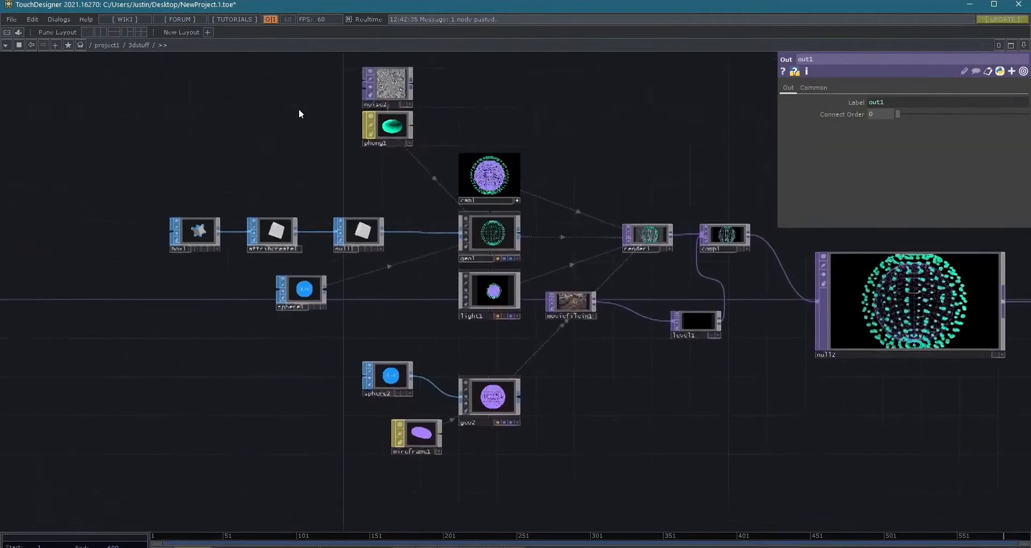
pyautogui.scroll(-3, 299, 109)
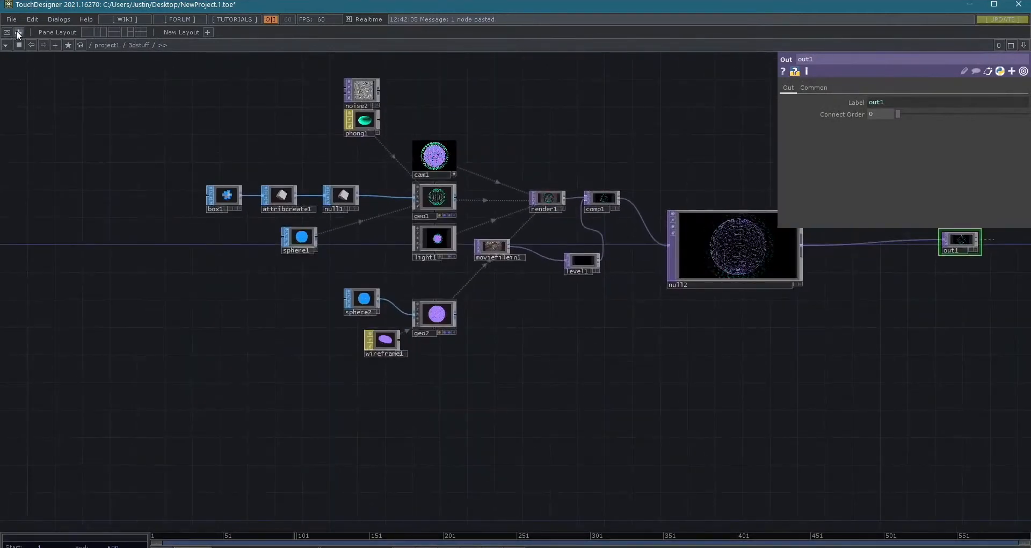
# - Open the component palette, find the UI Basic Widgets, and add a slider3Rgb widget below level1 in the 3dstuff network
pyautogui.click(18, 32)
pyautogui.scroll(-1, 63, 129)
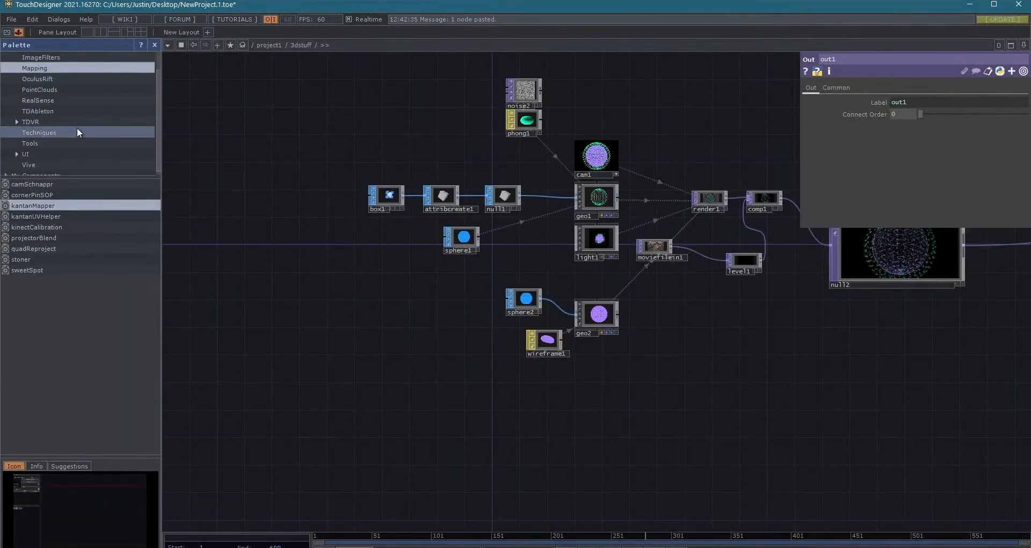
pyautogui.click(52, 142)
pyautogui.scroll(-1, 59, 123)
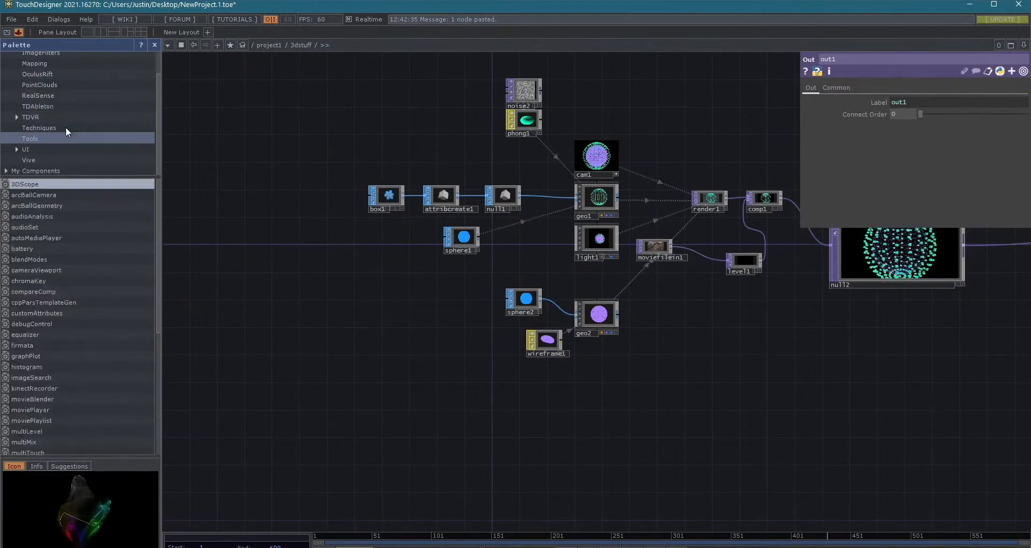
pyautogui.doubleClick(33, 152)
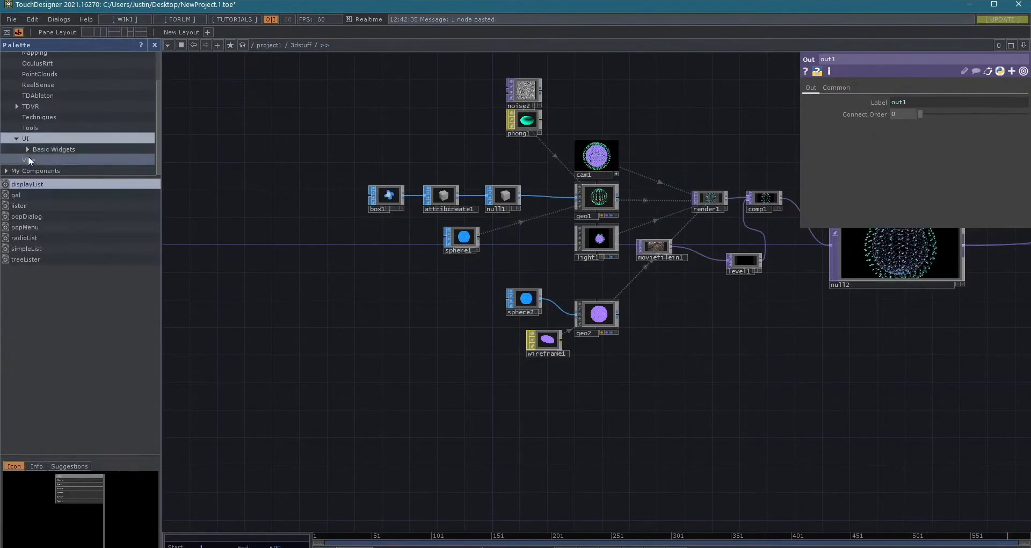
pyautogui.doubleClick(52, 149)
pyautogui.scroll(-5, 107, 253)
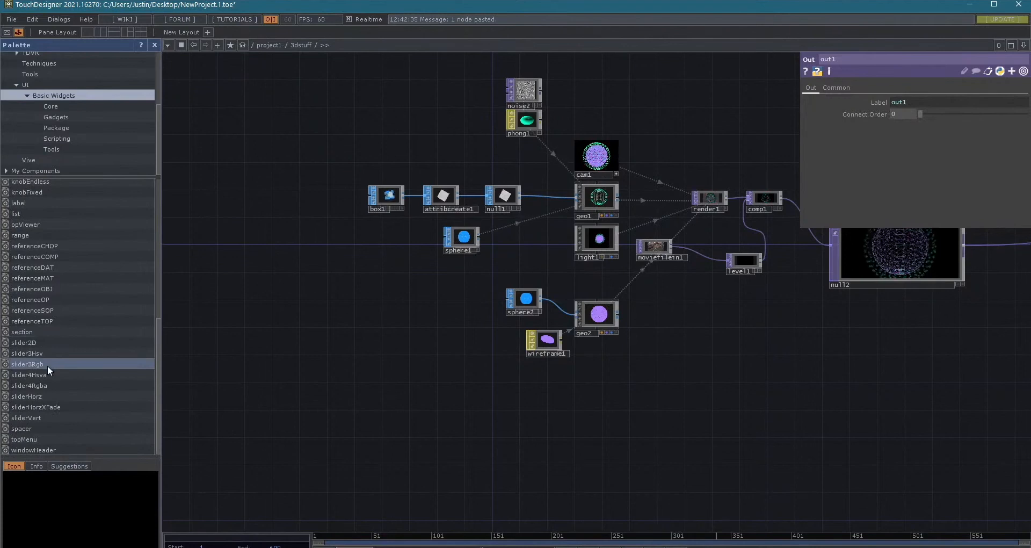
pyautogui.moveTo(47, 365); pyautogui.dragTo(716, 315)
pyautogui.moveTo(677, 377); pyautogui.dragTo(360, 429)
# - Make the slider3Rgb widget interactive and set its sliders to R 0.42, G 0.48 and B 0.47
pyautogui.scroll(6, 419, 339)
pyautogui.scroll(4, 419, 340)
pyautogui.moveTo(417, 344); pyautogui.dragTo(410, 90)
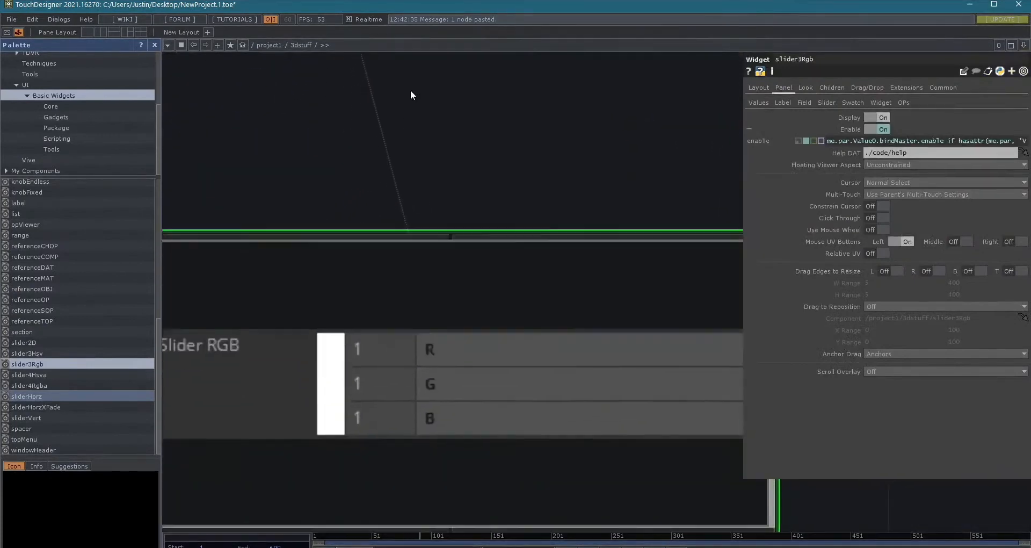
pyautogui.scroll(-3, 413, 98)
pyautogui.scroll(2, 511, 323)
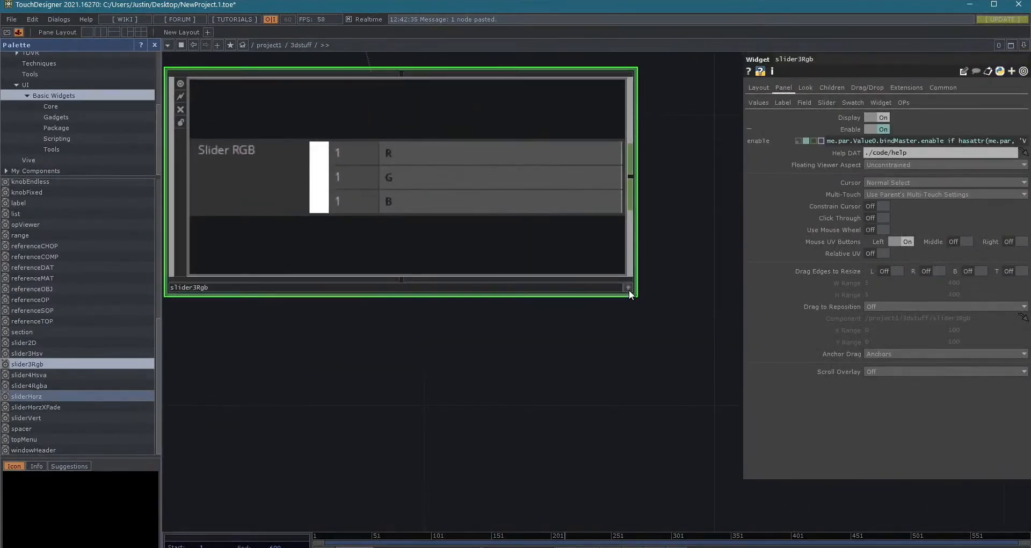
pyautogui.click(629, 289)
pyautogui.moveTo(375, 153); pyautogui.dragTo(320, 145)
pyautogui.moveTo(371, 197); pyautogui.dragTo(494, 164)
pyautogui.click(479, 150)
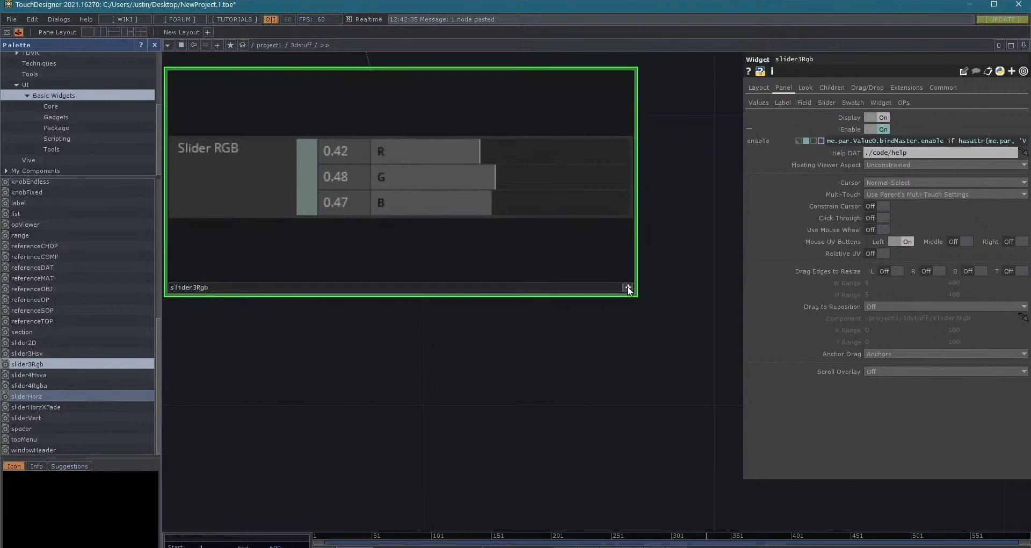
# - Attach a Null CHOP to slider3Rgb's output and set the sliders to R 0.58, G 0.76 and B 0.66
pyautogui.scroll(-3, 627, 286)
pyautogui.moveTo(511, 425); pyautogui.dragTo(430, 441)
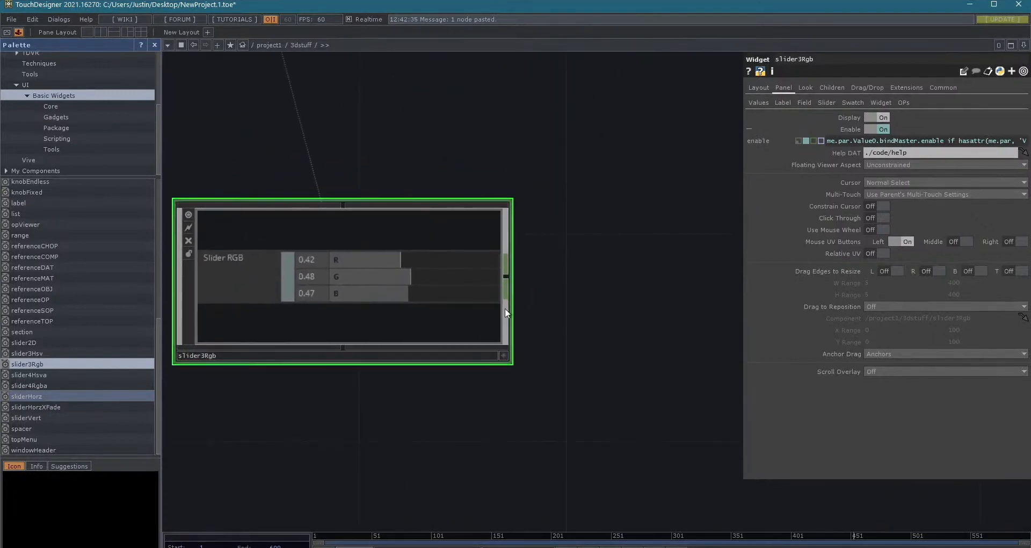
pyautogui.rightClick(508, 280)
pyautogui.press('Escape')
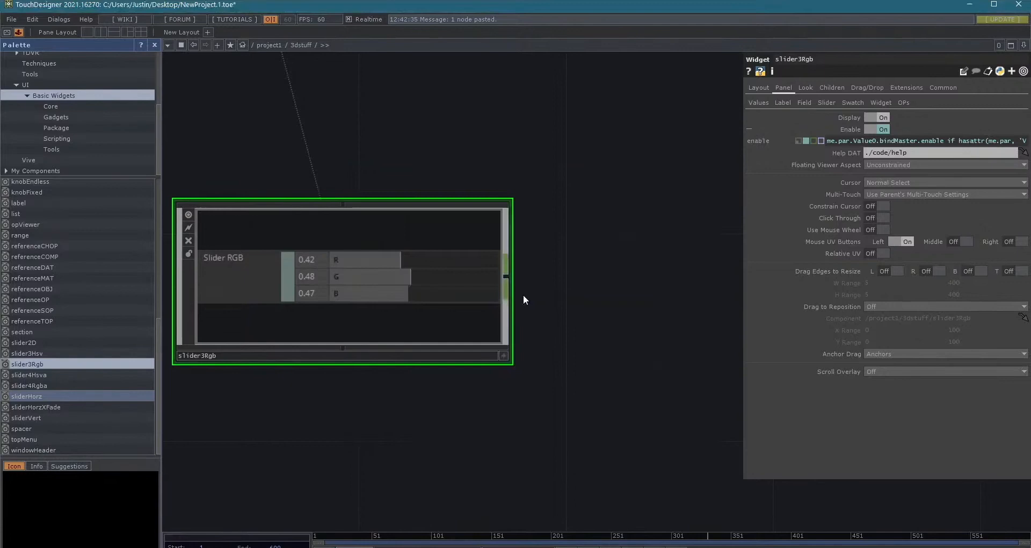
pyautogui.click(657, 292)
pyautogui.scroll(-2, 653, 328)
pyautogui.moveTo(621, 417); pyautogui.dragTo(389, 319)
pyautogui.moveTo(549, 308); pyautogui.dragTo(623, 308)
pyautogui.click(391, 320)
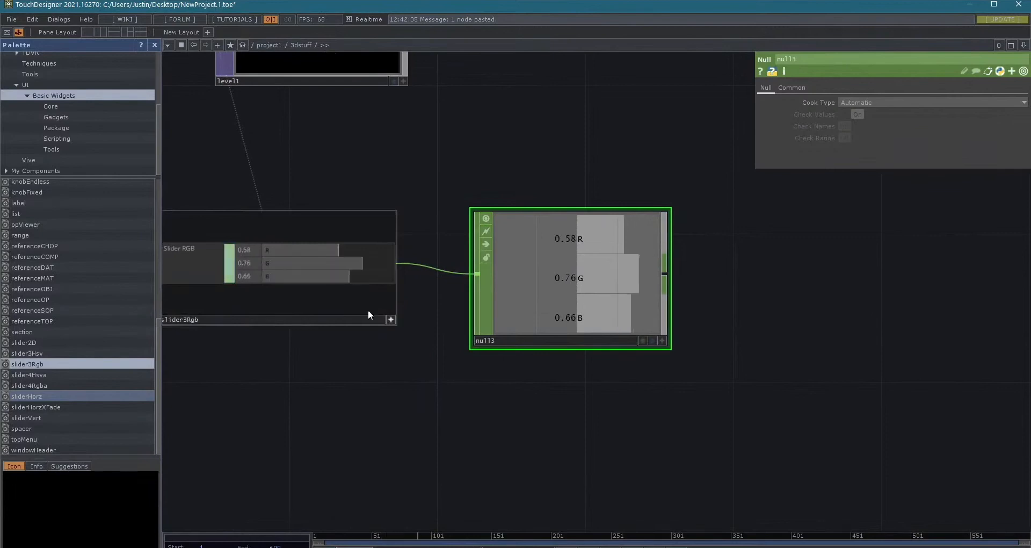
# - Move the slider's Null CHOP away from slider3Rgb so it sits below the large null2 node
pyautogui.scroll(-6, 621, 465)
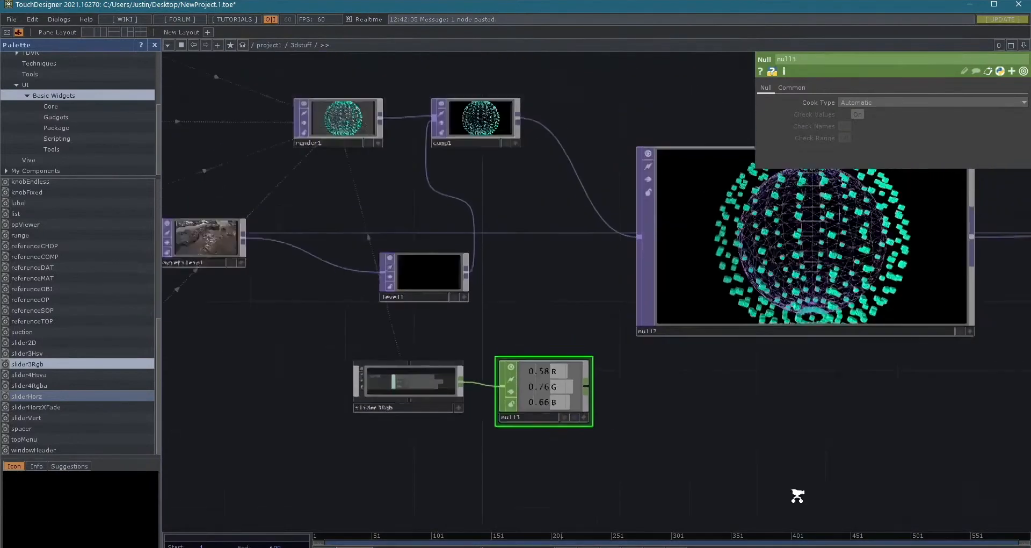
pyautogui.scroll(-4, 600, 467)
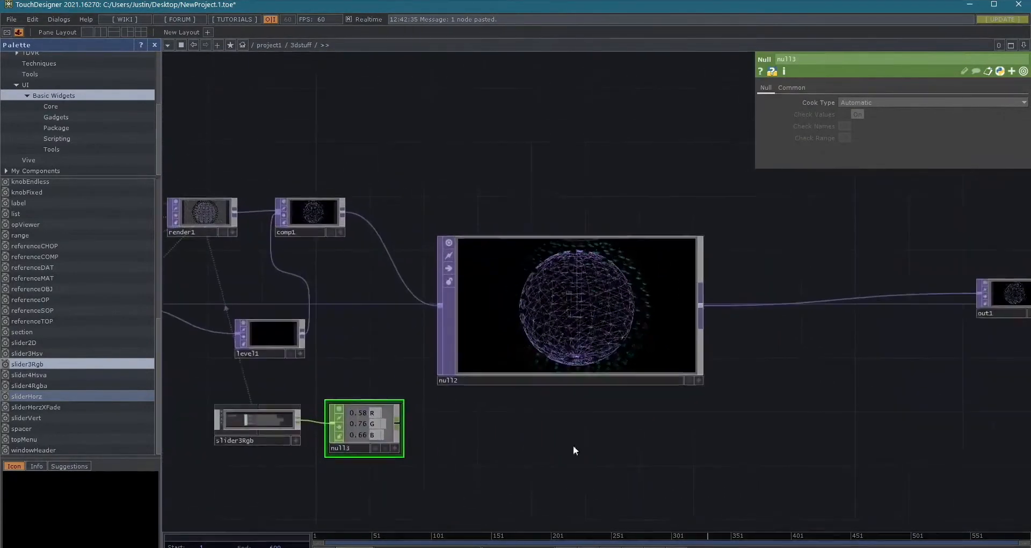
pyautogui.moveTo(564, 295); pyautogui.dragTo(604, 268)
pyautogui.moveTo(679, 340); pyautogui.dragTo(426, 324)
pyautogui.moveTo(483, 380); pyautogui.dragTo(649, 347)
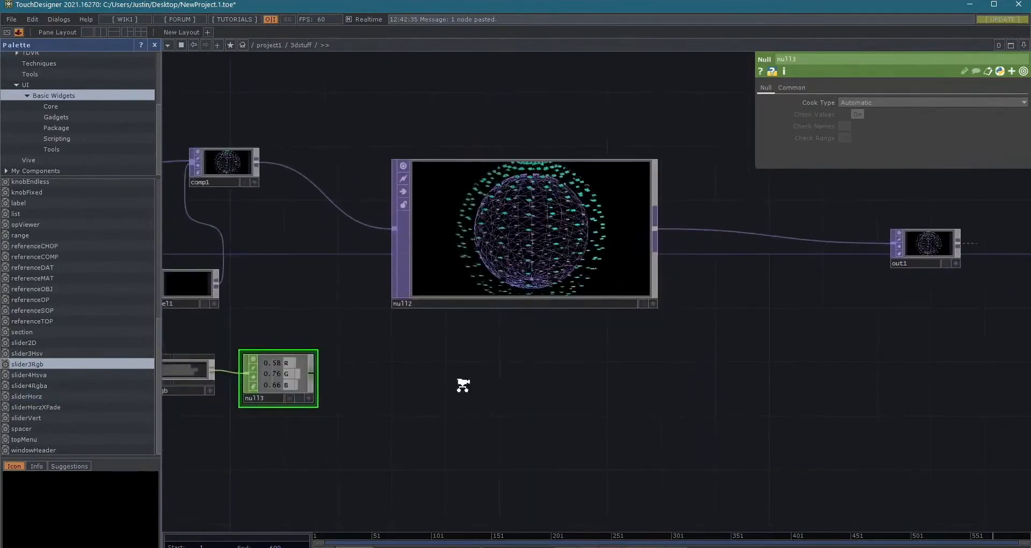
pyautogui.scroll(-2, 463, 385)
pyautogui.moveTo(360, 366); pyautogui.dragTo(551, 369)
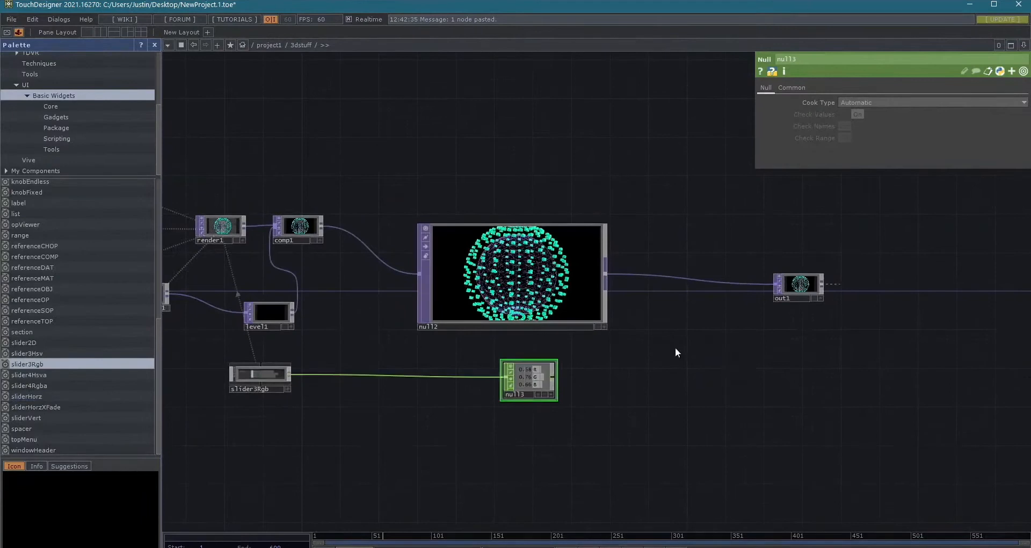
pyautogui.rightClick(705, 281)
pyautogui.click(722, 272)
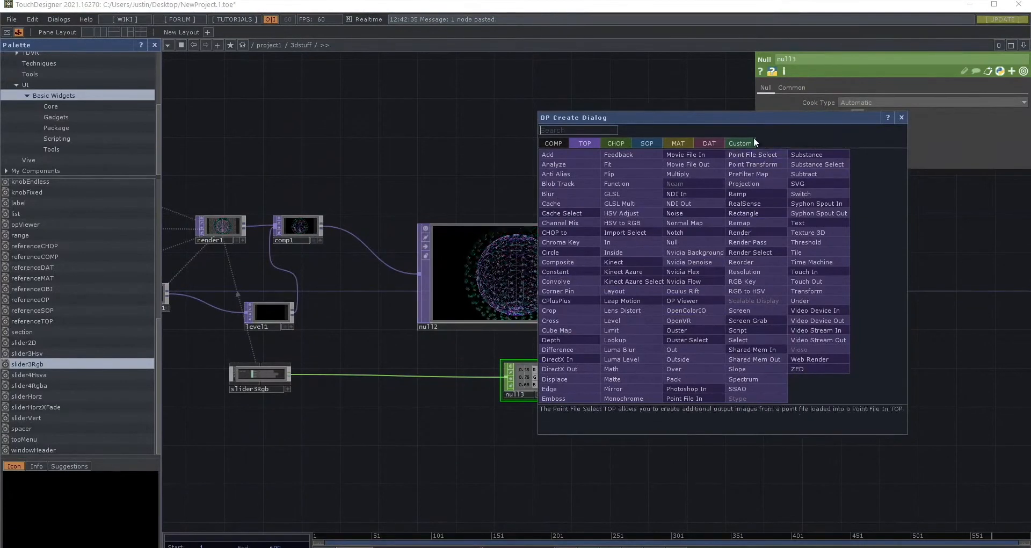
pyautogui.click(901, 119)
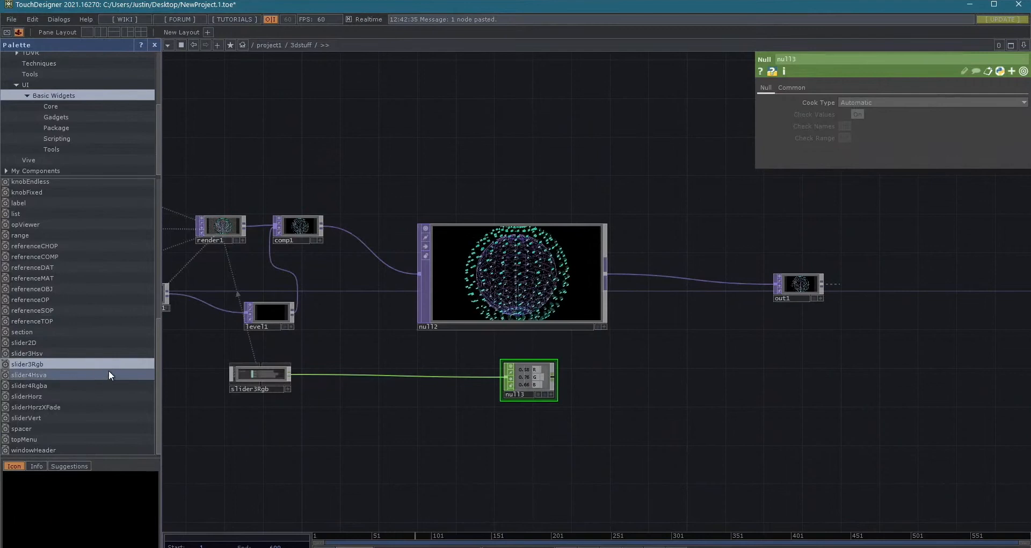
# - Open the slider3Rgb widget's internal network and examine its output, swatch, numeric value and slider components
pyautogui.click(259, 367)
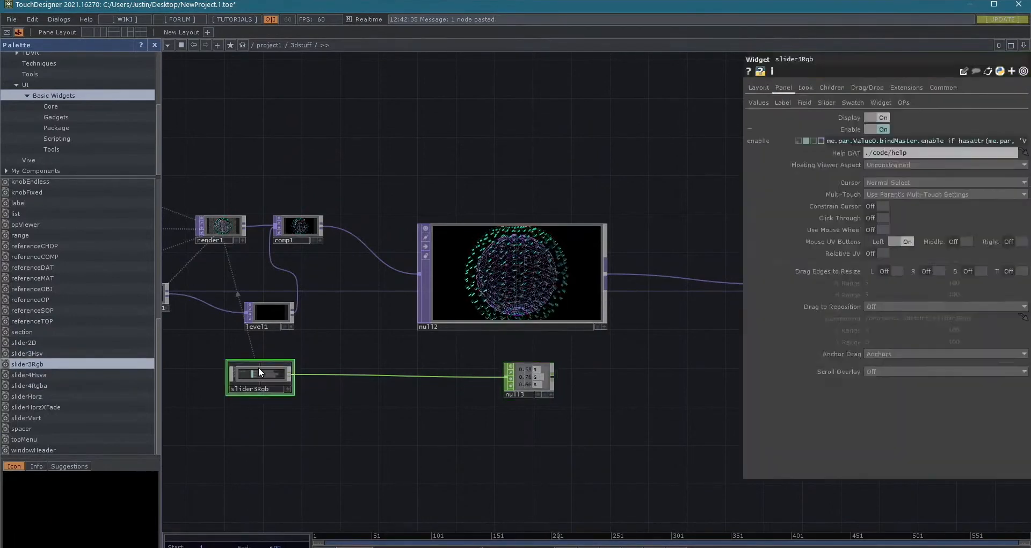
pyautogui.press('i')
pyautogui.scroll(8, 322, 347)
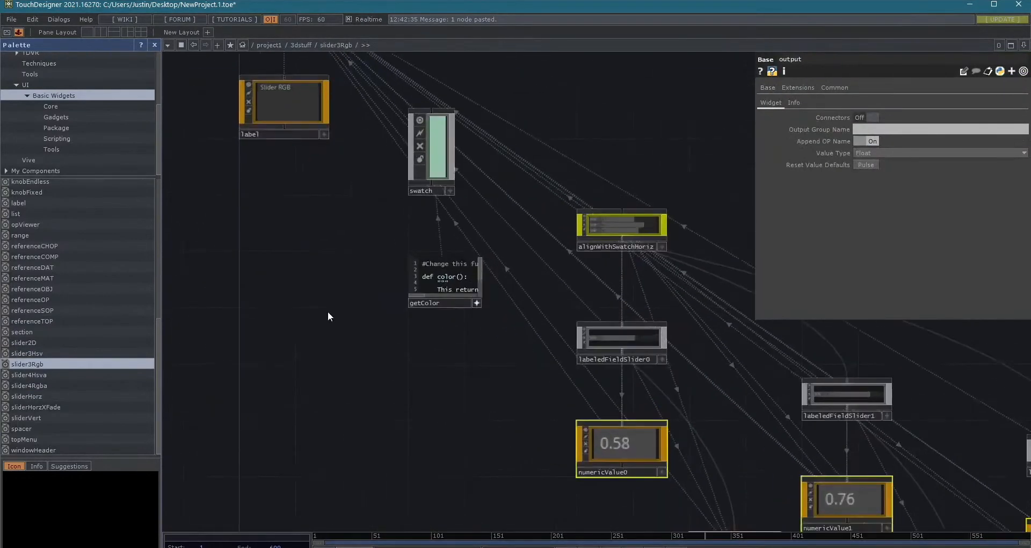
pyautogui.moveTo(412, 245); pyautogui.dragTo(437, 452)
pyautogui.moveTo(443, 355); pyautogui.dragTo(552, 526)
pyautogui.moveTo(335, 262); pyautogui.dragTo(307, 379)
pyautogui.scroll(-3, 308, 379)
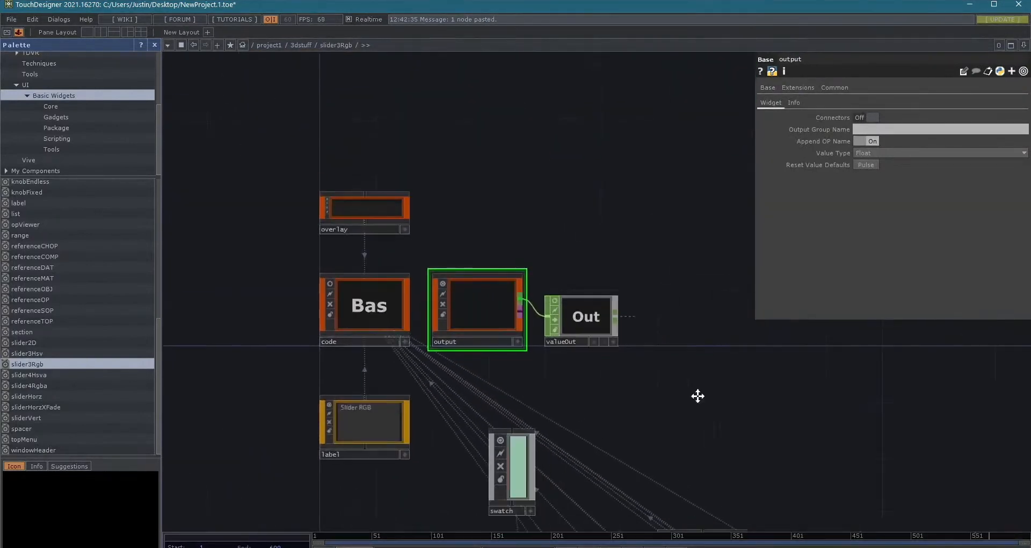
pyautogui.moveTo(698, 395); pyautogui.dragTo(549, 174)
pyautogui.moveTo(693, 285); pyautogui.dragTo(638, 144)
pyautogui.moveTo(705, 181); pyautogui.dragTo(542, 43)
pyautogui.moveTo(783, 506); pyautogui.dragTo(562, 309)
pyautogui.scroll(-4, 564, 316)
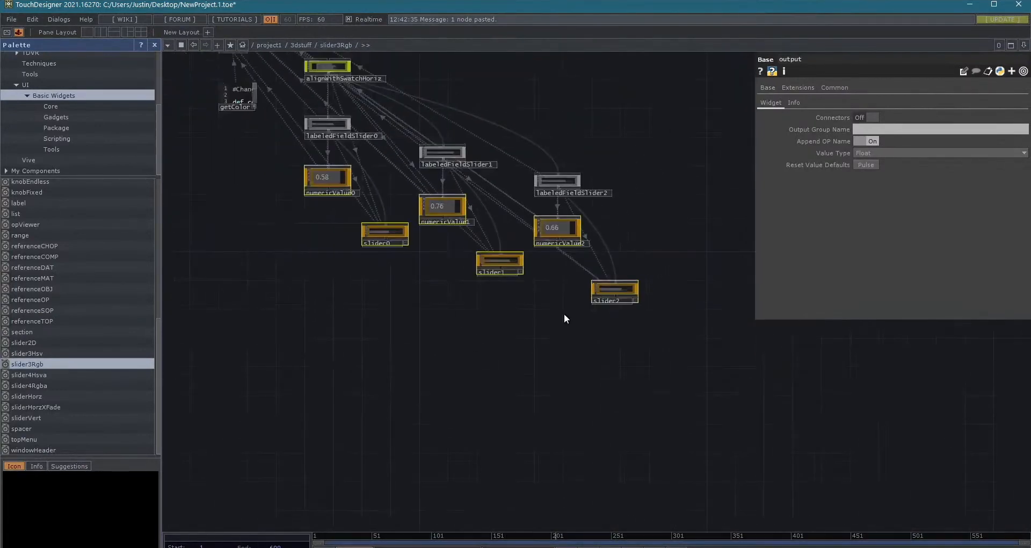
pyautogui.scroll(-2, 564, 317)
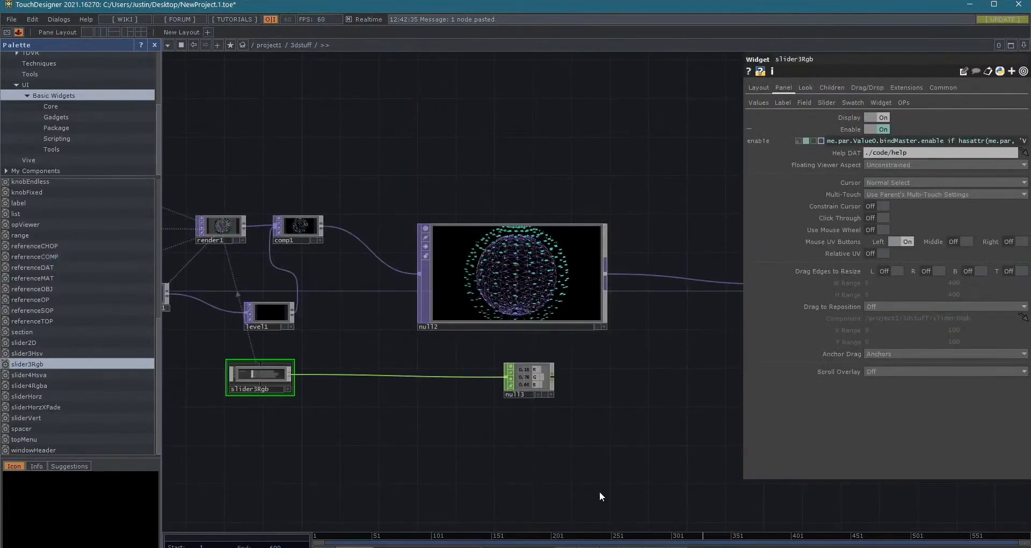
pyautogui.moveTo(600, 492); pyautogui.dragTo(458, 465)
pyautogui.scroll(-2, 616, 465)
pyautogui.moveTo(577, 467); pyautogui.dragTo(588, 493)
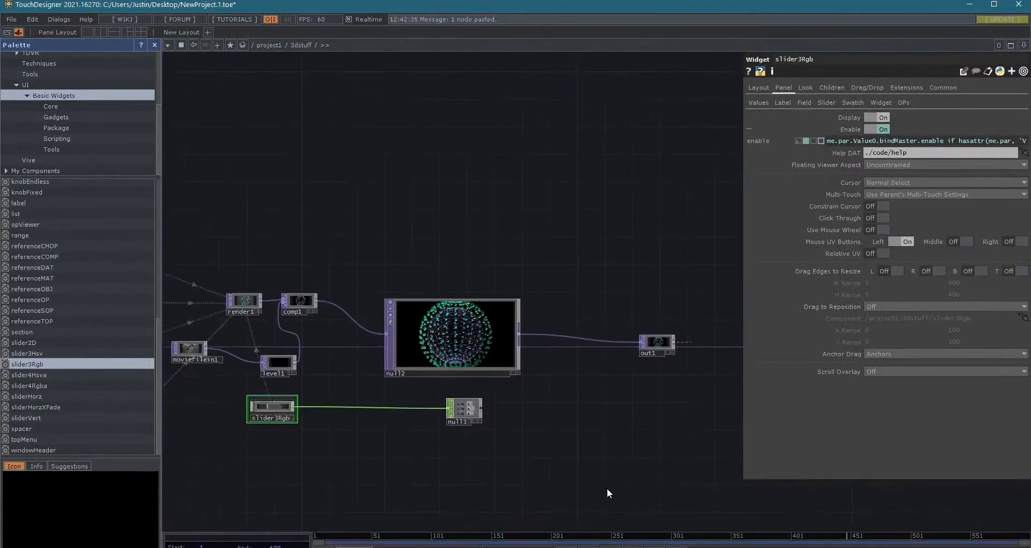
pyautogui.moveTo(675, 410); pyautogui.dragTo(651, 420)
pyautogui.scroll(6, 507, 434)
pyautogui.moveTo(490, 437); pyautogui.dragTo(557, 453)
pyautogui.scroll(-1, 555, 456)
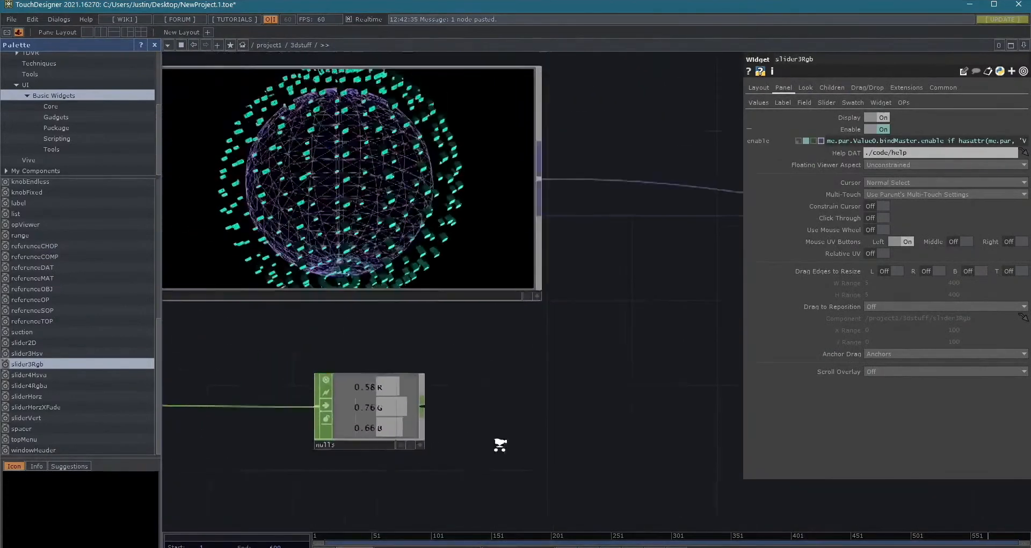
pyautogui.scroll(-2, 500, 445)
pyautogui.rightClick(604, 276)
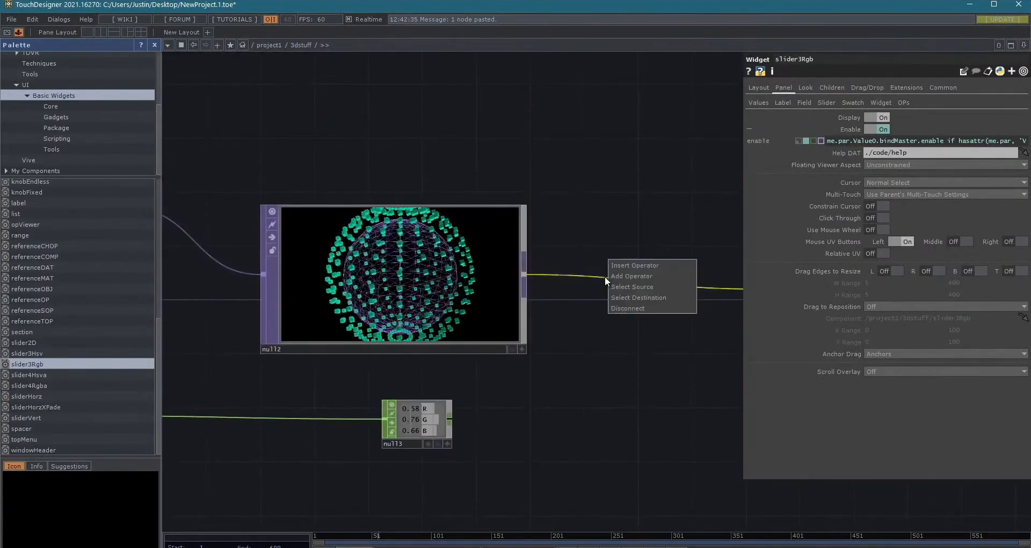
pyautogui.click(634, 264)
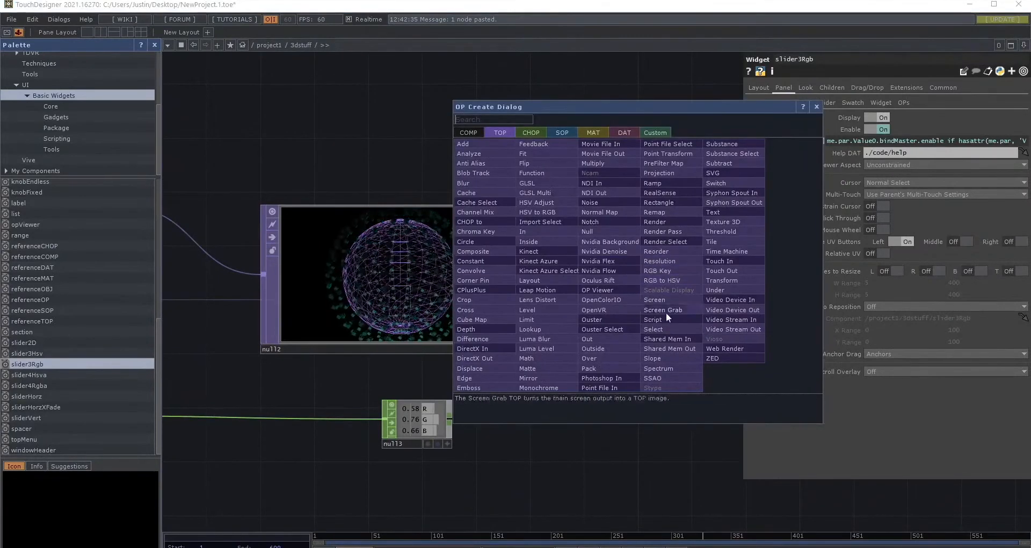
pyautogui.click(720, 212)
pyautogui.scroll(-2, 655, 500)
pyautogui.press('Escape')
# - Move the slider's null3 CHOP back so it sits just below slider3Rgb, near the geo2 and wireframe1 nodes
pyautogui.moveTo(510, 491); pyautogui.dragTo(701, 485)
pyautogui.moveTo(525, 493); pyautogui.dragTo(621, 461)
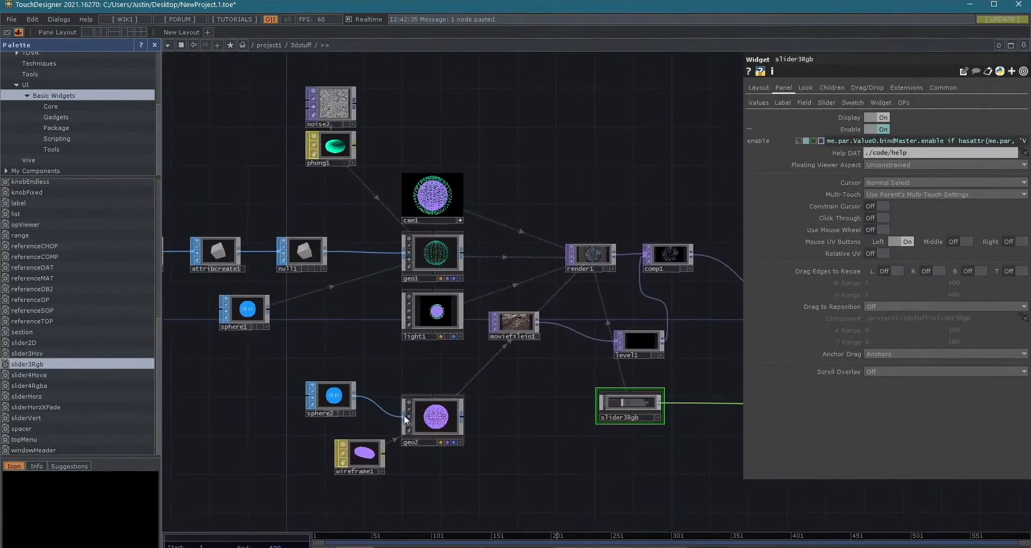
pyautogui.moveTo(575, 502); pyautogui.dragTo(340, 459)
pyautogui.moveTo(688, 404); pyautogui.dragTo(555, 477)
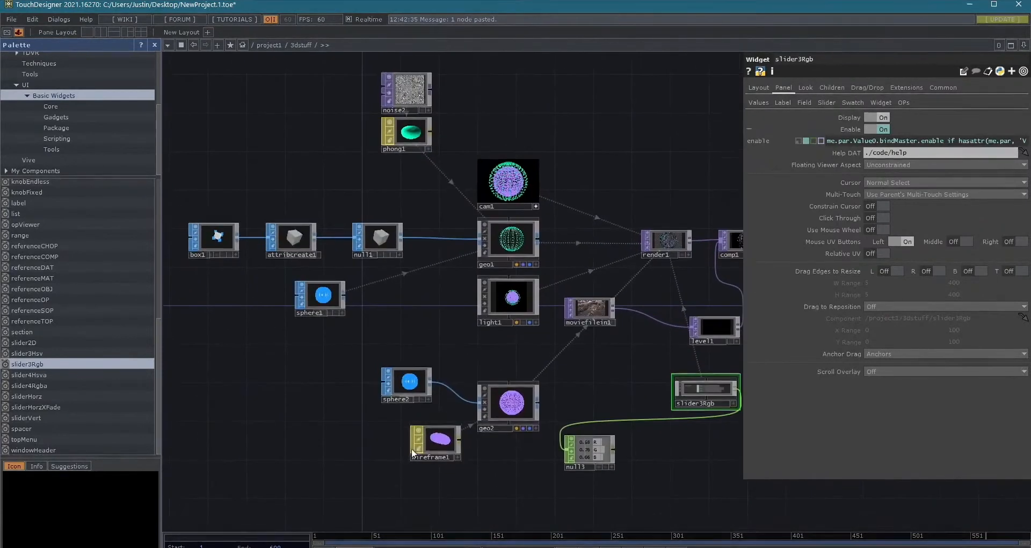
# - Select the wireframe1 material feeding geo2 and inspect its Color parameter in the color picker
pyautogui.click(441, 444)
pyautogui.click(761, 98)
pyautogui.click(761, 99)
pyautogui.moveTo(631, 460); pyautogui.dragTo(545, 455)
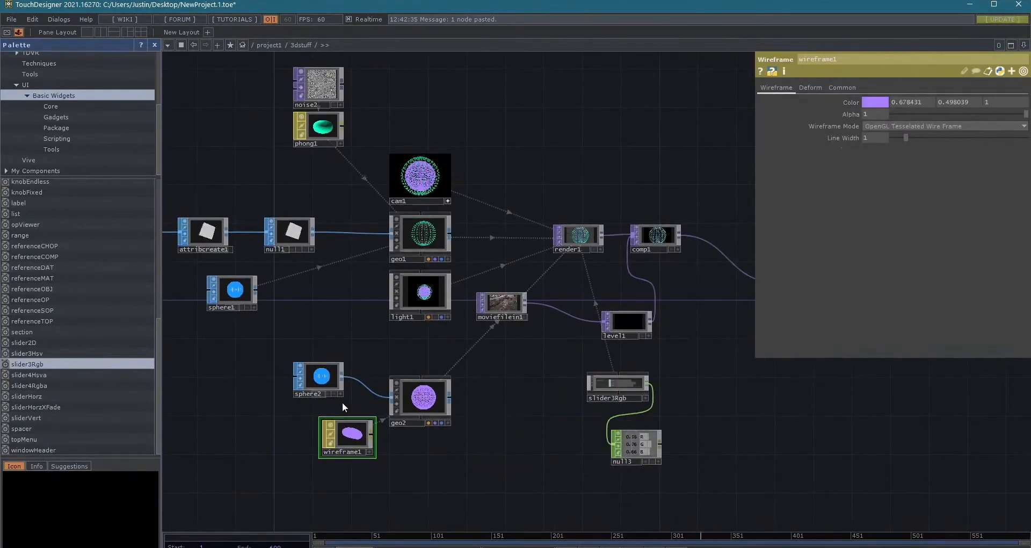
pyautogui.scroll(8, 444, 387)
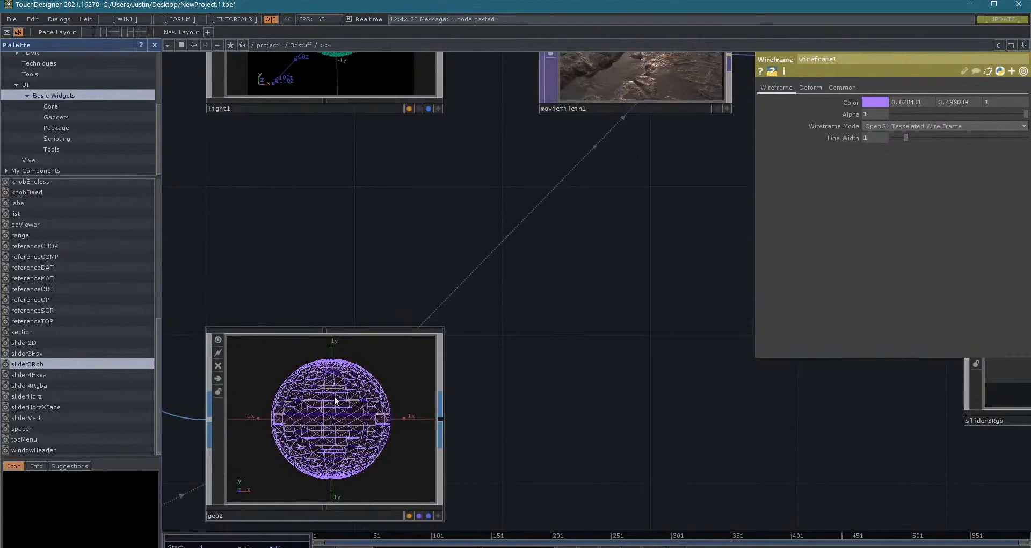
pyautogui.scroll(-5, 671, 422)
pyautogui.moveTo(681, 422); pyautogui.dragTo(464, 322)
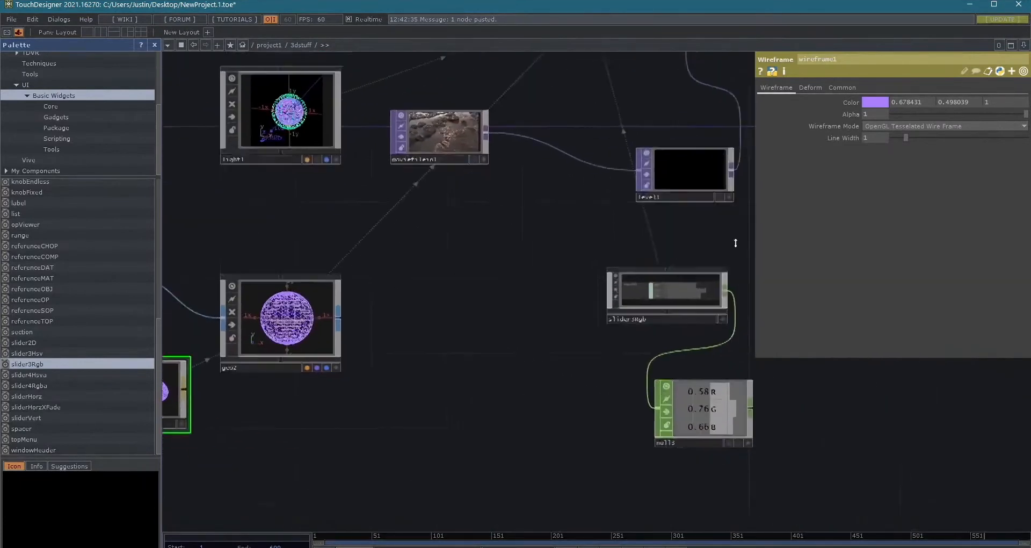
pyautogui.click(871, 101)
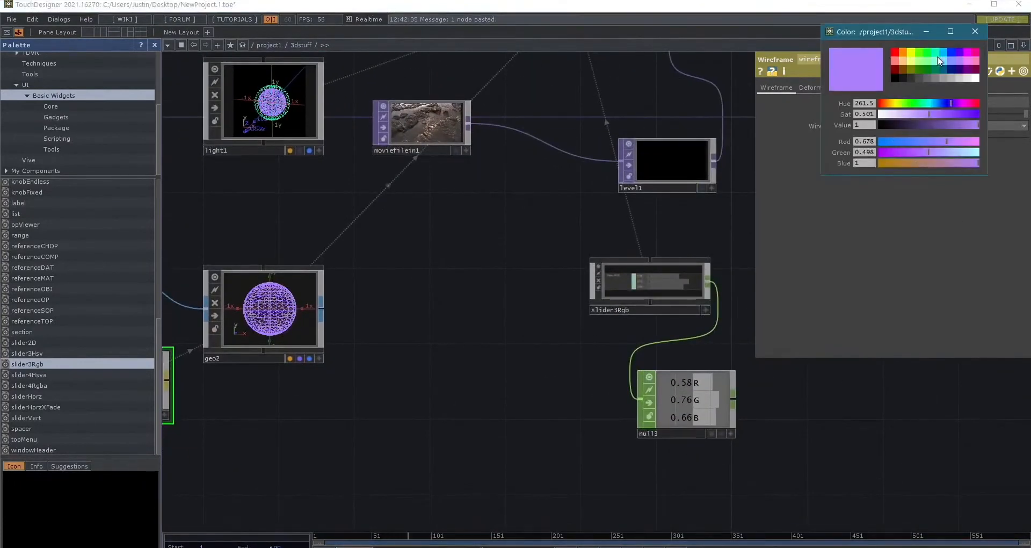
pyautogui.click(975, 31)
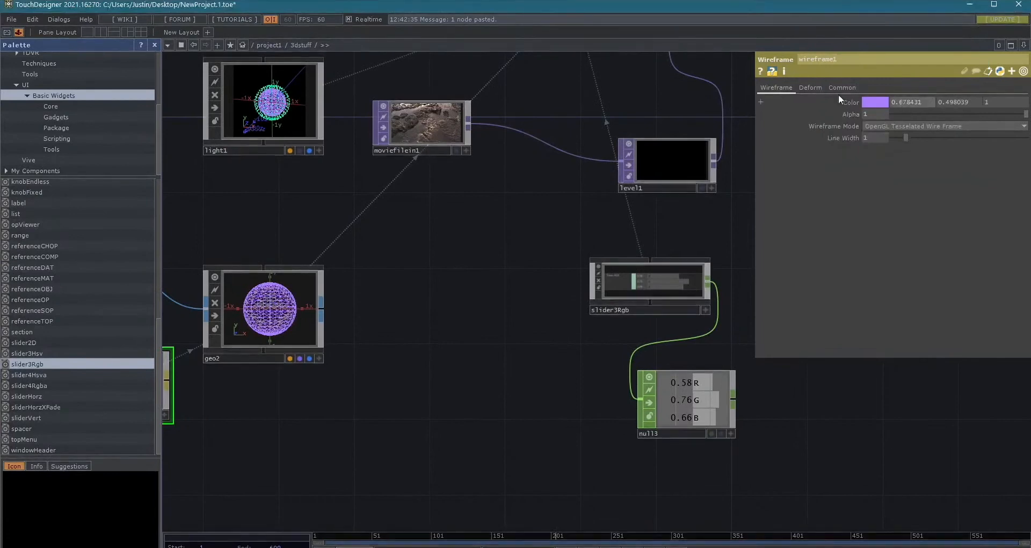
# - Link wireframe1's colorr, colorg and colorb values to null3's R, G and B channels as CHOP references
pyautogui.click(762, 102)
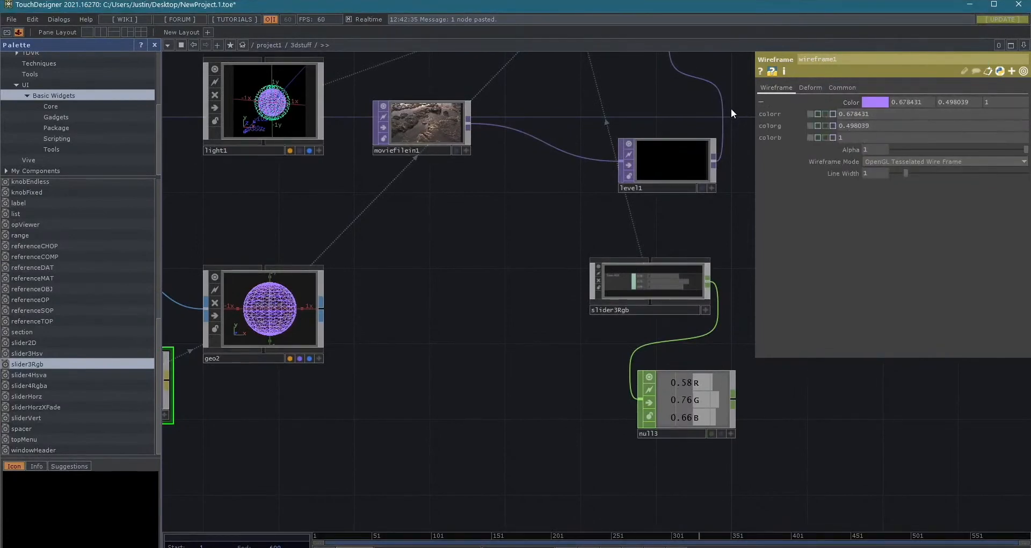
pyautogui.moveTo(805, 389); pyautogui.dragTo(628, 424, button='middle')
pyautogui.click(620, 425)
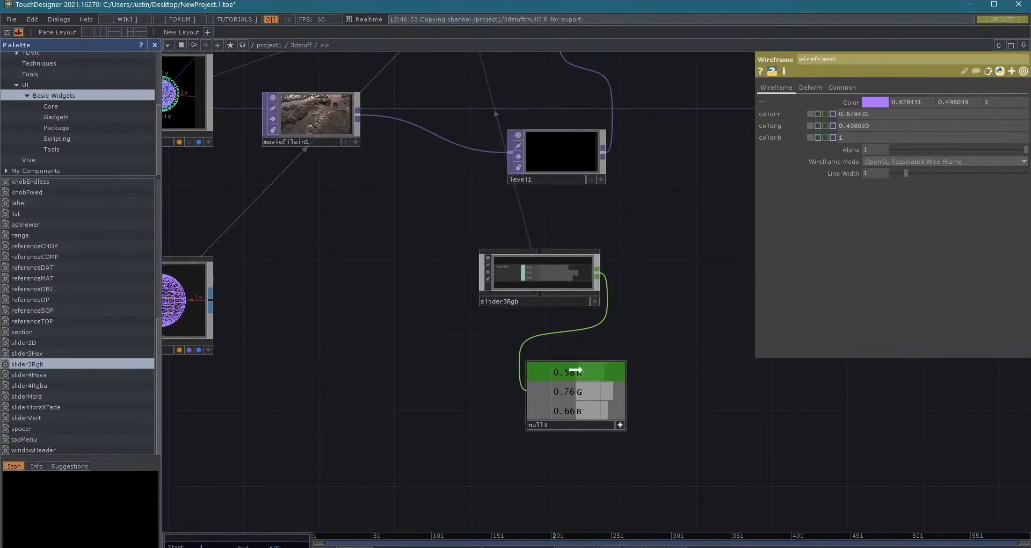
pyautogui.moveTo(857, 115); pyautogui.dragTo(866, 119)
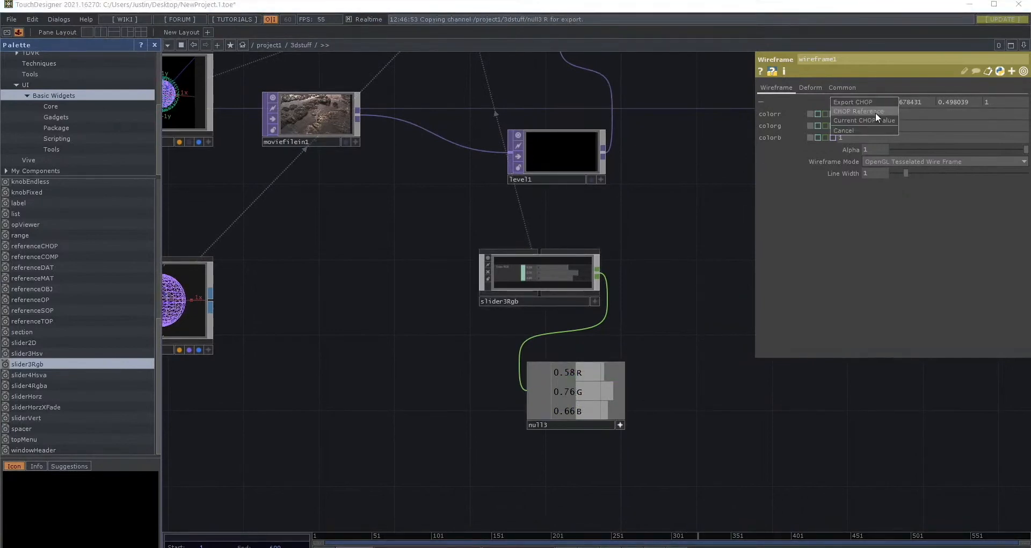
pyautogui.click(875, 111)
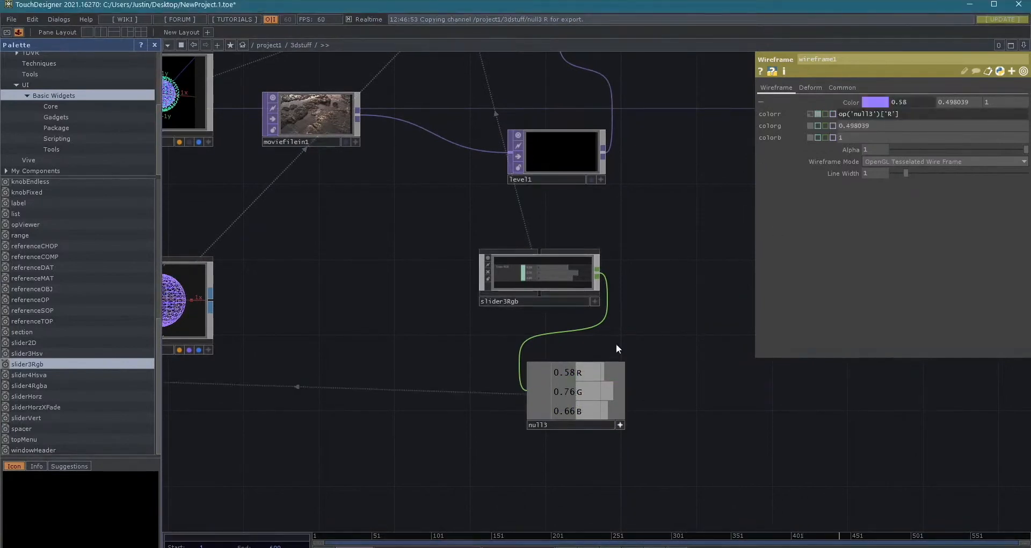
pyautogui.moveTo(885, 126); pyautogui.dragTo(878, 140)
pyautogui.click(897, 123)
pyautogui.click(882, 137)
pyautogui.click(620, 425)
# - Move the slider3Rgb widget directly below the geo2 component, beside wireframe1
pyautogui.scroll(-3, 476, 405)
pyautogui.moveTo(359, 364); pyautogui.dragTo(495, 371)
pyautogui.scroll(8, 494, 369)
pyautogui.scroll(-8, 527, 323)
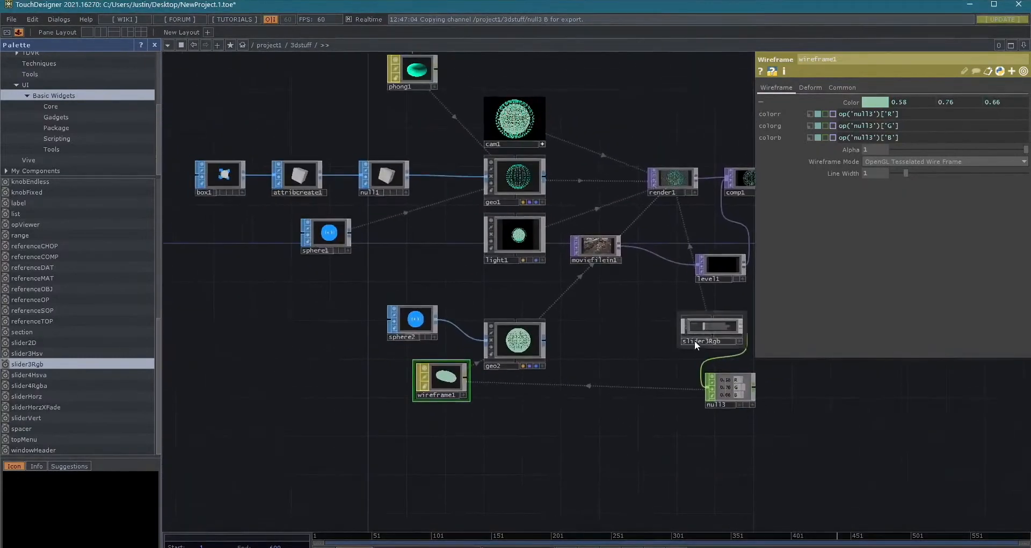
pyautogui.moveTo(540, 351); pyautogui.dragTo(513, 406)
pyautogui.scroll(6, 502, 369)
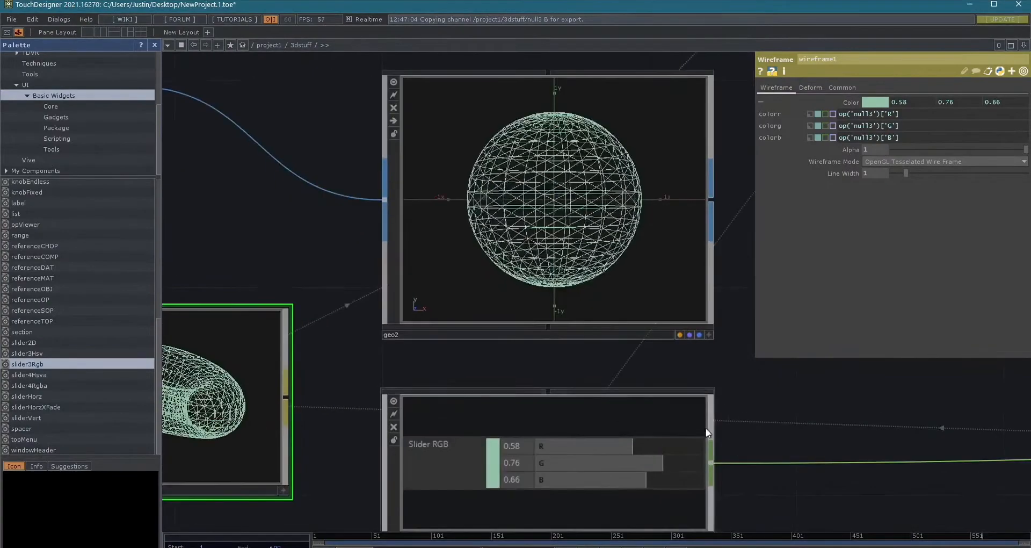
# - Make slider3Rgb interactive, set its sliders to R 1, G 0.16 and B 0.62, and deactivate its viewer
pyautogui.moveTo(786, 393); pyautogui.dragTo(779, 342)
pyautogui.click(702, 473)
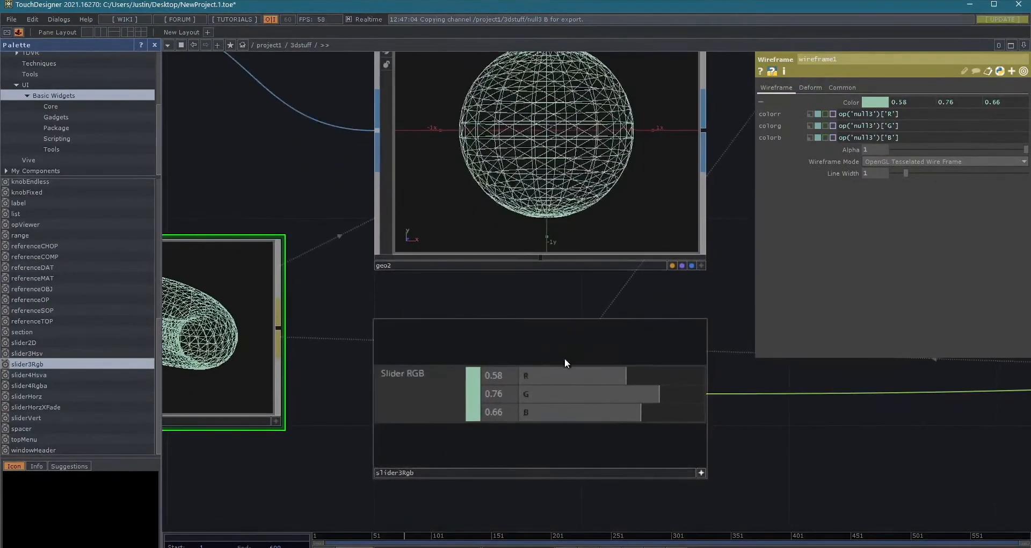
pyautogui.moveTo(581, 371); pyautogui.dragTo(718, 365)
pyautogui.moveTo(654, 391); pyautogui.dragTo(548, 393)
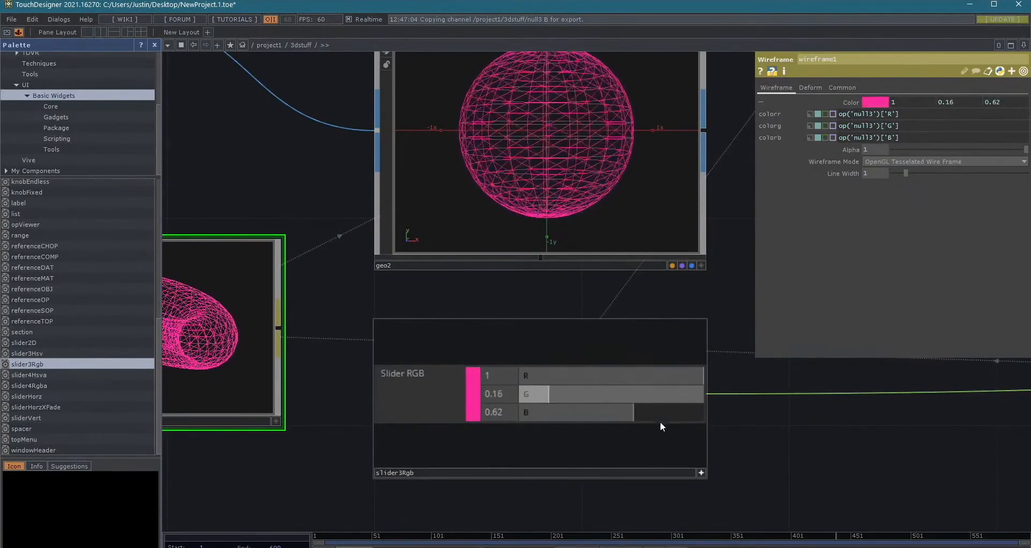
pyautogui.scroll(-4, 741, 443)
pyautogui.moveTo(785, 484); pyautogui.dragTo(682, 473)
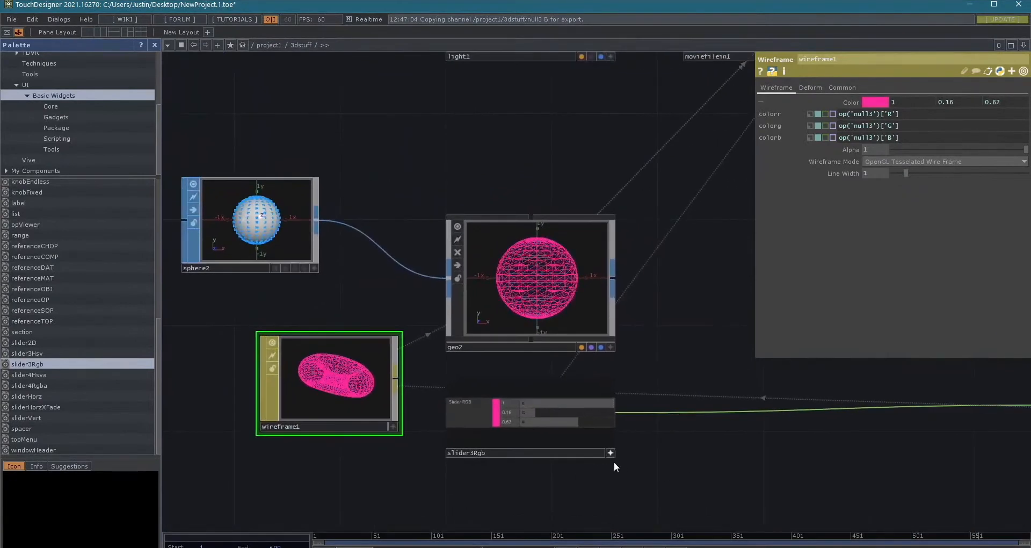
pyautogui.click(611, 453)
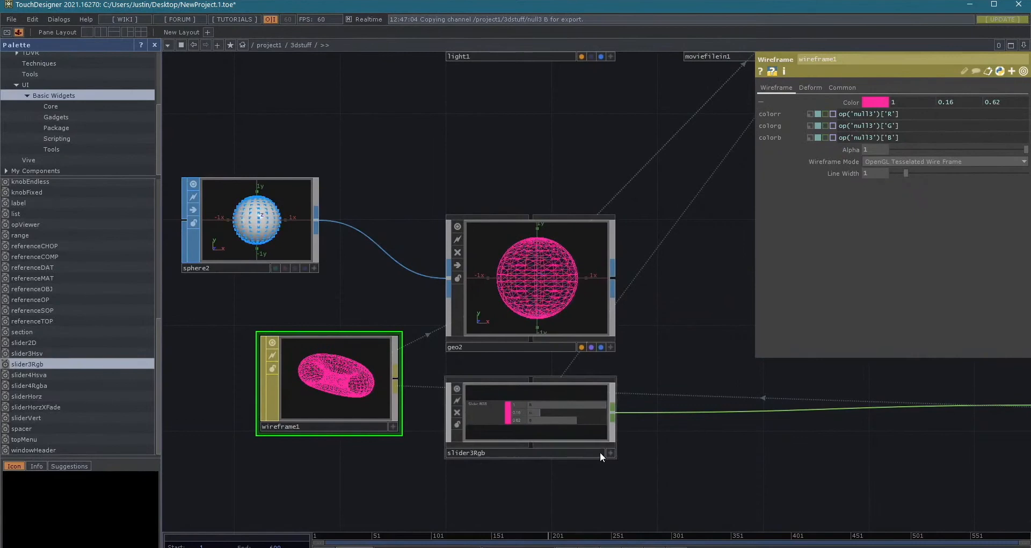
# - Go up to the project1 network and examine the 3dstuff component's viewer with the RGB slider and sphere render
pyautogui.press('u')
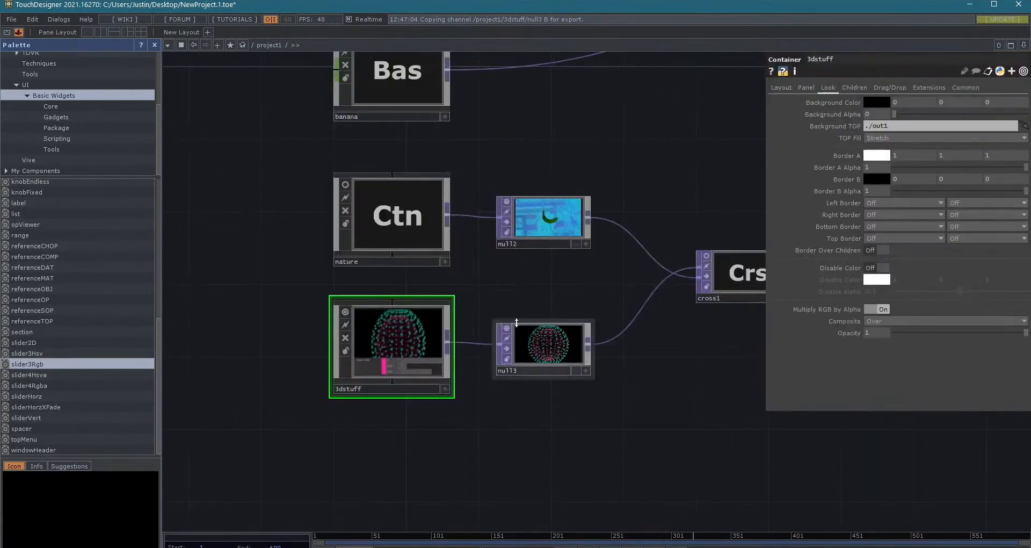
pyautogui.scroll(5, 395, 357)
pyautogui.scroll(-5, 437, 391)
pyautogui.scroll(5, 430, 400)
pyautogui.scroll(-5, 433, 476)
pyautogui.scroll(5, 437, 467)
pyautogui.scroll(-5, 437, 465)
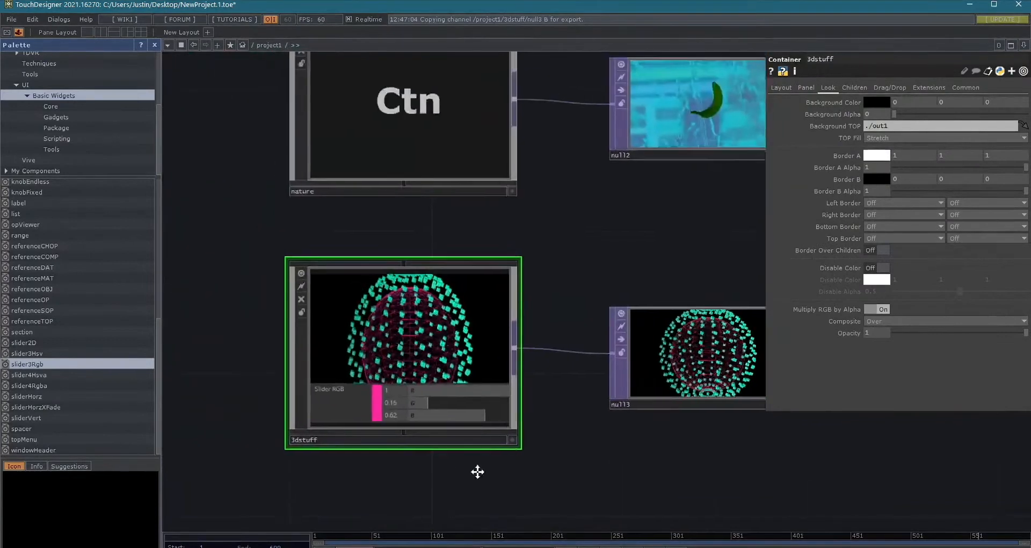
pyautogui.scroll(3, 498, 423)
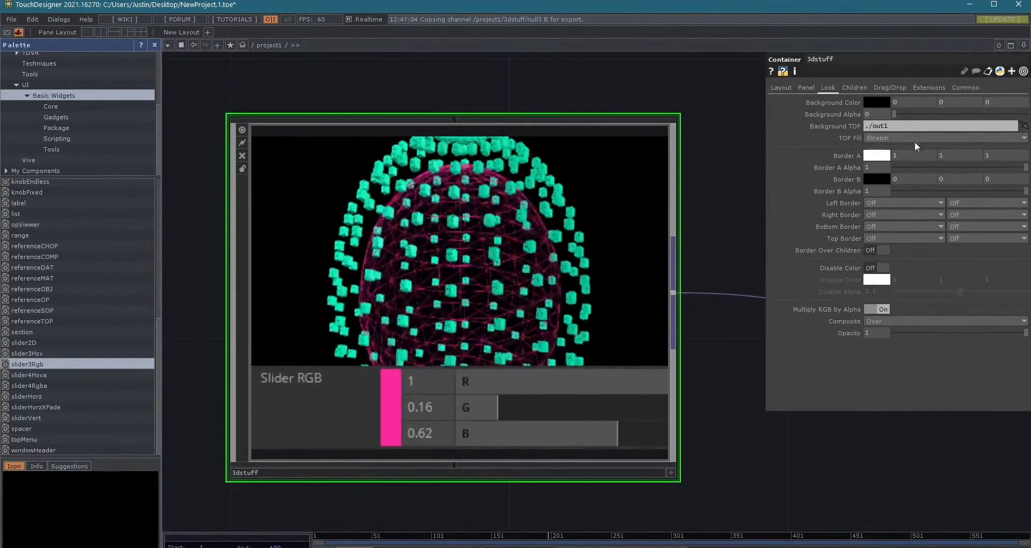
pyautogui.scroll(-2, 559, 349)
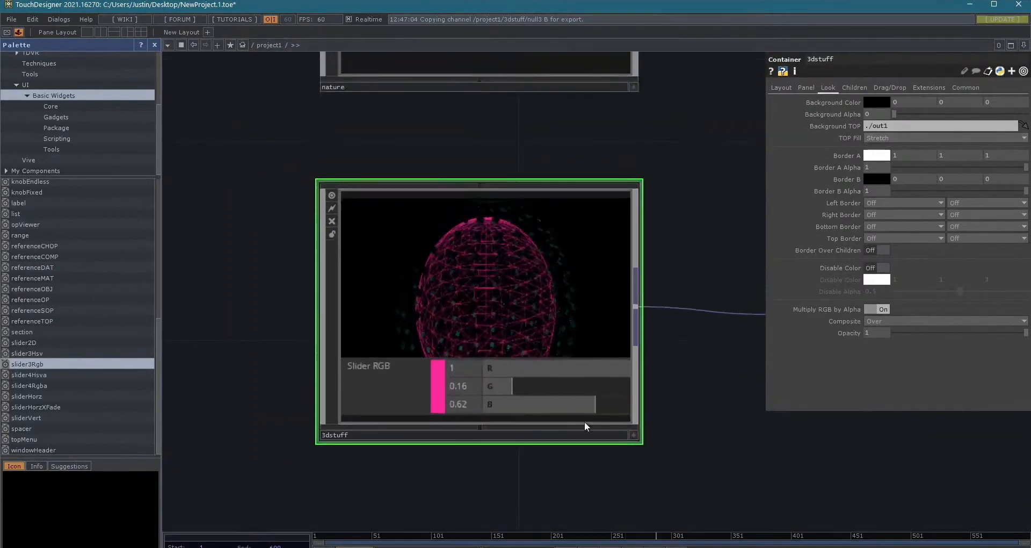
# - Make the 3dstuff component's viewer interactive, set its RGB slider to R 0.19 and G 0.15, and deactivate the viewer
pyautogui.click(631, 435)
pyautogui.moveTo(485, 381); pyautogui.dragTo(597, 374)
pyautogui.moveTo(504, 375); pyautogui.dragTo(513, 375)
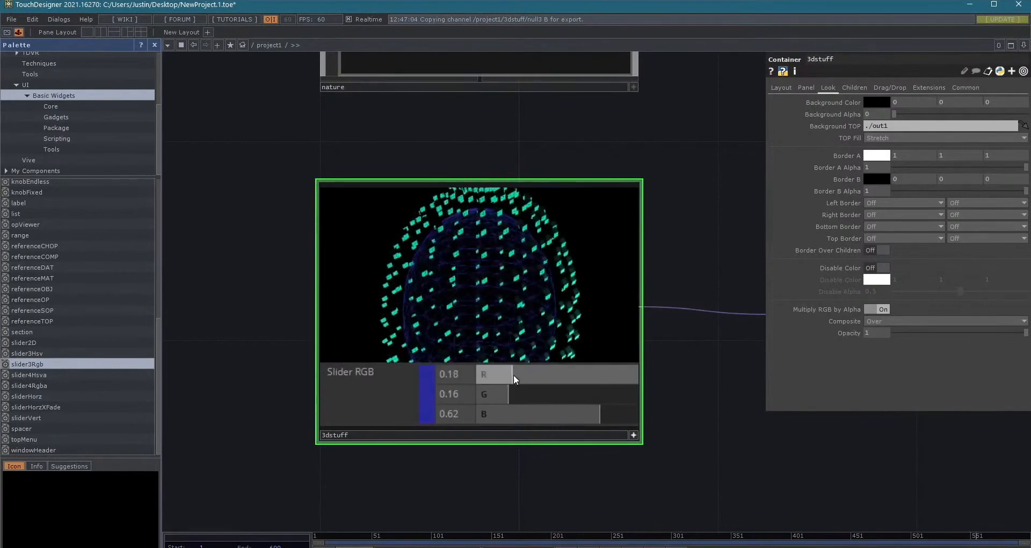
pyautogui.click(634, 435)
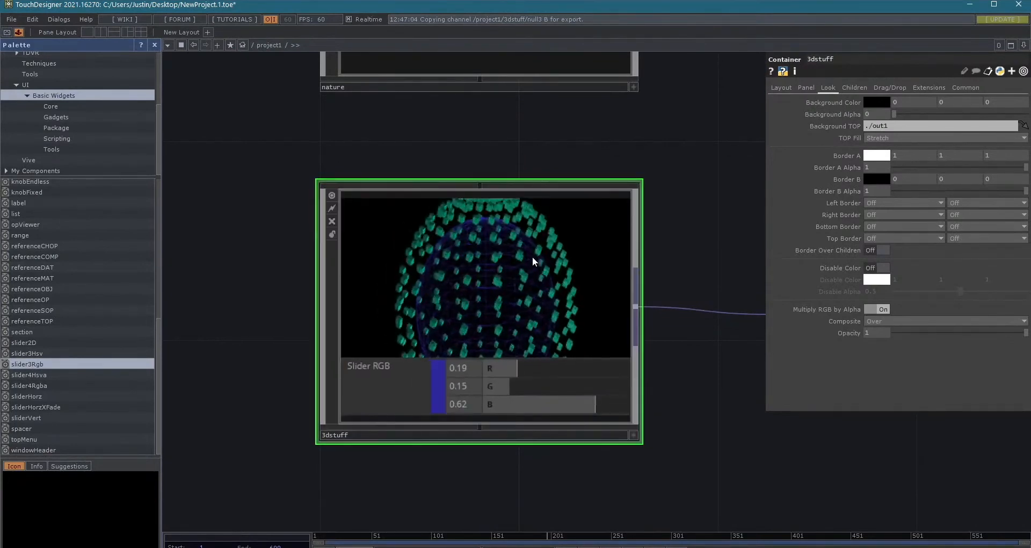
pyautogui.scroll(-5, 617, 266)
pyautogui.moveTo(656, 413); pyautogui.dragTo(610, 406)
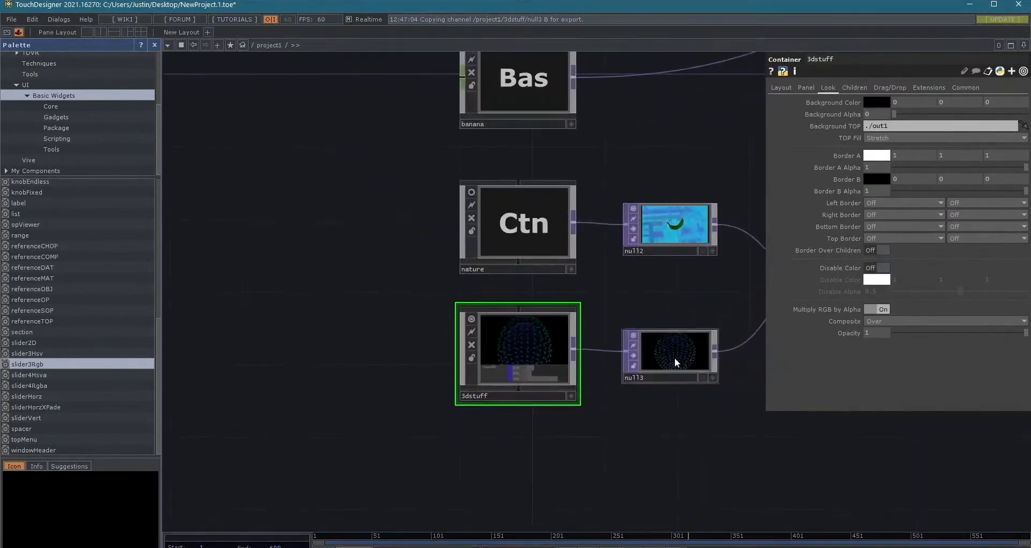
# - Enlarge the null3 node beside 3dstuff so that its viewer shows the sphere render at a larger size
pyautogui.scroll(5, 647, 353)
pyautogui.scroll(-3, 631, 350)
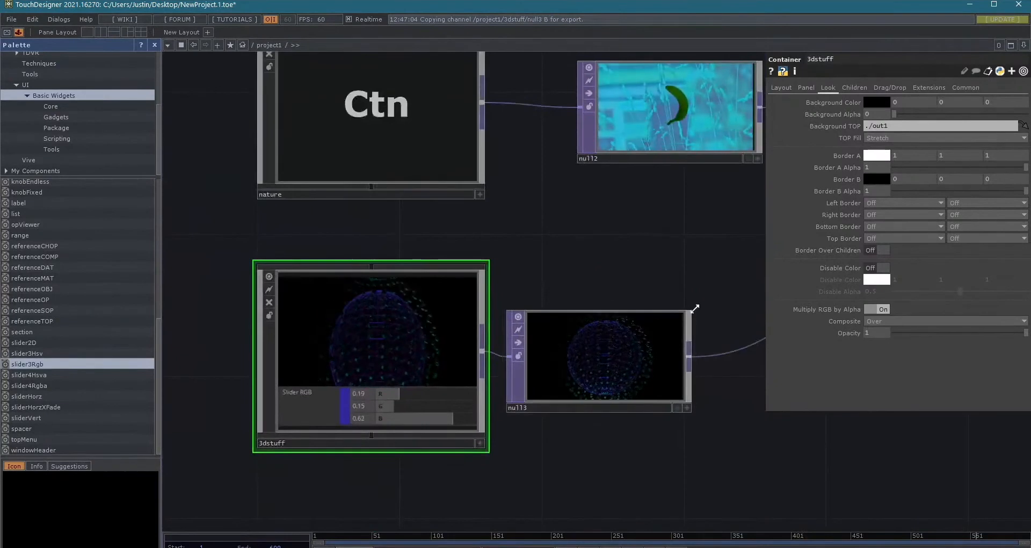
pyautogui.moveTo(692, 308); pyautogui.dragTo(713, 298)
pyautogui.moveTo(723, 260); pyautogui.dragTo(764, 204)
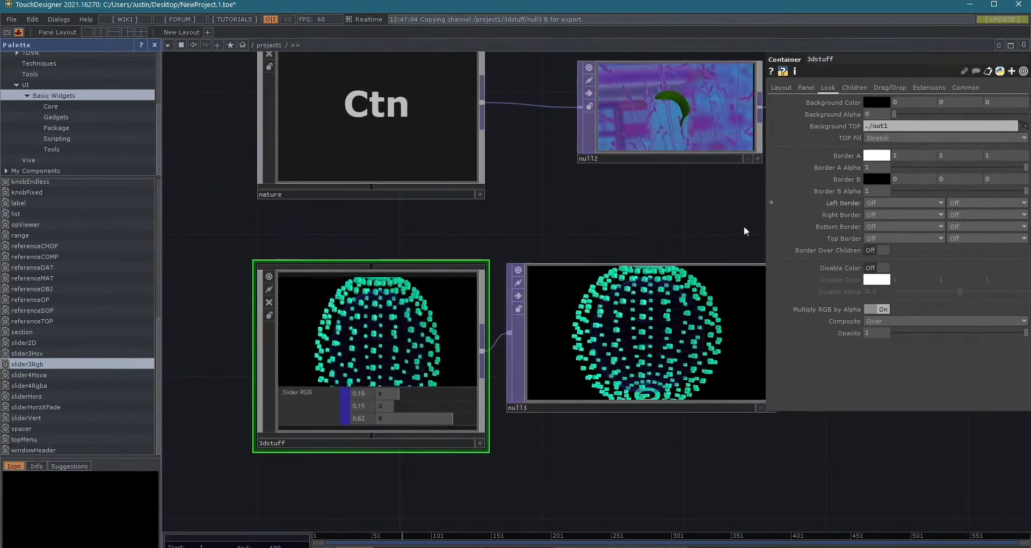
pyautogui.scroll(2, 407, 408)
pyautogui.scroll(-3, 371, 344)
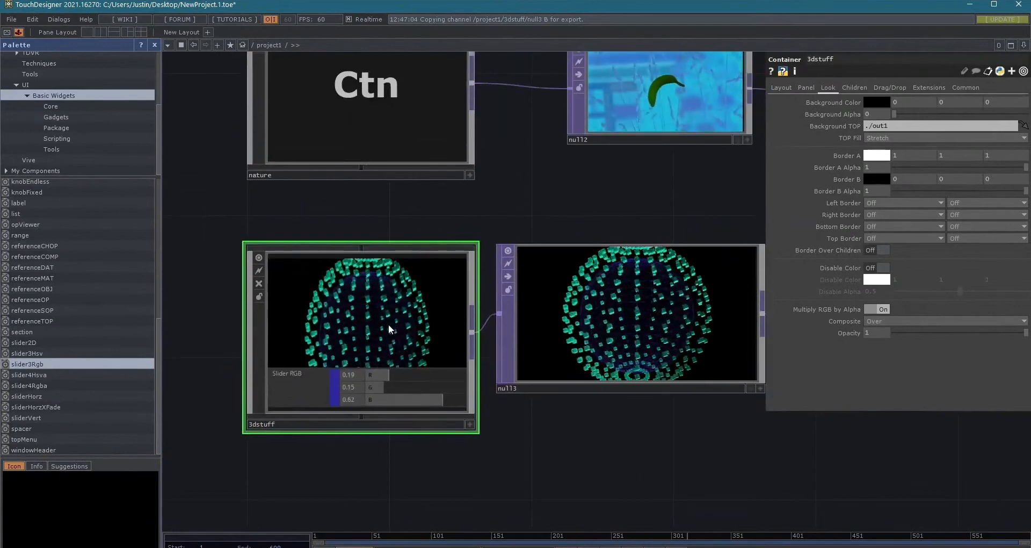
# - Inside the 3dstuff component, add a knobEndless widget in the empty area near wireframe1
pyautogui.press('i')
pyautogui.moveTo(358, 246); pyautogui.dragTo(666, 357)
pyautogui.scroll(-3, 666, 357)
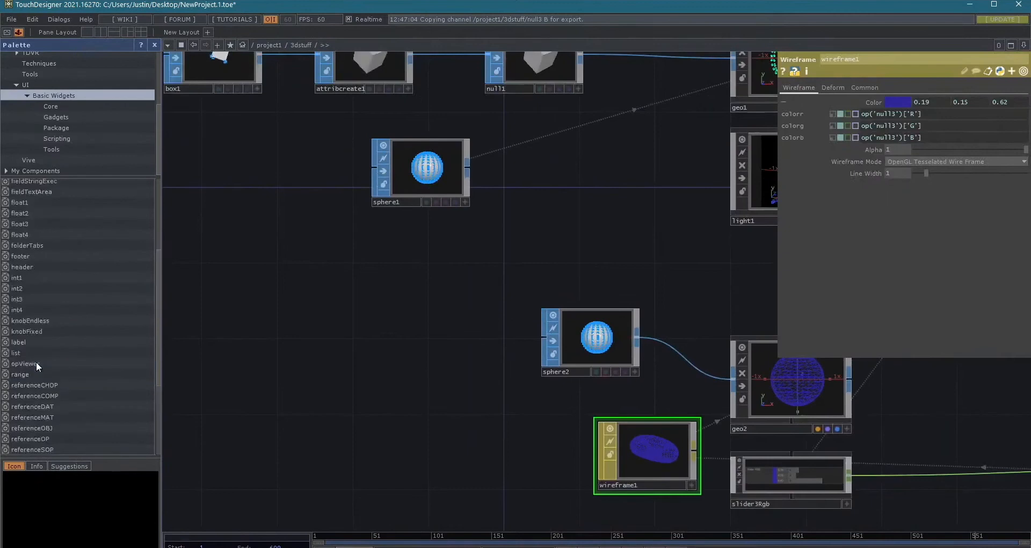
pyautogui.scroll(8, 43, 279)
pyautogui.scroll(-4, 51, 252)
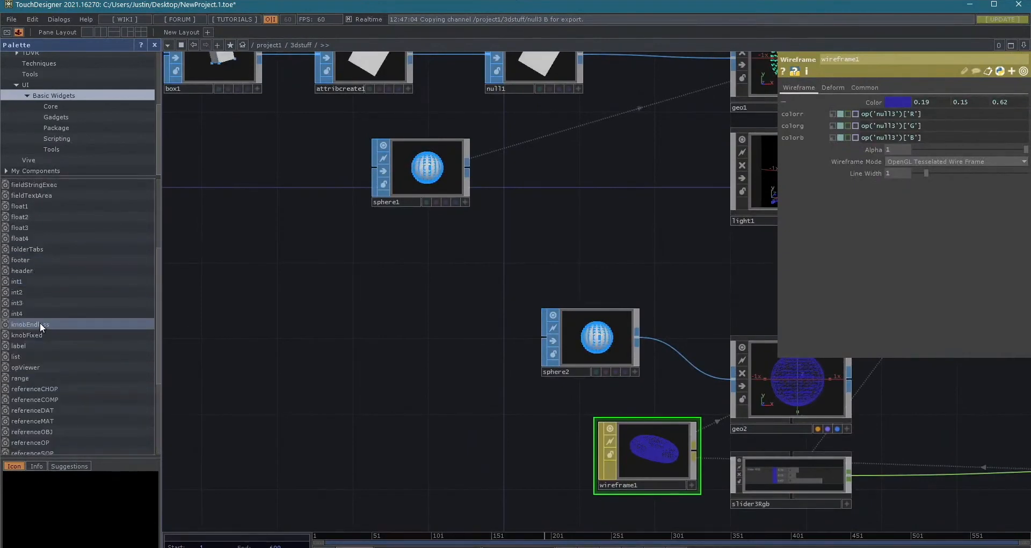
pyautogui.moveTo(467, 471); pyautogui.dragTo(459, 429)
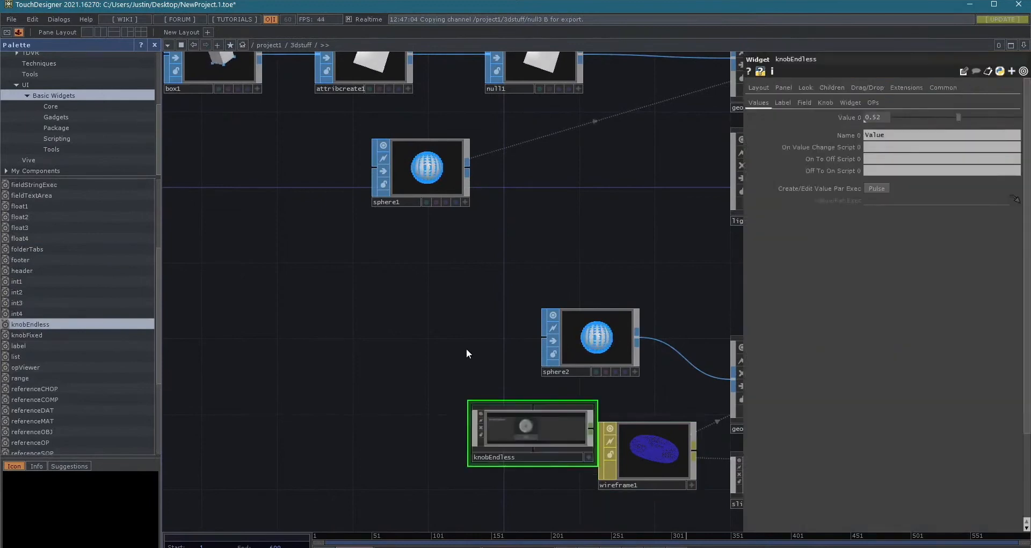
pyautogui.moveTo(556, 424); pyautogui.dragTo(511, 417)
pyautogui.scroll(8, 486, 418)
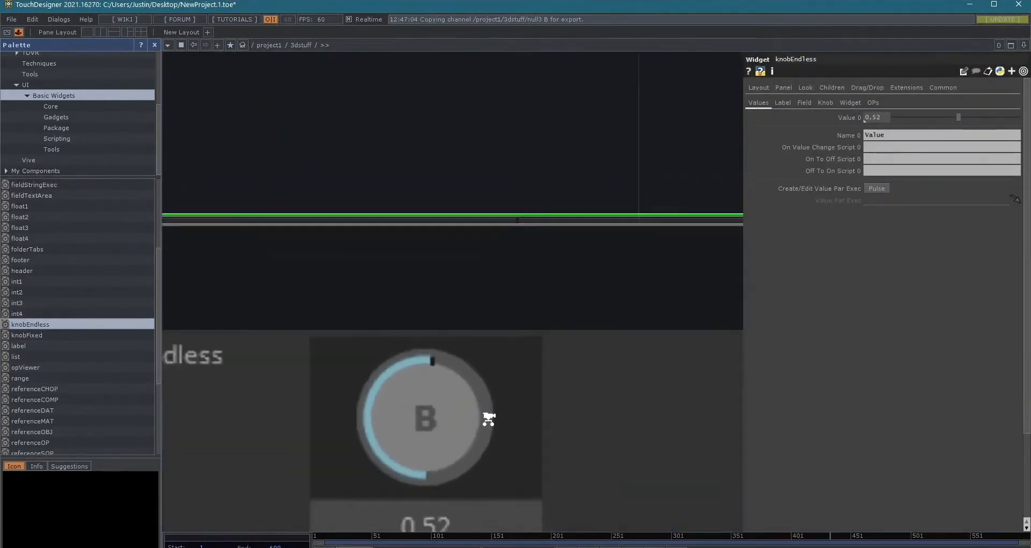
pyautogui.scroll(-3, 486, 418)
# - Return to the project1 network and set the 3dstuff container's width and height to 800 each
pyautogui.press('u')
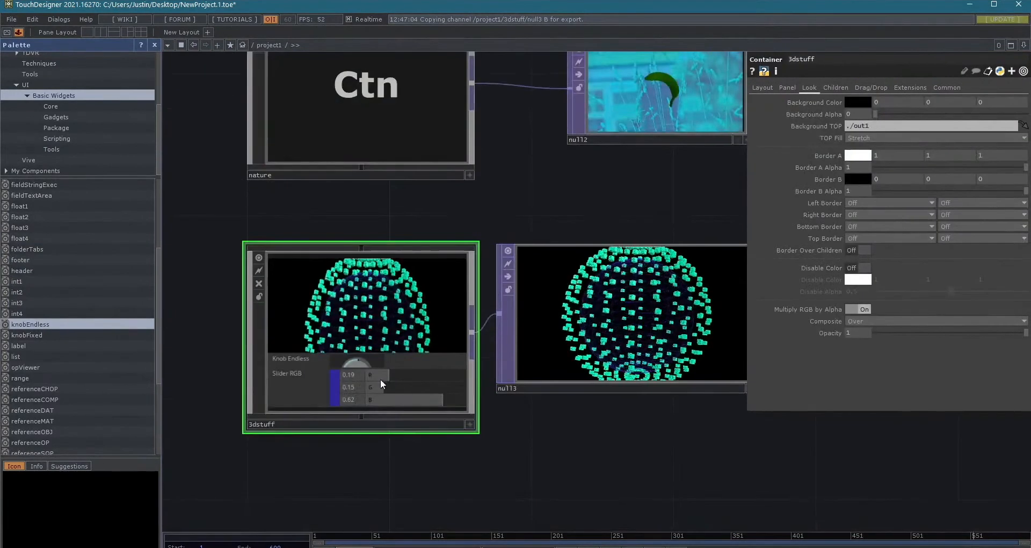
pyautogui.scroll(6, 349, 376)
pyautogui.scroll(-4, 280, 374)
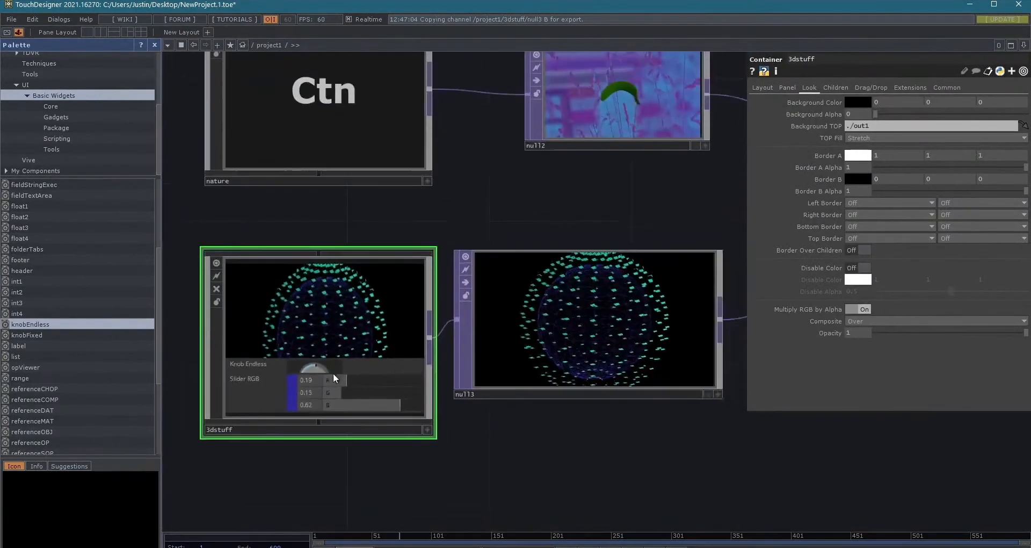
pyautogui.click(762, 90)
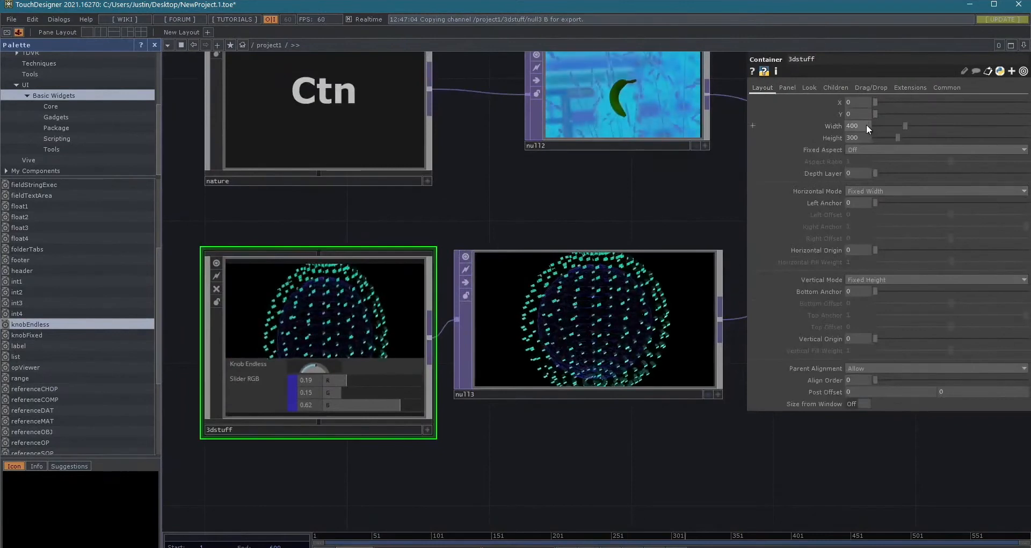
pyautogui.write('800')
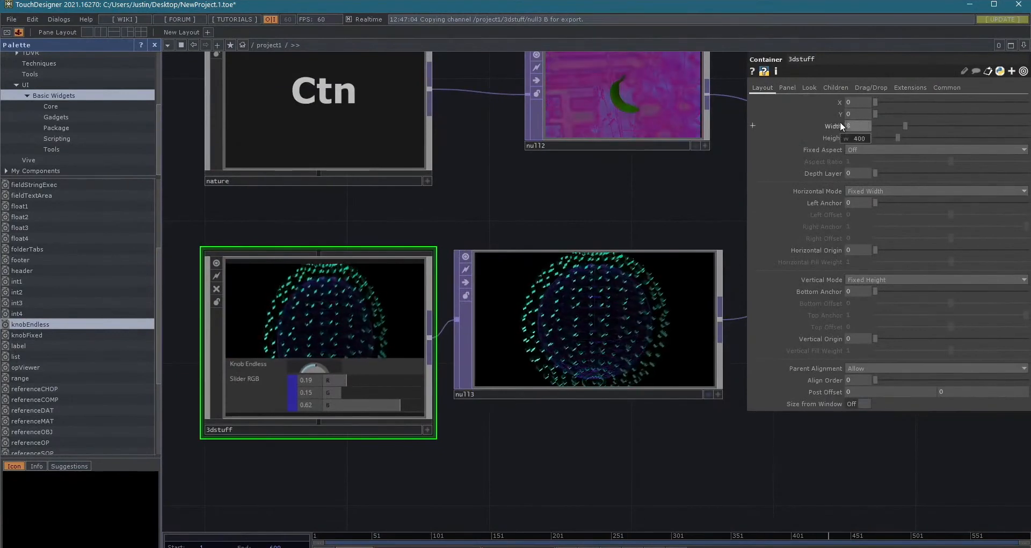
pyautogui.press('Return')
pyautogui.write('800')
pyautogui.press('Return')
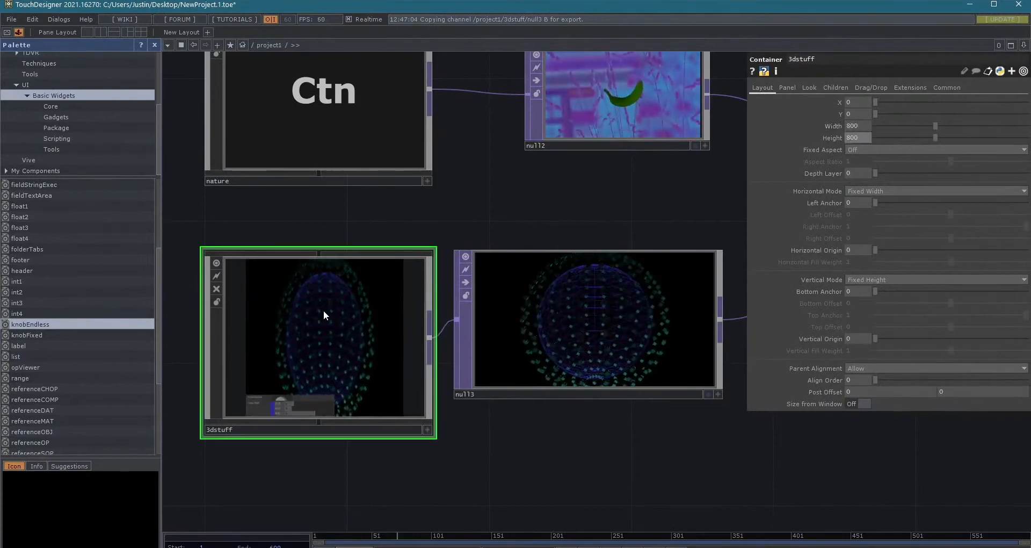
# - Clear the Background TOP reference ./out1 from the 3dstuff container
pyautogui.click(805, 87)
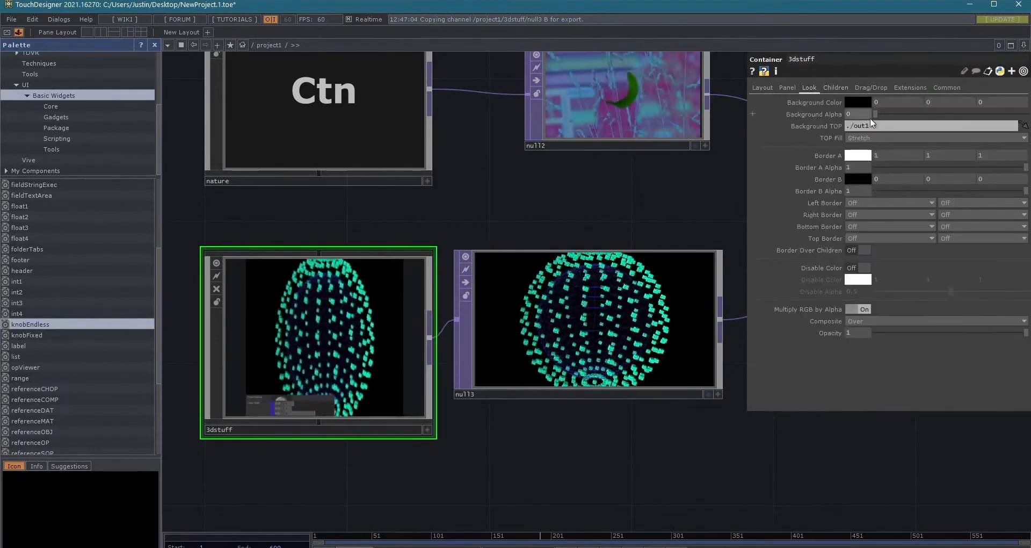
pyautogui.press('BackSpace')
pyautogui.press('Return')
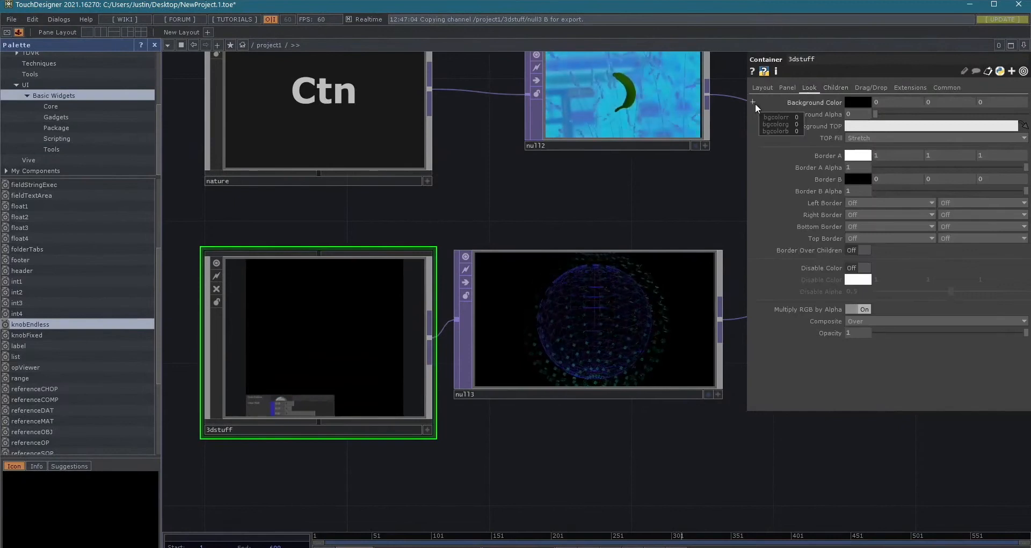
pyautogui.scroll(3, 273, 371)
pyautogui.scroll(-2, 276, 368)
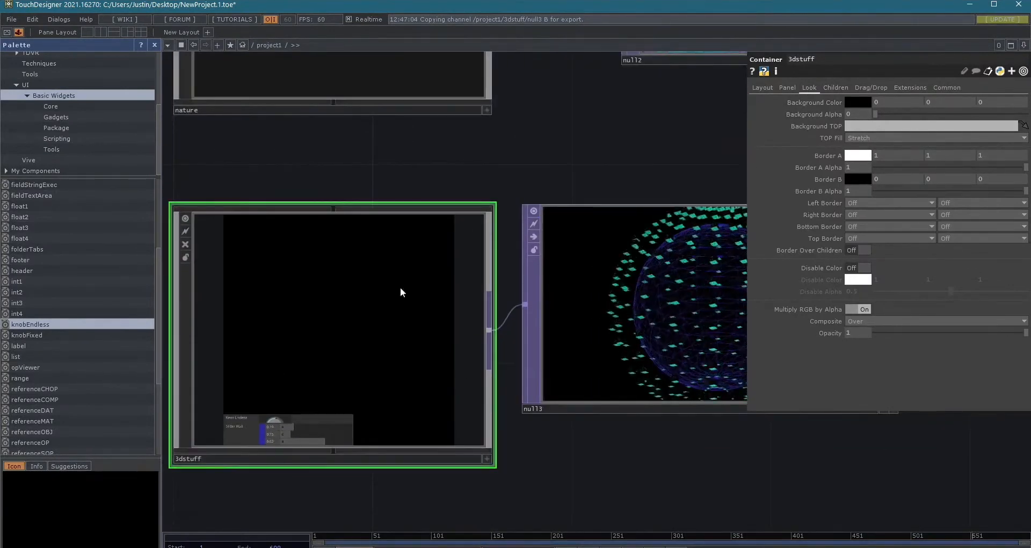
# - Set the 3dstuff container's child alignment to Top to Bottom so the knob and RGB slider are stacked
pyautogui.click(762, 87)
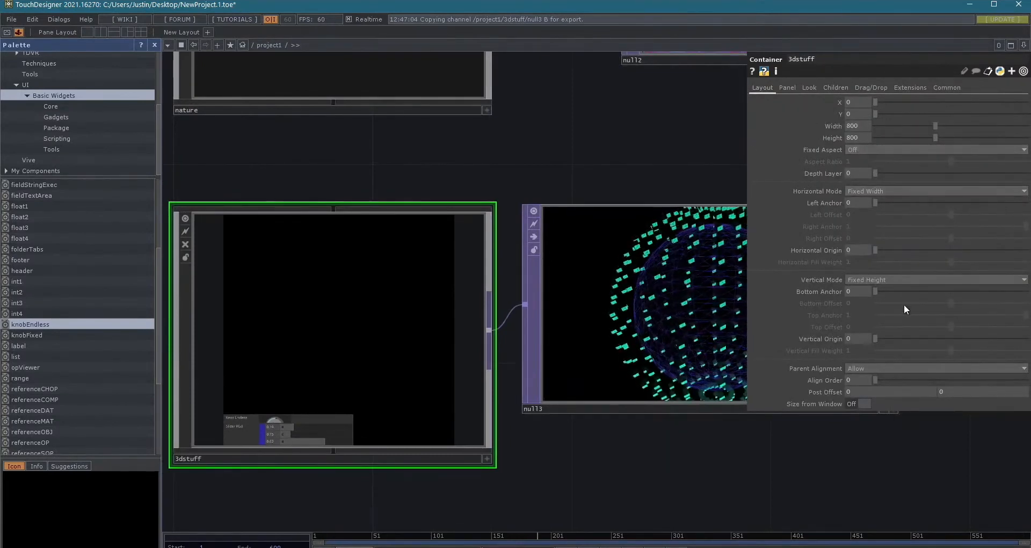
pyautogui.click(835, 87)
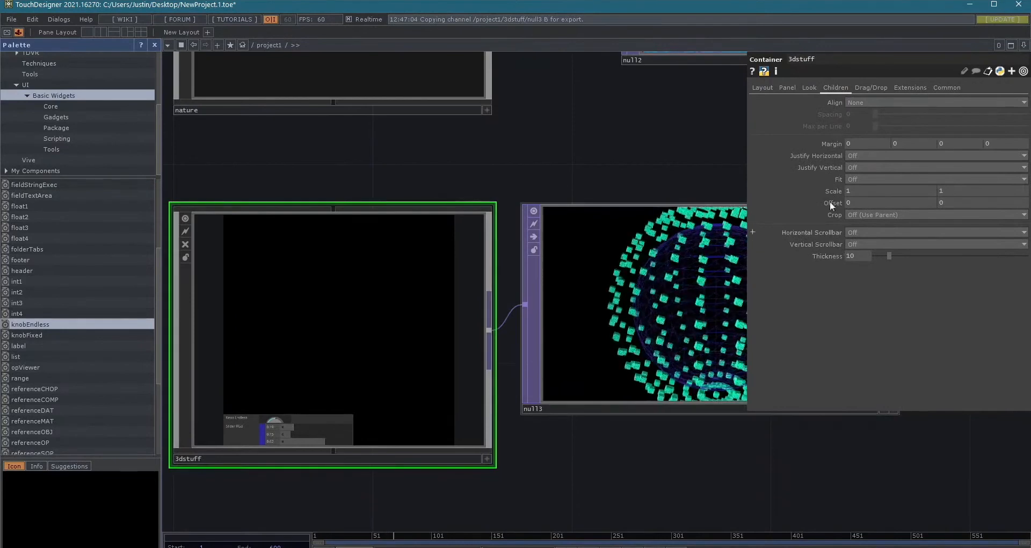
pyautogui.click(883, 102)
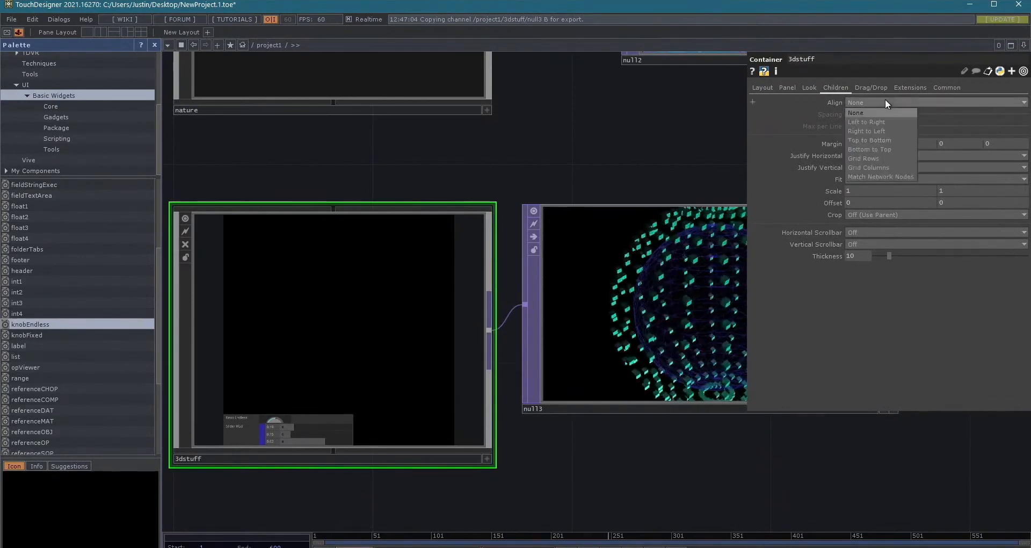
pyautogui.click(885, 139)
pyautogui.scroll(3, 237, 248)
pyautogui.scroll(5, 236, 239)
pyautogui.scroll(-6, 236, 236)
pyautogui.moveTo(483, 112); pyautogui.dragTo(649, 98)
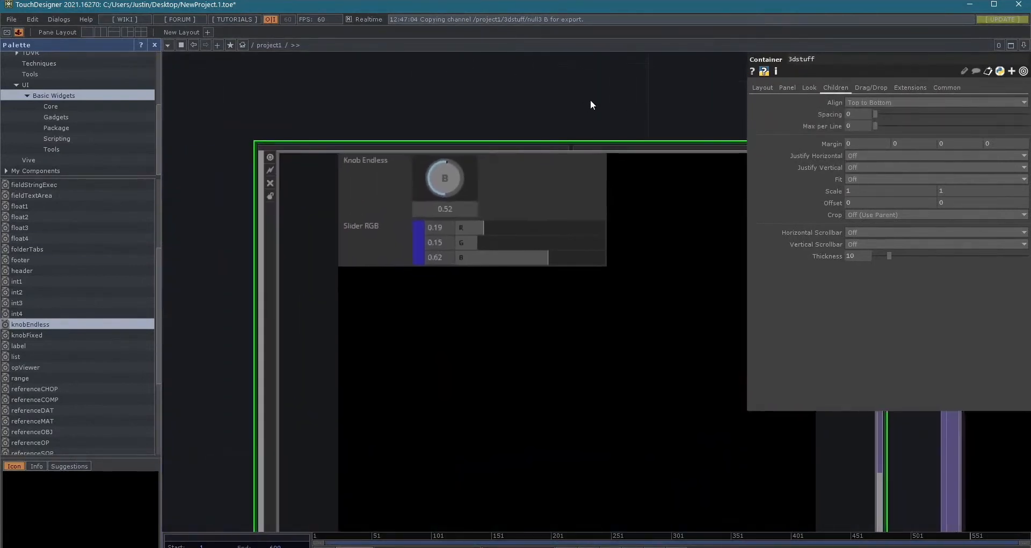
pyautogui.scroll(-4, 572, 98)
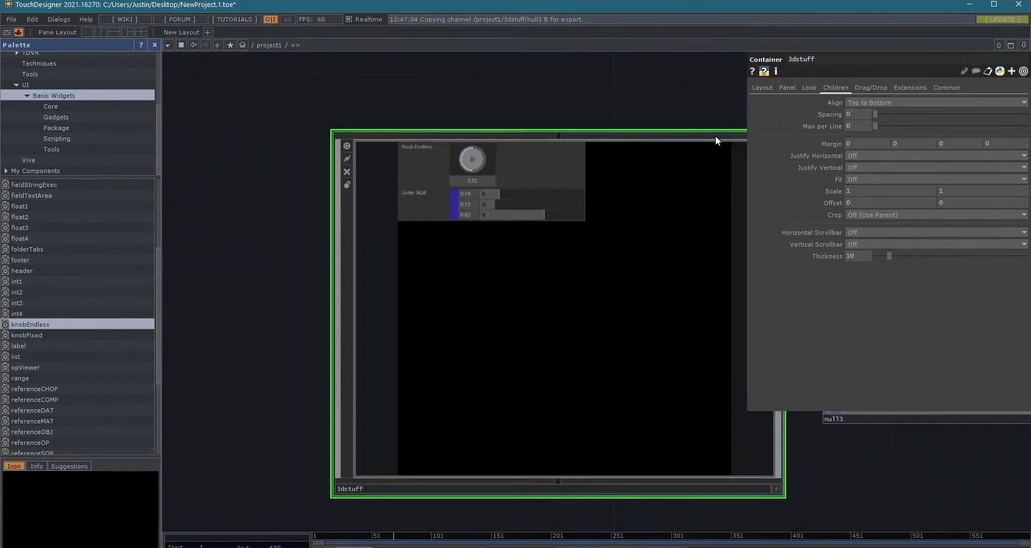
# - Open the kantanMapper editing window, turn on its mapped output, and close the editor
pyautogui.moveTo(629, 98); pyautogui.dragTo(504, 99)
pyautogui.scroll(-7, 504, 99)
pyautogui.moveTo(431, 312); pyautogui.dragTo(177, 400)
pyautogui.moveTo(535, 116); pyautogui.dragTo(388, 293)
pyautogui.click(566, 184)
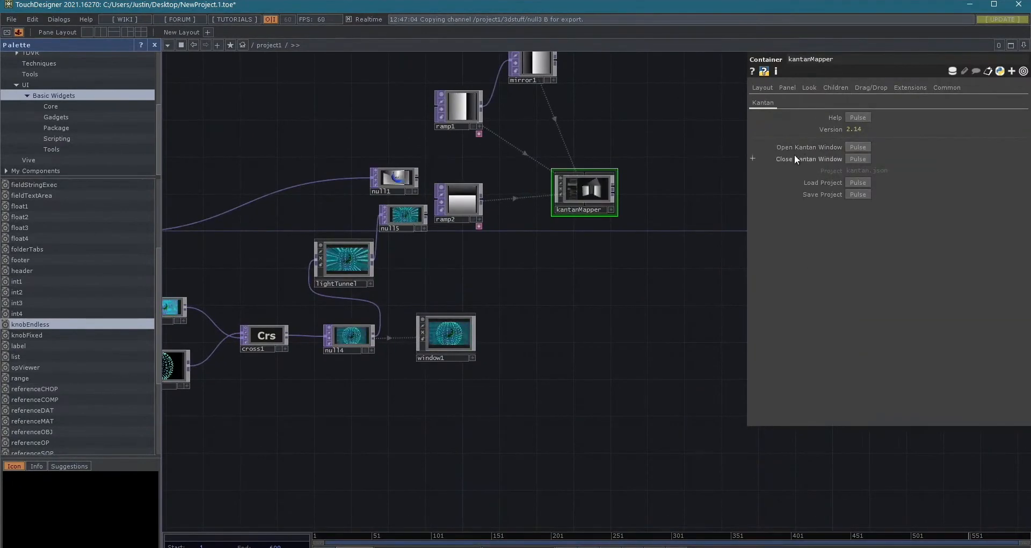
pyautogui.click(862, 147)
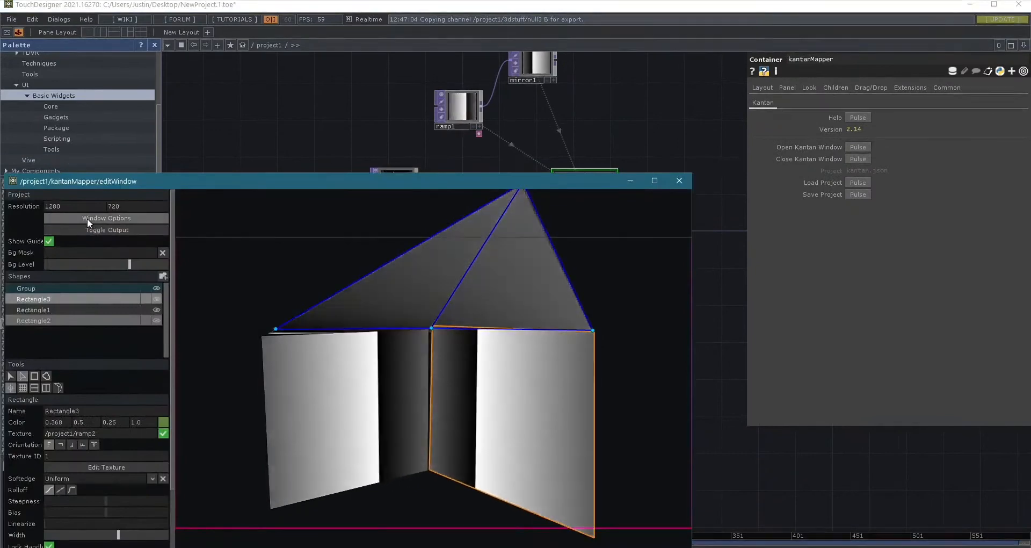
pyautogui.click(94, 230)
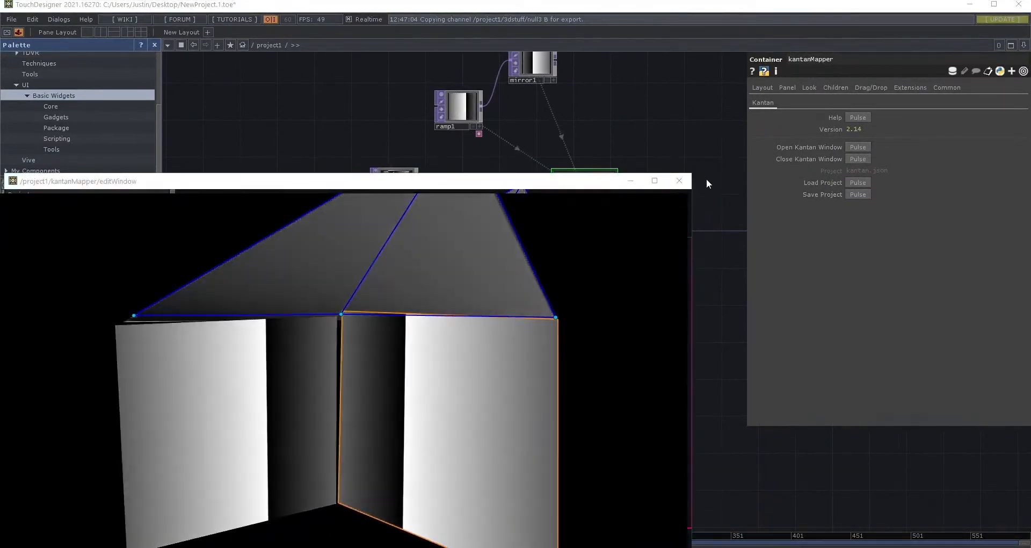
pyautogui.click(678, 181)
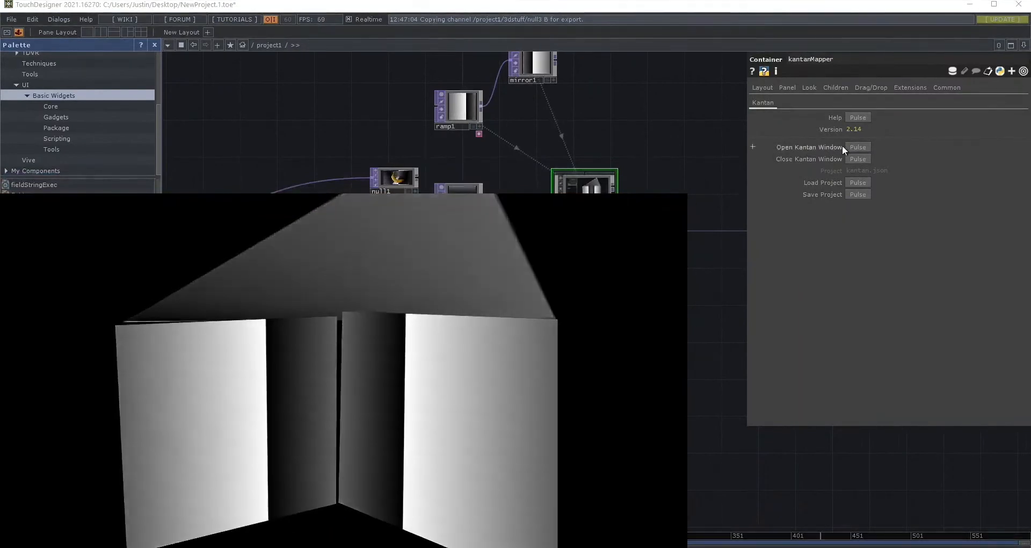
# - Reopen the kantanMapper editor, turn off the mapped output, and close the editor
pyautogui.click(855, 147)
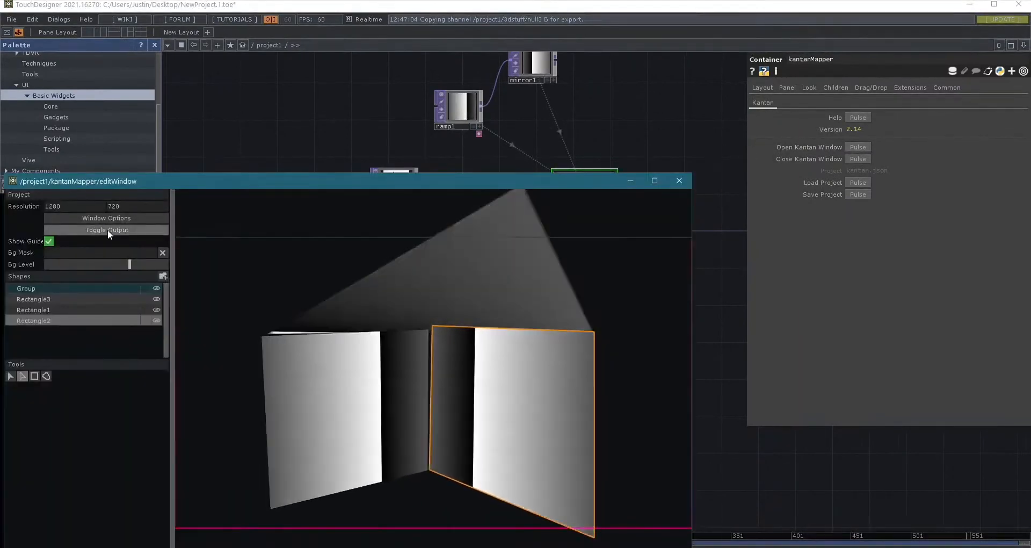
pyautogui.click(108, 230)
pyautogui.click(671, 182)
# - Return to the 3dstuff container and open its panel in a separate viewer window
pyautogui.moveTo(469, 376); pyautogui.dragTo(792, 323)
pyautogui.moveTo(473, 438); pyautogui.dragTo(388, 379, button='middle')
pyautogui.moveTo(424, 400); pyautogui.dragTo(594, 505)
pyautogui.moveTo(543, 422); pyautogui.dragTo(459, 187, button='middle')
pyautogui.rightClick(459, 186)
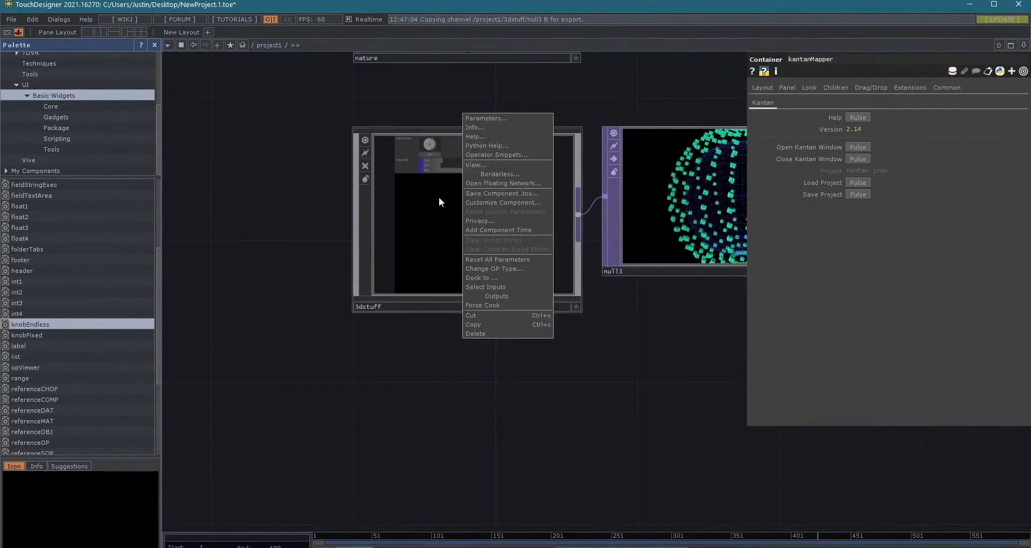
pyautogui.rightClick(444, 210)
pyautogui.rightClick(443, 210)
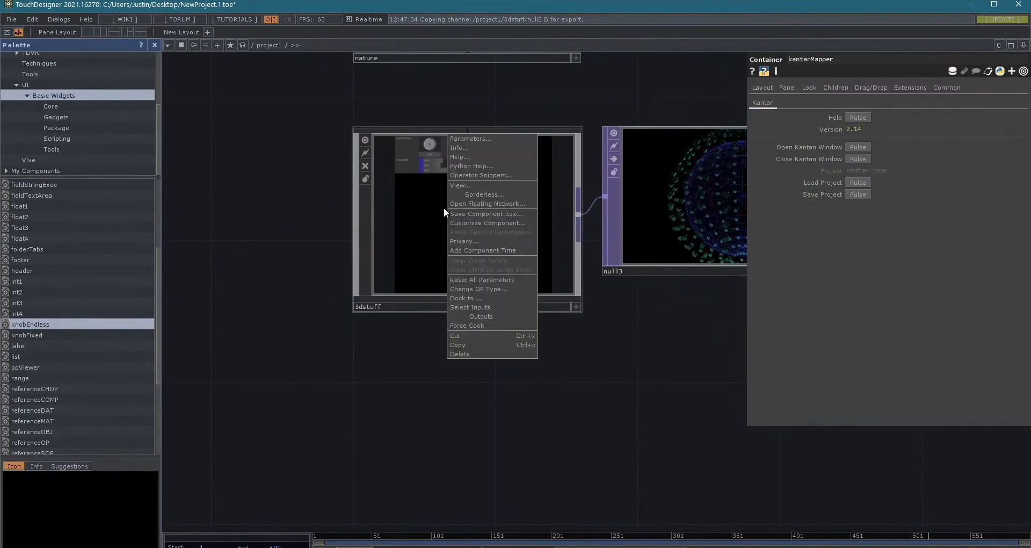
pyautogui.click(465, 185)
# - In the 3dstuff panel window, set the knob to about 0.19 and the RGB slider to R 0.56 and G 0.63, then close the window
pyautogui.moveTo(437, 9); pyautogui.dragTo(542, 78)
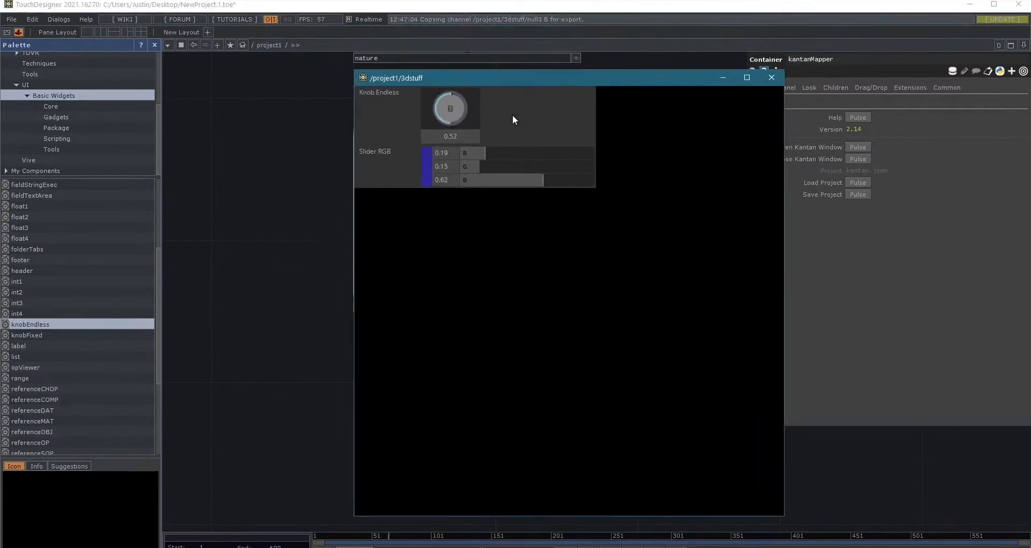
pyautogui.moveTo(554, 153); pyautogui.dragTo(462, 151)
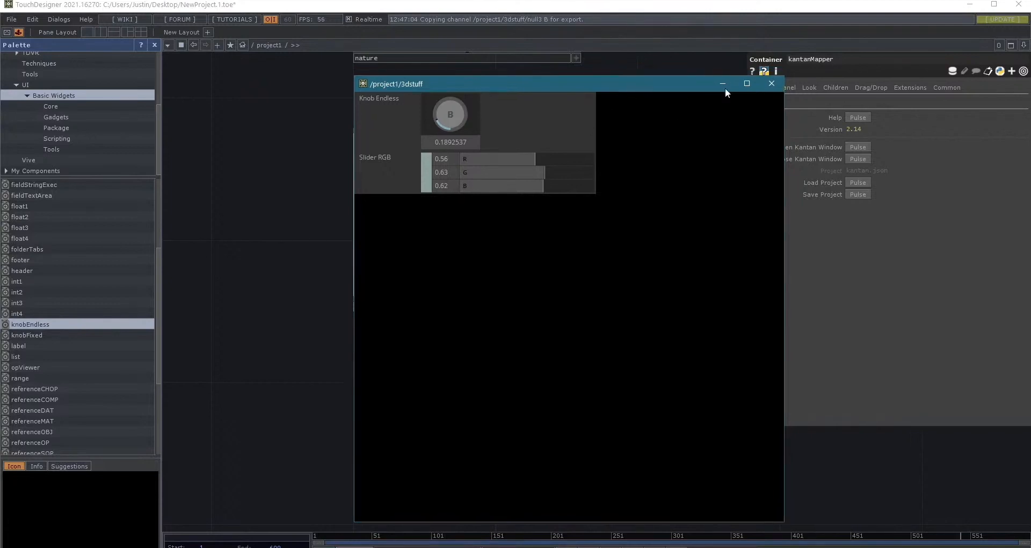
pyautogui.click(771, 79)
# - Examine the DAT operators available for creation, and dismiss the operator list without adding any
pyautogui.press('Tab')
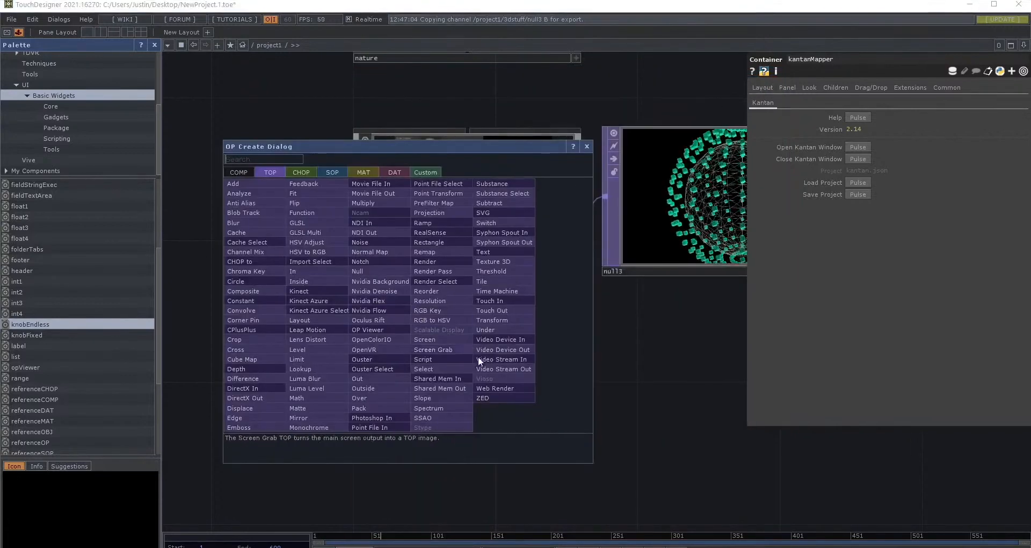
pyautogui.click(394, 172)
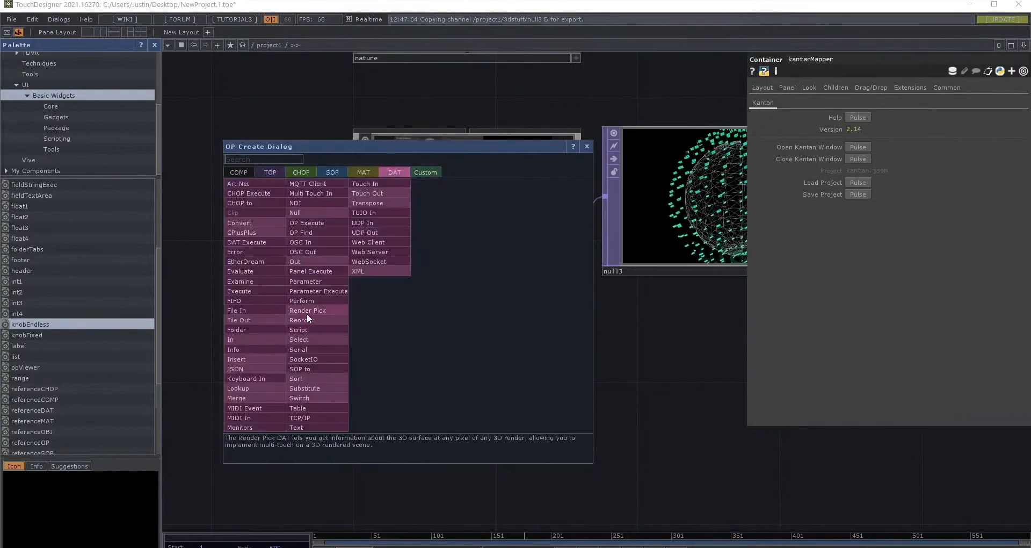
pyautogui.moveTo(350, 147); pyautogui.dragTo(552, 180)
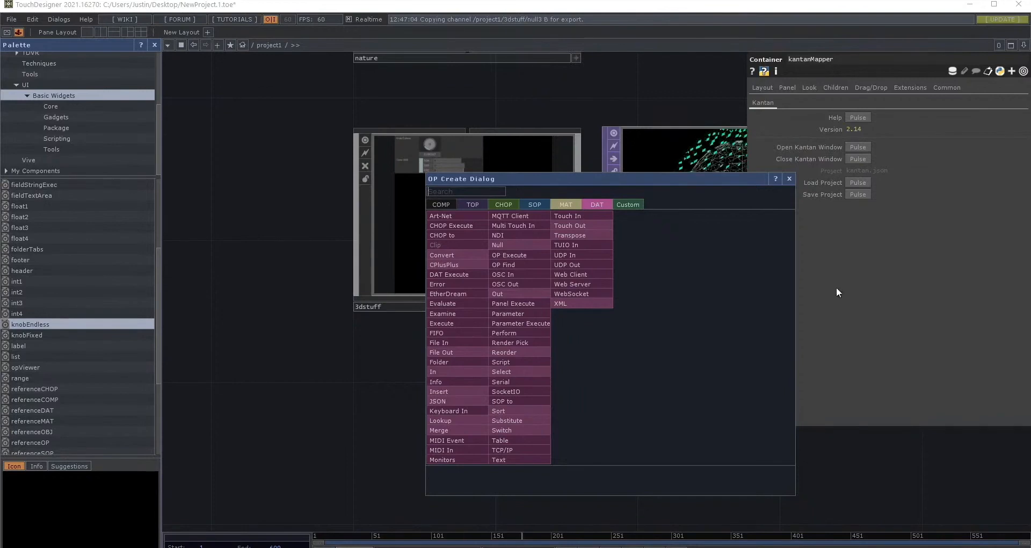
pyautogui.click(788, 179)
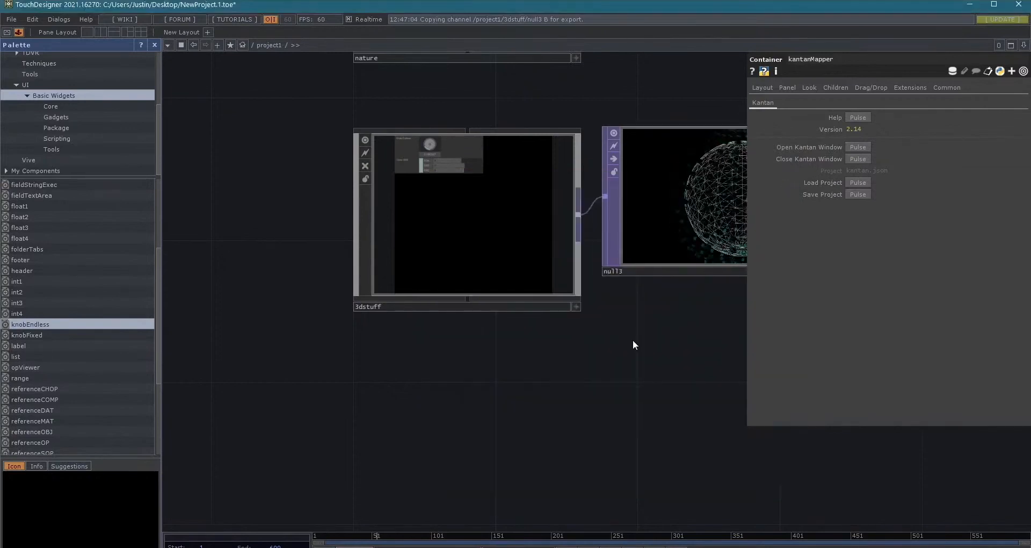
pyautogui.press('Tab')
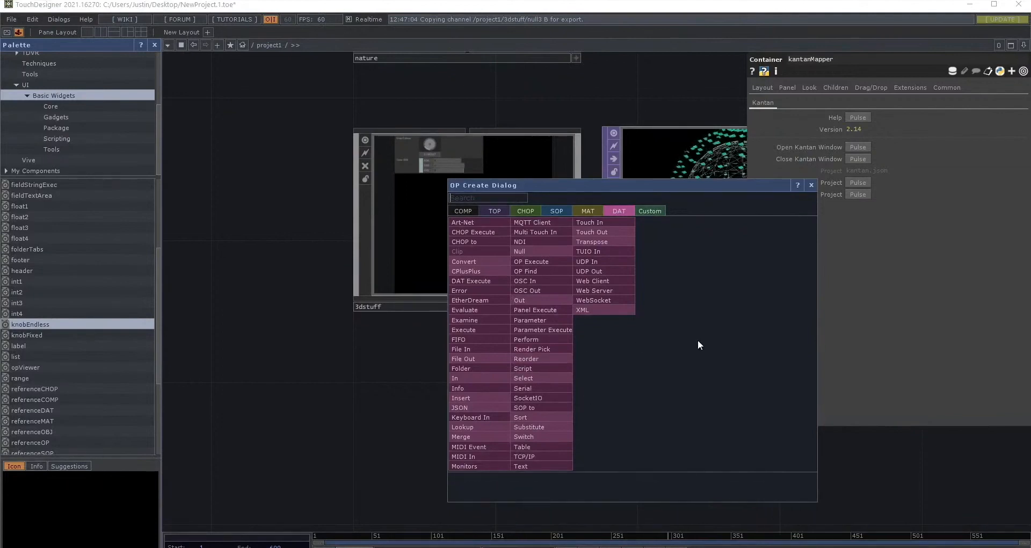
pyautogui.click(810, 185)
pyautogui.scroll(-4, 507, 371)
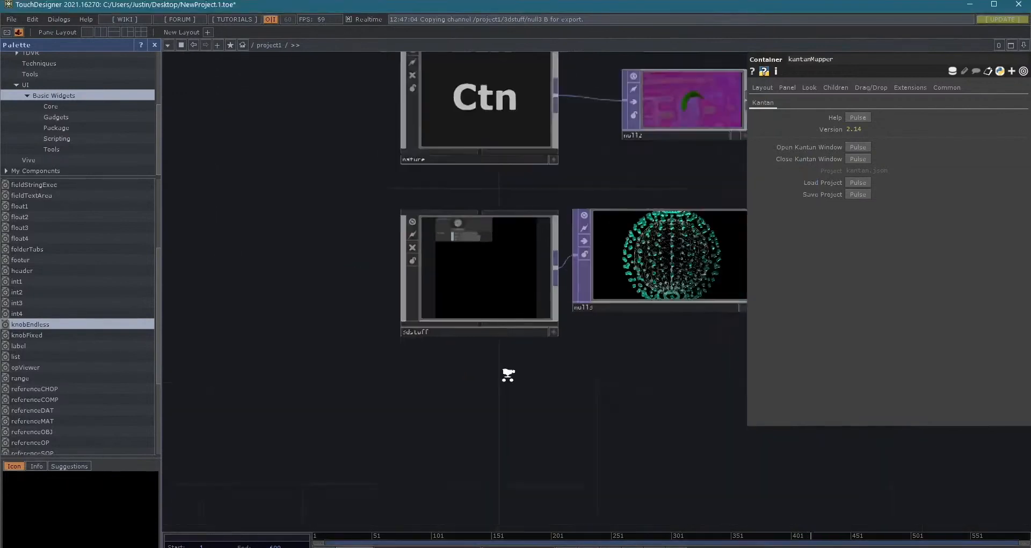
# - Inspect the internal network of the knobEndless widget inside the 3dstuff container, and return to the project1 level
pyautogui.click(508, 314)
pyautogui.press('i')
pyautogui.scroll(-4, 465, 176)
pyautogui.press('i')
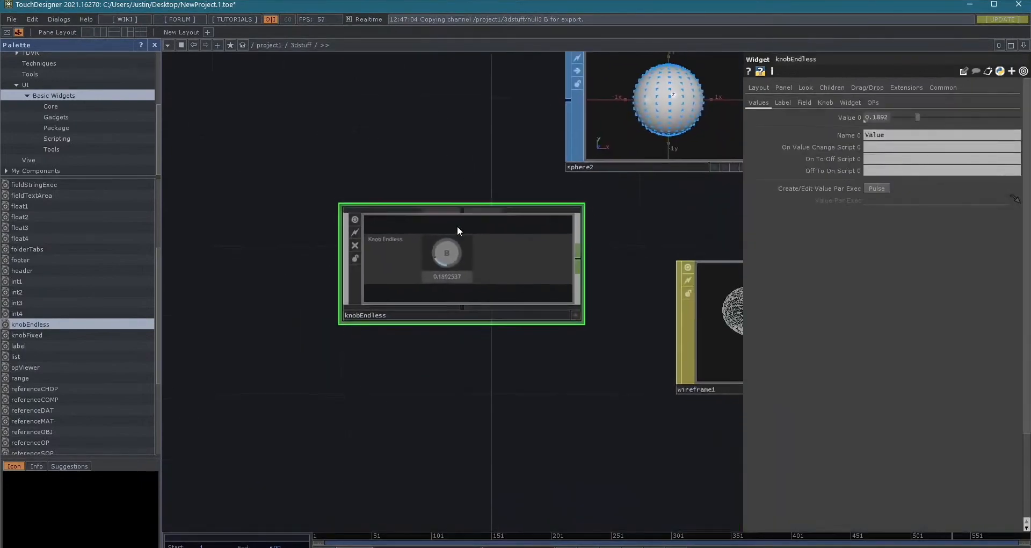
pyautogui.moveTo(543, 256); pyautogui.dragTo(632, 172)
pyautogui.scroll(2, 687, 275)
pyautogui.scroll(-5, 619, 186)
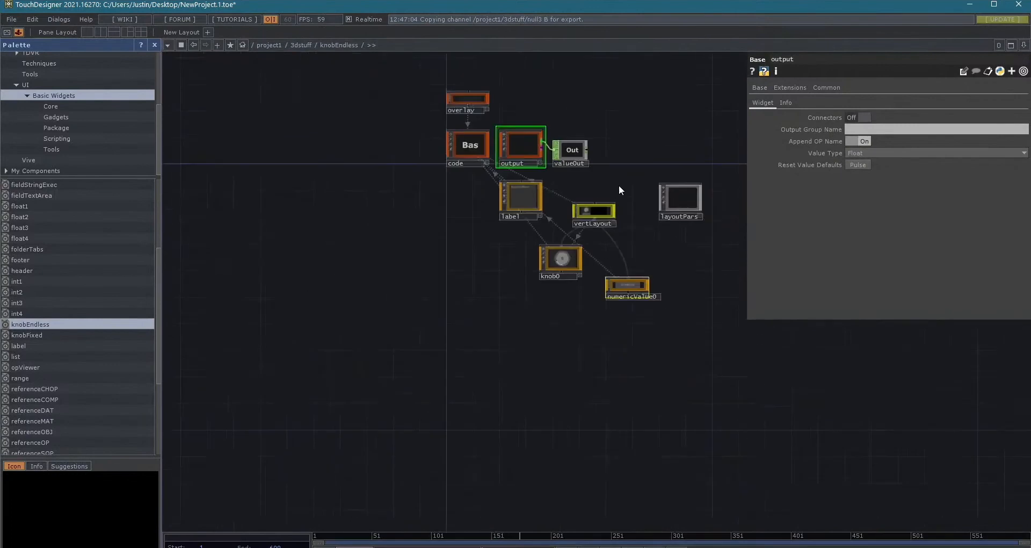
pyautogui.press('u')
pyautogui.moveTo(603, 290); pyautogui.dragTo(451, 301)
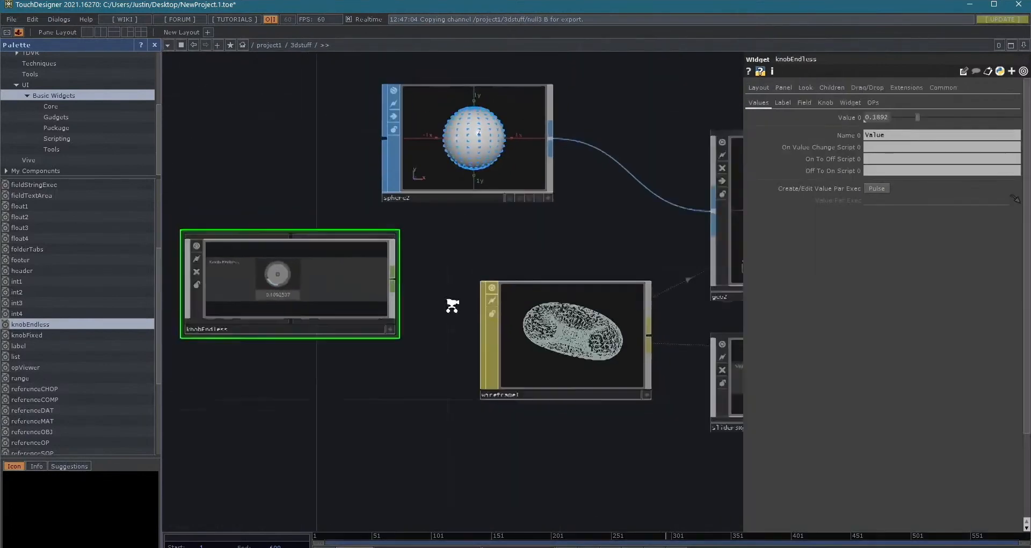
pyautogui.scroll(-5, 451, 301)
pyautogui.press('u')
# - Examine the TOP and COMP operators available for creation, and dismiss the operator list without adding any
pyautogui.press('Tab')
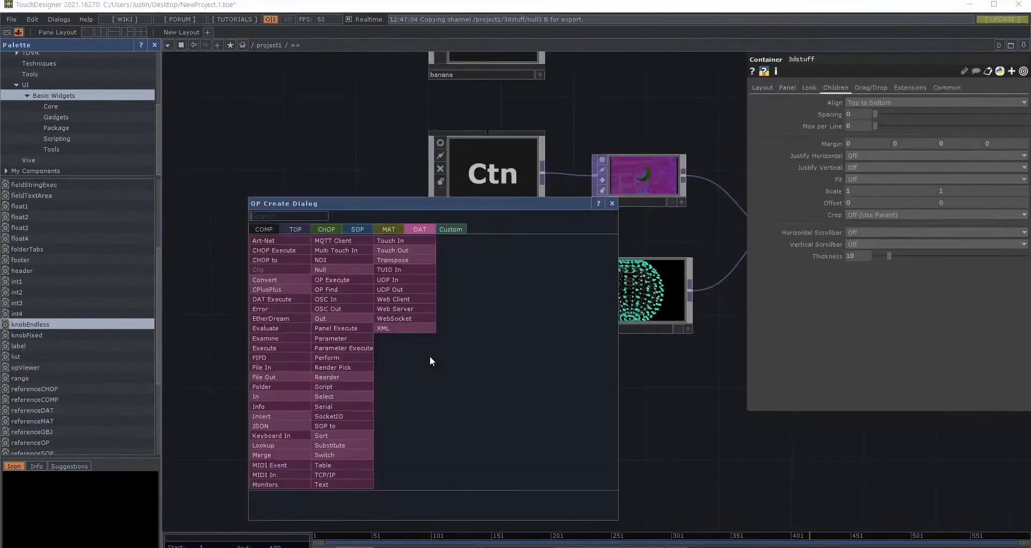
pyautogui.click(281, 227)
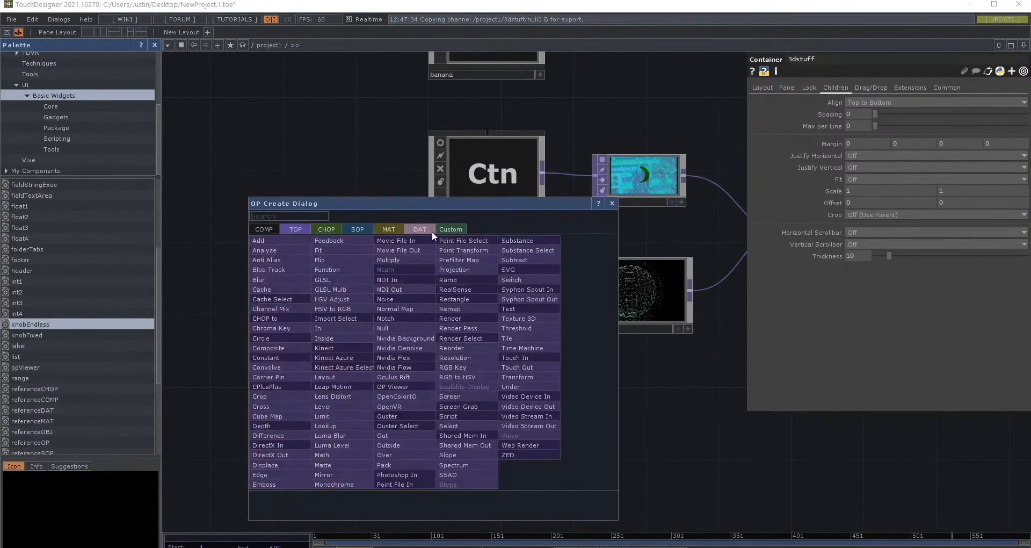
pyautogui.moveTo(409, 205); pyautogui.dragTo(442, 133)
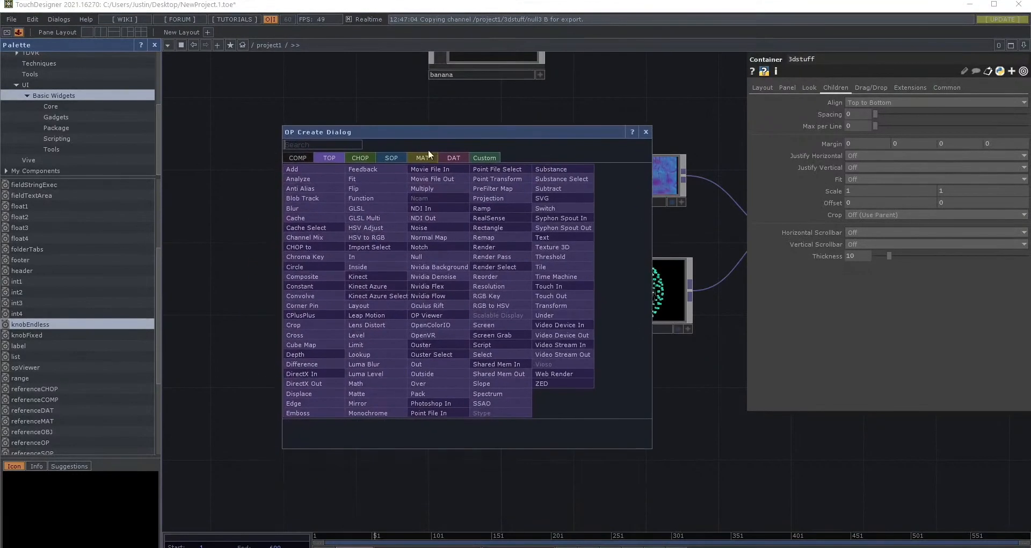
pyautogui.click(269, 220)
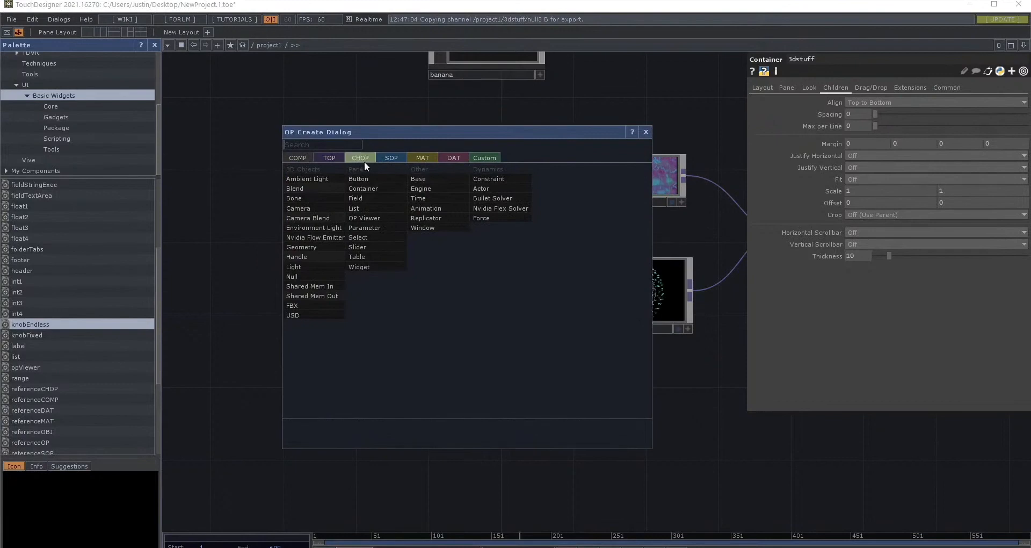
pyautogui.click(332, 159)
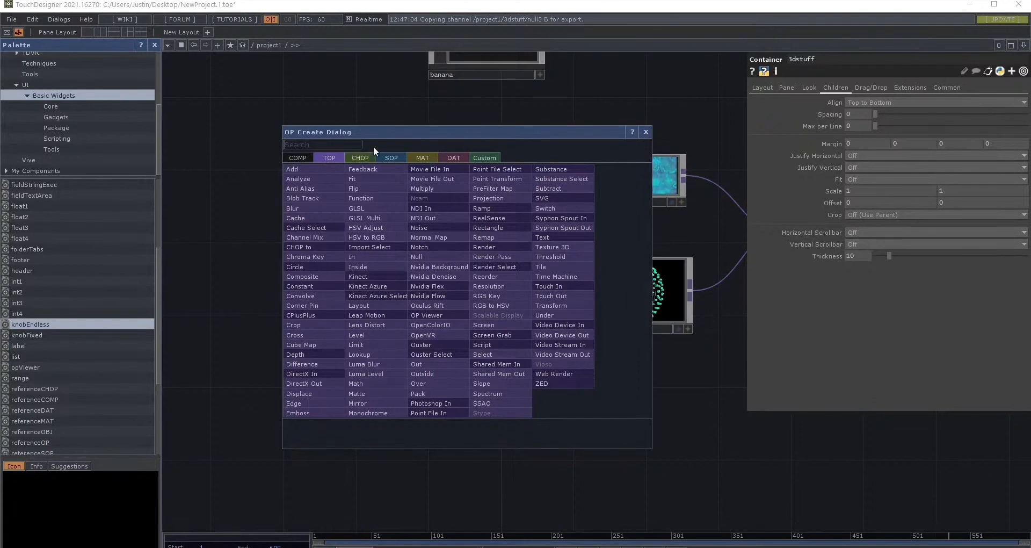
pyautogui.moveTo(560, 132); pyautogui.dragTo(612, 137)
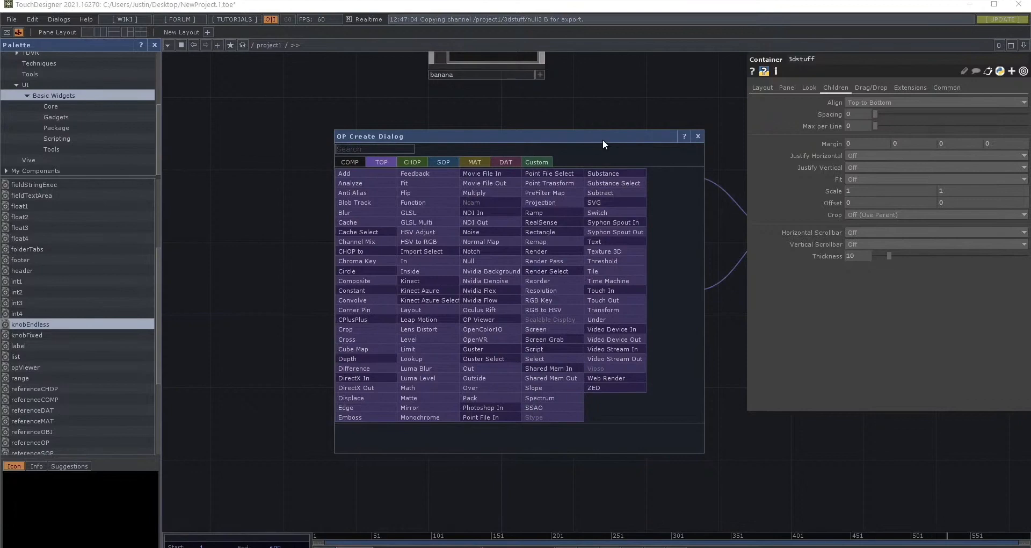
pyautogui.click(695, 137)
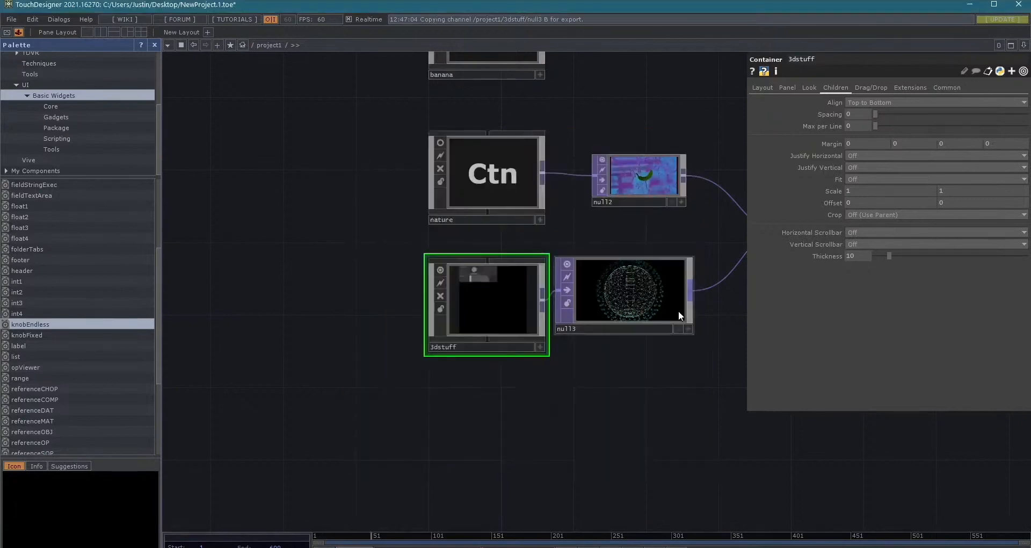
# - Examine the project1 network from the 3dstuff container and null3 through cross1 and null4 to window1 and kantanMapper
pyautogui.scroll(5, 679, 311)
pyautogui.scroll(-5, 639, 303)
pyautogui.scroll(8, 577, 337)
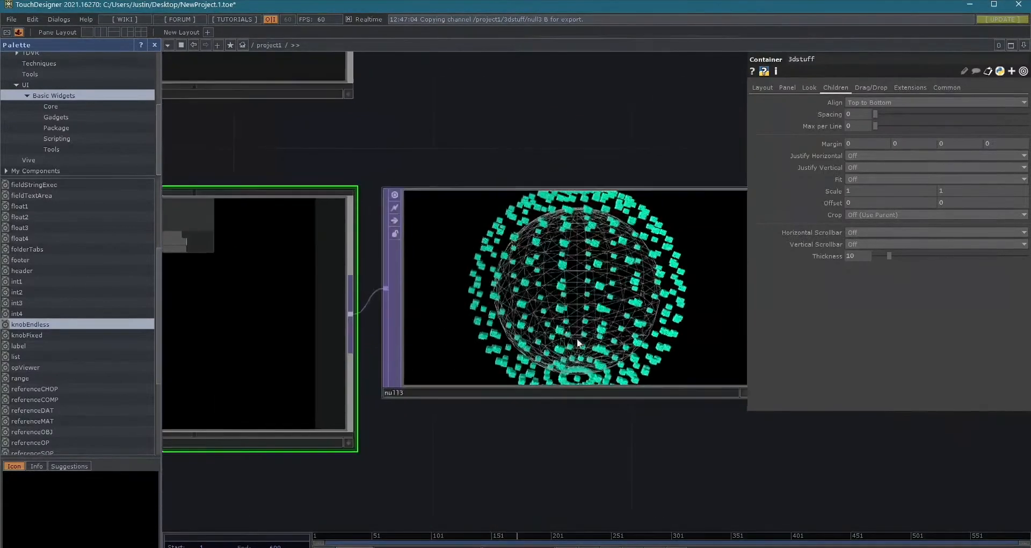
pyautogui.scroll(-6, 571, 300)
pyautogui.moveTo(760, 414); pyautogui.dragTo(666, 415)
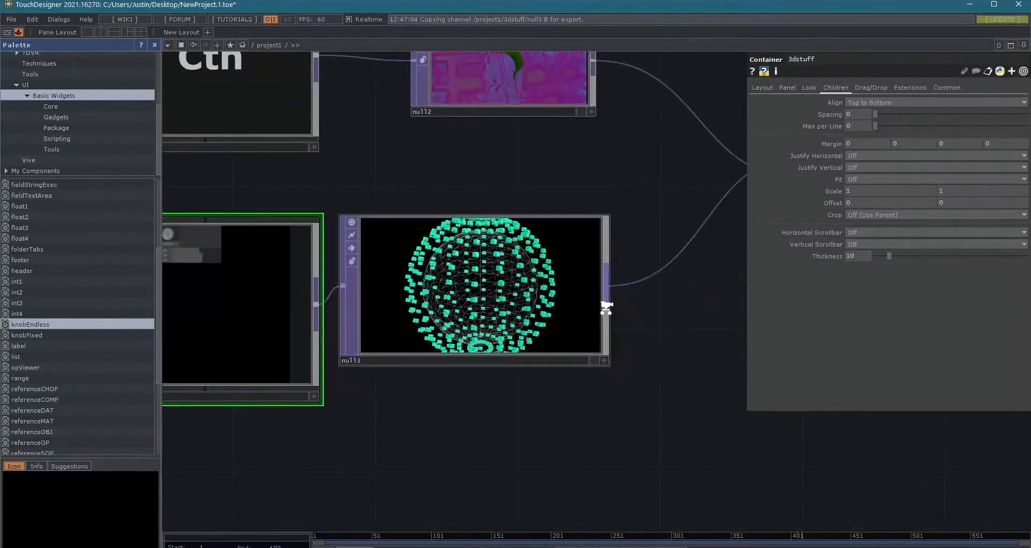
pyautogui.scroll(-5, 603, 304)
pyautogui.moveTo(695, 458); pyautogui.dragTo(618, 437)
pyautogui.scroll(-4, 674, 368)
pyautogui.moveTo(591, 388); pyautogui.dragTo(381, 400)
pyautogui.moveTo(626, 377); pyautogui.dragTo(558, 415)
pyautogui.moveTo(652, 361); pyautogui.dragTo(577, 426)
pyautogui.moveTo(631, 393); pyautogui.dragTo(709, 385)
pyautogui.scroll(-2, 687, 369)
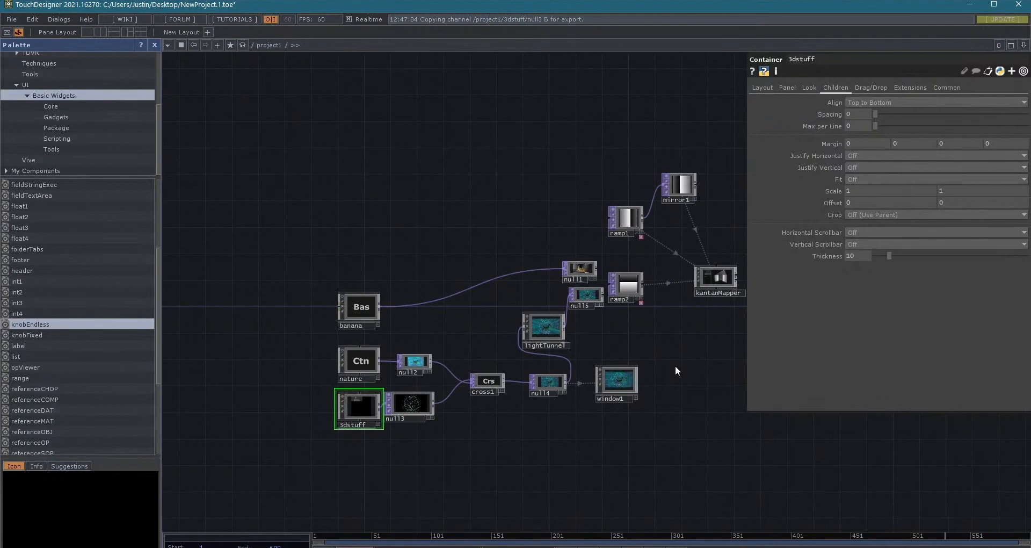
pyautogui.press('Tab')
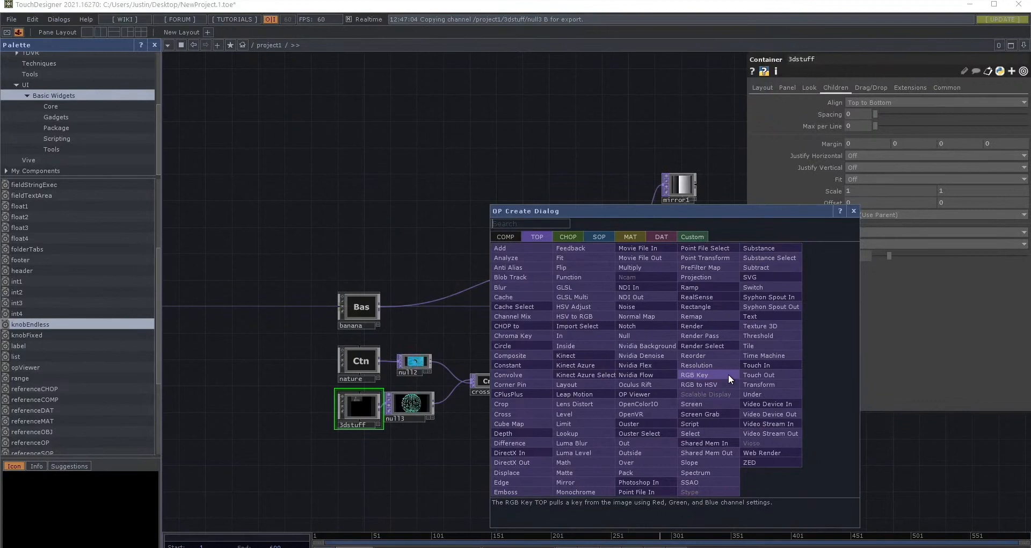
pyautogui.press('Escape')
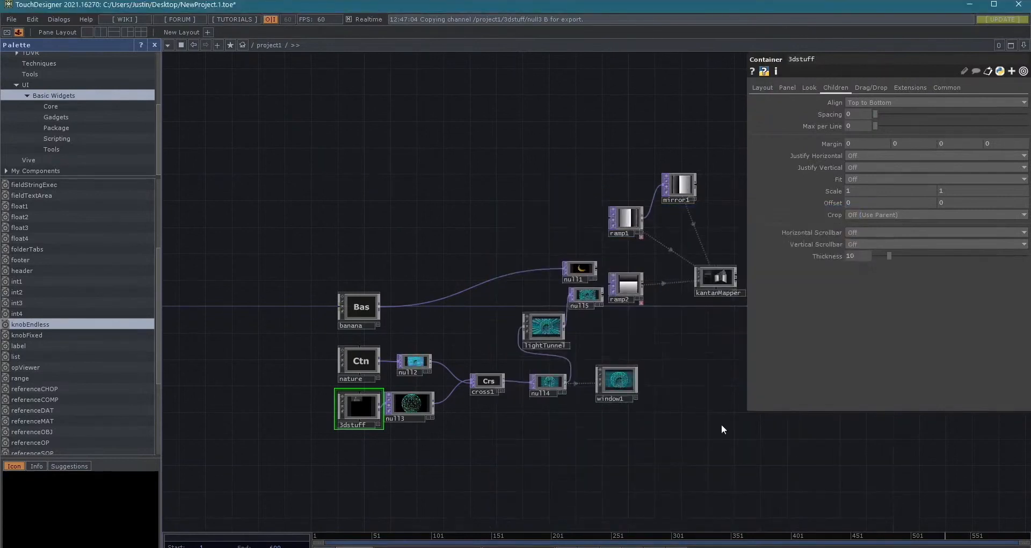
# - Open the output of window1 in a separate viewer window and maximize it
pyautogui.moveTo(630, 421); pyautogui.dragTo(328, 332)
pyautogui.rightClick(244, 313)
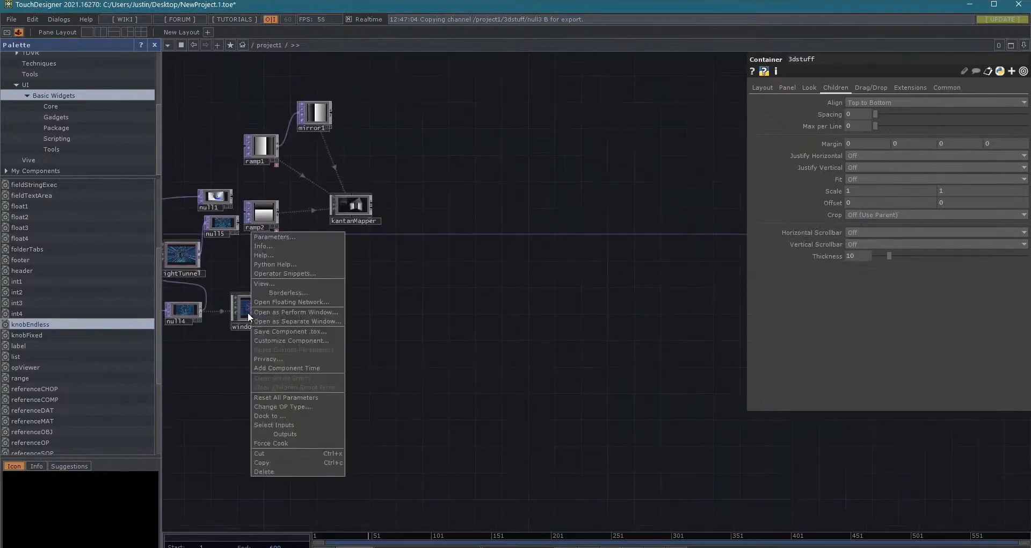
pyautogui.click(270, 283)
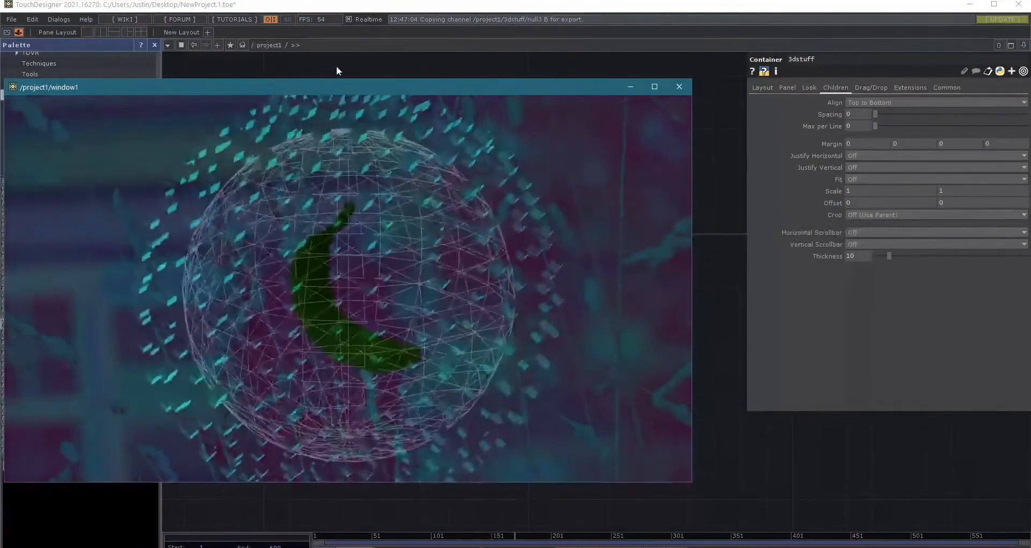
pyautogui.doubleClick(330, 87)
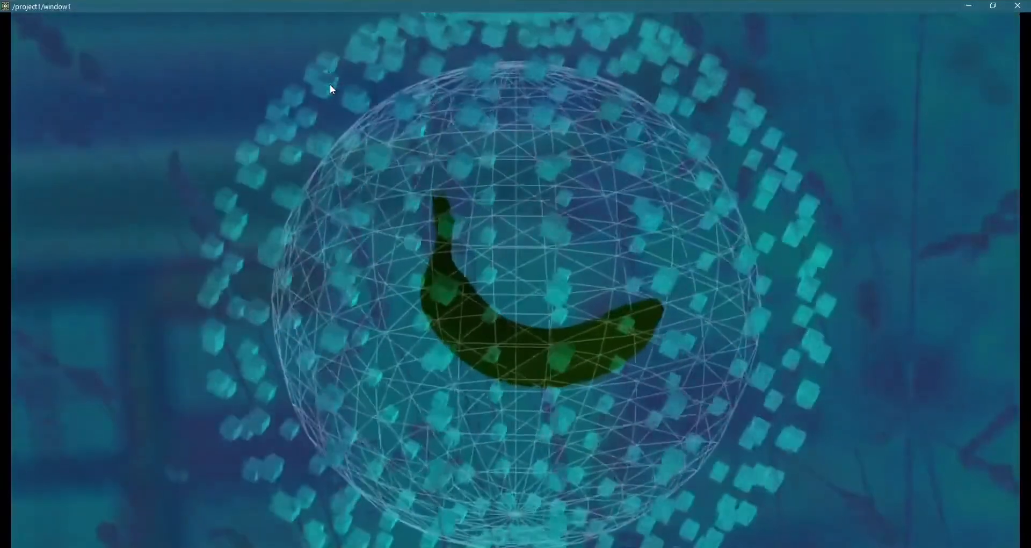